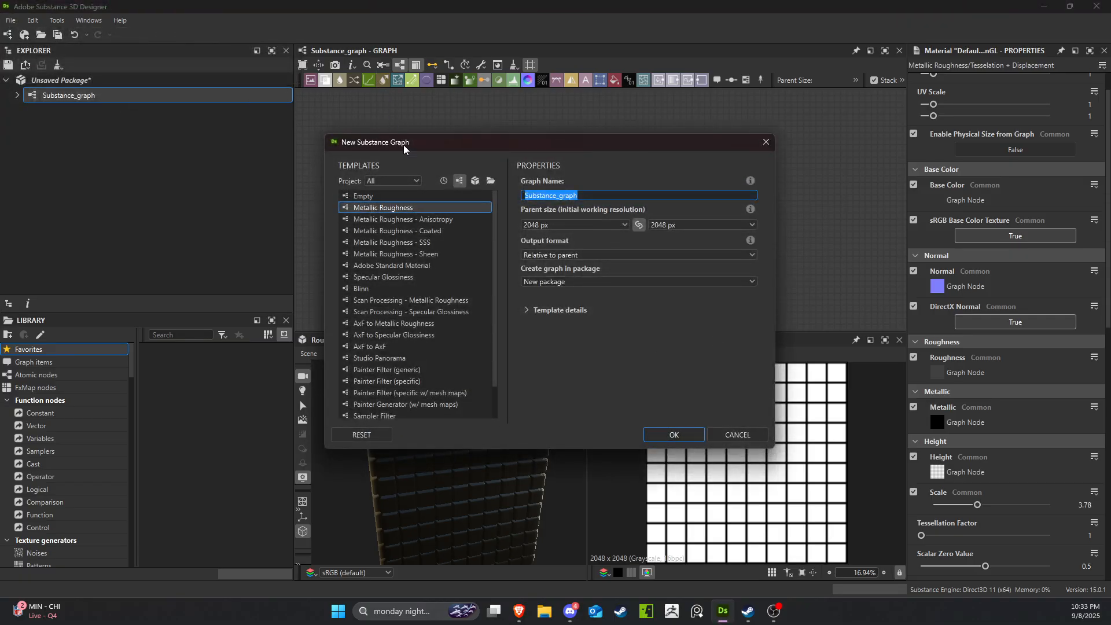
Name the new Metallic Roughness graph Brickwall and choose 2048 px as its parent size.
drag(434, 136, 435, 111)
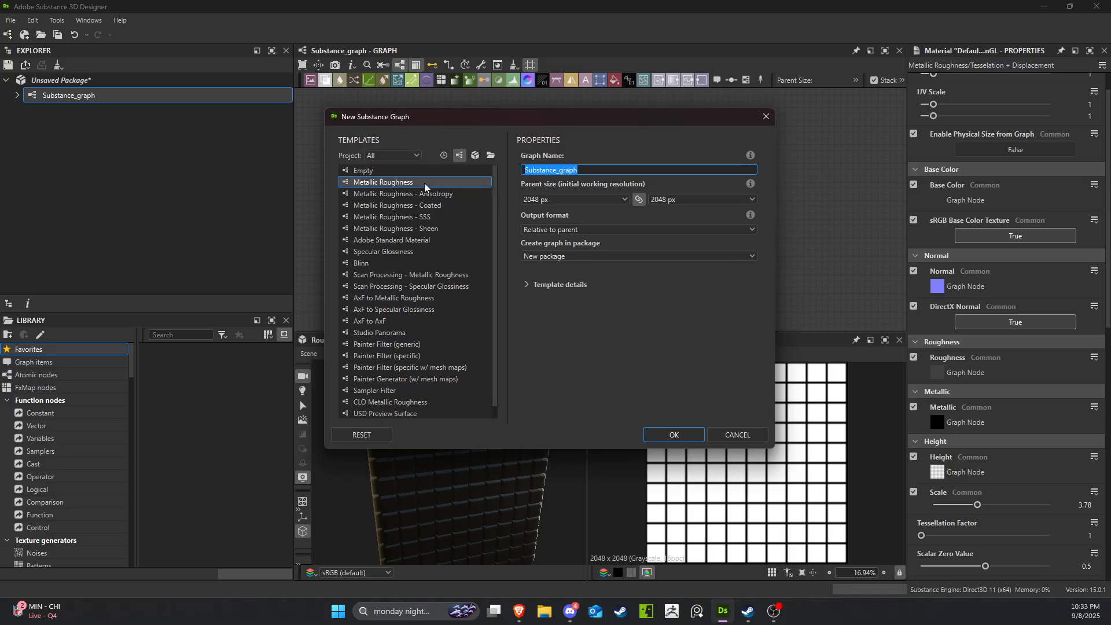
click(604, 172)
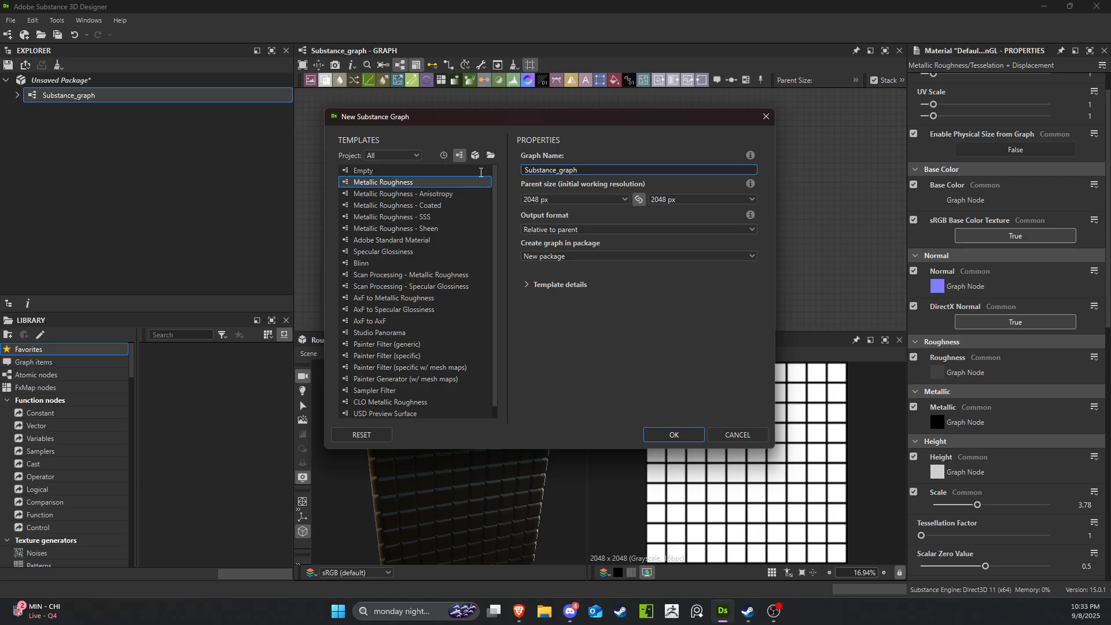
drag(604, 172, 481, 172)
text(Brickwall)
click(604, 196)
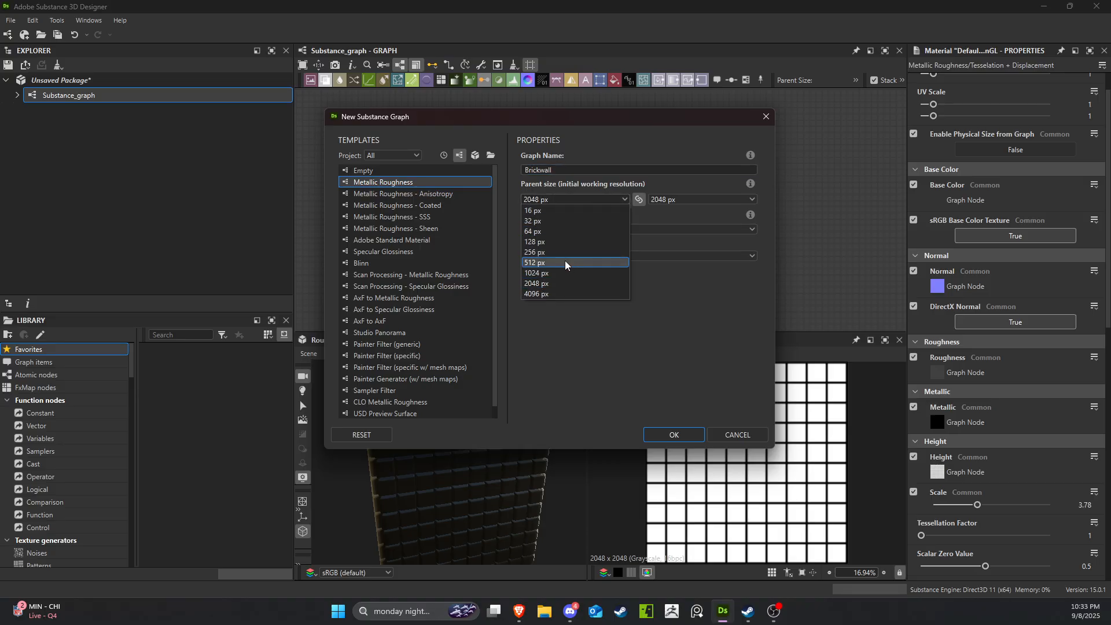
click(561, 282)
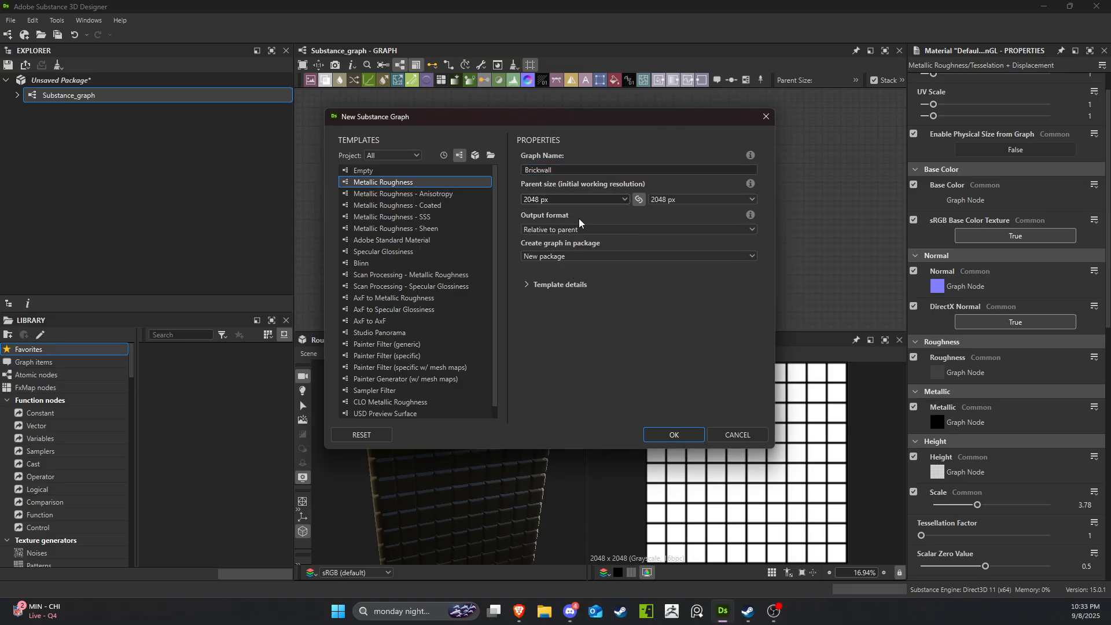
Review the template's output details and create the Brickwall graph in a new package.
mouse_move(752, 182)
click(563, 282)
scroll(626, 347, down, 3)
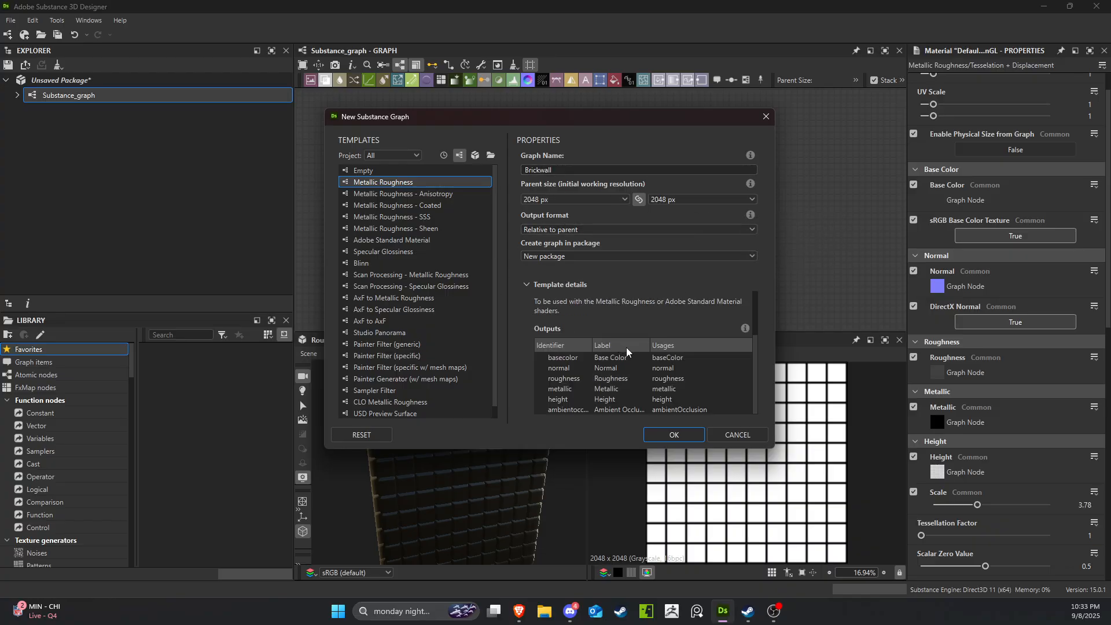
click(545, 284)
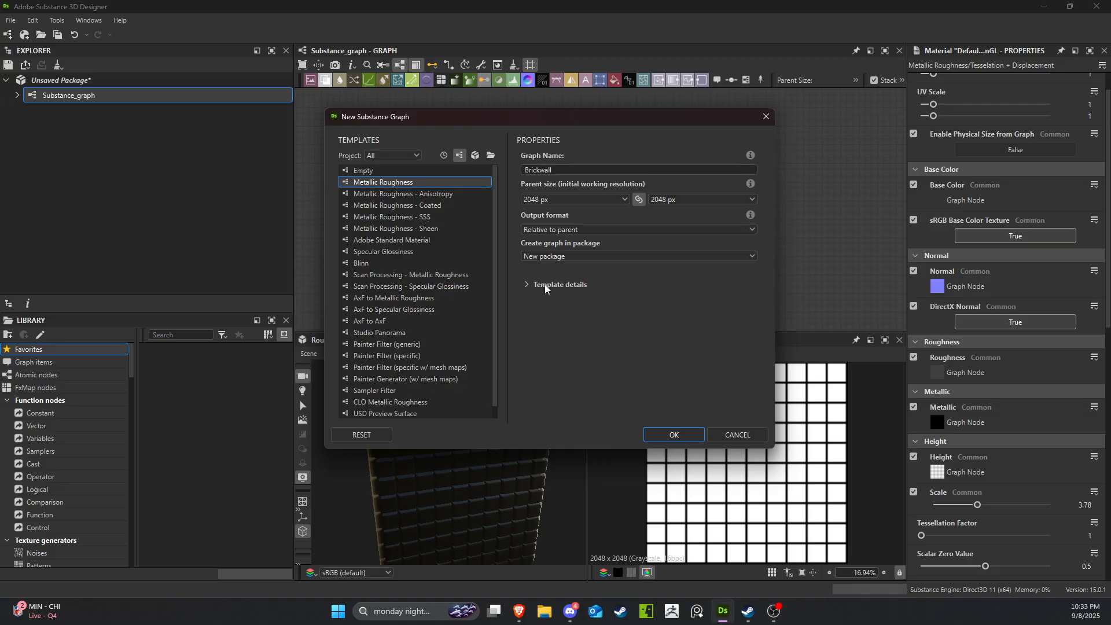
click(567, 284)
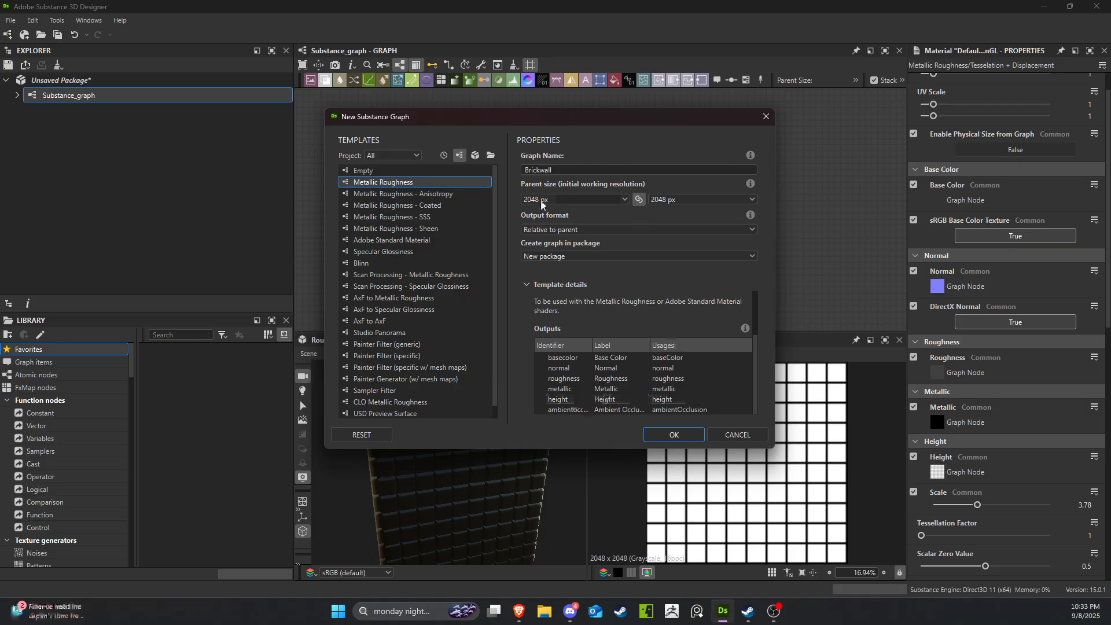
click(543, 284)
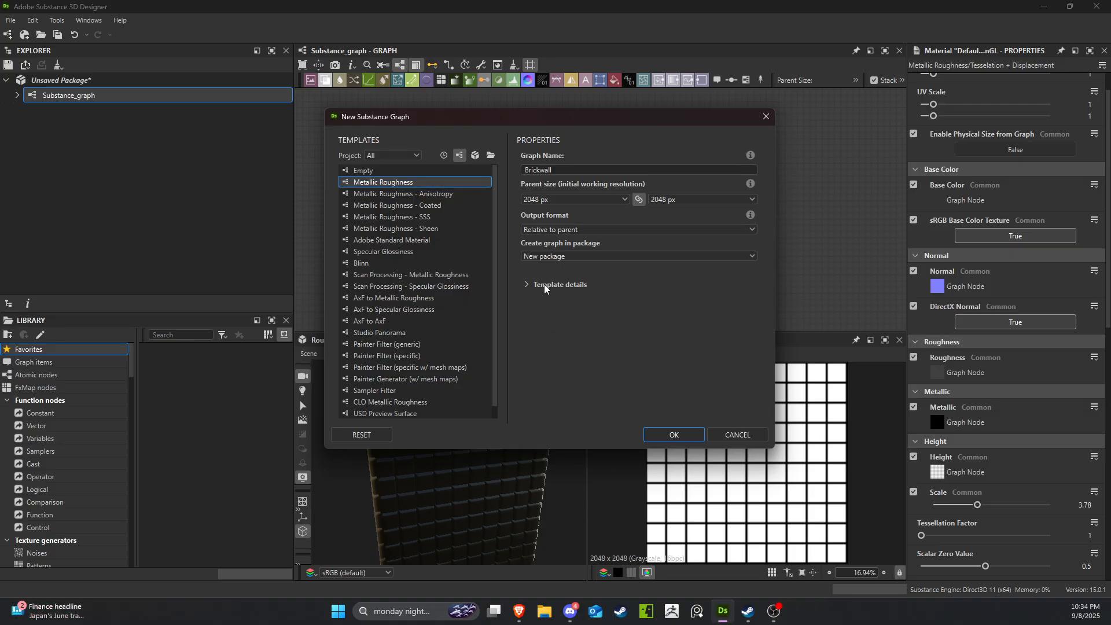
click(677, 442)
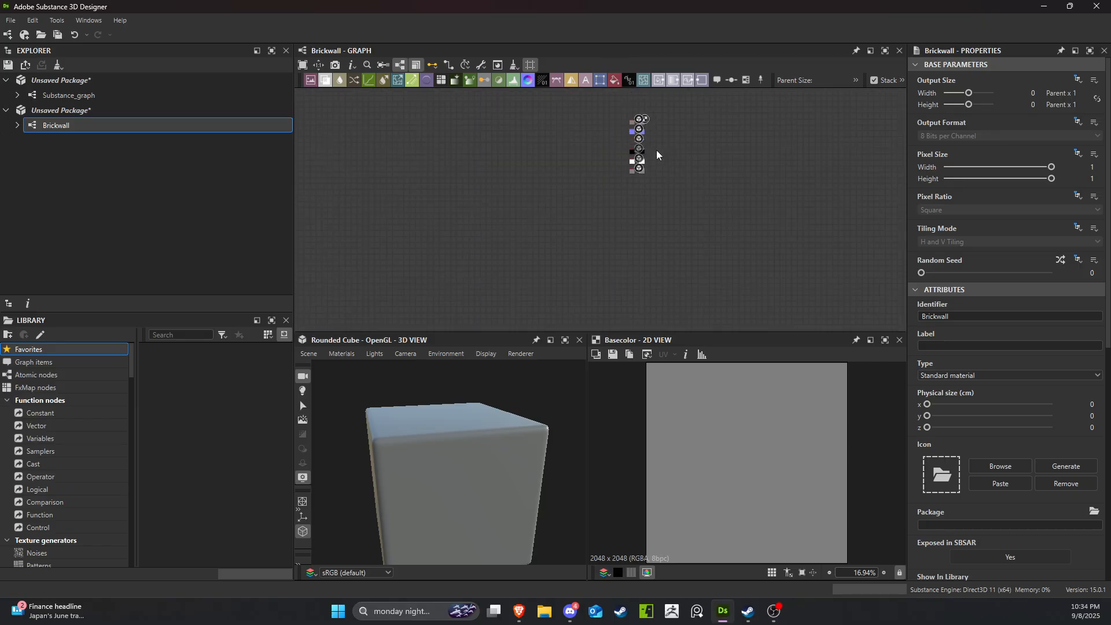
Narrow the Explorer and Library panes to give the graph and 3D views more width.
middle_drag(549, 184, 562, 254)
scroll(873, 205, up, 5)
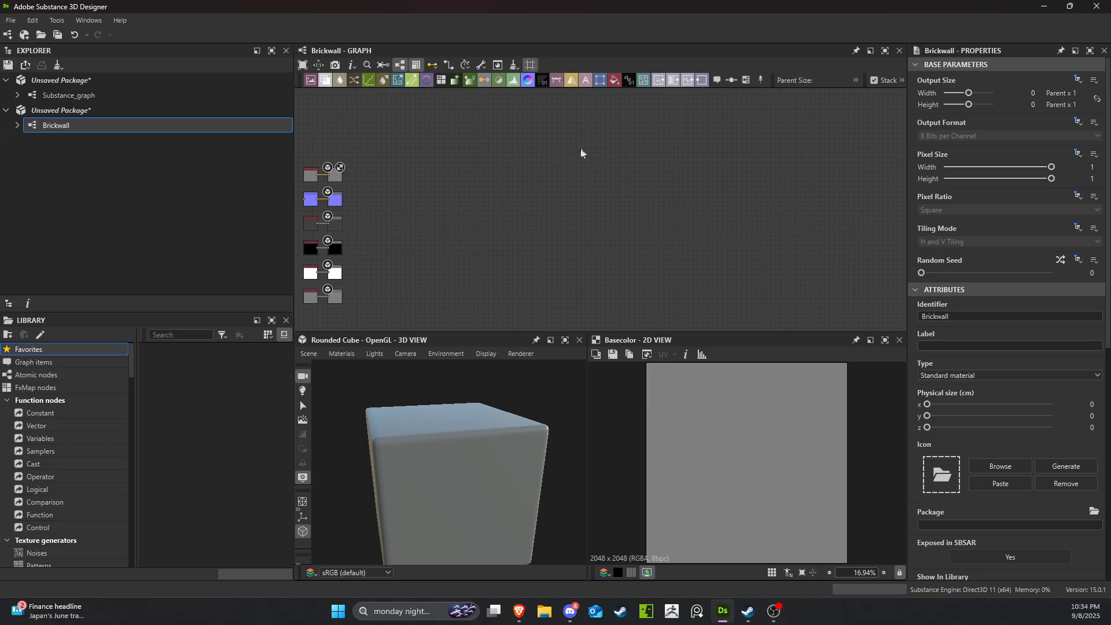
key(f)
scroll(347, 472, up, 3)
scroll(347, 472, down, 3)
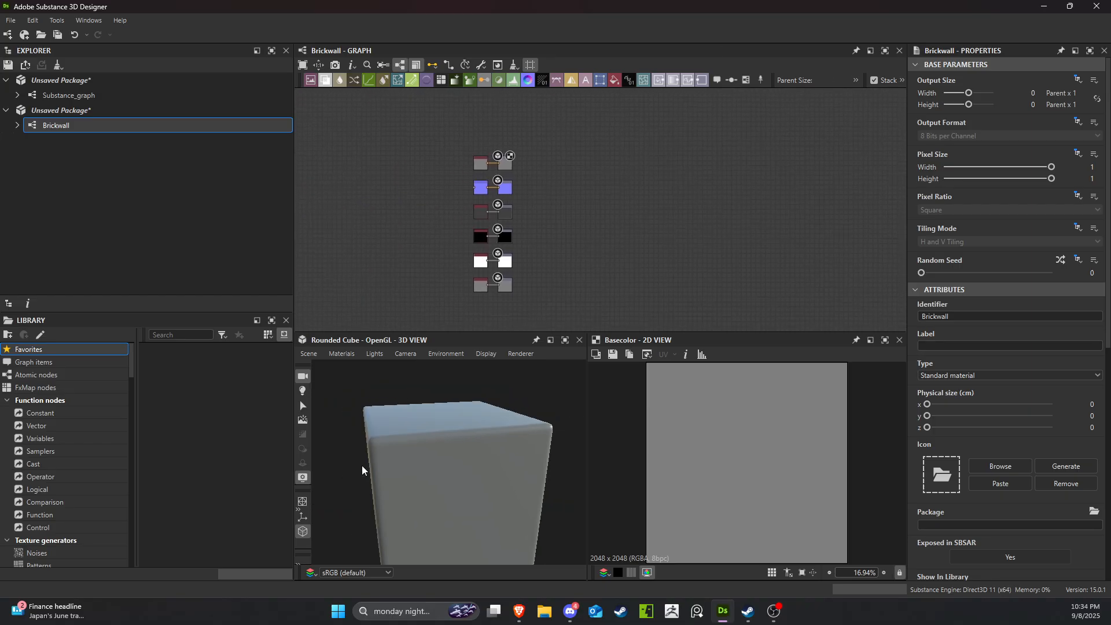
drag(426, 478, 466, 471)
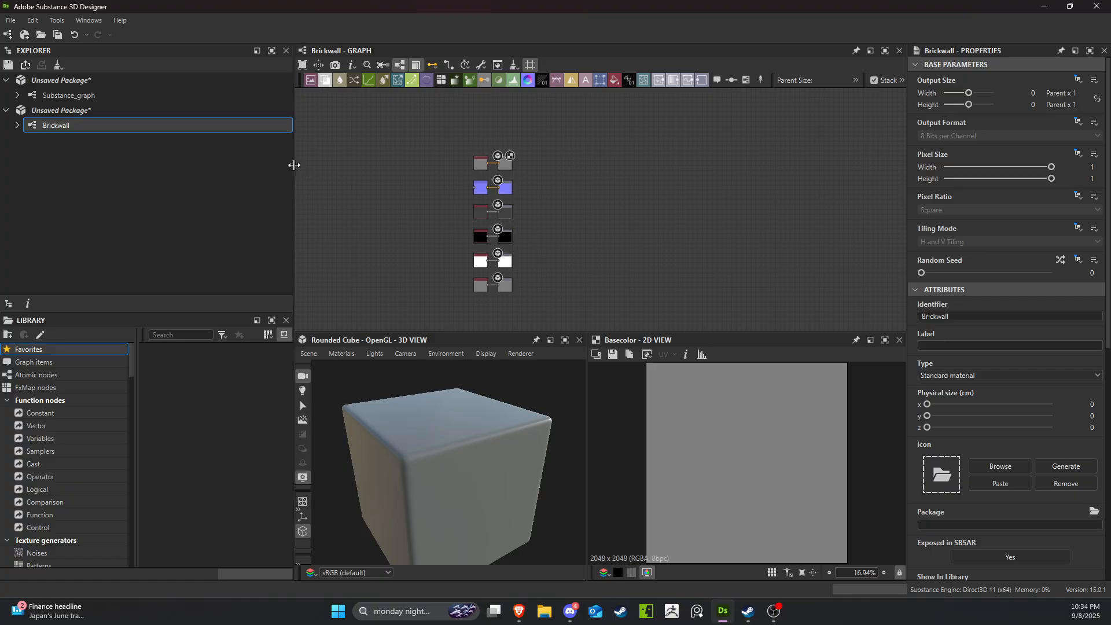
drag(293, 168, 216, 184)
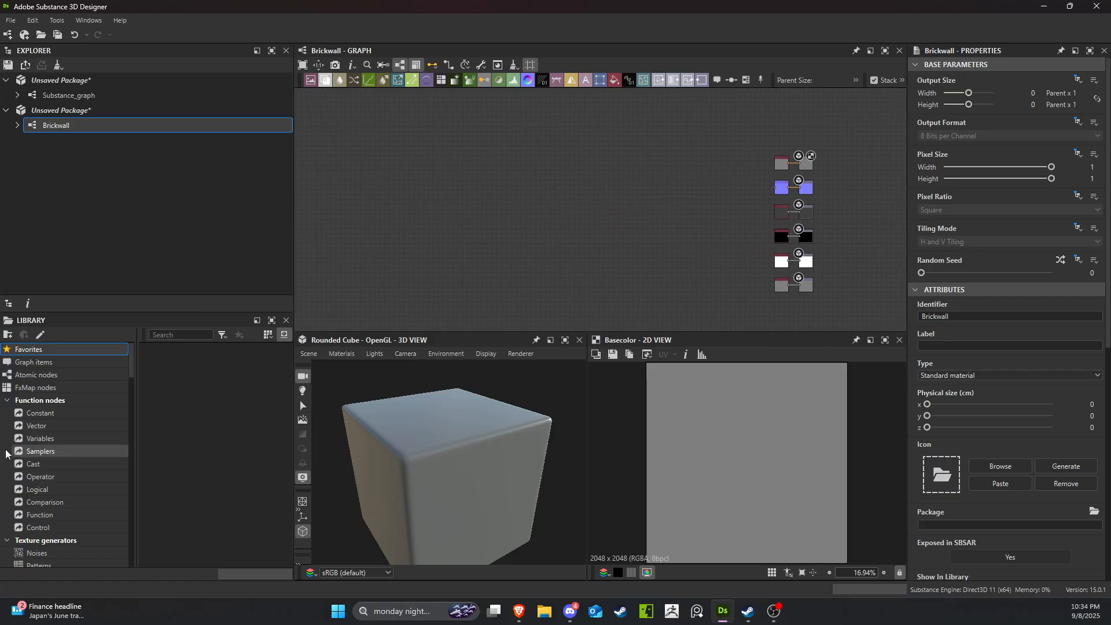
drag(293, 285, 172, 295)
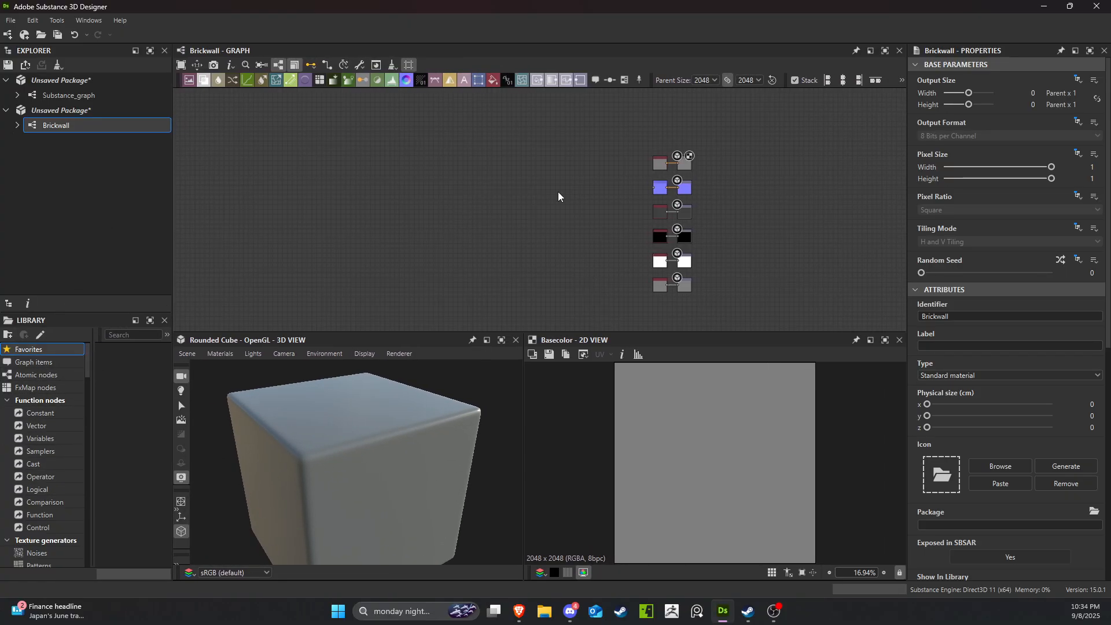
Make the 3D and 2D views taller by shrinking the graph area so the whole cube fits.
scroll(711, 185, up, 2)
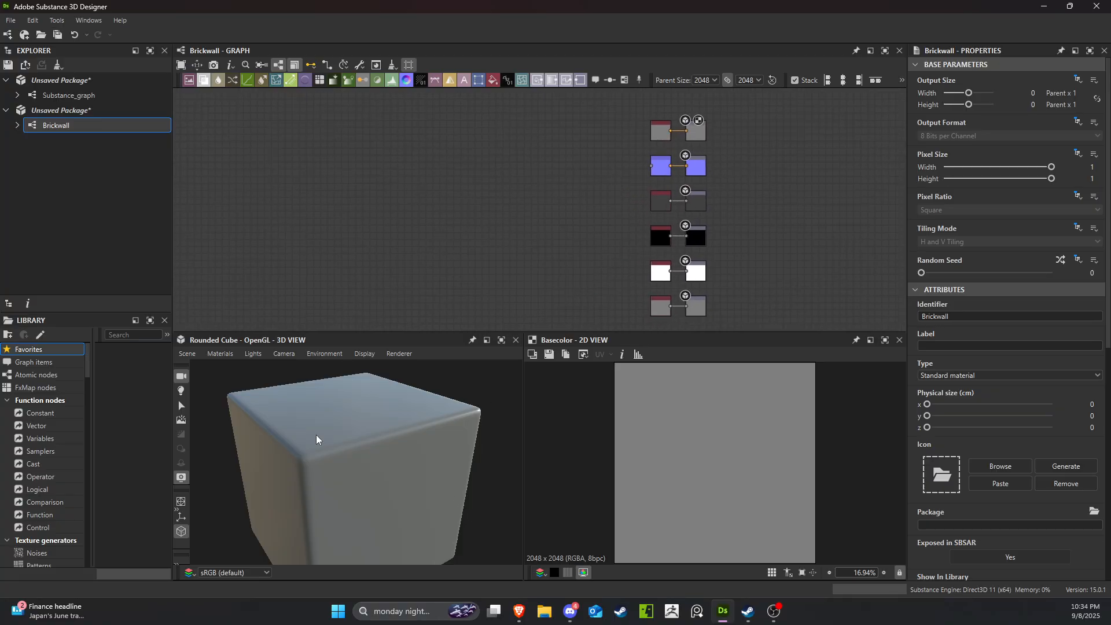
drag(328, 490, 365, 449)
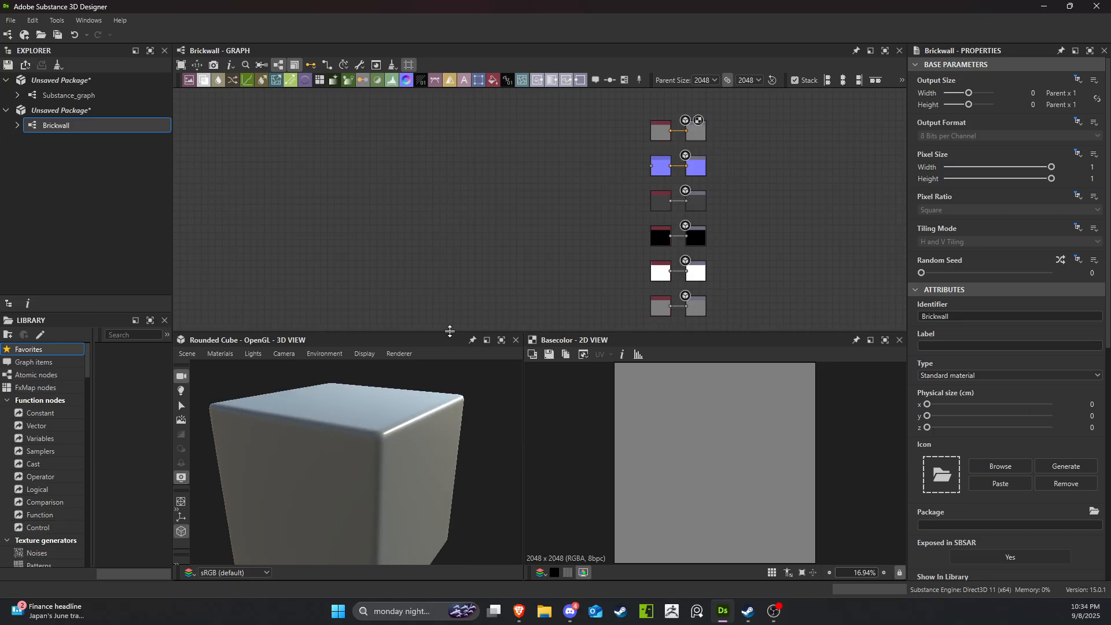
drag(454, 333, 484, 245)
drag(398, 394, 404, 291)
Apply the Metallic Roughness shader with Tesselation + Displacement to the 3D preview's default material.
click(406, 267)
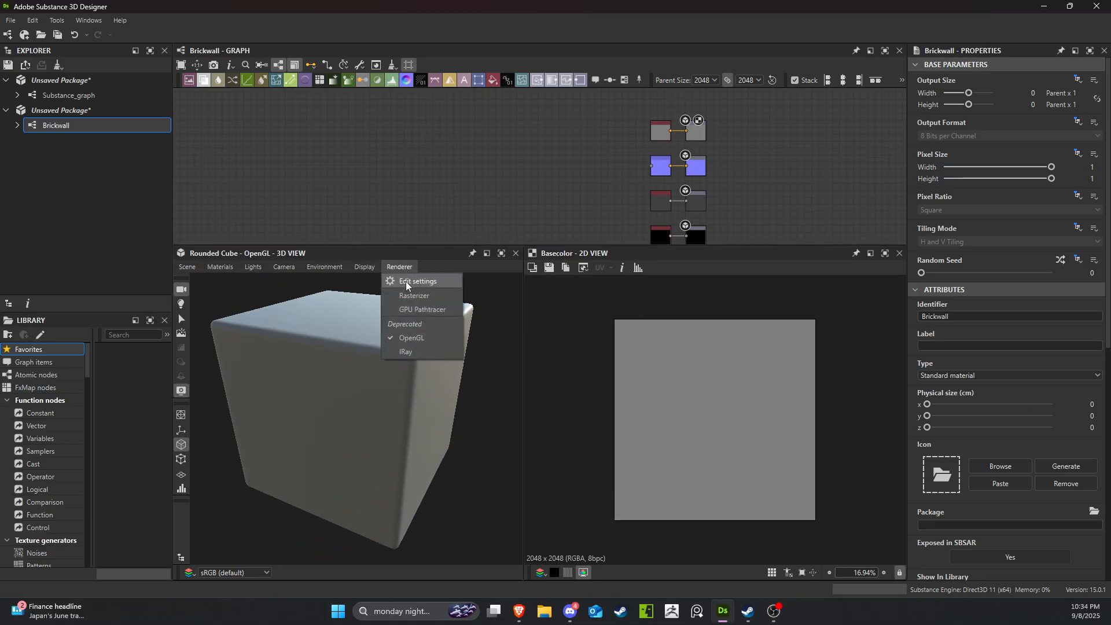
click(389, 282)
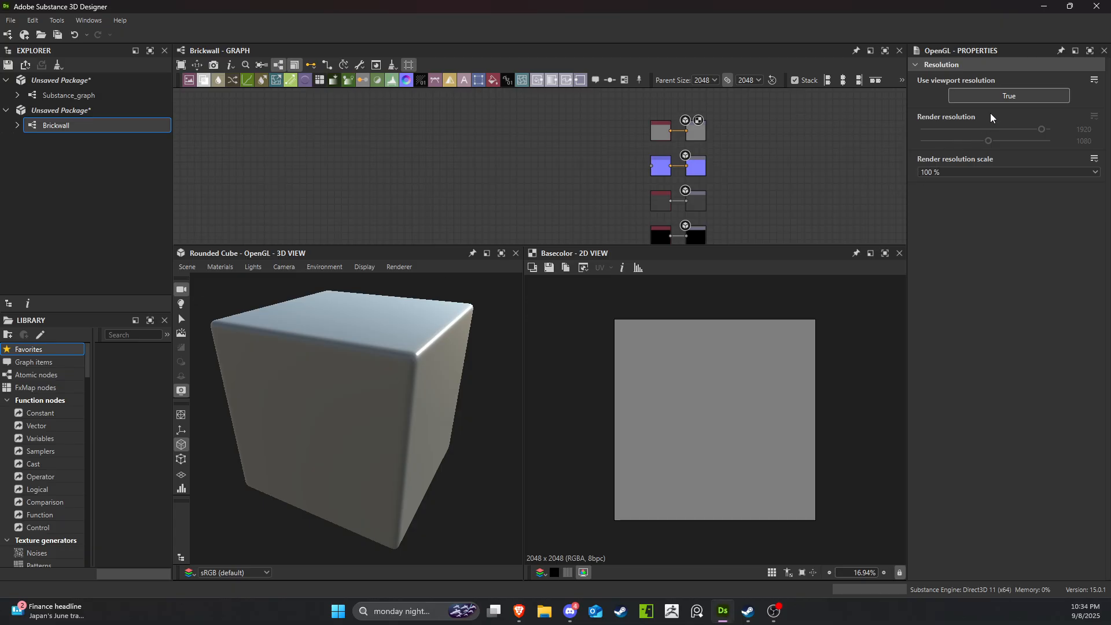
click(231, 268)
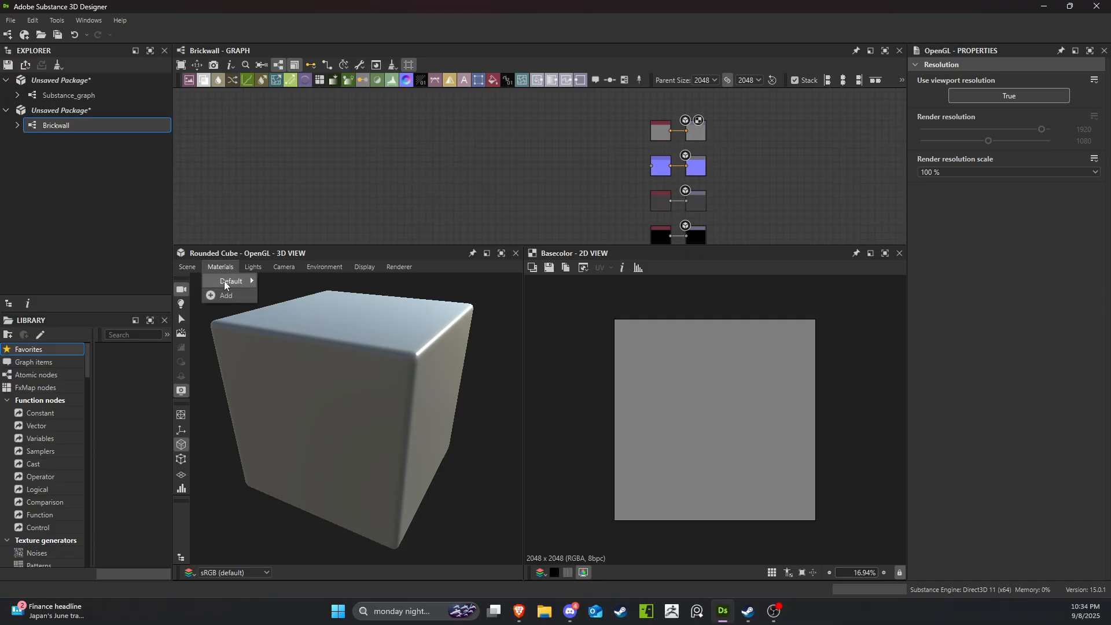
mouse_move(224, 282)
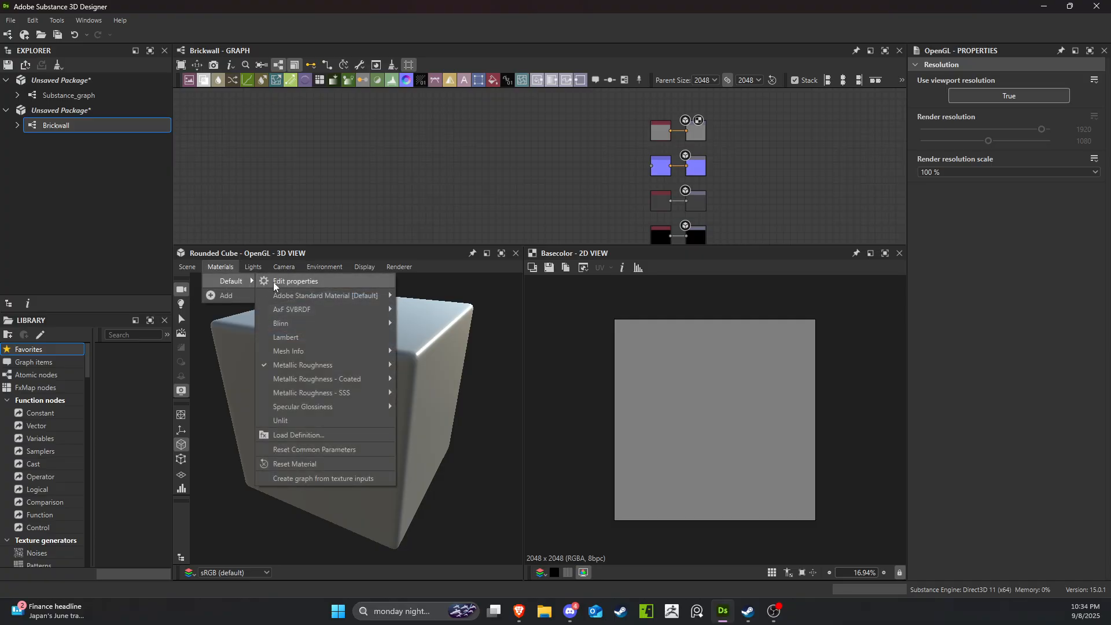
mouse_move(287, 369)
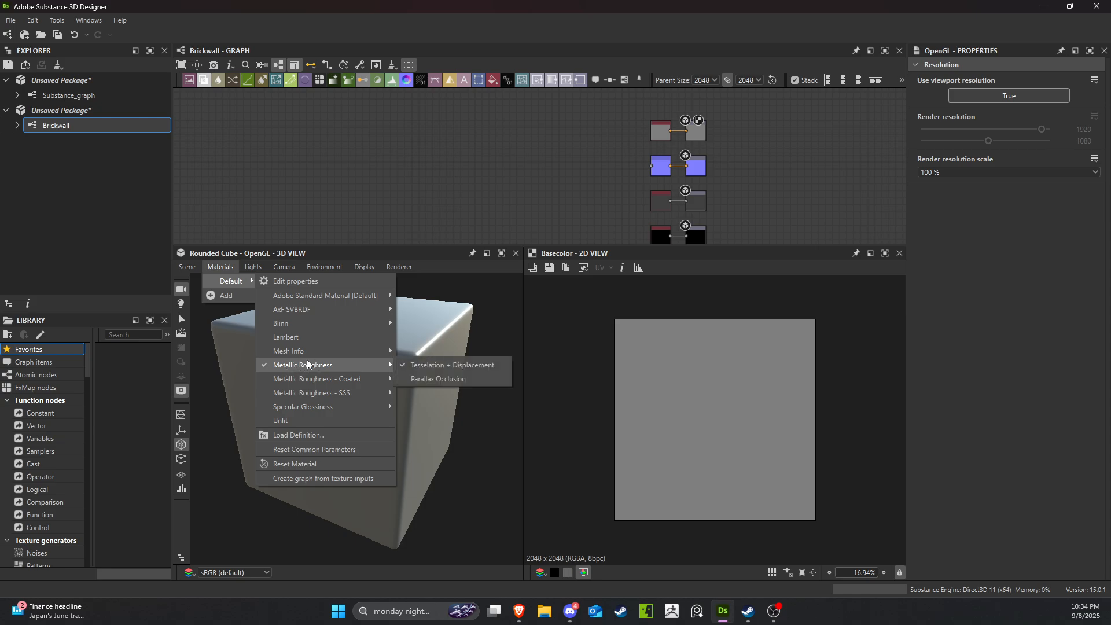
click(438, 368)
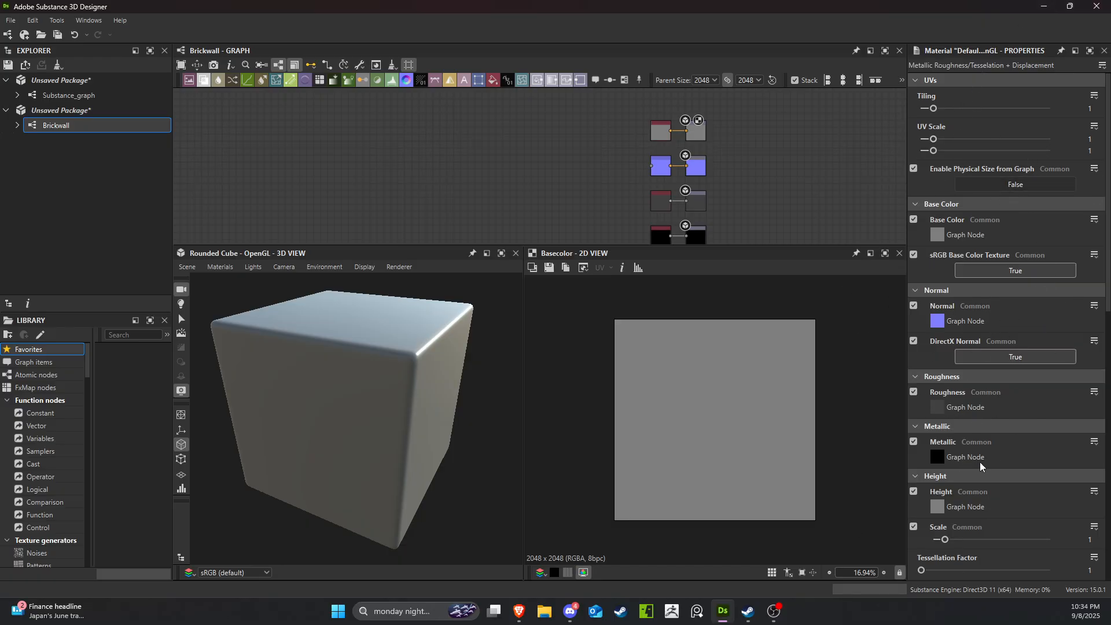
Set the material's Tessellation Factor to 30 in its Height properties.
scroll(989, 382, down, 3)
scroll(977, 376, down, 1)
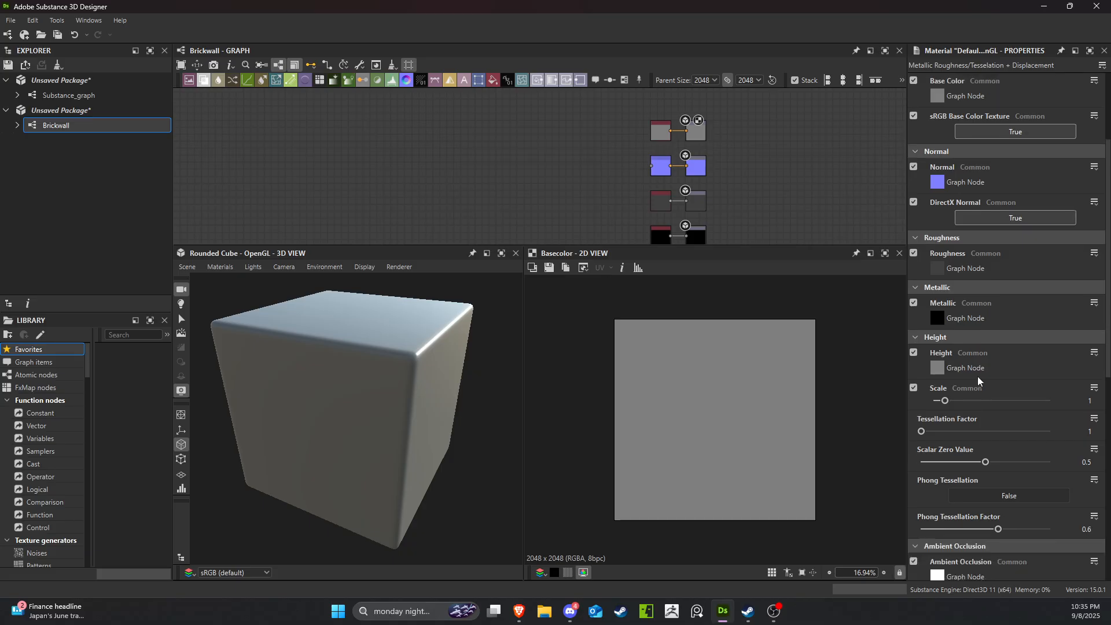
drag(922, 431, 1048, 434)
double_click(1086, 433)
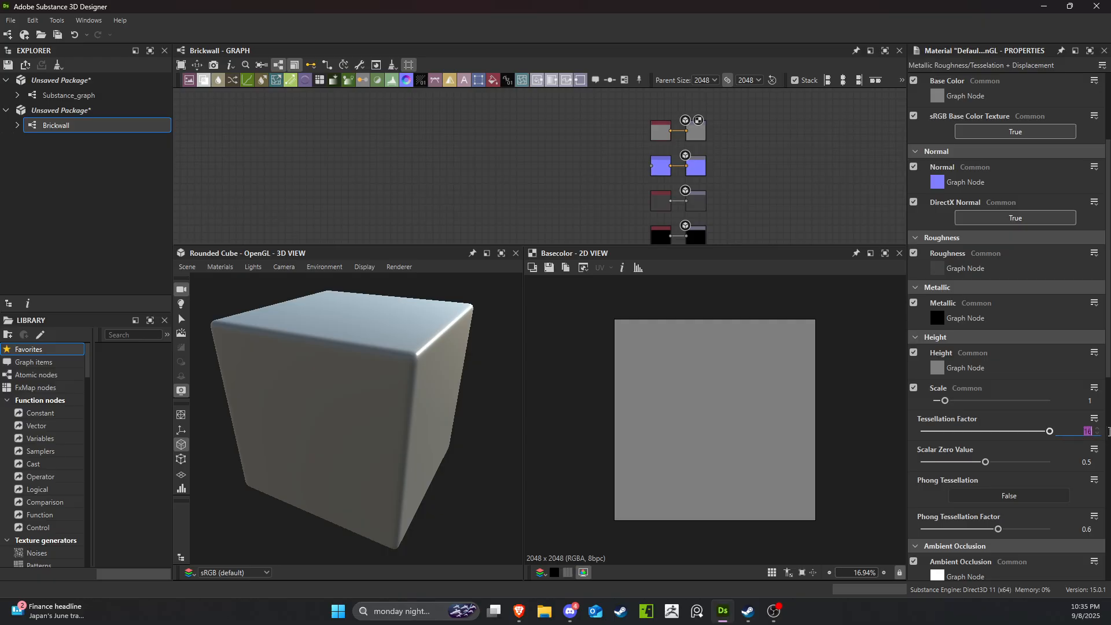
text(30)
key(Return)
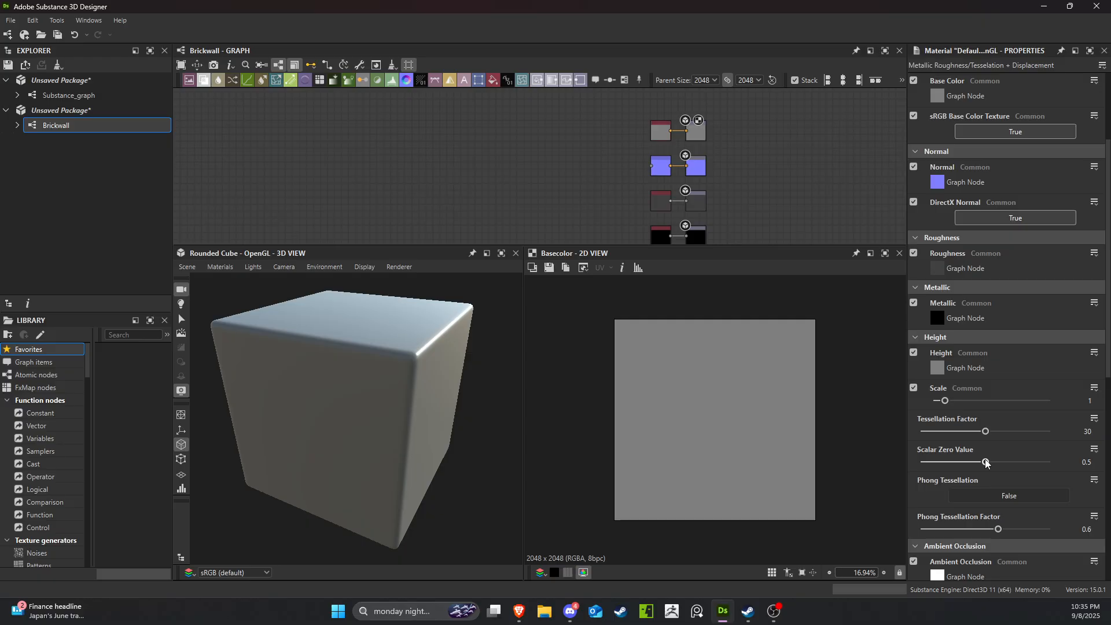
Raise the material's Scalar Zero Value to 1 and its Height Scale to about 2.04.
drag(986, 462, 1086, 459)
scroll(1012, 482, down, 1)
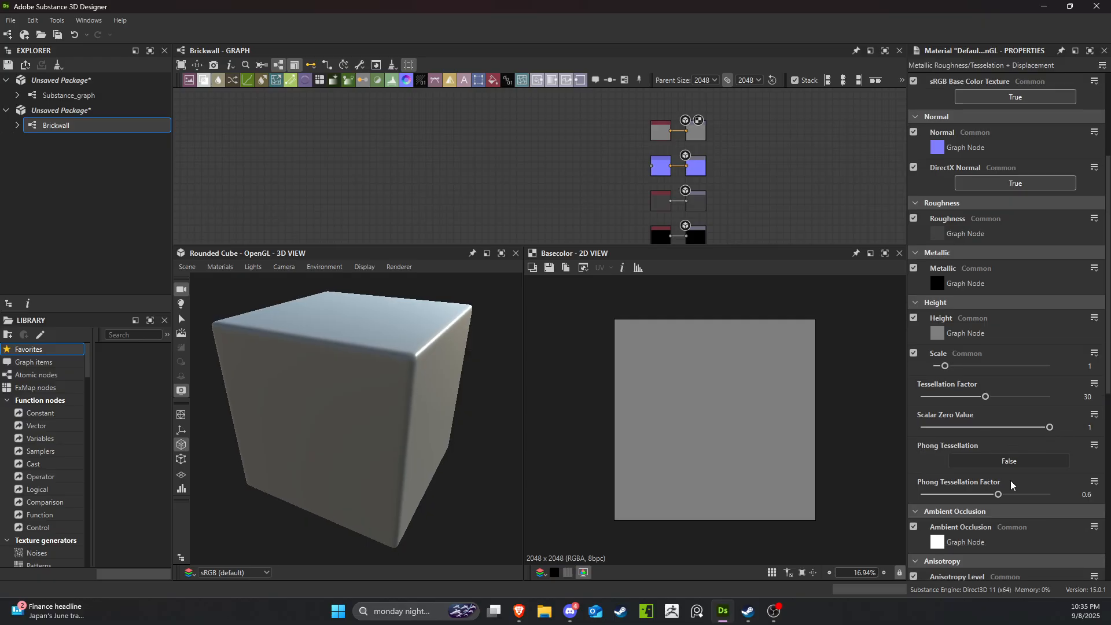
scroll(976, 386, up, 1)
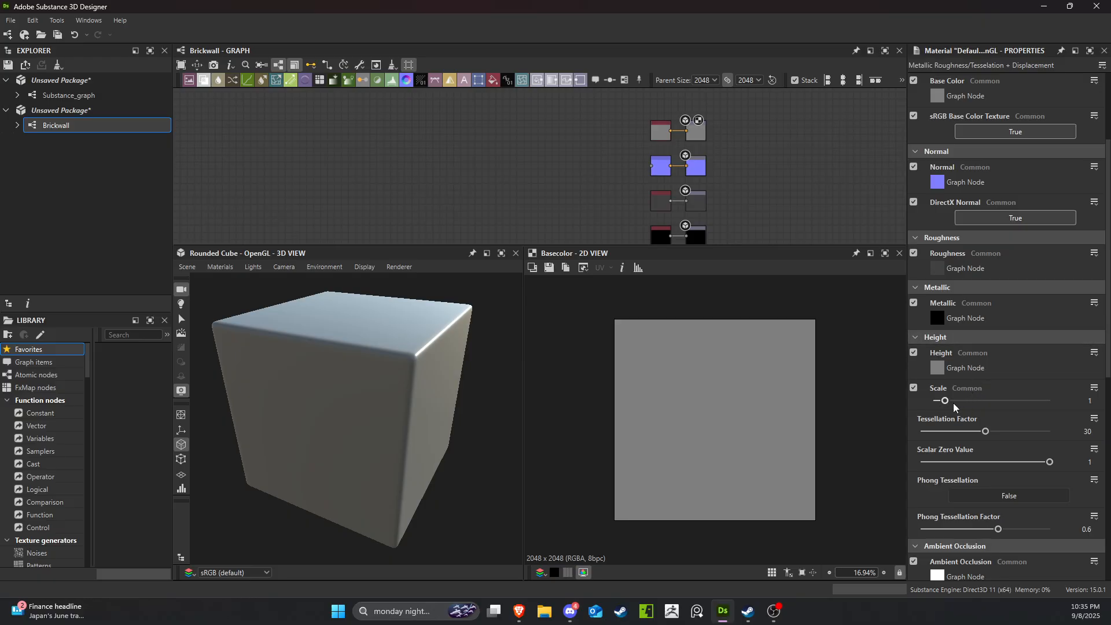
mouse_move(945, 400)
mouse_down()
mouse_move(981, 404)
mouse_move(958, 404)
mouse_up()
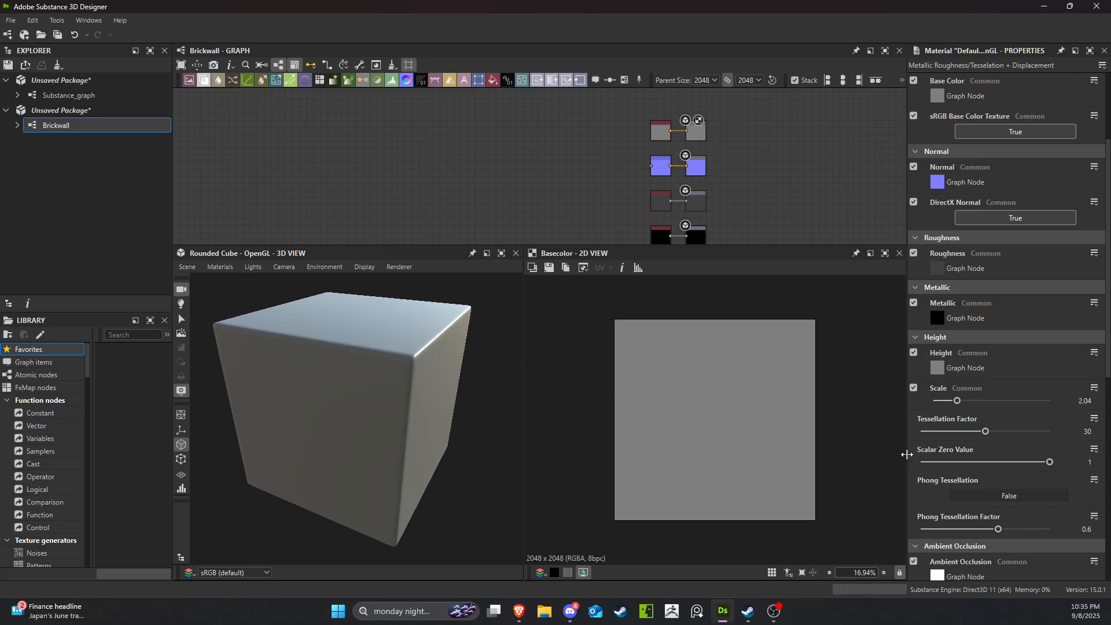
drag(441, 365, 412, 362)
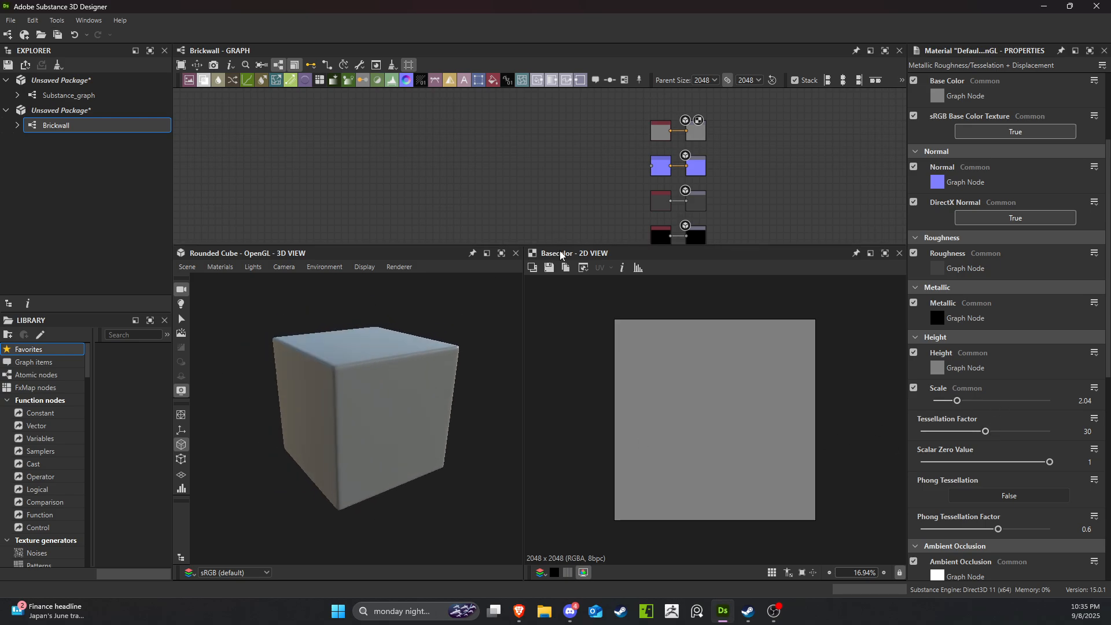
drag(436, 384, 494, 442)
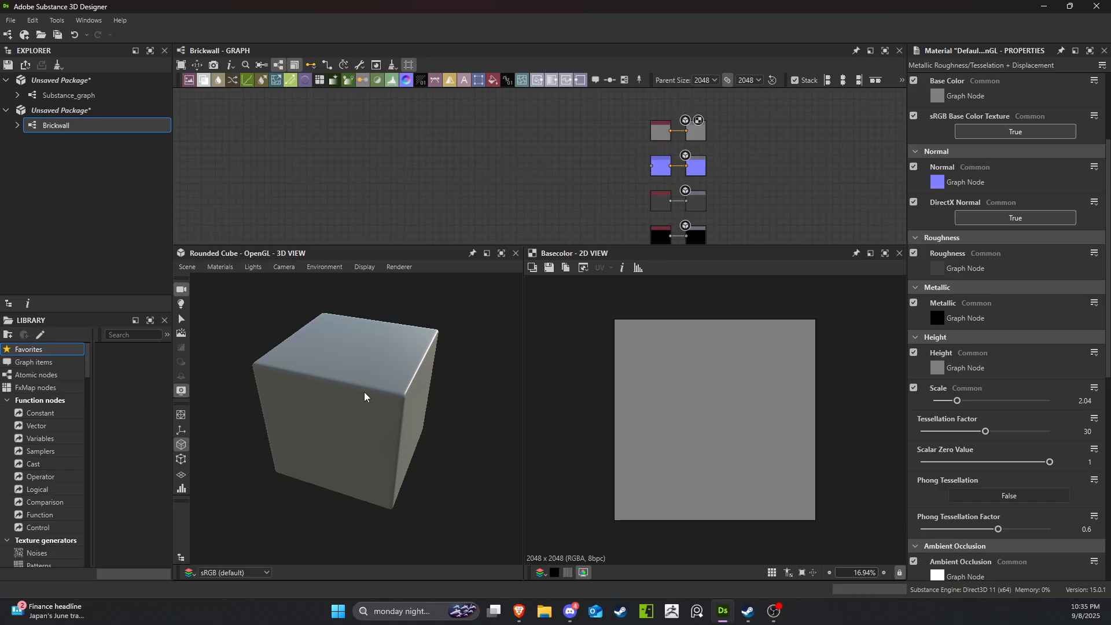
drag(432, 427, 407, 411)
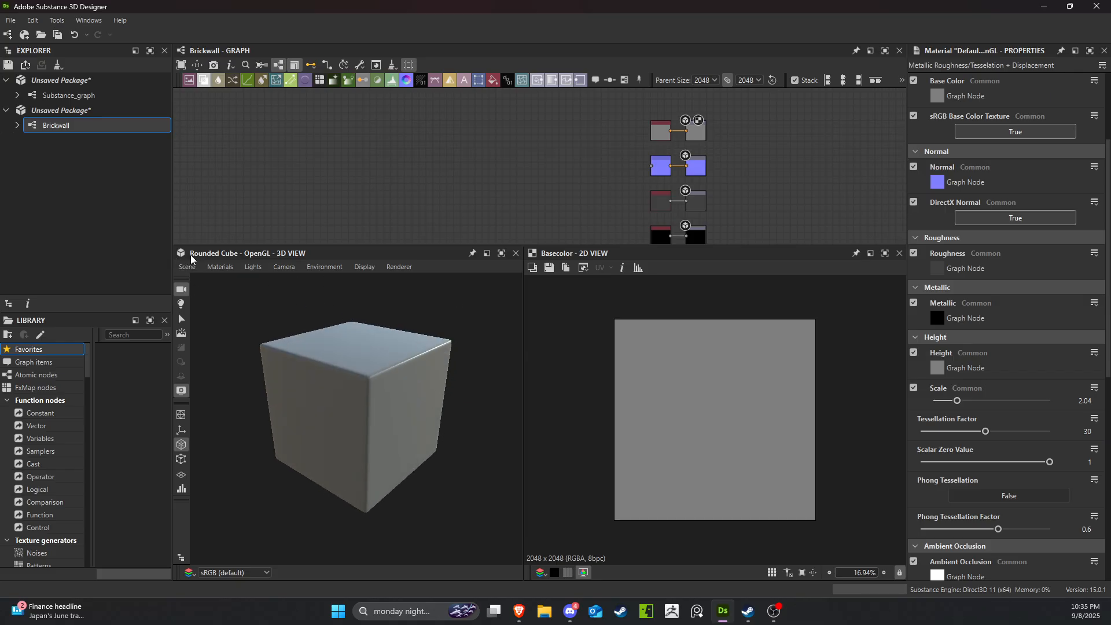
drag(362, 317, 428, 422)
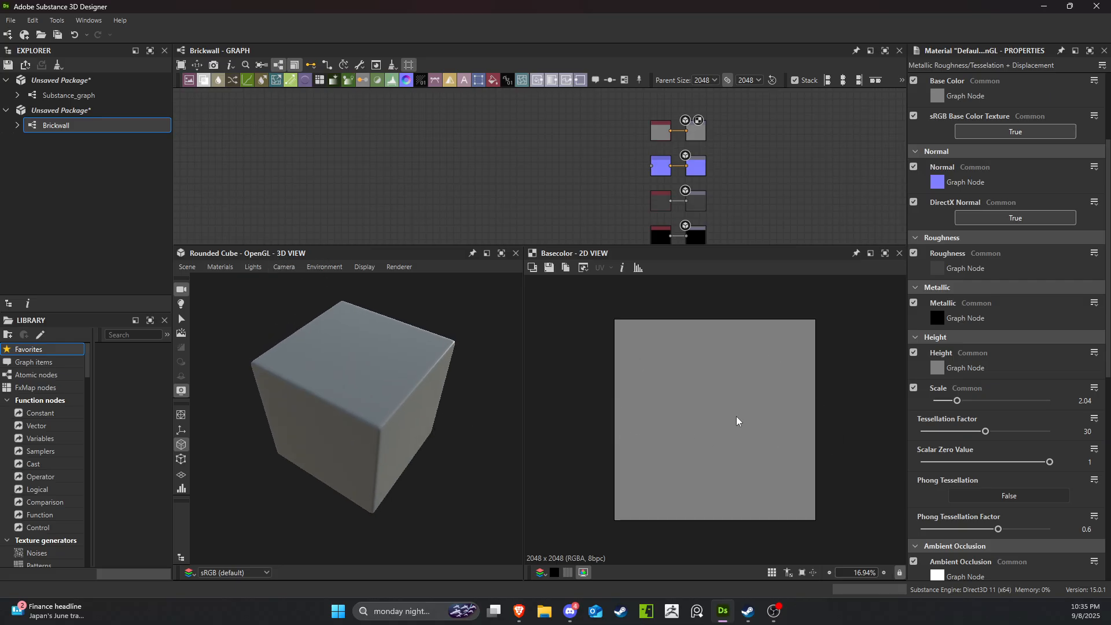
scroll(665, 376, up, 1)
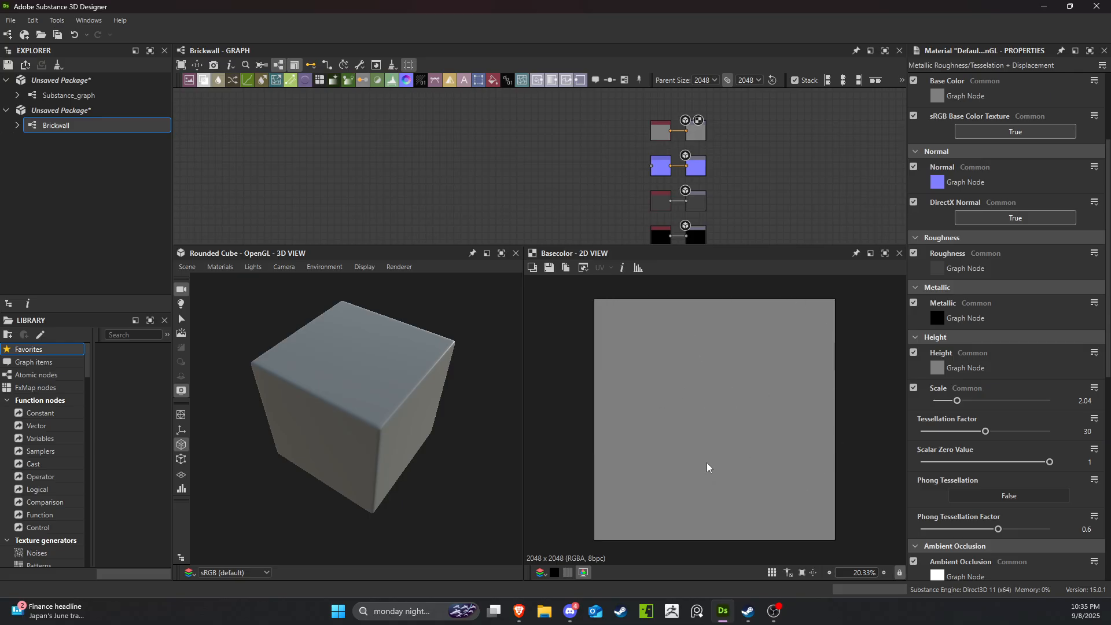
drag(233, 377, 360, 373)
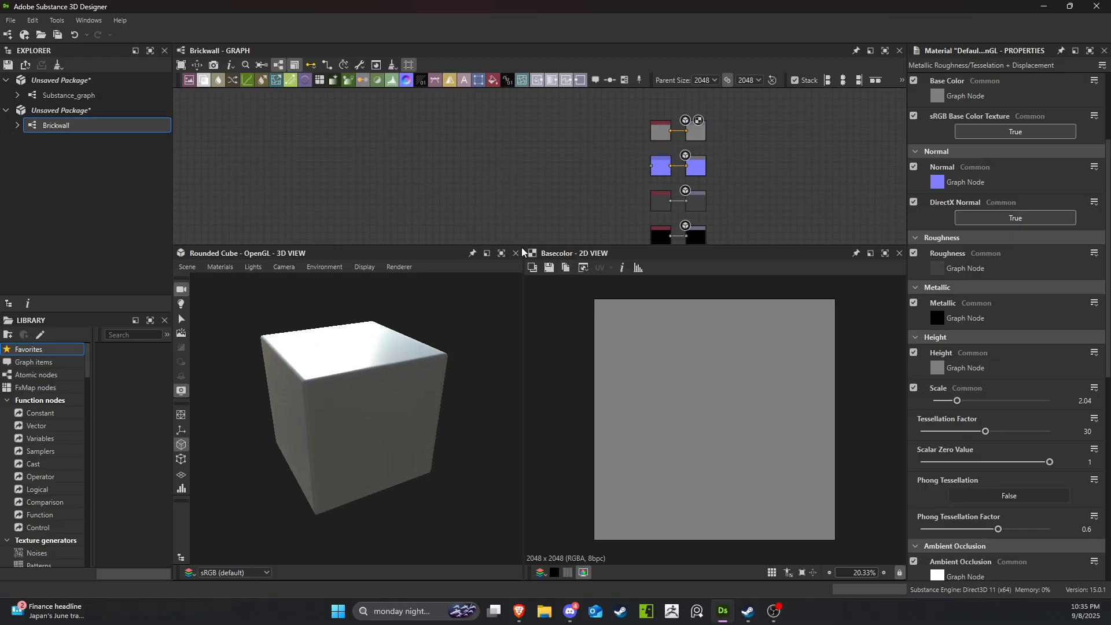
Enlarge the graph area vertically by shrinking the 3D and 2D views, keeping the output nodes in sight.
drag(525, 244, 525, 405)
scroll(565, 179, down, 2)
scroll(565, 225, up, 5)
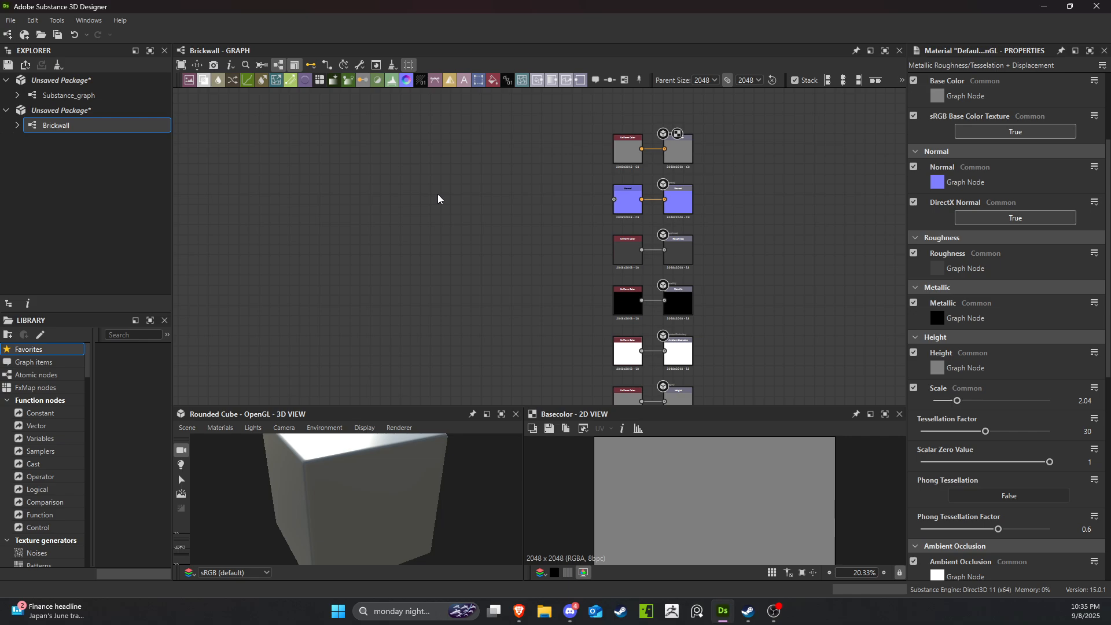
Add a Brick 1 pattern node to the empty graph area beside the output nodes.
key(space)
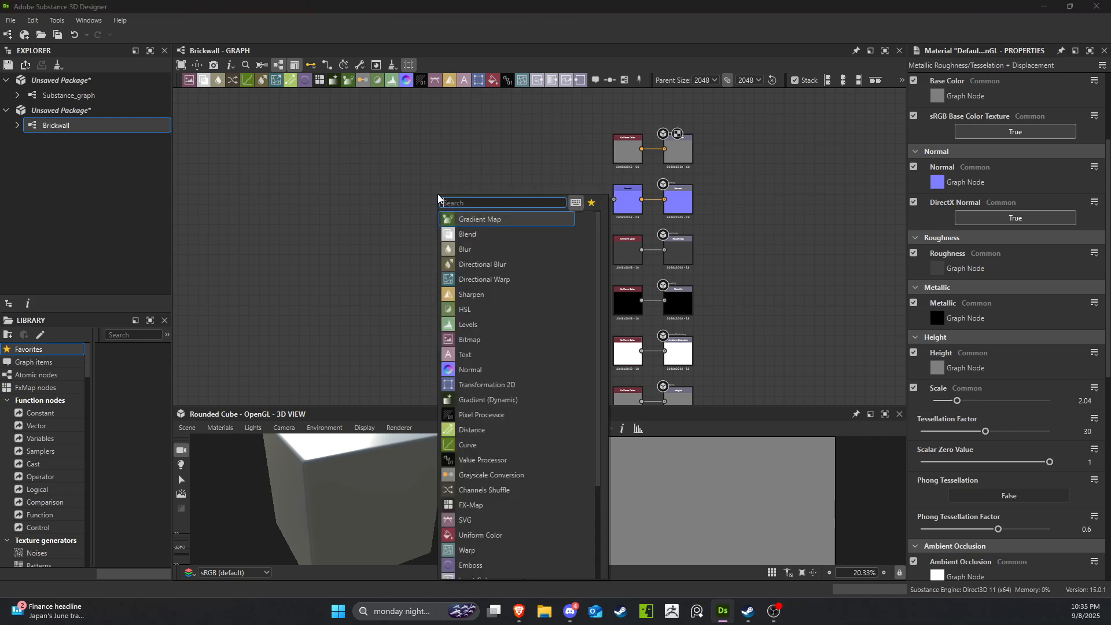
text(tile)
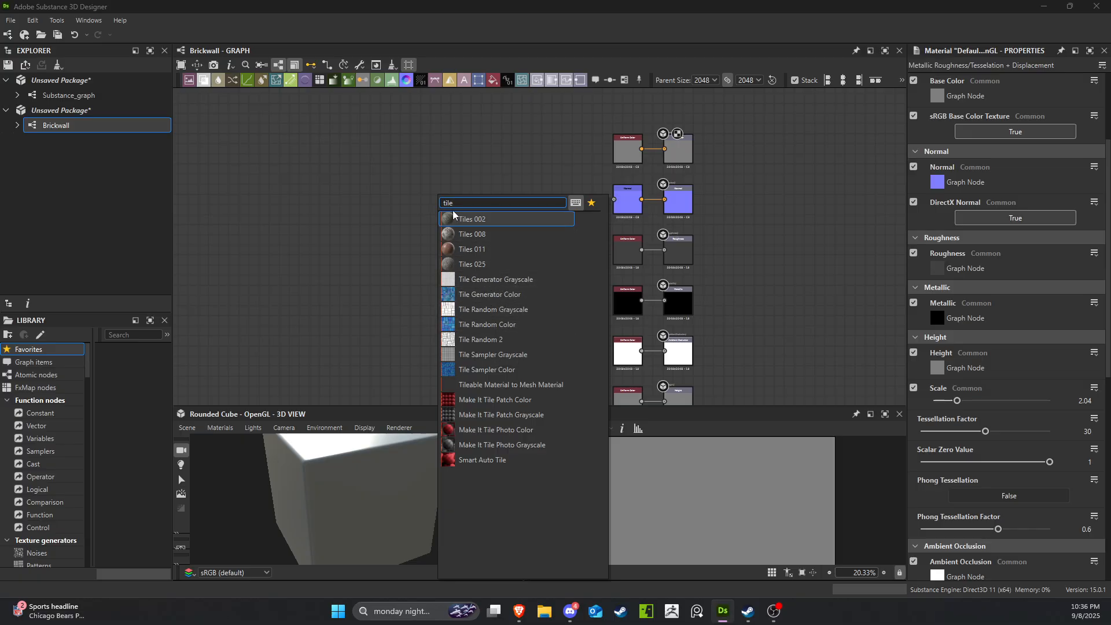
key(BackSpace)
key(BackSpace)
key(BackSpace)
key(BackSpace)
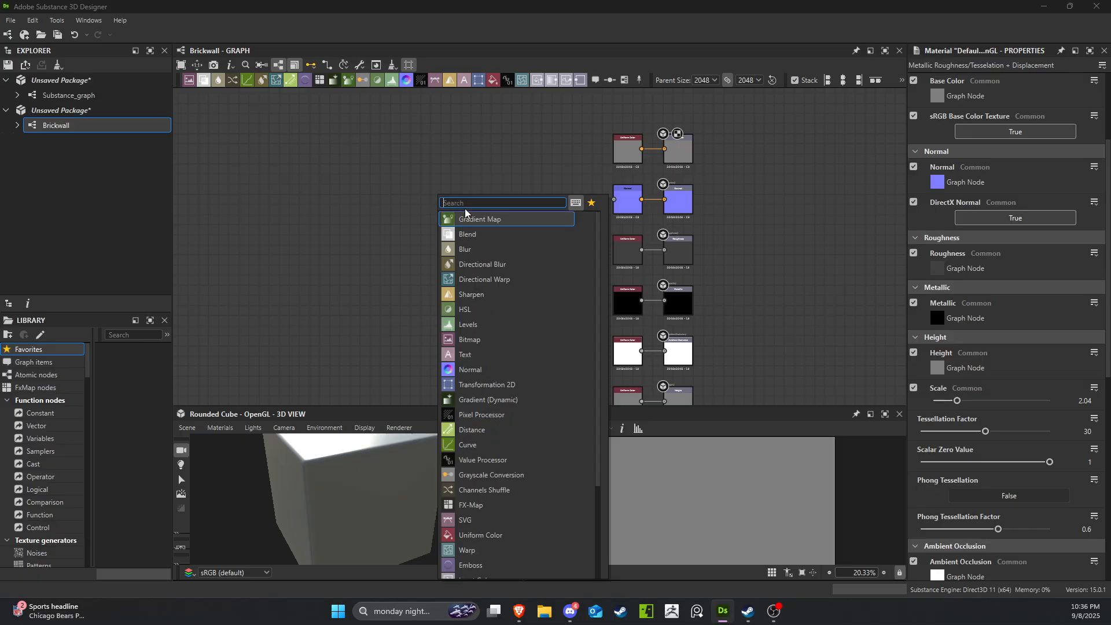
text(bric)
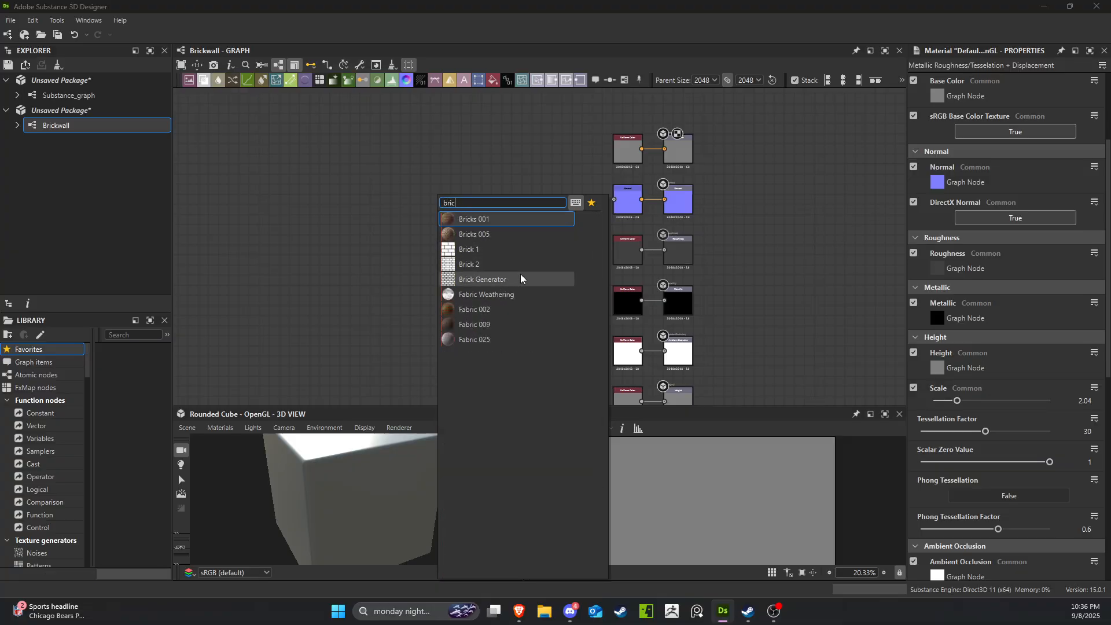
click(521, 254)
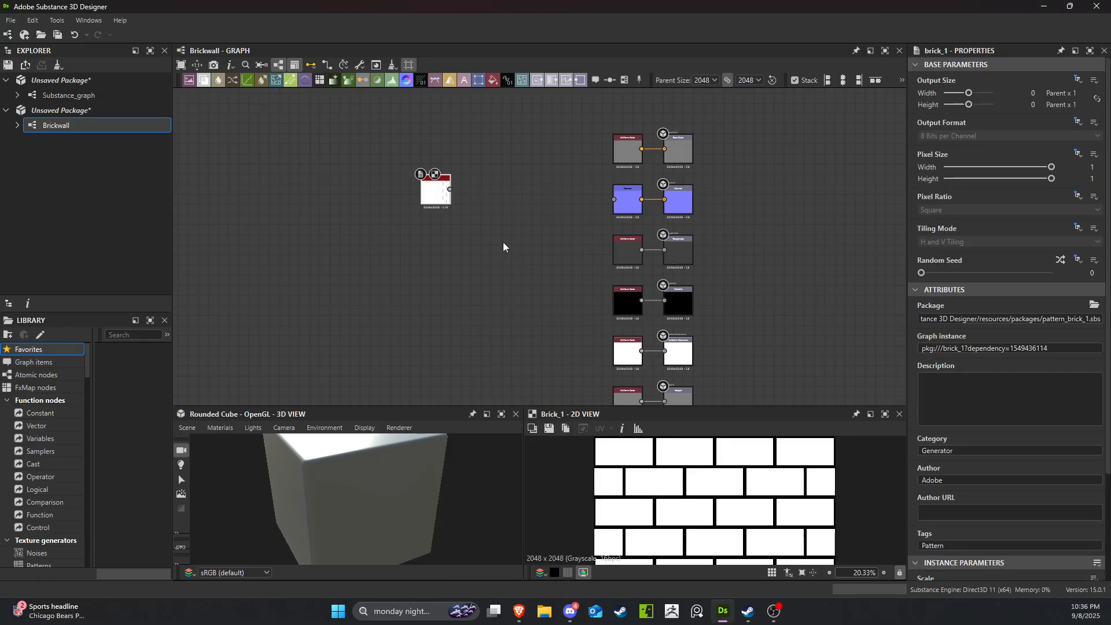
Reposition the Brick 1 node to the left of the output nodes, leaving a gap between them.
scroll(801, 385, down, 1)
scroll(730, 487, down, 3)
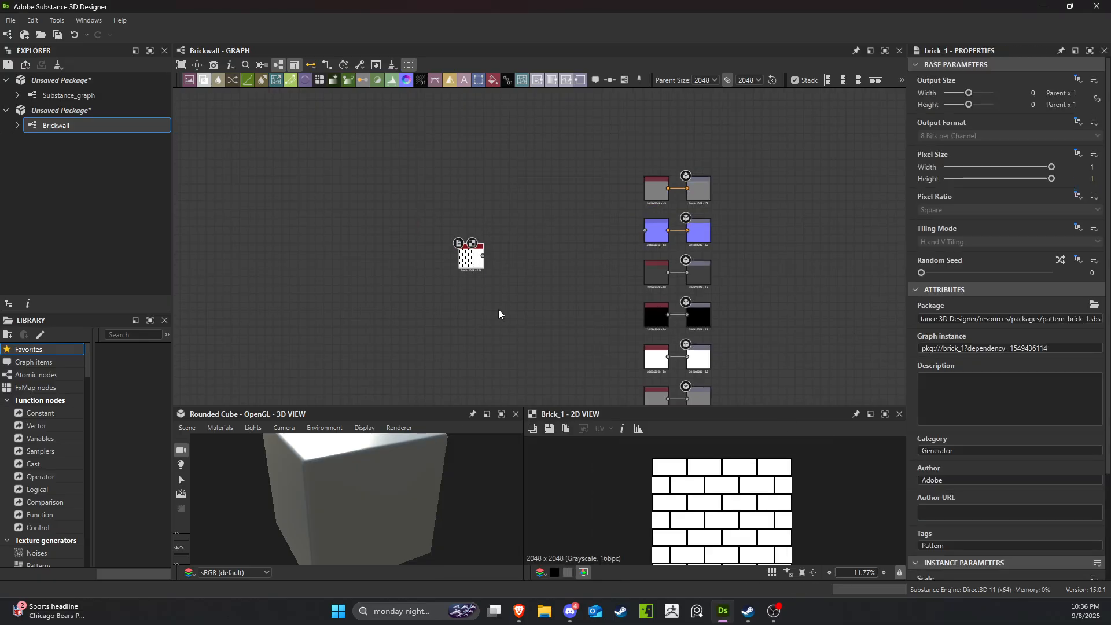
drag(480, 262, 288, 246)
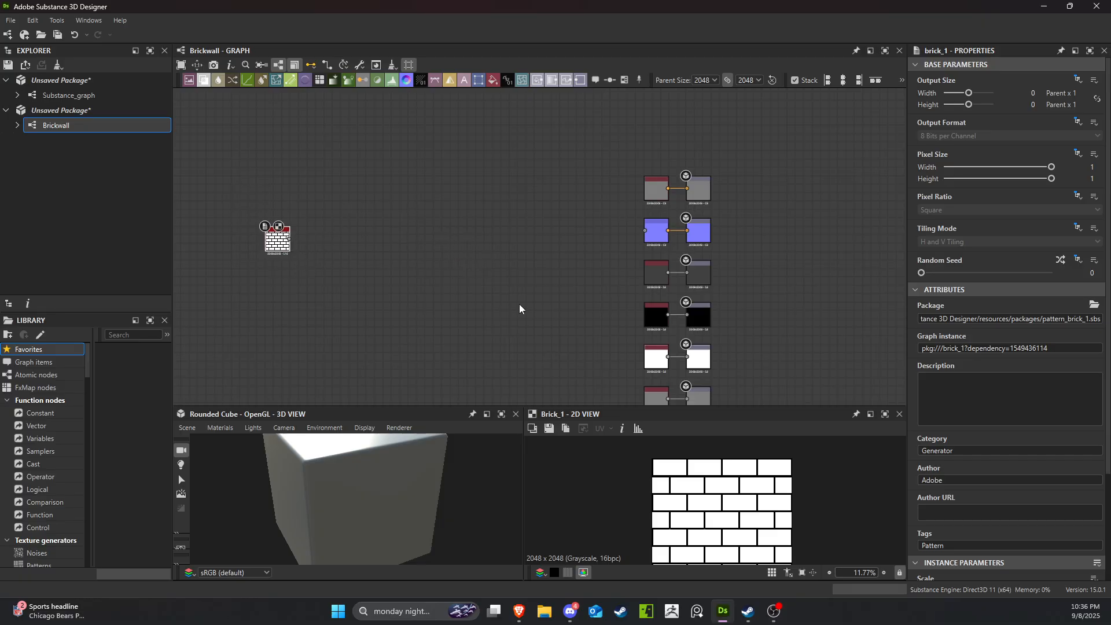
middle_drag(507, 287, 632, 231)
scroll(522, 244, down, 2)
middle_drag(518, 250, 462, 253)
scroll(495, 260, up, 1)
drag(369, 224, 550, 246)
scroll(717, 208, up, 2)
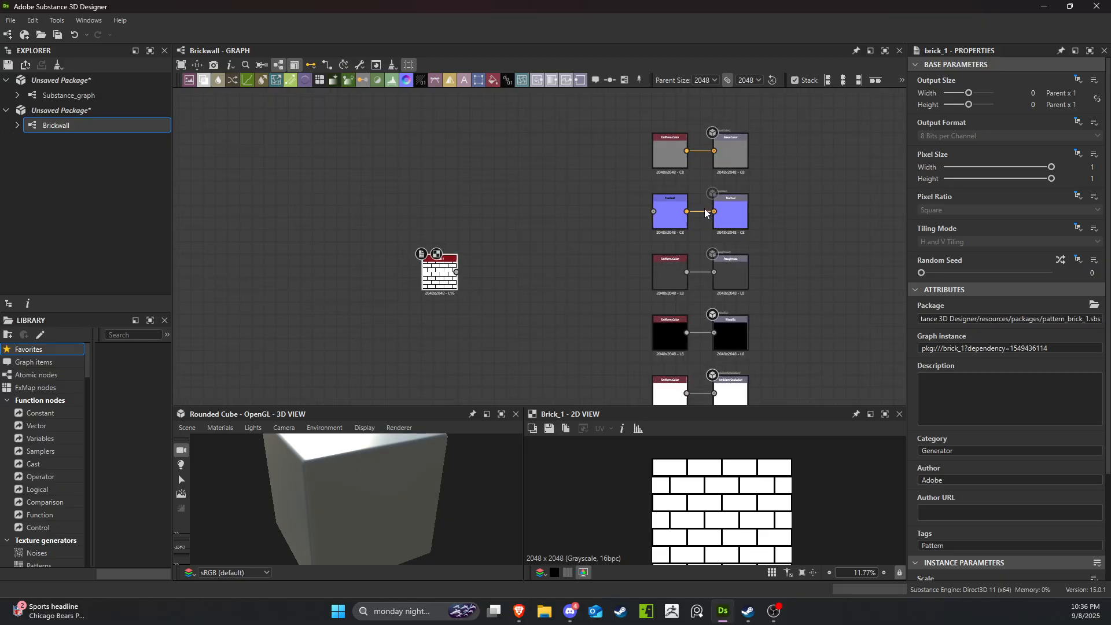
middle_drag(551, 218, 469, 211)
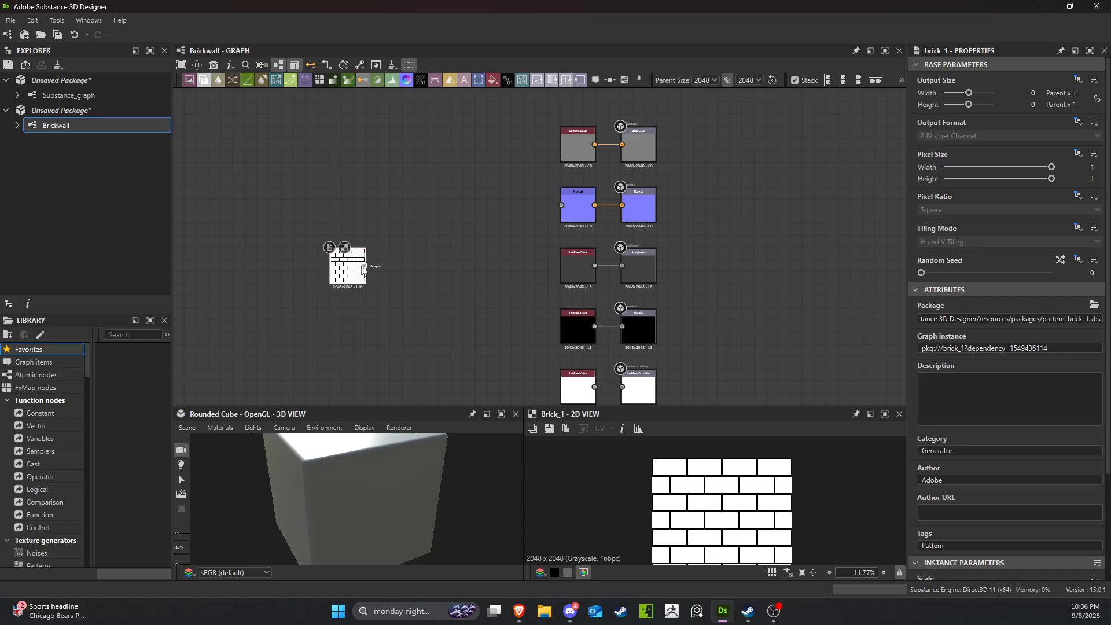
Connect the Brick 1 output to the Normal node's input and to the Height output node.
drag(363, 267, 561, 205)
middle_drag(478, 261, 509, 188)
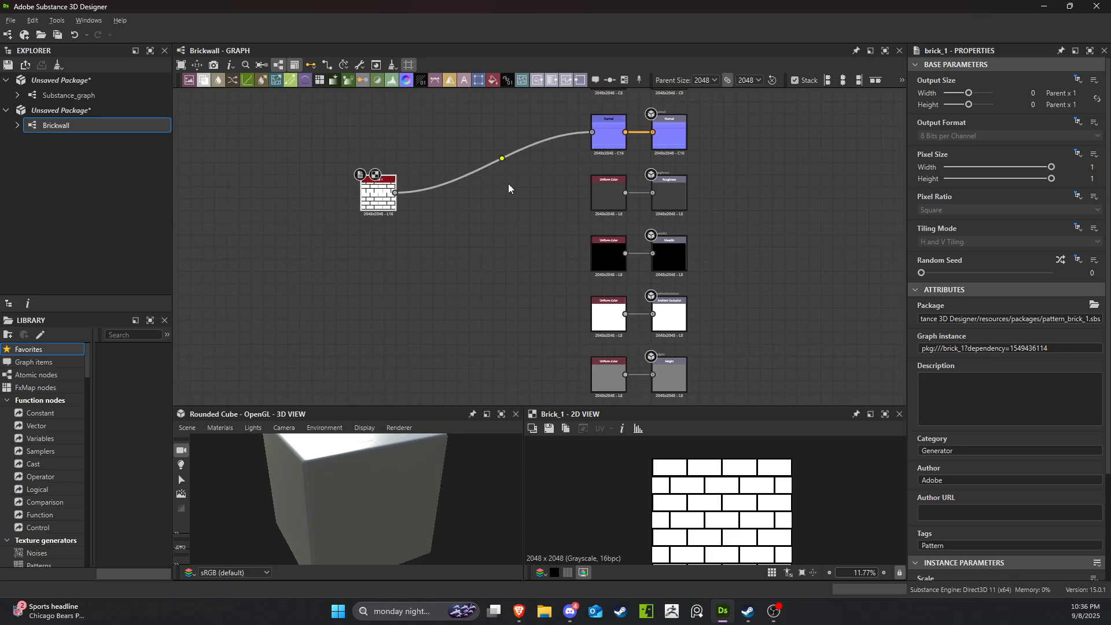
drag(395, 193, 653, 375)
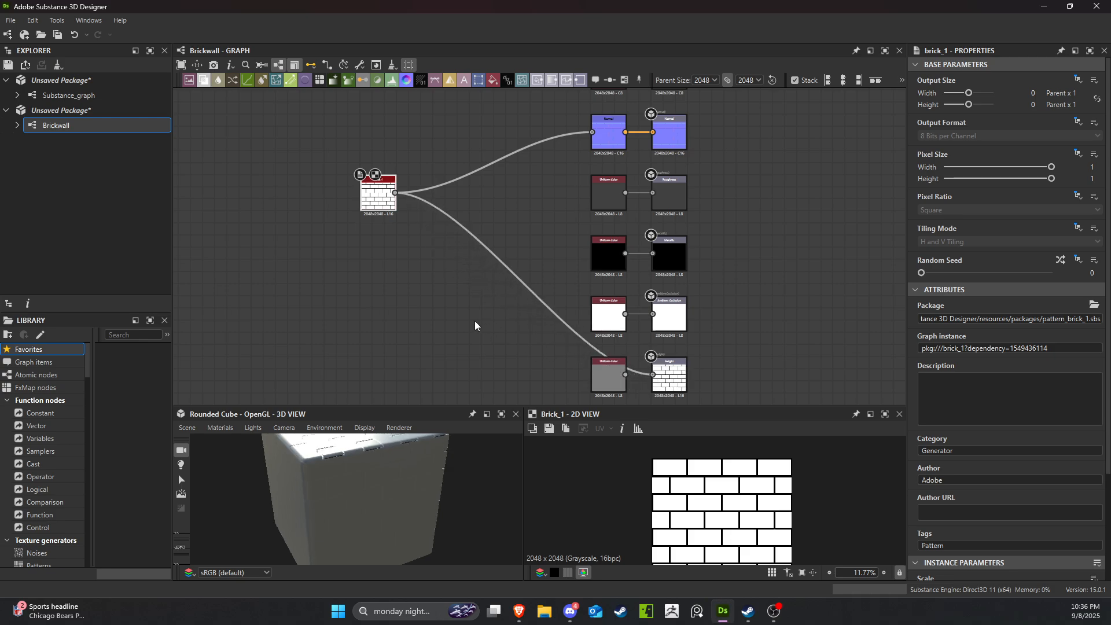
Enlarge the 3D and 2D views and examine the brick relief on the rounded cube from several angles.
drag(376, 478, 521, 294)
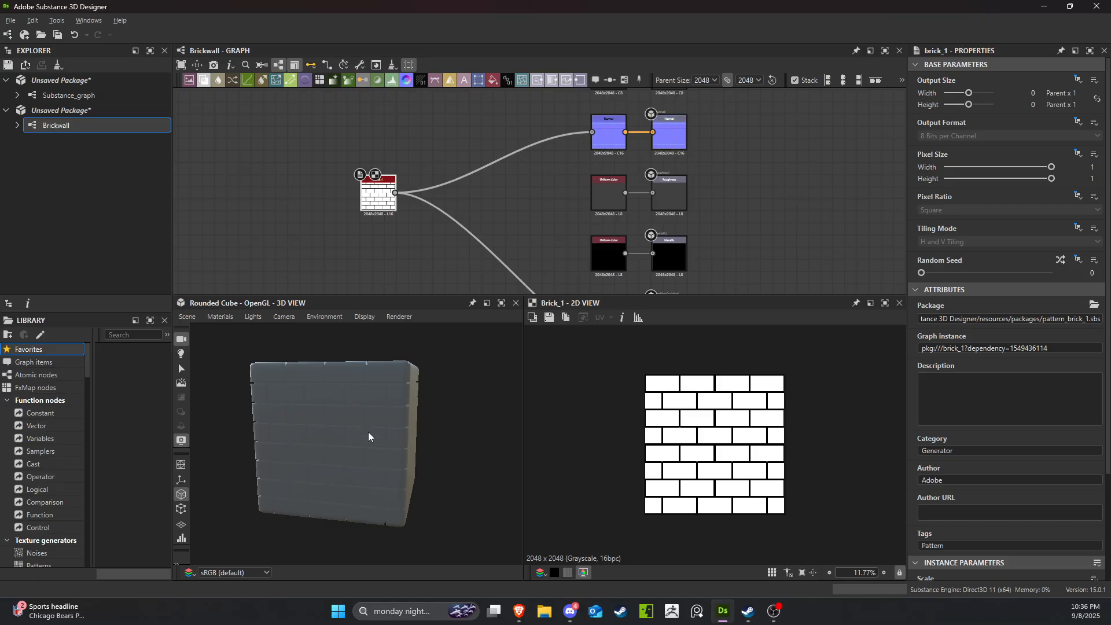
drag(369, 436, 384, 410)
drag(370, 413, 289, 392)
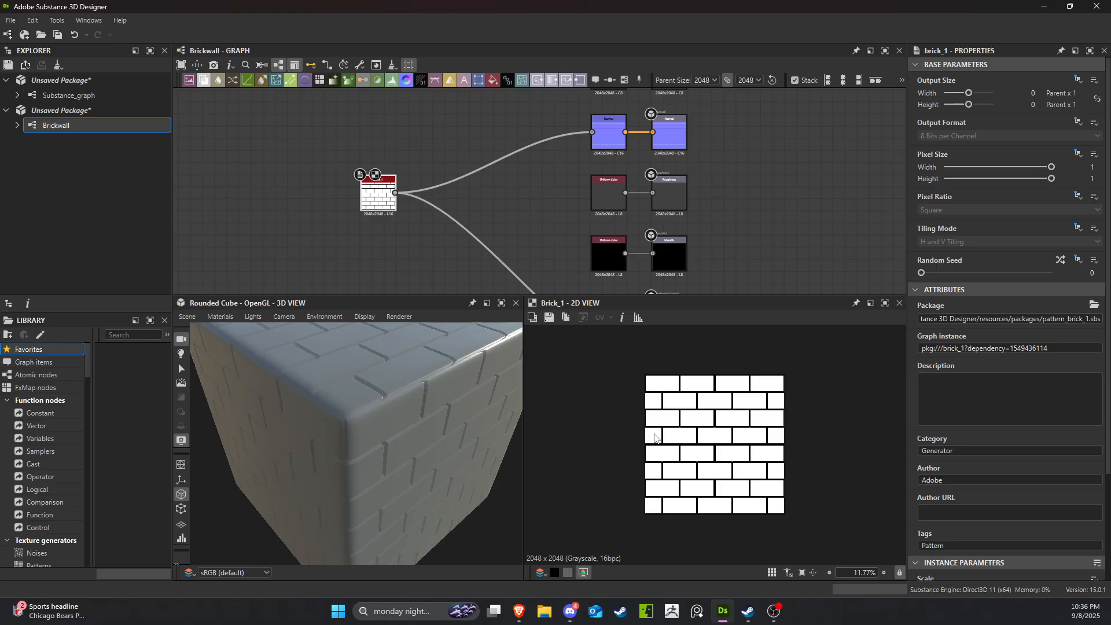
scroll(705, 445, up, 3)
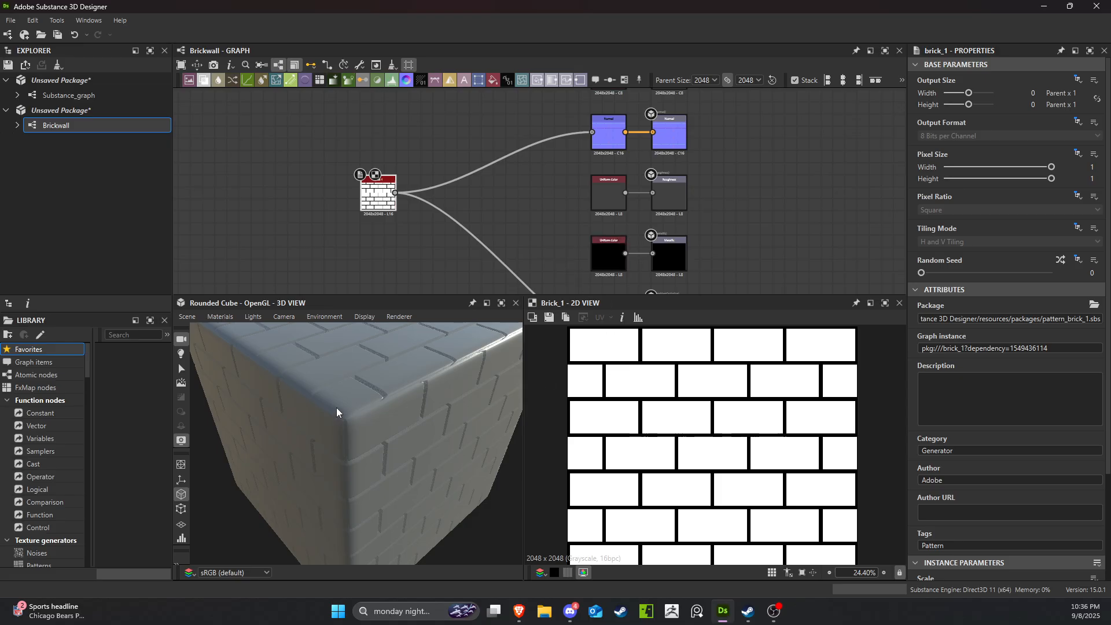
drag(337, 412, 402, 404)
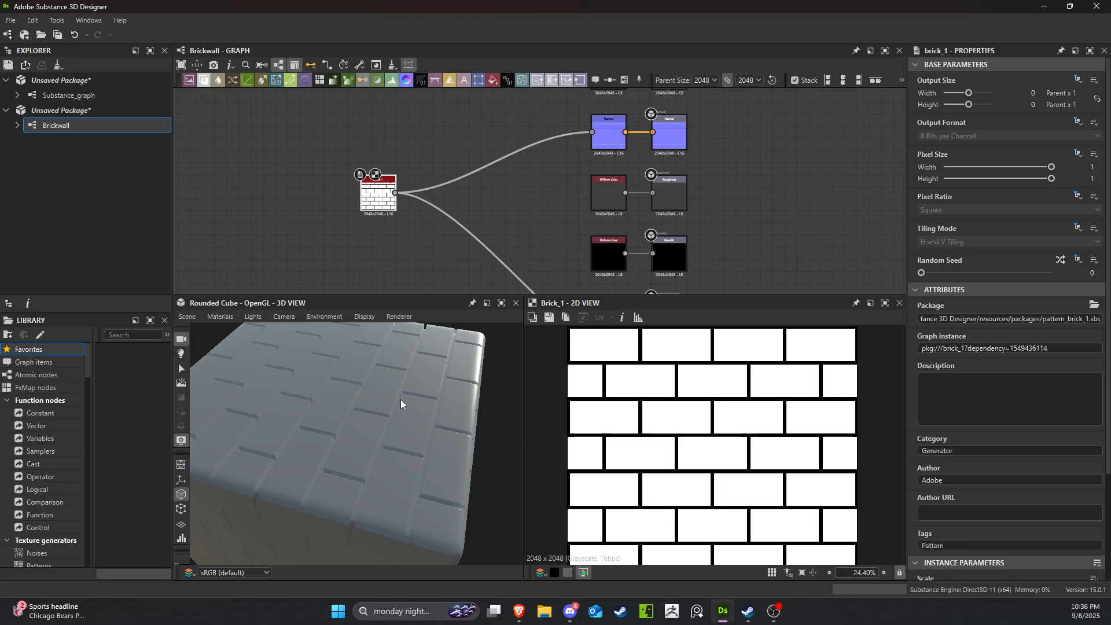
drag(366, 432, 531, 380)
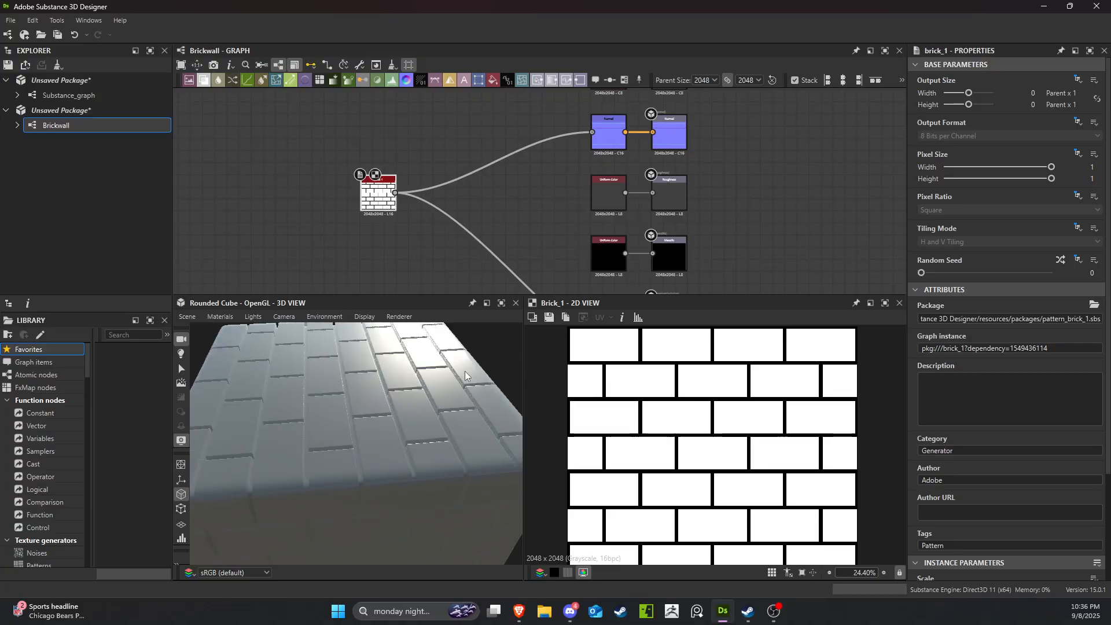
drag(380, 437, 413, 409)
scroll(350, 433, down, 5)
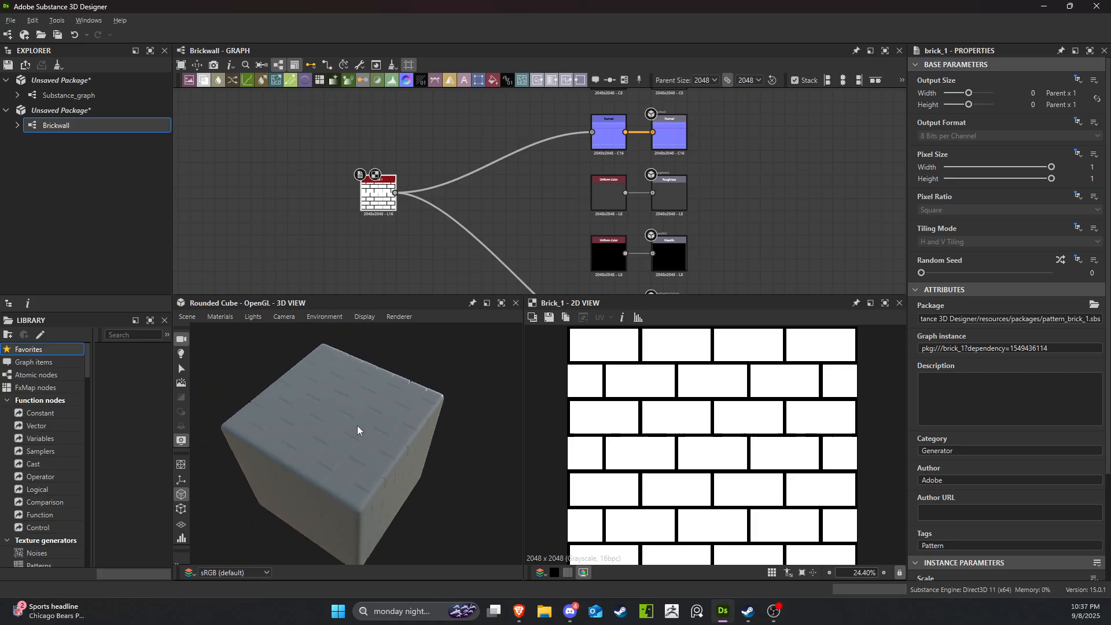
drag(359, 434, 317, 411)
Move the Brick 1 node much farther from the outputs, level with the Normal node, to make room for more nodes.
scroll(438, 176, down, 3)
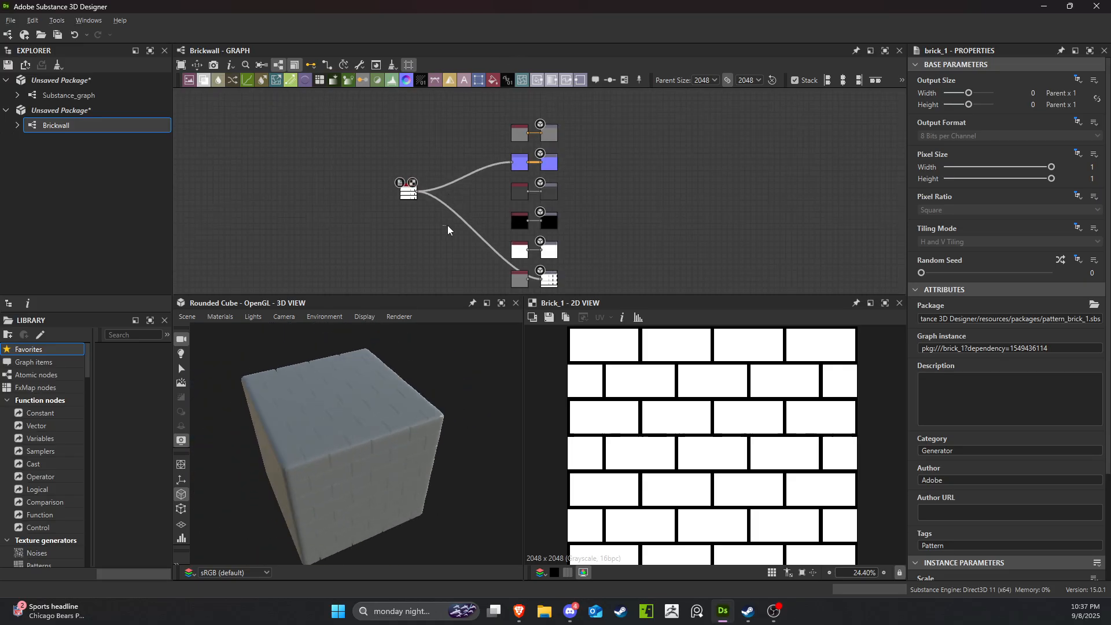
middle_drag(405, 196, 508, 204)
drag(508, 204, 246, 178)
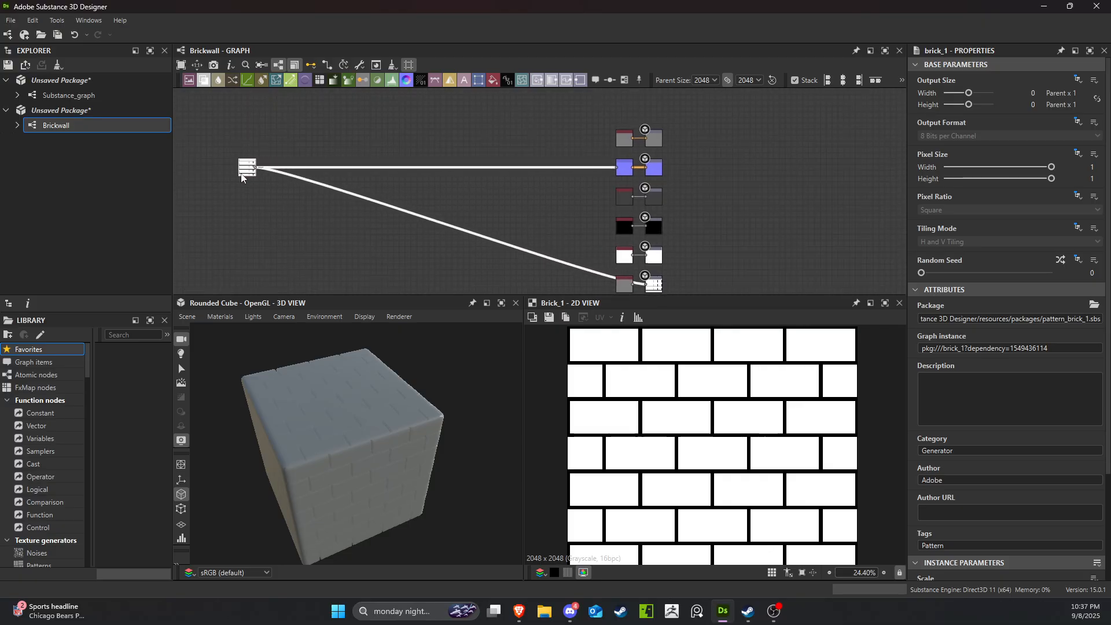
middle_drag(511, 191, 692, 188)
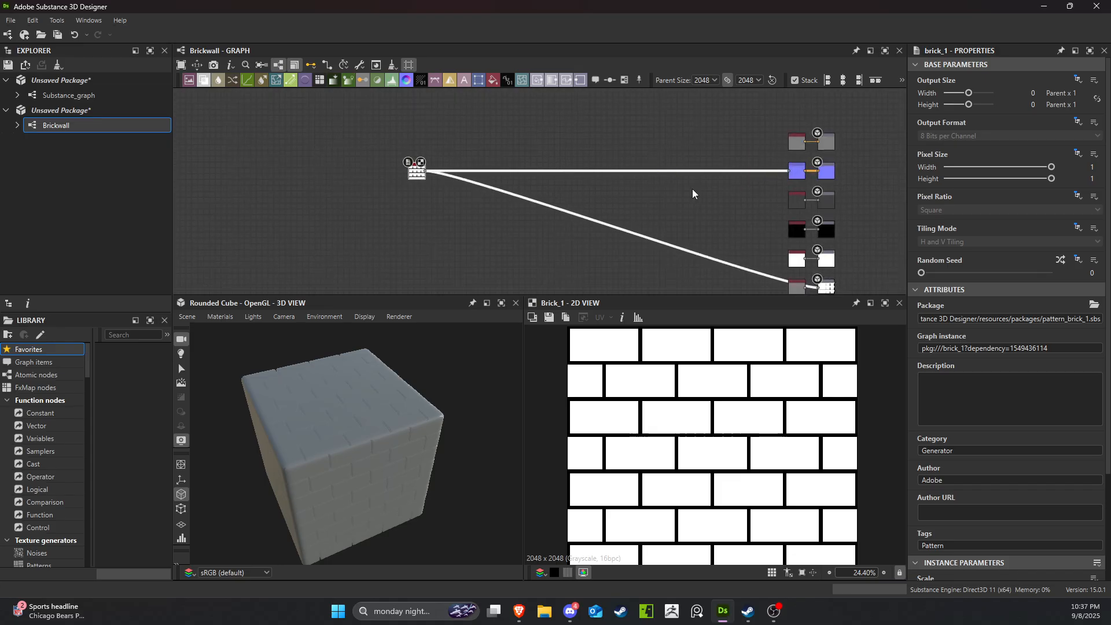
scroll(692, 189, up, 2)
Examine the brick displacement on the cube's top face up close.
drag(342, 441, 400, 460)
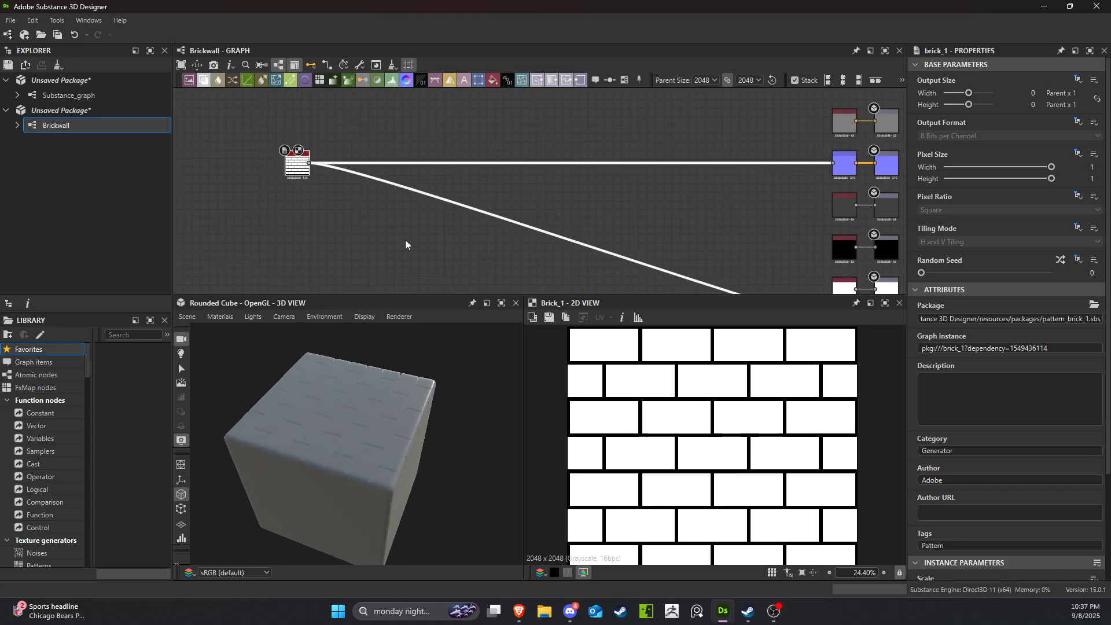
scroll(409, 181, up, 2)
middle_drag(537, 182, 577, 135)
drag(405, 523, 458, 498)
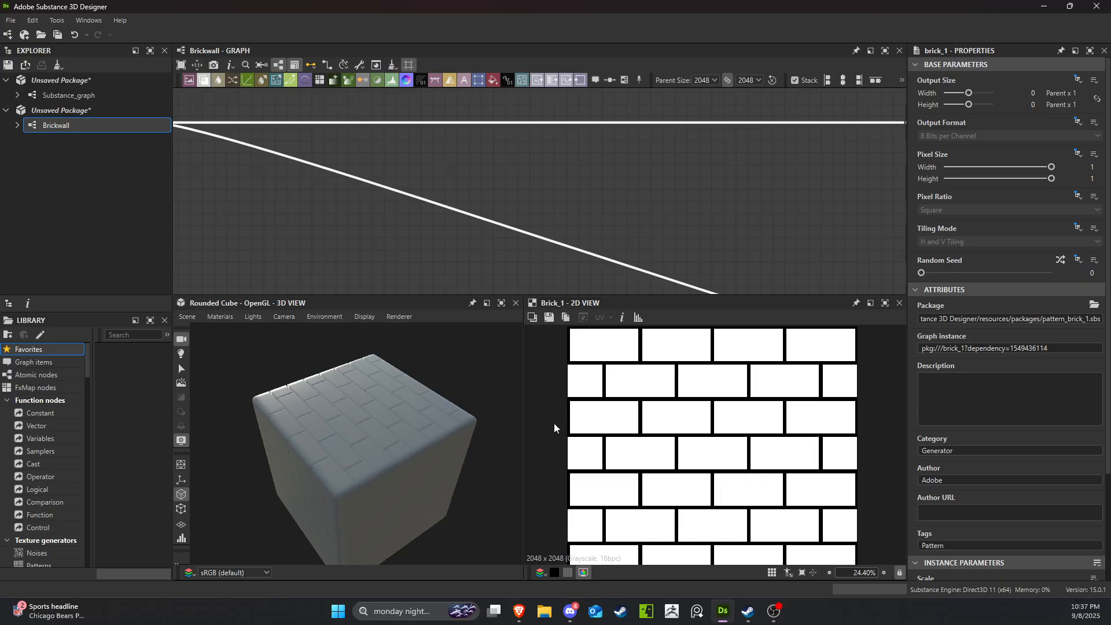
scroll(428, 457, up, 6)
drag(442, 480, 421, 433)
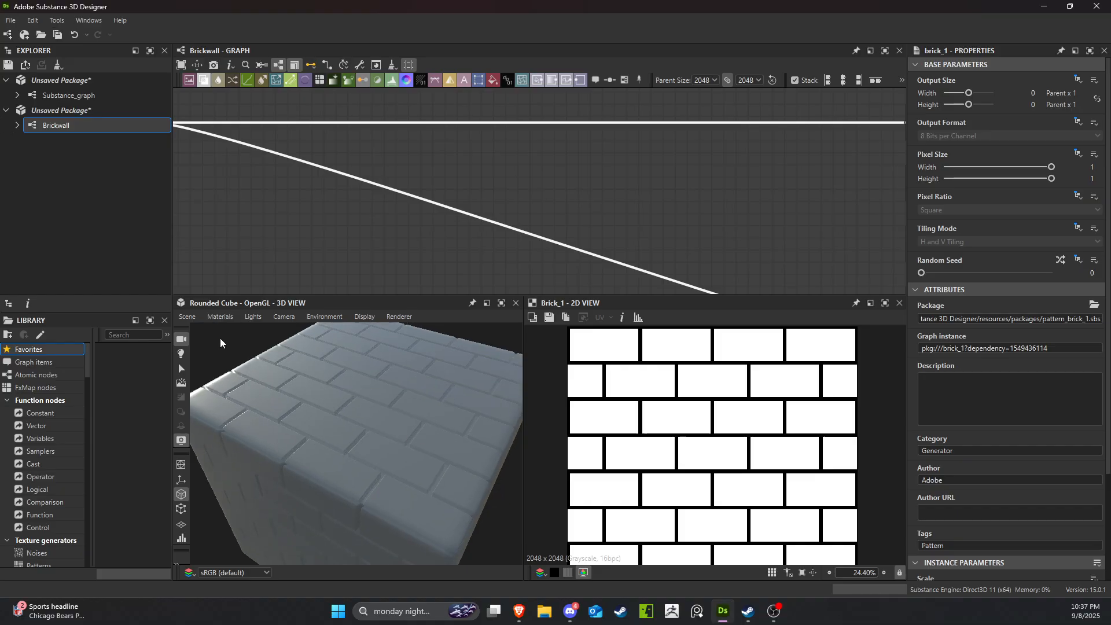
Rotate the environment lighting in the 3D preview and orbit to face the lit brick side of the cube.
drag(220, 338, 250, 345)
scroll(370, 415, down, 5)
mouse_move(371, 414)
mouse_down()
mouse_move(436, 421)
mouse_move(380, 411)
mouse_move(402, 429)
mouse_move(391, 408)
mouse_up()
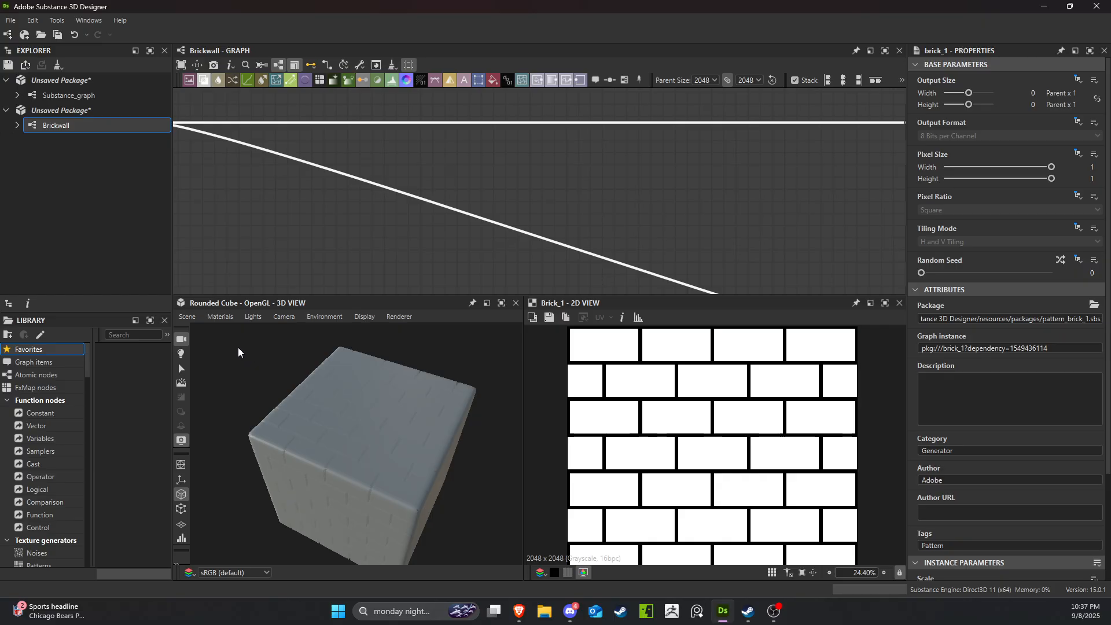
ctrl+shift+right_drag(227, 341, 257, 376)
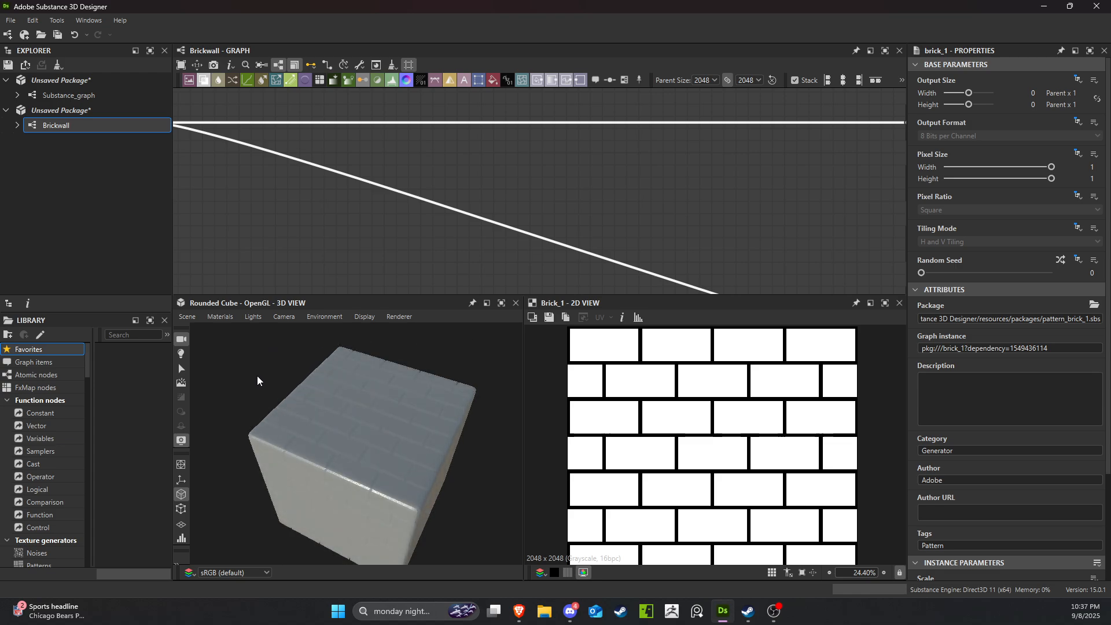
drag(272, 363, 385, 172)
Create a Blend node from the Brick 1 output, wired to its Background, and place it below and beside Brick 1.
scroll(384, 174, down, 5)
middle_drag(514, 174, 628, 179)
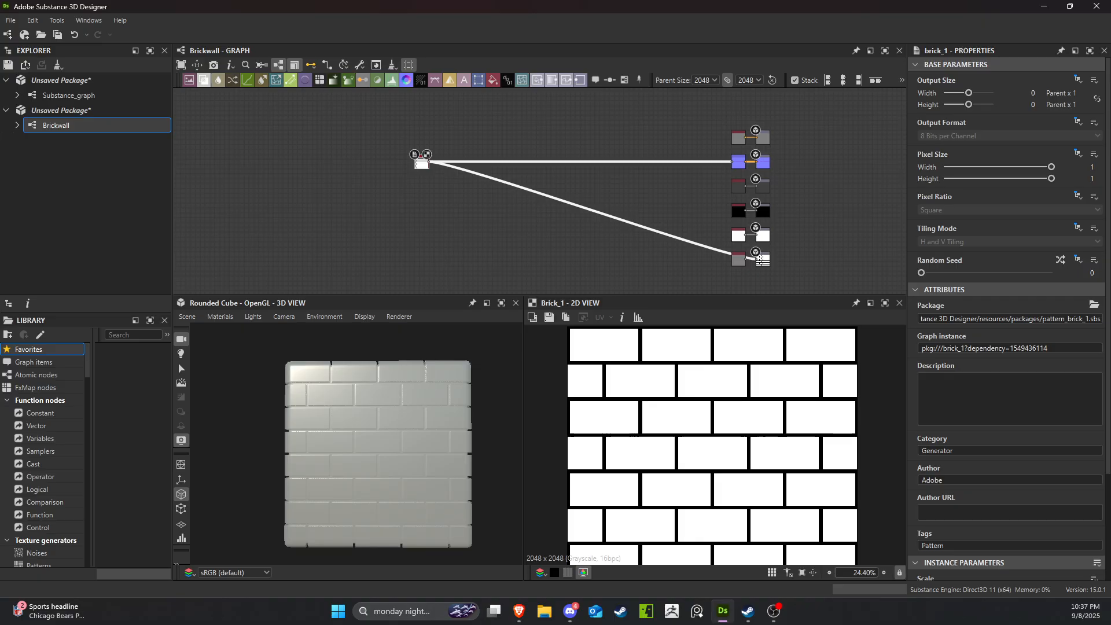
scroll(937, 413, down, 5)
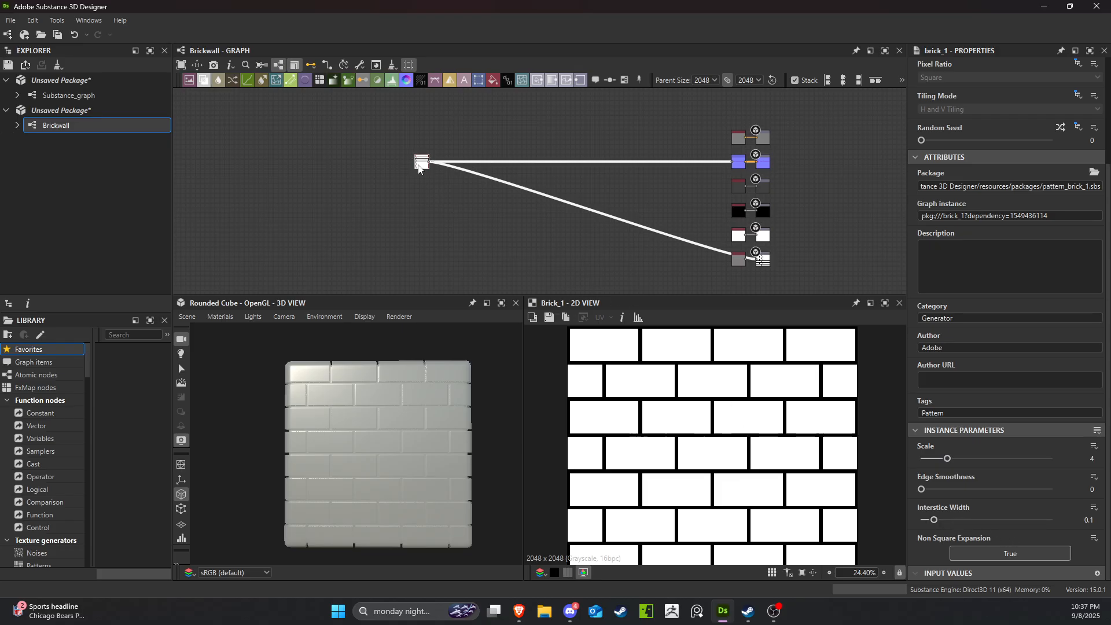
scroll(419, 167, up, 5)
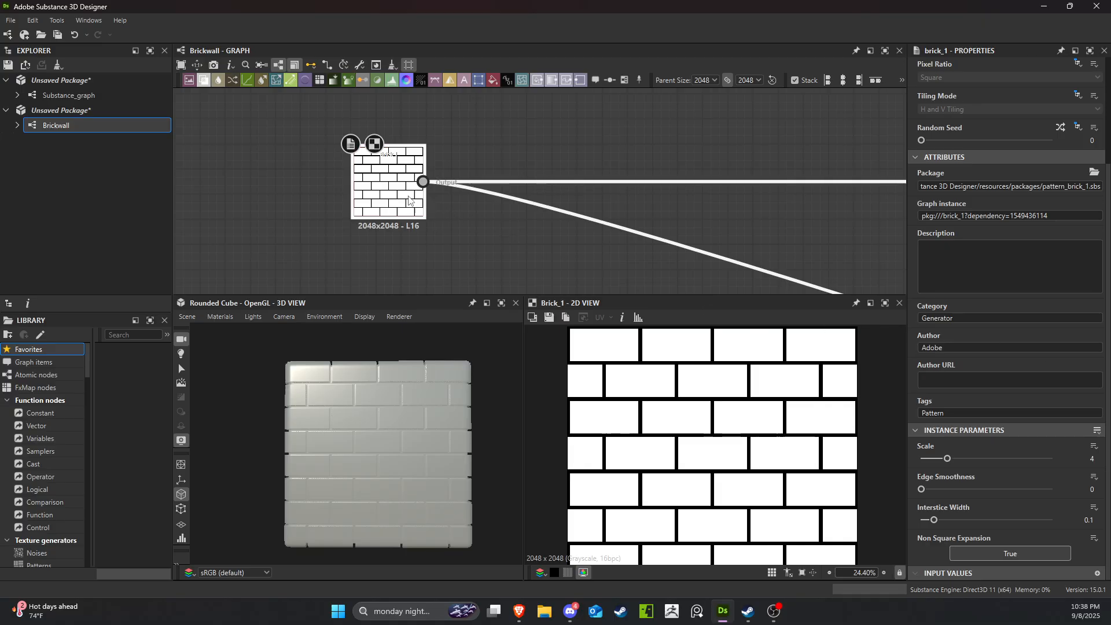
drag(423, 182, 656, 216)
click(609, 202)
middle_drag(568, 234, 453, 162)
drag(553, 158, 495, 236)
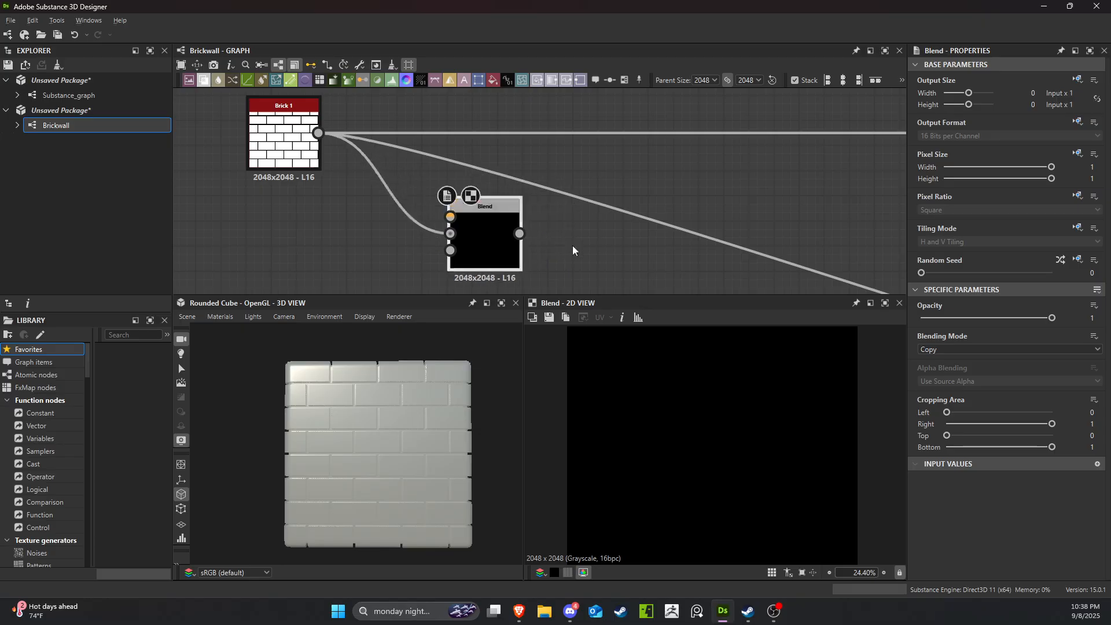
Move the Blend node farther from Brick 1 and also connect the Brick 1 output to its Foreground input.
scroll(735, 190, down, 4)
middle_drag(573, 248, 405, 197)
drag(413, 192, 692, 186)
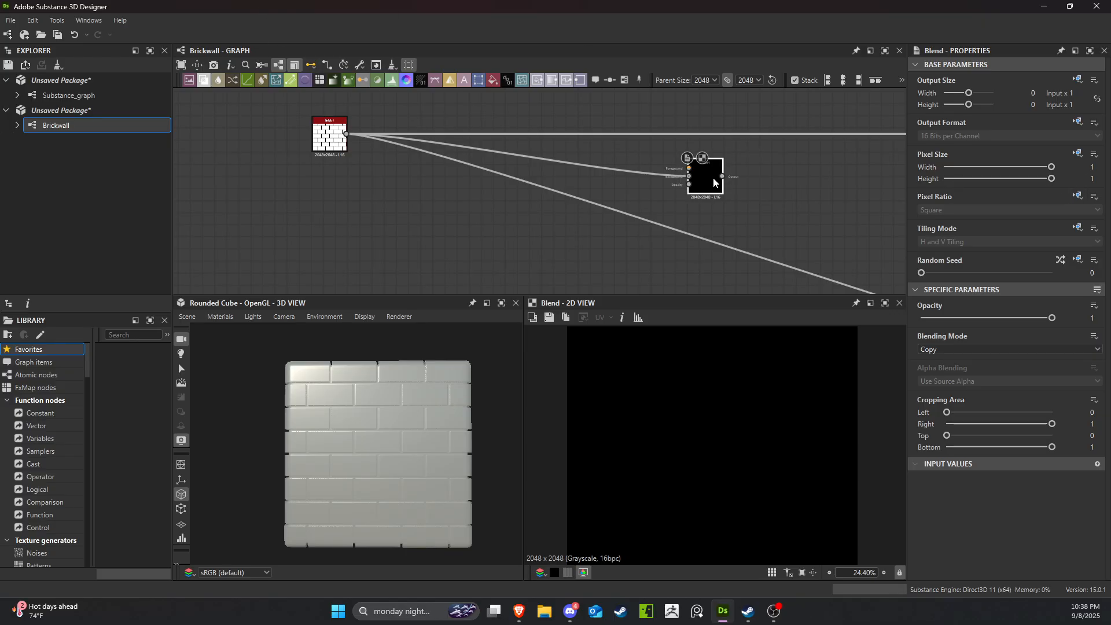
drag(712, 177, 610, 174)
scroll(635, 157, up, 4)
scroll(855, 274, down, 4)
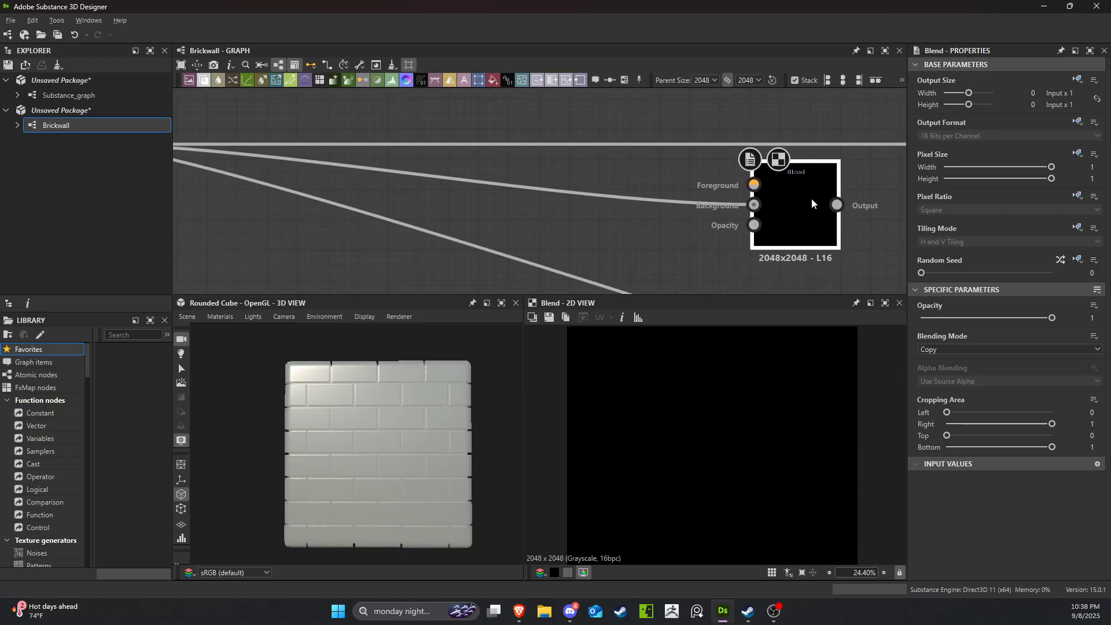
drag(417, 171, 696, 170)
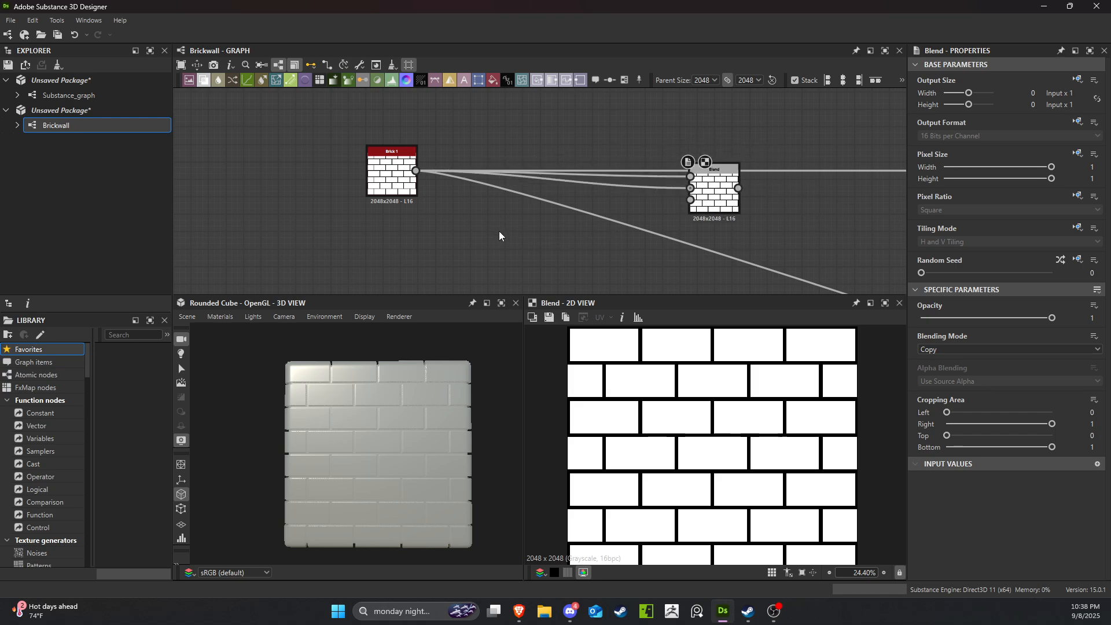
Add a Perlin Noise node below Brick 1 and connect its output to the Blend node's Background in place of Brick 1.
key(space)
text(perlin)
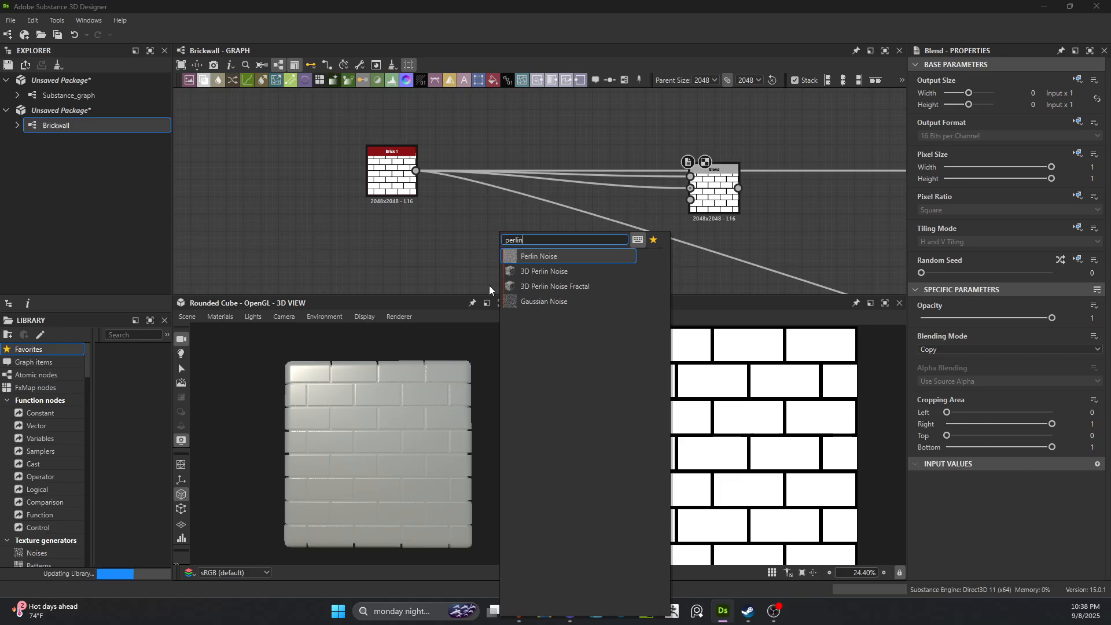
click(552, 260)
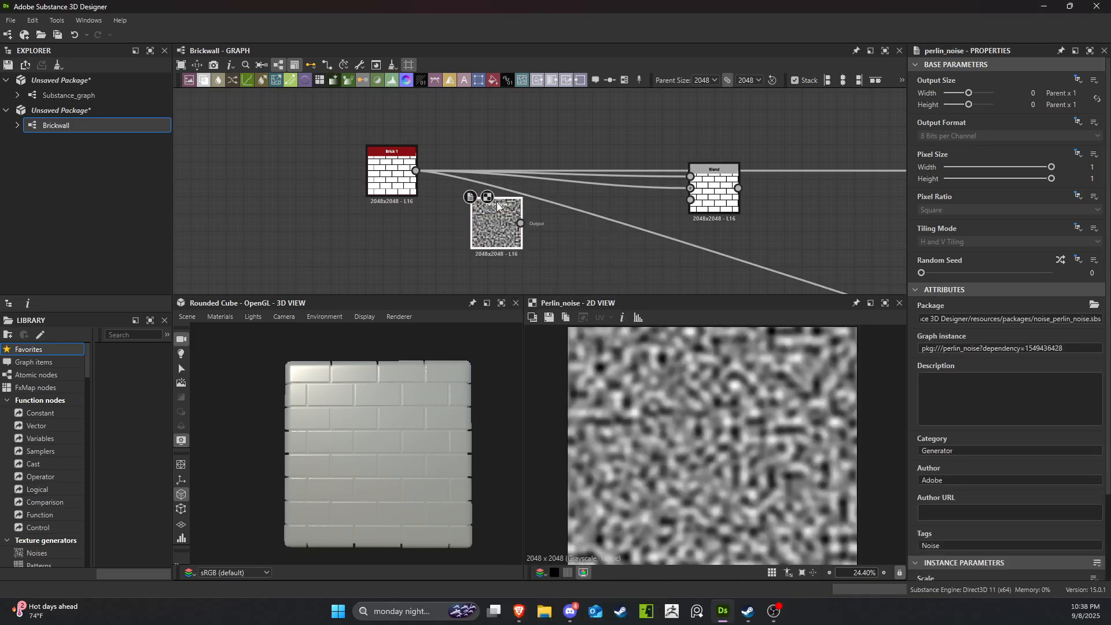
drag(520, 223, 414, 263)
click(726, 200)
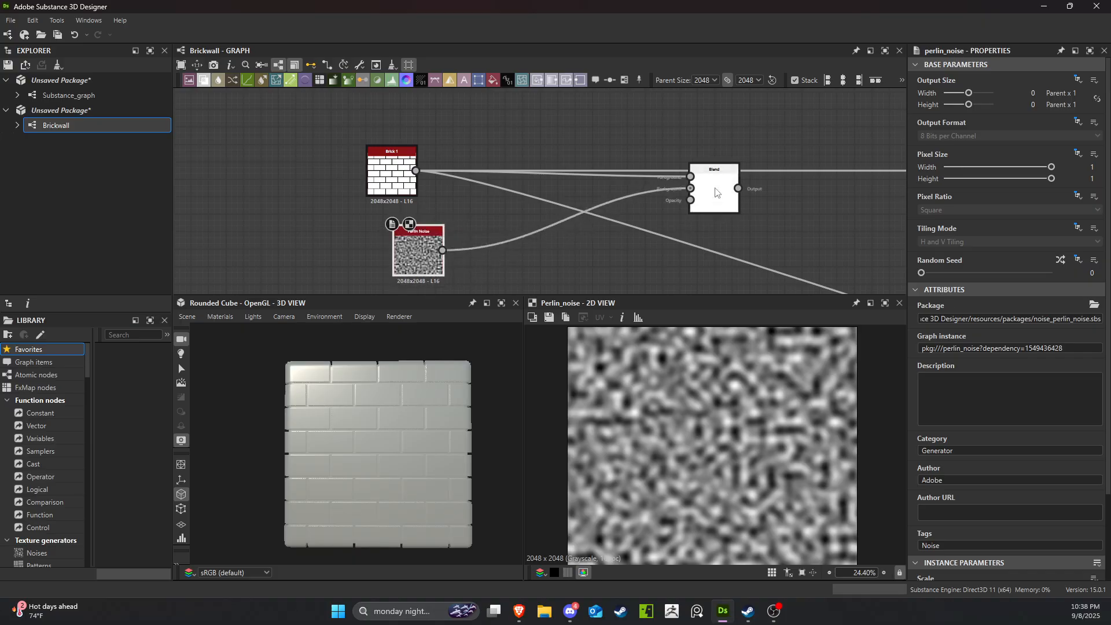
Set the Blend node's blending mode to Multiply and inspect the combined brick and noise pattern.
scroll(699, 258, down, 2)
middle_drag(700, 258, 561, 200)
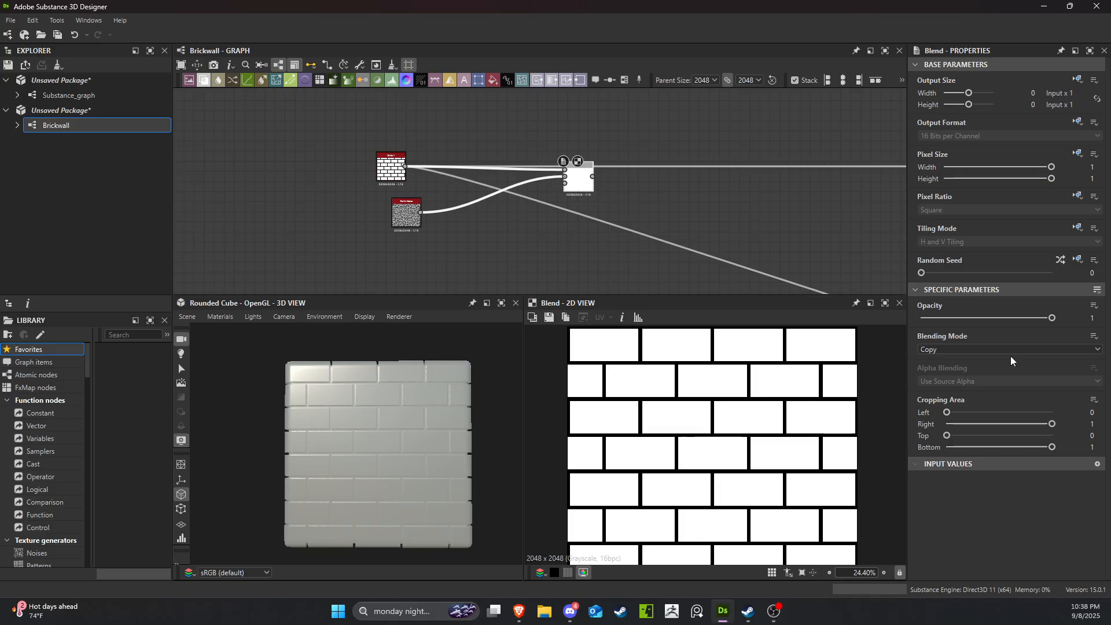
click(997, 348)
click(984, 385)
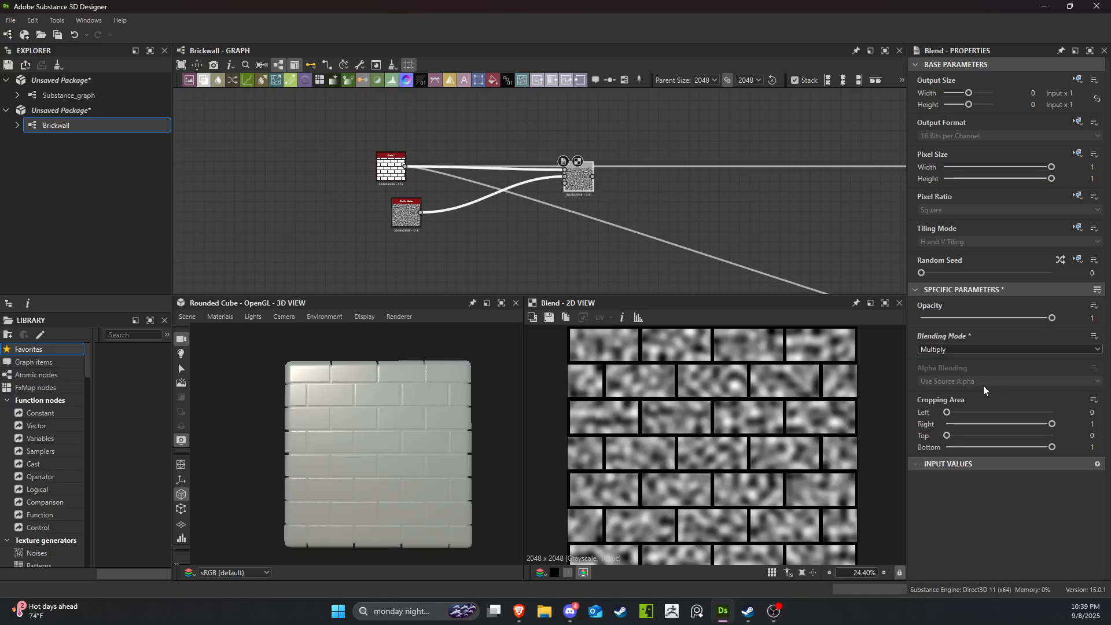
scroll(650, 380, up, 5)
scroll(584, 177, up, 9)
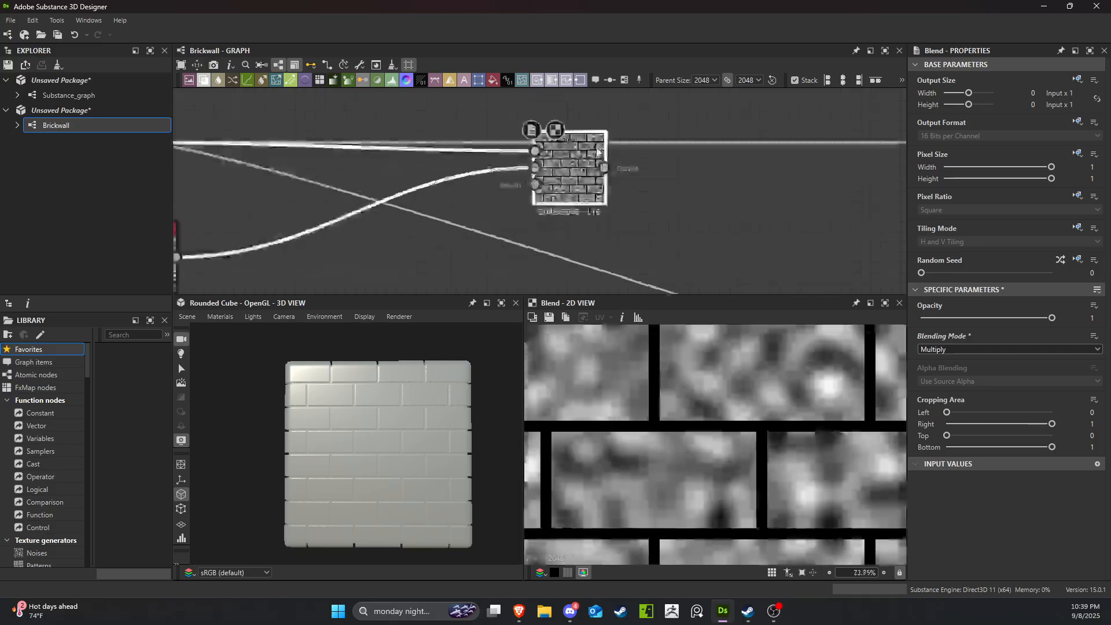
Connect the Blend output to the Normal node's input in place of Brick 1.
scroll(573, 162, down, 4)
middle_drag(424, 203, 629, 175)
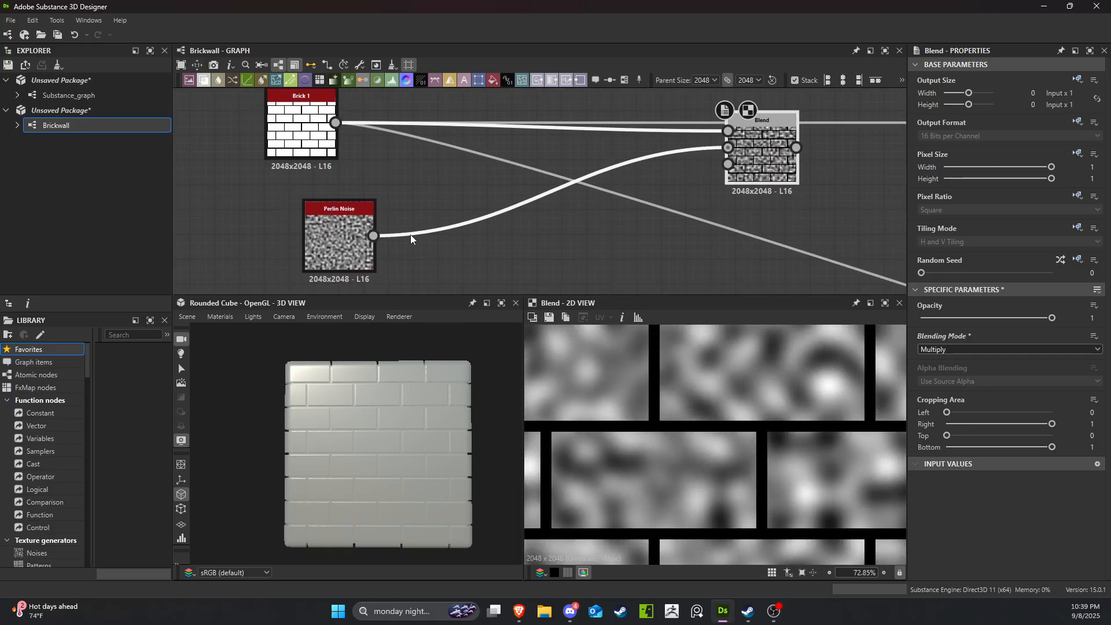
key(f)
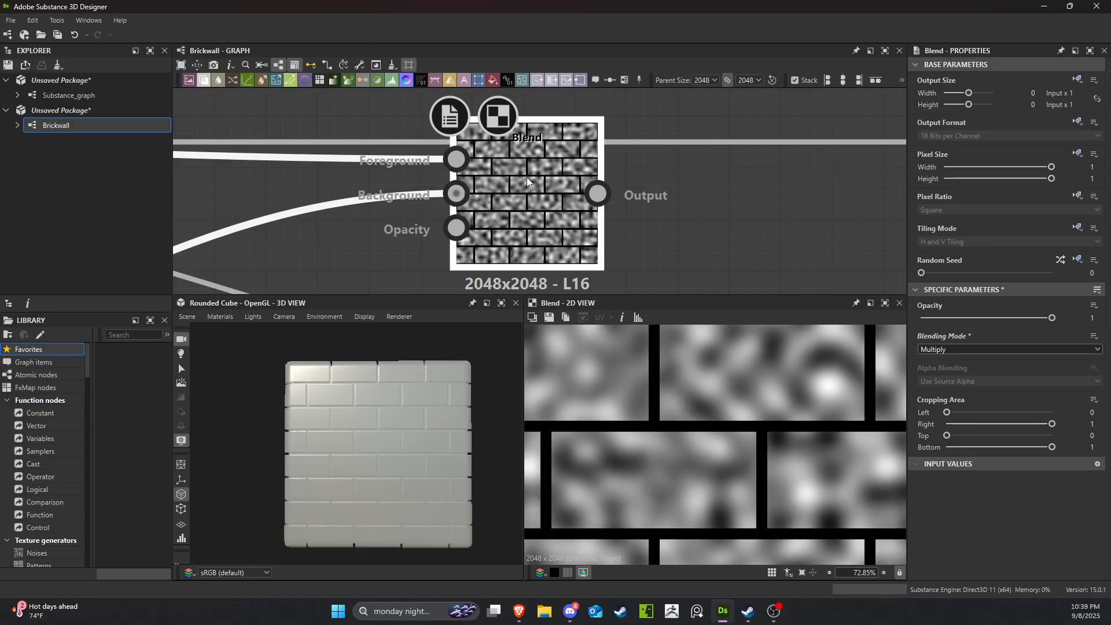
scroll(526, 177, down, 3)
middle_drag(683, 191, 764, 222)
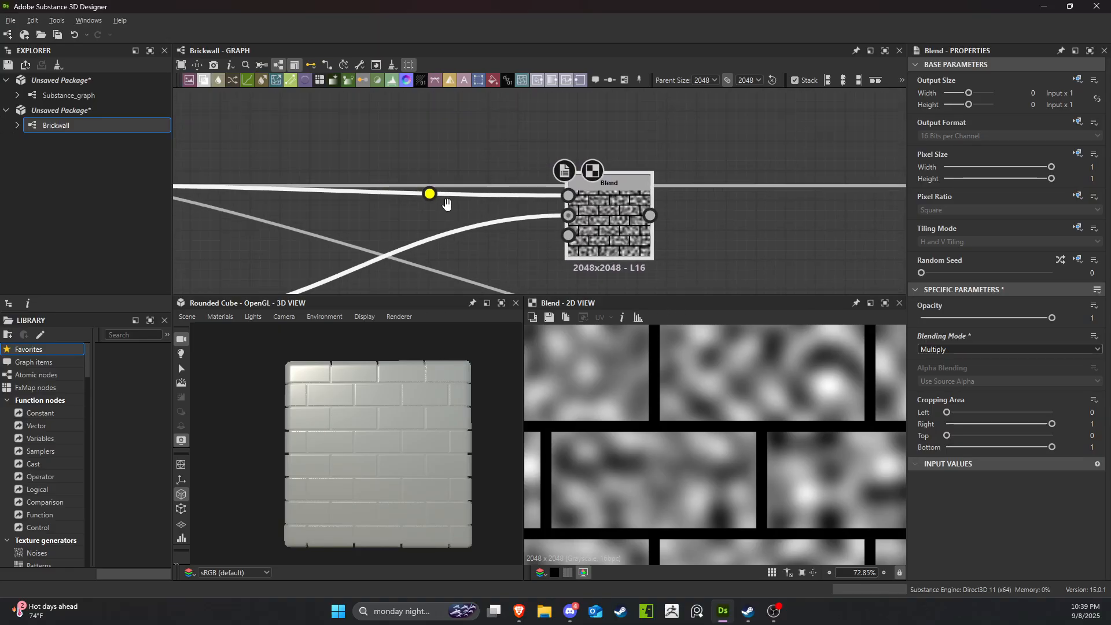
middle_drag(347, 195, 800, 190)
scroll(668, 225, down, 2)
middle_drag(668, 226, 392, 208)
scroll(683, 223, down, 2)
scroll(532, 232, down, 3)
drag(379, 208, 685, 198)
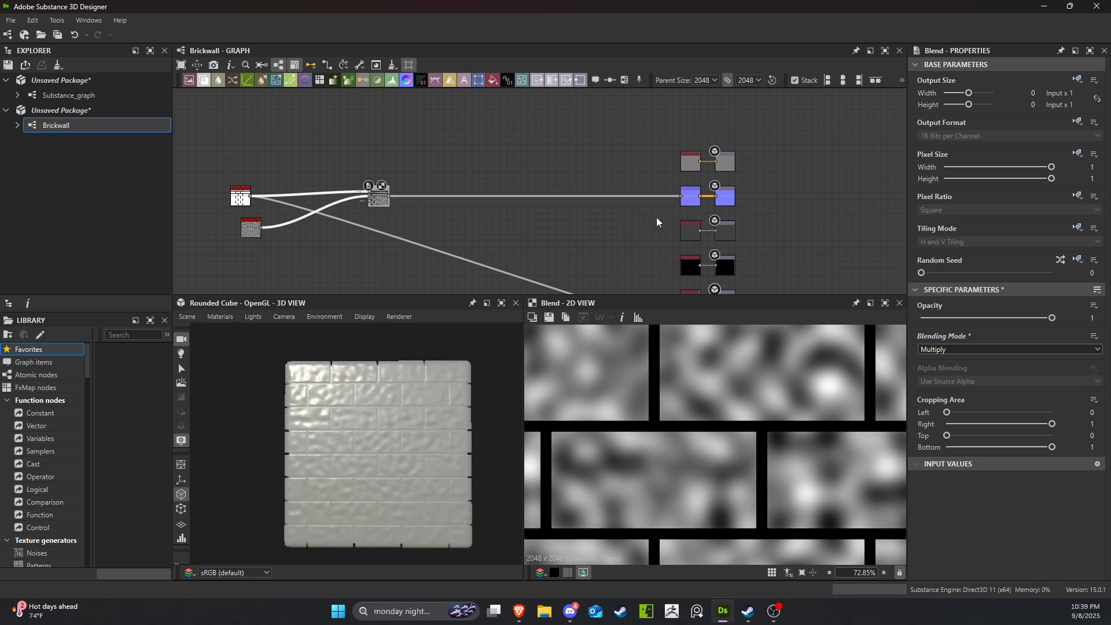
Inspect the bumpy bricks on the 3D cube and connect the Blend output to the Height output in place of Brick 1.
drag(379, 434, 404, 439)
scroll(359, 418, up, 3)
scroll(555, 149, down, 2)
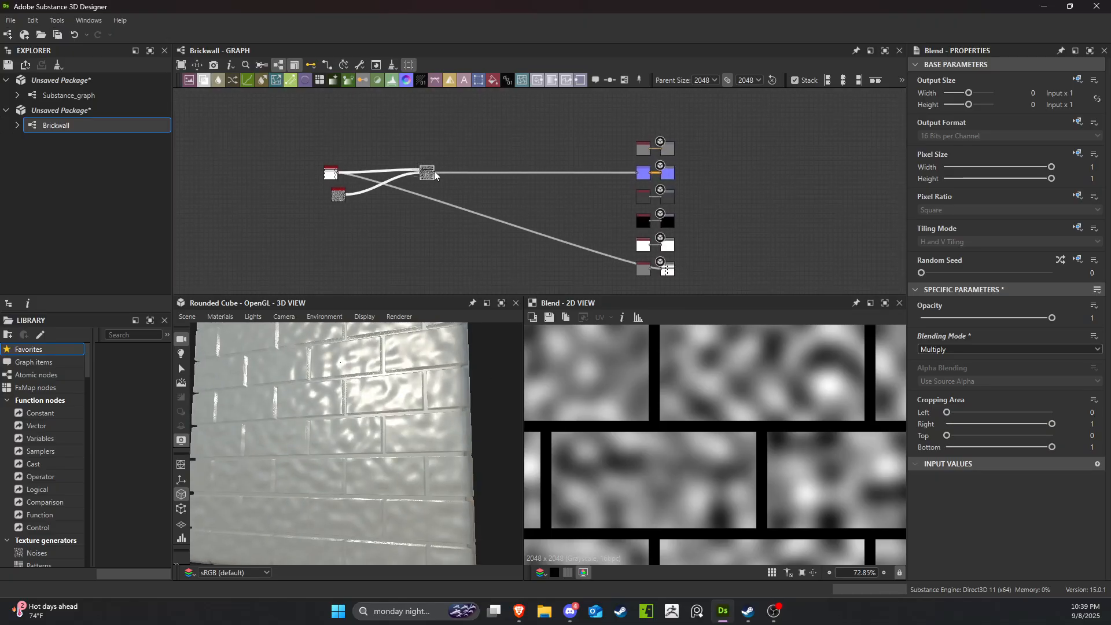
drag(434, 171, 743, 260)
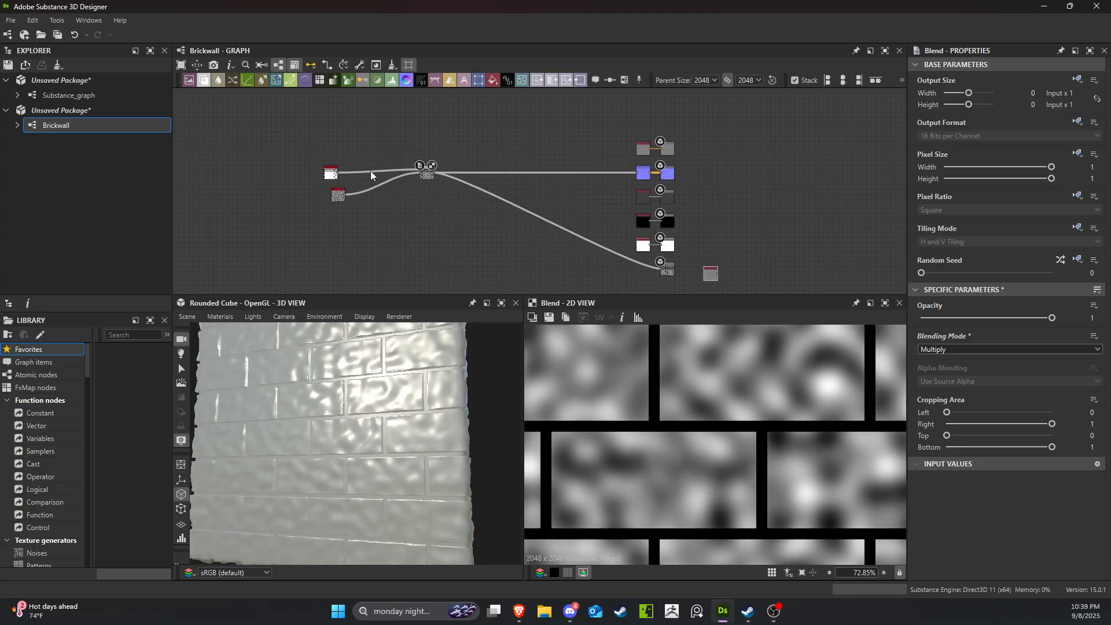
Shift the Blend node slightly toward Brick 1 and add a dot node on its link to the Height output.
scroll(457, 185, up, 4)
drag(458, 155, 418, 165)
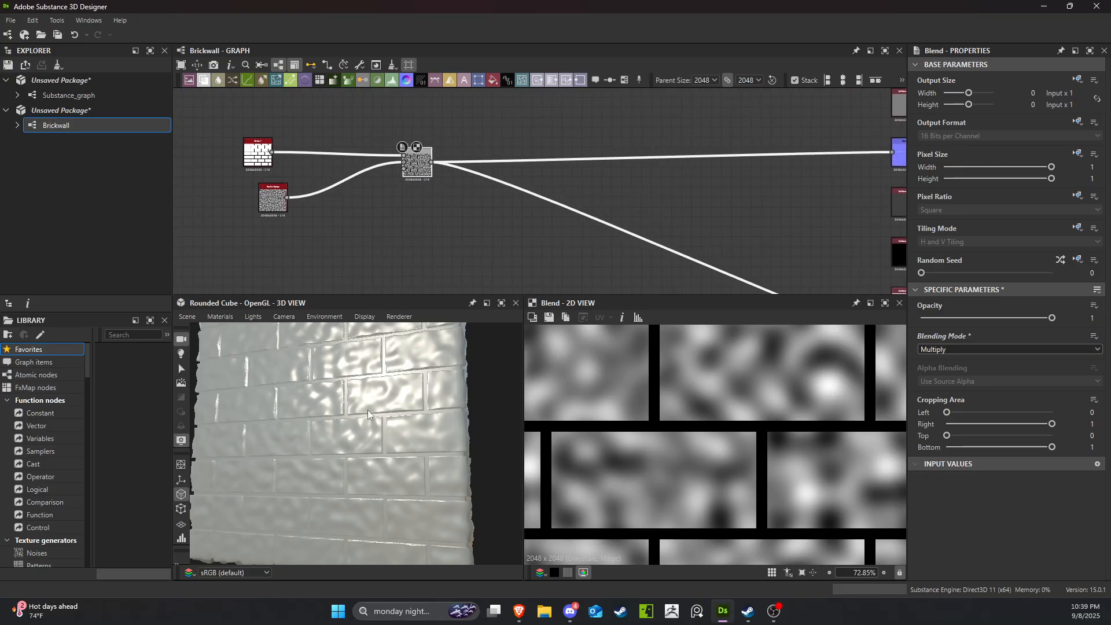
alt+click(509, 186)
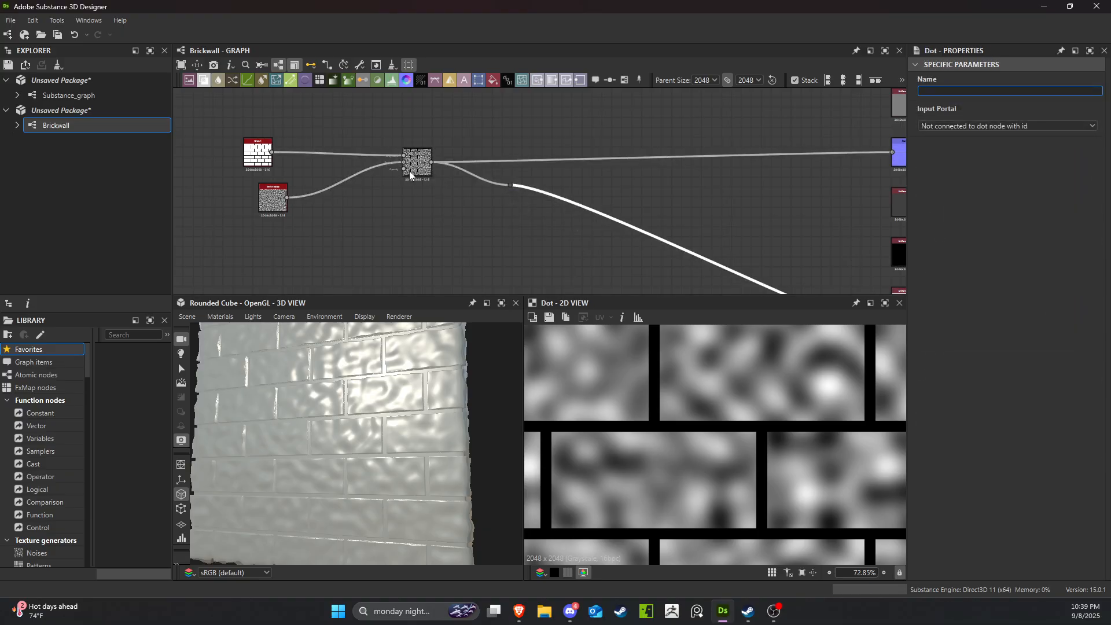
drag(410, 174, 400, 175)
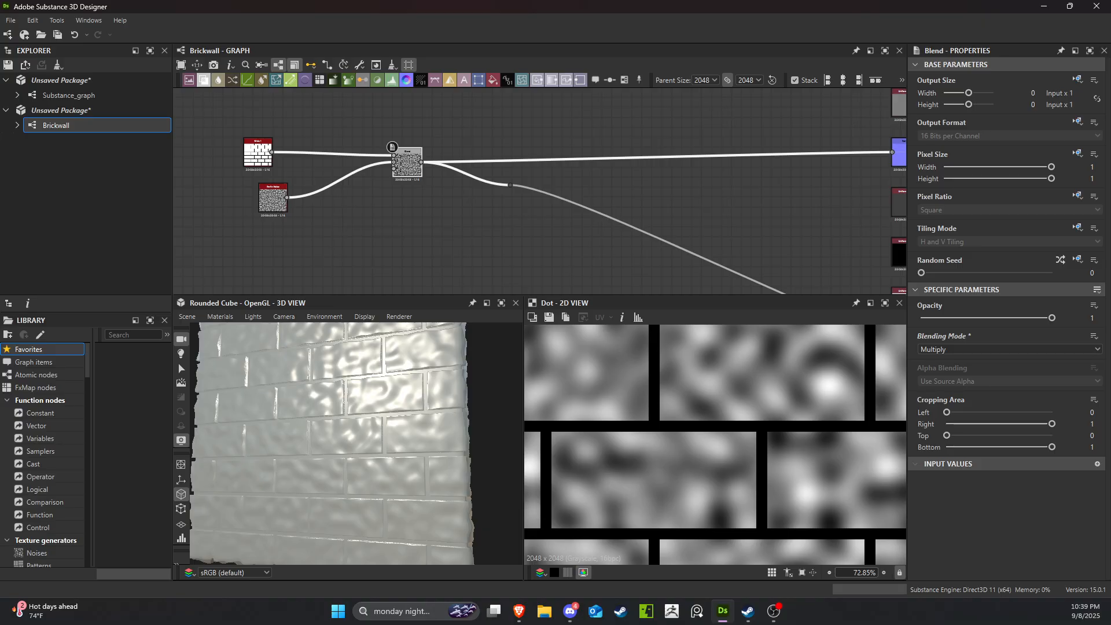
Move Brick 1 farther from the Blend node and add an Invert Grayscale node wired from its output.
middle_drag(289, 233, 480, 287)
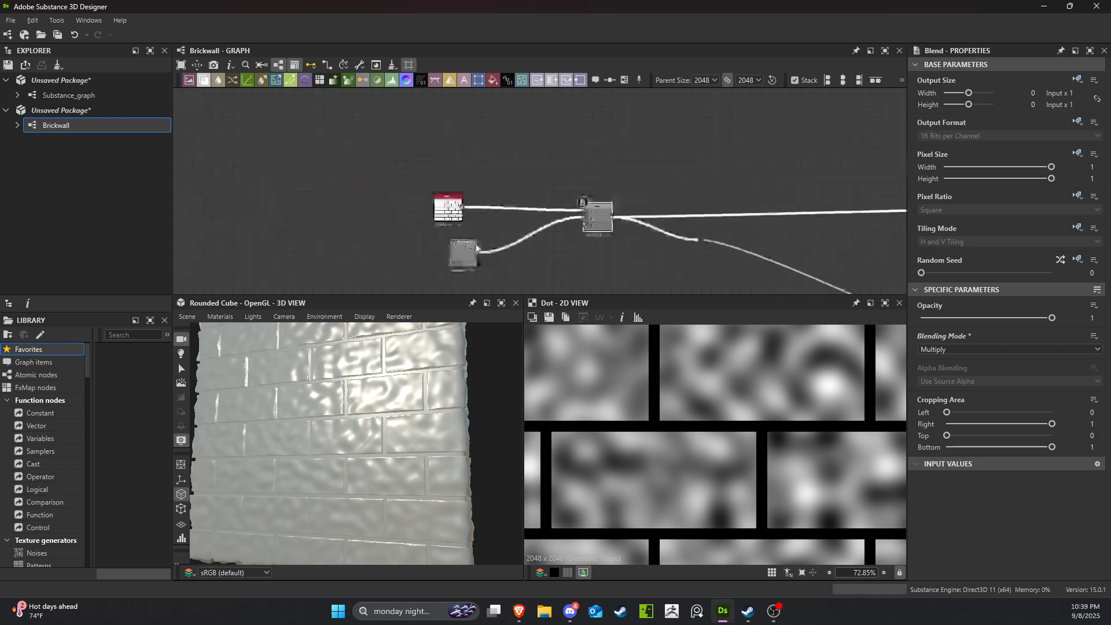
drag(439, 215, 401, 197)
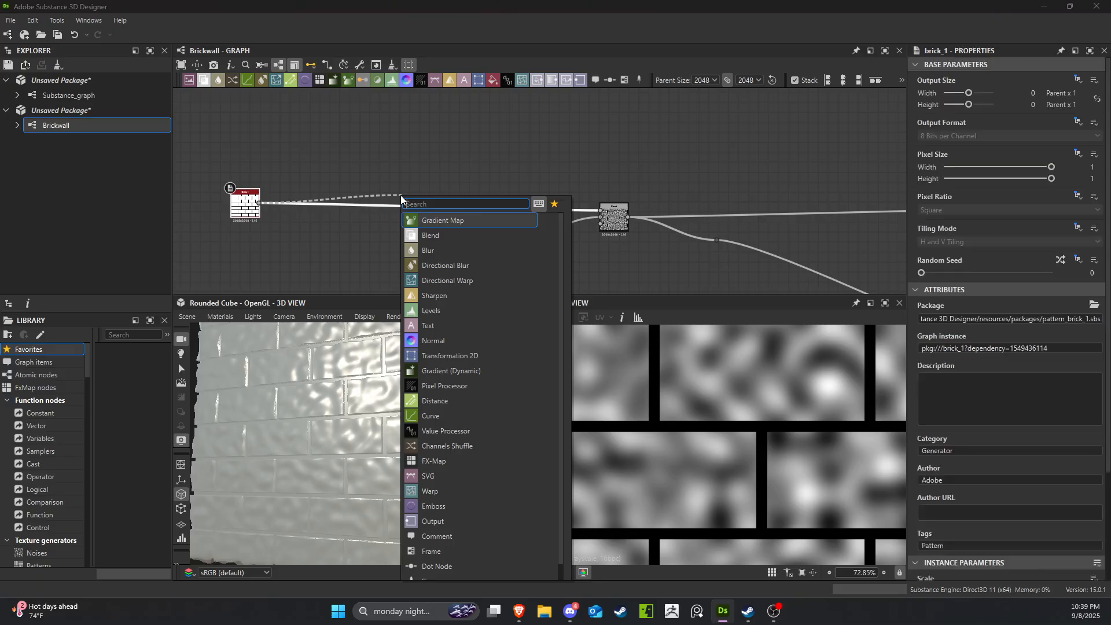
text(inver)
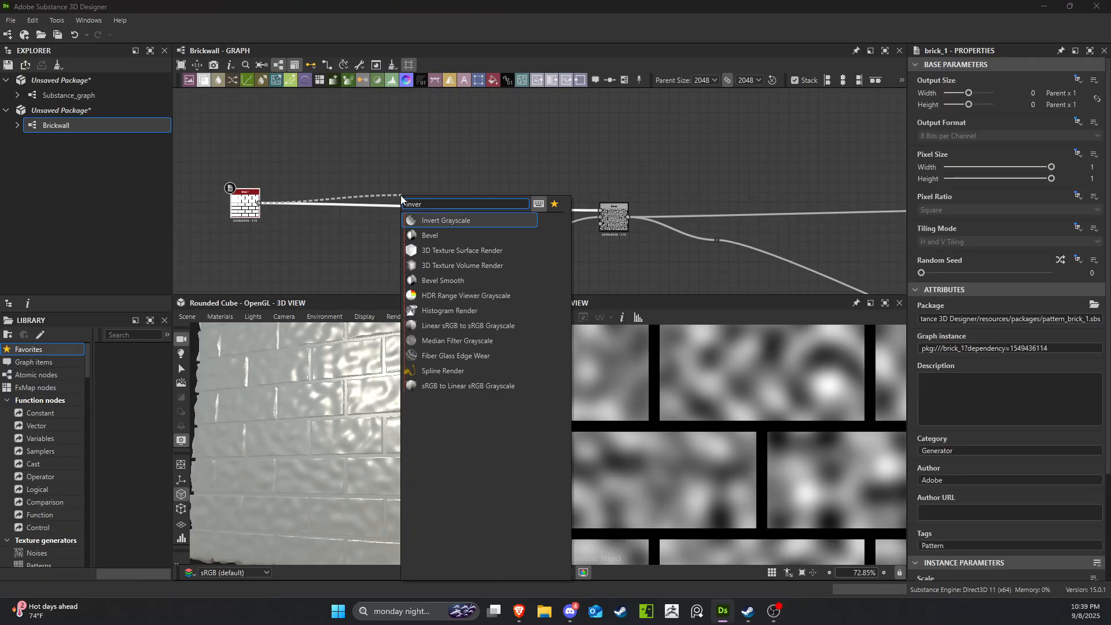
click(485, 220)
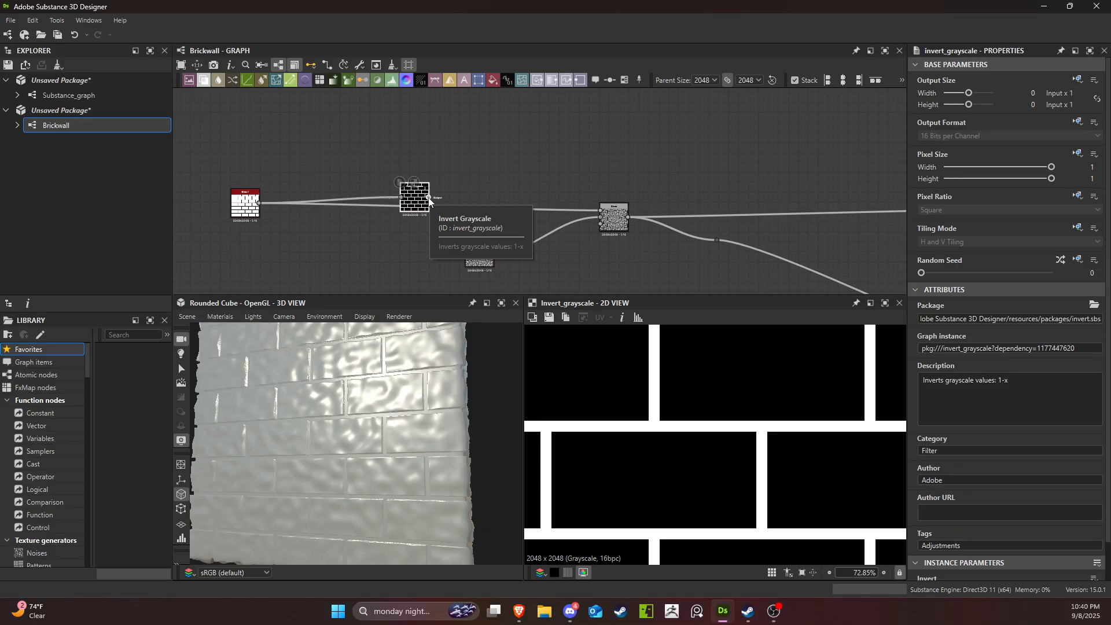
Move the Invert Grayscale node below and beside the Perlin Noise node.
drag(409, 204, 564, 284)
scroll(585, 259, up, 4)
middle_drag(609, 247, 653, 154)
scroll(537, 145, down, 3)
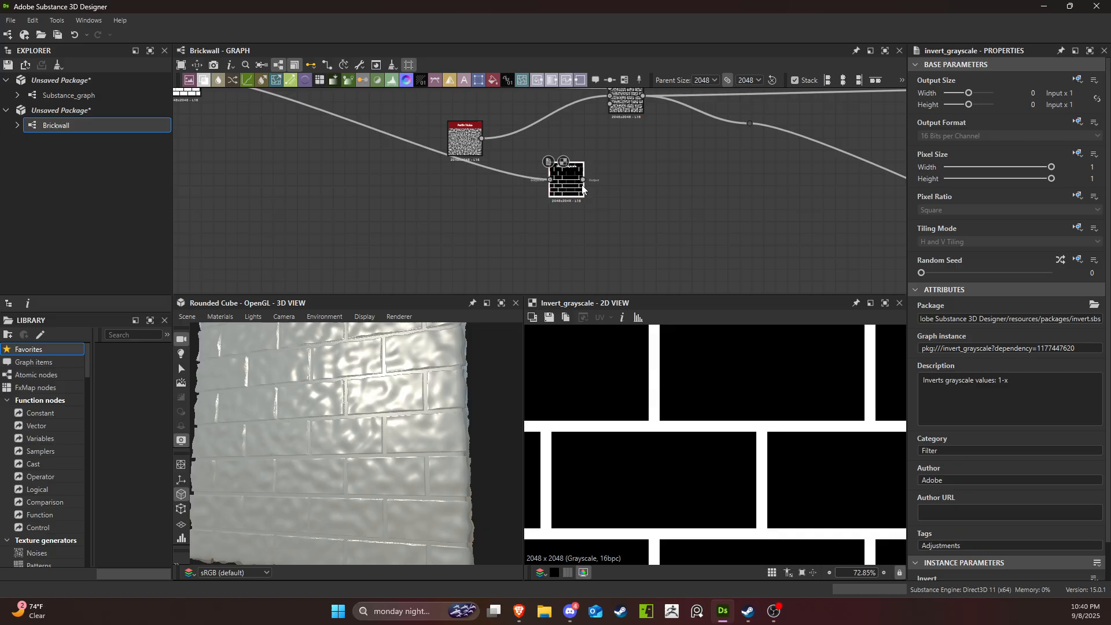
Add a Levels node wired from the Invert Grayscale output.
drag(582, 179, 647, 198)
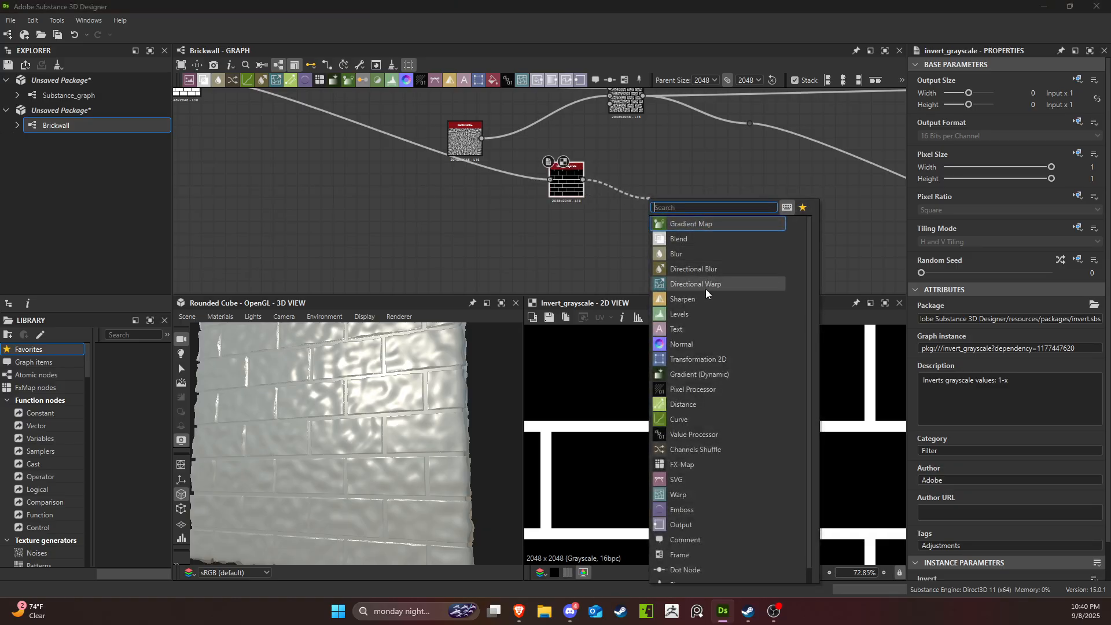
click(709, 313)
drag(666, 212, 635, 201)
drag(569, 148, 650, 232)
drag(635, 200, 474, 153)
Arrange the Invert Grayscale and Levels nodes side by side below the Perlin Noise node.
middle_drag(534, 164, 696, 224)
drag(599, 204, 622, 252)
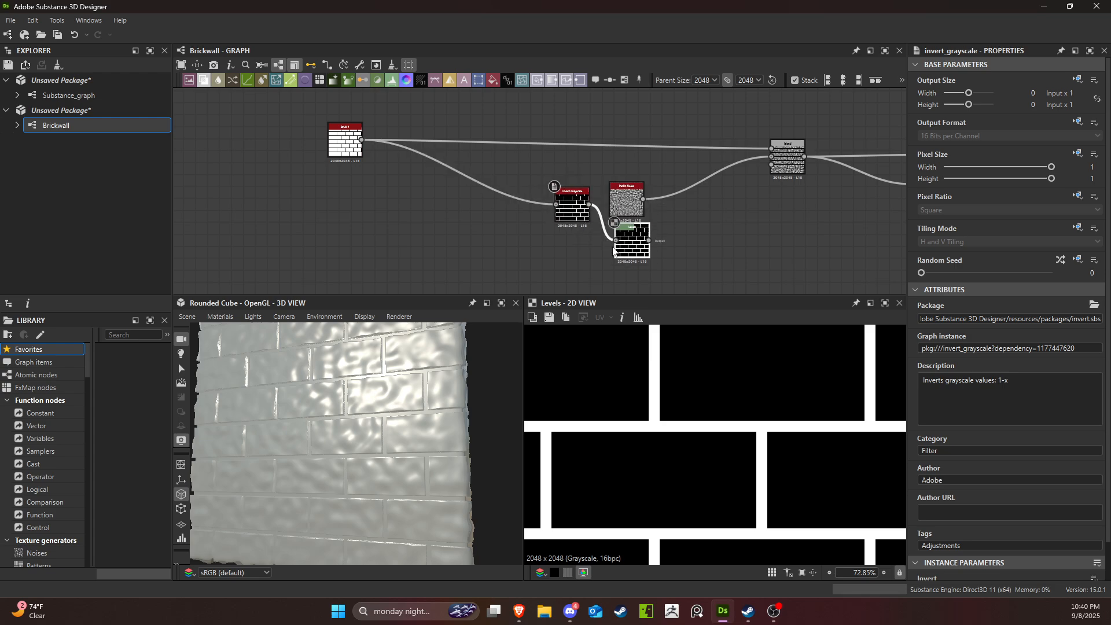
drag(574, 216, 639, 244)
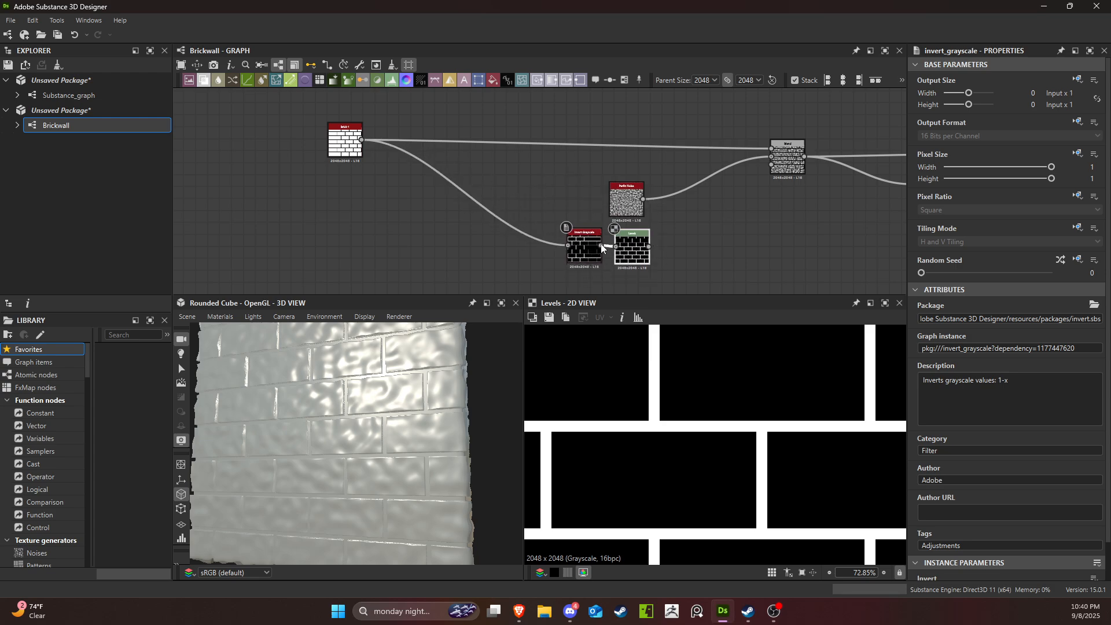
scroll(601, 244, up, 4)
drag(593, 191, 588, 202)
scroll(591, 227, up, 3)
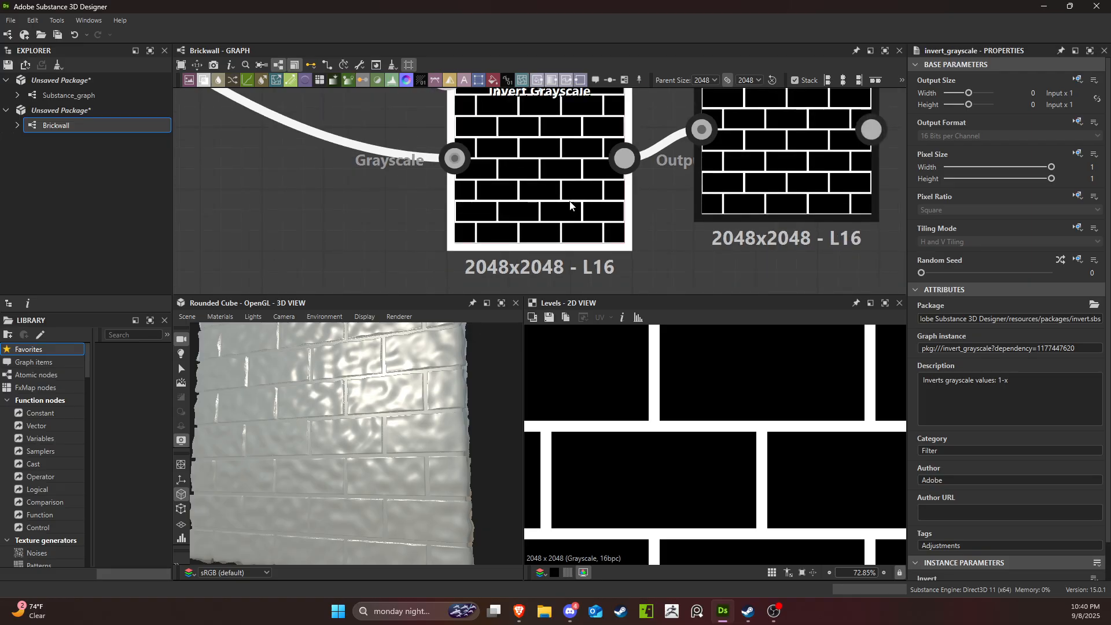
scroll(567, 202, down, 5)
middle_drag(734, 221, 771, 165)
scroll(757, 214, down, 4)
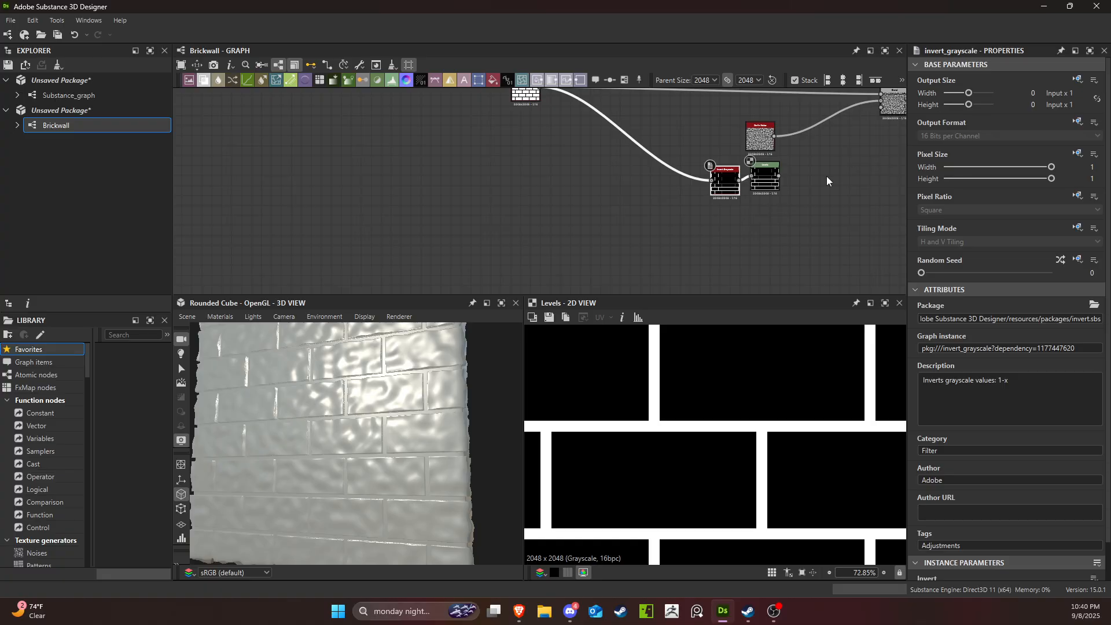
Reposition the Blend node and move Perlin Noise back beneath Brick 1 to make room between them.
middle_drag(692, 172, 573, 247)
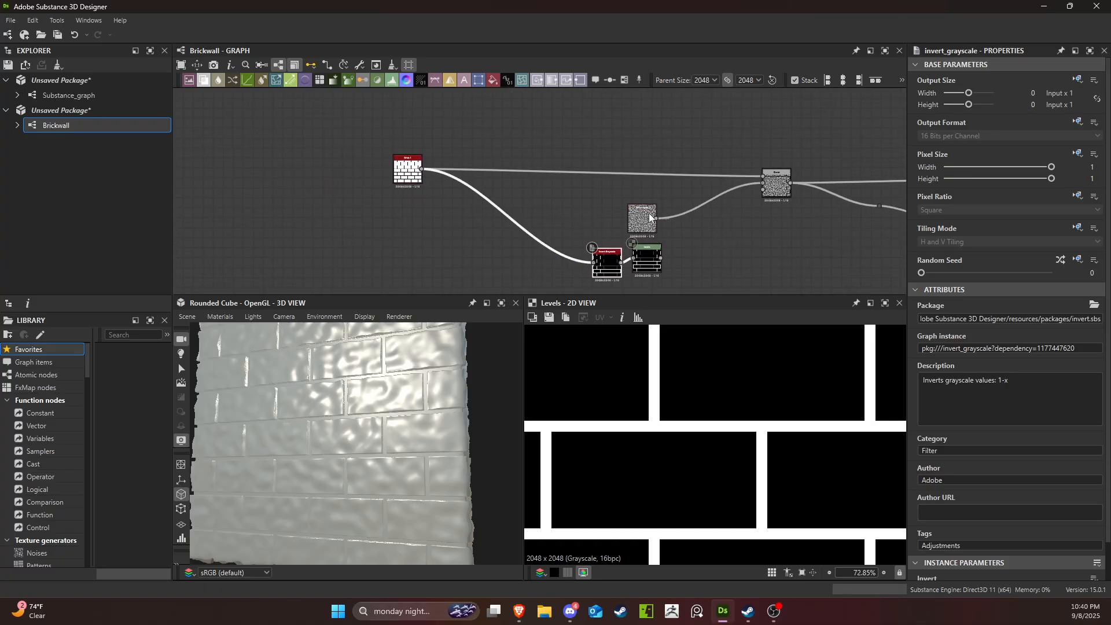
drag(652, 210, 768, 257)
drag(767, 183, 652, 173)
drag(758, 268, 598, 222)
middle_drag(658, 210, 700, 191)
drag(694, 169, 735, 183)
scroll(725, 189, up, 3)
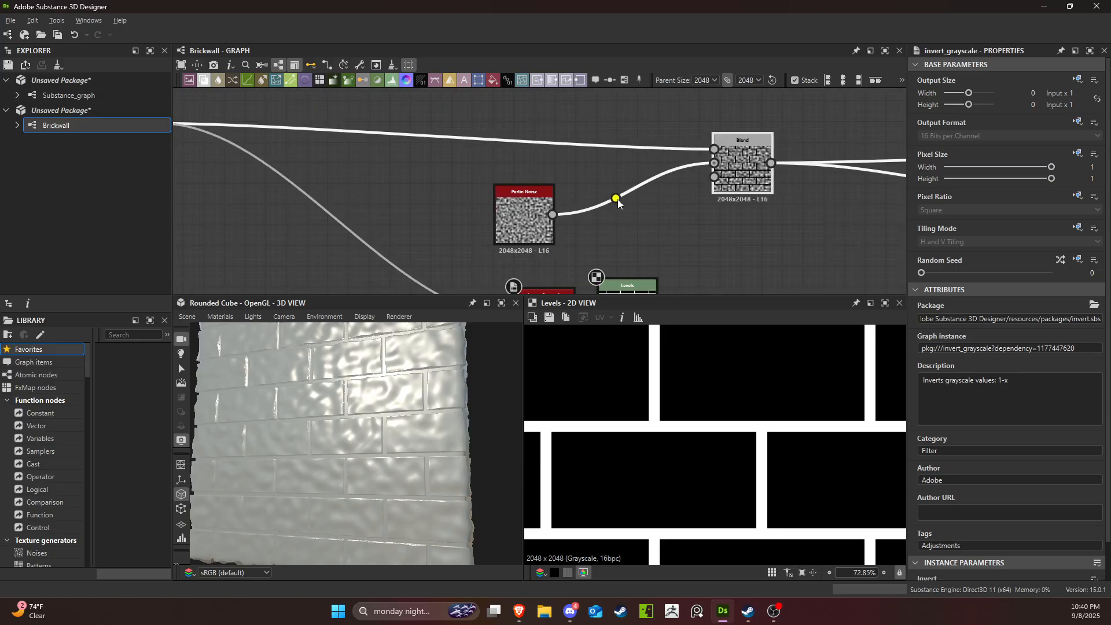
middle_drag(614, 202, 844, 206)
drag(758, 228, 423, 246)
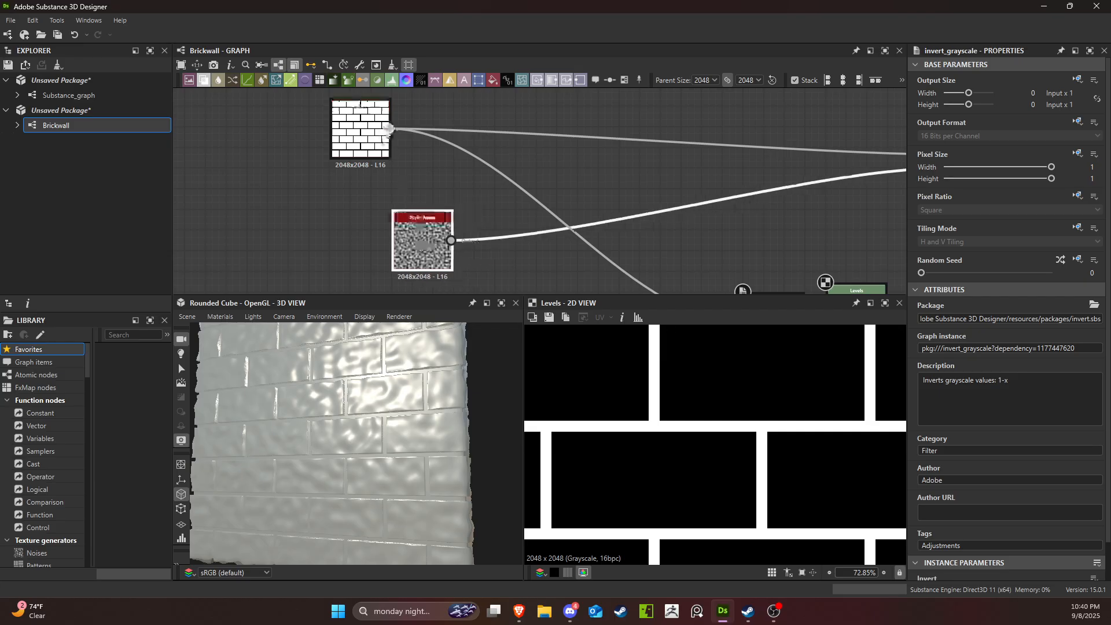
Add a Directional Warp node wired from Brick 1 and connect Perlin Noise to its intensity input.
drag(388, 128, 582, 152)
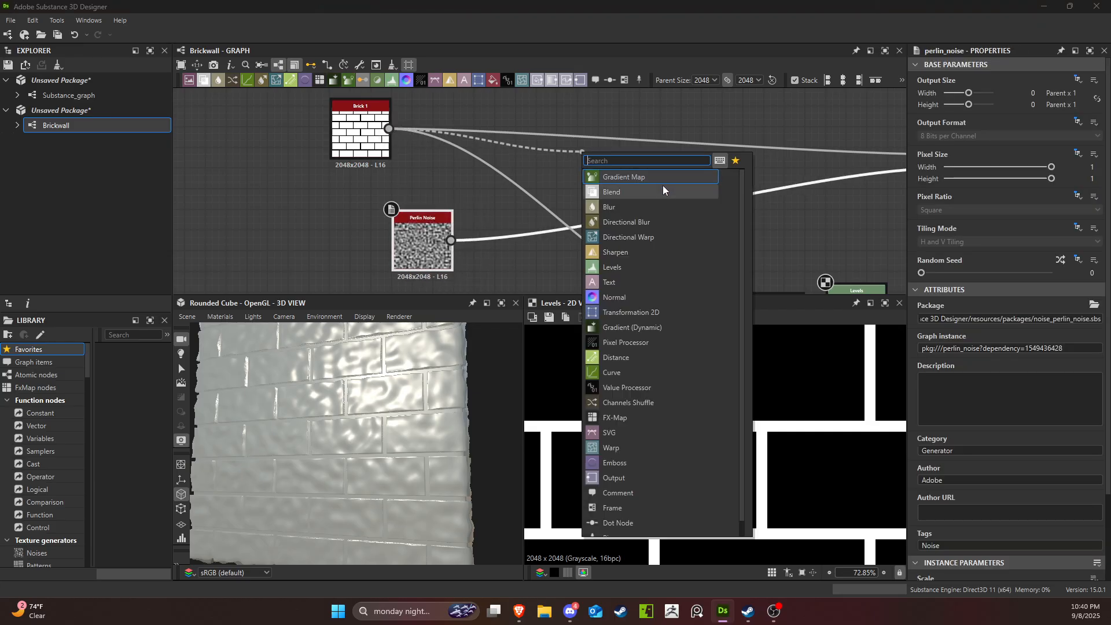
click(658, 235)
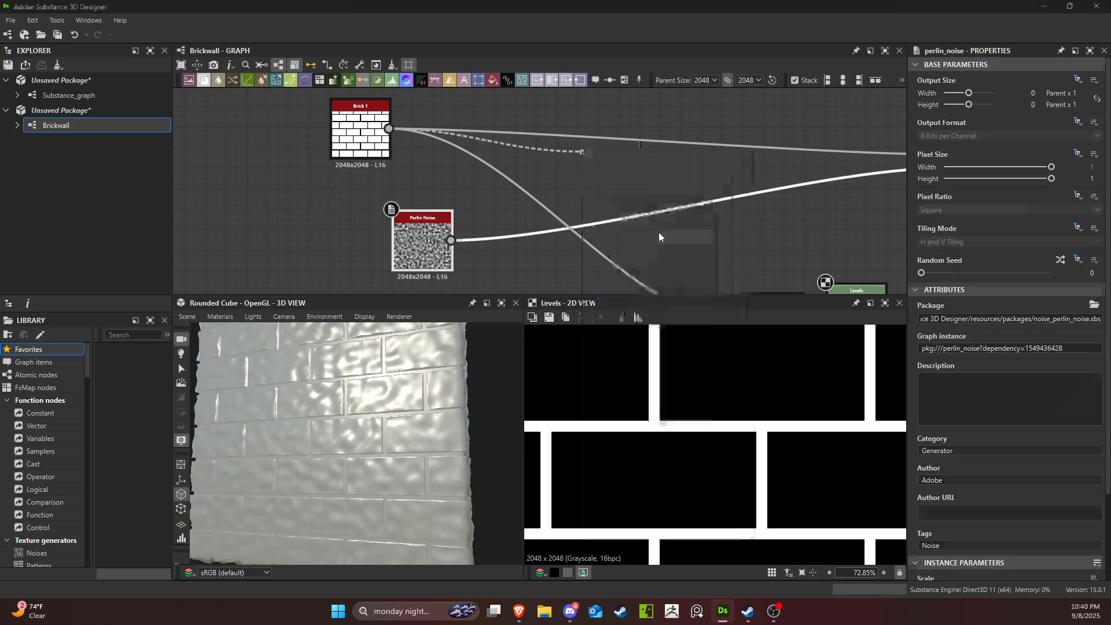
drag(451, 240, 621, 165)
Connect the Directional Warp output to the Blend node's Foreground in place of Brick 1 and orbit the cube preview.
scroll(661, 244, down, 3)
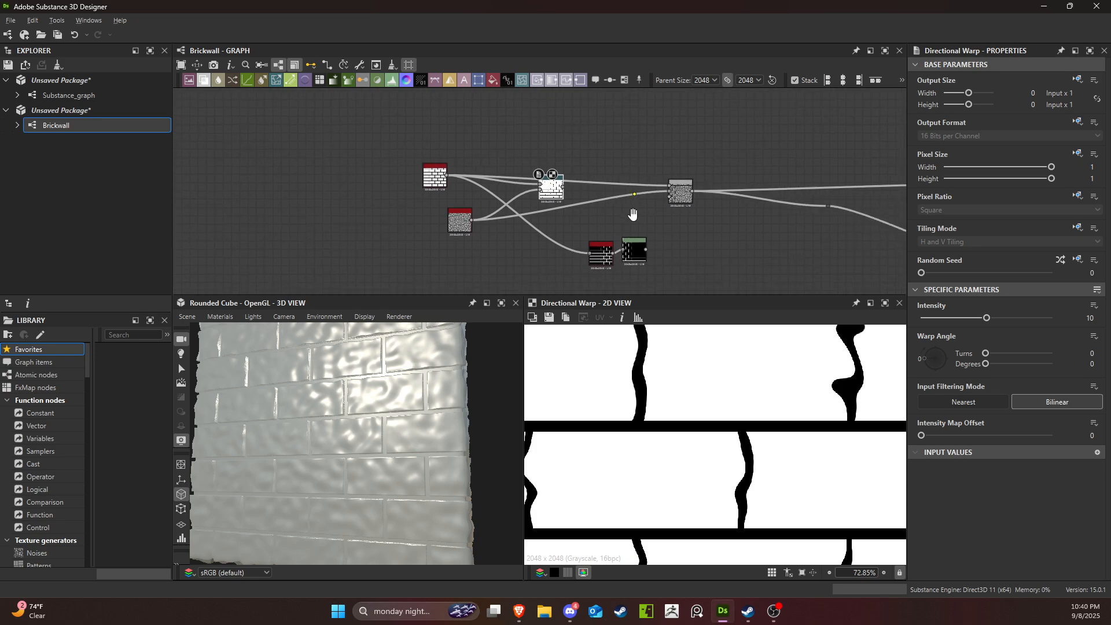
scroll(633, 216, up, 2)
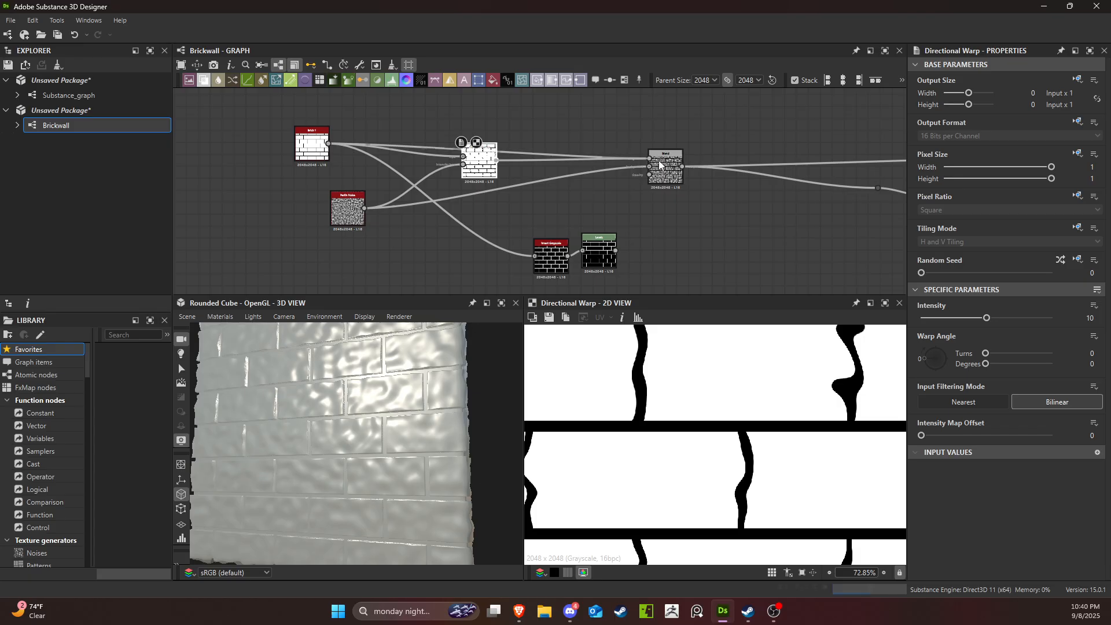
drag(362, 428, 462, 442)
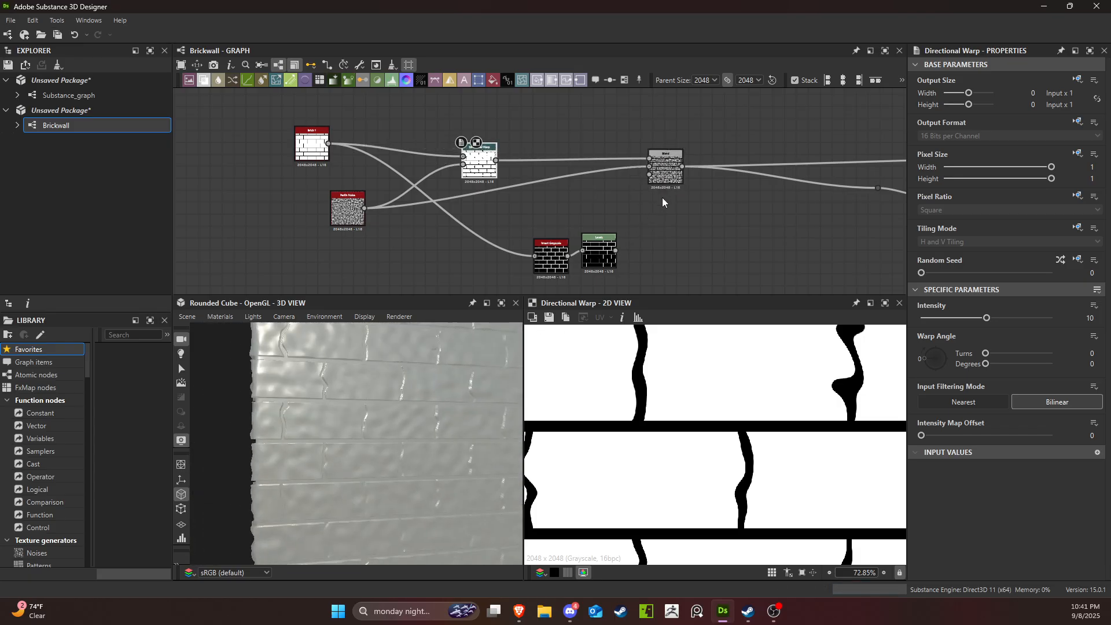
Move the Blend node farther along and align the Directional Warp node with Brick 1.
drag(674, 175, 714, 182)
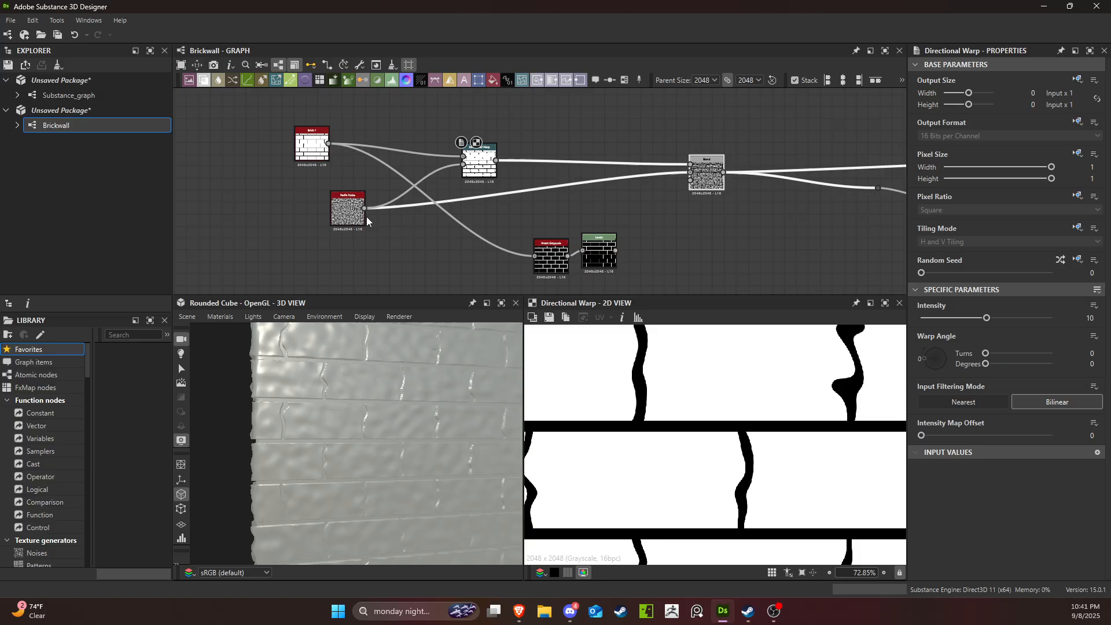
drag(477, 162, 467, 150)
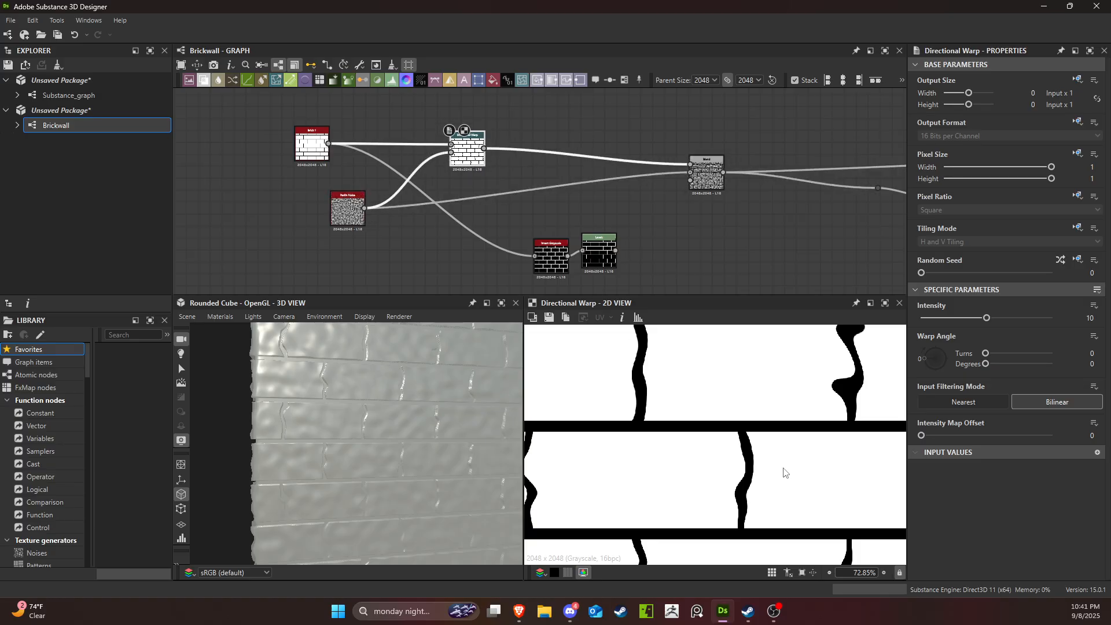
Examine the wavy vertical mortar lines of the Directional Warp result up close in the 2D view.
scroll(737, 445, down, 5)
scroll(736, 445, up, 5)
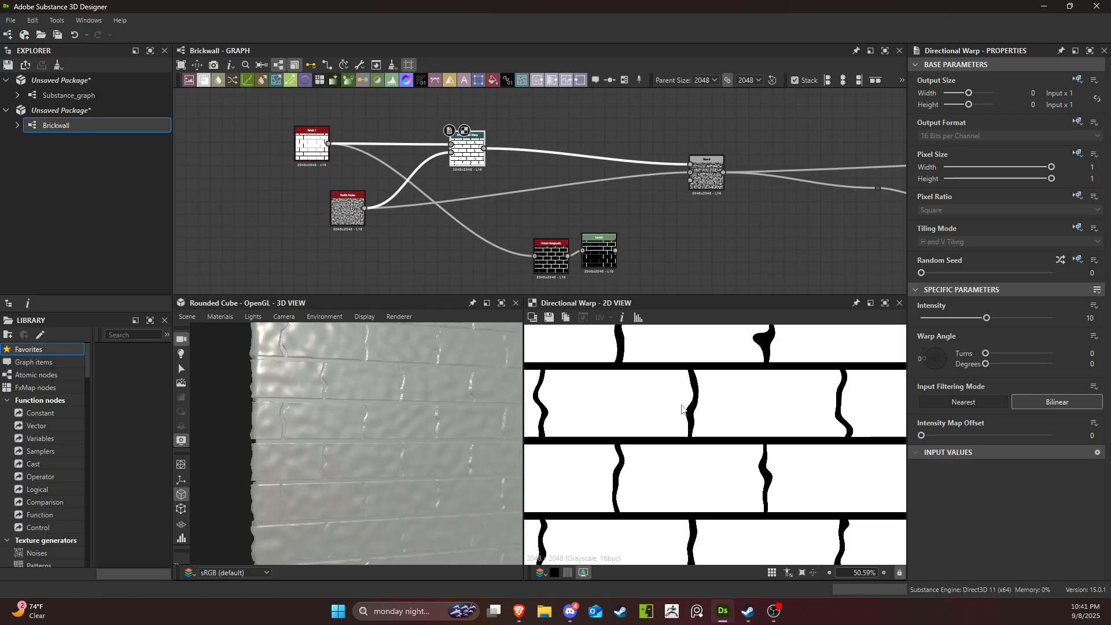
scroll(678, 395, up, 3)
middle_drag(637, 404, 704, 435)
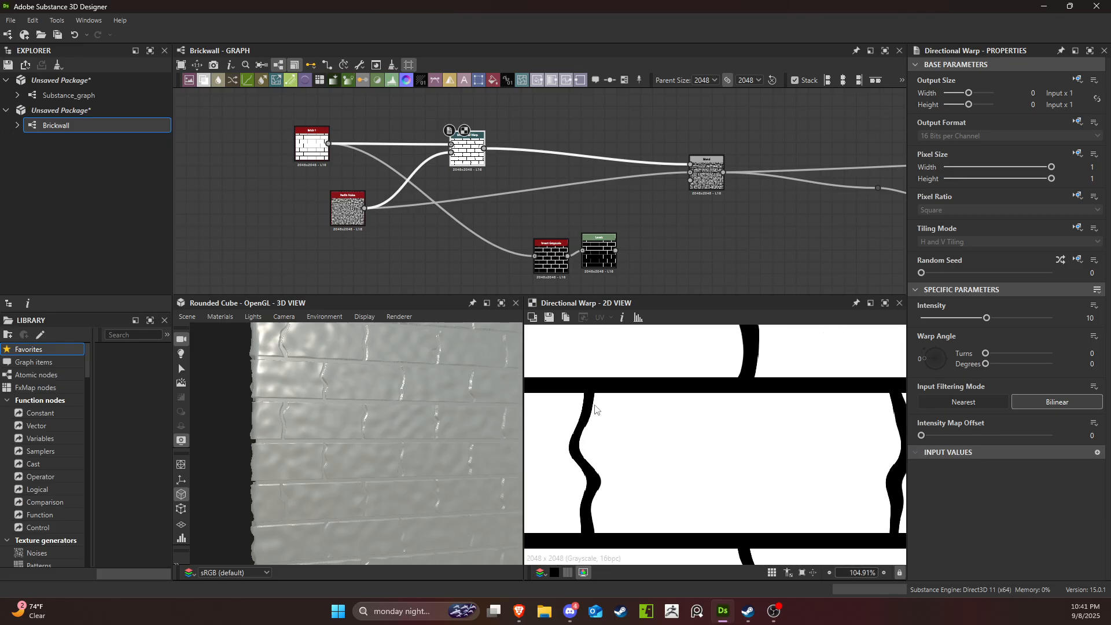
scroll(594, 409, up, 3)
scroll(342, 425, up, 4)
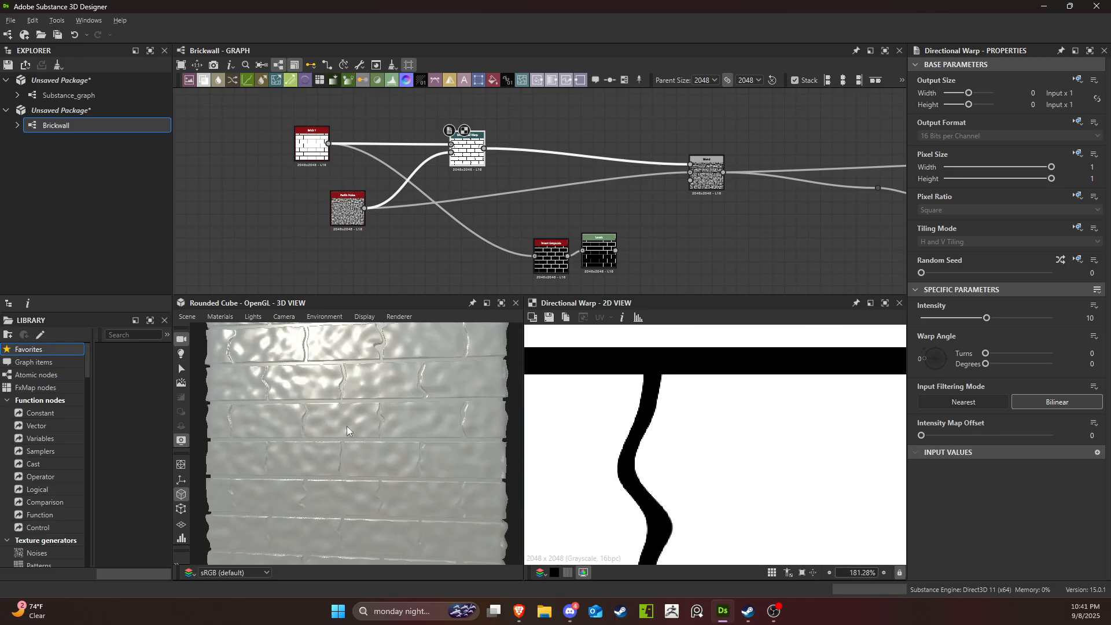
Set the Directional Warp intensity to 4.41 while viewing its wavy mortar lines in the 2D view.
scroll(637, 449, down, 6)
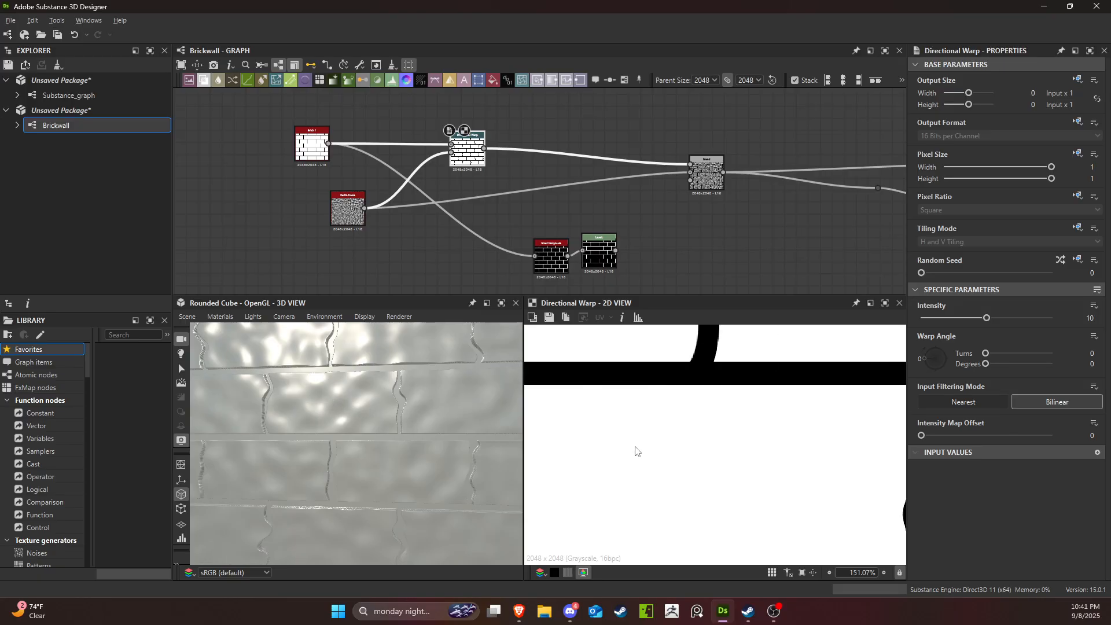
middle_drag(636, 384, 664, 389)
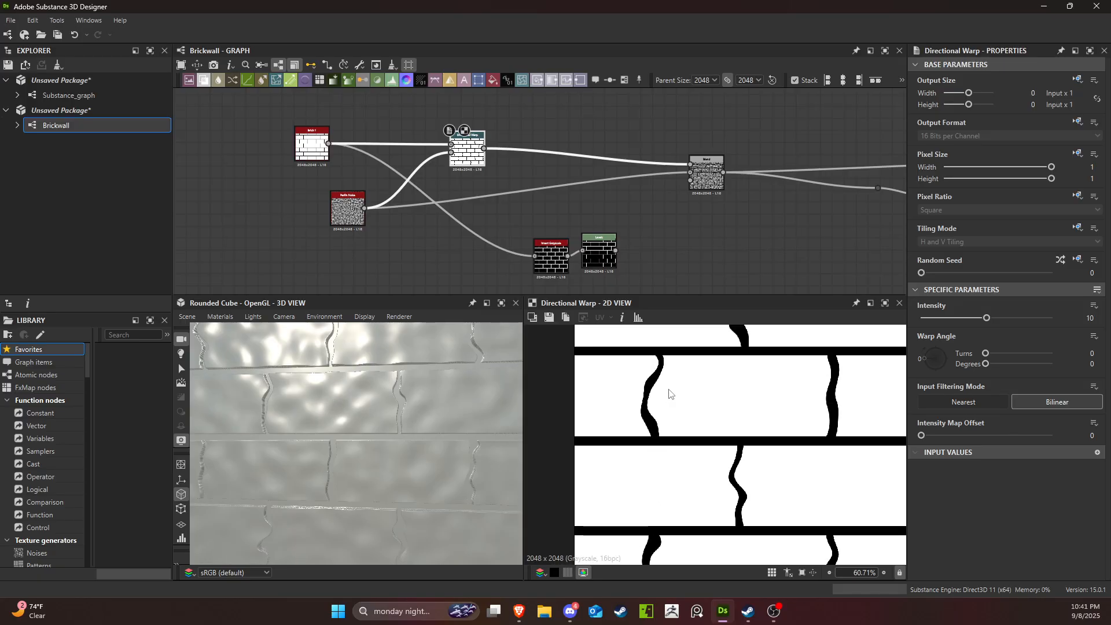
scroll(652, 374, up, 1)
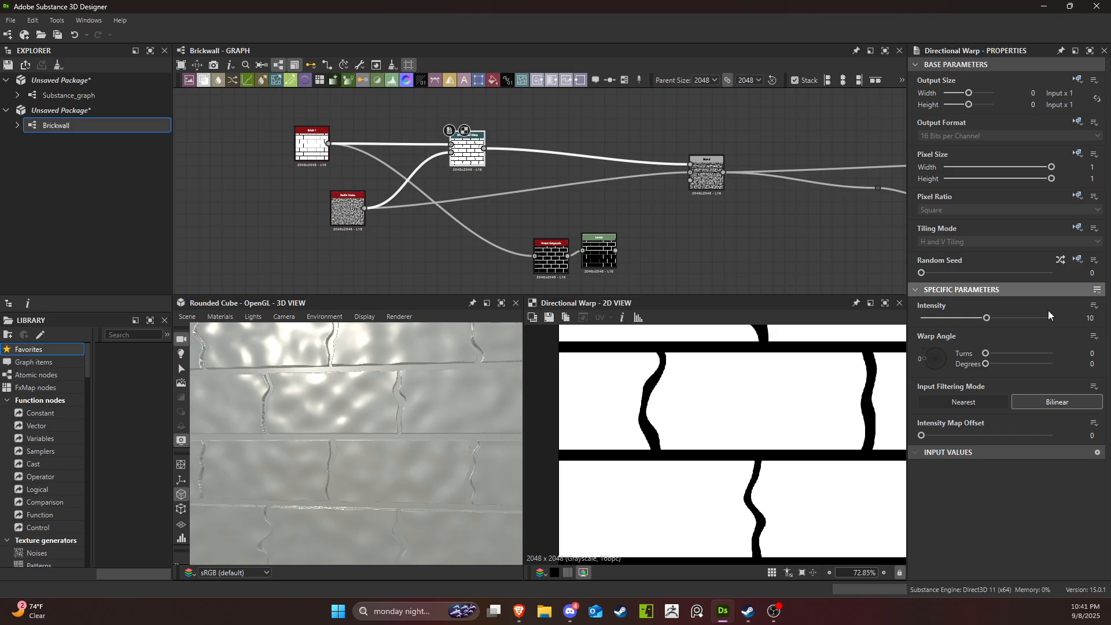
drag(986, 318, 949, 328)
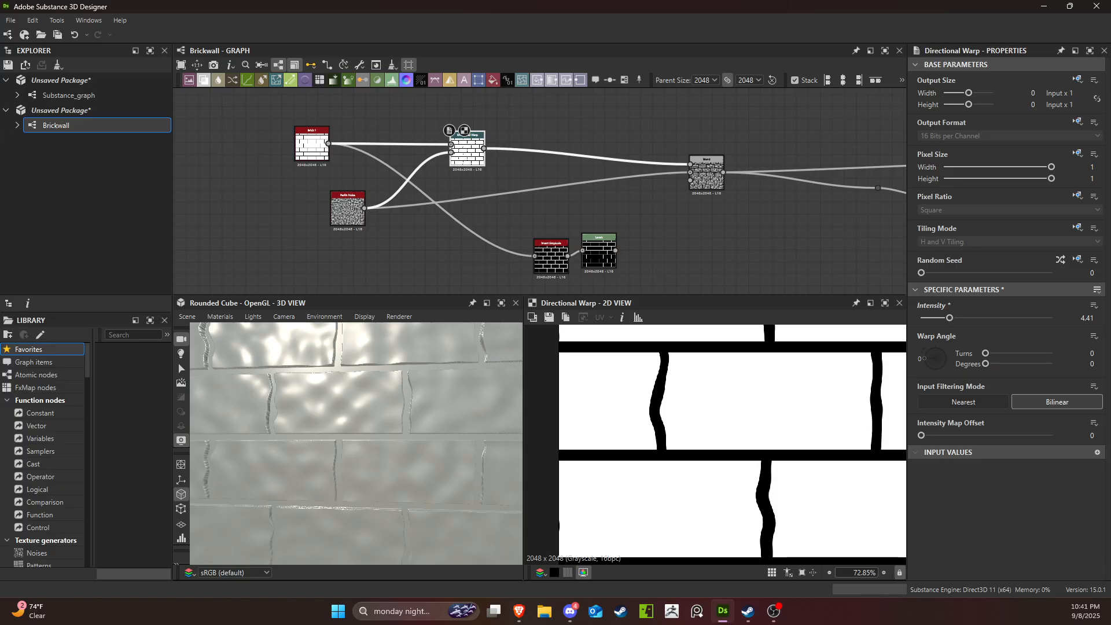
Move the Perlin Noise node down and away from Brick 1 to free space between them.
middle_drag(494, 202, 431, 221)
middle_drag(323, 232, 517, 207)
drag(478, 206, 359, 254)
Add a BnW Spots 1 noise and connect it to the Directional Warp's intensity input in place of Perlin Noise.
key(space)
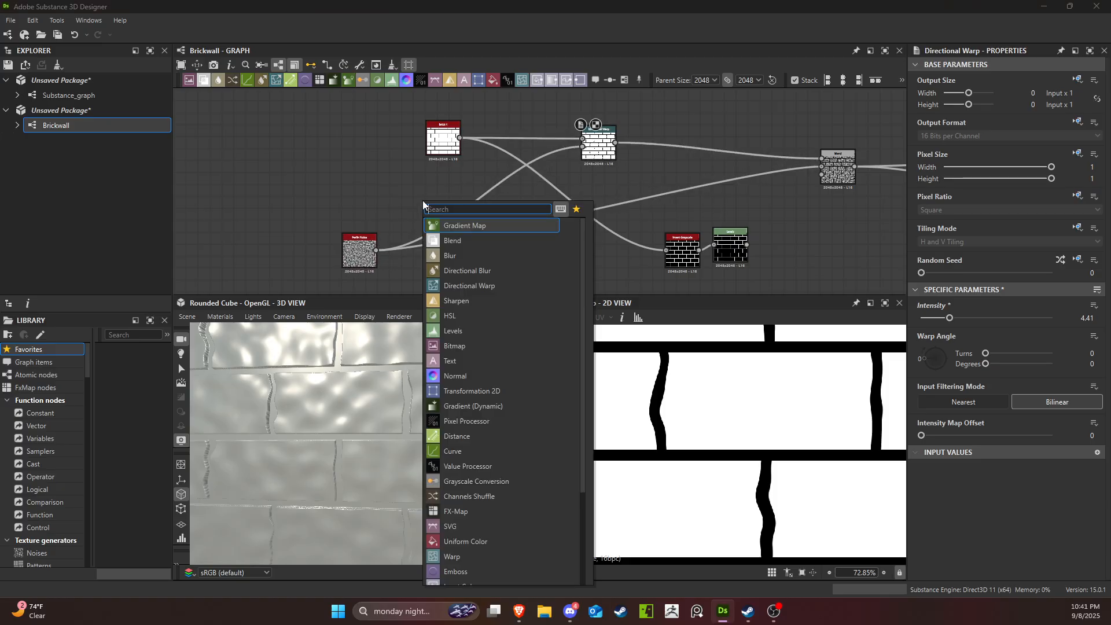
text(bw)
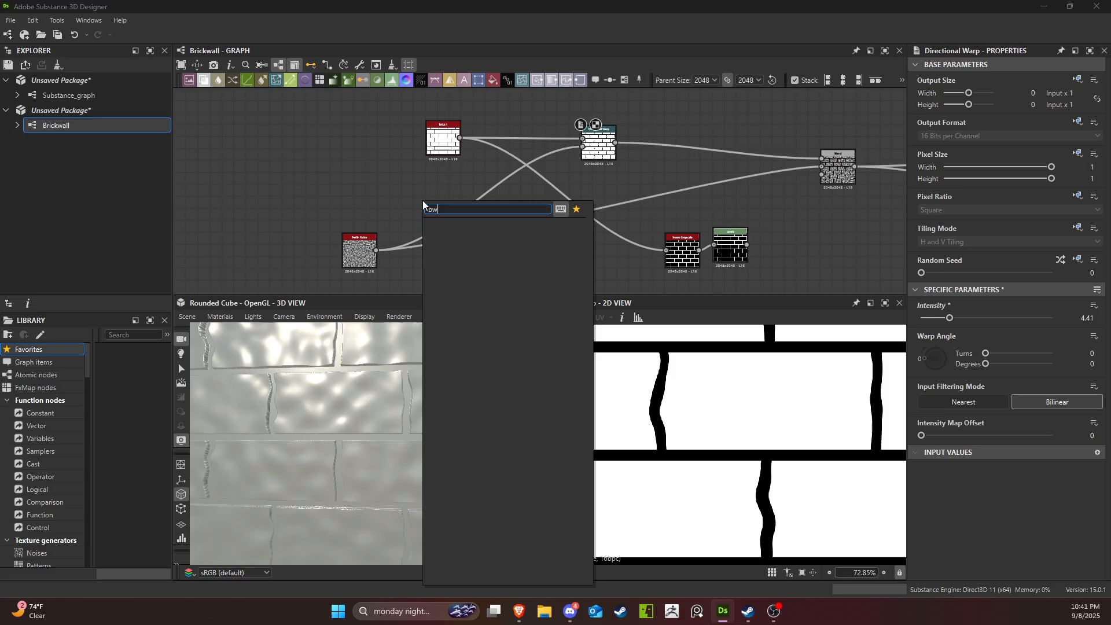
key(BackSpace)
key(BackSpace)
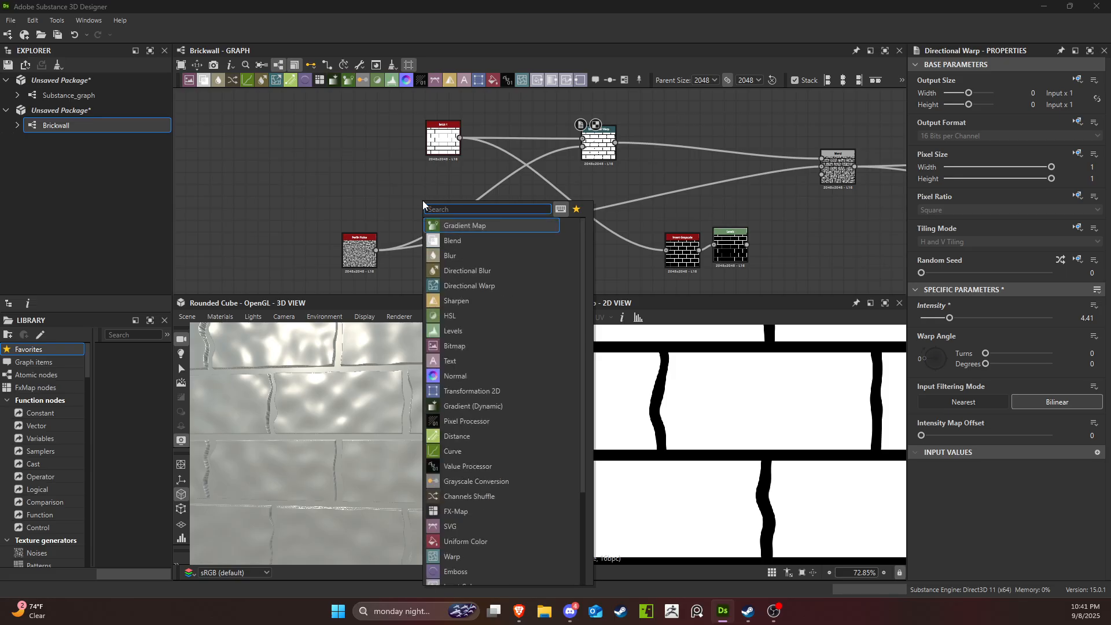
text(B)
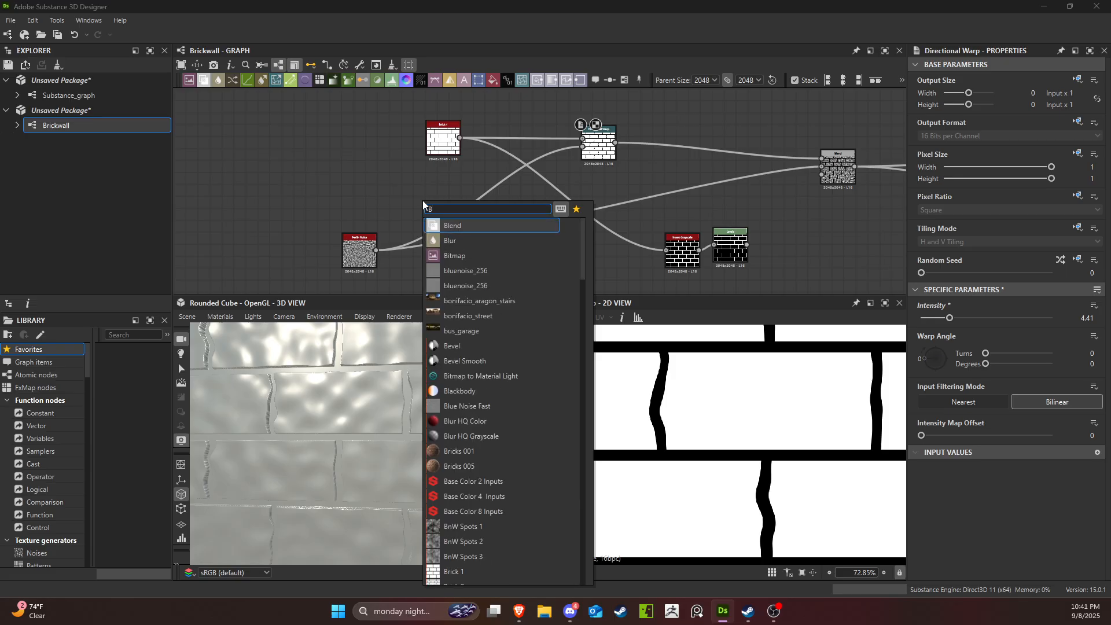
click(480, 524)
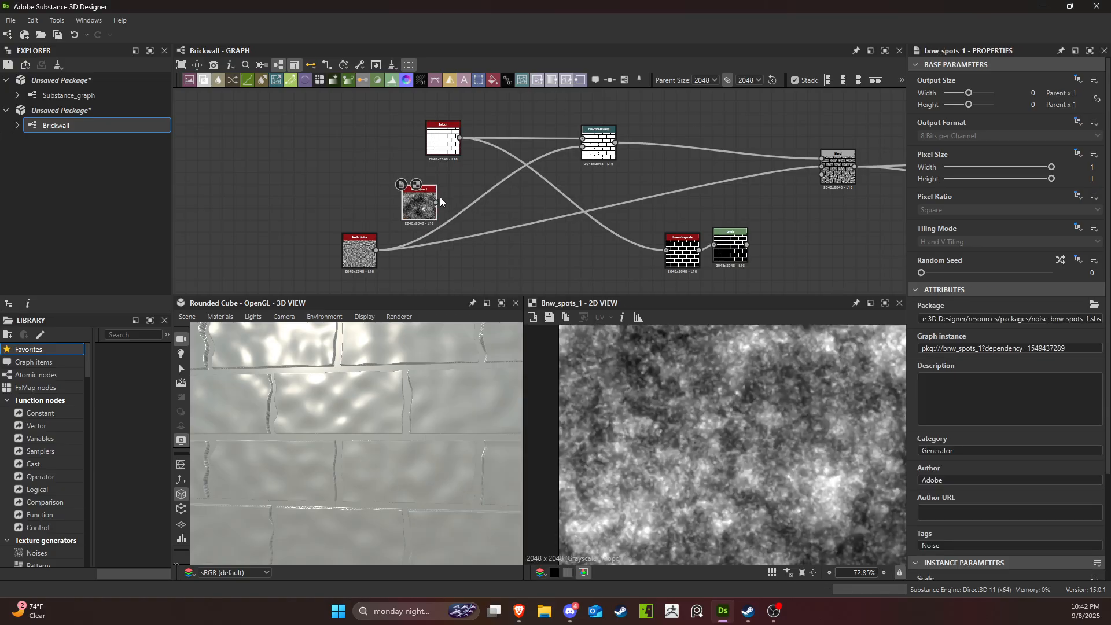
drag(435, 204, 583, 146)
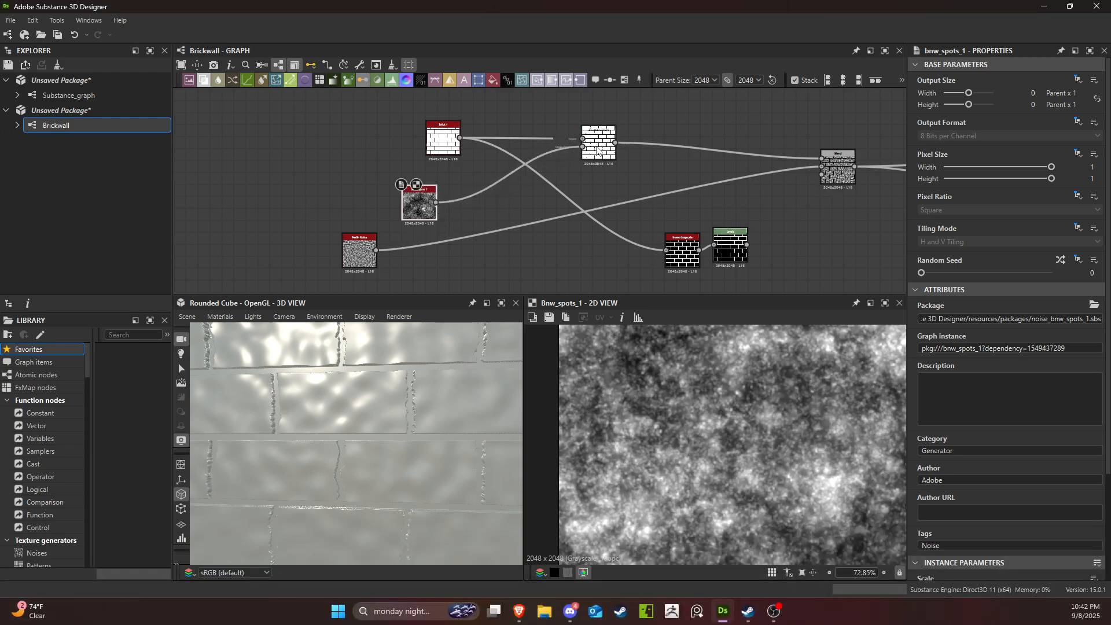
Show the Directional Warp result in the 2D view and set its warp angle to -37.92 degrees.
double_click(599, 152)
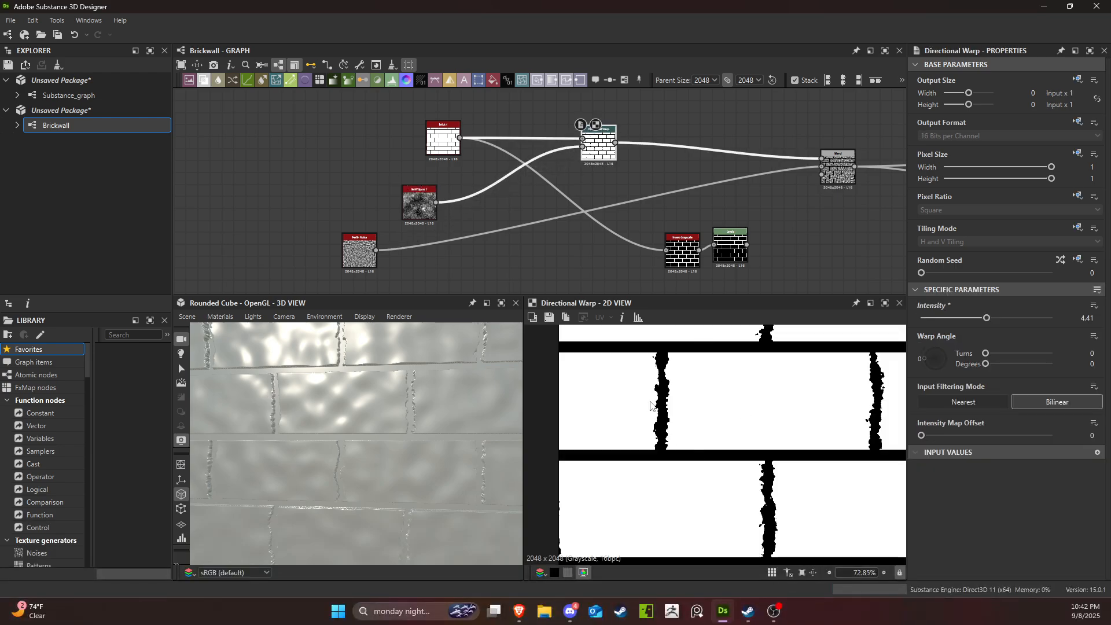
scroll(654, 404, down, 1)
scroll(671, 402, up, 2)
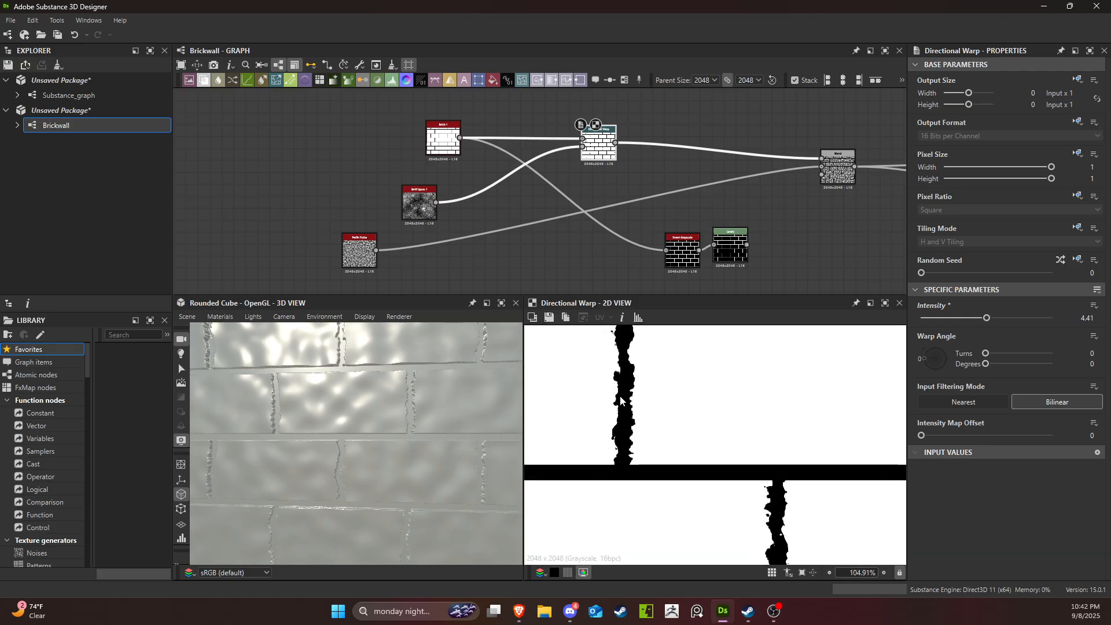
scroll(631, 405, up, 2)
scroll(642, 412, down, 4)
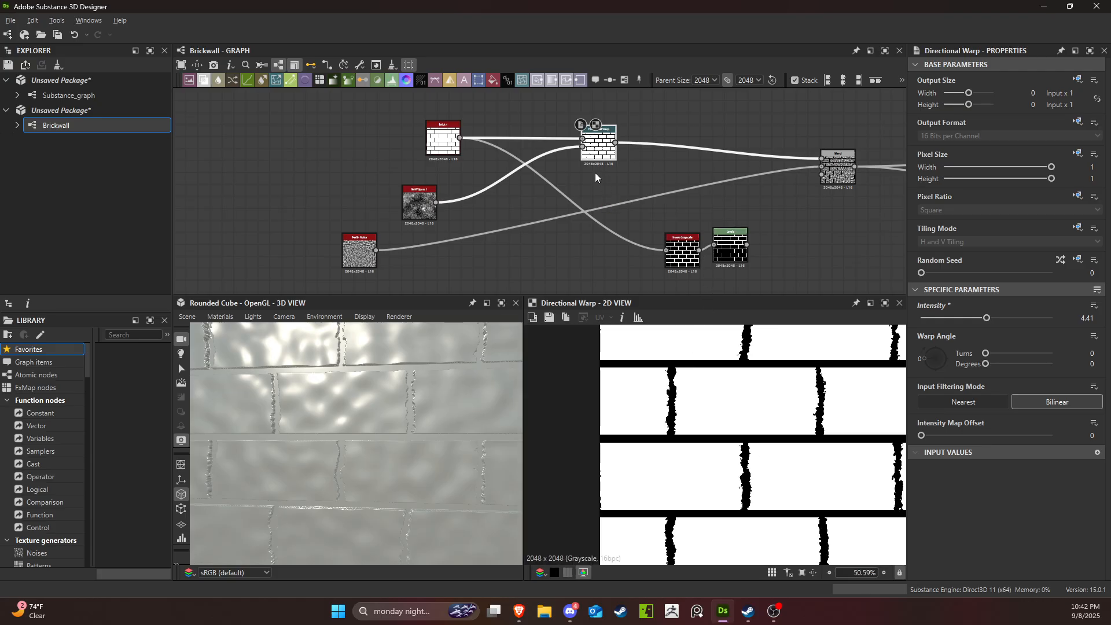
click(929, 372)
click(923, 372)
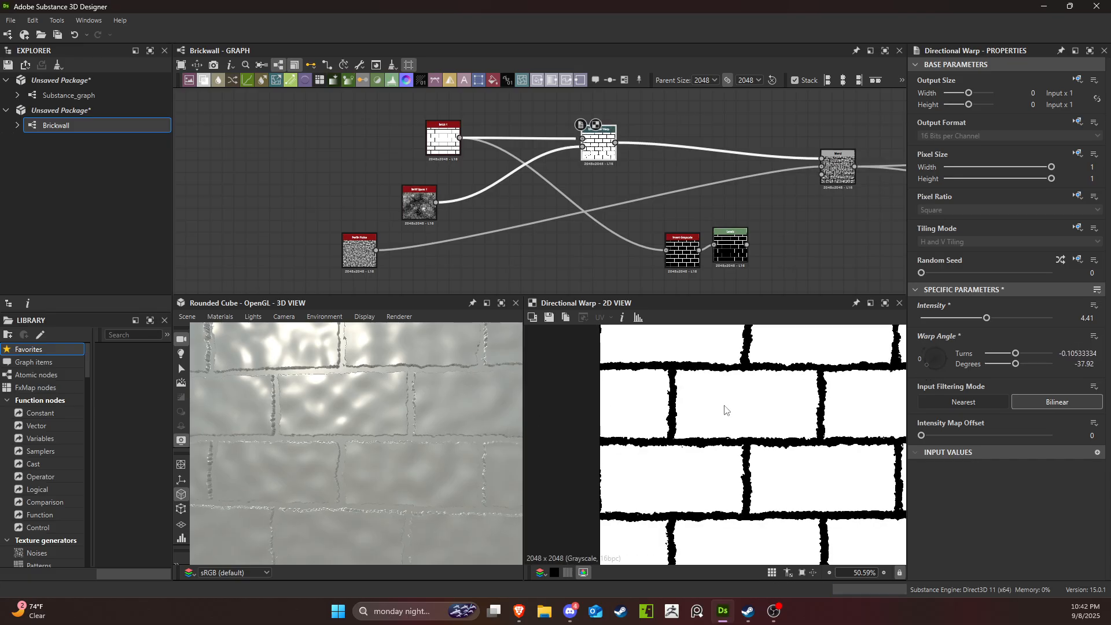
scroll(675, 386, up, 3)
scroll(689, 388, down, 7)
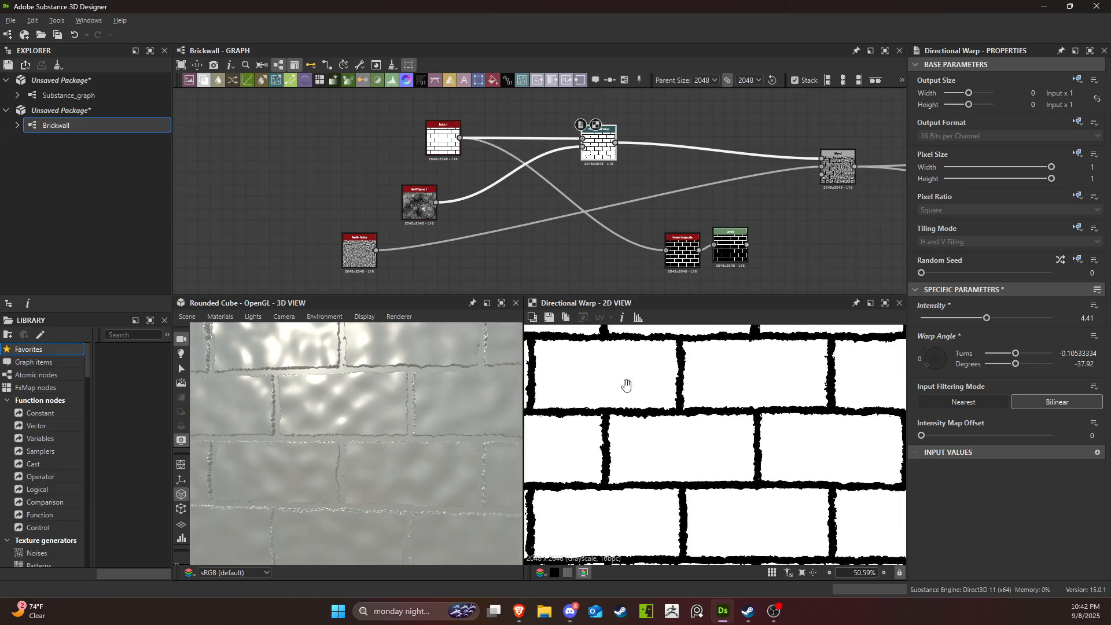
middle_drag(775, 455, 732, 405)
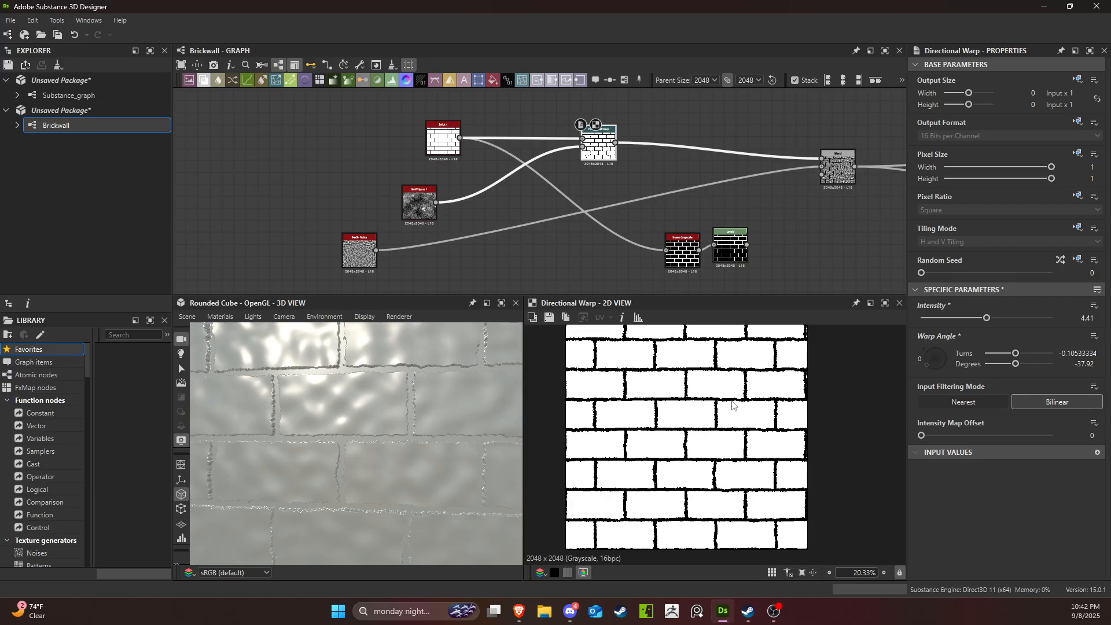
Align the BnW Spots 1 node beneath Brick 1 and move the Blend node closer to the Directional Warp.
scroll(449, 151, up, 8)
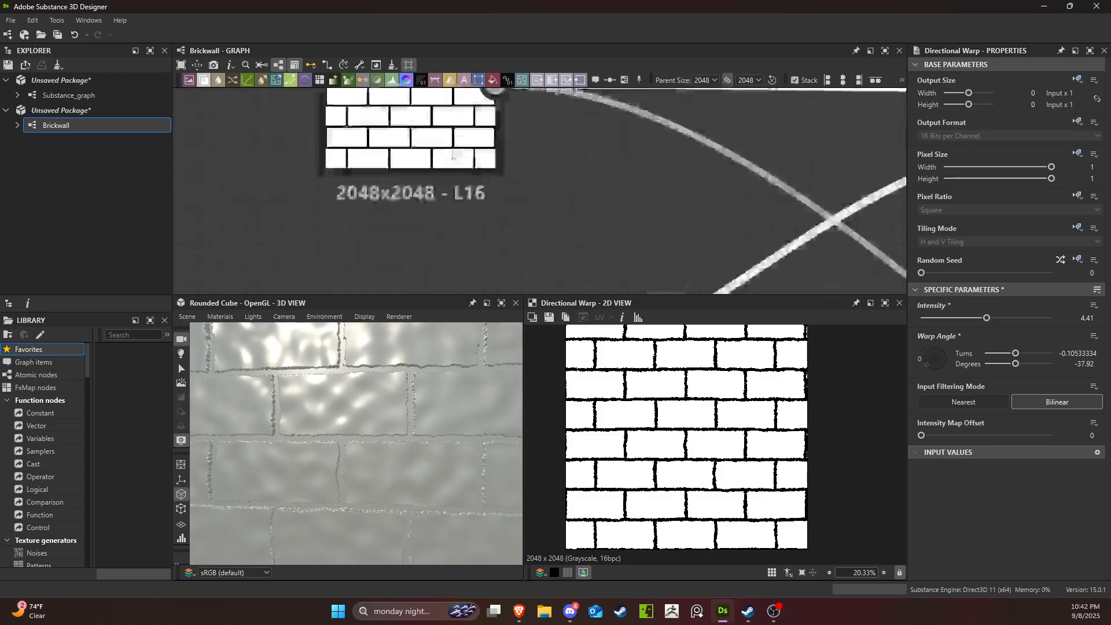
scroll(448, 152, down, 6)
middle_drag(631, 237, 586, 200)
scroll(600, 253, down, 2)
drag(387, 225, 415, 207)
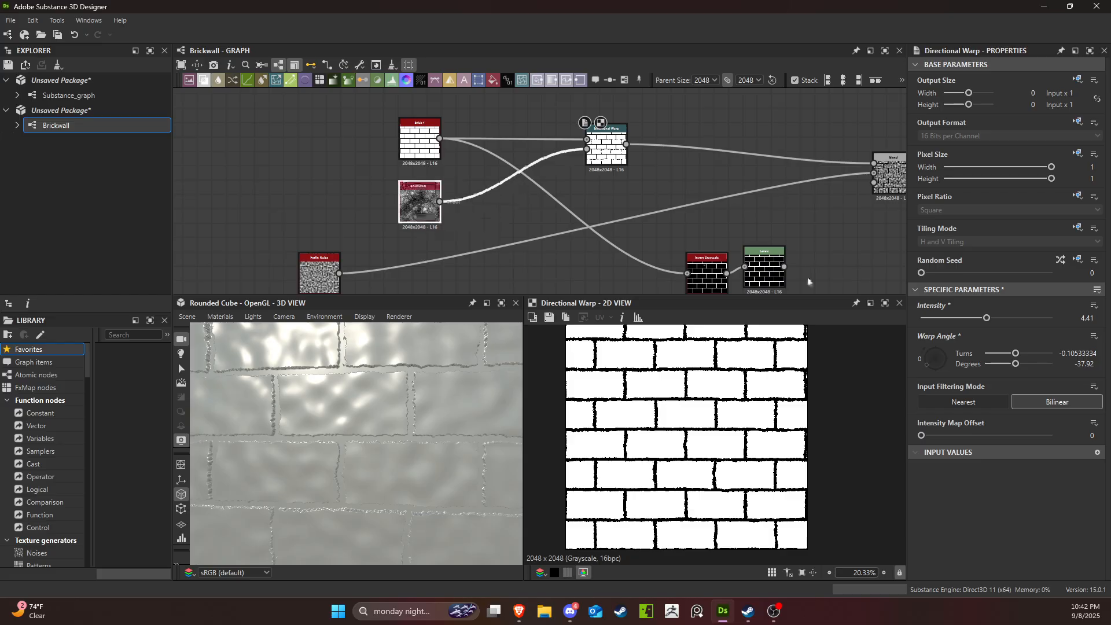
middle_drag(803, 262, 651, 244)
scroll(651, 243, down, 2)
drag(717, 188, 678, 175)
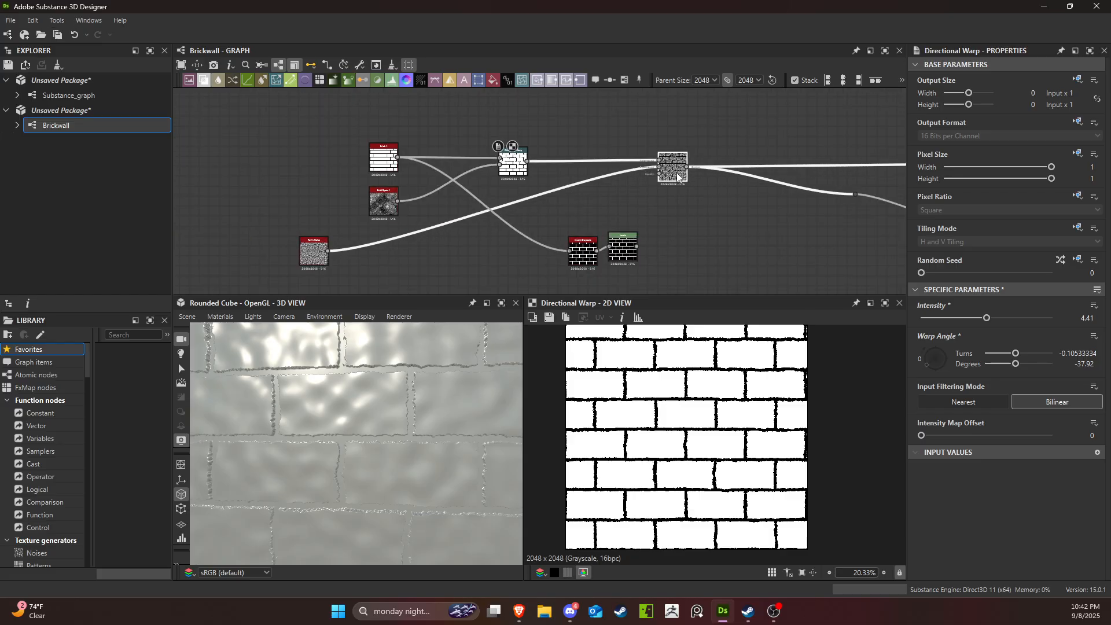
Move the Invert Grayscale and Levels nodes together to a spot below and beyond the Blend node.
scroll(676, 177, up, 8)
middle_drag(673, 160, 636, 214)
scroll(635, 212, down, 5)
middle_drag(552, 282, 637, 191)
scroll(637, 191, down, 3)
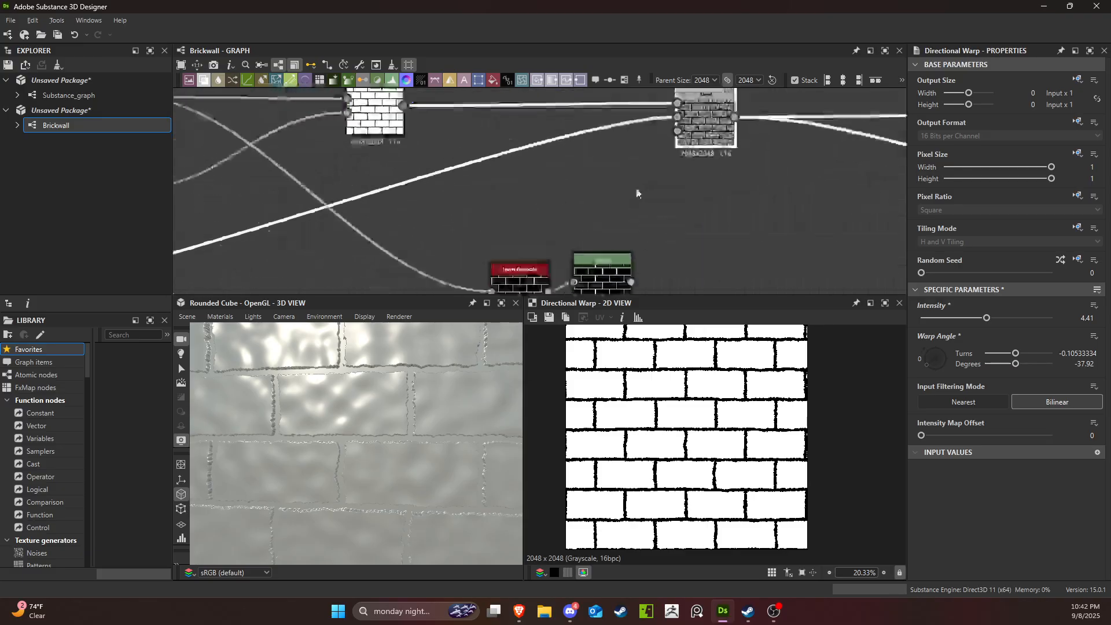
middle_drag(729, 237, 668, 183)
double_click(496, 197)
drag(497, 197, 454, 207)
click(559, 204)
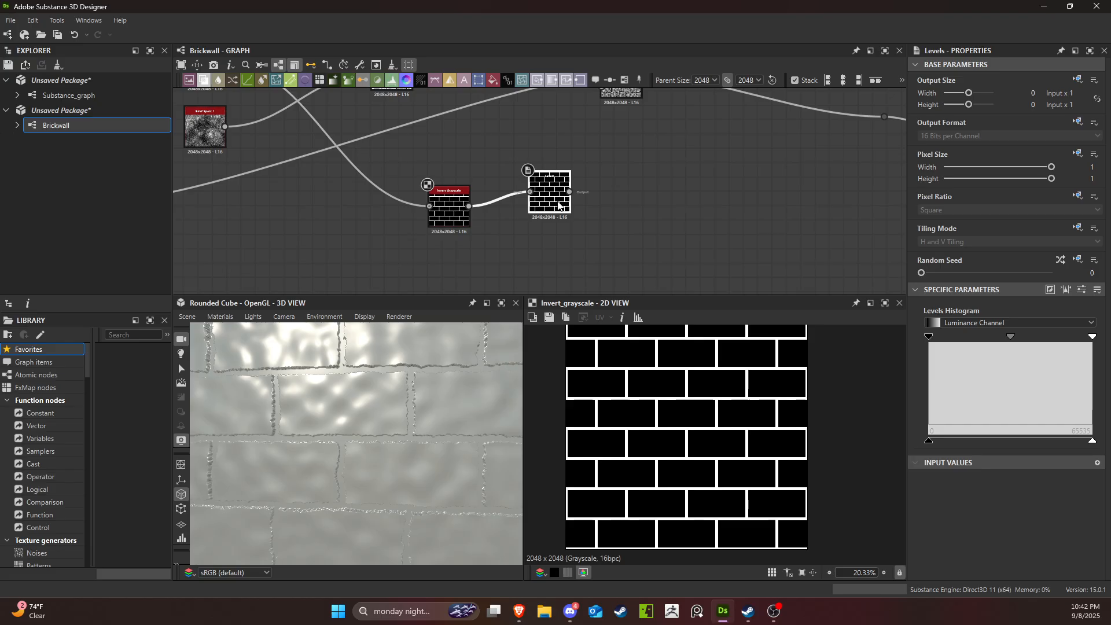
middle_drag(473, 255, 459, 278)
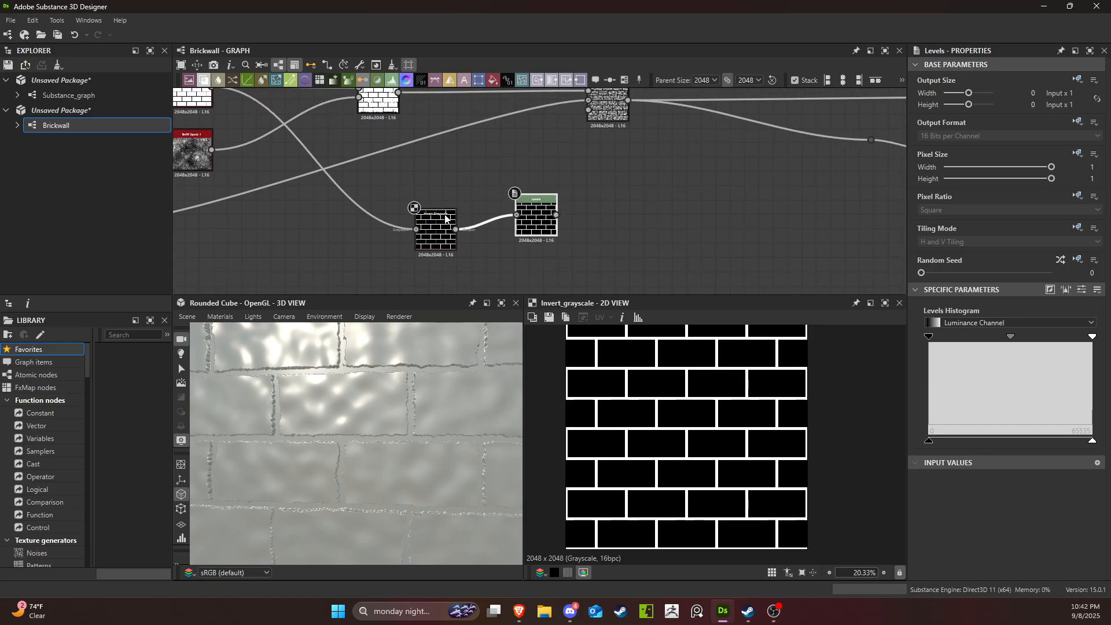
drag(427, 175, 750, 204)
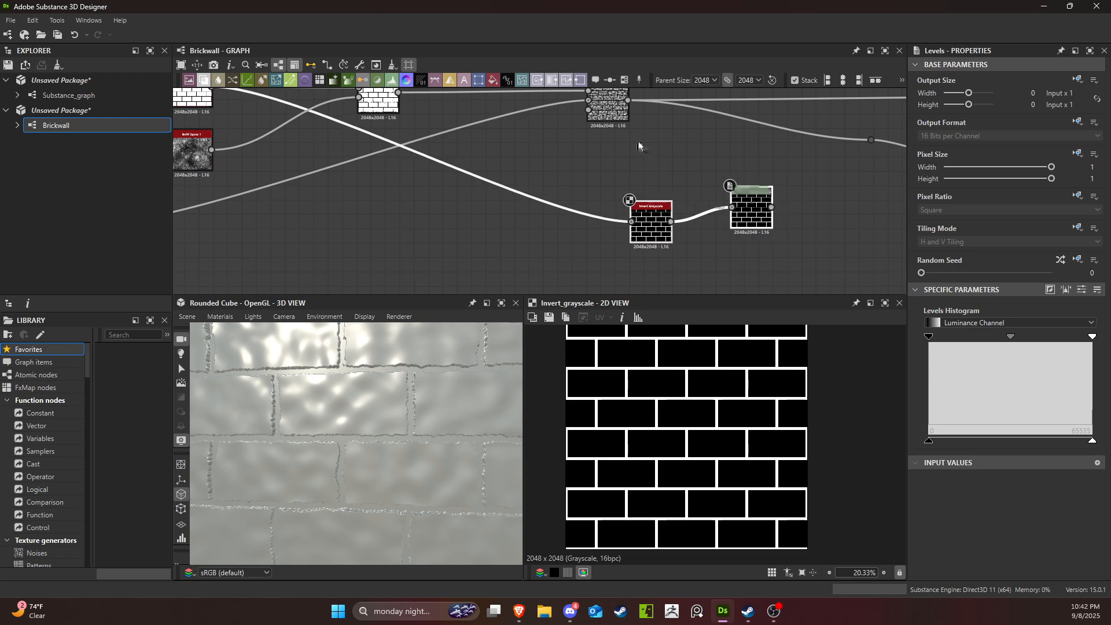
Connect the Blend output to the Invert Grayscale input in place of Brick 1.
middle_drag(636, 145, 606, 176)
drag(588, 139, 600, 253)
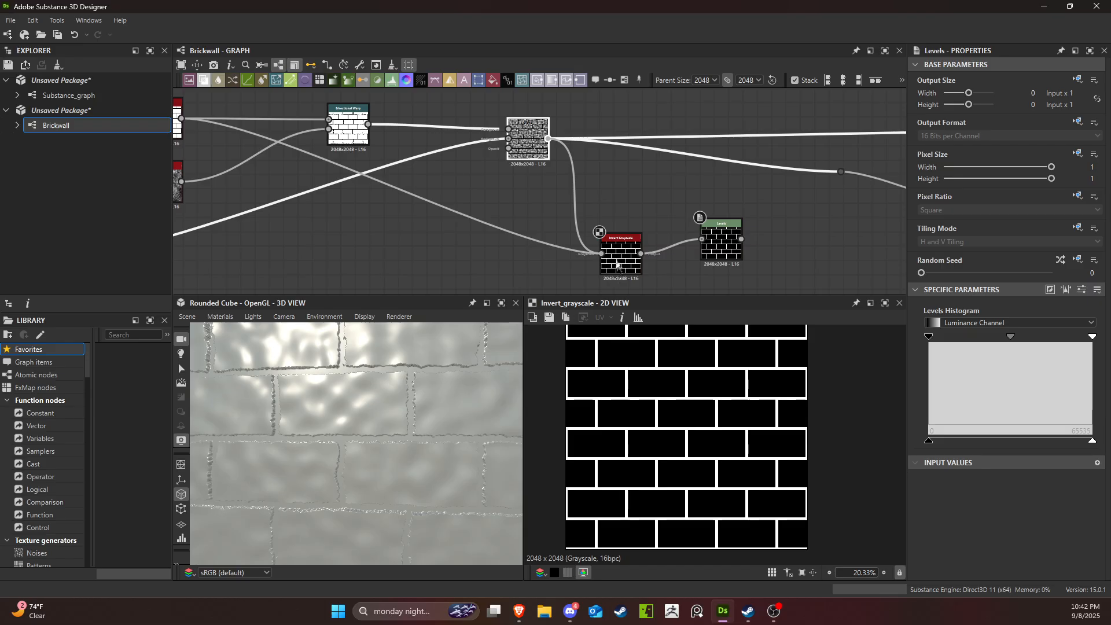
middle_drag(800, 206, 728, 165)
scroll(654, 202, down, 2)
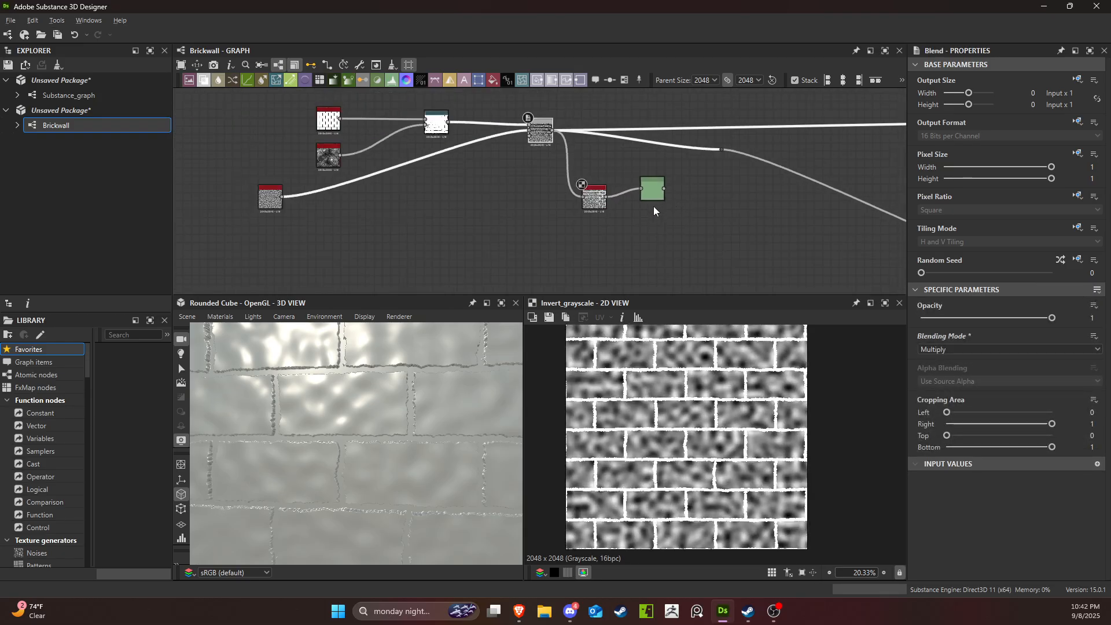
Line up the Invert Grayscale and Levels nodes below the Blend and show the Levels result in the 2D view.
mouse_move(601, 200)
mouse_down()
mouse_move(610, 168)
mouse_move(610, 183)
mouse_up()
double_click(657, 195)
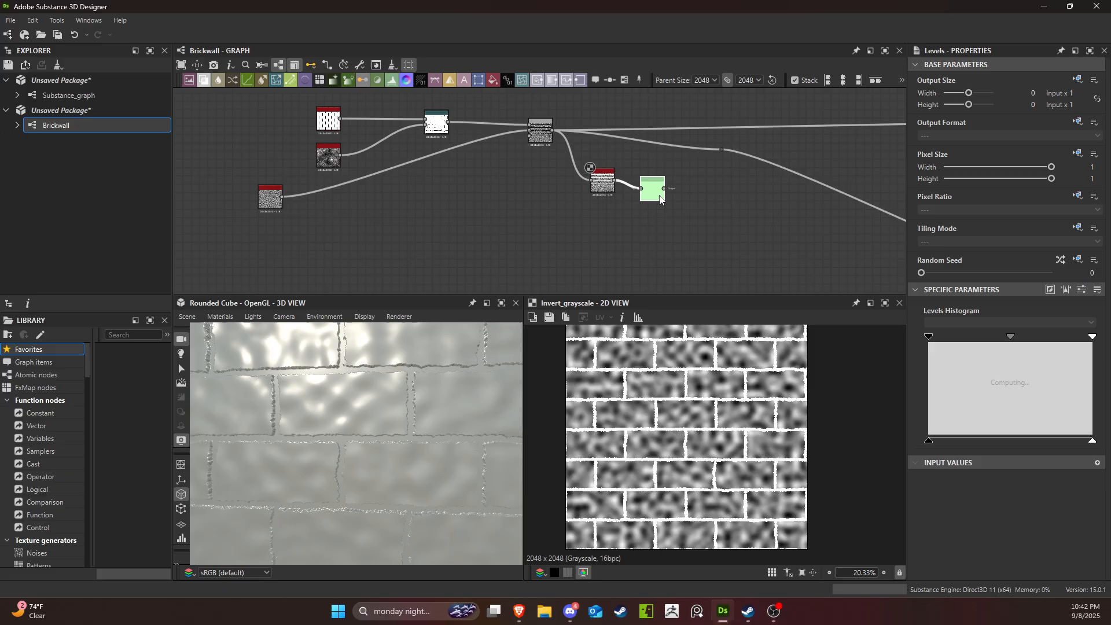
middle_drag(720, 232, 594, 230)
scroll(544, 234, down, 2)
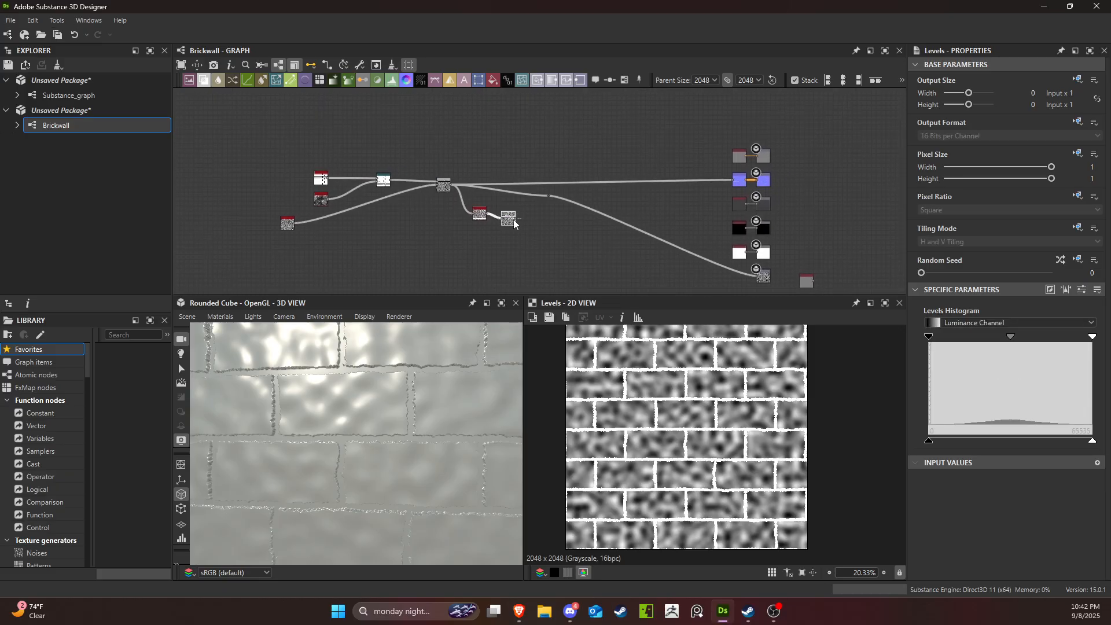
drag(514, 223, 513, 217)
Connect the Levels output to the Normal node's input in place of the Blend.
scroll(519, 218, up, 2)
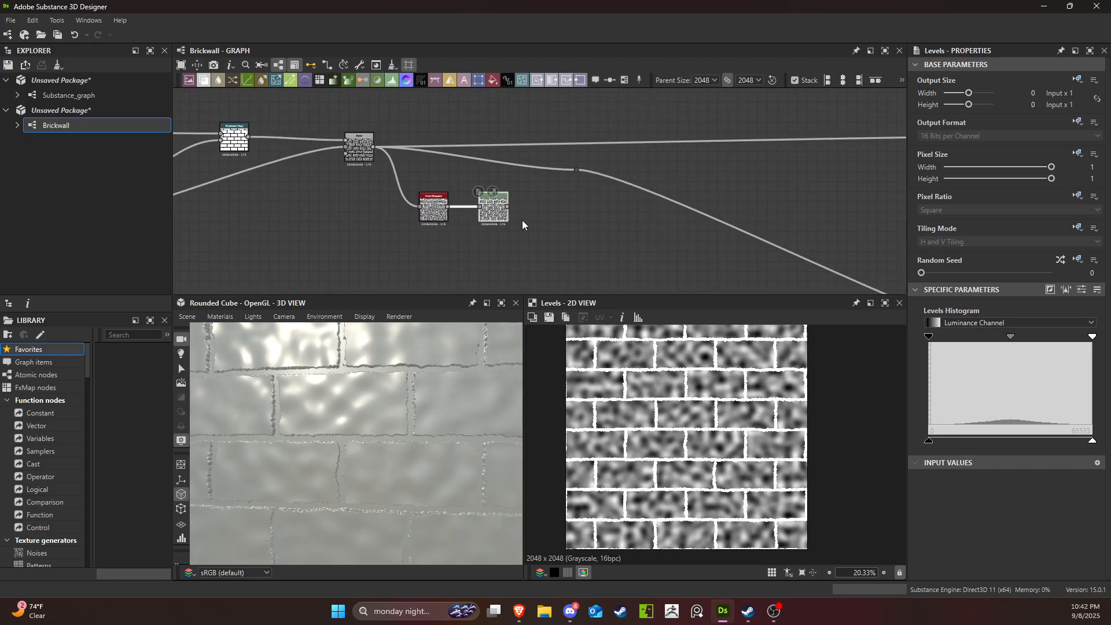
middle_drag(509, 205, 491, 217)
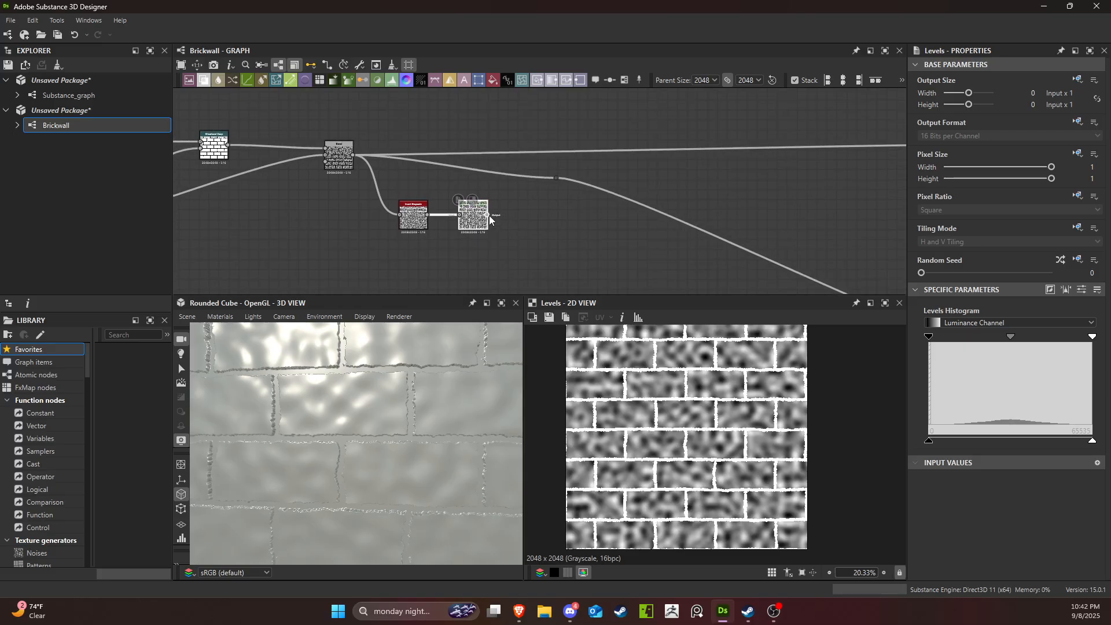
scroll(495, 220, up, 2)
scroll(512, 220, down, 3)
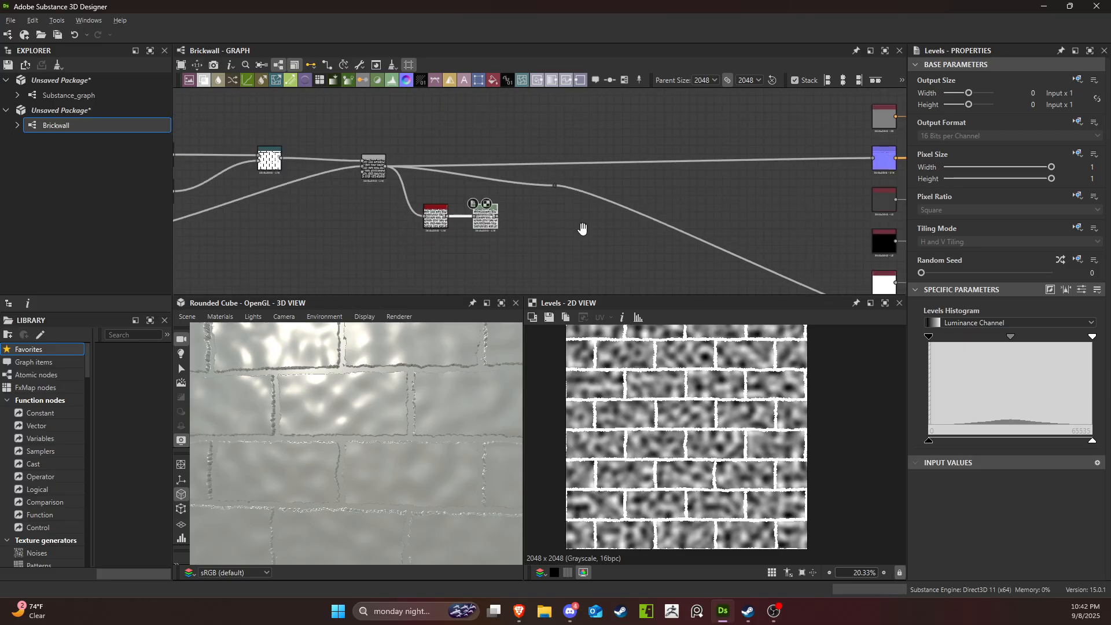
middle_drag(583, 226, 444, 211)
drag(362, 200, 737, 141)
Try driving the Height output from the Levels node, and undo that connection.
scroll(467, 217, down, 1)
middle_drag(455, 229, 479, 173)
drag(403, 148, 751, 239)
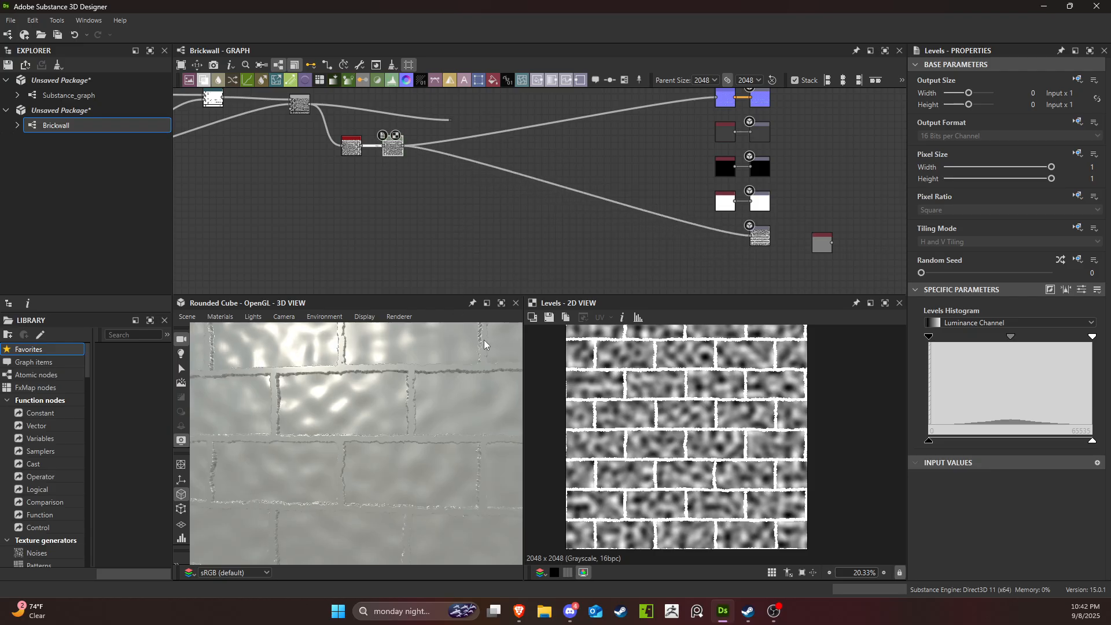
key(ctrl+z)
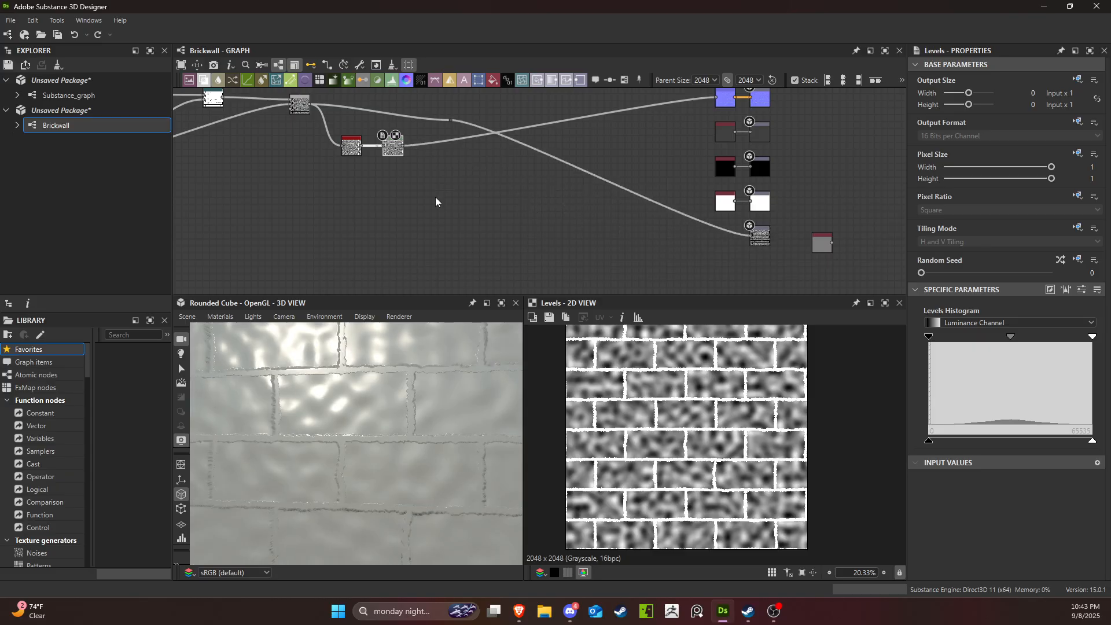
Examine the mortar lines on the rounded cube preview up close and focus on the Levels node.
middle_drag(399, 168, 496, 119)
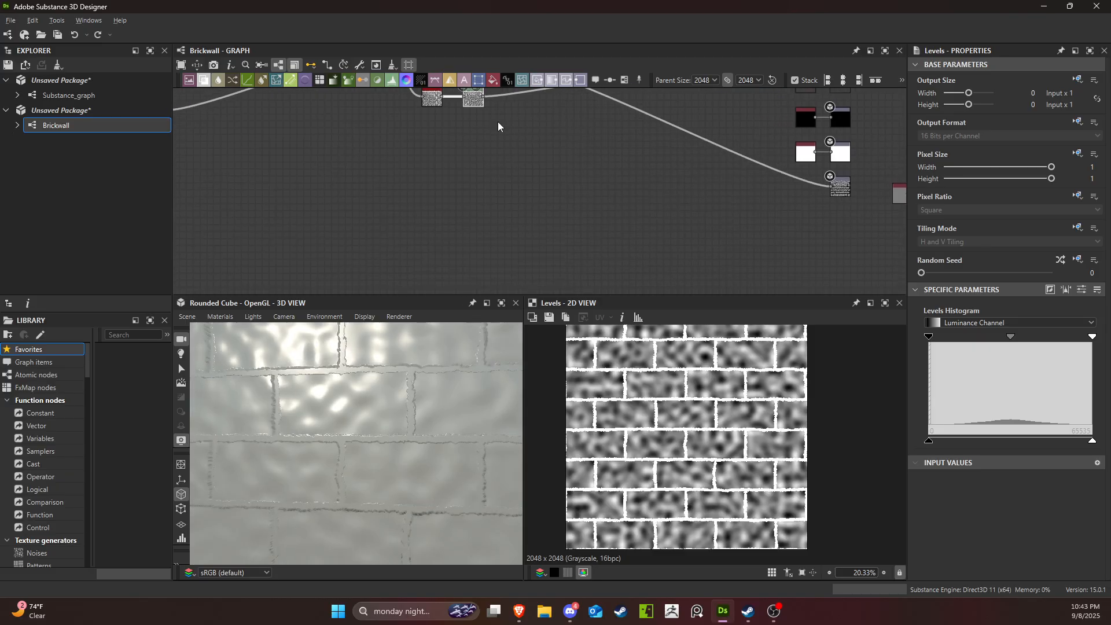
scroll(430, 460, up, 3)
drag(370, 428, 356, 411)
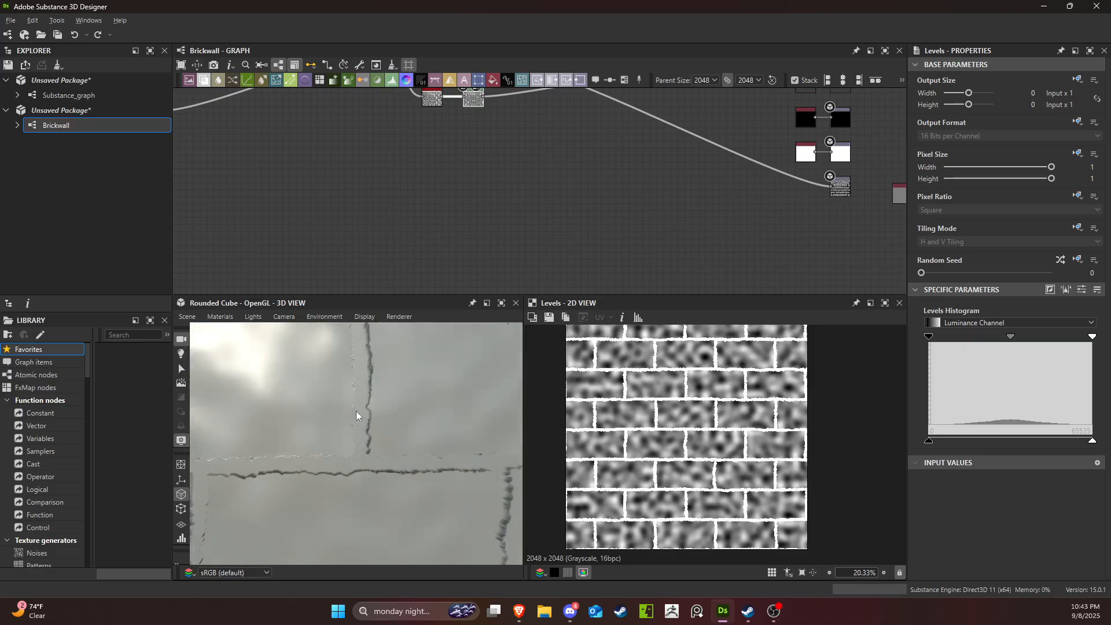
middle_drag(533, 186, 552, 246)
scroll(498, 164, up, 10)
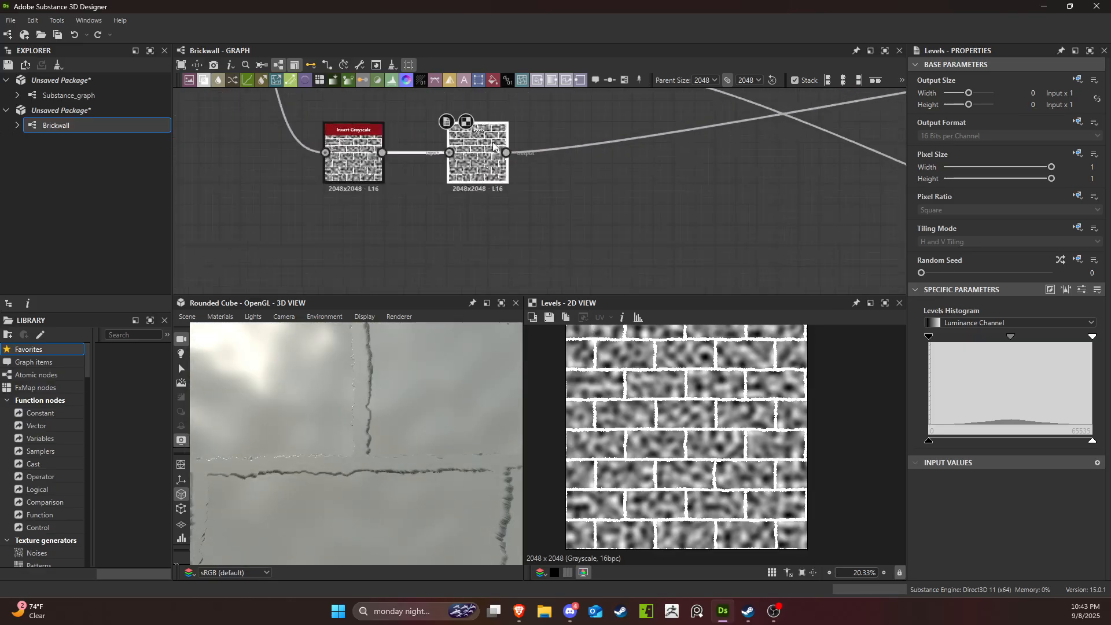
Examine the brick relief on the rounded cube preview and the Invert Grayscale and Levels nodes in the graph.
scroll(435, 170, down, 3)
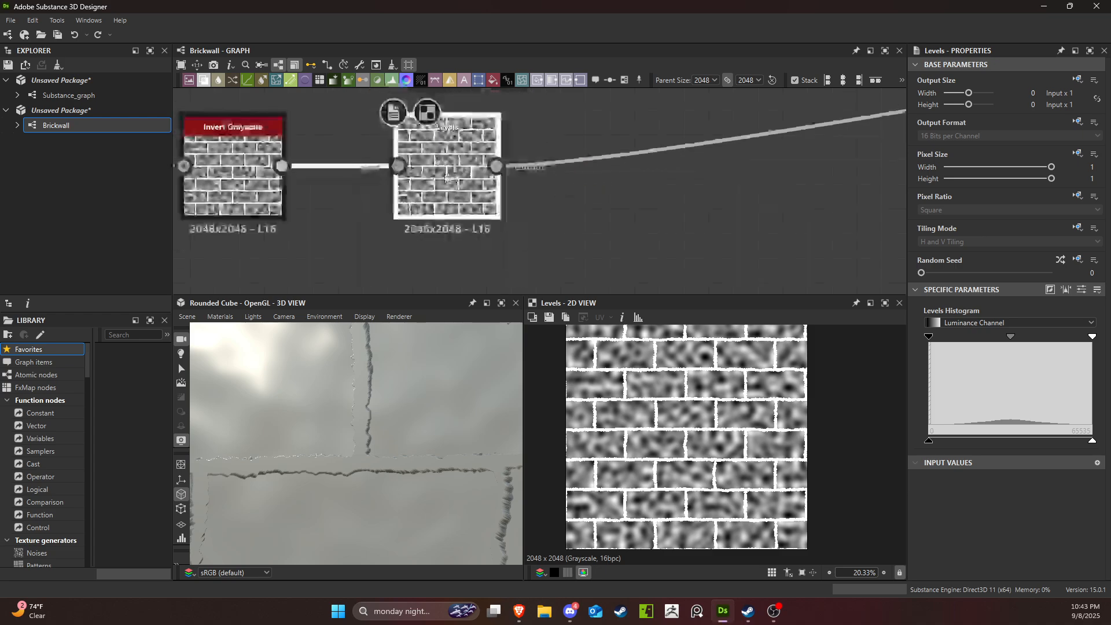
scroll(584, 127, up, 4)
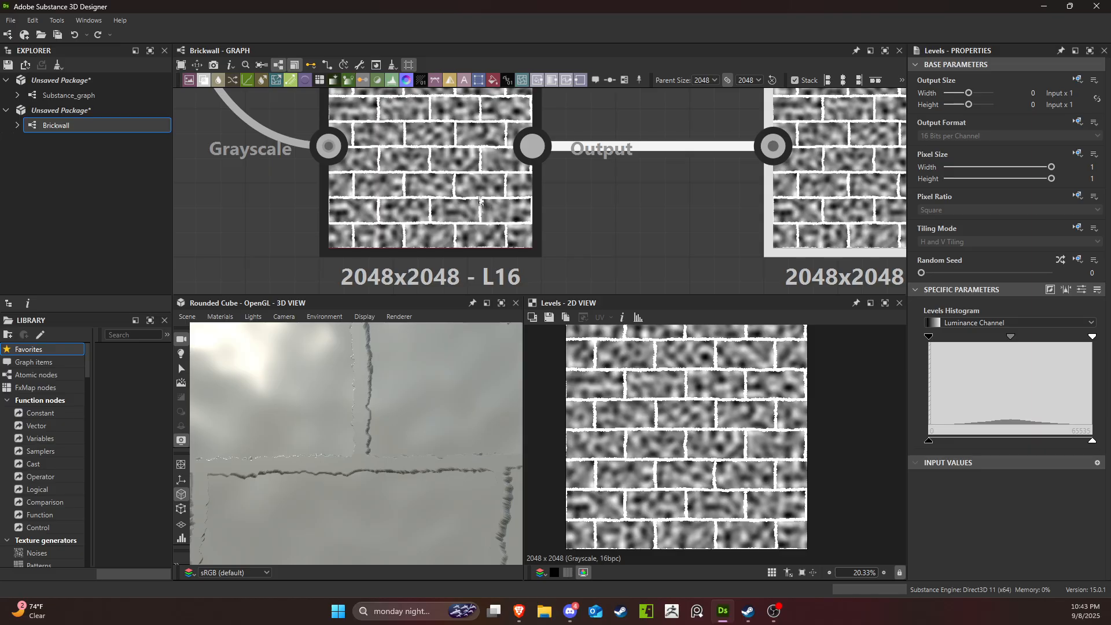
scroll(453, 184, down, 5)
middle_drag(454, 184, 459, 210)
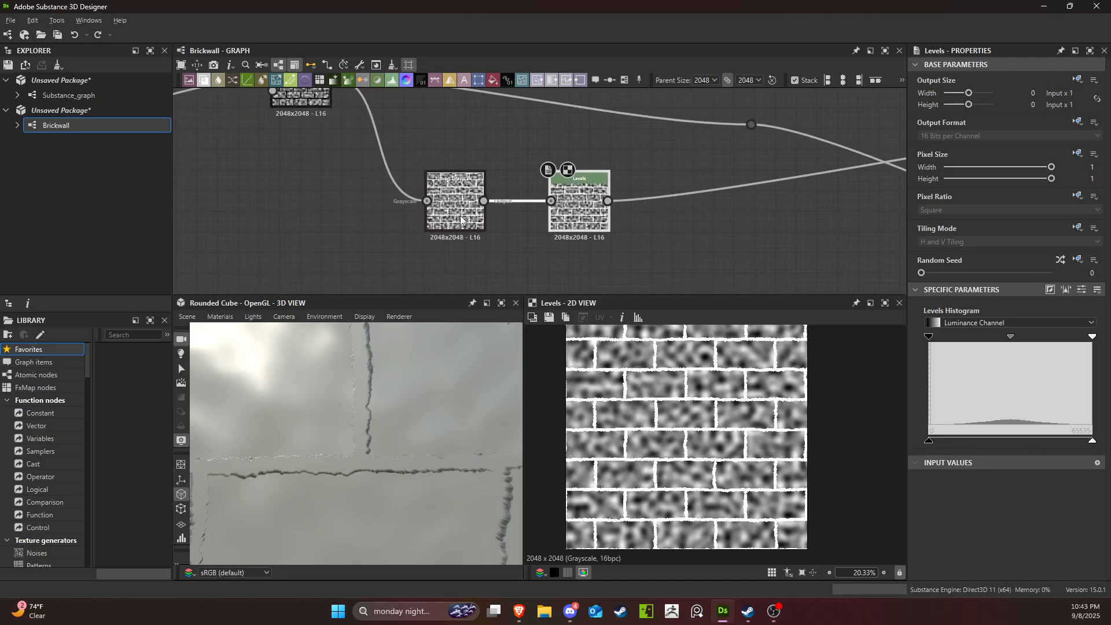
scroll(327, 399, down, 10)
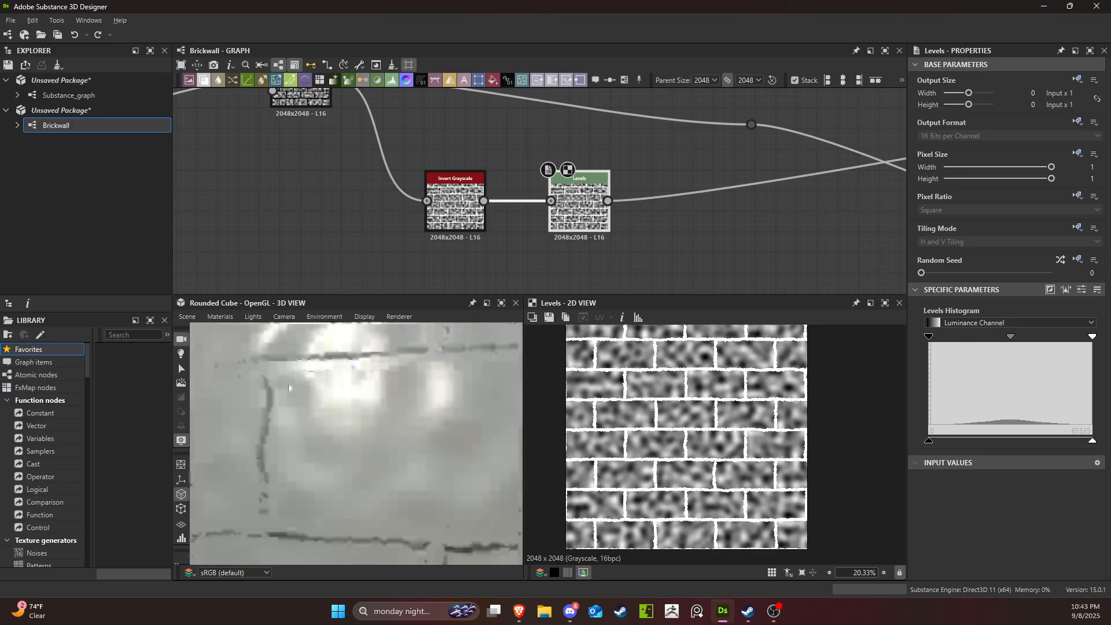
scroll(388, 363, up, 5)
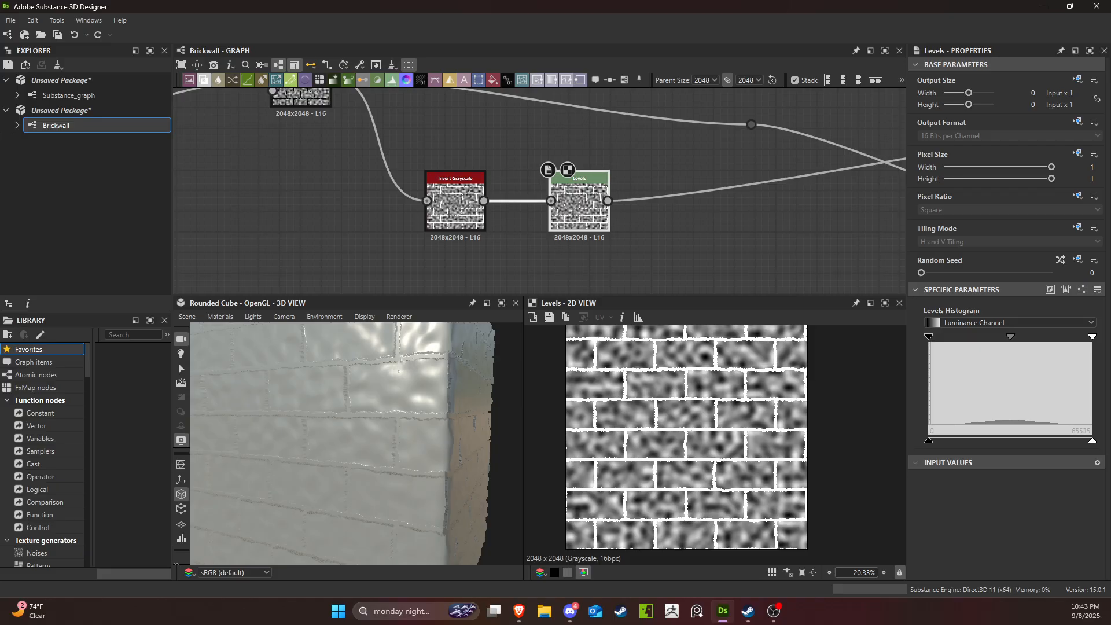
scroll(602, 183, down, 5)
middle_drag(473, 194, 418, 206)
scroll(434, 185, up, 4)
scroll(480, 217, down, 1)
click(555, 168)
scroll(594, 215, down, 3)
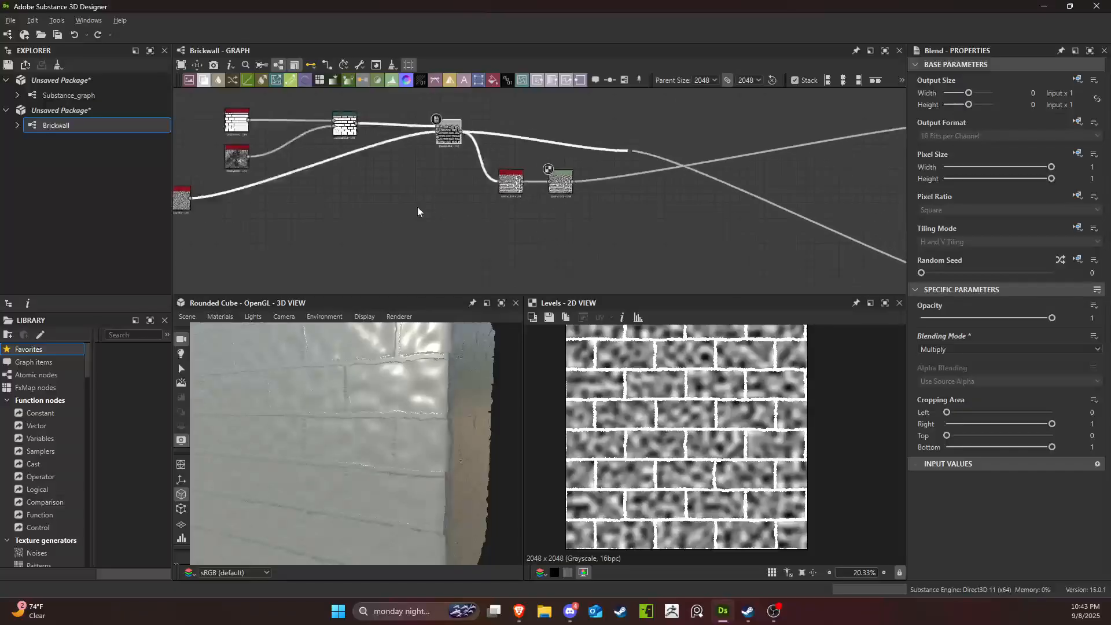
Move the Levels node closer to Invert Grayscale and add a new Blend node beyond it, below the existing connections.
drag(561, 186, 553, 190)
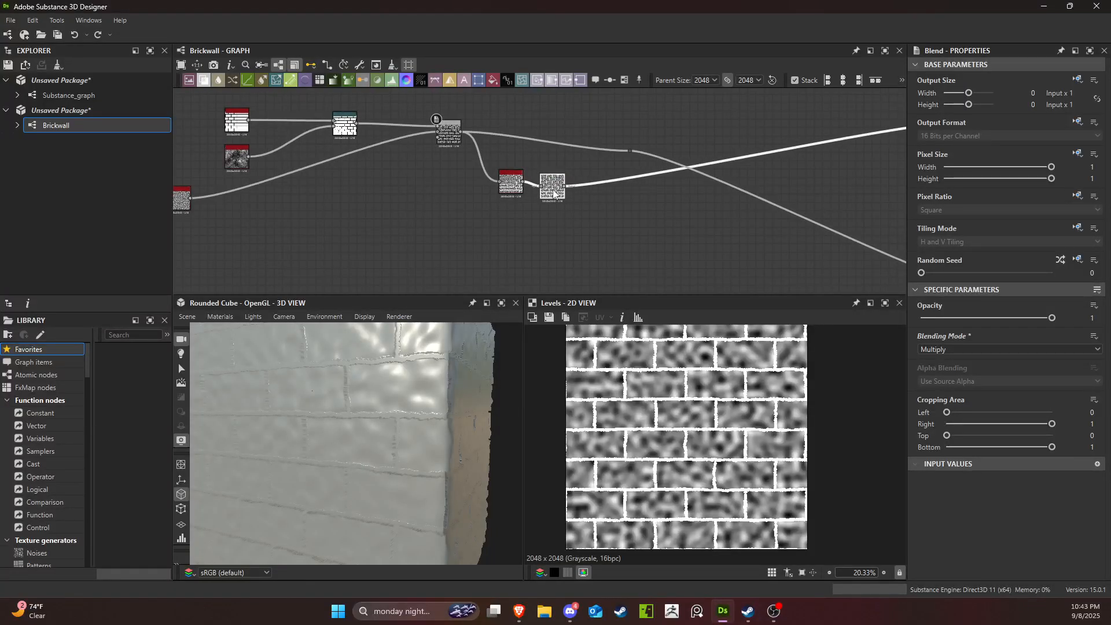
click(682, 236)
key(space)
click(699, 266)
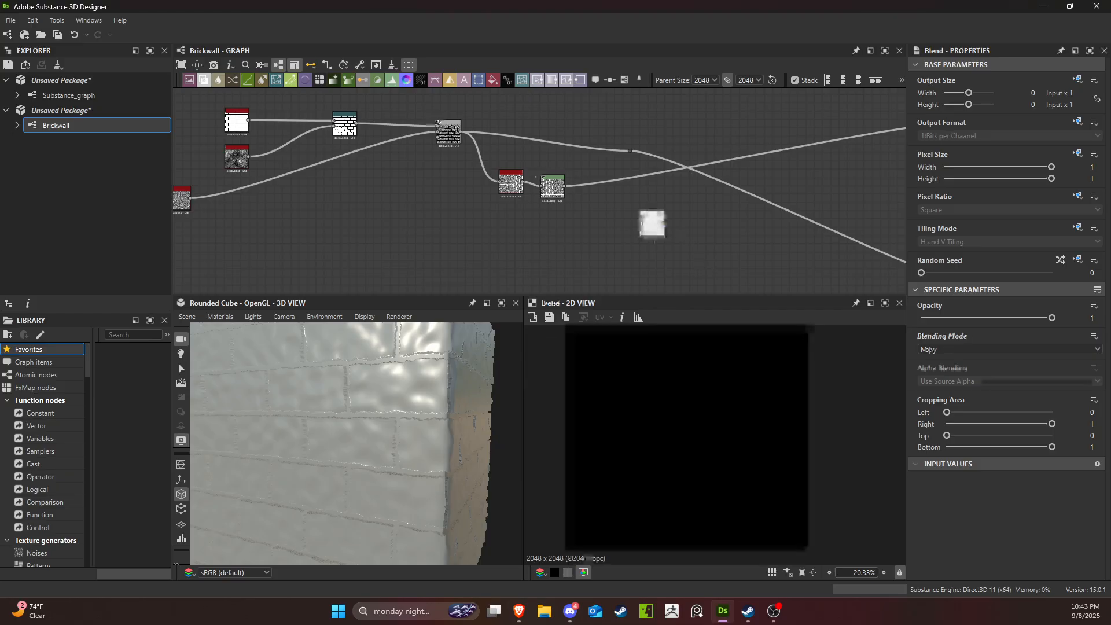
Examine the new Blend node's Foreground, Background and Opacity inputs and its position relative to the Levels node.
scroll(657, 223, up, 3)
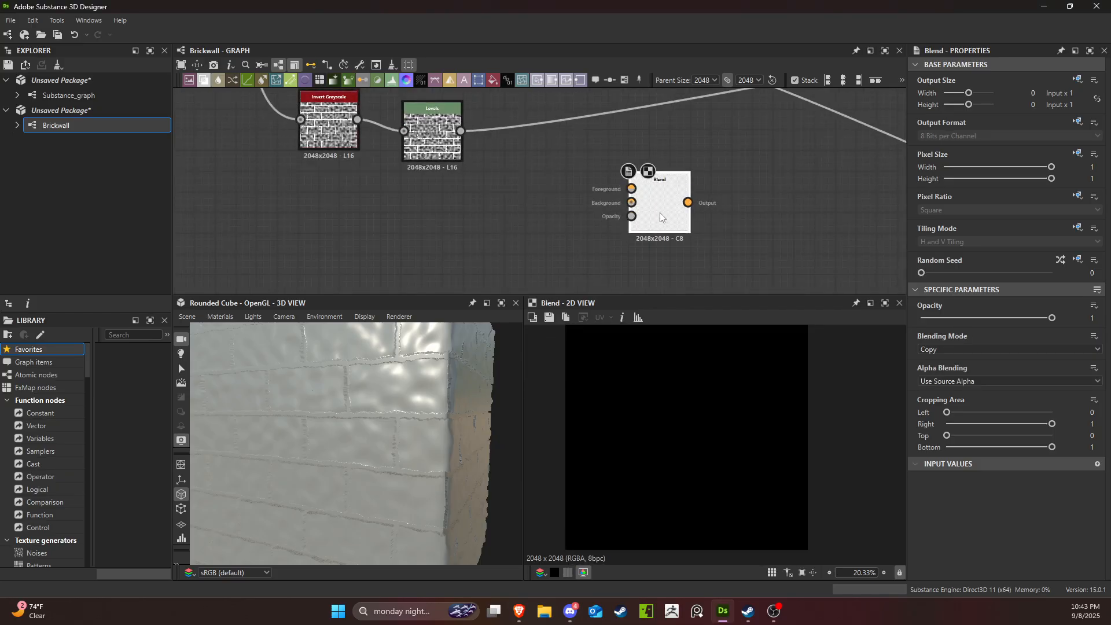
middle_drag(702, 237, 659, 226)
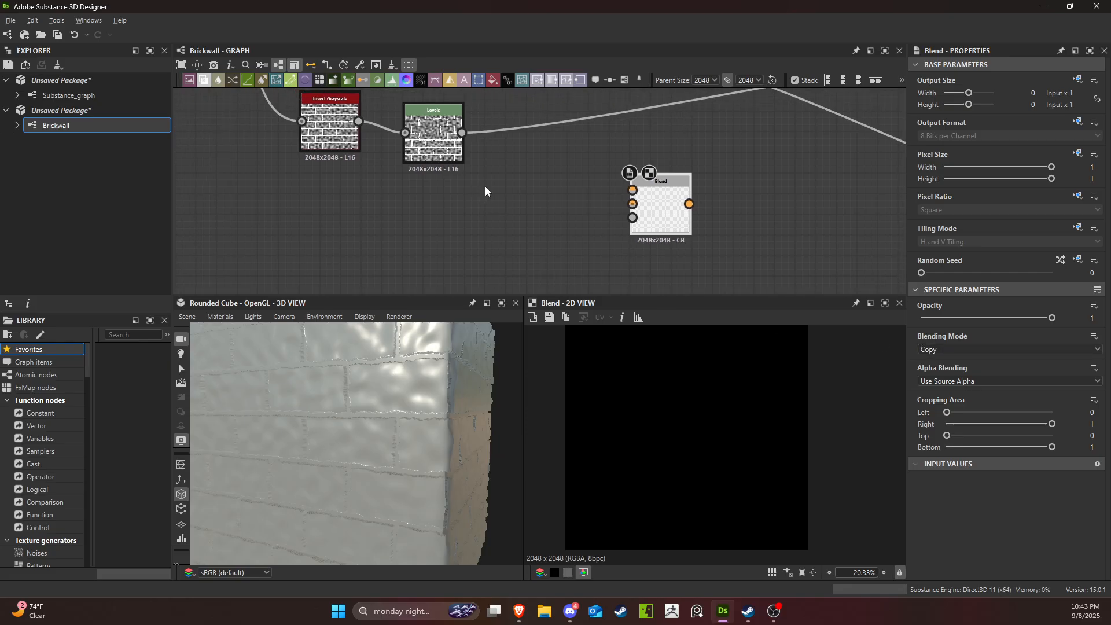
scroll(587, 179, up, 2)
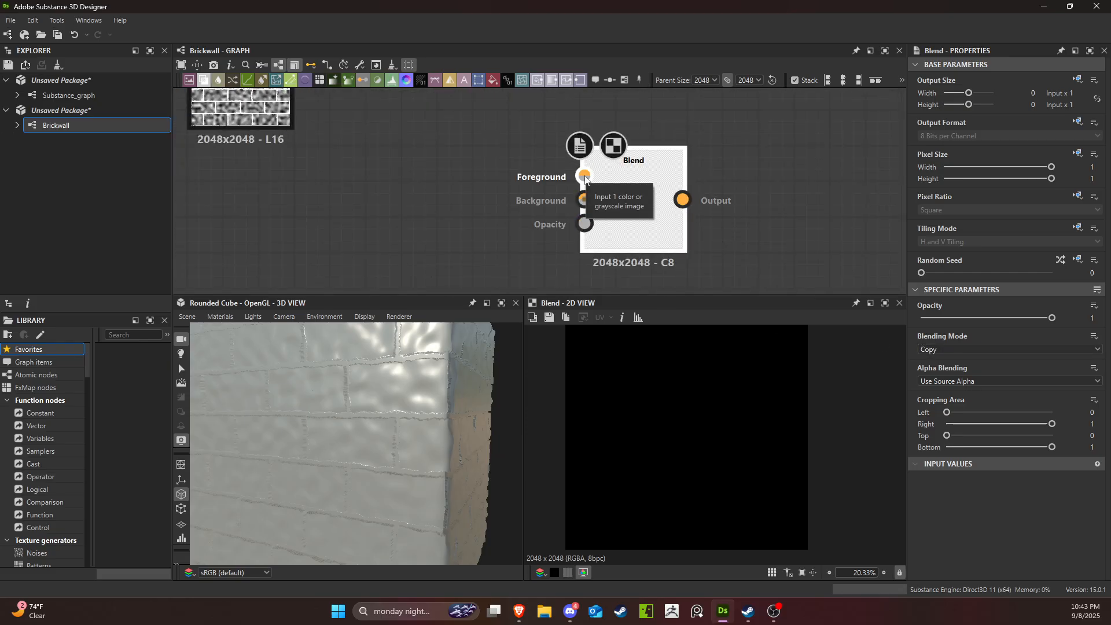
scroll(464, 168, down, 3)
middle_drag(298, 168, 354, 193)
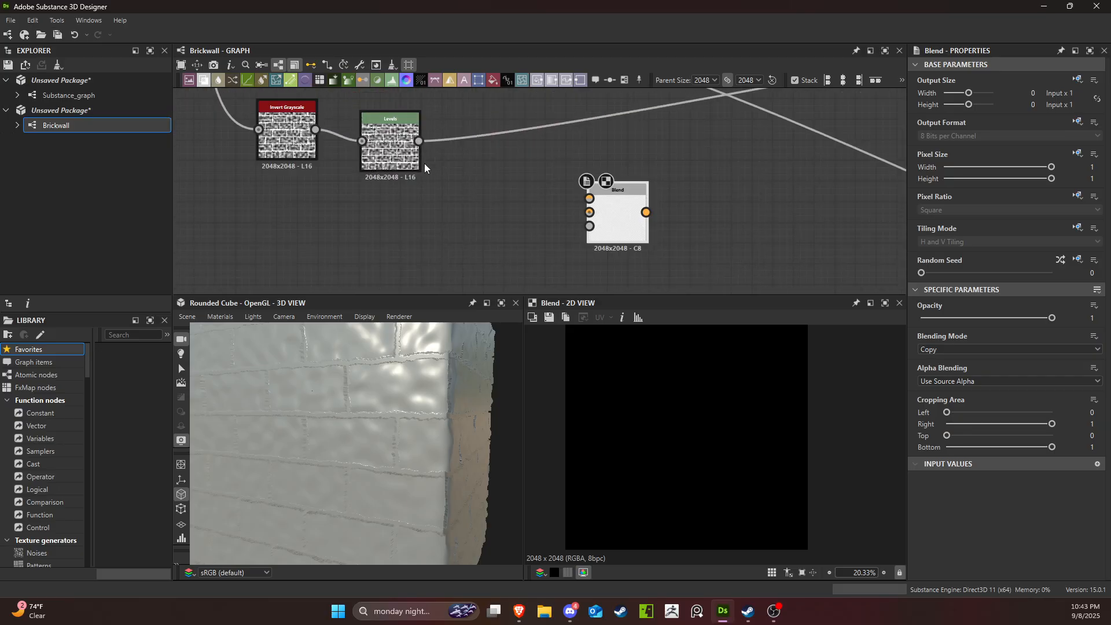
middle_drag(316, 152, 394, 185)
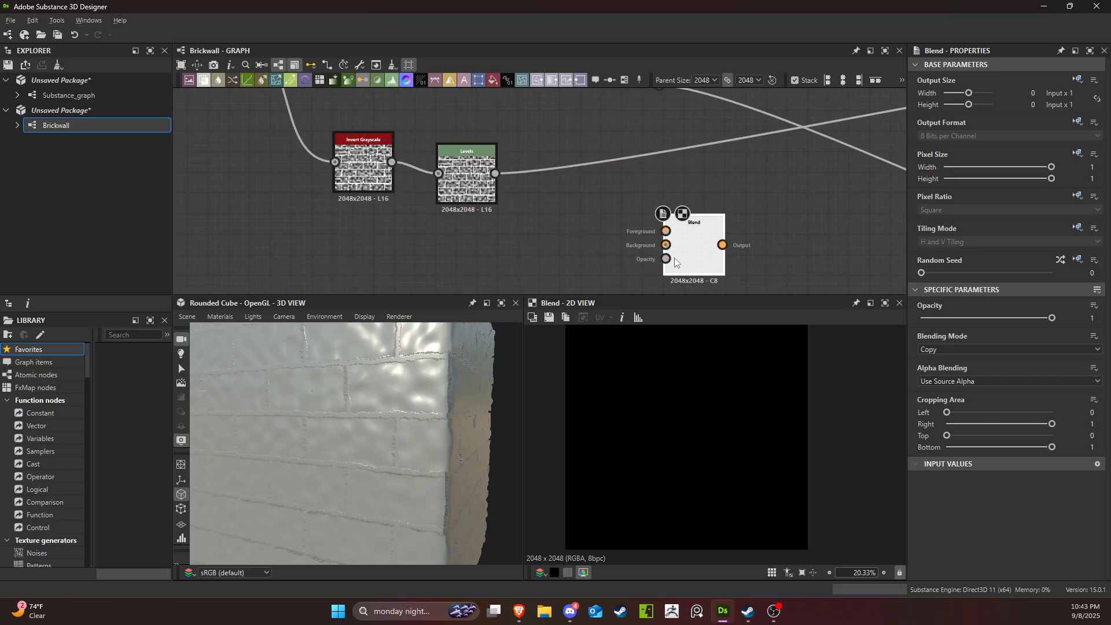
middle_drag(694, 238, 599, 273)
scroll(438, 233, down, 3)
middle_drag(438, 234, 671, 162)
middle_drag(520, 211, 433, 215)
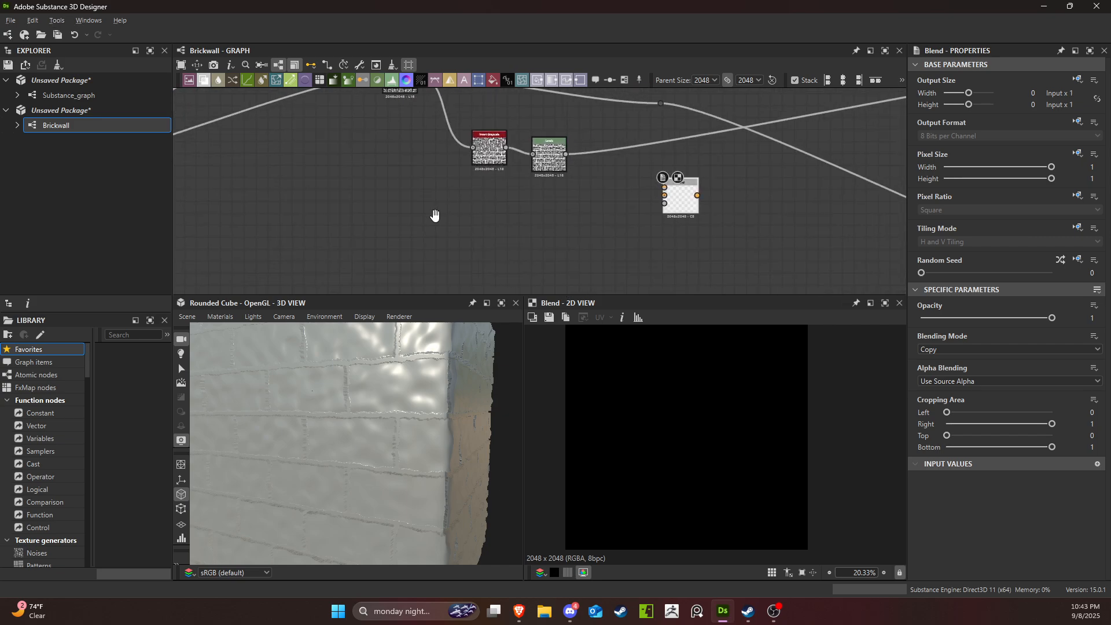
scroll(677, 210, up, 3)
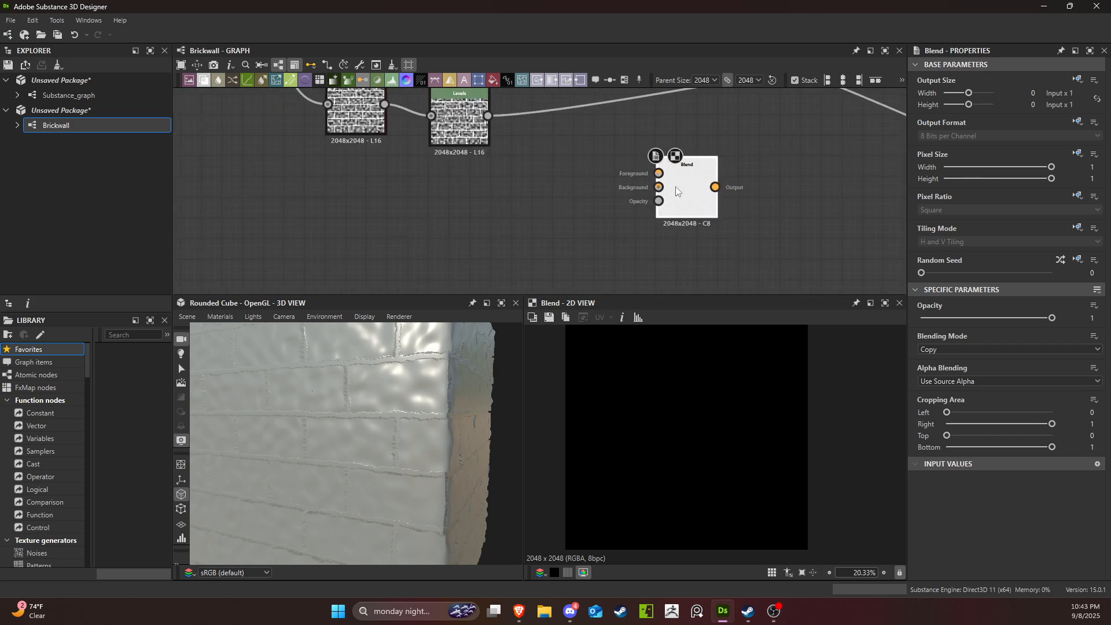
scroll(675, 190, up, 2)
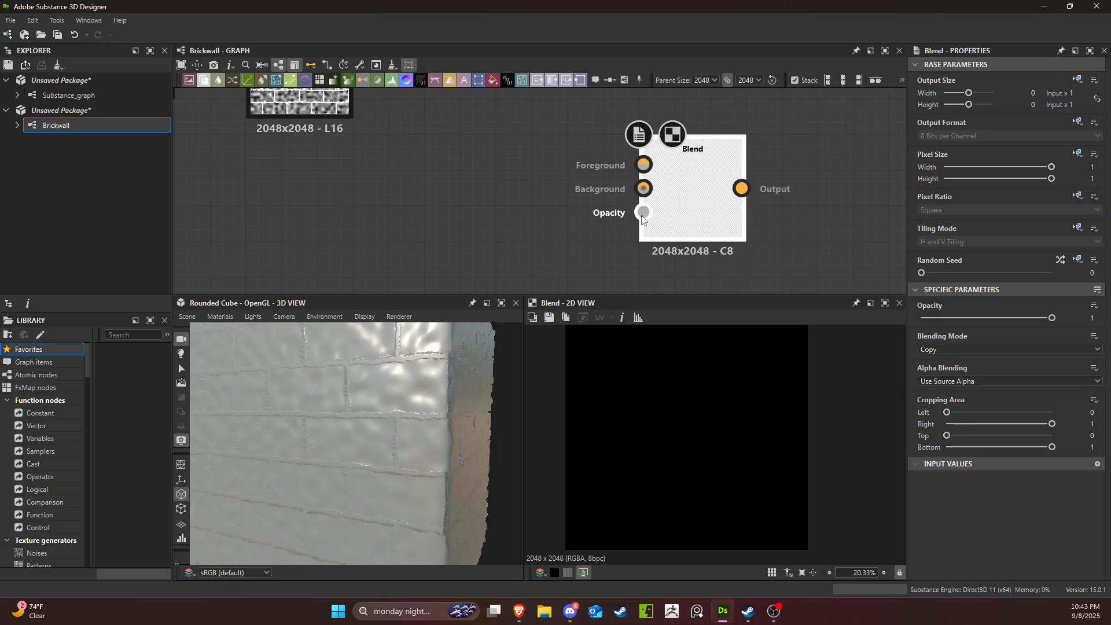
Connect the existing Multiply Blend's output to the new Blend's Foreground and the Levels output to its Background.
scroll(448, 245, down, 5)
middle_drag(448, 245, 589, 207)
scroll(723, 253, down, 4)
scroll(576, 184, up, 3)
drag(540, 120, 804, 229)
scroll(679, 262, up, 3)
middle_drag(679, 262, 515, 252)
scroll(544, 217, down, 2)
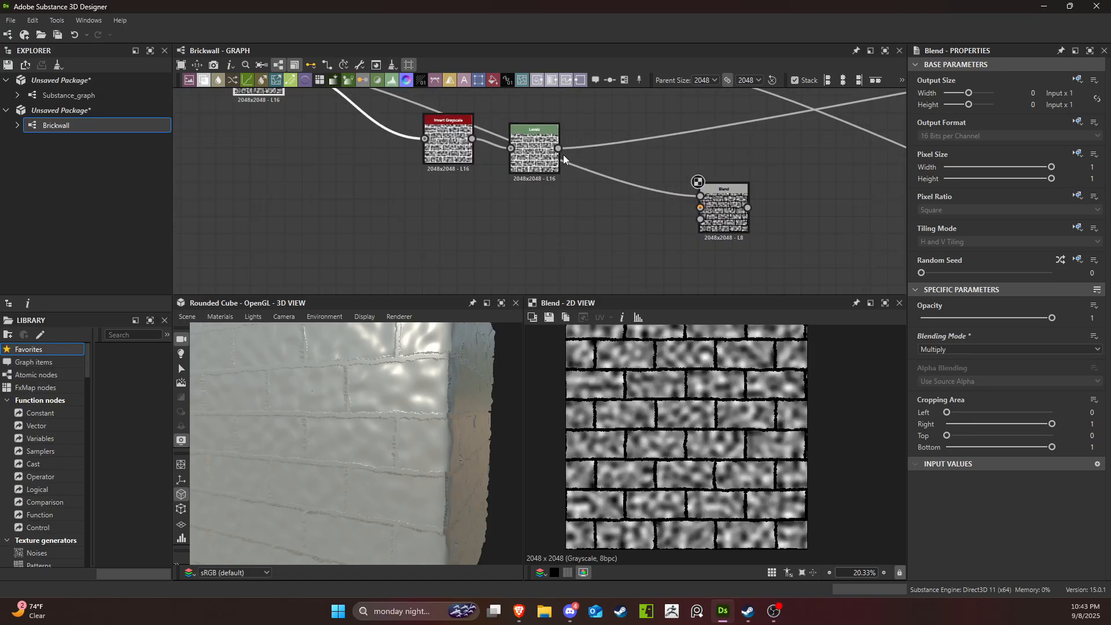
click(720, 214)
scroll(717, 220, up, 4)
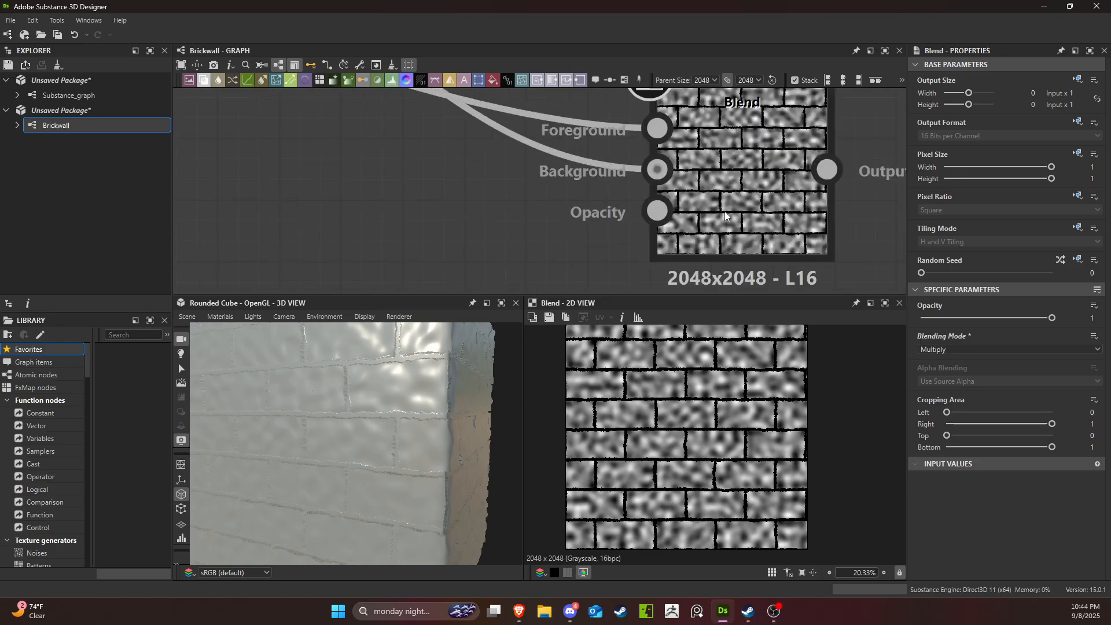
Try the Add (Linear Dodge), Max (Lighten) and Min (Darken) blending modes on the new Blend at 0.55 opacity.
click(976, 348)
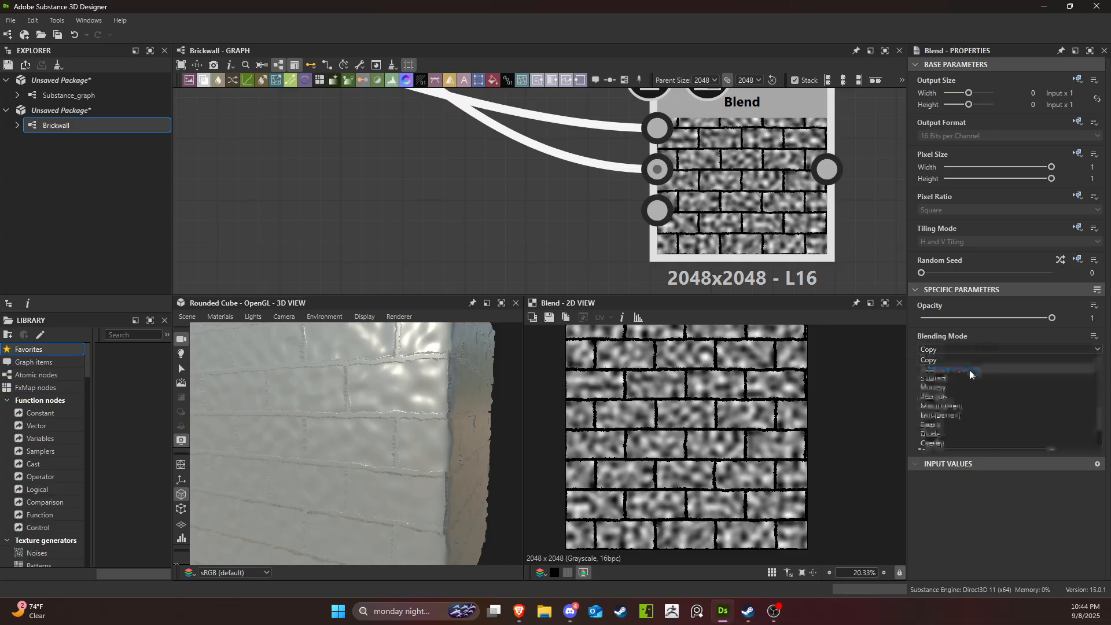
click(959, 369)
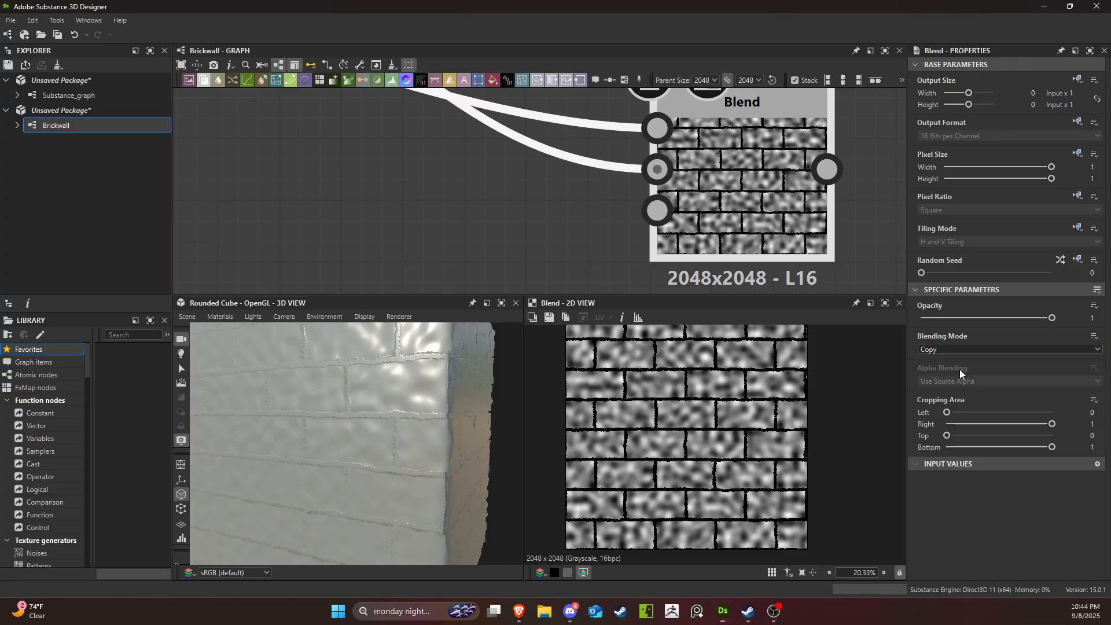
drag(1052, 317, 991, 318)
click(979, 350)
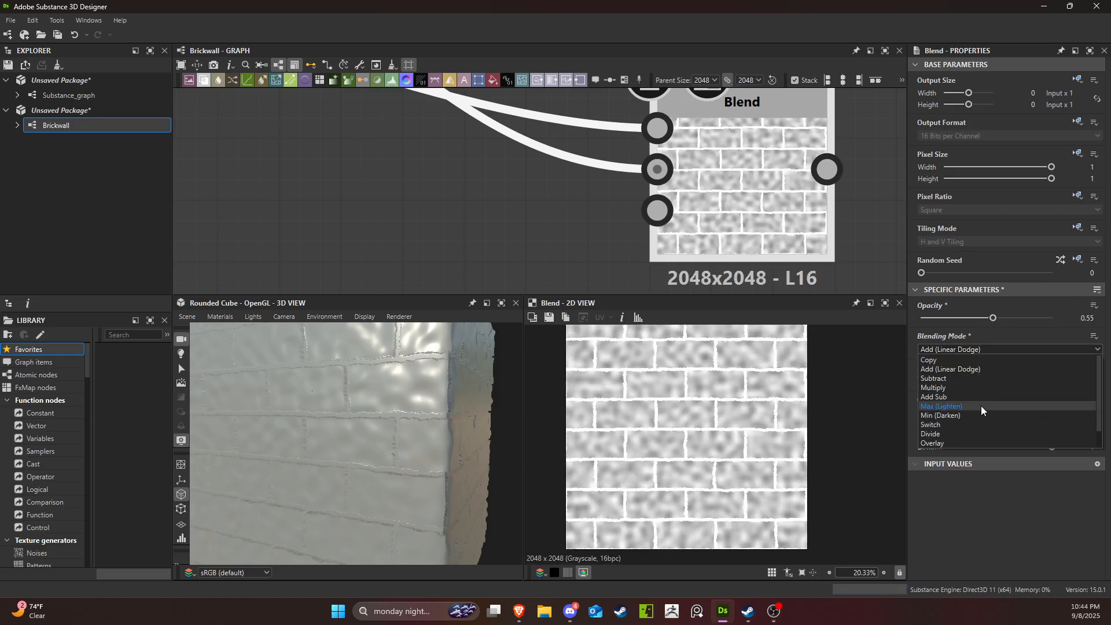
click(980, 405)
click(990, 348)
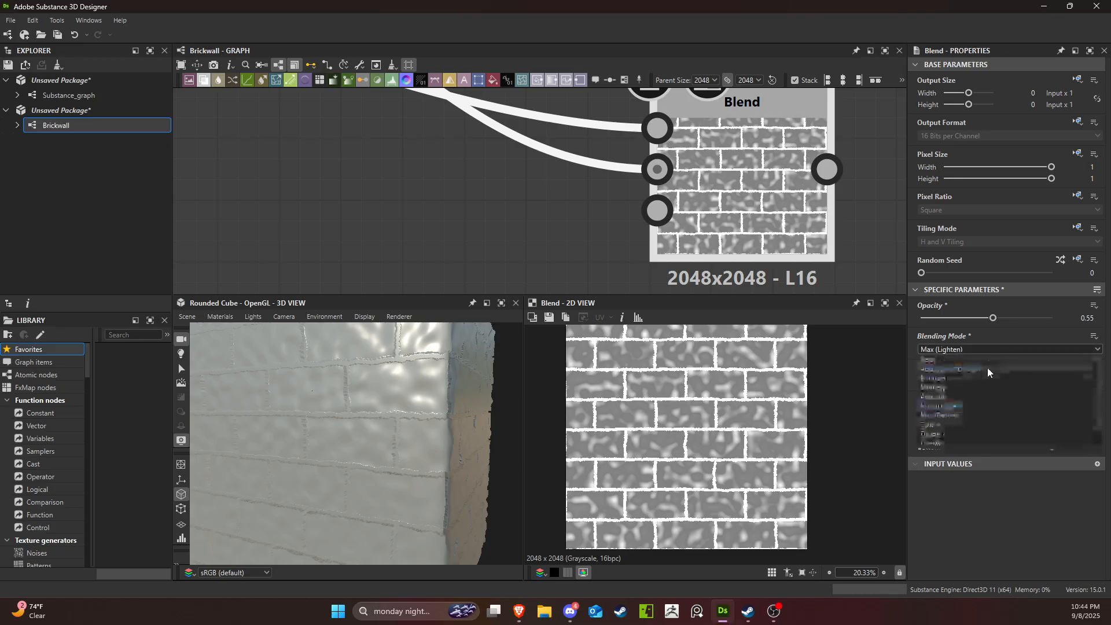
click(973, 411)
scroll(668, 373, up, 5)
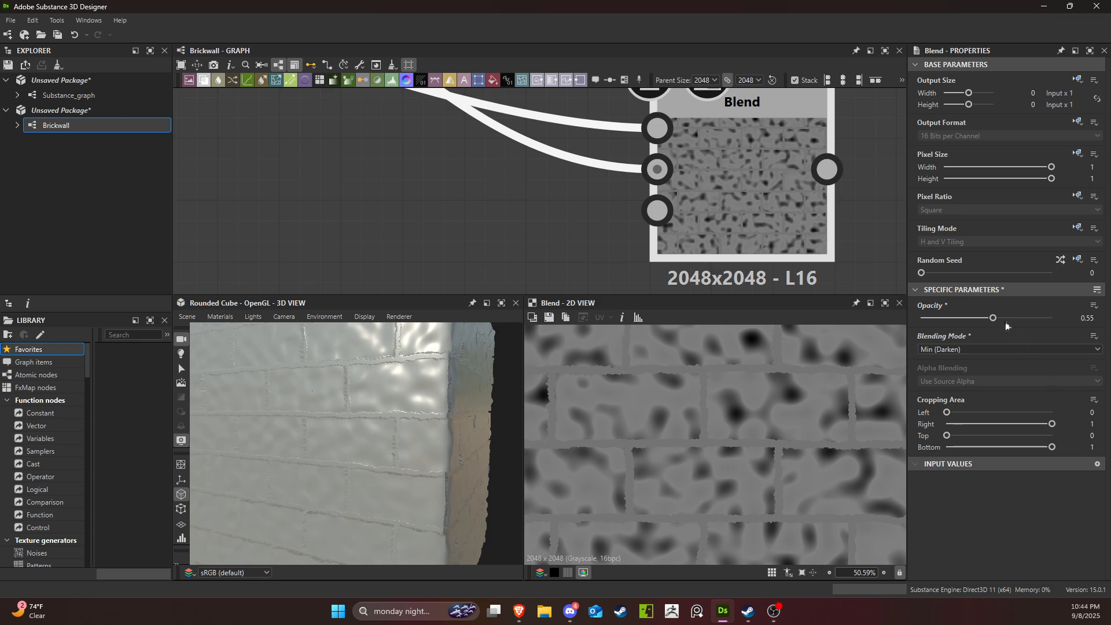
Set the new Blend's opacity to 0.36 and its blending mode to Multiply.
drag(993, 317, 972, 354)
click(970, 349)
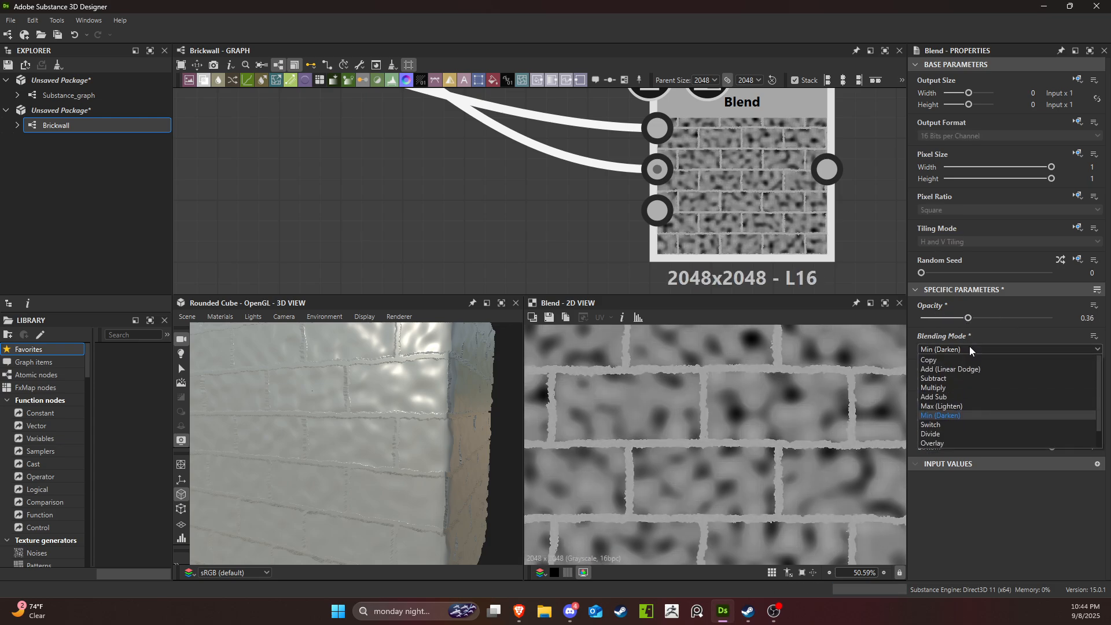
click(958, 387)
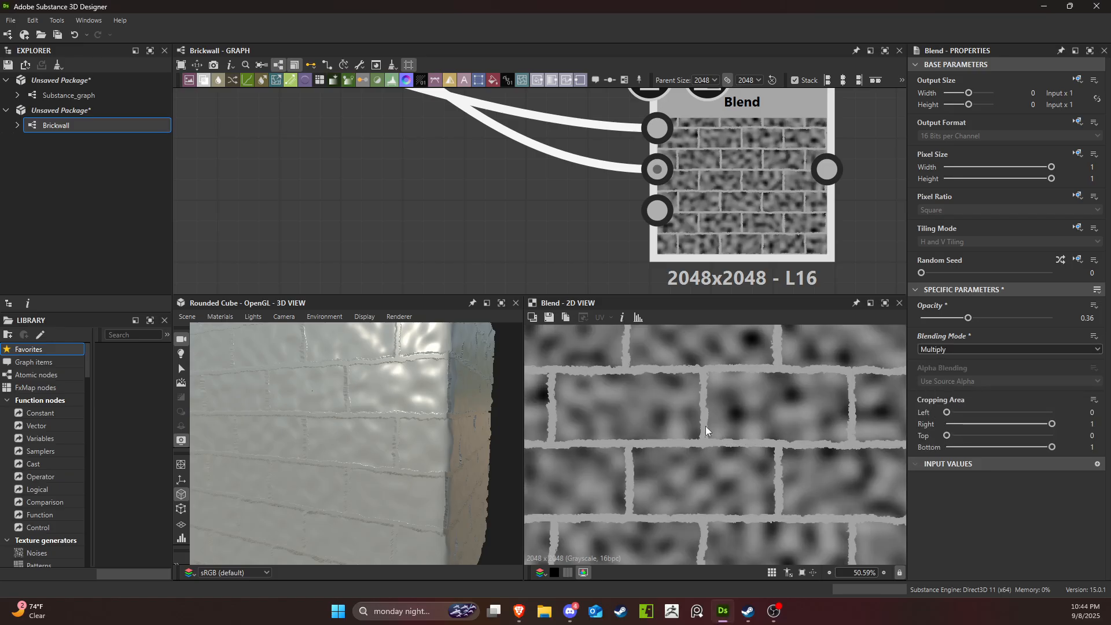
Move the new Blend node up so that it sits nearly level with the Levels node.
scroll(595, 265, down, 3)
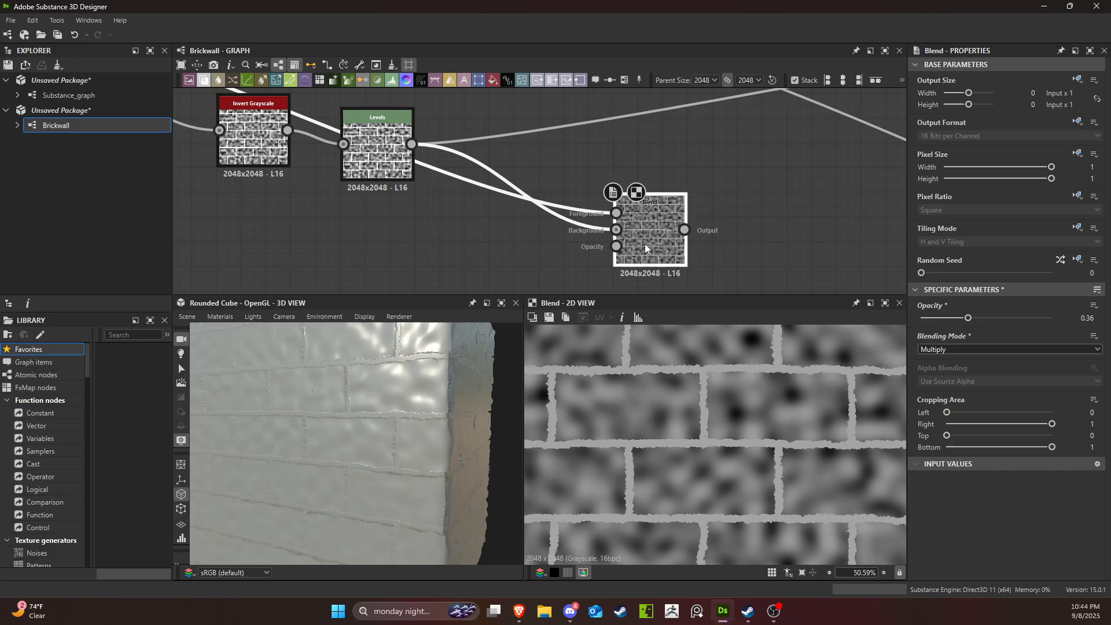
middle_drag(646, 249, 674, 235)
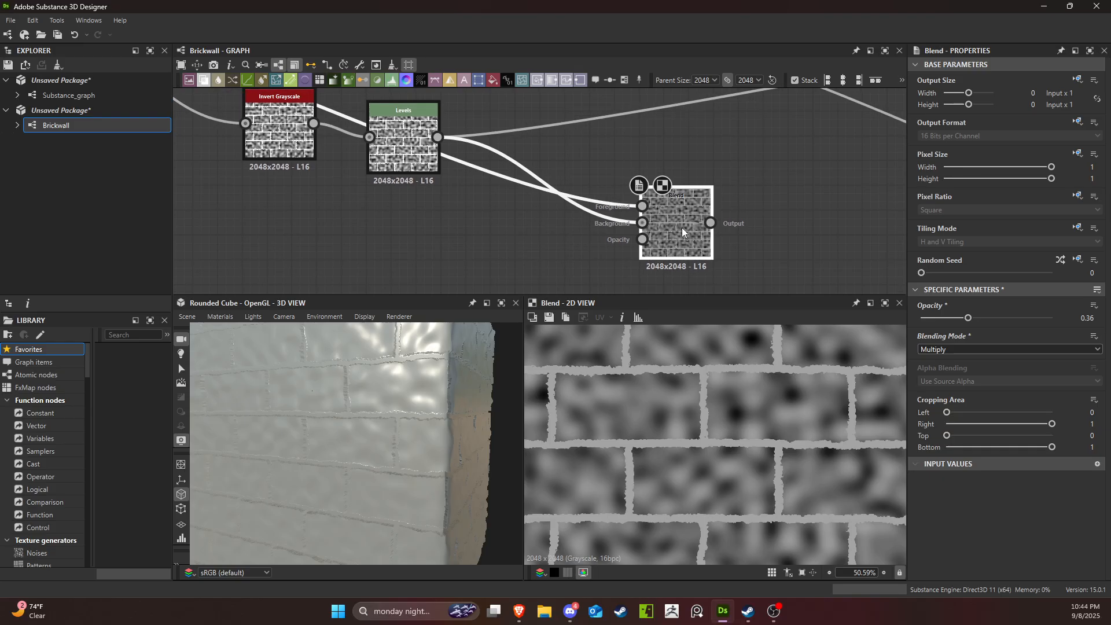
drag(681, 227, 688, 178)
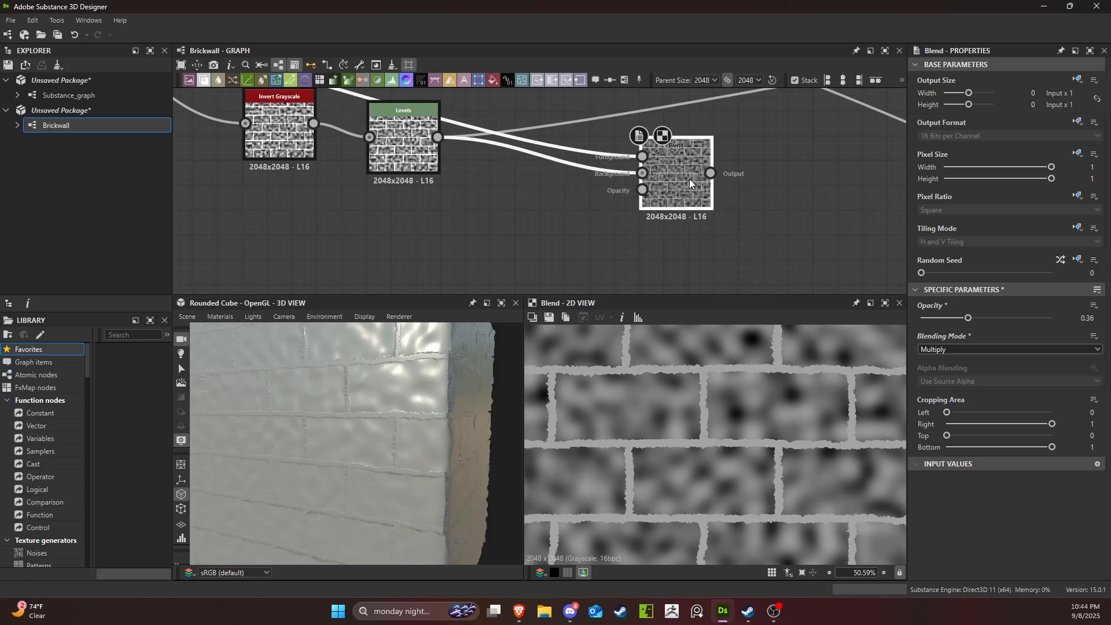
Add a Grunge Concrete node to the graph below the Invert Grayscale node.
scroll(575, 227, down, 4)
middle_drag(575, 228, 771, 206)
drag(253, 157, 294, 204)
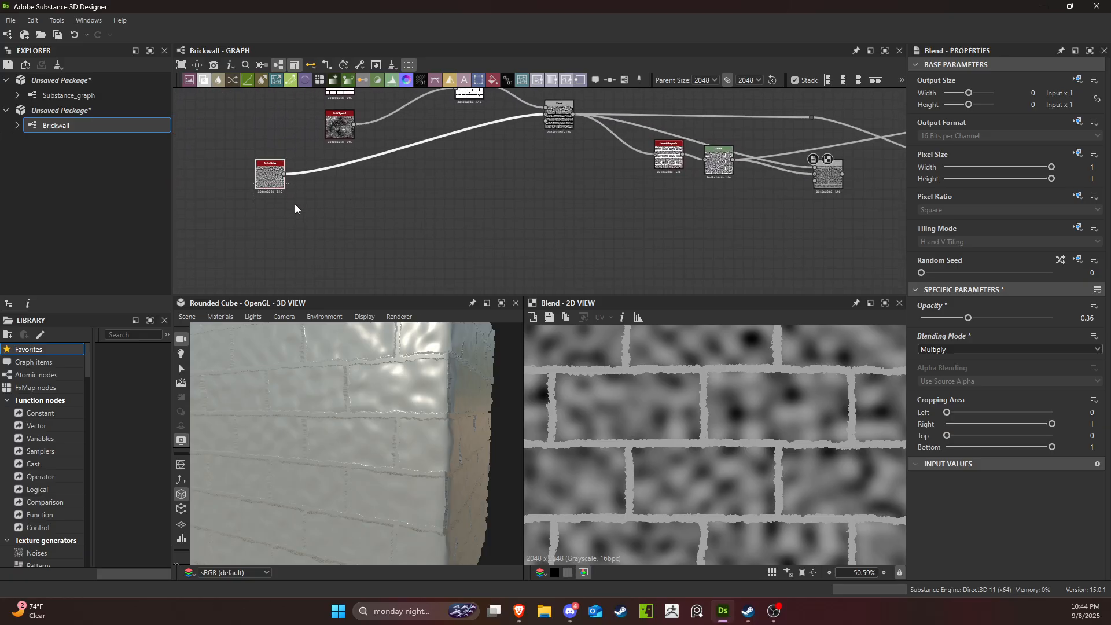
click(340, 126)
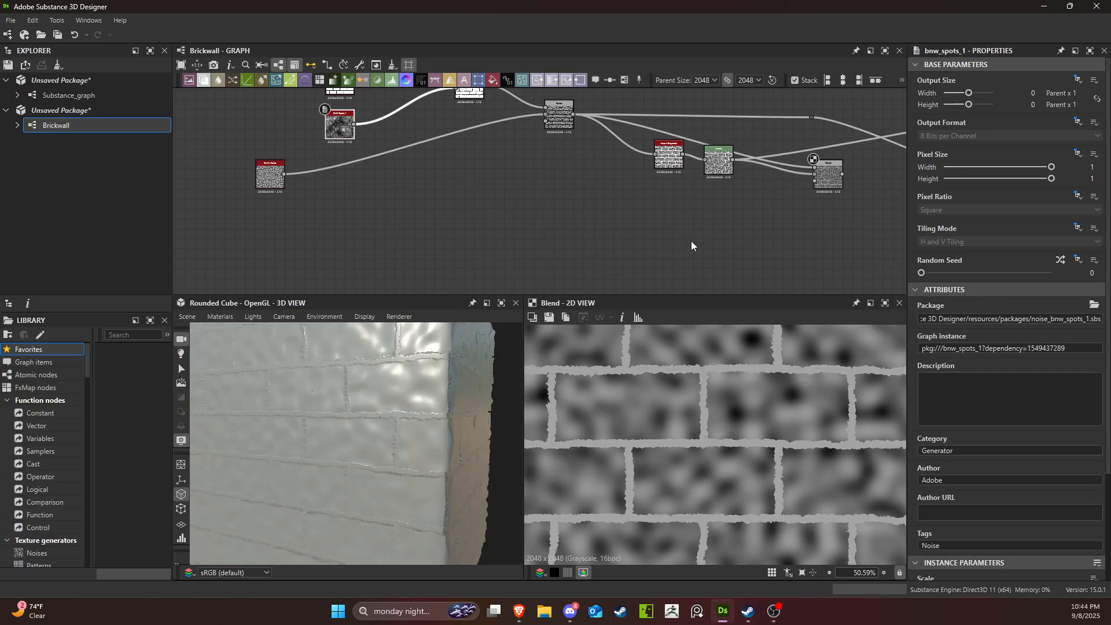
key(space)
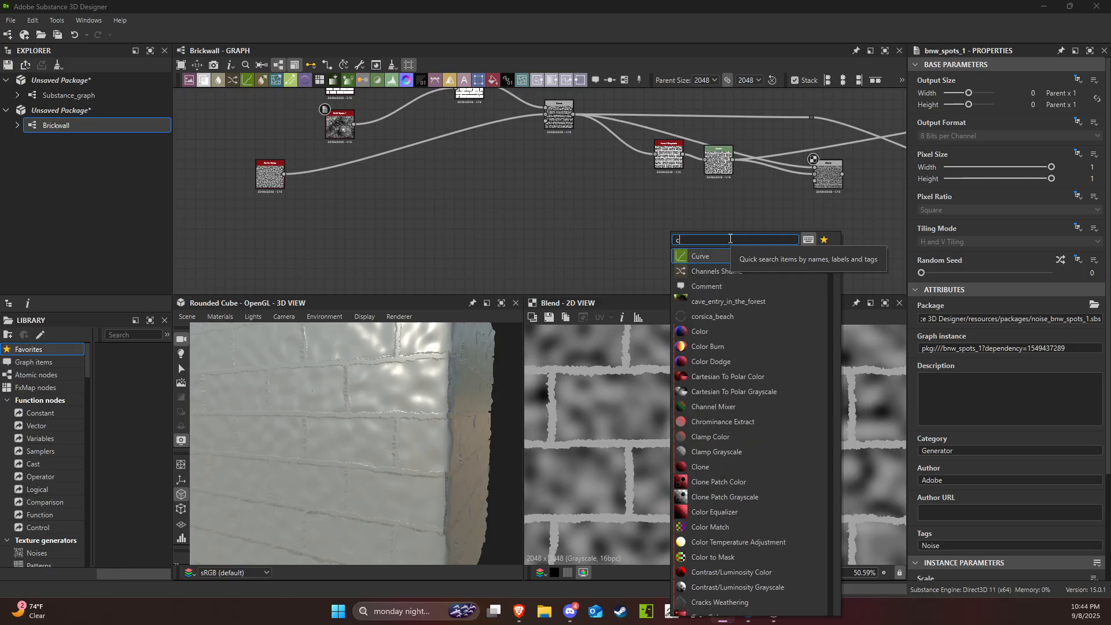
text(com)
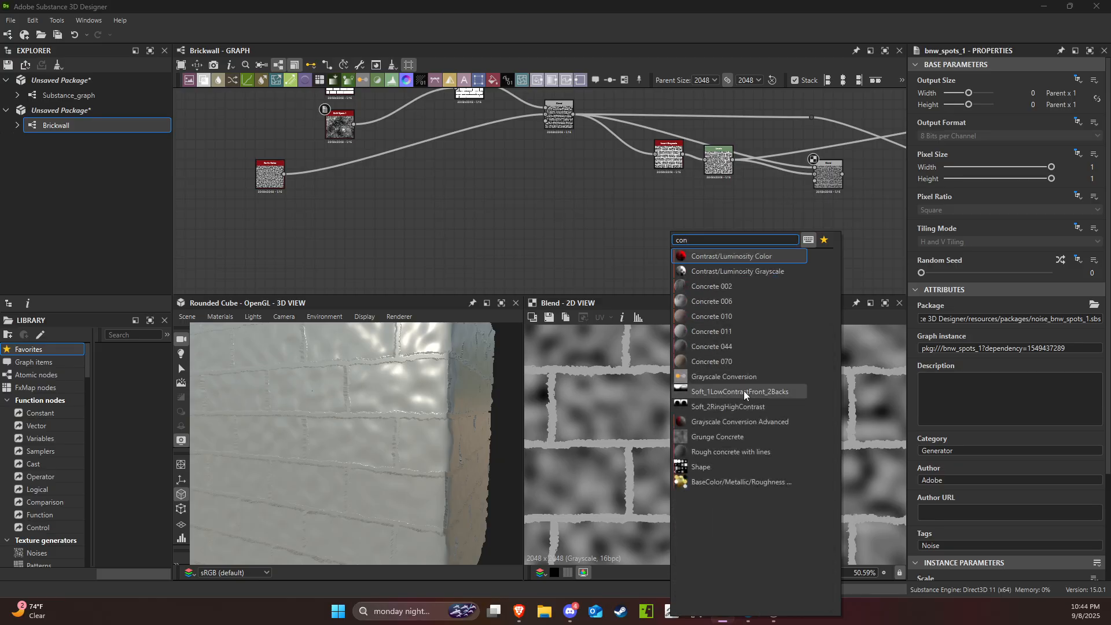
click(721, 436)
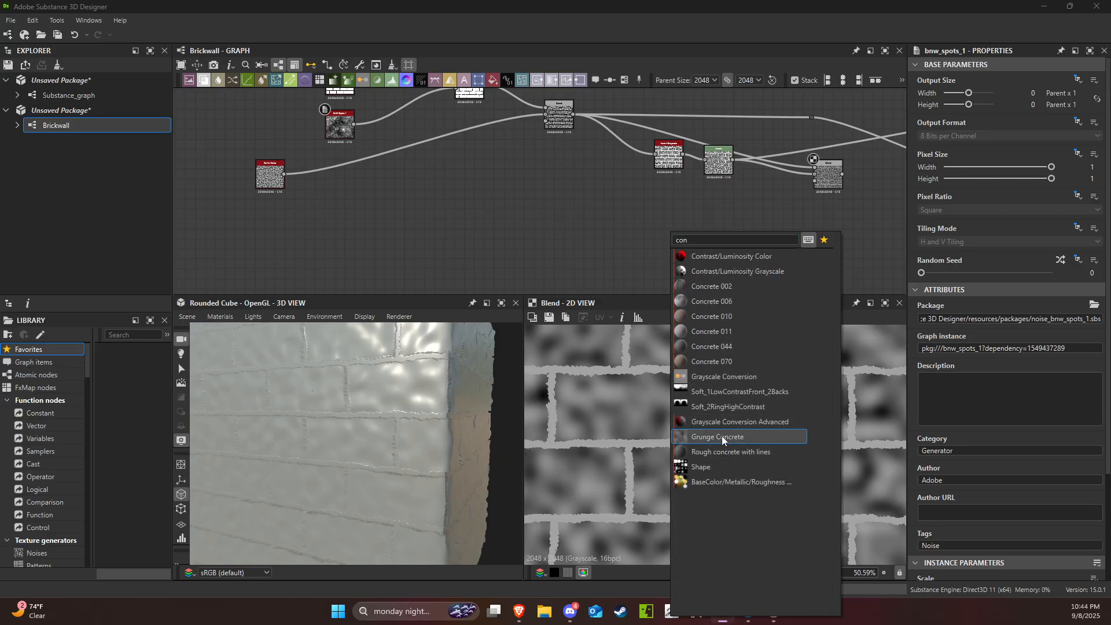
scroll(665, 243, up, 4)
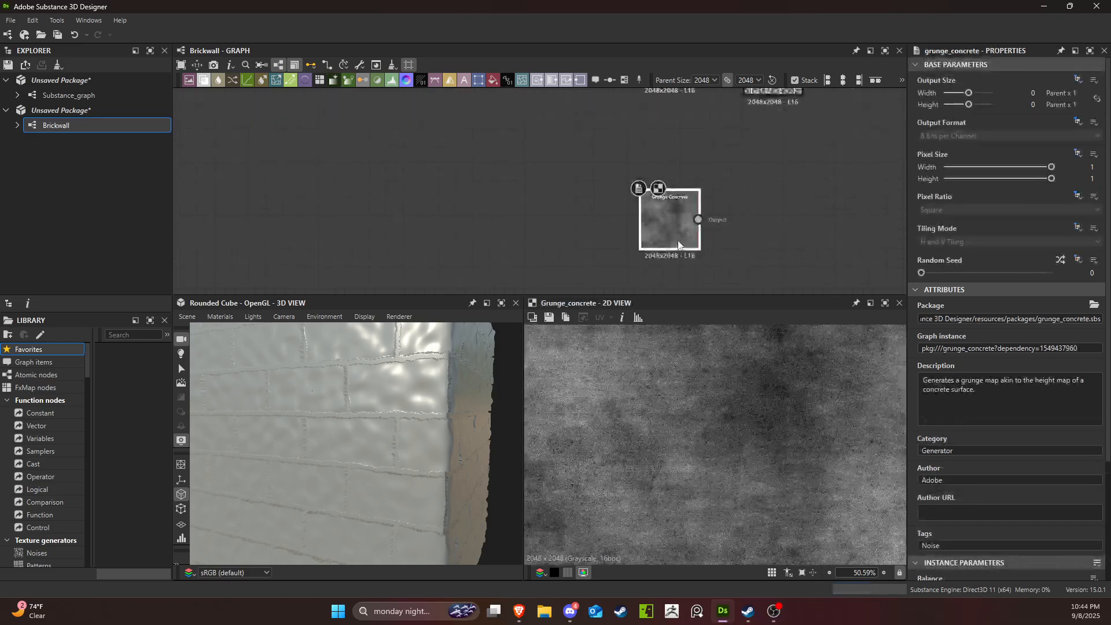
scroll(673, 240, down, 5)
middle_drag(710, 219, 493, 218)
scroll(503, 196, up, 4)
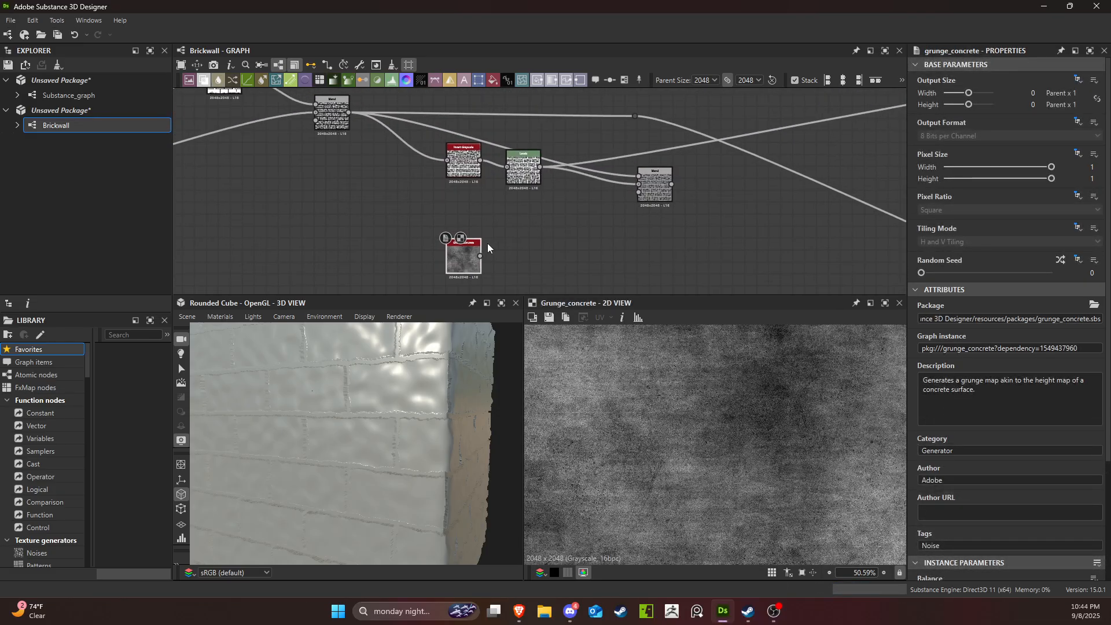
Connect the Grunge Concrete output to the Multiply Blend's background input and show that Blend in the 2D view.
drag(507, 245, 593, 228)
scroll(719, 144, up, 3)
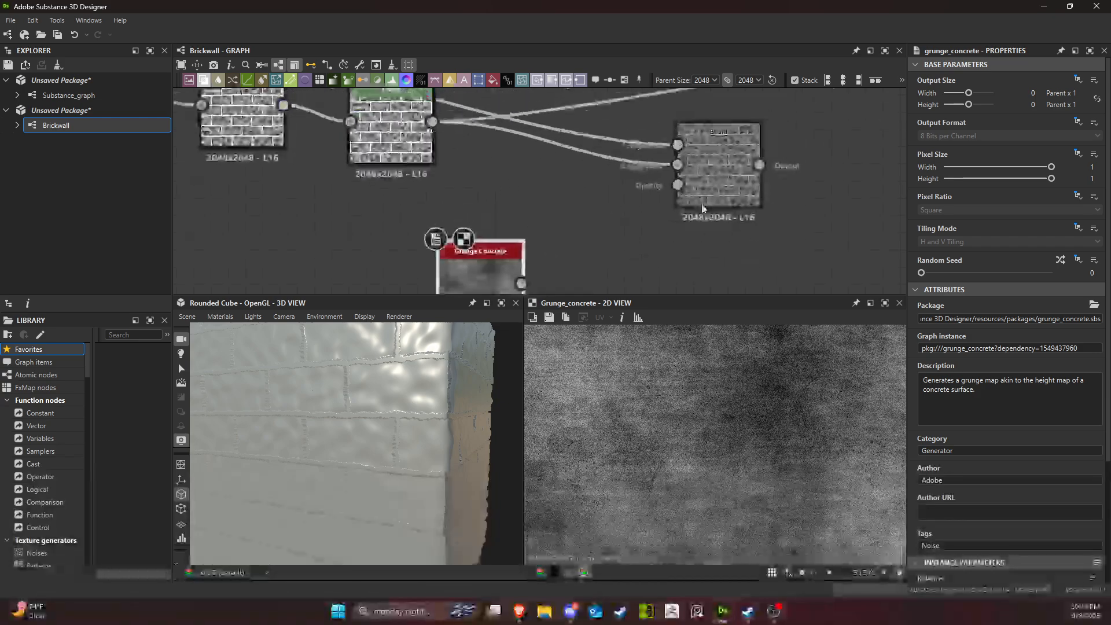
click(719, 147)
drag(521, 283, 695, 163)
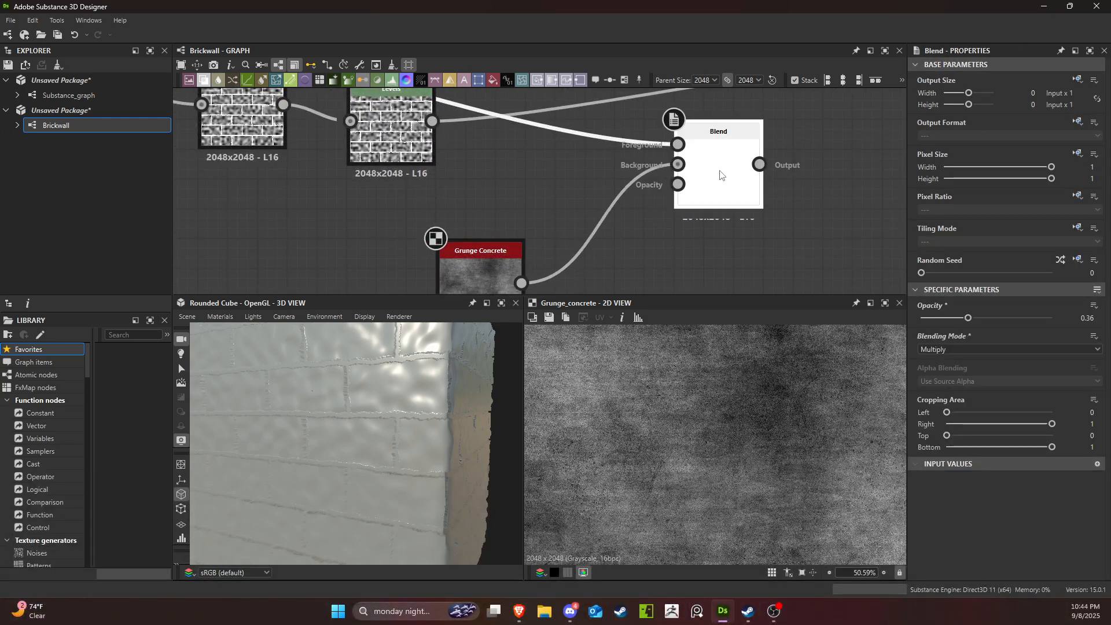
double_click(689, 198)
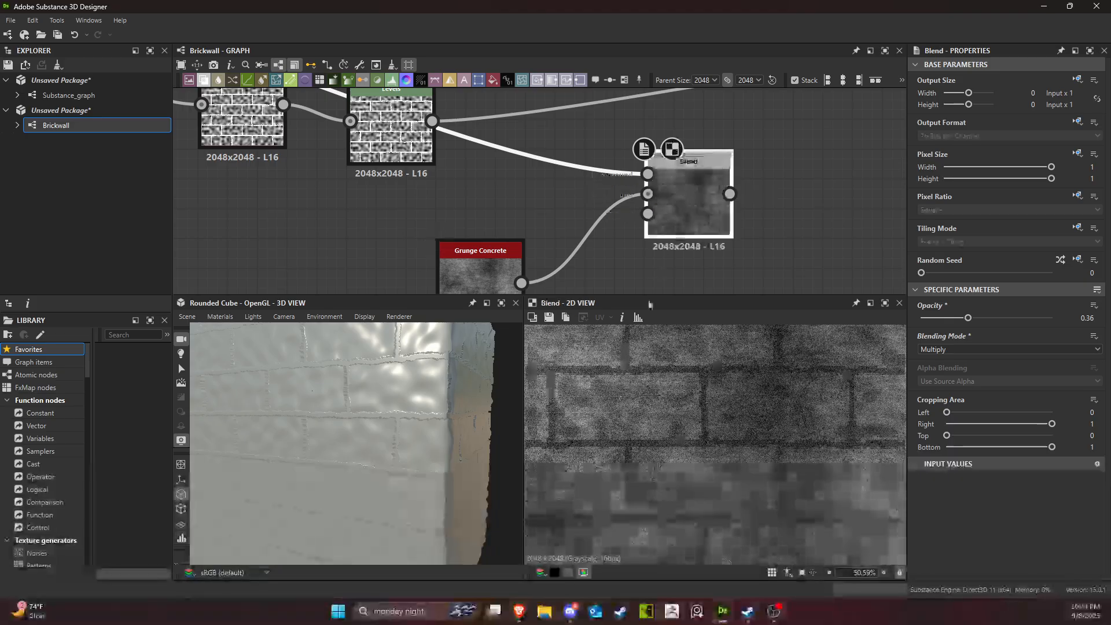
Inspect the grunge detail on the brick edges and set the Blend's opacity to 0.53.
scroll(664, 257, up, 5)
scroll(598, 383, up, 3)
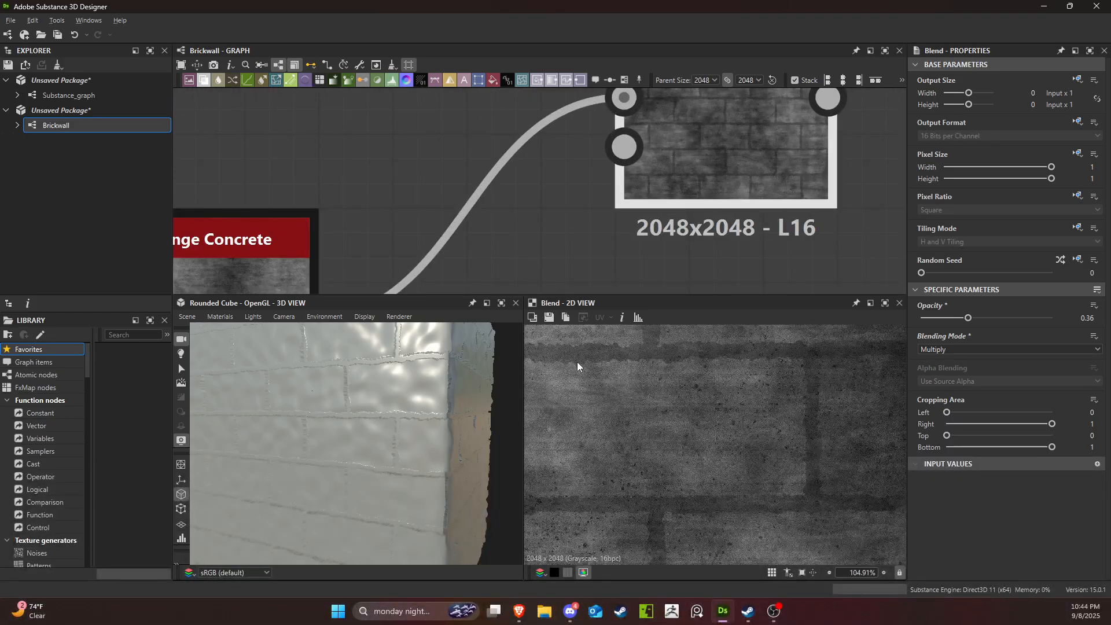
scroll(615, 380, up, 3)
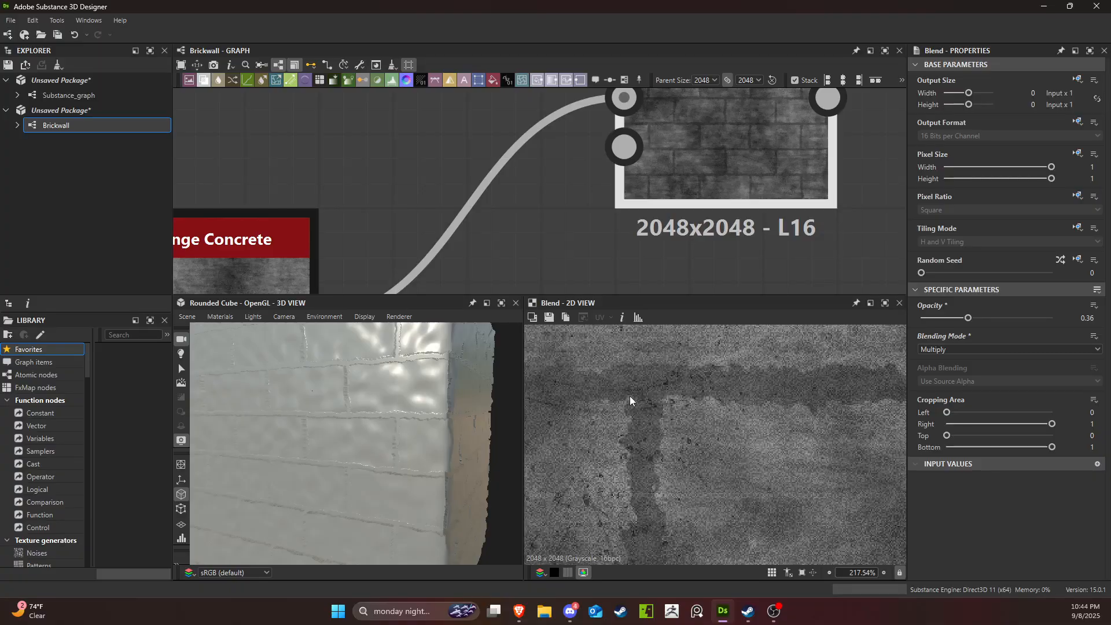
scroll(709, 173, down, 5)
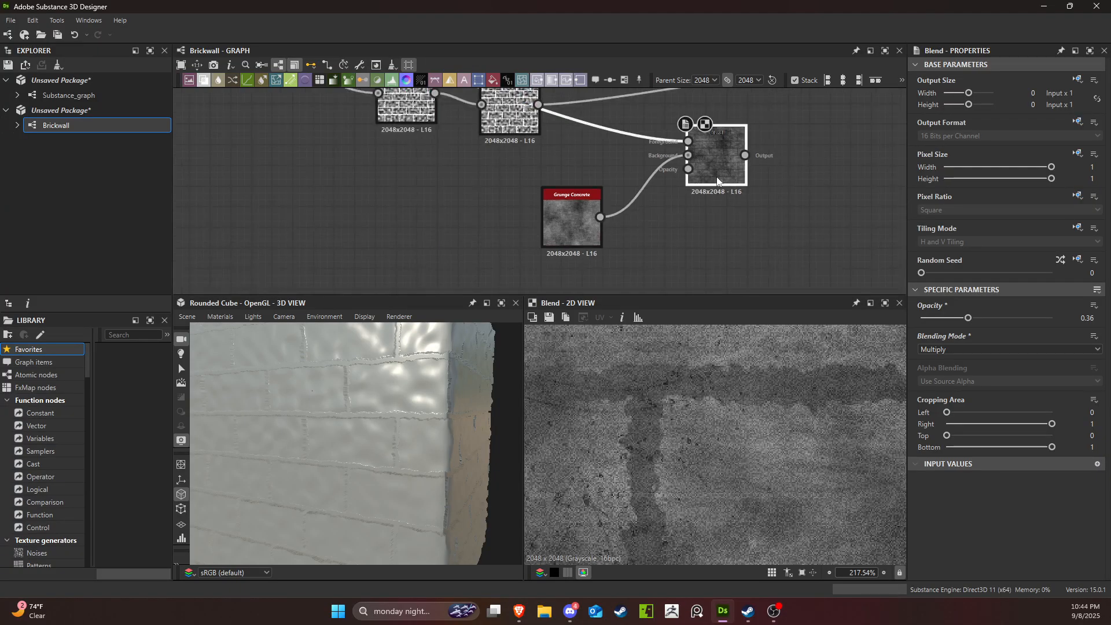
drag(967, 318, 991, 336)
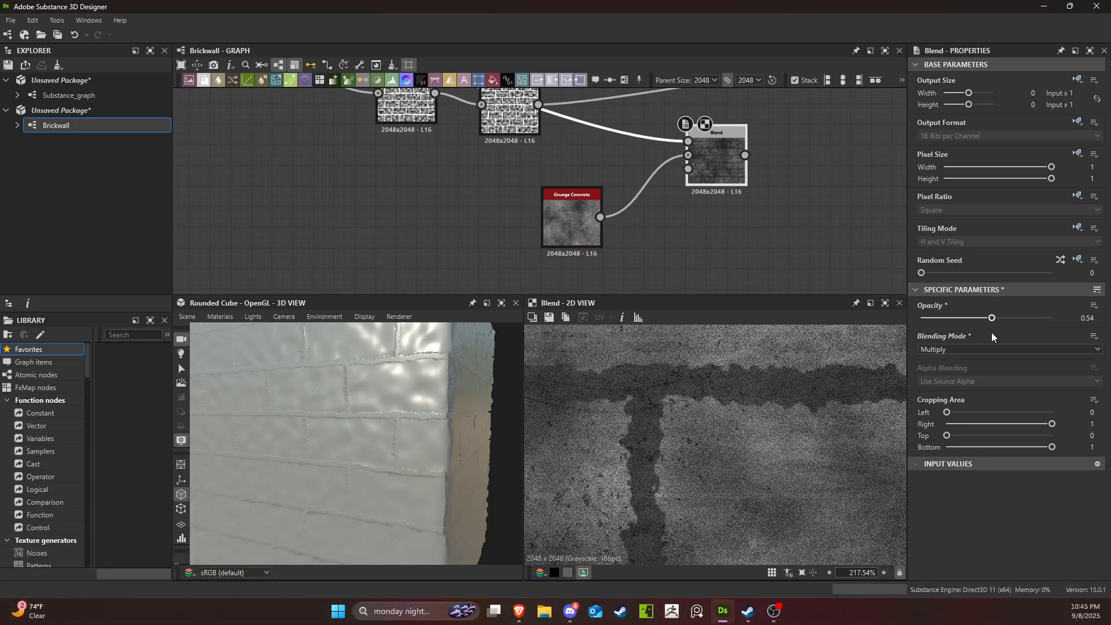
Move the Grunge Concrete node nearer the Levels node and shift its Blend up level with the first Blend's outgoing connection.
drag(570, 220, 549, 199)
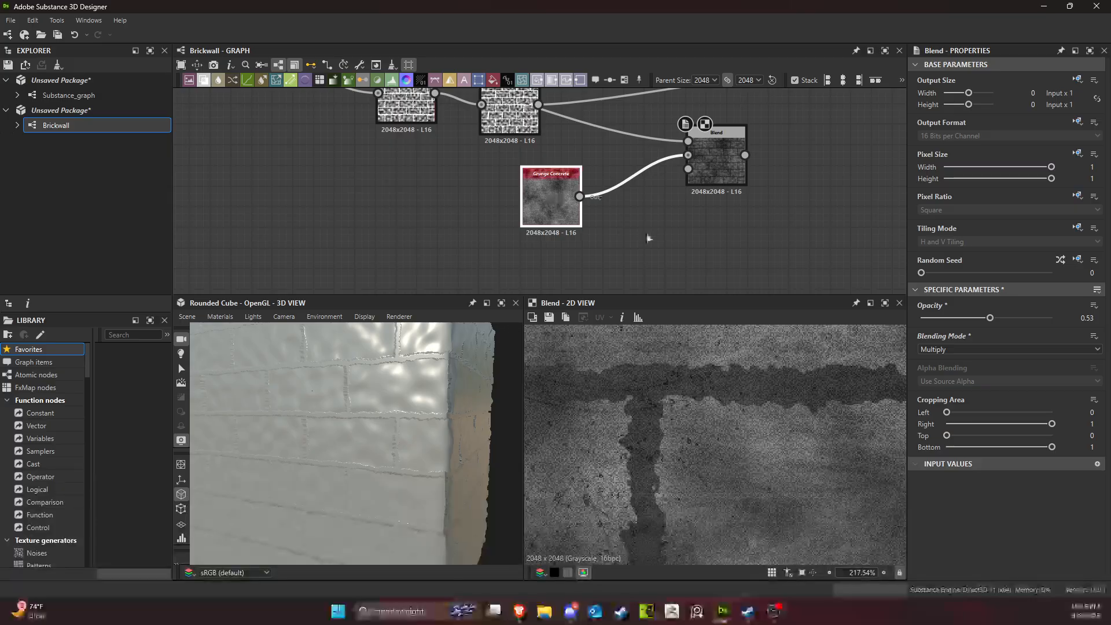
middle_drag(811, 207, 685, 219)
scroll(674, 217, down, 3)
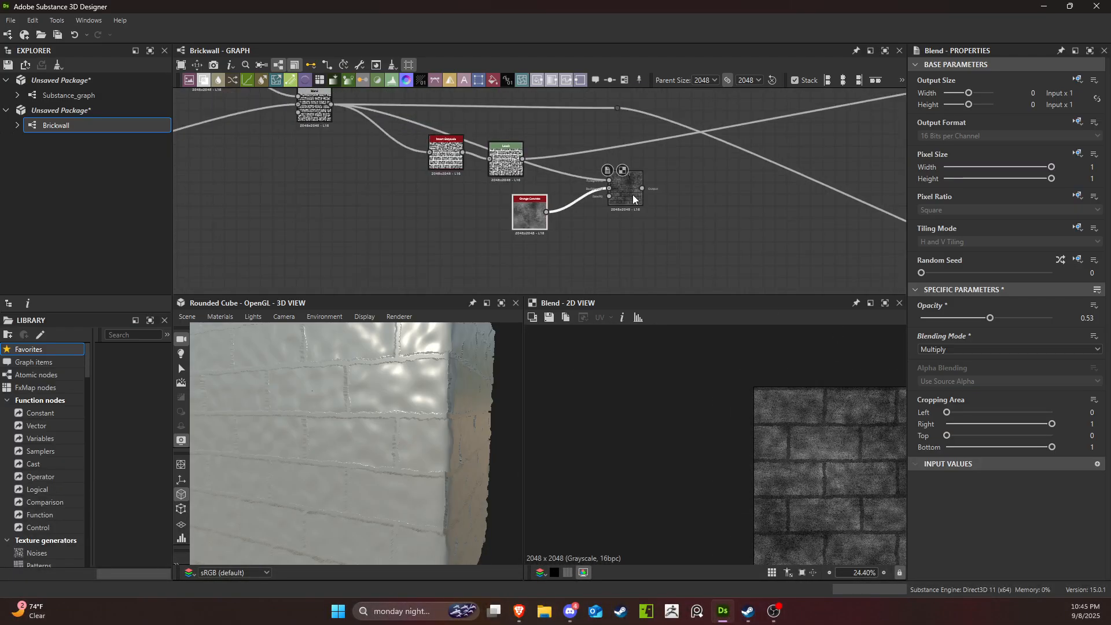
drag(633, 194, 667, 145)
Connect the grunge Blend's output to the Normal node and check the surface on the 3D cube.
middle_drag(698, 167, 606, 198)
scroll(602, 199, down, 3)
drag(592, 179, 835, 138)
middle_drag(669, 215, 700, 166)
drag(357, 373, 318, 394)
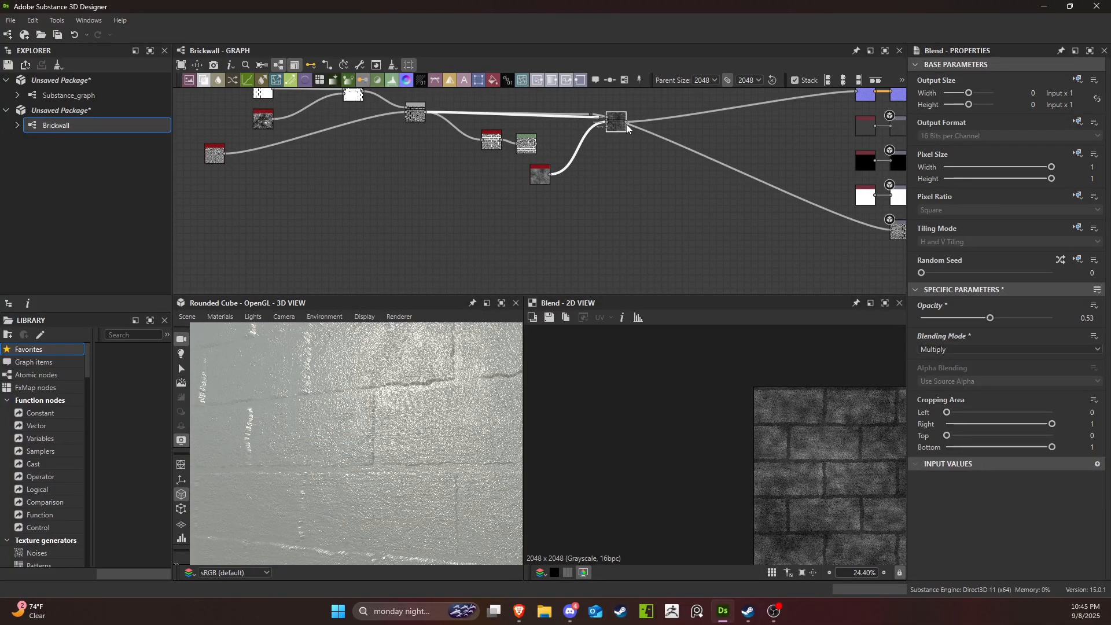
Connect the grunge Blend's output to the Height output and place the Blend lower, beside the Grunge Concrete node.
drag(628, 123, 661, 214)
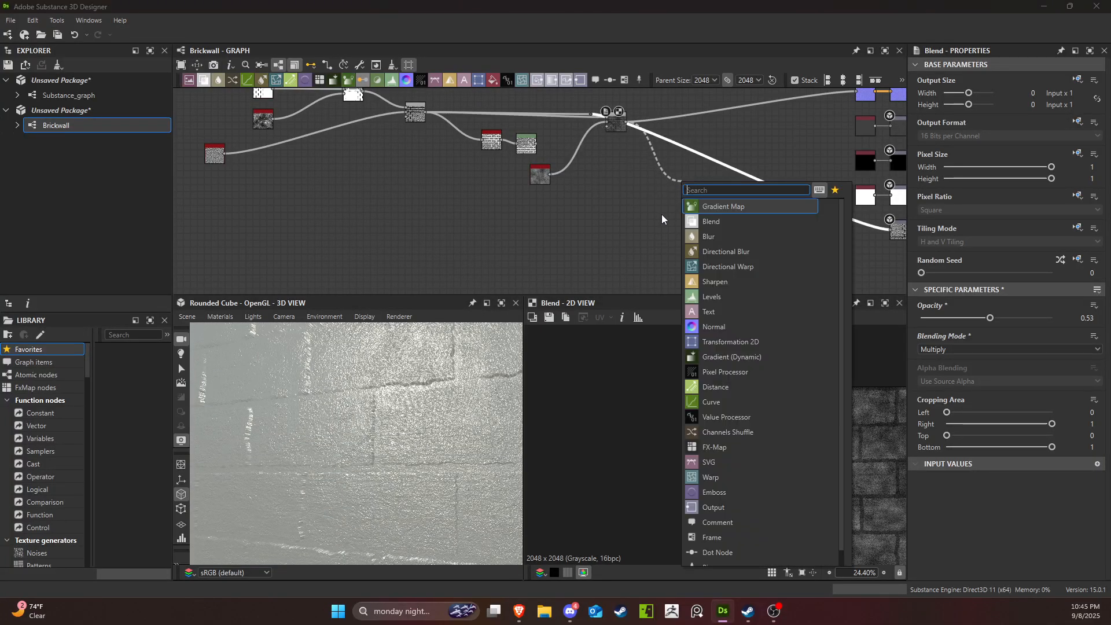
click(661, 214)
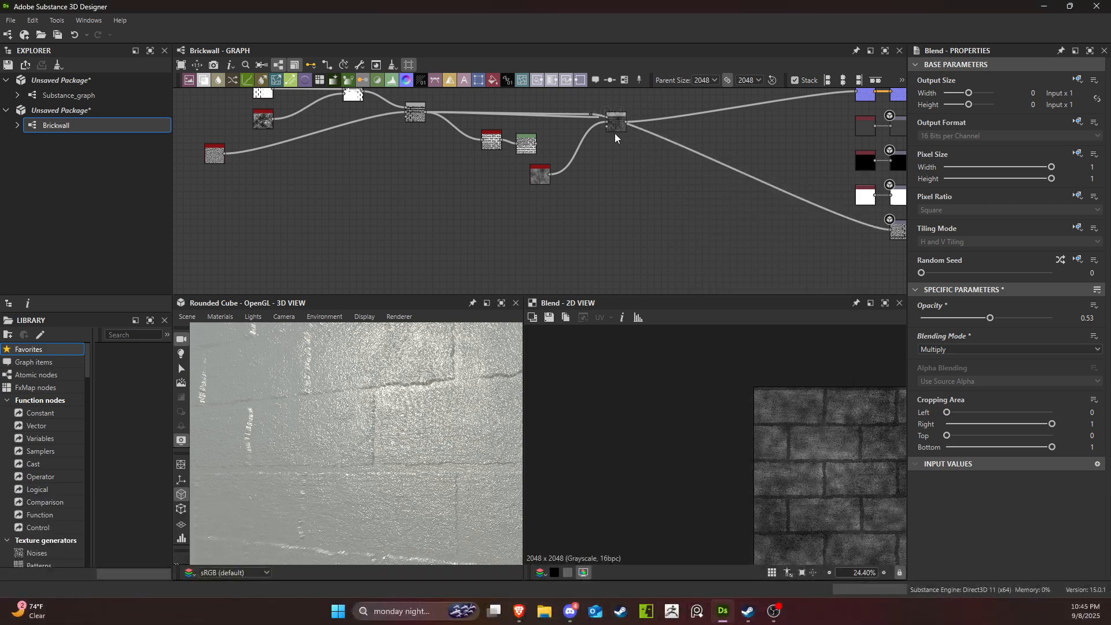
drag(615, 134, 890, 229)
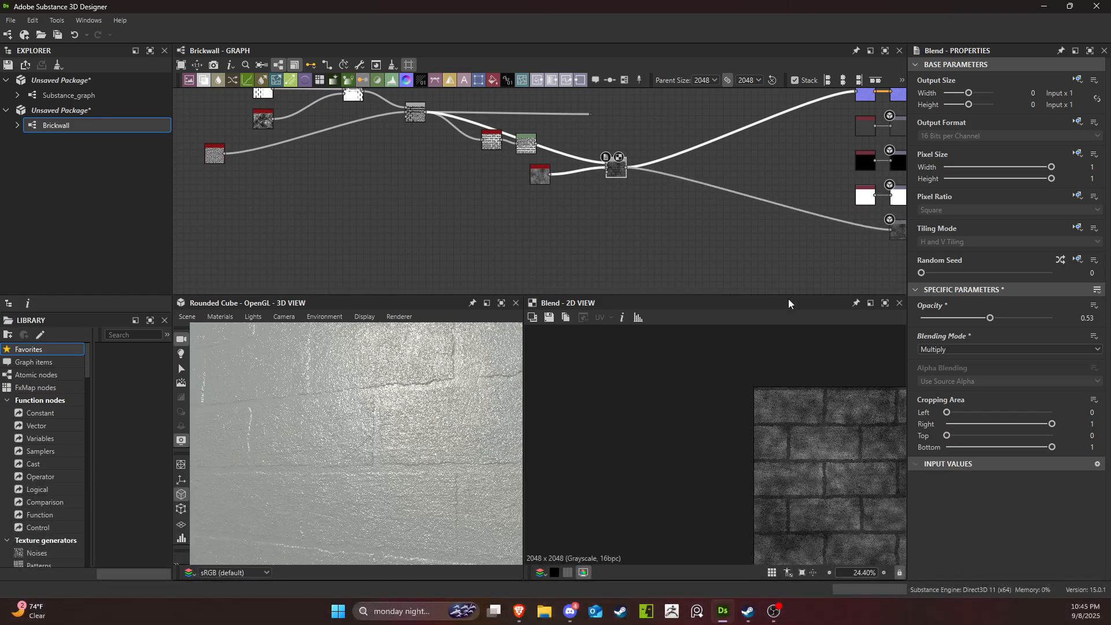
Add a Levels node between the grunge Blend and the Height output, and place it directly beside that output.
scroll(339, 454, down, 4)
middle_drag(838, 231, 734, 223)
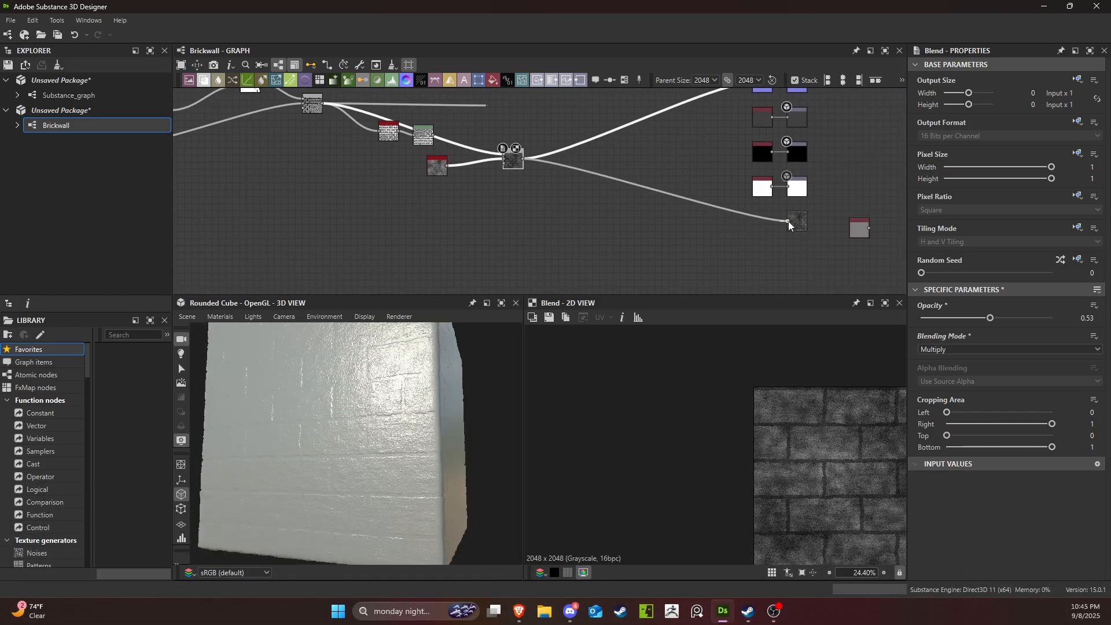
scroll(752, 222, up, 3)
middle_drag(584, 215, 799, 260)
middle_drag(645, 216, 499, 216)
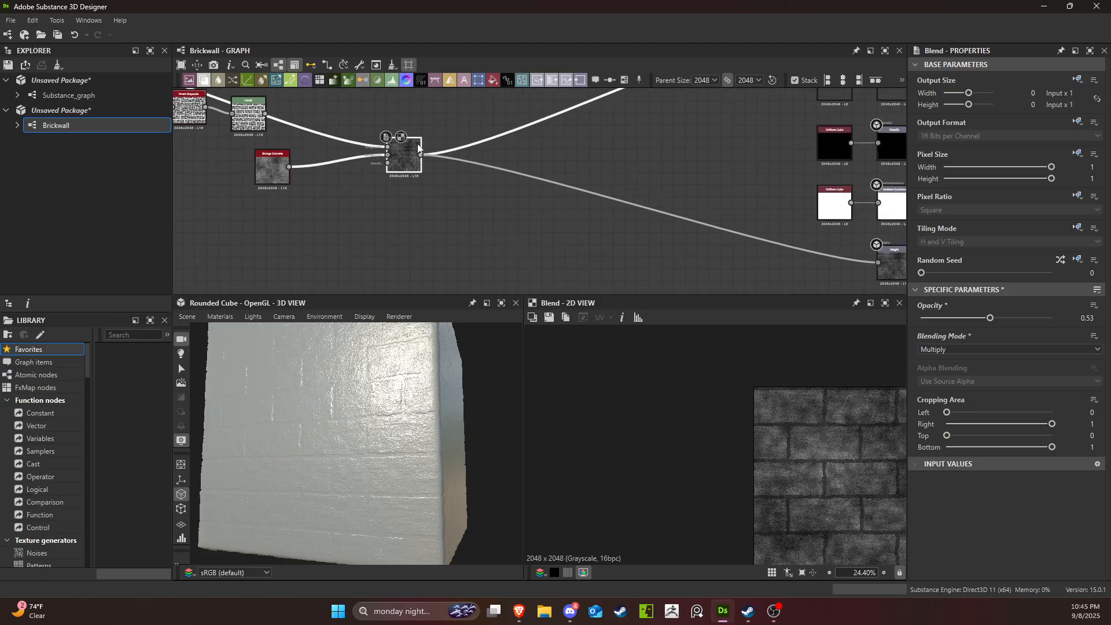
drag(422, 155, 629, 241)
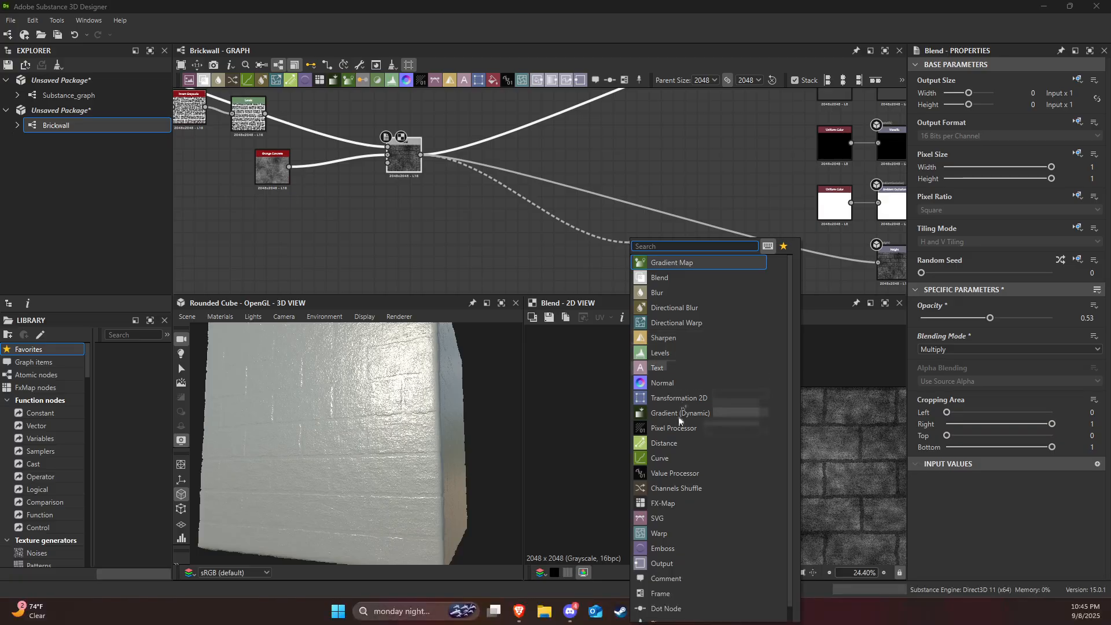
click(692, 352)
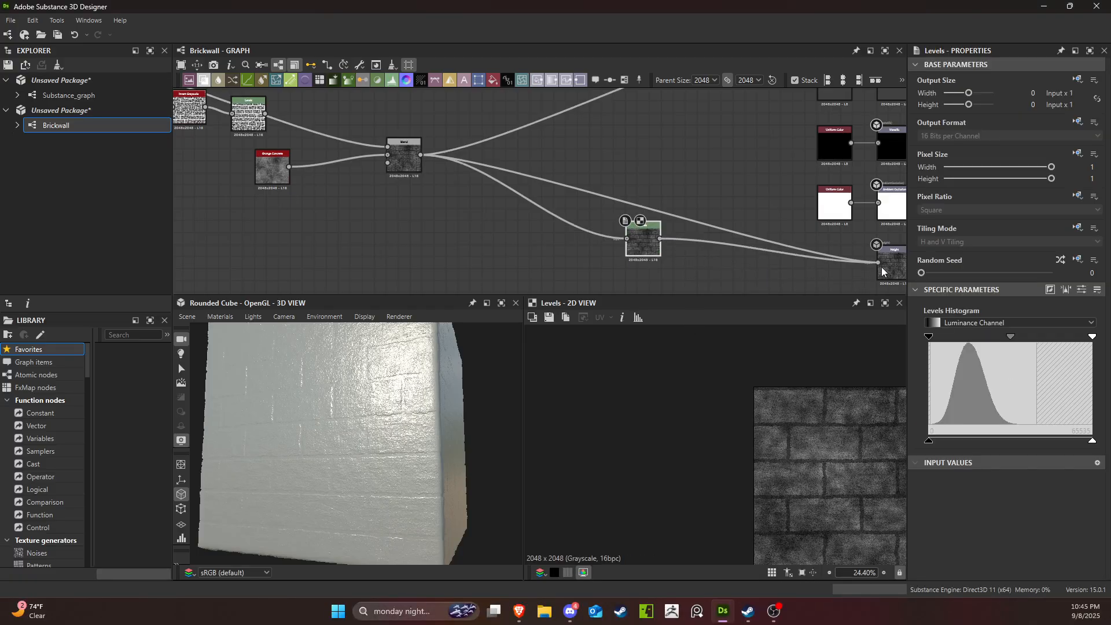
drag(635, 255, 776, 275)
drag(775, 275, 825, 276)
middle_drag(877, 289, 731, 271)
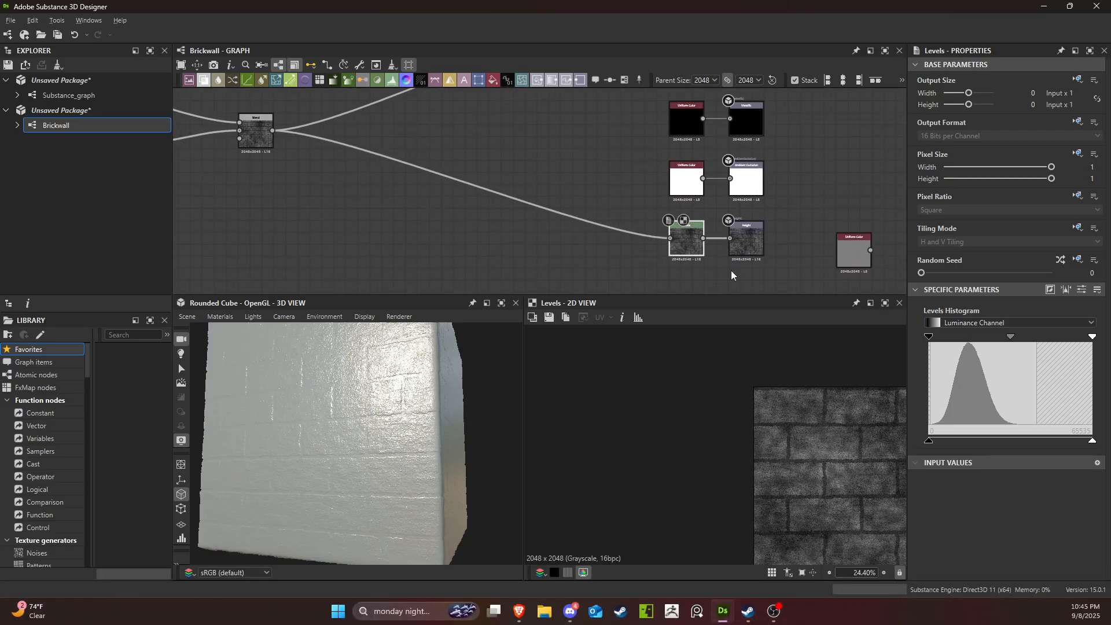
Adjust the height Levels histogram by lowering the input white point and raising the output black point.
drag(1007, 340, 1012, 349)
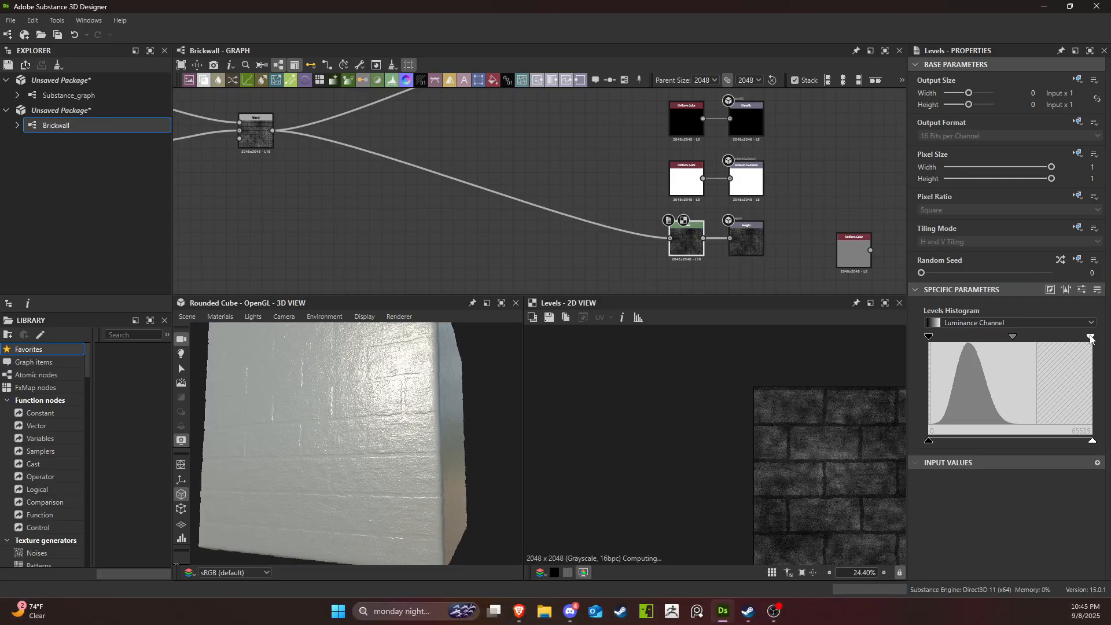
drag(1090, 337, 1046, 345)
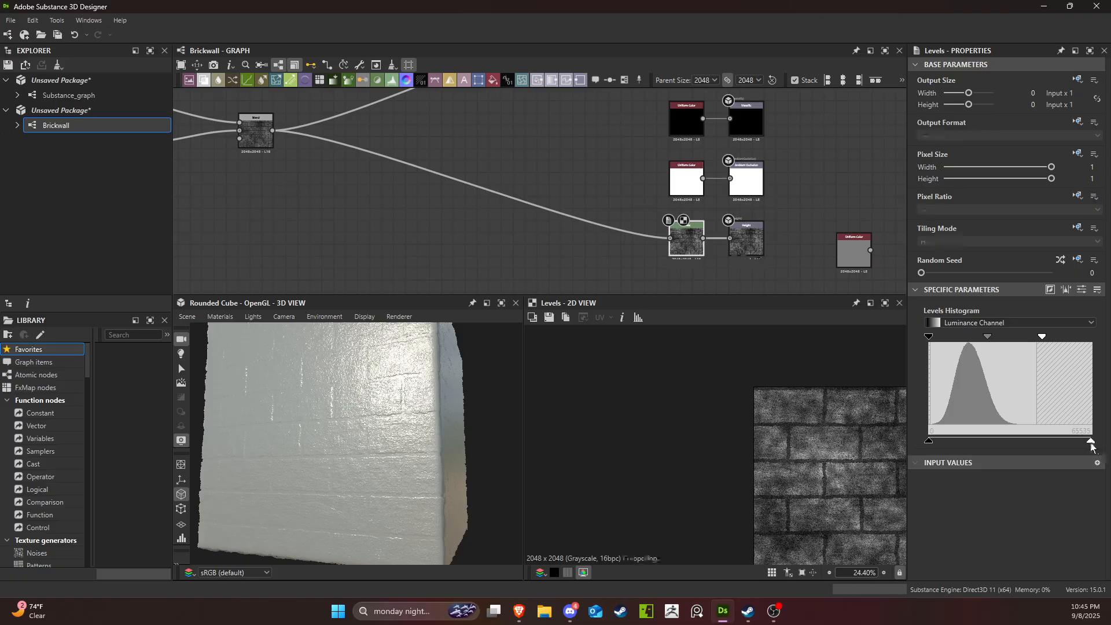
mouse_move(929, 442)
mouse_down()
mouse_move(980, 443)
mouse_move(942, 442)
mouse_up()
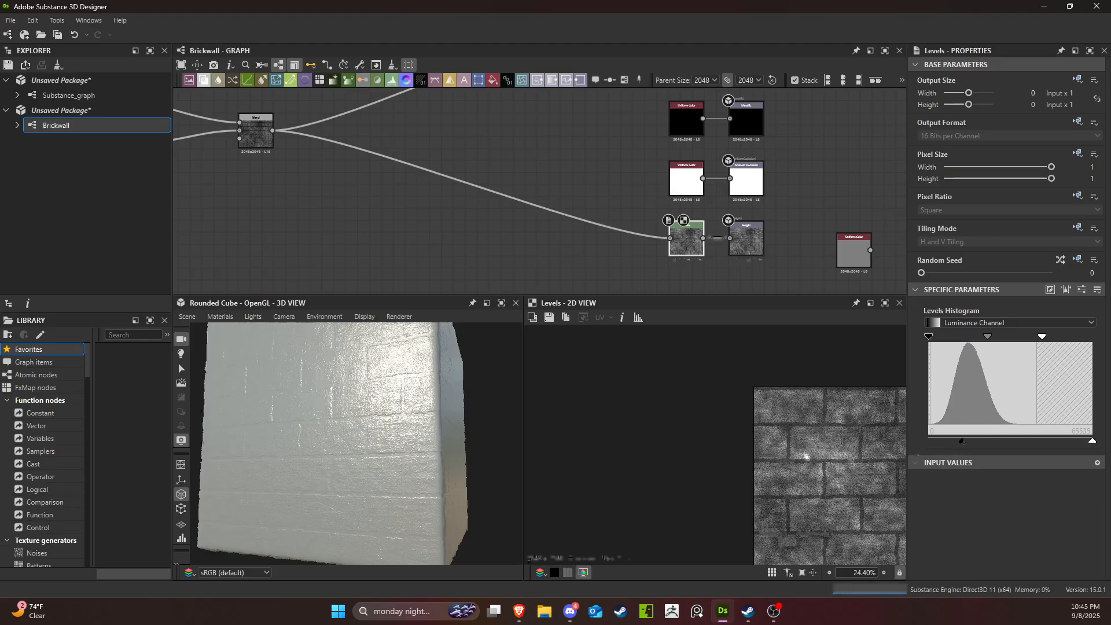
middle_drag(807, 456, 600, 348)
Delete the unused dot node at the end of the first Blend's outgoing connection.
scroll(547, 215, down, 3)
middle_drag(462, 200, 700, 233)
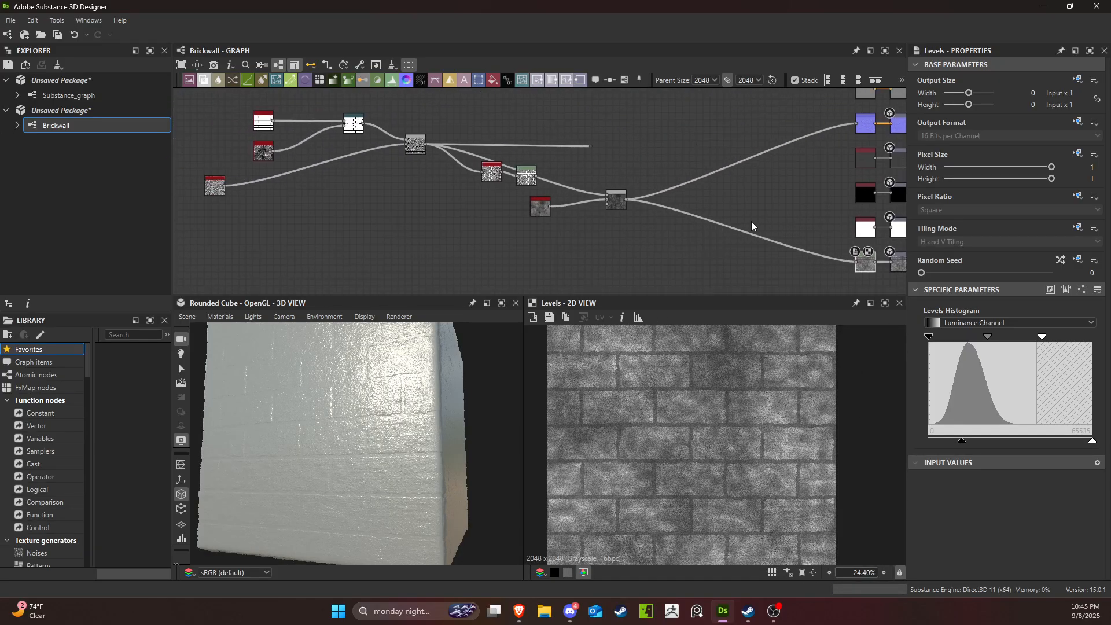
middle_drag(579, 234, 628, 259)
click(641, 170)
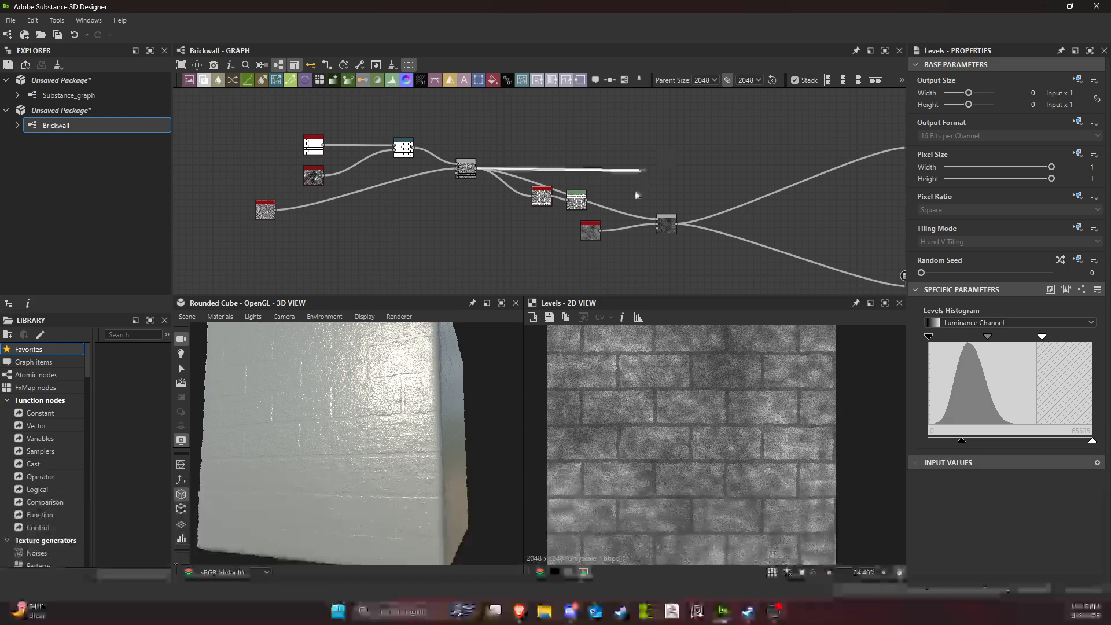
key(Delete)
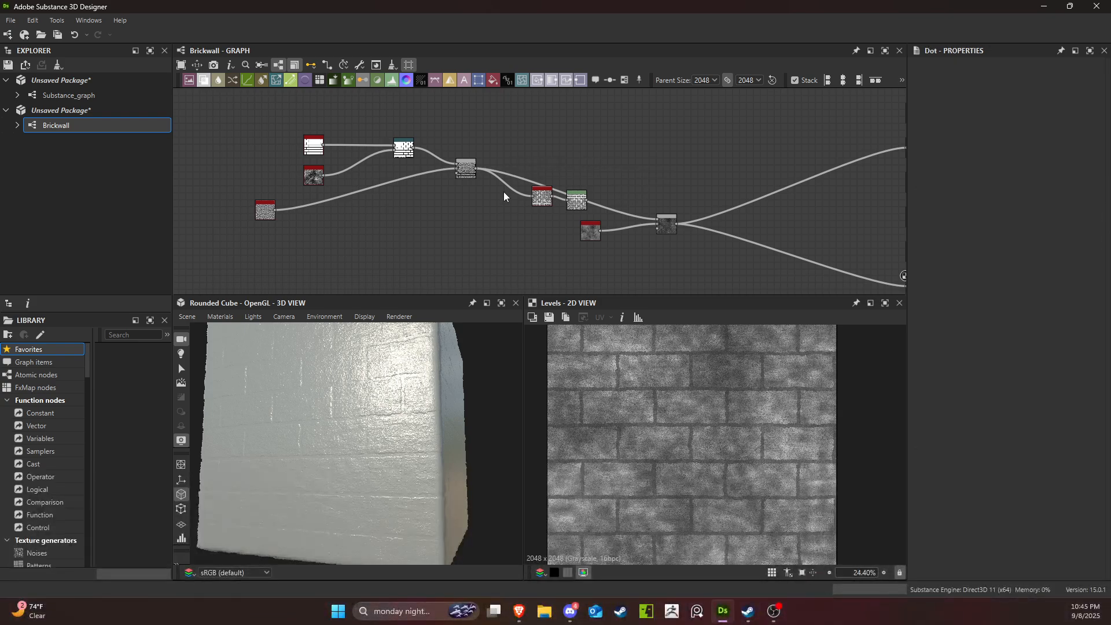
Move the Invert Grayscale and Levels nodes above the main connection and shift the grunge Blend up level with the first Blend.
drag(538, 199, 538, 155)
drag(576, 203, 590, 153)
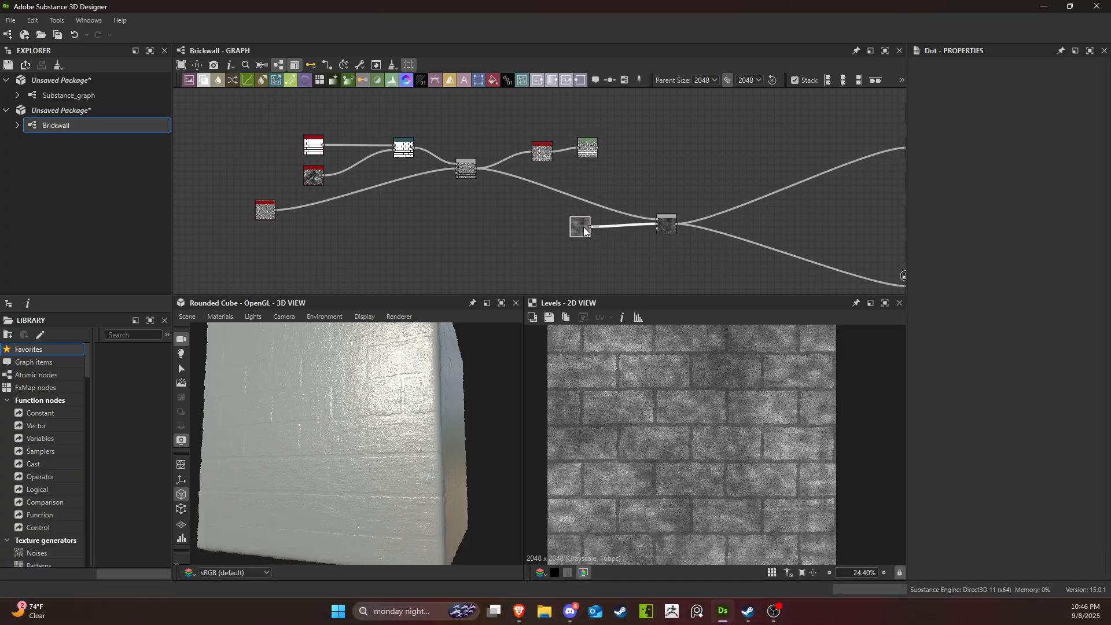
scroll(602, 164, up, 3)
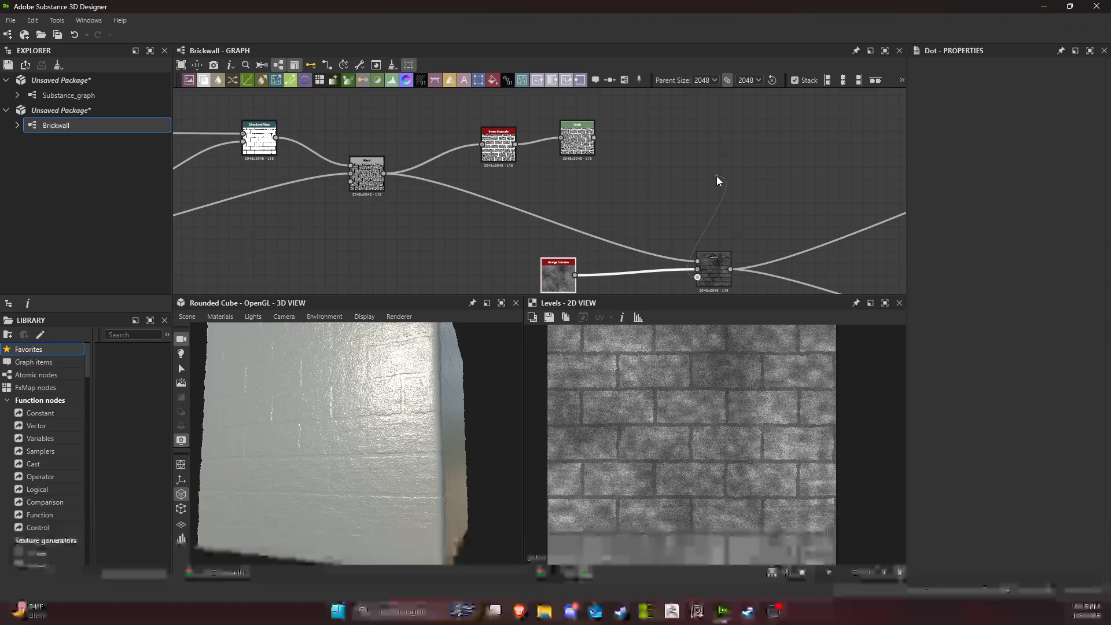
key(space)
click(717, 222)
drag(715, 277, 710, 193)
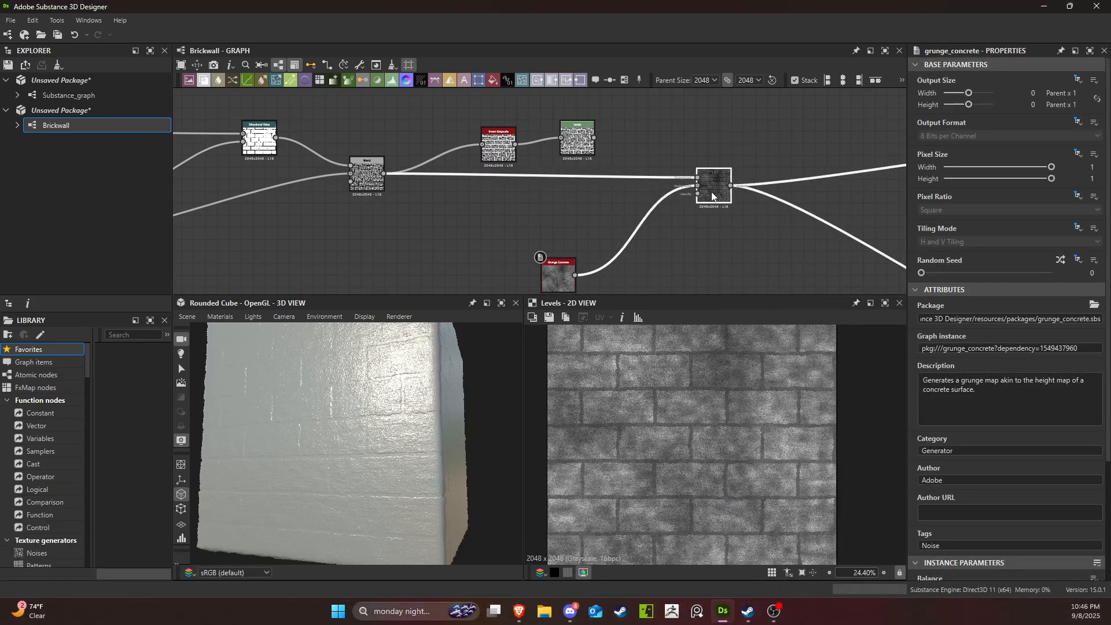
Connect the output of the Levels node after Invert Grayscale to the grunge Blend's opacity input.
middle_drag(660, 159, 641, 185)
scroll(700, 196, up, 2)
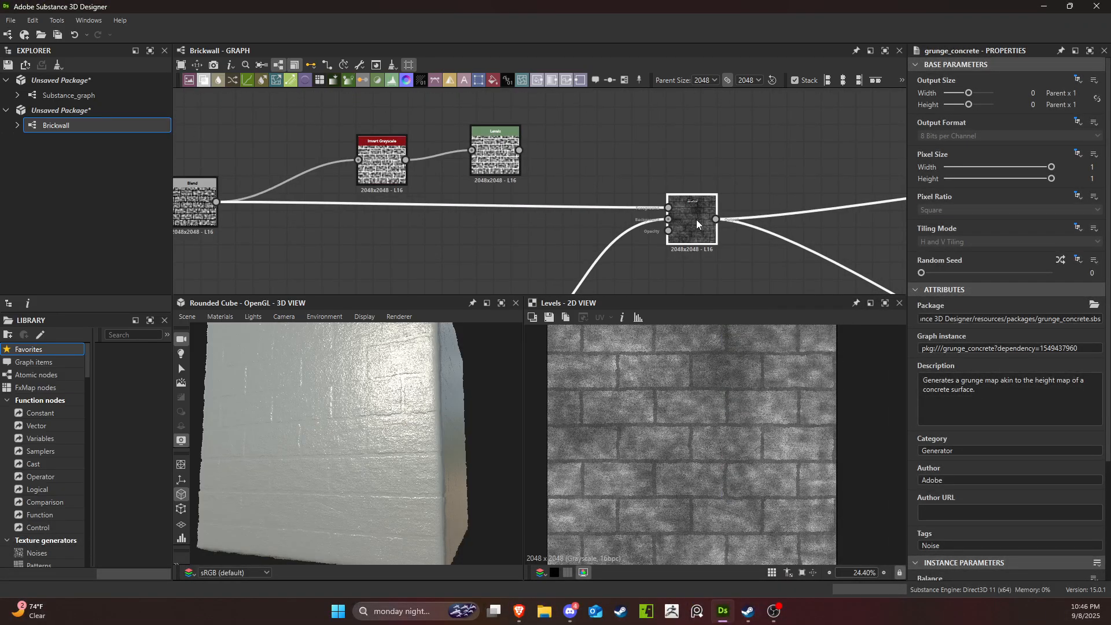
drag(696, 221, 629, 237)
scroll(631, 236, up, 4)
middle_drag(534, 231, 782, 193)
scroll(782, 193, down, 3)
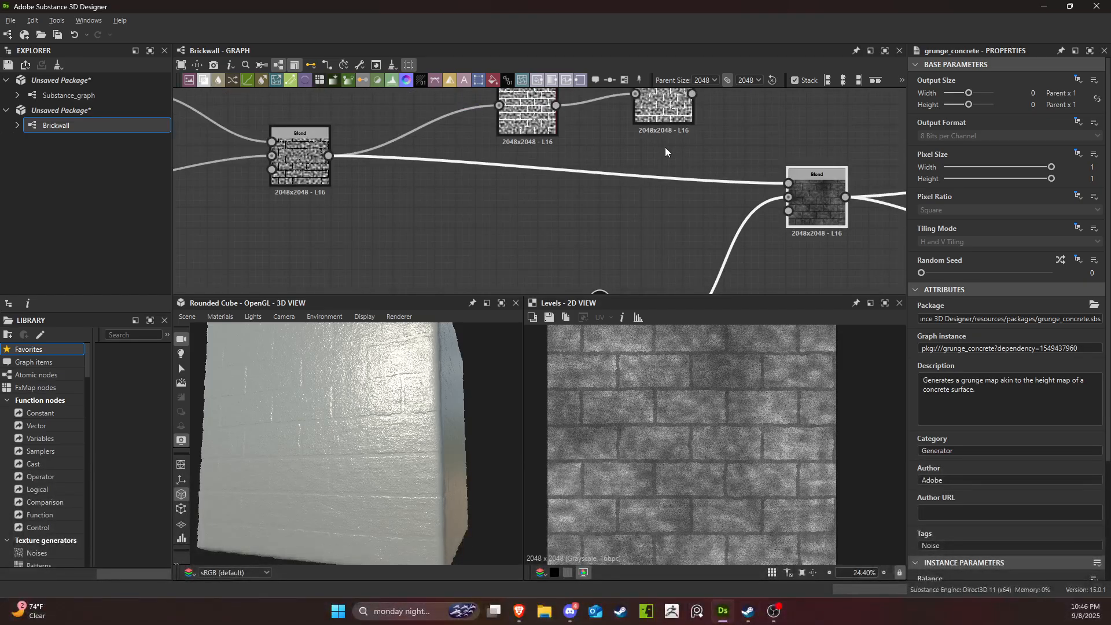
middle_drag(664, 147, 608, 161)
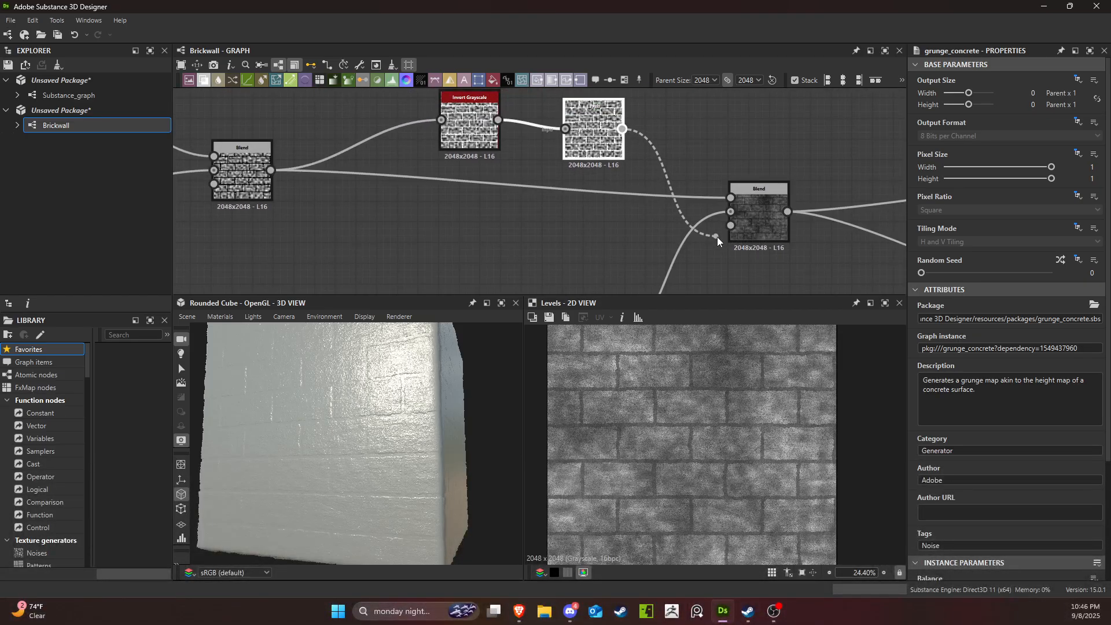
drag(717, 237, 730, 226)
Move the grunge Blend up in line with the first Blend and set its opacity to 0.45.
click(765, 219)
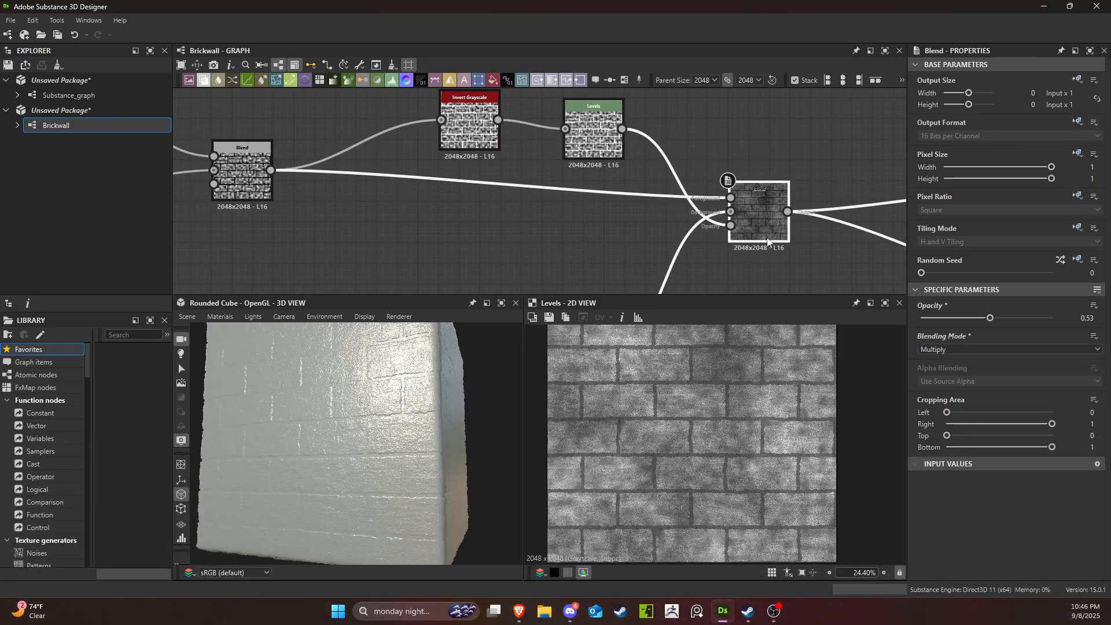
drag(768, 211, 770, 168)
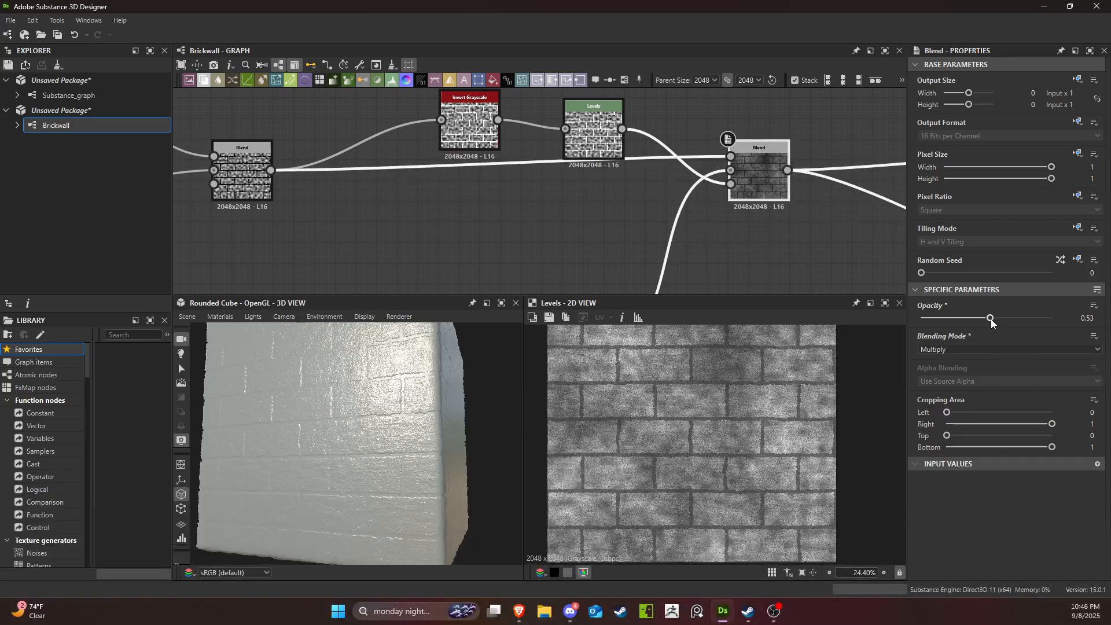
mouse_move(990, 318)
mouse_down()
mouse_move(945, 319)
mouse_move(994, 318)
mouse_move(980, 329)
mouse_up()
Try the Directional Warp output as the grunge Blend's opacity mask in place of the Levels node.
scroll(616, 234, down, 2)
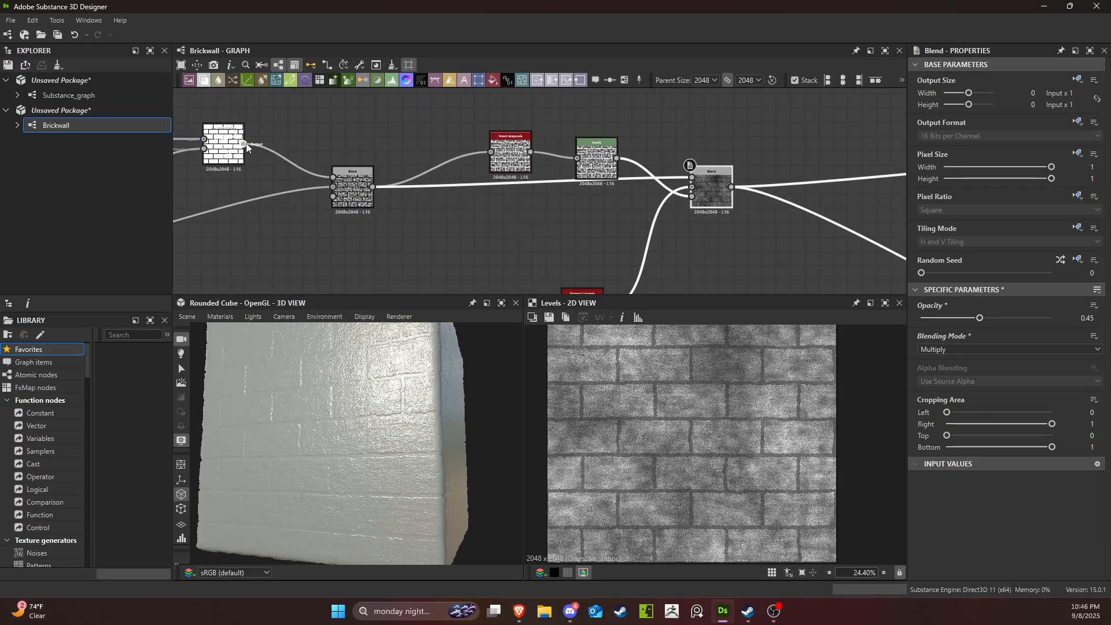
drag(243, 145, 696, 202)
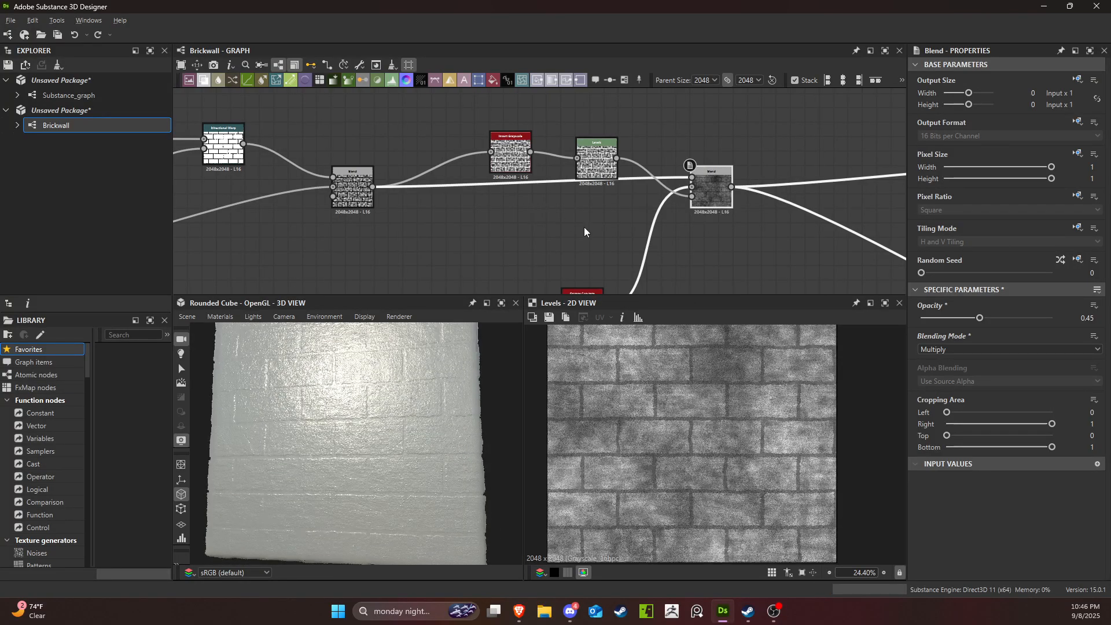
mouse_move(584, 226)
middle_down()
mouse_move(585, 192)
mouse_move(586, 221)
middle_up()
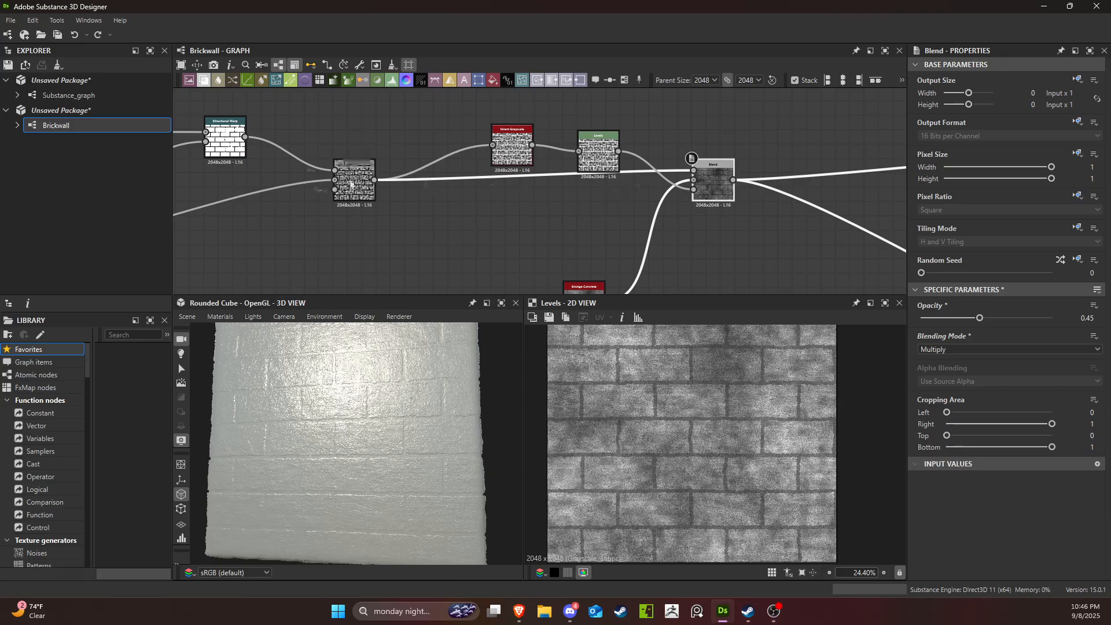
Adjust the first and grunge Blend nodes' placement and move the Perlin Noise node close beneath the Directional Warp.
drag(352, 184, 345, 183)
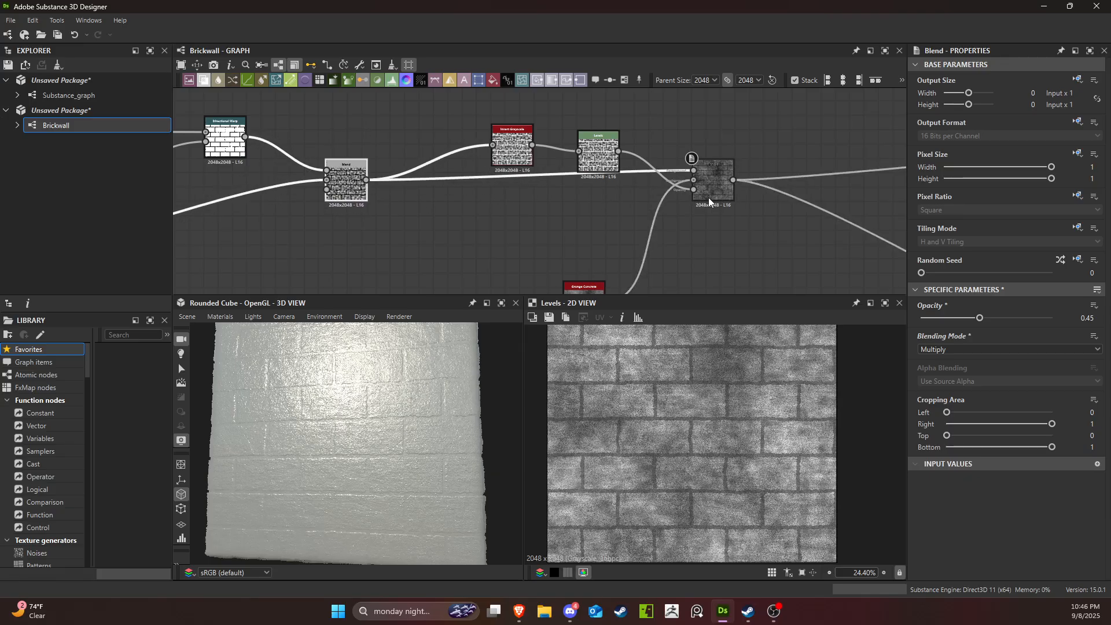
drag(709, 200, 720, 205)
scroll(367, 248, down, 3)
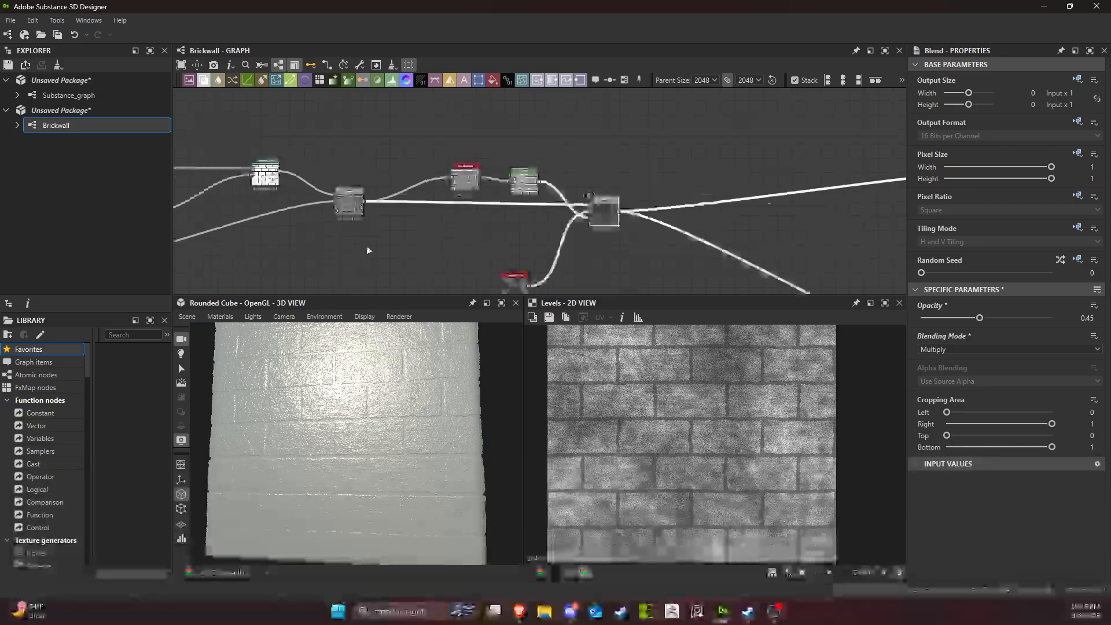
middle_drag(395, 233, 543, 166)
drag(220, 202, 424, 158)
Try an opacity of 0.5 on the first Blend, check it on the cube, and return it to 1.
double_click(504, 142)
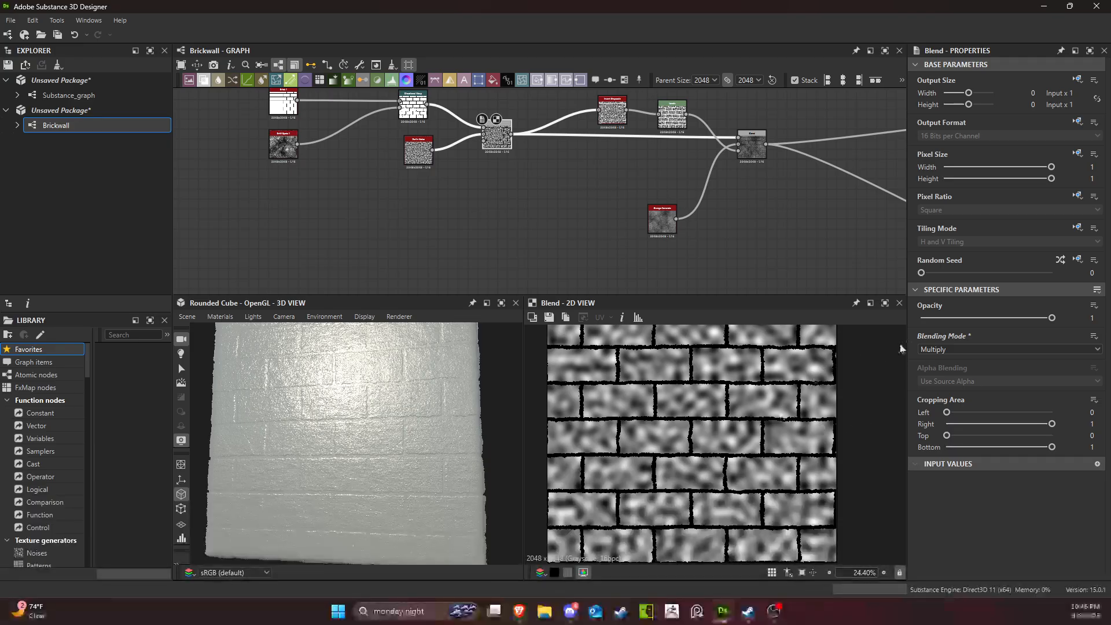
drag(1048, 317, 985, 331)
mouse_move(323, 440)
mouse_down()
mouse_move(357, 449)
mouse_move(330, 445)
mouse_up()
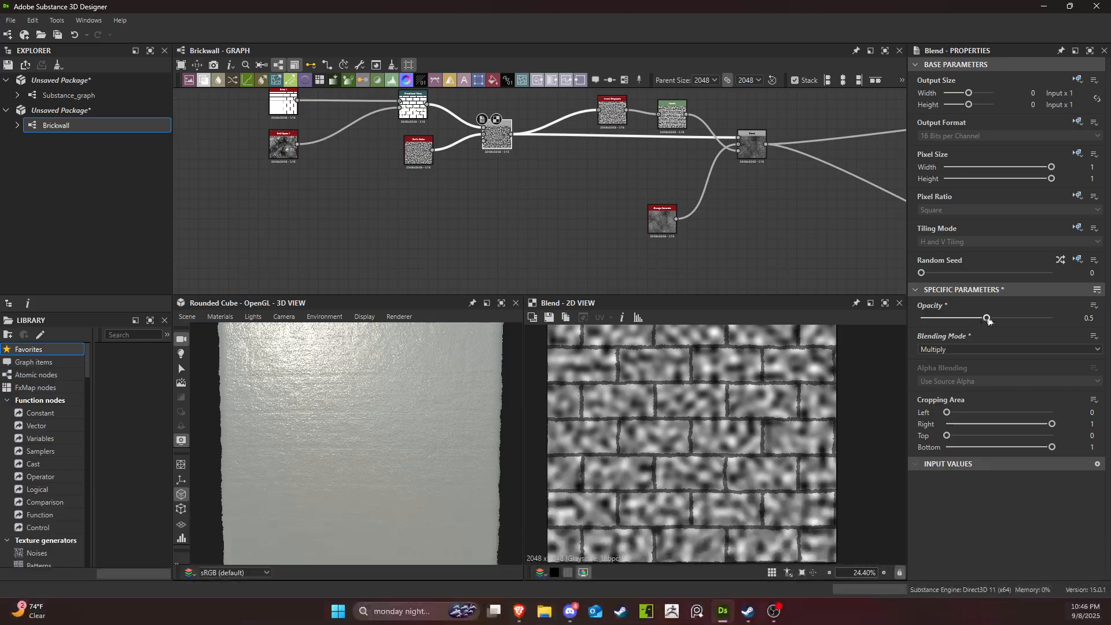
drag(987, 319, 1078, 318)
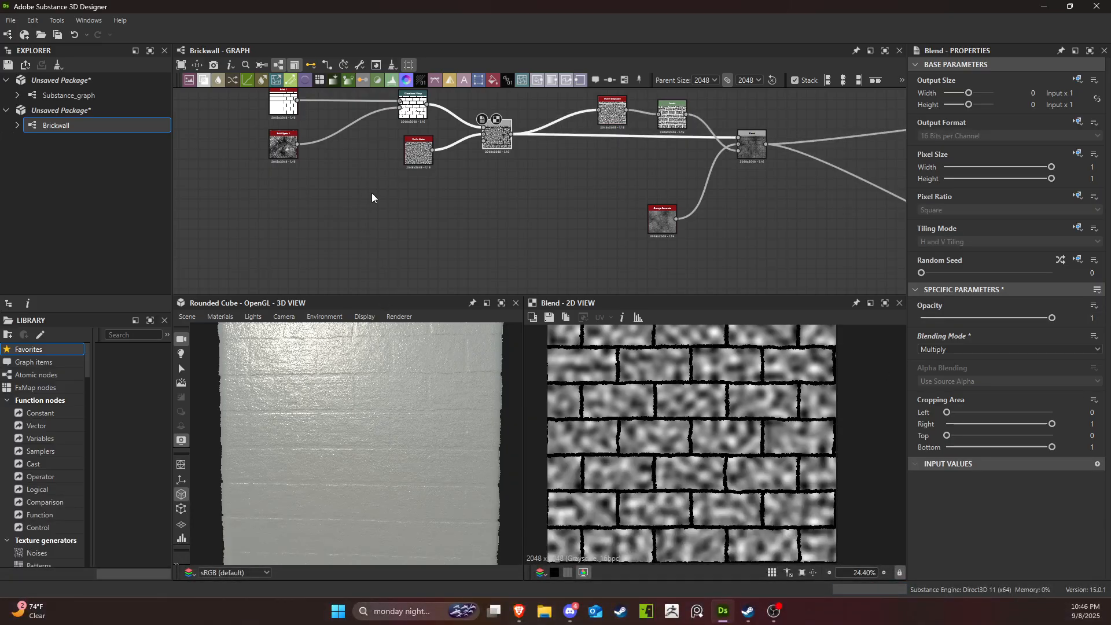
Connect the first Blend's output to the grunge Blend's opacity input in place of the Levels node.
middle_drag(617, 193, 370, 258)
scroll(596, 219, up, 2)
middle_drag(567, 199, 688, 150)
drag(594, 170, 637, 162)
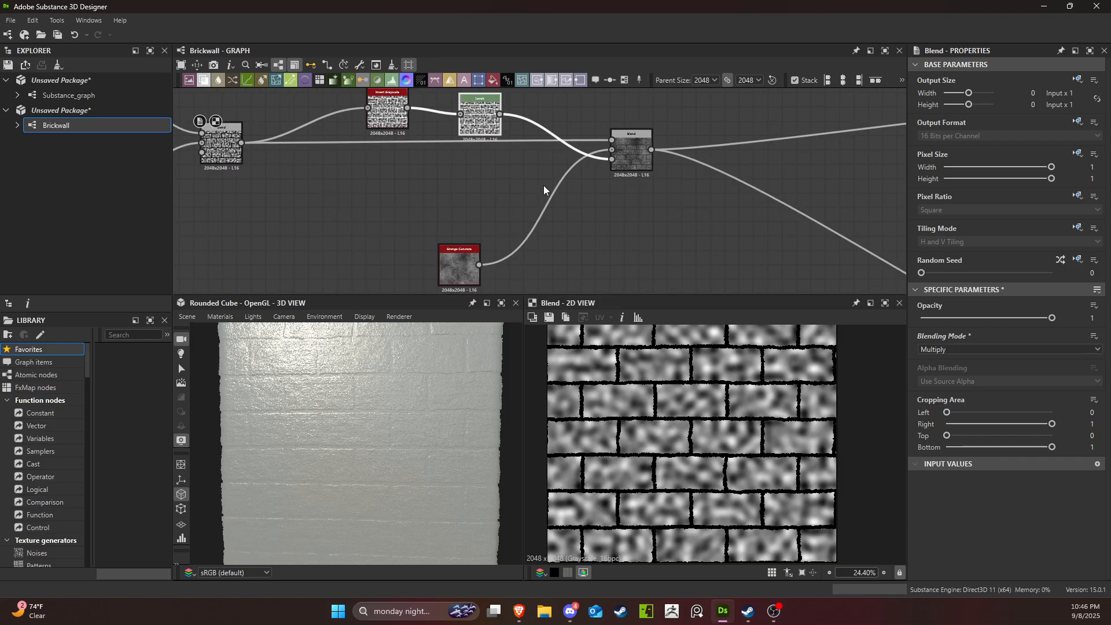
scroll(543, 185, down, 3)
mouse_move(625, 196)
middle_down()
mouse_move(516, 199)
mouse_move(636, 213)
middle_up()
scroll(615, 193, down, 1)
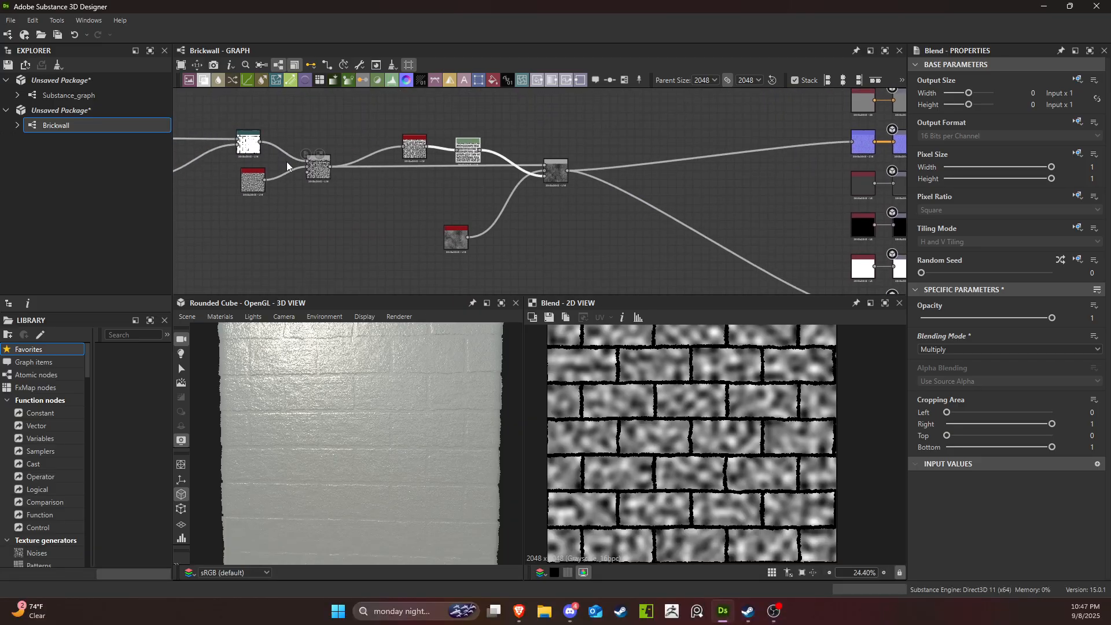
scroll(297, 174, up, 3)
drag(355, 161, 726, 175)
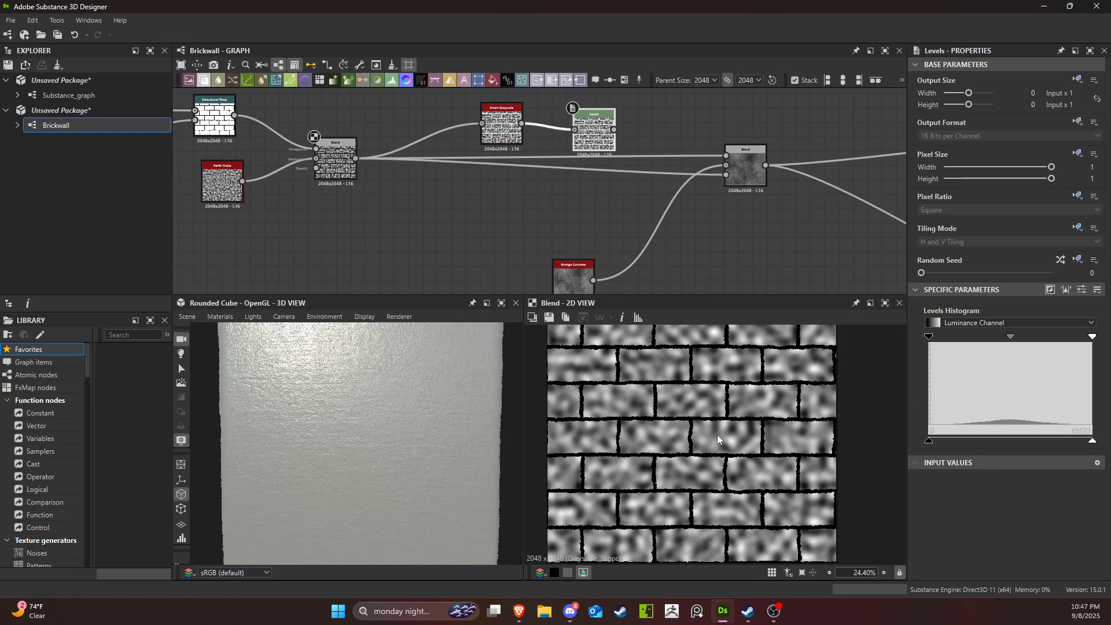
Connect the Levels output to the grunge Blend's foreground input and check the cube's surface.
drag(363, 449, 337, 443)
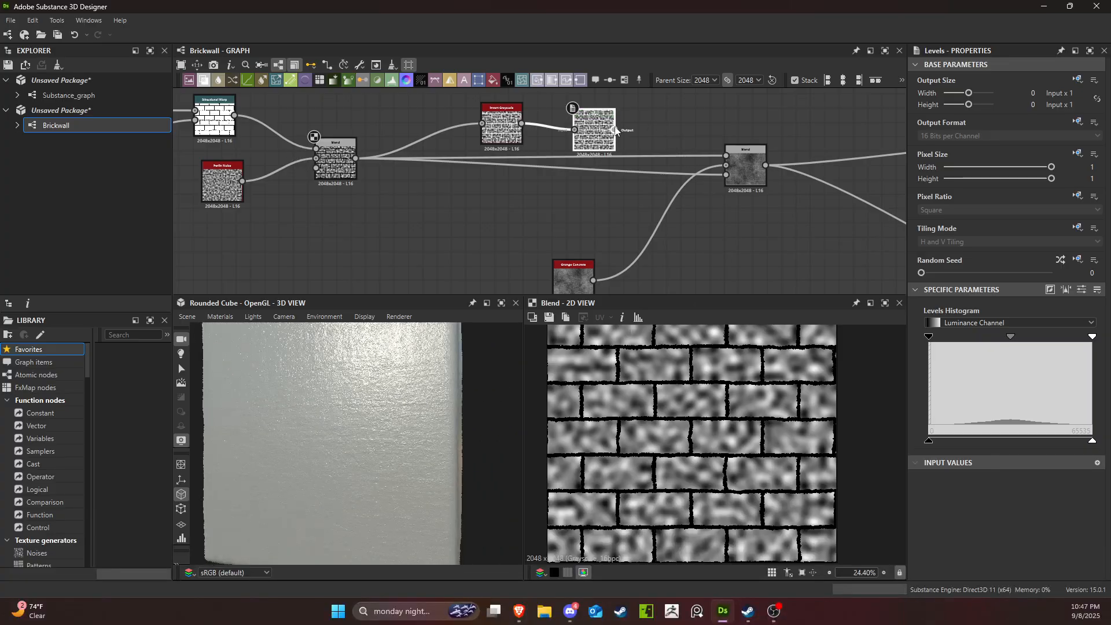
drag(732, 159, 740, 157)
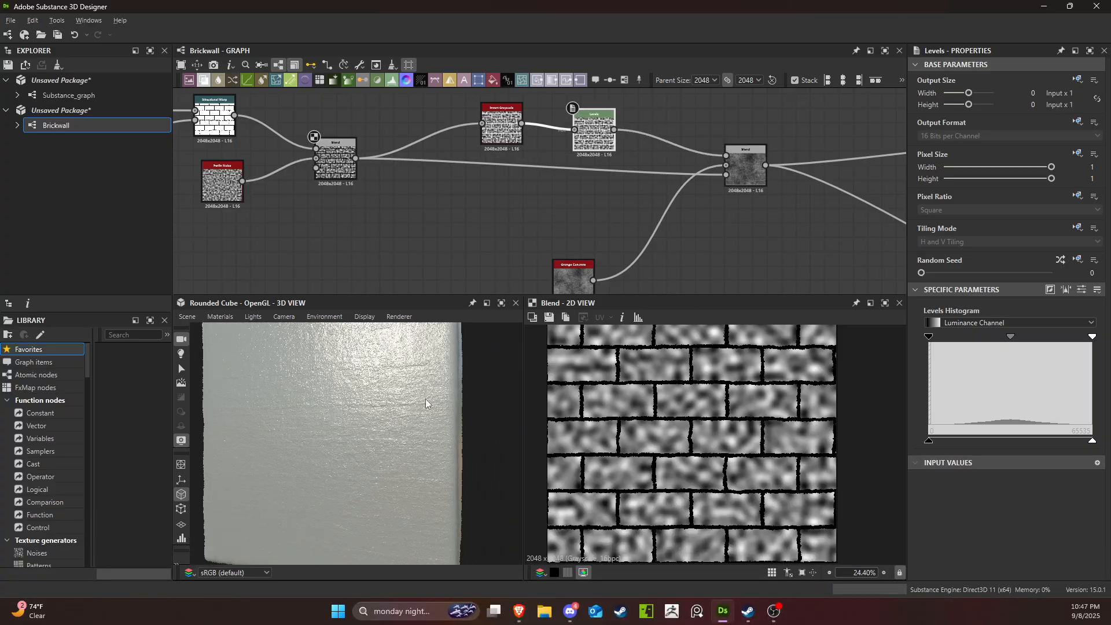
drag(426, 400, 465, 376)
Set the grunge Blend's opacity to 1.
click(751, 176)
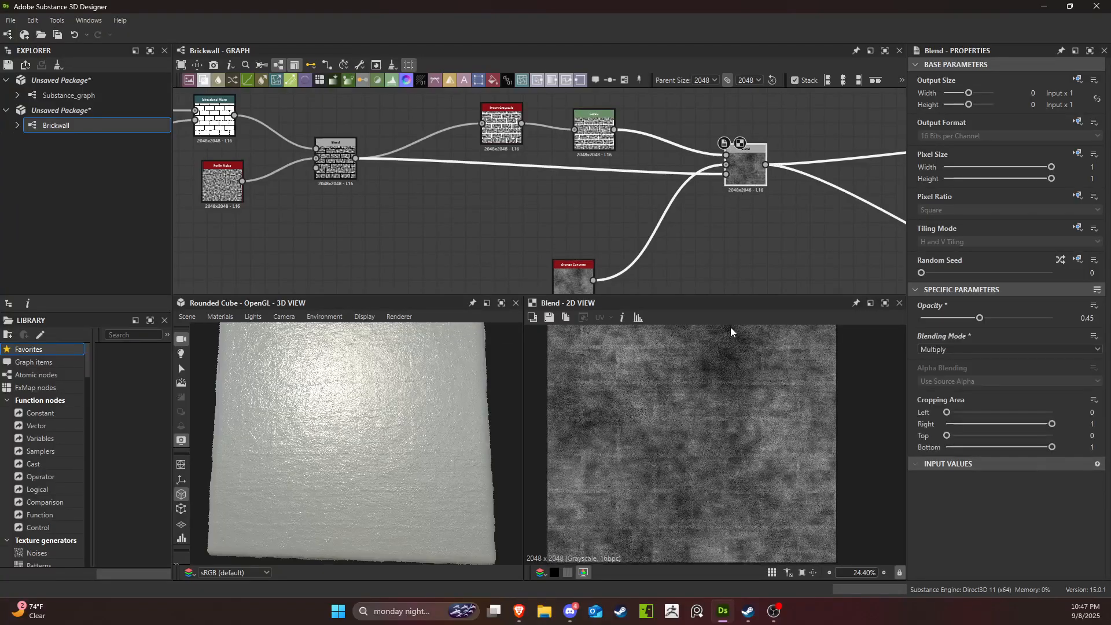
drag(982, 318, 1074, 307)
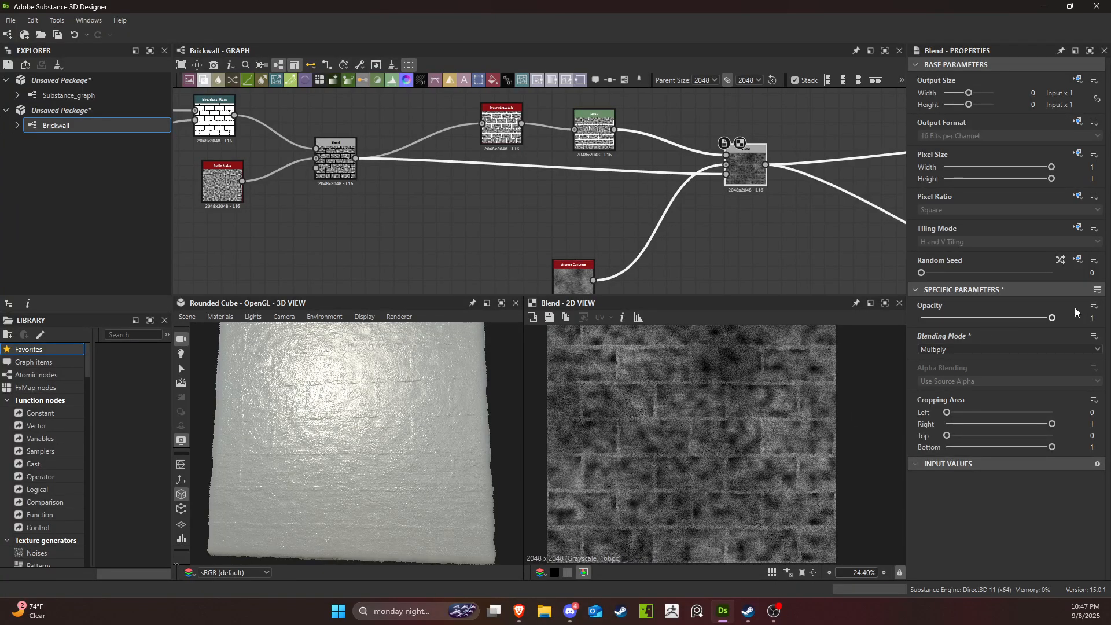
Try the Min (Darken), Max (Lighten) and Subtract blending modes on the grunge Blend.
click(1030, 350)
click(974, 413)
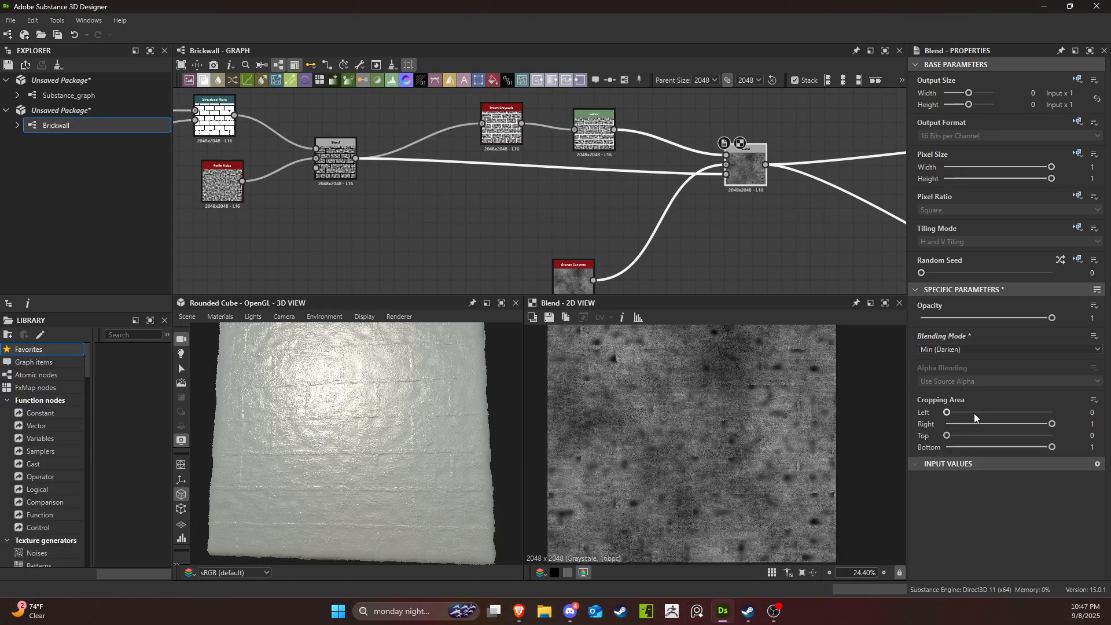
click(974, 350)
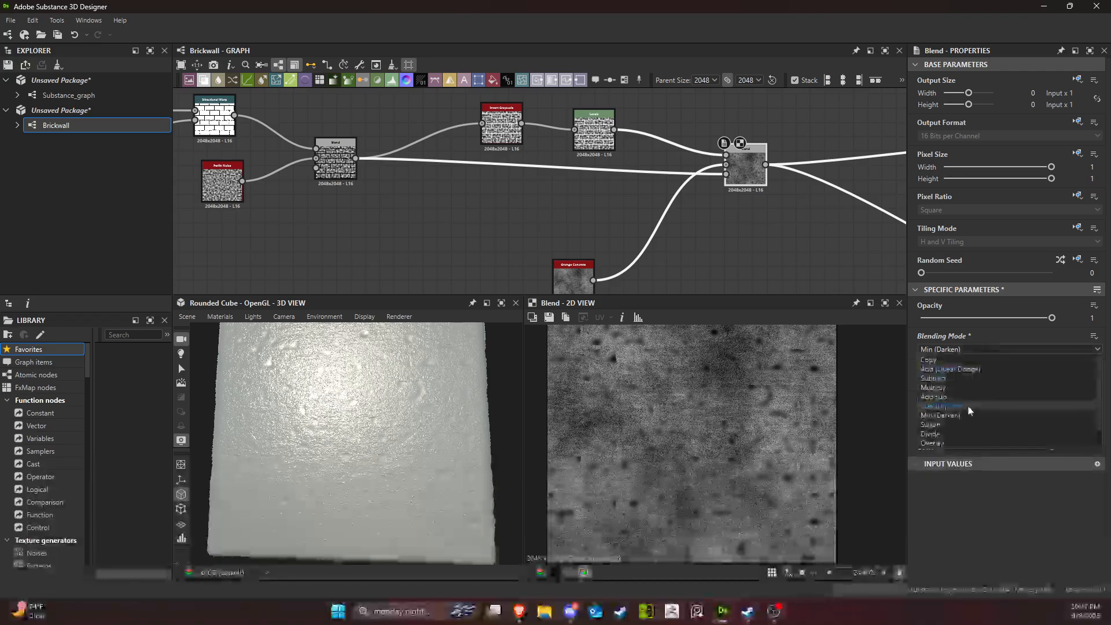
click(967, 405)
click(960, 349)
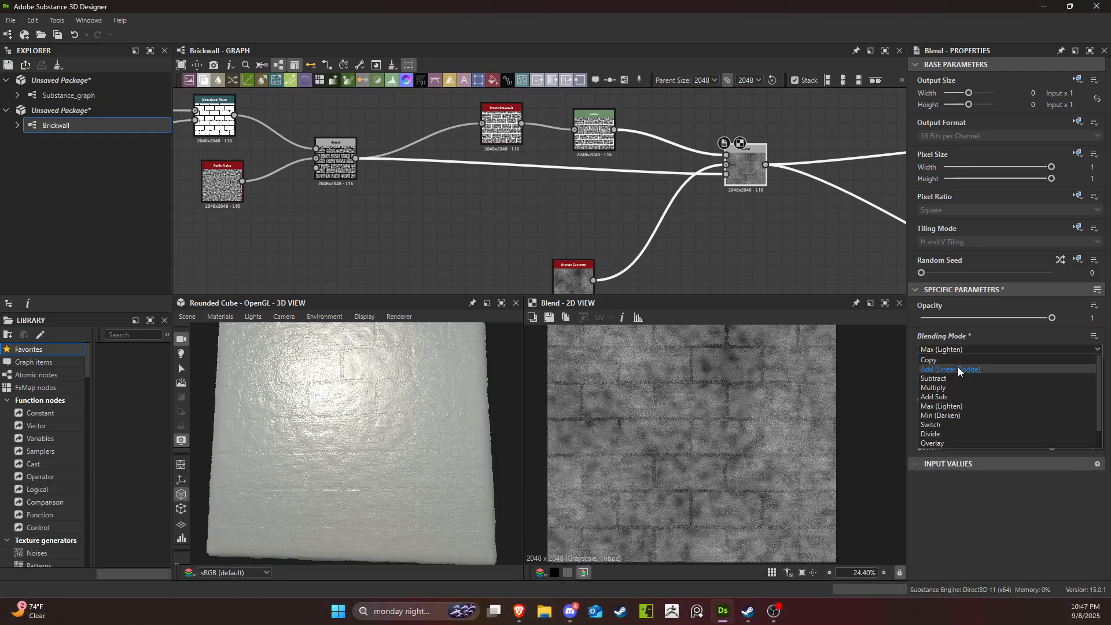
click(959, 377)
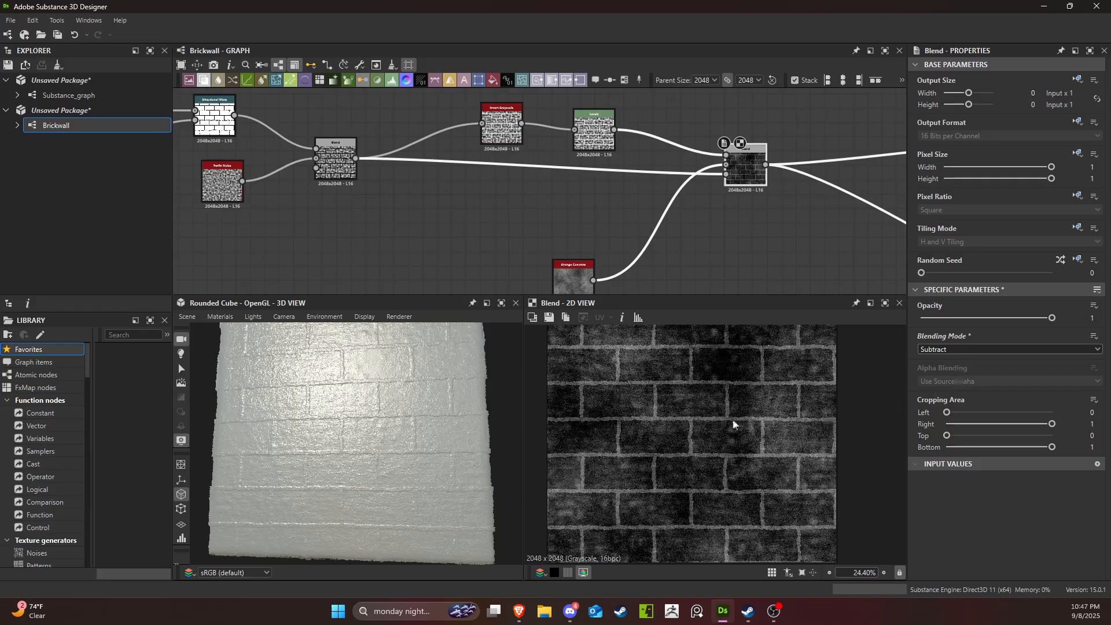
drag(413, 437, 450, 435)
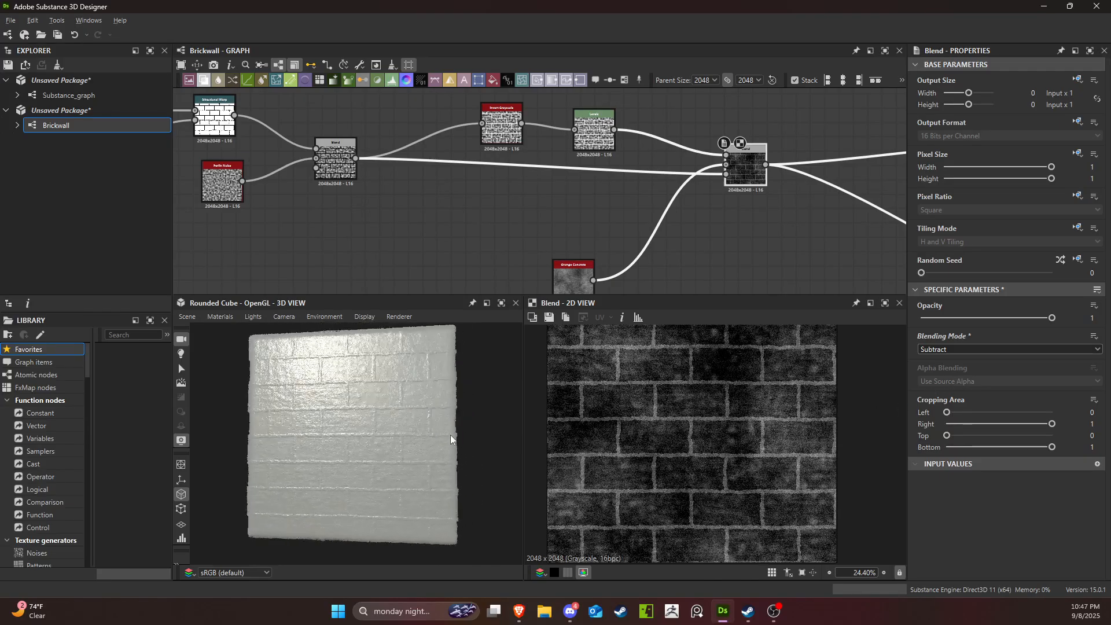
Set the grunge Blend's blending mode to Add (Linear Dodge) and inspect the bricks up close on the cube.
click(1003, 349)
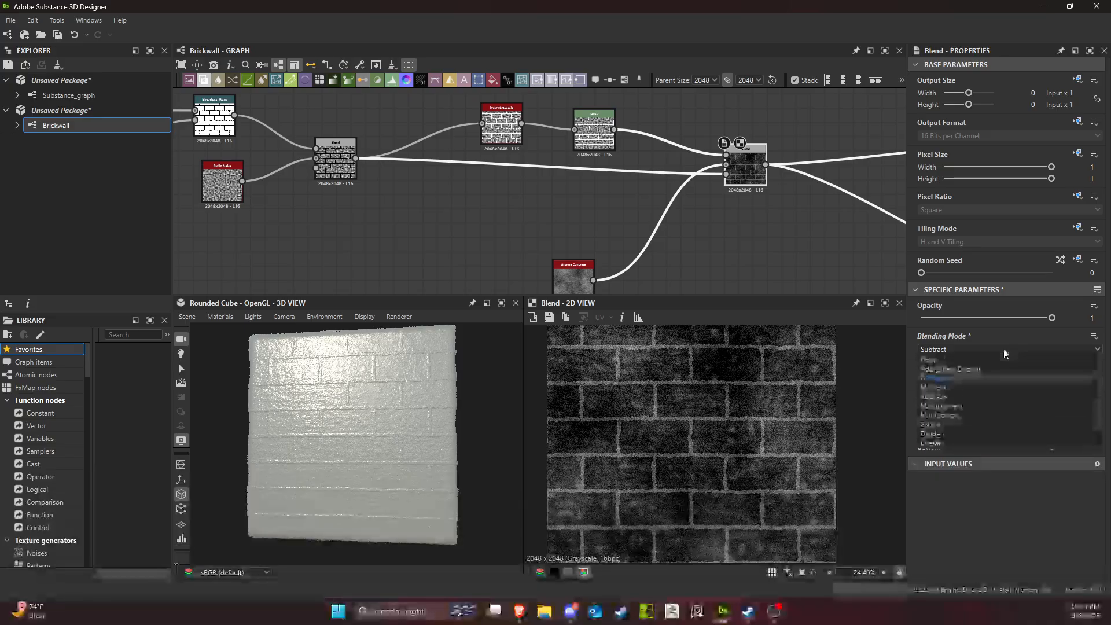
click(995, 365)
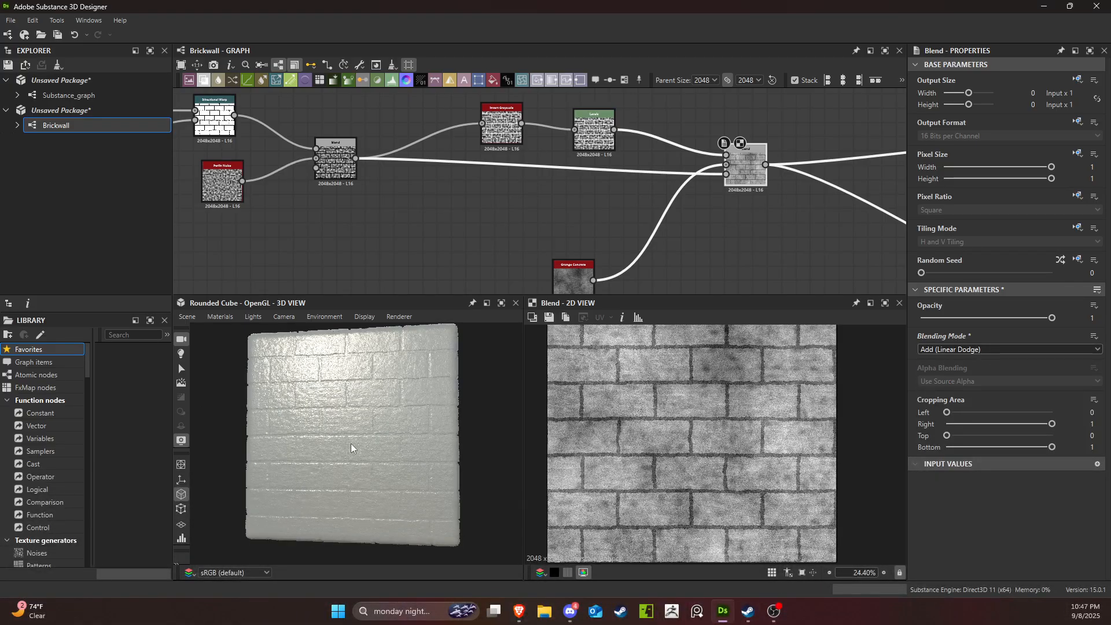
scroll(351, 447, up, 5)
drag(358, 442, 409, 433)
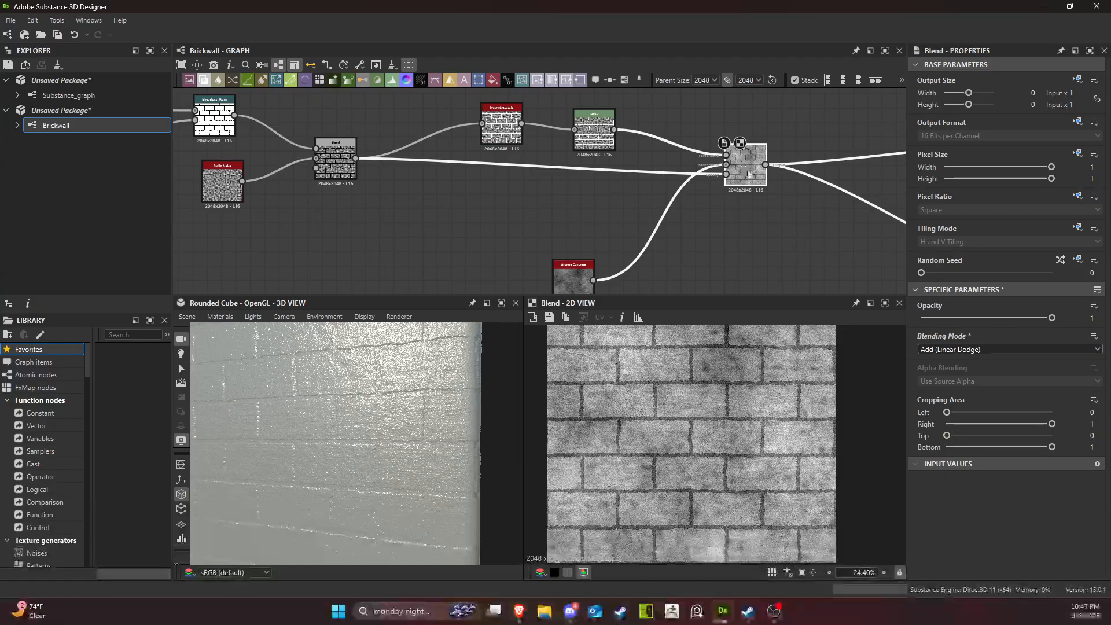
Add a Levels node after the grunge Blend, connect its output to the Normal node, and align it with the connection.
scroll(789, 239, down, 3)
middle_drag(789, 239, 562, 225)
drag(536, 185, 697, 171)
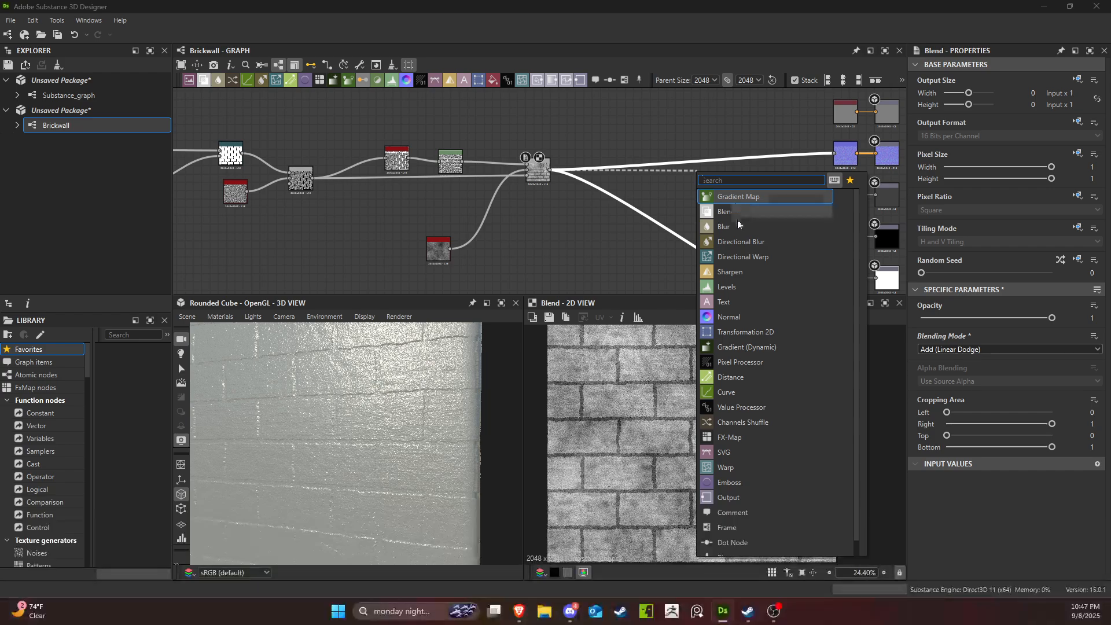
click(754, 286)
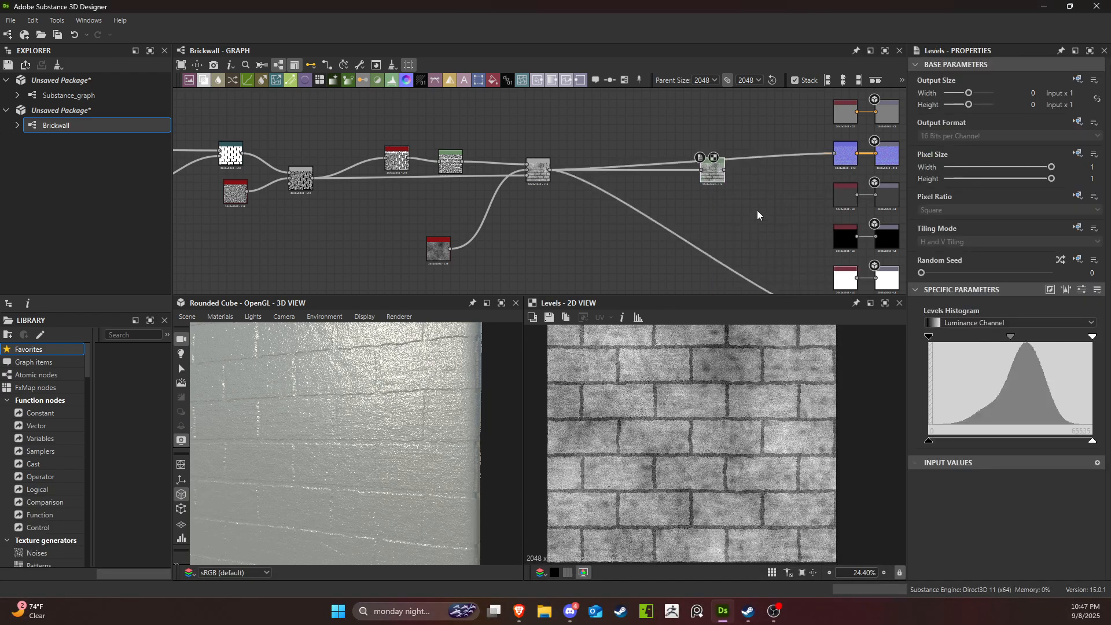
drag(725, 169, 834, 153)
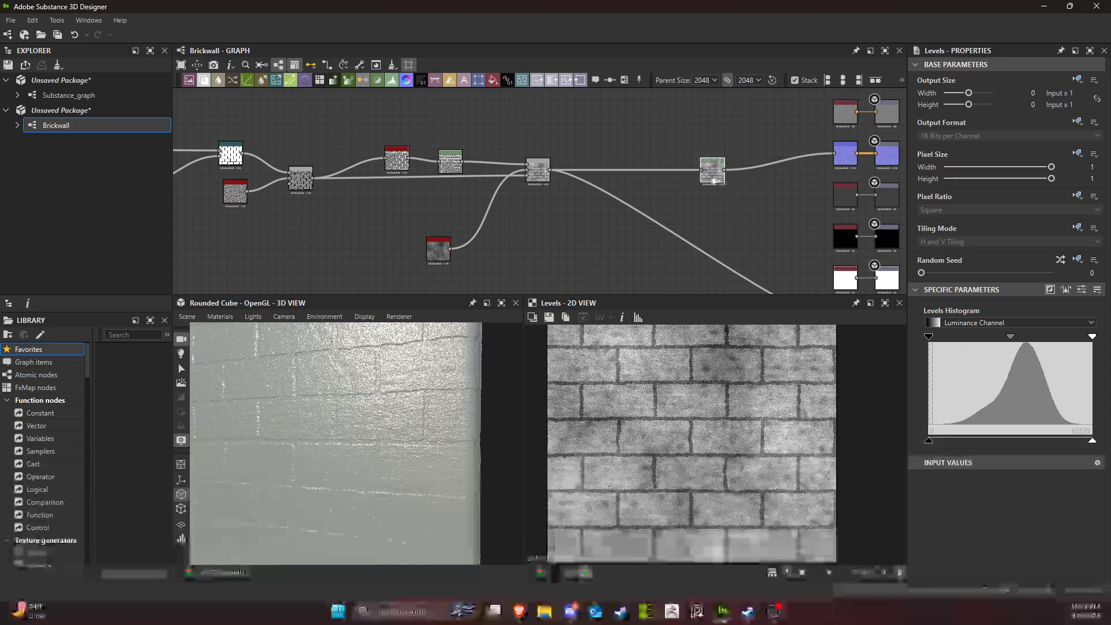
drag(713, 181, 704, 170)
Raise the new Levels node's input black point to about a third of the histogram range.
drag(929, 336, 981, 337)
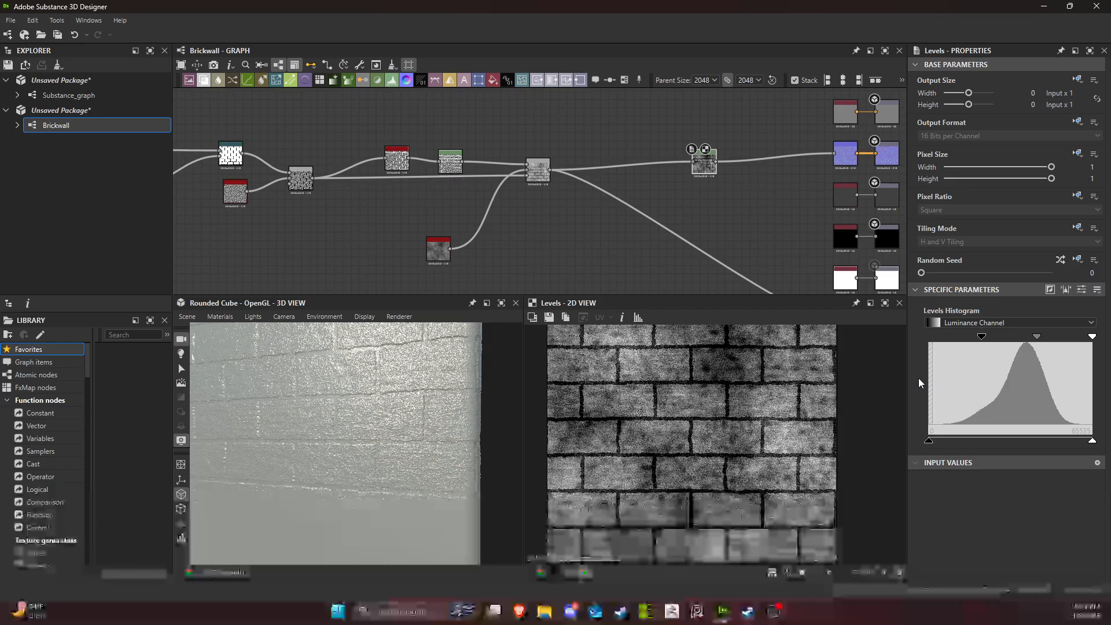
mouse_move(269, 444)
mouse_down()
mouse_move(295, 441)
mouse_move(317, 417)
mouse_move(368, 458)
mouse_move(303, 472)
mouse_up()
scroll(327, 421, up, 3)
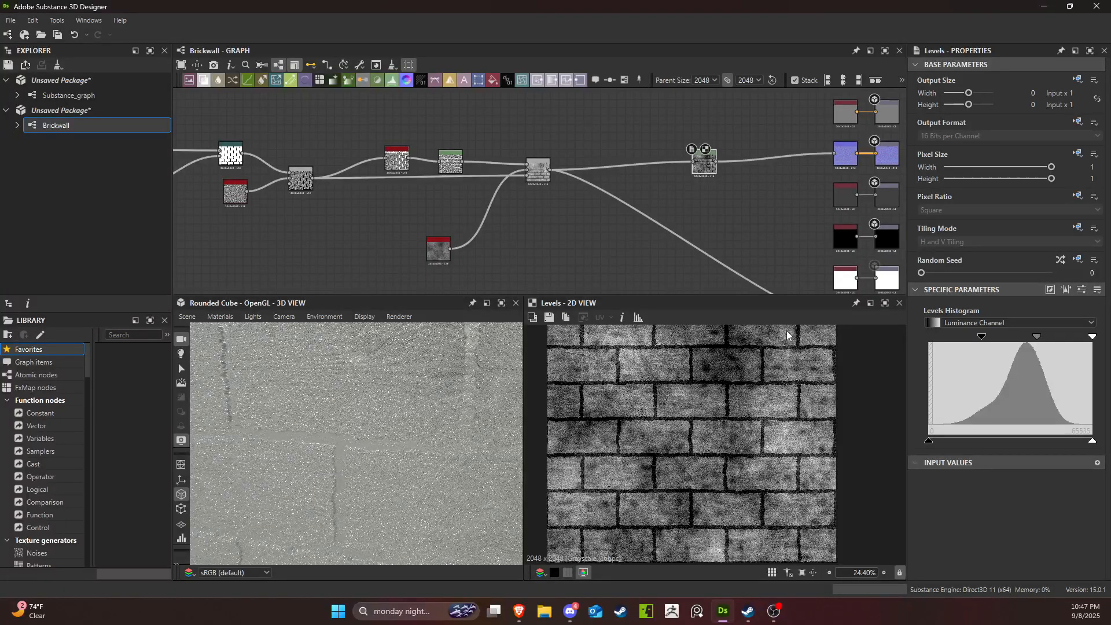
Lower the Levels midpoint toward the black point and pull the white point in to about the middle of the histogram.
scroll(733, 201, up, 2)
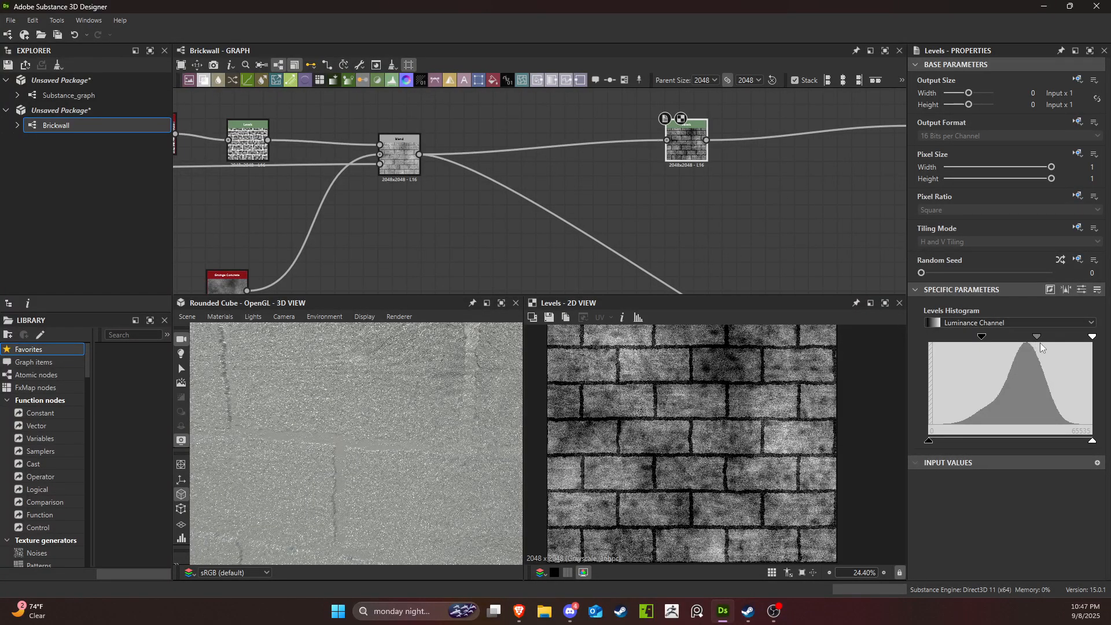
mouse_move(1034, 341)
mouse_down()
mouse_move(1000, 343)
mouse_move(1013, 341)
mouse_up()
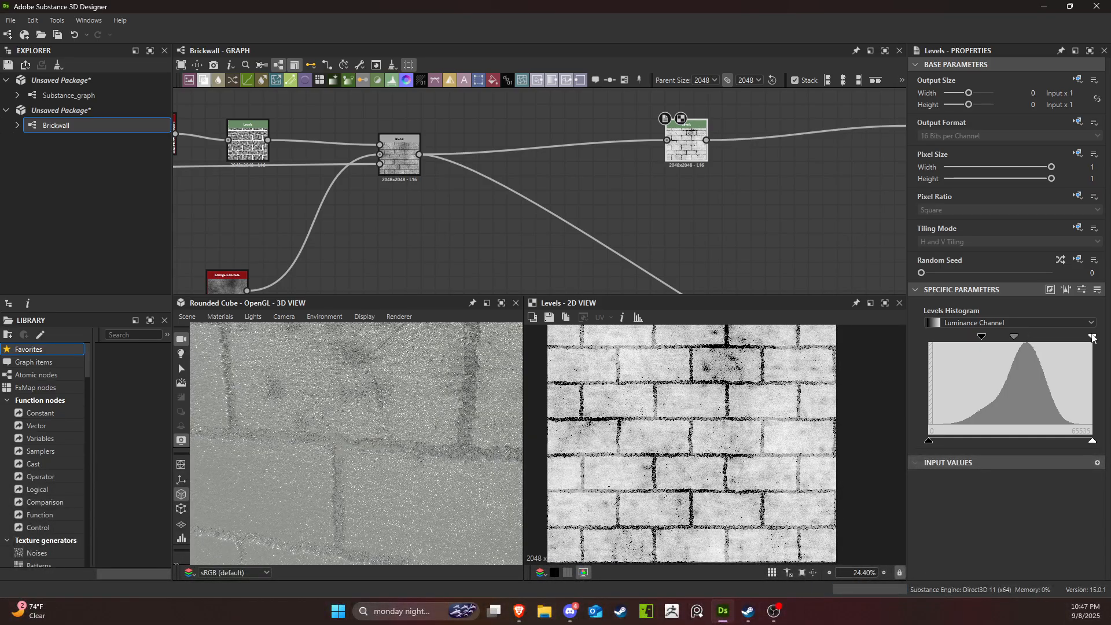
drag(1092, 337, 965, 343)
drag(391, 463, 417, 458)
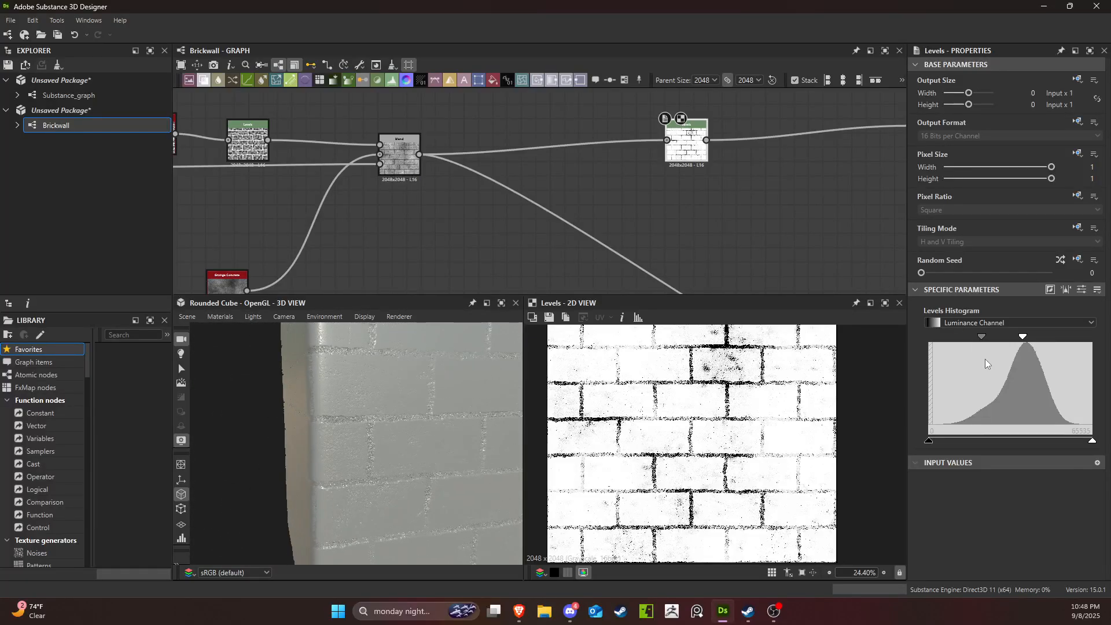
drag(982, 342, 1019, 340)
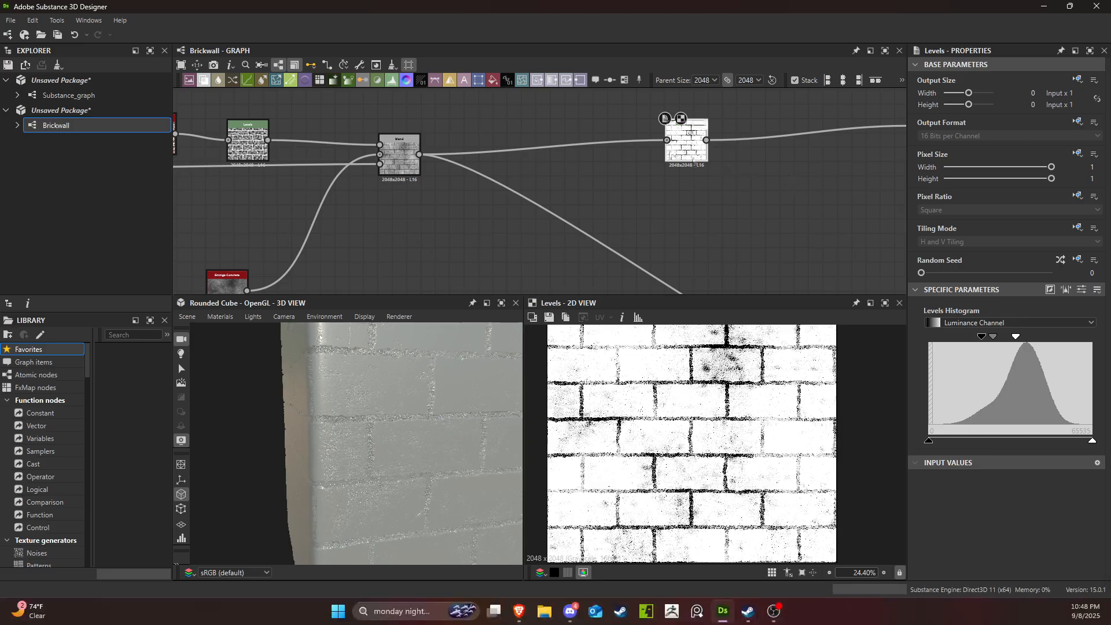
Move the new Levels node closer to the grunge Blend and review the whole node chain.
drag(693, 160, 607, 174)
scroll(381, 195, down, 4)
middle_drag(574, 204, 756, 143)
middle_drag(554, 134, 516, 191)
scroll(516, 191, up, 4)
middle_drag(430, 265, 808, 265)
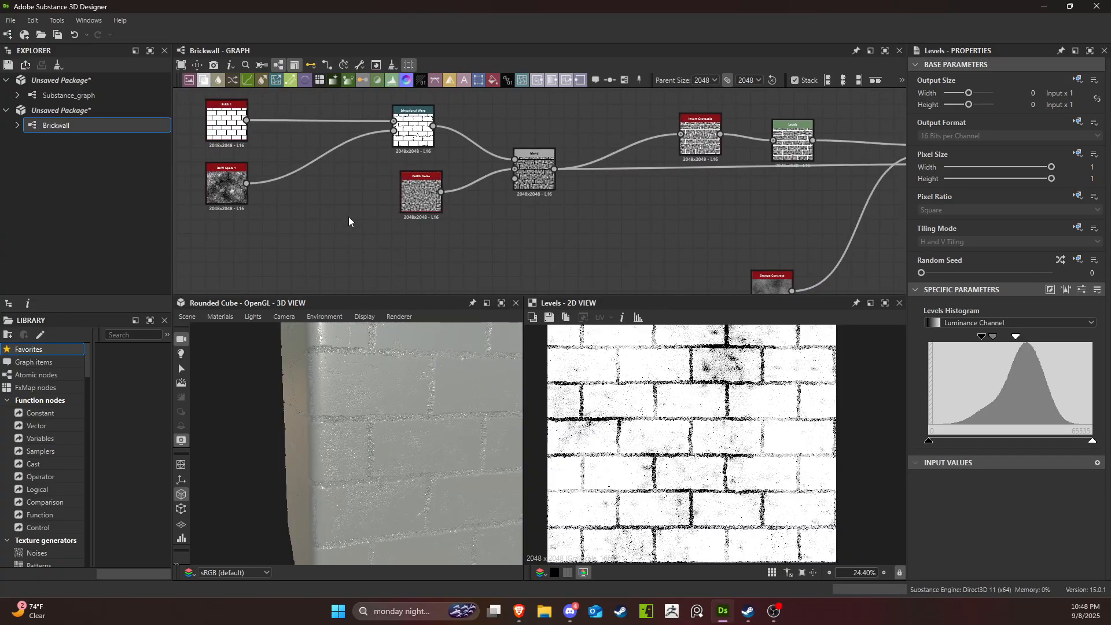
scroll(662, 198, down, 4)
middle_drag(694, 223, 316, 185)
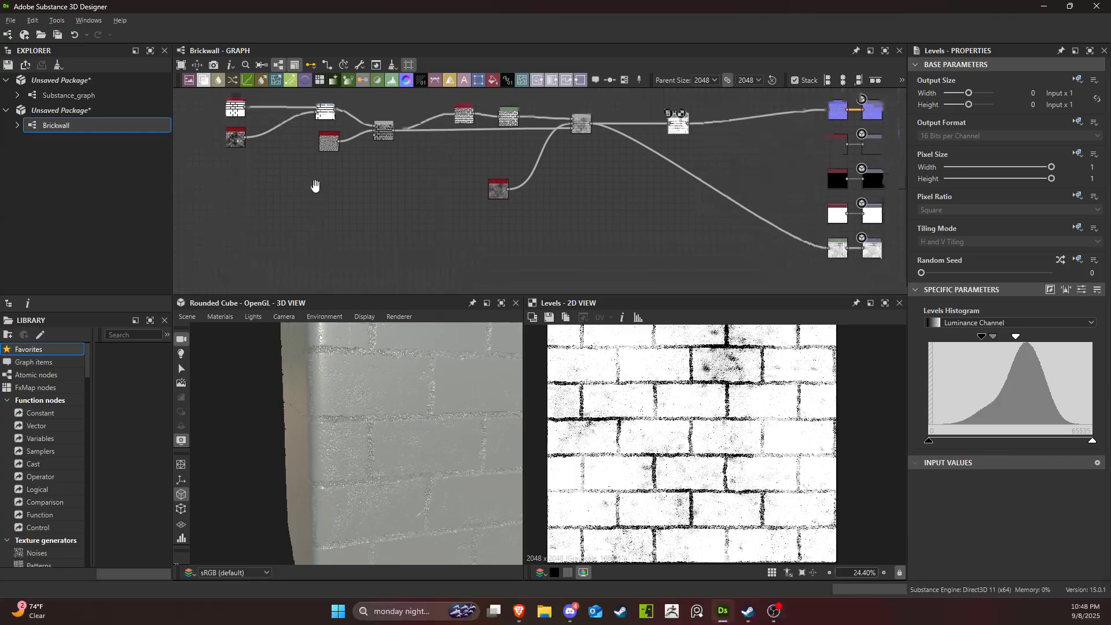
Try an Edge Detect node on the grunge Blend's output and delete it.
scroll(315, 185, up, 2)
middle_drag(375, 125, 414, 138)
drag(412, 139, 497, 232)
text(edge)
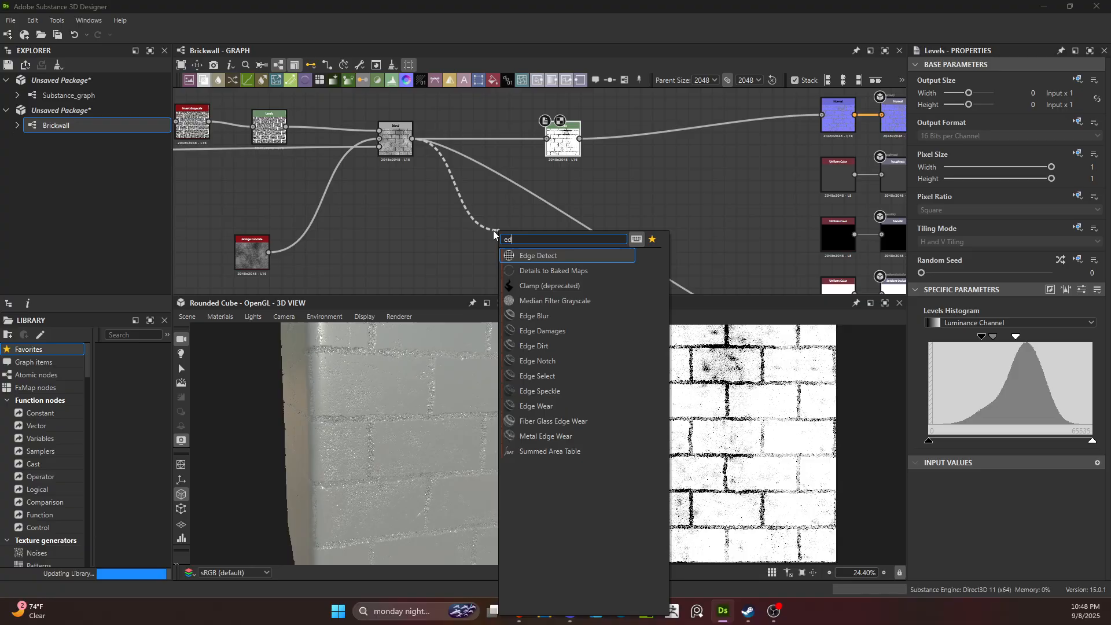
click(565, 256)
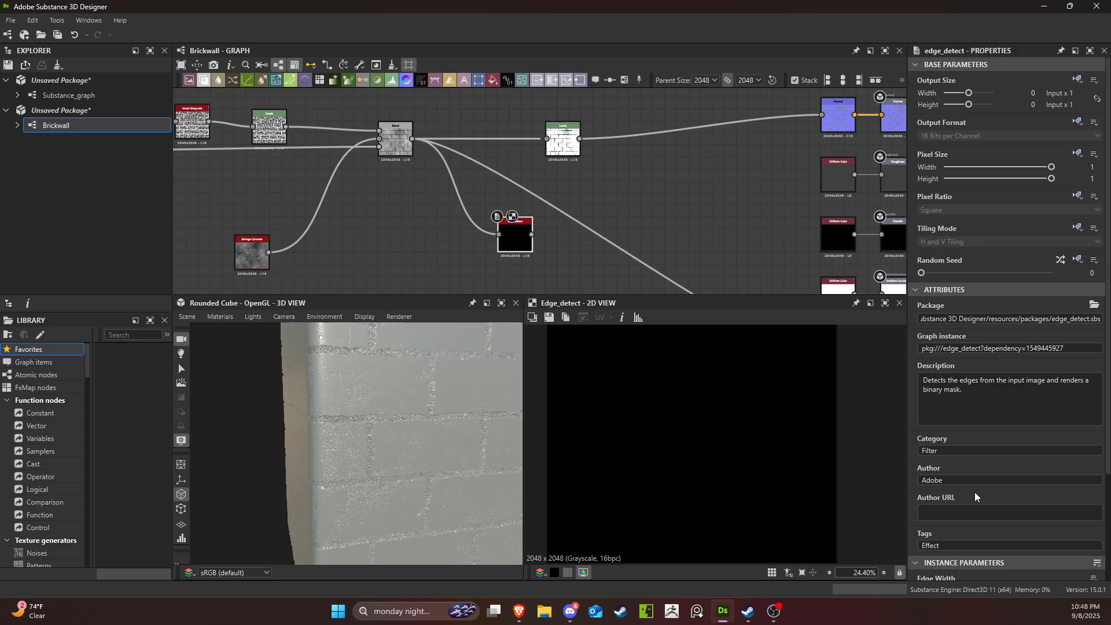
key(Delete)
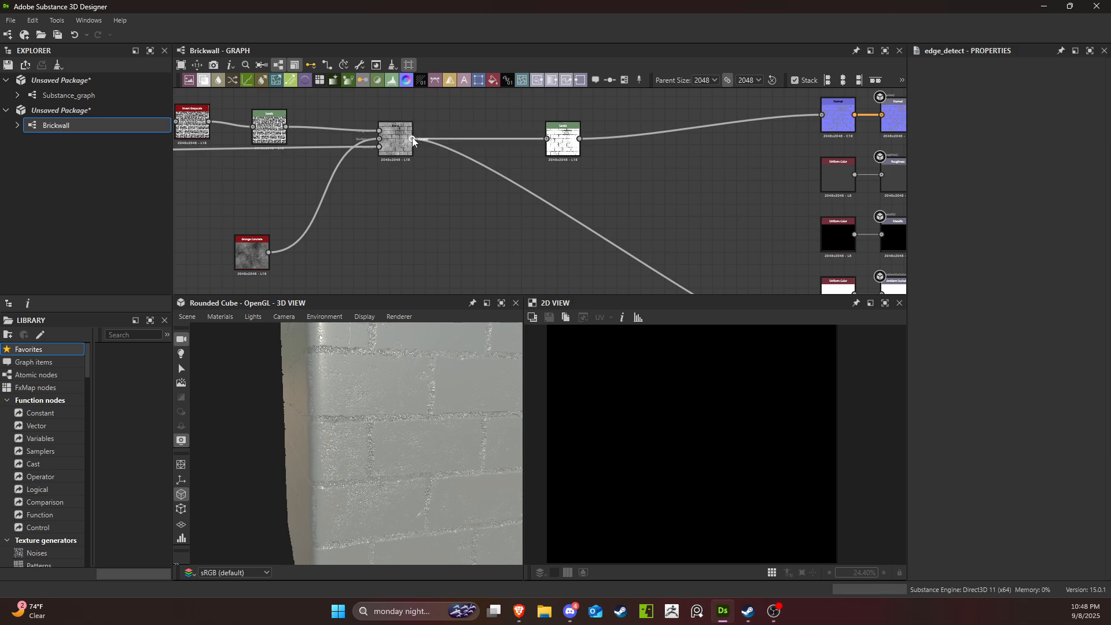
Try an Invert Grayscale node on the grunge Blend's output, toggle its inversion off and on, and delete it.
drag(412, 139, 500, 236)
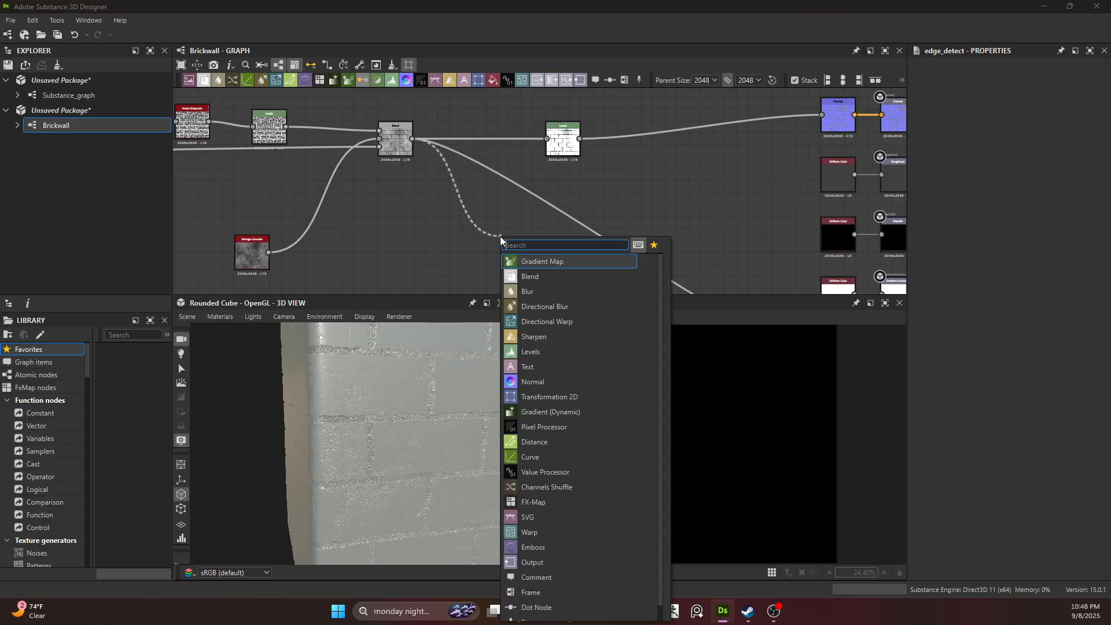
text(inver)
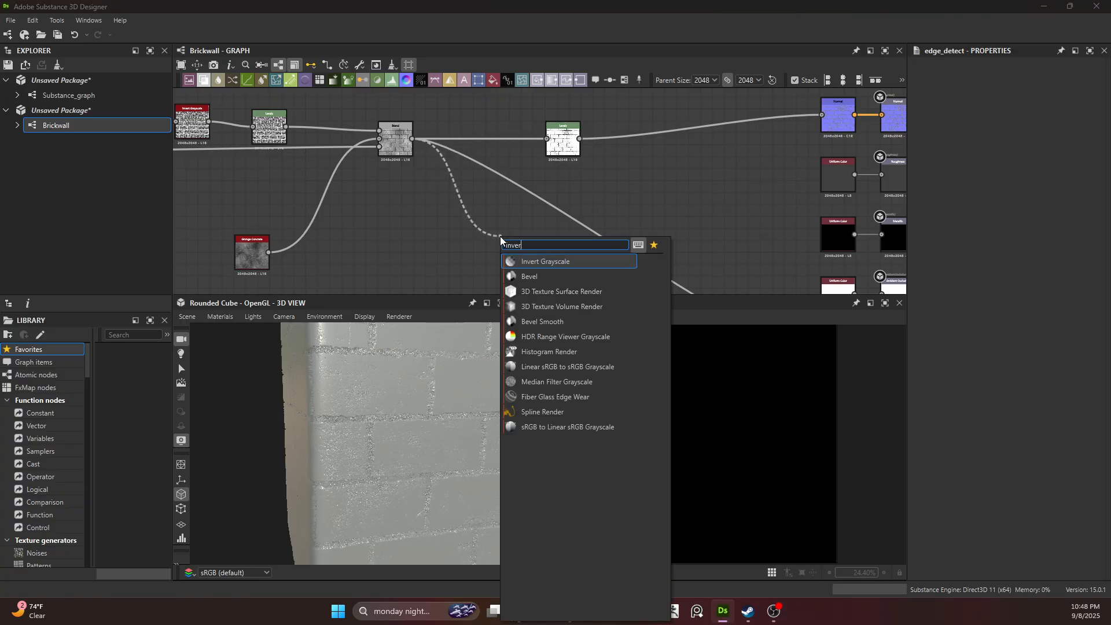
key(Return)
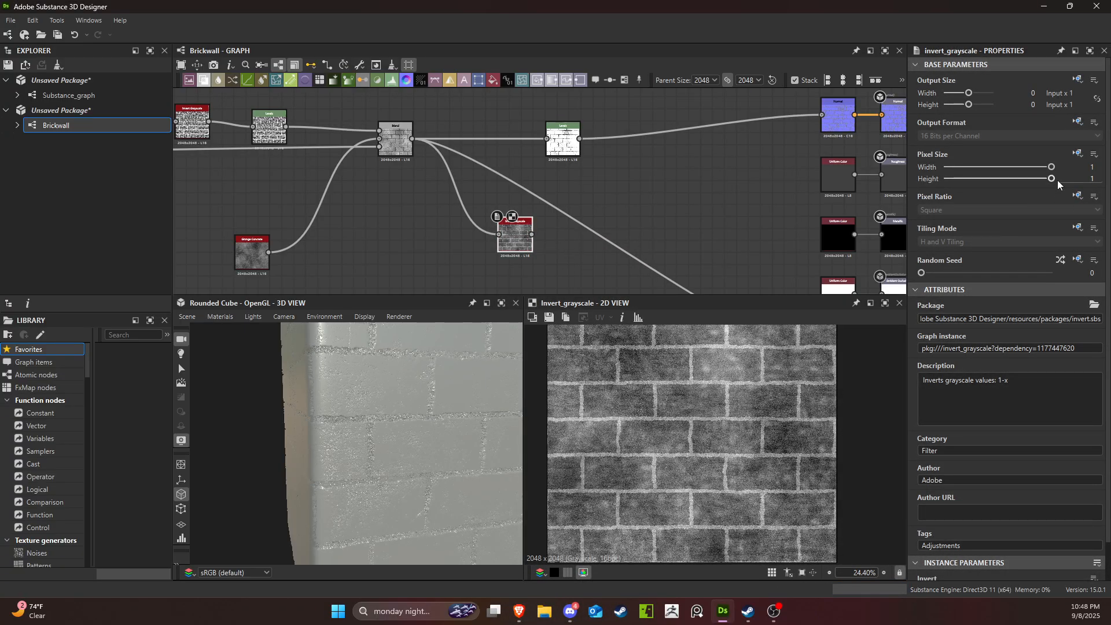
scroll(1035, 405, down, 2)
click(1022, 554)
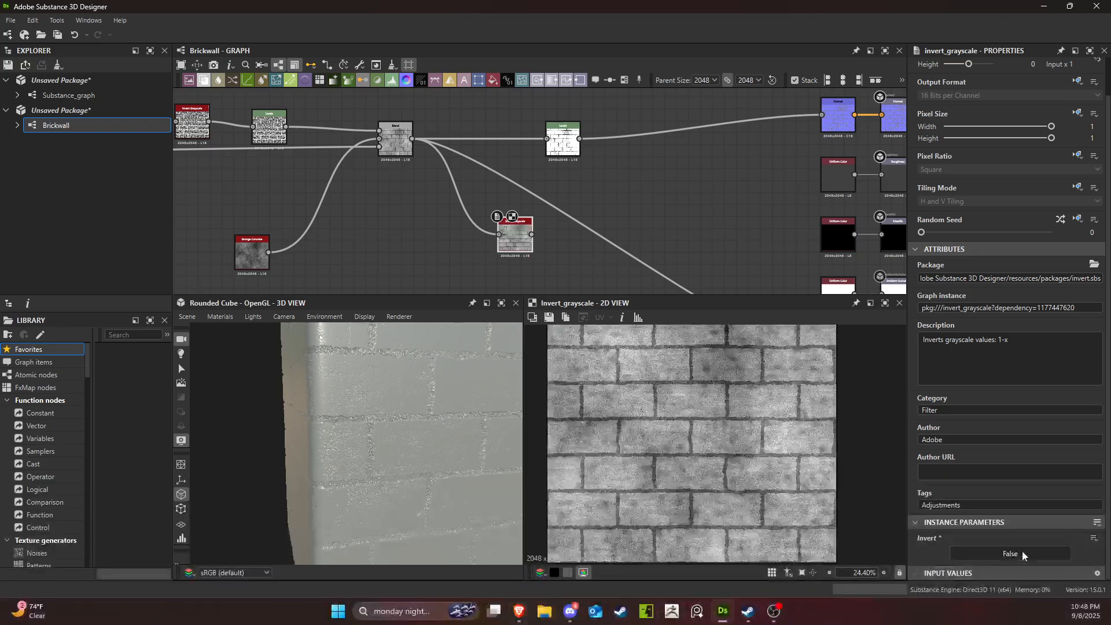
click(1021, 552)
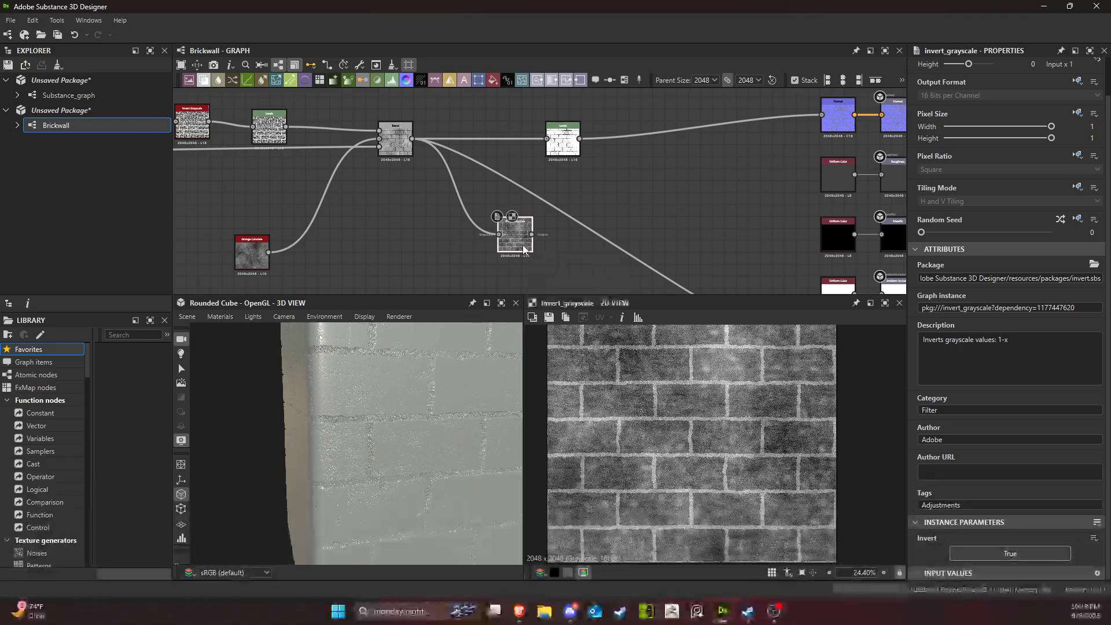
key(Delete)
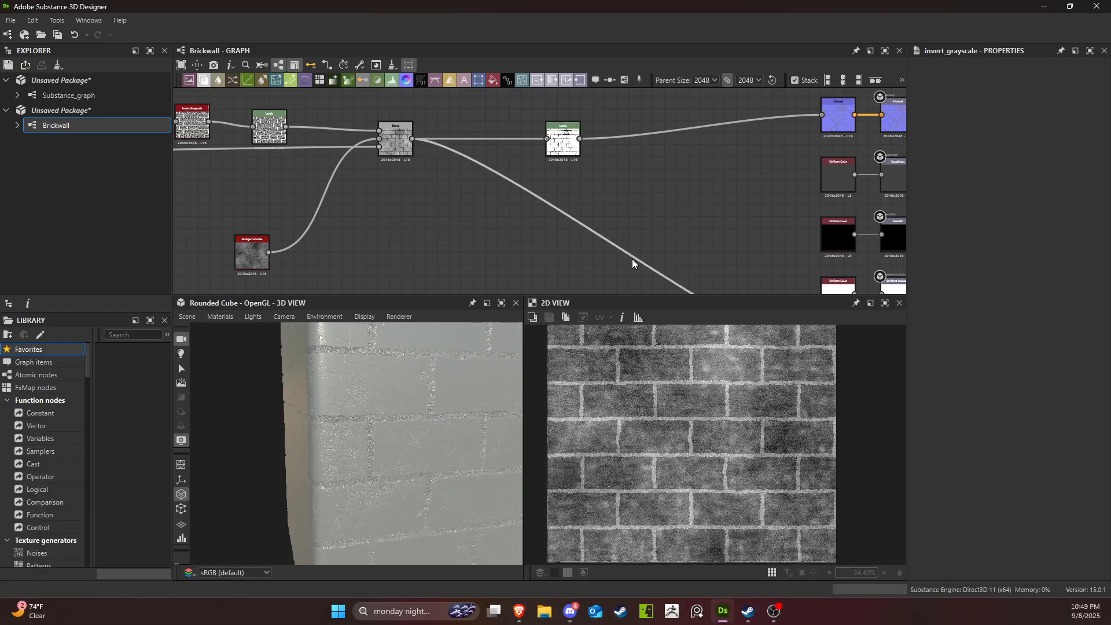
Shift the Levels midpoint toward the white point and move the Levels node slightly farther from the grunge Blend.
double_click(557, 147)
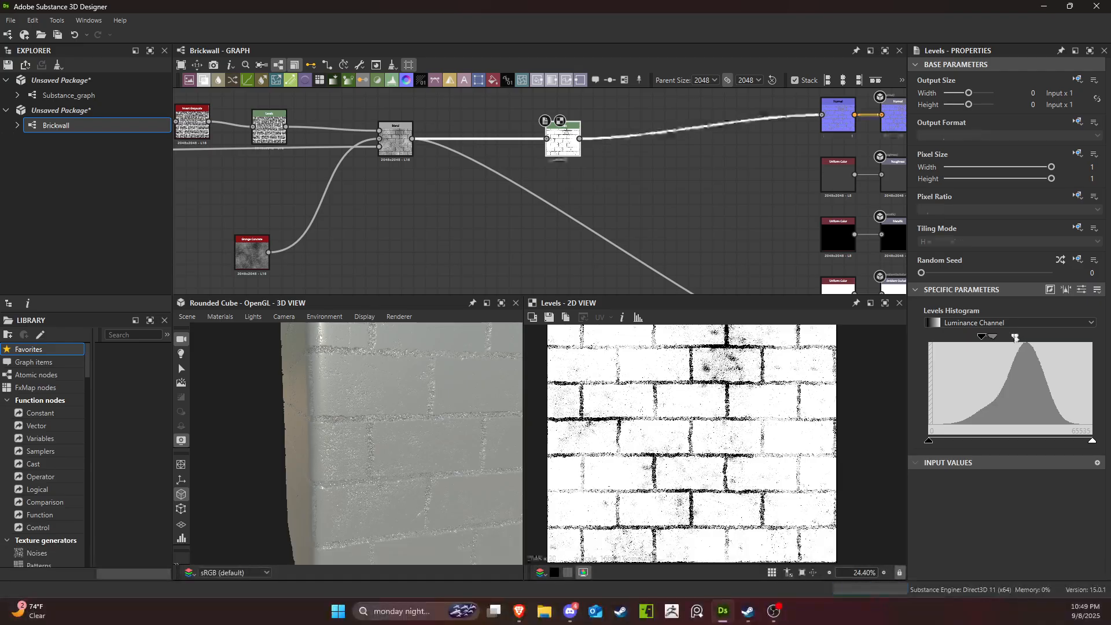
drag(995, 339, 1004, 345)
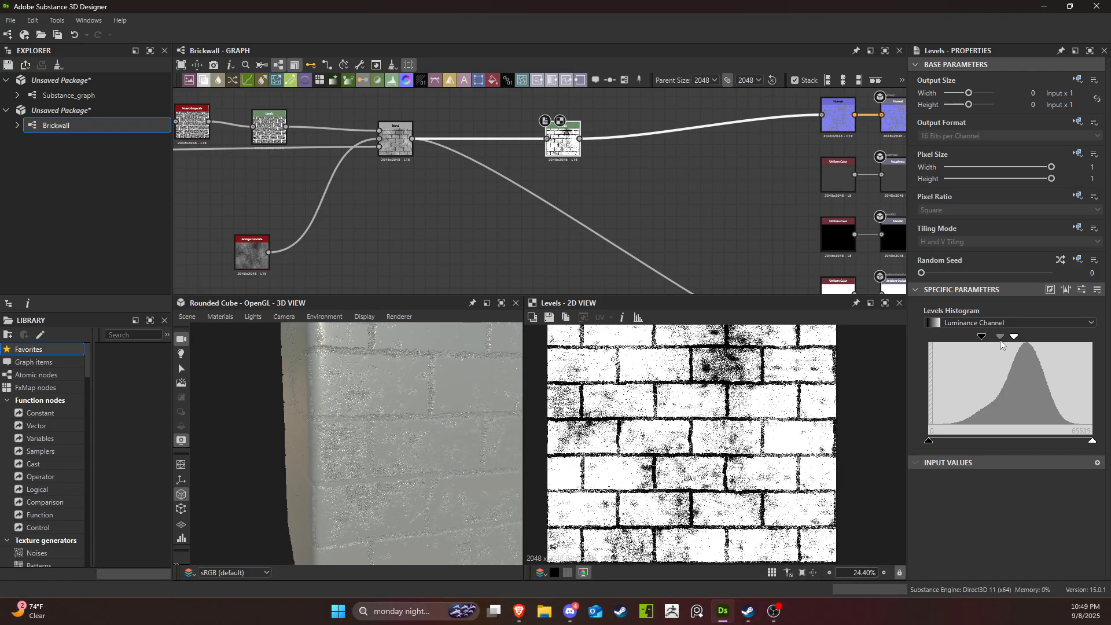
drag(392, 442, 376, 418)
drag(563, 141, 603, 148)
Reposition the Perlin Noise node below the Directional Warp and set its scale to 19 and disorder to 0.73.
middle_drag(426, 148, 627, 214)
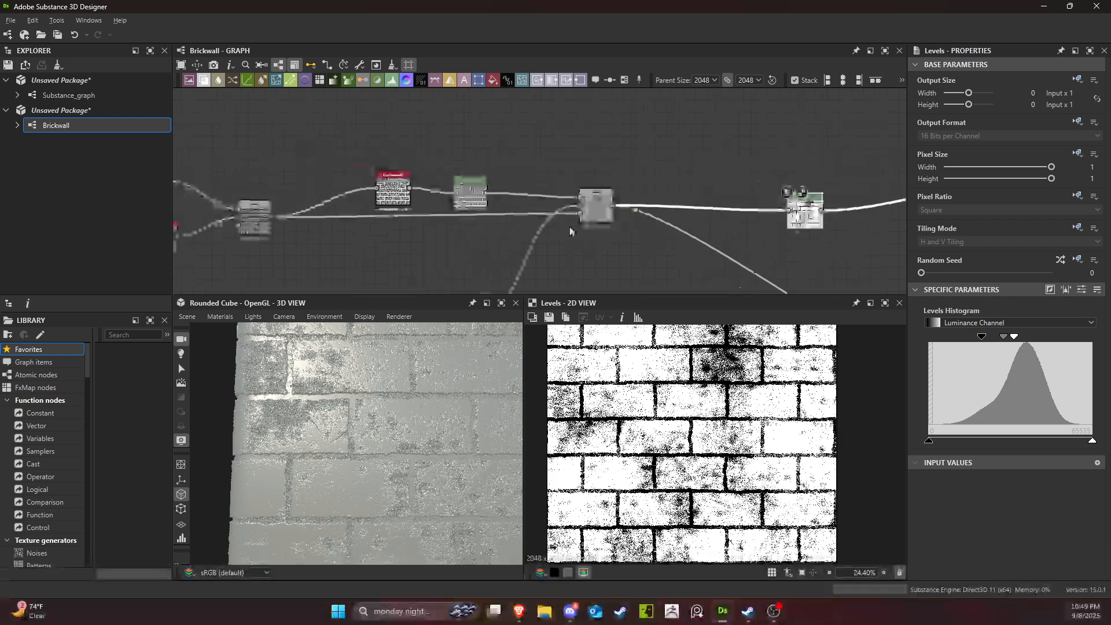
scroll(541, 230, up, 5)
middle_drag(384, 184, 708, 226)
scroll(497, 198, down, 1)
middle_drag(498, 198, 626, 216)
drag(422, 246, 384, 257)
double_click(384, 257)
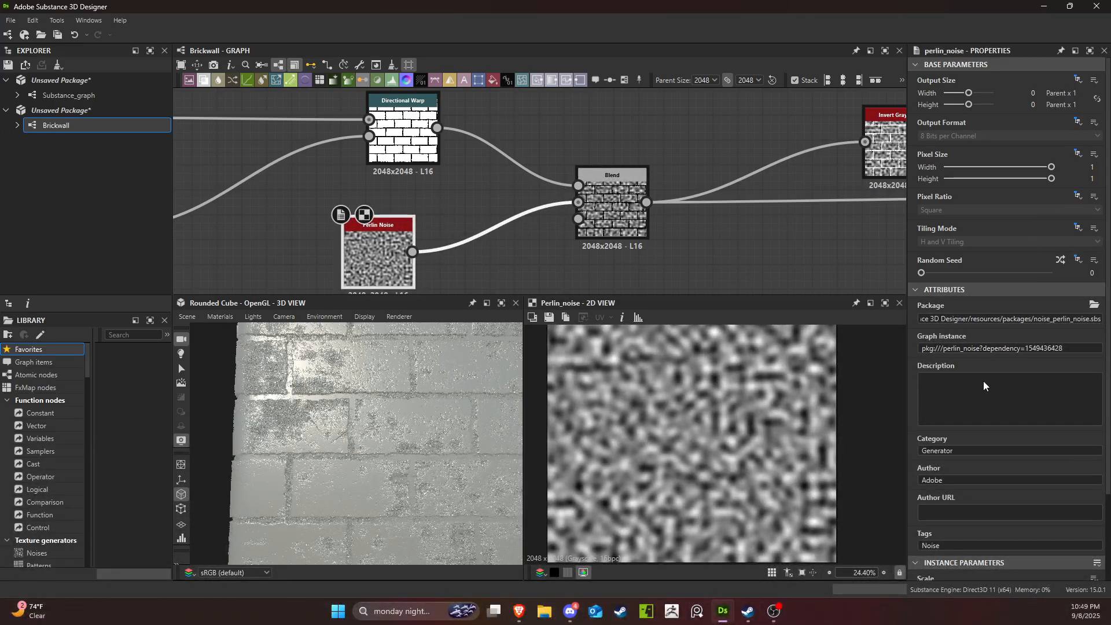
scroll(983, 386, down, 2)
drag(983, 484, 1014, 519)
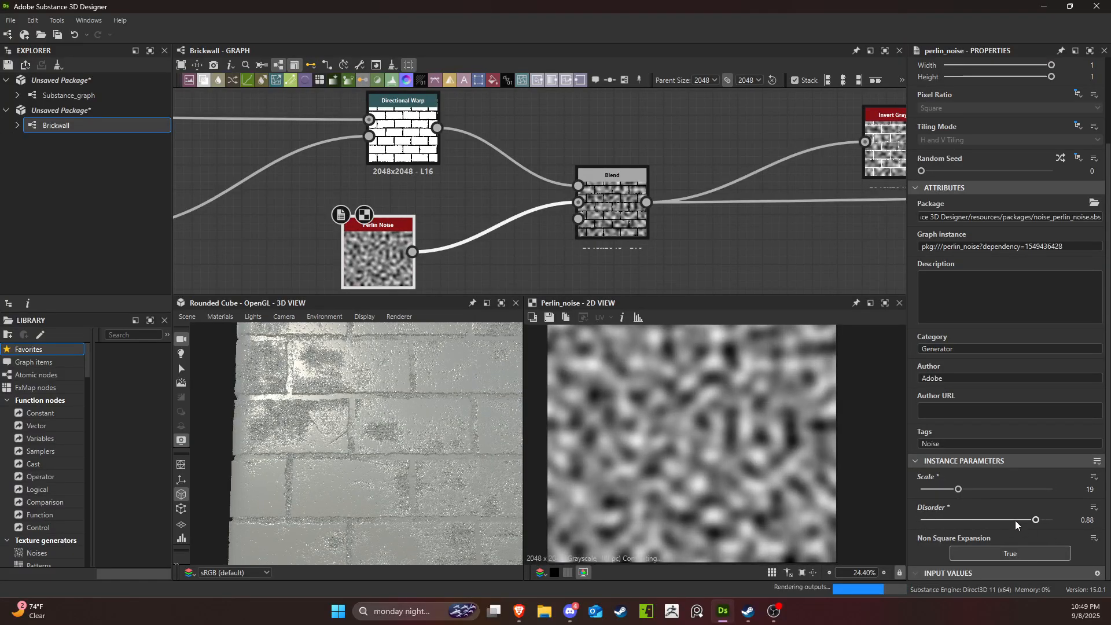
Examine the brick surface on the 3D cube and the fine detail of the Levels output feeding the normal.
scroll(475, 207, down, 4)
middle_drag(570, 261, 525, 228)
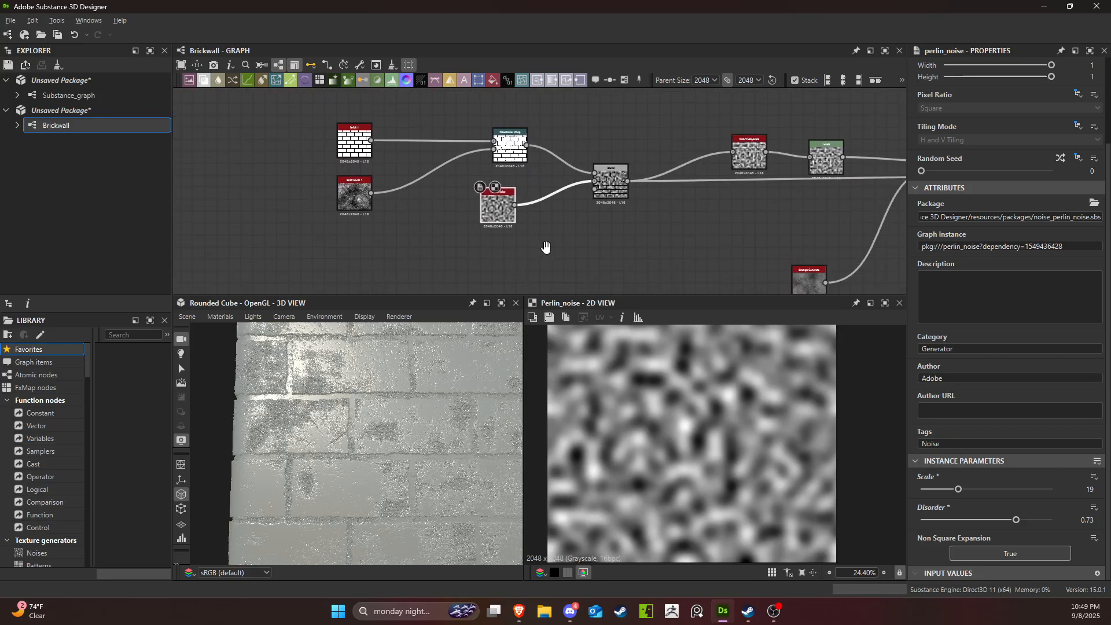
scroll(697, 227, down, 1)
middle_drag(696, 227, 438, 230)
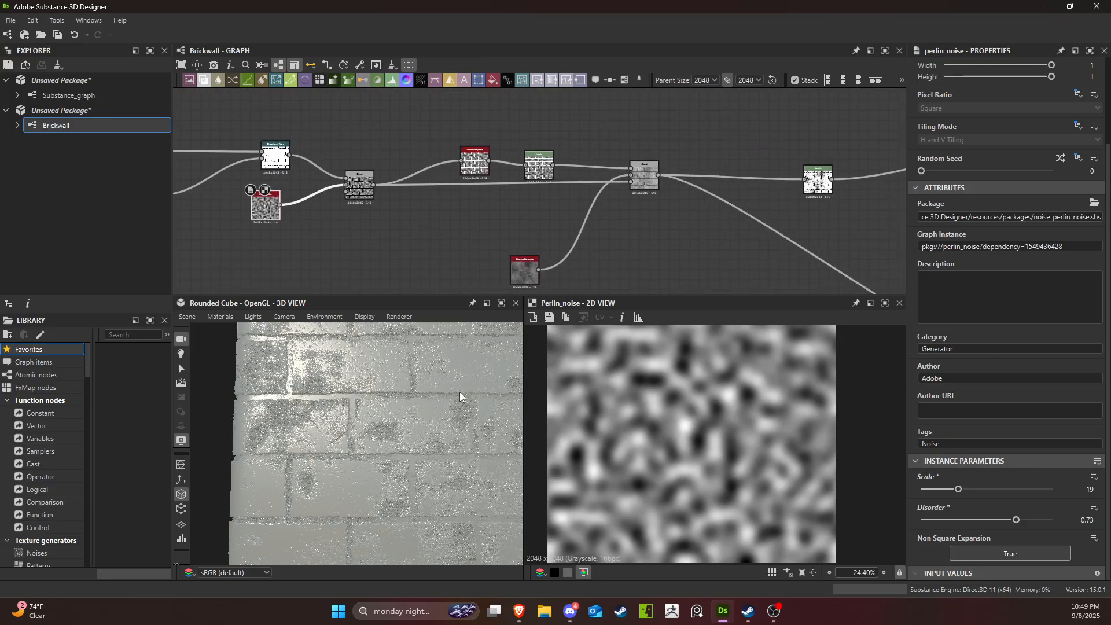
drag(460, 391, 445, 416)
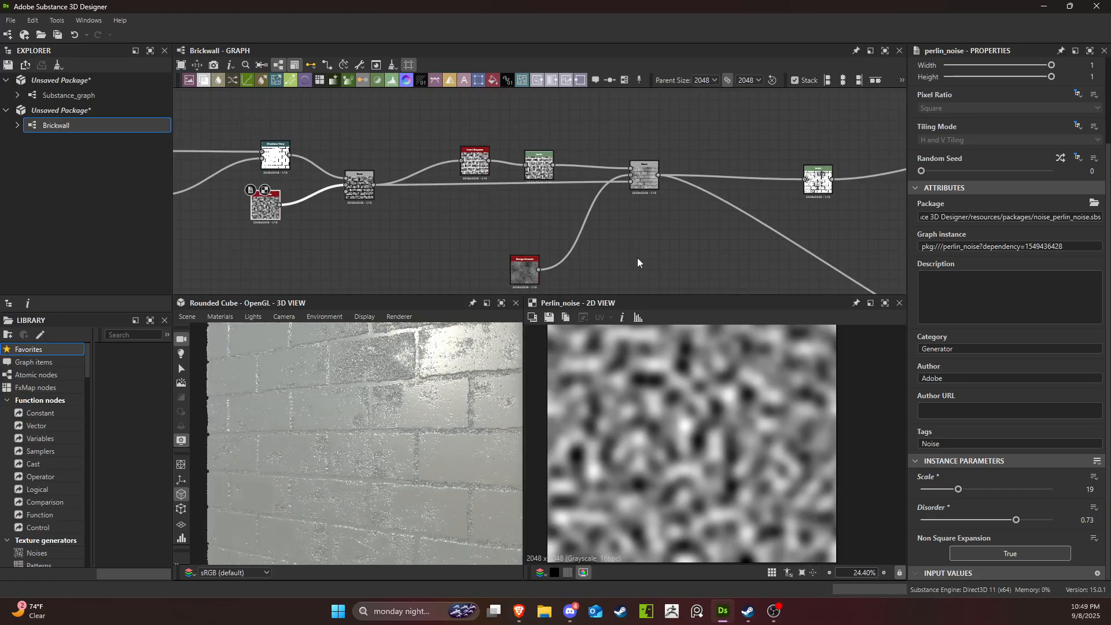
scroll(636, 260, down, 2)
middle_drag(731, 259, 588, 213)
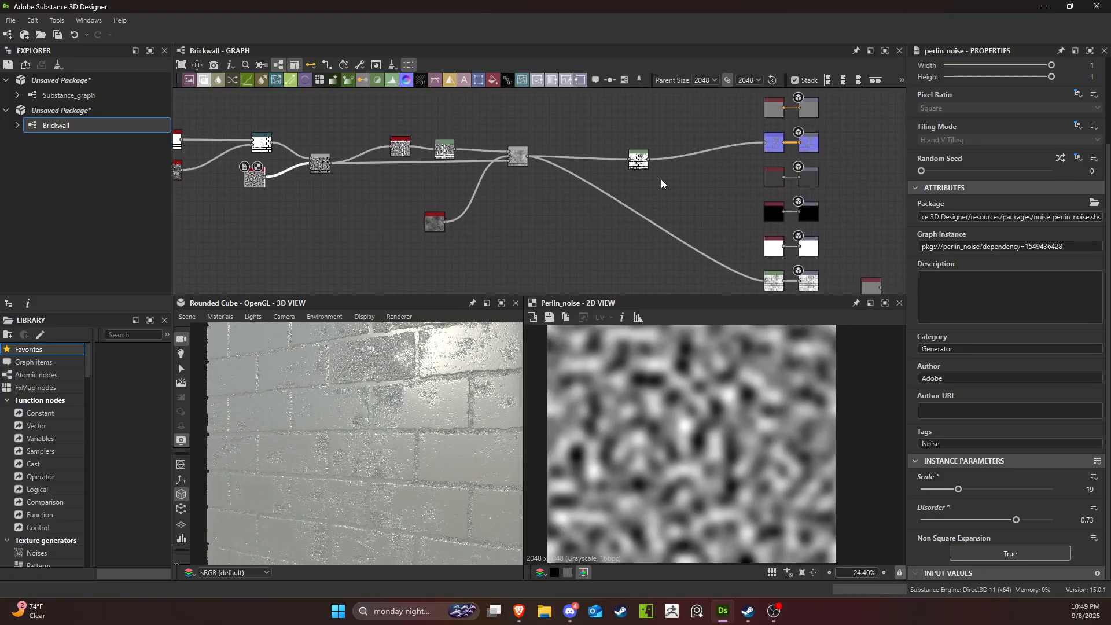
double_click(639, 159)
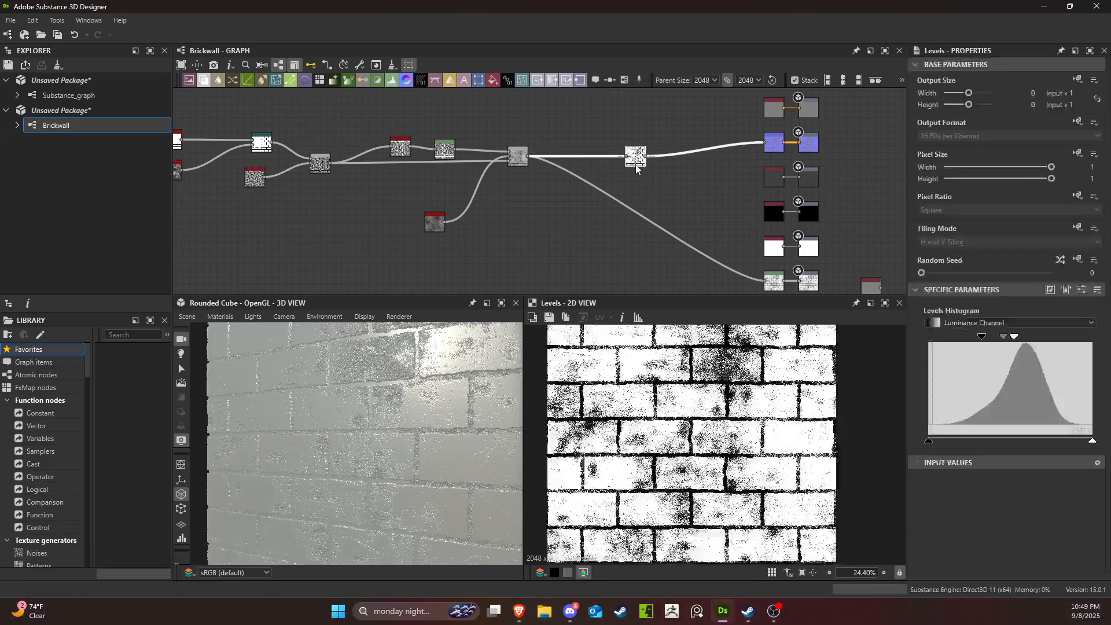
scroll(685, 403, up, 3)
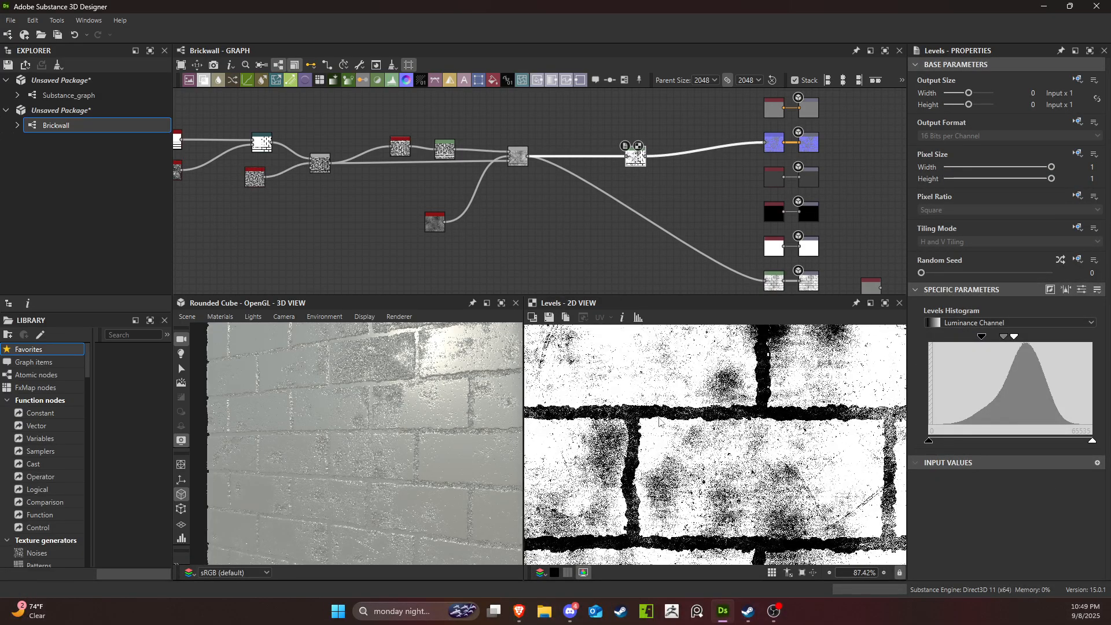
scroll(659, 421, up, 8)
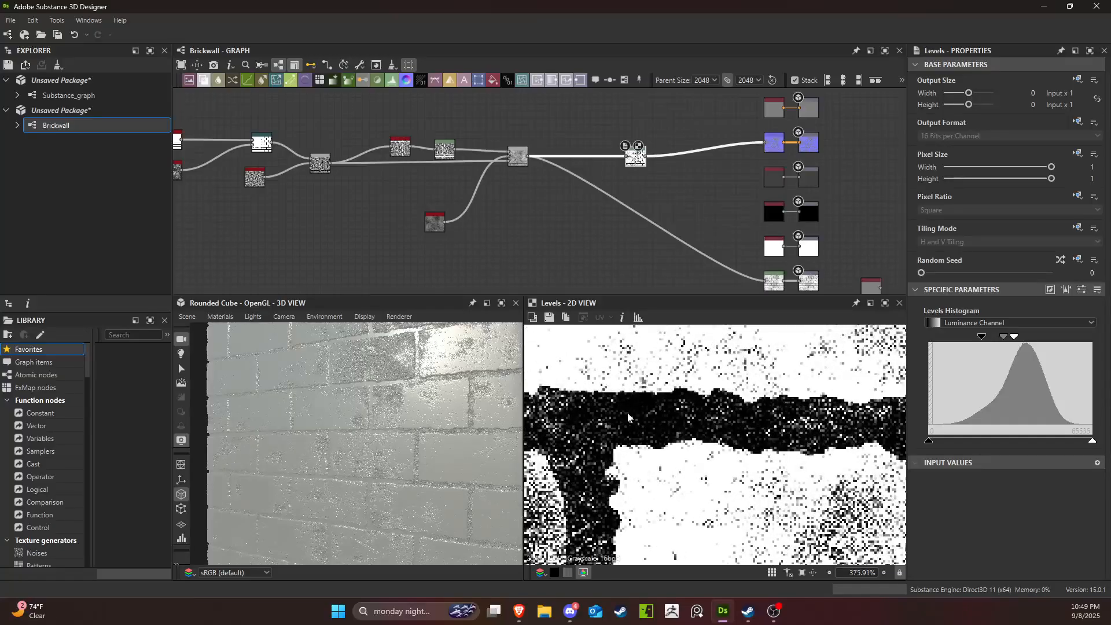
scroll(627, 416, down, 10)
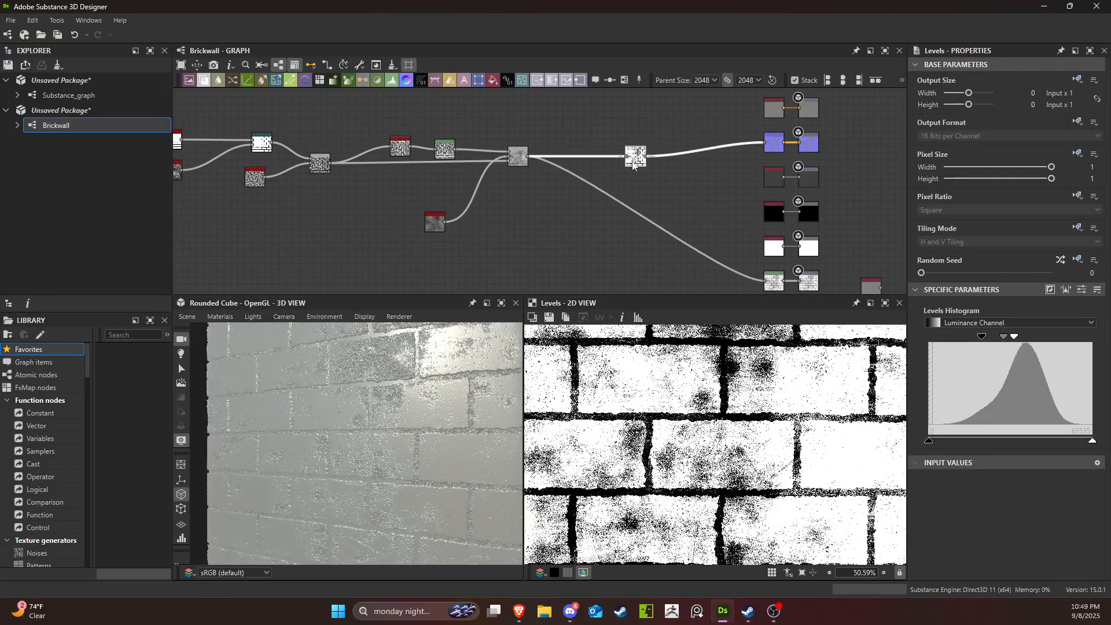
Try an Edge Detect node on the Levels output with edge width 1 and edge roundness 0.
drag(633, 164, 665, 171)
scroll(594, 164, up, 3)
text(ed)
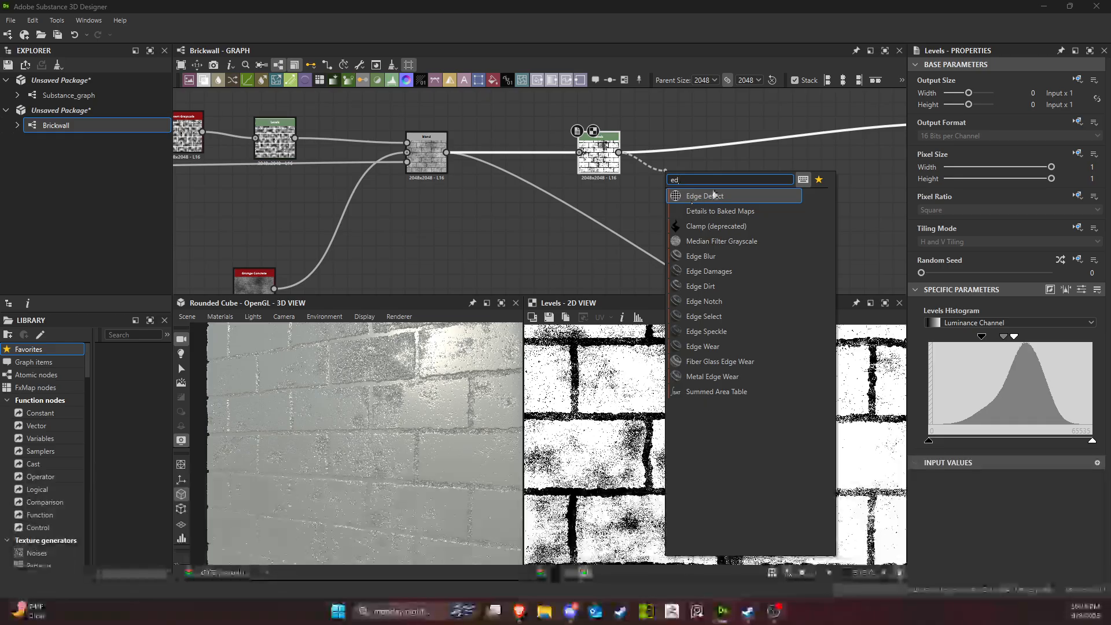
click(691, 199)
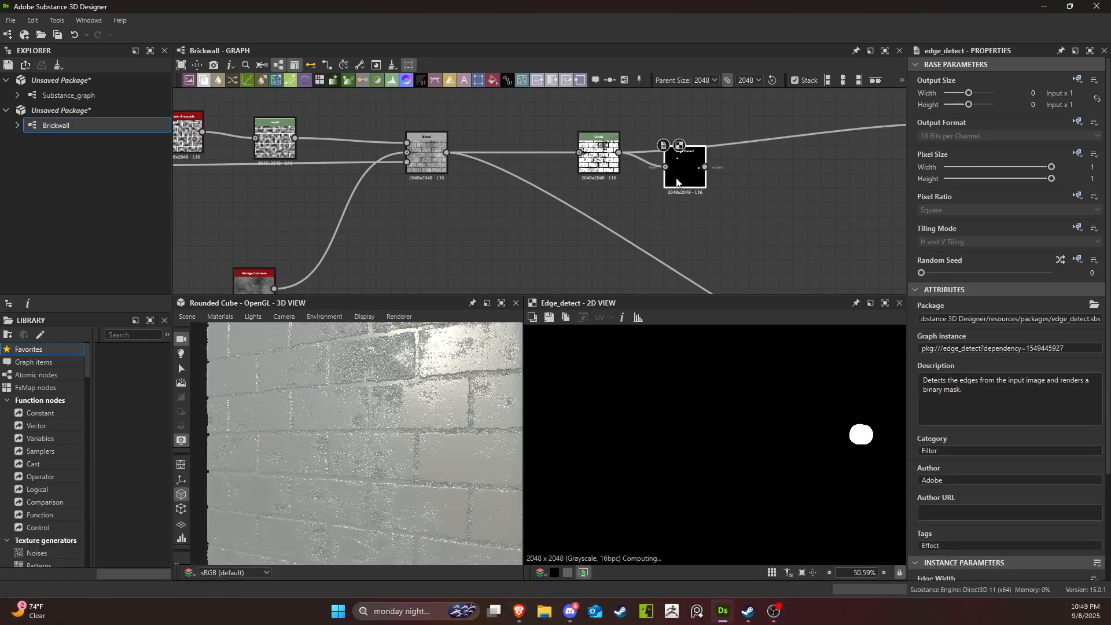
scroll(1041, 461, down, 3)
drag(930, 460, 920, 460)
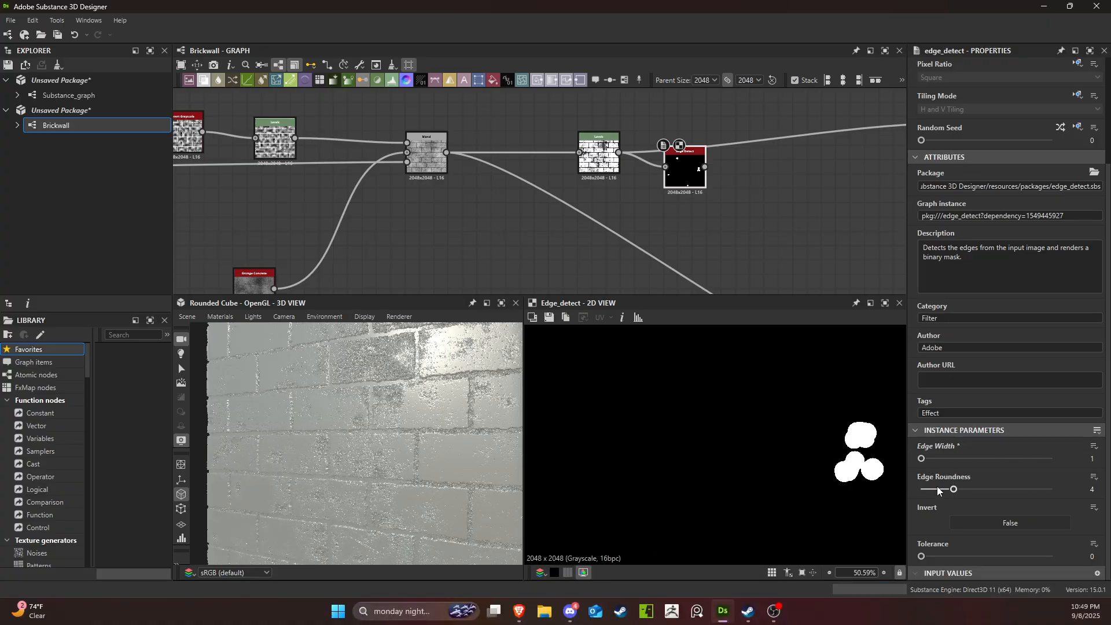
drag(953, 492, 919, 488)
key(f)
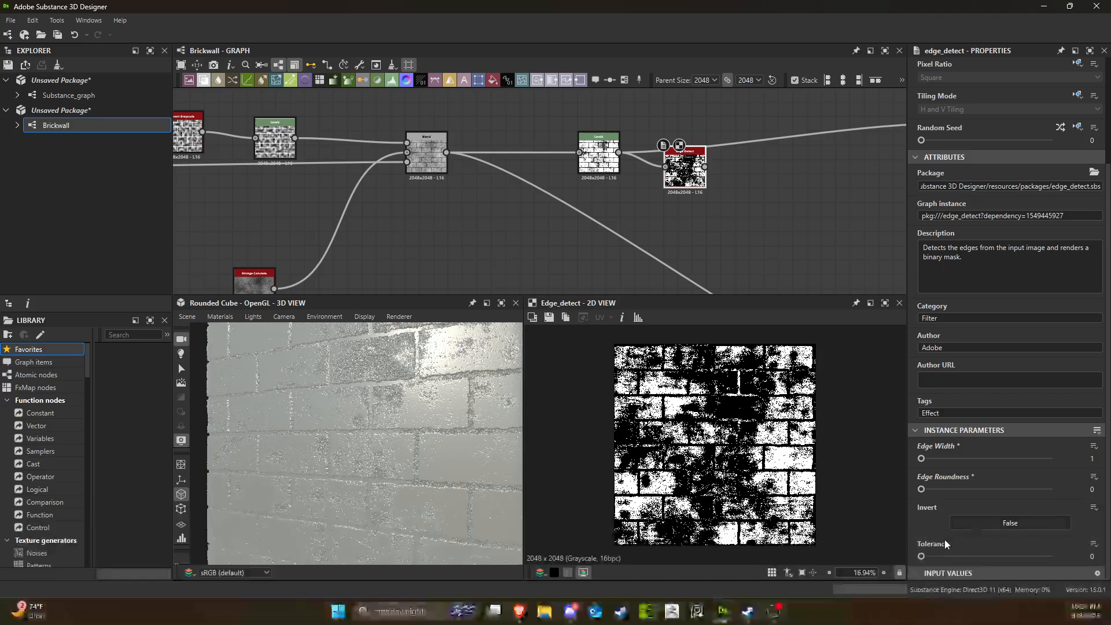
Try a tolerance of 0.96 and inversion on the Edge Detect node, and delete the node.
drag(922, 557, 1052, 572)
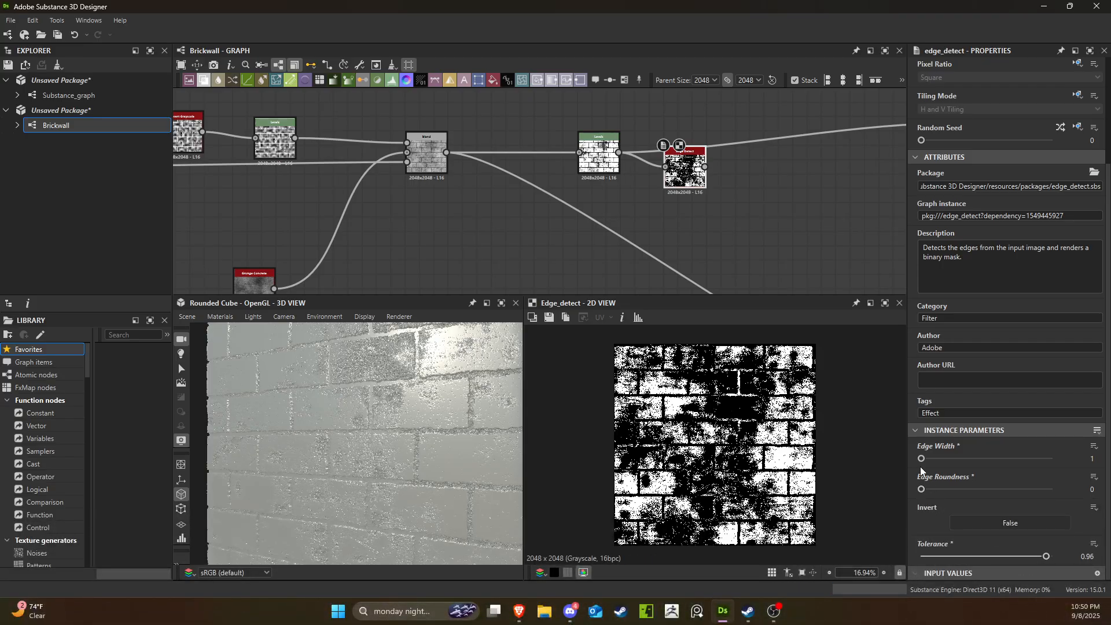
mouse_move(922, 491)
mouse_down()
mouse_move(946, 494)
mouse_move(921, 493)
mouse_up()
click(977, 524)
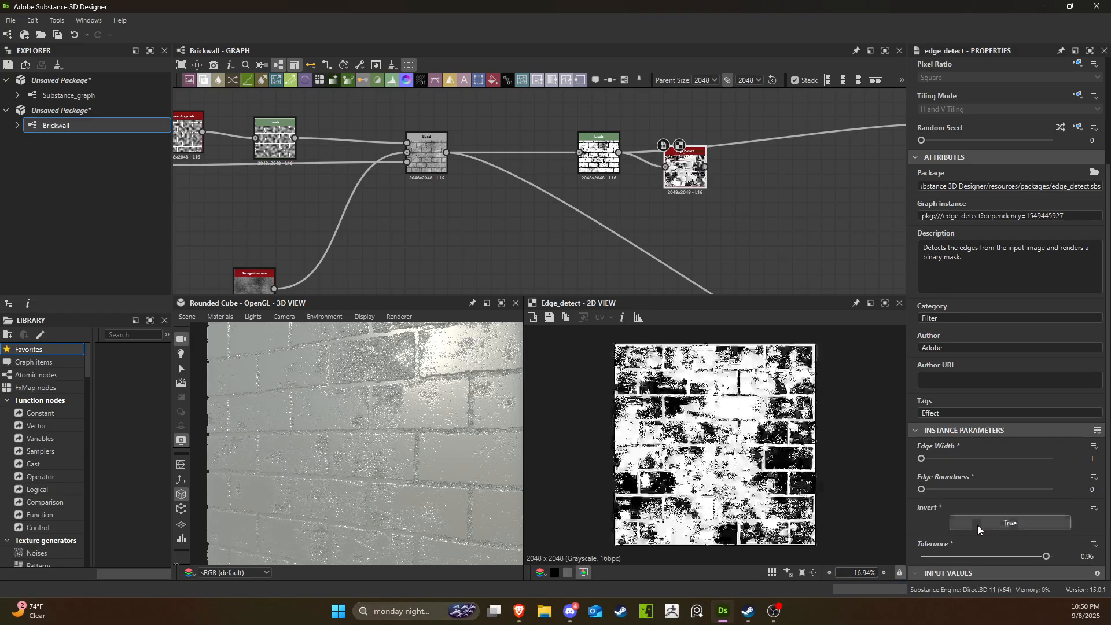
mouse_move(921, 459)
mouse_down()
mouse_move(974, 467)
mouse_move(913, 462)
mouse_up()
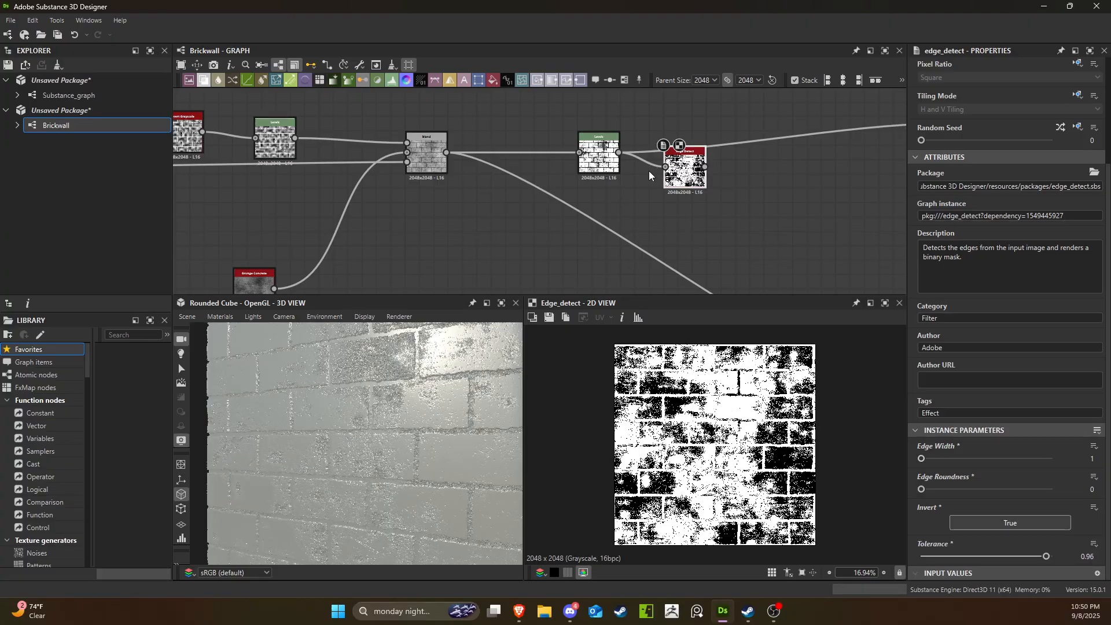
key(Delete)
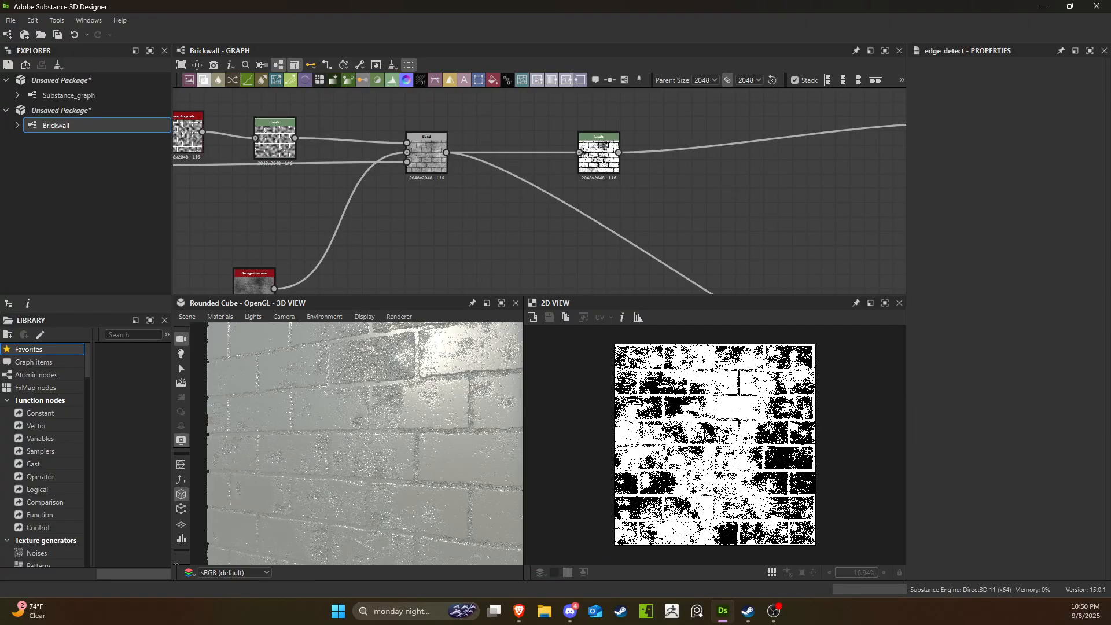
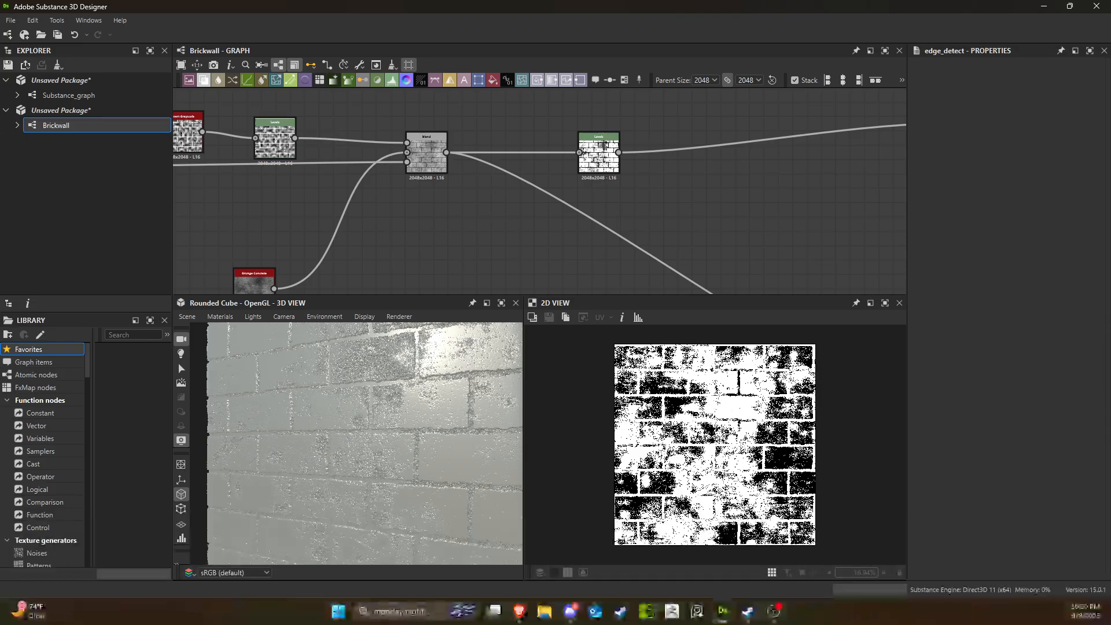
Try the Overlay, Multiply, Add Sub and Max (Lighten) blending modes on the grunge Blend node, and restore Add (Linear Dodge).
double_click(432, 157)
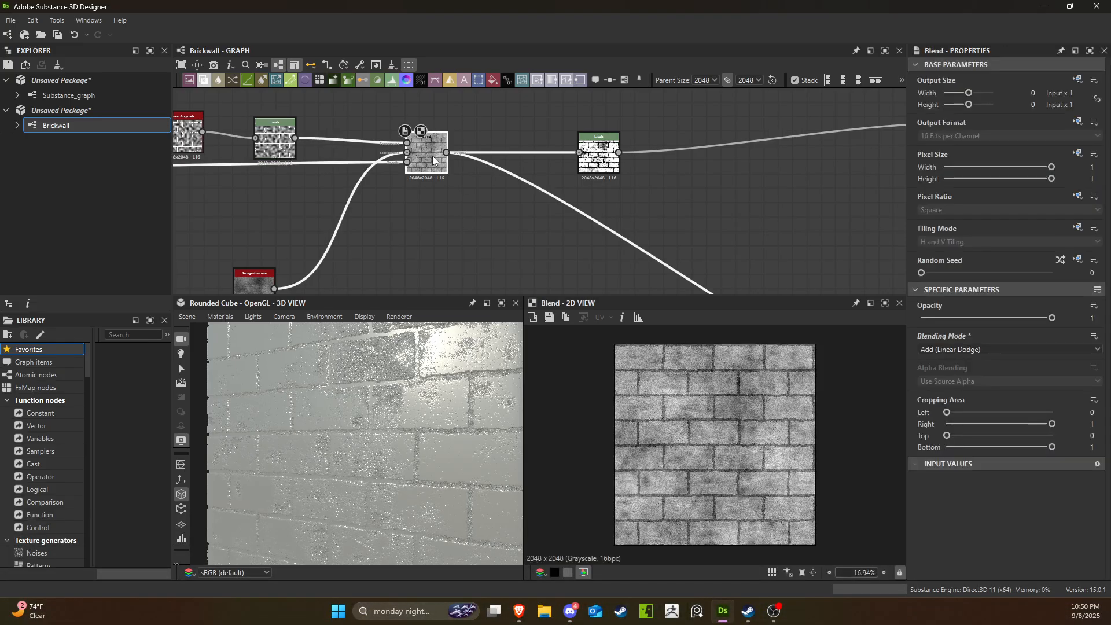
click(989, 348)
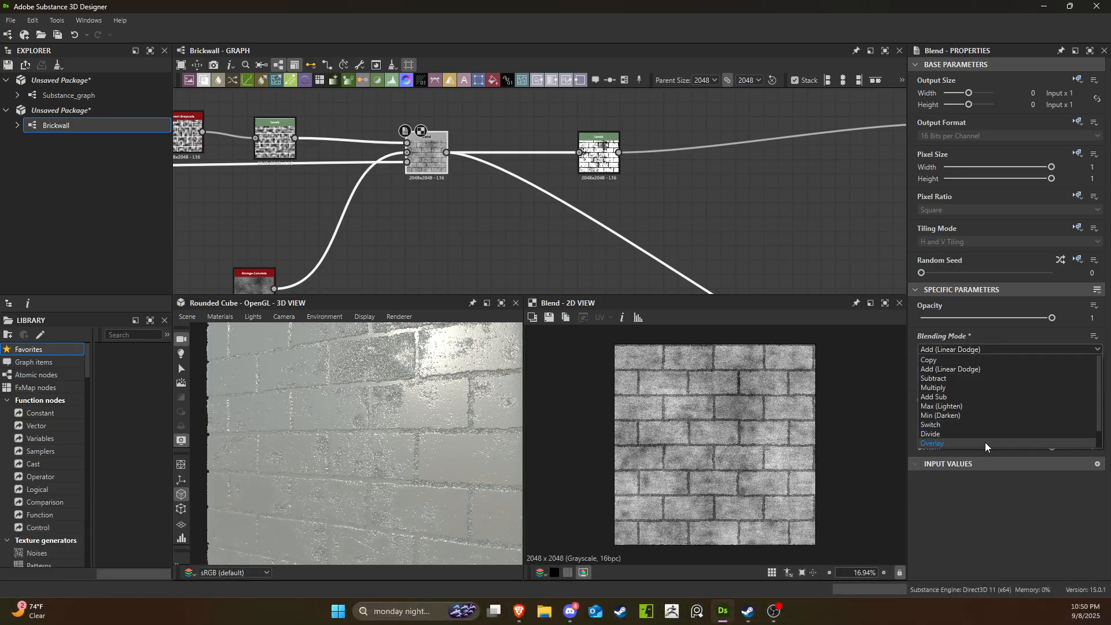
click(985, 442)
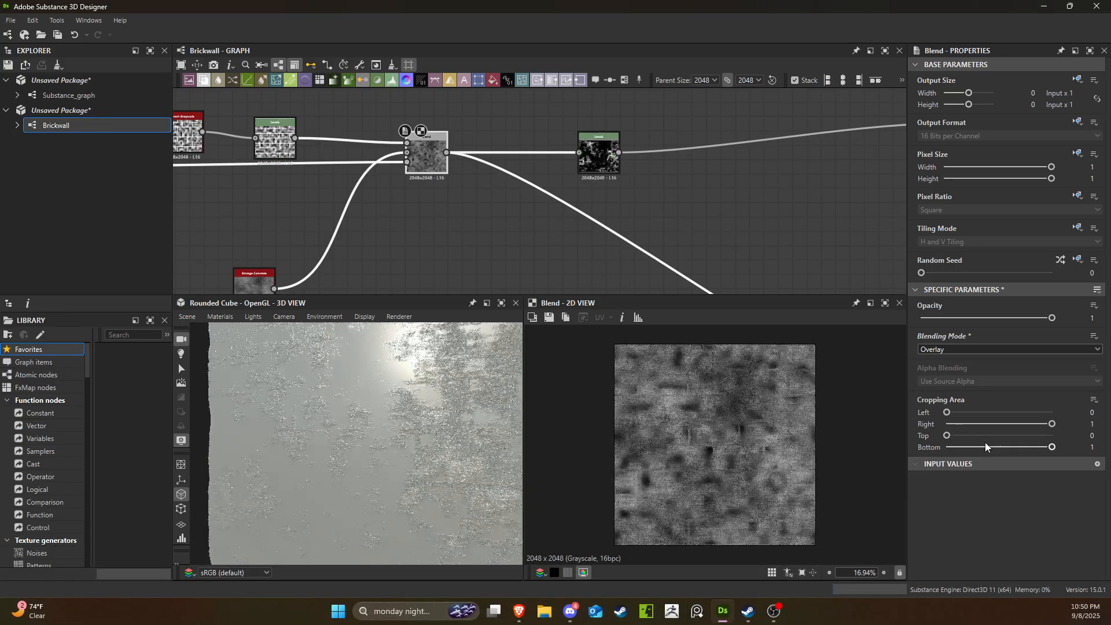
click(981, 350)
click(975, 391)
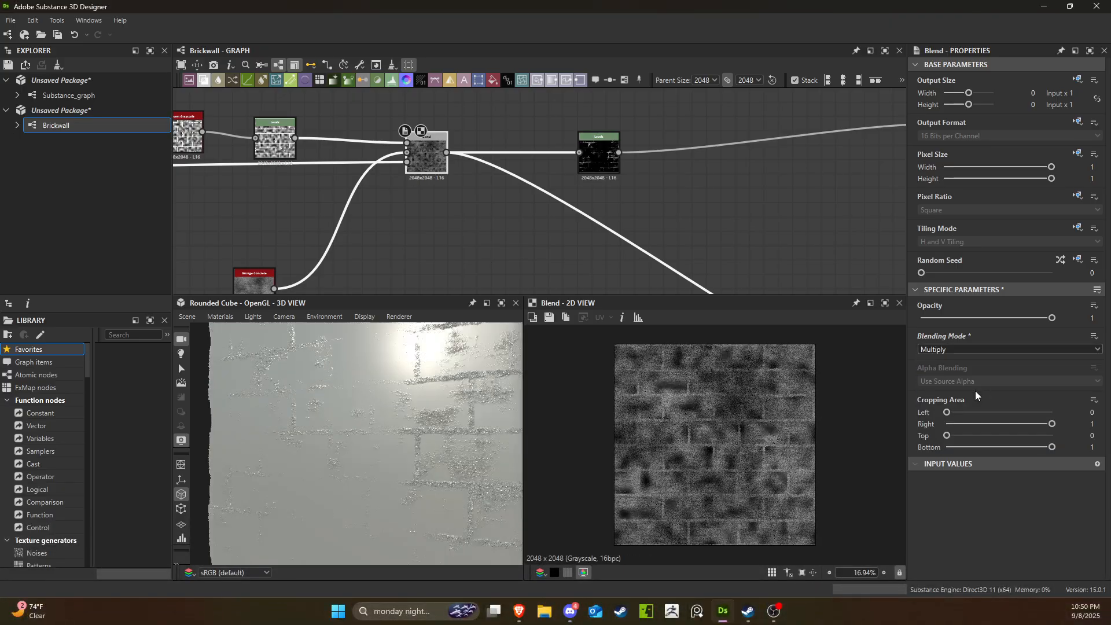
click(966, 349)
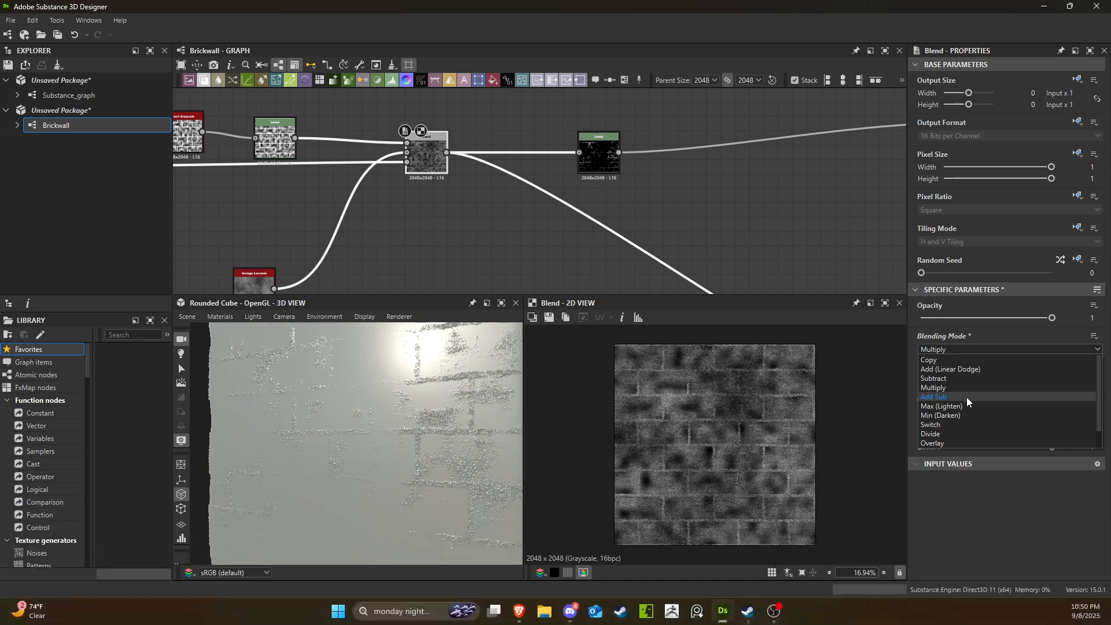
click(962, 397)
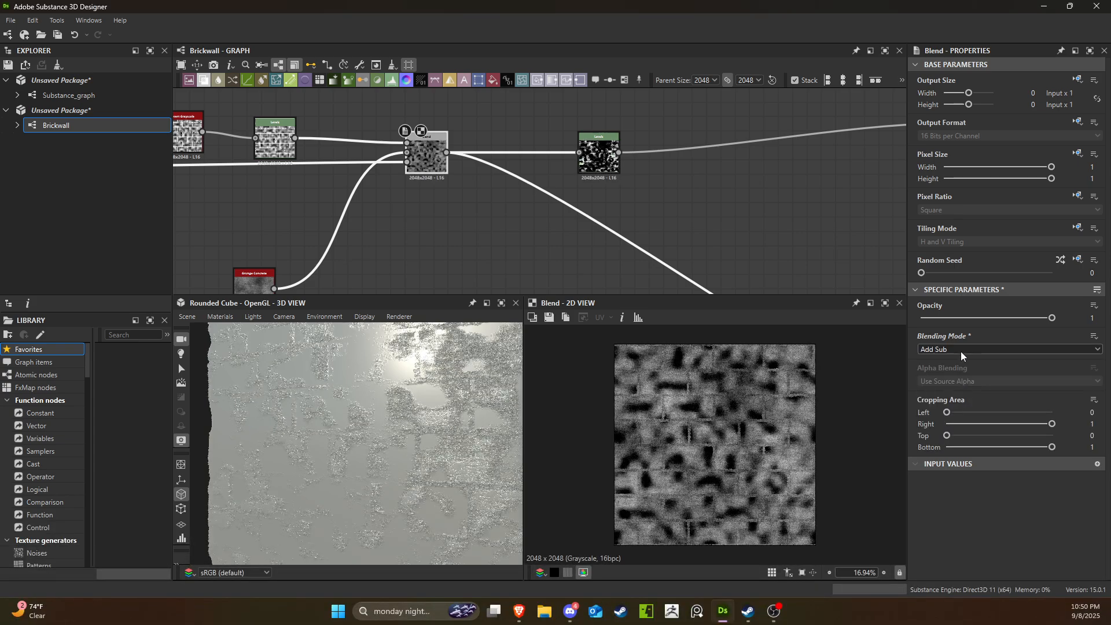
click(961, 351)
click(963, 401)
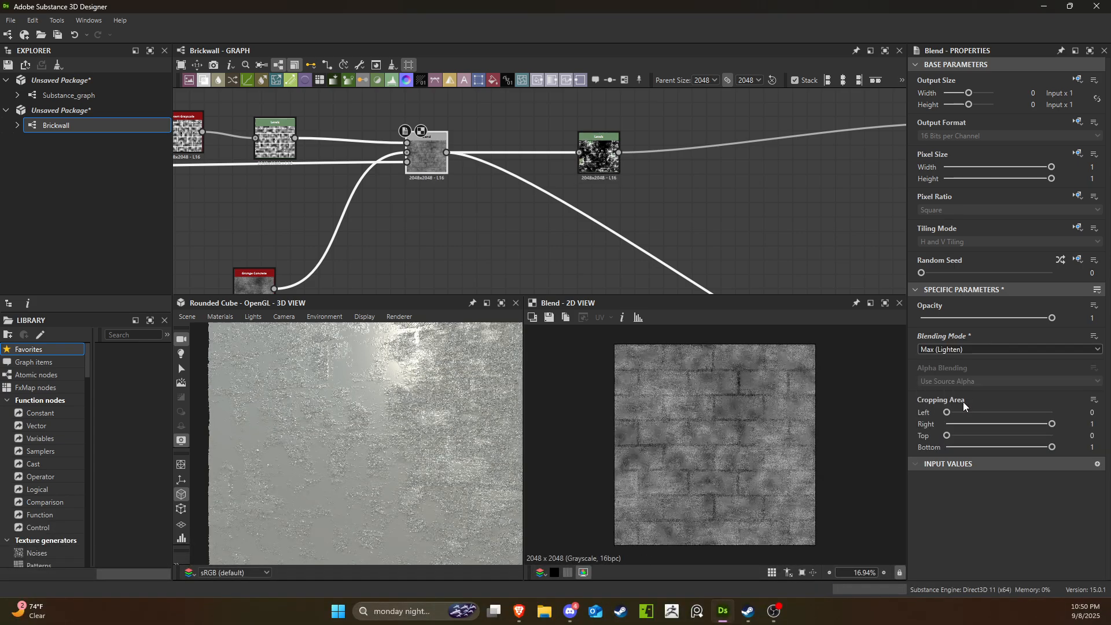
click(959, 351)
click(958, 370)
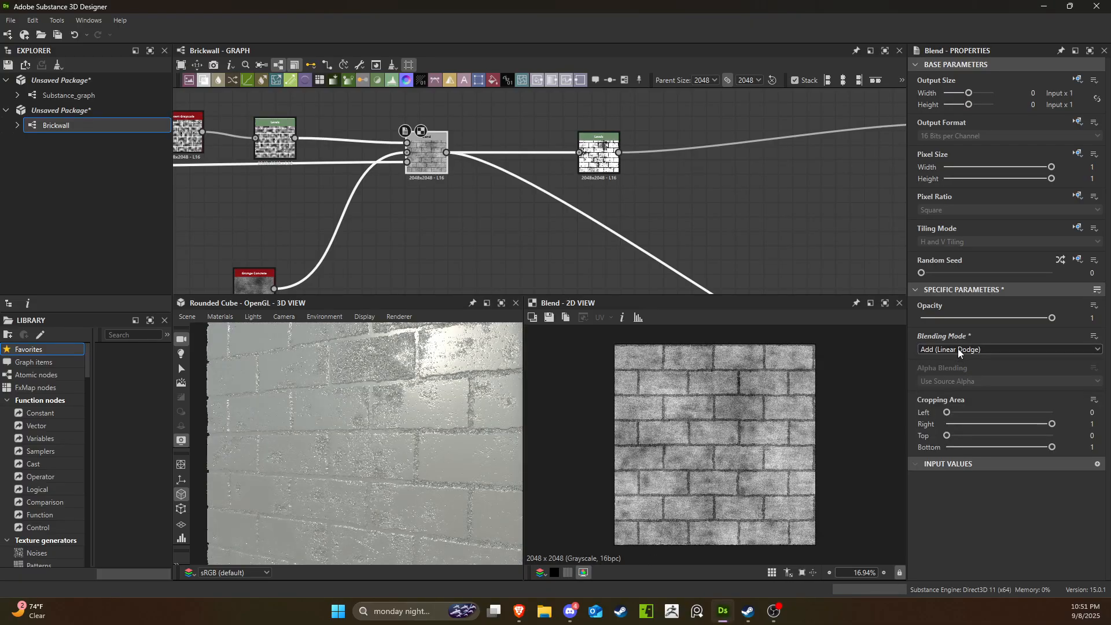
Try Max (Lighten) and Min (Darken) on the grunge Blend node, and set its blending mode to Subtract.
drag(342, 411, 429, 404)
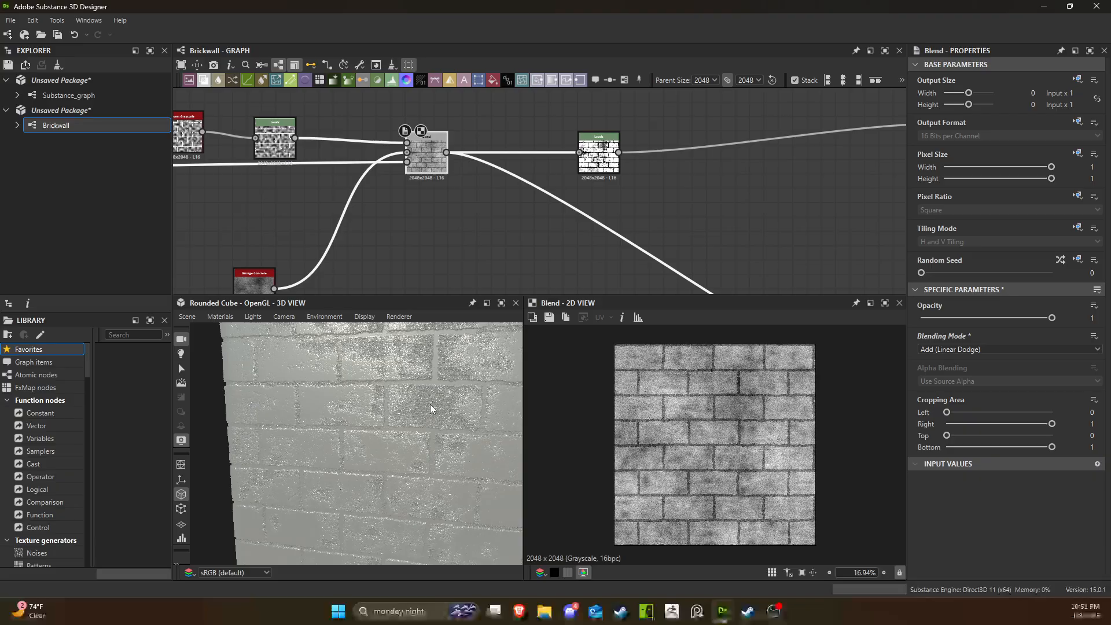
drag(1052, 322, 1103, 341)
click(992, 350)
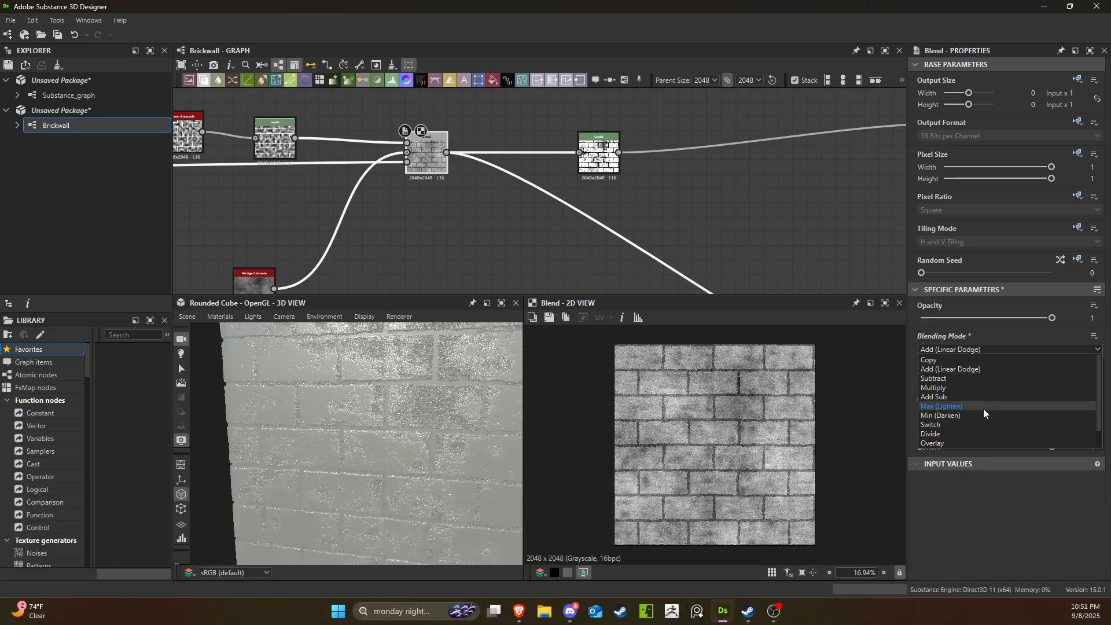
click(981, 405)
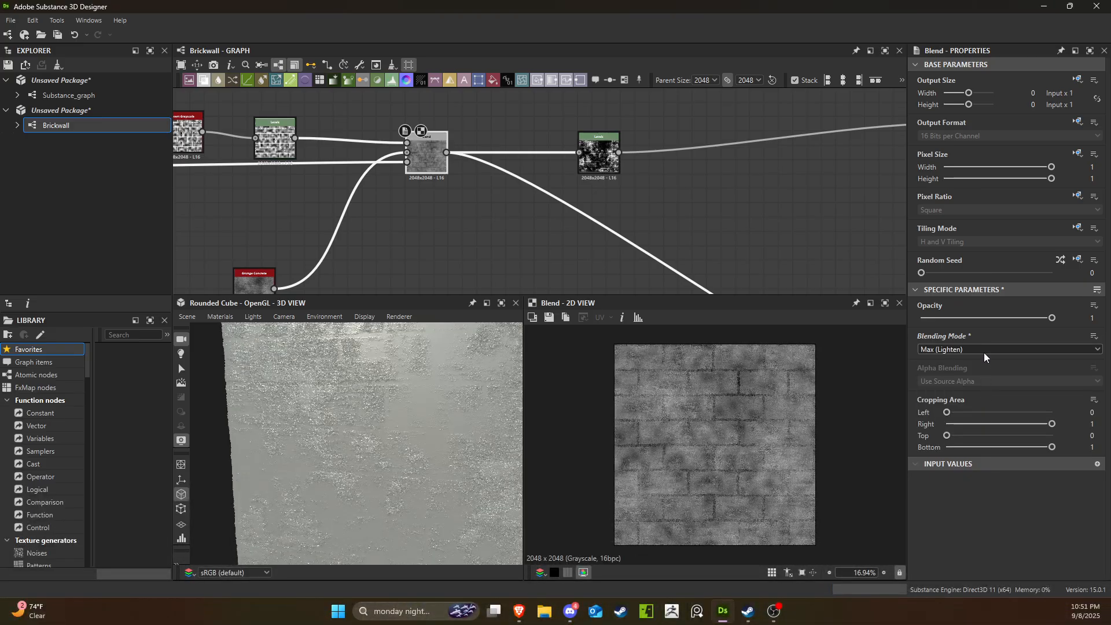
click(984, 352)
click(988, 414)
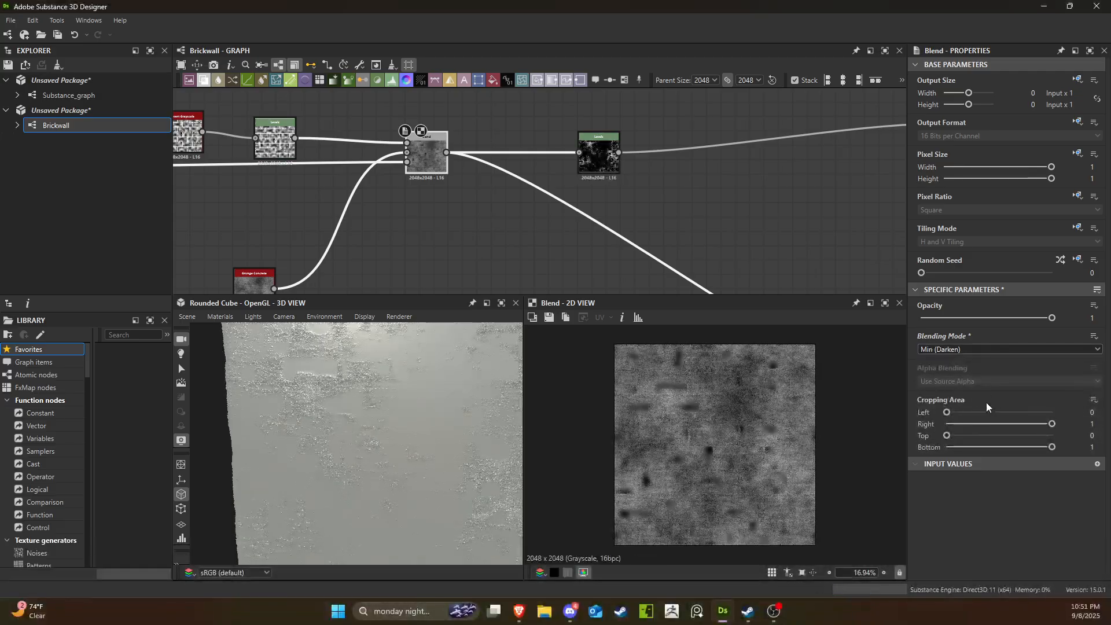
click(982, 352)
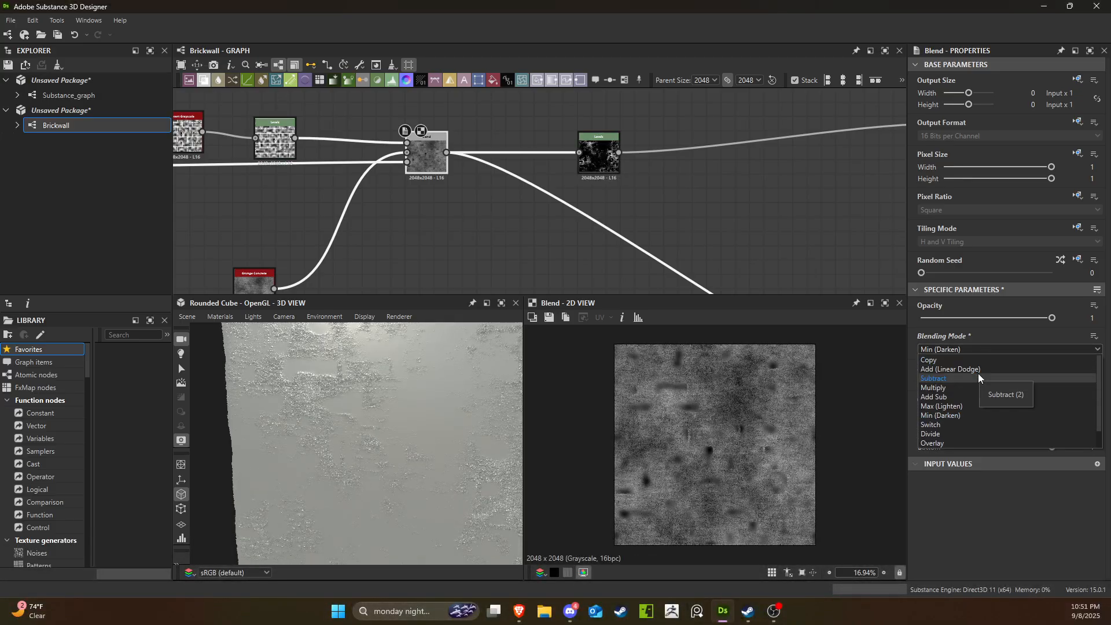
click(977, 377)
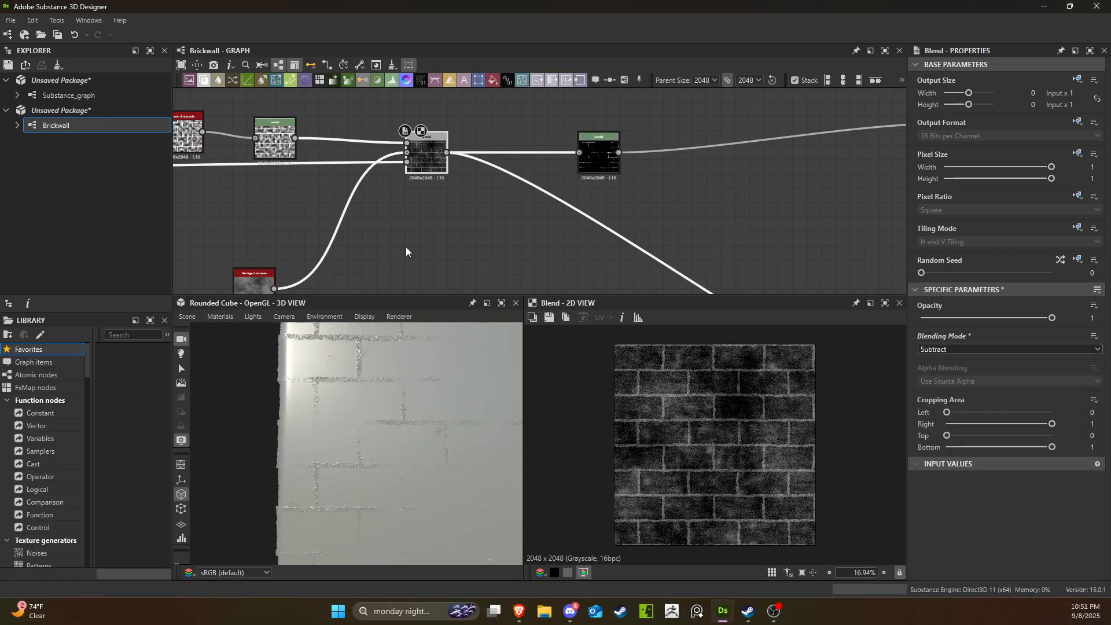
Add an Invert Grayscale node to the Blend output and insert it in the connection before the Levels node.
scroll(428, 155, up, 3)
scroll(520, 181, down, 3)
click(613, 167)
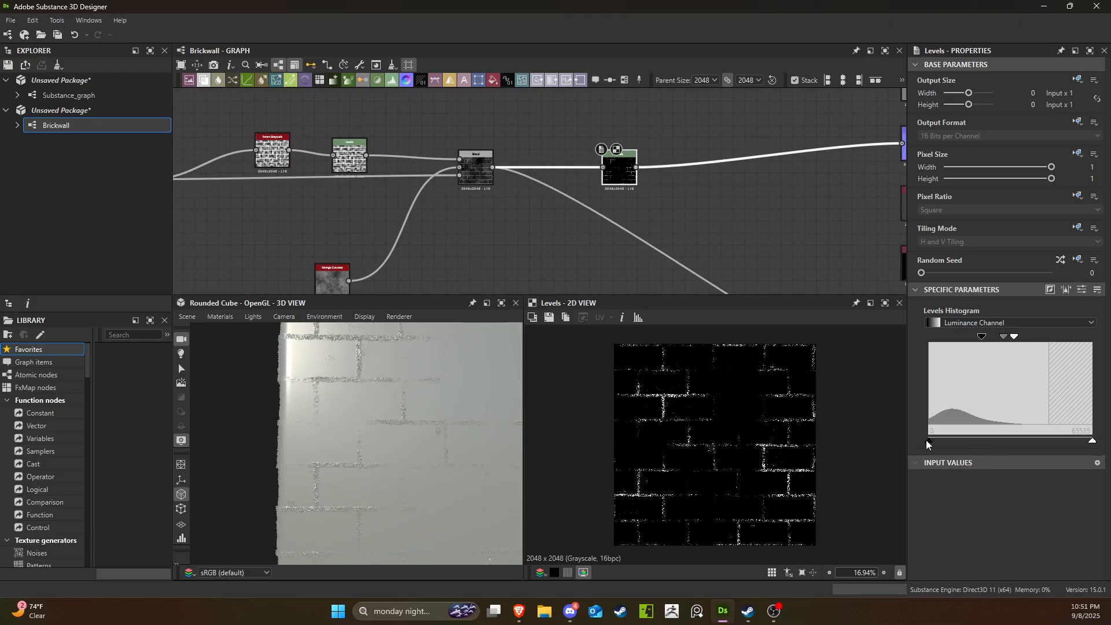
drag(492, 168, 546, 121)
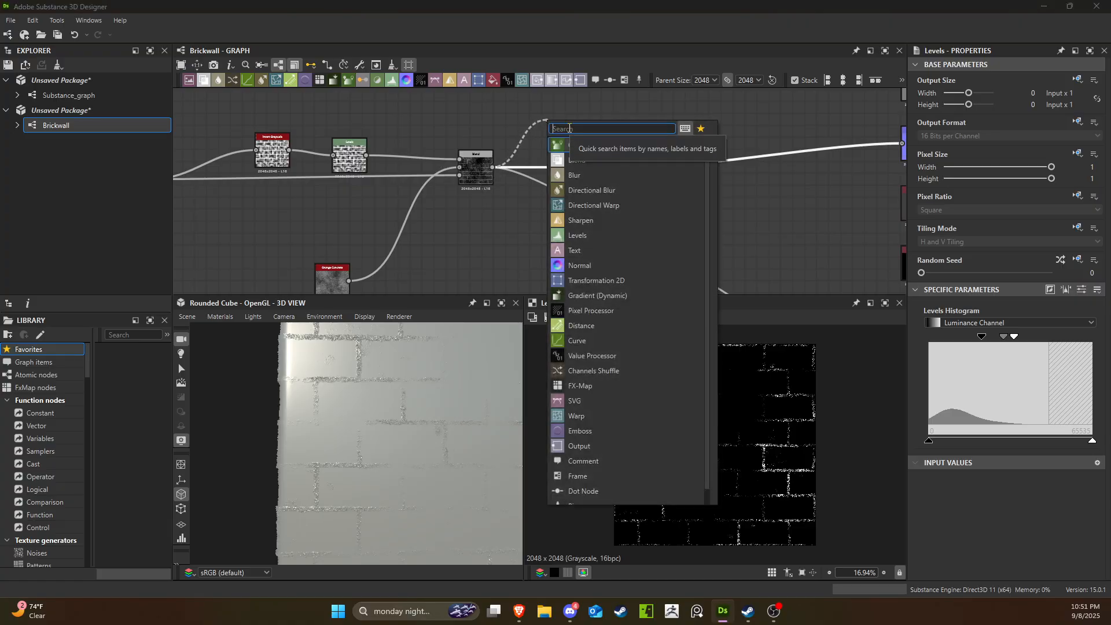
text(in)
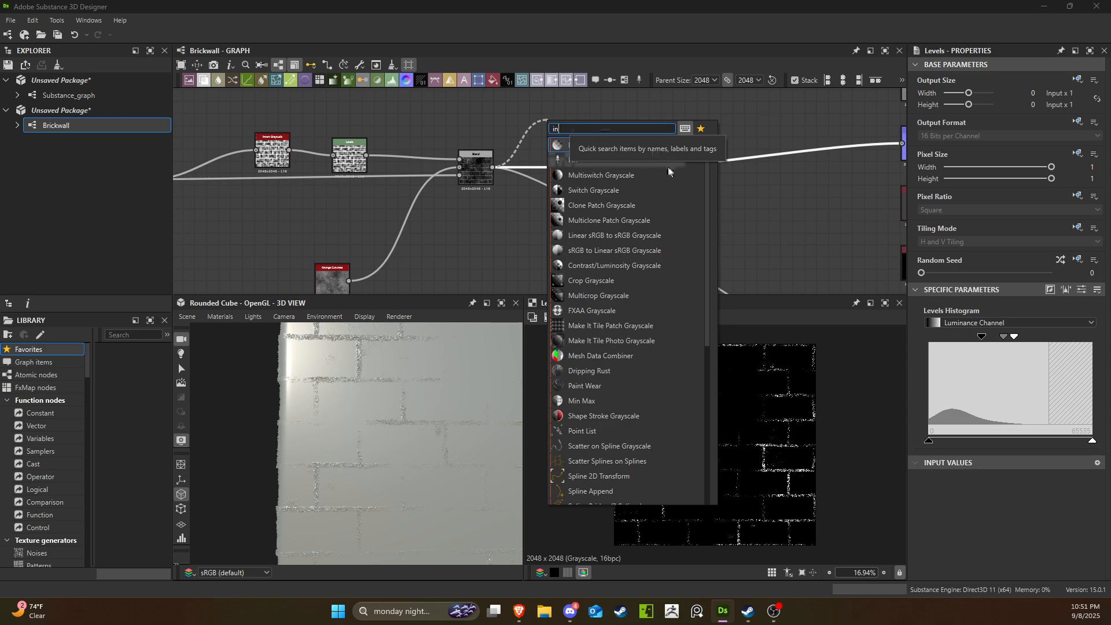
click(597, 148)
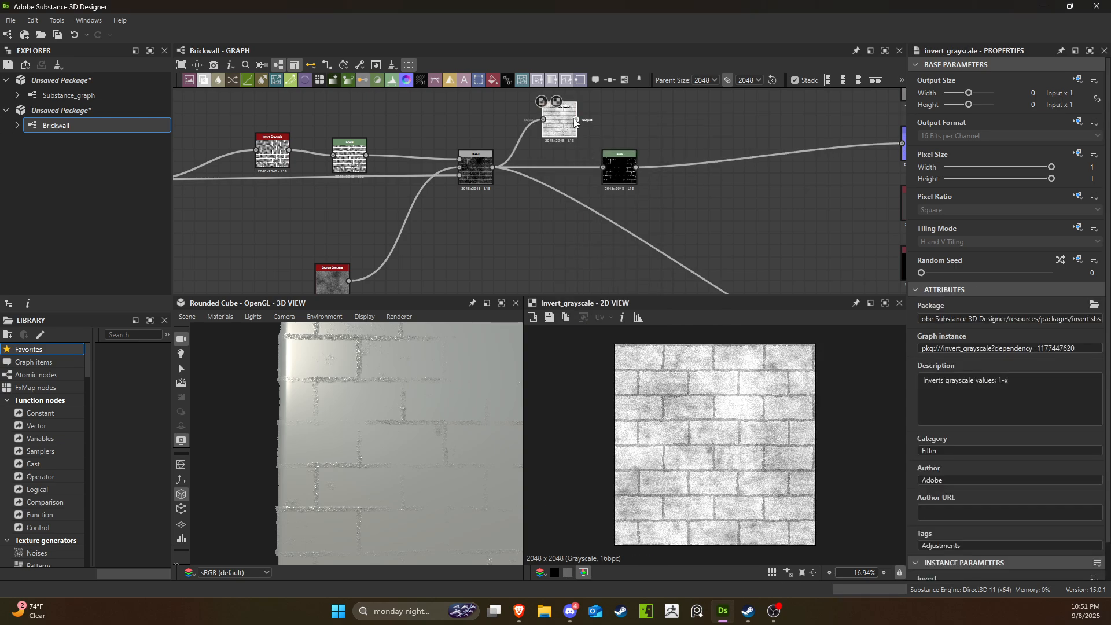
drag(604, 183, 645, 184)
drag(553, 130, 566, 178)
Raise the input black and white points of the Levels node to strengthen the brick contrast, keeping the full output range.
click(660, 171)
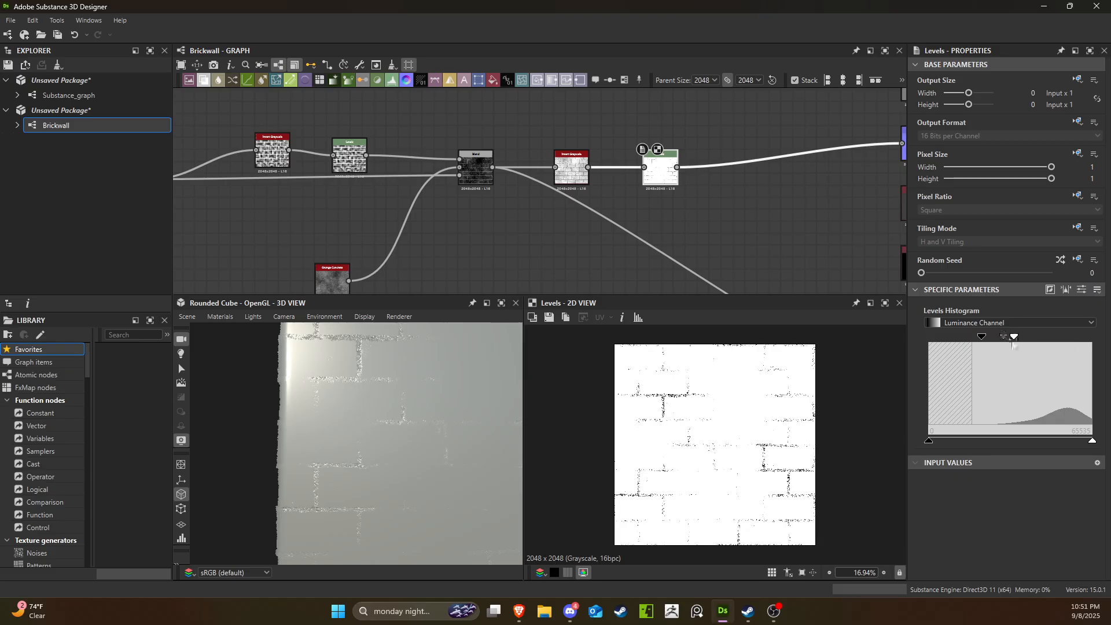
drag(1014, 337, 1044, 348)
mouse_move(1092, 440)
mouse_down()
mouse_move(1062, 442)
mouse_move(1092, 440)
mouse_up()
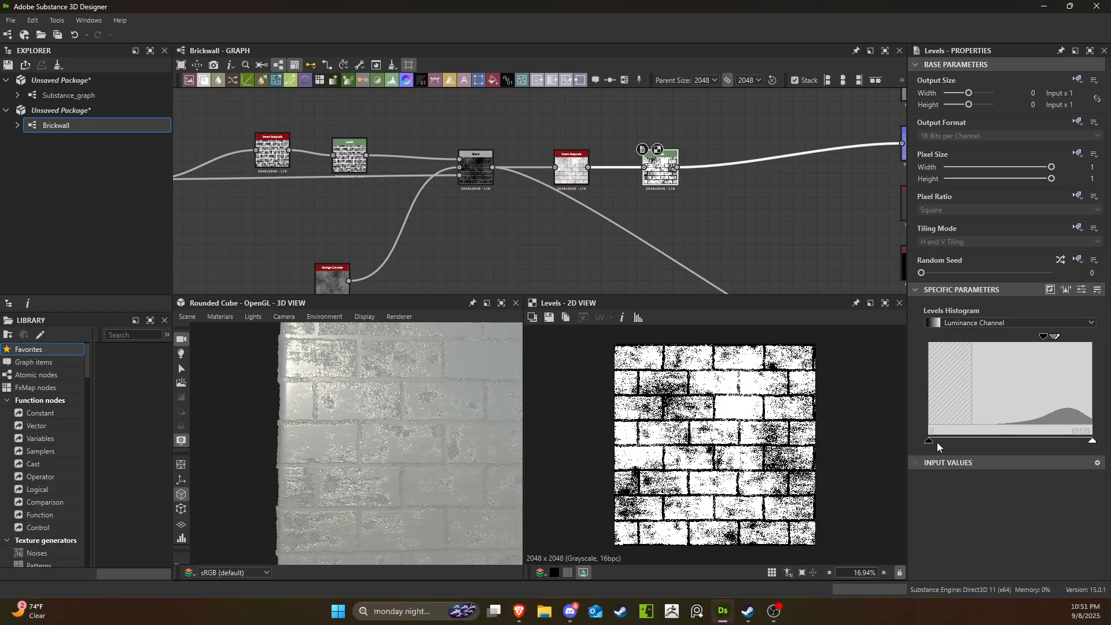
mouse_move(936, 442)
mouse_down()
mouse_move(1000, 449)
mouse_move(965, 436)
mouse_move(929, 440)
mouse_up()
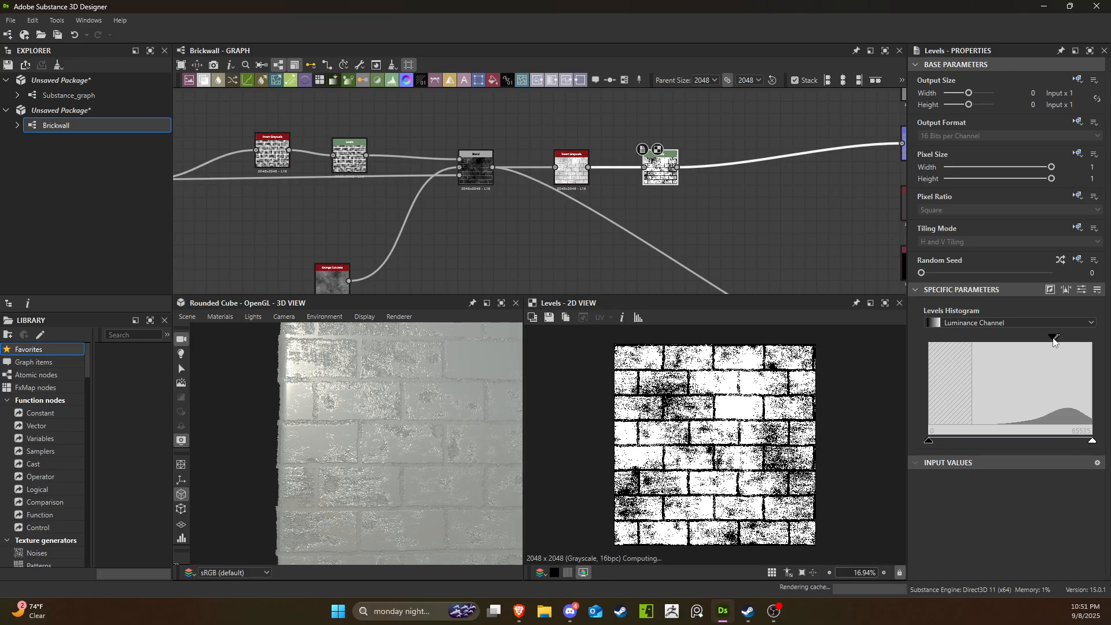
Spread out the Blend, Invert Grayscale and Levels nodes to make room between Invert Grayscale and Levels.
scroll(661, 170, up, 3)
drag(670, 163, 744, 164)
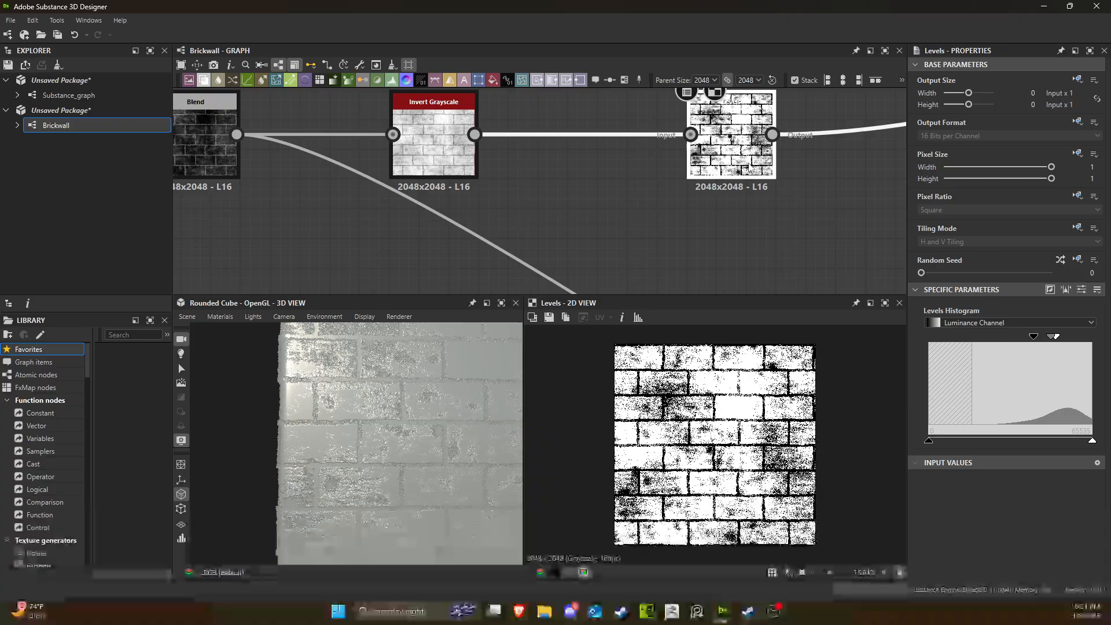
middle_drag(744, 165, 516, 199)
scroll(497, 173, down, 3)
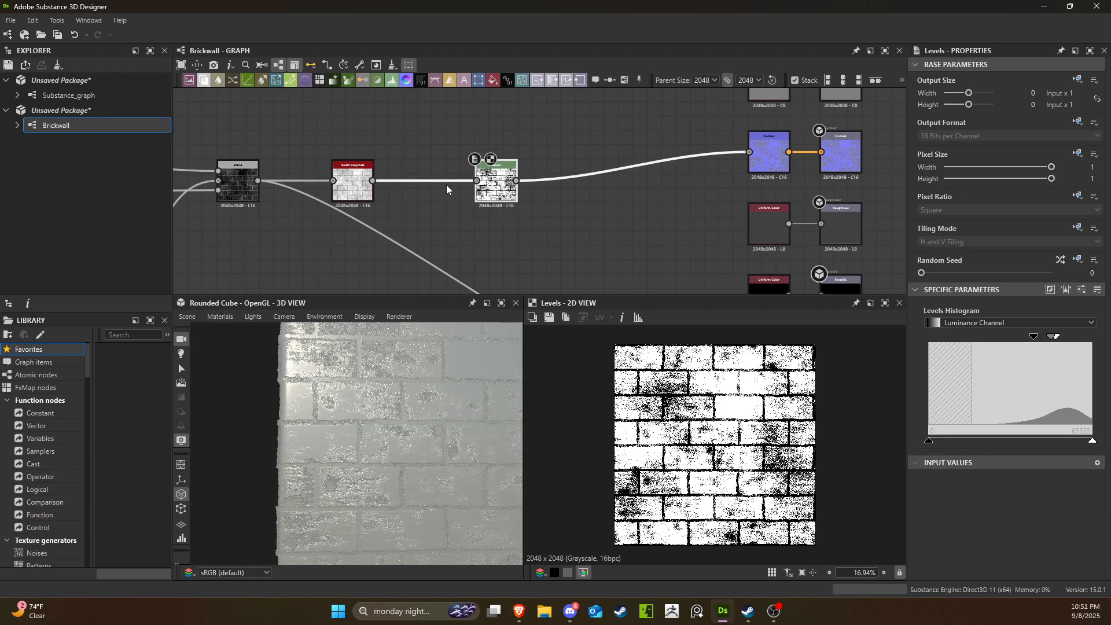
middle_drag(282, 191, 616, 194)
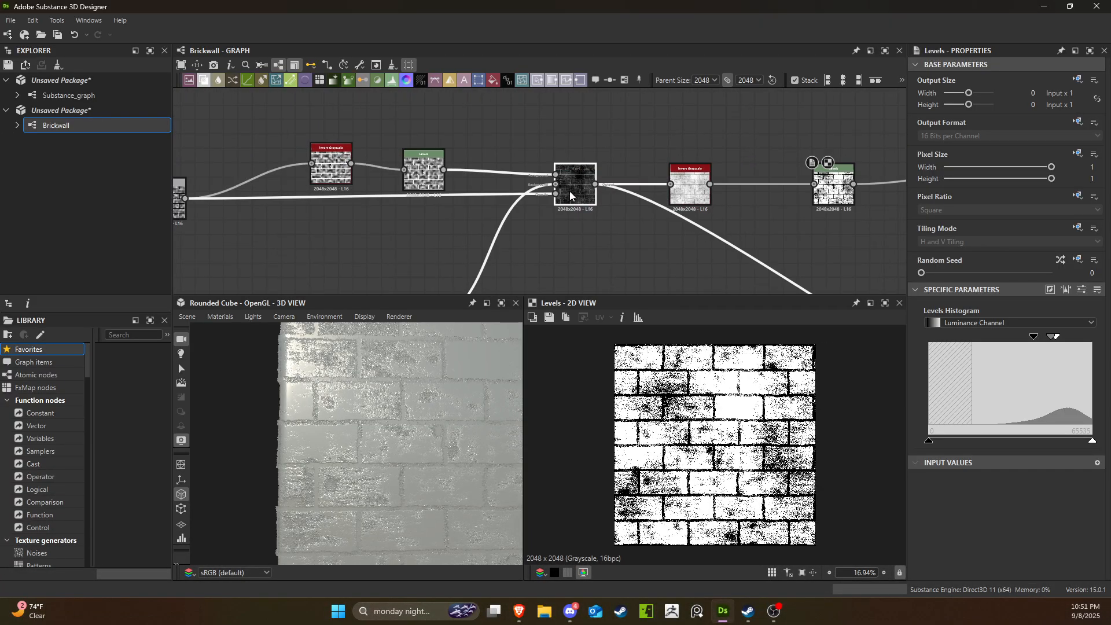
drag(569, 191, 532, 190)
drag(685, 191, 644, 189)
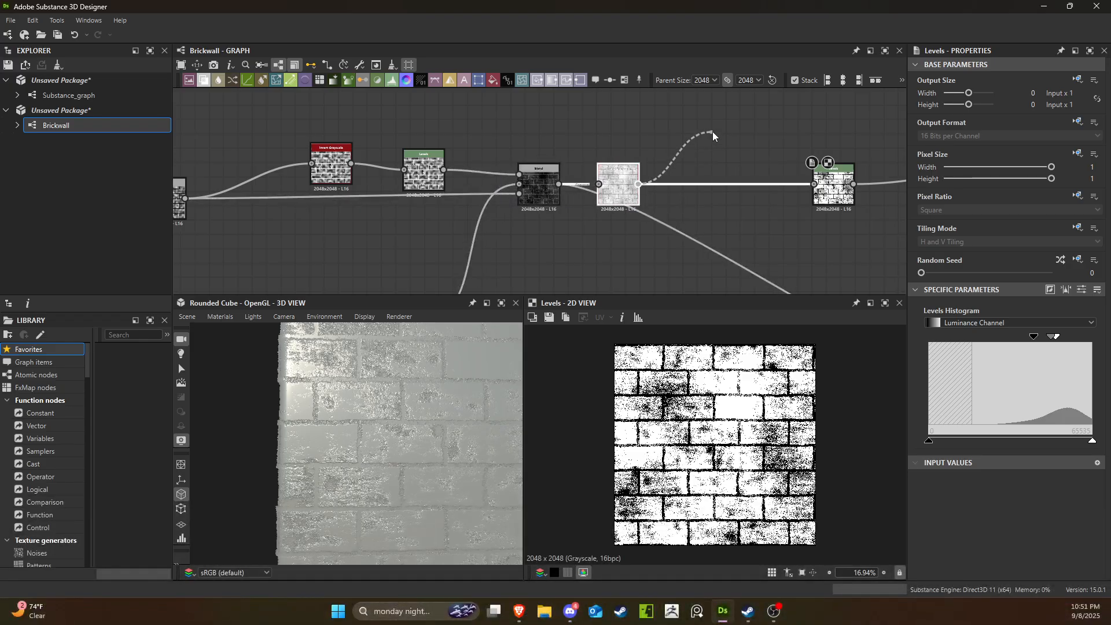
Try a Blur node with intensity 0.09 between the Invert Grayscale and Levels nodes.
drag(713, 133, 716, 123)
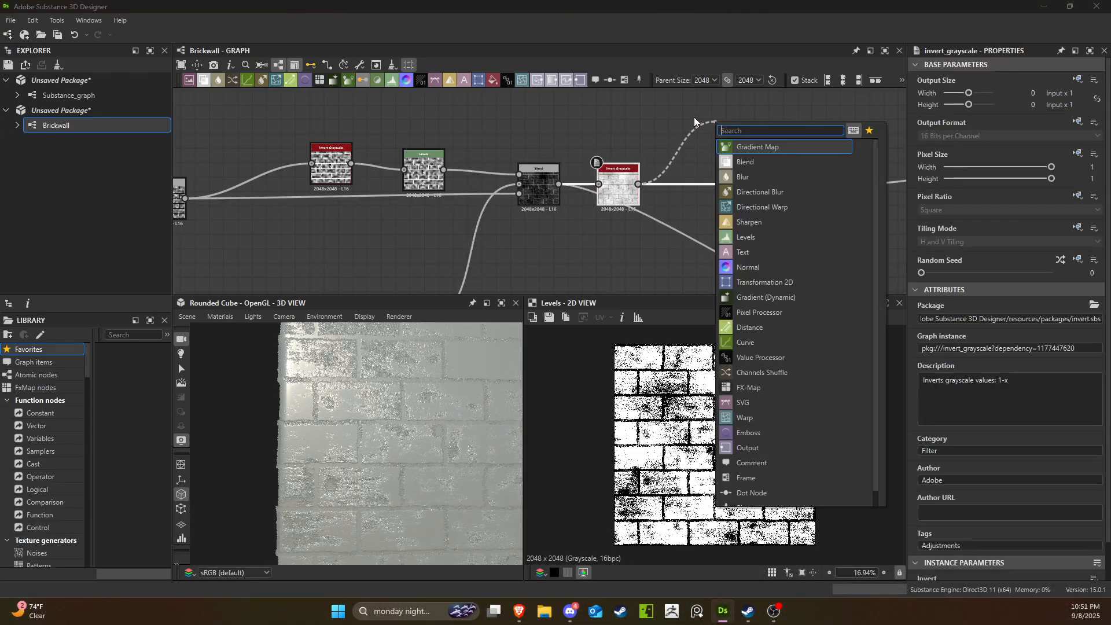
click(817, 178)
drag(741, 130, 723, 186)
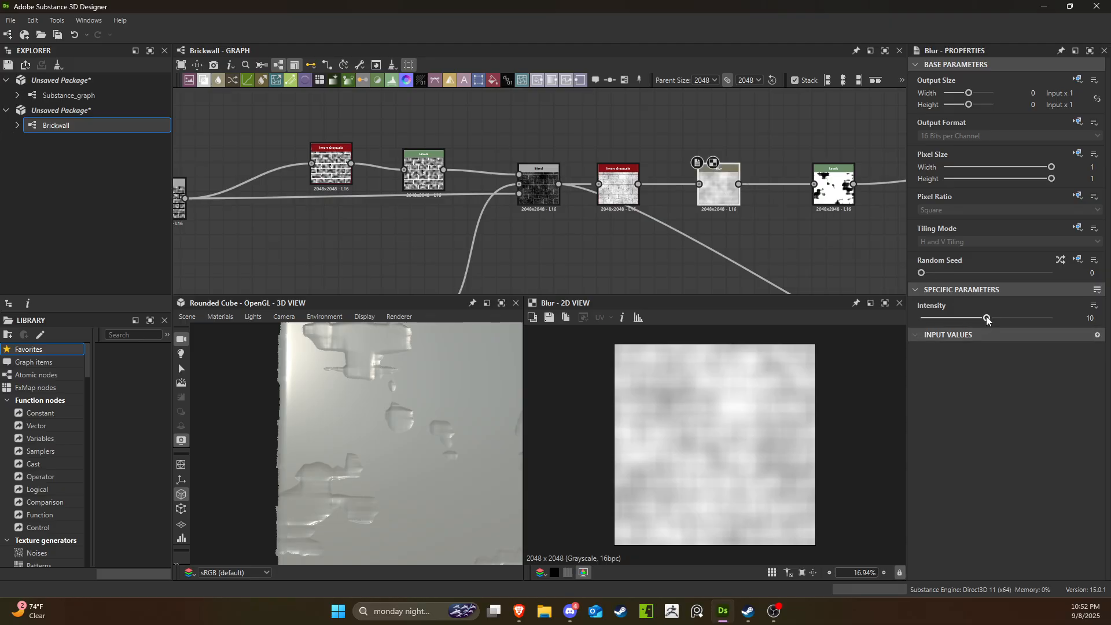
drag(986, 317, 920, 320)
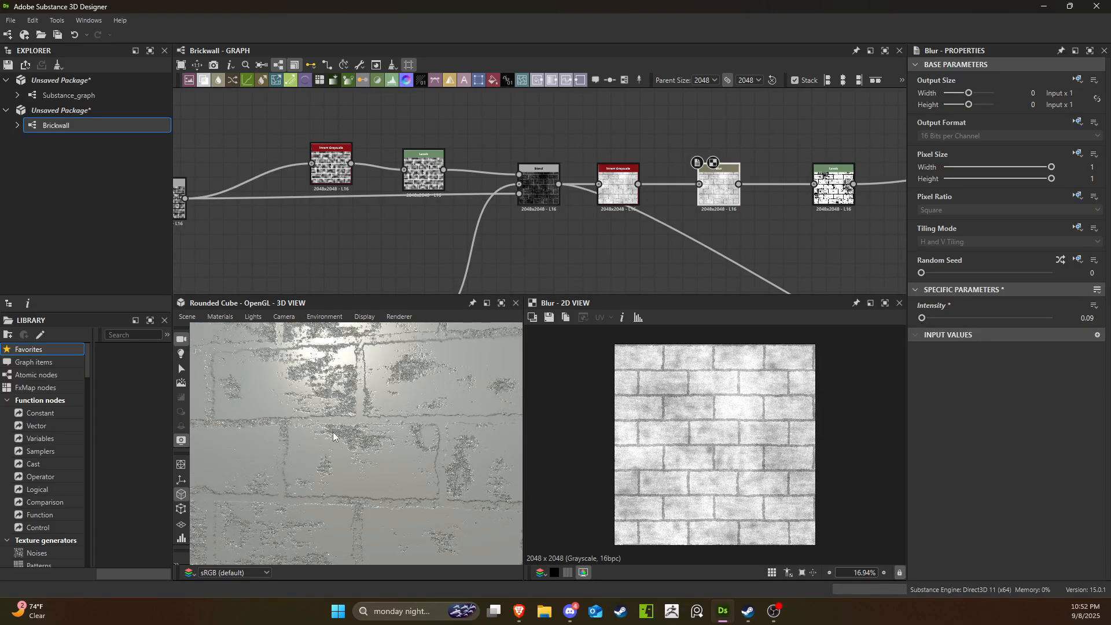
mouse_move(332, 431)
mouse_down()
mouse_move(381, 370)
mouse_move(348, 418)
mouse_up()
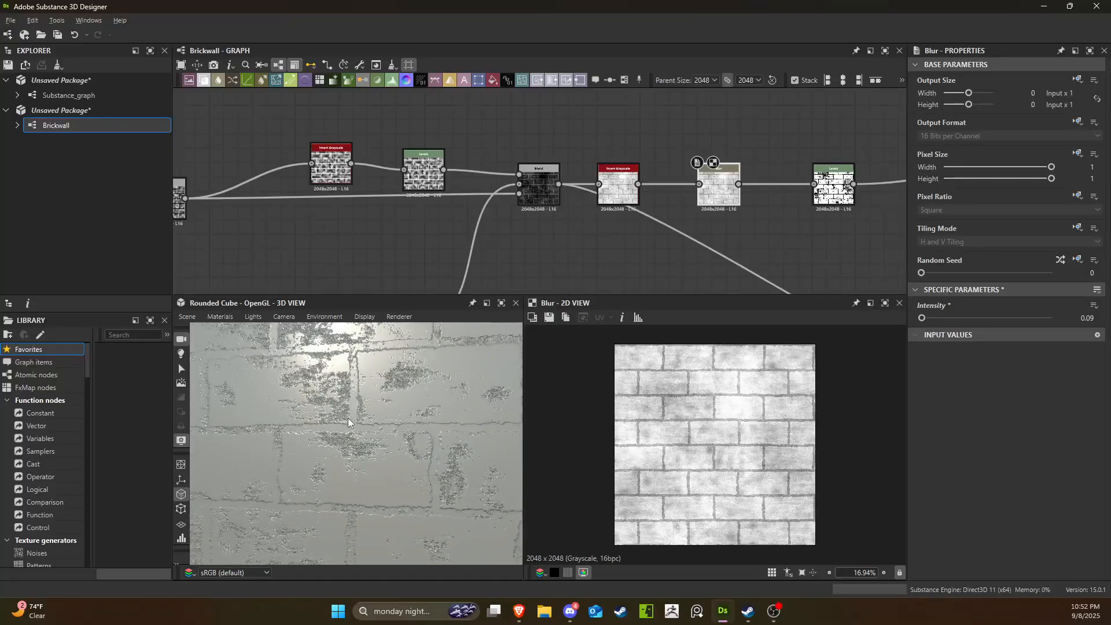
Pull the Blur node out of the connection before Levels and delete it.
scroll(721, 220, up, 5)
scroll(723, 214, down, 3)
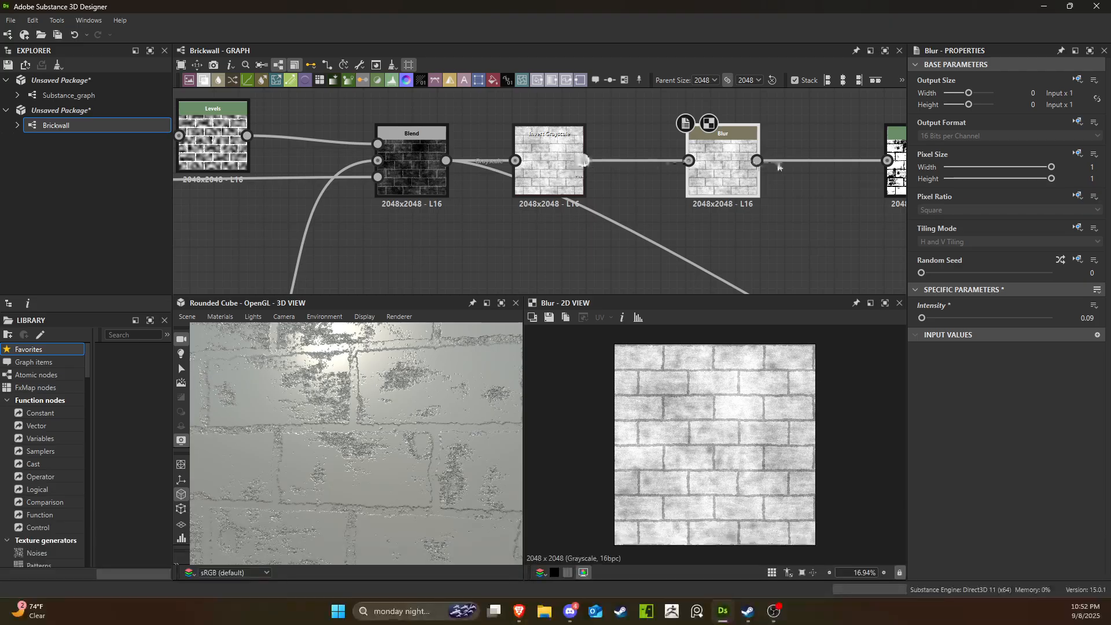
drag(729, 167, 781, 216)
scroll(769, 214, down, 3)
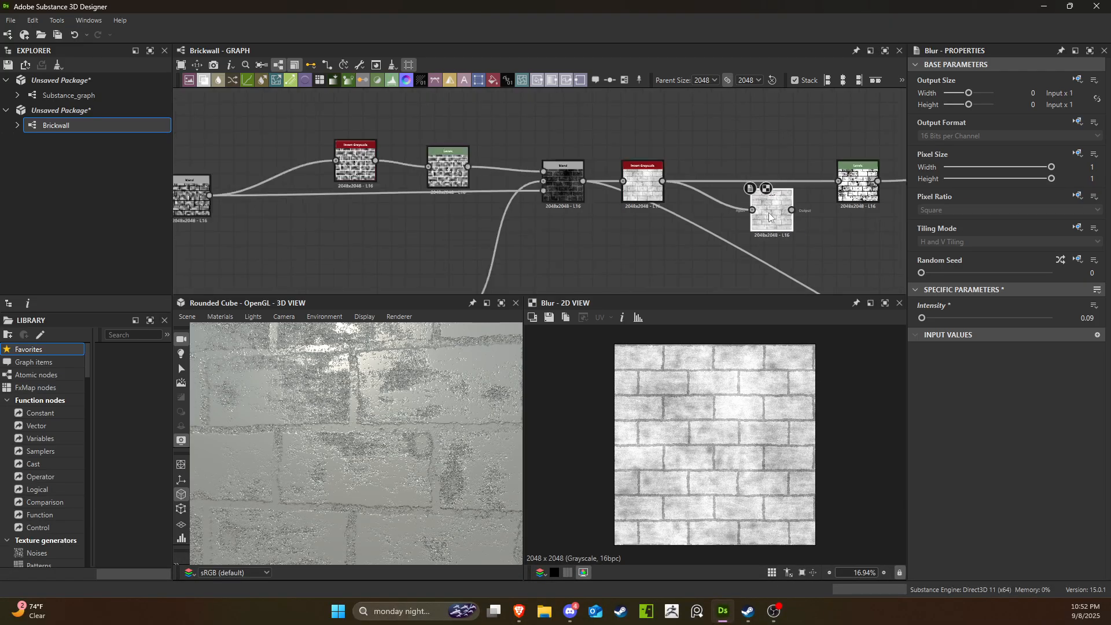
key(Delete)
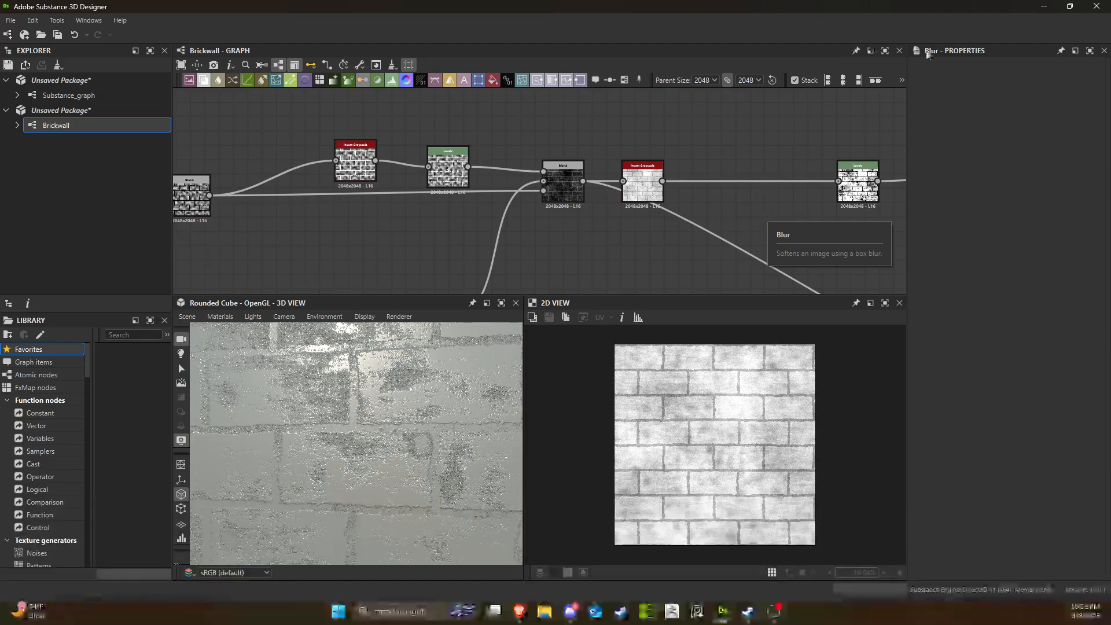
Reposition the Levels node after Invert Grayscale and inspect its brick output and histogram.
drag(857, 184, 755, 183)
scroll(755, 182, up, 8)
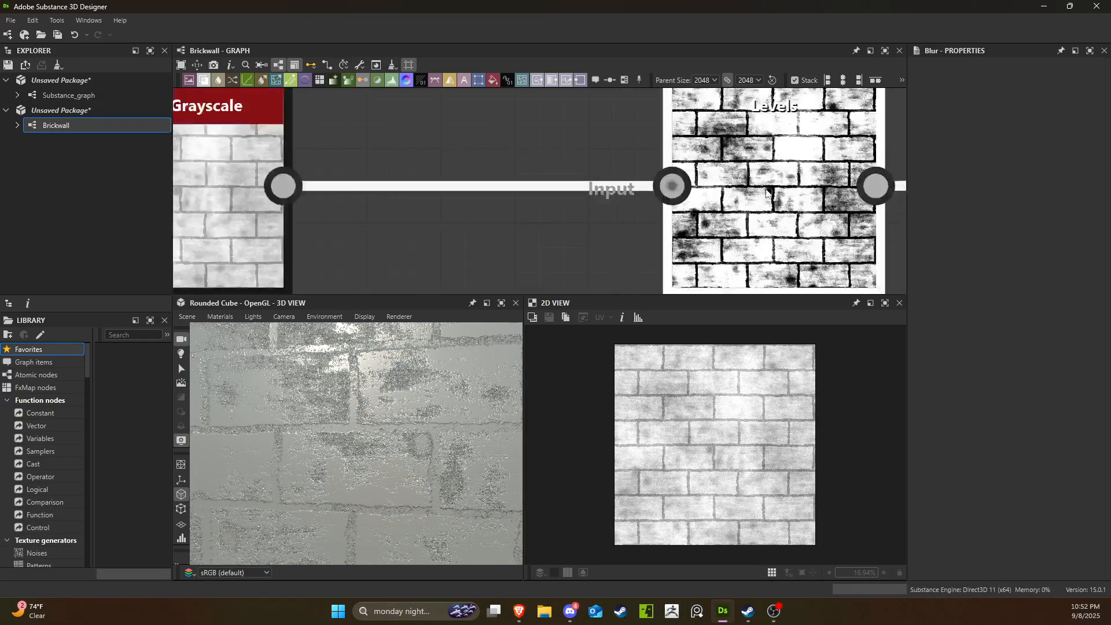
click(775, 194)
scroll(747, 240, down, 5)
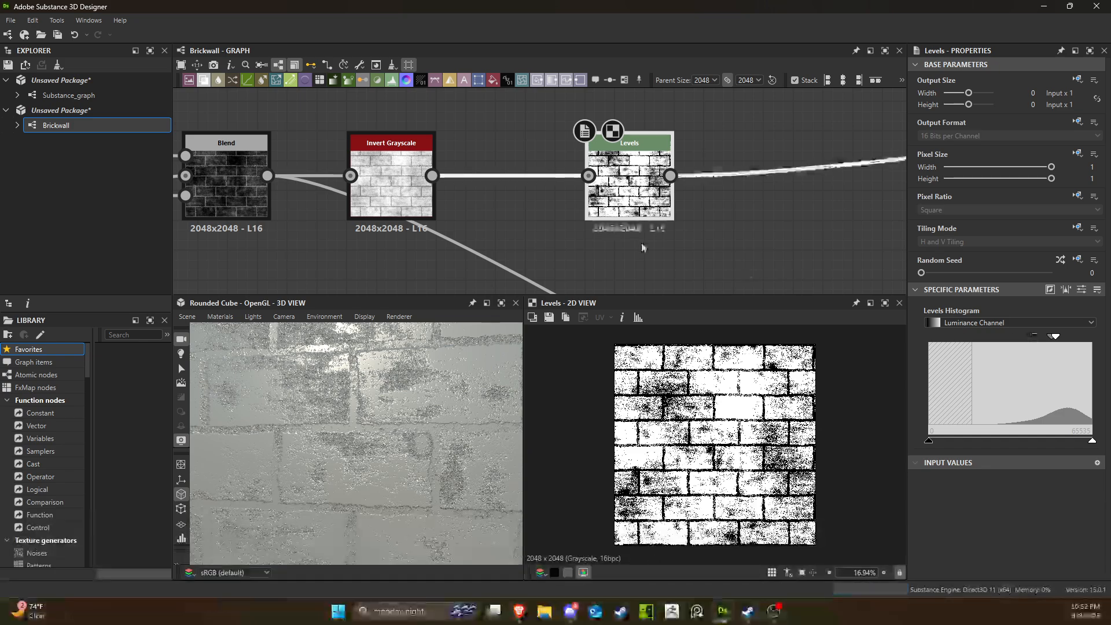
scroll(621, 199, down, 4)
drag(621, 198, 707, 198)
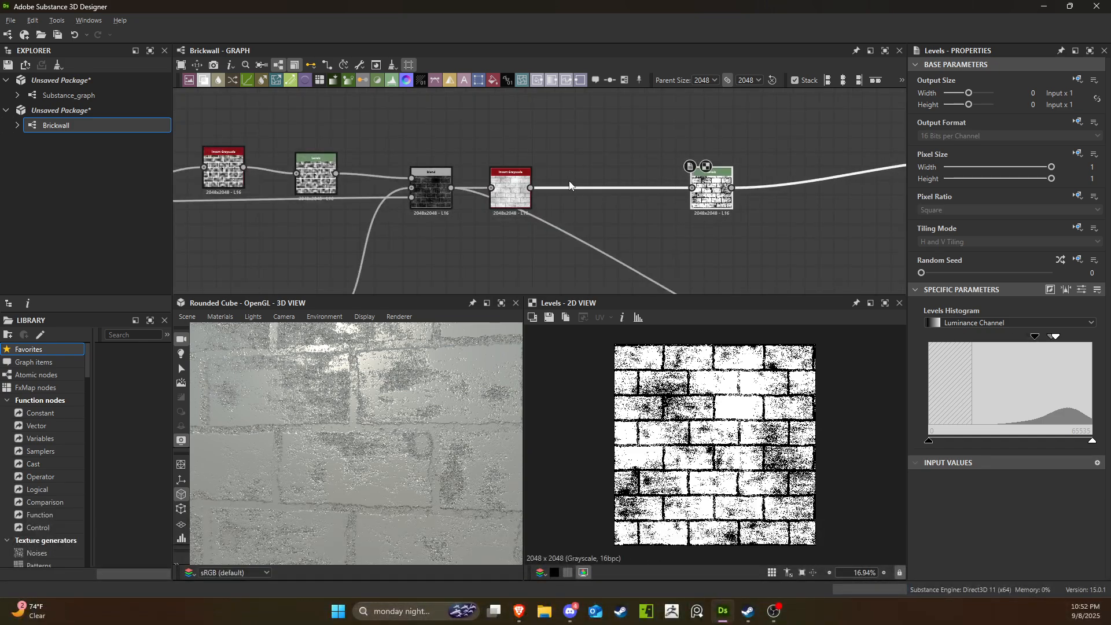
Add a Blend node after the Levels node and feed the Levels output into its Foreground input.
middle_drag(639, 176, 518, 187)
scroll(578, 188, up, 7)
scroll(613, 171, down, 5)
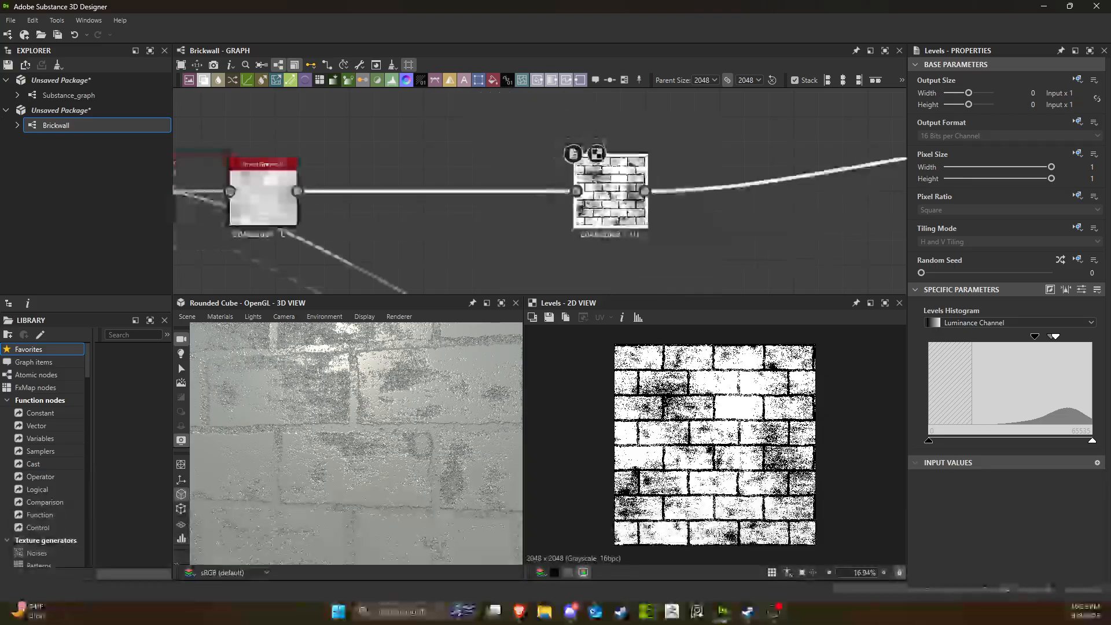
middle_drag(596, 197, 642, 185)
scroll(553, 203, down, 6)
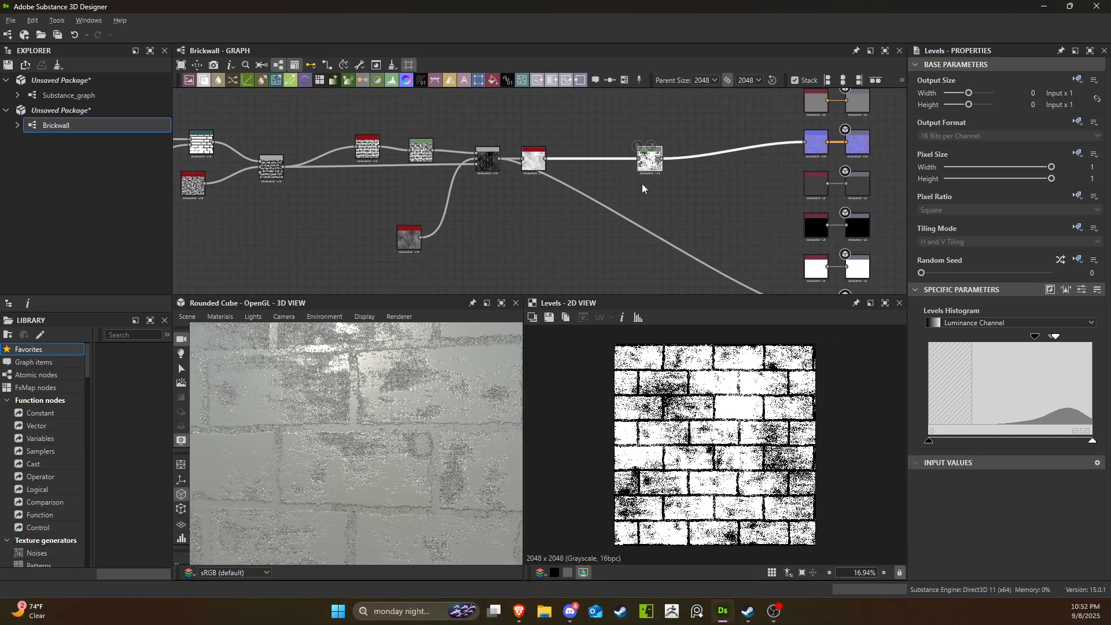
key(space)
click(738, 243)
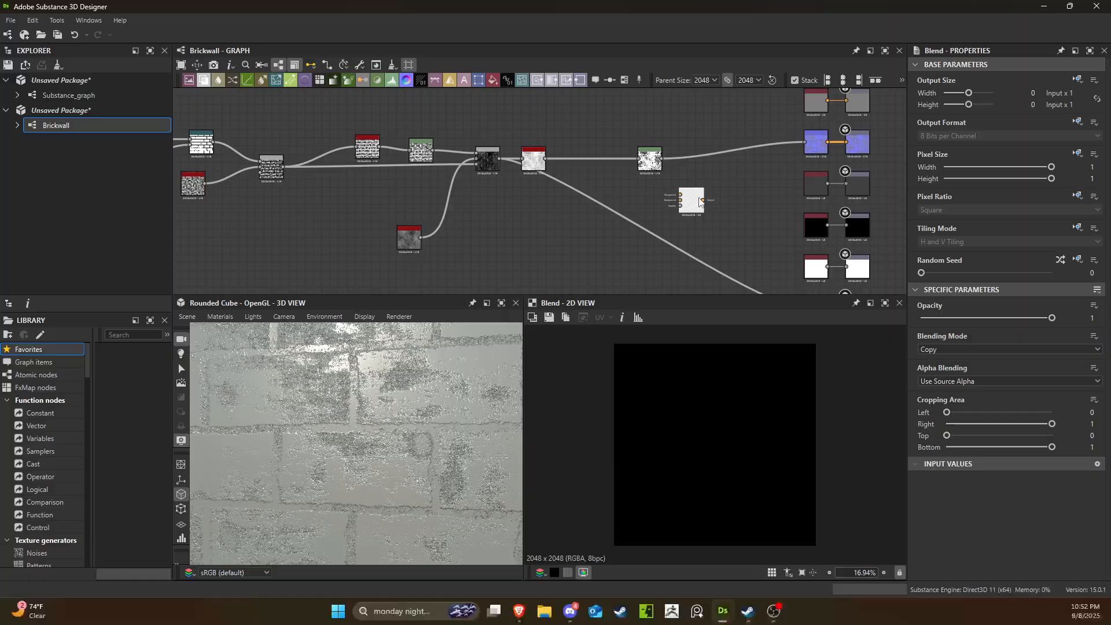
scroll(708, 185, up, 3)
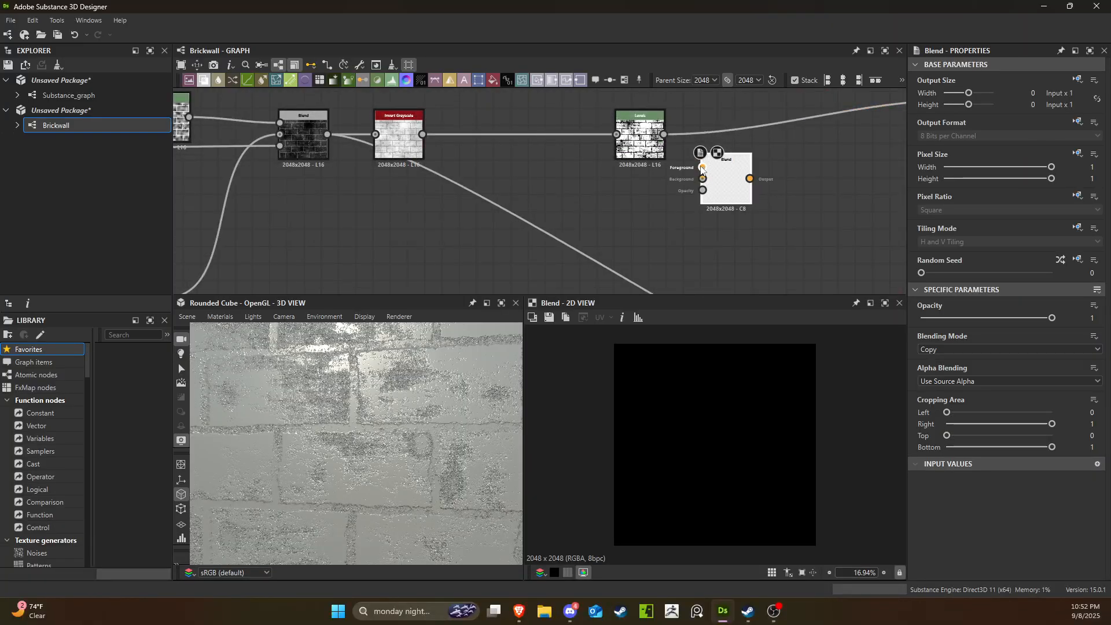
drag(702, 167, 663, 134)
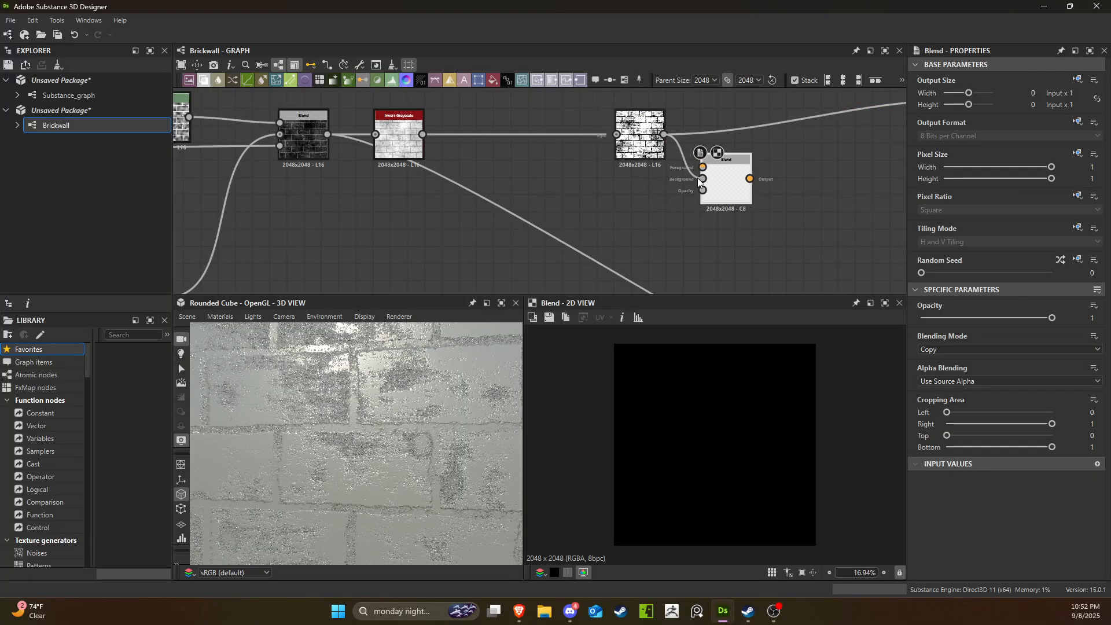
Connect the warped brick pattern near the start of the graph to the new Blend's Background input.
scroll(434, 229, down, 3)
middle_drag(429, 231, 529, 199)
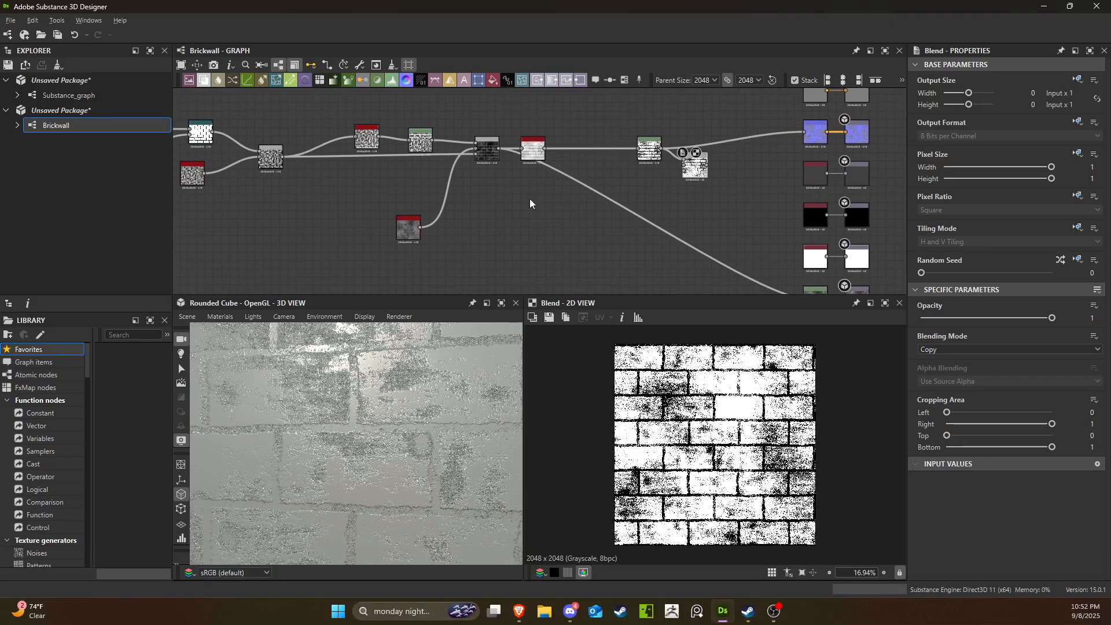
middle_drag(459, 179, 530, 195)
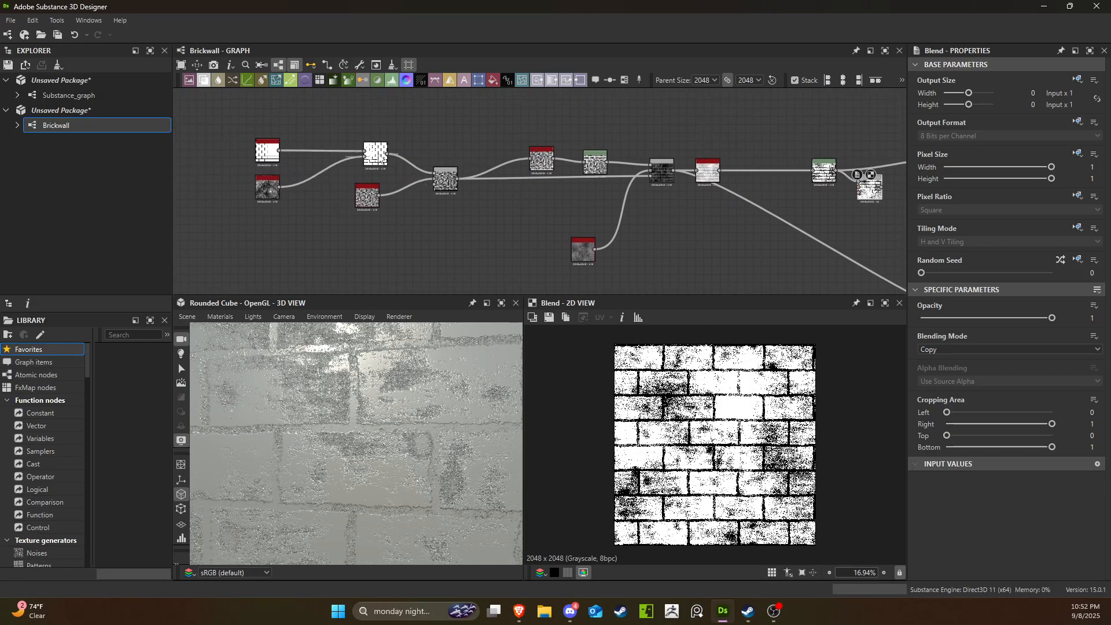
drag(387, 152, 866, 193)
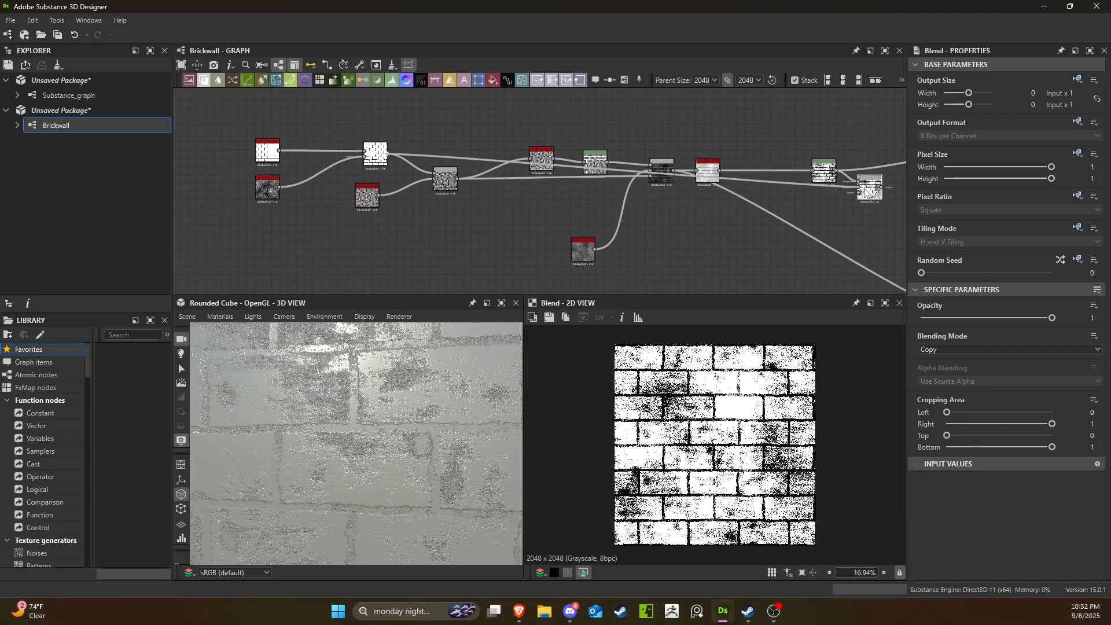
Try the Multiply blending mode on the new Blend node and inspect the brick mask up close.
middle_drag(829, 207, 636, 208)
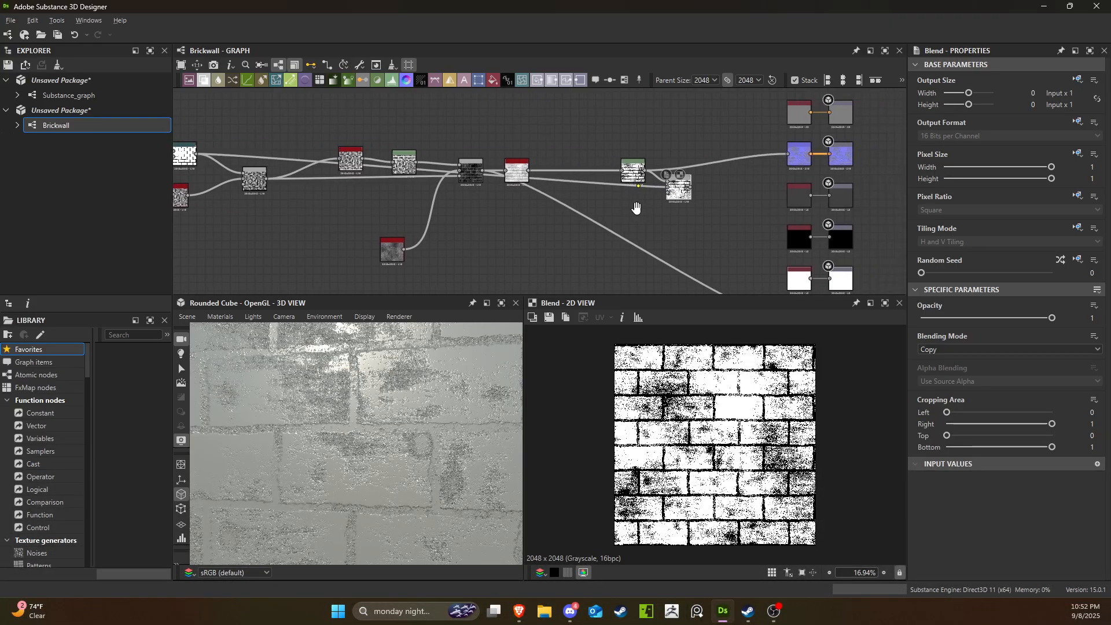
scroll(654, 203, up, 4)
click(970, 349)
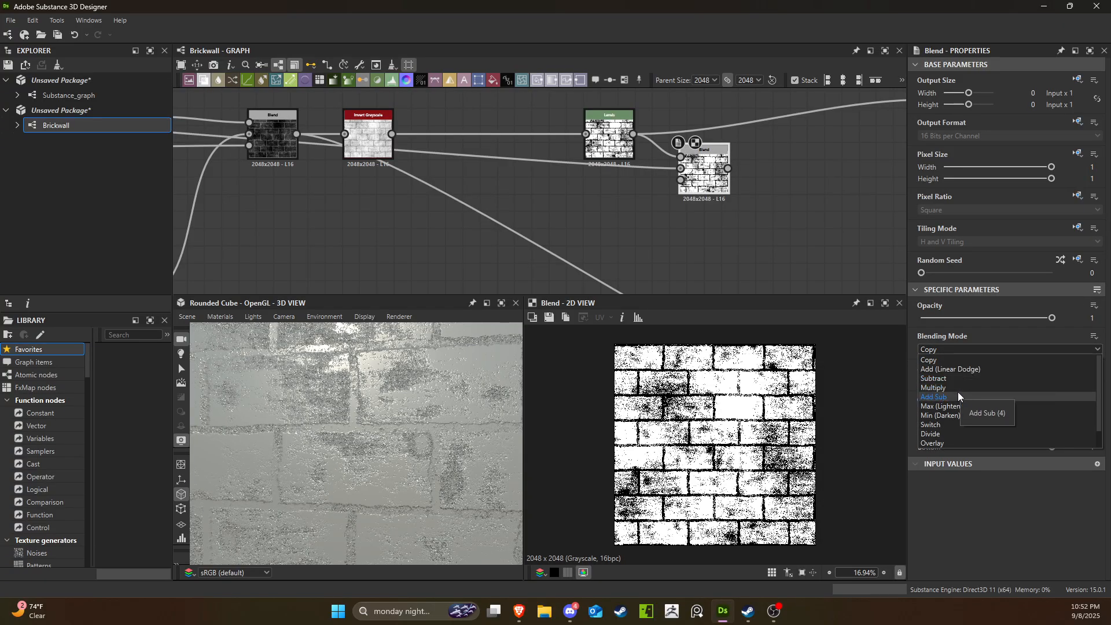
click(957, 388)
scroll(736, 535, up, 3)
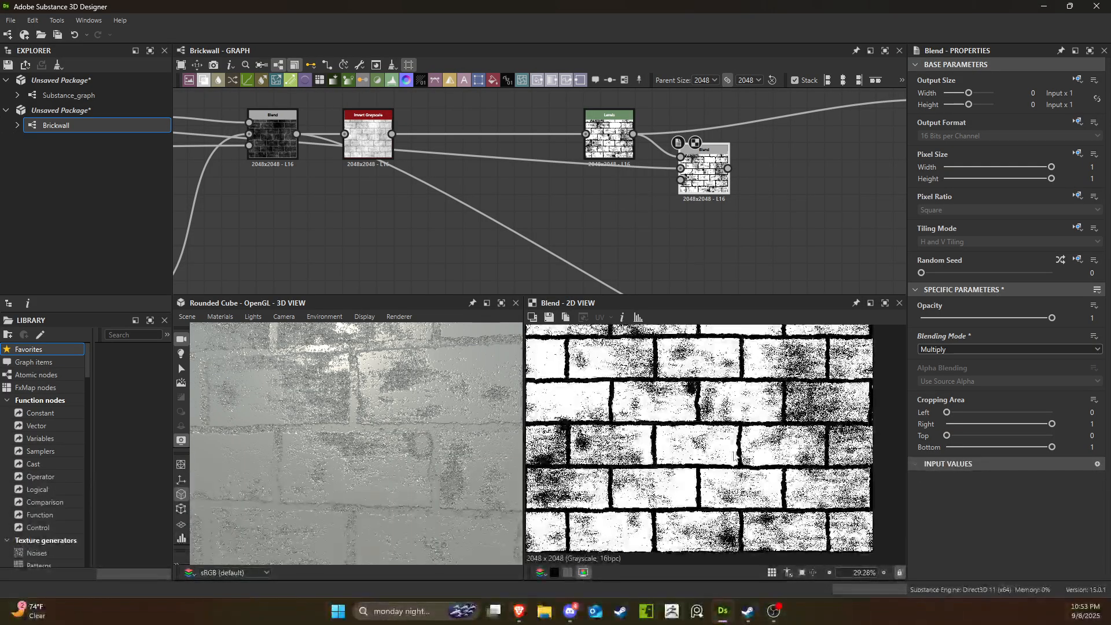
scroll(713, 498, up, 4)
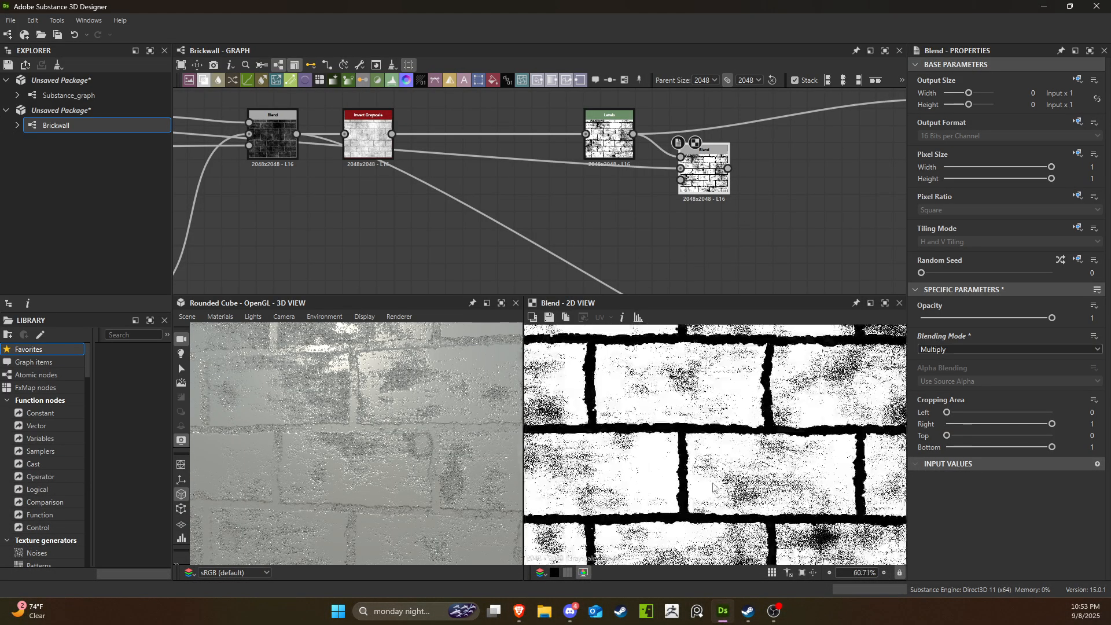
click(1047, 320)
mouse_move(1048, 316)
mouse_down()
mouse_move(970, 327)
mouse_move(1059, 328)
mouse_up()
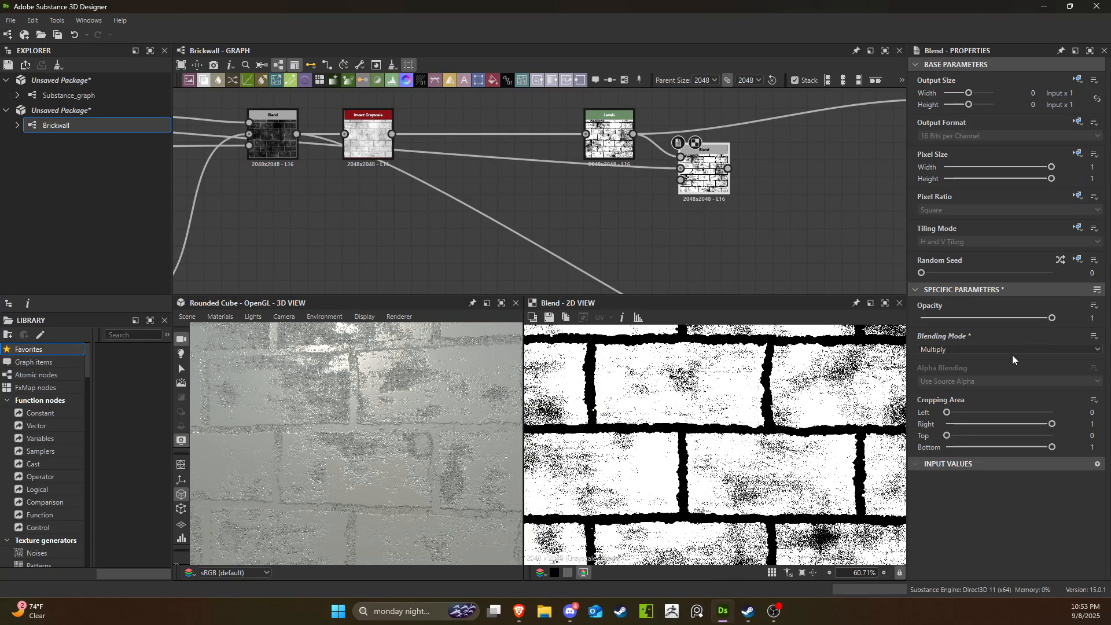
Connect the warped brick pattern output to the new Blend's Opacity input as a mask.
scroll(518, 203, down, 3)
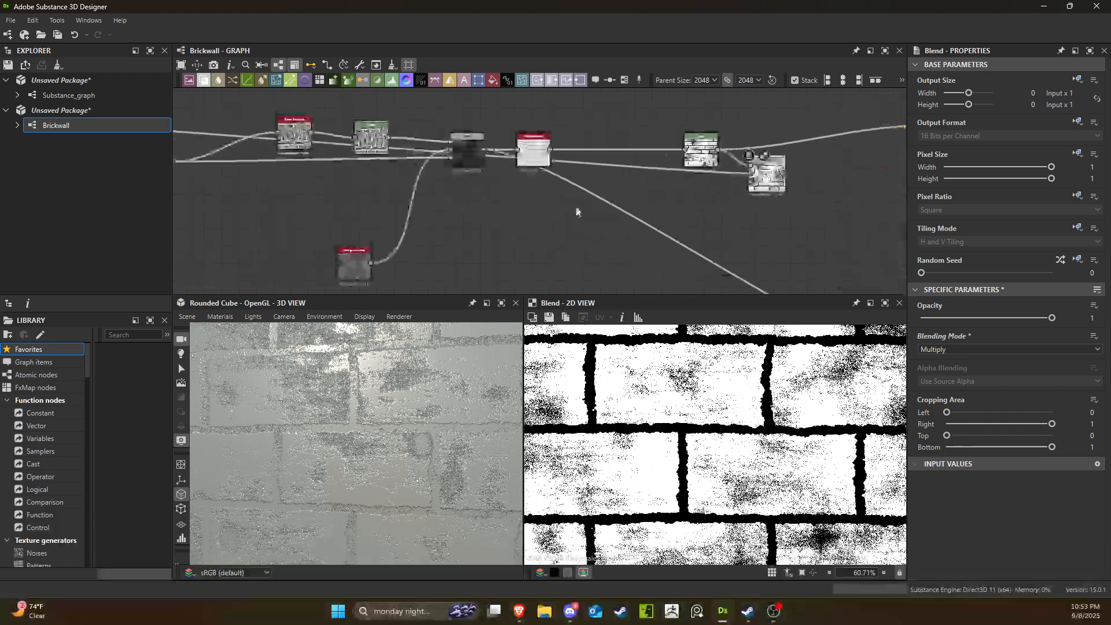
middle_drag(372, 205, 714, 212)
middle_drag(633, 214, 520, 233)
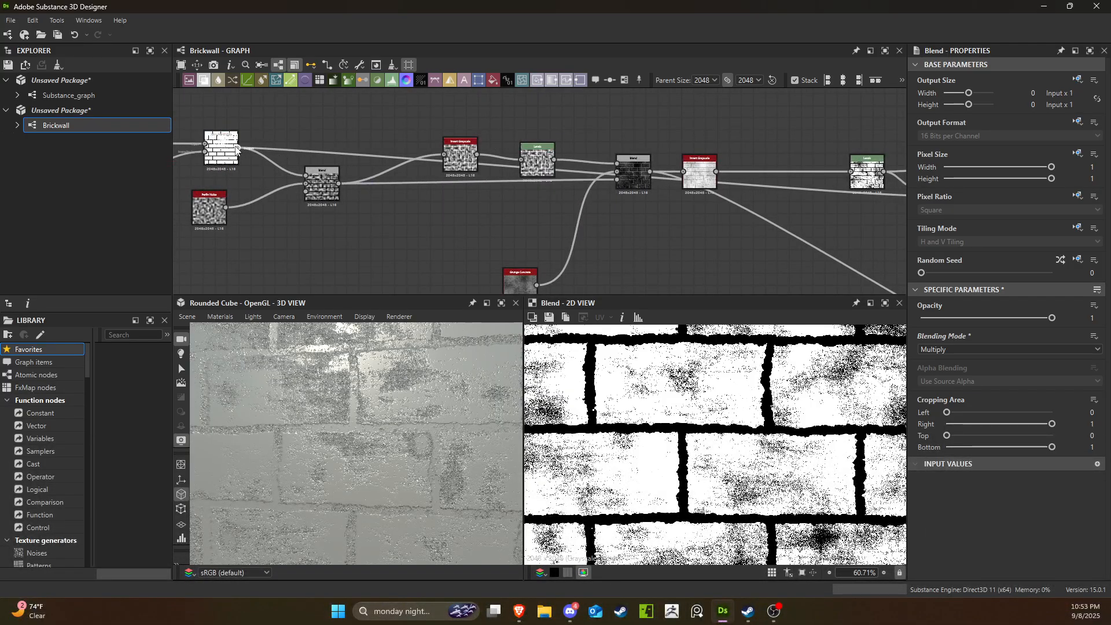
middle_drag(856, 190, 710, 190)
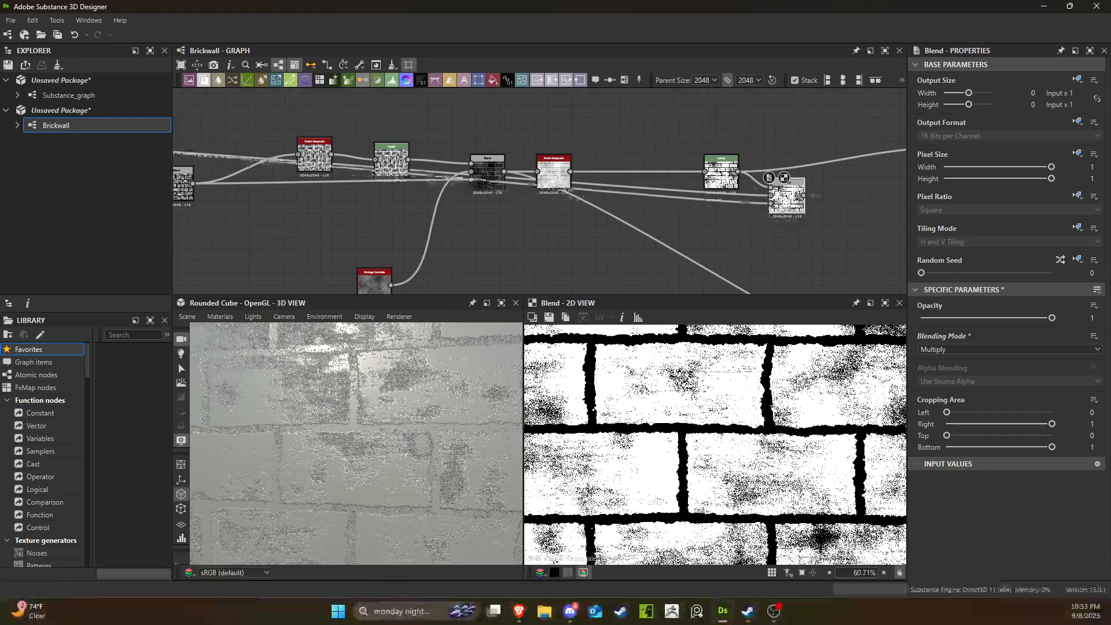
scroll(757, 194, up, 4)
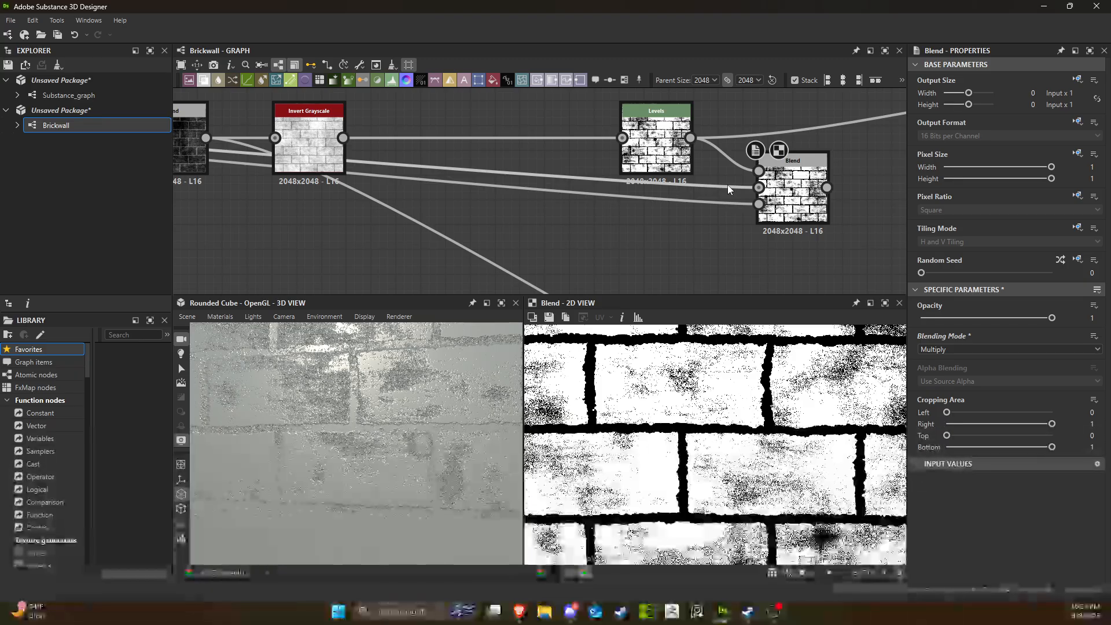
Replace the new Blend's Background link to the warped brick pattern with one from the Grunge Concrete node.
click(692, 192)
key(Delete)
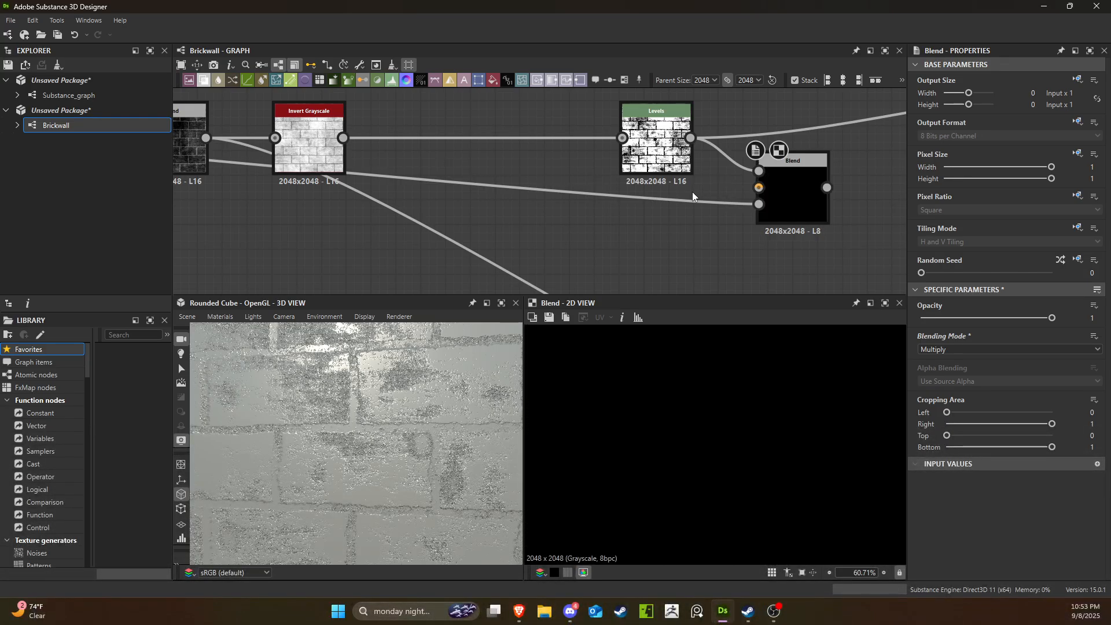
click(959, 349)
click(952, 349)
scroll(521, 214, down, 2)
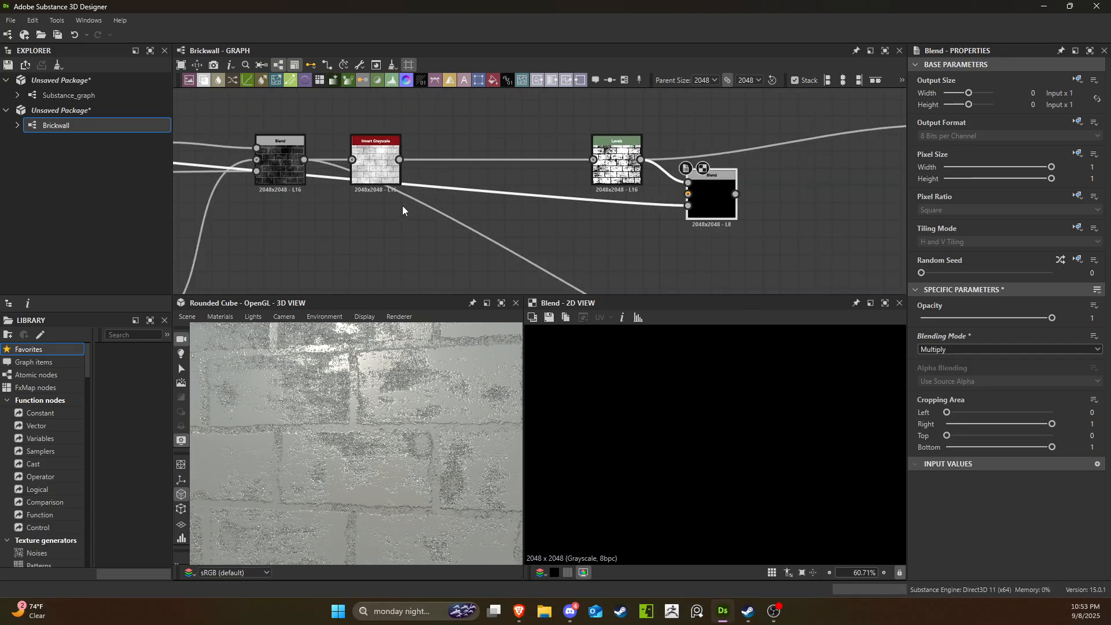
middle_drag(347, 226, 644, 175)
scroll(613, 202, down, 2)
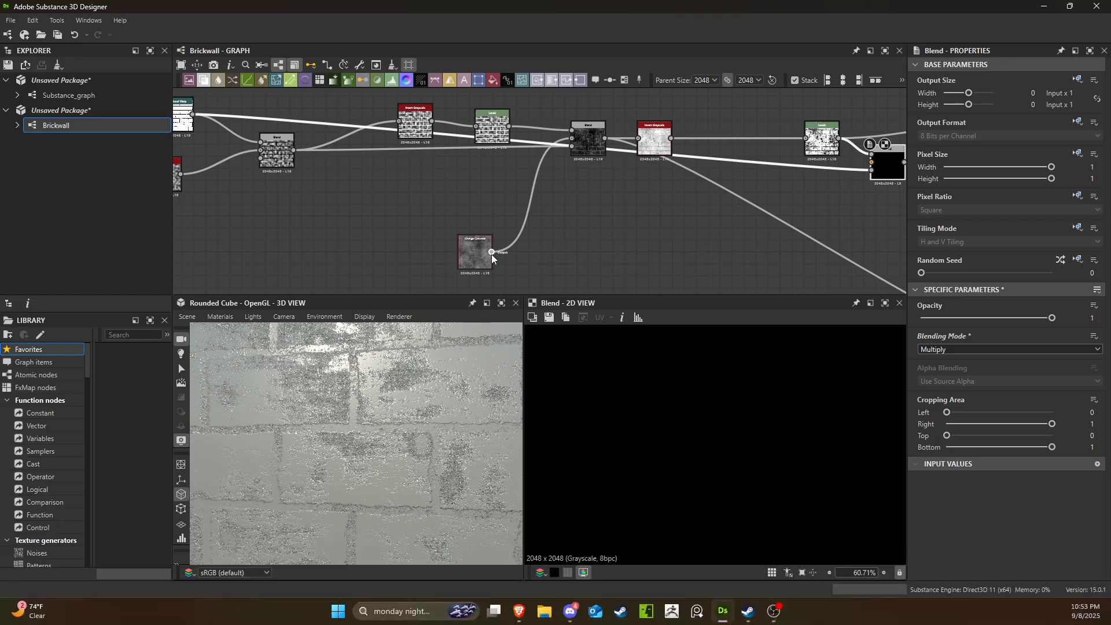
drag(491, 252, 849, 174)
middle_drag(833, 195, 631, 220)
scroll(677, 190, up, 4)
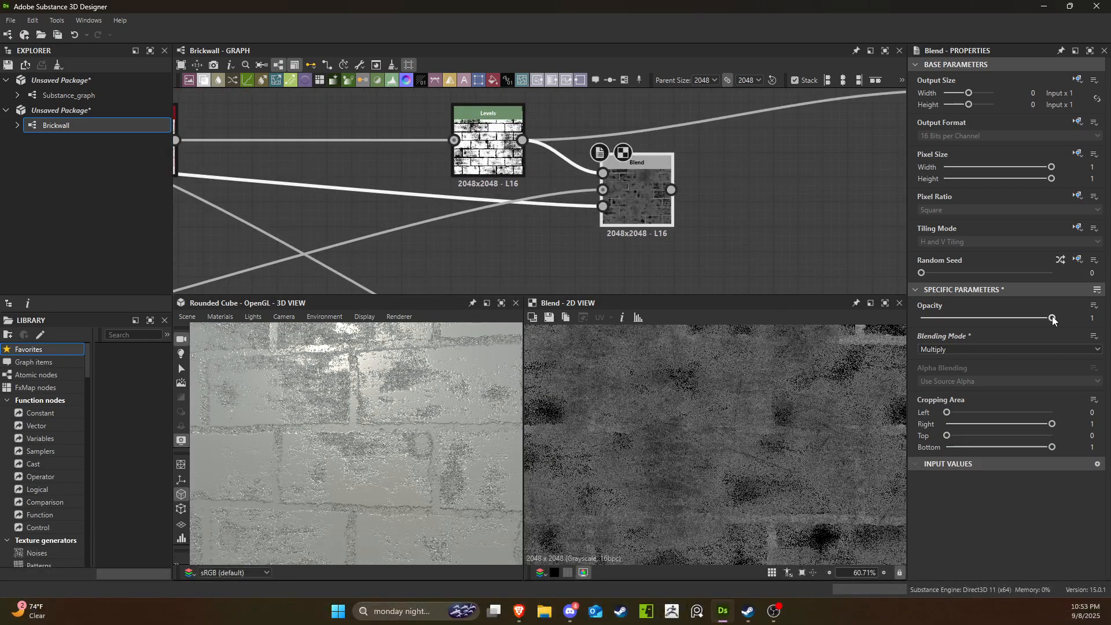
Set the new Blend node's blending mode to Add (Linear Dodge).
click(1026, 347)
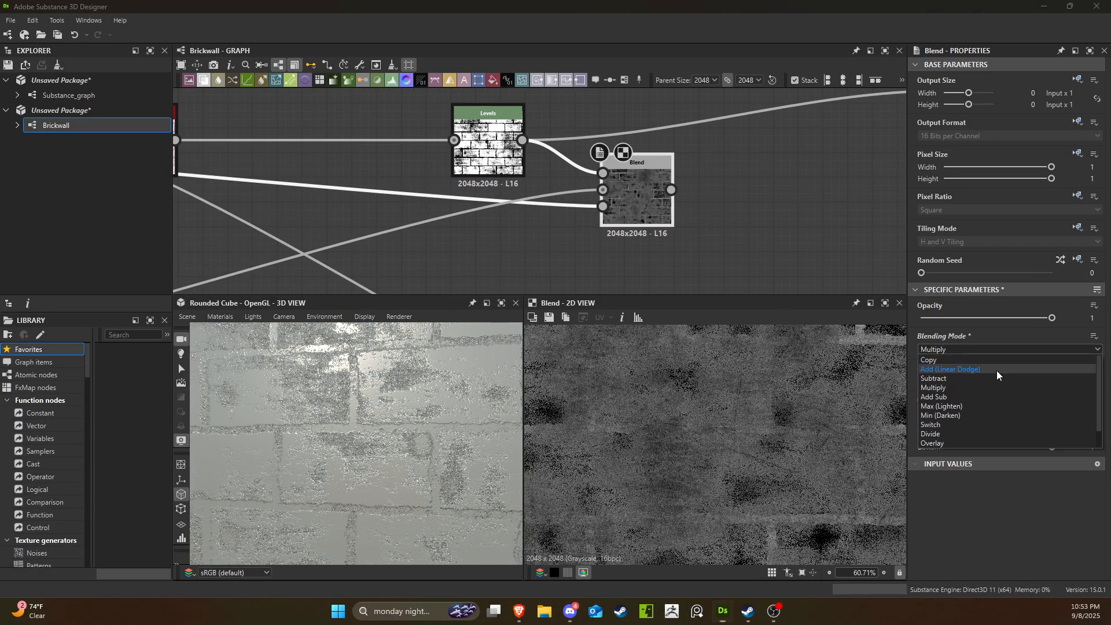
click(995, 369)
scroll(656, 354, down, 10)
scroll(711, 427, up, 5)
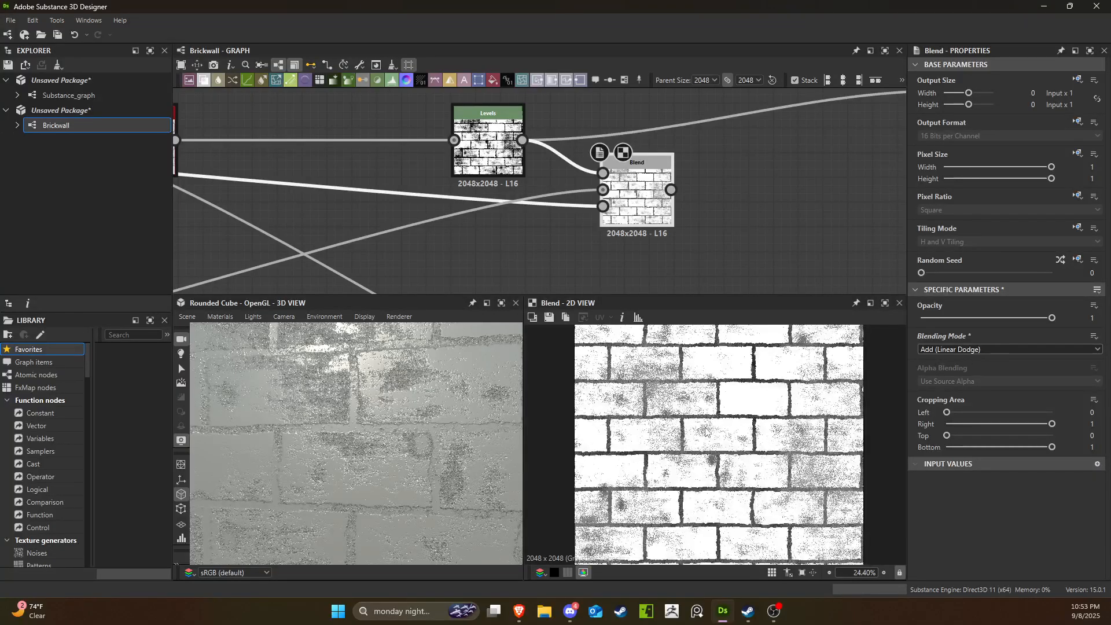
Rearrange the Blend and Levels nodes to separate them in the graph, and inspect the blended brick texture up close.
drag(665, 217, 690, 181)
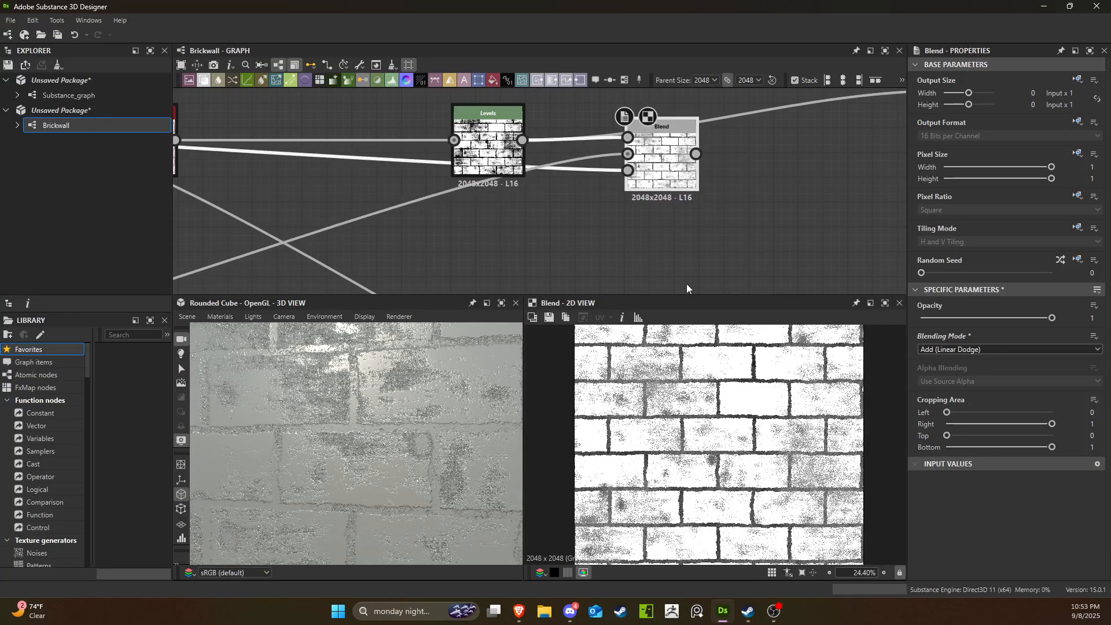
scroll(673, 433, up, 6)
scroll(700, 399, up, 1)
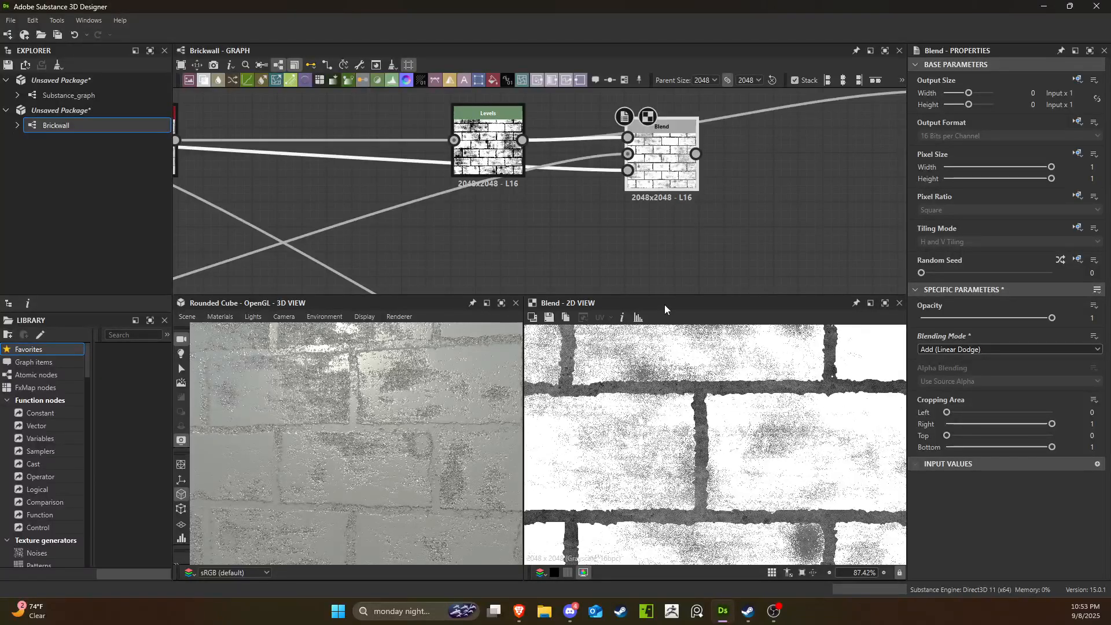
scroll(628, 173, up, 4)
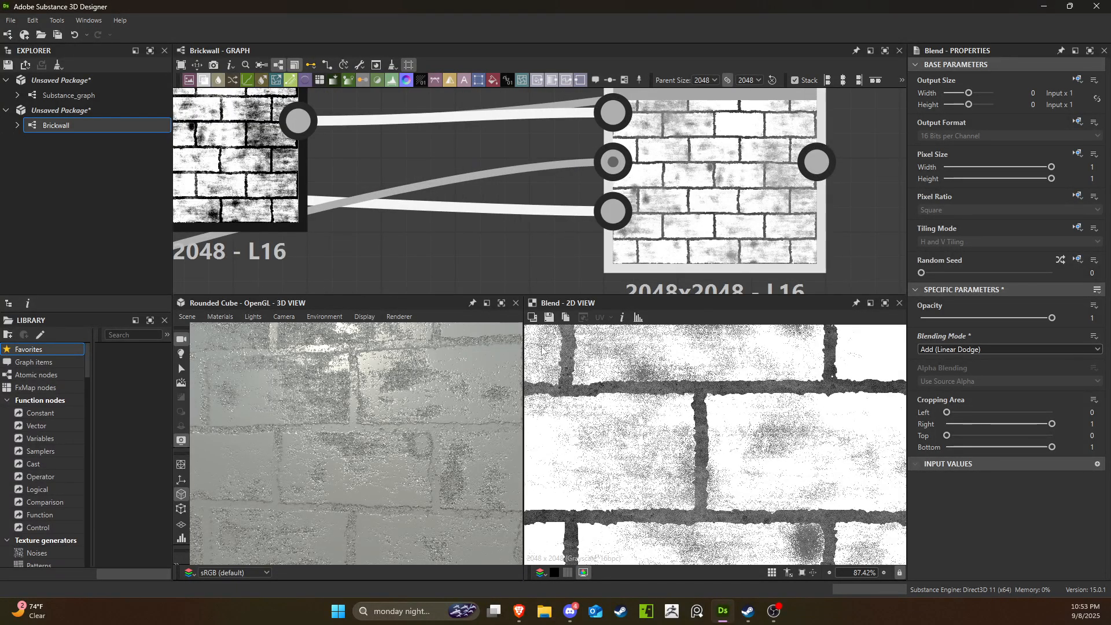
scroll(672, 413, up, 3)
scroll(703, 375, down, 5)
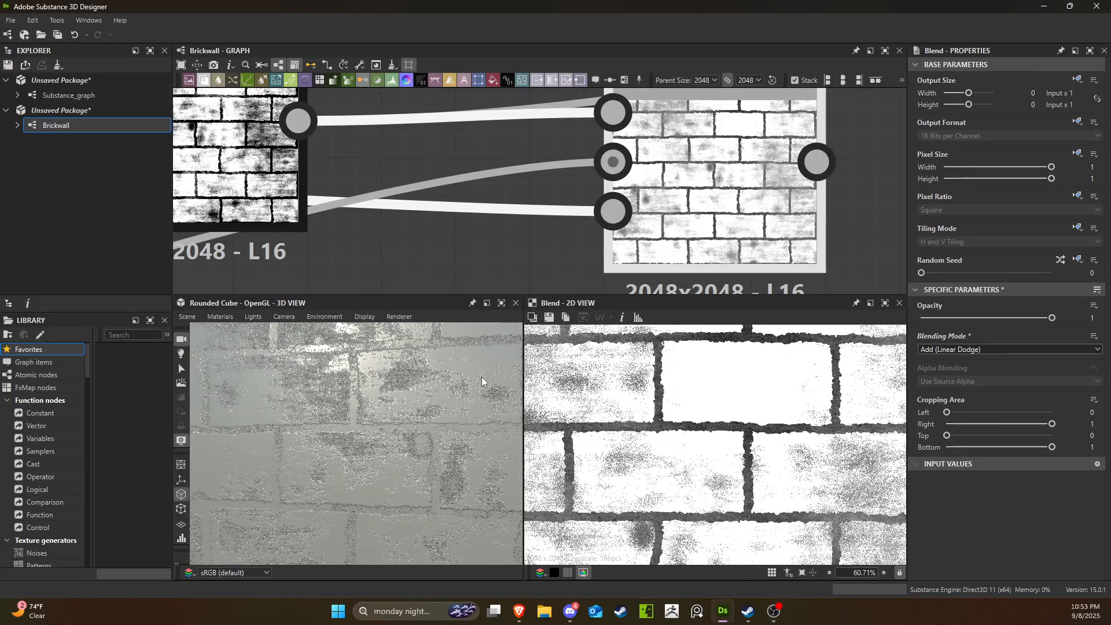
scroll(769, 271, down, 4)
scroll(763, 227, down, 4)
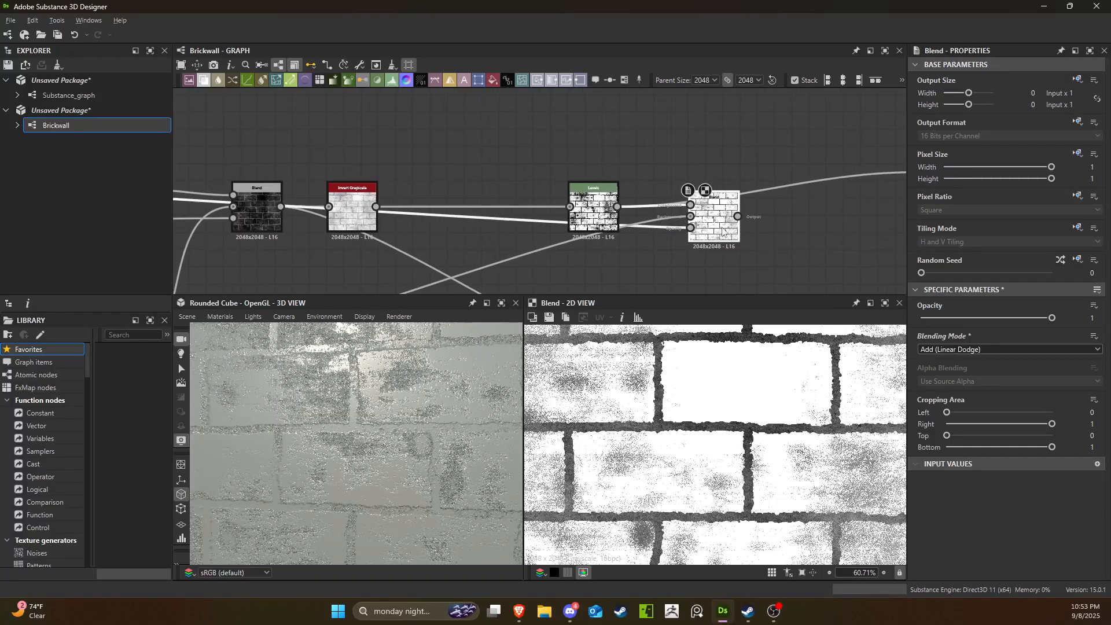
drag(582, 223, 520, 185)
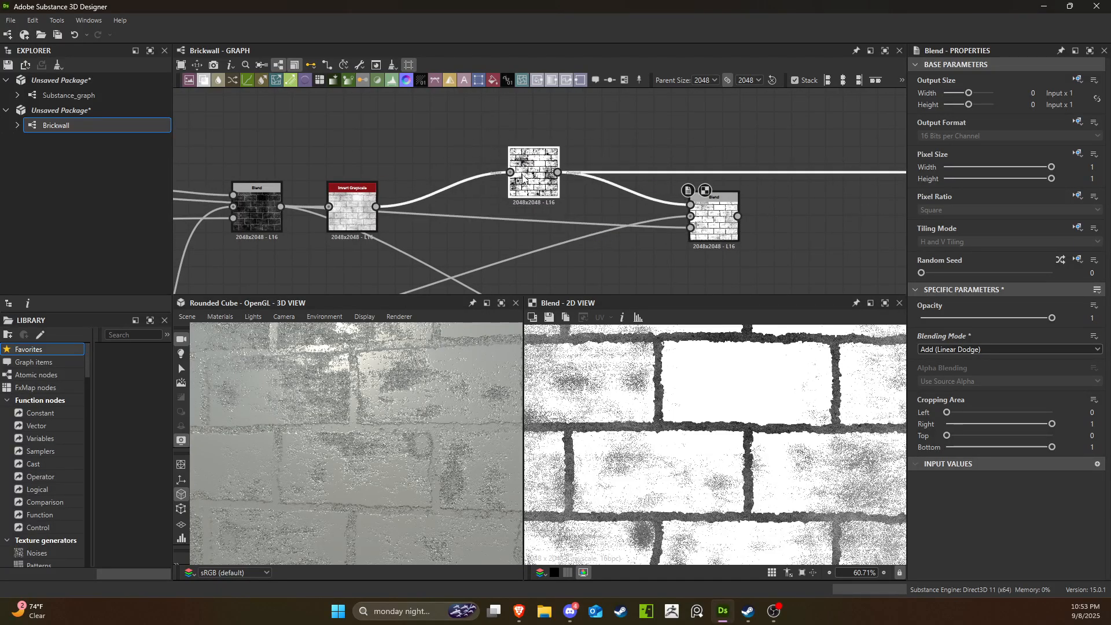
Feed the new Blend's output into the Normal node in place of the Levels output.
middle_drag(735, 214, 540, 199)
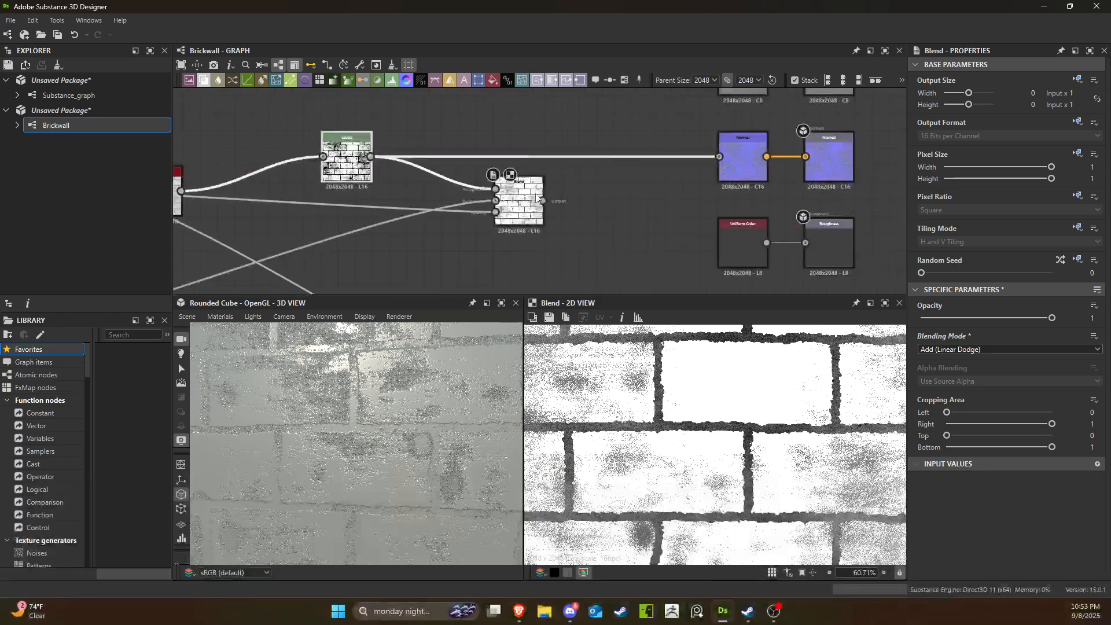
drag(732, 173, 730, 169)
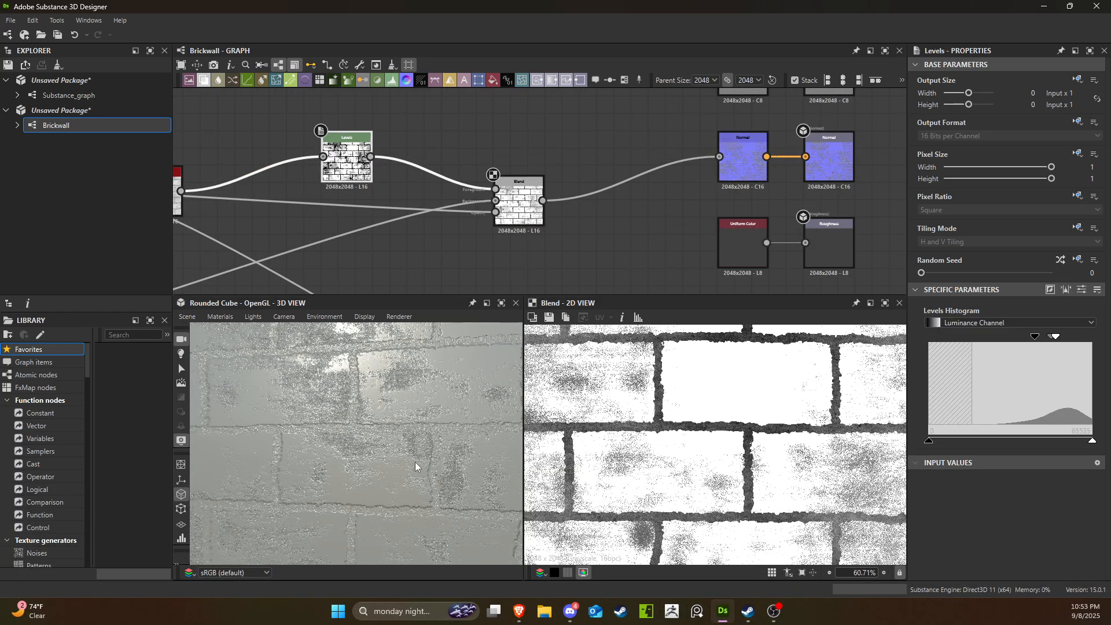
scroll(412, 459, down, 3)
scroll(596, 200, down, 3)
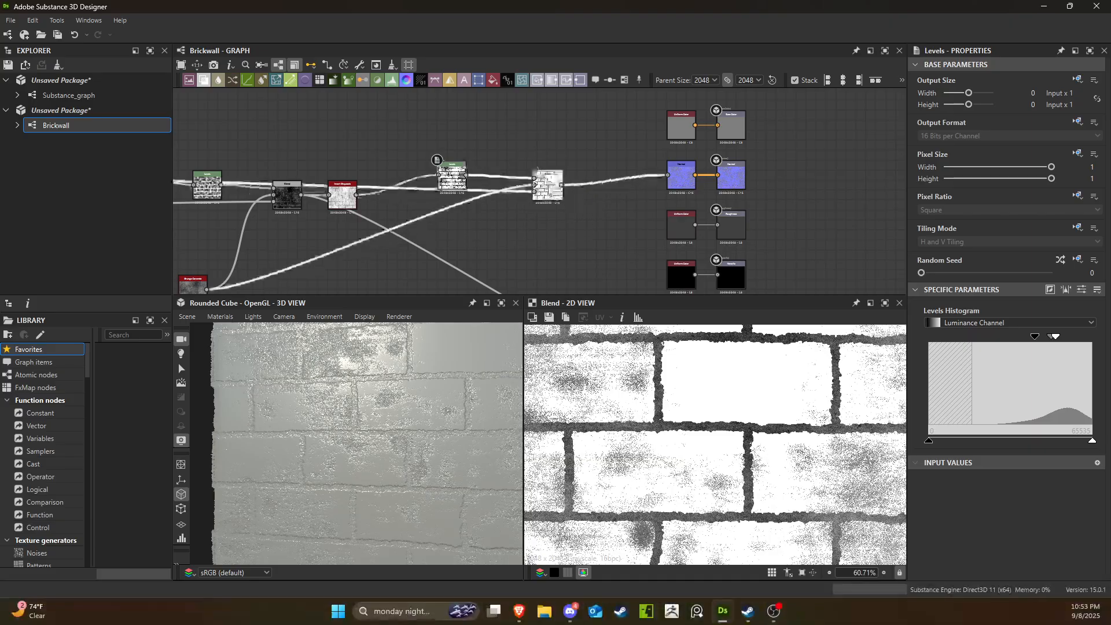
Feed the new Blend into the node before the lowest output in the column, and inspect the bricks on the 3D model.
scroll(585, 234, down, 5)
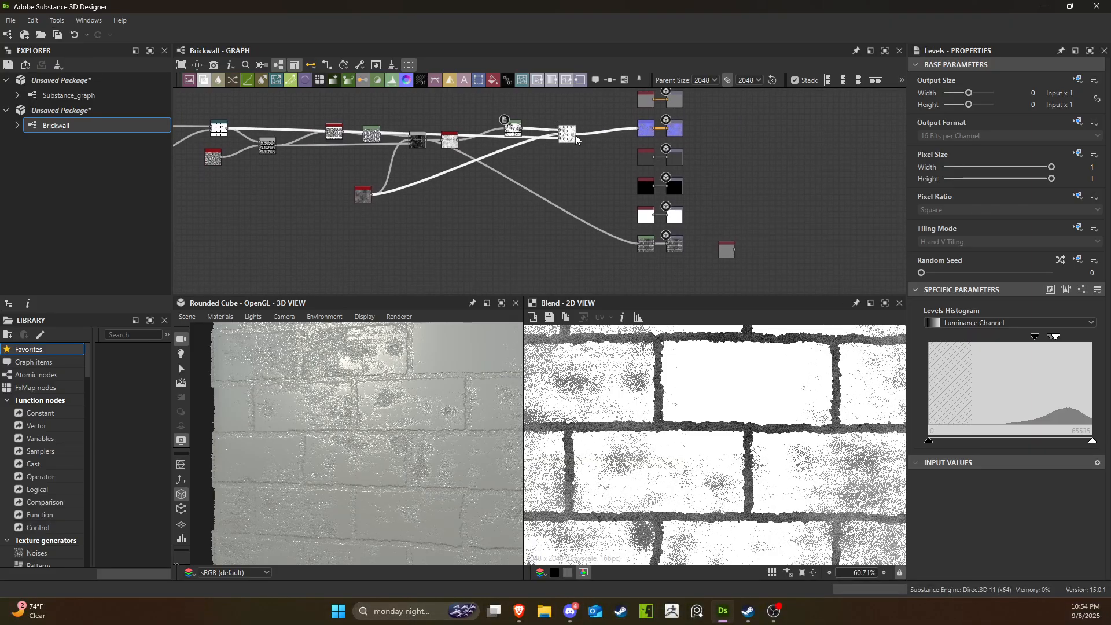
drag(649, 245, 647, 245)
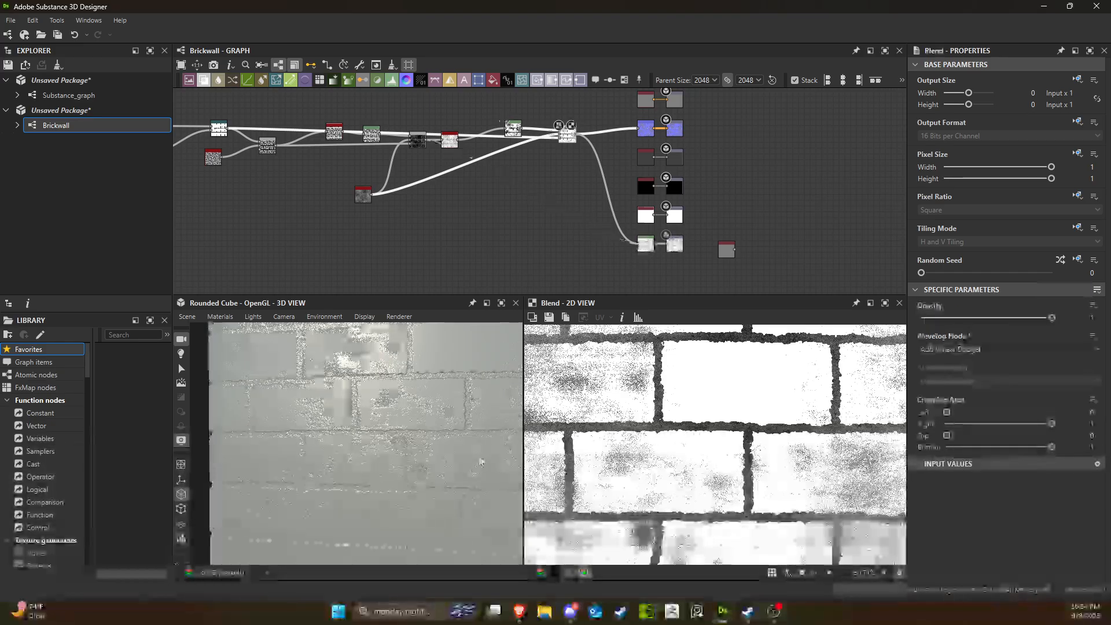
scroll(399, 442, down, 3)
drag(399, 442, 428, 466)
scroll(462, 434, up, 5)
scroll(634, 213, up, 6)
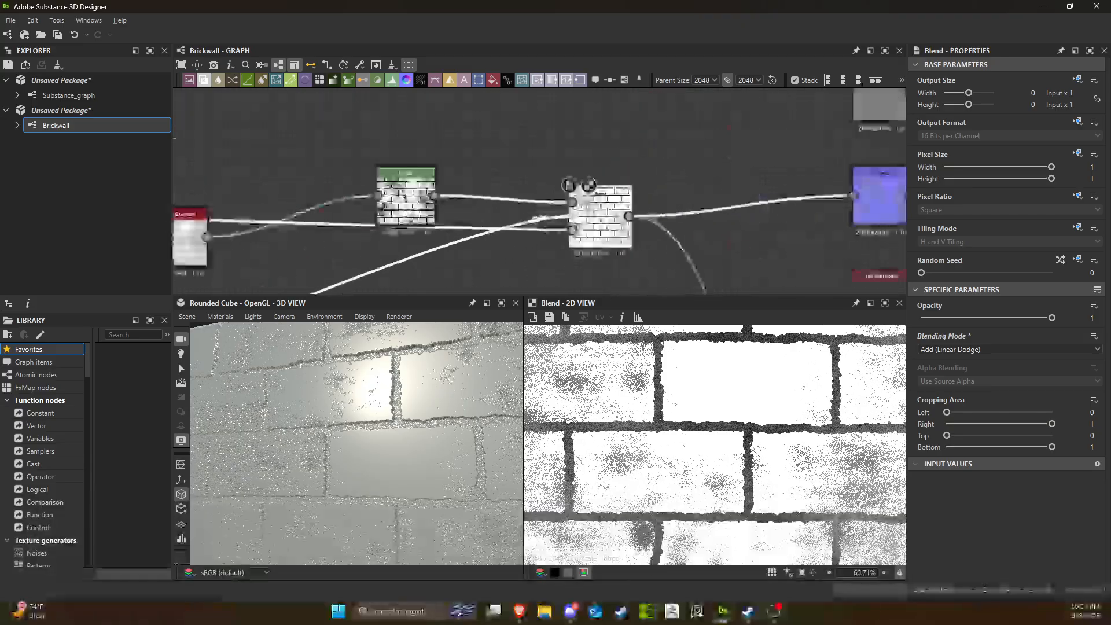
Lower the Add (Linear Dodge) Blend's opacity to 0.67.
scroll(634, 212, down, 2)
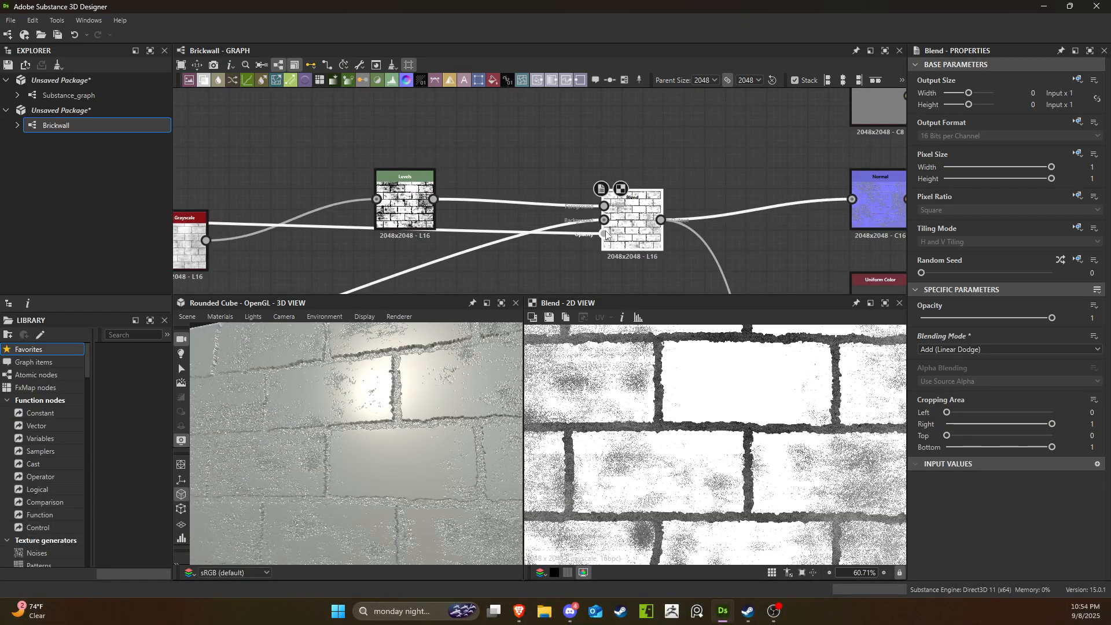
drag(1051, 318, 1011, 336)
Shift the Grunge Concrete node slightly and add a new Blend node with Grunge Concrete feeding its foreground.
middle_drag(407, 236, 621, 133)
scroll(621, 133, down, 4)
scroll(403, 250, up, 2)
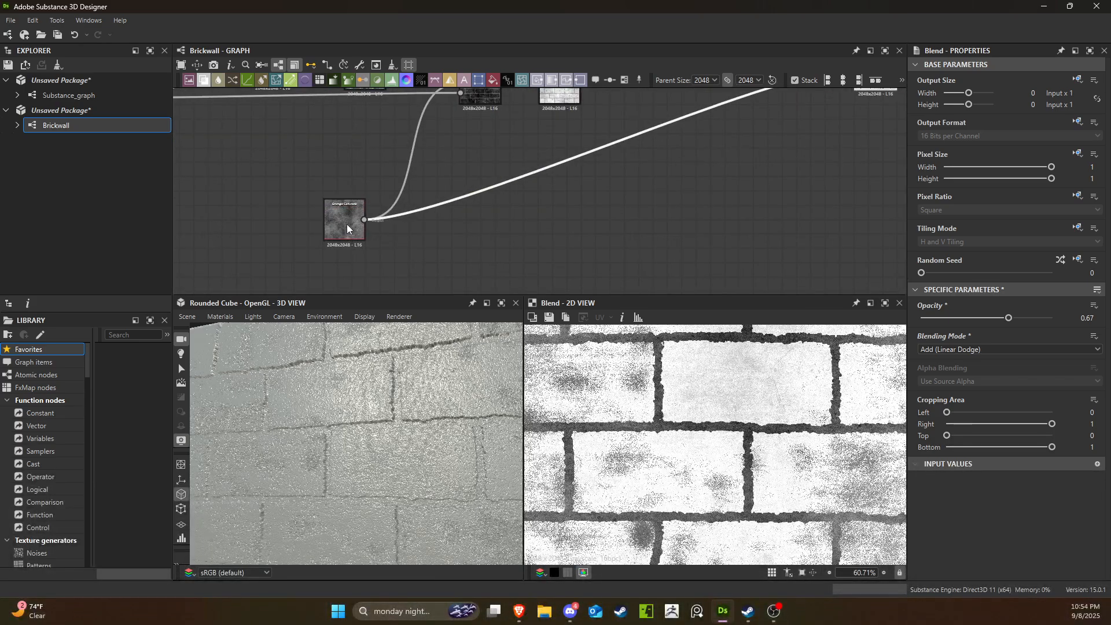
scroll(347, 229, down, 2)
middle_drag(347, 229, 475, 247)
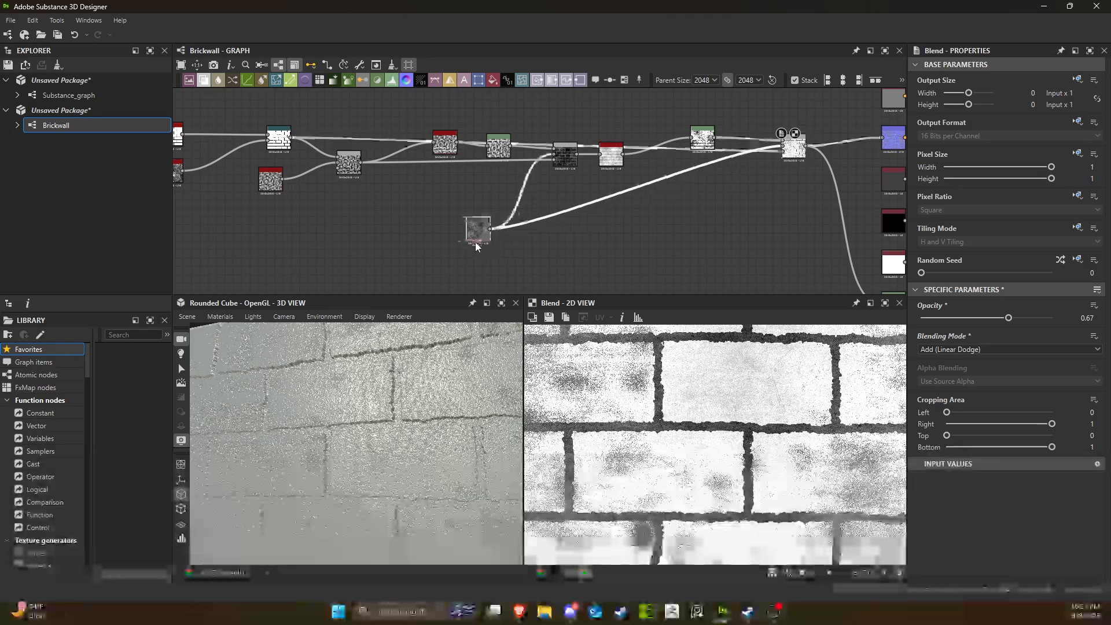
drag(475, 242, 464, 244)
click(559, 251)
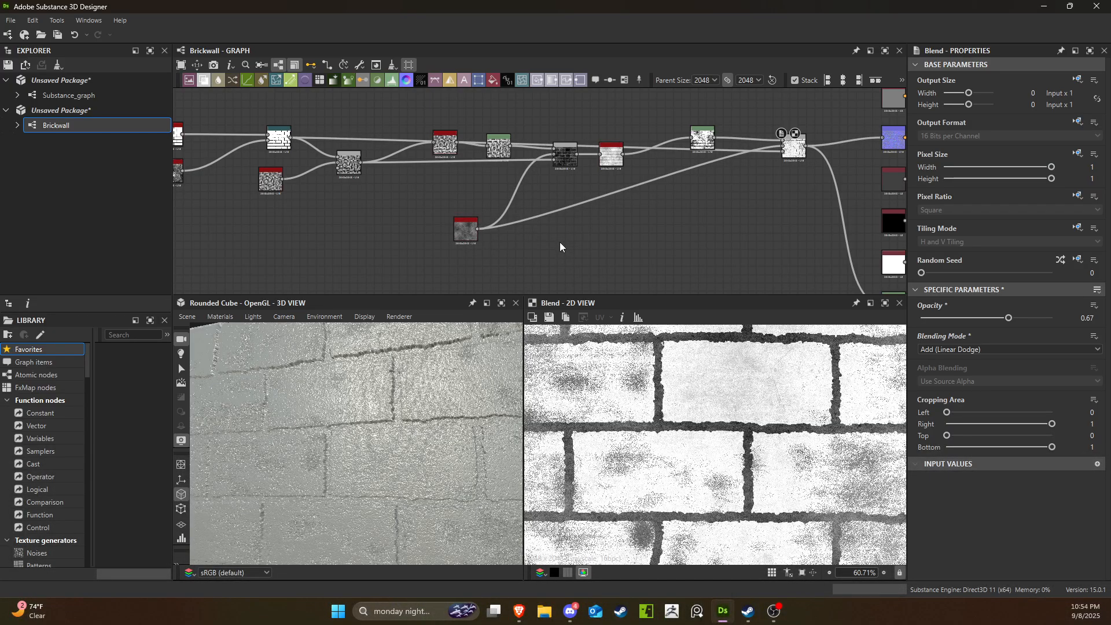
key(space)
click(596, 277)
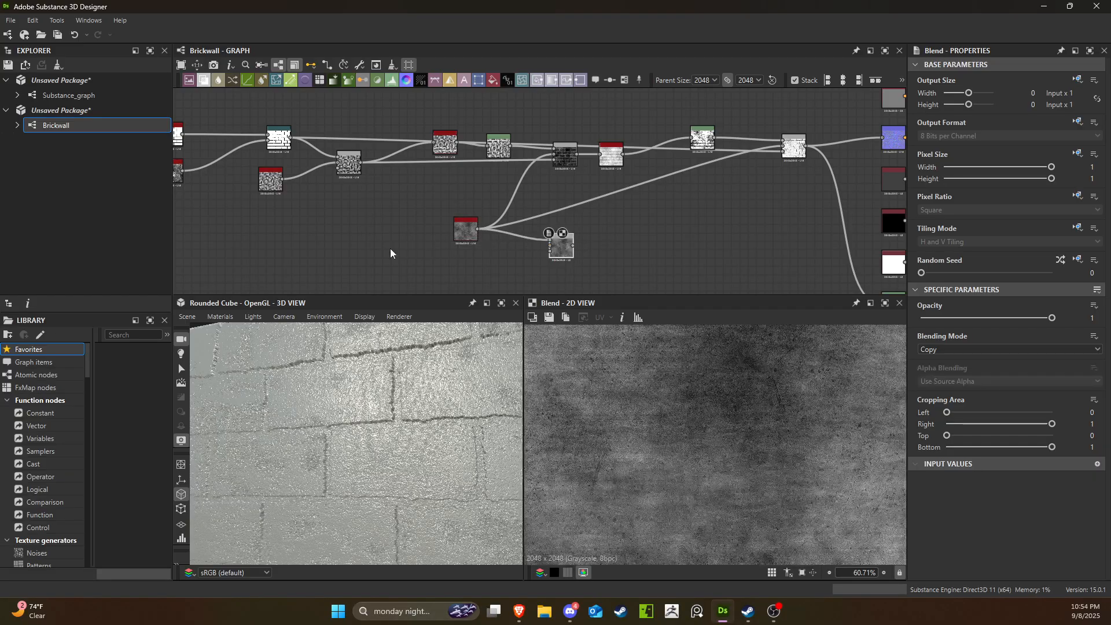
Add a BnW Spots 3 noise node and connect it to the new Blend's background input.
middle_drag(454, 251, 459, 207)
scroll(536, 227, up, 2)
key(space)
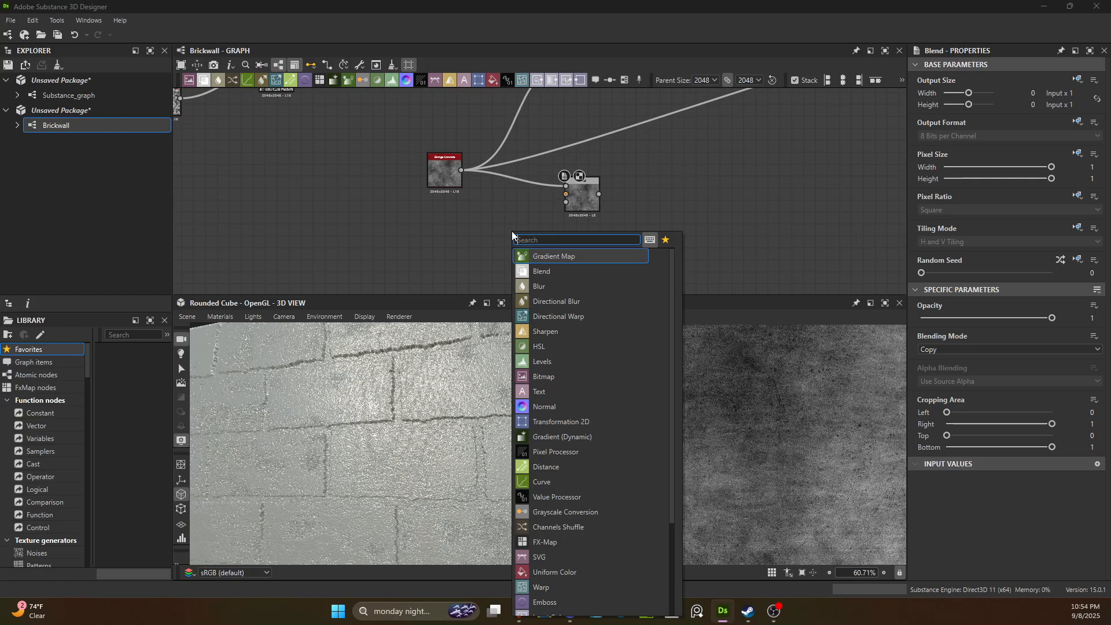
text(b)
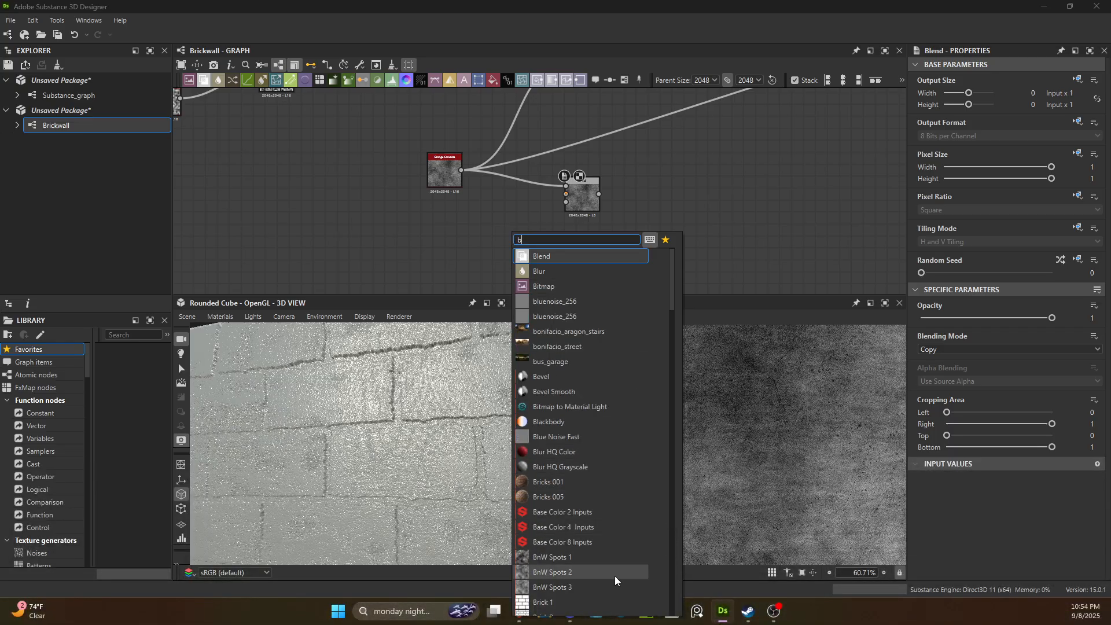
key(Escape)
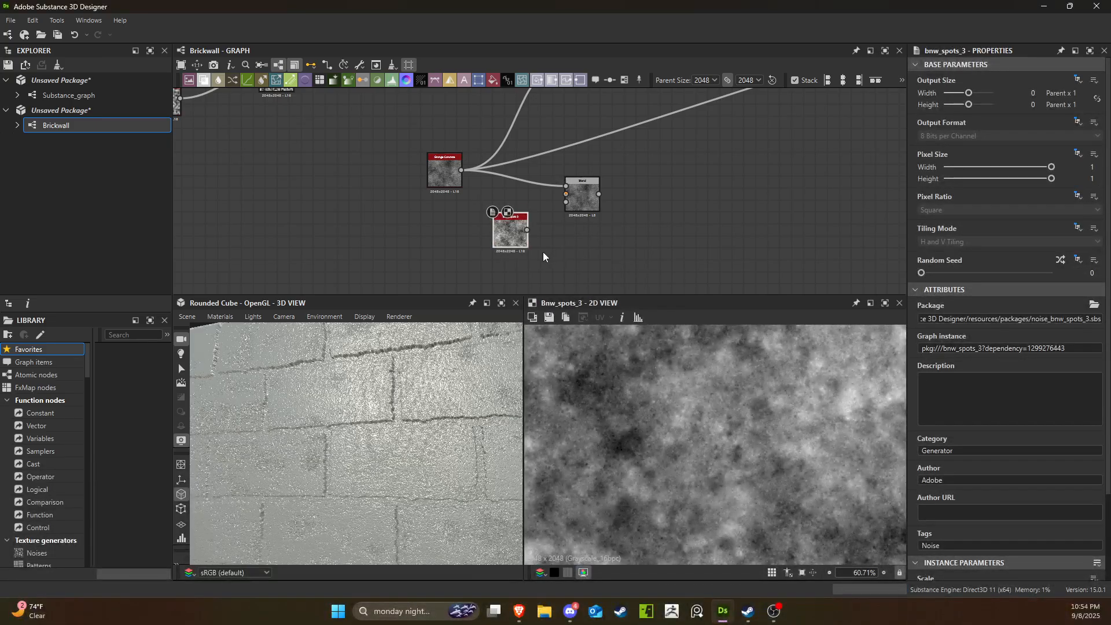
drag(496, 248, 566, 194)
Set the new Blend's blending mode to Multiply and its opacity to 0.46.
click(584, 199)
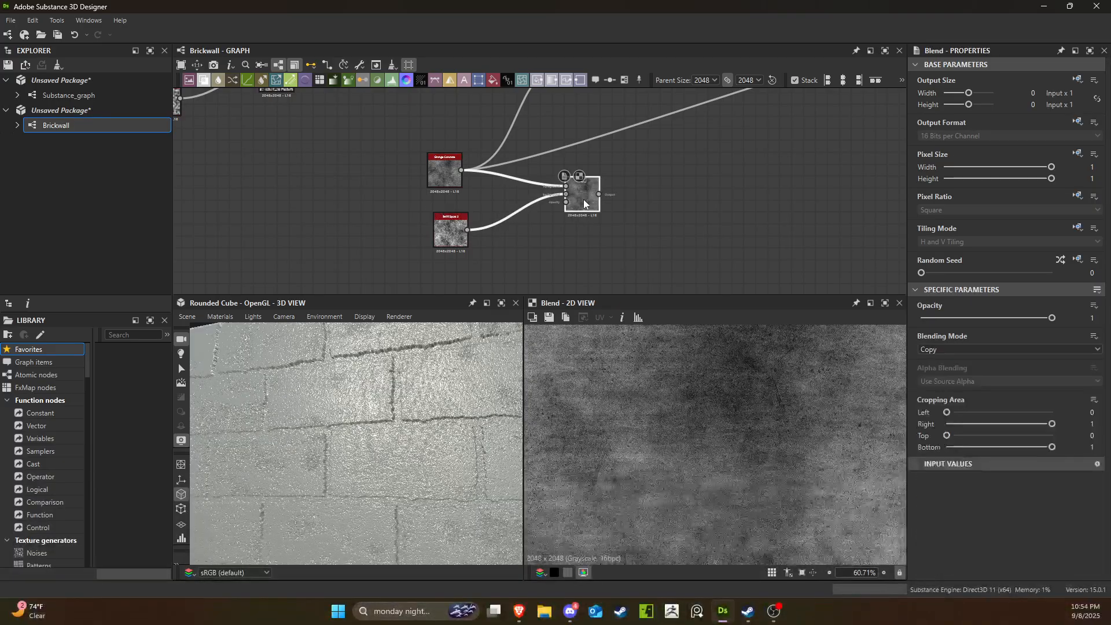
click(956, 346)
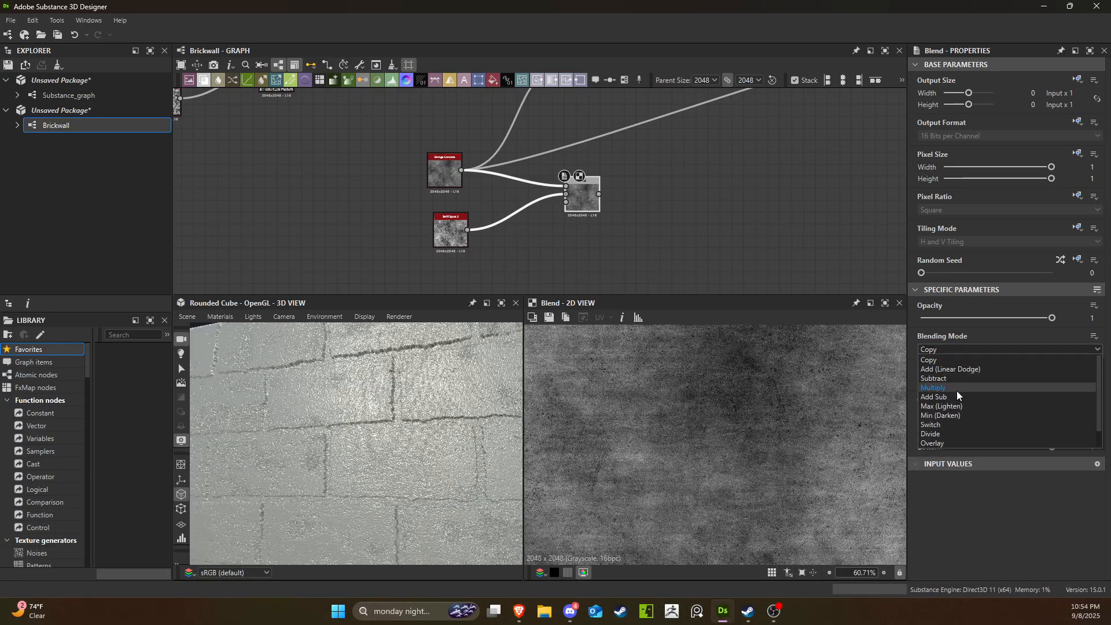
click(956, 390)
scroll(676, 387, down, 10)
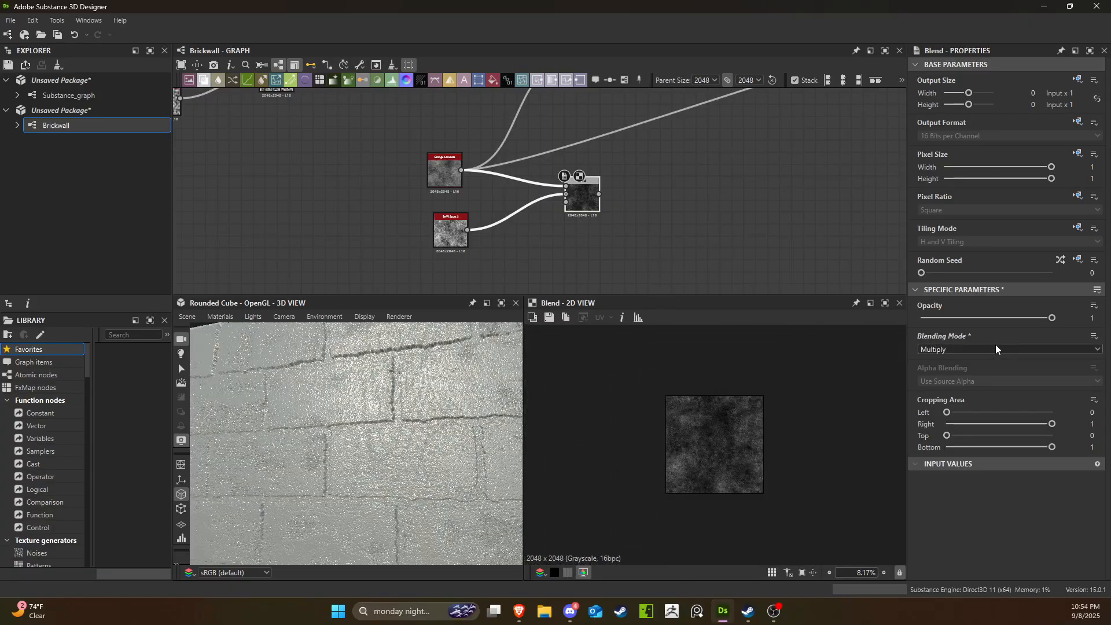
drag(1043, 318, 981, 319)
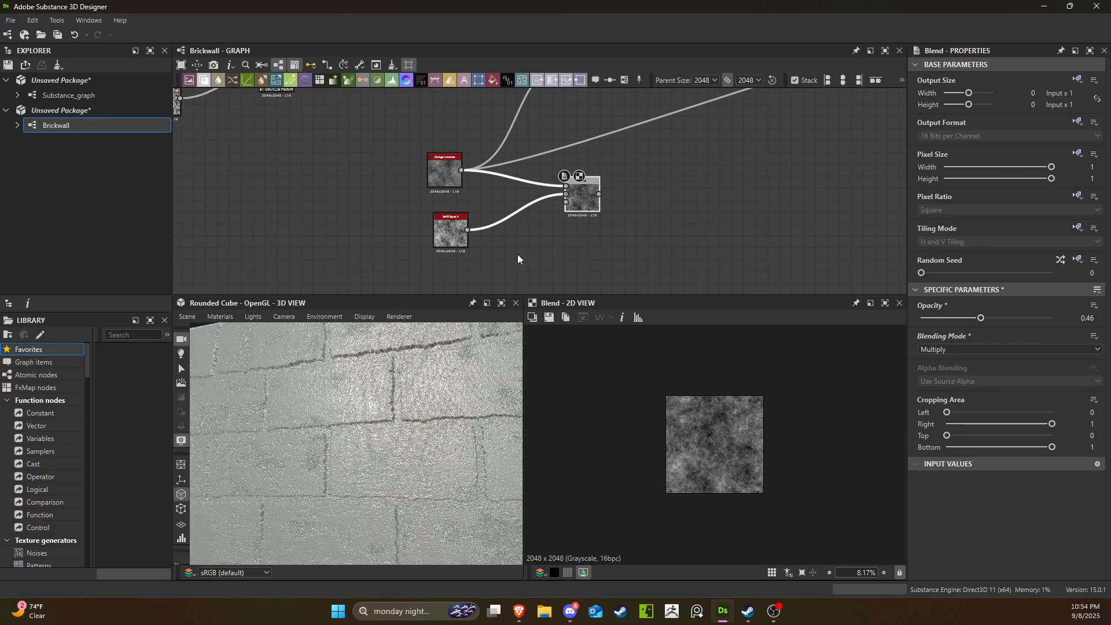
Delete the BnW Spots 3 node.
scroll(521, 231, up, 4)
click(342, 246)
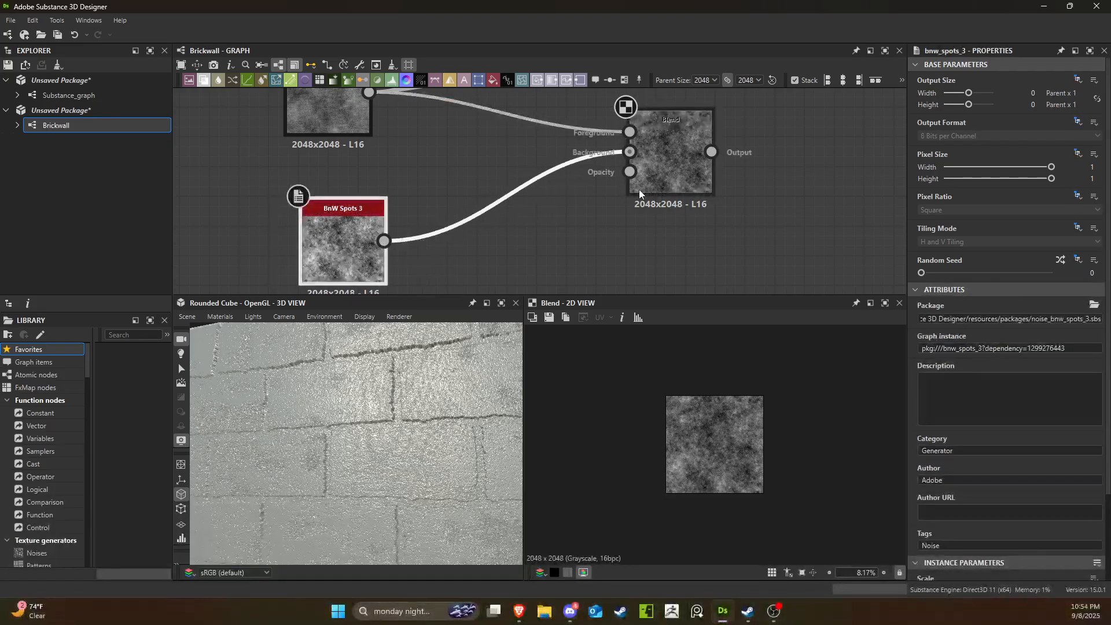
key(Delete)
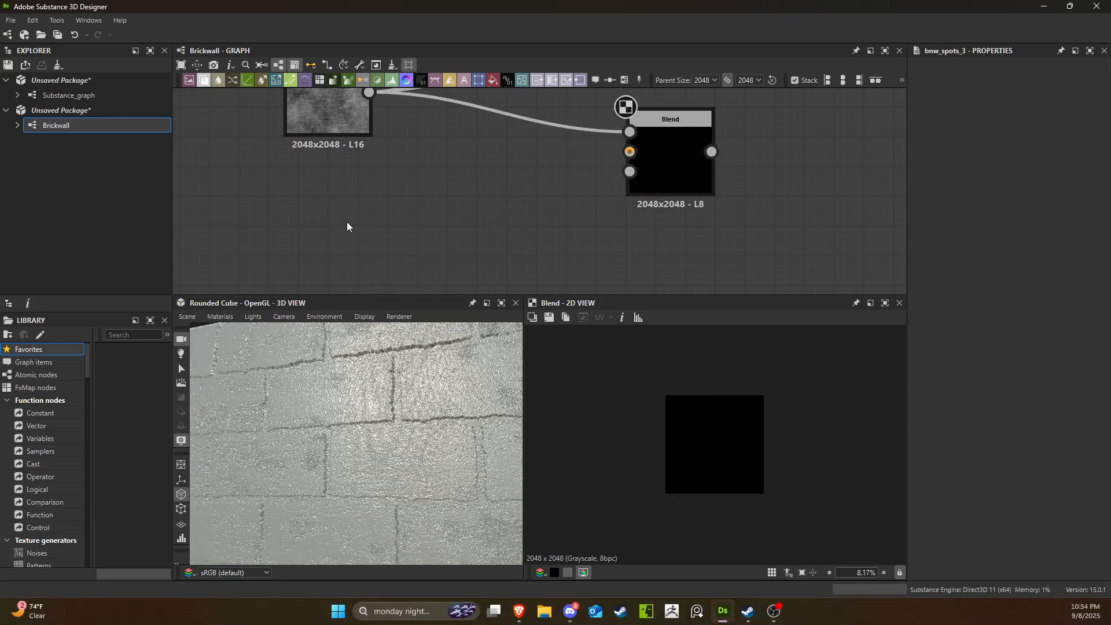
Add a Grunge Map 007 node and connect its output to the Blend's background input.
key(space)
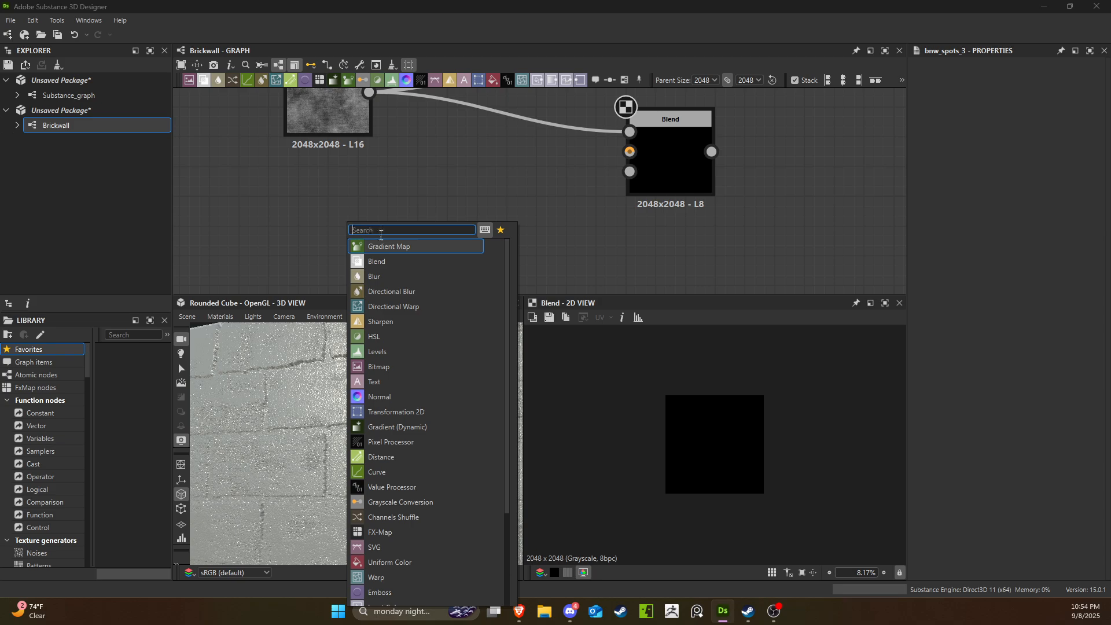
text(gru)
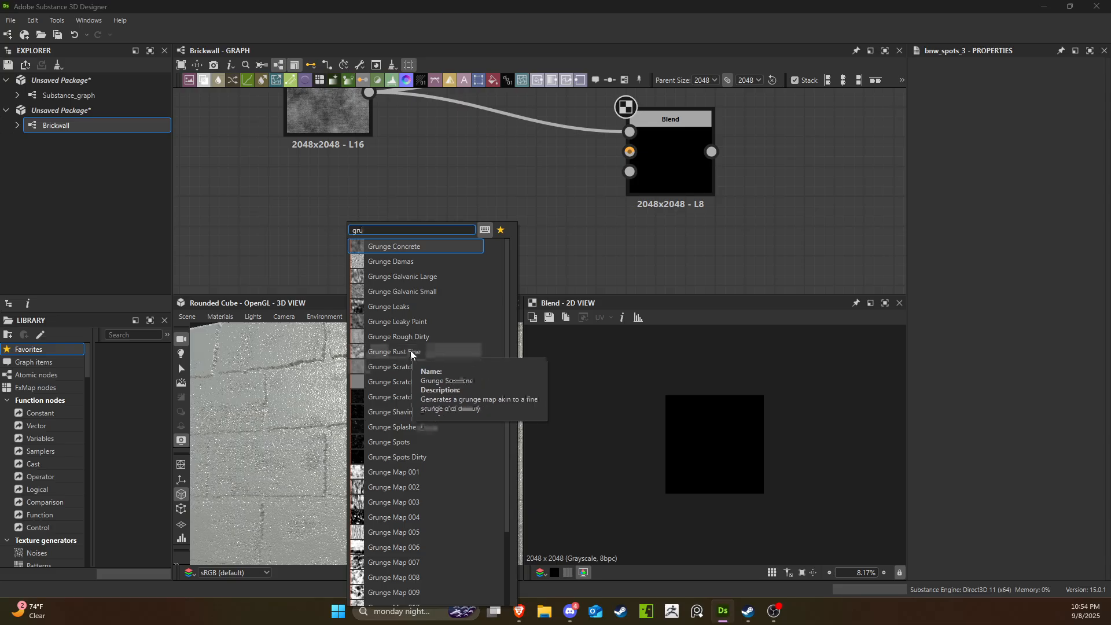
scroll(407, 417, down, 2)
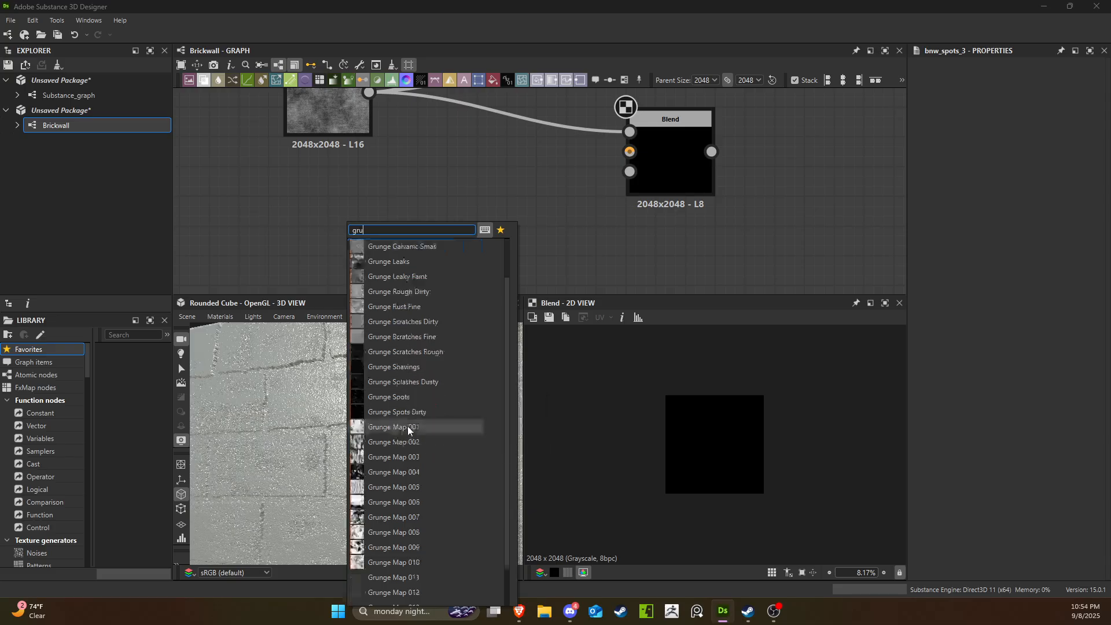
click(404, 473)
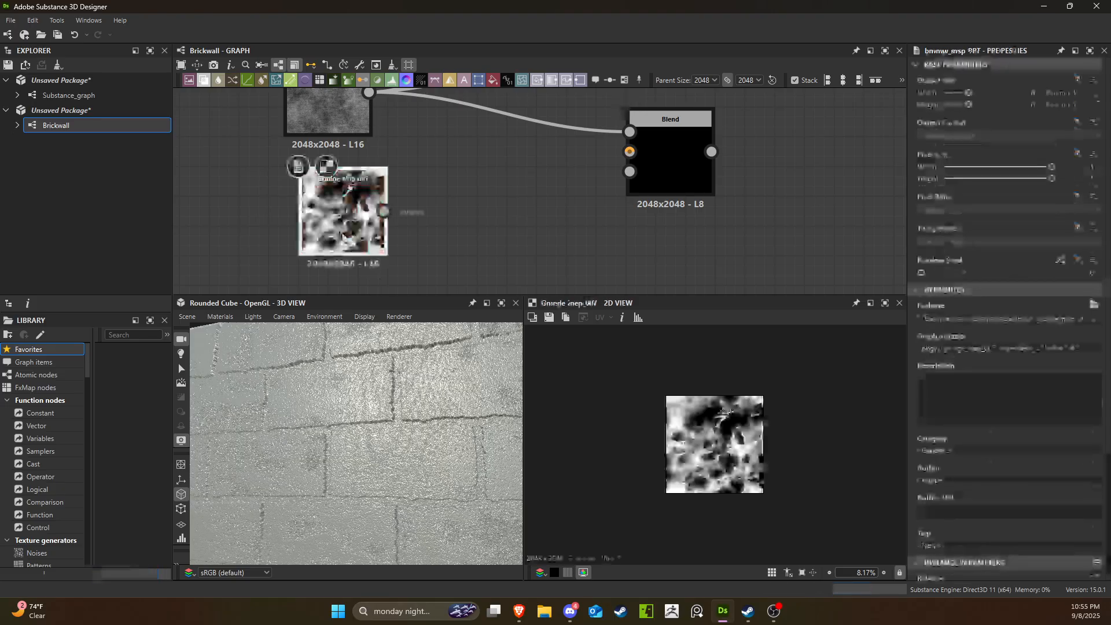
drag(370, 212, 630, 151)
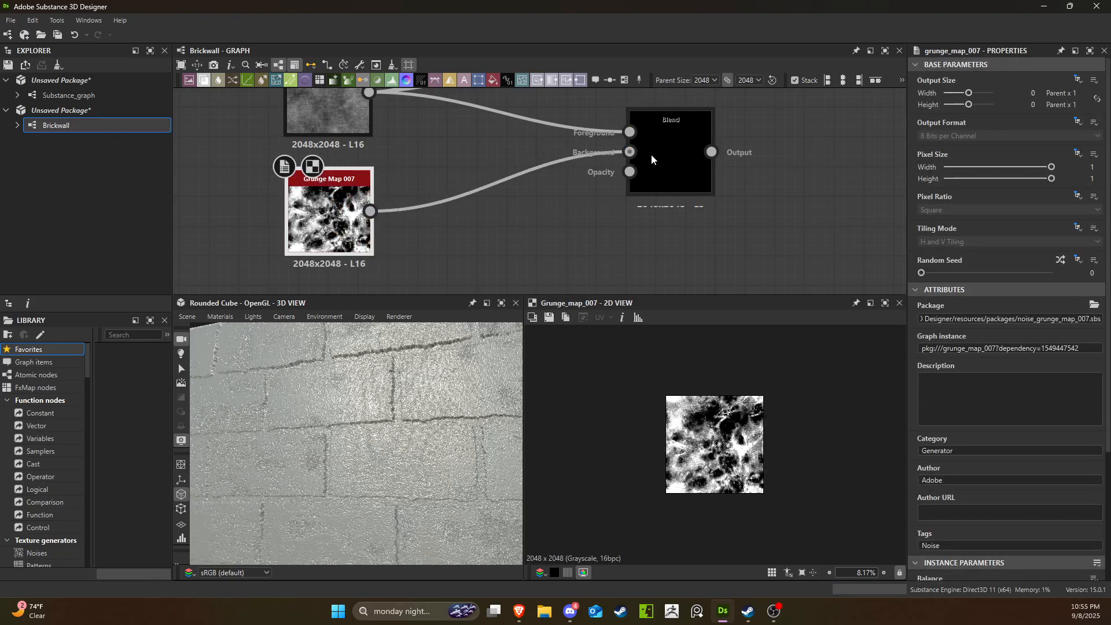
Raise the opacity of the Blend combining Grunge Concrete and Grunge Map 007 to 0.56.
click(664, 159)
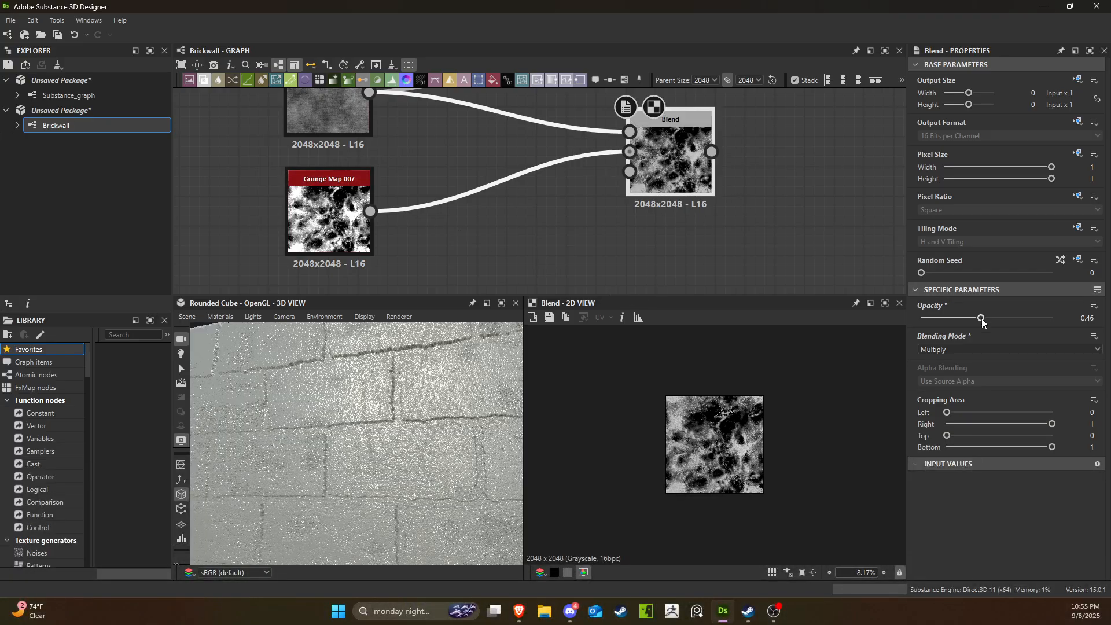
mouse_move(980, 319)
mouse_down()
mouse_move(944, 318)
mouse_move(990, 319)
mouse_up()
scroll(659, 172, up, 4)
scroll(660, 175, up, 2)
Try the Add (Linear Dodge) blending mode on the grunge Blend at an opacity of 1.
click(977, 349)
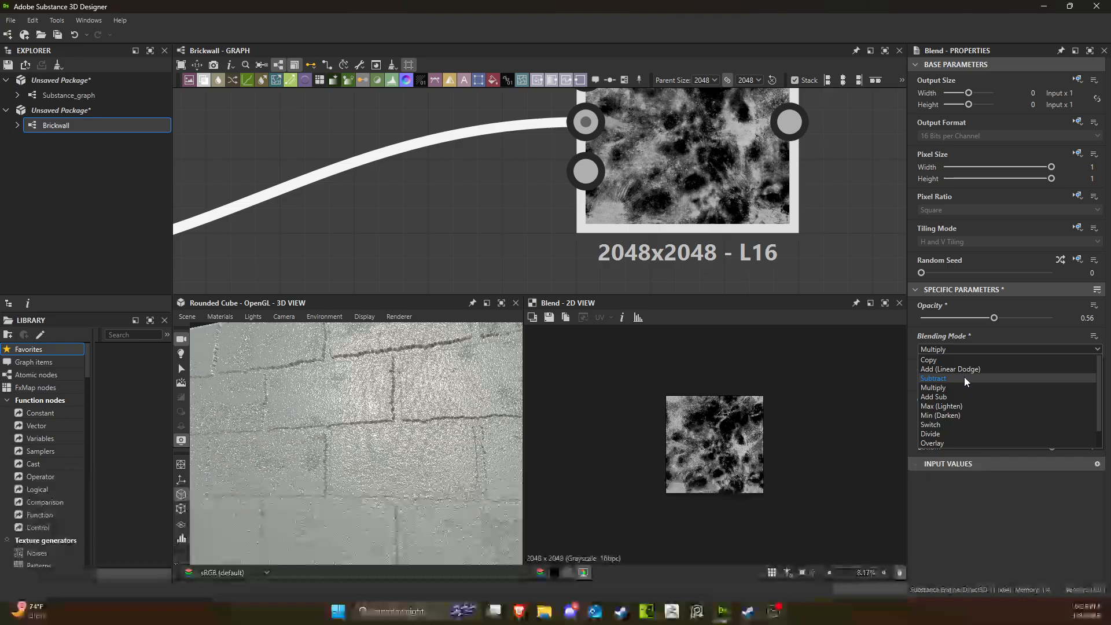
click(957, 368)
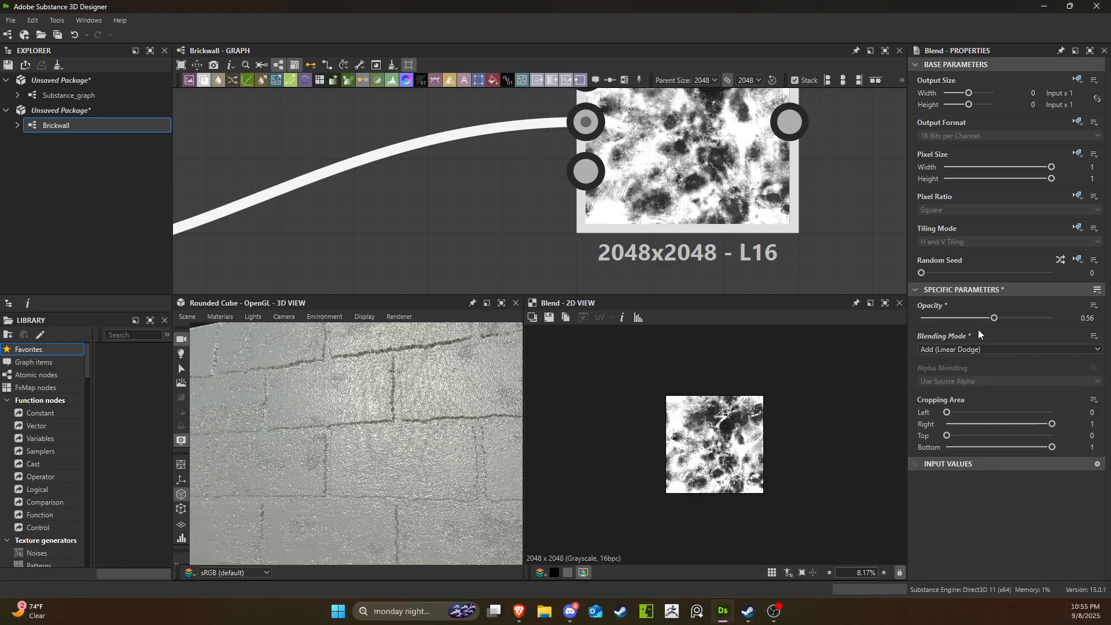
drag(994, 317, 1051, 317)
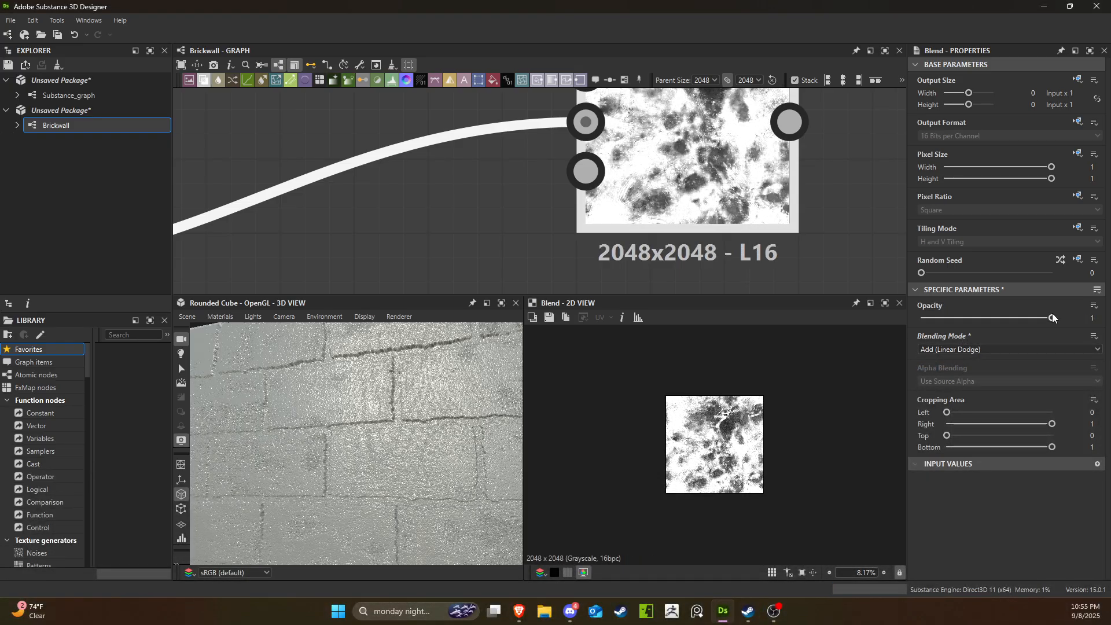
Try the Overlay blending mode on the grunge Blend at an opacity of 0.61.
click(1021, 351)
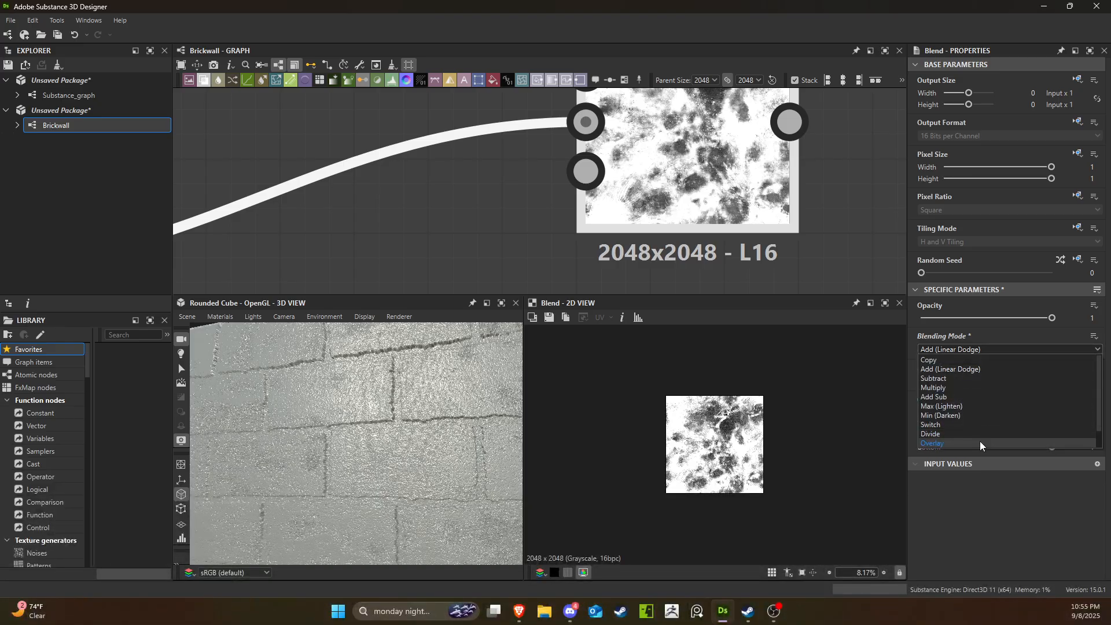
click(979, 443)
drag(1037, 319, 1000, 319)
Set the grunge Blend's blending mode to Max (Lighten) and its opacity to 1.
click(990, 347)
click(970, 406)
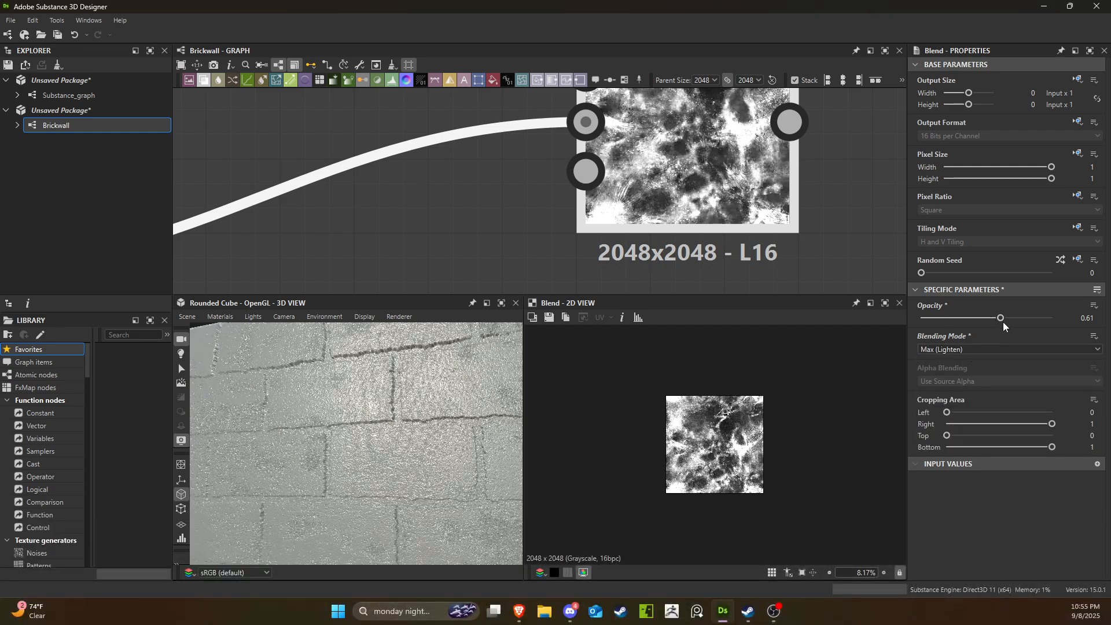
drag(1000, 318, 1060, 315)
Set the Grunge Map 007 node's balance to 0.55 and its contrast to 0.14.
scroll(432, 206, down, 3)
middle_drag(416, 220, 613, 212)
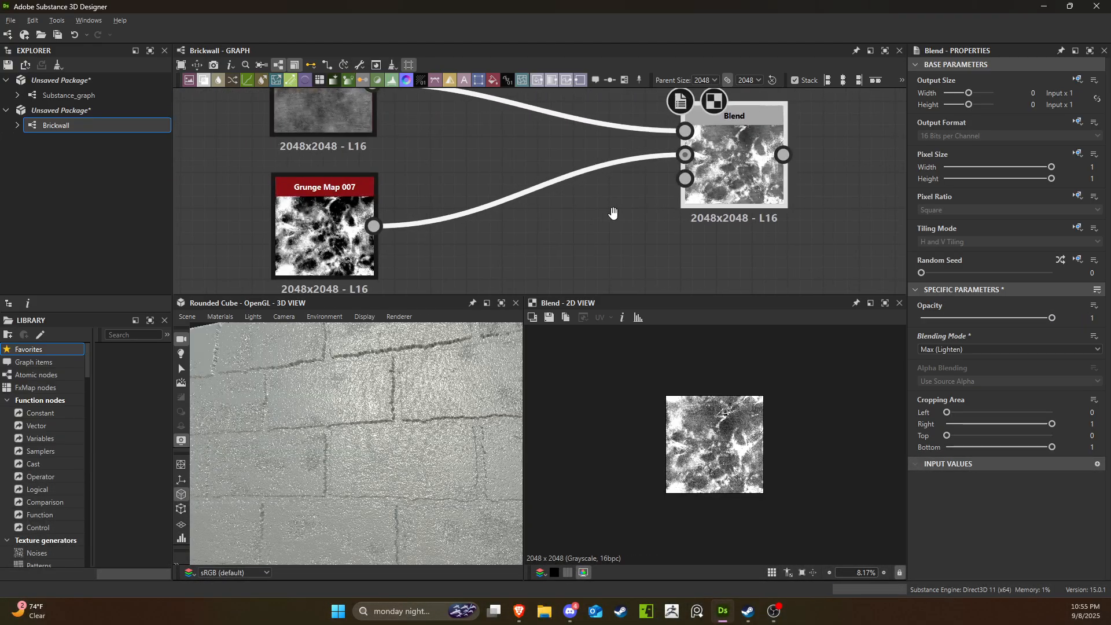
middle_drag(420, 170, 477, 225)
middle_drag(411, 271, 429, 235)
double_click(428, 234)
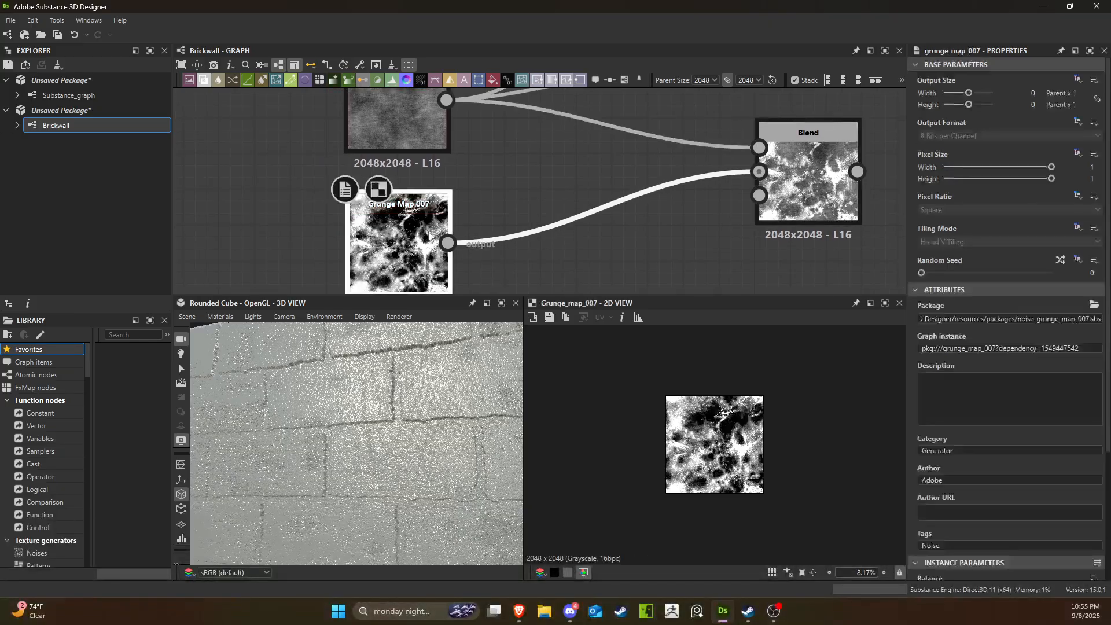
scroll(1000, 443, down, 3)
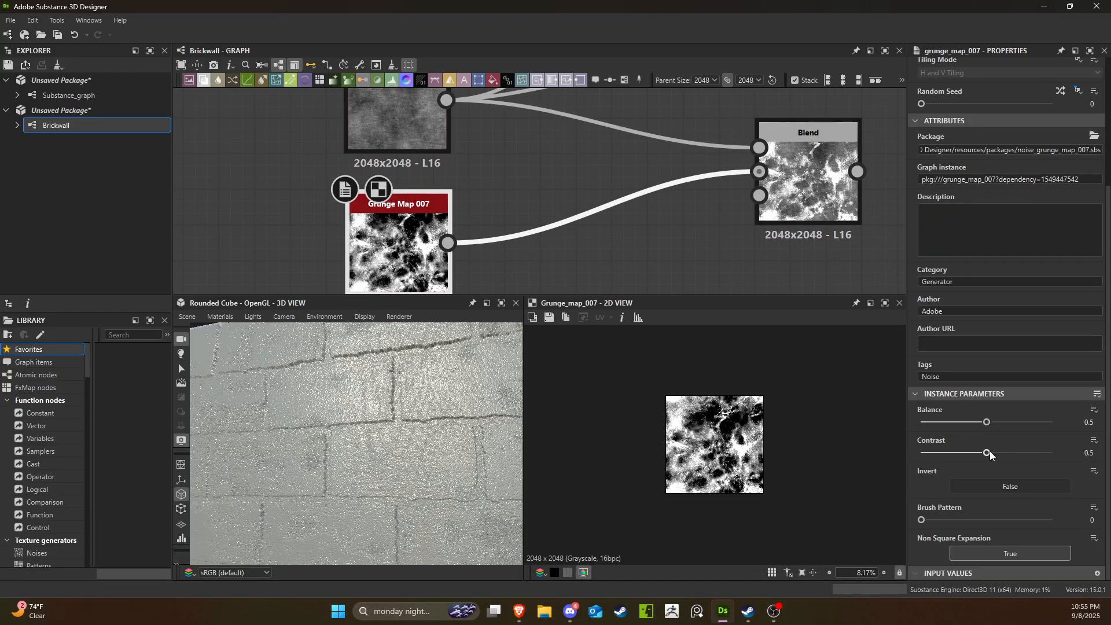
drag(986, 453, 1049, 452)
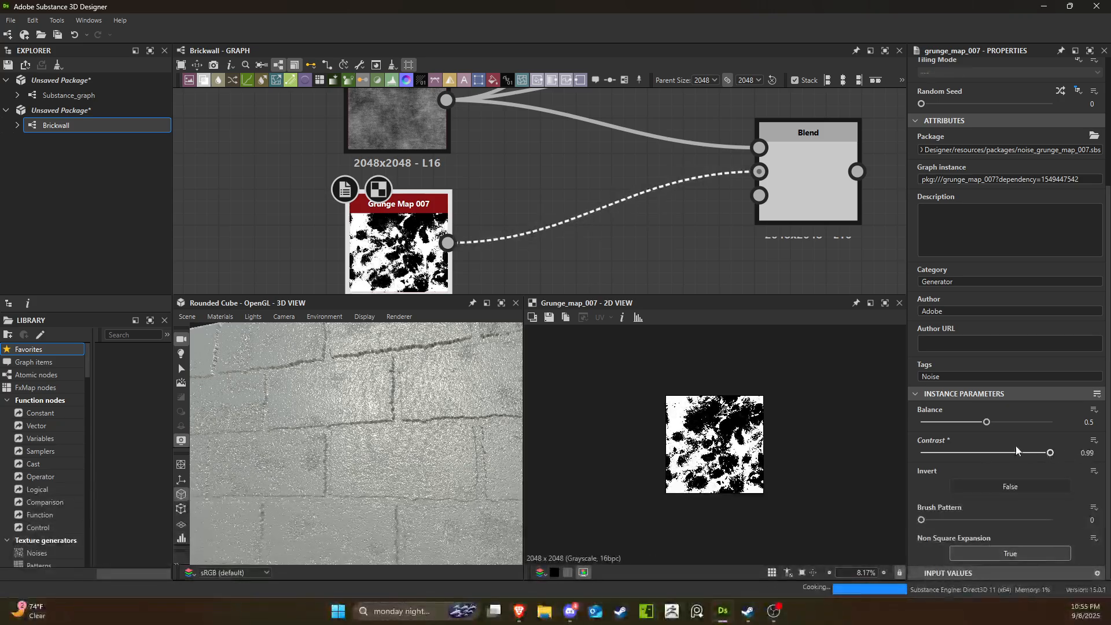
click(985, 452)
drag(986, 422, 974, 474)
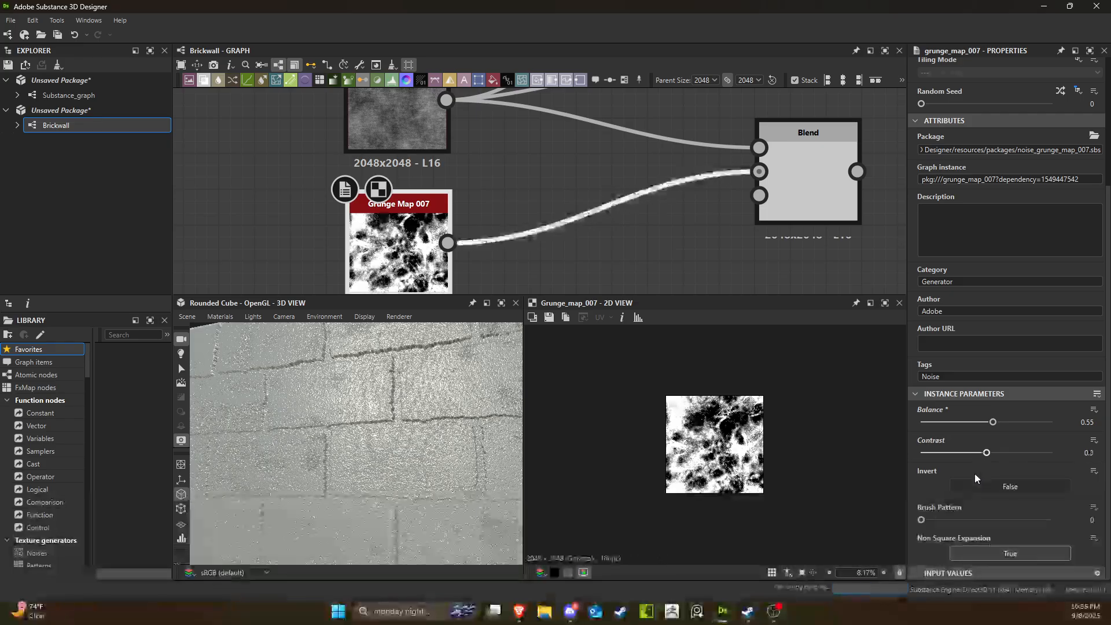
mouse_move(919, 520)
mouse_down()
mouse_move(987, 513)
mouse_move(1003, 529)
mouse_move(914, 499)
mouse_up()
drag(986, 452, 940, 457)
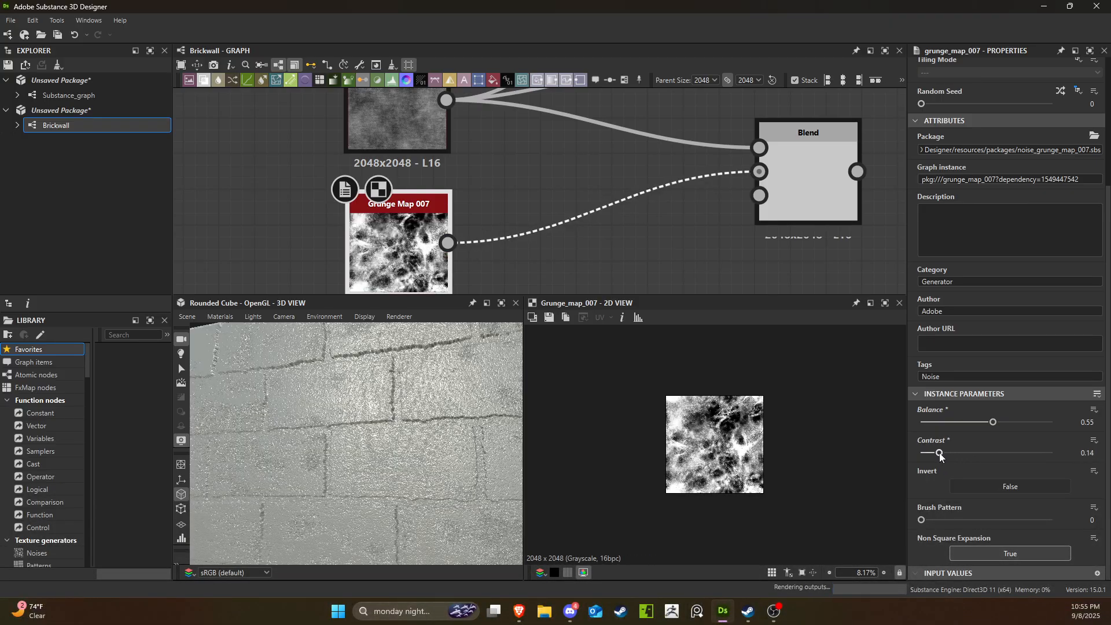
Add a Directional Warp node fed by Grunge Map 007 and move the two nodes apart to make room between them.
click(808, 179)
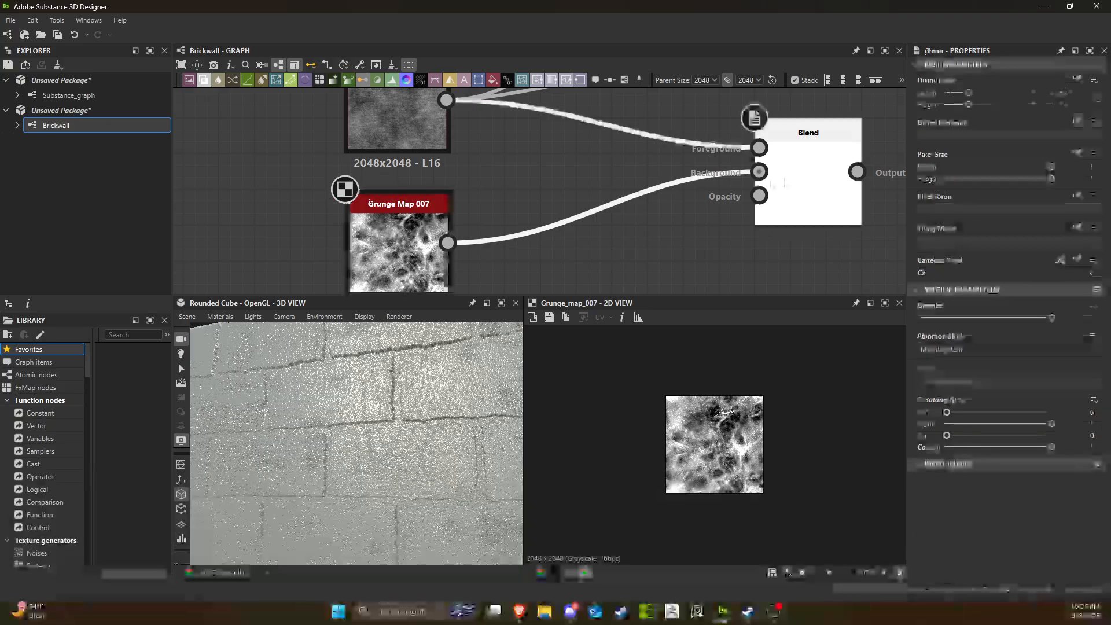
scroll(594, 231, down, 2)
drag(602, 276, 614, 272)
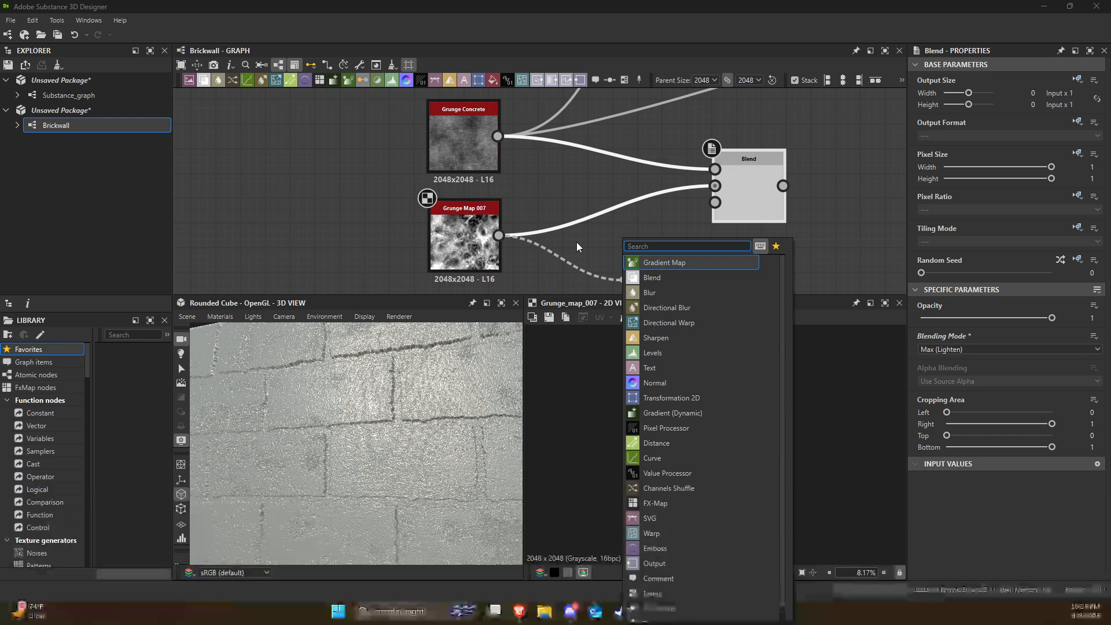
click(666, 323)
drag(673, 288, 613, 250)
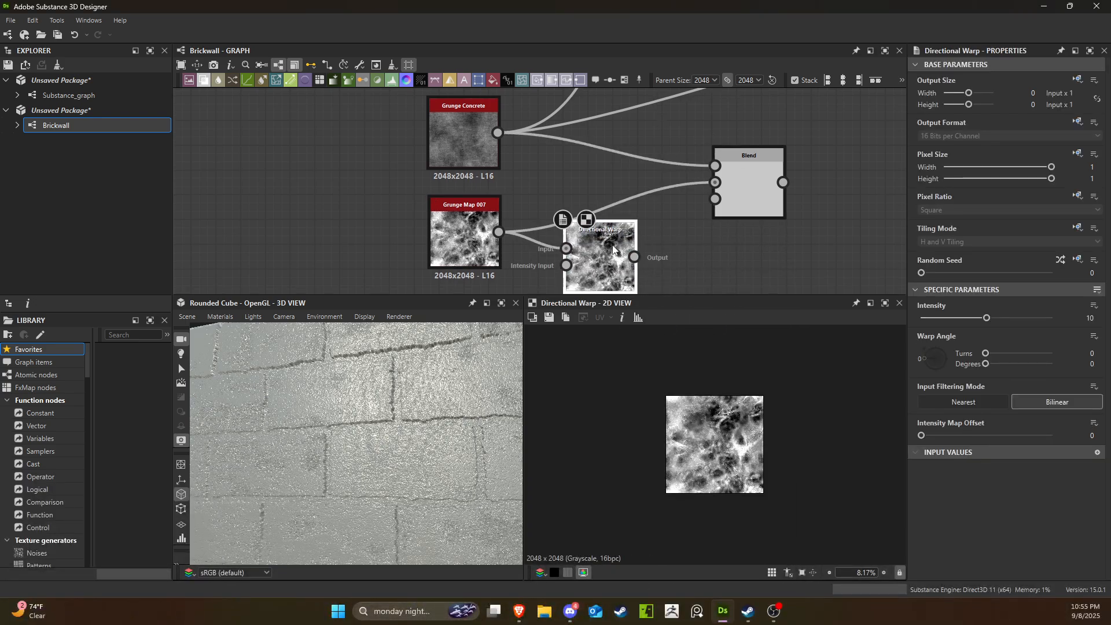
middle_drag(593, 249, 625, 129)
drag(492, 116, 306, 132)
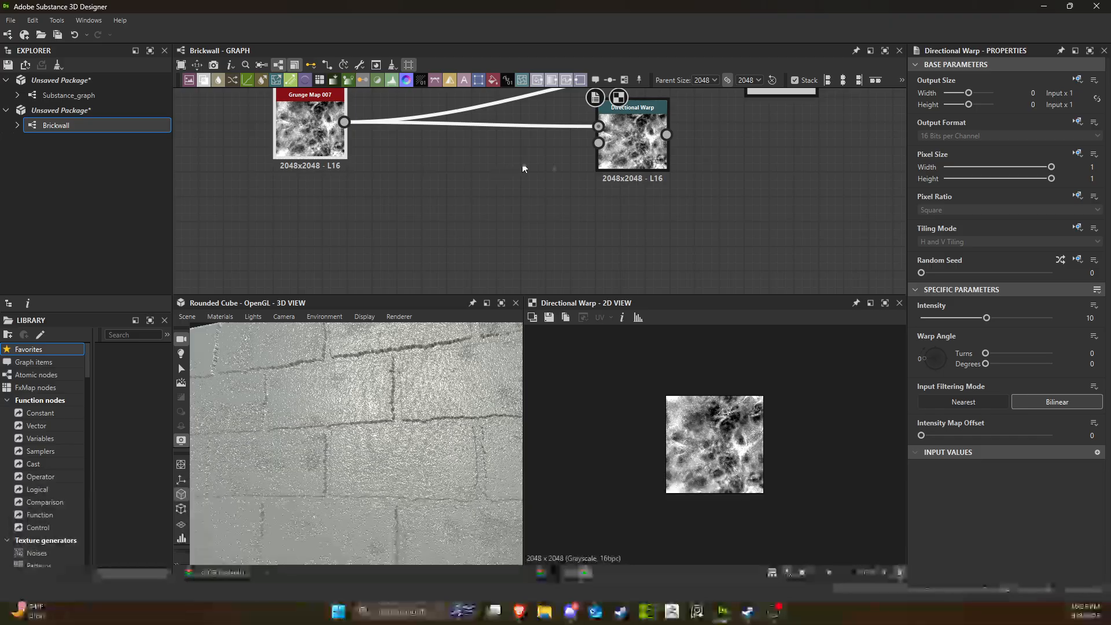
Add a Perlin Noise node below Grunge Map 007 and connect it to the Directional Warp's intensity input.
middle_drag(634, 164, 702, 236)
drag(553, 100, 391, 101)
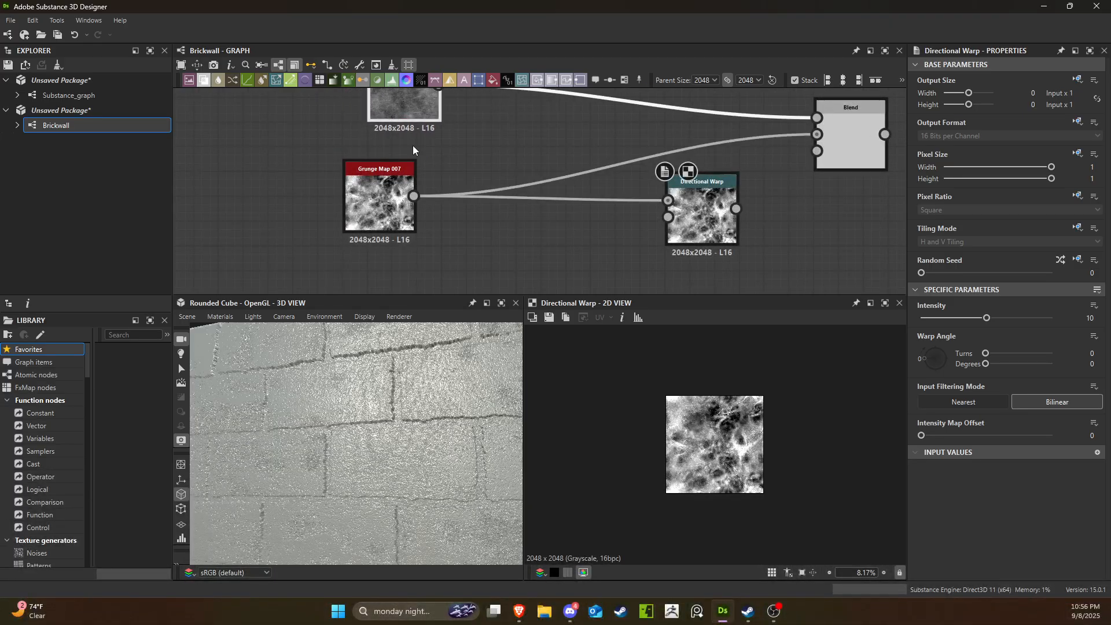
middle_drag(499, 221, 480, 152)
scroll(511, 245, down, 2)
key(space)
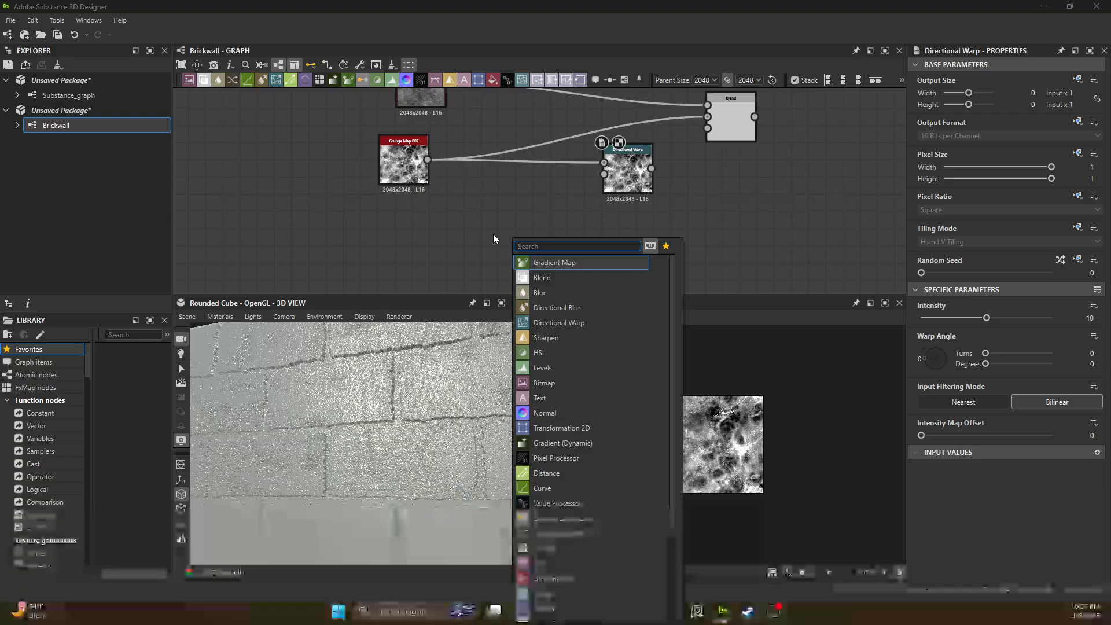
text(perl)
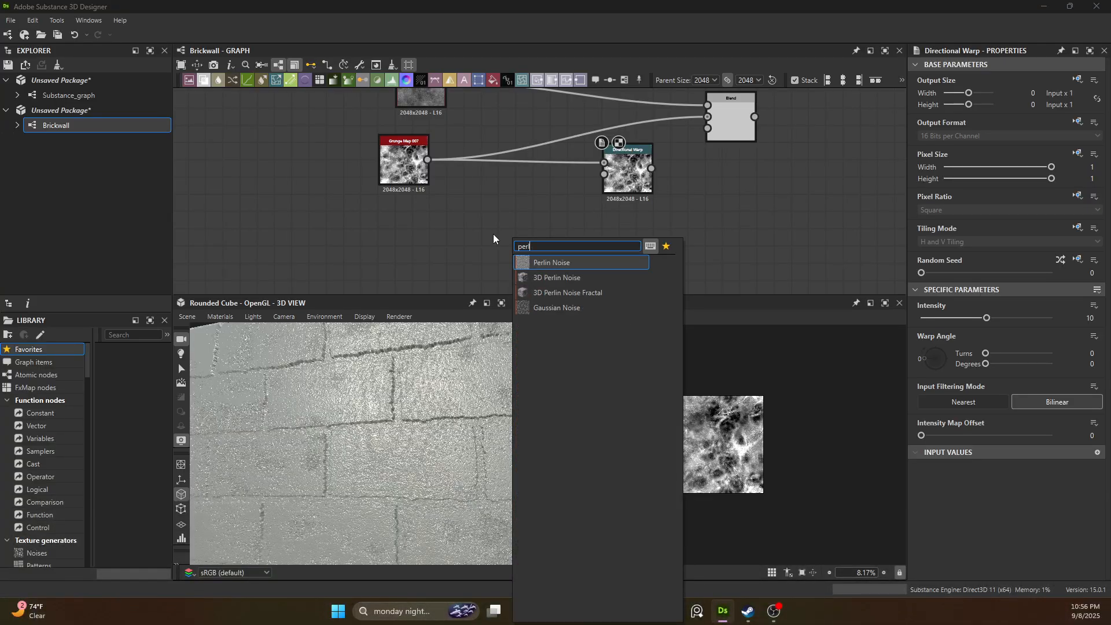
click(578, 260)
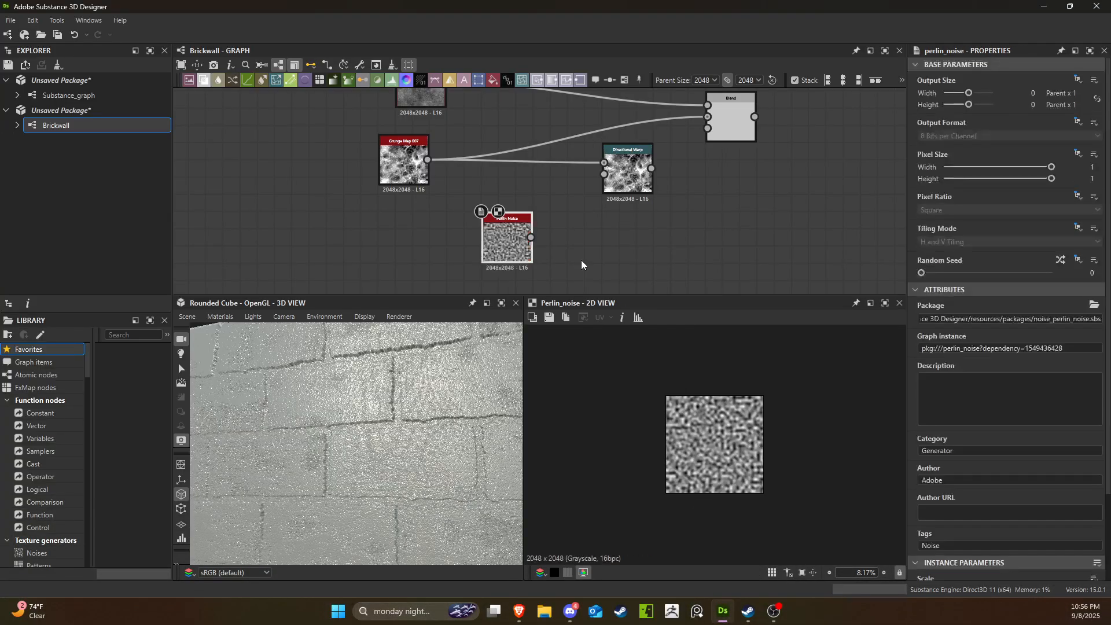
drag(499, 261, 446, 278)
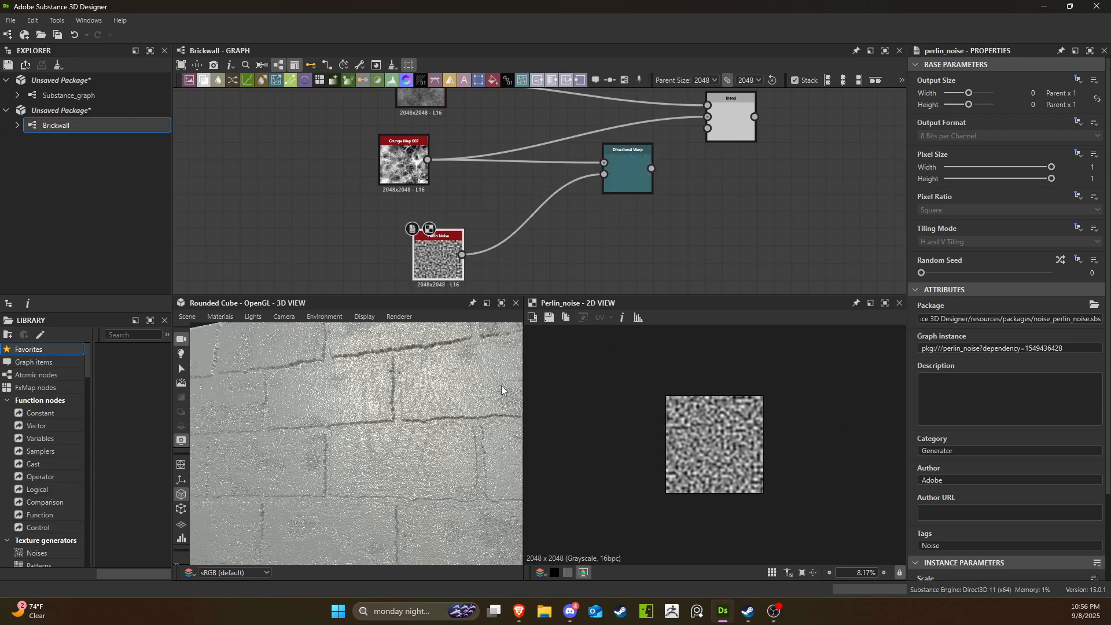
Set the Perlin Noise node's scale to 8.
scroll(591, 158, down, 3)
scroll(623, 238, up, 2)
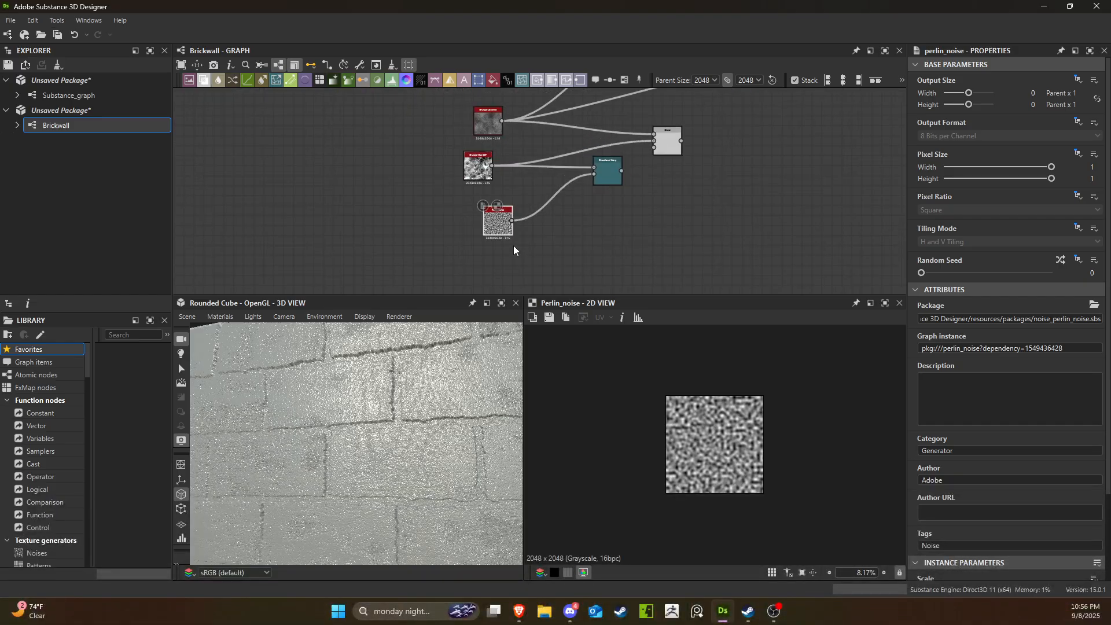
scroll(513, 250, up, 2)
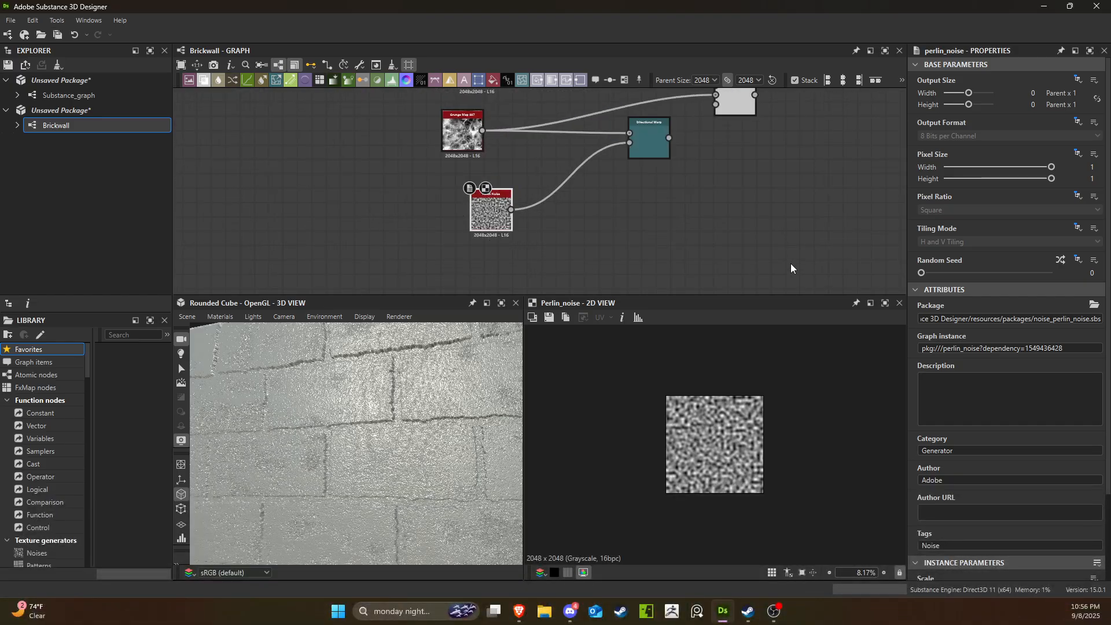
scroll(961, 321, down, 3)
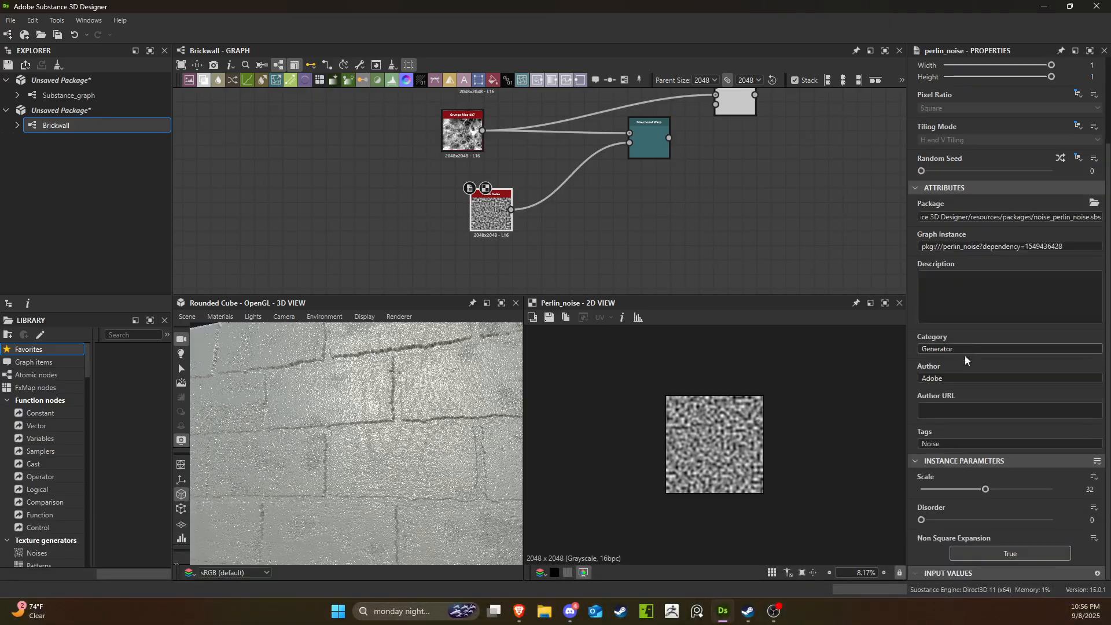
drag(988, 492, 935, 508)
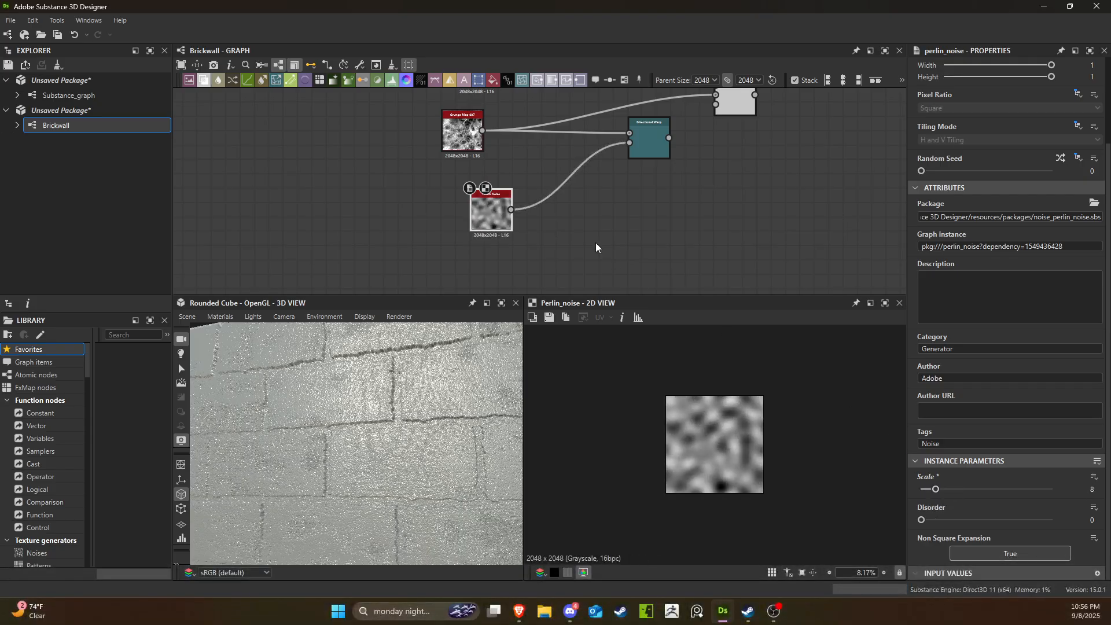
Set the Directional Warp's intensity to 20 and its warp angle to 18 degrees.
double_click(652, 141)
middle_drag(670, 166, 649, 226)
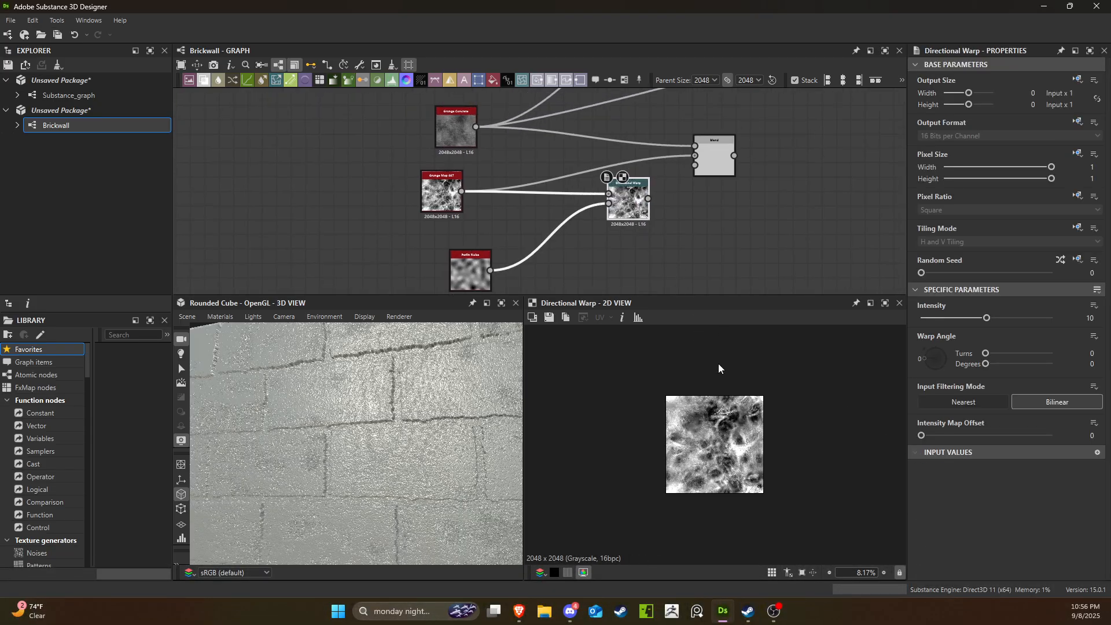
scroll(719, 366, up, 4)
drag(991, 317, 1104, 315)
mouse_move(986, 362)
mouse_down()
mouse_move(1017, 346)
mouse_move(988, 351)
mouse_up()
Add a Blur node fed by the Directional Warp's output.
drag(632, 210, 684, 231)
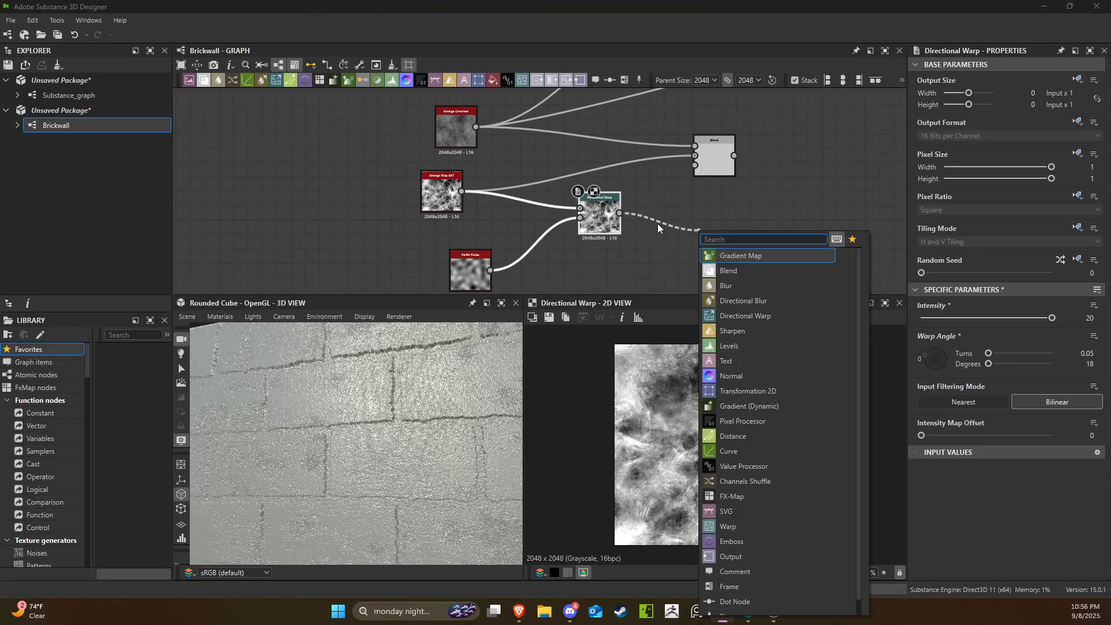
text(blur)
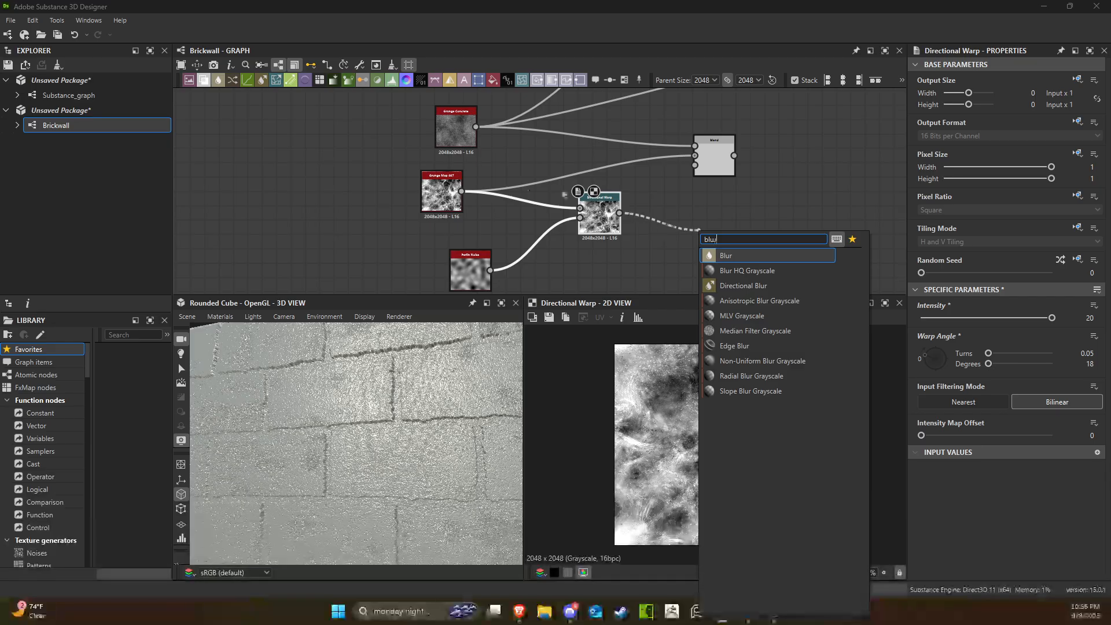
click(742, 256)
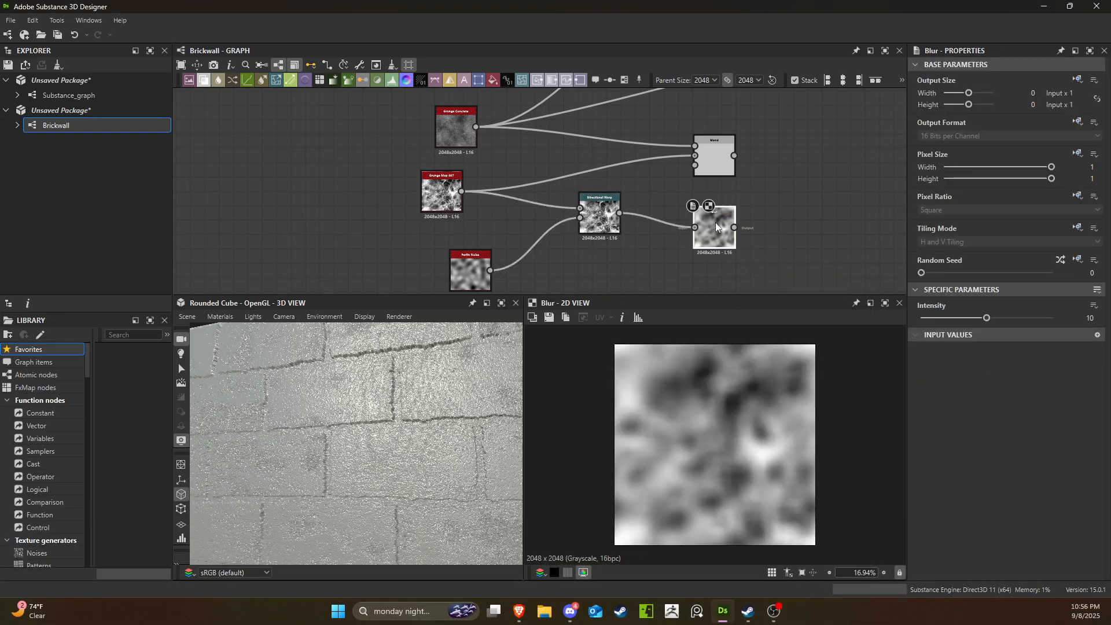
Arrange the Blur and Blend nodes and connect Blur to the Blend's background input in place of Grunge Map 007.
drag(605, 209, 605, 232)
drag(672, 229, 658, 199)
scroll(714, 151, up, 3)
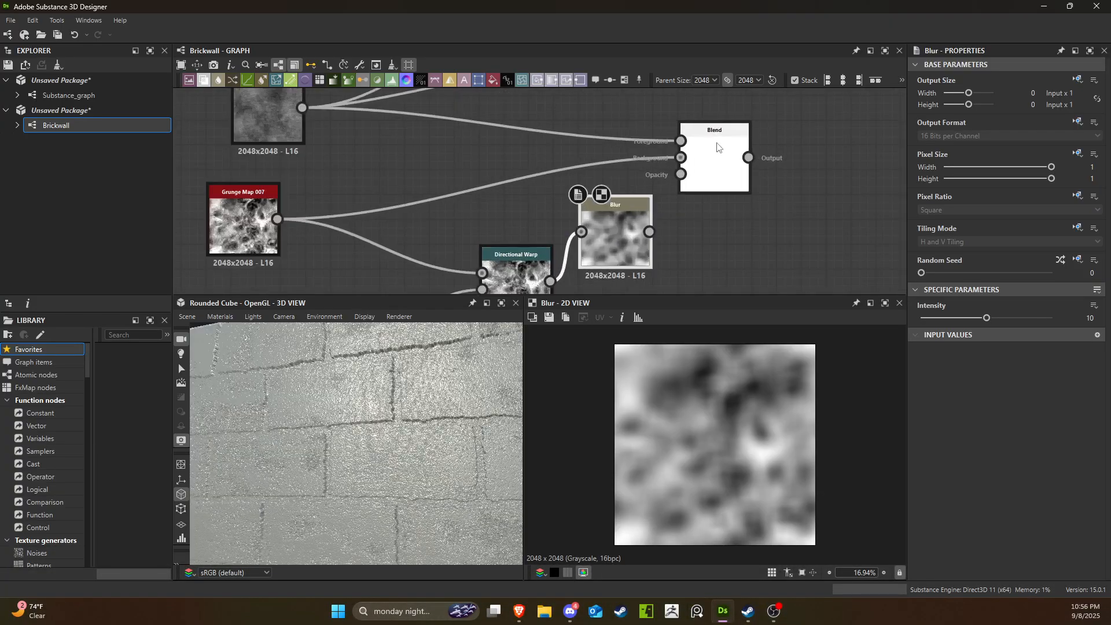
drag(717, 147, 764, 161)
drag(724, 175, 730, 171)
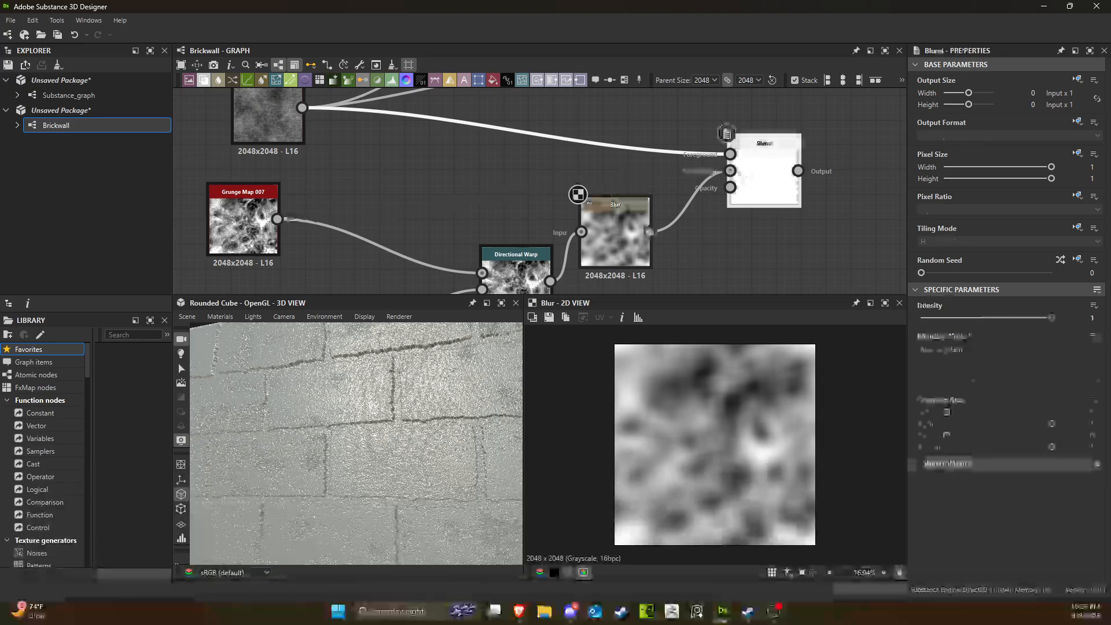
Preview the grunge Blend and try an opacity of 0.72 with the Max (Lighten) mode.
double_click(766, 179)
scroll(706, 428, up, 3)
scroll(706, 428, down, 3)
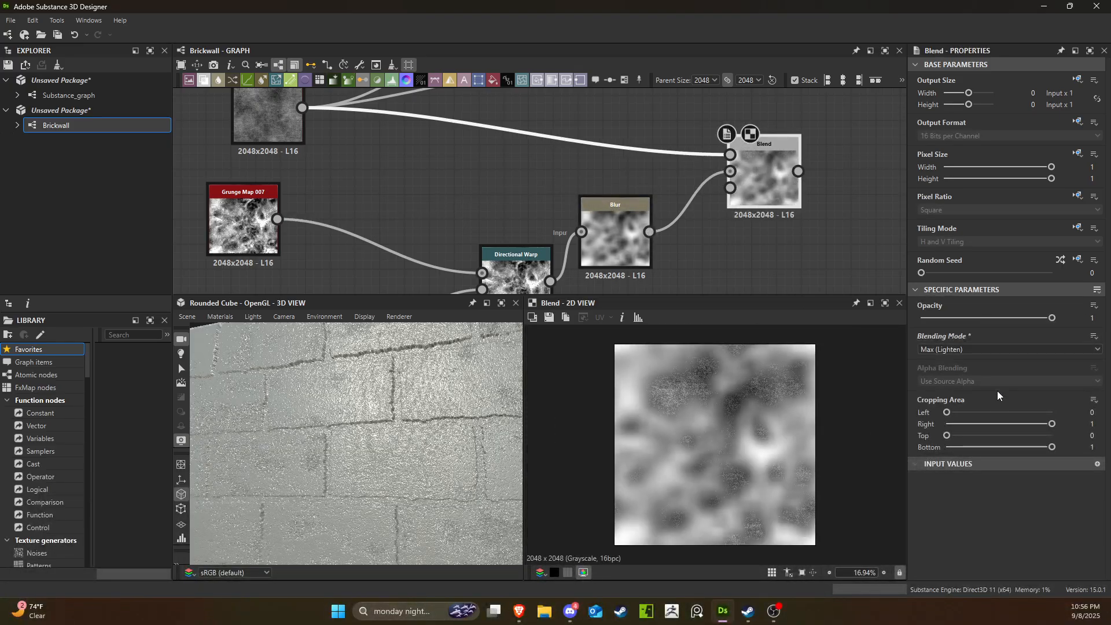
drag(1039, 318, 1014, 318)
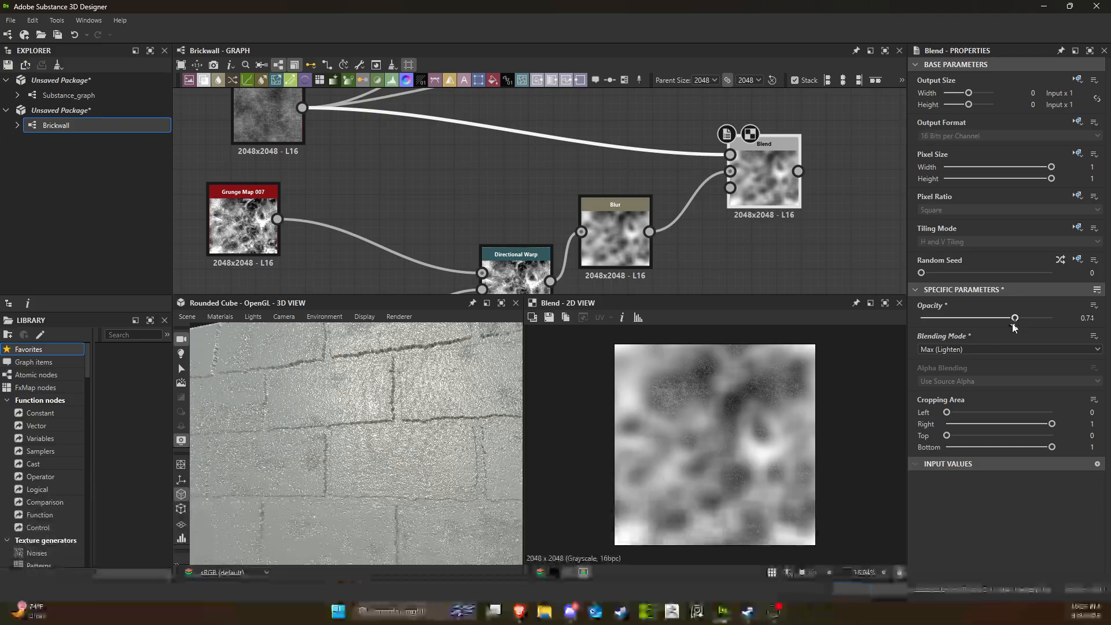
Try the Multiply blending mode on the grunge Blend, with its opacity raised to 0.55.
click(1002, 349)
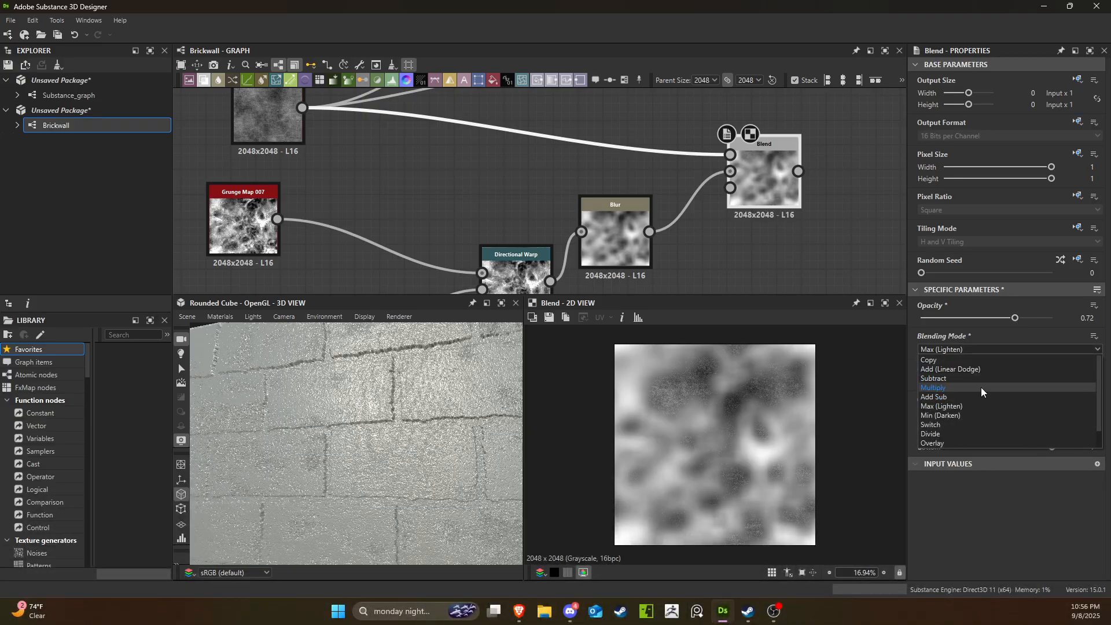
click(981, 387)
drag(1014, 318, 962, 328)
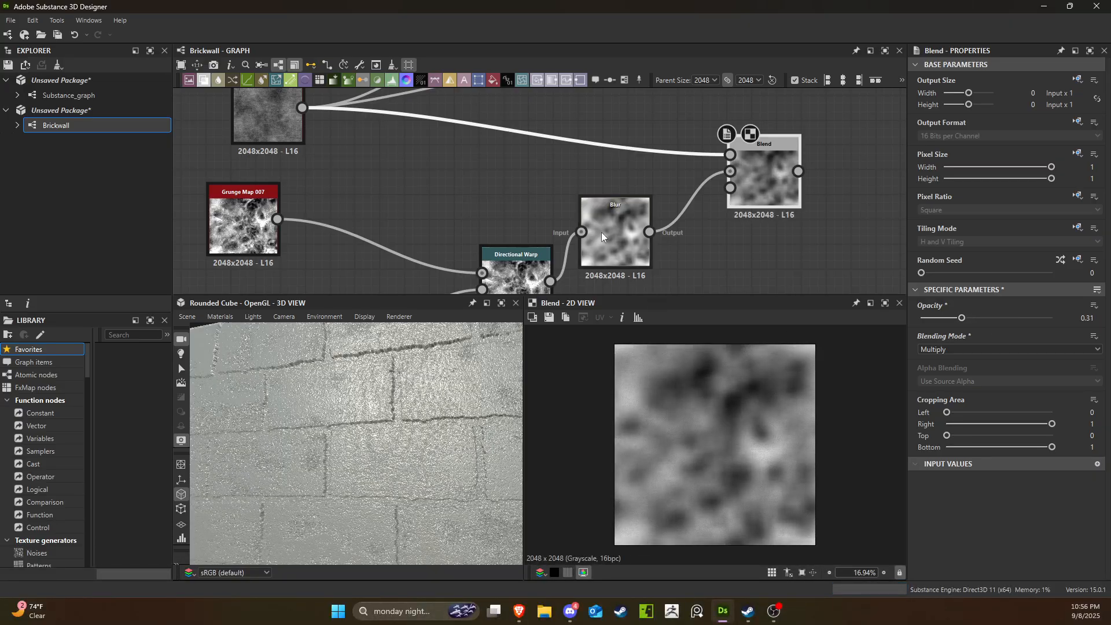
scroll(601, 231, down, 3)
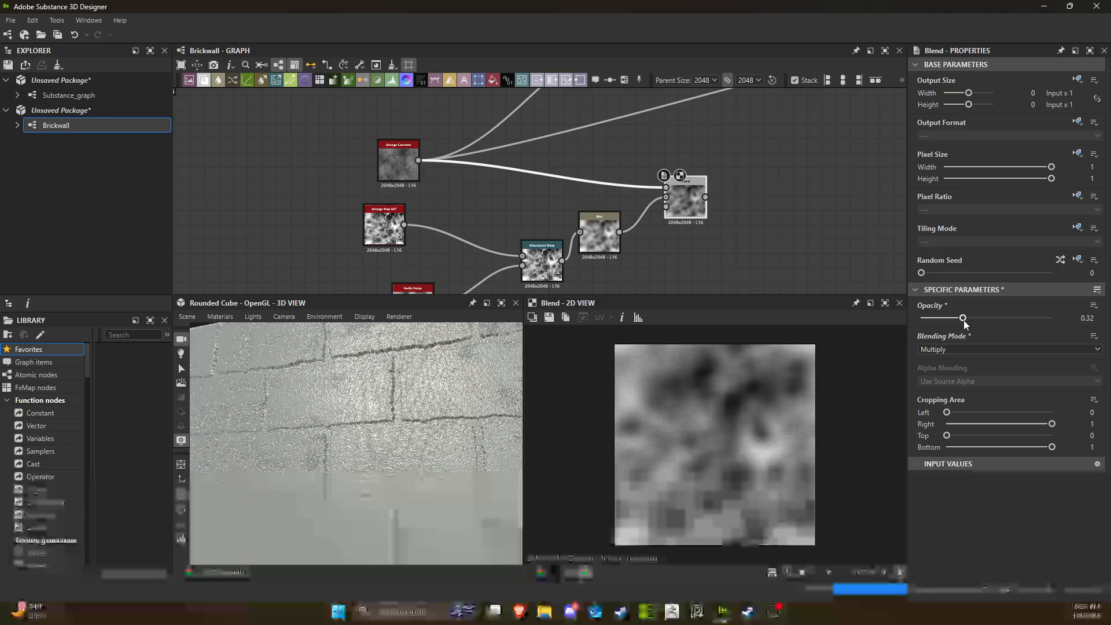
drag(962, 318, 993, 317)
Set the grunge Blend's blending mode to Overlay and its opacity to 0.44.
click(977, 349)
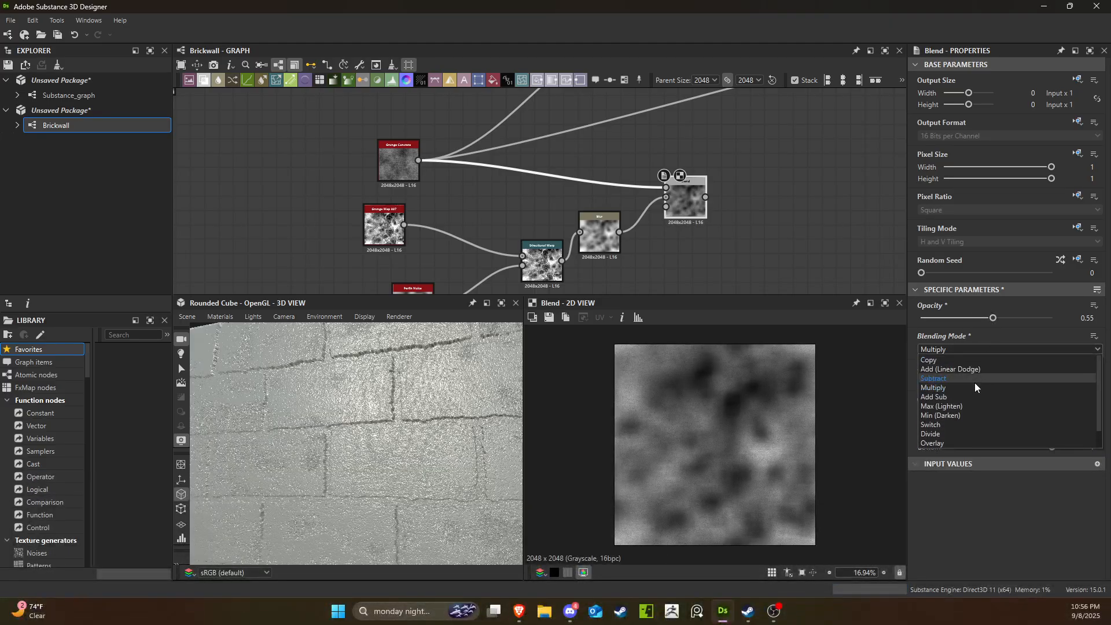
click(953, 439)
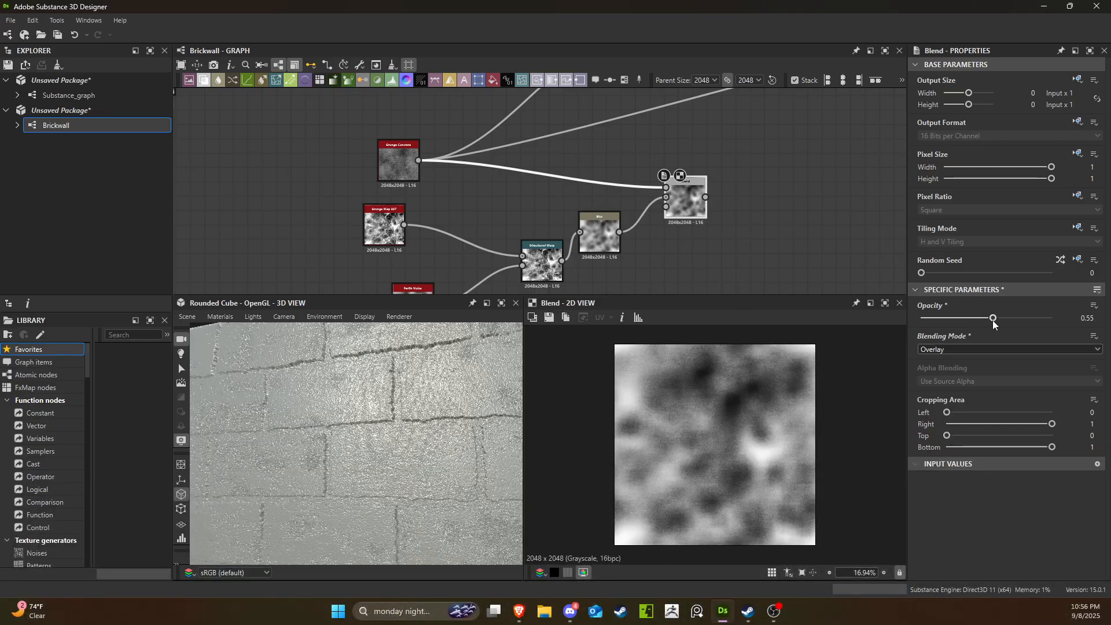
drag(993, 318, 990, 313)
Add a second Directional Warp fed by the grunge Blend, with the Perlin Noise connected to its intensity input.
scroll(577, 251, down, 2)
click(532, 251)
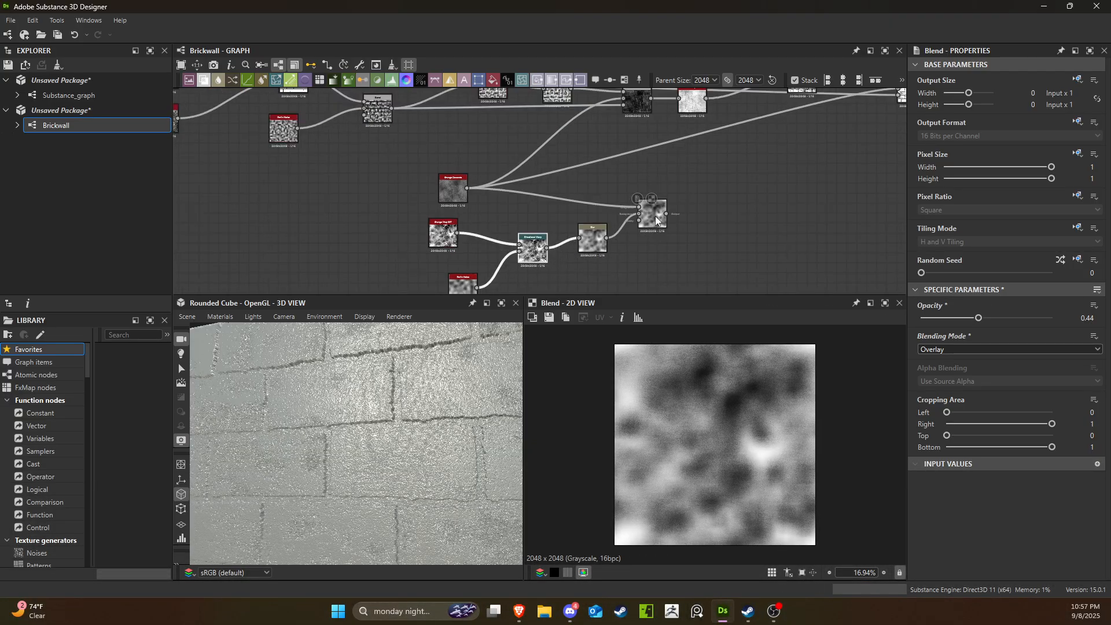
middle_drag(655, 216, 691, 223)
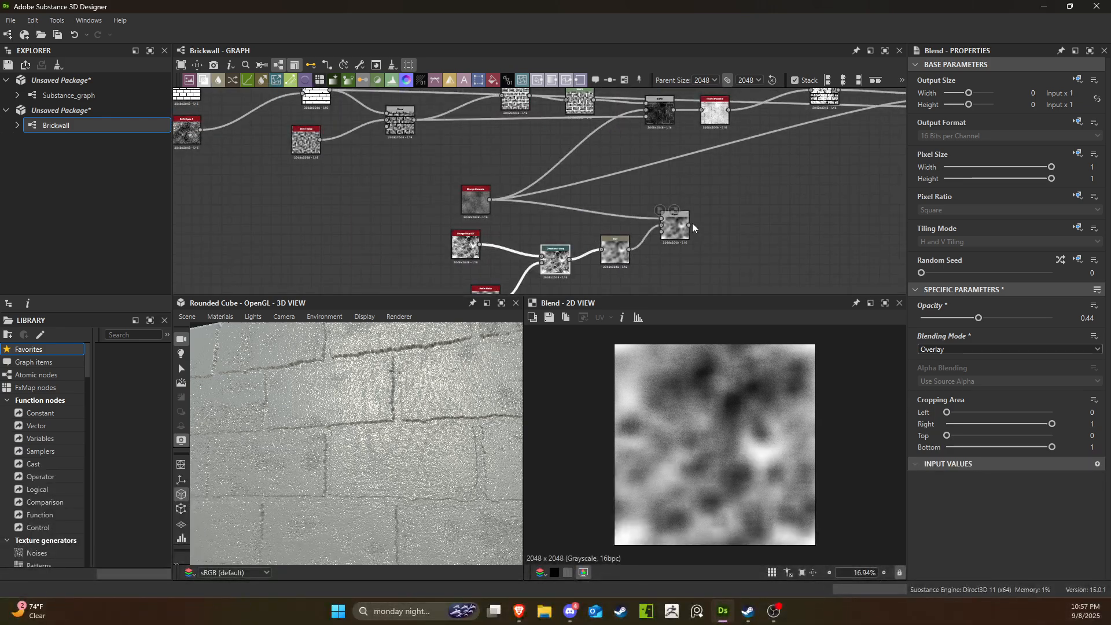
drag(690, 224, 754, 223)
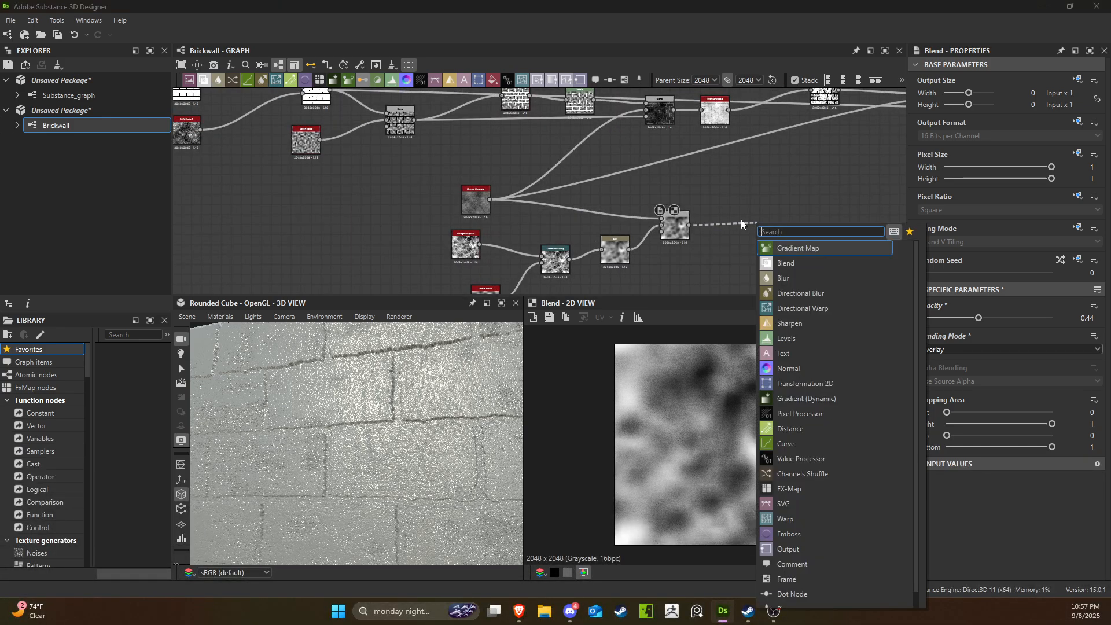
click(800, 310)
middle_drag(589, 294, 577, 262)
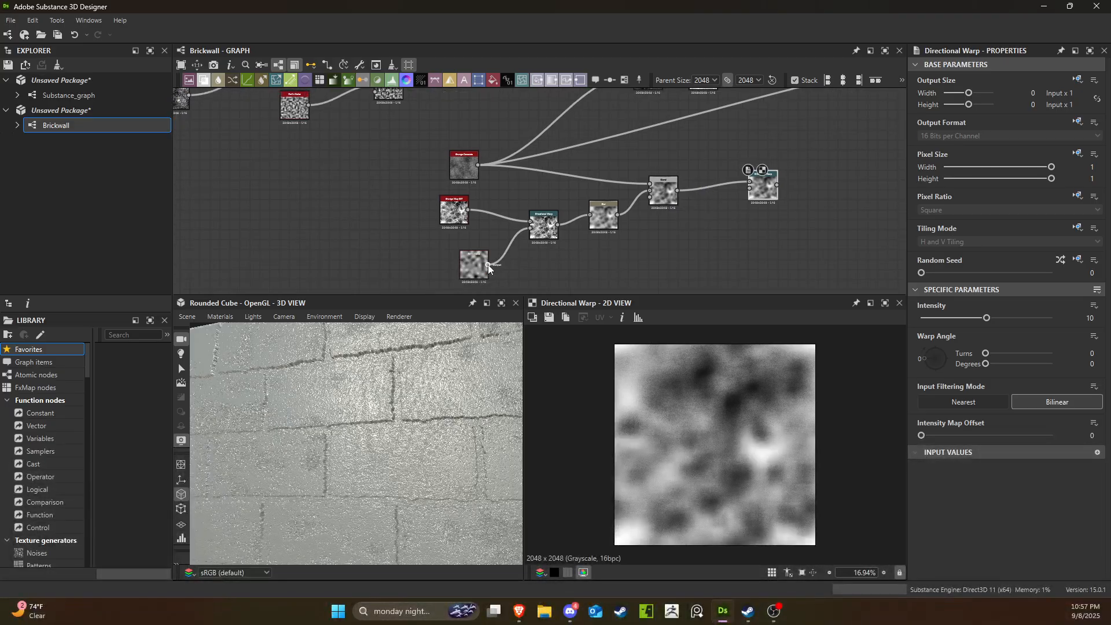
drag(837, 194, 760, 186)
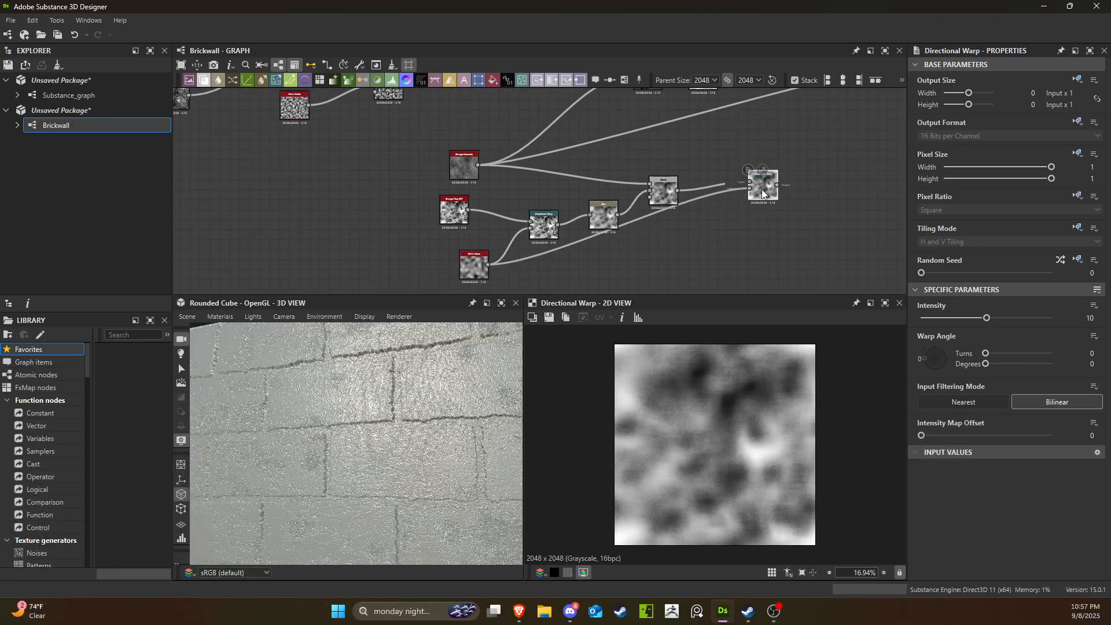
Set the second Directional Warp's intensity to 13.57 and warp angle to -136.8 degrees, and move it toward the main brick chain.
drag(986, 318, 1009, 317)
drag(943, 363, 954, 387)
middle_drag(737, 179, 522, 269)
mouse_move(565, 239)
mouse_down()
mouse_move(568, 229)
mouse_move(547, 233)
mouse_up()
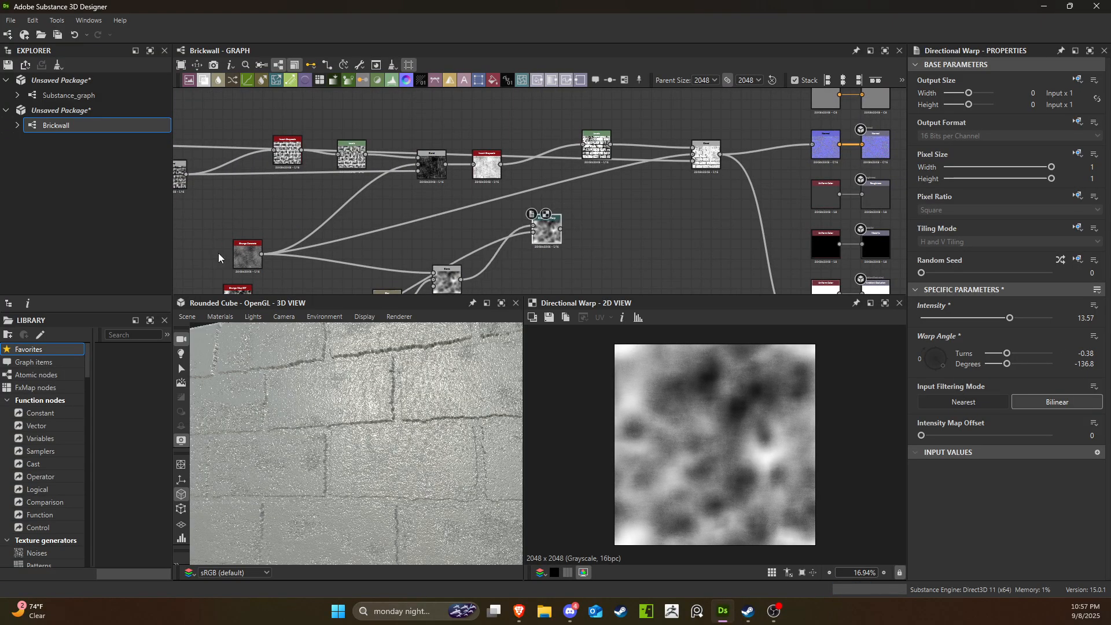
Connect the second Directional Warp to the final brick Blend in place of Grunge Concrete and inspect the Blend's output.
drag(247, 252, 238, 250)
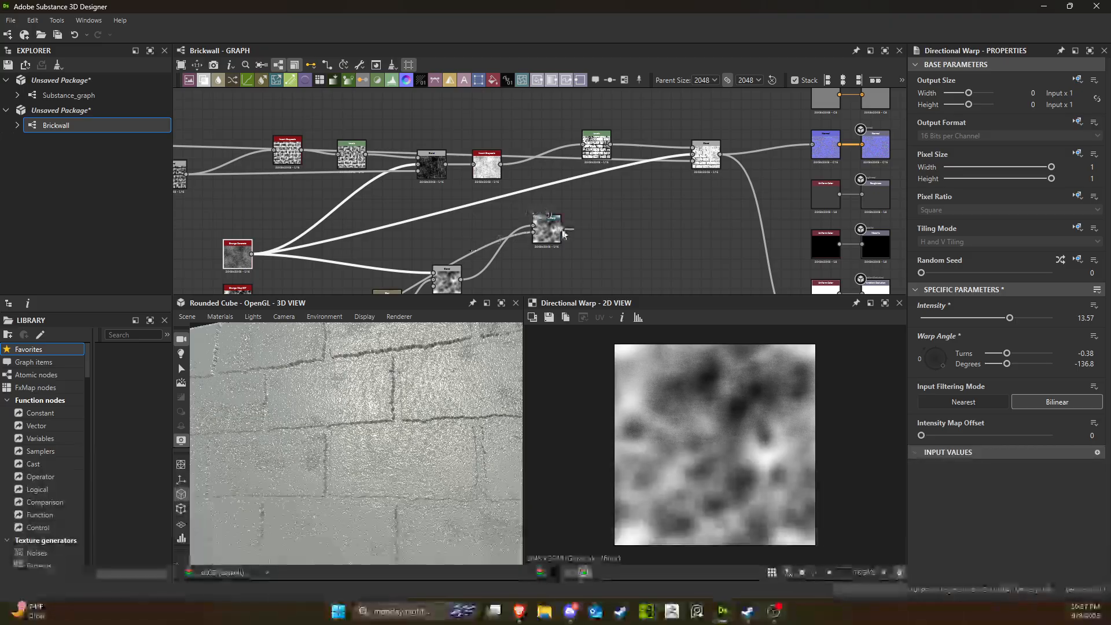
drag(560, 229, 646, 184)
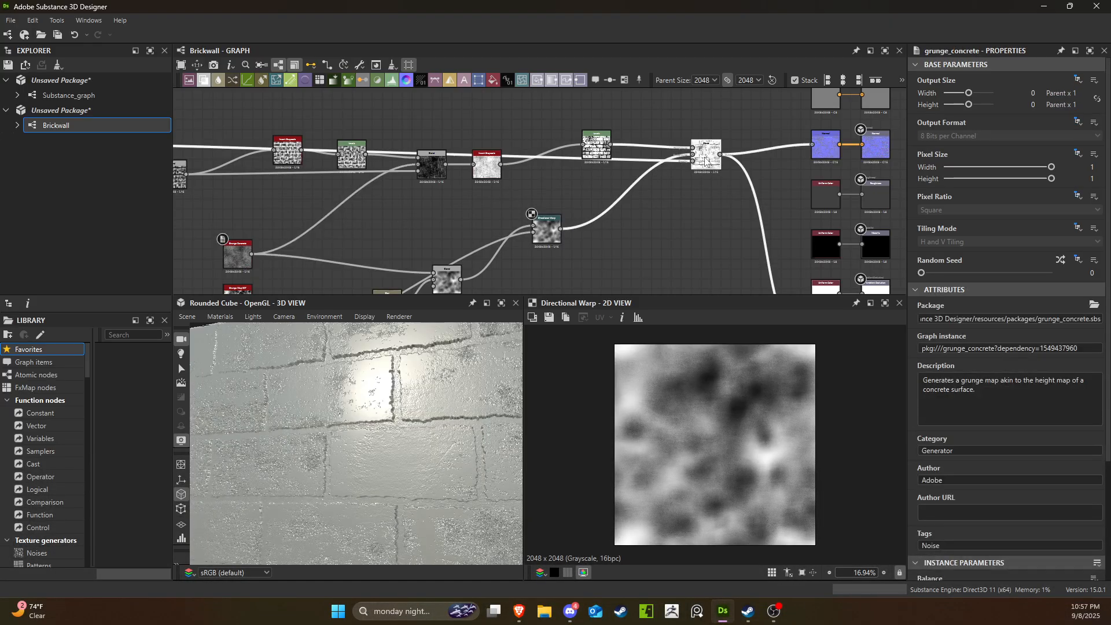
double_click(706, 155)
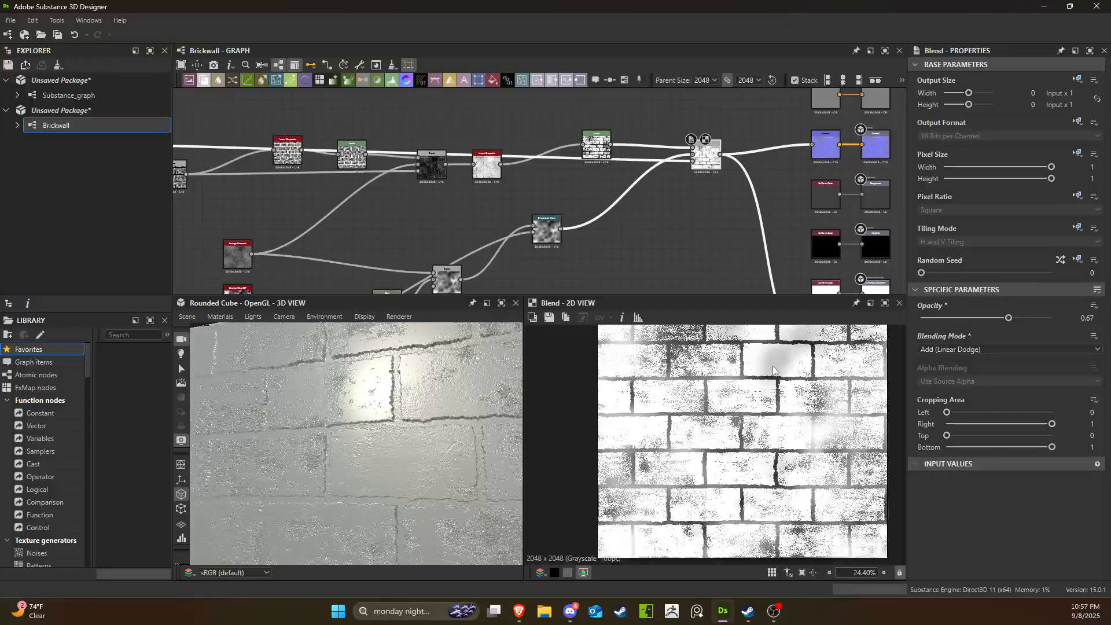
scroll(764, 400, up, 5)
scroll(740, 371, down, 8)
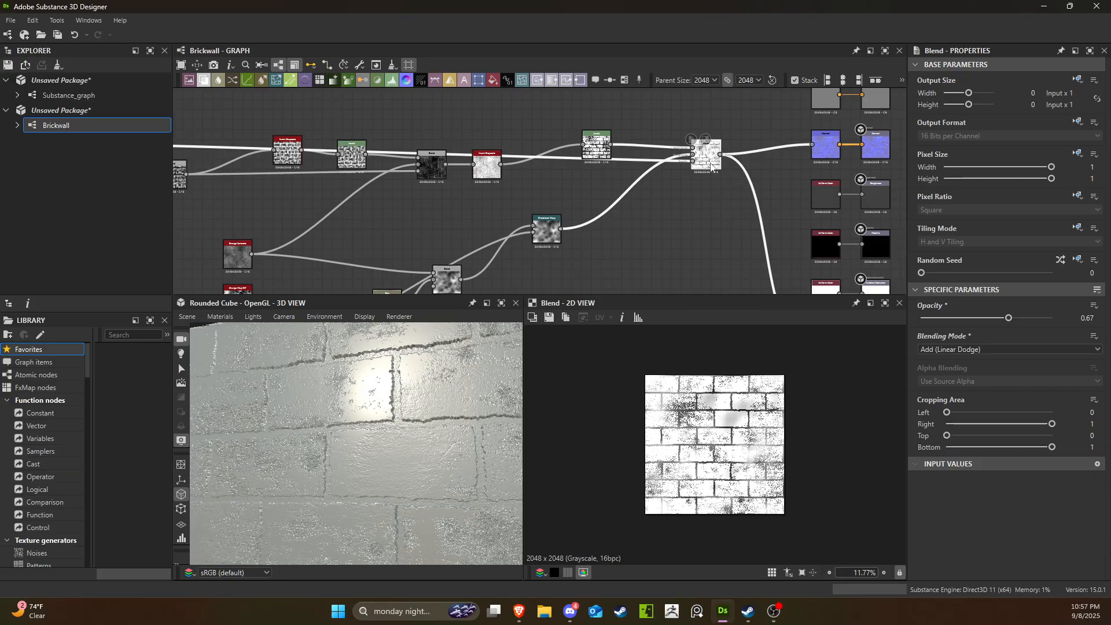
Set the final brick Blend's opacity to 0.51, checking the surface on the rounded cube.
drag(711, 166, 701, 159)
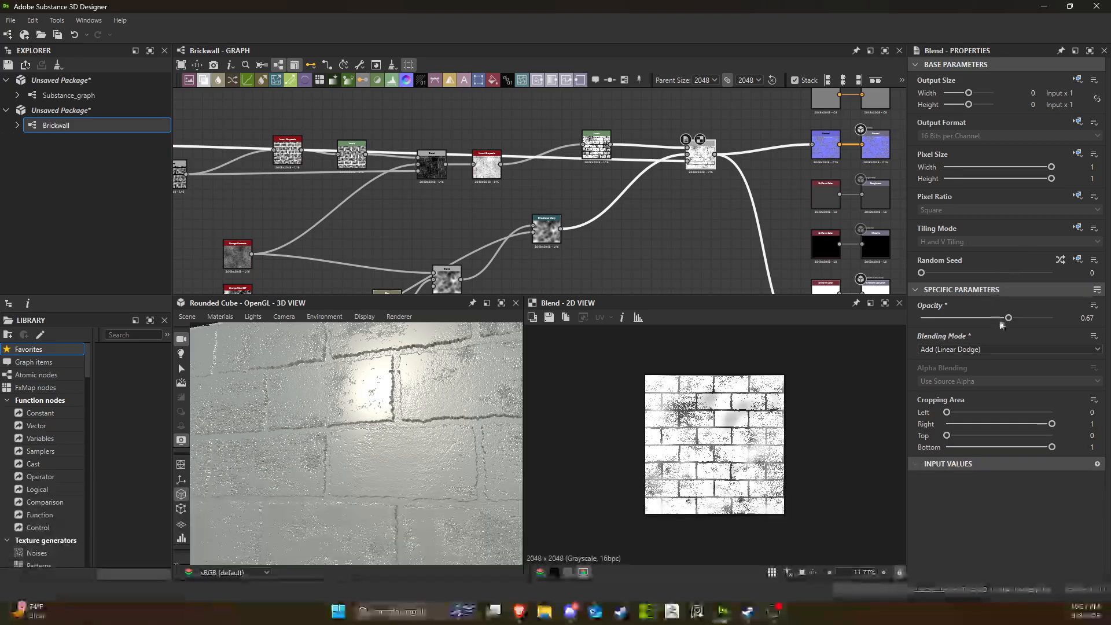
mouse_move(1007, 317)
mouse_down()
mouse_move(1050, 312)
mouse_move(979, 310)
mouse_move(1004, 312)
mouse_up()
drag(425, 366, 396, 395)
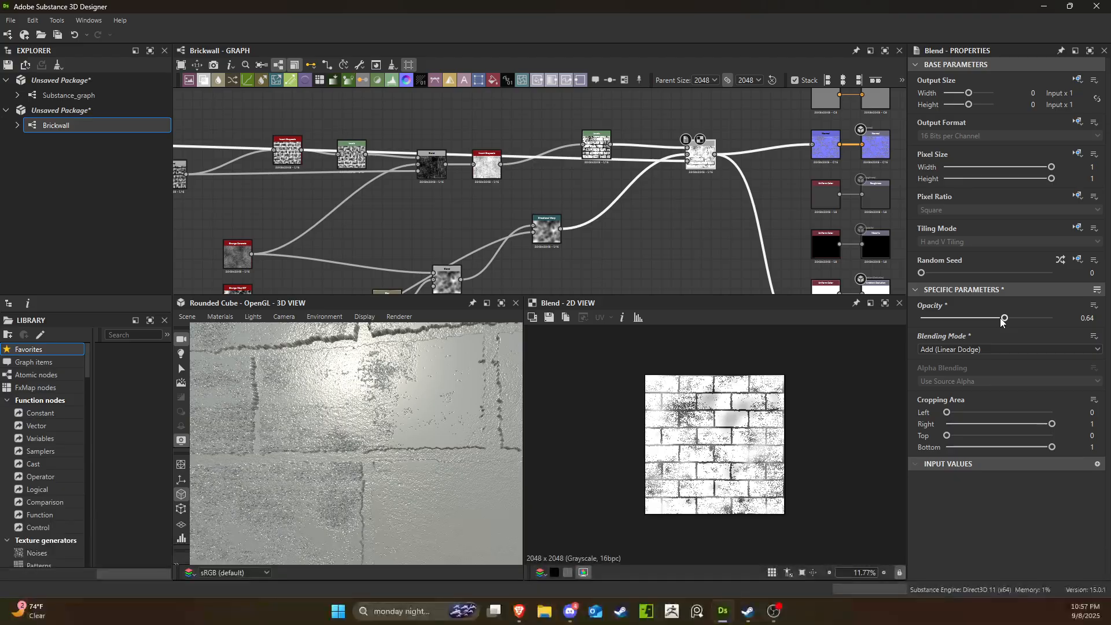
drag(1000, 318, 987, 338)
drag(502, 391, 373, 376)
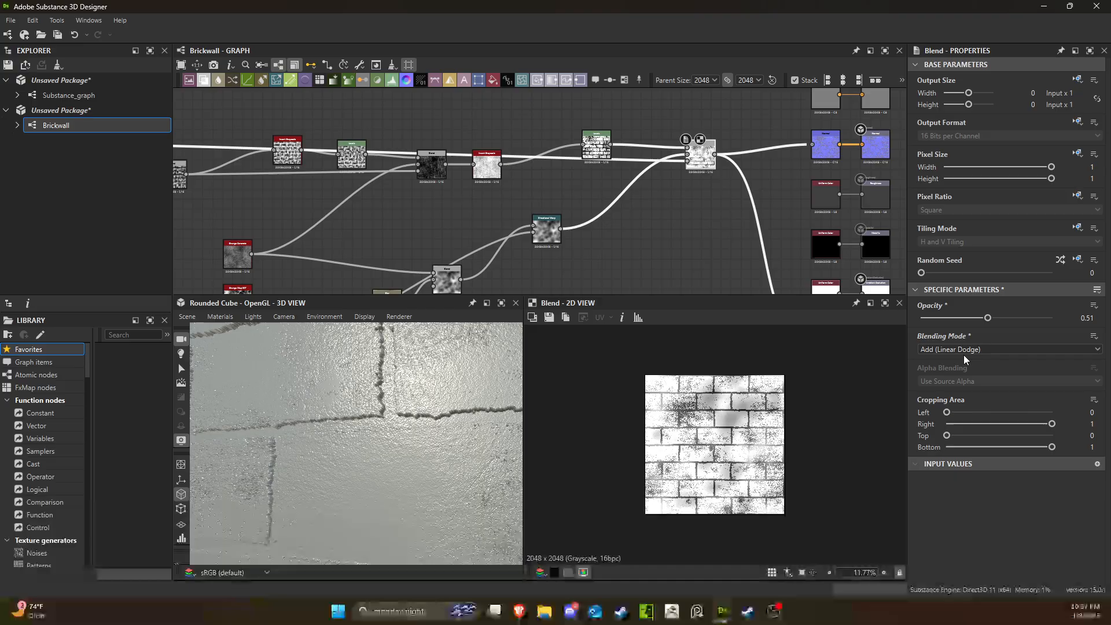
Set the final brick Blend's opacity to 0.62.
mouse_move(988, 319)
mouse_down()
mouse_move(1012, 318)
mouse_move(1001, 319)
mouse_up()
scroll(749, 240, down, 1)
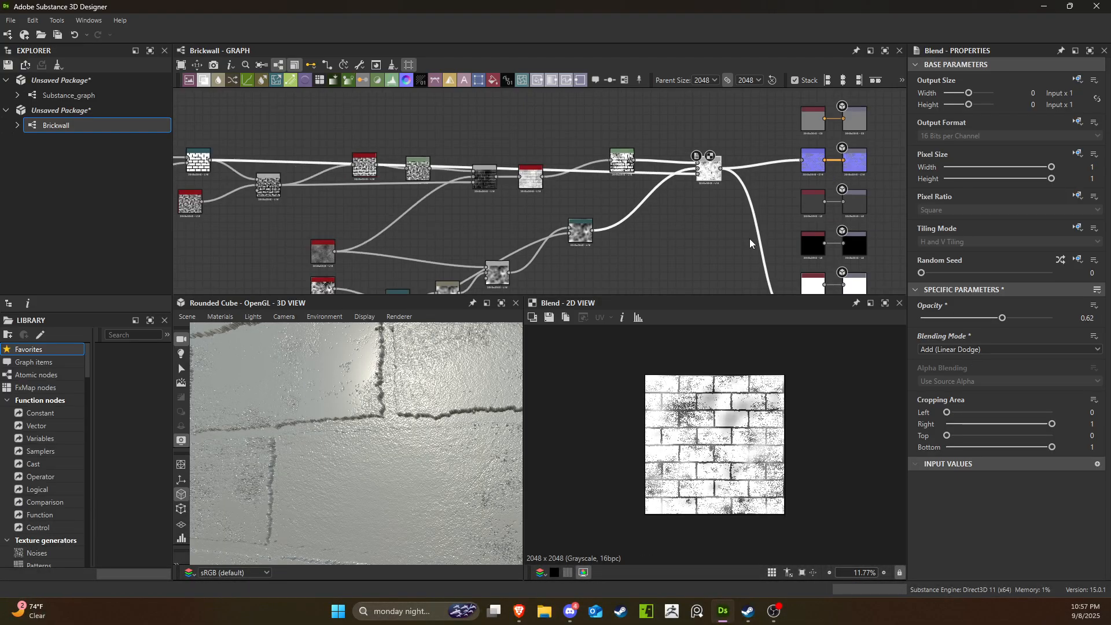
scroll(709, 241, up, 2)
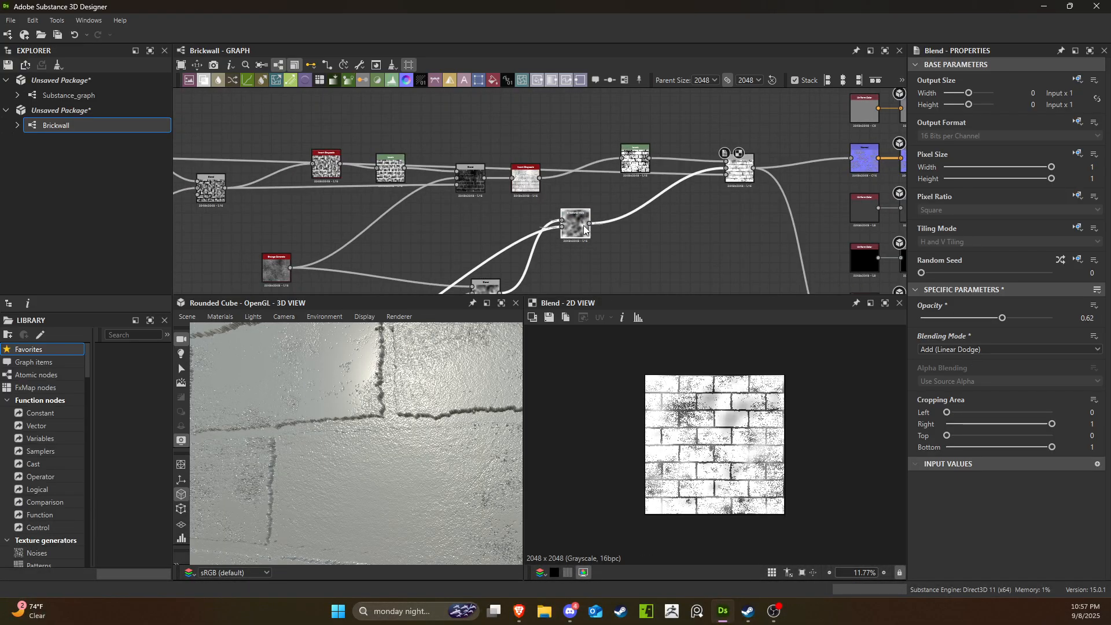
drag(582, 233, 583, 227)
middle_drag(736, 200, 680, 154)
click(682, 131)
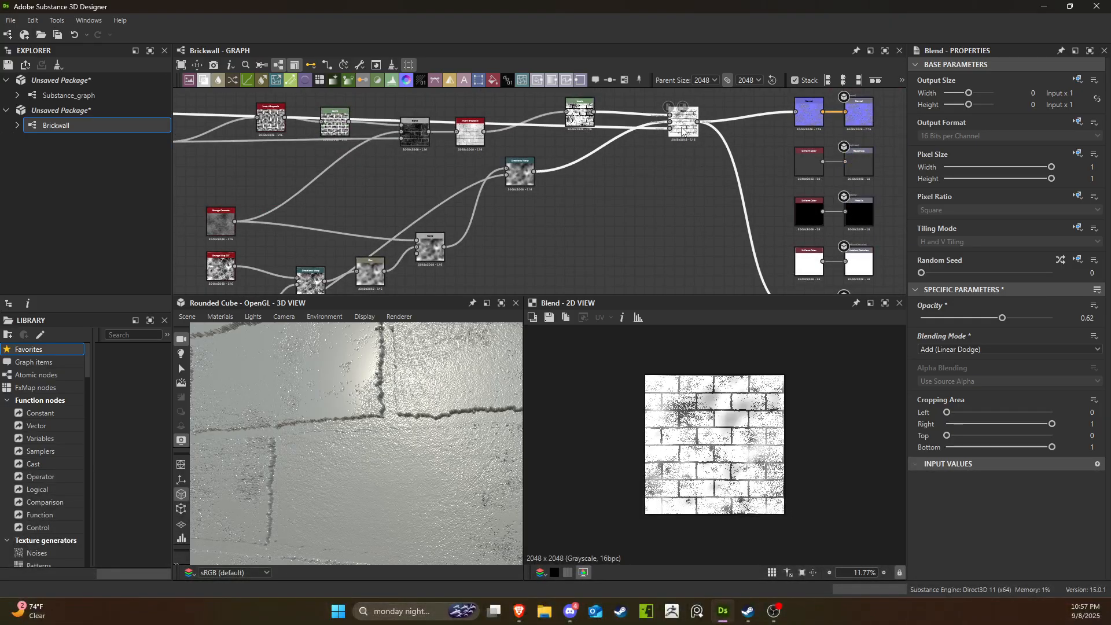
drag(682, 127, 677, 128)
Select the whole brick and grunge node chain and move it away from the output nodes to make room.
scroll(675, 156, down, 5)
middle_drag(620, 202, 654, 220)
drag(355, 122, 721, 256)
drag(711, 167, 523, 164)
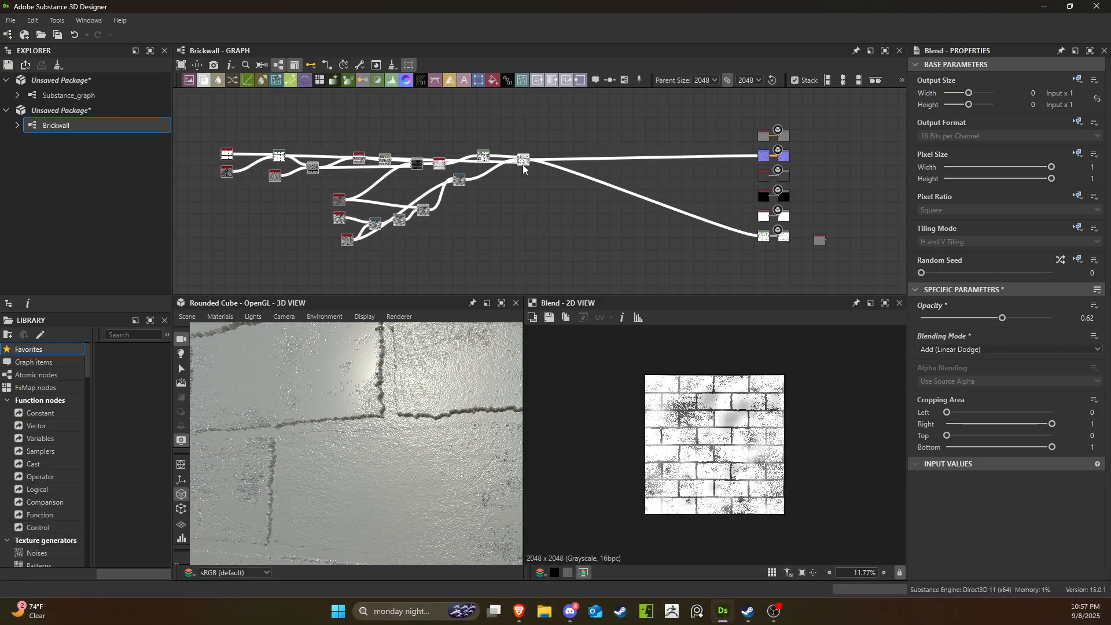
Insert a Levels node between the final brick Blend and the Normal node, and align it with the chain.
scroll(527, 168, up, 3)
middle_drag(598, 180, 580, 187)
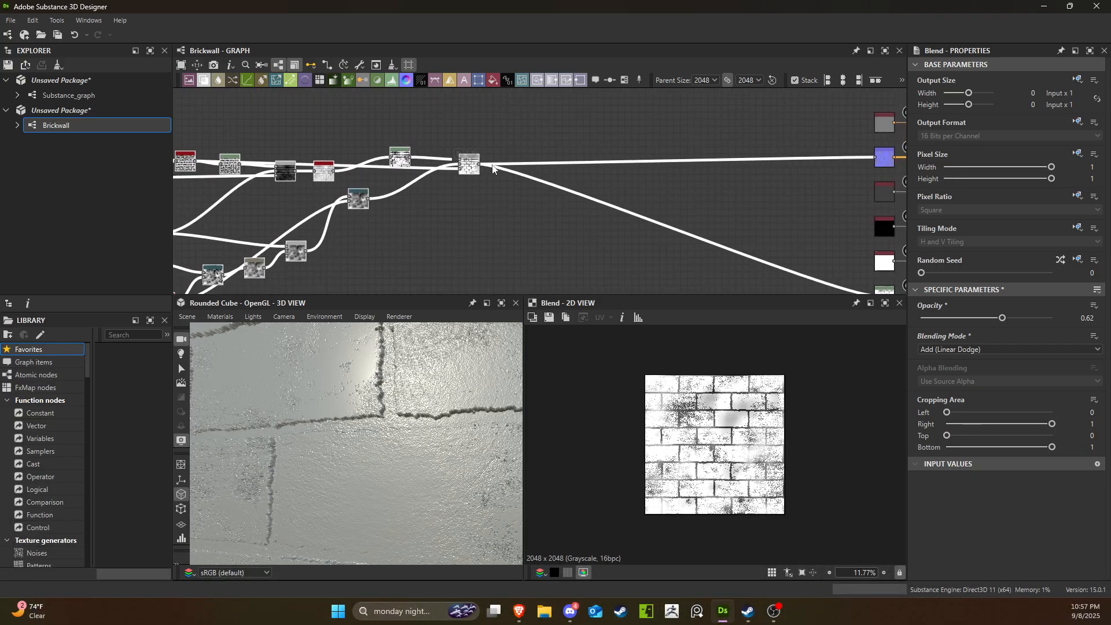
drag(480, 165, 570, 146)
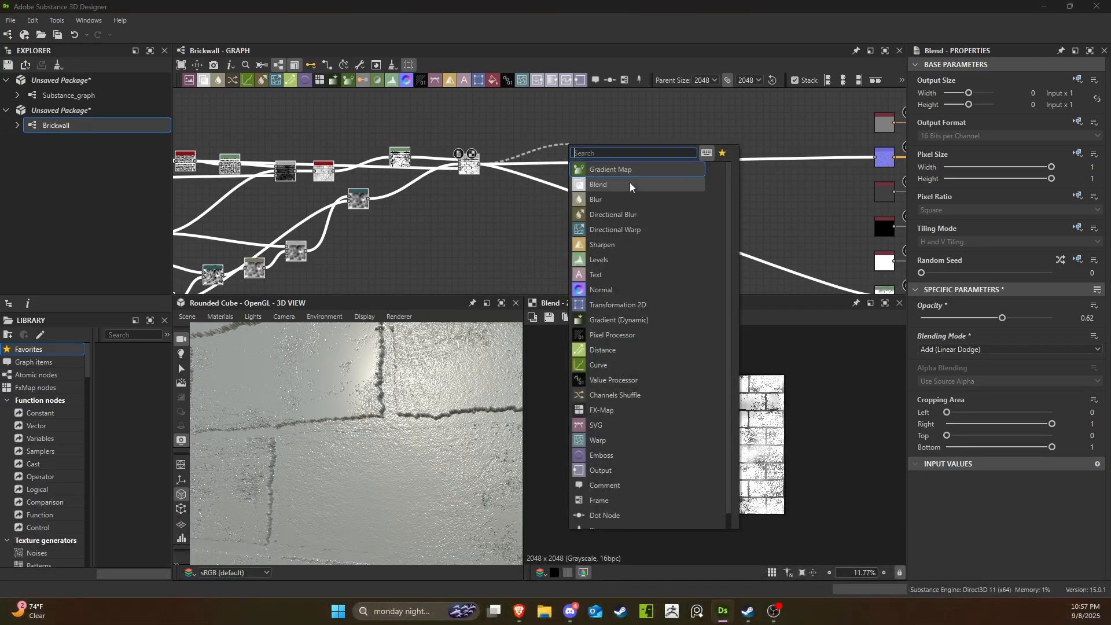
click(630, 259)
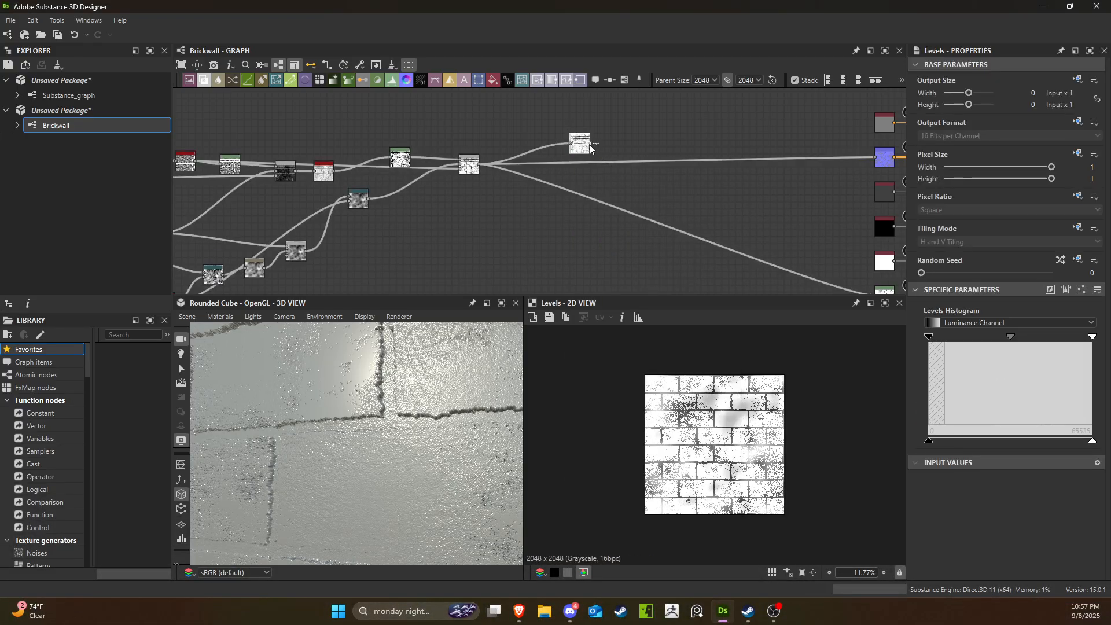
drag(850, 187, 875, 157)
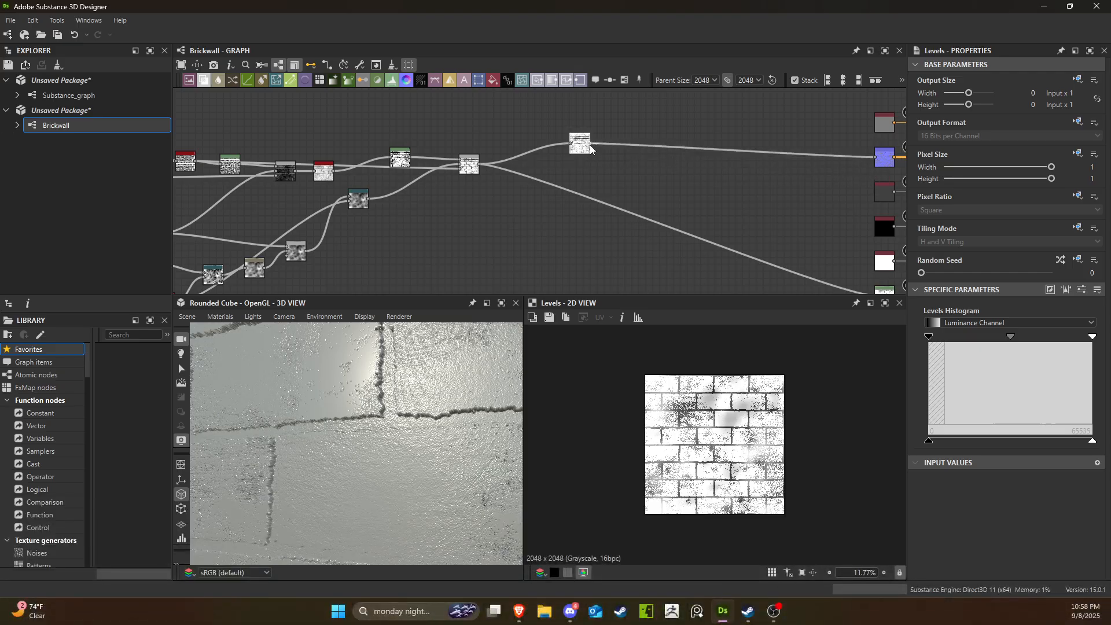
drag(586, 161, 582, 173)
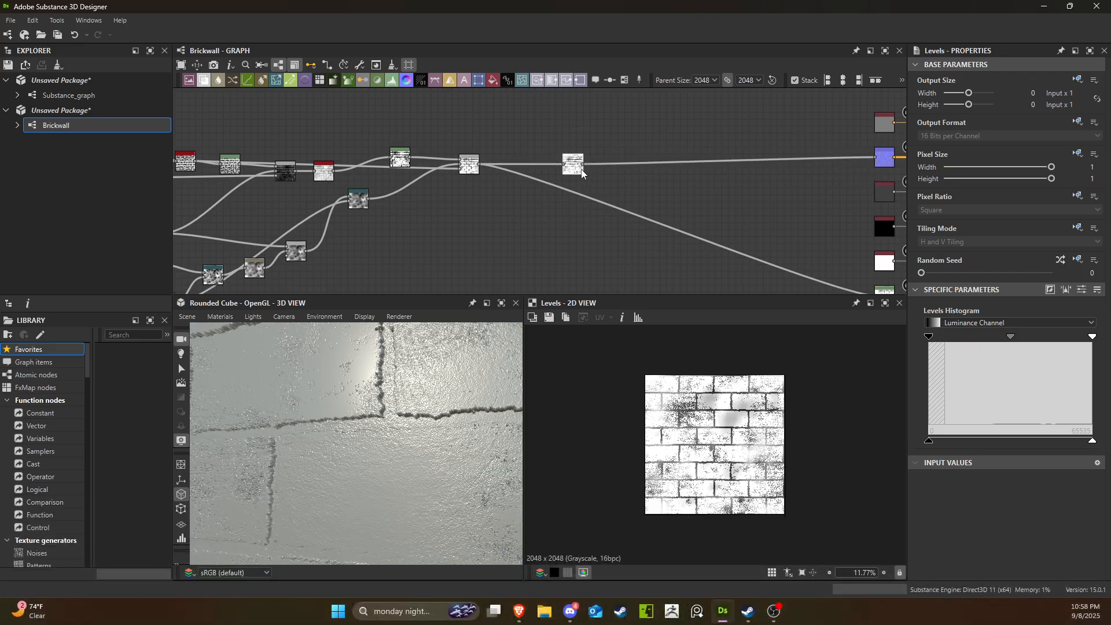
Darken the midtones in the new Levels node and raise its black input point, checking the surface up close on the rounded cube.
drag(439, 347, 450, 390)
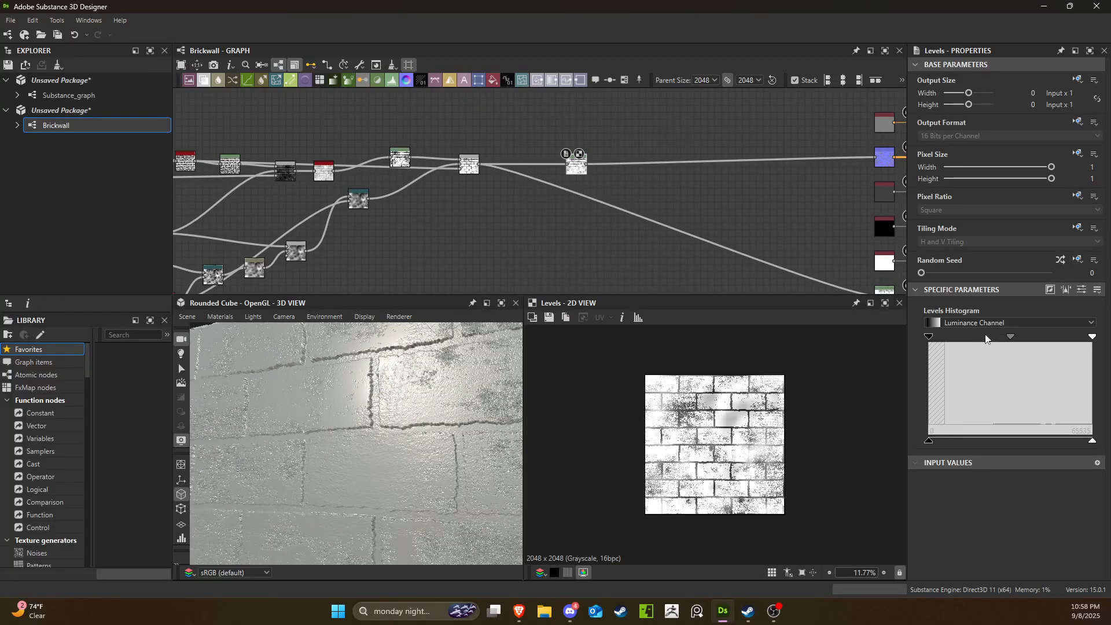
mouse_move(1013, 339)
mouse_down()
mouse_move(992, 340)
mouse_move(1049, 350)
mouse_move(1015, 351)
mouse_up()
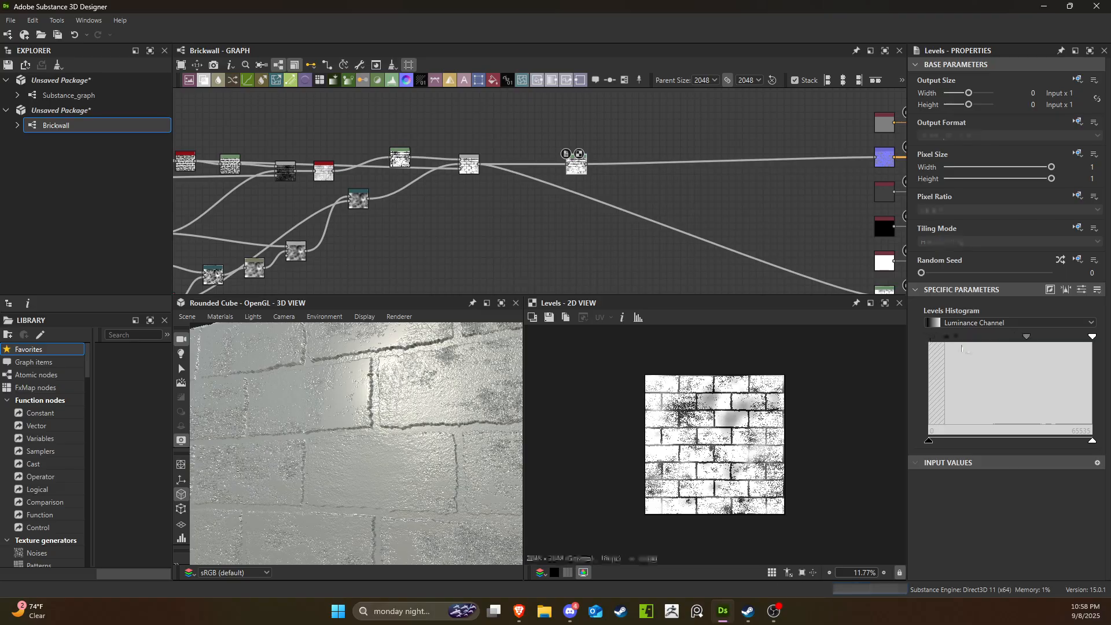
mouse_move(948, 342)
mouse_down()
mouse_move(1008, 353)
mouse_move(941, 354)
mouse_up()
scroll(358, 468, up, 5)
drag(358, 468, 403, 463)
scroll(694, 414, up, 10)
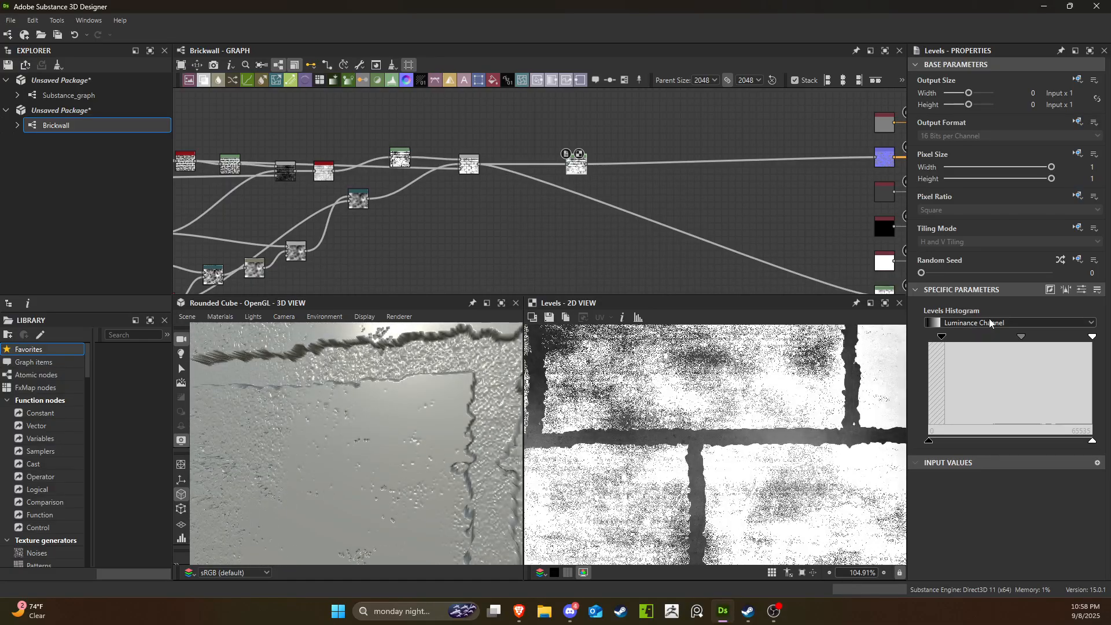
Return the Levels black input point to its minimum and examine the brick surface on the rounded cube.
drag(945, 341, 918, 338)
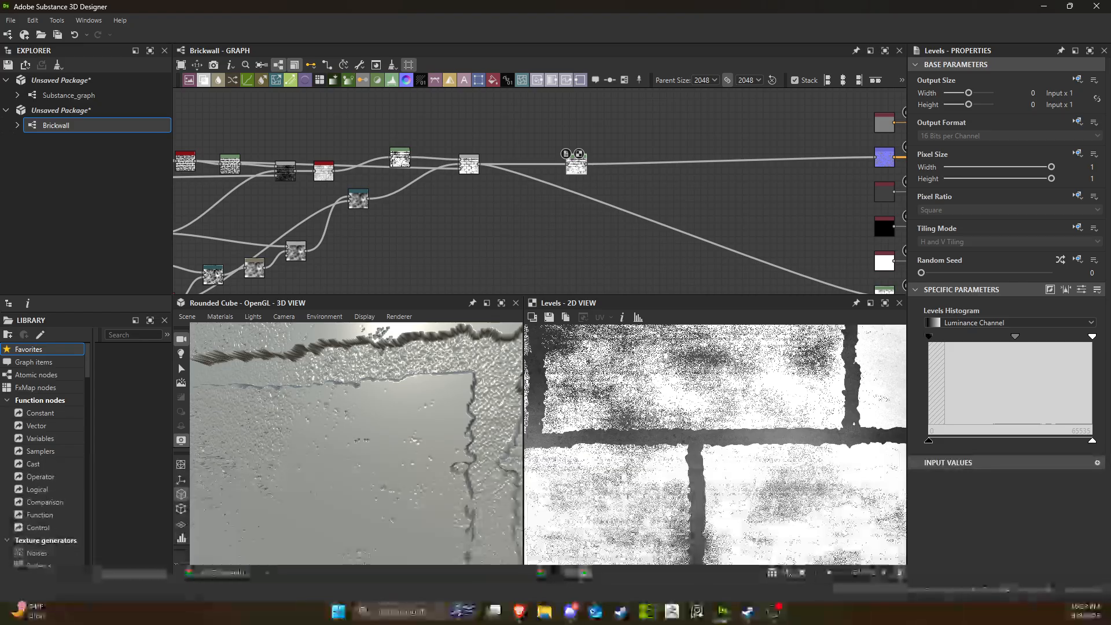
drag(424, 368, 435, 428)
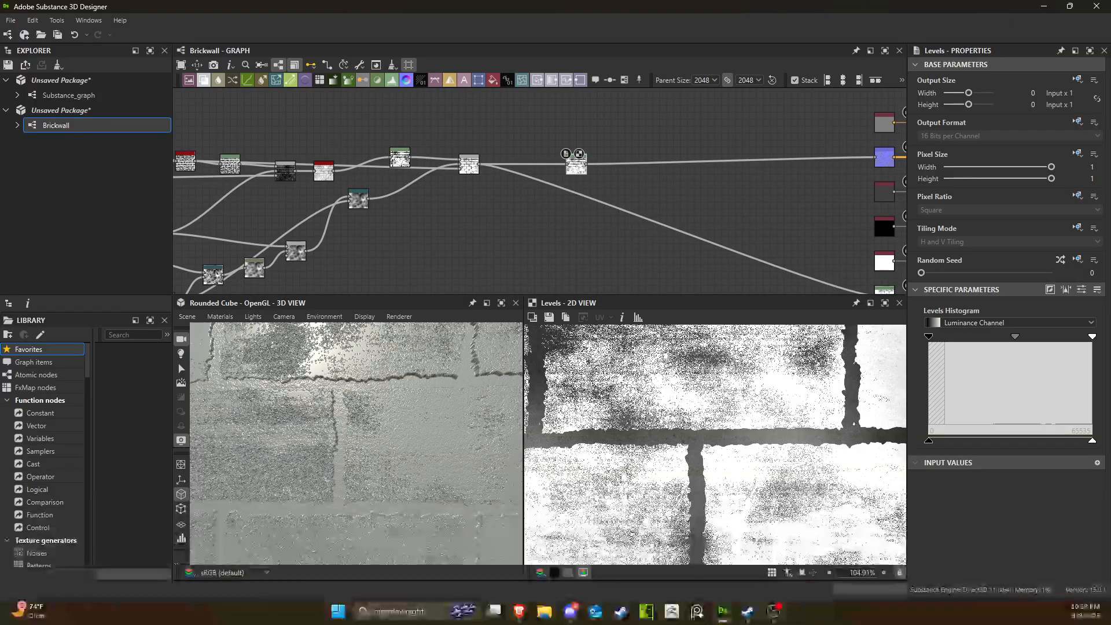
drag(513, 478, 367, 436)
scroll(589, 168, up, 2)
scroll(588, 167, up, 3)
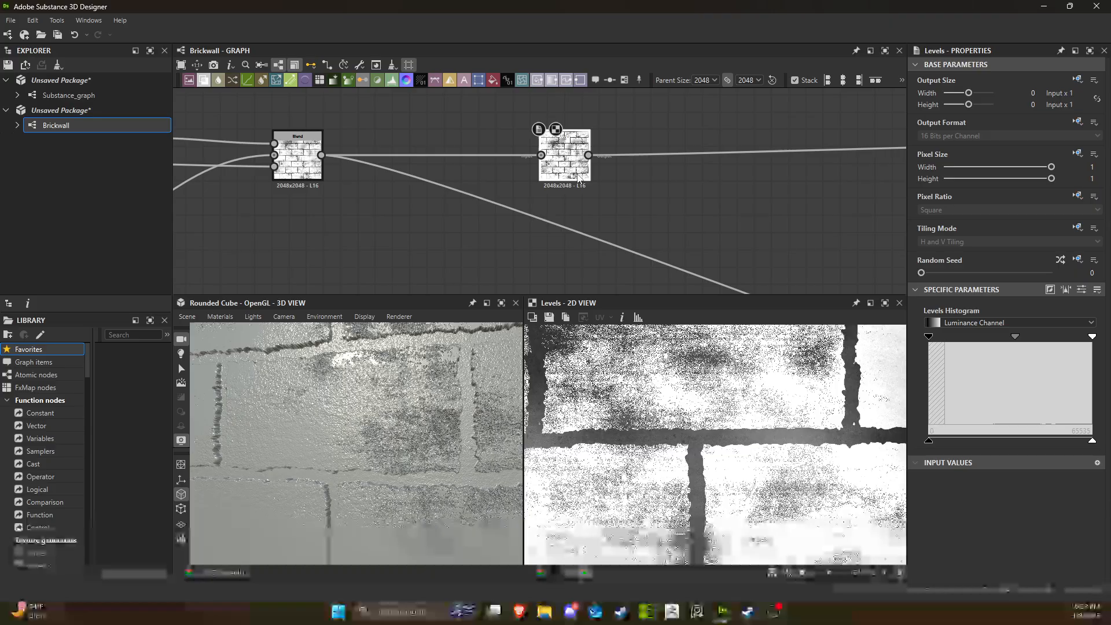
Trace the node chain from the new Levels back through the Blend and Invert Grayscale nodes to the brick Directional Warp.
scroll(532, 205, down, 1)
middle_drag(503, 223, 756, 231)
scroll(590, 175, up, 4)
middle_drag(504, 154, 611, 210)
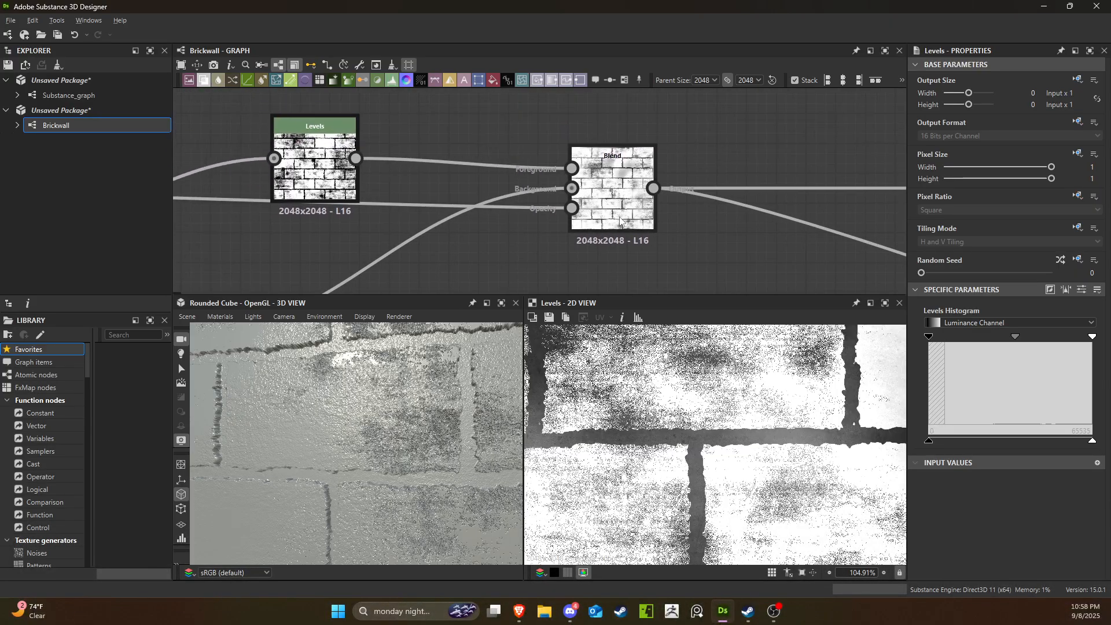
scroll(610, 209, up, 3)
scroll(476, 201, down, 3)
middle_drag(308, 200, 723, 240)
middle_drag(570, 227, 787, 155)
scroll(469, 200, down, 3)
middle_drag(466, 202, 607, 184)
scroll(333, 185, up, 3)
scroll(332, 186, down, 3)
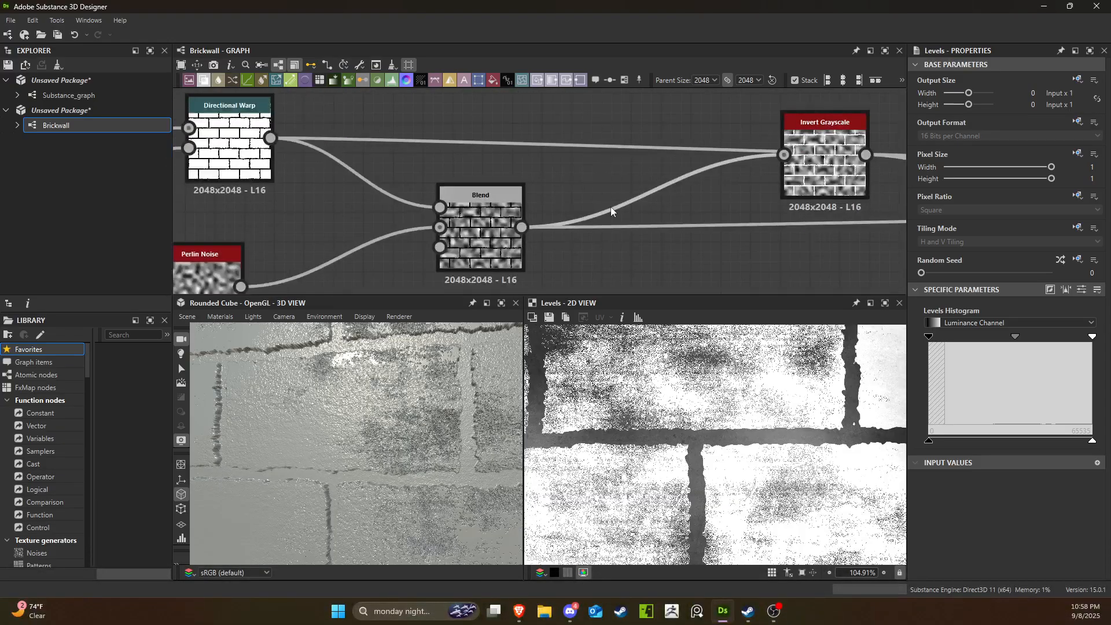
scroll(426, 198, down, 2)
Inspect the brick Directional Warp's output and move the node above the Blend it feeds.
click(384, 180)
scroll(384, 180, up, 4)
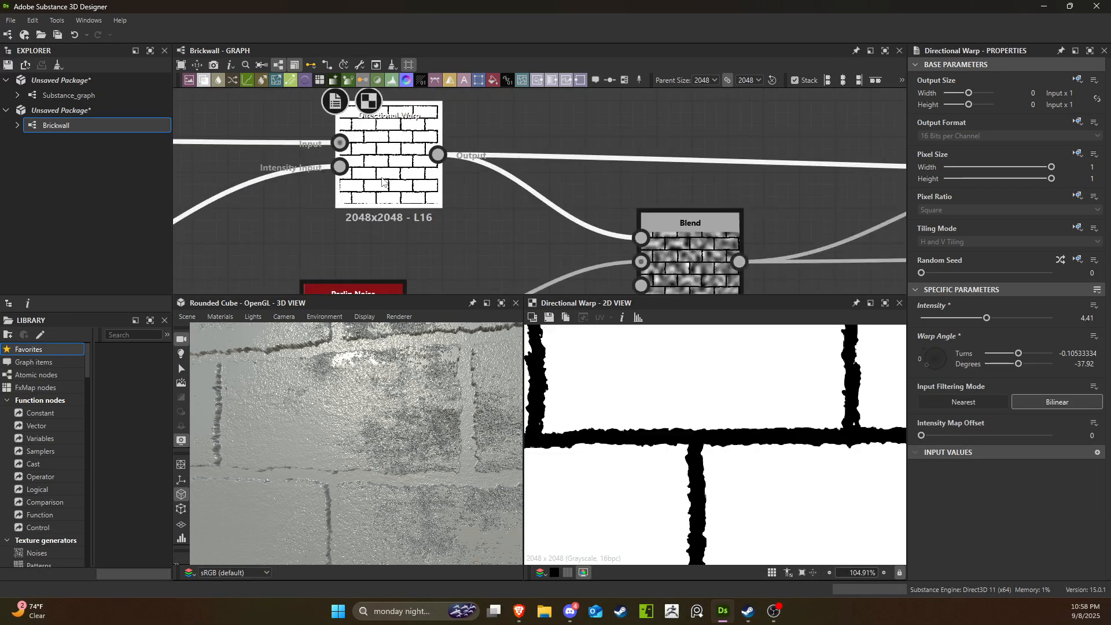
scroll(391, 183, up, 4)
scroll(395, 183, down, 5)
middle_drag(482, 213, 283, 228)
scroll(282, 230, down, 3)
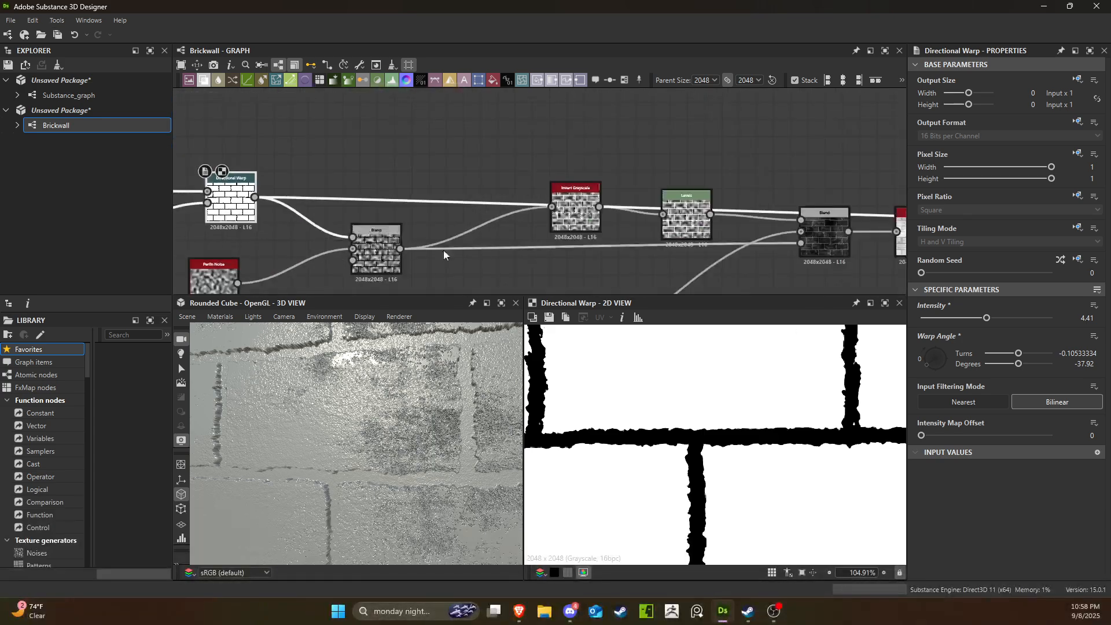
drag(209, 177, 346, 105)
Add an Edge Detect node fed by the brick Directional Warp's output.
middle_drag(794, 212, 423, 169)
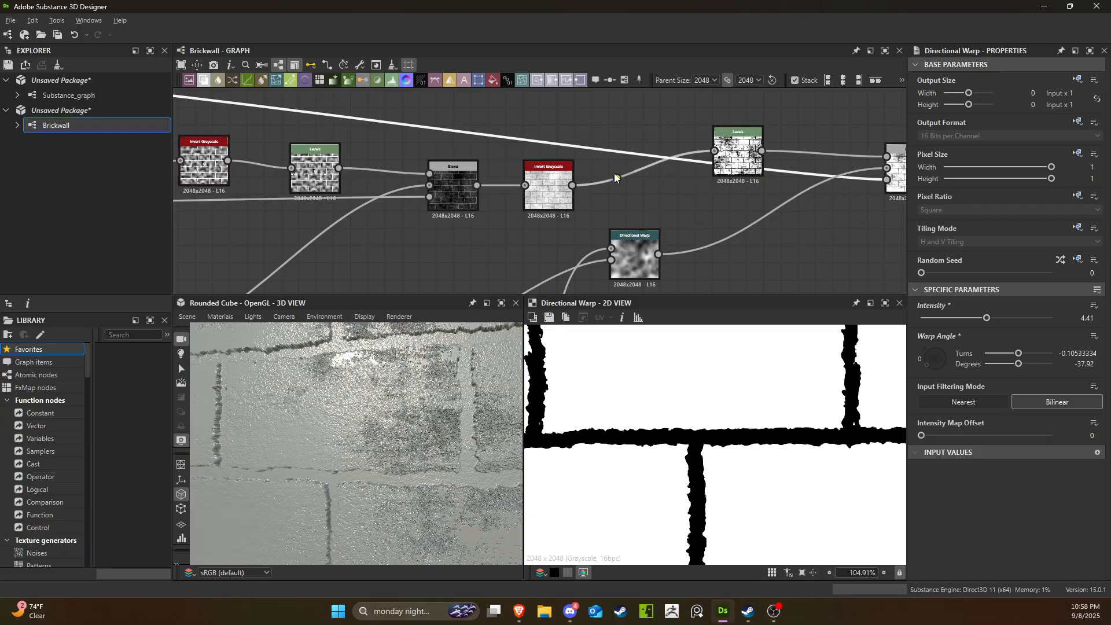
middle_drag(614, 174, 882, 278)
drag(288, 186, 568, 176)
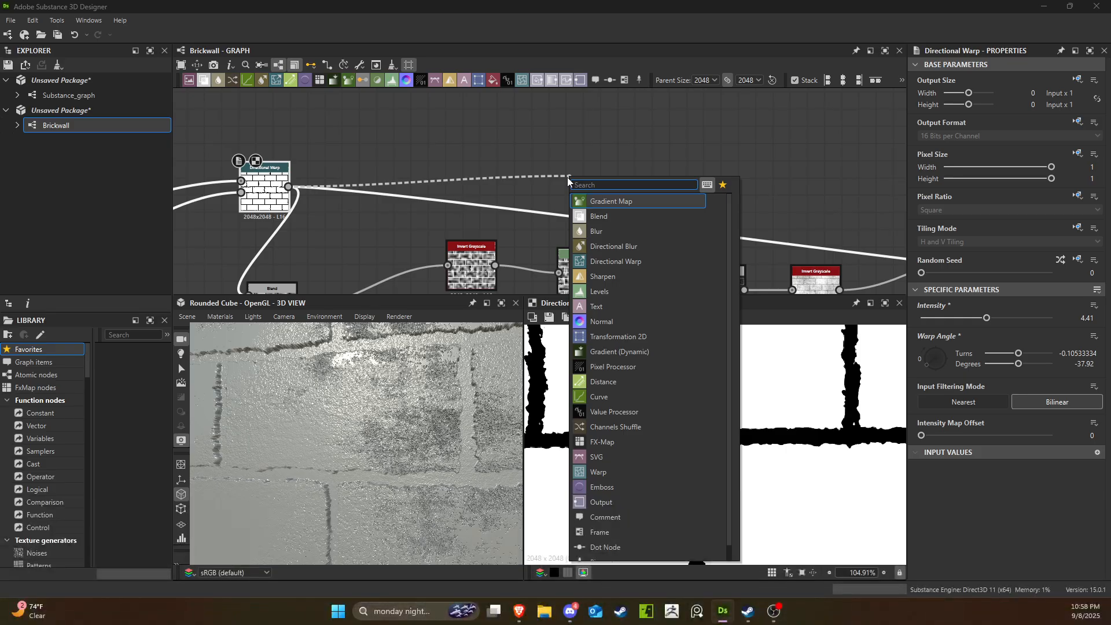
text(ed)
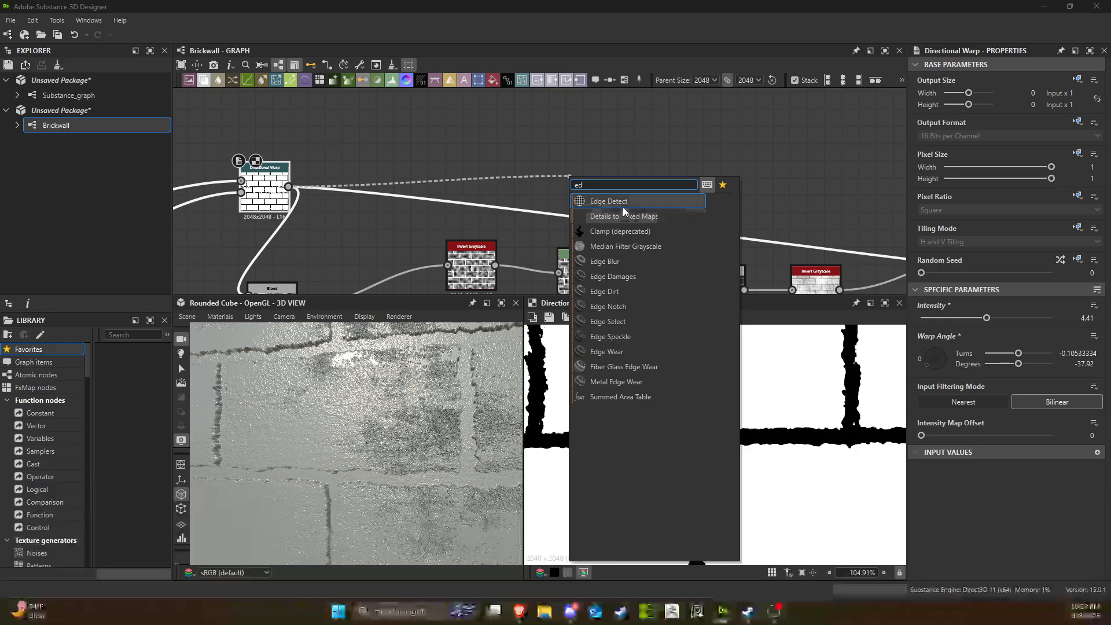
click(622, 202)
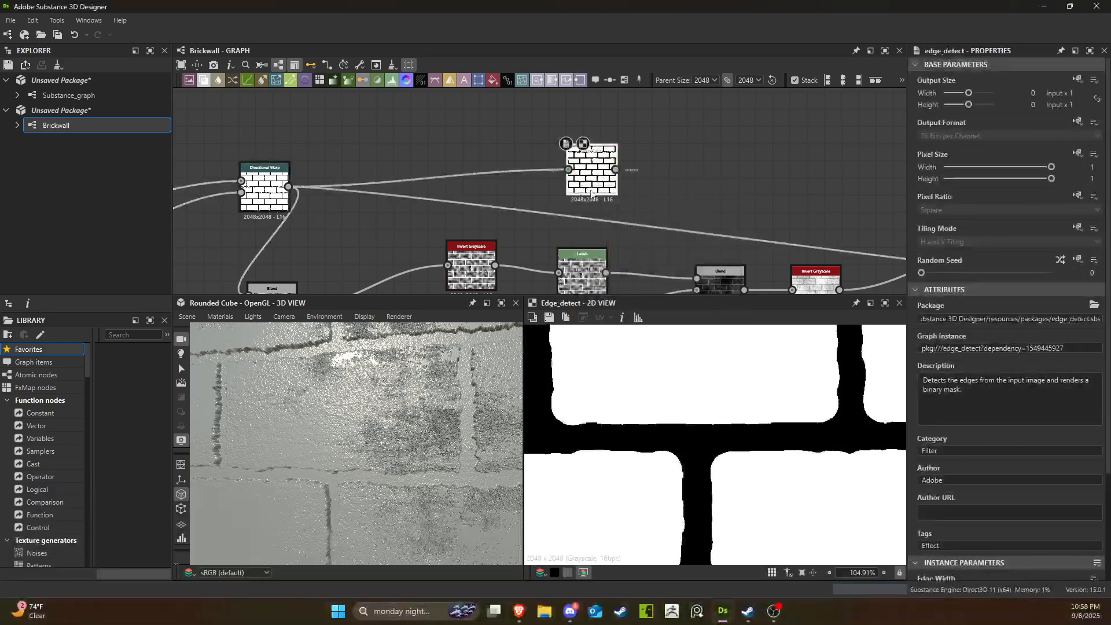
Set the Edge Detect node's edge width to 1 and edge roundness to 1.34.
scroll(547, 162, up, 5)
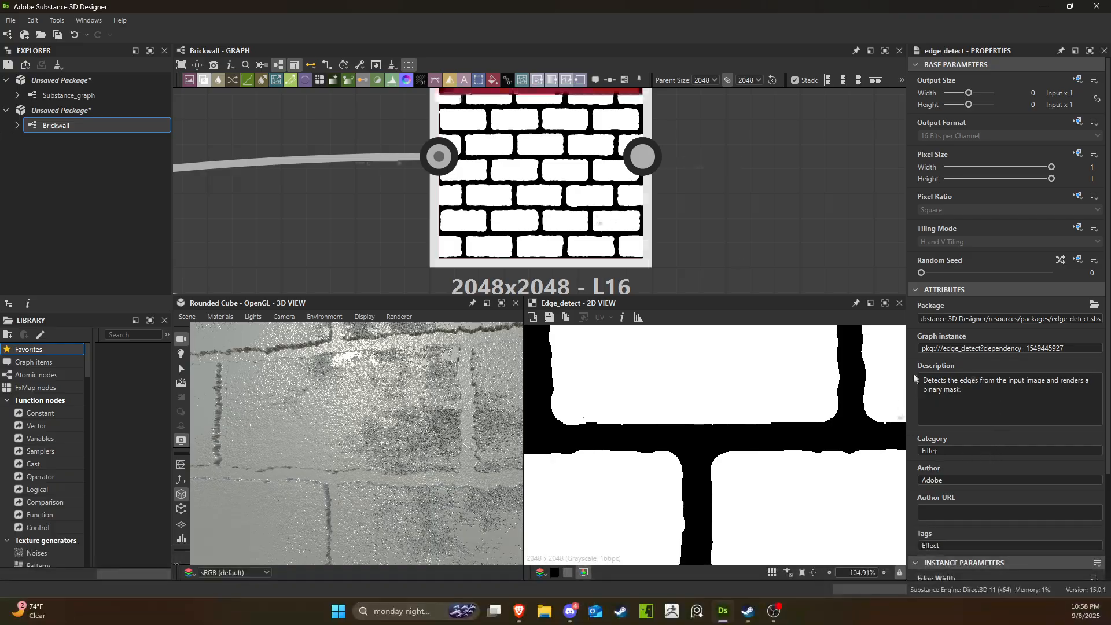
scroll(728, 232, down, 5)
scroll(997, 446, down, 2)
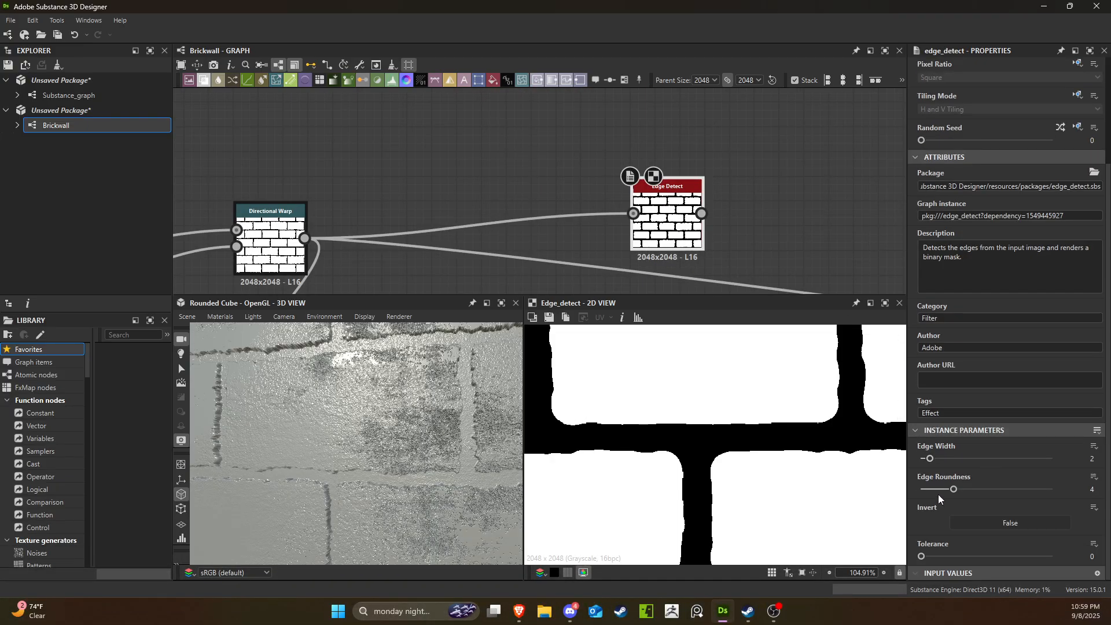
drag(929, 459, 921, 459)
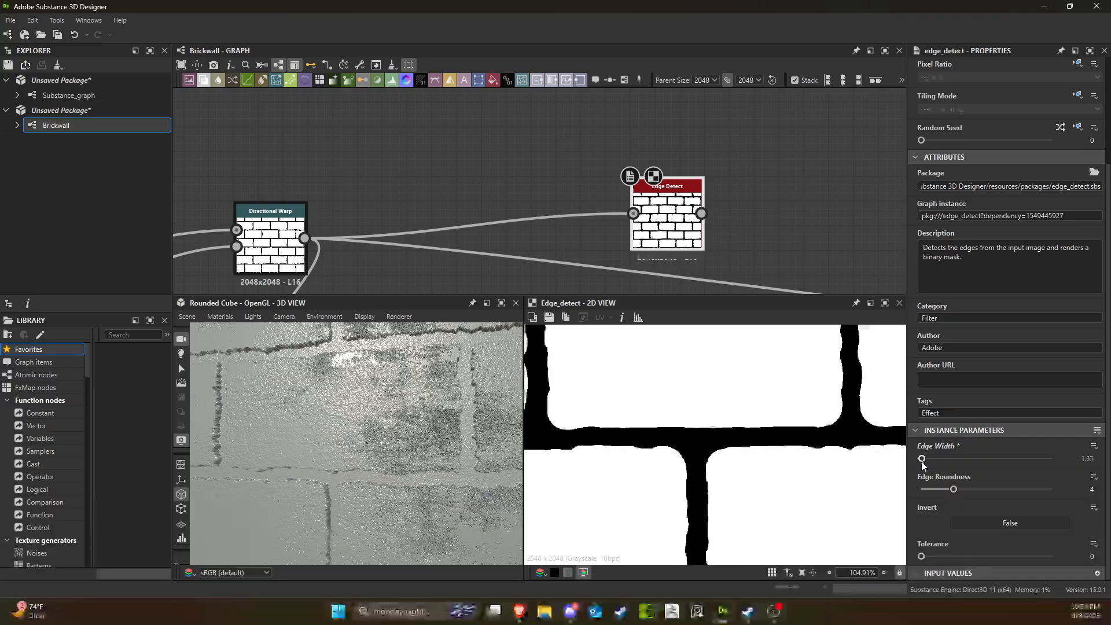
drag(952, 494, 887, 430)
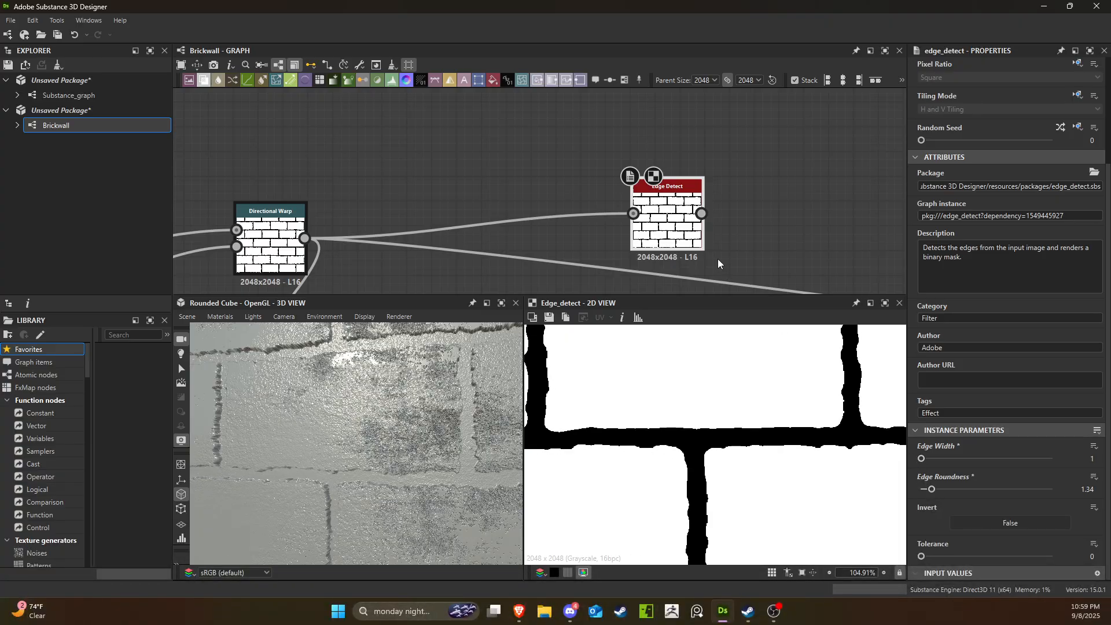
Check the Edge Detect mask for stray spots between the bricks and set the edge roundness to 2.4.
middle_drag(718, 259, 532, 138)
scroll(555, 153, down, 5)
scroll(774, 432, down, 6)
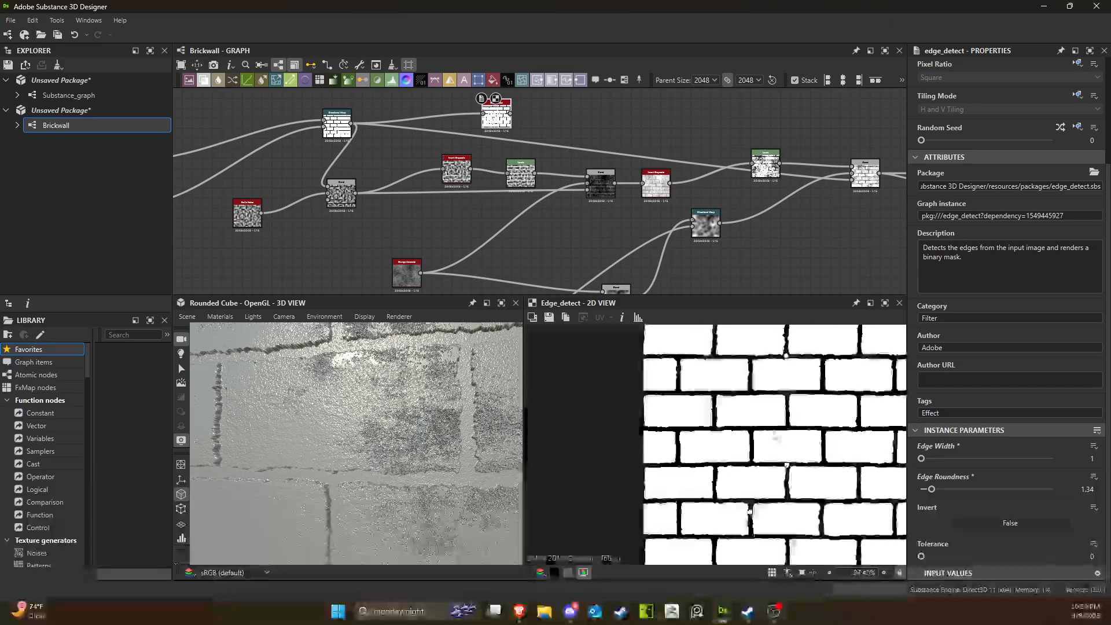
scroll(788, 464, up, 5)
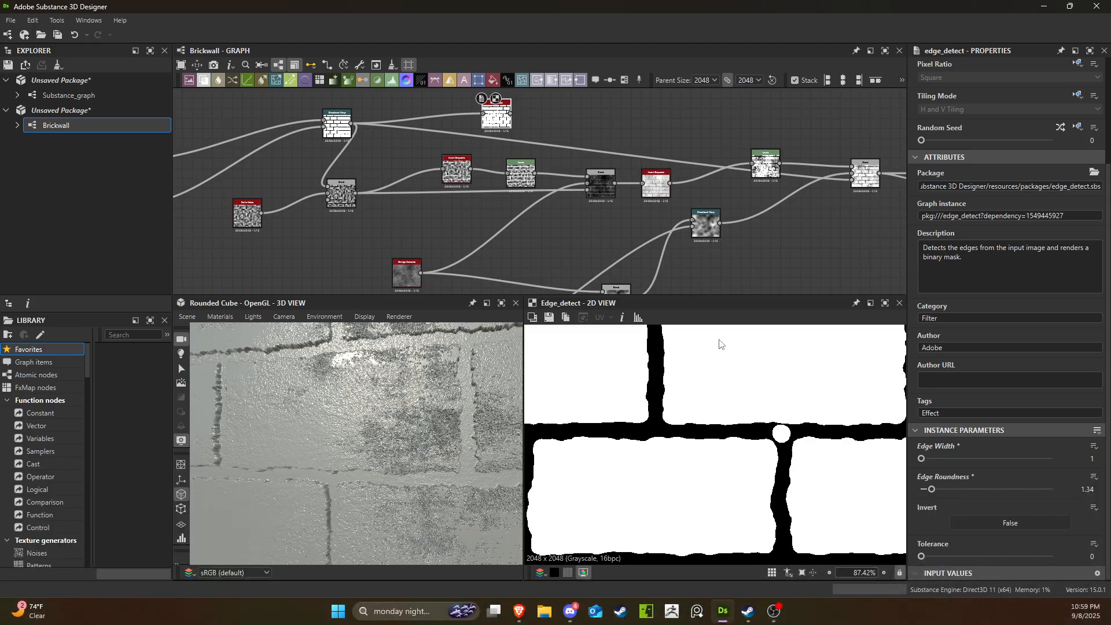
scroll(720, 344, down, 4)
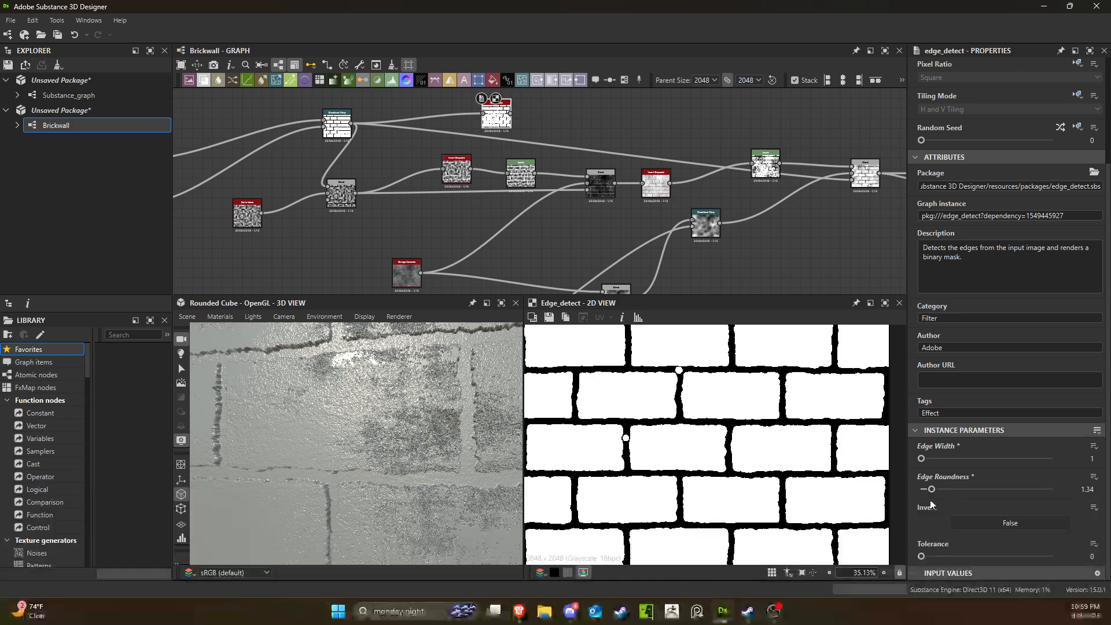
mouse_move(933, 493)
mouse_down()
mouse_move(919, 488)
mouse_move(939, 490)
mouse_up()
scroll(791, 466, down, 4)
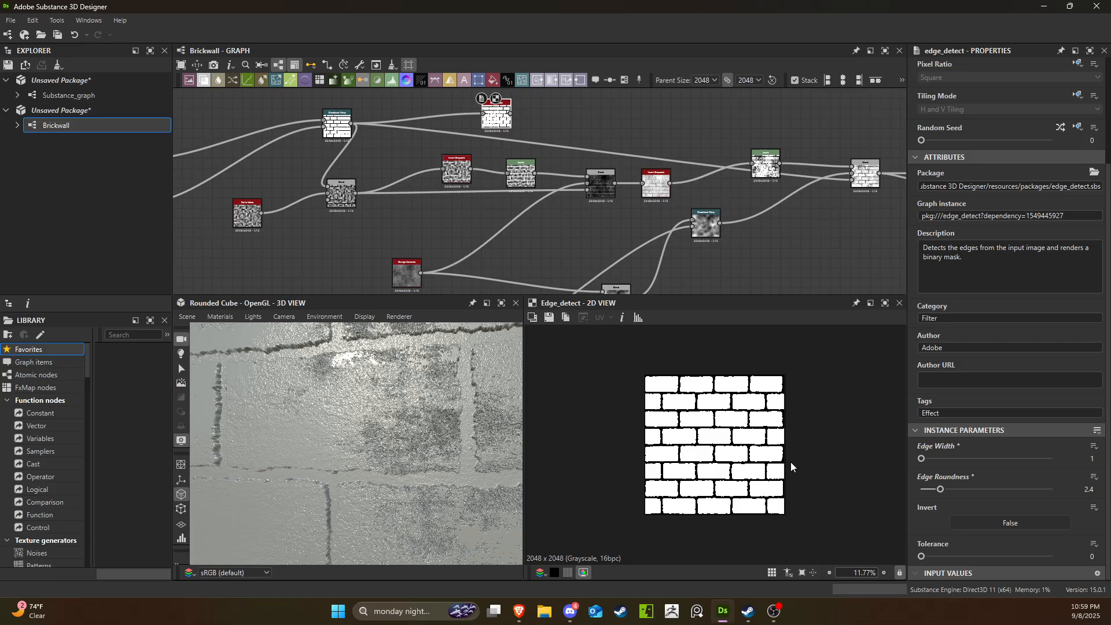
Try feeding Edge Detect into the final brick Blend's background in place of the grunge Directional Warp, and undo that connection.
drag(512, 115, 850, 179)
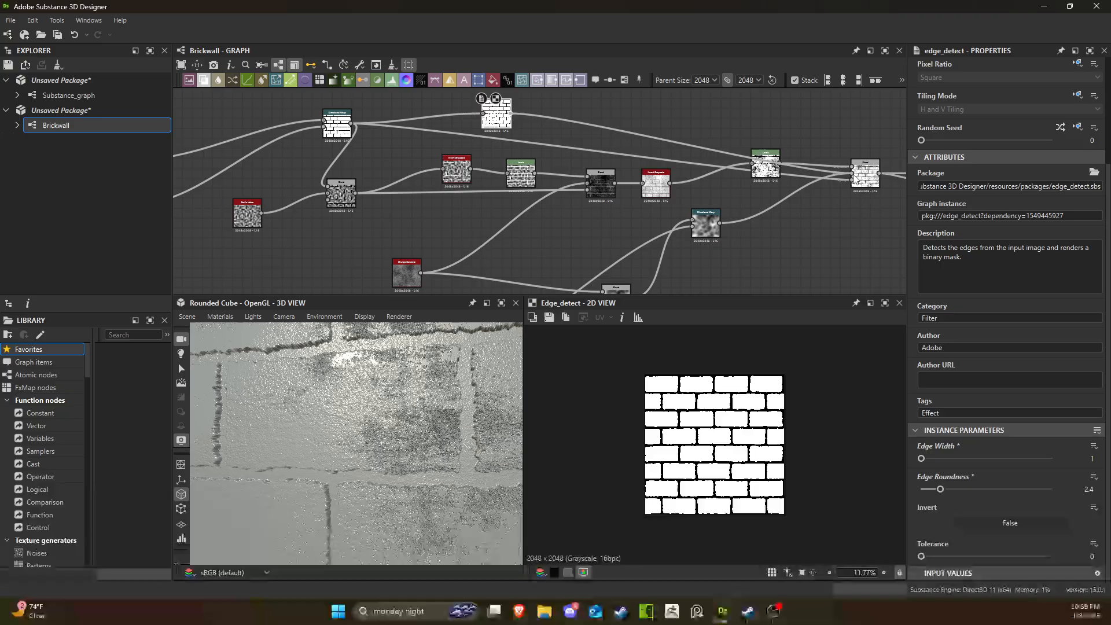
scroll(405, 441, down, 3)
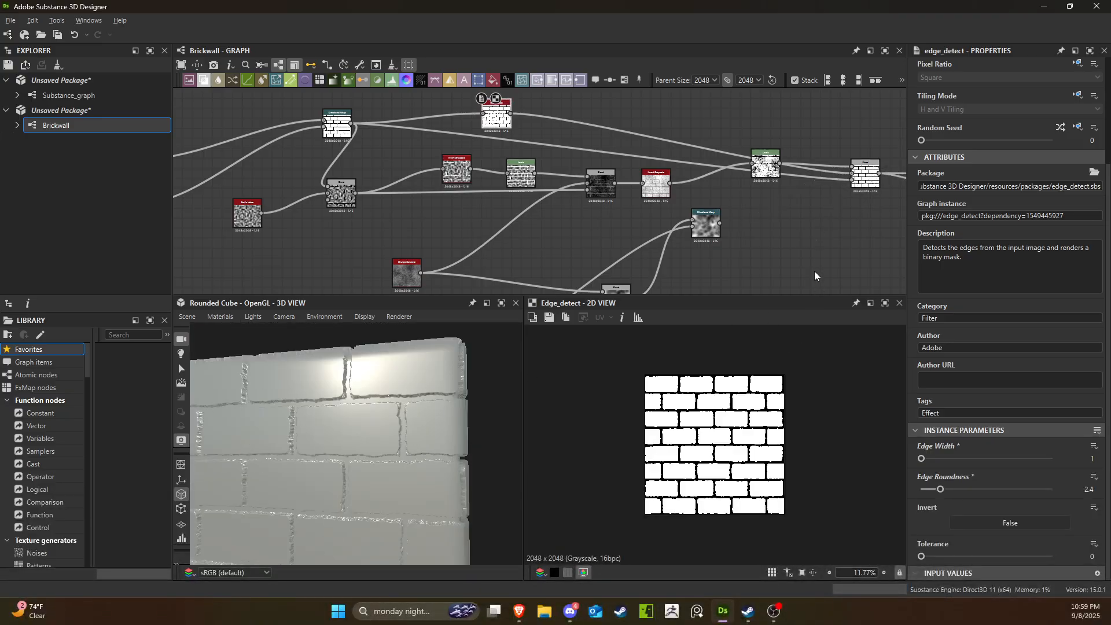
middle_drag(843, 218, 773, 248)
scroll(778, 232, up, 3)
key(ctrl+z)
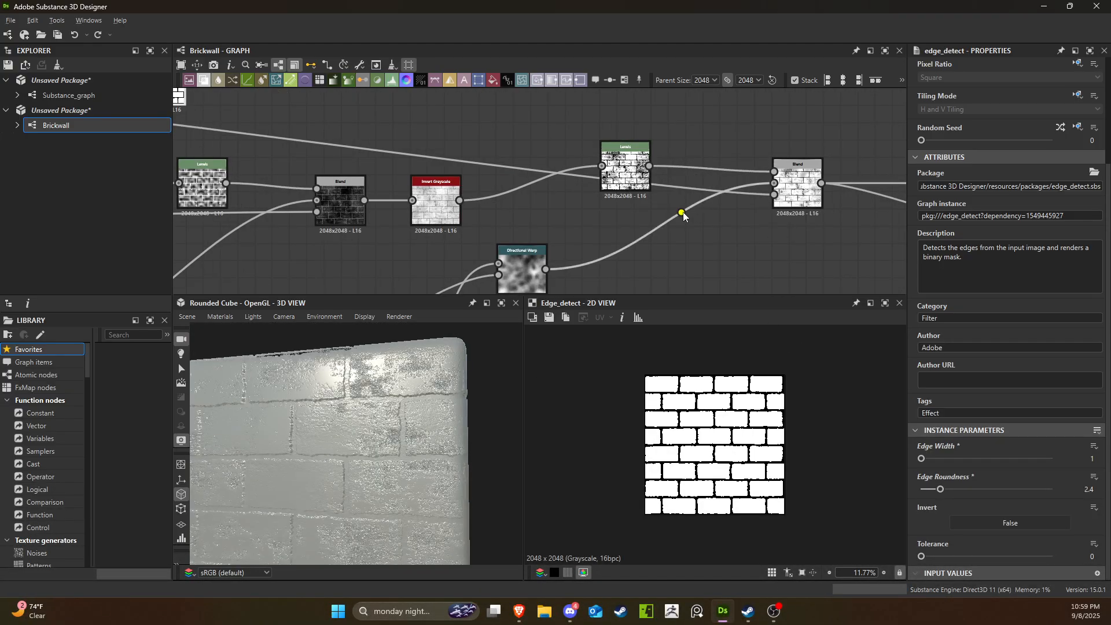
scroll(619, 210, down, 3)
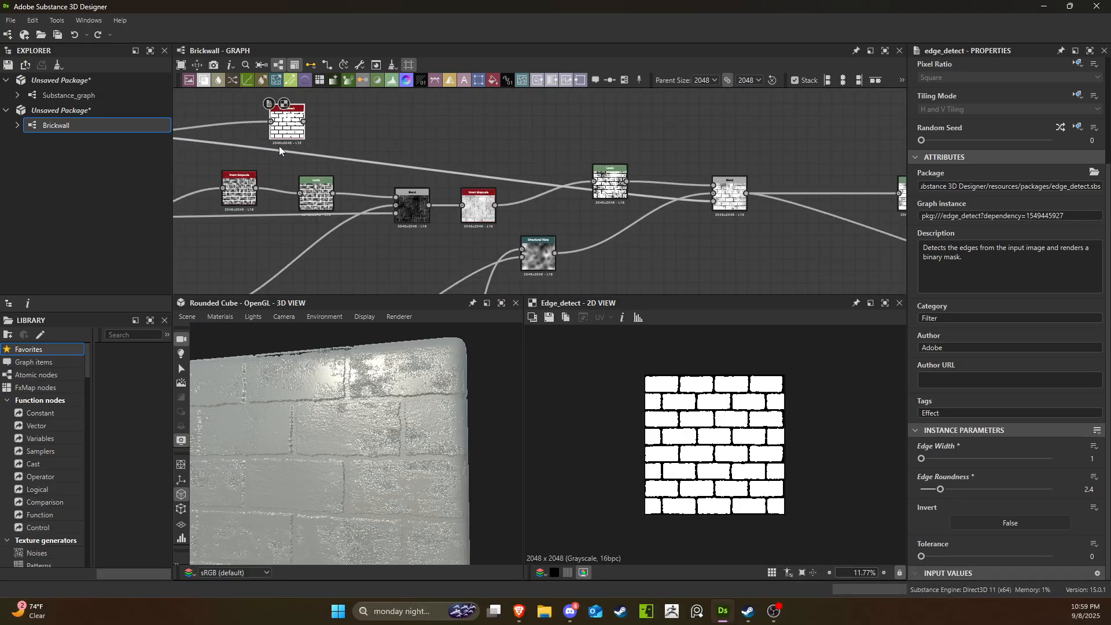
Feed the Edge Detect mask into the final brick Blend's opacity input in place of the Directional Warp and inspect the cube.
drag(304, 121, 722, 210)
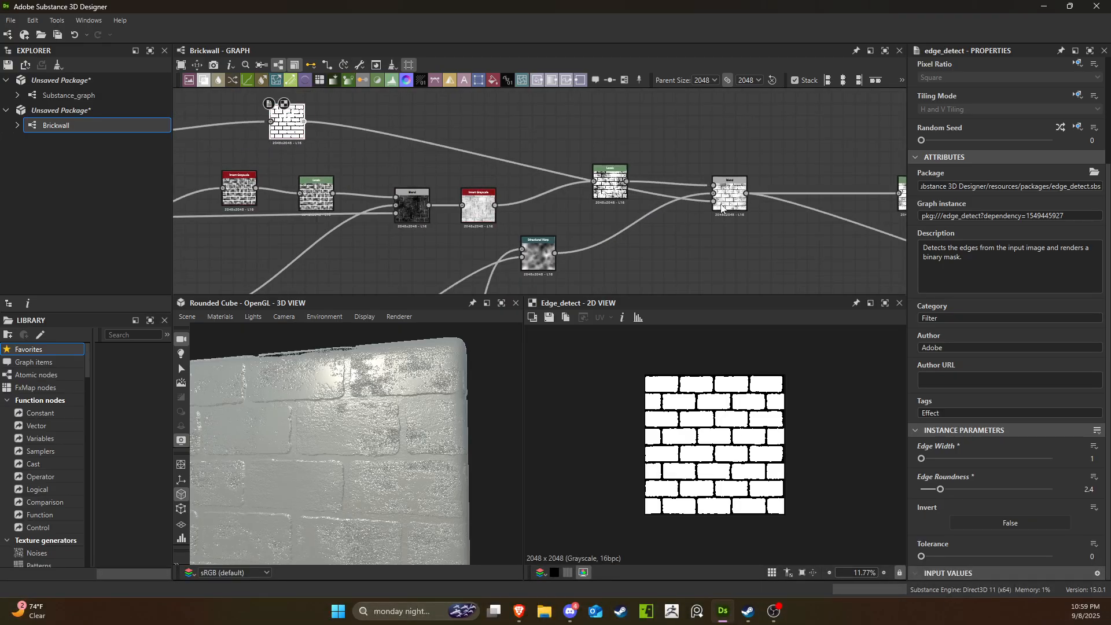
drag(423, 406, 379, 442)
scroll(399, 405, up, 6)
scroll(366, 412, down, 4)
scroll(379, 442, up, 6)
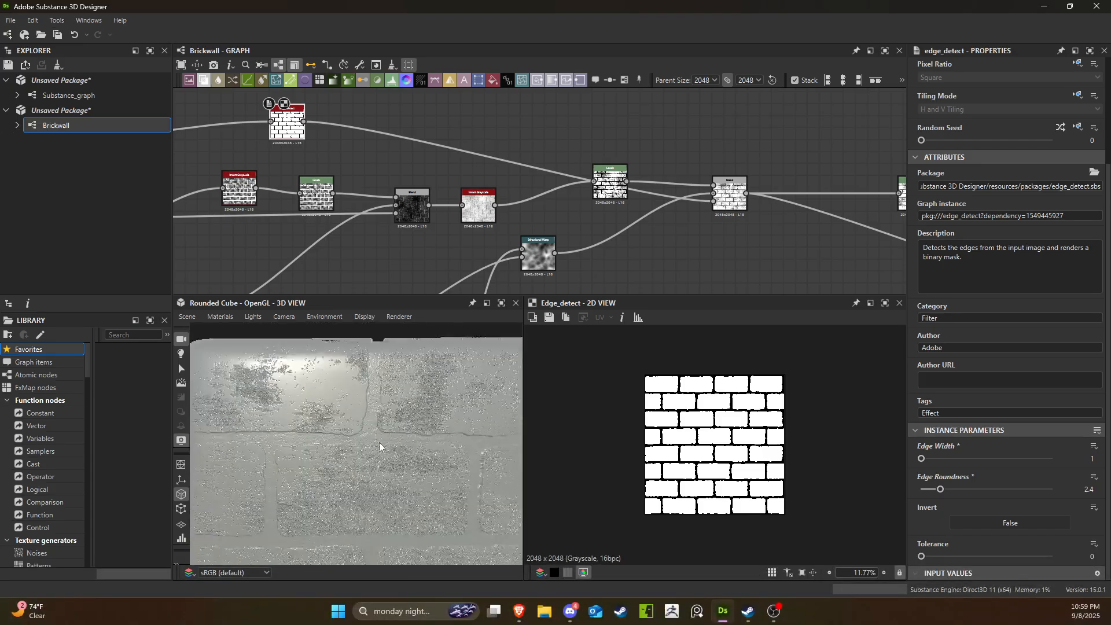
scroll(368, 402, down, 6)
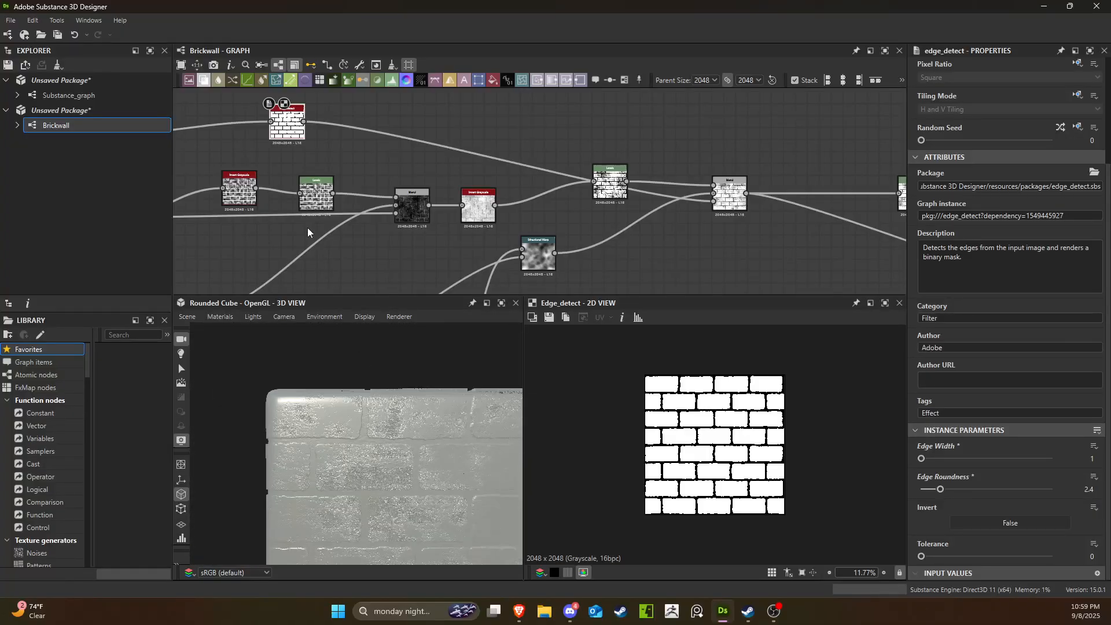
Trace the brick chain from the Brick 1 node and reposition the Edge Detect node level with the brick Directional Warp.
middle_drag(308, 227, 850, 172)
scroll(505, 168, up, 3)
scroll(341, 208, up, 6)
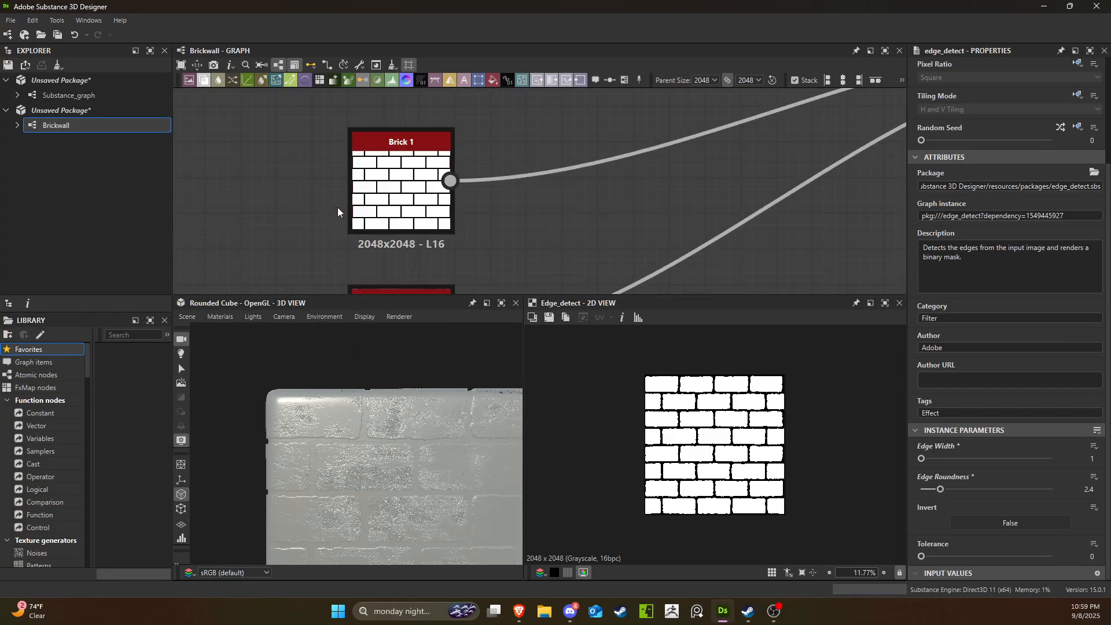
scroll(370, 210, down, 6)
middle_drag(634, 222, 559, 254)
middle_drag(776, 241, 332, 245)
scroll(640, 188, up, 2)
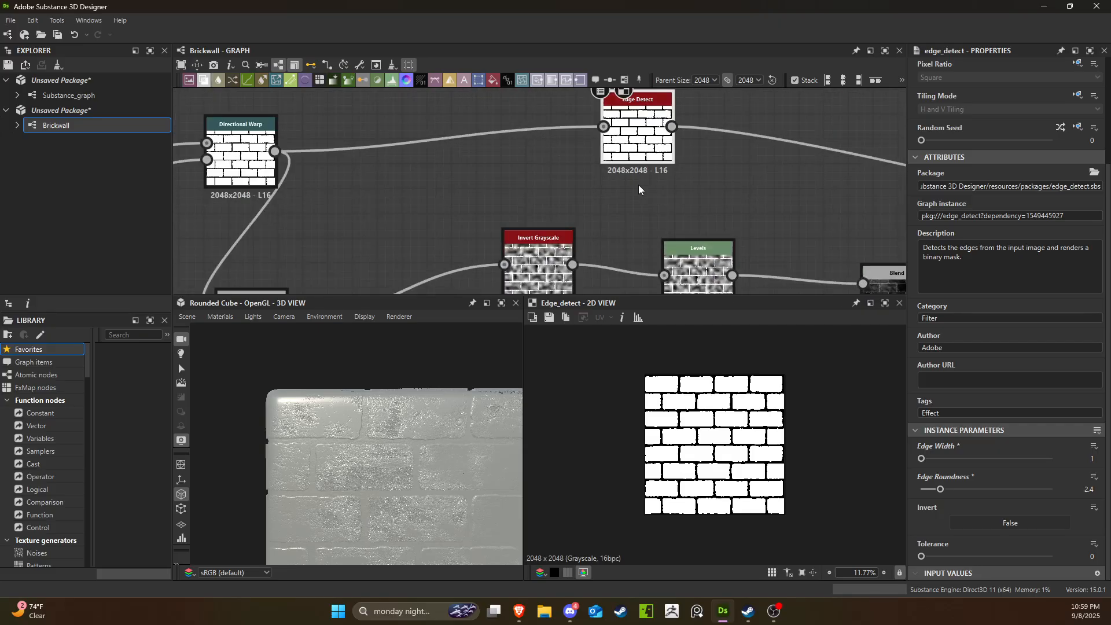
middle_drag(633, 181, 507, 227)
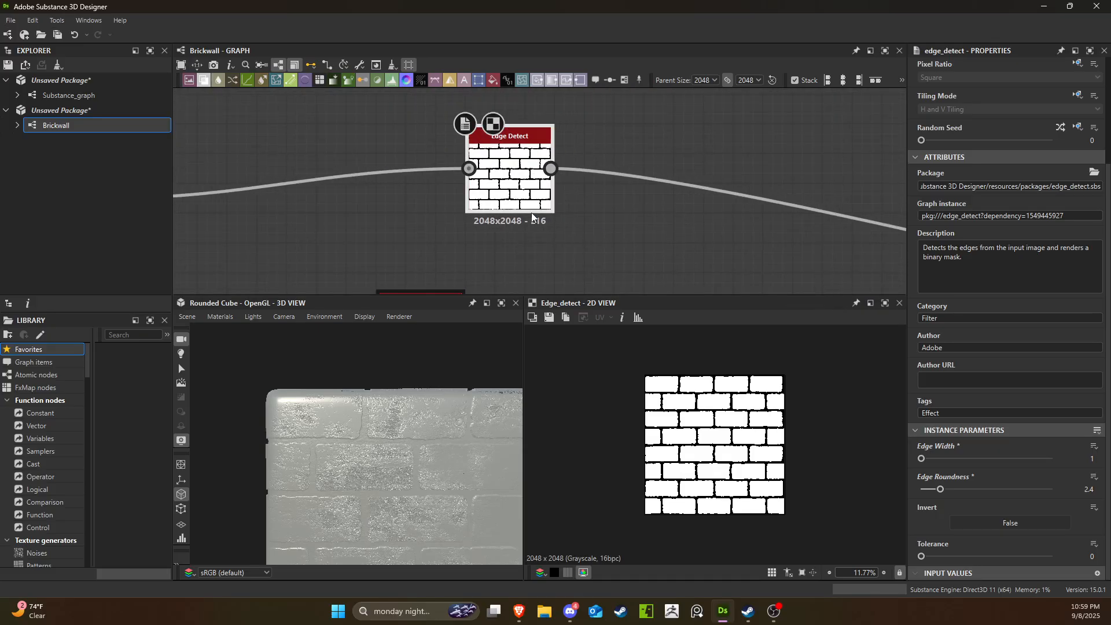
drag(526, 196, 497, 225)
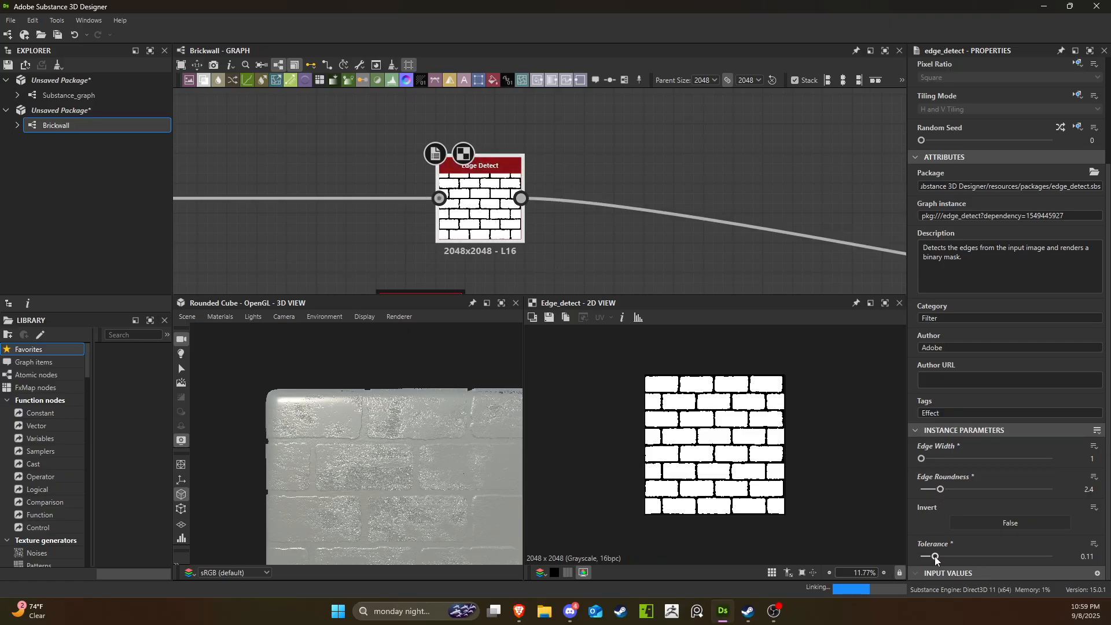
Test the Edge Detect tolerance, return it to 0, and set the edge roundness to 3.17.
drag(922, 557, 866, 553)
drag(920, 461, 947, 489)
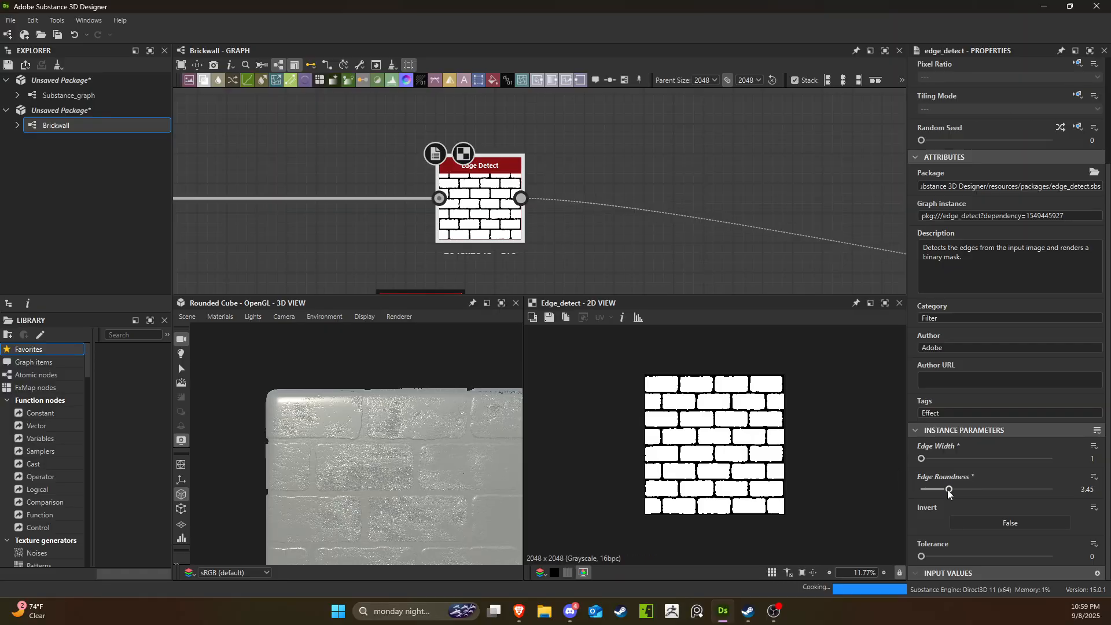
scroll(486, 228, up, 4)
scroll(488, 228, down, 3)
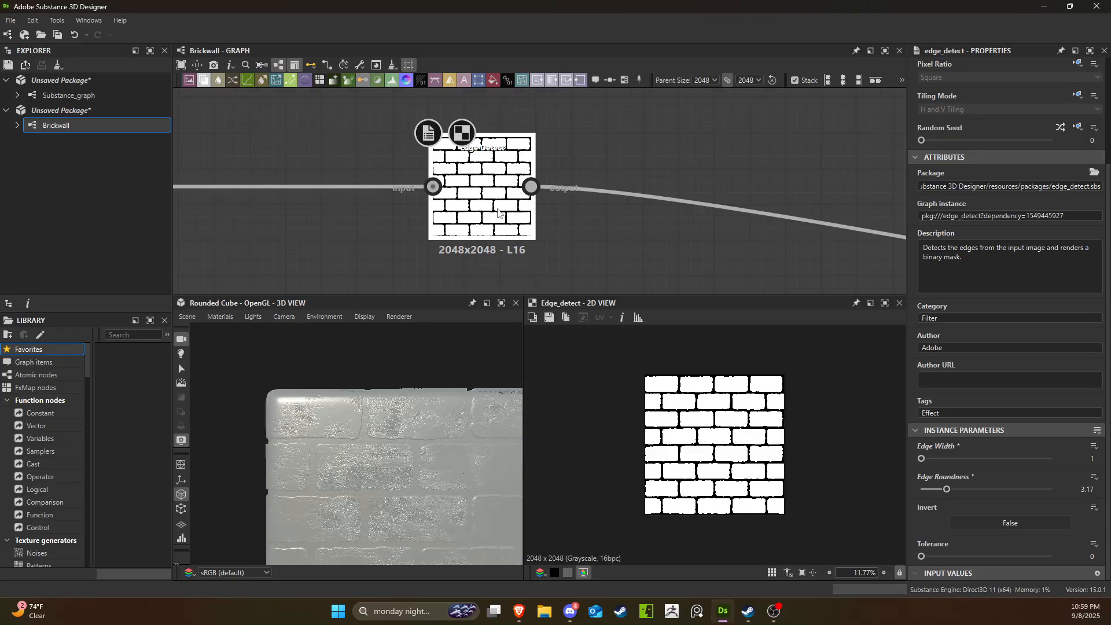
scroll(498, 213, down, 3)
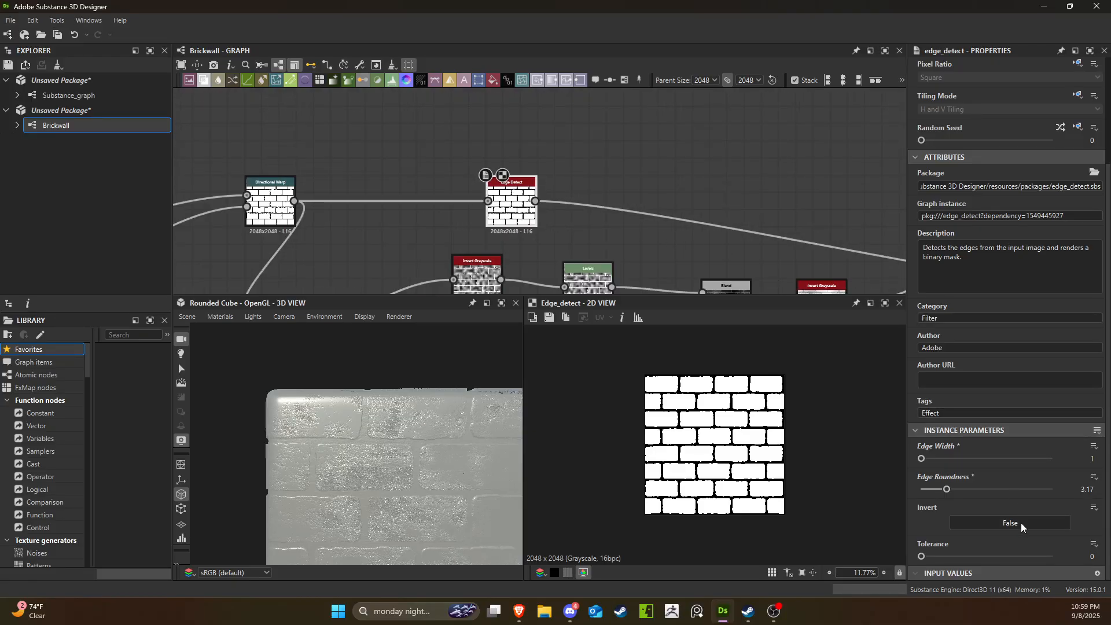
scroll(570, 177, down, 5)
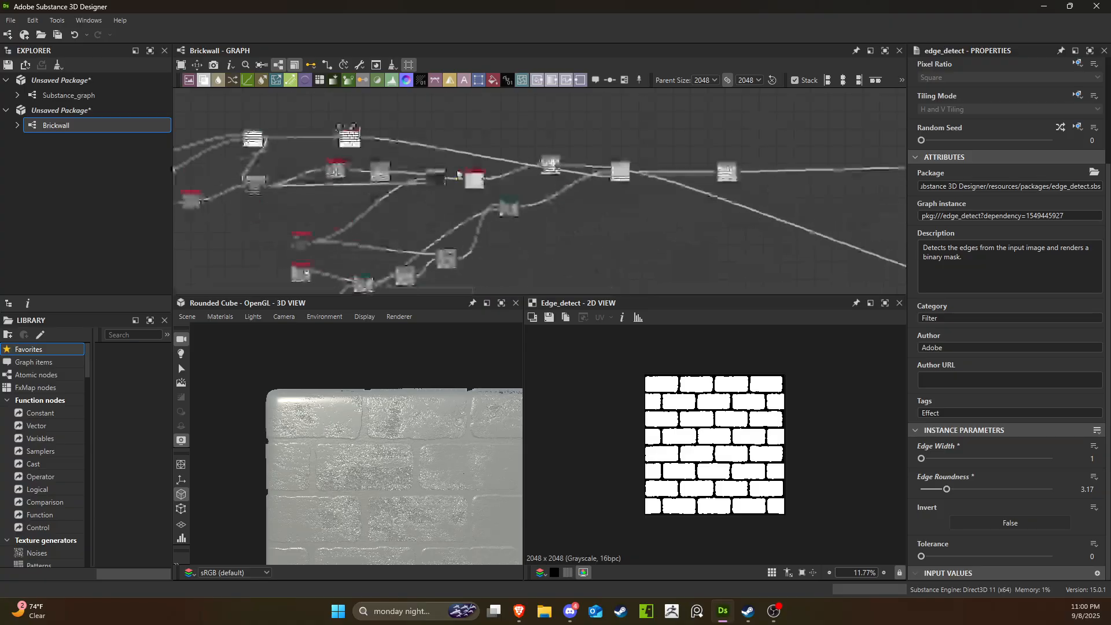
Examine the brick edges, mortar joints and surface grain up close on the 3D preview cube.
scroll(430, 461, up, 3)
drag(430, 461, 394, 417)
scroll(387, 428, down, 3)
scroll(370, 423, up, 3)
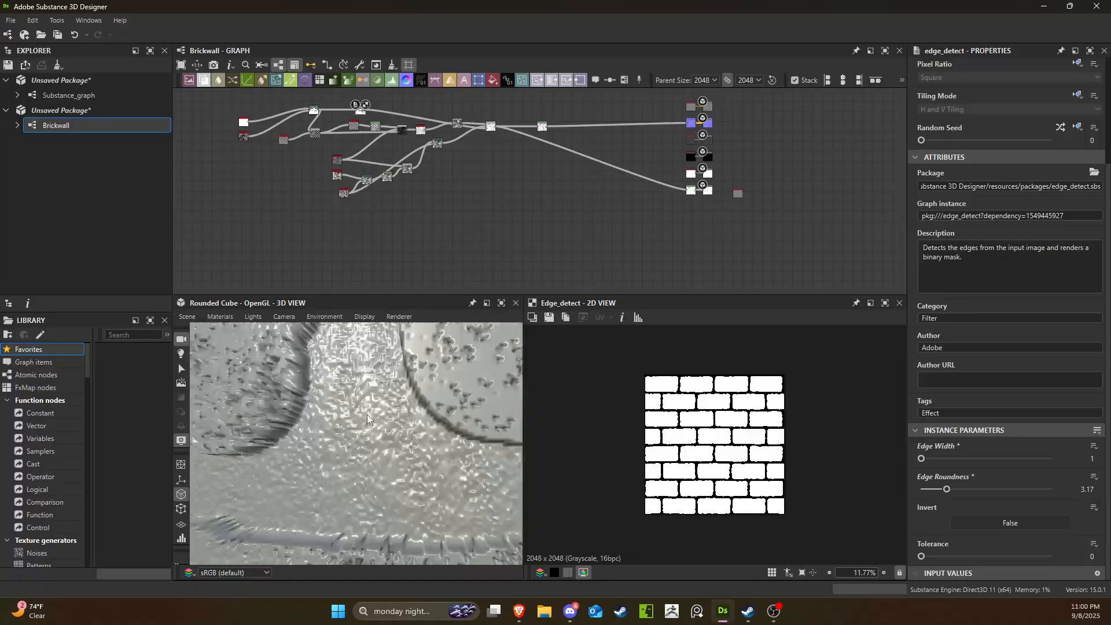
scroll(361, 428, down, 2)
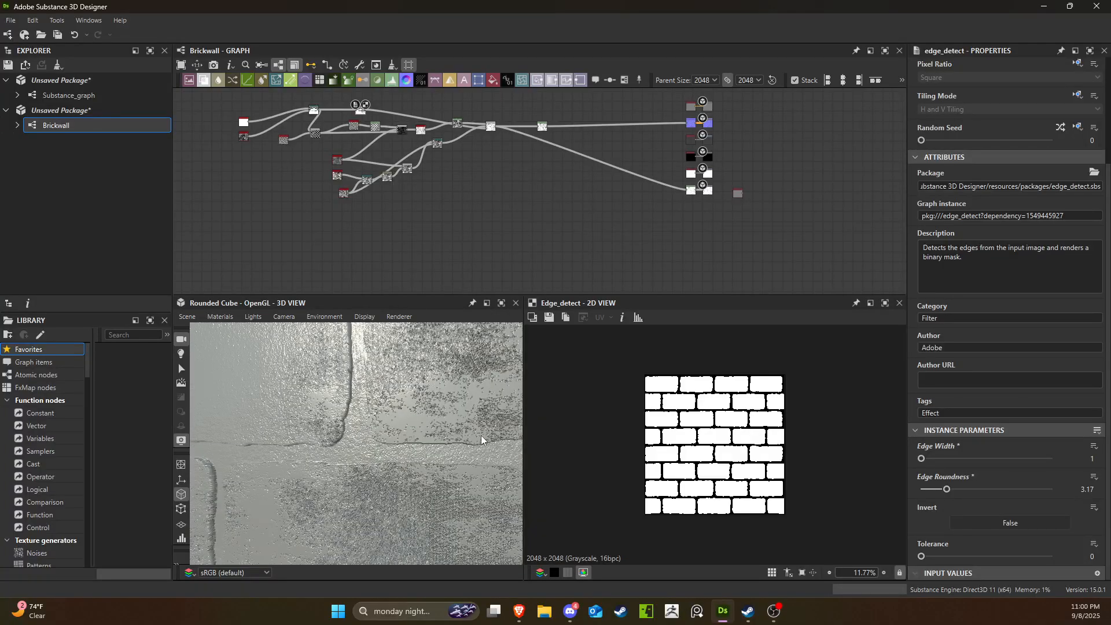
scroll(481, 440, down, 3)
scroll(598, 183, up, 2)
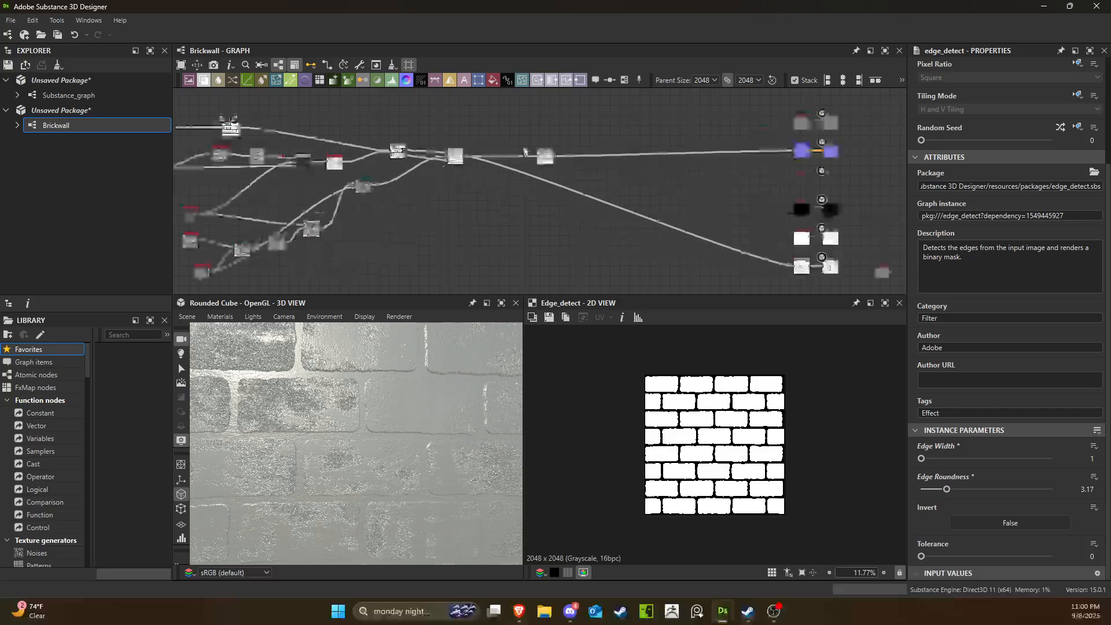
Reposition the Levels node that sits between the final brick Blend and the Normal node.
drag(548, 165, 538, 159)
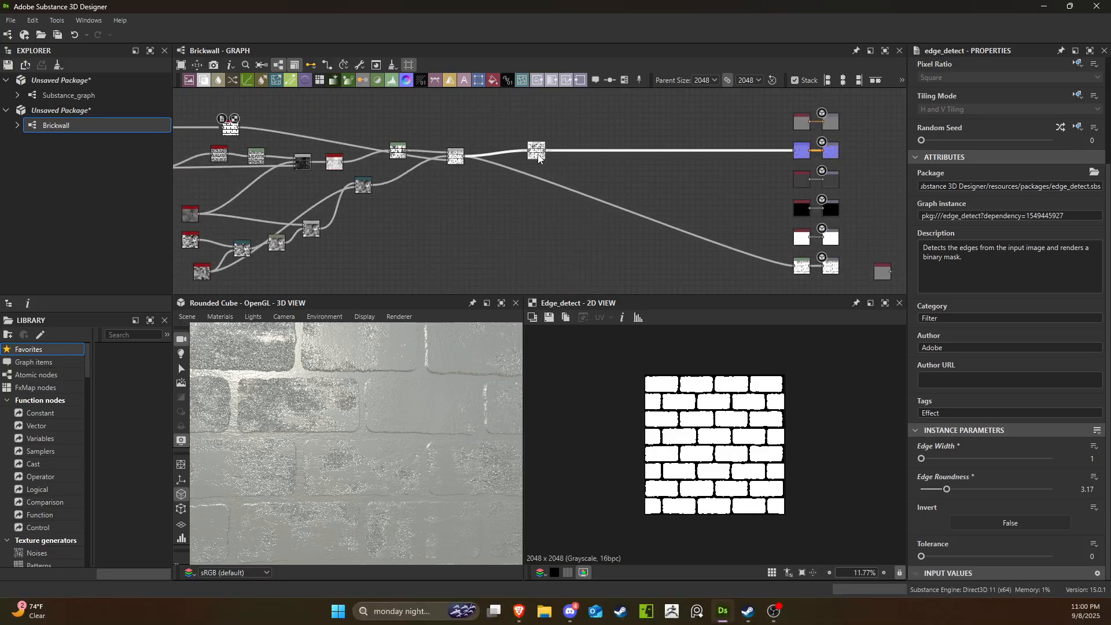
scroll(472, 241, down, 2)
scroll(535, 202, up, 3)
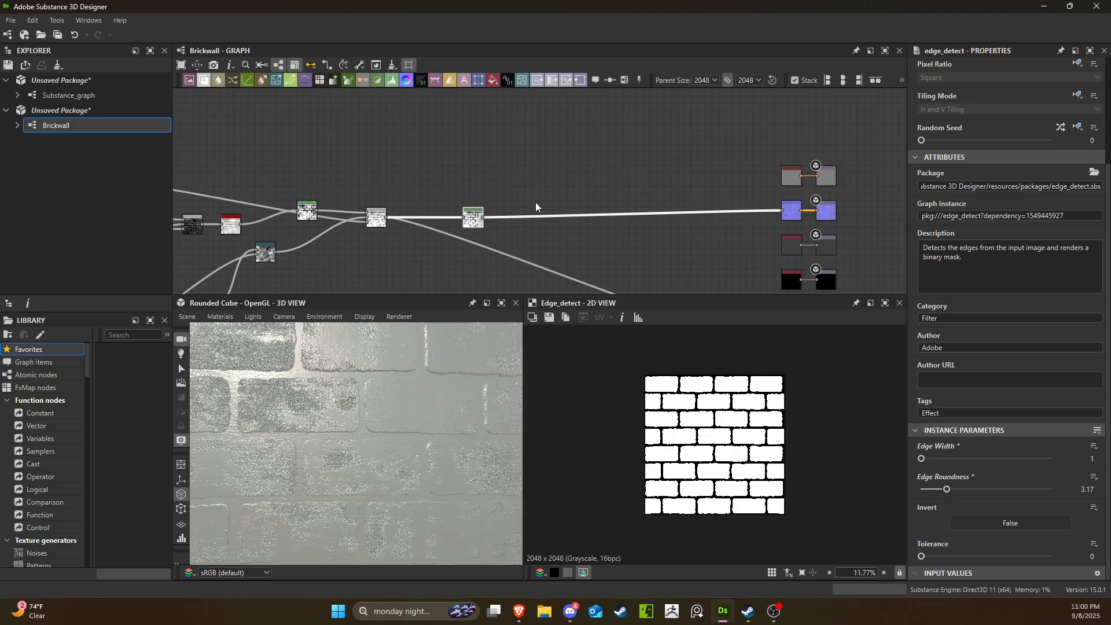
scroll(471, 223, up, 5)
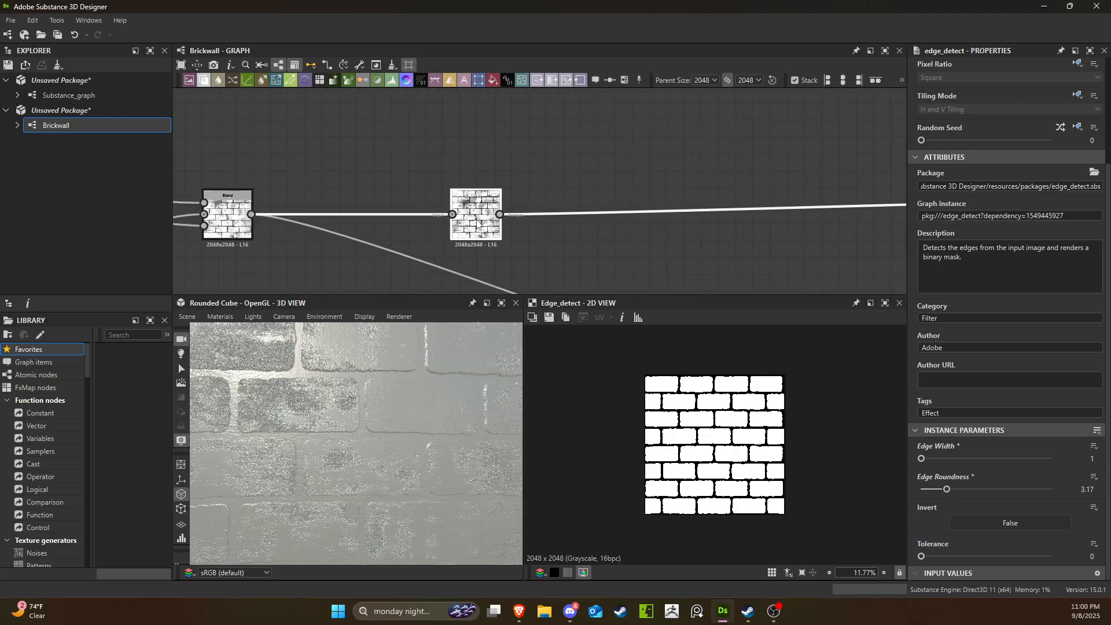
scroll(548, 217, down, 1)
scroll(549, 216, down, 1)
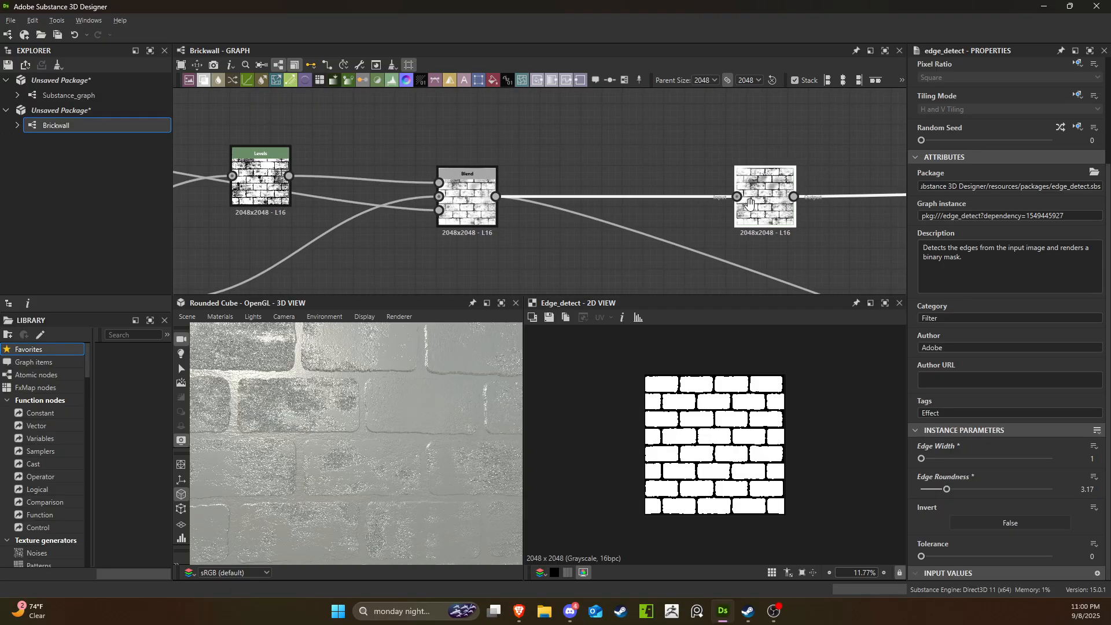
scroll(553, 223, down, 2)
Add a Blend node in the empty area before the Base Color output's Uniform Color node.
key(space)
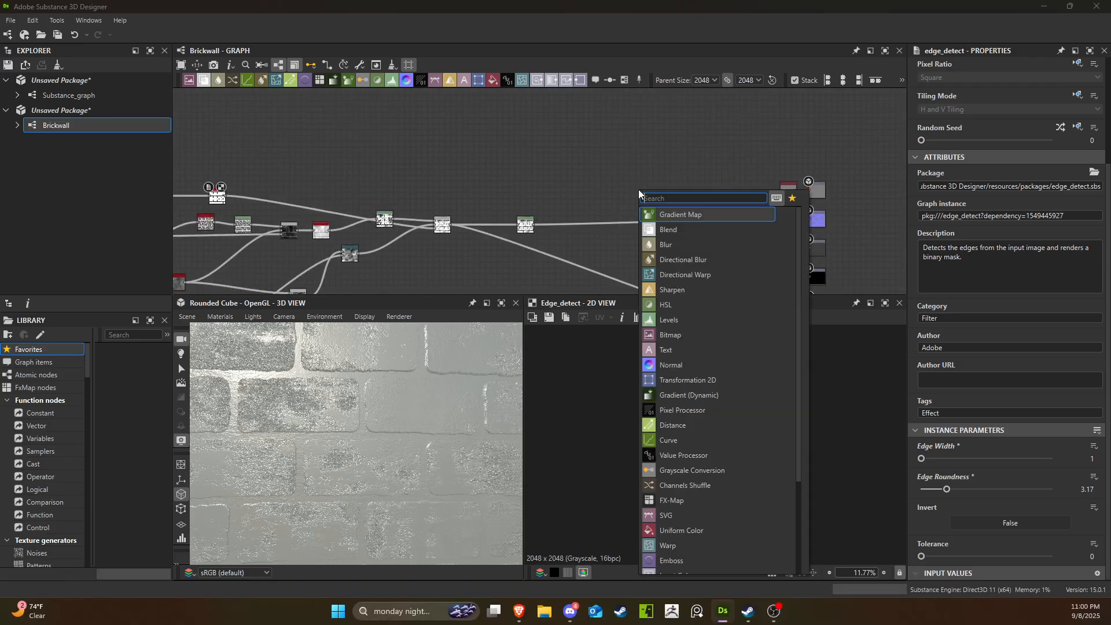
click(700, 224)
drag(642, 197, 706, 200)
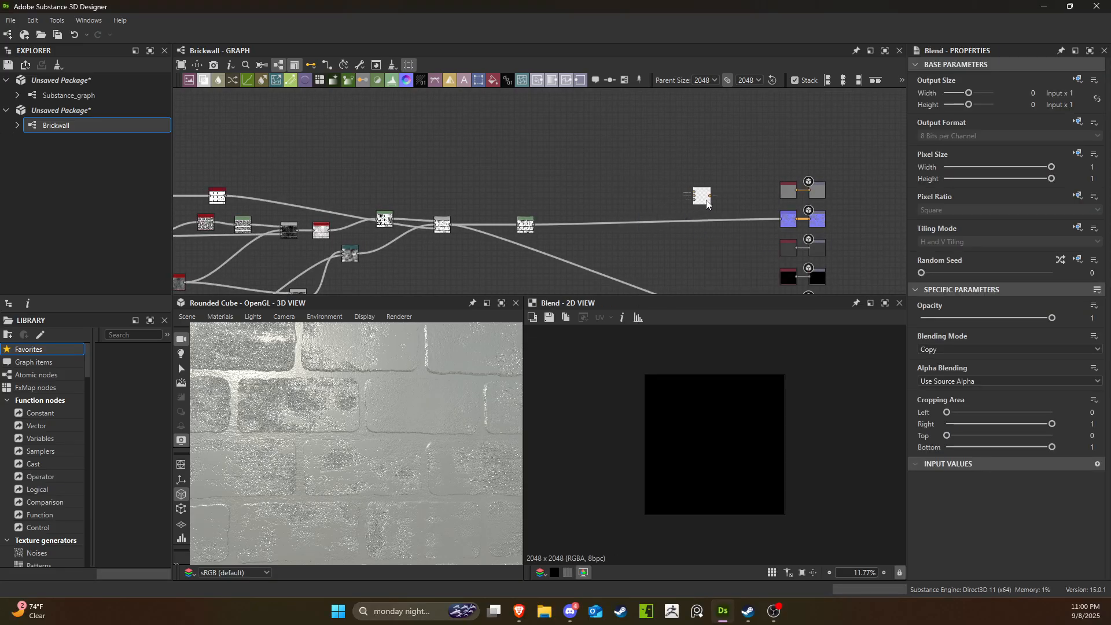
scroll(704, 199, up, 2)
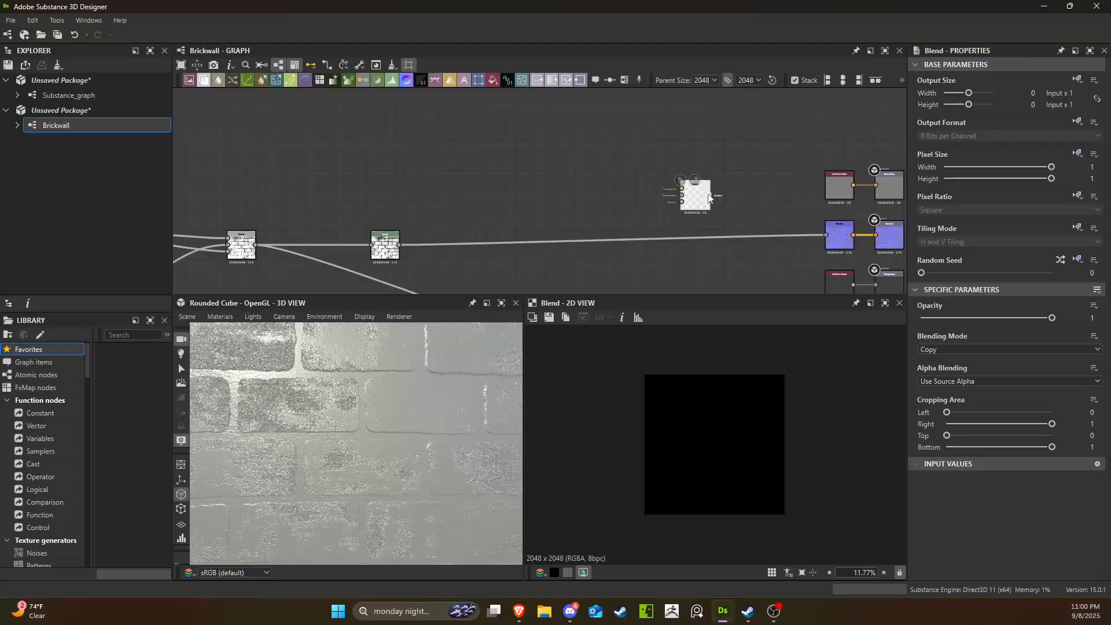
click(349, 80)
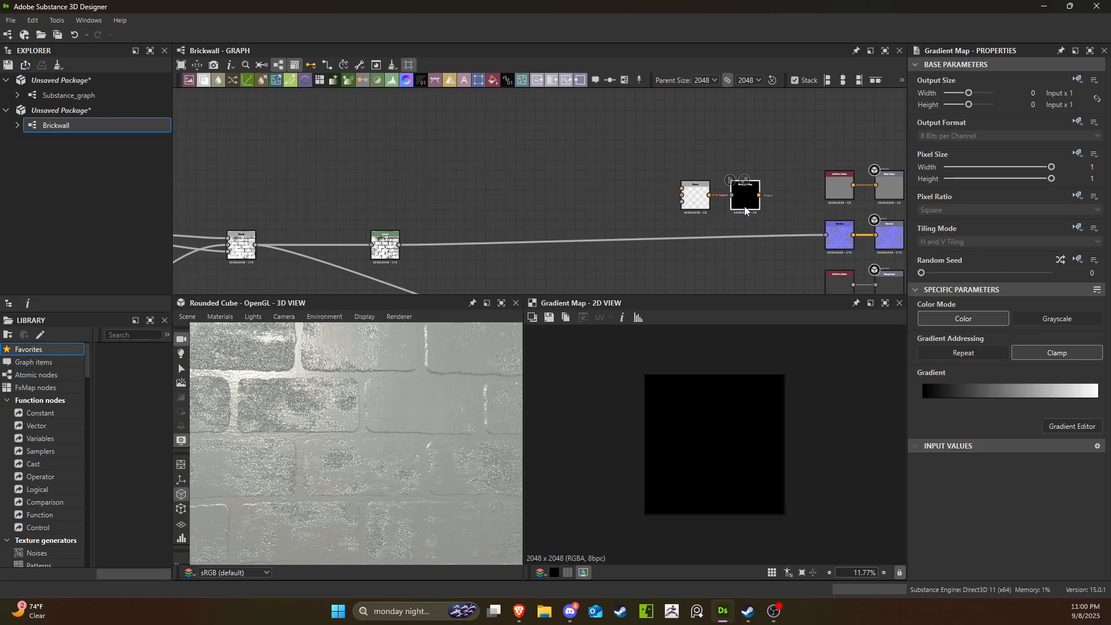
drag(756, 189, 750, 199)
key(Delete)
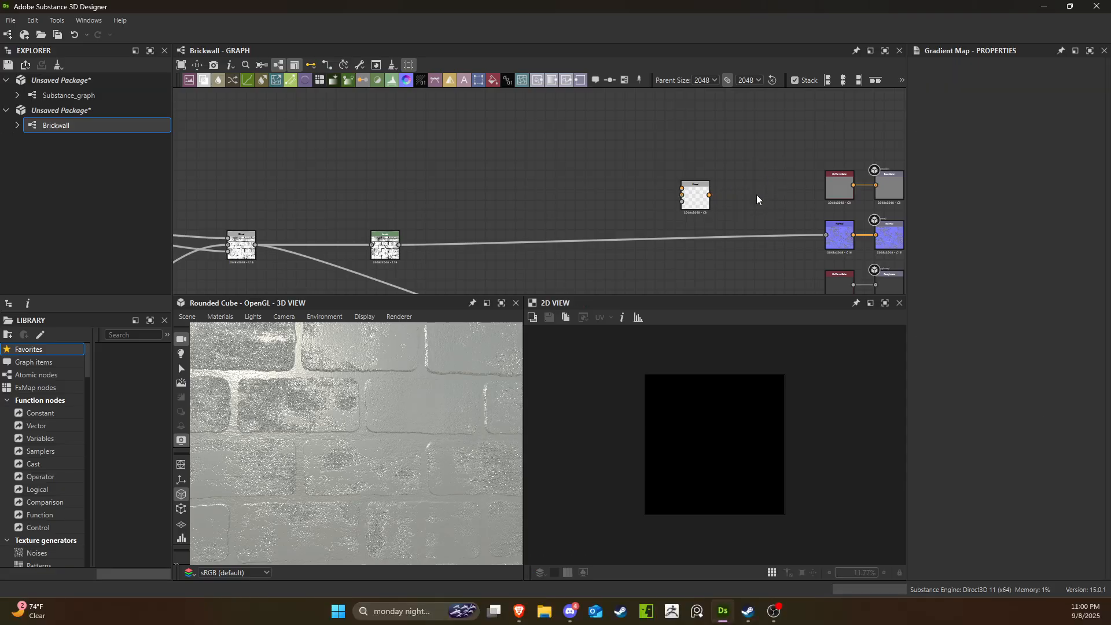
Add a Gradient Map node and place it between the new Blend node and the Uniform Color node.
click(347, 81)
scroll(550, 197, up, 3)
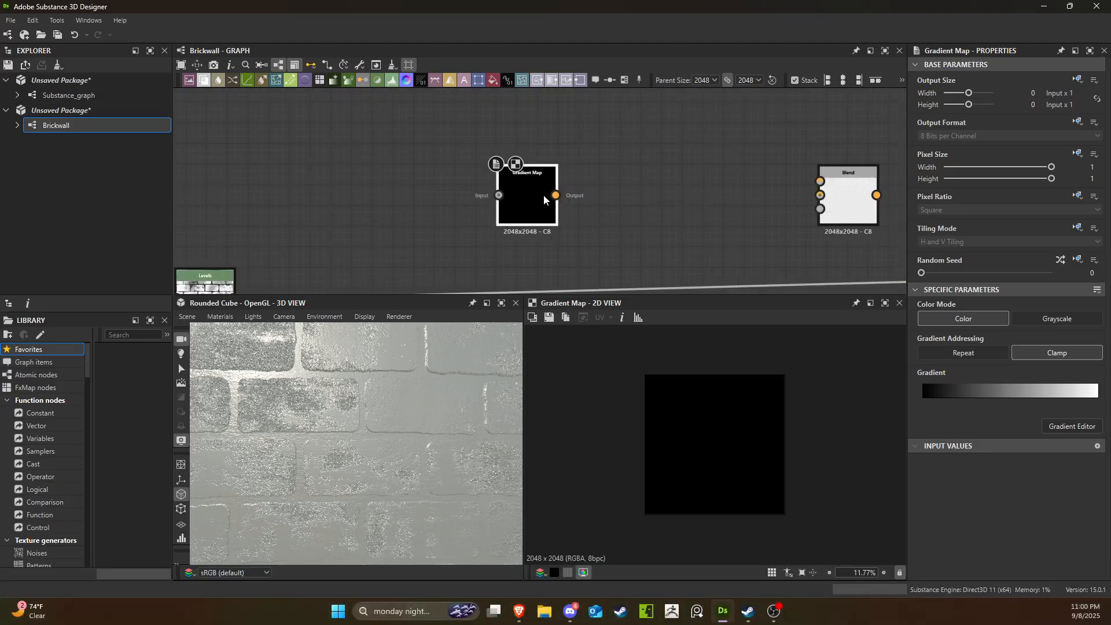
drag(543, 194, 776, 180)
scroll(550, 199, down, 3)
scroll(758, 198, up, 3)
scroll(810, 205, down, 3)
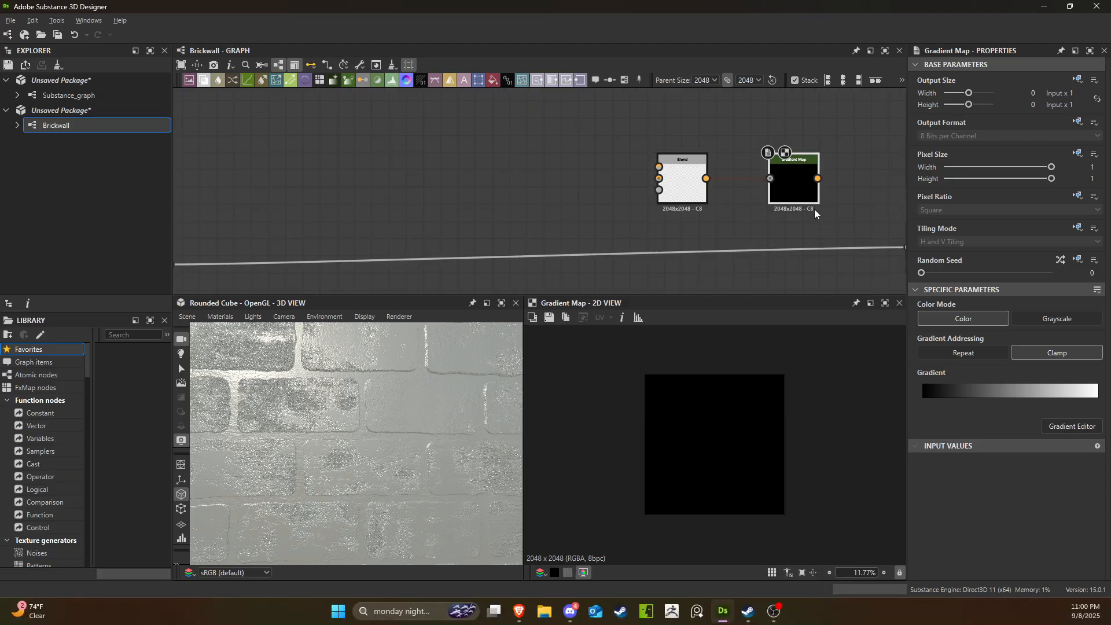
middle_drag(814, 209, 584, 223)
Connect the Gradient Map to the Base Color output in place of Uniform Color, and delete the unused Blend node.
drag(588, 195, 765, 177)
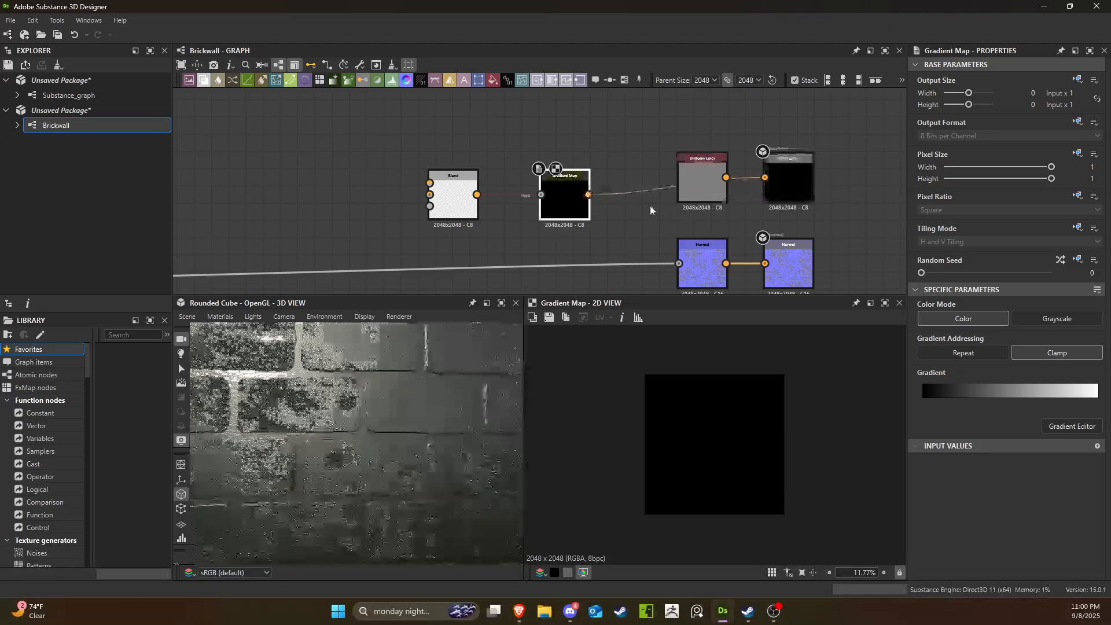
drag(565, 206, 591, 189)
click(469, 210)
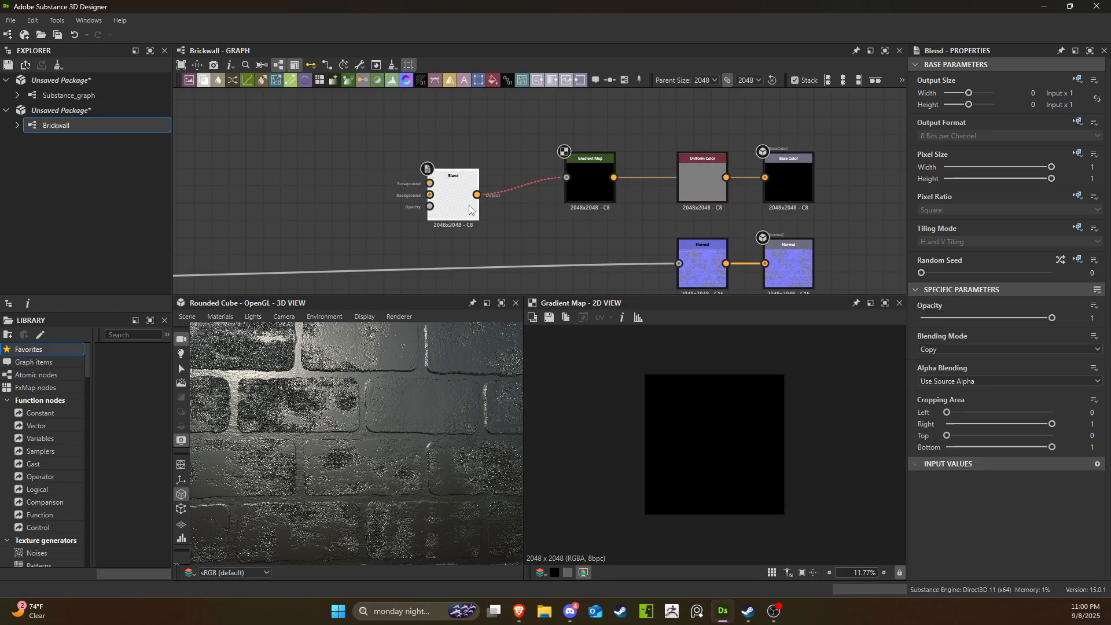
key(Delete)
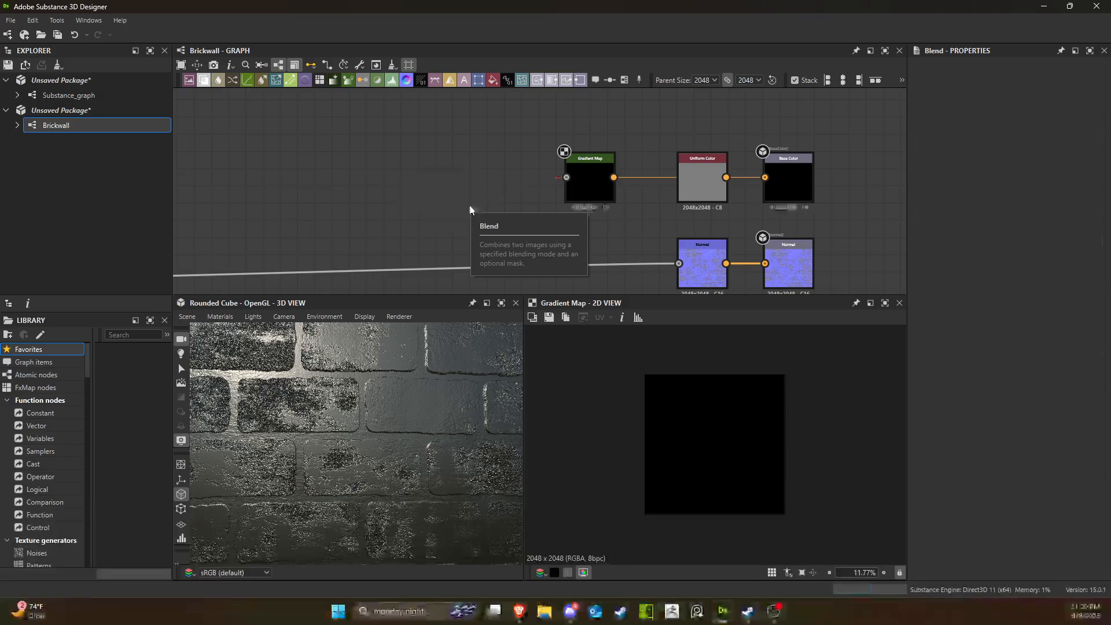
Open the Gradient Map's Gradient Editor, try picking a gradient from the colored node icons above the graph, and undo it.
click(585, 183)
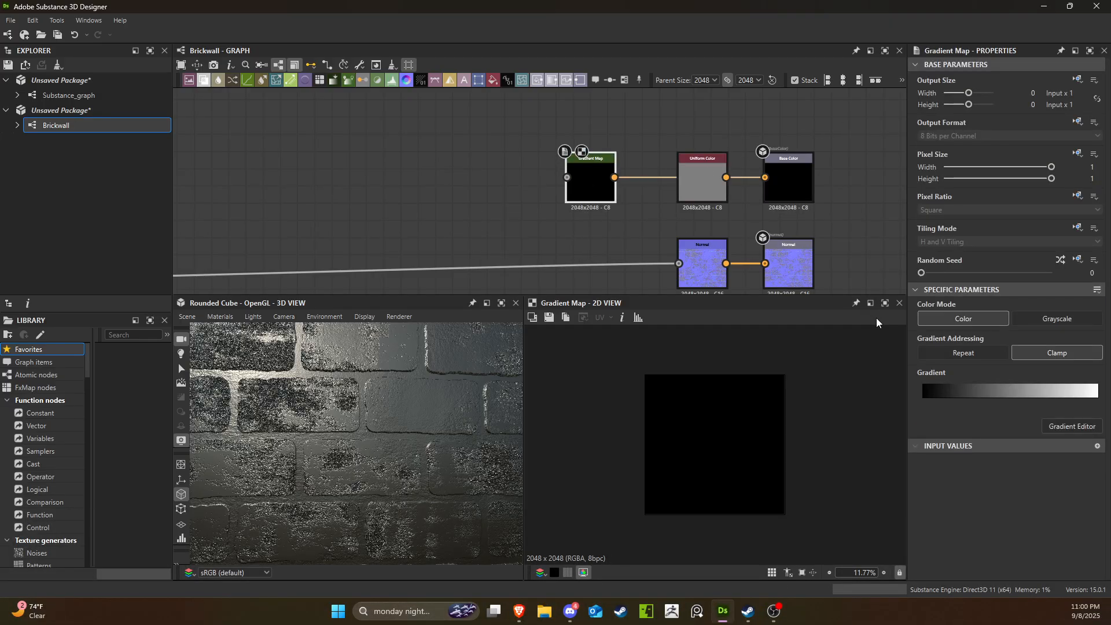
click(1068, 431)
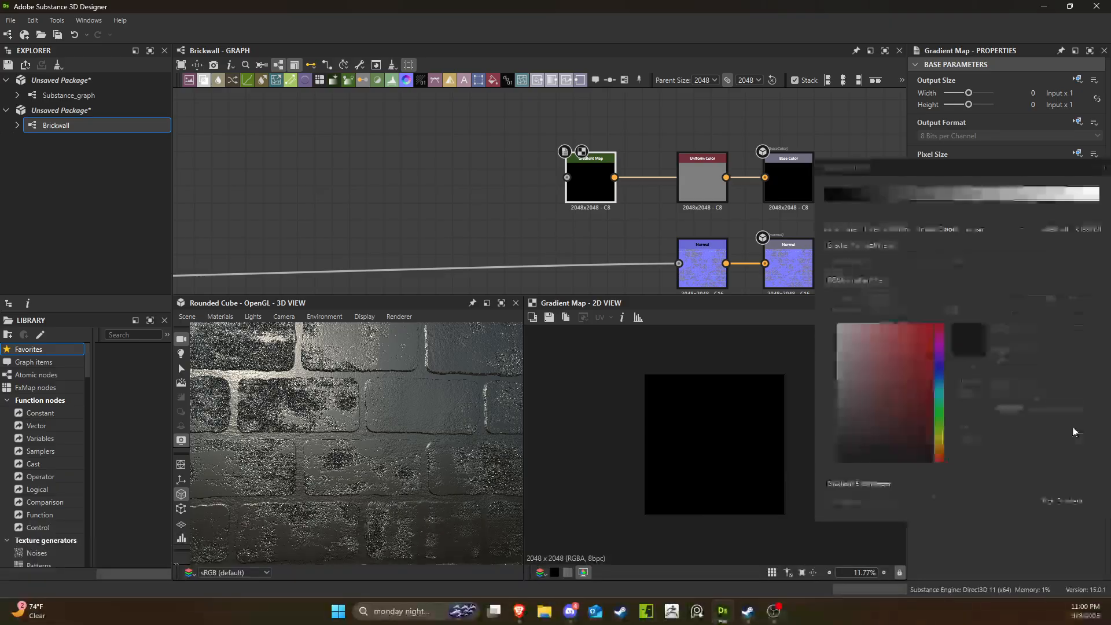
click(1058, 501)
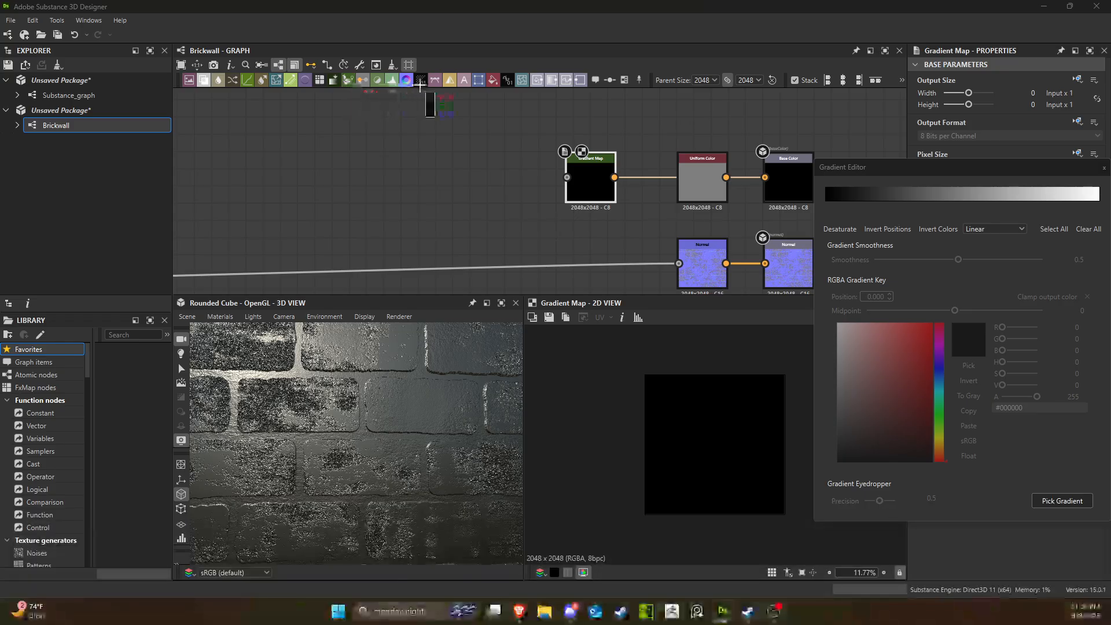
drag(434, 83, 497, 87)
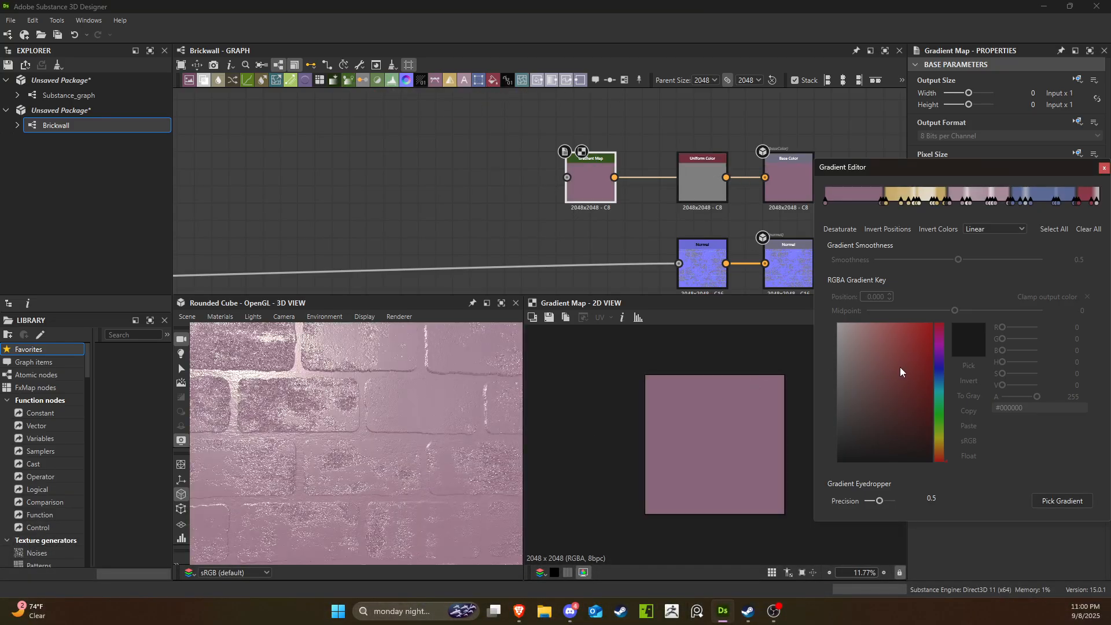
scroll(457, 404, down, 5)
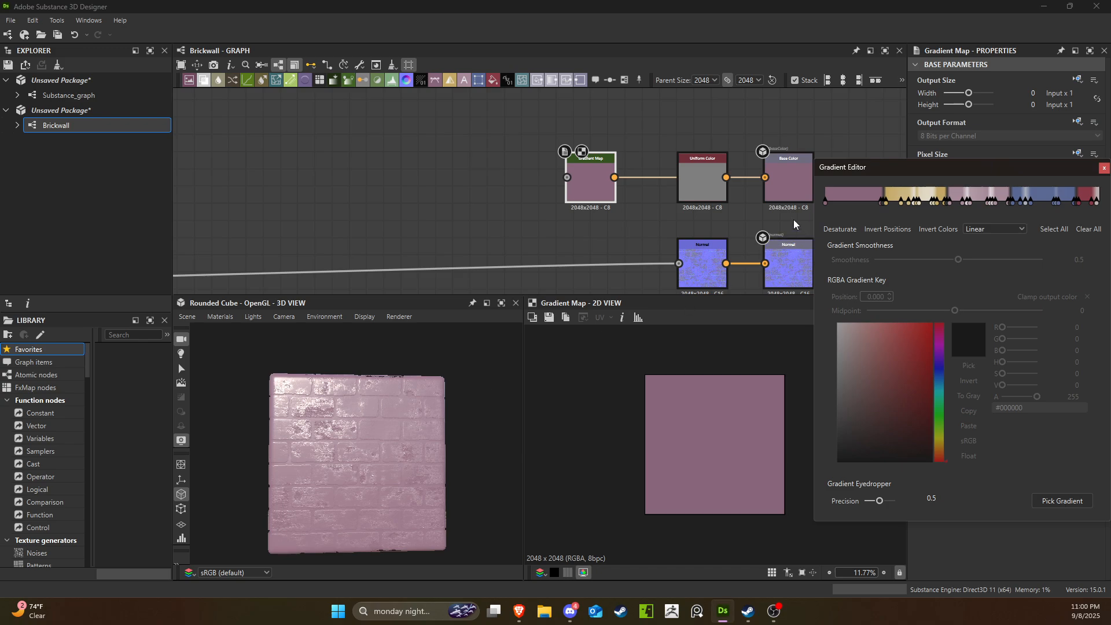
key(ctrl+z)
Connect the output of the Blend node before the Levels node to the Gradient Map's input.
scroll(379, 227, down, 3)
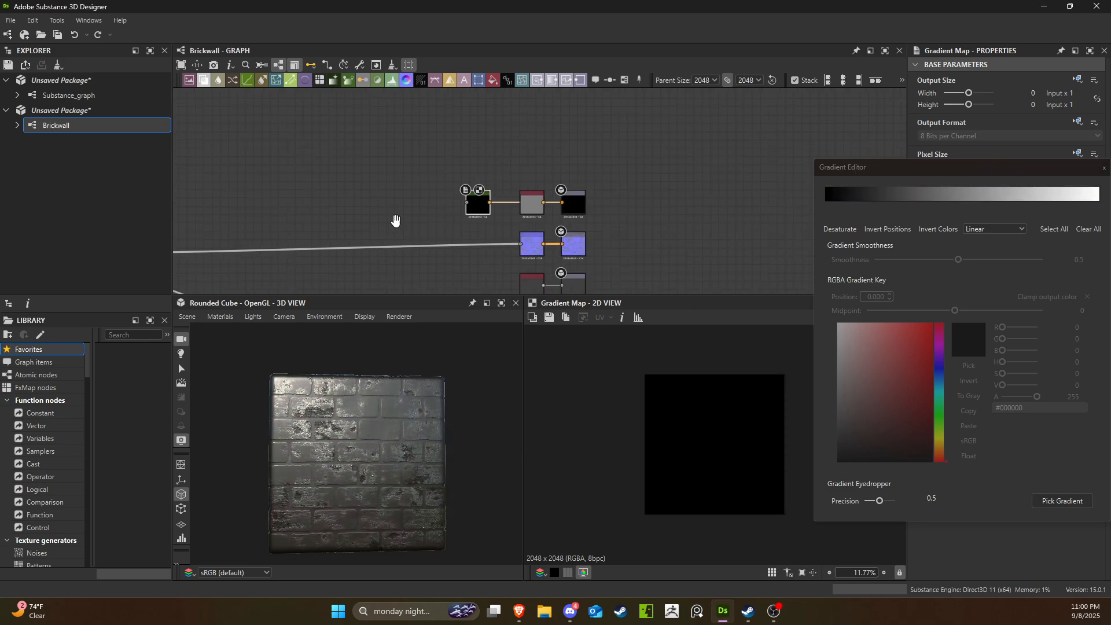
middle_drag(395, 221, 532, 181)
scroll(490, 204, up, 4)
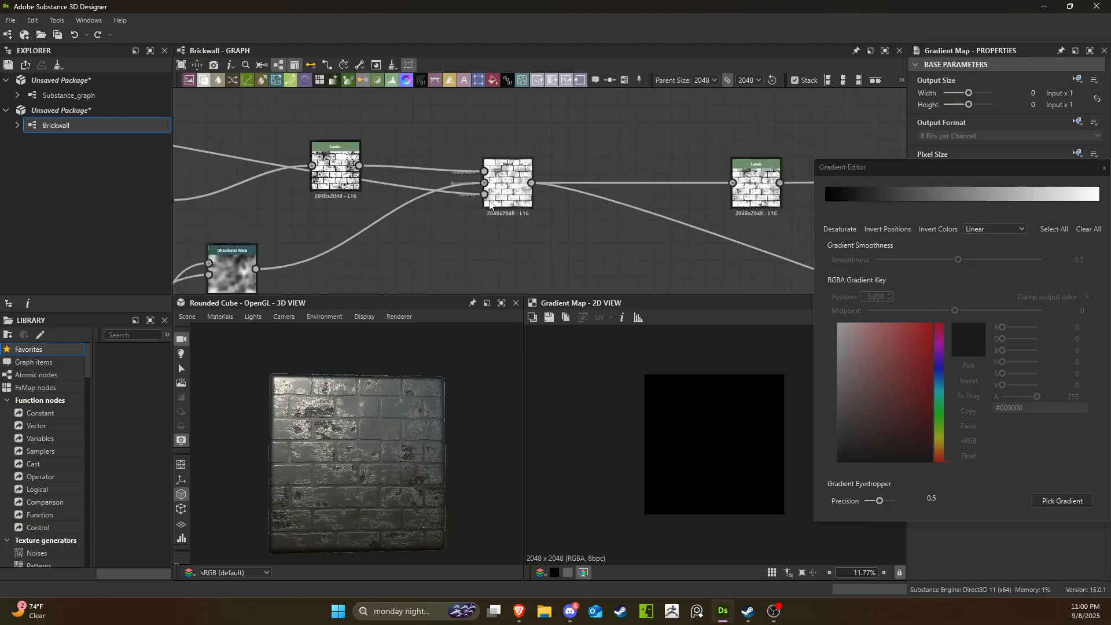
scroll(490, 202, up, 7)
scroll(532, 166, down, 4)
middle_drag(725, 175, 315, 219)
scroll(316, 219, down, 4)
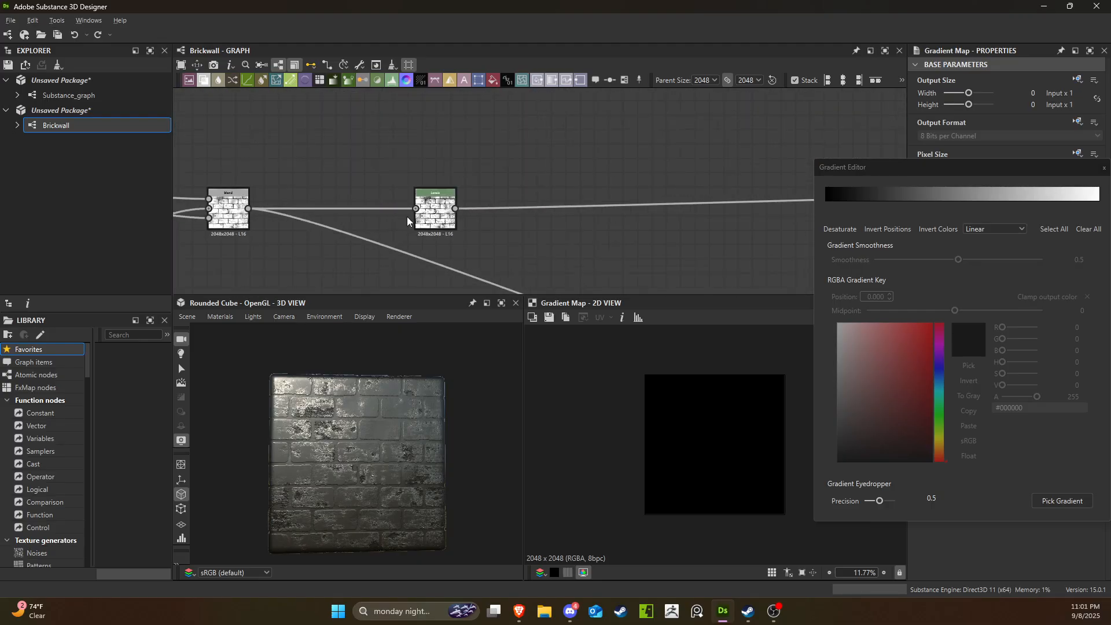
scroll(407, 220, down, 3)
middle_drag(407, 221, 280, 210)
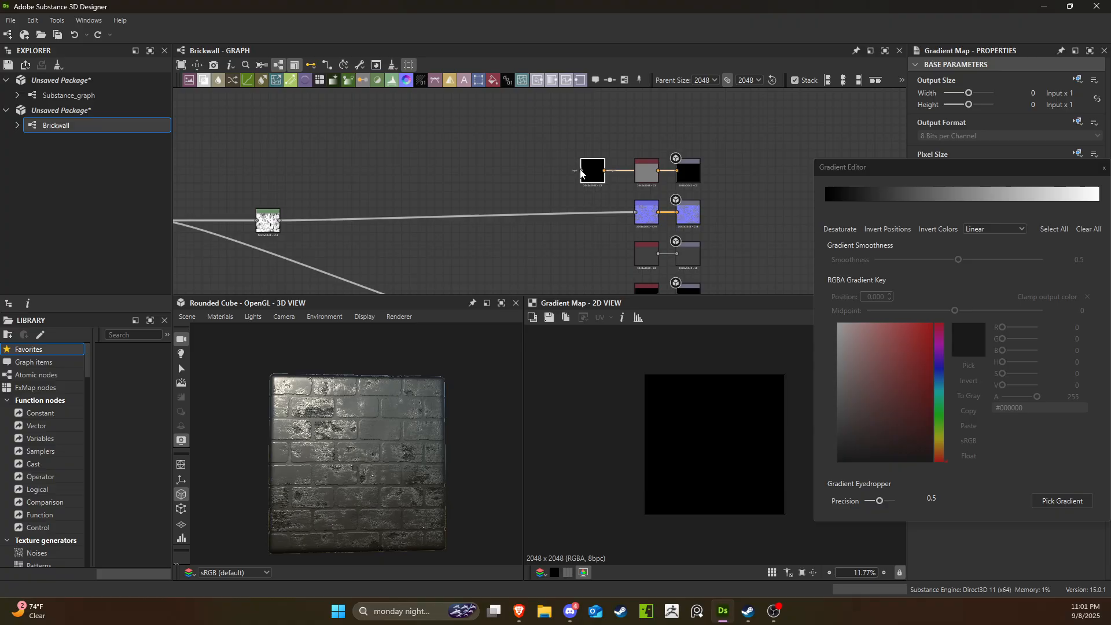
drag(581, 171, 437, 175)
click(336, 180)
middle_drag(343, 180, 532, 171)
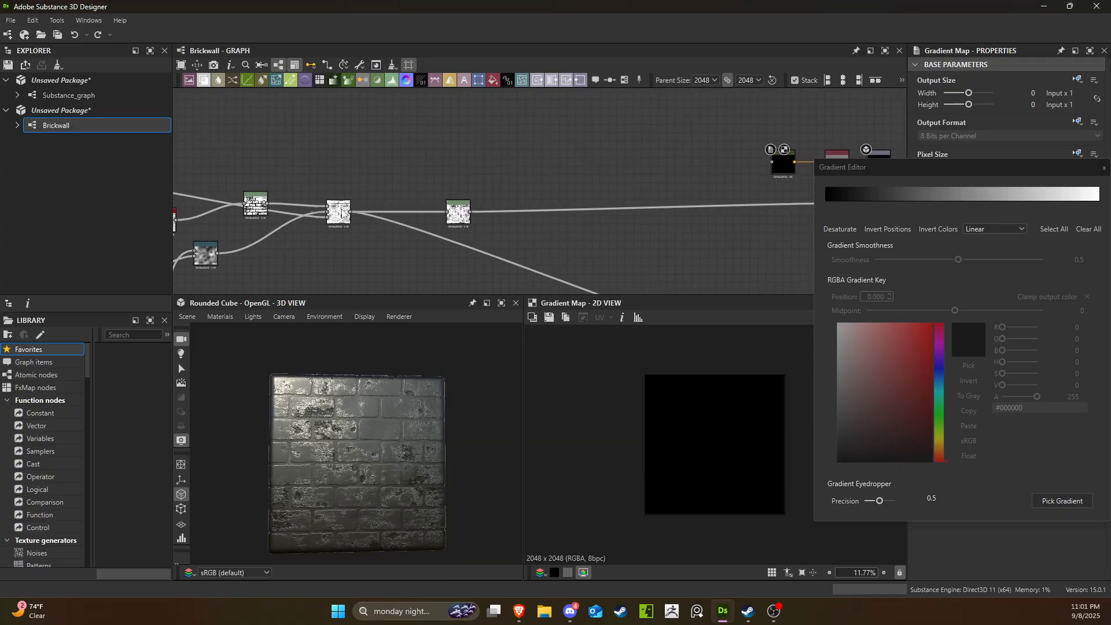
drag(351, 216, 773, 163)
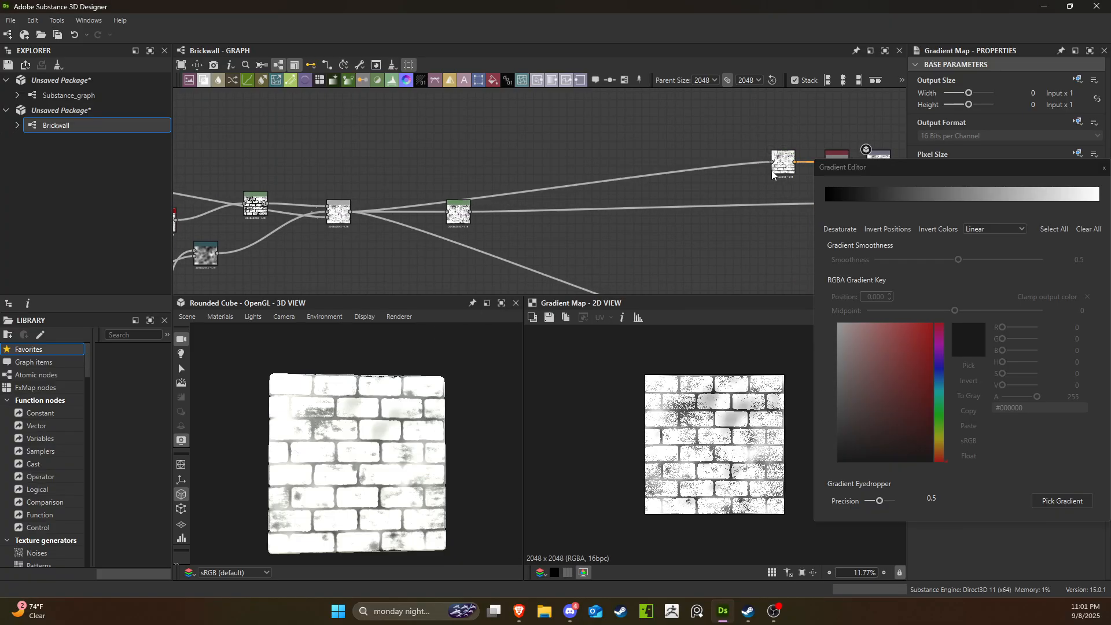
Pick a five-key orange gradient for the Gradient Map with the gradient eyedropper.
click(1083, 499)
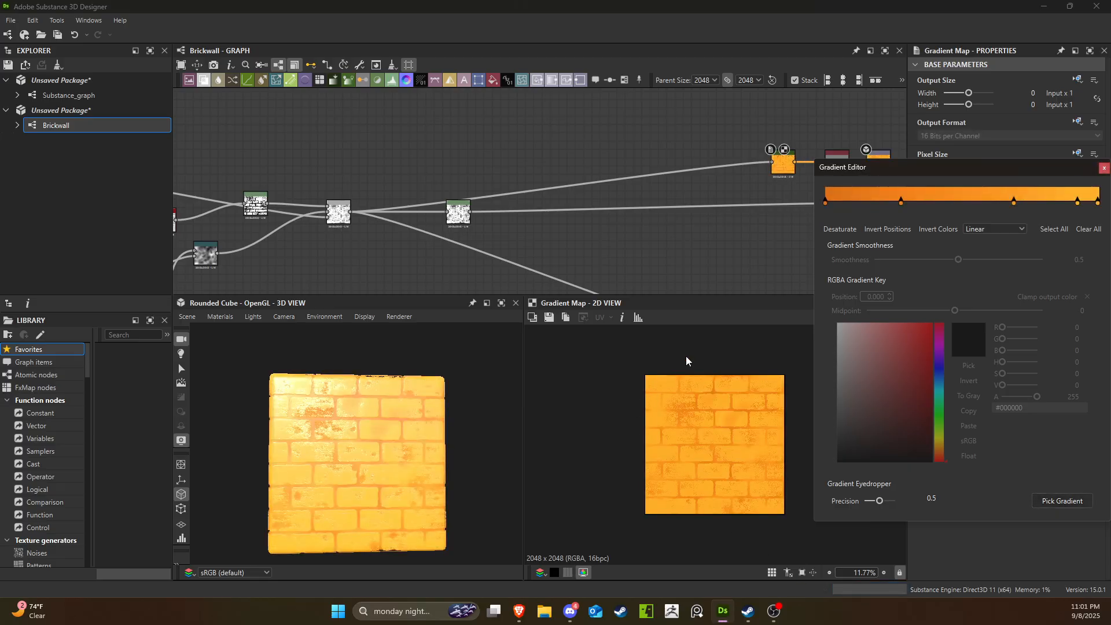
scroll(746, 452, up, 5)
middle_drag(758, 195, 528, 153)
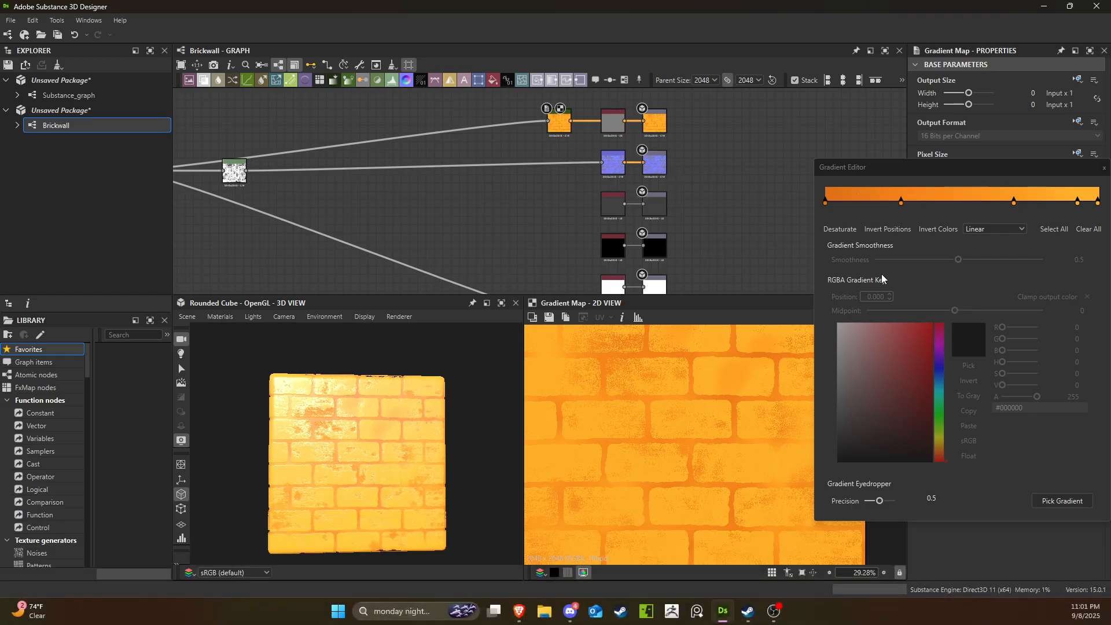
Recolor the gradient key at position 0.000 to pale peach #ffdcc0 and the key at 0.277 to beige #c8ac92.
click(825, 203)
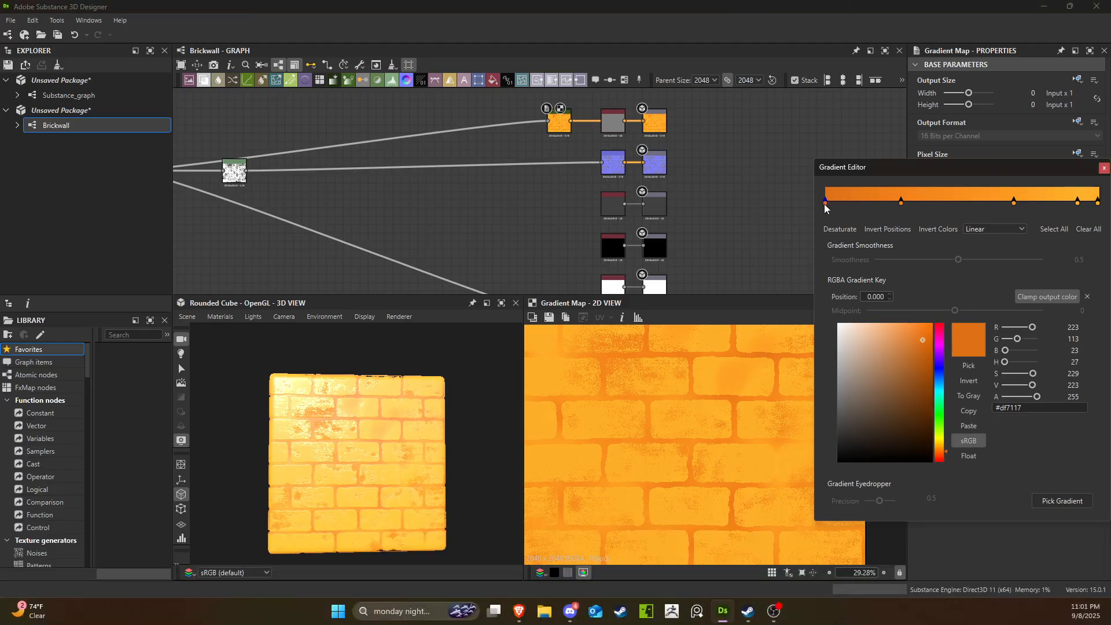
drag(878, 339, 861, 325)
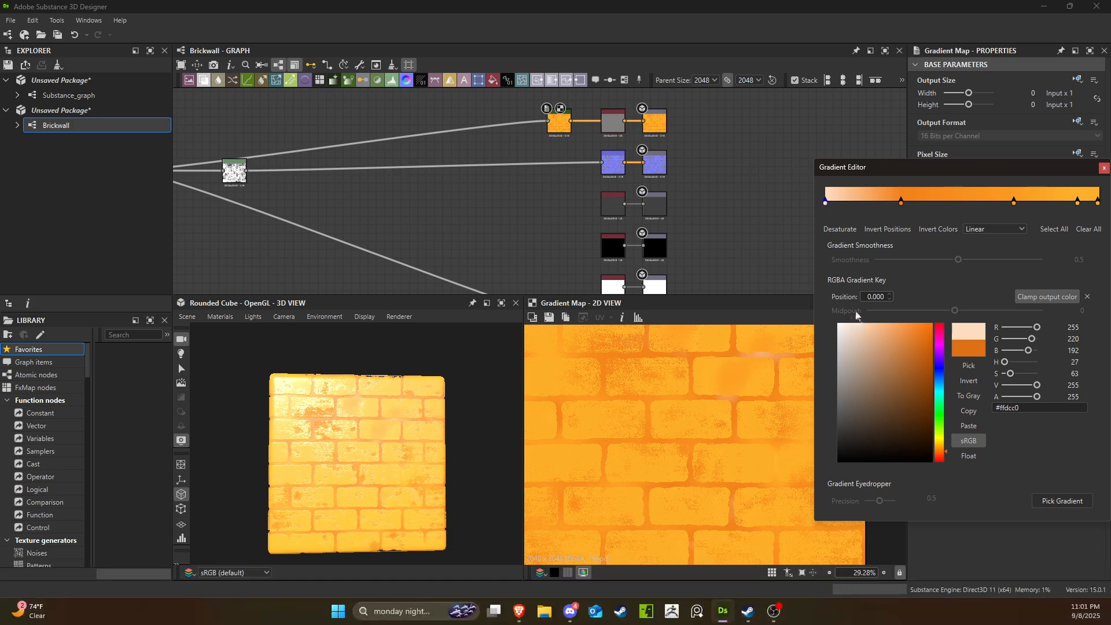
click(901, 204)
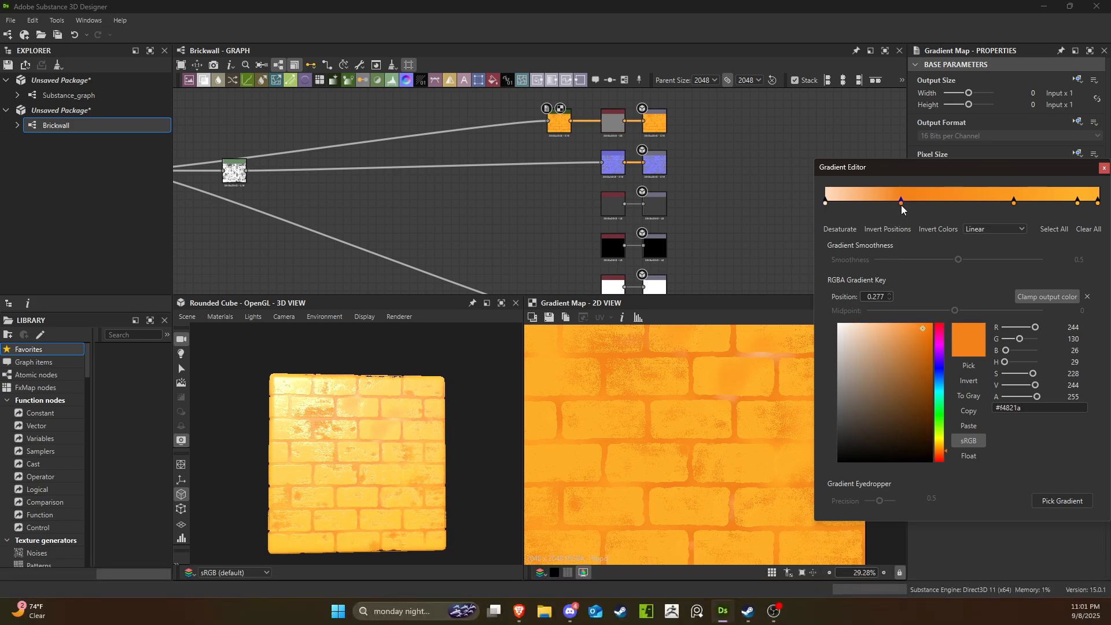
click(860, 327)
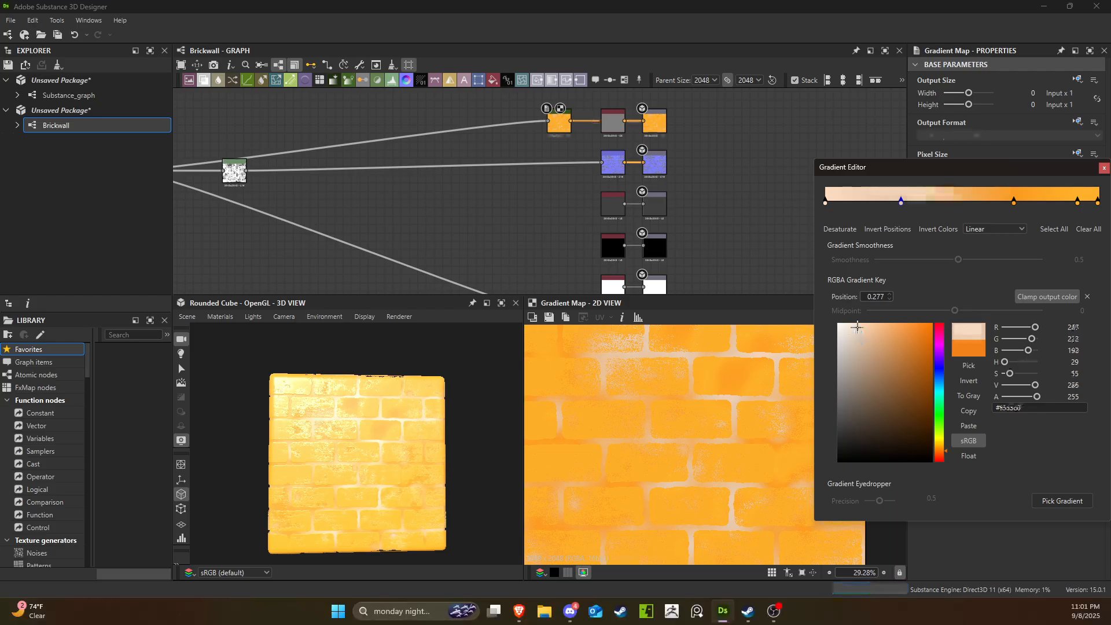
drag(857, 328, 858, 352)
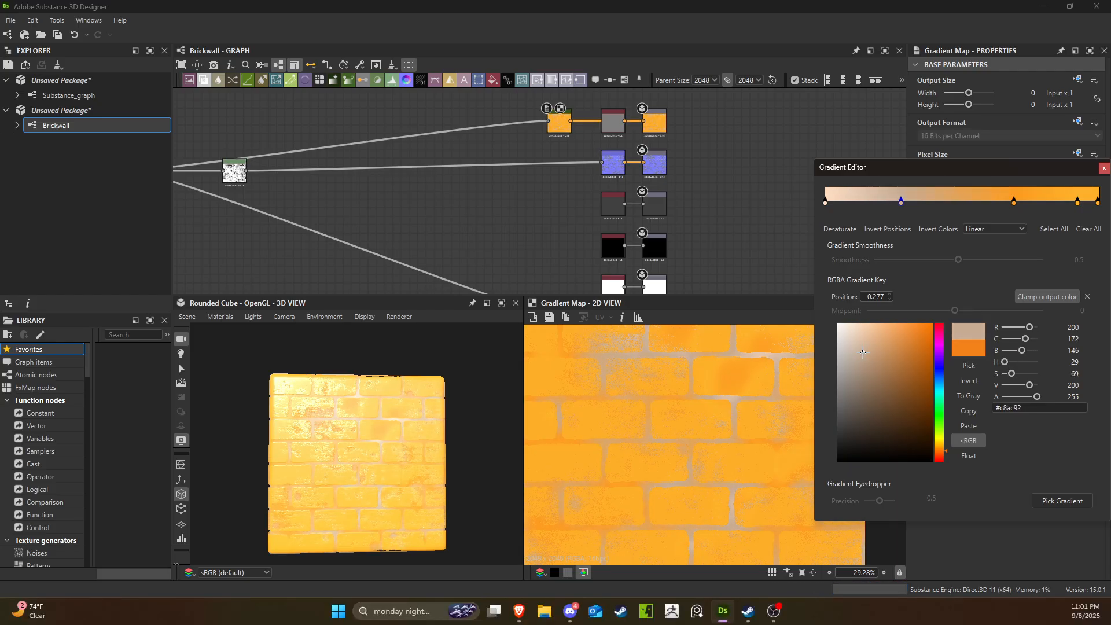
Recolor the gradient key at position 0.689 to gray #877f74 and the key at 0.921 to red #ca0000.
click(1014, 202)
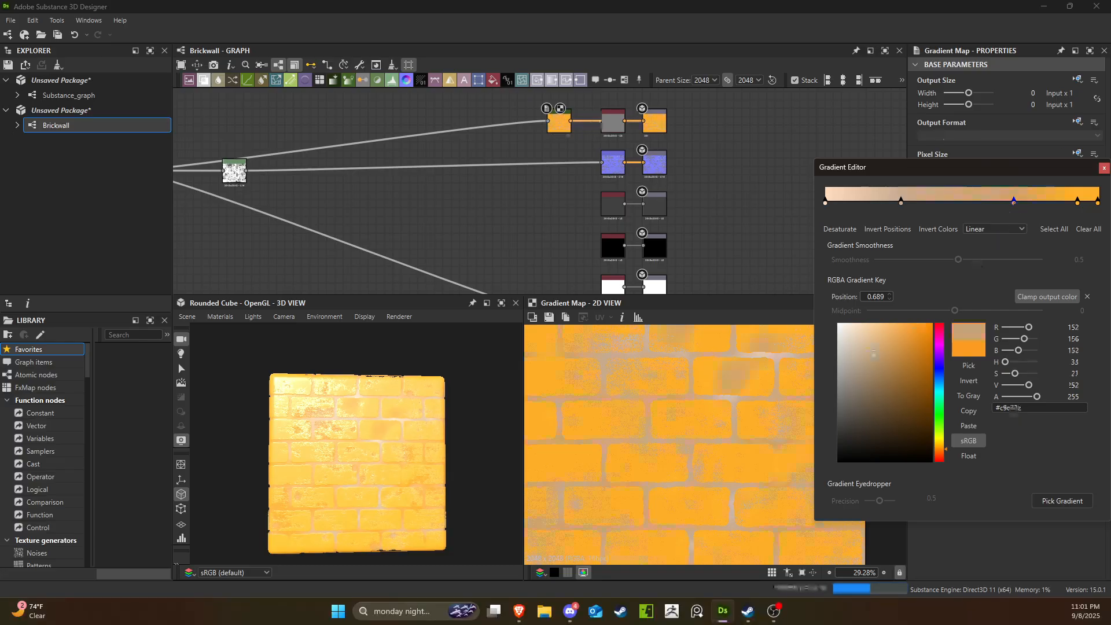
click(864, 336)
mouse_move(864, 336)
mouse_down()
mouse_move(848, 355)
mouse_move(849, 343)
mouse_move(860, 389)
mouse_move(849, 388)
mouse_up()
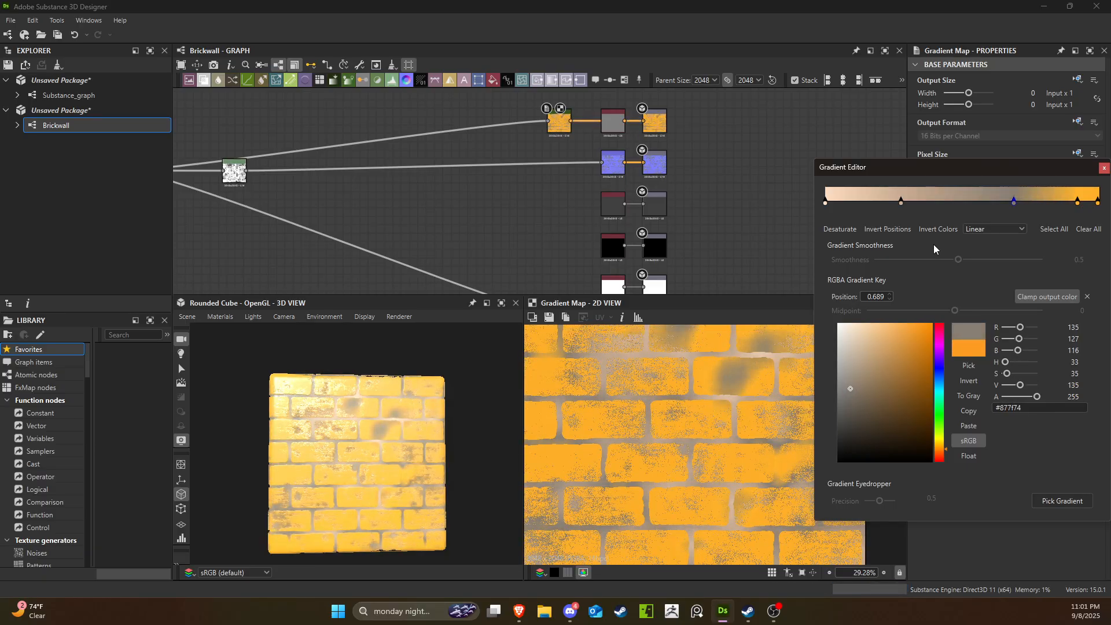
click(1077, 203)
mouse_move(938, 336)
mouse_down()
mouse_move(947, 316)
mouse_move(932, 351)
mouse_up()
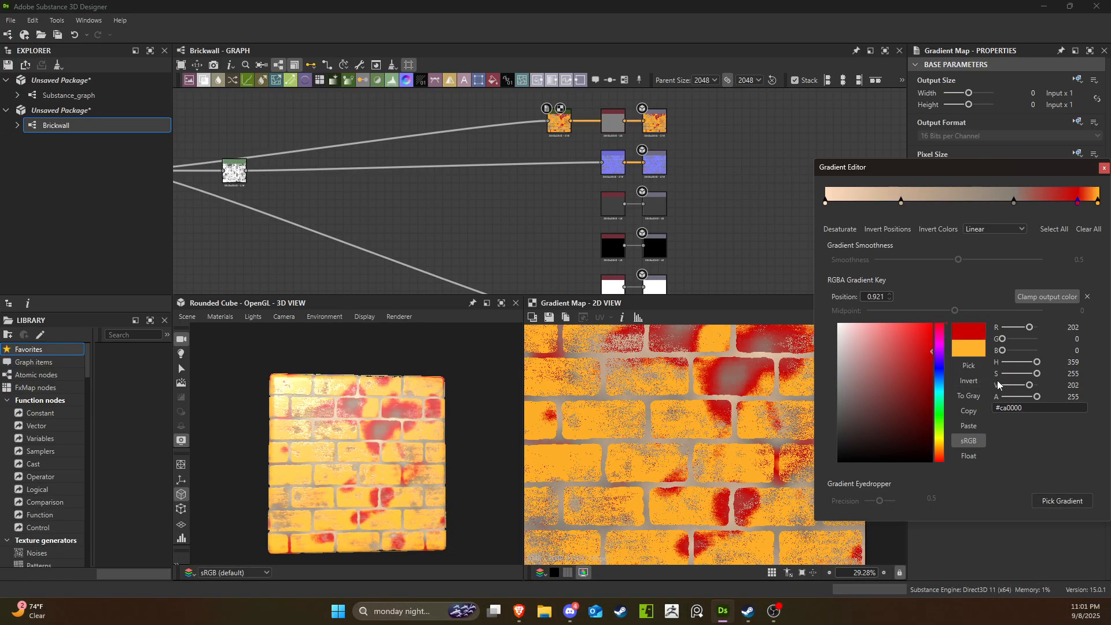
Set the last gradient key at 0.994 to brick red #aa413b and the key at 0.689 to brown #6a3c00.
click(1097, 204)
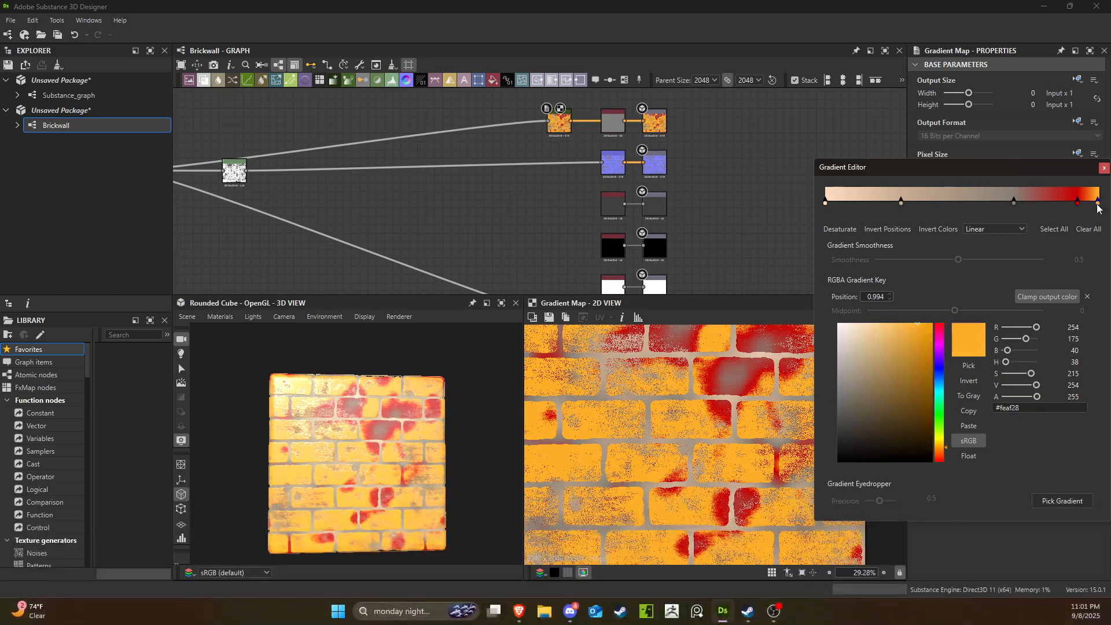
click(939, 324)
mouse_move(925, 350)
mouse_down()
mouse_move(898, 390)
mouse_move(893, 344)
mouse_move(892, 354)
mouse_up()
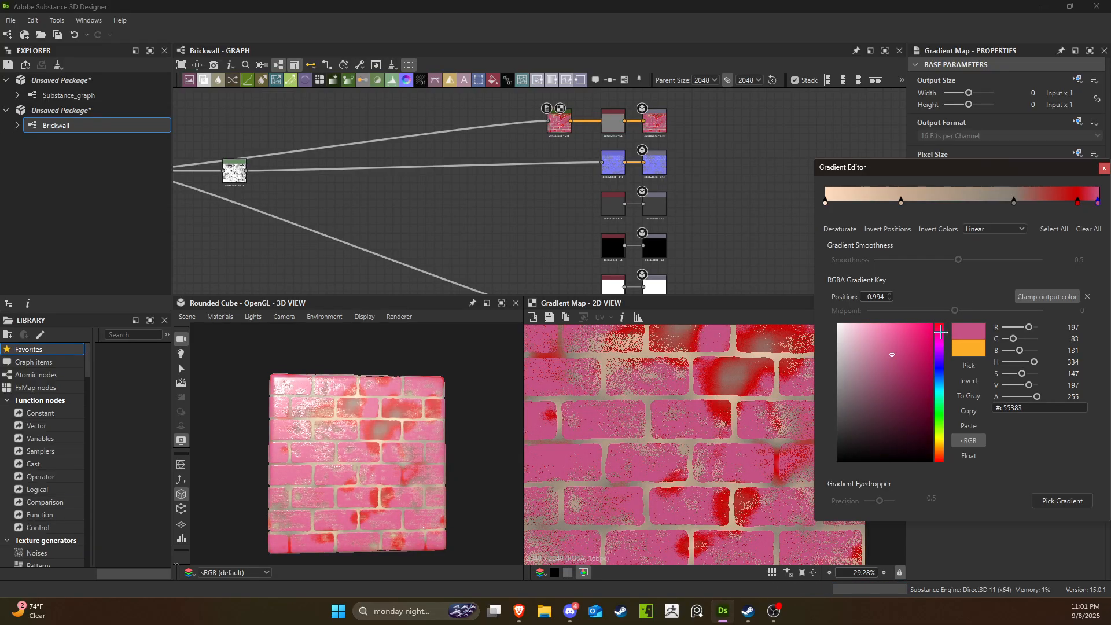
click(942, 453)
drag(942, 452, 939, 460)
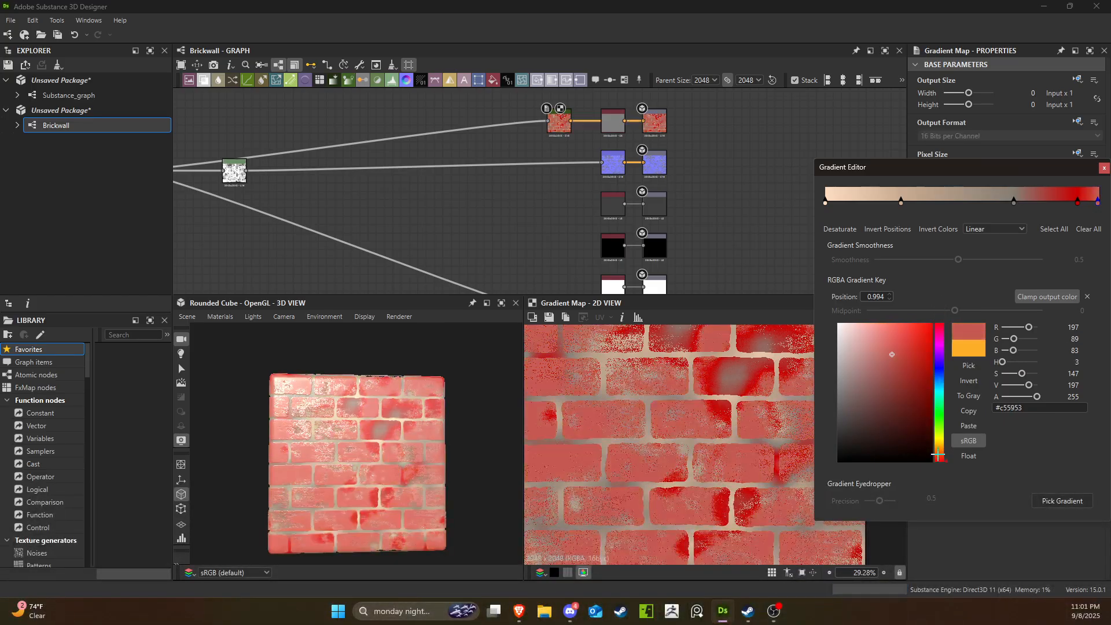
mouse_move(912, 380)
mouse_down()
mouse_move(892, 379)
mouse_move(898, 369)
mouse_up()
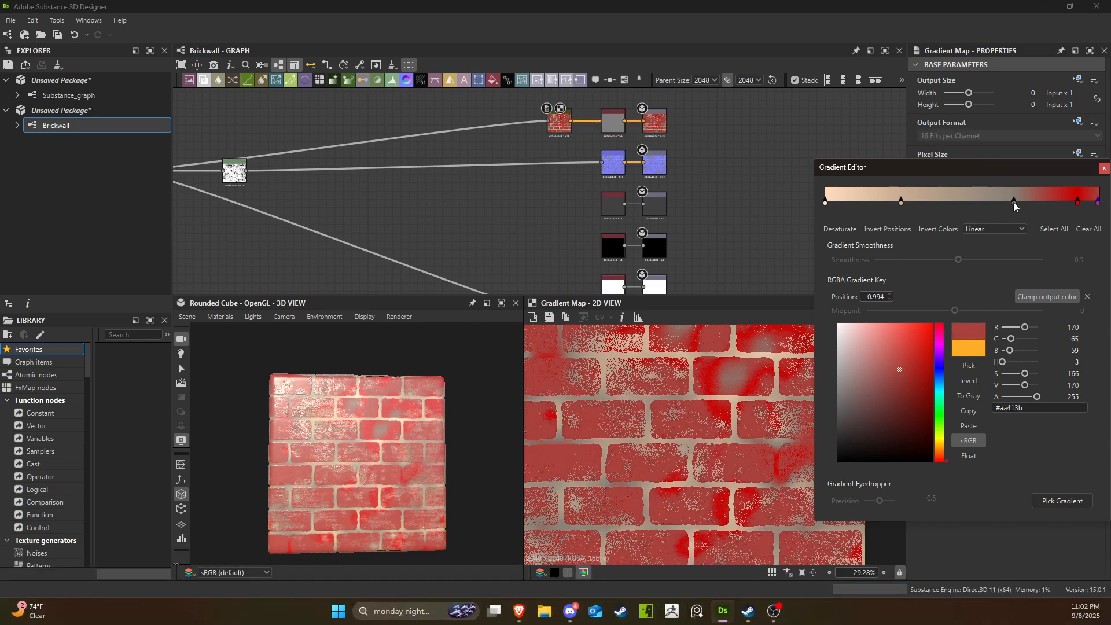
click(1013, 201)
mouse_move(896, 420)
mouse_down()
mouse_move(897, 397)
mouse_move(933, 404)
mouse_up()
Add a Blend node in the empty area in front of the Gradient Map node.
scroll(713, 199, down, 5)
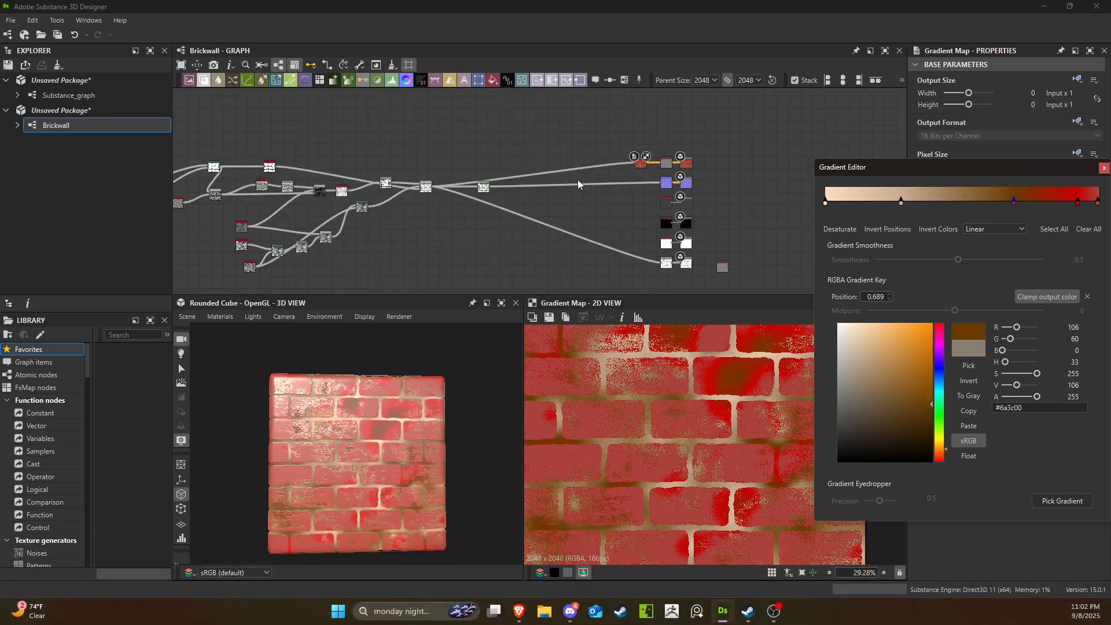
scroll(623, 165, up, 9)
middle_drag(688, 181, 583, 214)
scroll(645, 215, up, 5)
scroll(654, 217, down, 10)
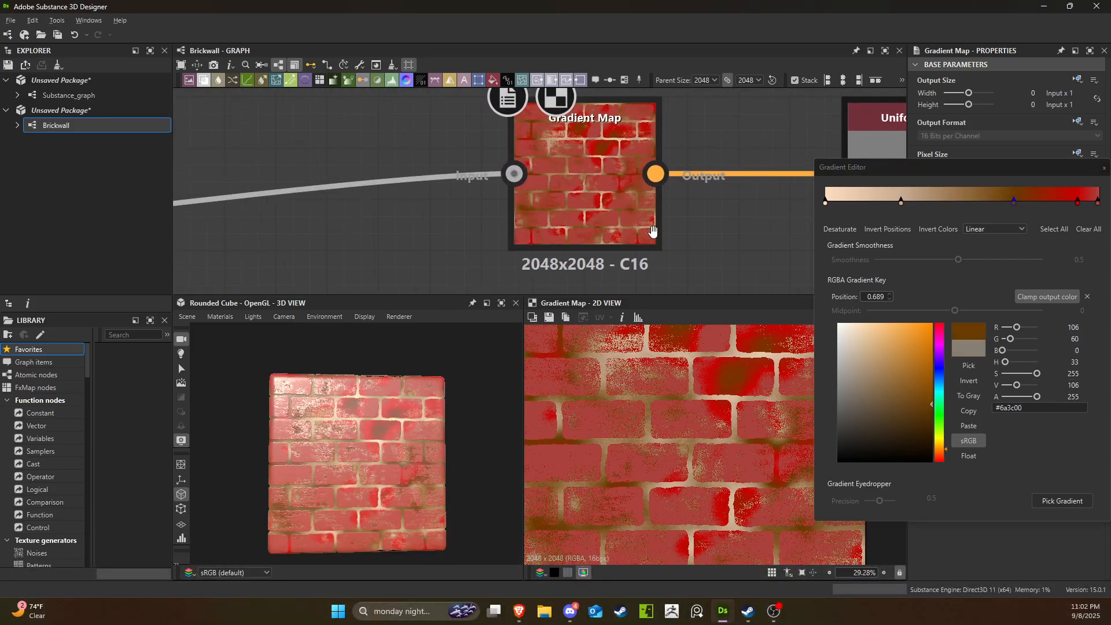
middle_drag(471, 240, 624, 191)
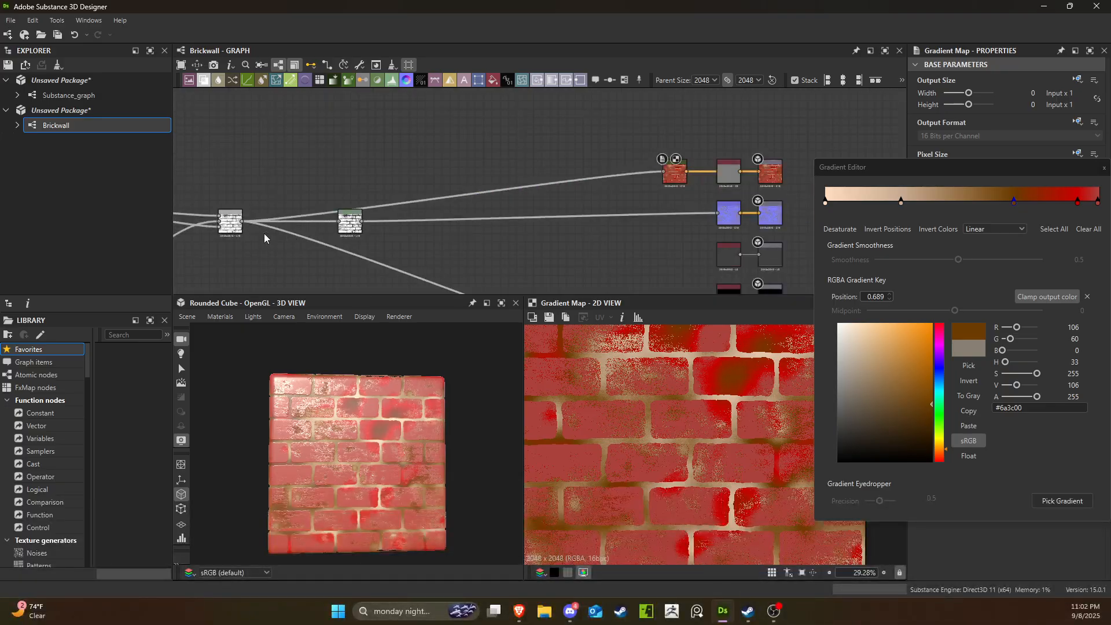
click(233, 226)
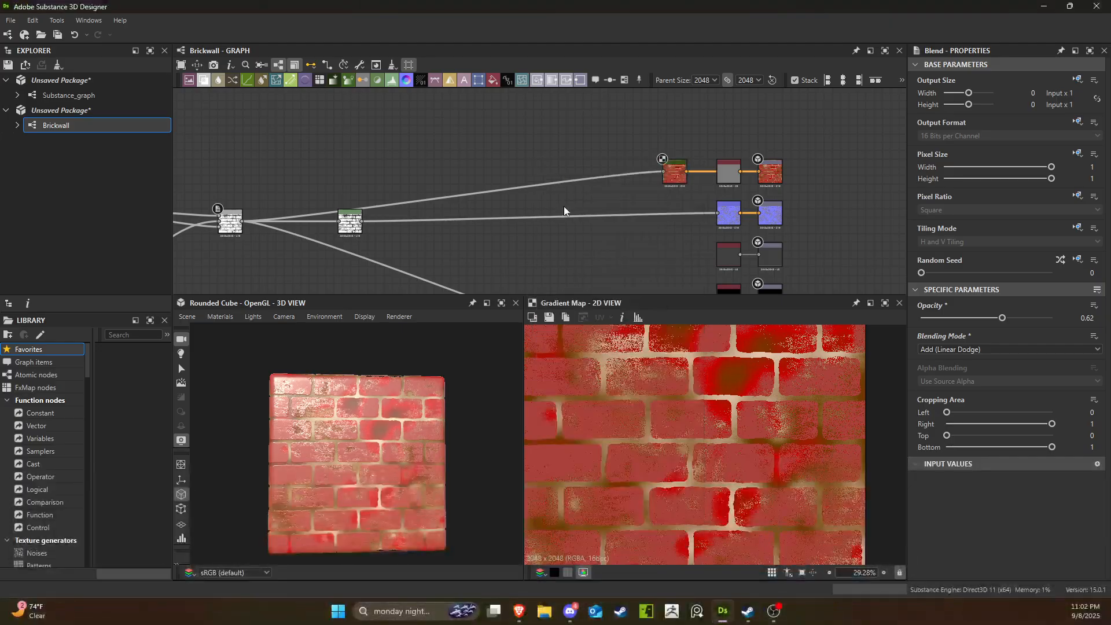
drag(532, 166, 562, 174)
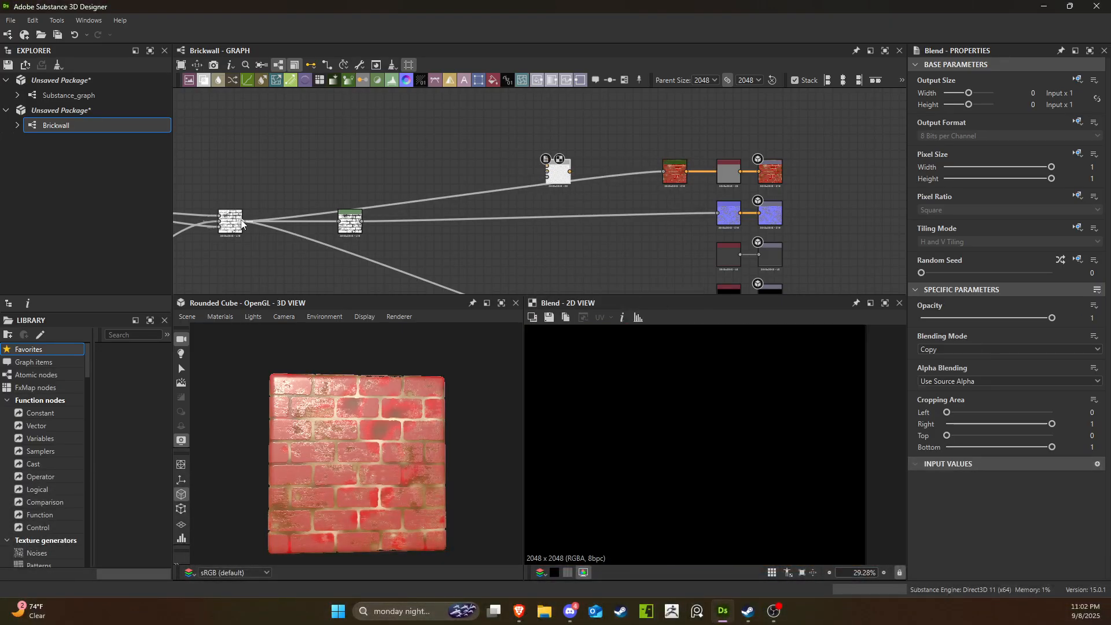
Connect the Levels output to the new Blend node's foreground and the Blend output to the Gradient Map's input.
drag(243, 221, 538, 180)
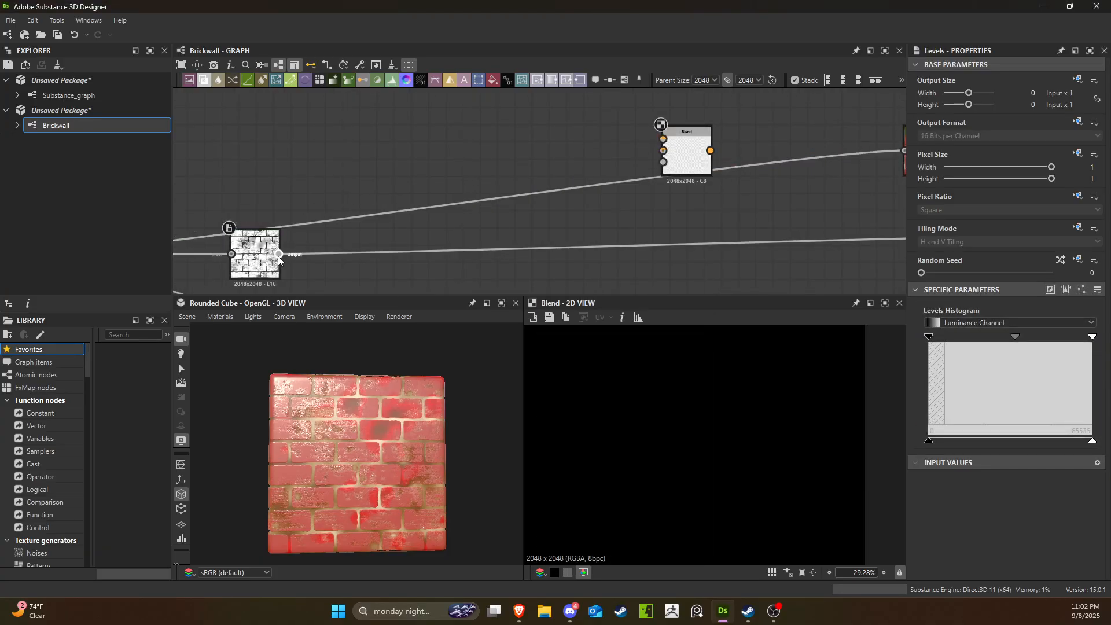
drag(279, 253, 682, 137)
middle_drag(741, 207, 555, 223)
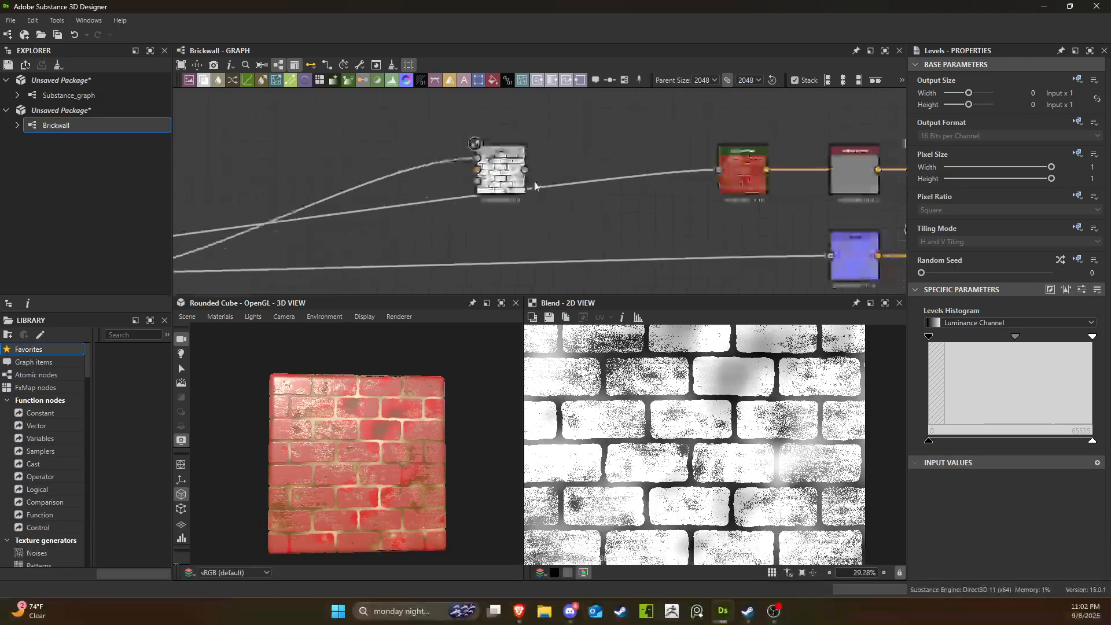
drag(525, 169, 717, 170)
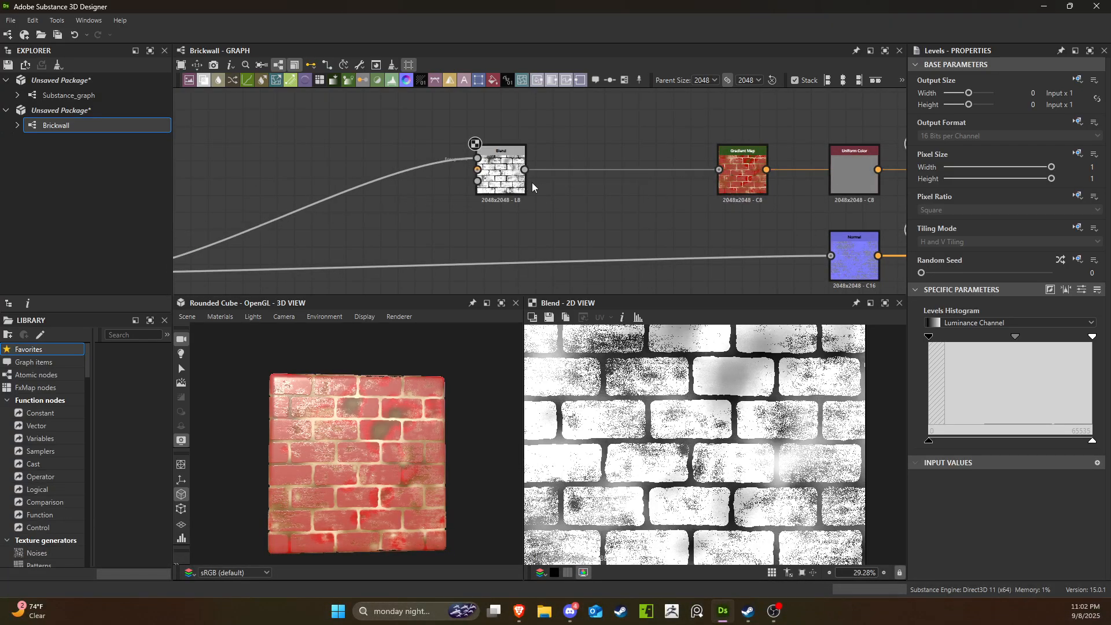
Connect the red-headed brick mask node in the graph's upper row to the new Blend's background, and display the Gradient Map in the 2D view.
scroll(532, 182, down, 1)
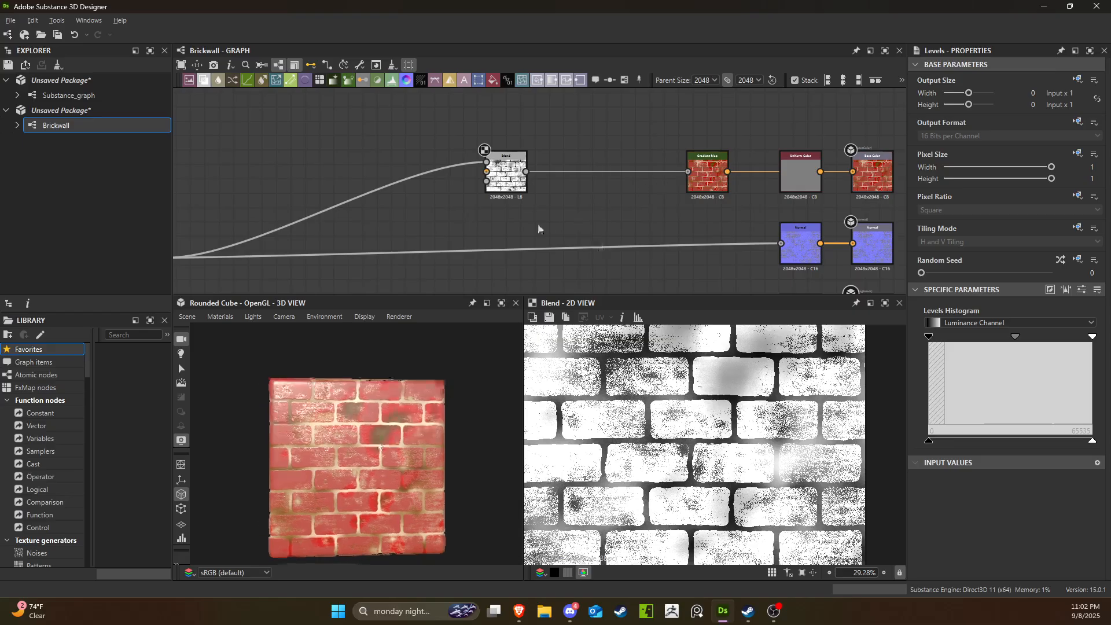
scroll(446, 246, up, 2)
scroll(443, 208, down, 3)
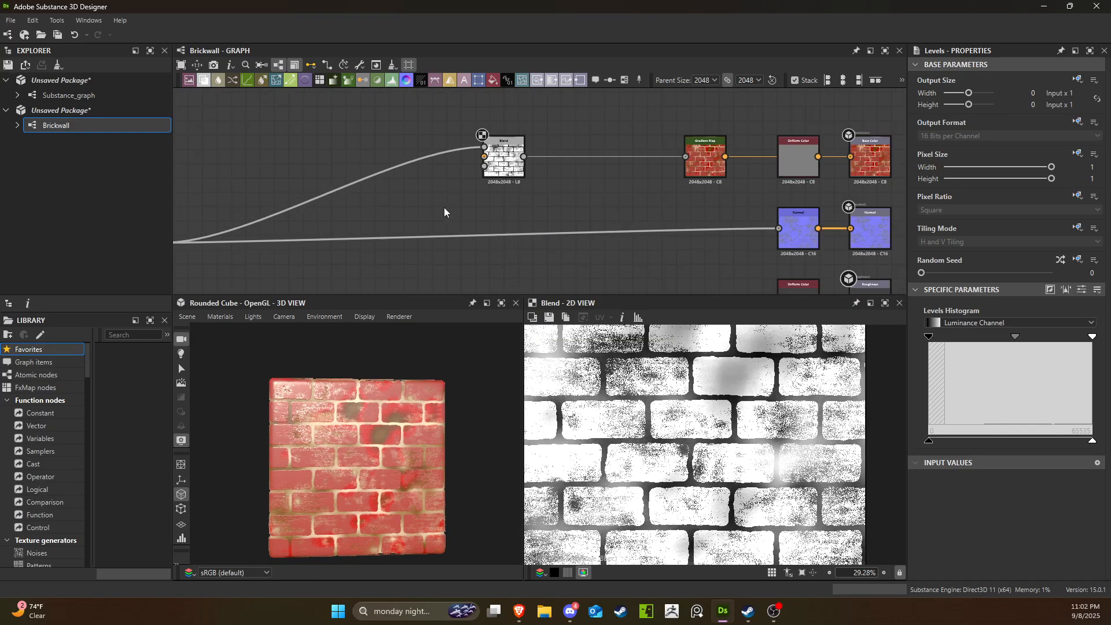
middle_drag(443, 208, 835, 165)
scroll(512, 171, down, 5)
middle_drag(256, 192, 416, 204)
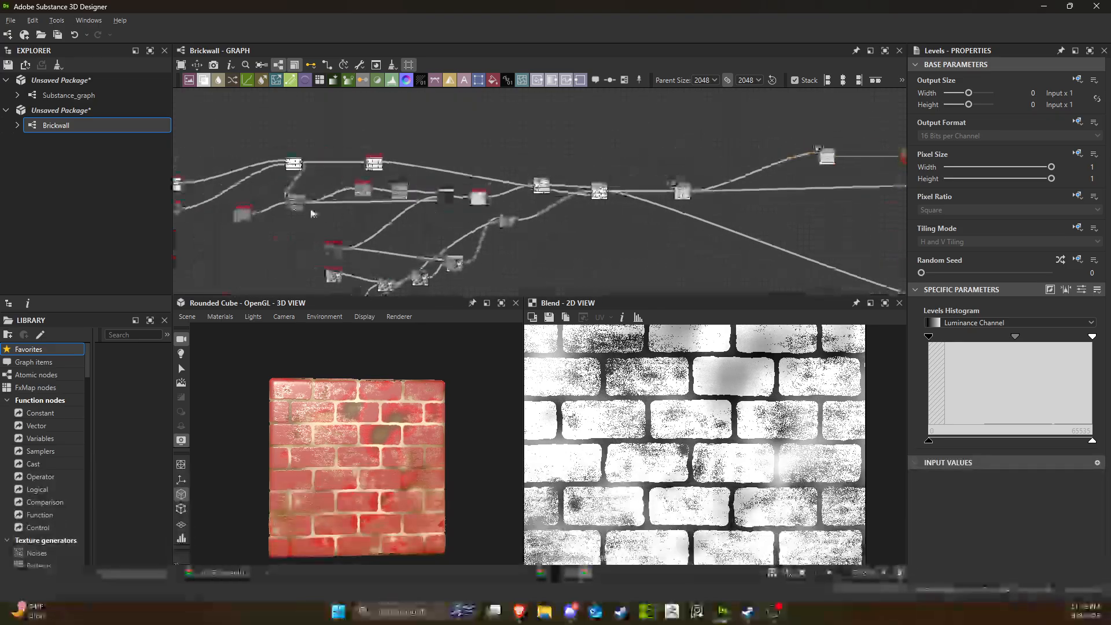
scroll(309, 197, up, 2)
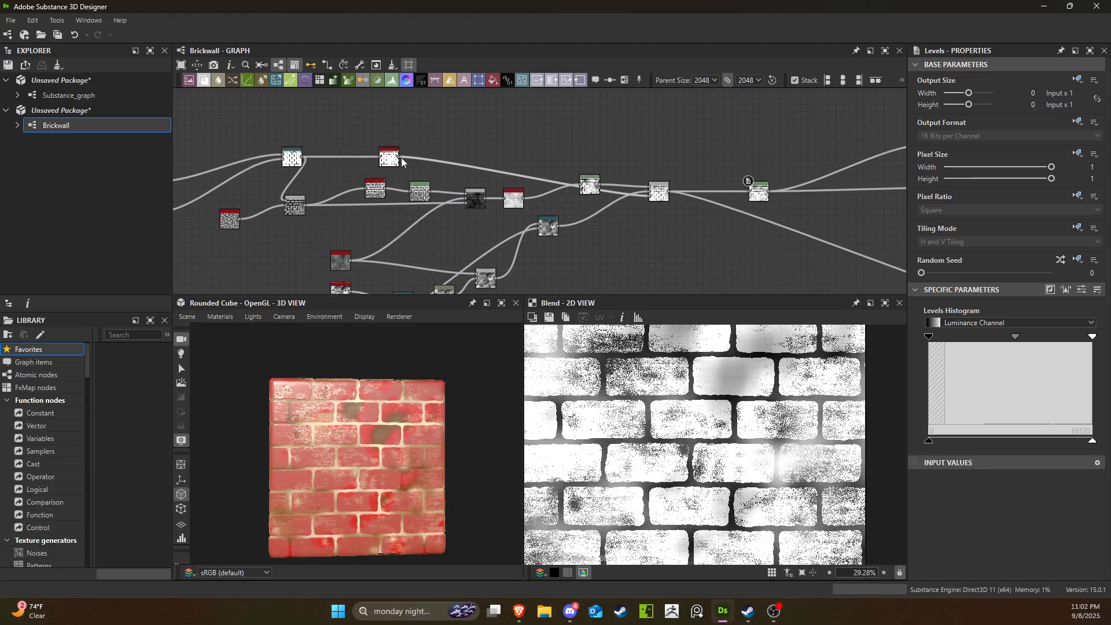
drag(400, 157, 774, 152)
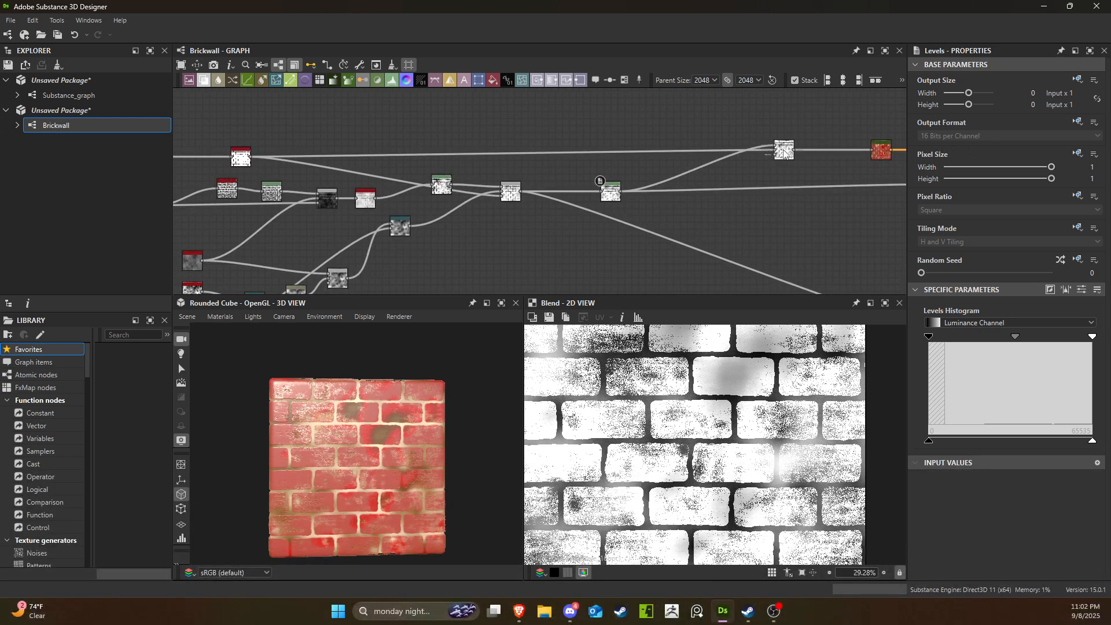
scroll(730, 213, up, 3)
middle_drag(781, 180, 590, 248)
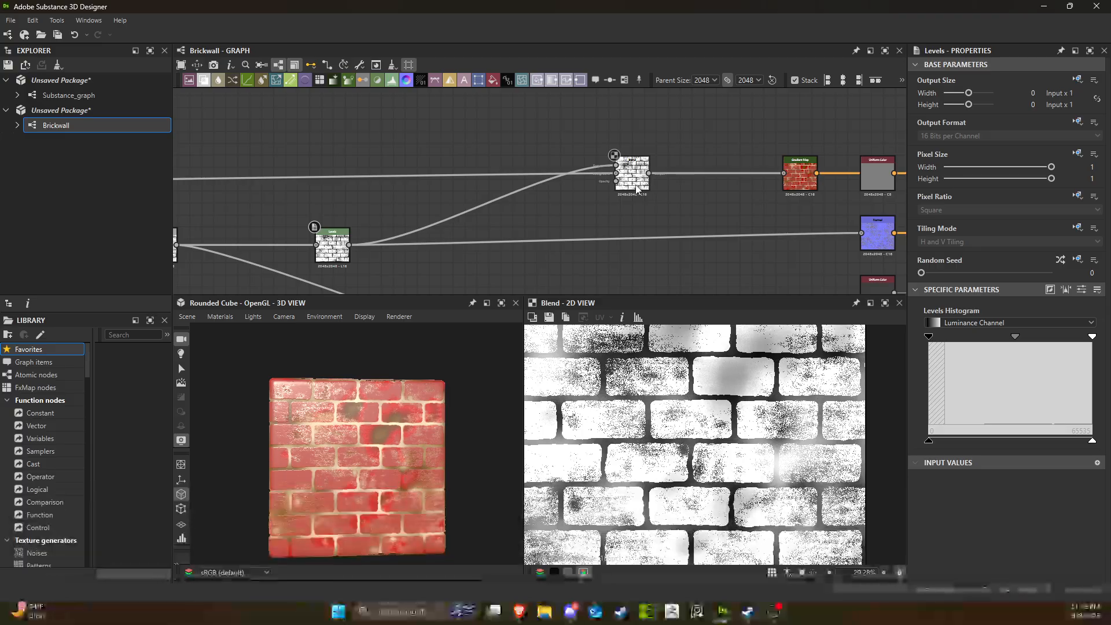
double_click(784, 188)
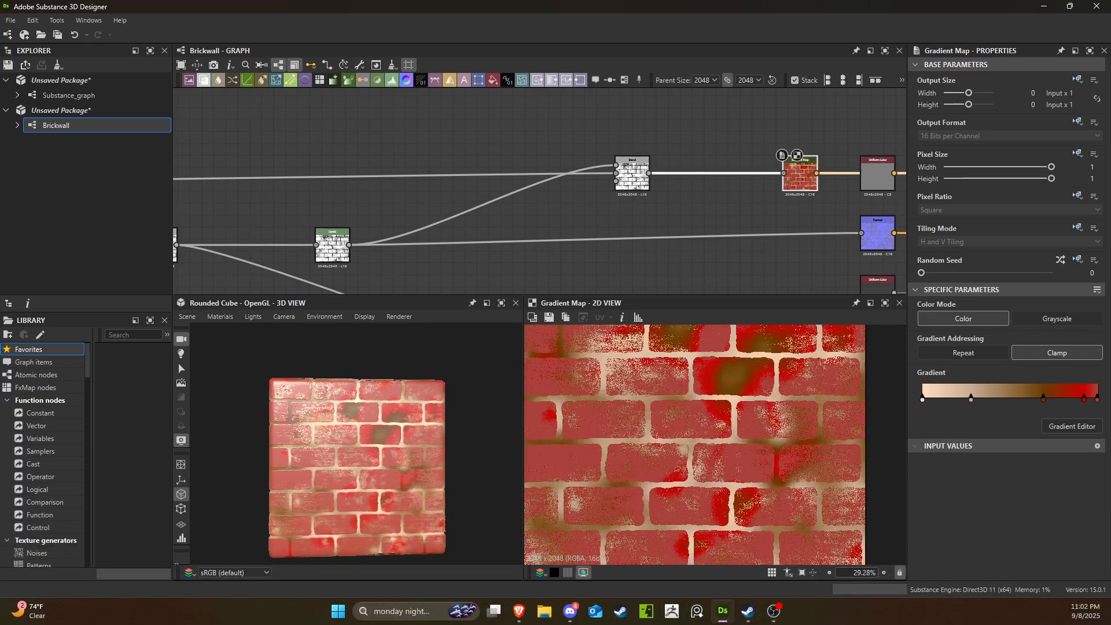
Open the Gradient Map's gradient editor, sample a new gradient across the brown-stained brick in the 2D view, and inspect the 3D bricks.
click(1063, 427)
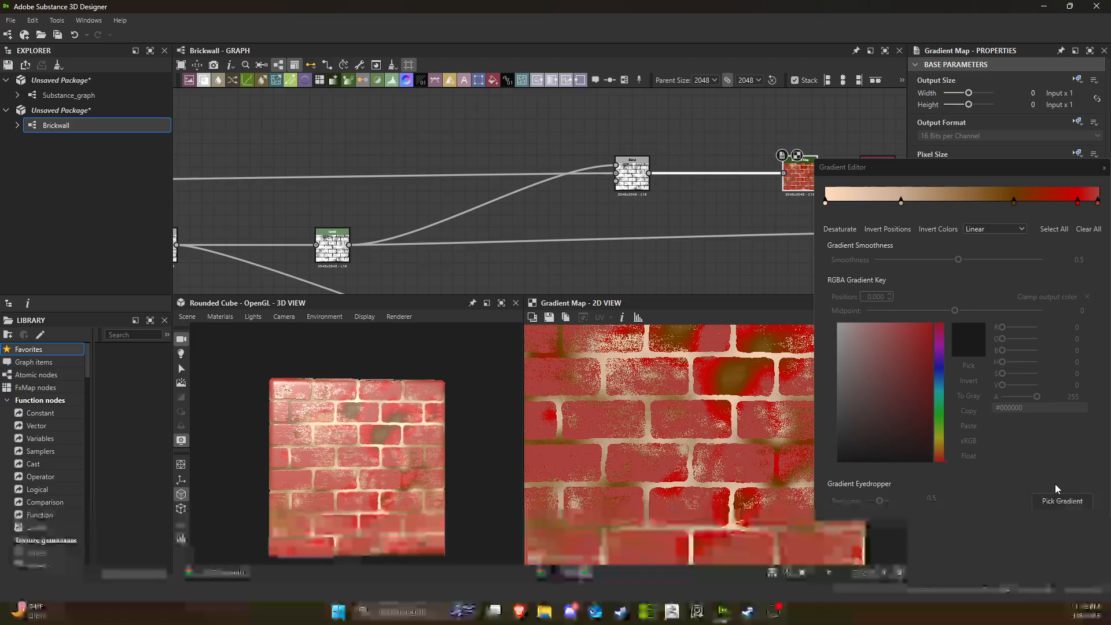
click(1061, 500)
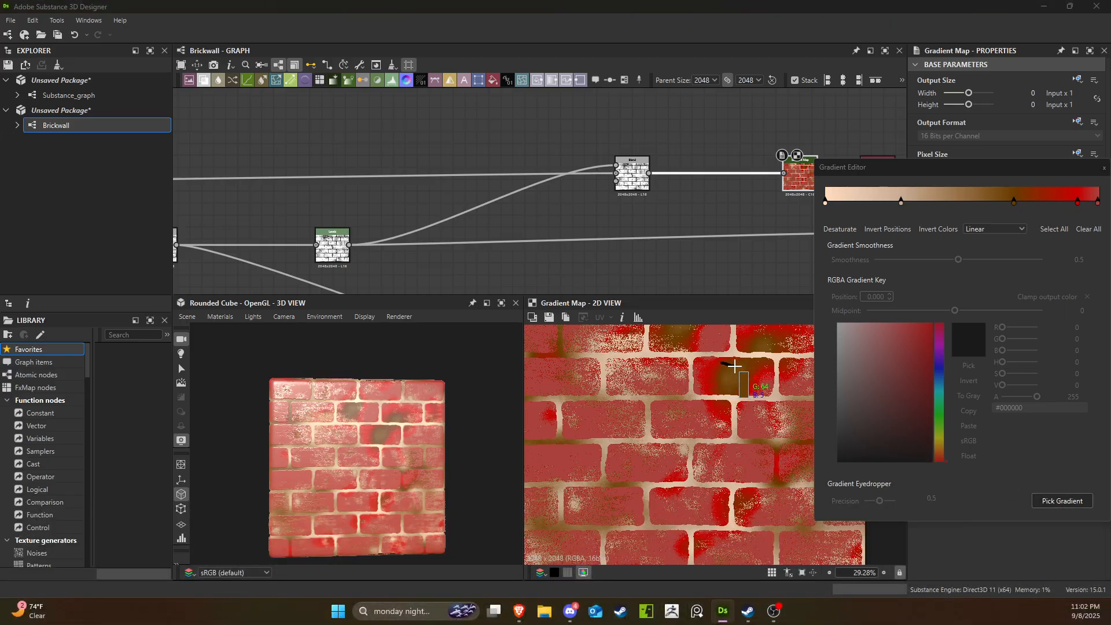
drag(736, 367, 727, 394)
drag(460, 394, 409, 387)
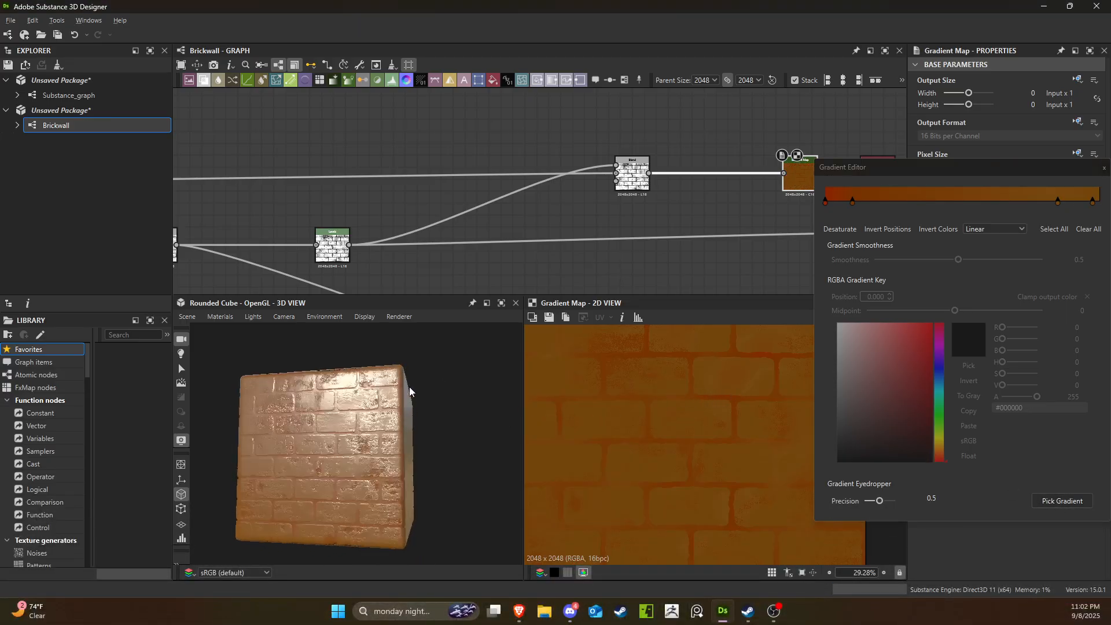
scroll(398, 418, up, 5)
drag(396, 424, 410, 445)
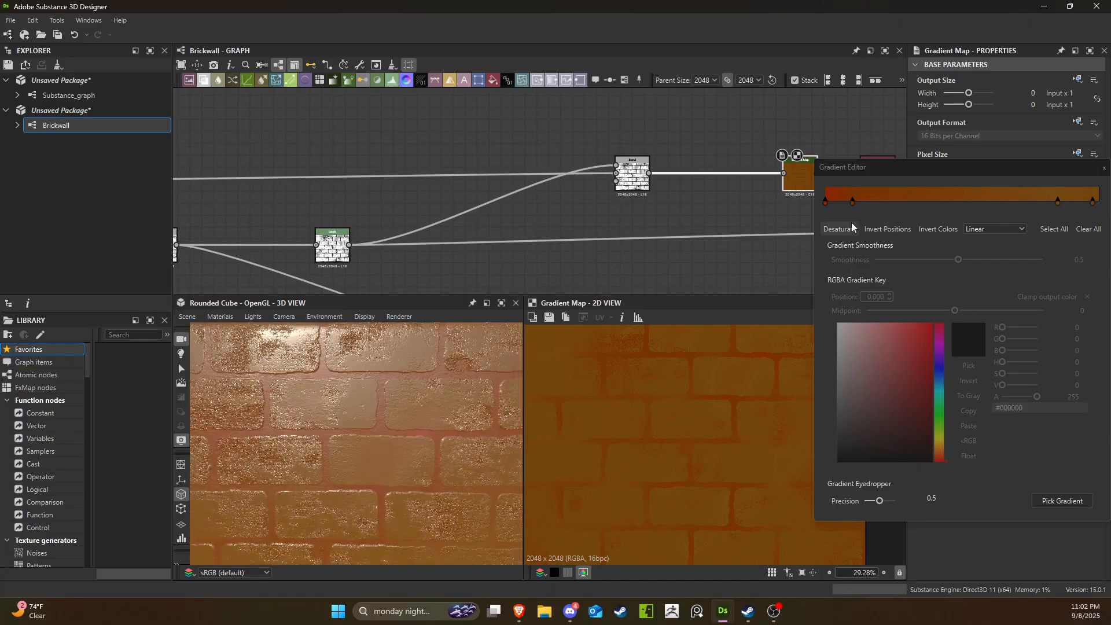
Replace the gradient with colors sampled across a mortar joint of the brick wall in the 3D view.
click(1058, 499)
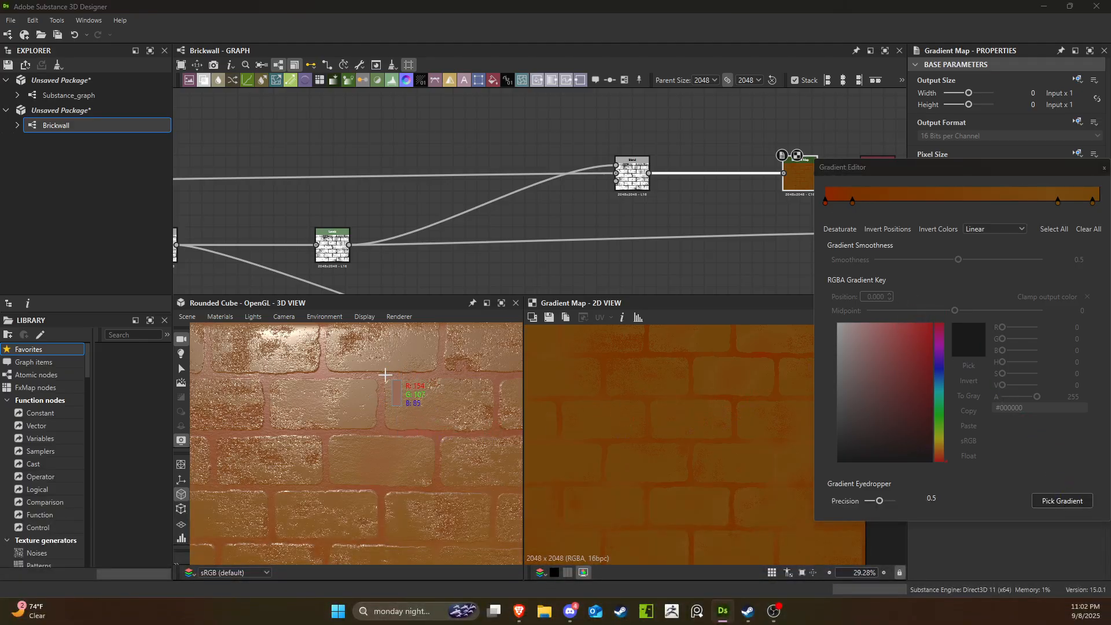
drag(380, 381, 372, 385)
scroll(439, 379, down, 5)
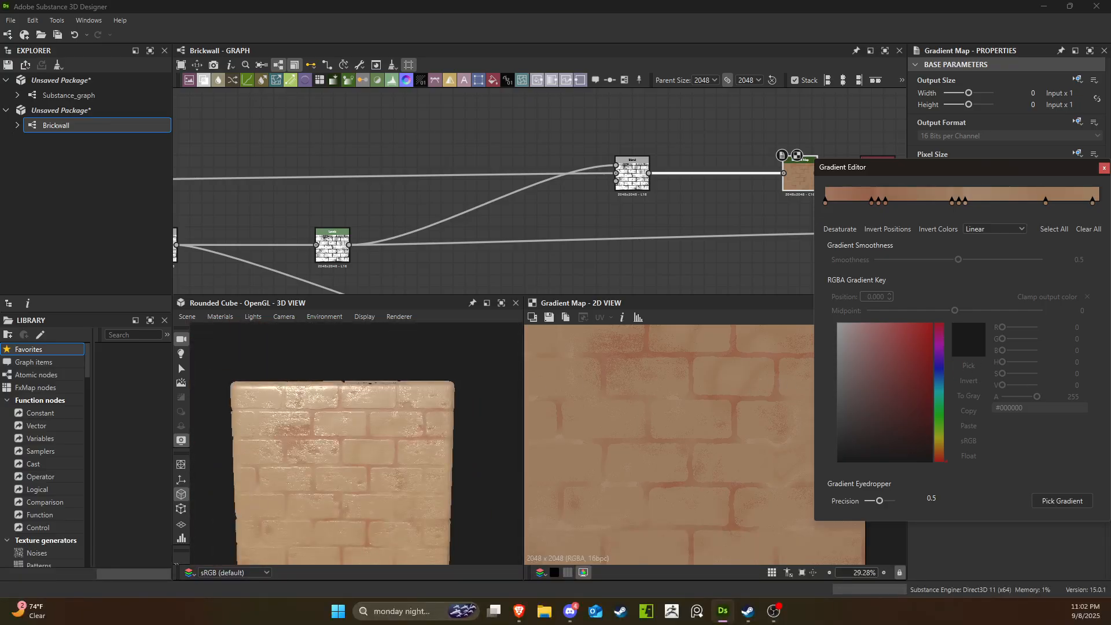
Pick a new orange, gray and black gradient and recolor its dark key at 0.897 to a pale grayish pink.
click(1063, 501)
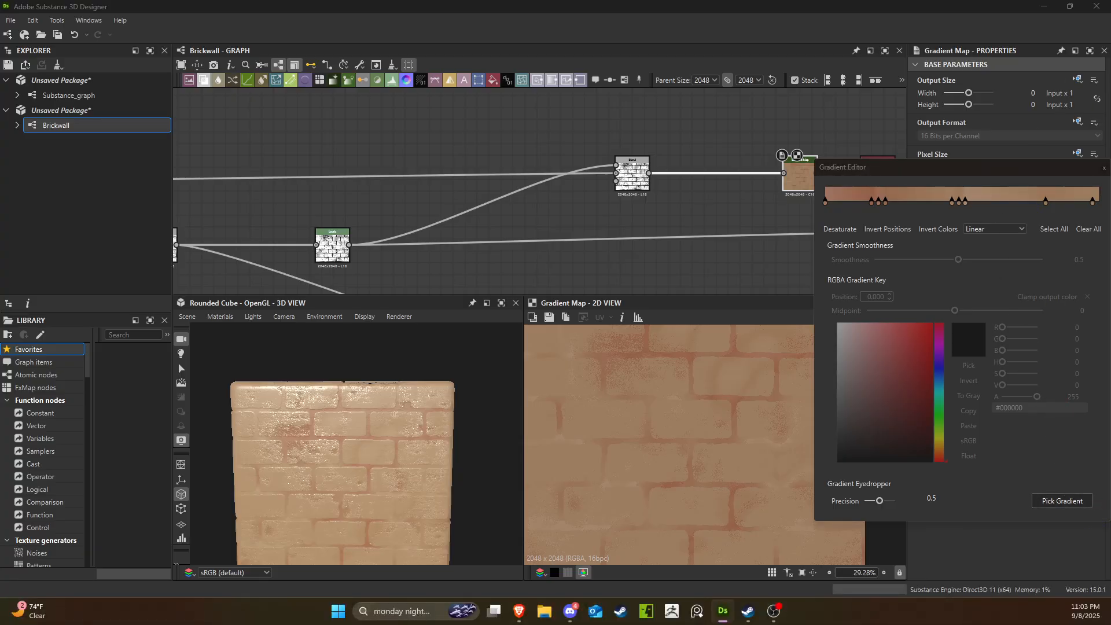
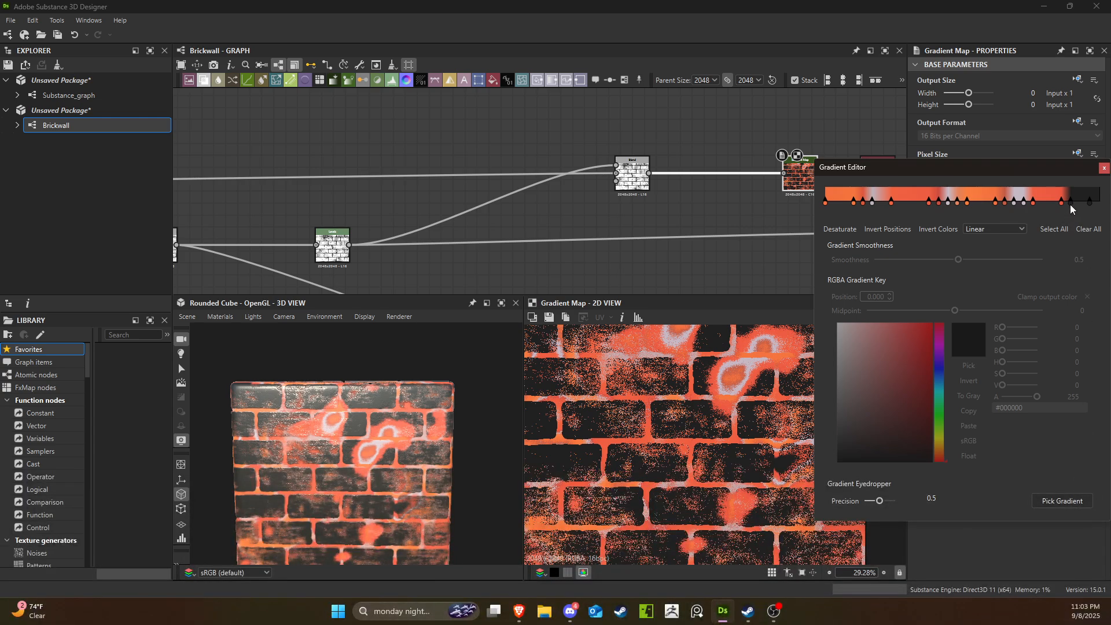
click(1070, 202)
click(889, 363)
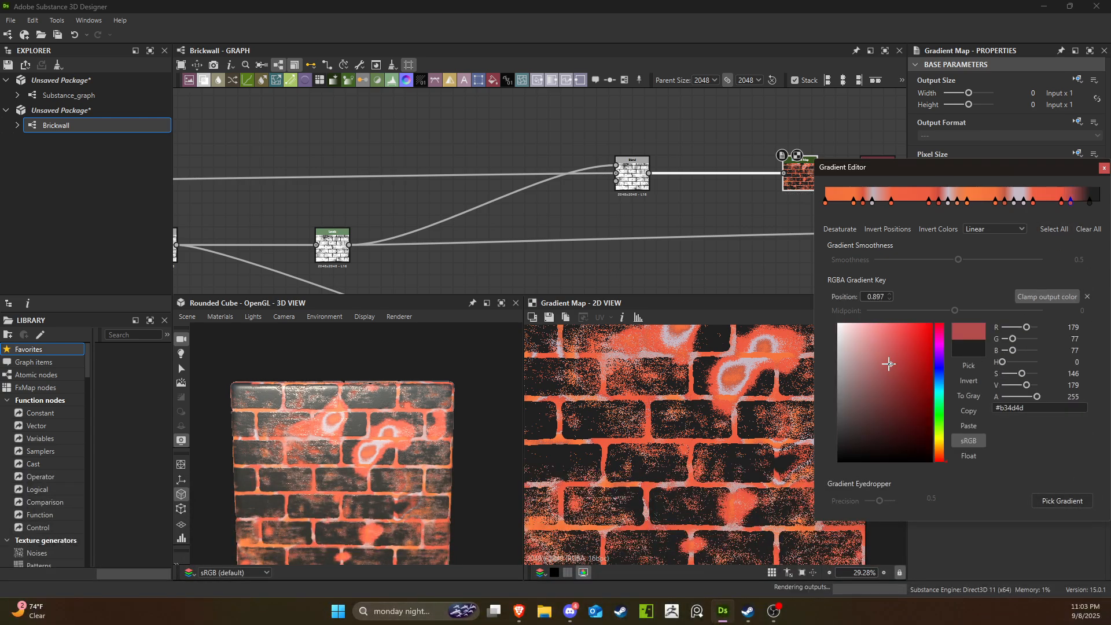
drag(889, 364, 834, 323)
click(847, 365)
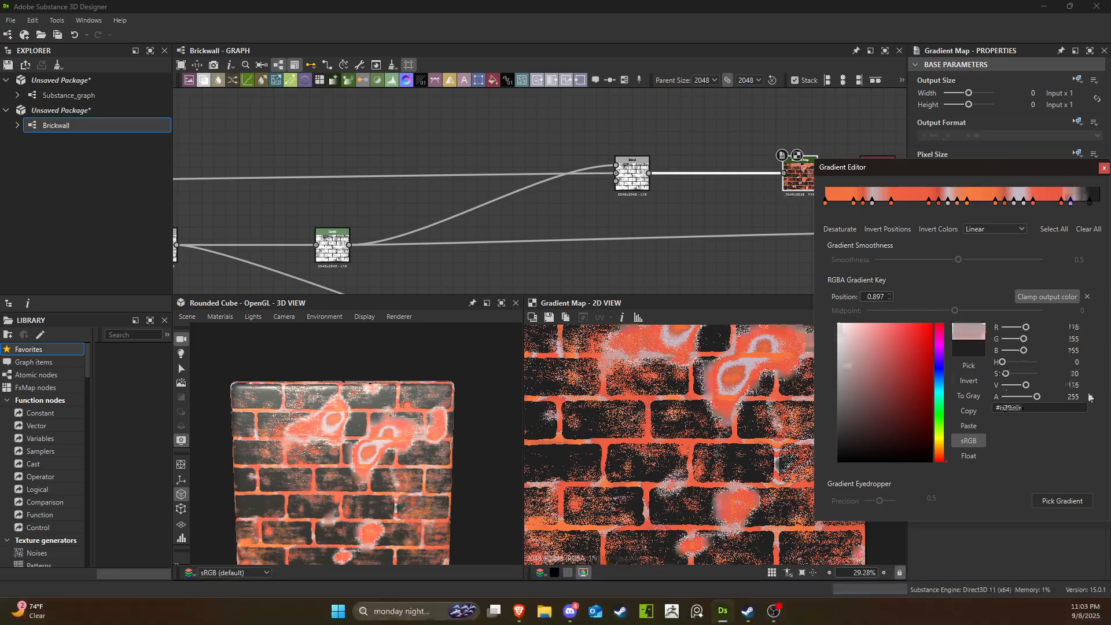
Pick another gradient and resample it across the editor's own gradient bar to get a pale lavender-to-orange ramp.
click(1062, 500)
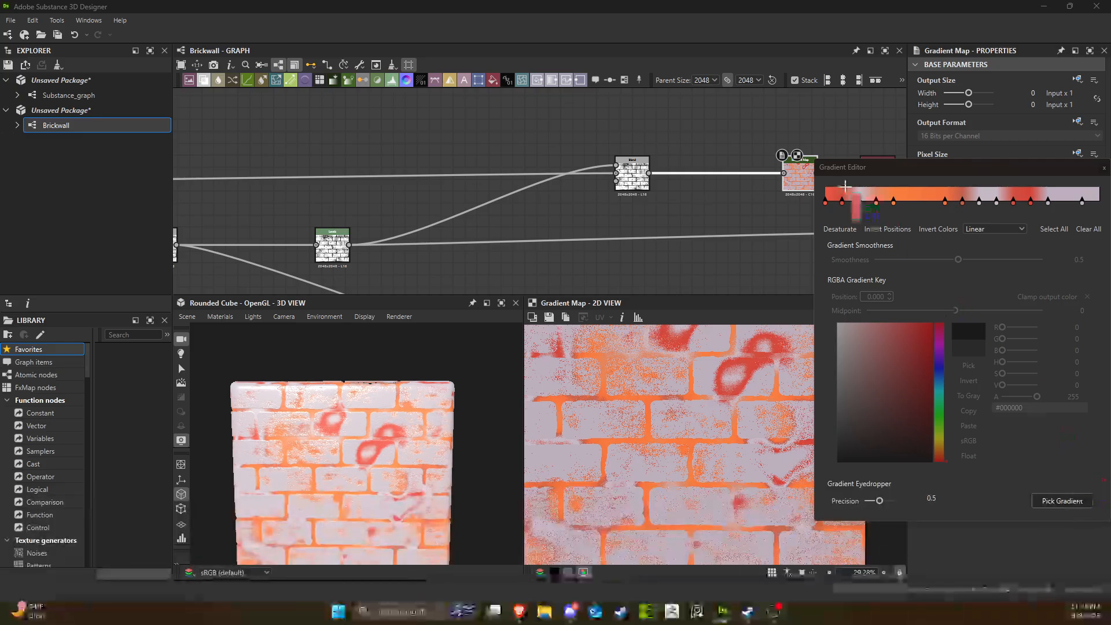
drag(861, 194, 905, 194)
scroll(705, 405, down, 4)
scroll(709, 422, up, 3)
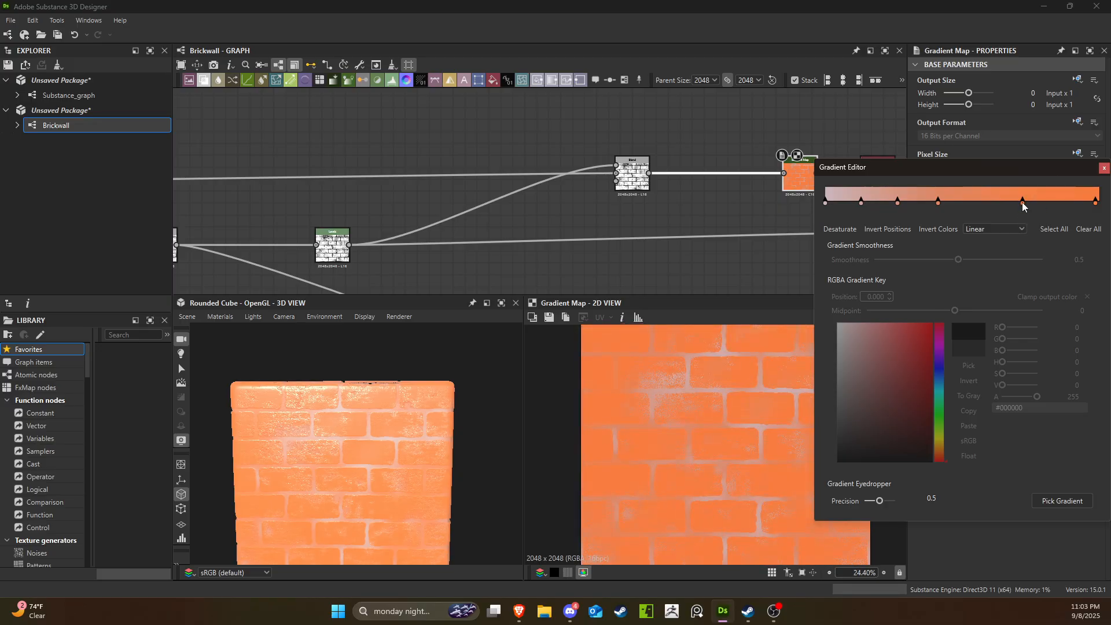
Move the four inner gradient keys toward the orange end, placing the #d79580 key at 0.543.
drag(1023, 200, 1056, 200)
drag(939, 203, 993, 202)
drag(900, 202, 956, 202)
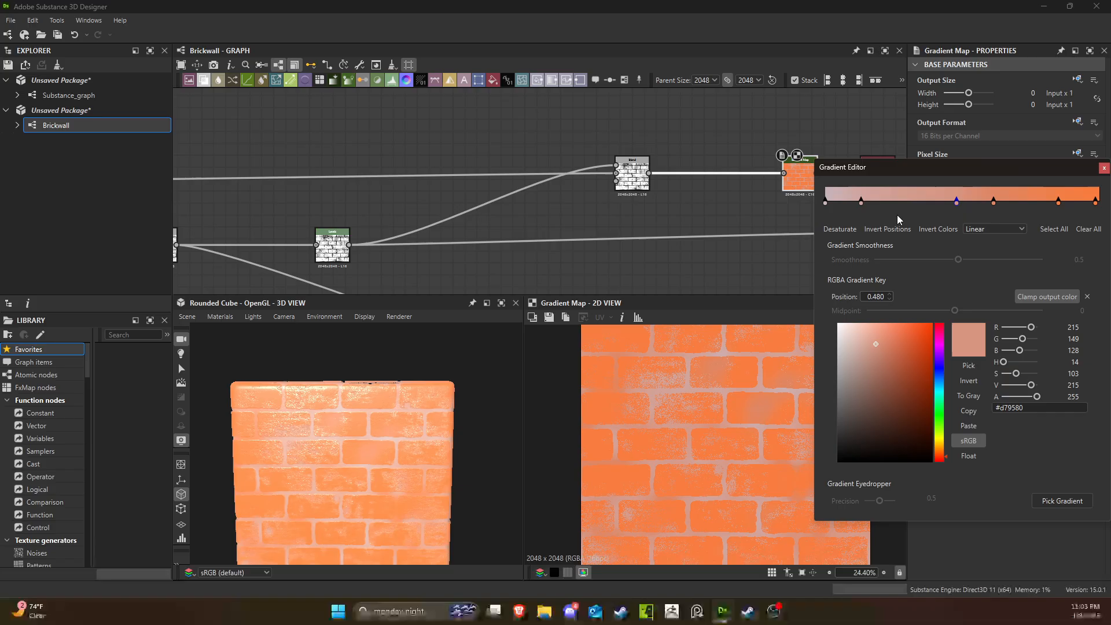
drag(862, 201, 908, 202)
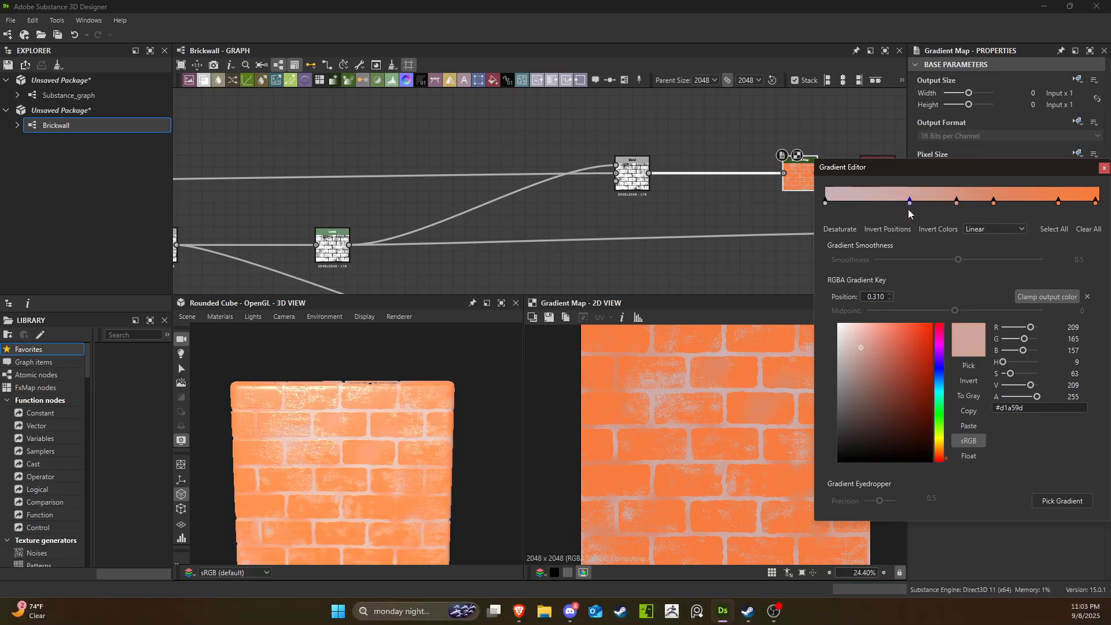
drag(908, 202, 974, 203)
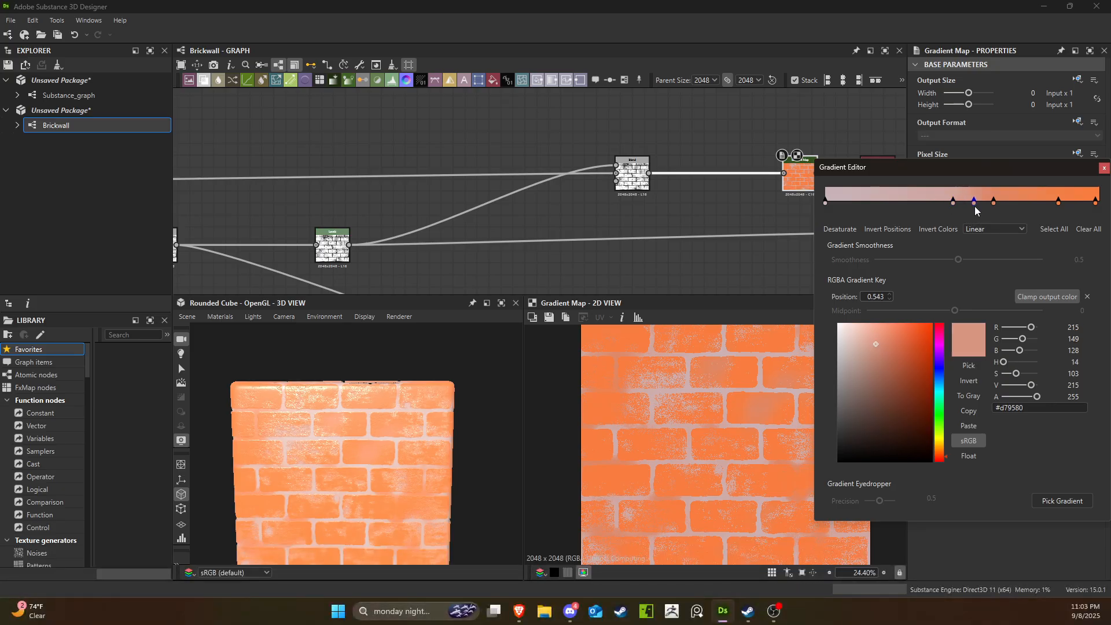
Add gradient keys at 0.624 and 0.080, and color the key at 0.080 pale pink-gray #ccbbbd.
click(996, 203)
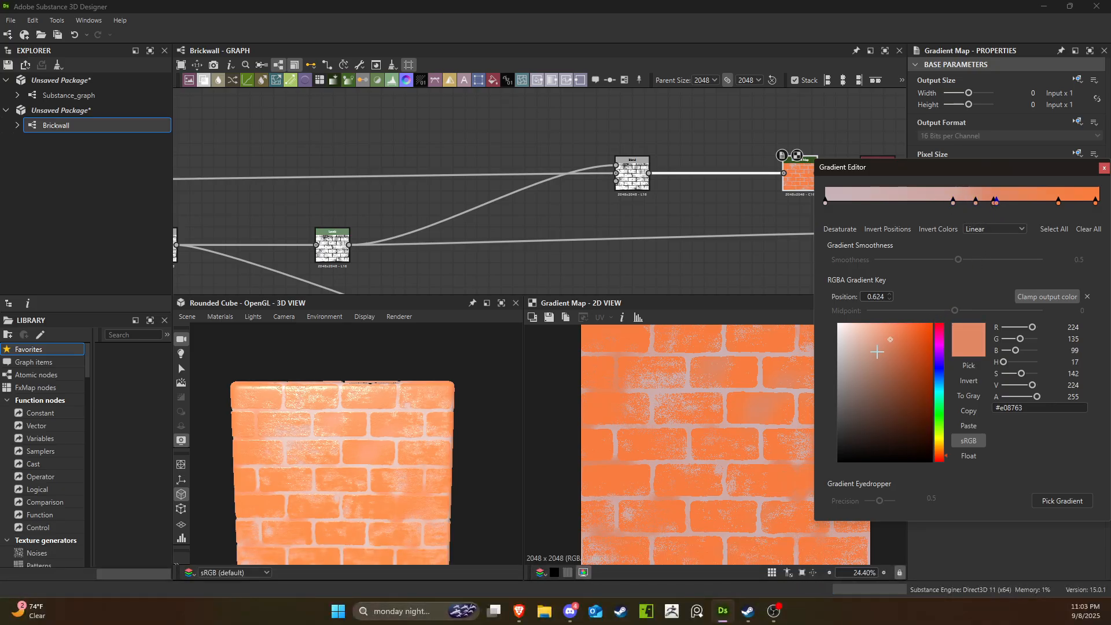
click(863, 331)
click(893, 340)
click(848, 202)
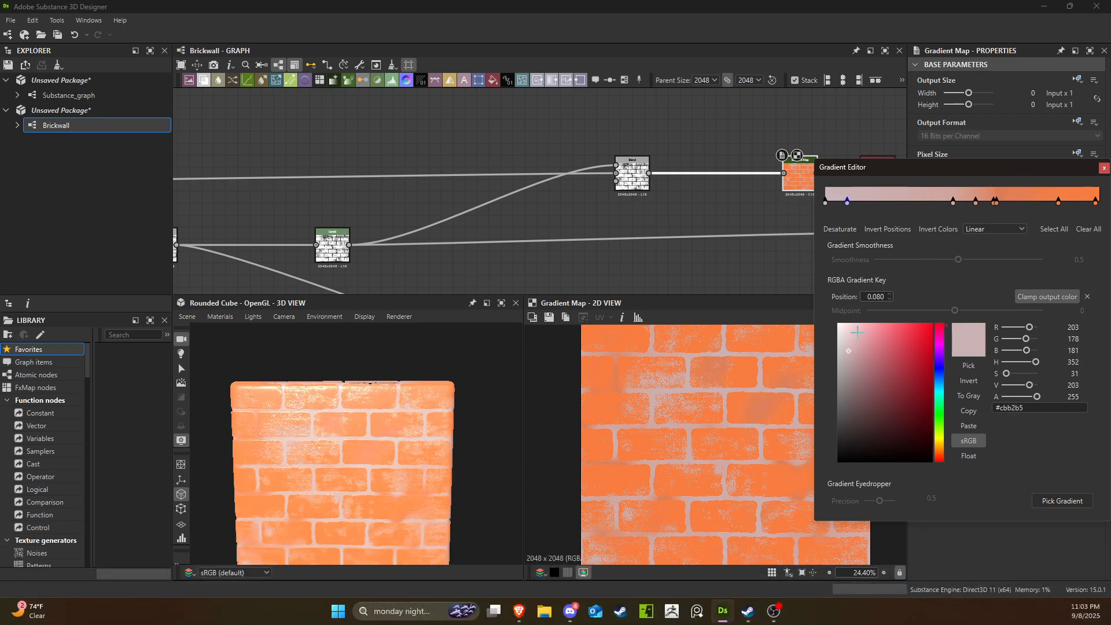
click(845, 349)
Move the Gradient Map node closer to the Blend node that feeds it.
scroll(727, 183, down, 2)
drag(774, 182, 744, 182)
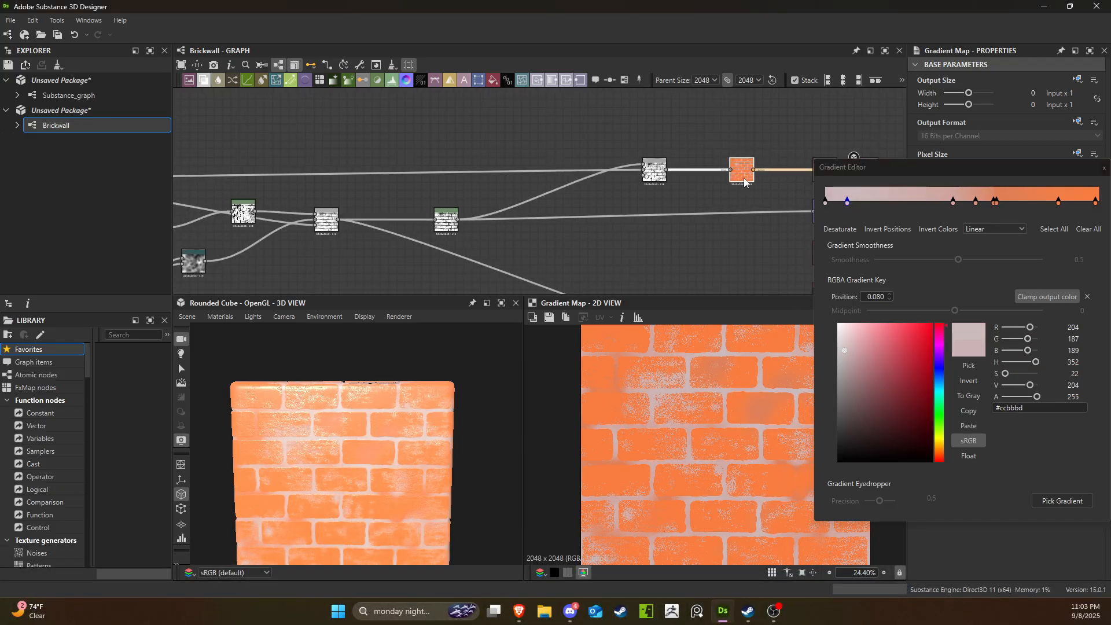
scroll(752, 232, up, 3)
middle_drag(754, 213, 714, 230)
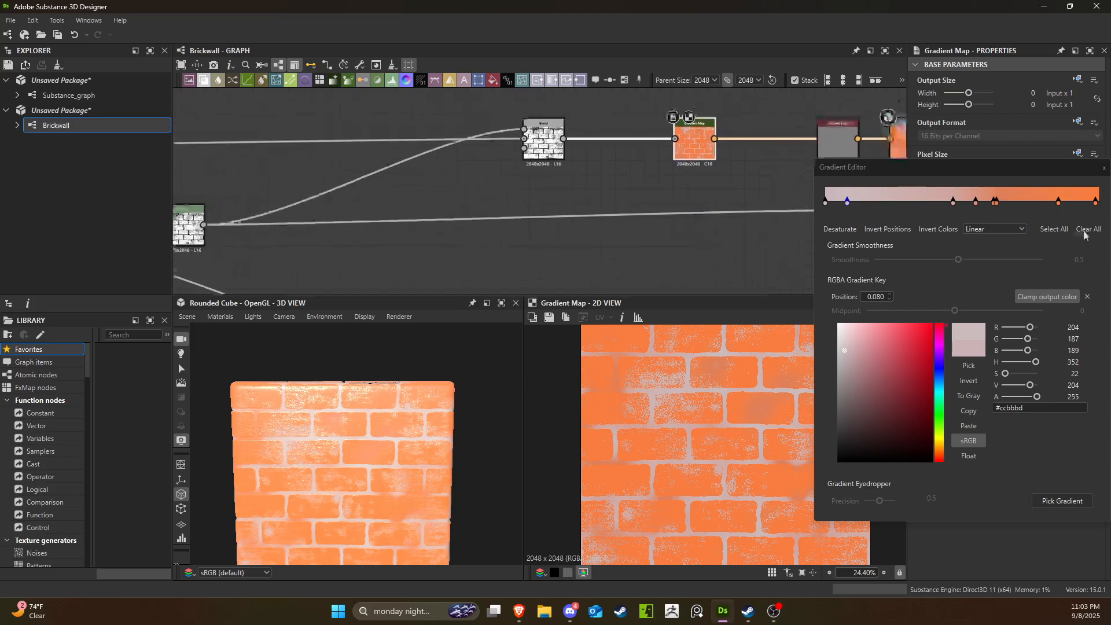
Move the last orange gradient key to position 1.000 and check the whole wall in the 3D view.
click(1096, 202)
drag(1098, 203, 1103, 205)
scroll(584, 214, down, 5)
scroll(408, 451, down, 4)
mouse_move(407, 456)
mouse_down()
mouse_move(388, 460)
mouse_move(405, 454)
mouse_up()
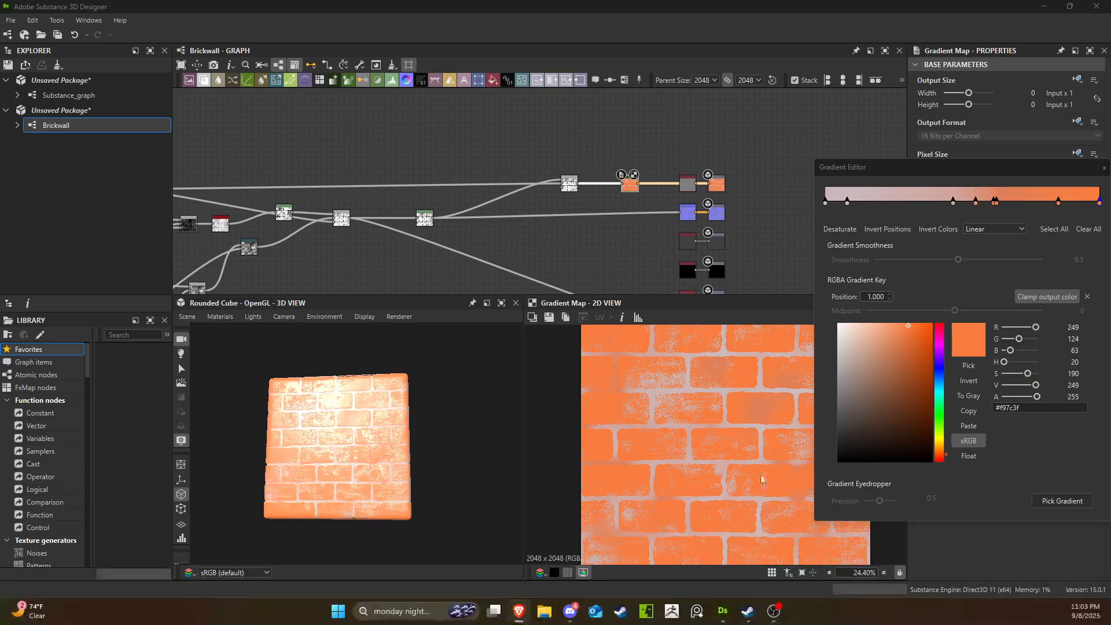
Resample the gradient until it holds brown, dark red and pink brick tones.
click(1052, 502)
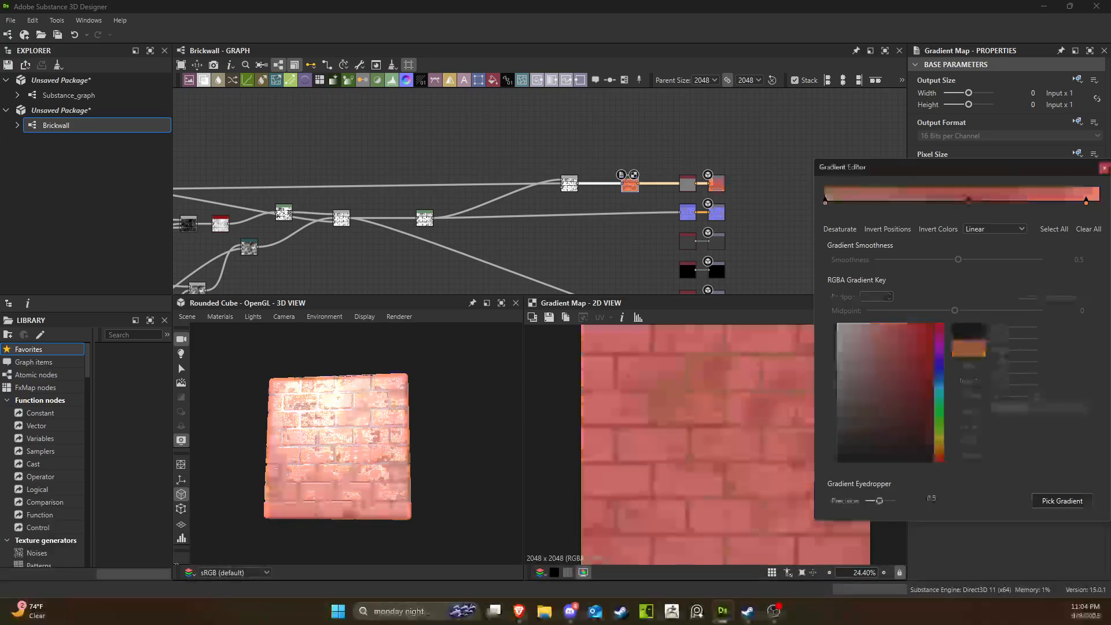
click(1063, 502)
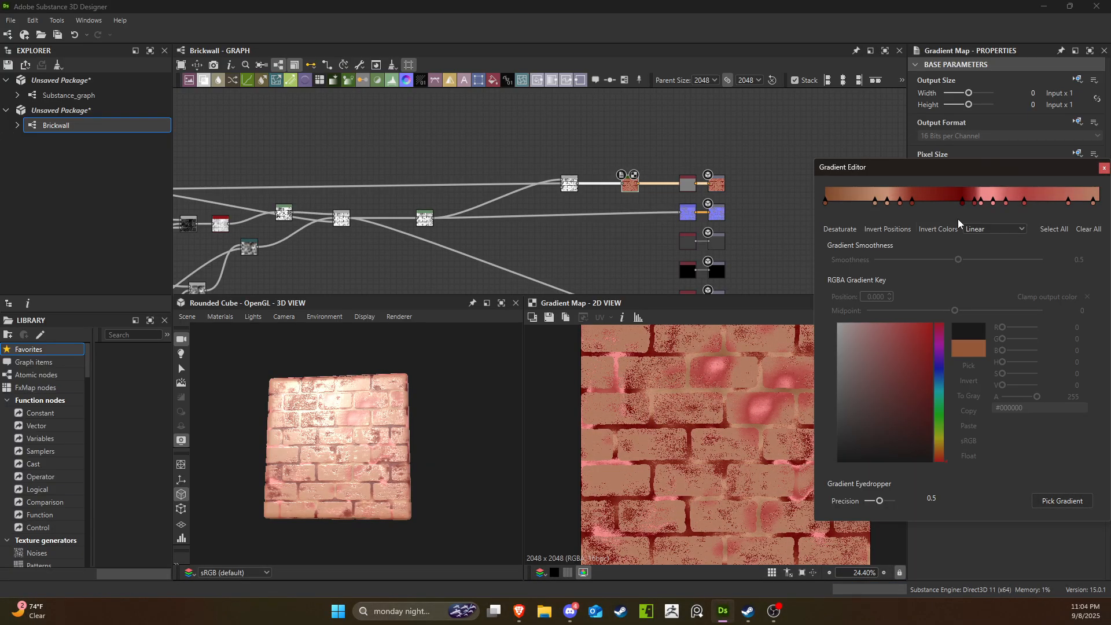
Delete the dark red, pink and tan inner gradient keys, keeping only the first key, one reddish key and the last two.
mouse_move(961, 199)
mouse_down()
mouse_move(930, 214)
mouse_move(977, 199)
mouse_up()
key(Delete)
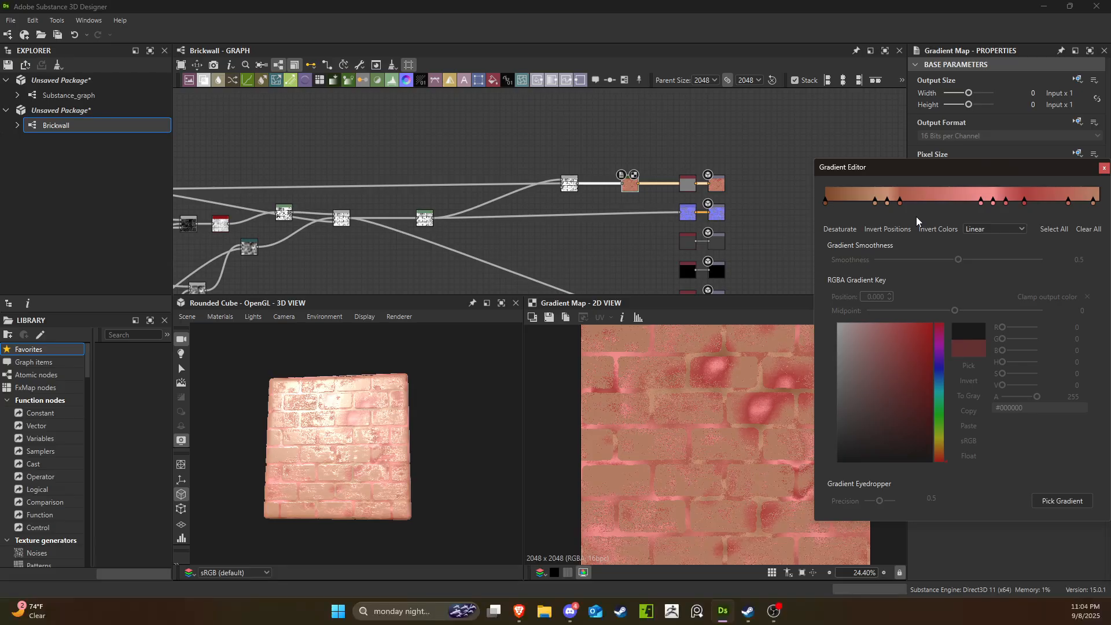
drag(979, 217, 1028, 198)
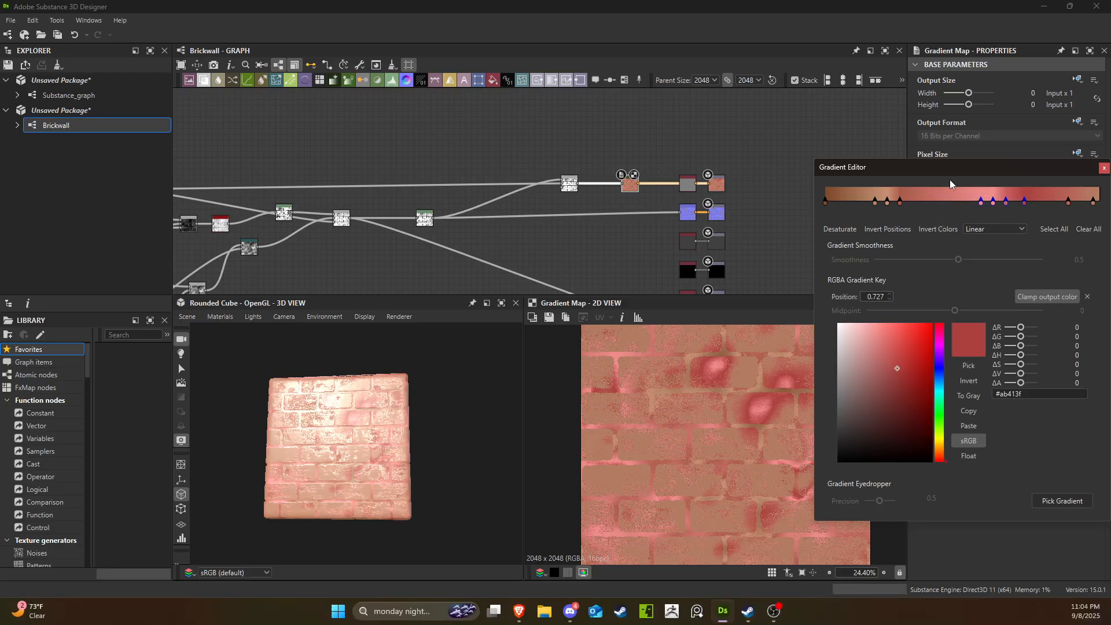
key(Delete)
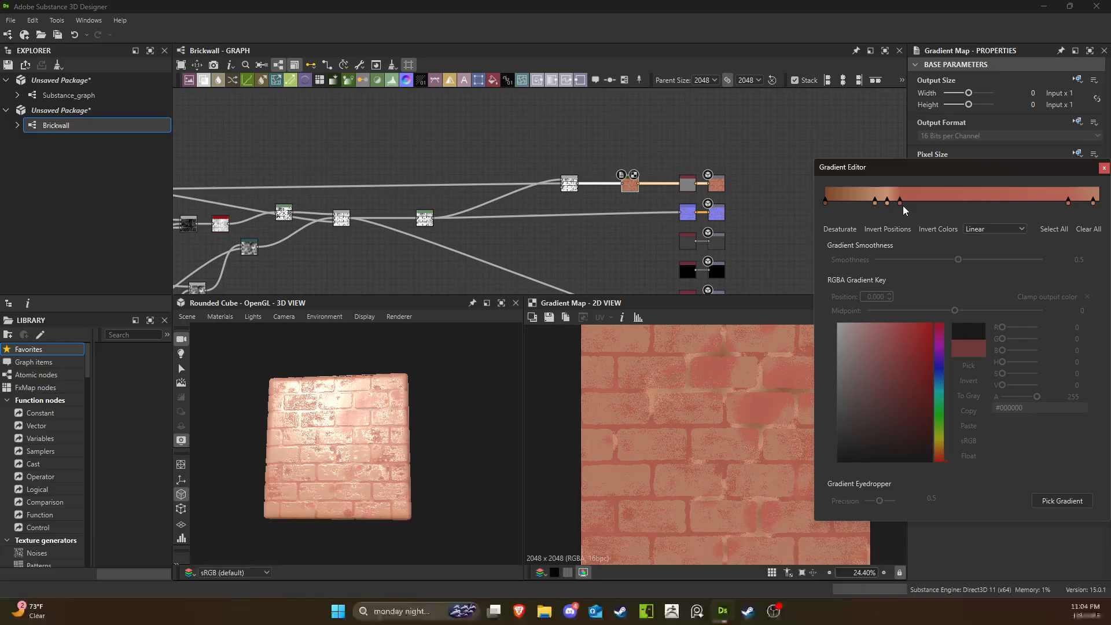
drag(884, 215, 889, 199)
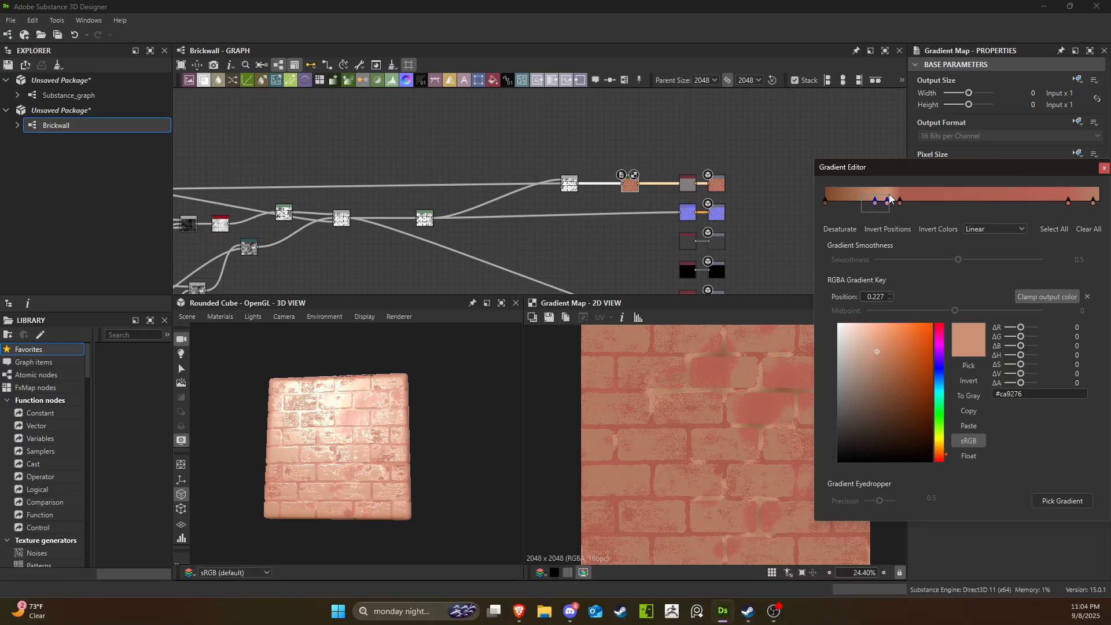
key(Delete)
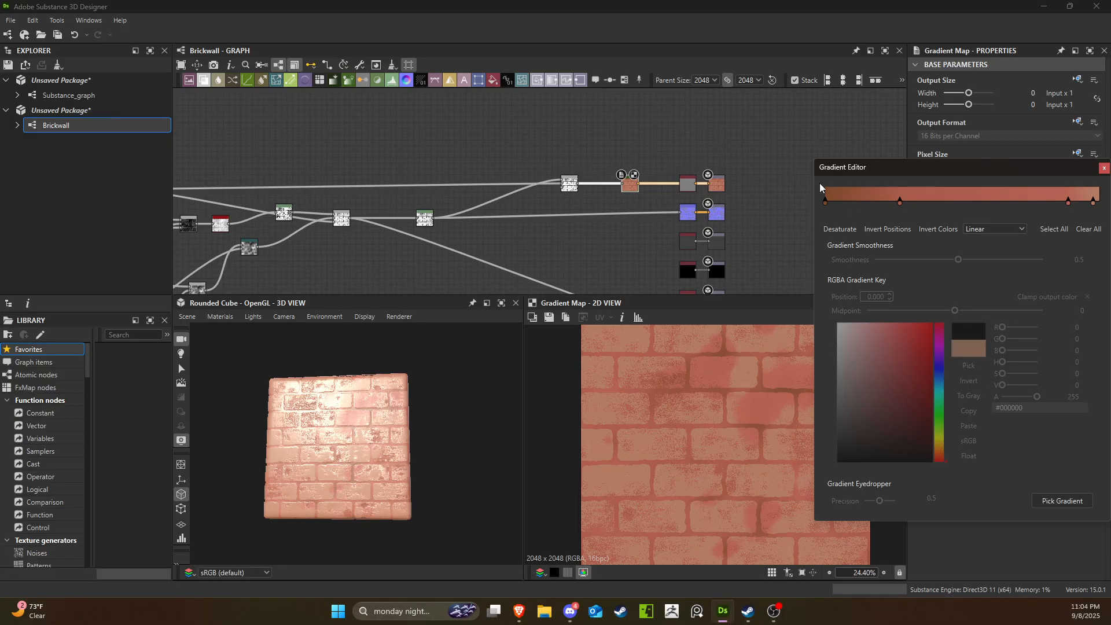
Move the inner reddish gradient key to 0.705 and set the key at 0.977 to orange #db6631.
drag(900, 202, 1018, 201)
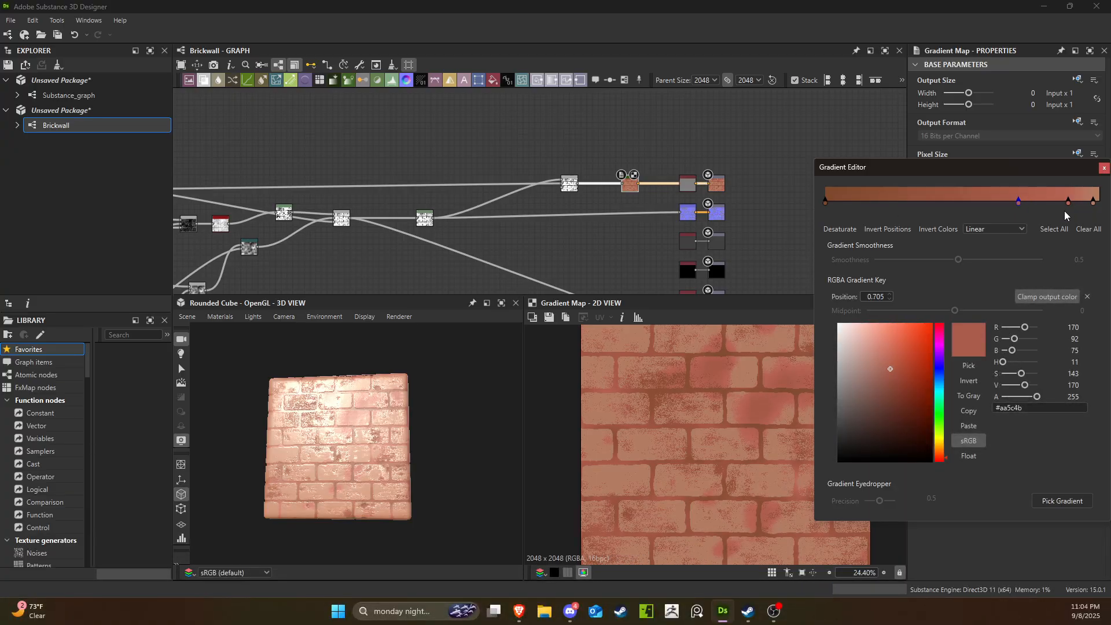
click(1093, 203)
click(924, 354)
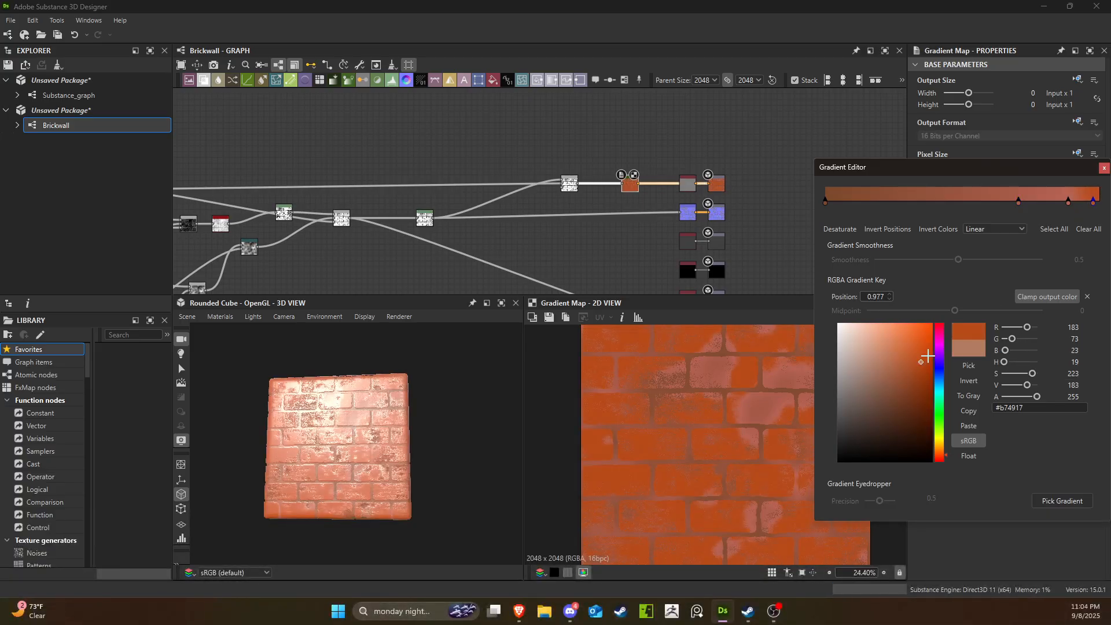
click(907, 342)
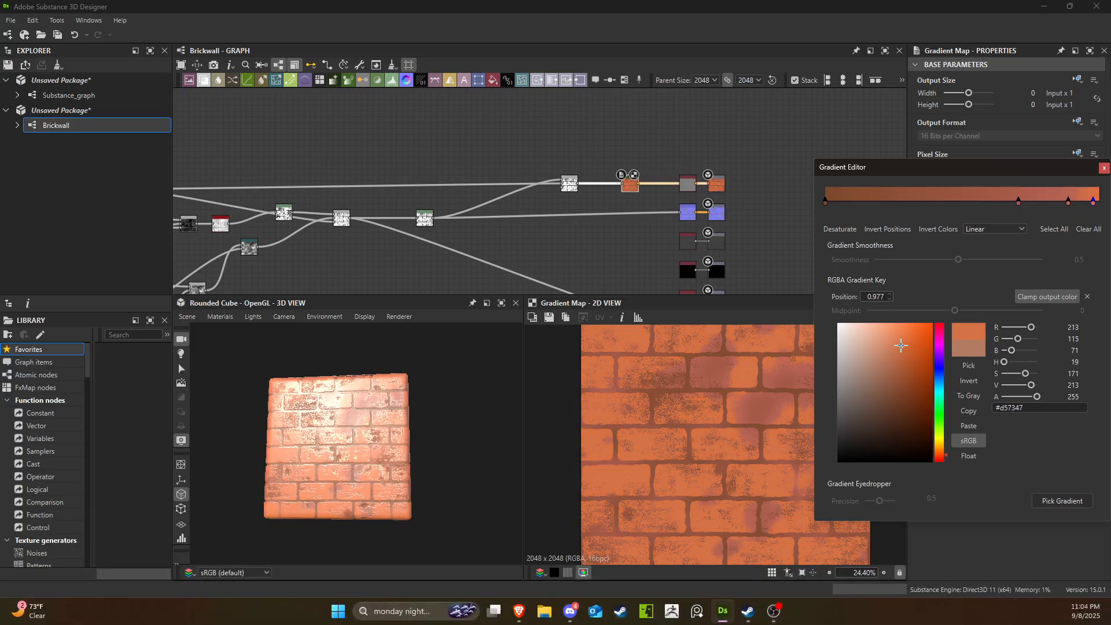
drag(906, 342, 911, 342)
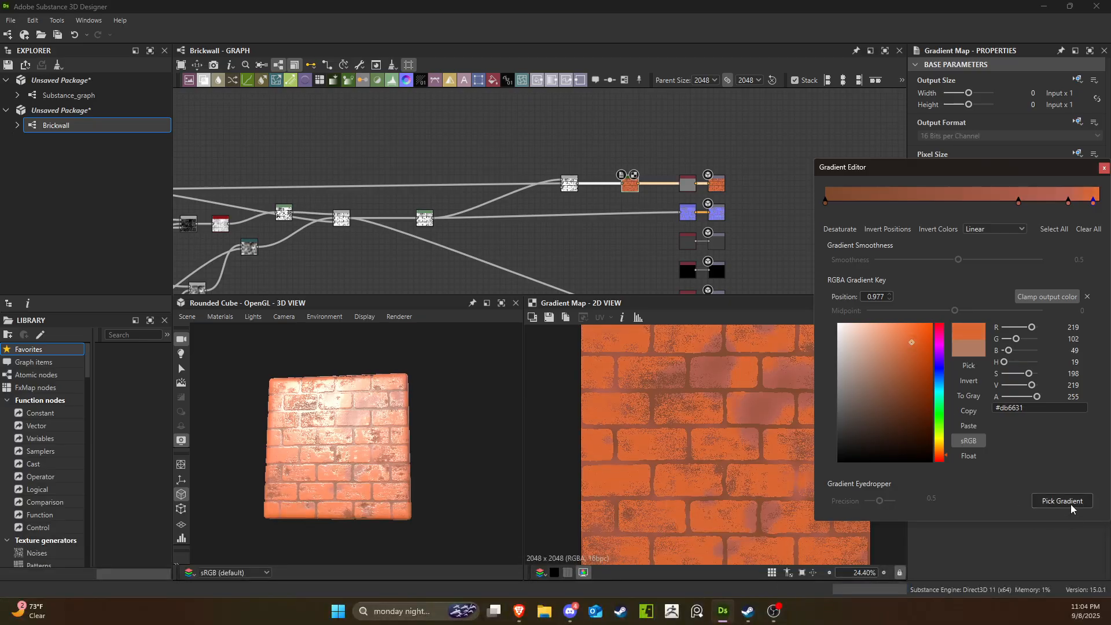
Try dark red #ab3926 on the gradient key at 0.886 and undo the color change.
click(1068, 204)
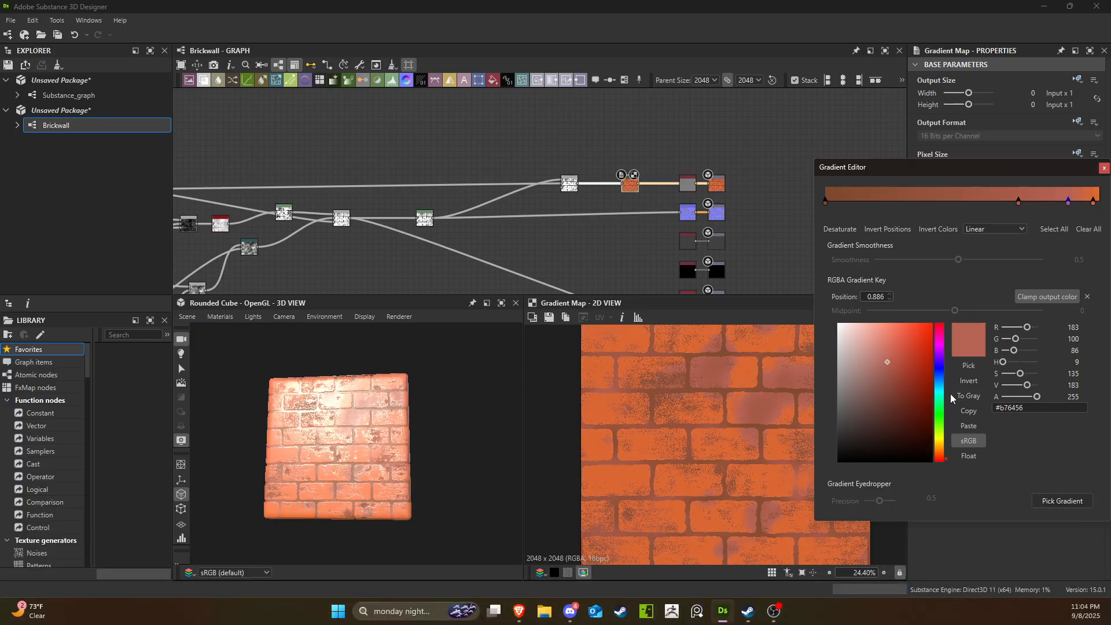
click(877, 344)
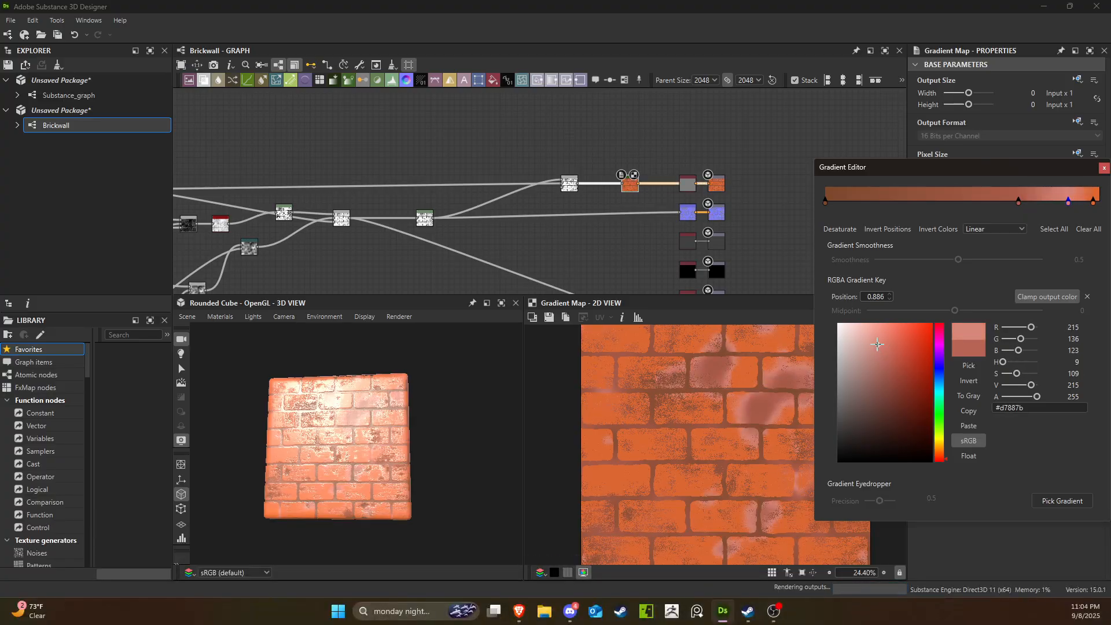
drag(877, 345, 911, 368)
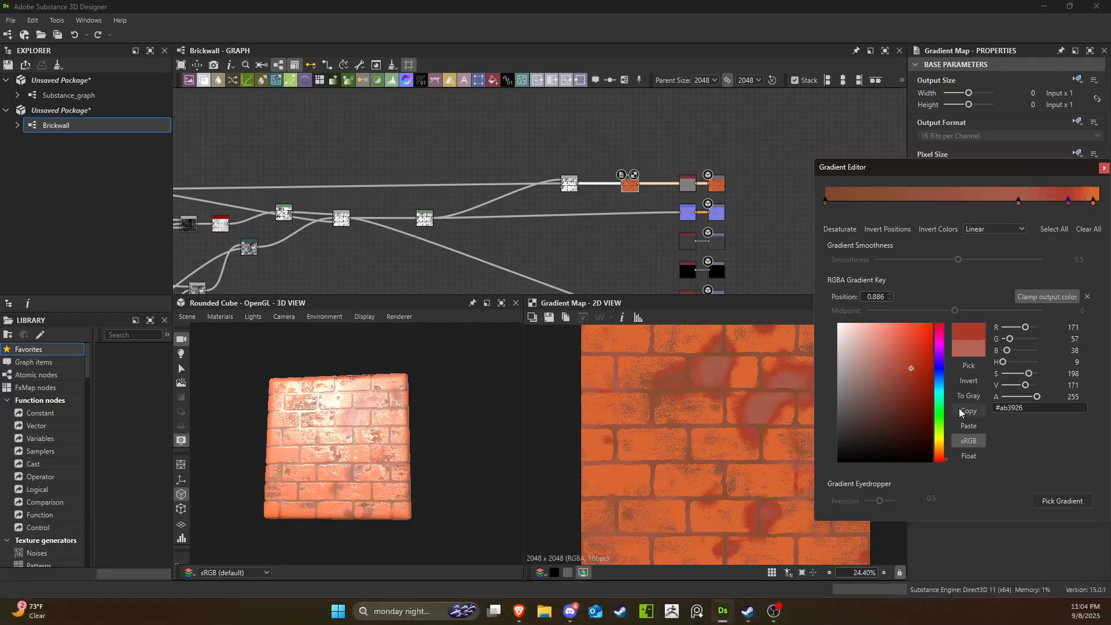
key(ctrl+z)
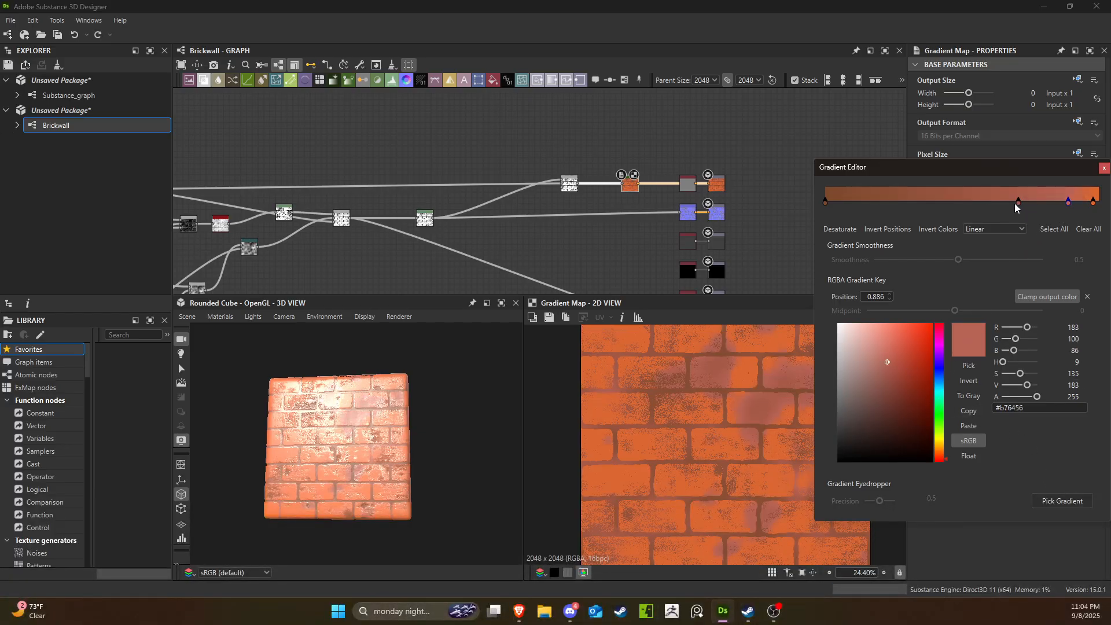
Shift the inner reddish gradient key closer to the orange end and add a light tan #c69882 key at 0.053.
drag(1018, 202, 1045, 202)
click(848, 198)
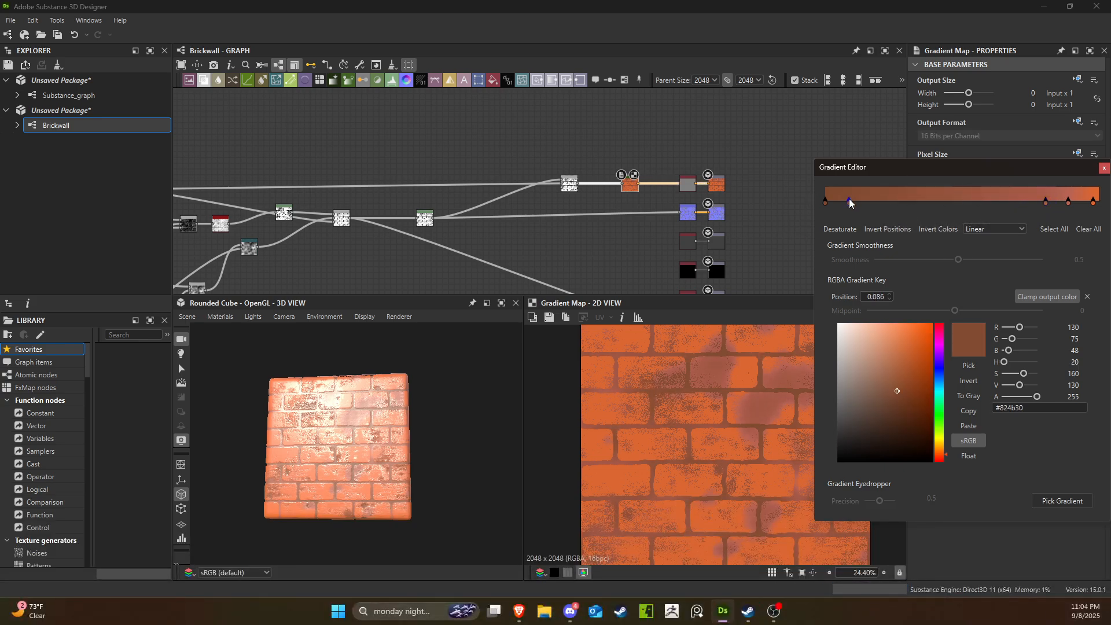
drag(849, 199, 841, 200)
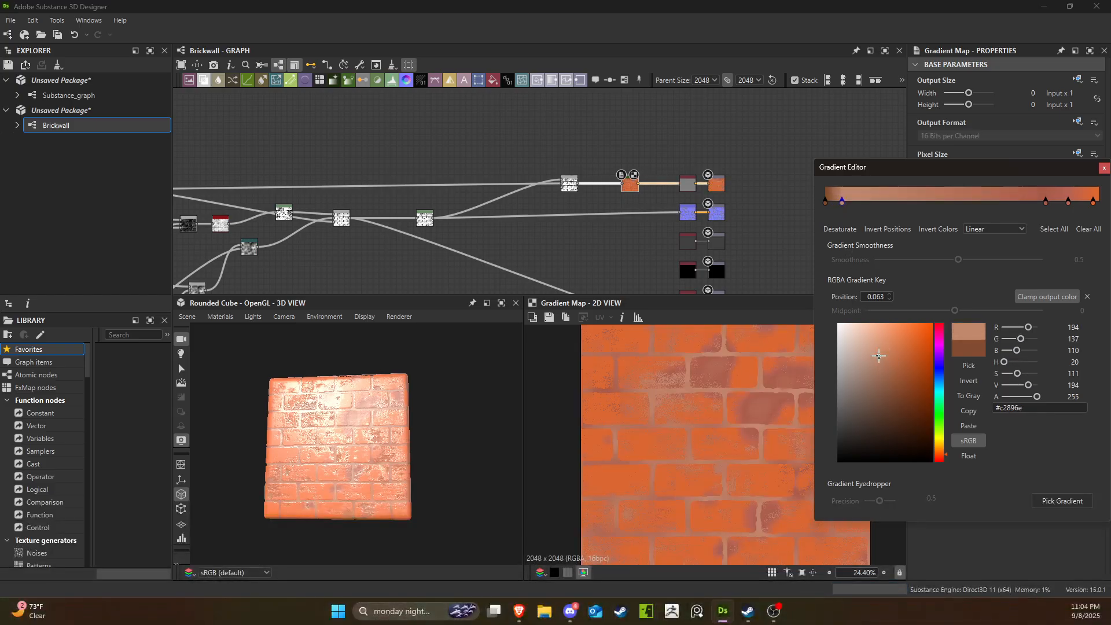
mouse_move(875, 355)
mouse_down()
mouse_move(853, 378)
mouse_move(845, 369)
mouse_up()
drag(840, 203, 838, 209)
click(870, 354)
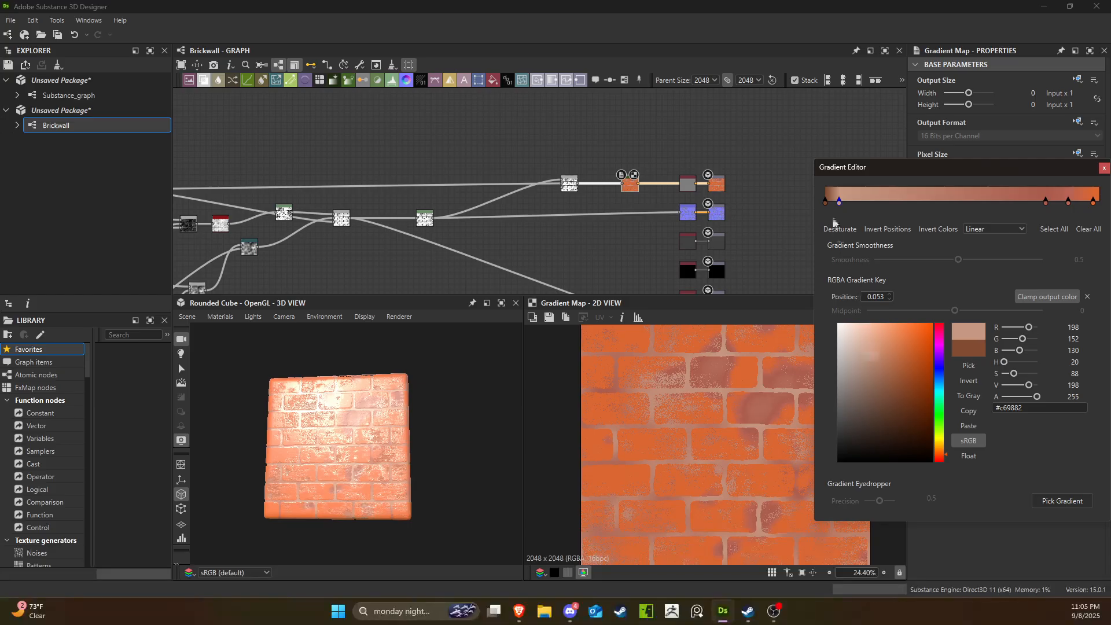
Set the first gradient key to pale beige #ddcfc8 and inspect the mortar color on the 3D cube.
click(825, 203)
drag(871, 384, 846, 342)
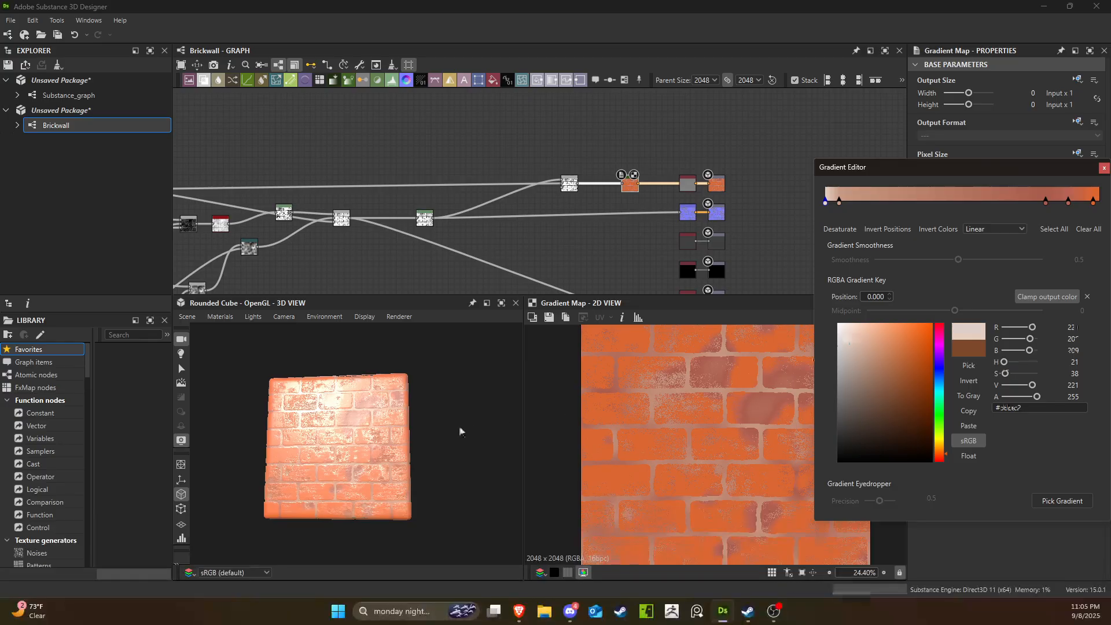
drag(462, 431, 432, 460)
scroll(428, 460, up, 2)
middle_drag(421, 463, 420, 444)
scroll(392, 438, up, 8)
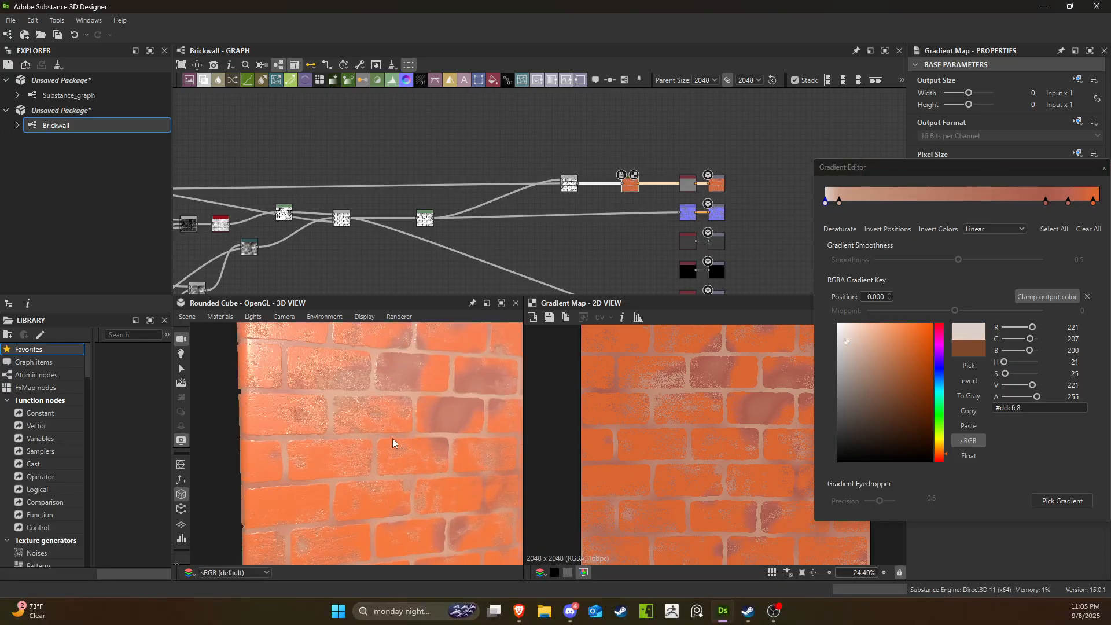
scroll(317, 428, down, 8)
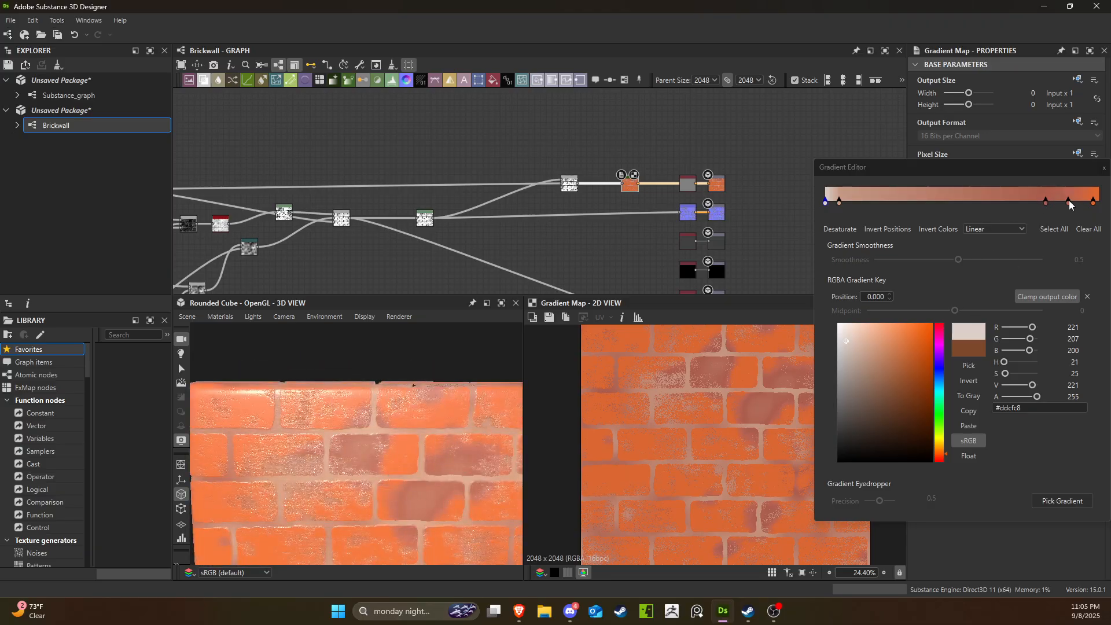
Darken the gradient key at 0.977 to burnt orange #c94e16.
click(1093, 202)
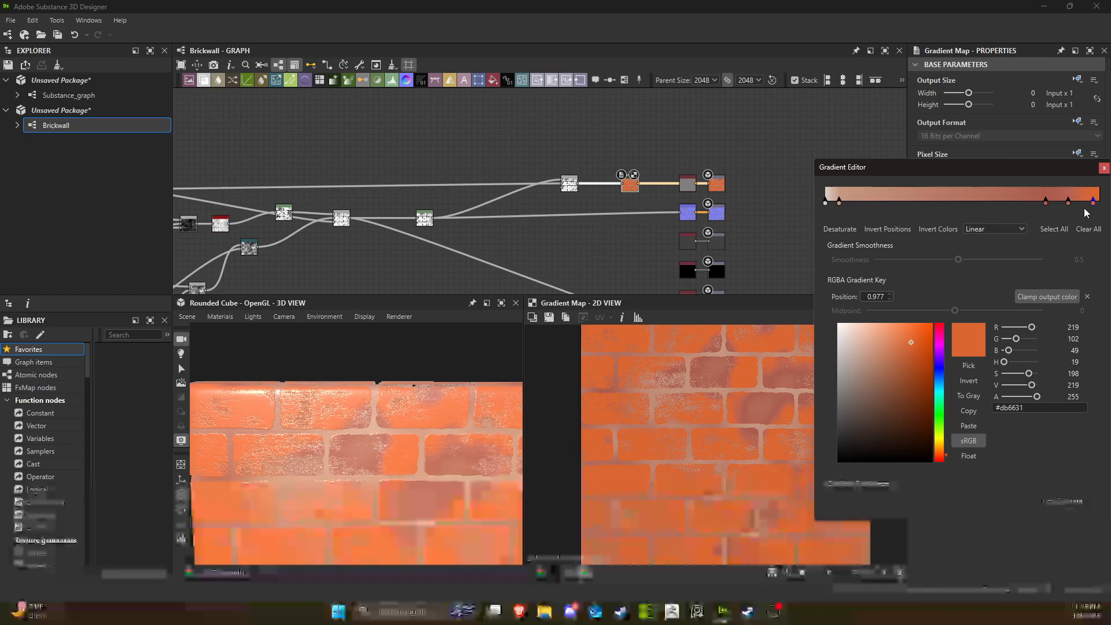
click(922, 351)
click(924, 352)
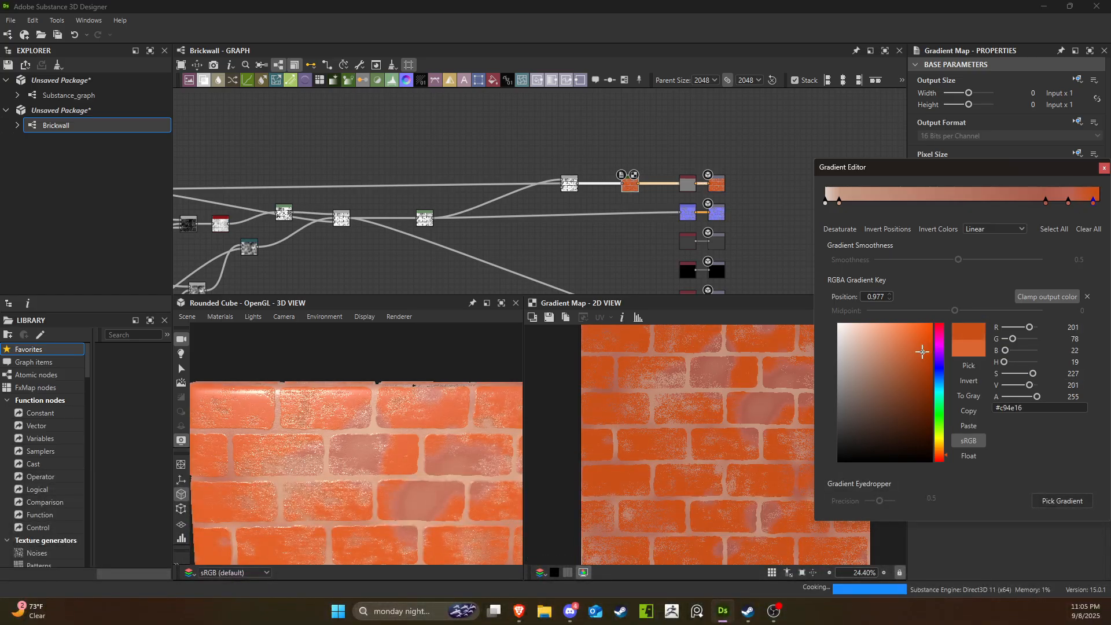
Set the gradient key at 0.886 to dark red #a53f2e and move it to 0.996.
click(1067, 203)
mouse_move(898, 355)
mouse_down()
mouse_move(909, 356)
mouse_move(906, 372)
mouse_up()
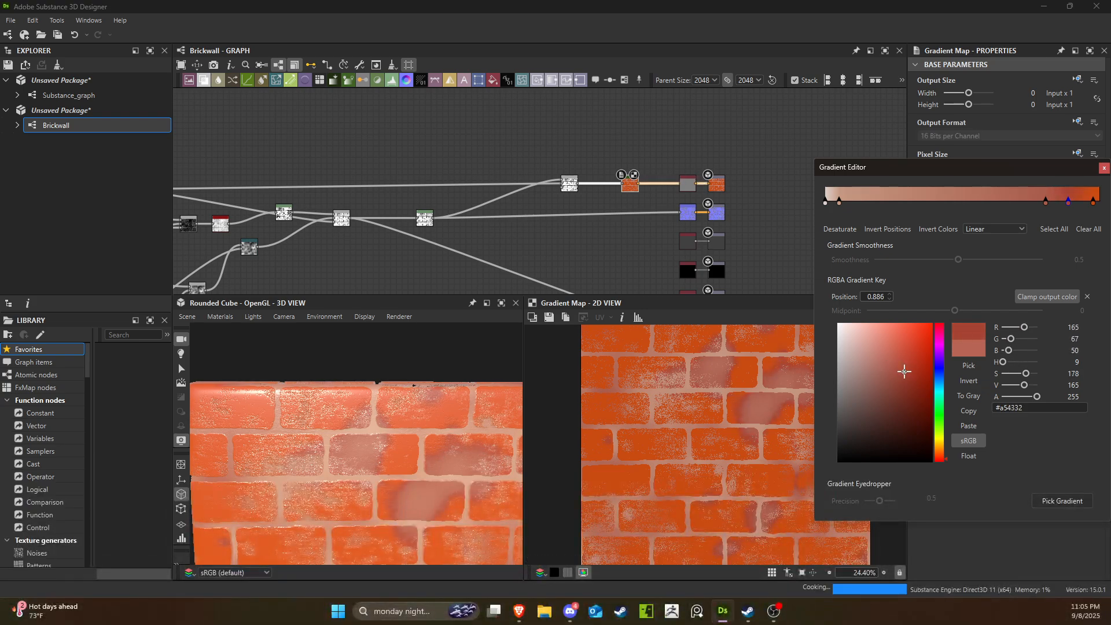
drag(1069, 206, 1099, 208)
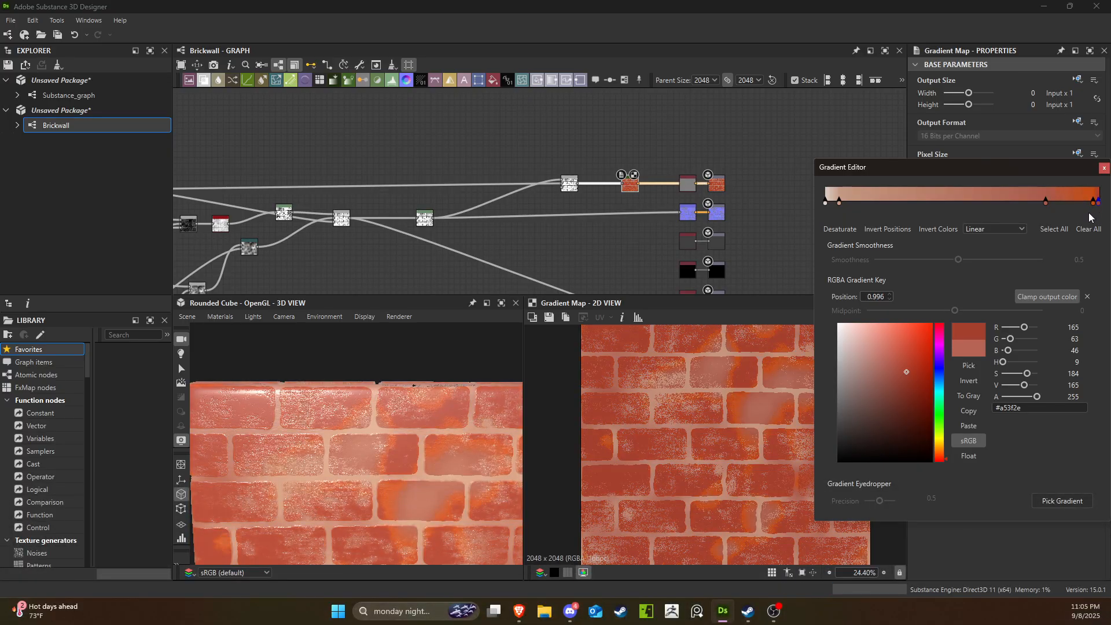
Move the burnt orange key inward, set the key at 0.817 to red #ae422b, and check the bricks on the cube.
drag(1091, 205, 1048, 237)
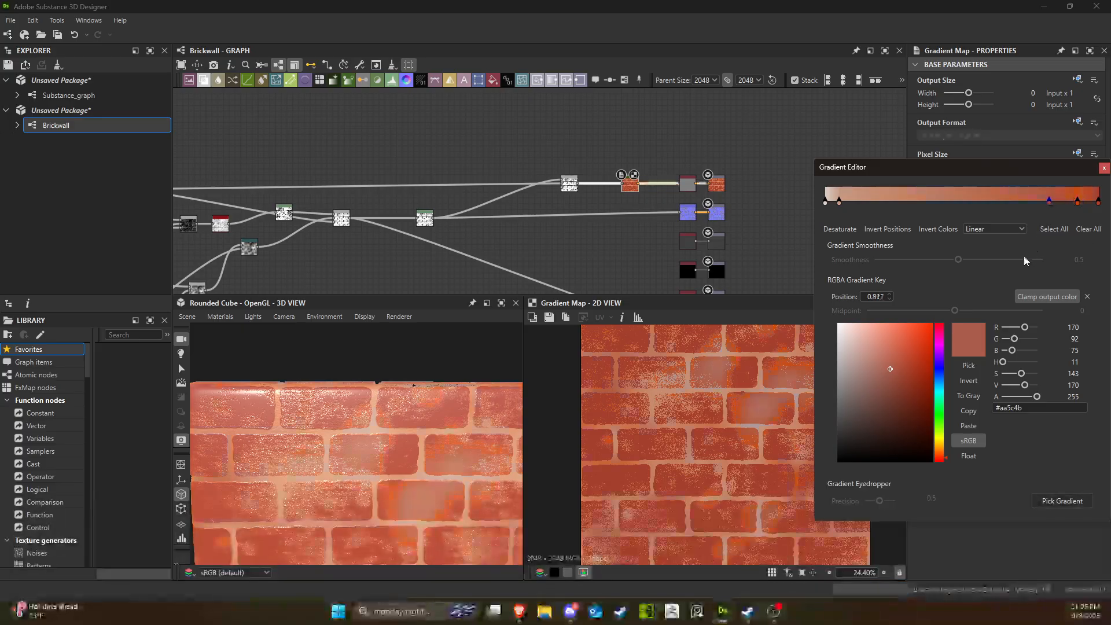
mouse_move(901, 358)
mouse_down()
mouse_move(919, 345)
mouse_move(910, 339)
mouse_move(921, 344)
mouse_move(926, 376)
mouse_move(920, 350)
mouse_move(921, 363)
mouse_move(908, 354)
mouse_move(926, 361)
mouse_move(909, 366)
mouse_up()
scroll(491, 422, down, 5)
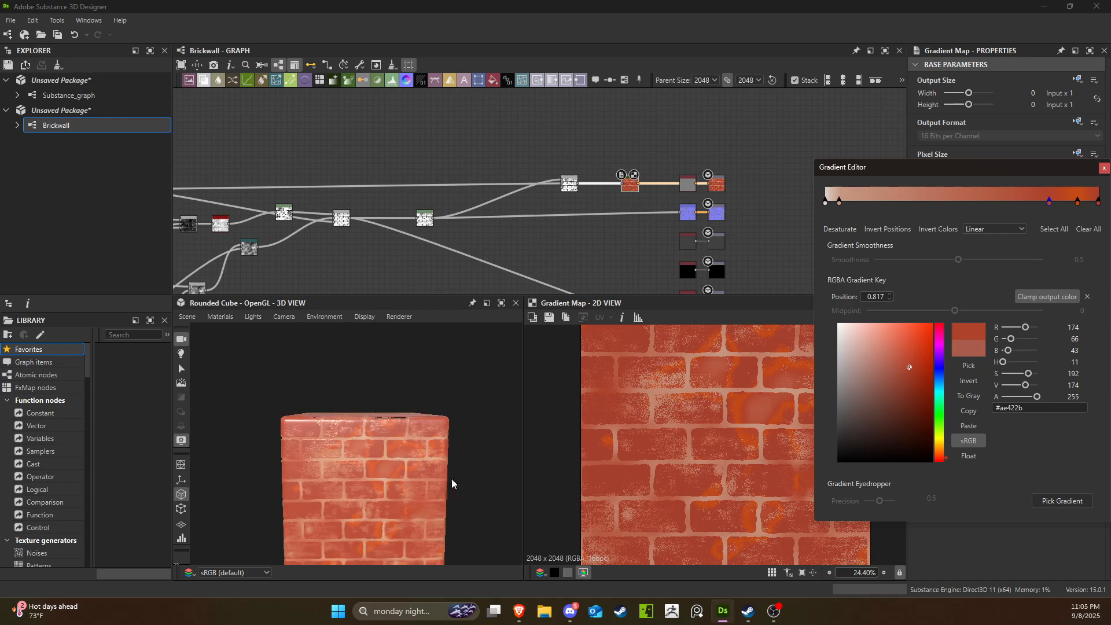
drag(452, 477, 540, 421)
scroll(443, 463, up, 3)
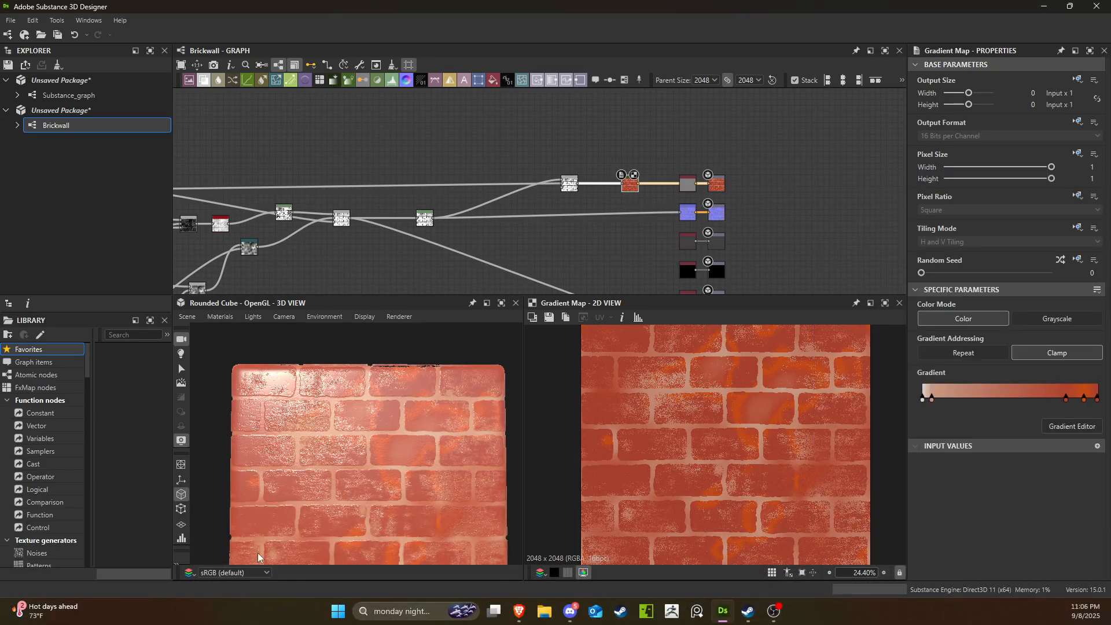
drag(258, 556, 376, 424)
scroll(665, 191, up, 8)
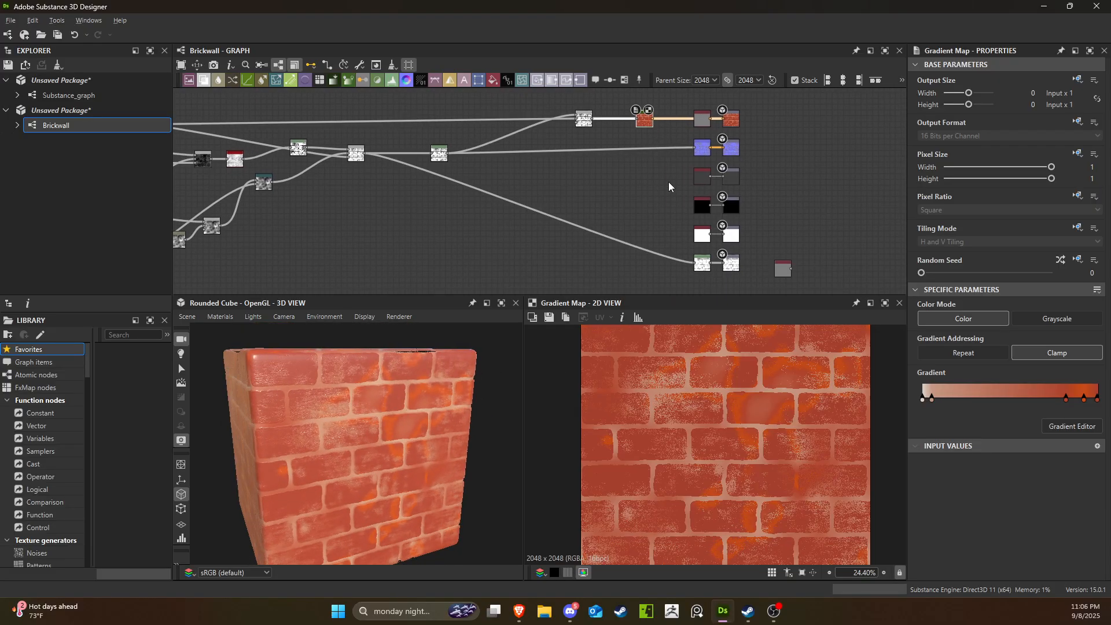
Shift the midtone of the Height output's Levels node up to its white point to deepen the mortar.
double_click(762, 238)
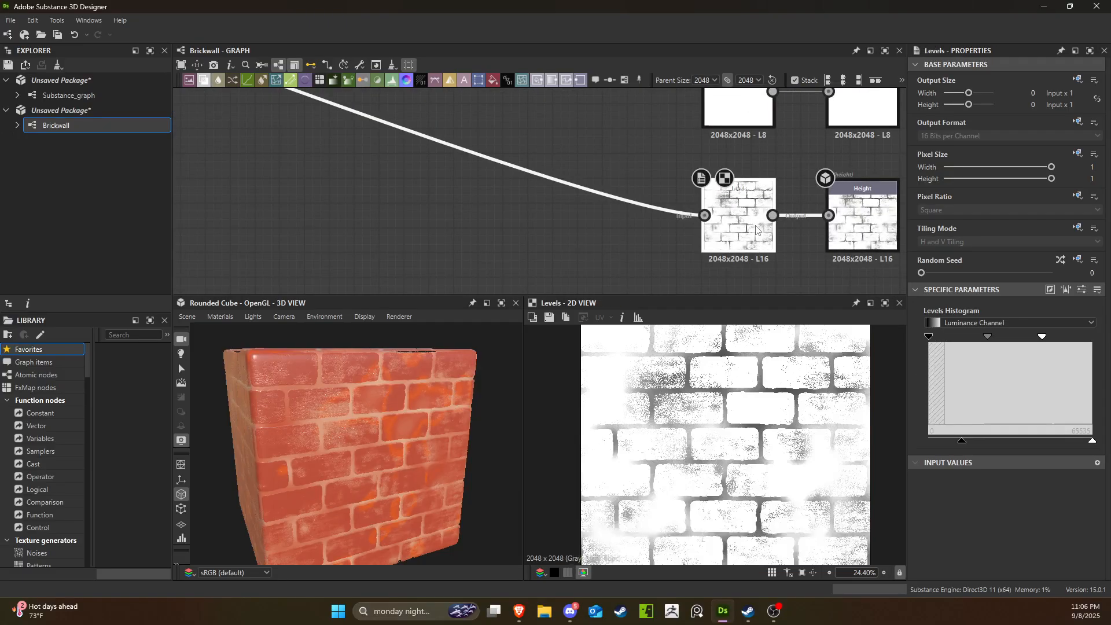
drag(988, 340, 1051, 341)
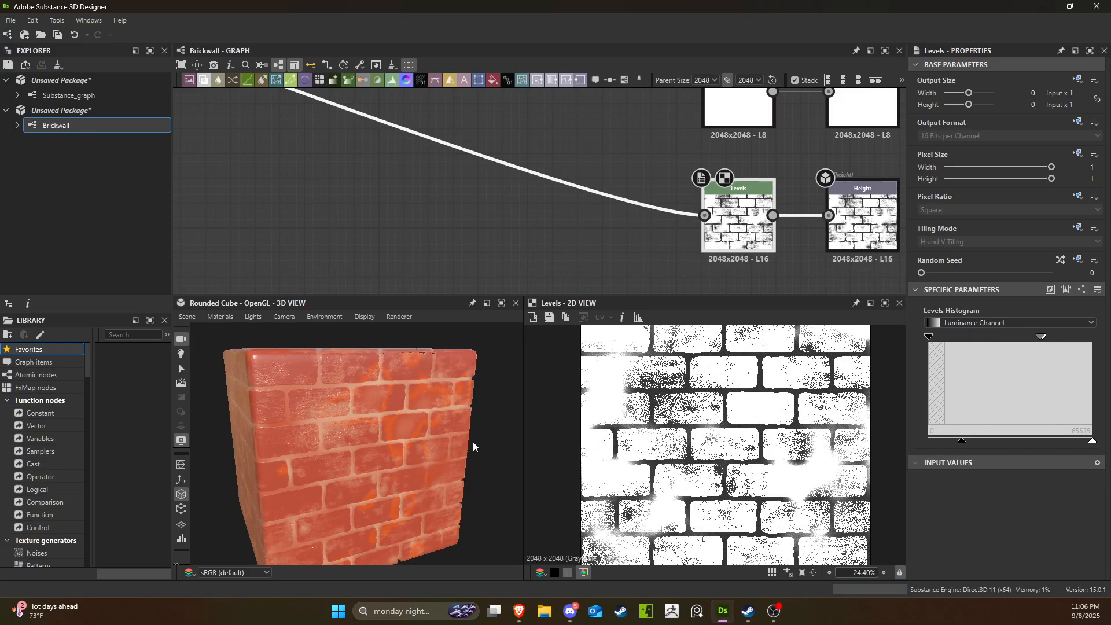
drag(473, 442, 410, 407)
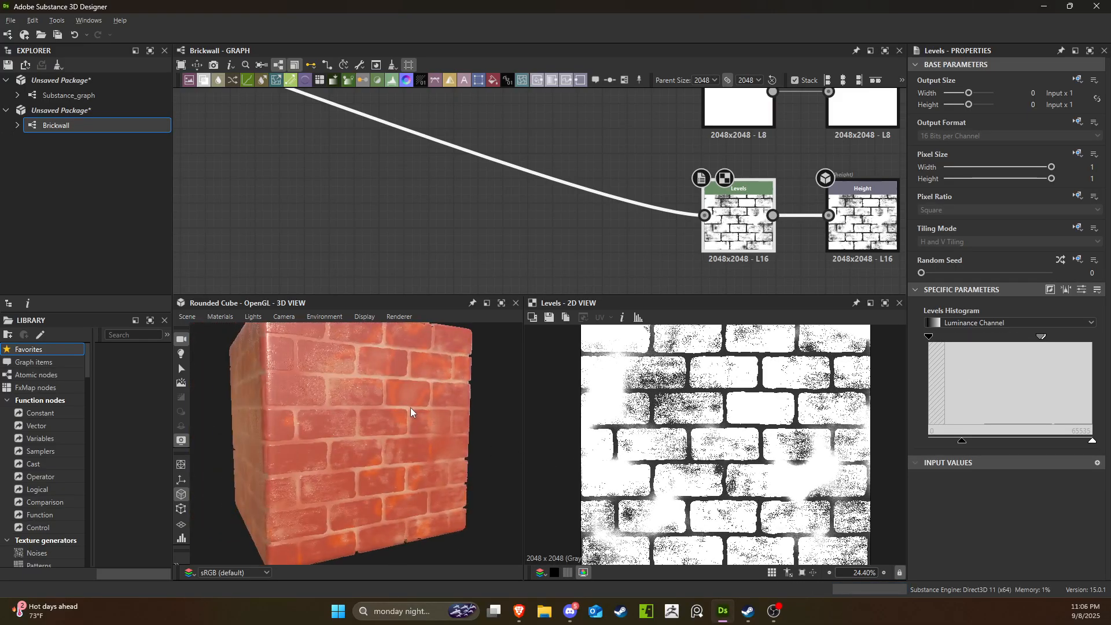
Connect the Levels node that drives the normal map to the input of the Height output's Levels node.
scroll(525, 188, down, 4)
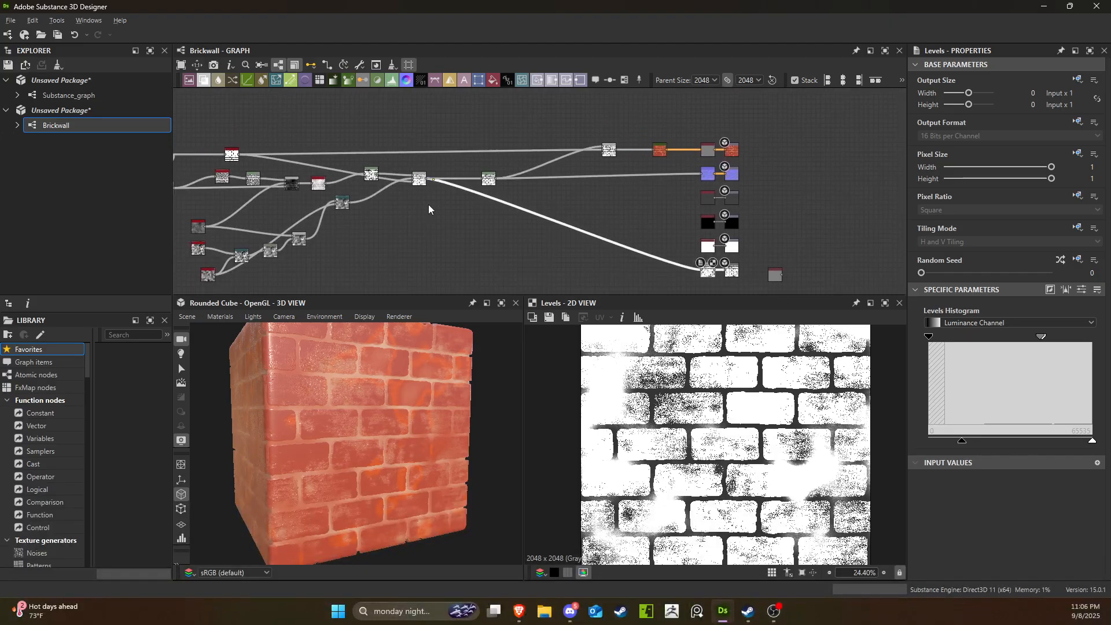
scroll(426, 210, up, 5)
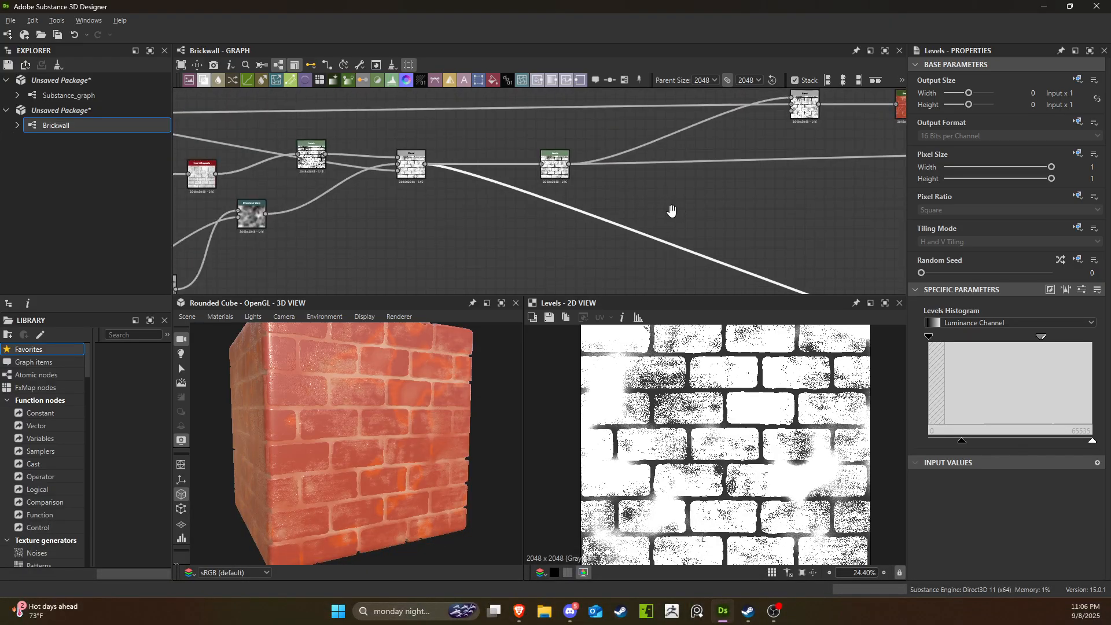
middle_drag(671, 211, 585, 240)
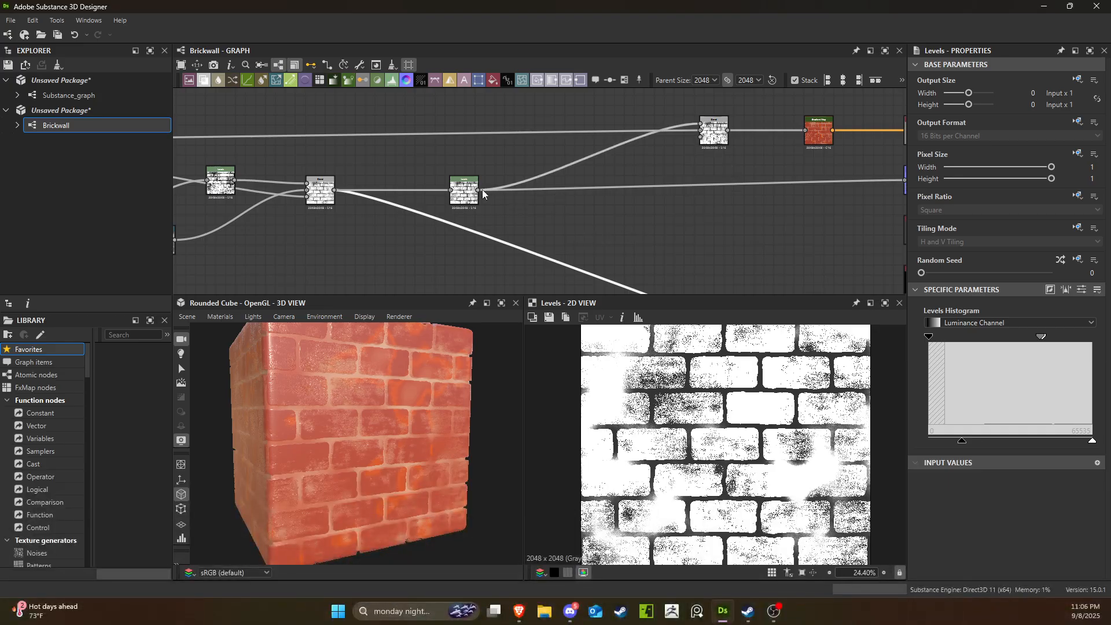
middle_drag(498, 204, 383, 131)
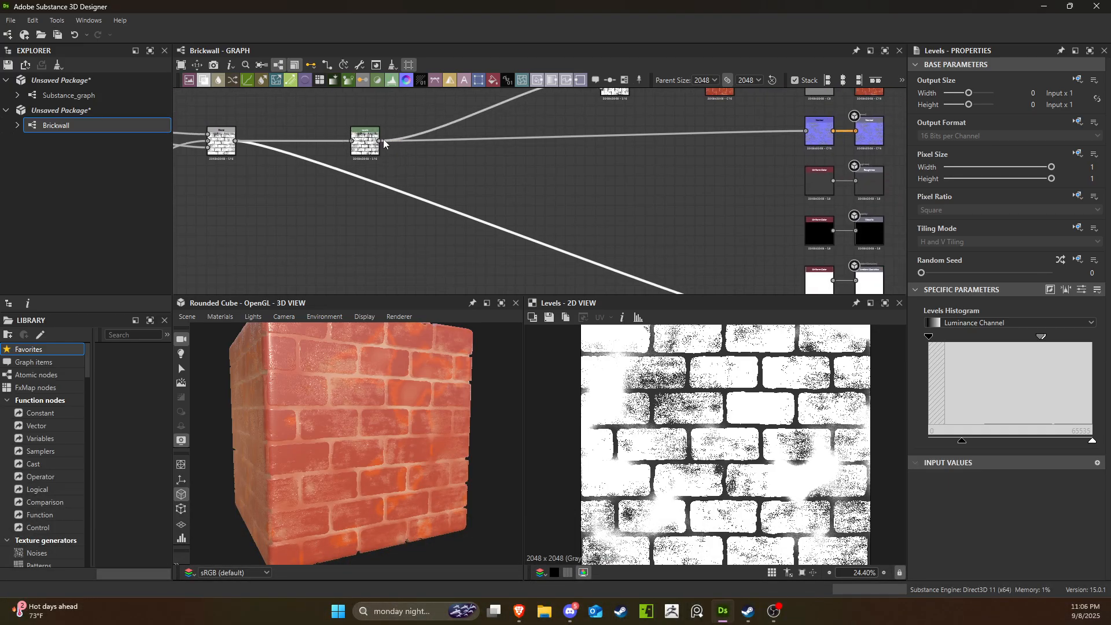
drag(381, 140, 807, 236)
mouse_move(425, 411)
mouse_down()
mouse_move(380, 409)
mouse_move(436, 408)
mouse_up()
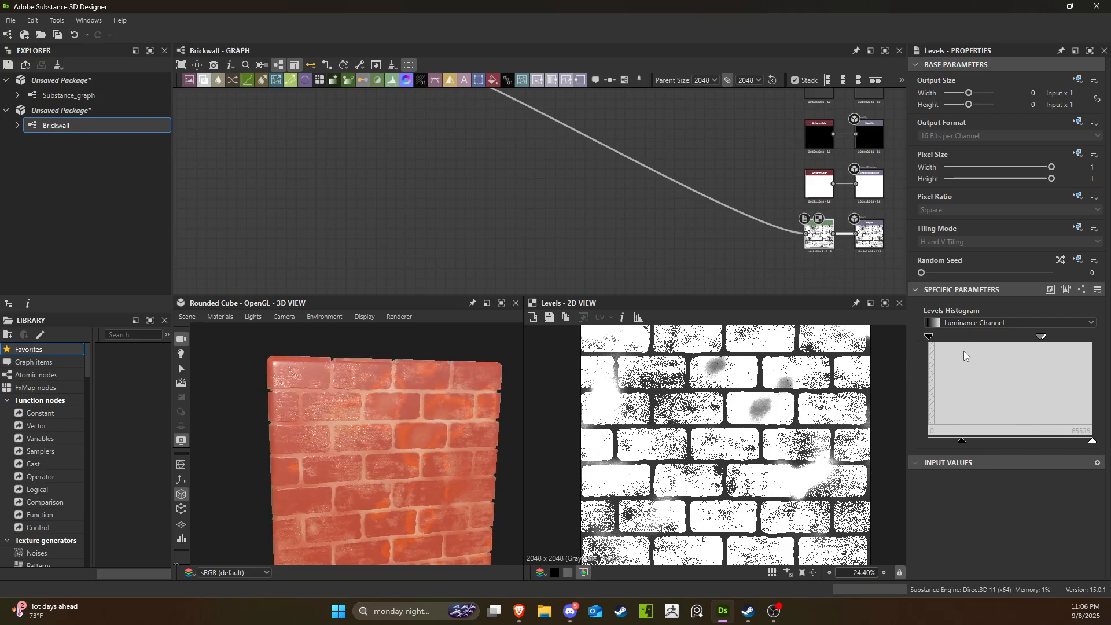
Raise the black input of the Height Levels histogram to about a third of its range and pull the midtone slightly darker.
mouse_move(1041, 335)
mouse_down()
mouse_move(990, 346)
mouse_move(1041, 336)
mouse_up()
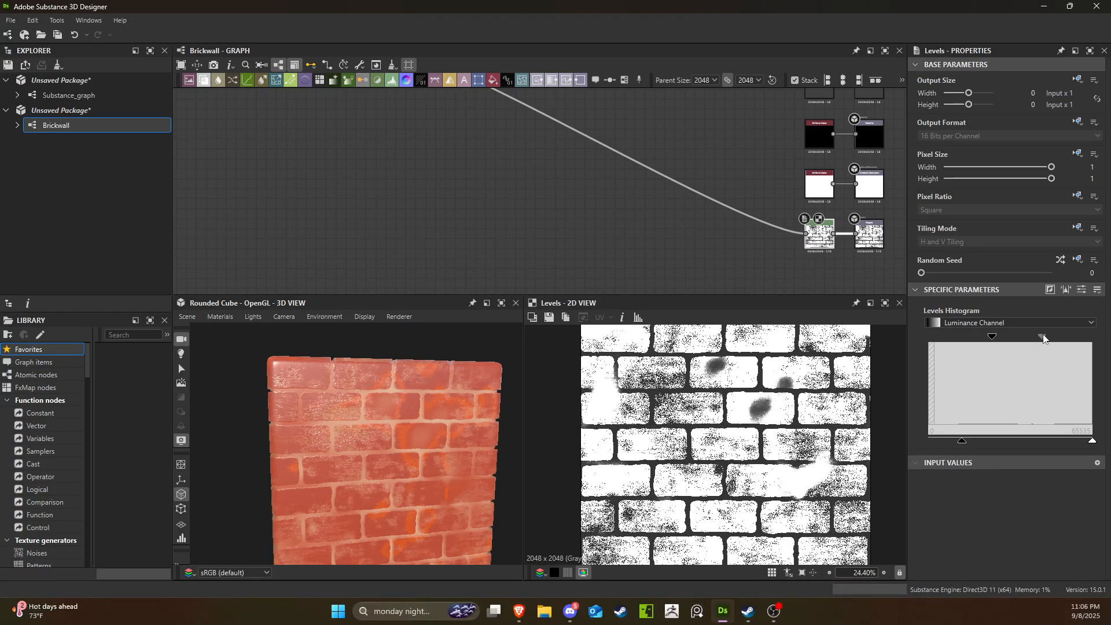
scroll(397, 427, up, 5)
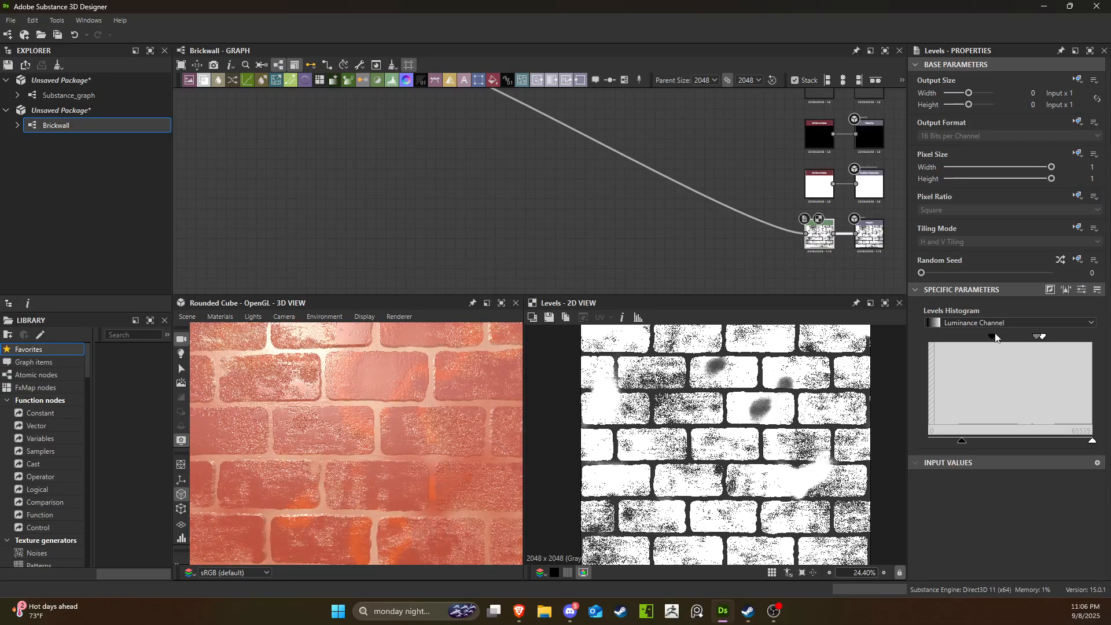
drag(994, 337, 1041, 342)
Examine the brick node chain, previewing the Blend before the Gradient Map and the Levels node that feeds the outputs.
scroll(503, 192, down, 4)
middle_drag(498, 162, 572, 231)
scroll(563, 210, up, 3)
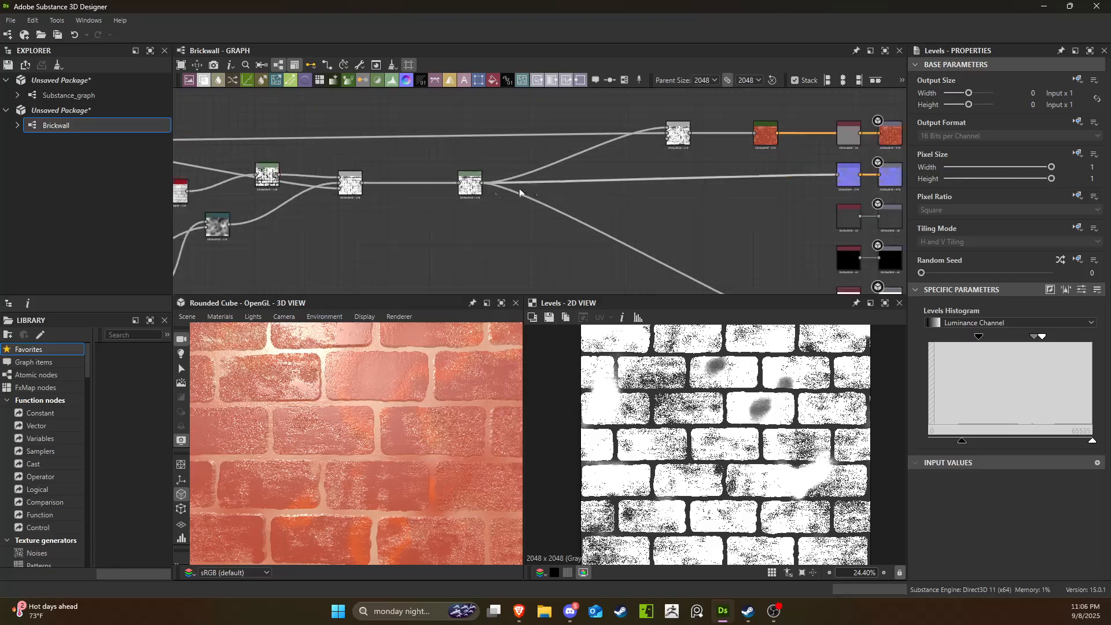
middle_drag(480, 204, 653, 230)
middle_drag(541, 229, 612, 228)
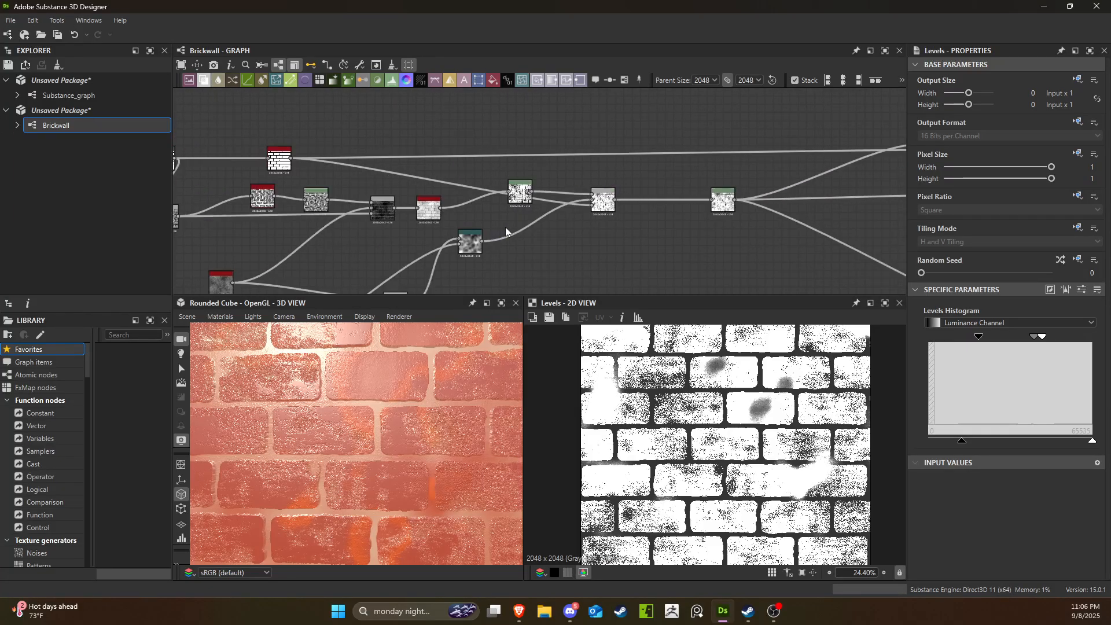
middle_drag(676, 213, 389, 193)
scroll(651, 141, up, 1)
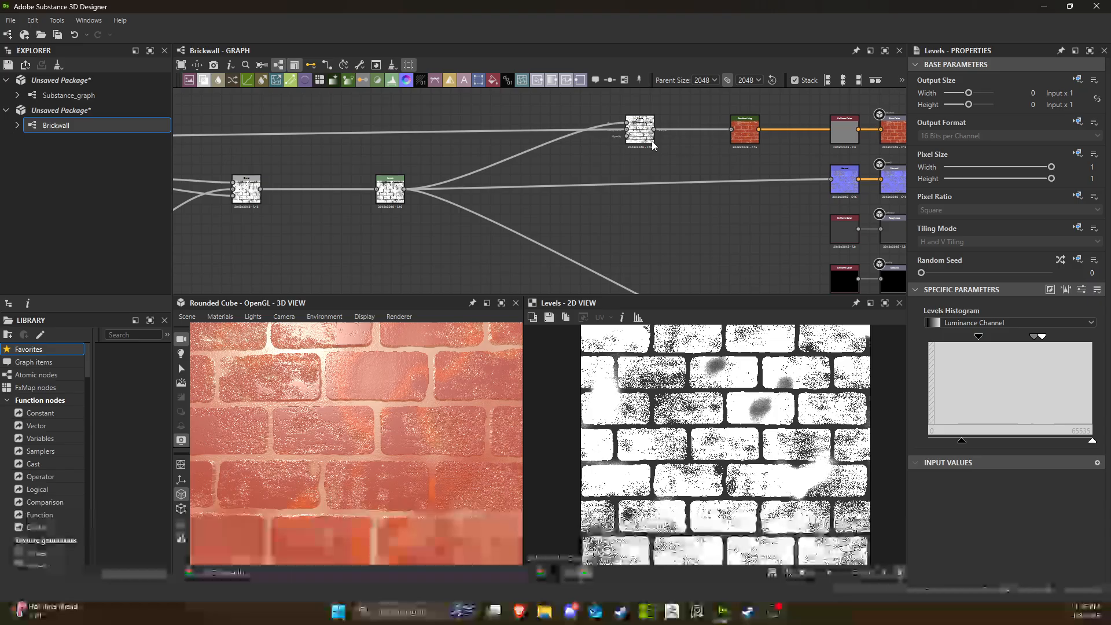
click(649, 141)
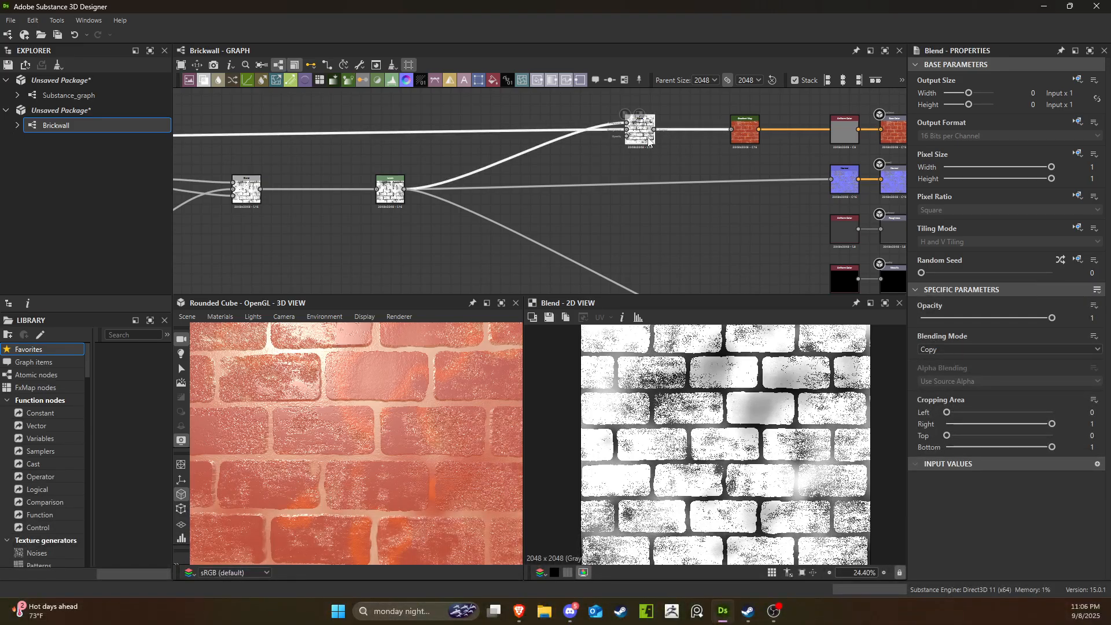
click(391, 201)
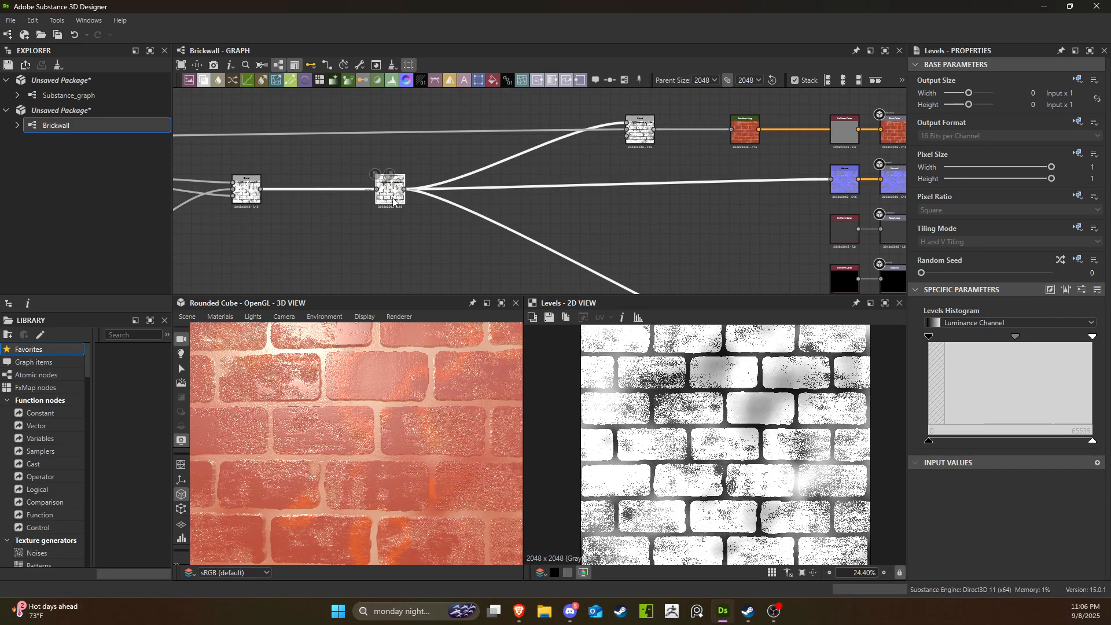
scroll(398, 202, up, 1)
scroll(403, 202, down, 3)
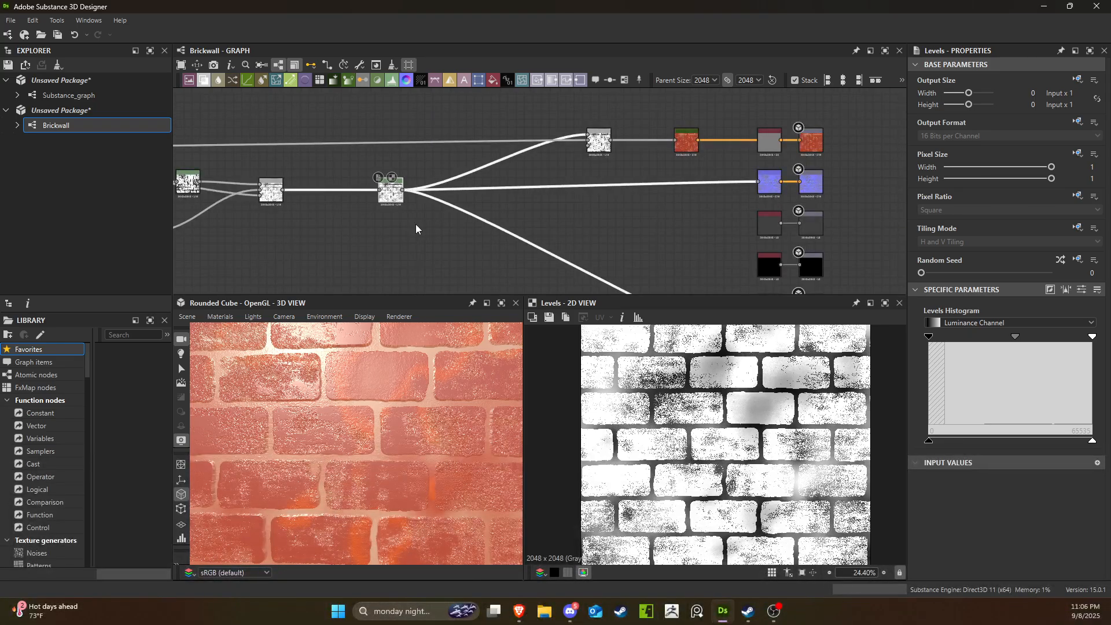
middle_drag(415, 224, 496, 156)
scroll(449, 165, down, 2)
middle_drag(502, 244, 446, 238)
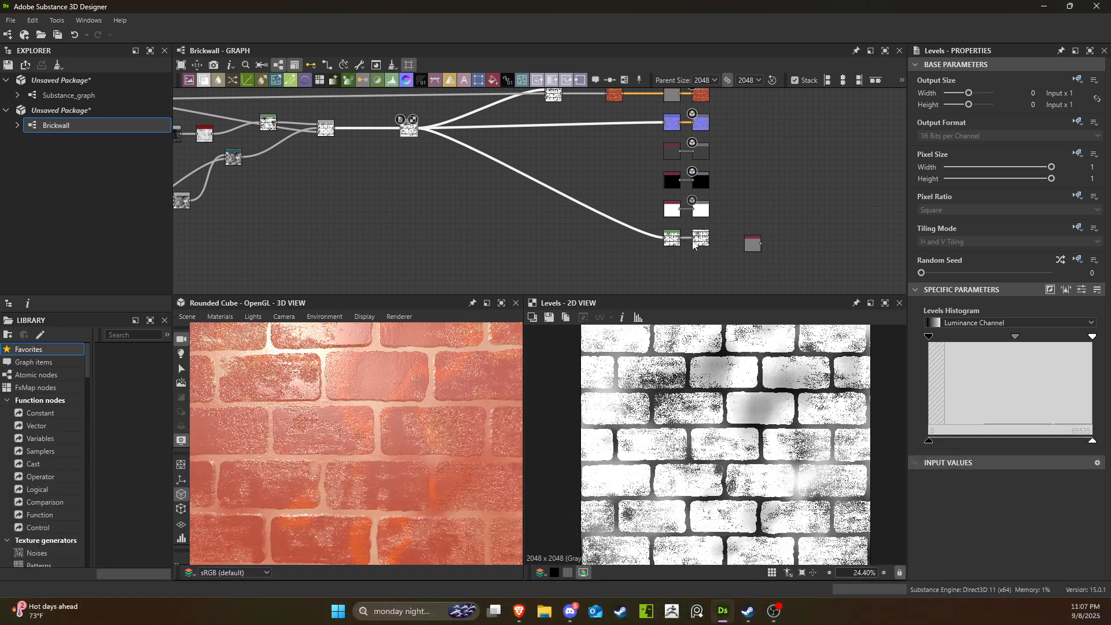
Lower the black input of the Height Levels node slightly and raise its output black to about a third of the range.
double_click(671, 238)
drag(982, 339, 976, 339)
drag(960, 441, 986, 443)
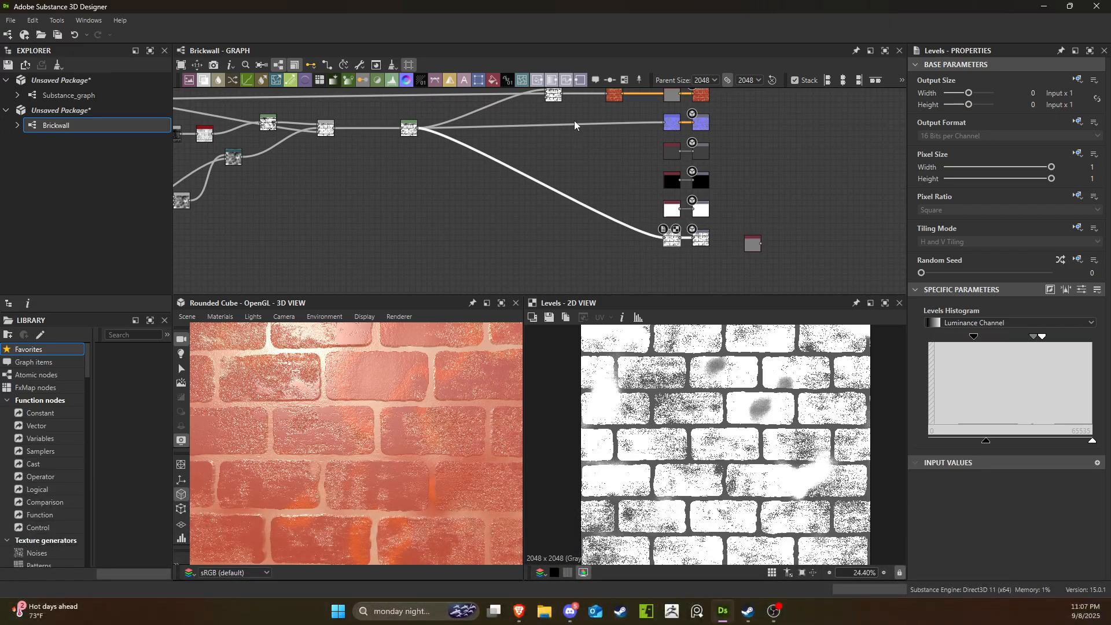
Move the Height Levels node away from its output and try connecting the upstream Levels node directly to the Height output.
middle_drag(545, 191, 587, 208)
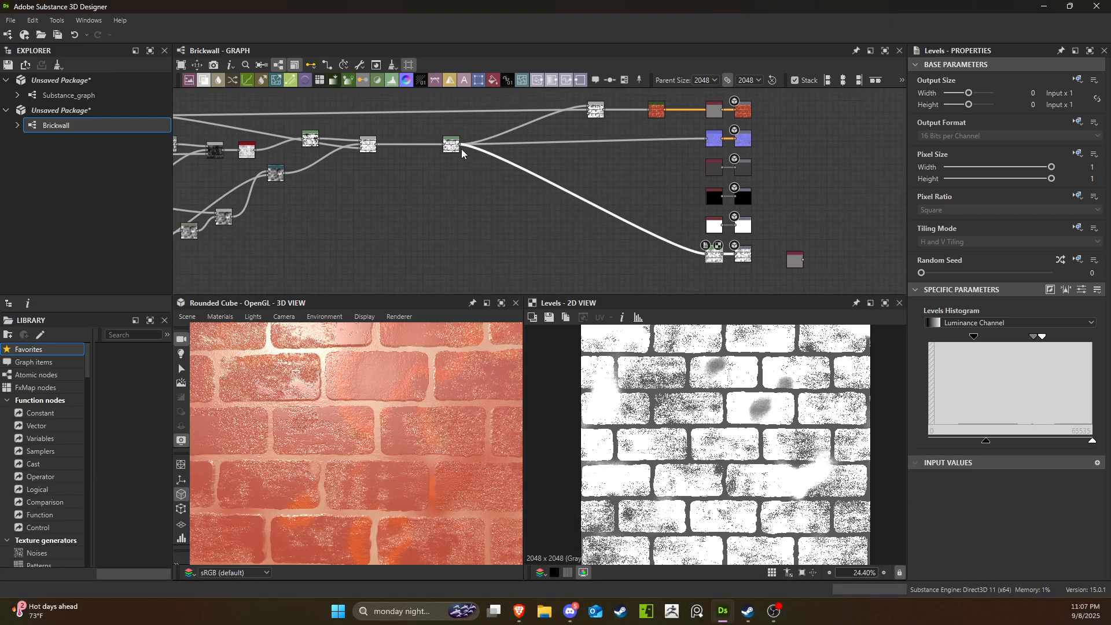
drag(461, 146, 603, 262)
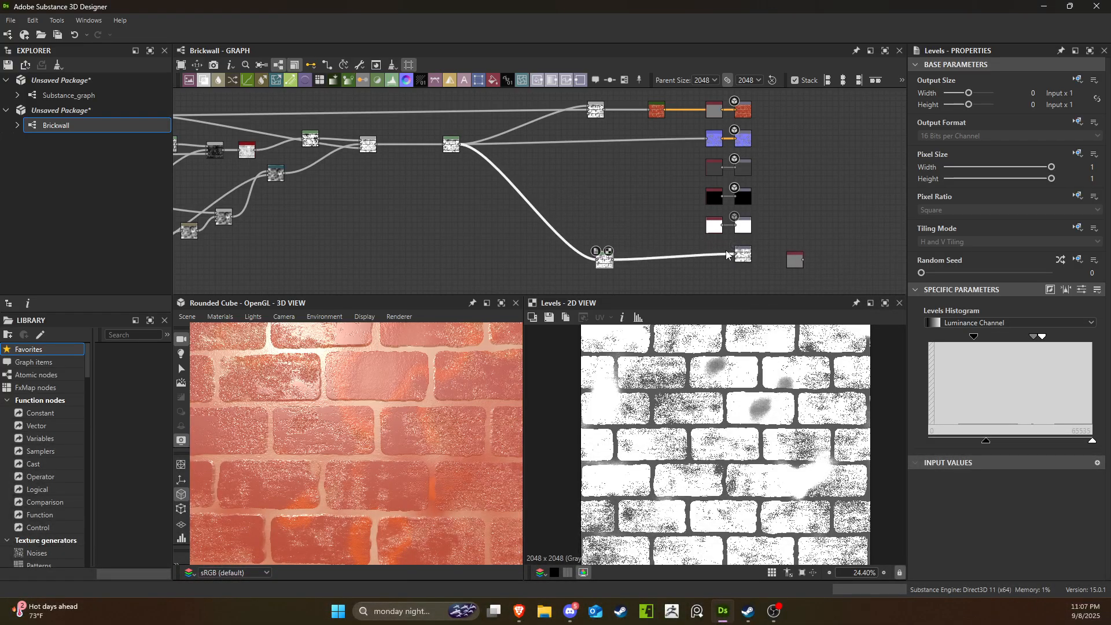
drag(460, 148, 732, 256)
key(Escape)
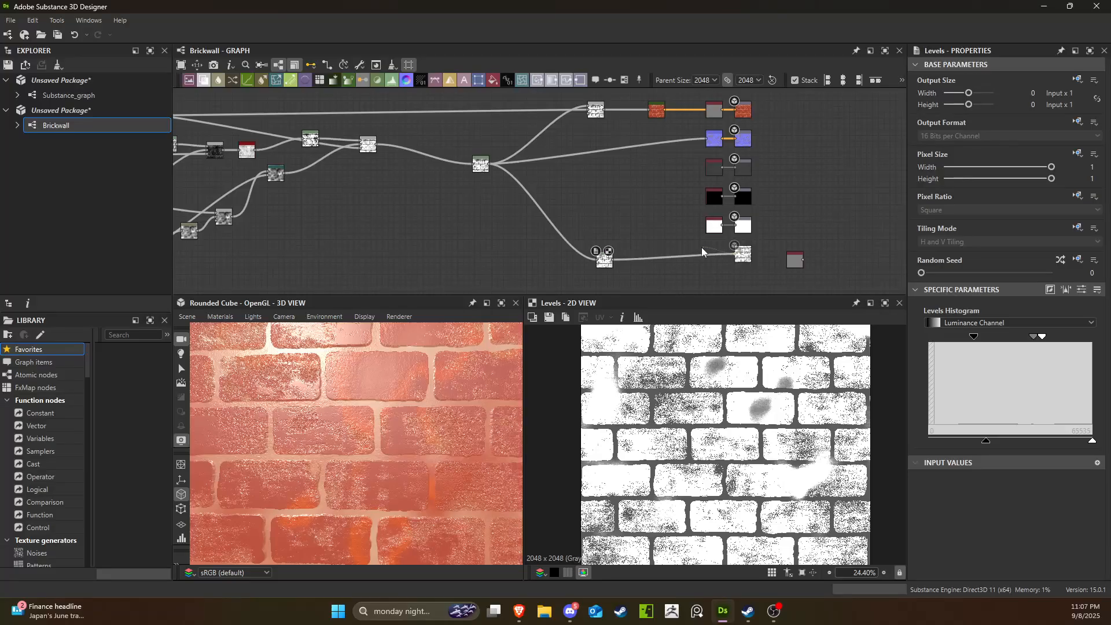
Connect the upstream Levels node directly to the Height output, delete the bypassed Levels node, and check the bricks on the cube.
drag(489, 165, 490, 166)
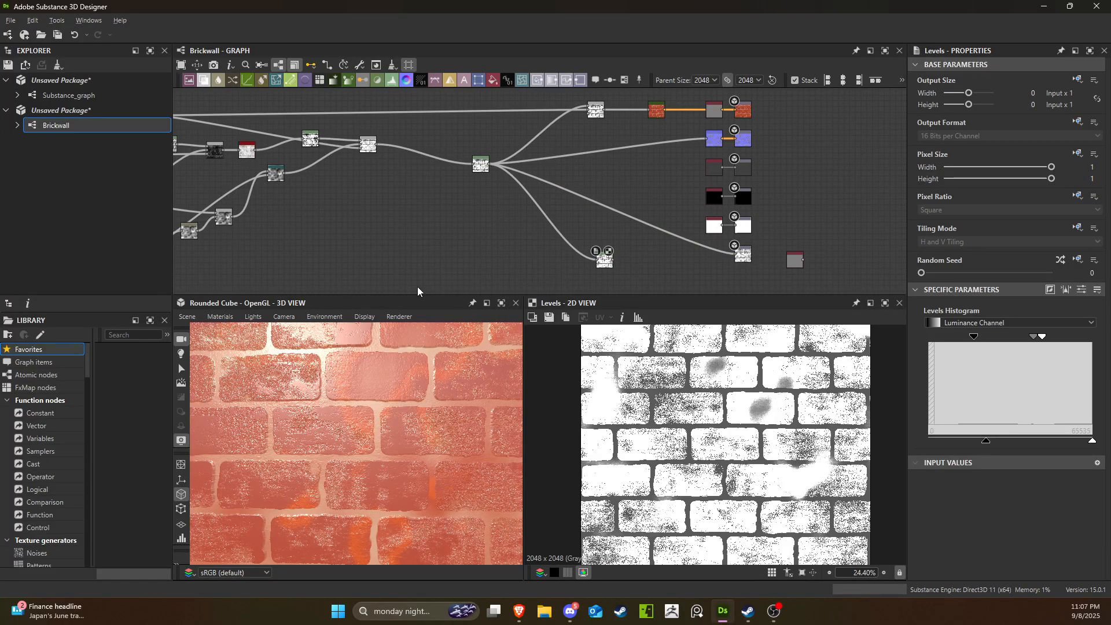
middle_drag(418, 287, 418, 275)
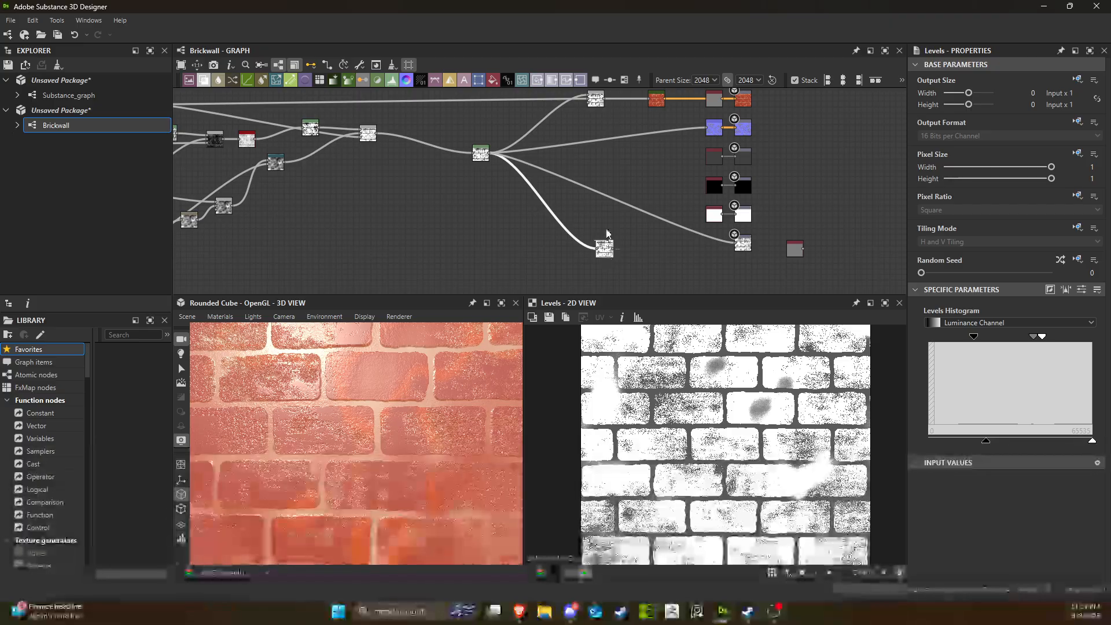
key(Delete)
scroll(290, 379, down, 5)
drag(333, 434, 373, 447)
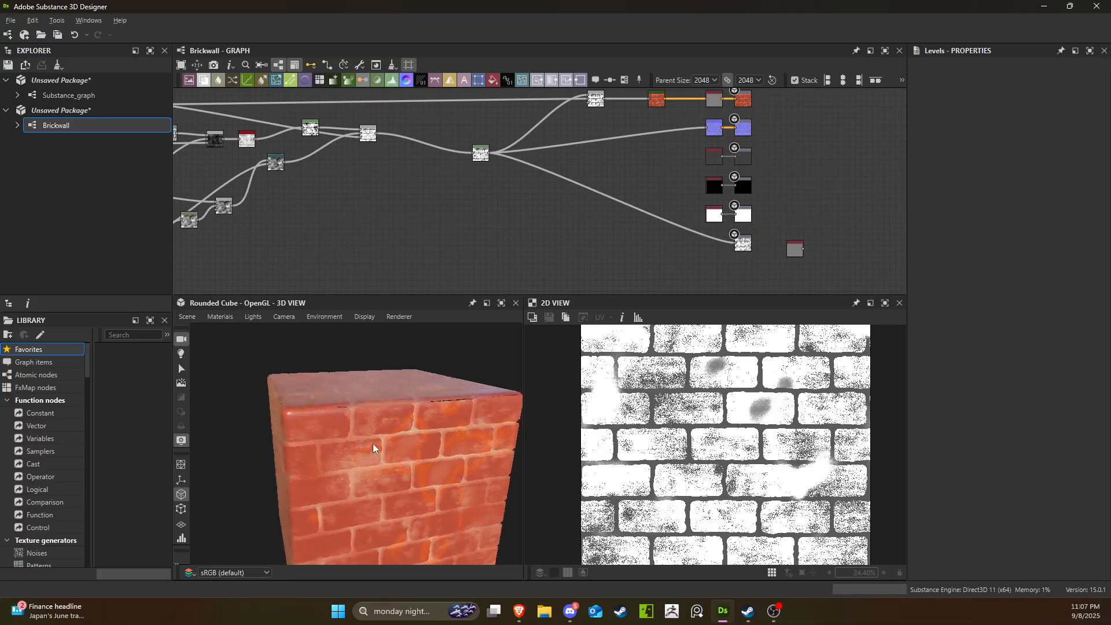
drag(417, 482, 370, 477)
scroll(373, 439, down, 3)
scroll(367, 479, up, 3)
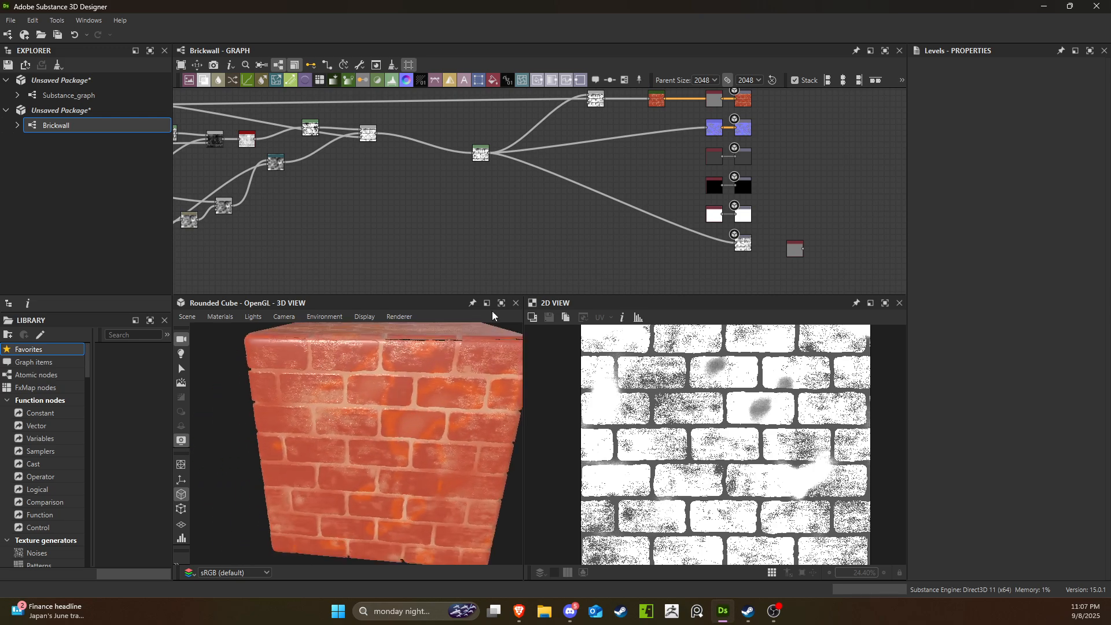
Add a Levels node fed by the upstream Levels and use it in place of the Uniform Color driving the Roughness output.
scroll(695, 186, up, 5)
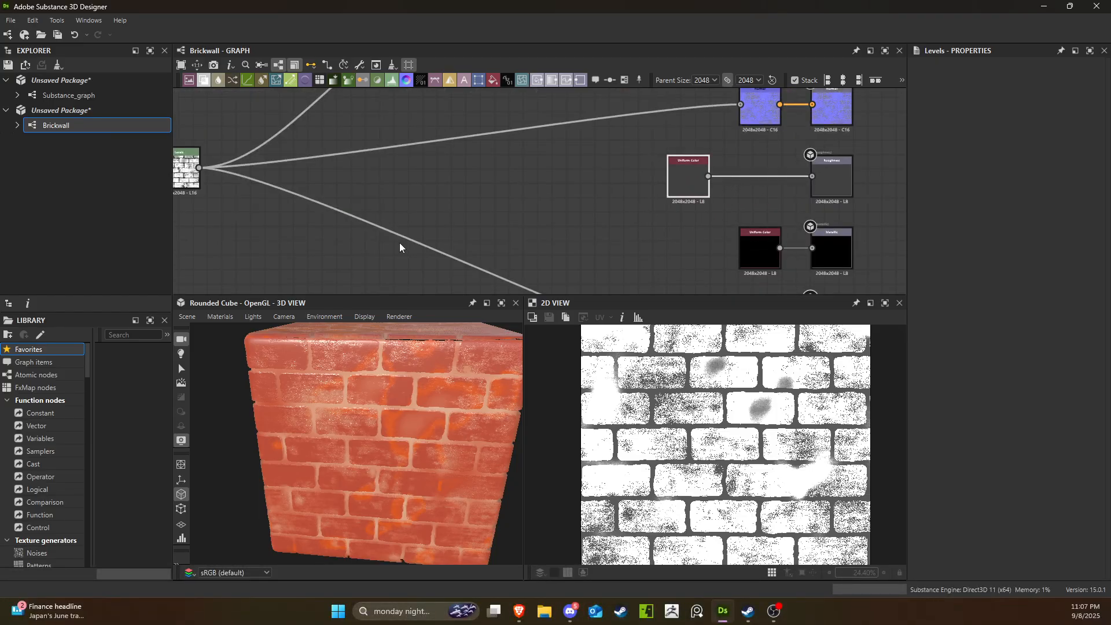
scroll(382, 235, down, 2)
middle_drag(369, 220, 509, 261)
mouse_move(578, 204)
middle_down()
mouse_move(791, 231)
mouse_move(955, 189)
mouse_move(808, 214)
mouse_move(570, 191)
middle_up()
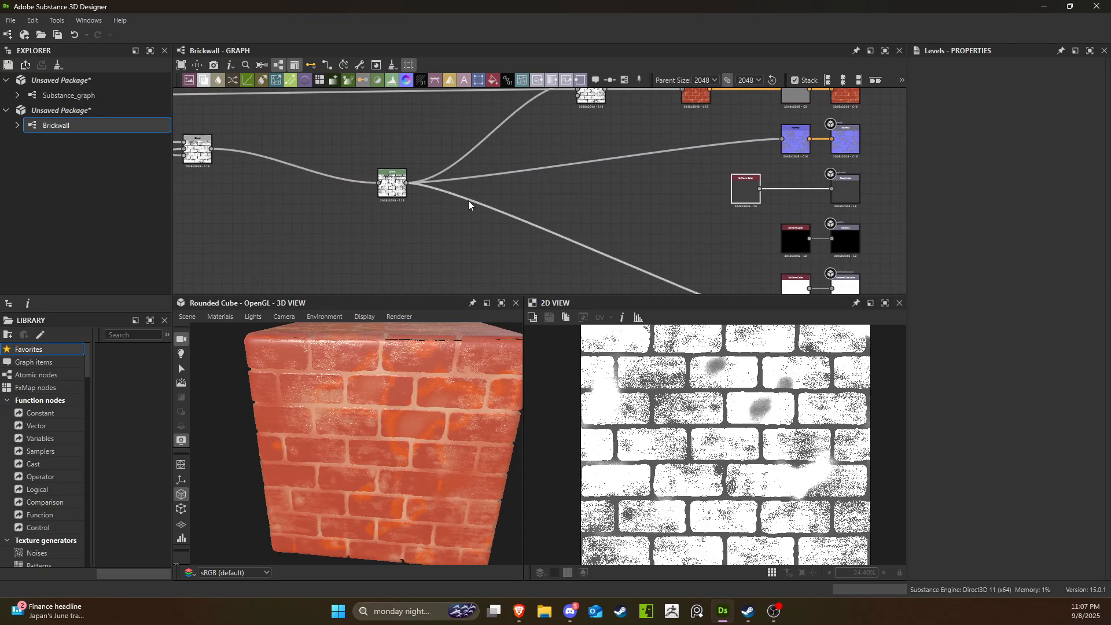
drag(612, 213, 630, 213)
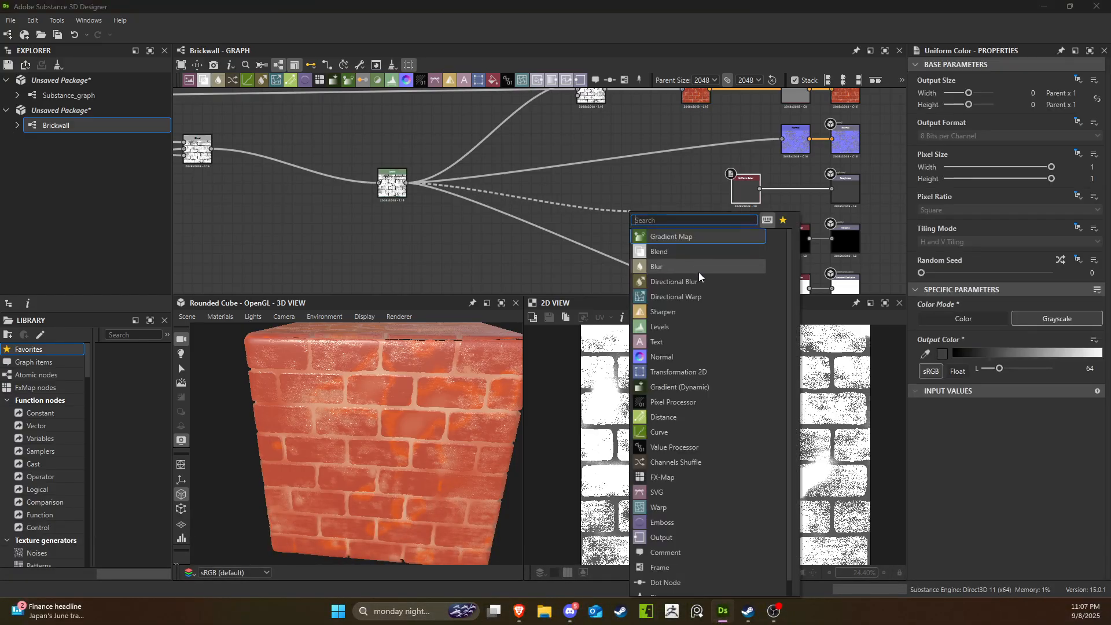
click(661, 326)
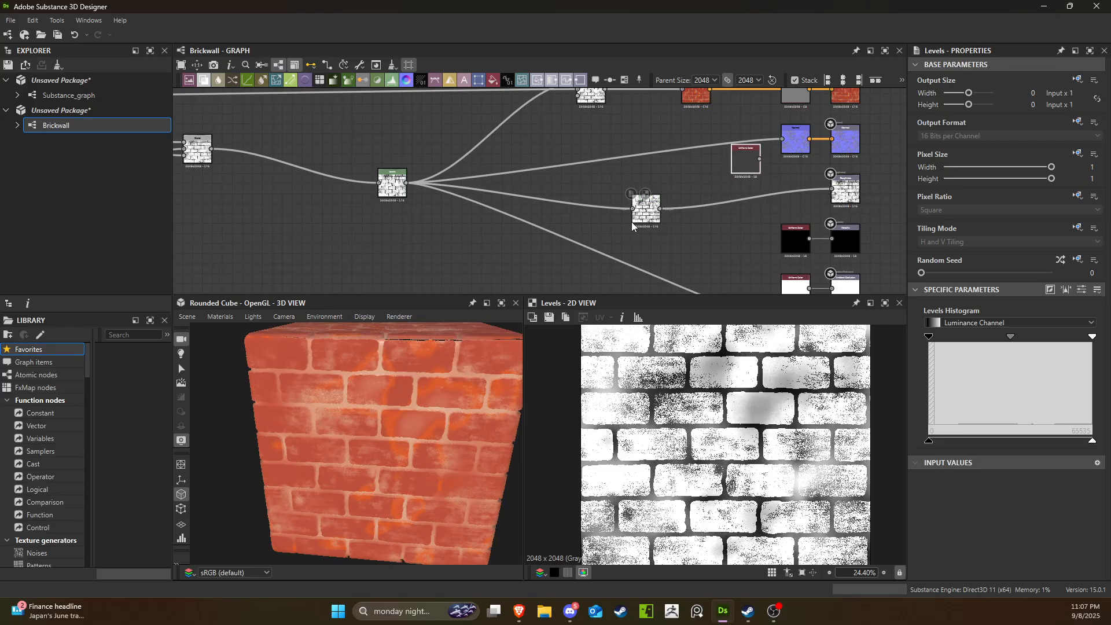
drag(632, 222, 726, 207)
Make room beside the new Roughness Levels node and add an Invert Grayscale node from its output.
scroll(727, 214, up, 5)
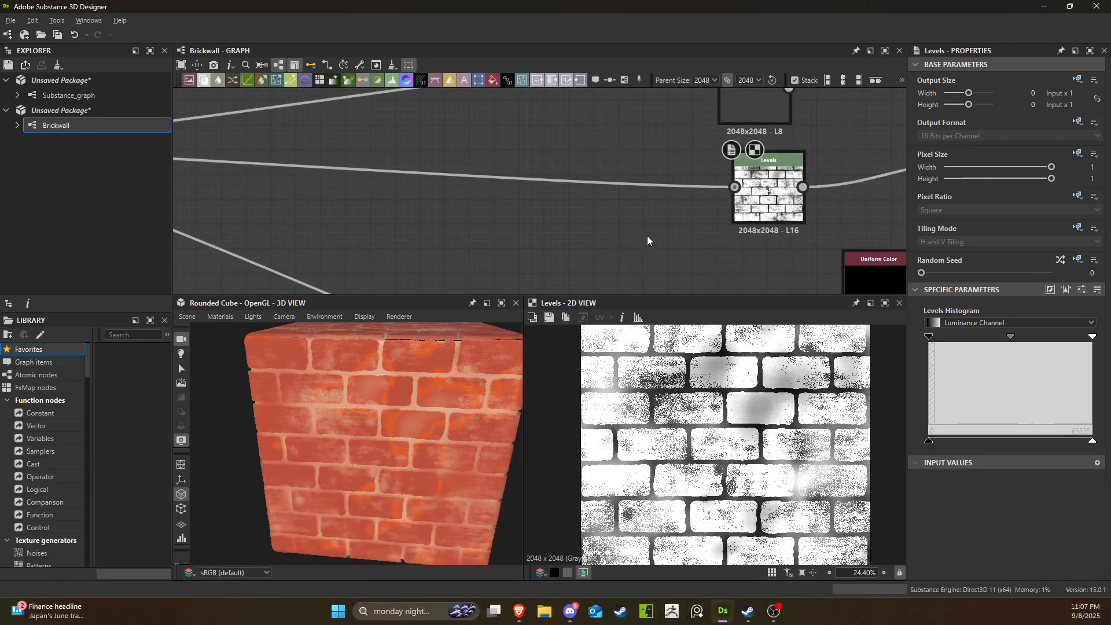
scroll(752, 220, up, 3)
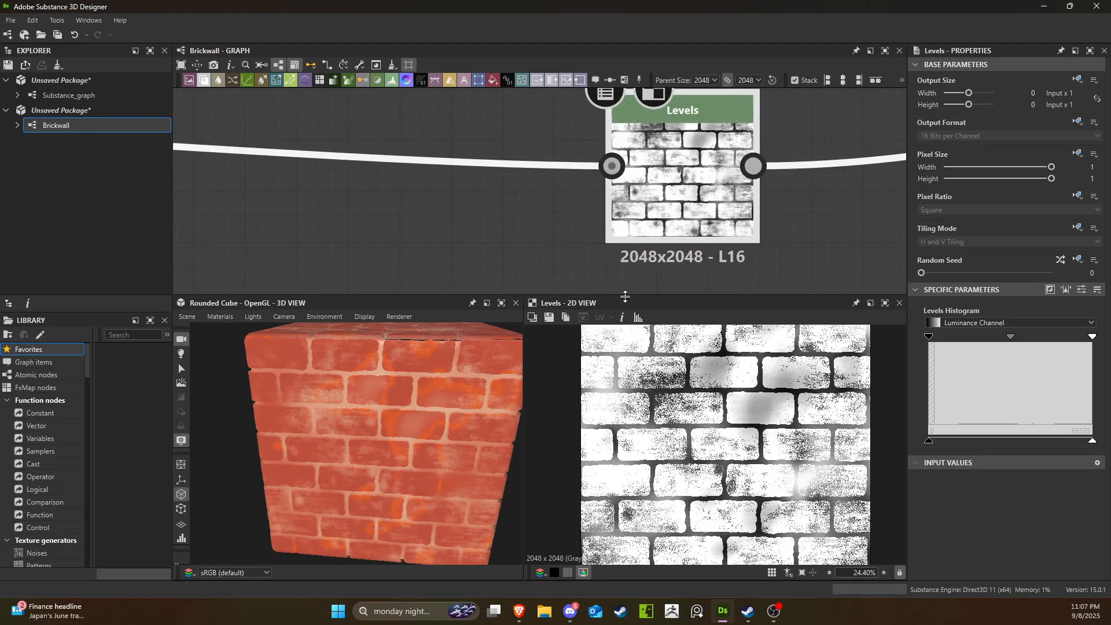
scroll(703, 177, up, 2)
scroll(703, 177, down, 4)
drag(680, 203, 467, 203)
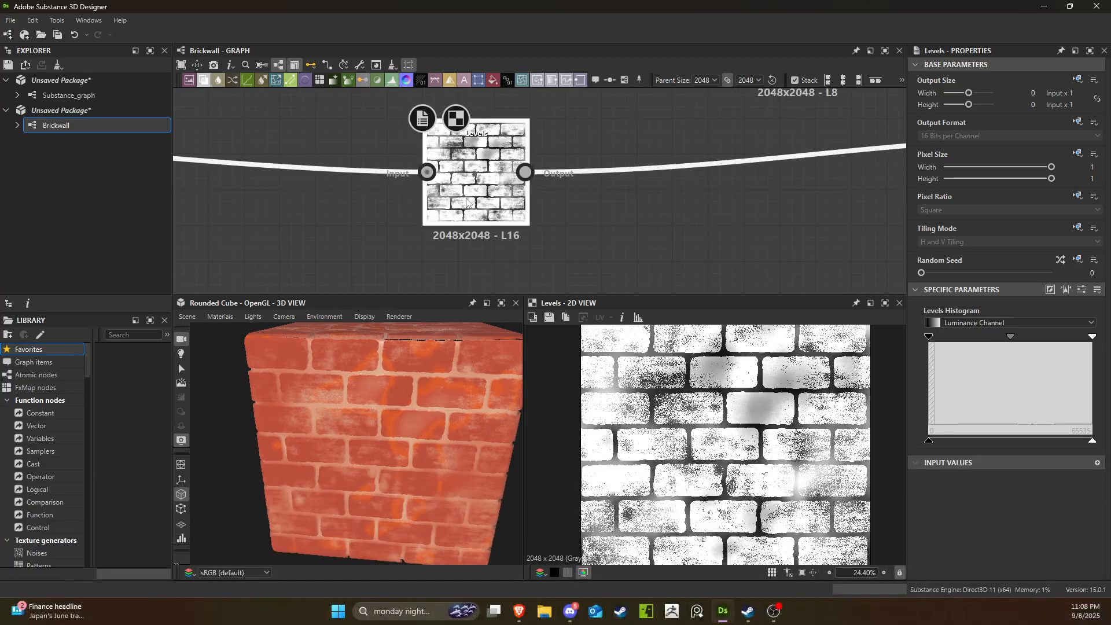
drag(526, 172, 673, 184)
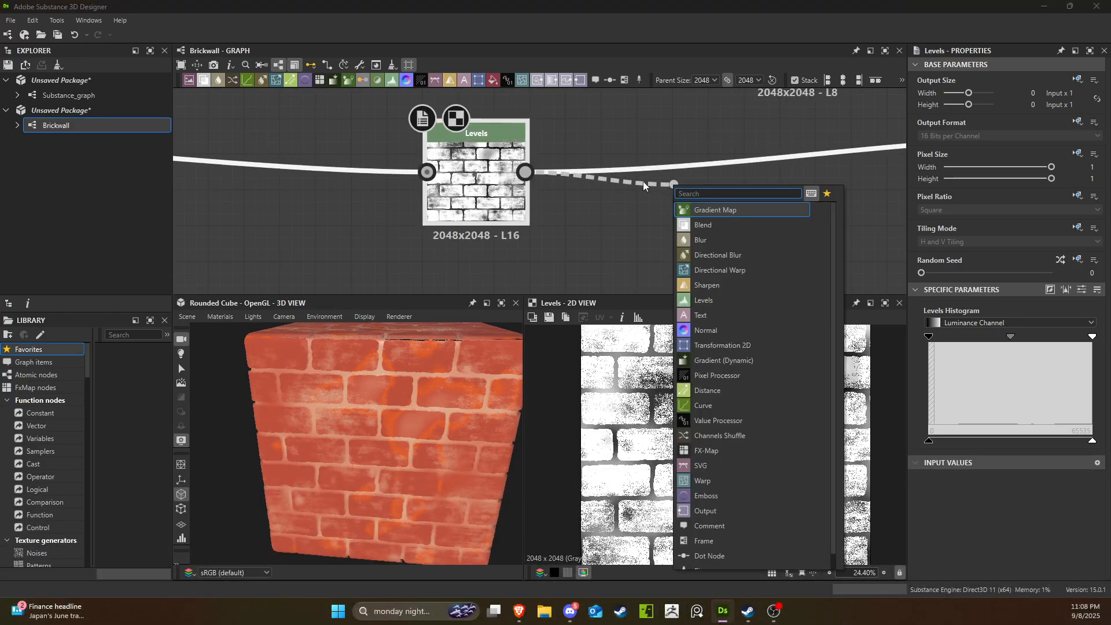
text(inv)
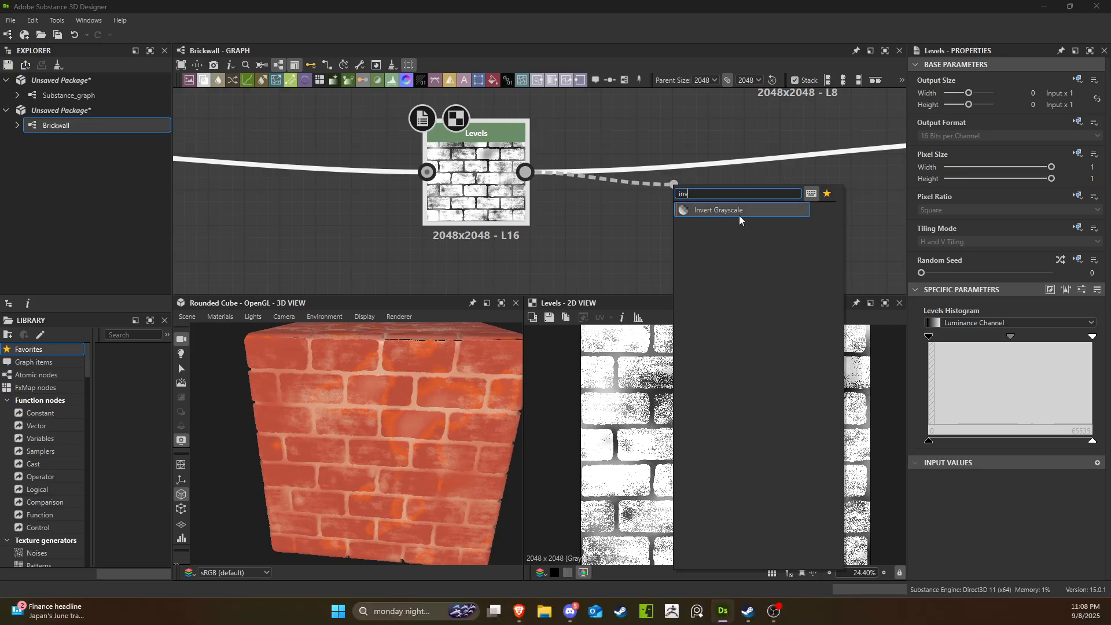
click(738, 213)
middle_drag(897, 188, 676, 238)
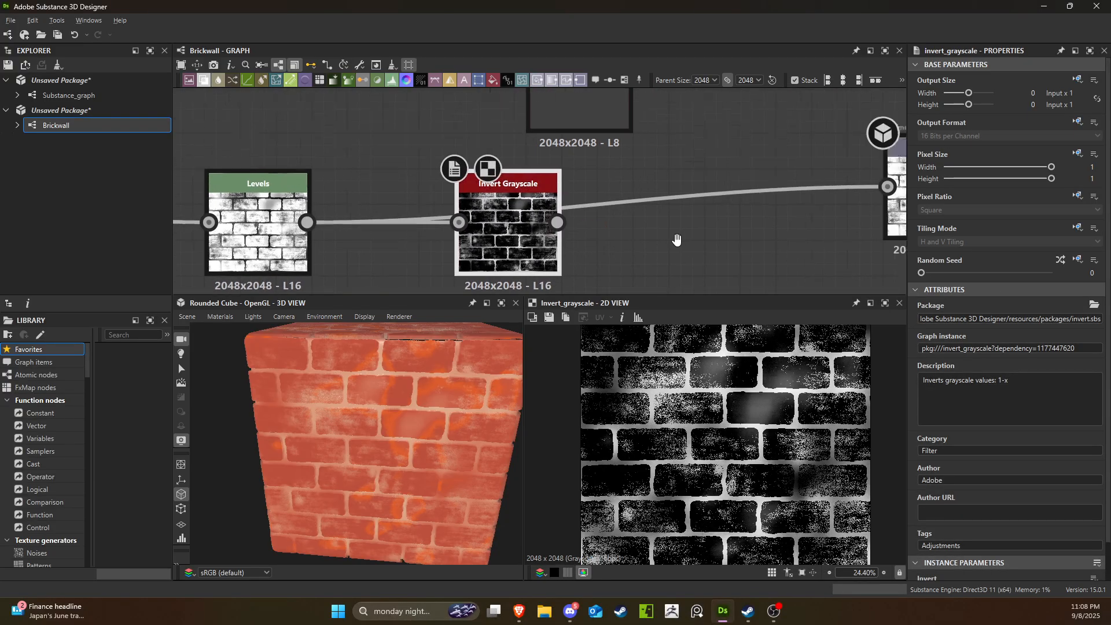
Place the Invert Grayscale node between the upstream Levels and the Roughness Levels, wire it in, and space the two nodes apart.
scroll(523, 240, down, 3)
middle_drag(503, 236, 750, 202)
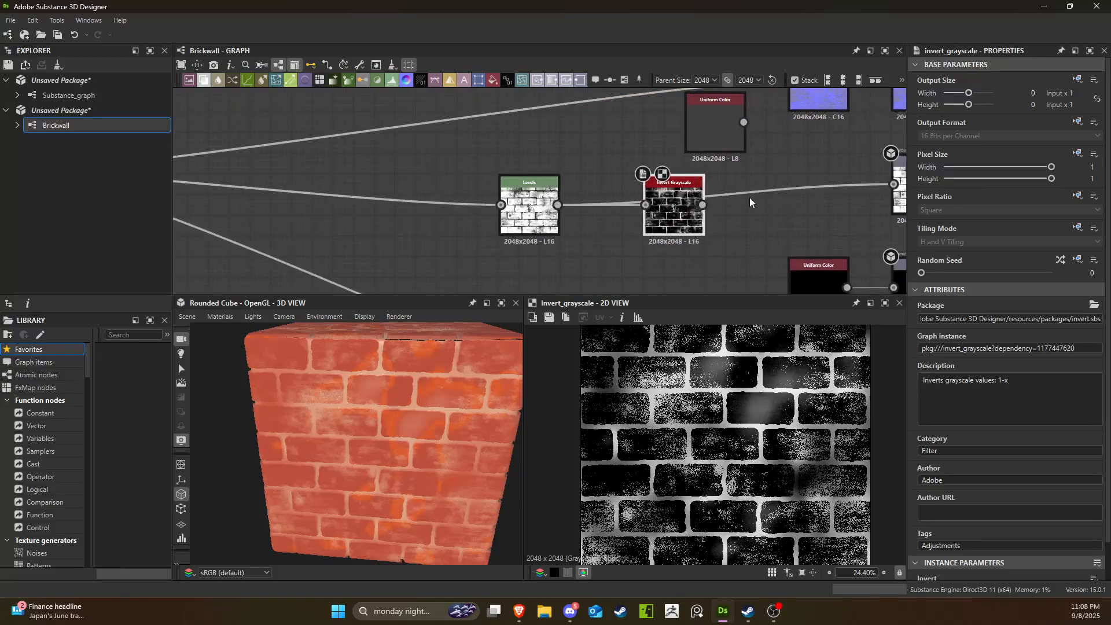
drag(667, 206, 420, 206)
middle_drag(462, 212, 844, 186)
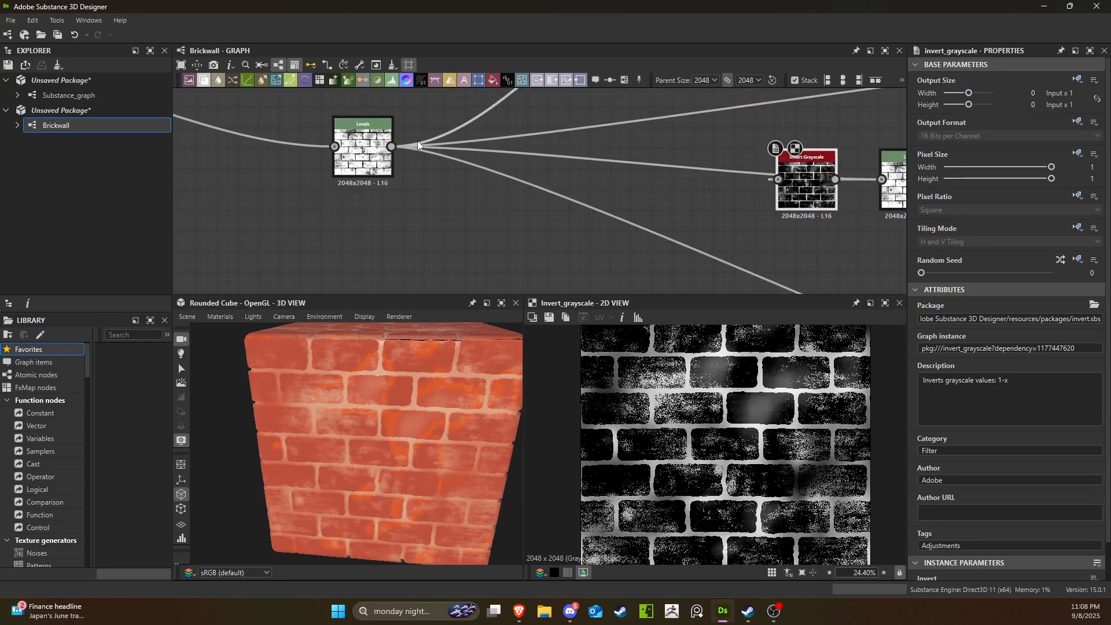
drag(630, 167, 777, 179)
middle_drag(863, 218, 602, 222)
middle_drag(842, 225, 654, 241)
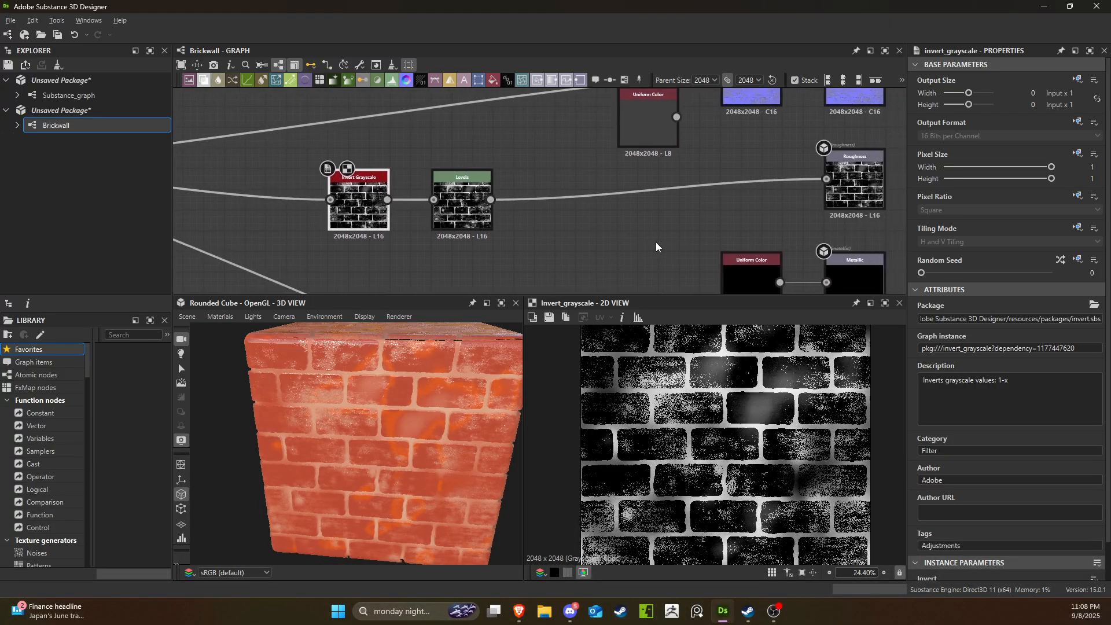
drag(479, 200, 562, 202)
Pull the Roughness Levels midtone down to about a sixth of the histogram range and lower the white input slightly.
drag(444, 399, 395, 372)
middle_drag(395, 373, 429, 424)
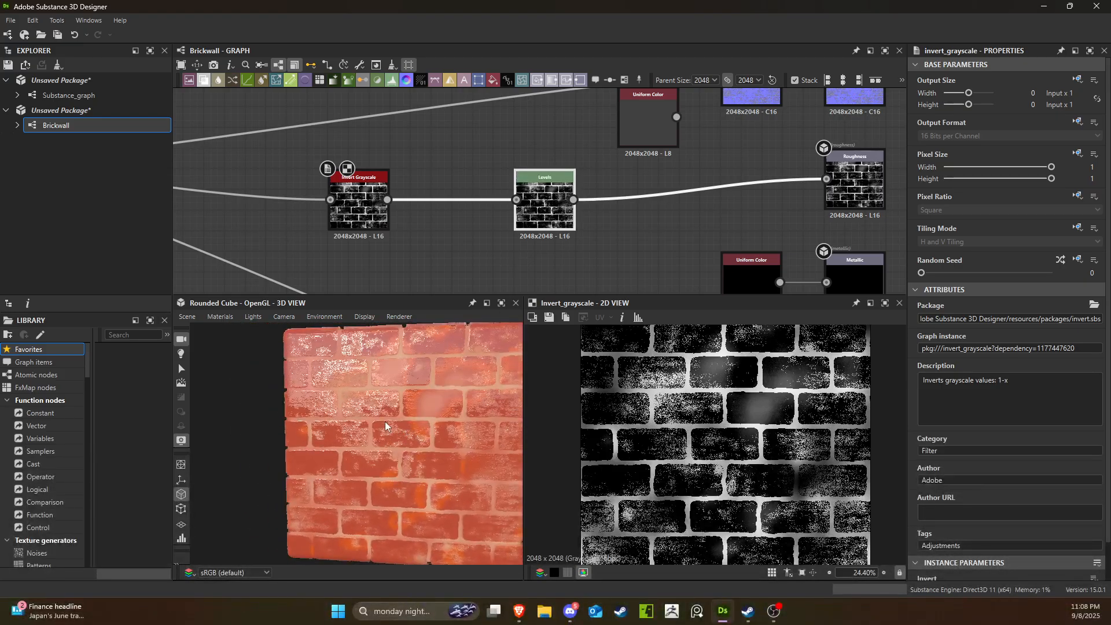
scroll(370, 419, up, 4)
click(542, 214)
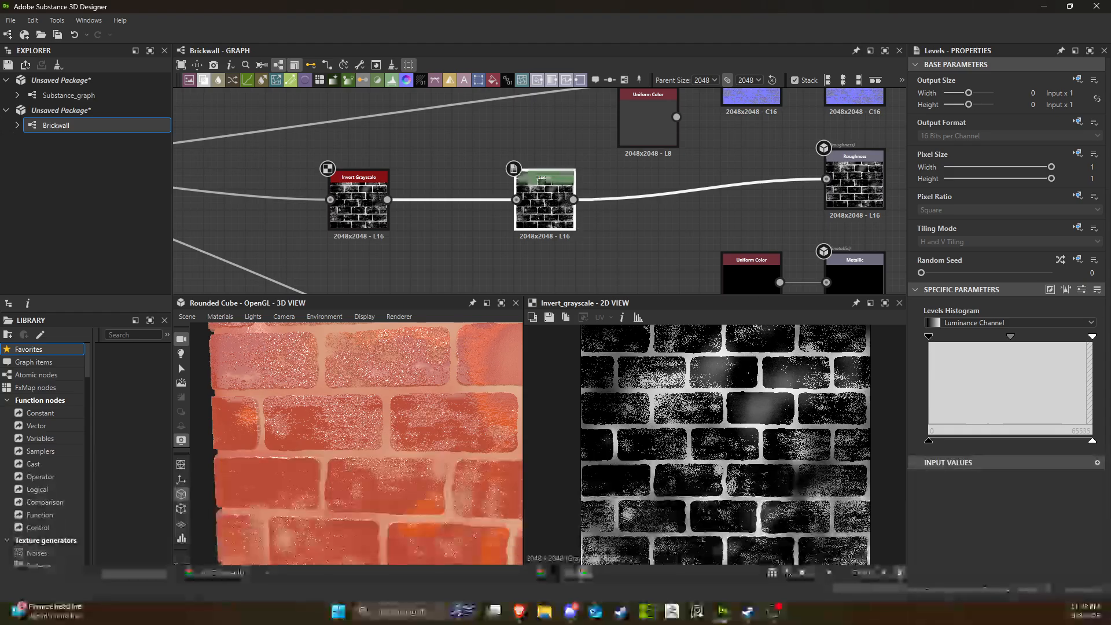
drag(1010, 337, 961, 338)
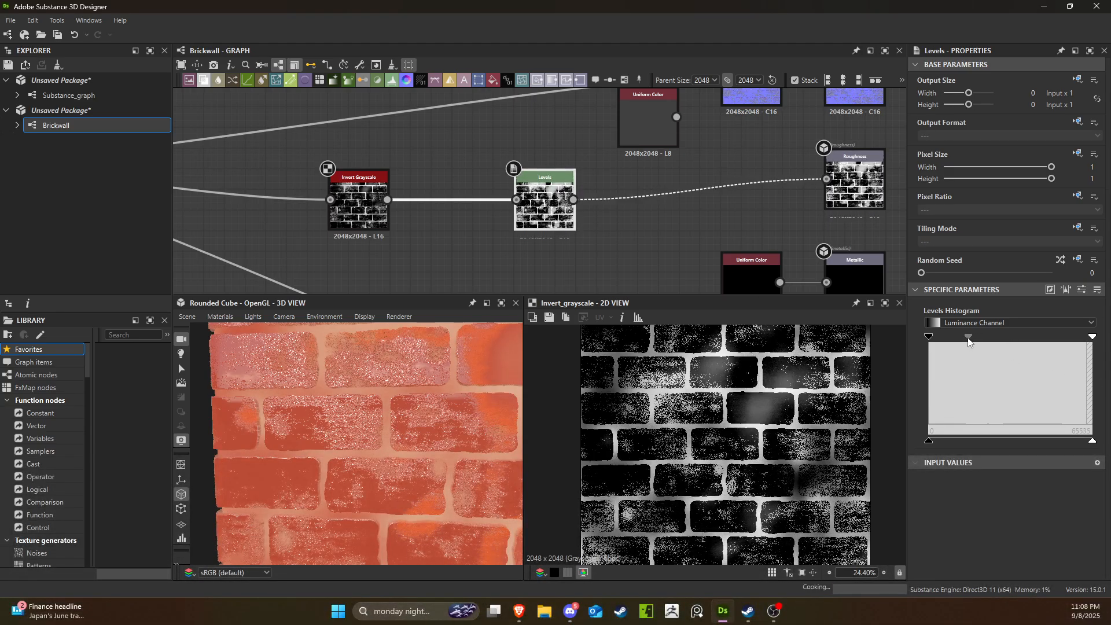
scroll(549, 226, up, 3)
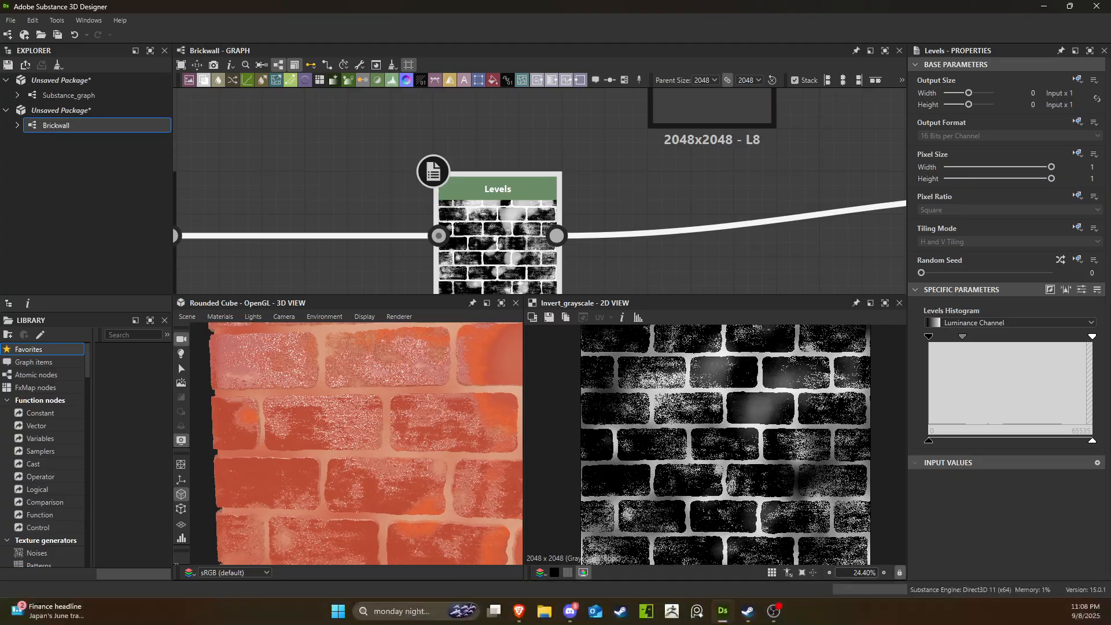
drag(1092, 336, 970, 340)
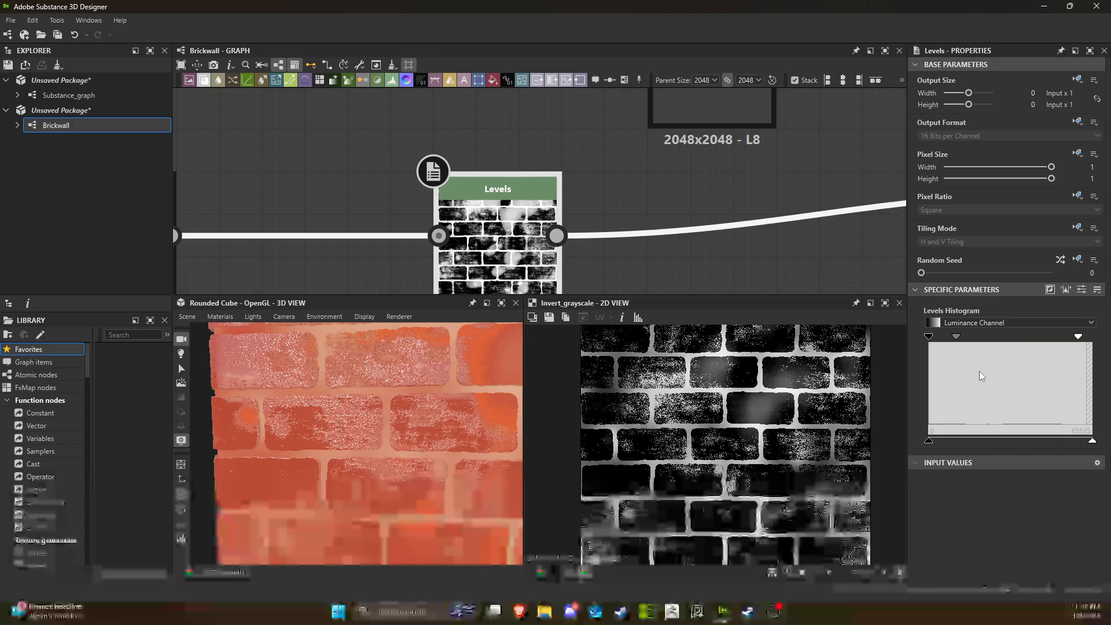
Try a lower output white on the Roughness Levels, undo it, and raise the output black to about a quarter of the range.
drag(1090, 443, 1025, 440)
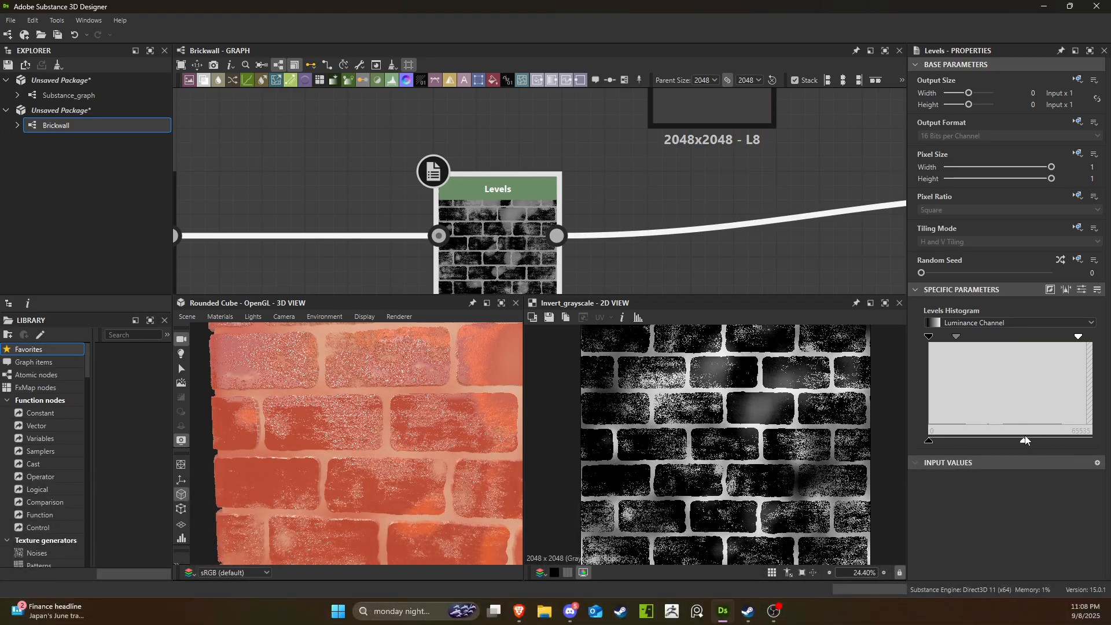
key(ctrl+z)
drag(929, 440, 968, 442)
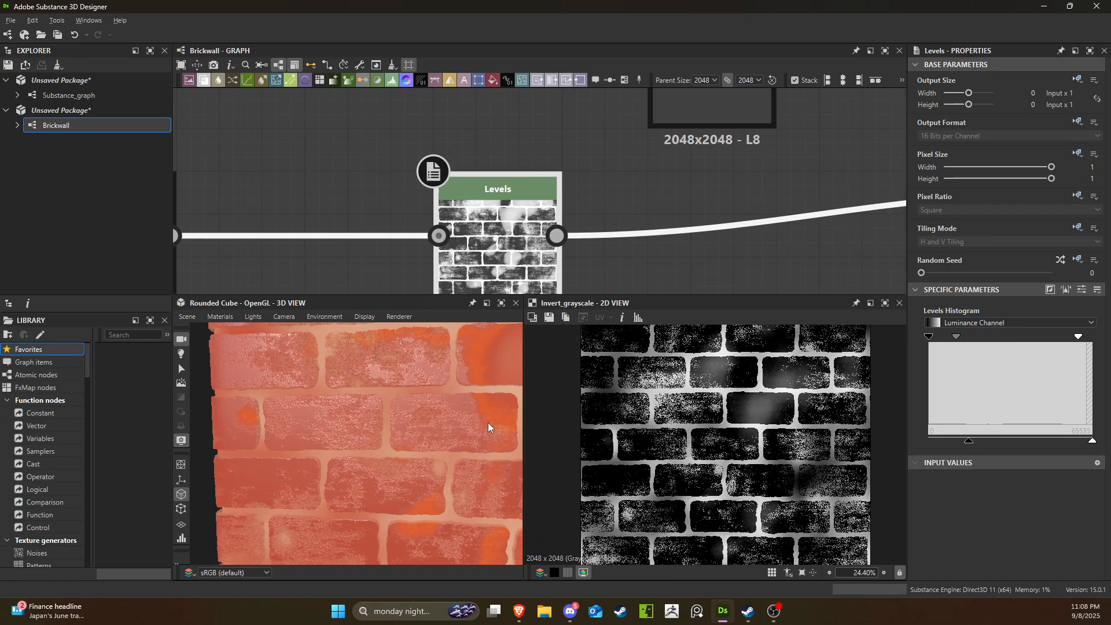
drag(489, 427, 494, 396)
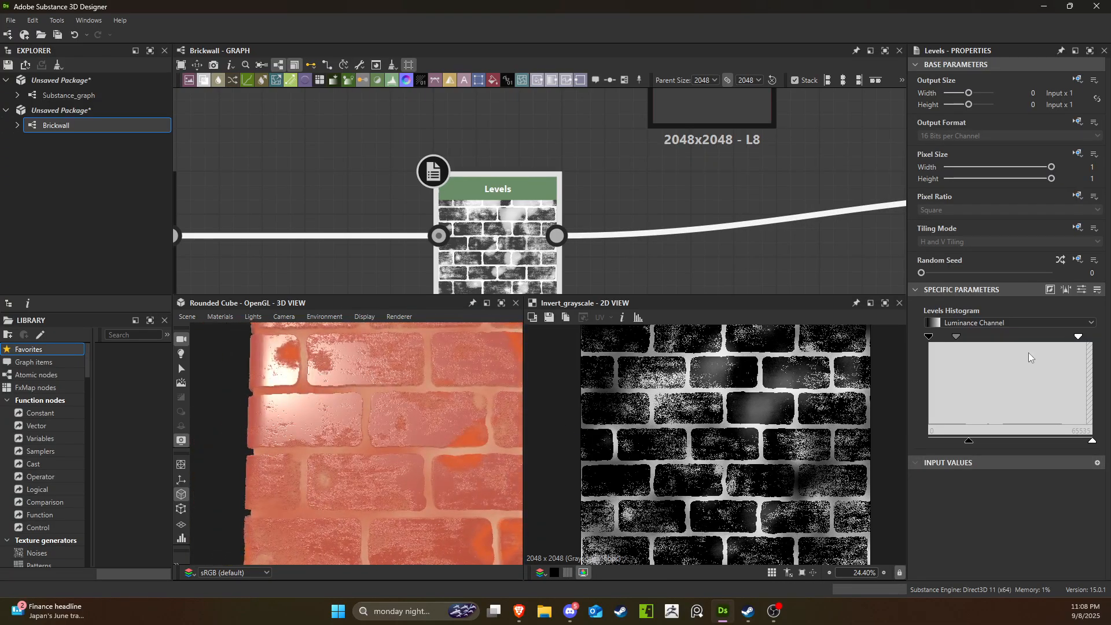
Move the Roughness Levels midtone back to about the centre and lower the white input to about a third of the range.
drag(957, 340, 1018, 340)
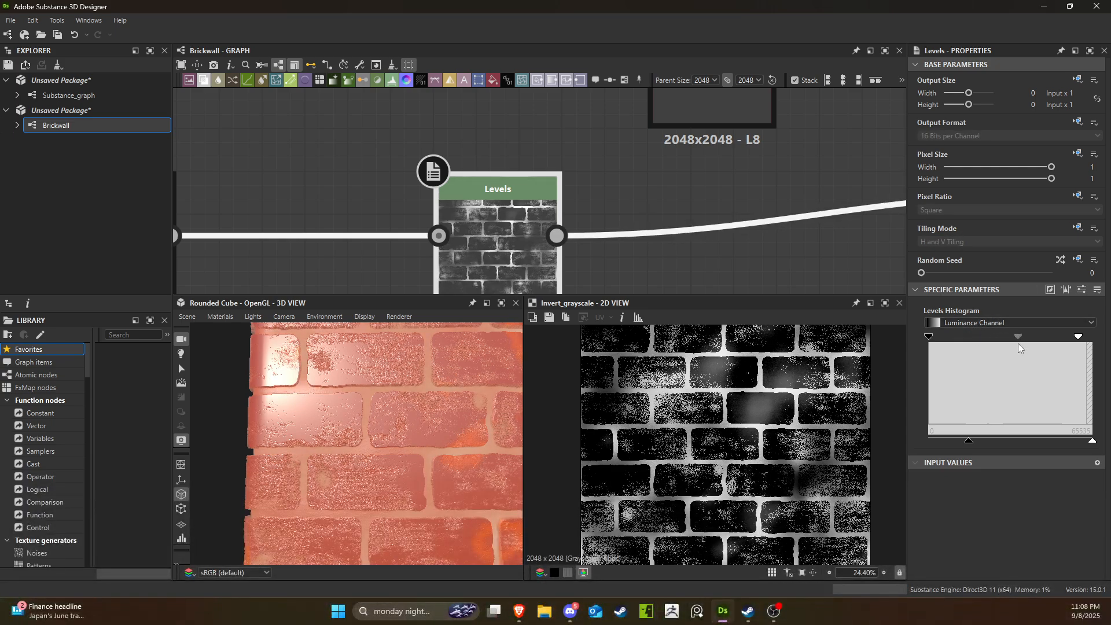
scroll(401, 433, up, 5)
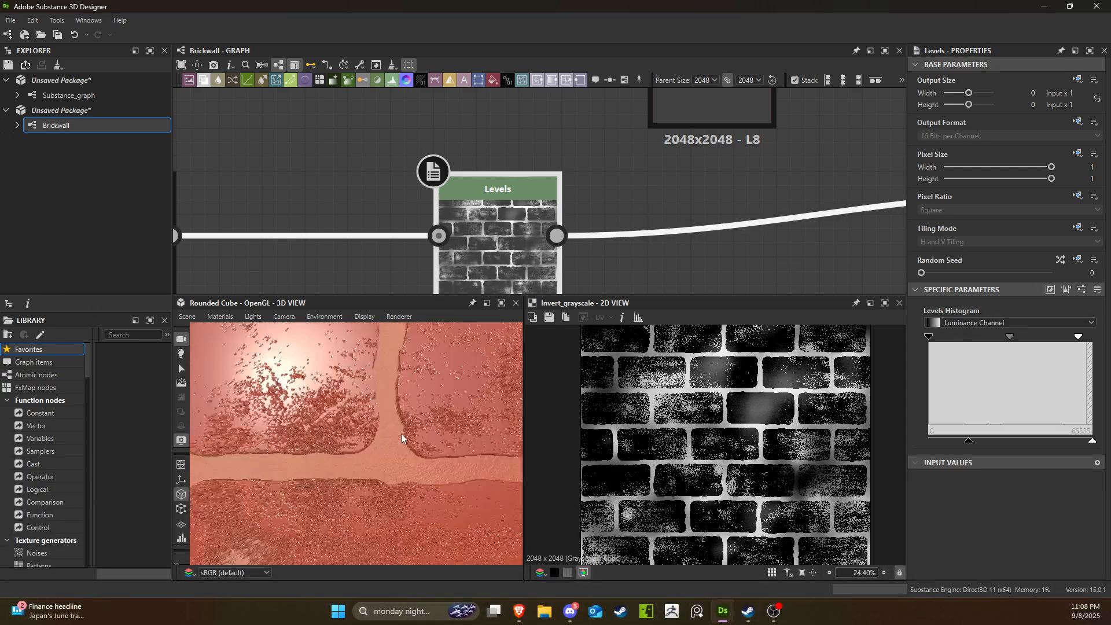
mouse_move(401, 433)
mouse_down()
mouse_move(354, 436)
mouse_move(387, 435)
mouse_up()
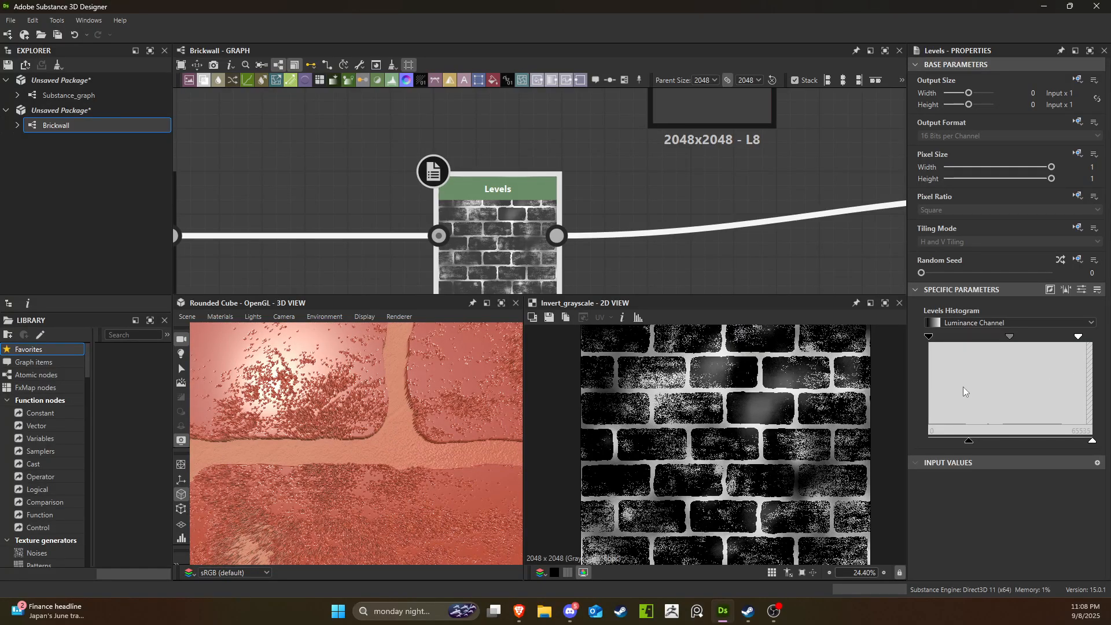
drag(1077, 337, 997, 343)
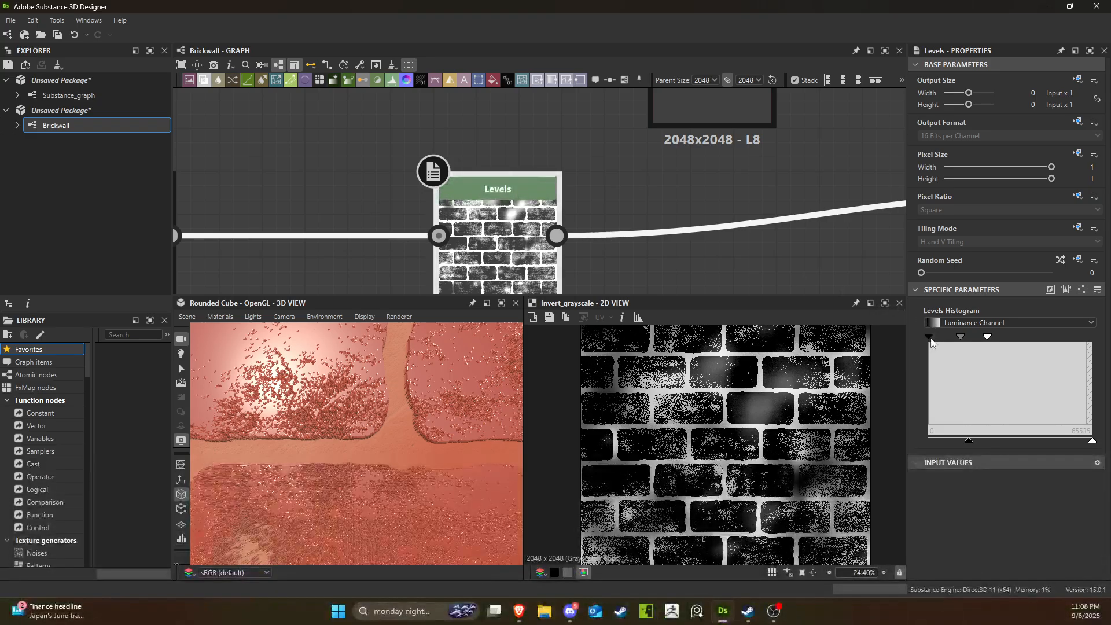
Move the midtone and white input points of the roughness Levels node toward white and raise its output black level.
drag(929, 336, 918, 329)
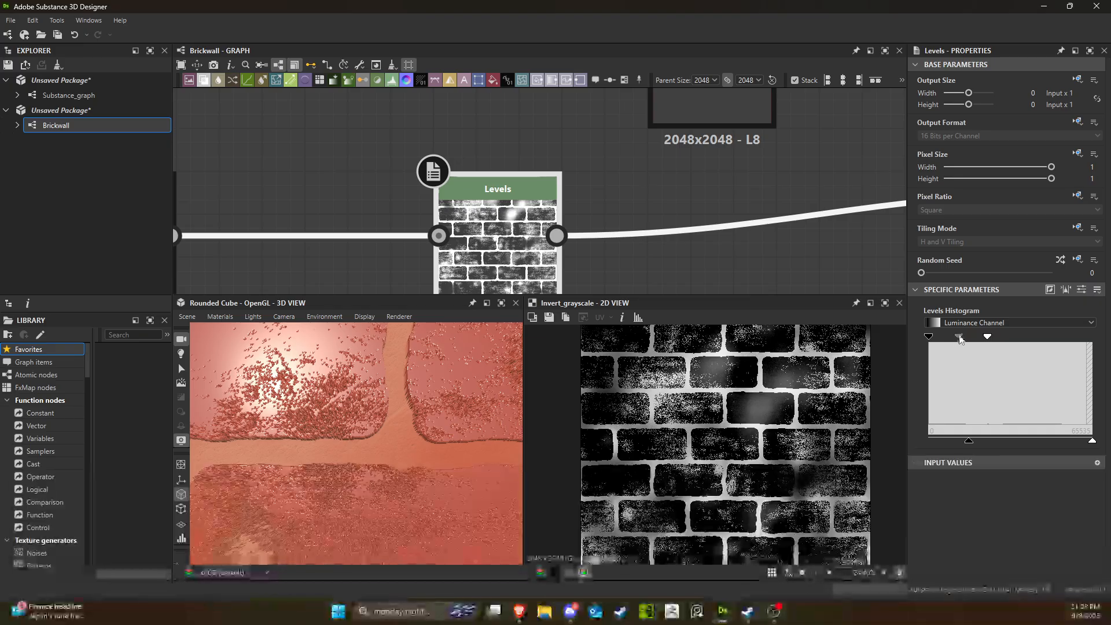
drag(959, 339, 970, 339)
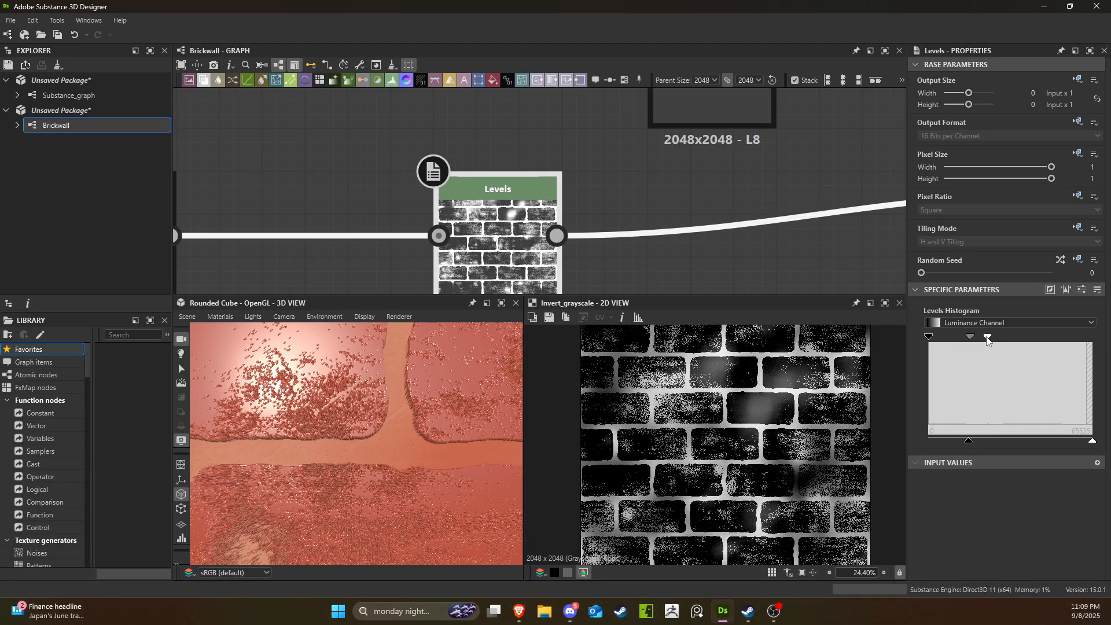
drag(969, 441, 1009, 441)
scroll(357, 438, down, 5)
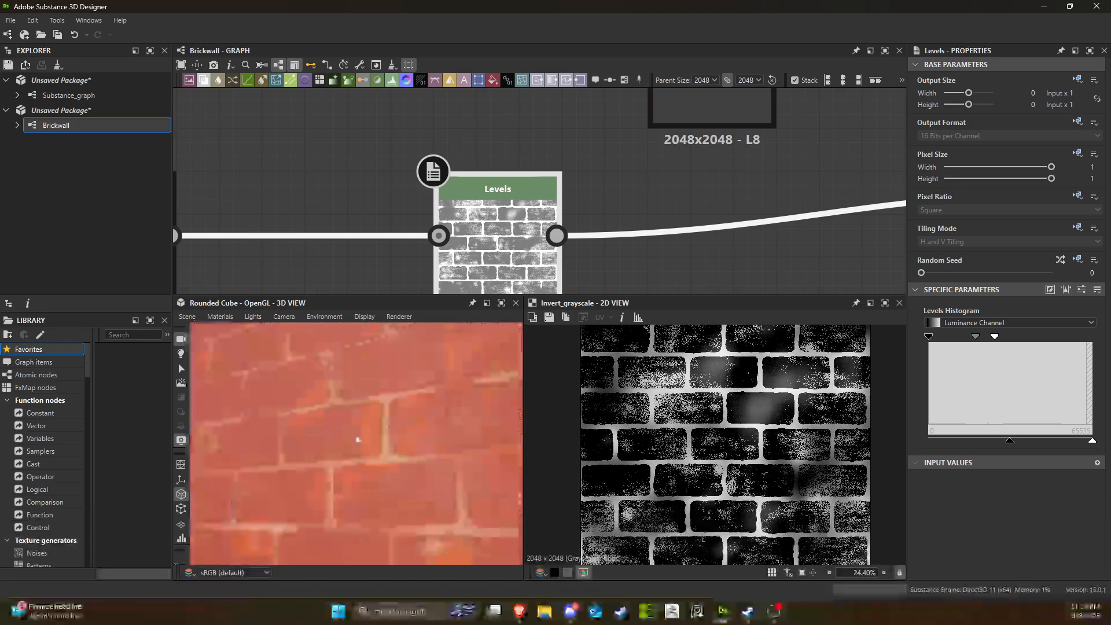
drag(357, 438, 395, 448)
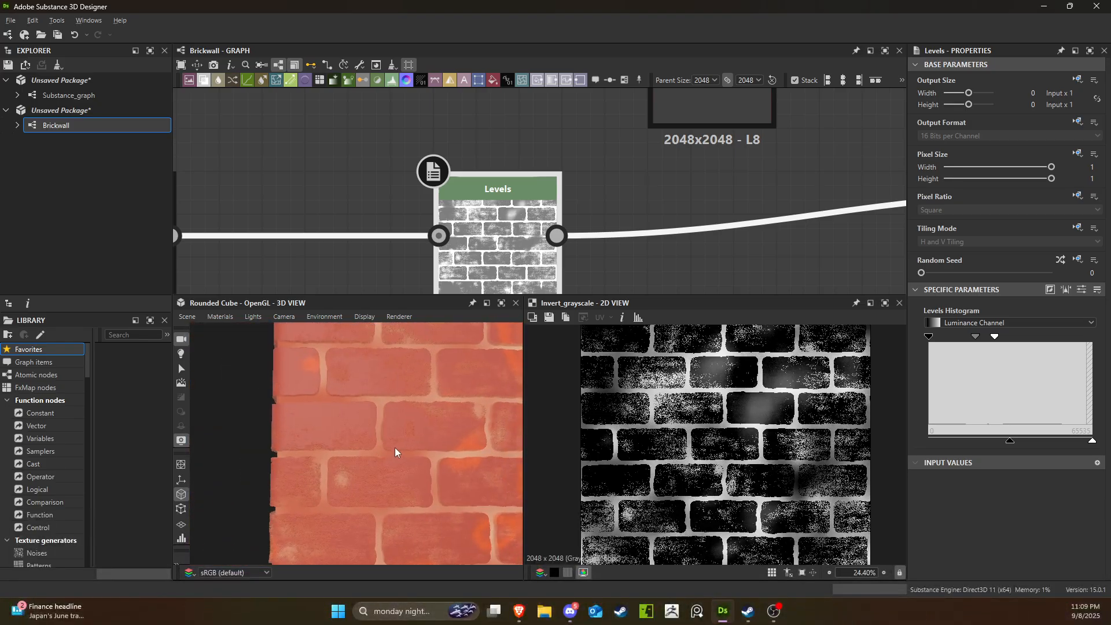
Inspect the bricks on the rounded cube and slightly lower the output black level of the roughness Levels node.
scroll(371, 452, up, 6)
scroll(342, 418, down, 6)
drag(343, 422, 405, 481)
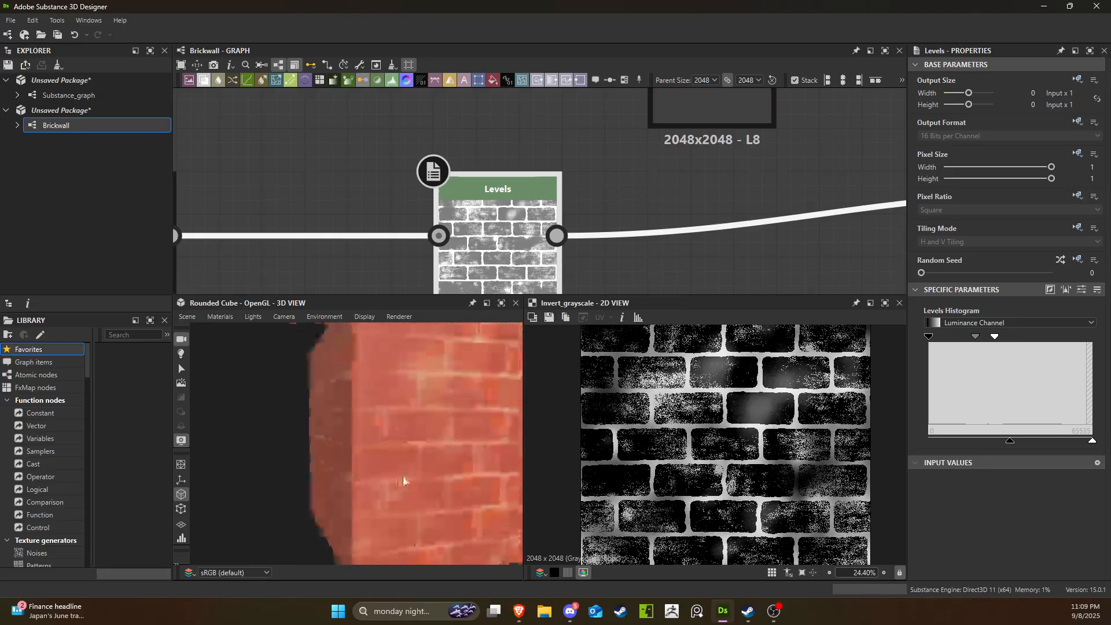
scroll(430, 464, up, 2)
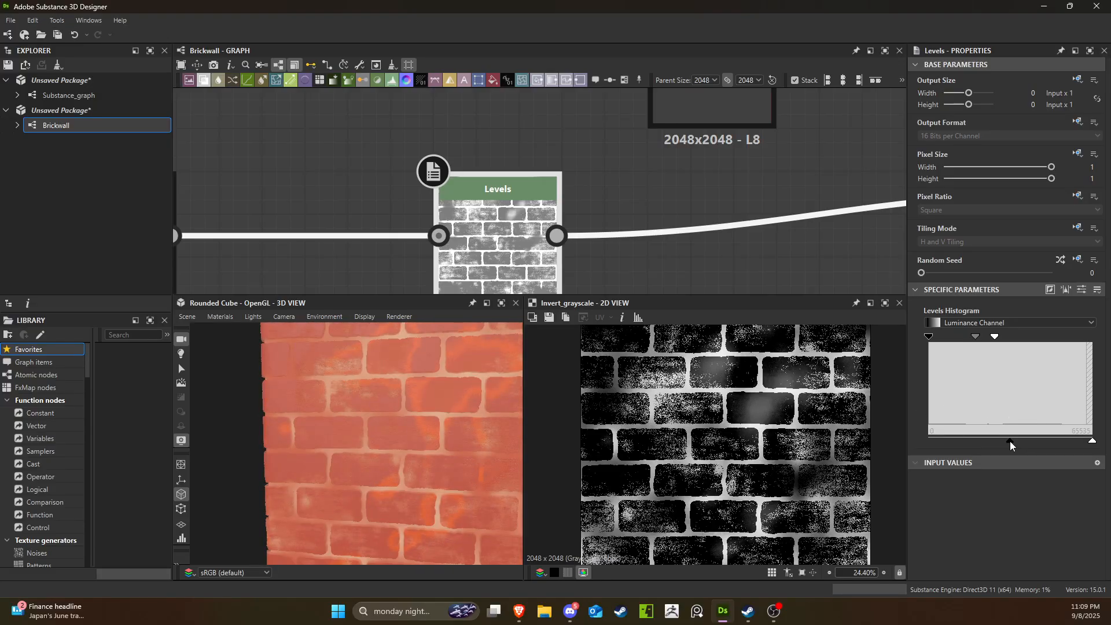
drag(1010, 441, 992, 441)
mouse_move(288, 415)
mouse_down()
mouse_move(268, 423)
mouse_move(291, 428)
mouse_up()
Insert a new Levels node between the shared brick Levels node and the Normal node.
scroll(644, 178, down, 8)
drag(617, 179, 710, 174)
scroll(677, 156, up, 4)
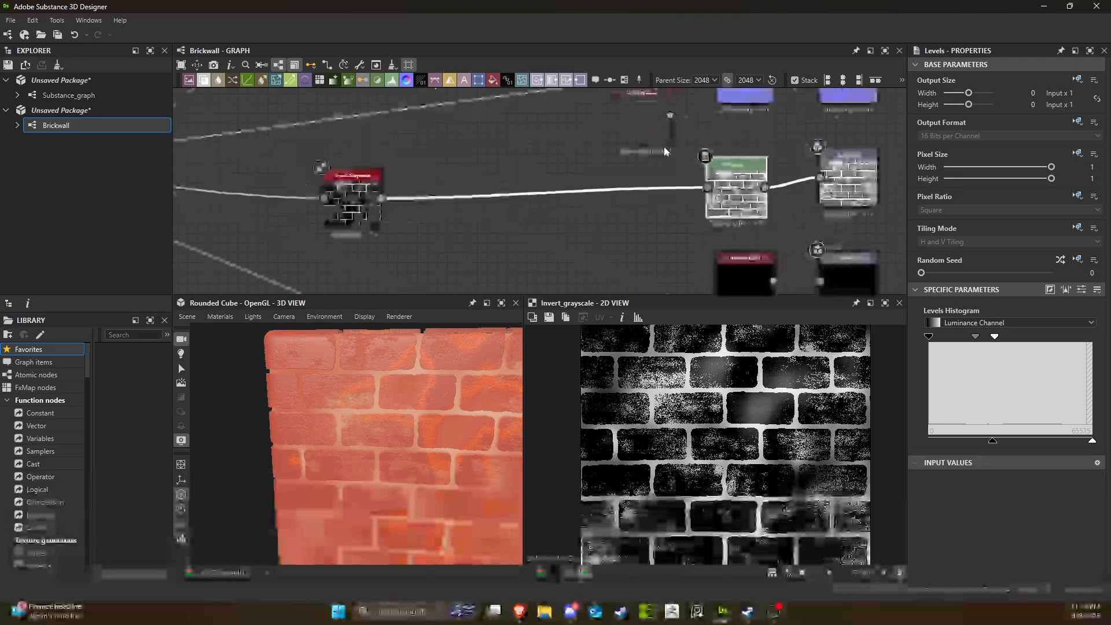
drag(643, 139, 867, 192)
scroll(662, 195, down, 3)
middle_drag(514, 150, 632, 180)
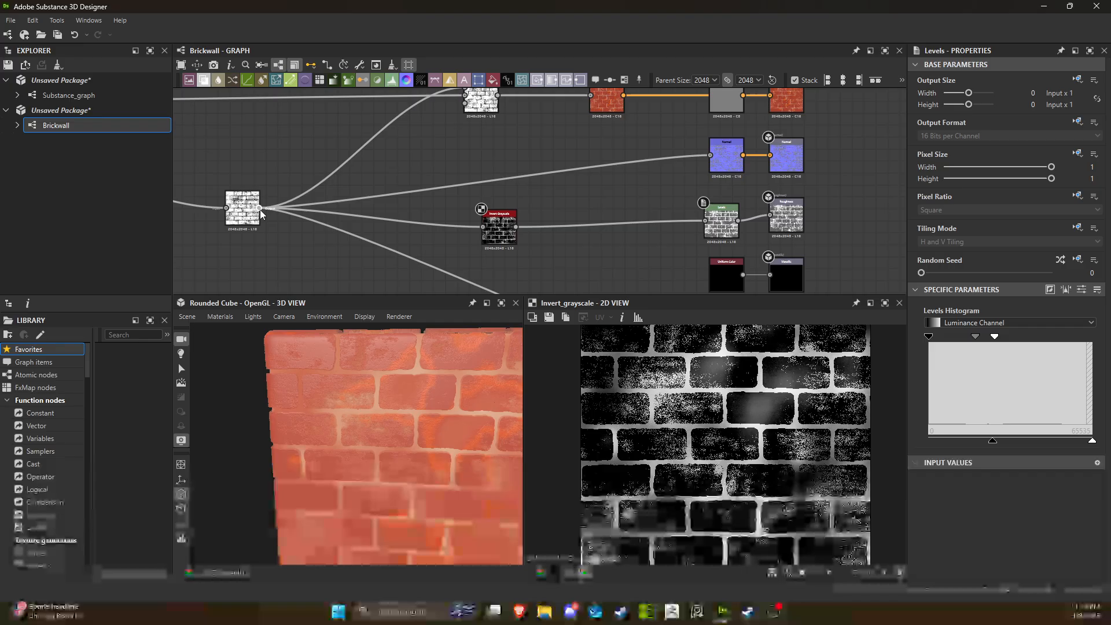
drag(259, 207, 650, 180)
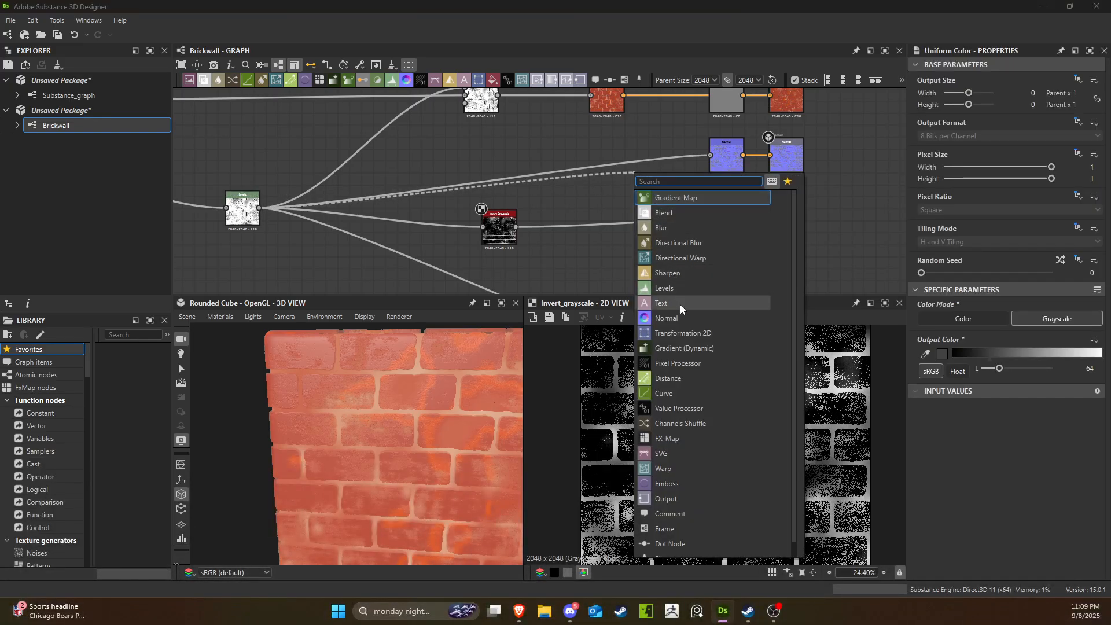
click(686, 290)
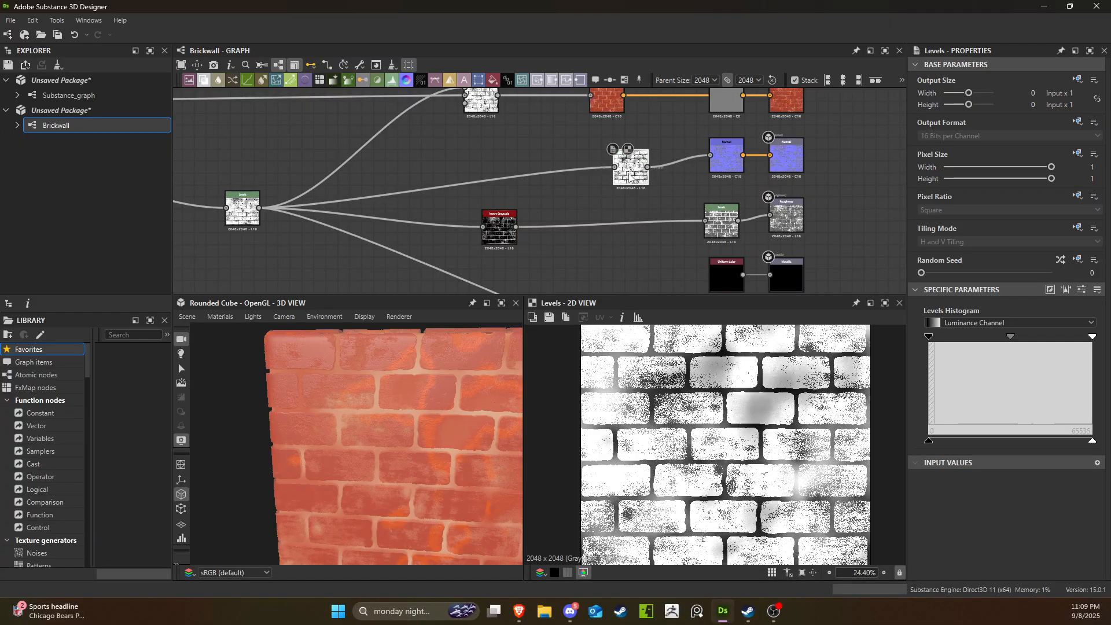
scroll(648, 174, up, 3)
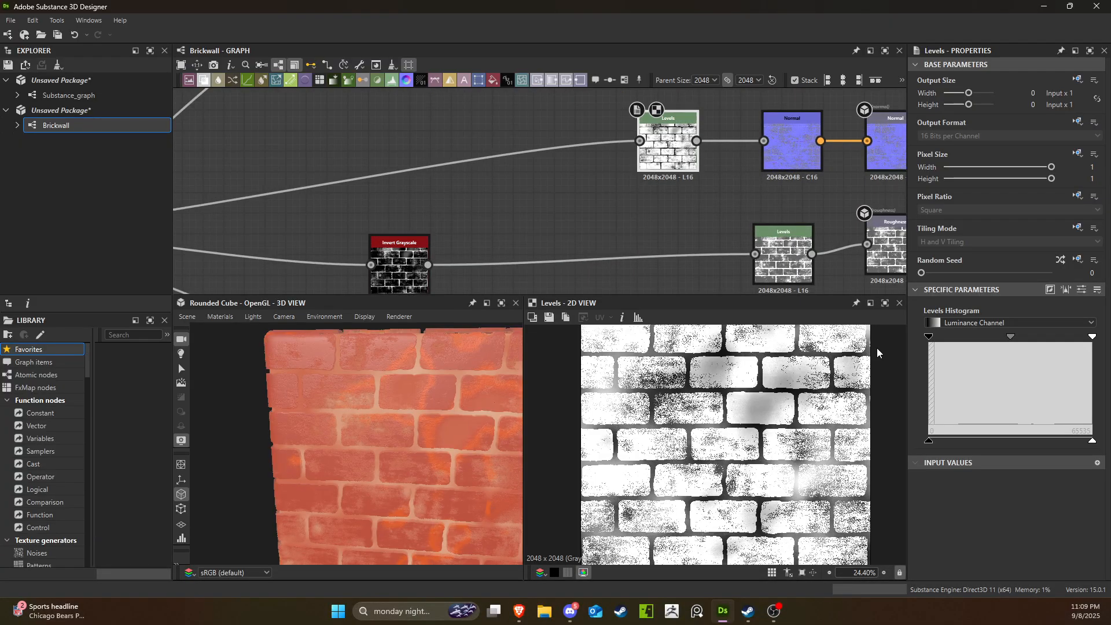
Darken the new Levels node before the Normal node by shifting its midtone and raising its input black point.
mouse_move(1010, 336)
mouse_down()
mouse_move(980, 335)
mouse_move(1038, 340)
mouse_move(1012, 342)
mouse_up()
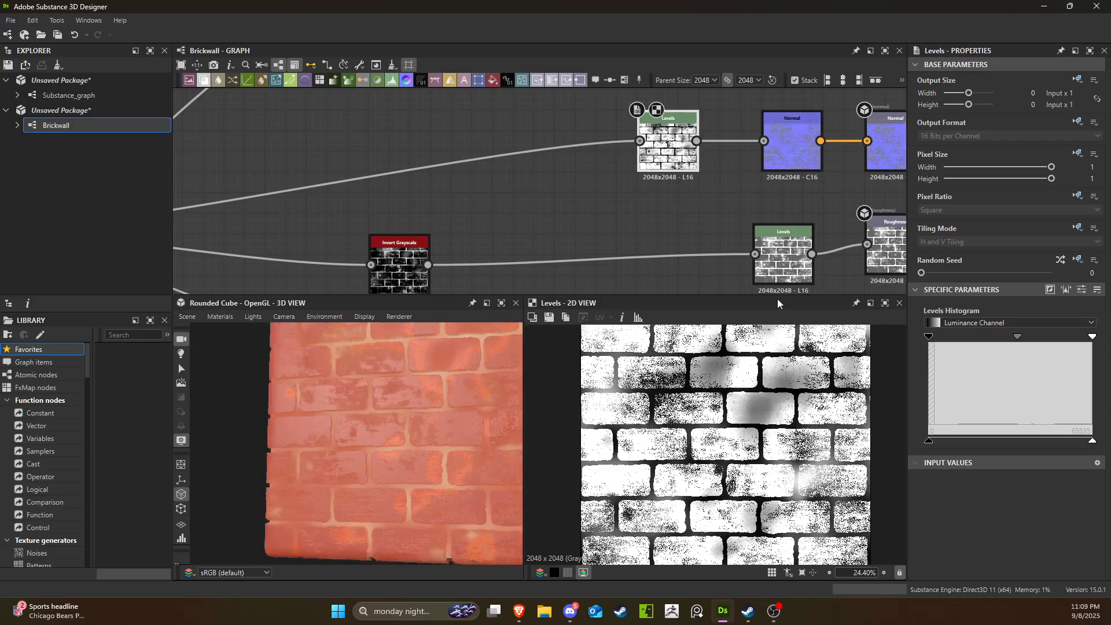
mouse_move(1092, 335)
mouse_down()
mouse_move(1053, 338)
mouse_move(1097, 339)
mouse_up()
mouse_move(929, 335)
mouse_down()
mouse_move(998, 343)
mouse_move(976, 345)
mouse_up()
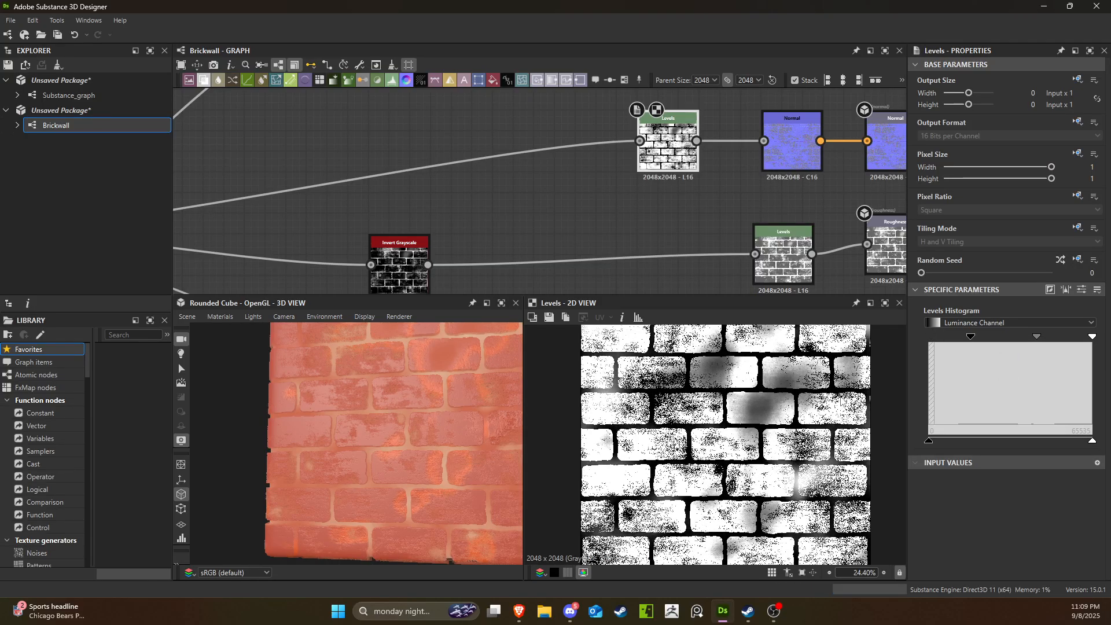
drag(251, 502, 351, 478)
scroll(370, 465, up, 4)
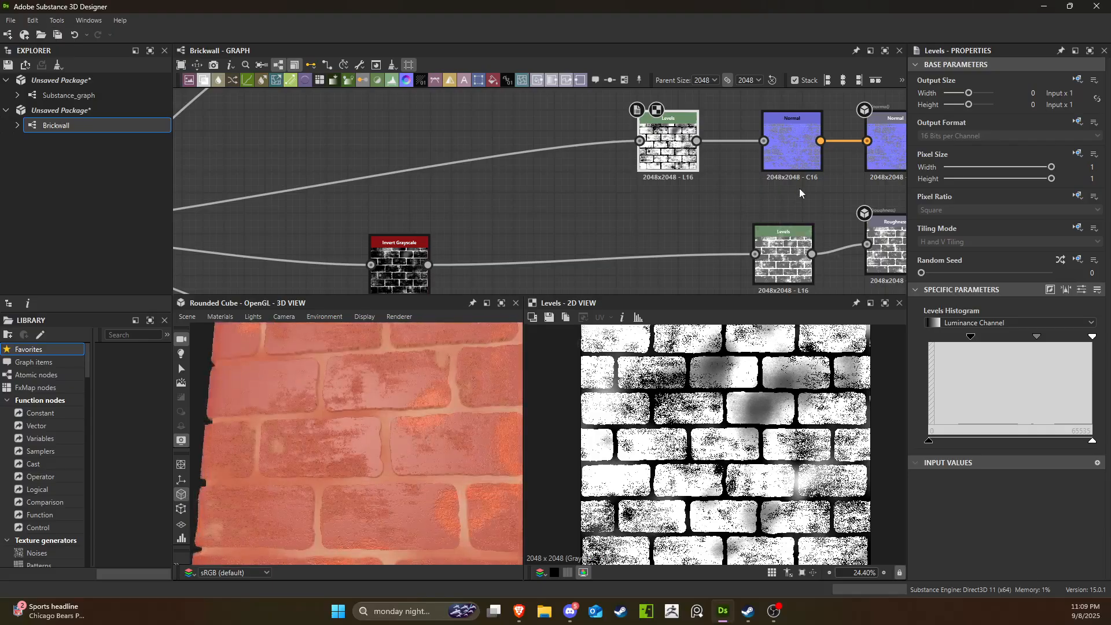
Preview the Normal node in the 2D view and bring the new Levels node's input black point back to minimum.
double_click(796, 155)
double_click(683, 144)
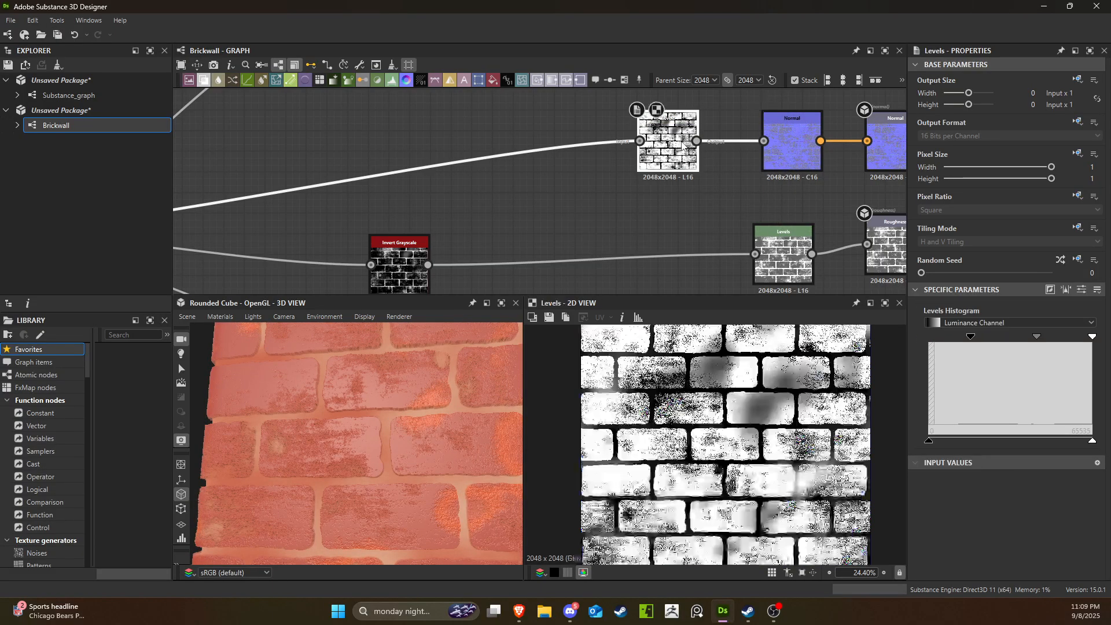
double_click(784, 151)
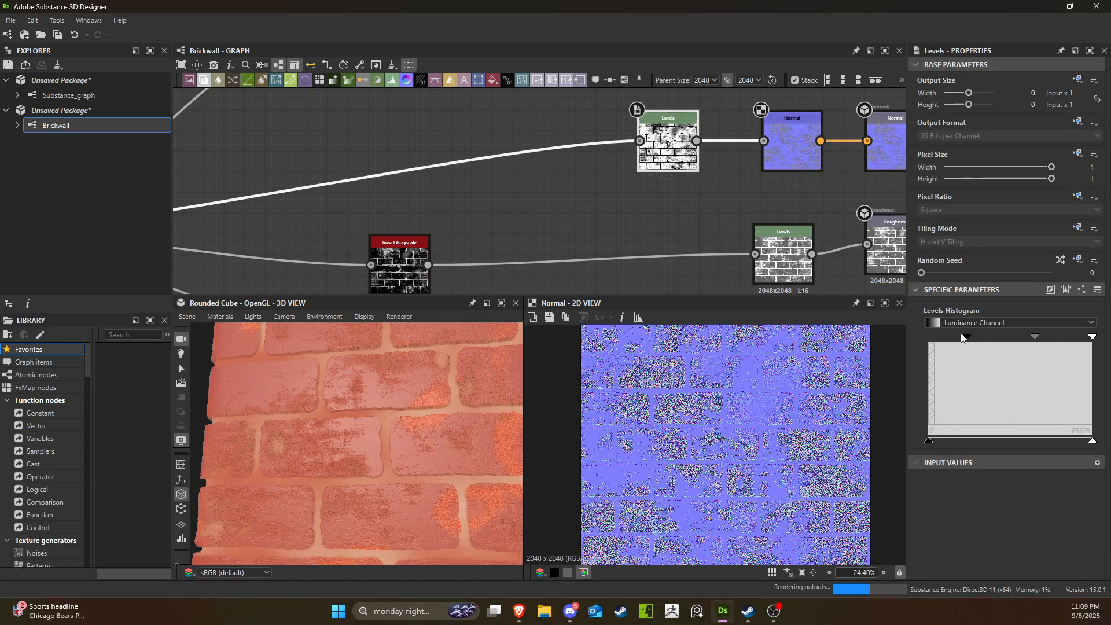
mouse_move(961, 334)
mouse_down()
mouse_move(937, 331)
mouse_move(964, 337)
mouse_up()
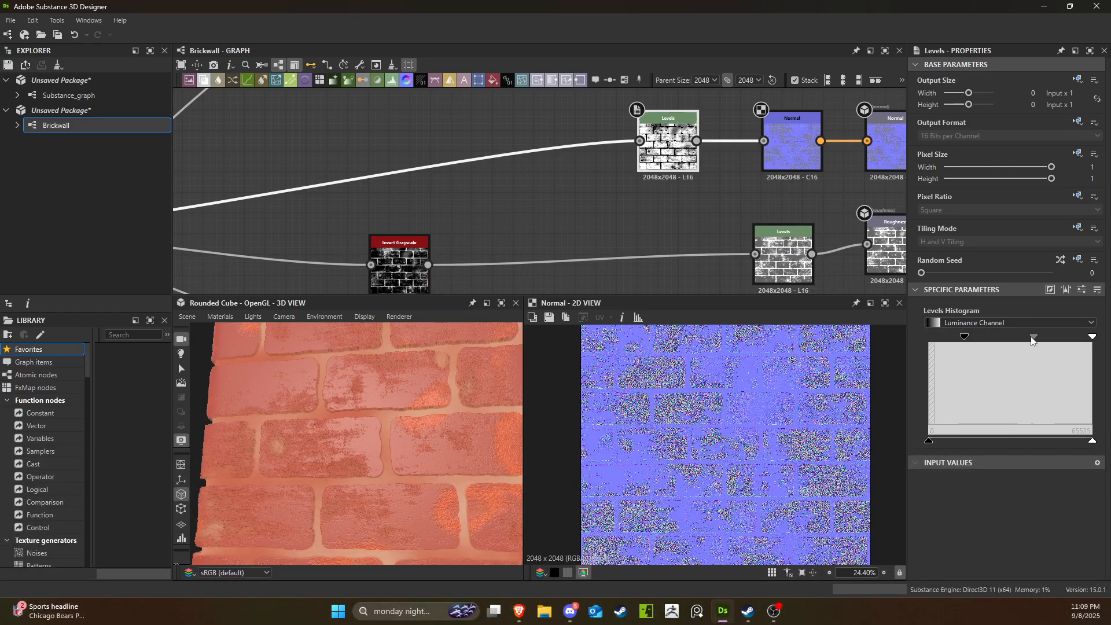
drag(963, 336, 930, 337)
Connect the shared brick Levels node directly to the Normal node and delete the extra Levels node.
scroll(700, 159, down, 5)
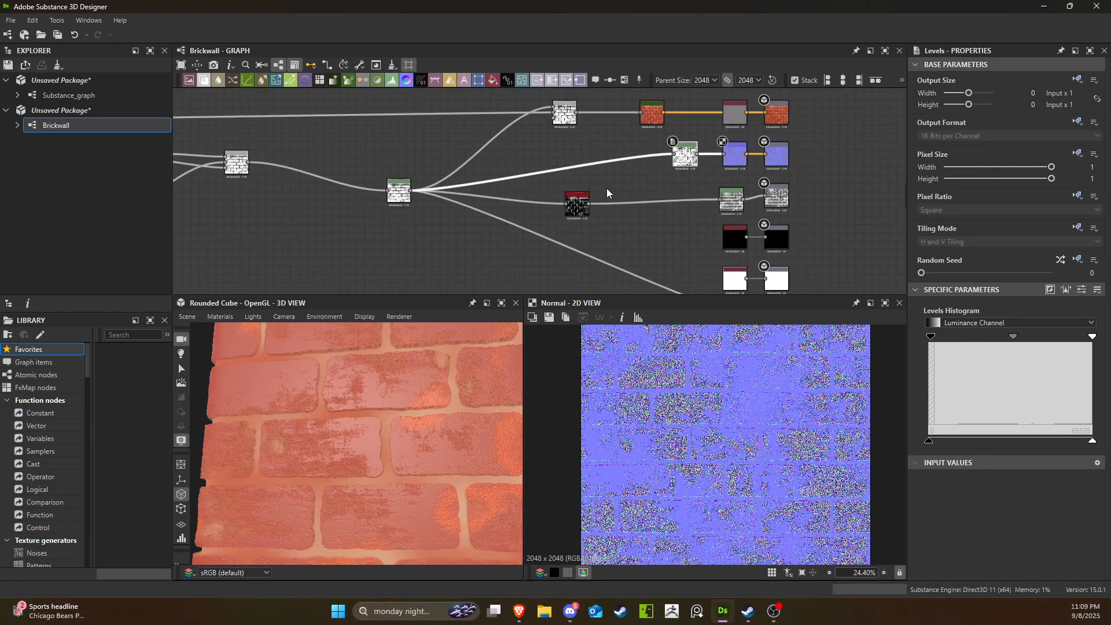
drag(410, 190, 685, 164)
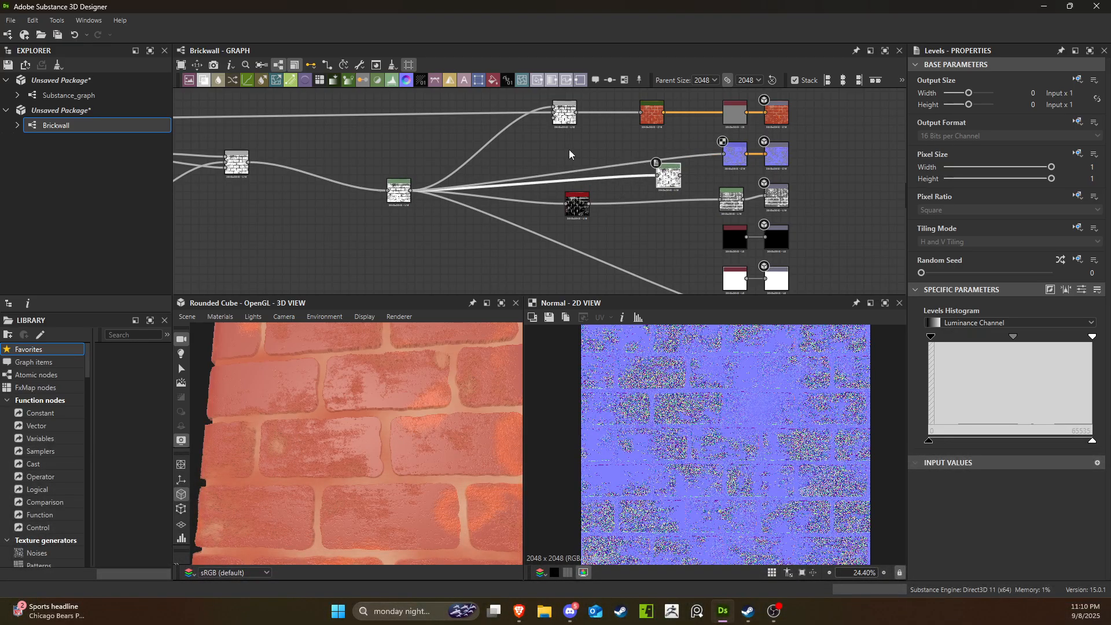
key(Delete)
Move the shared brick Levels node slightly up and try feeding the Normal node from the base color branch's Blend output.
middle_drag(418, 230, 445, 229)
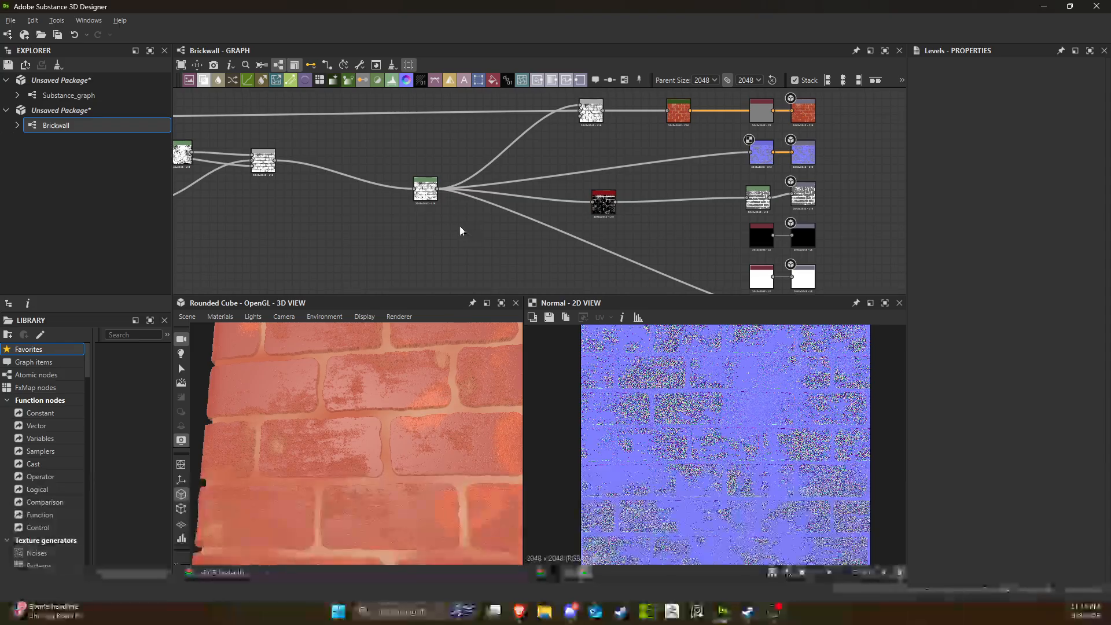
drag(424, 197, 411, 177)
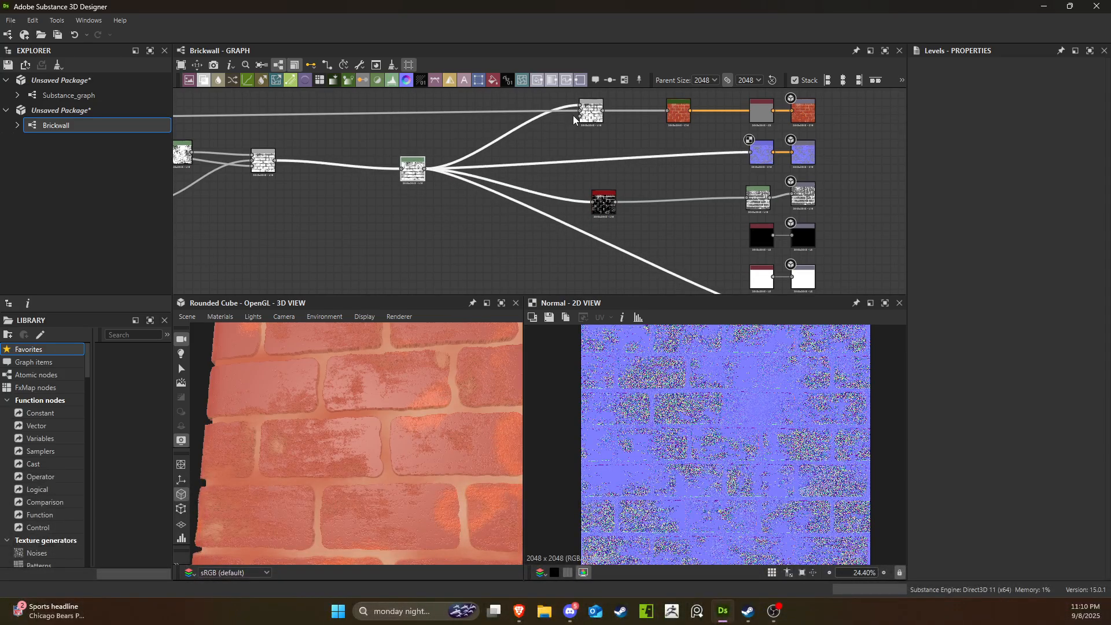
drag(603, 108, 752, 155)
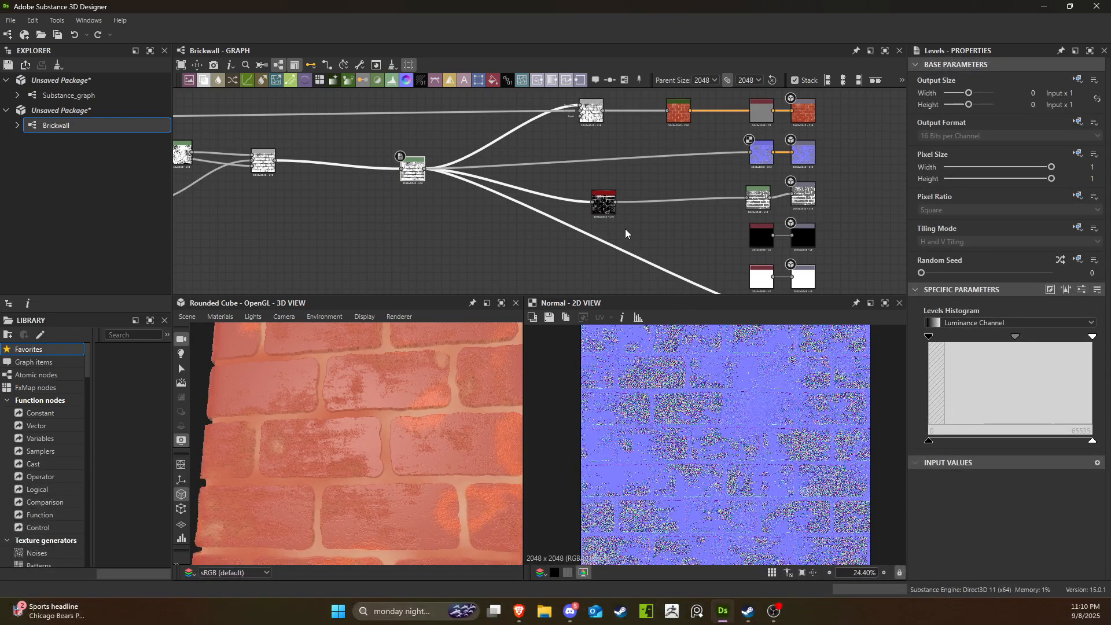
Line up the loose gray Uniform Color node beneath the other unconnected node beside the outputs.
scroll(633, 217, down, 3)
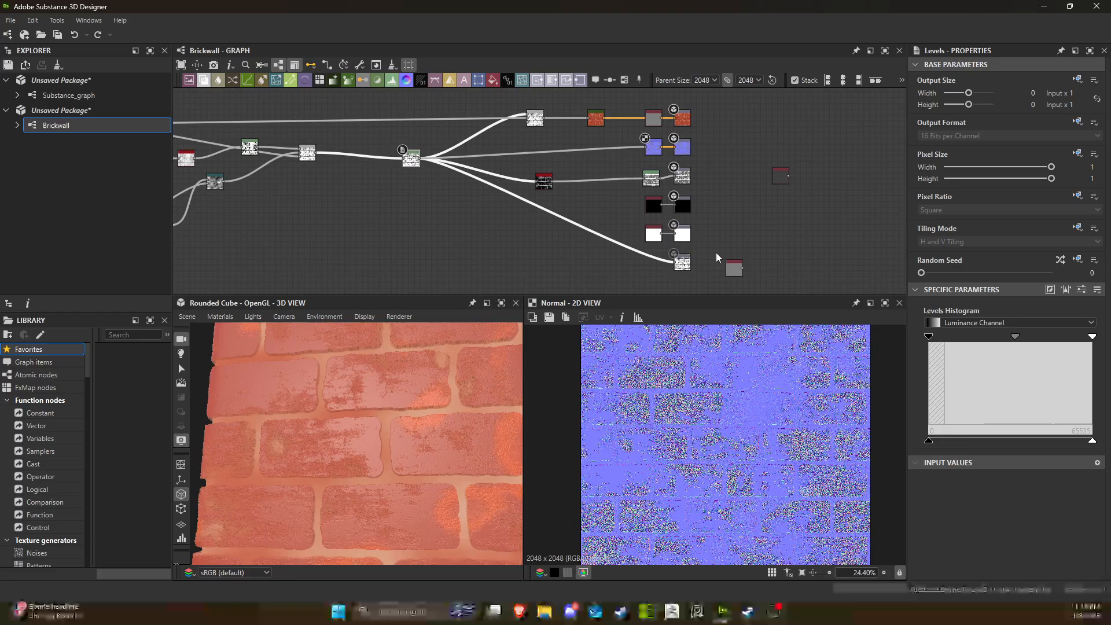
drag(738, 270, 779, 231)
Examine the brick node network, from the Blend node through the shared Levels node to the material outputs.
middle_drag(484, 218, 664, 189)
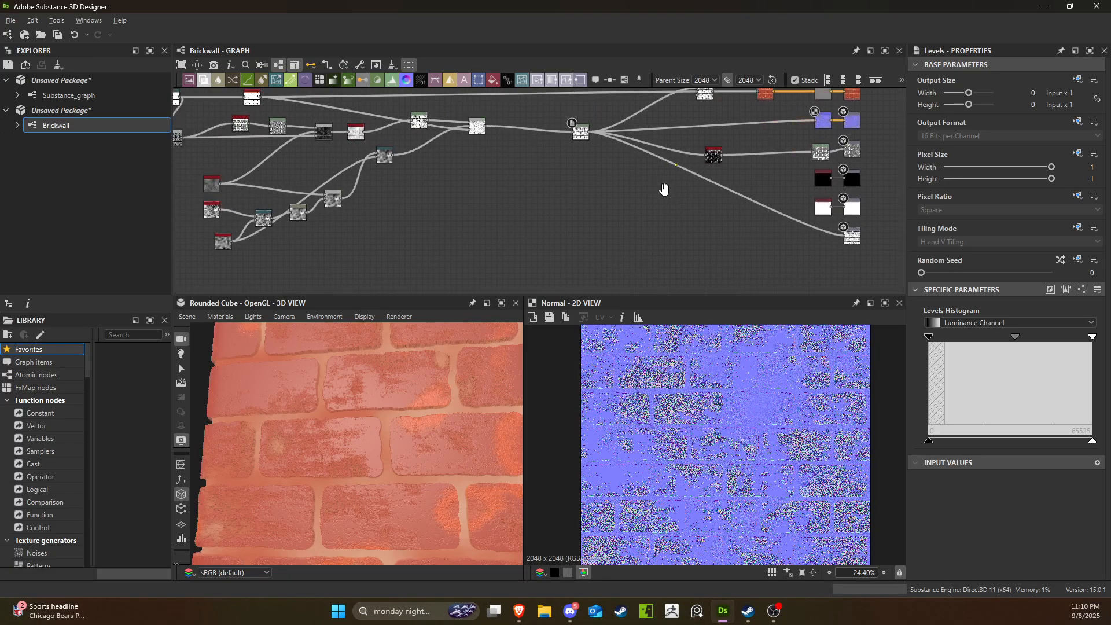
scroll(691, 196, up, 2)
scroll(617, 232, down, 3)
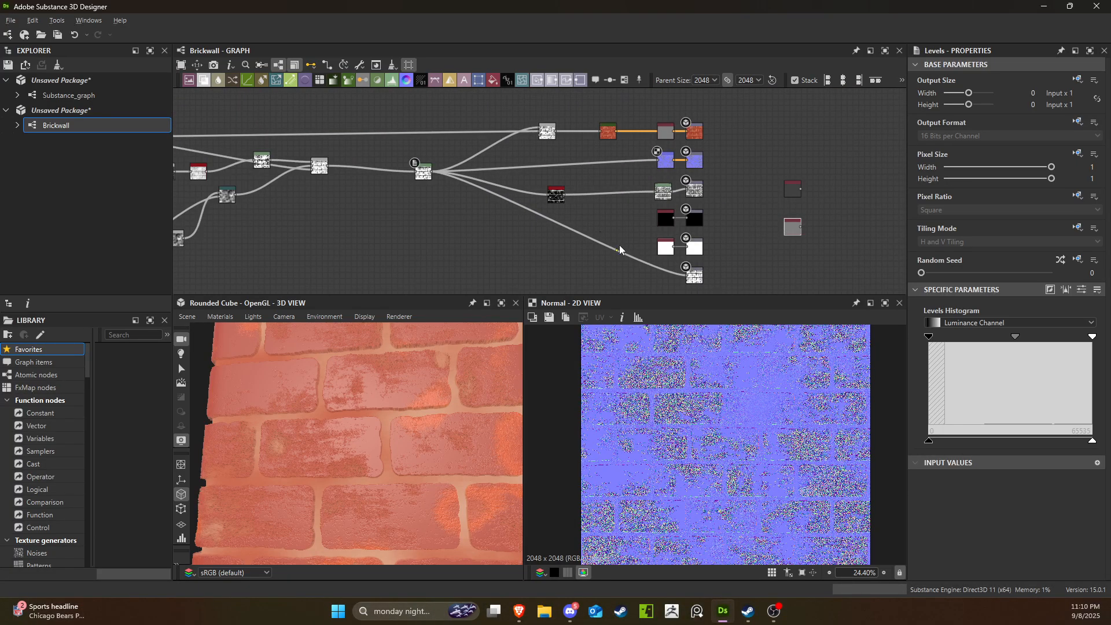
middle_drag(623, 248, 702, 226)
scroll(466, 160, up, 3)
middle_drag(470, 152, 527, 213)
scroll(413, 197, up, 5)
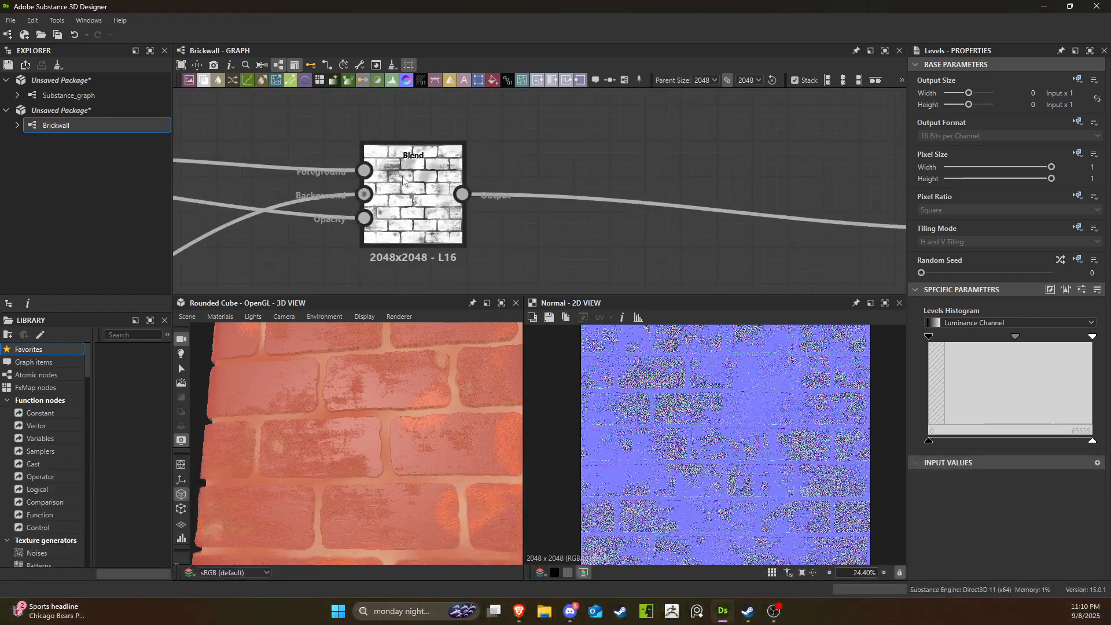
scroll(409, 197, down, 5)
middle_drag(615, 228, 391, 260)
middle_drag(866, 258, 445, 156)
scroll(548, 225, up, 2)
scroll(598, 247, down, 2)
middle_drag(531, 277, 608, 192)
scroll(550, 264, down, 1)
Reposition the Invert Grayscale node in the roughness branch slightly up and to the left.
drag(492, 136, 468, 119)
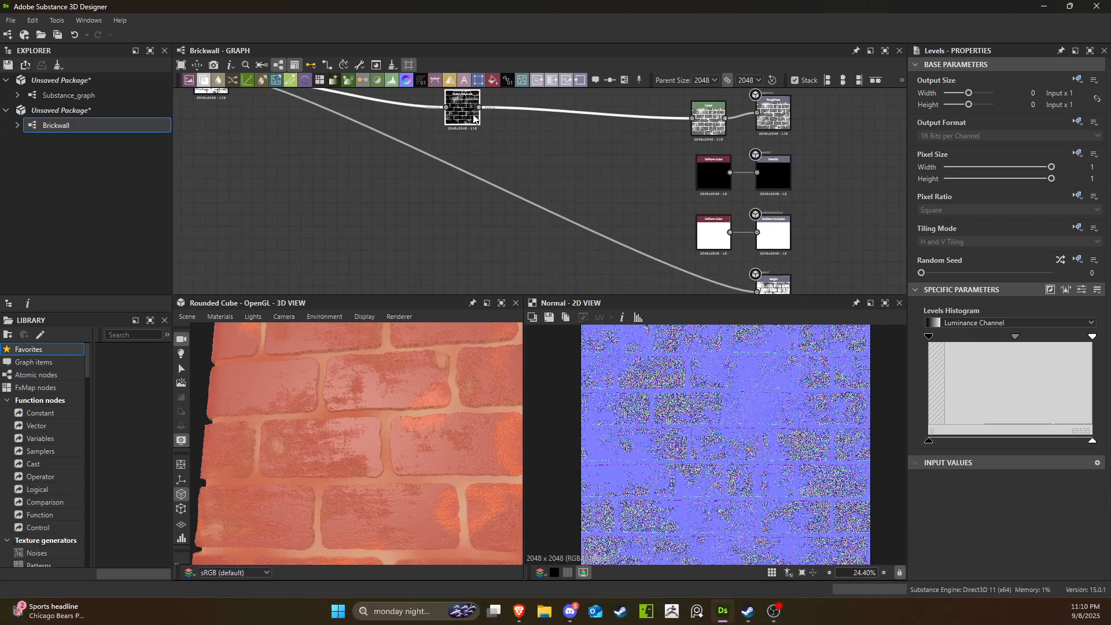
drag(574, 173, 607, 184)
click(542, 206)
Add a new Levels node fed by the shared brick Levels node's output, near the Ambient Occlusion output.
scroll(339, 255, down, 3)
middle_drag(340, 214, 384, 207)
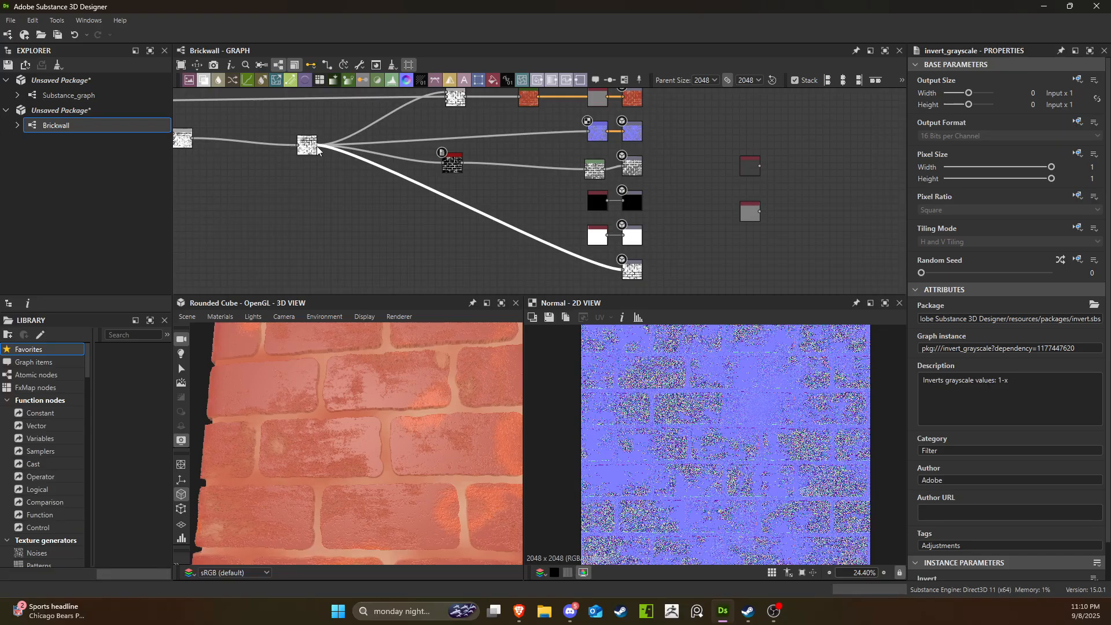
drag(503, 185, 538, 212)
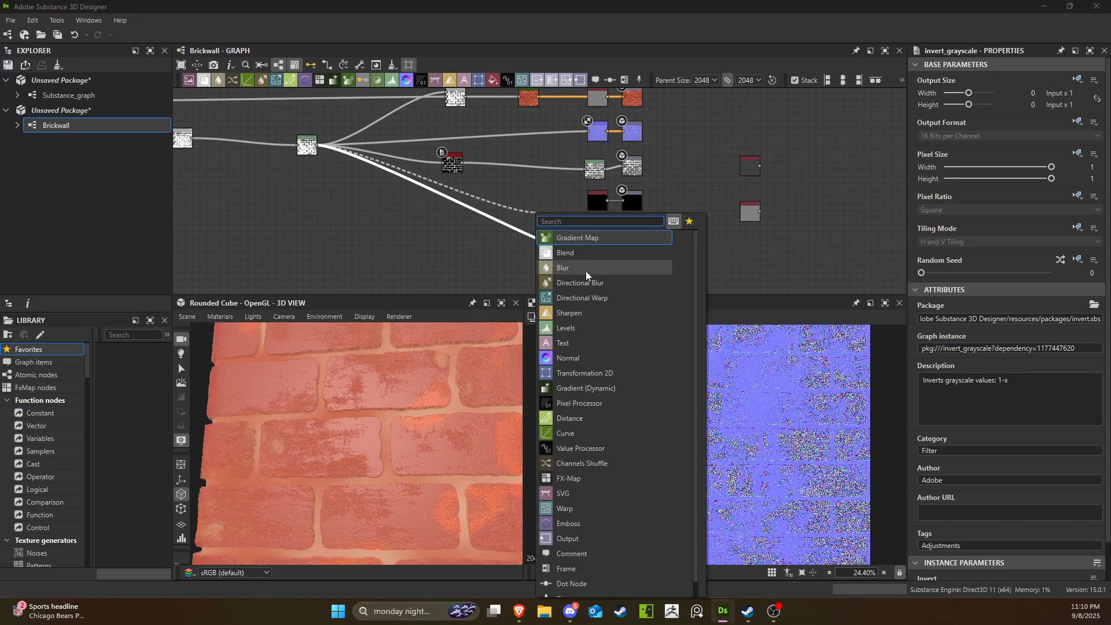
click(570, 329)
scroll(563, 252, up, 3)
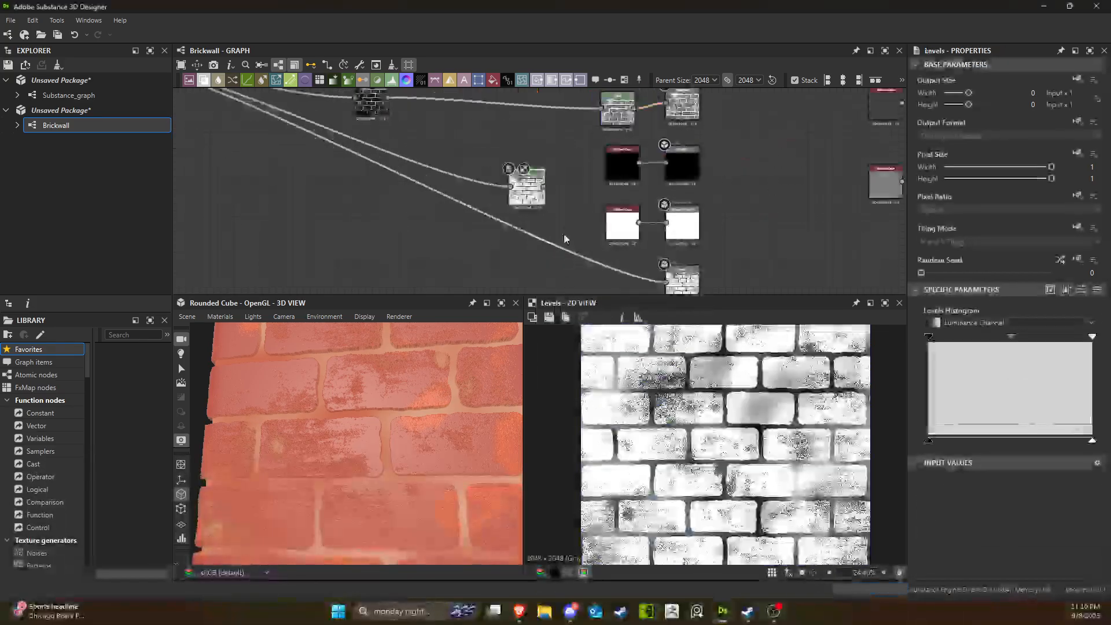
Connect the new Levels node to the Ambient Occlusion output and put it in place of the white Uniform Color node.
drag(543, 187, 576, 204)
click(558, 196)
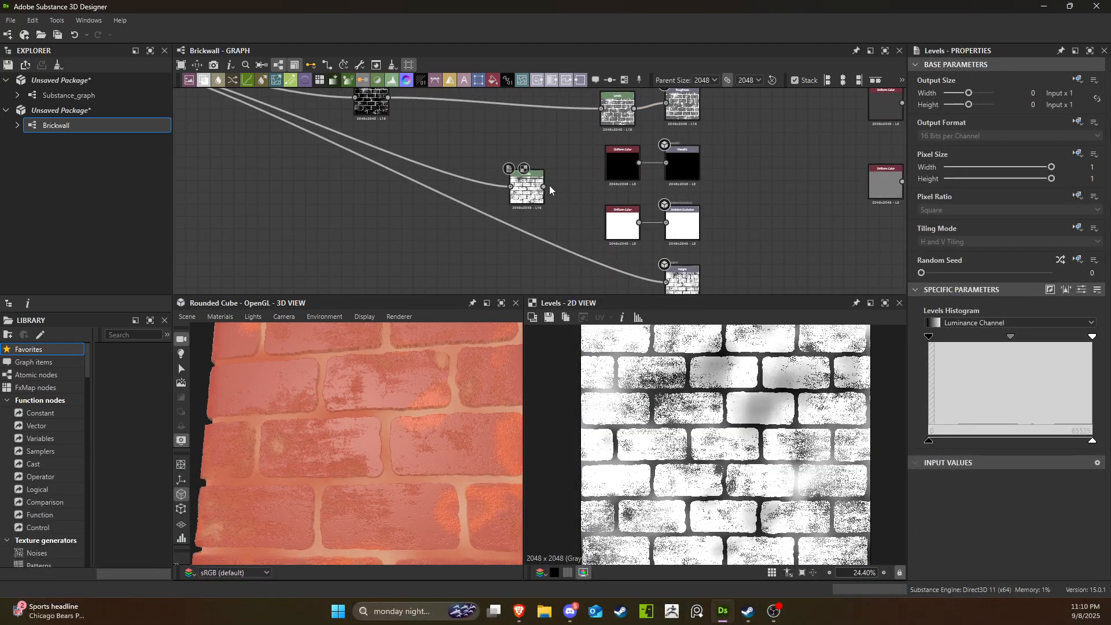
drag(623, 229, 468, 239)
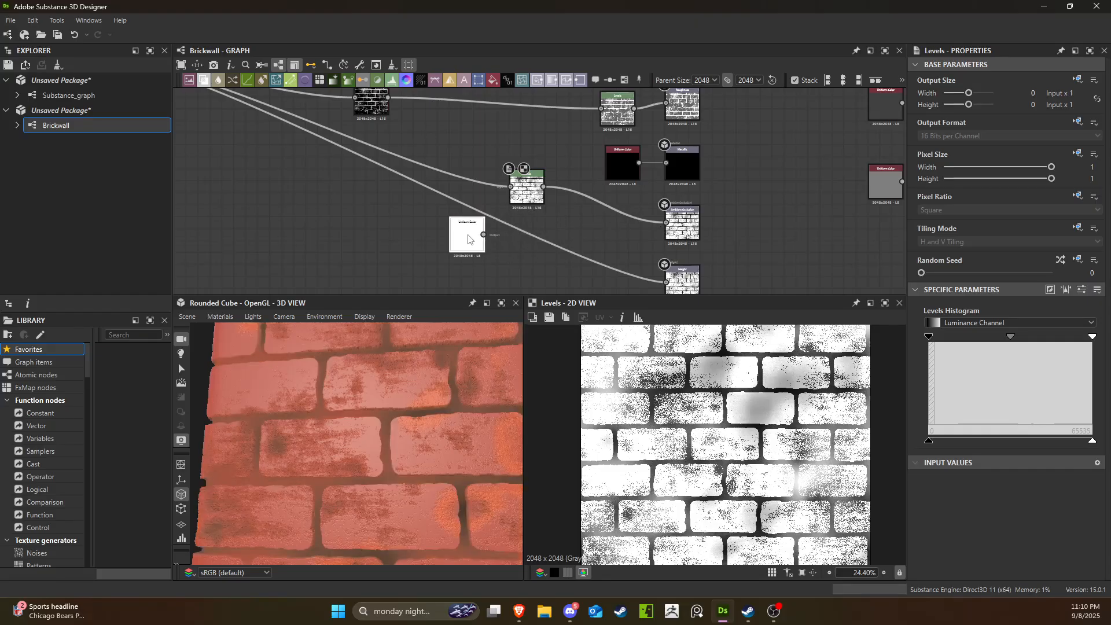
drag(537, 193, 633, 229)
Check the occlusion on the rounded cube and shift the ambient occlusion Levels midtone slightly to deepen the dark areas.
scroll(370, 446, down, 4)
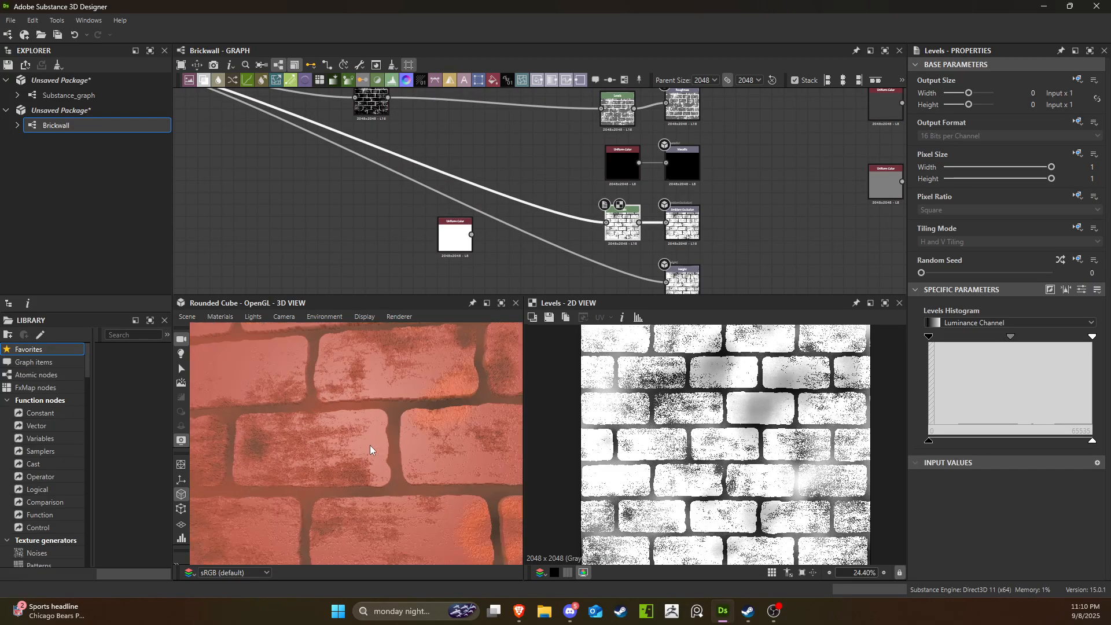
mouse_move(369, 455)
mouse_down()
mouse_move(356, 461)
mouse_move(366, 472)
mouse_up()
scroll(580, 230, up, 5)
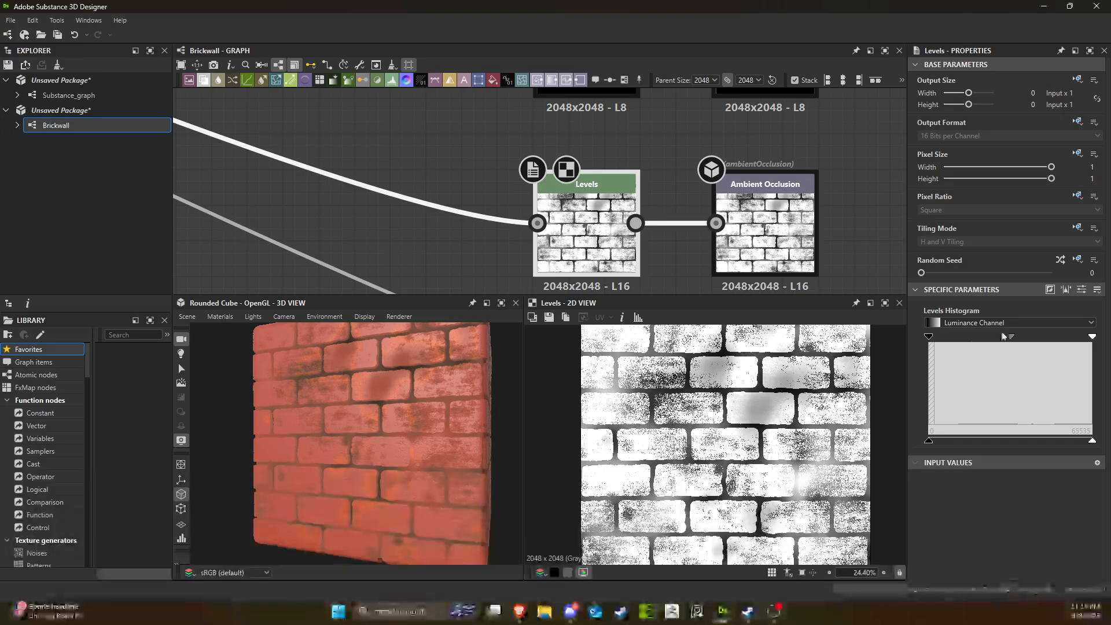
mouse_move(1010, 336)
mouse_down()
mouse_move(974, 336)
mouse_move(1033, 337)
mouse_move(1019, 338)
mouse_up()
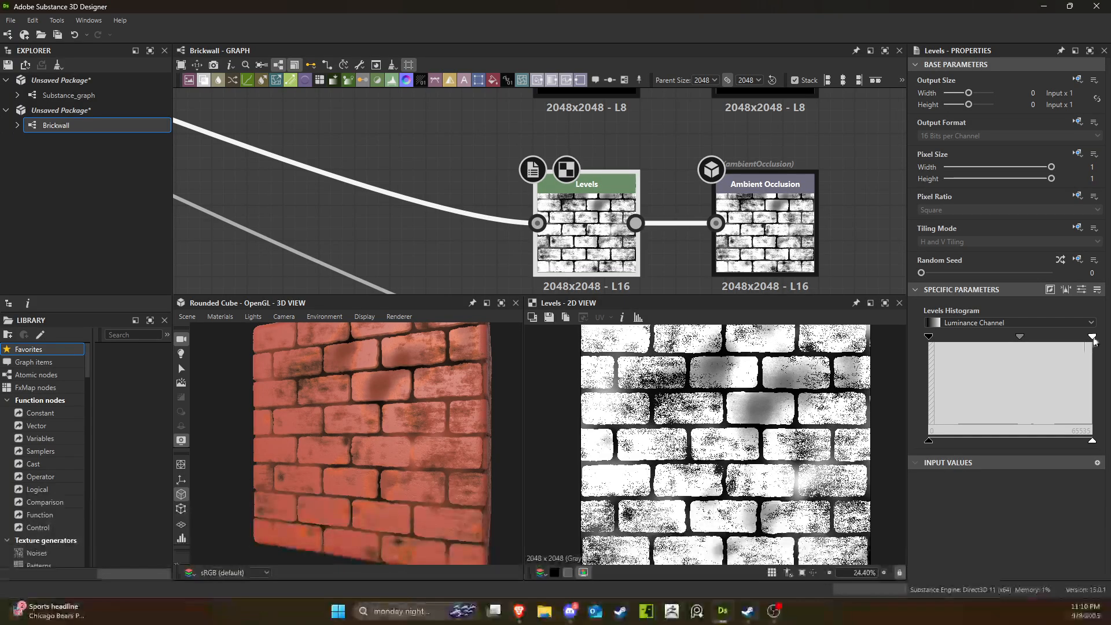
Lower the input white point of the ambient occlusion Levels and raise its midtone to meet it, checking the bricks on the rounded cube.
drag(1092, 338, 1024, 337)
drag(428, 457, 467, 443)
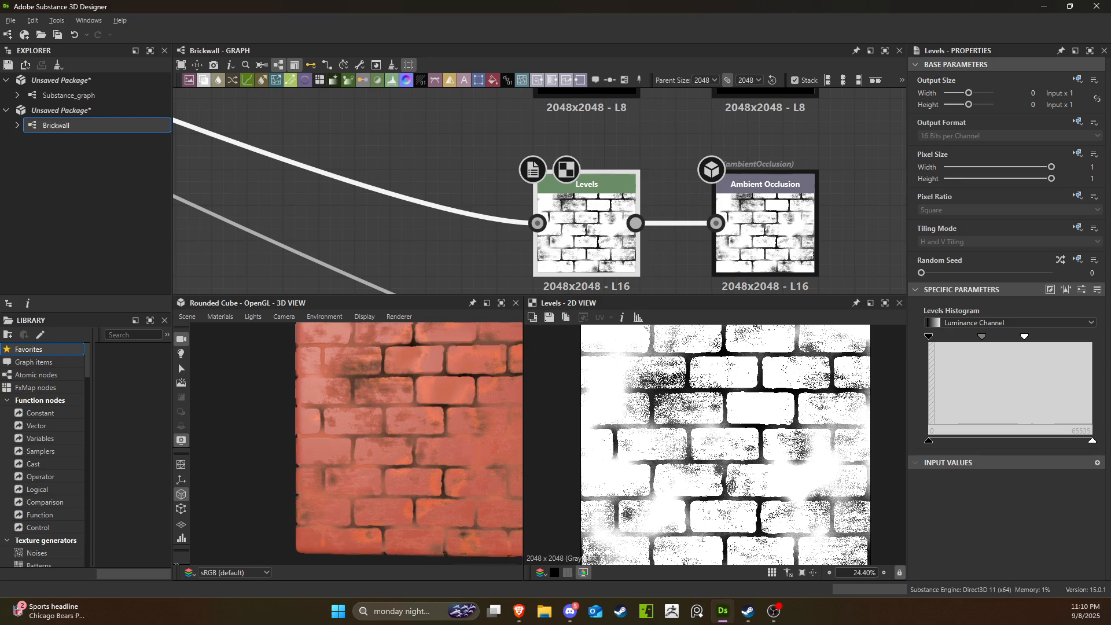
drag(981, 337, 1040, 352)
Feed the ambient occlusion Levels node from the Blend node in the base color branch.
scroll(474, 167, down, 10)
middle_drag(477, 146, 523, 223)
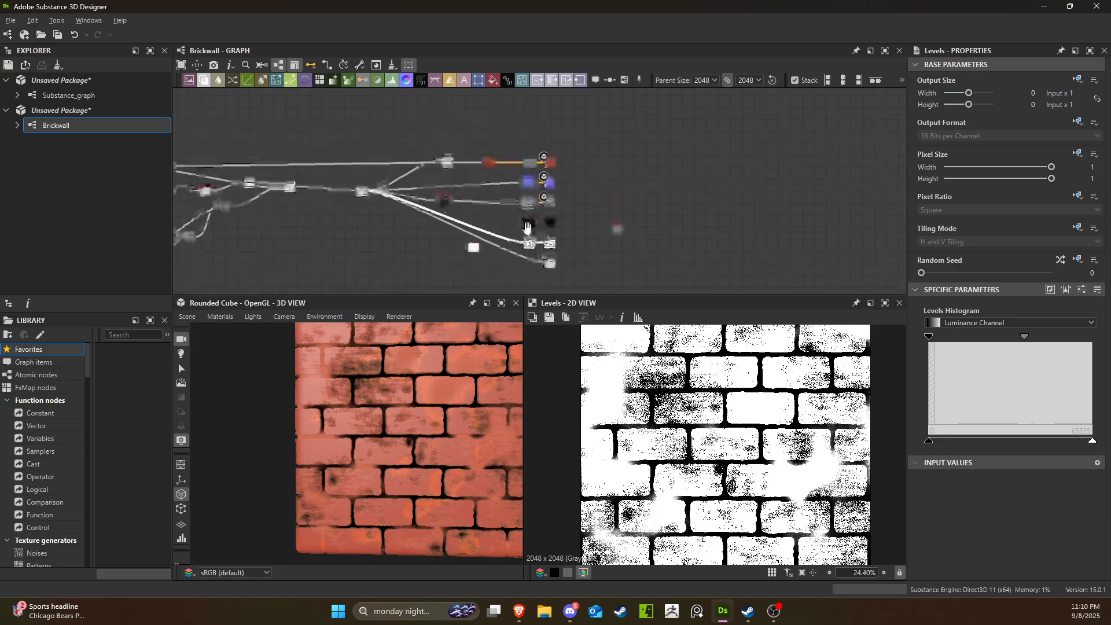
scroll(483, 175, up, 5)
click(392, 149)
scroll(396, 151, down, 4)
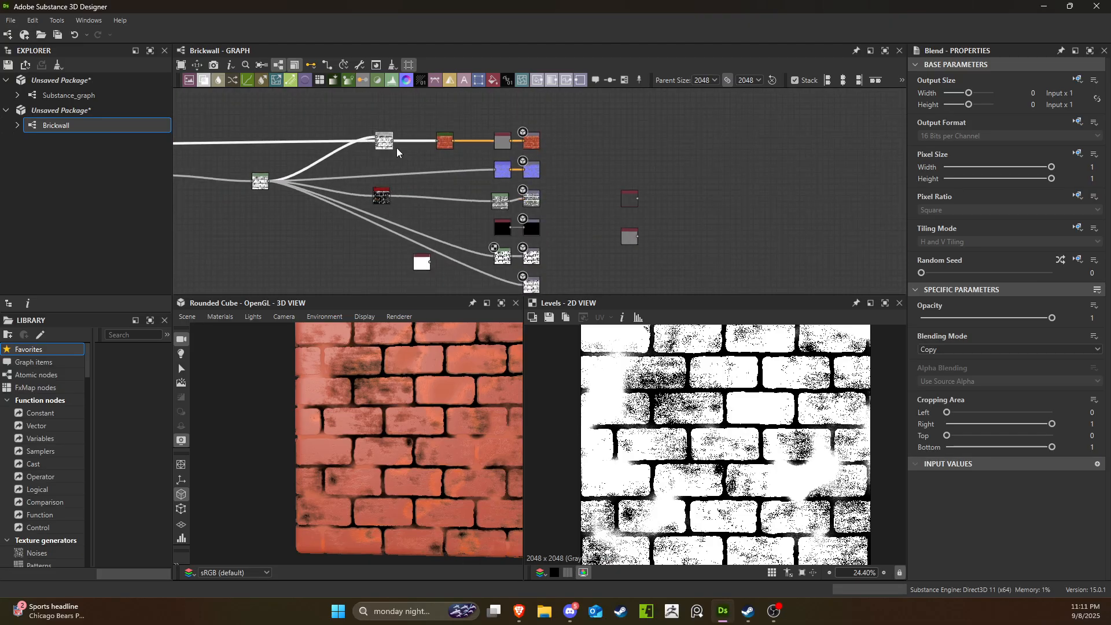
drag(478, 264, 502, 258)
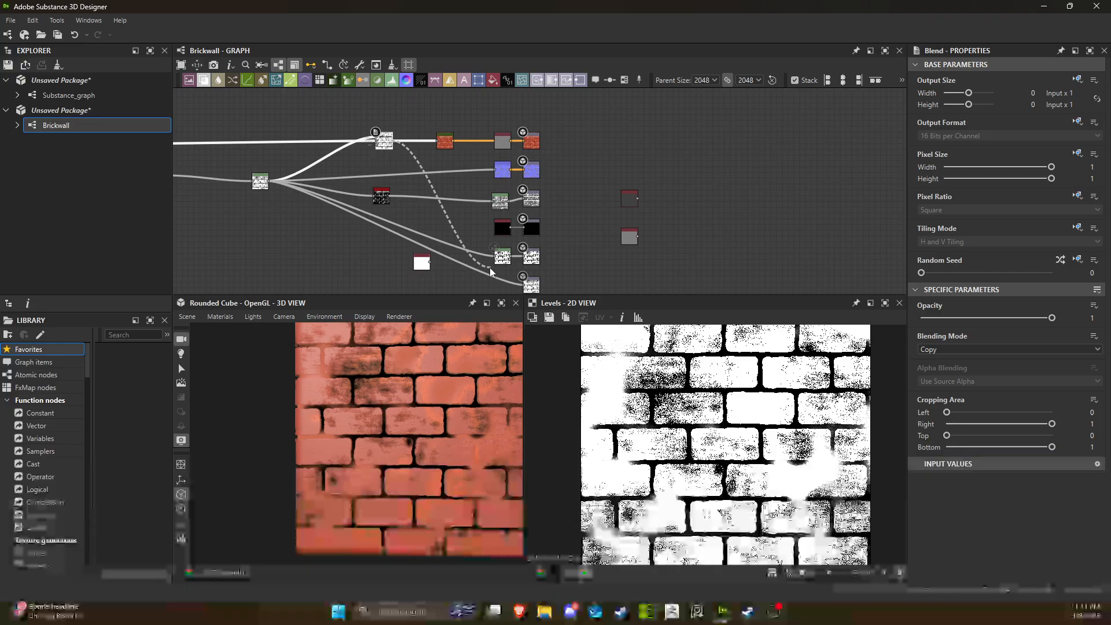
Raise the input white point of the ambient occlusion Levels slightly and lift its output black to a dark grey.
click(503, 262)
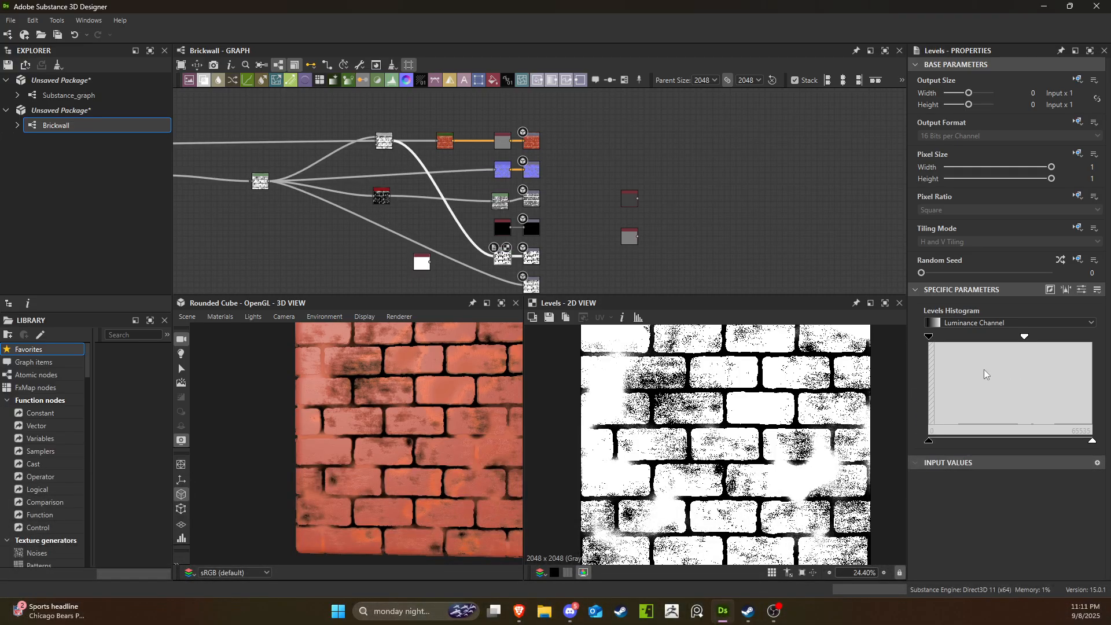
drag(1024, 337, 1045, 353)
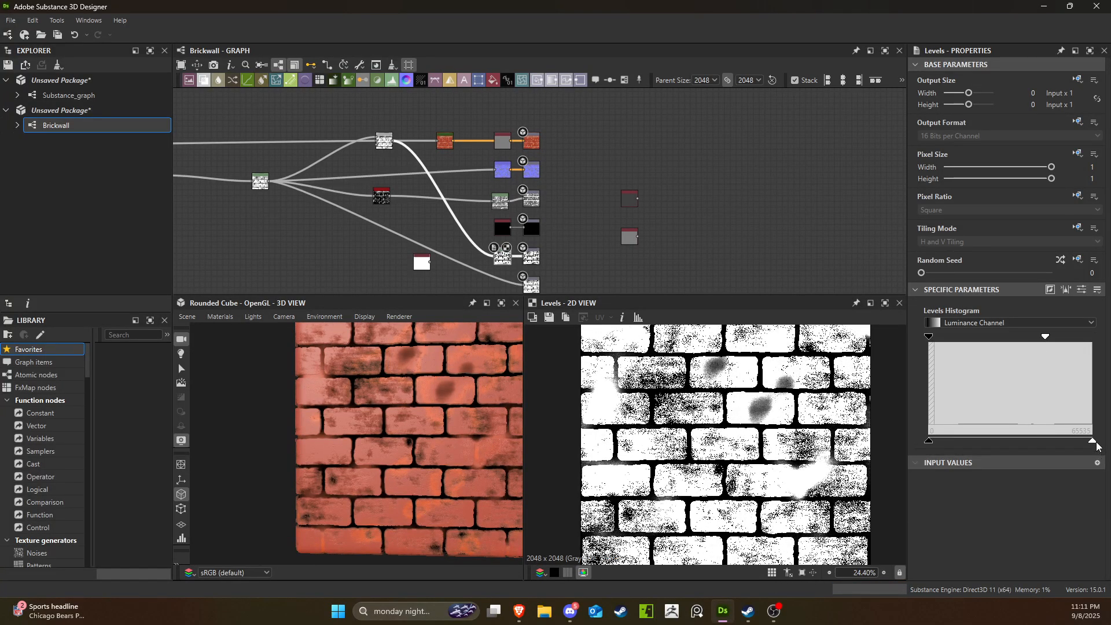
mouse_move(1091, 443)
mouse_down()
mouse_move(1050, 443)
mouse_move(1097, 447)
mouse_up()
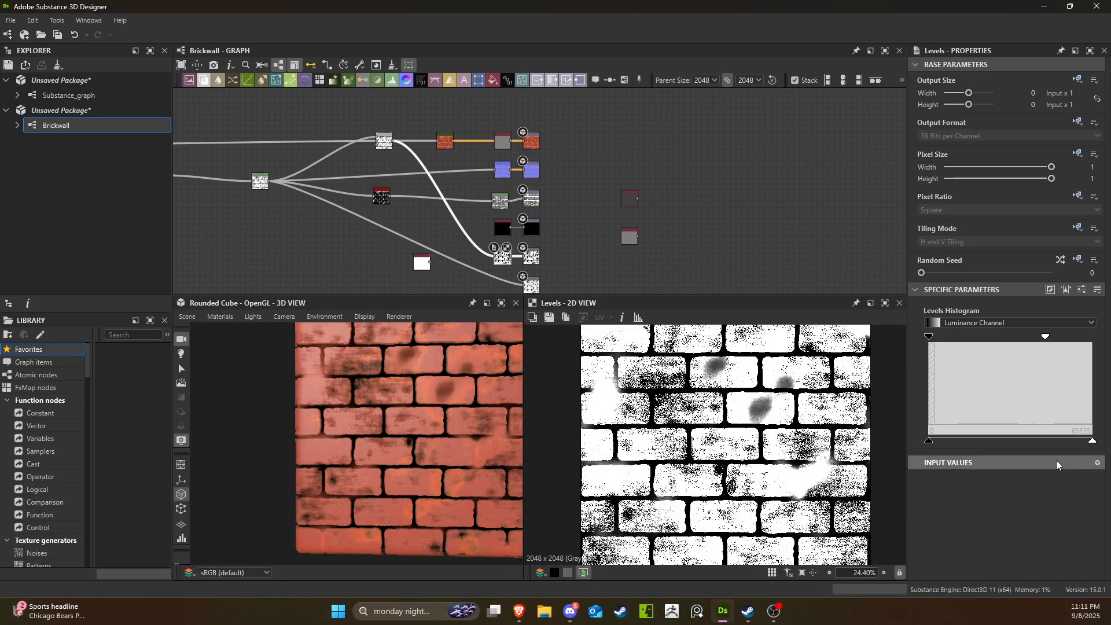
drag(929, 443, 978, 444)
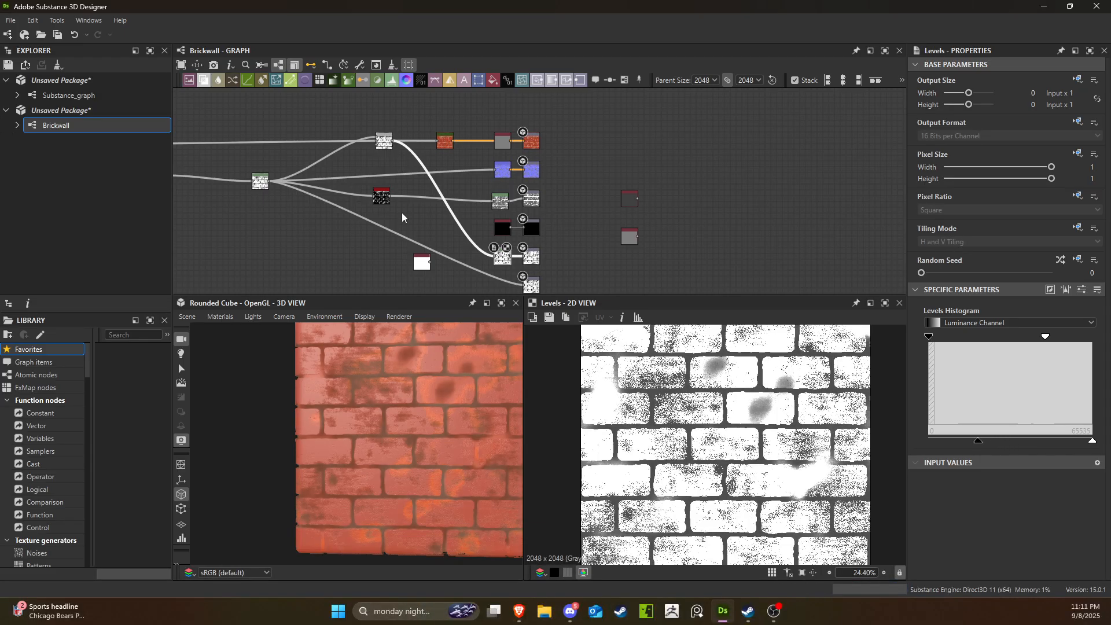
Feed the ambient occlusion Levels node from the upstream Invert Grayscale node that follows the dark brick Blend.
scroll(518, 253, up, 4)
middle_drag(435, 261, 551, 242)
scroll(526, 161, down, 3)
scroll(217, 242, down, 3)
middle_drag(217, 242, 517, 216)
scroll(418, 201, up, 4)
scroll(516, 214, up, 4)
middle_drag(461, 139, 468, 220)
scroll(498, 173, up, 4)
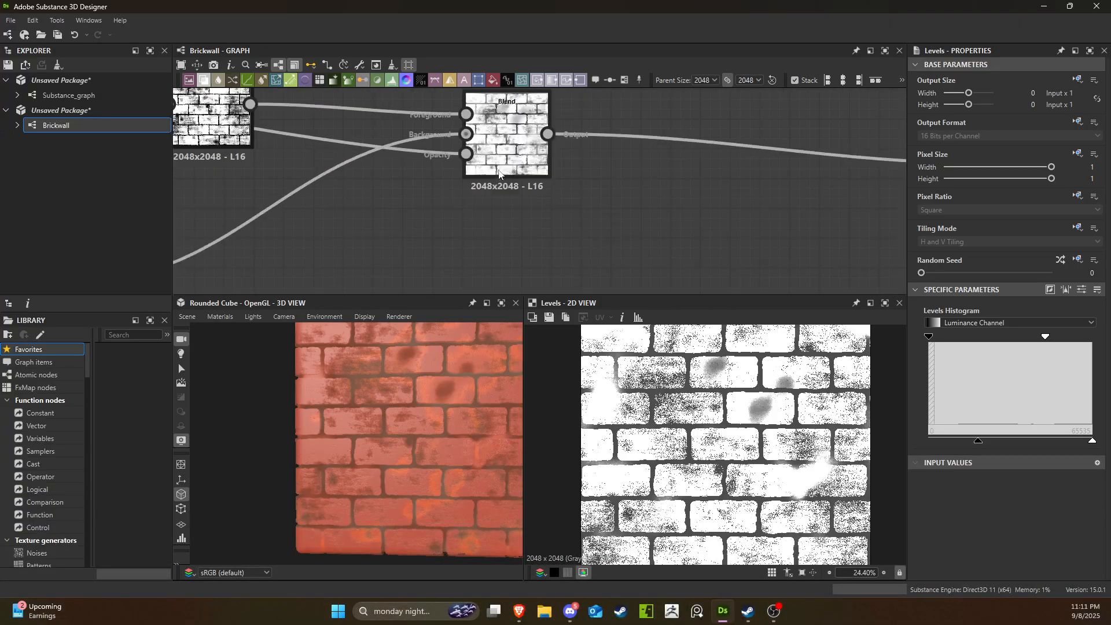
scroll(501, 157, down, 8)
middle_drag(520, 193, 455, 217)
scroll(412, 184, up, 4)
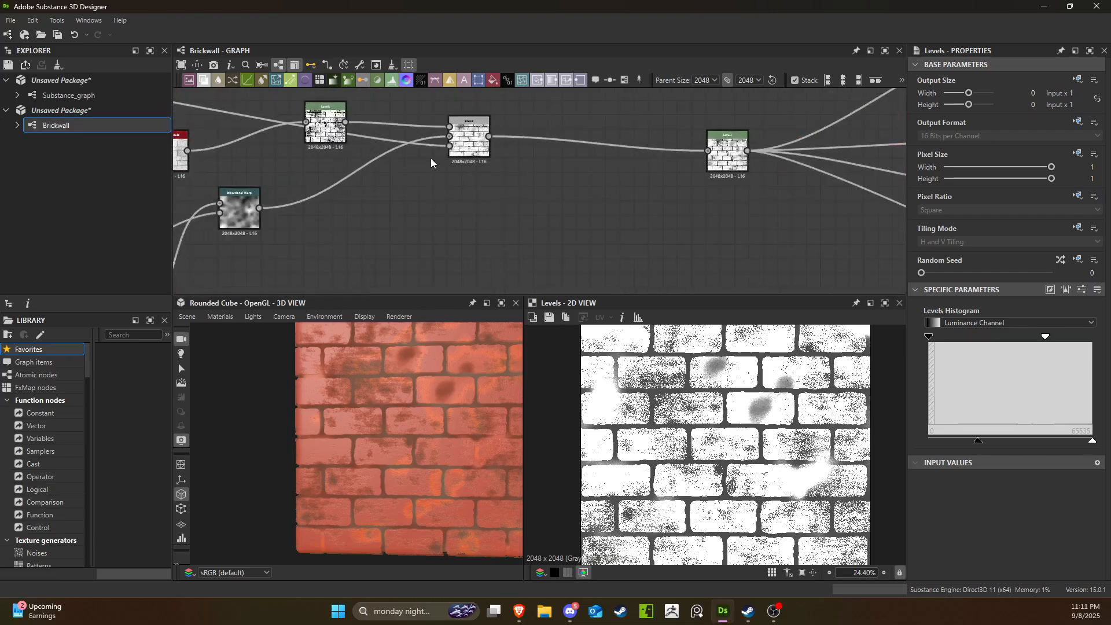
scroll(435, 156, up, 2)
middle_drag(387, 208, 790, 256)
scroll(578, 223, up, 3)
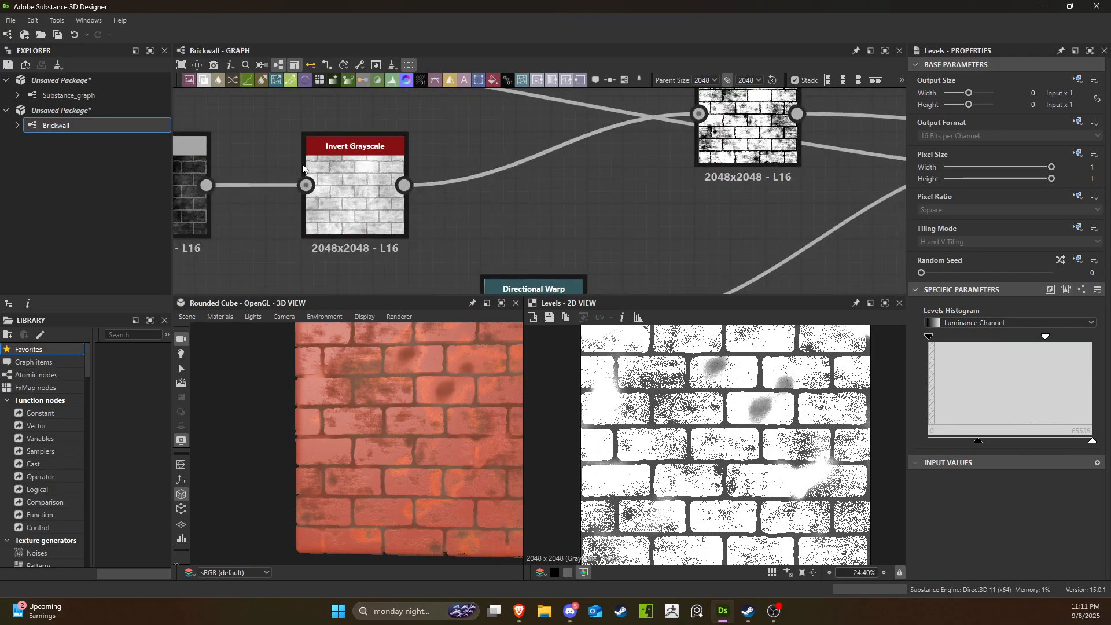
click(365, 183)
scroll(363, 185, down, 4)
scroll(529, 217, down, 2)
middle_drag(497, 209, 273, 175)
scroll(249, 171, down, 1)
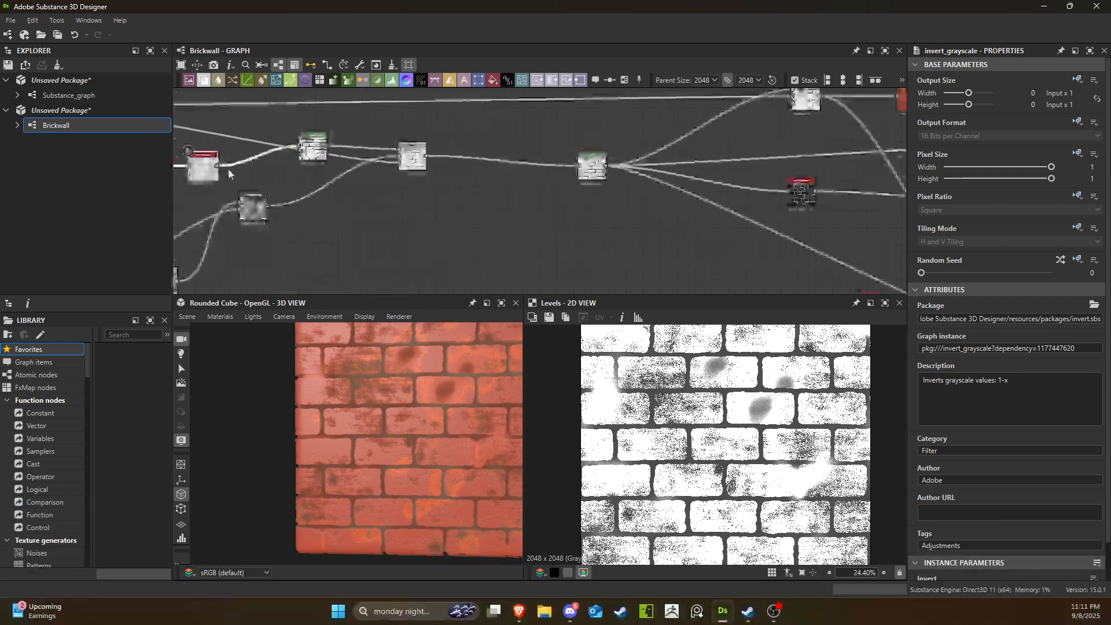
drag(218, 166, 864, 124)
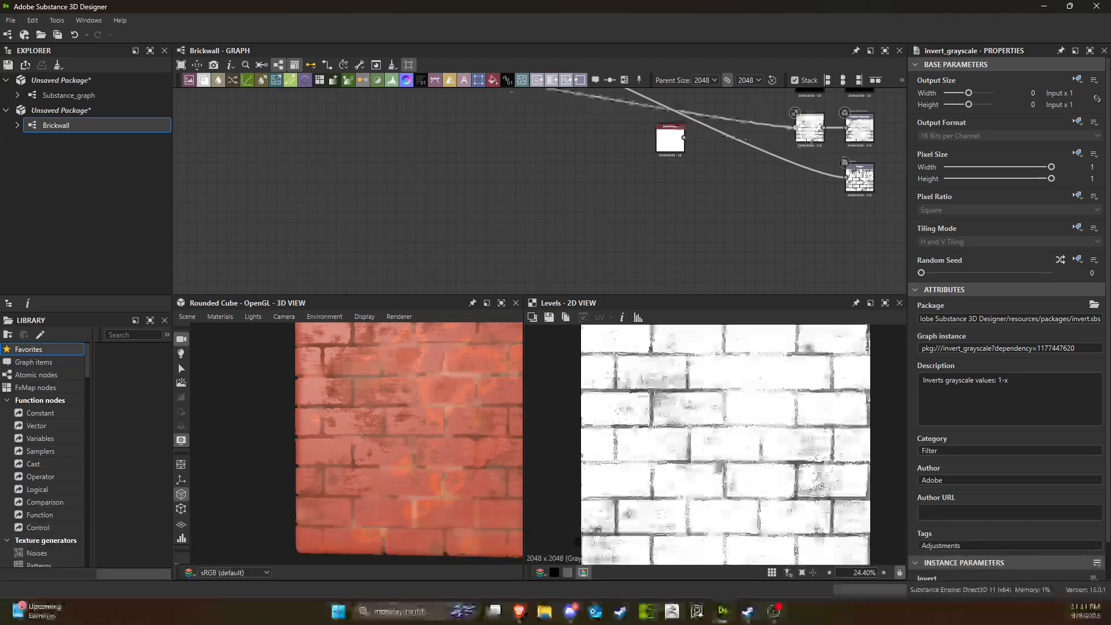
Return the ambient occlusion Levels output black to zero, tune its input white point for dark mortar lines, and inspect the bricks up close.
click(819, 135)
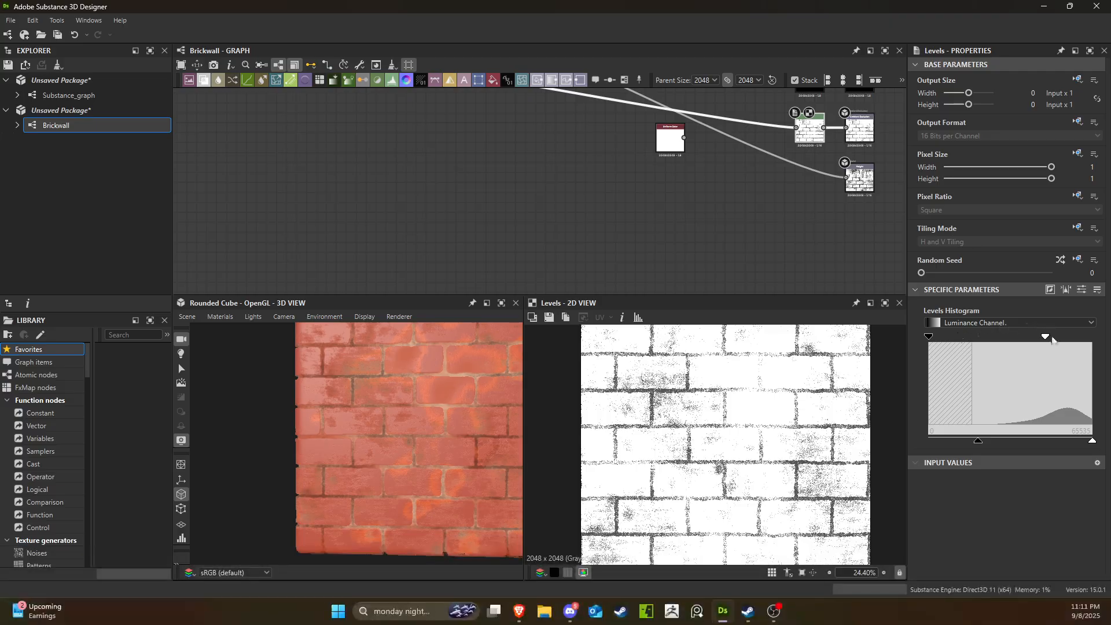
drag(1056, 339, 1079, 346)
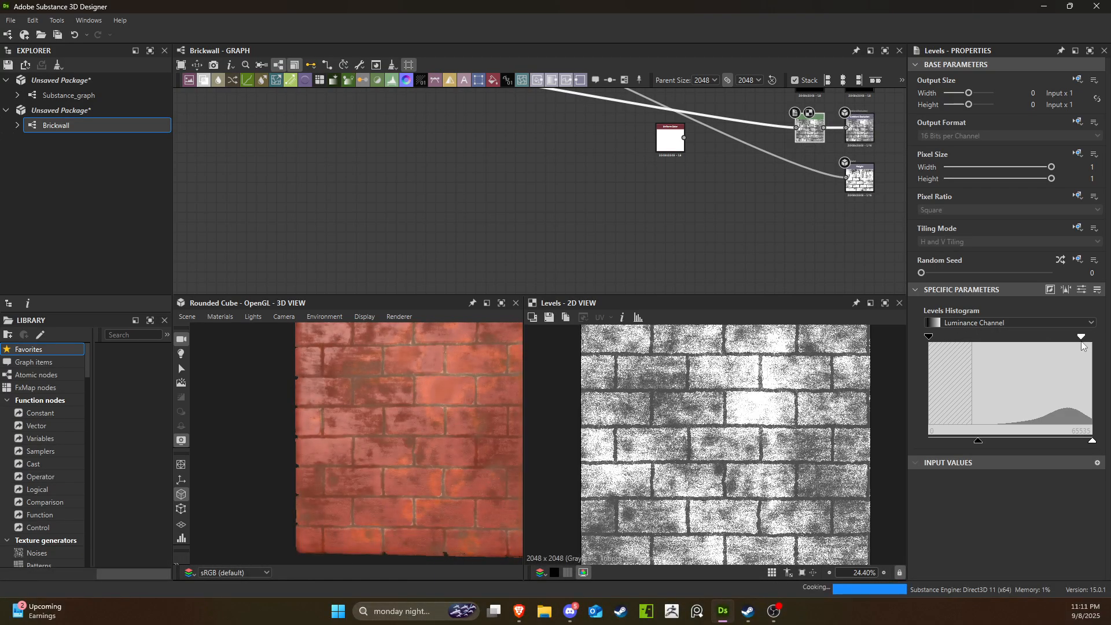
mouse_move(922, 335)
mouse_down()
mouse_move(1046, 344)
mouse_move(897, 345)
mouse_up()
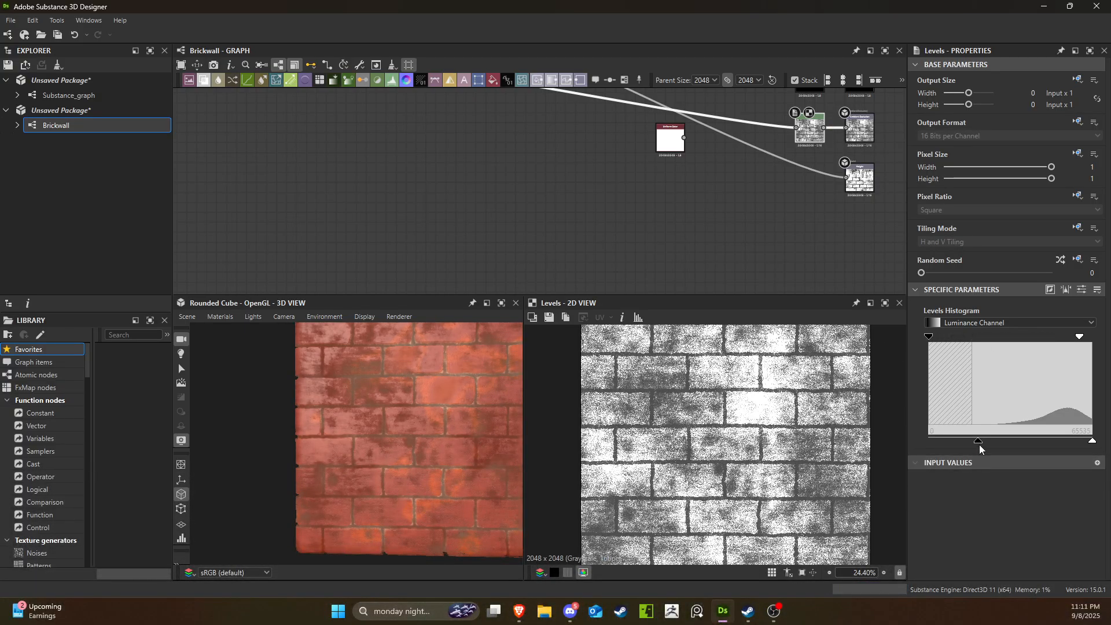
drag(978, 440, 869, 445)
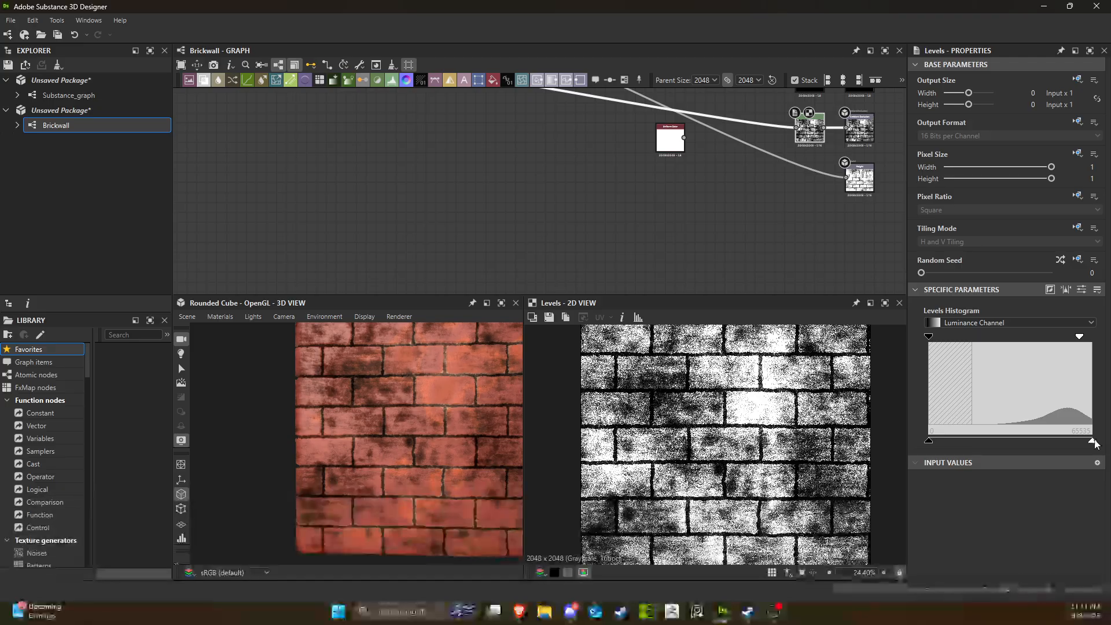
mouse_move(1067, 444)
mouse_down()
mouse_move(1029, 444)
mouse_move(1093, 443)
mouse_up()
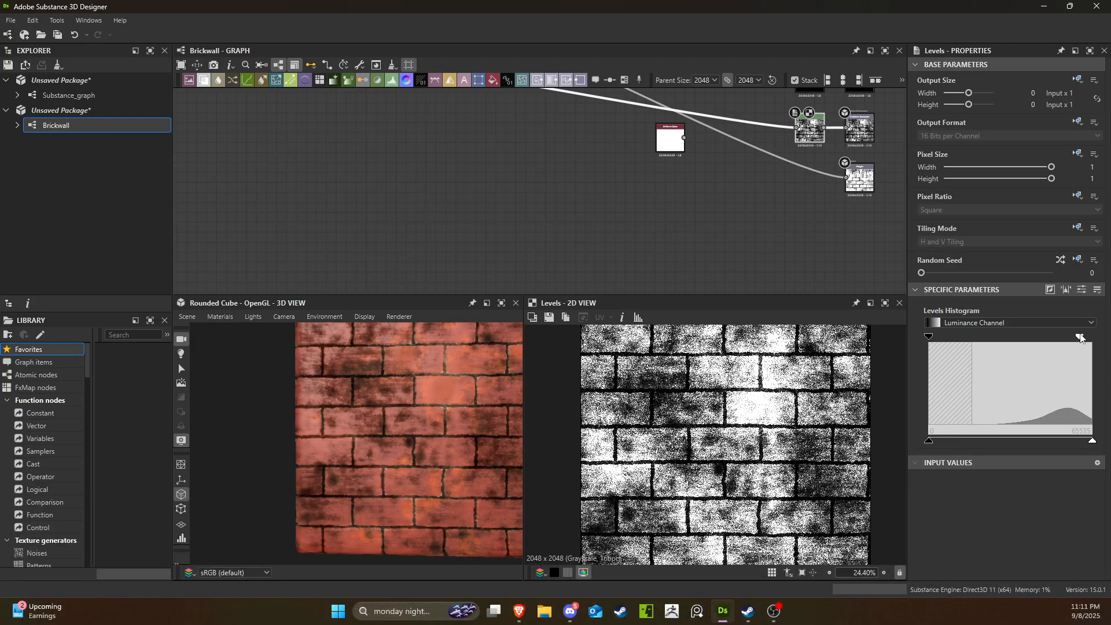
mouse_move(1080, 337)
mouse_down()
mouse_move(1033, 338)
mouse_move(1048, 339)
mouse_up()
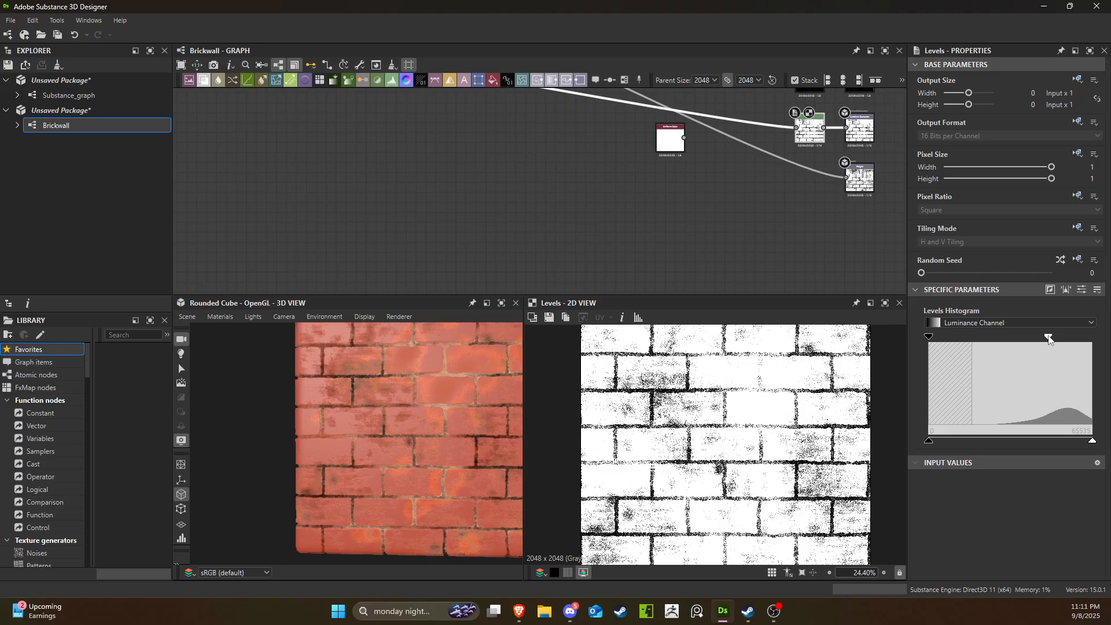
scroll(388, 429, down, 3)
scroll(697, 229, up, 5)
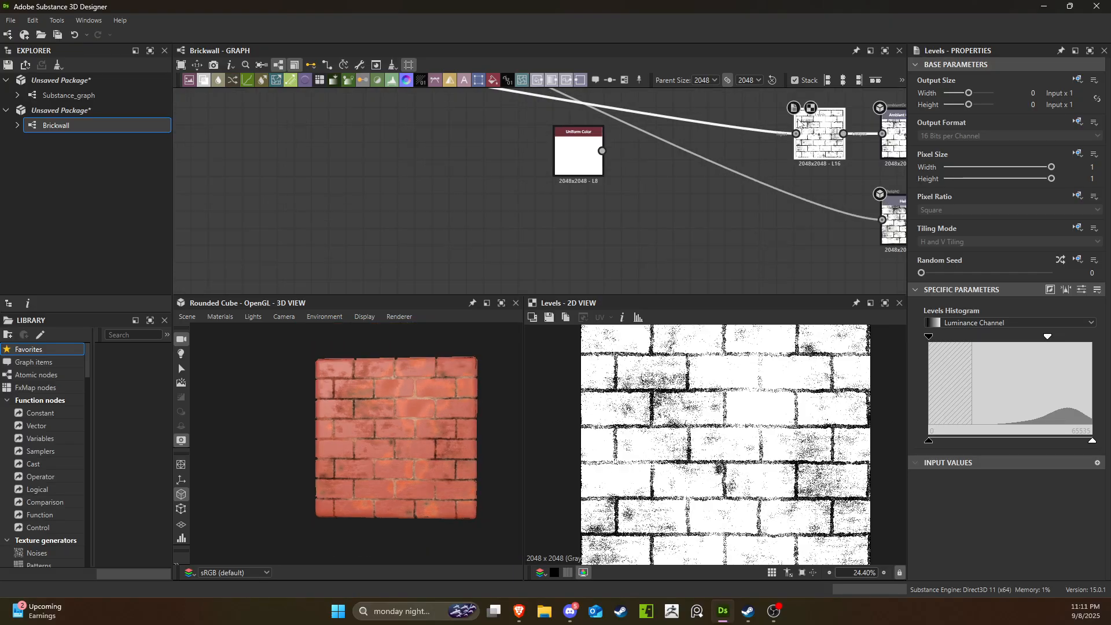
mouse_move(432, 428)
alt+mouse_down()
mouse_move(481, 457)
mouse_move(397, 457)
mouse_move(418, 412)
alt+mouse_up()
scroll(405, 454, up, 5)
scroll(422, 455, up, 5)
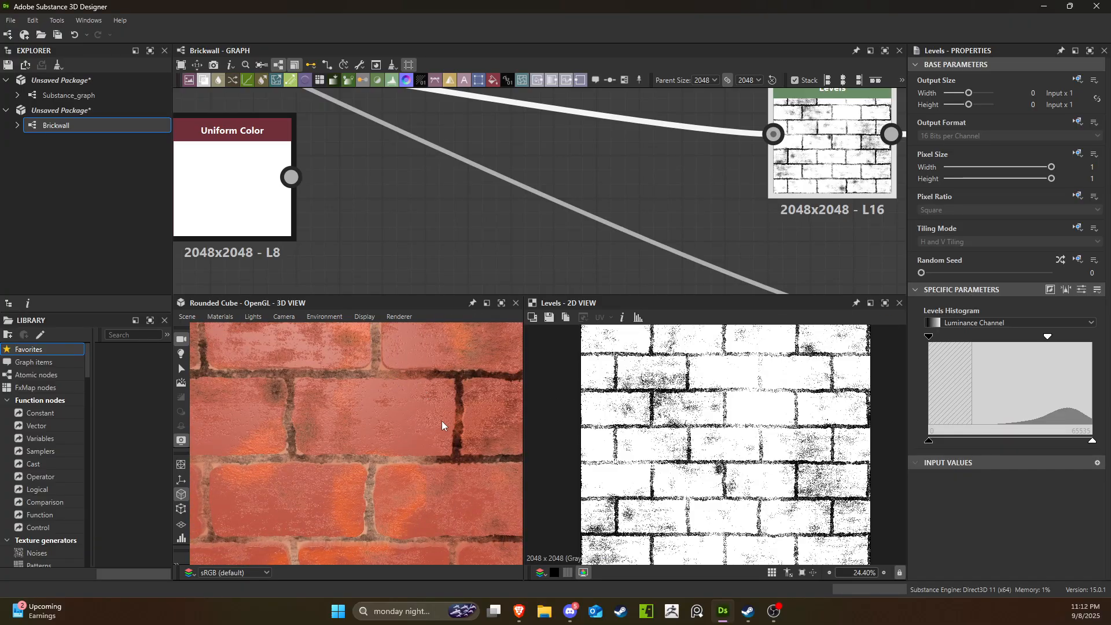
Examine the upstream brick nodes from Edge Detect through the Invert Grayscale and Blend chain.
scroll(570, 151, down, 4)
middle_drag(451, 149, 735, 290)
middle_drag(501, 231, 821, 289)
scroll(595, 209, down, 4)
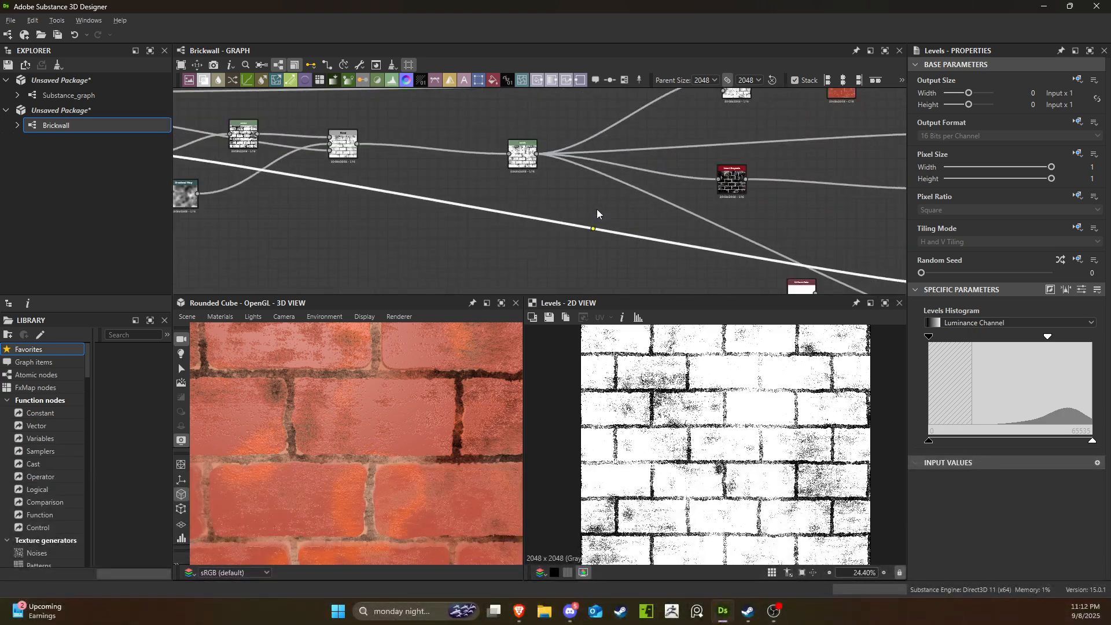
middle_drag(597, 214, 607, 226)
middle_drag(436, 193, 824, 199)
scroll(451, 179, up, 3)
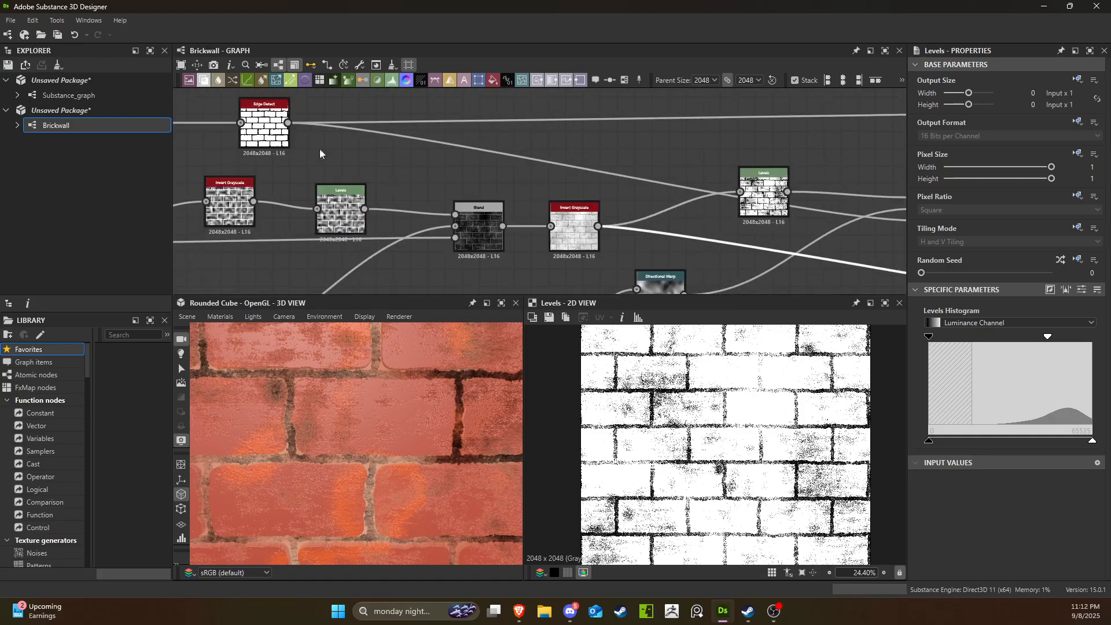
scroll(323, 173, up, 5)
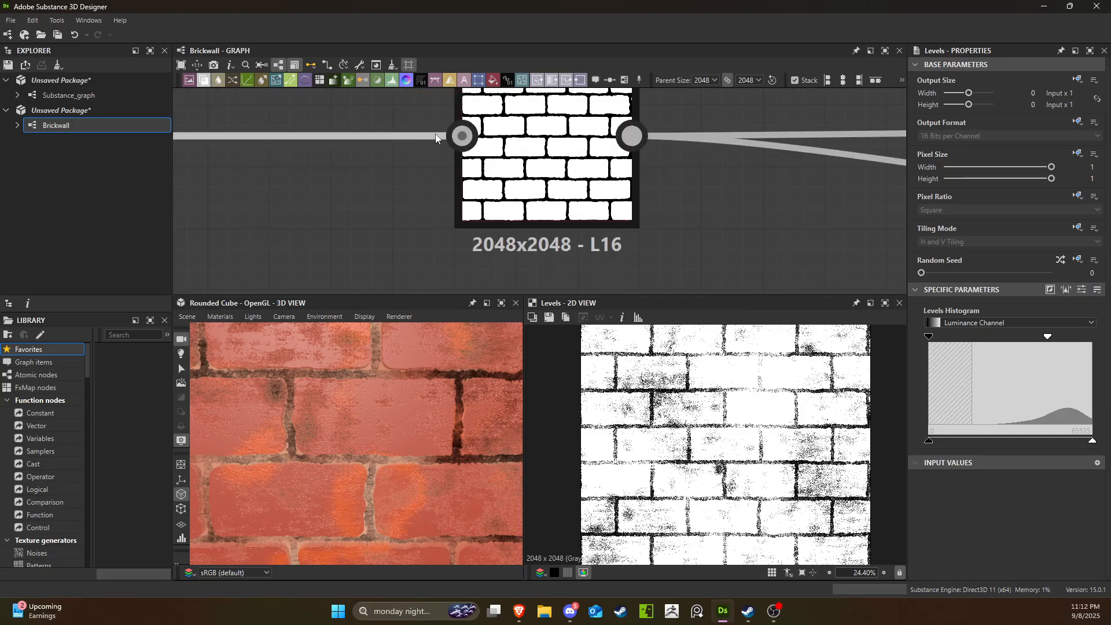
scroll(435, 133, down, 6)
middle_drag(550, 185, 294, 179)
scroll(460, 209, down, 2)
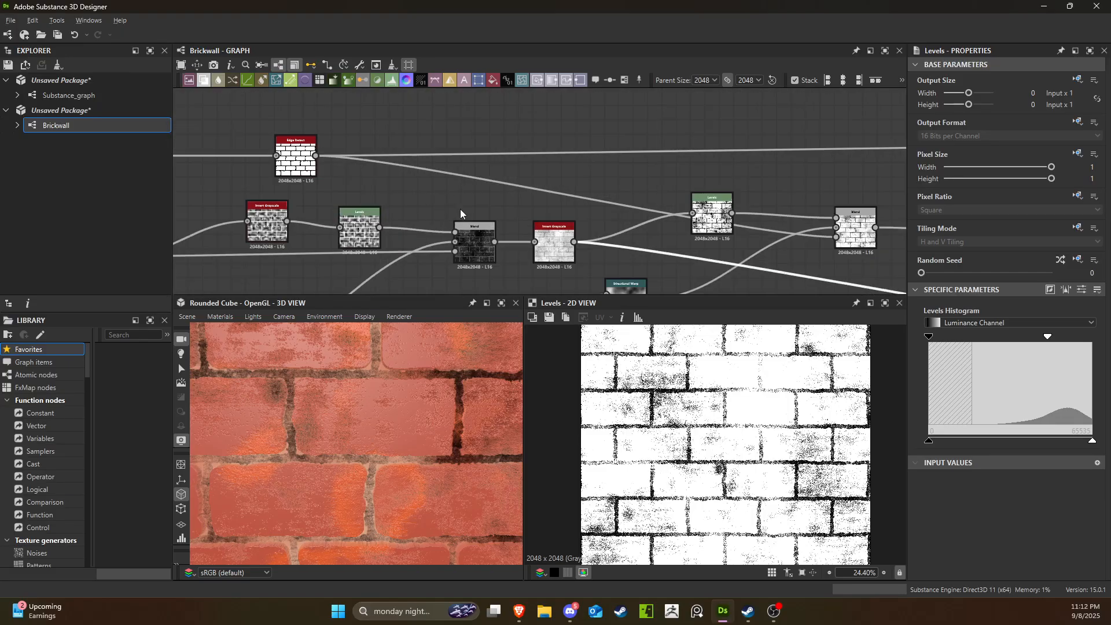
scroll(460, 210, down, 1)
scroll(471, 217, up, 1)
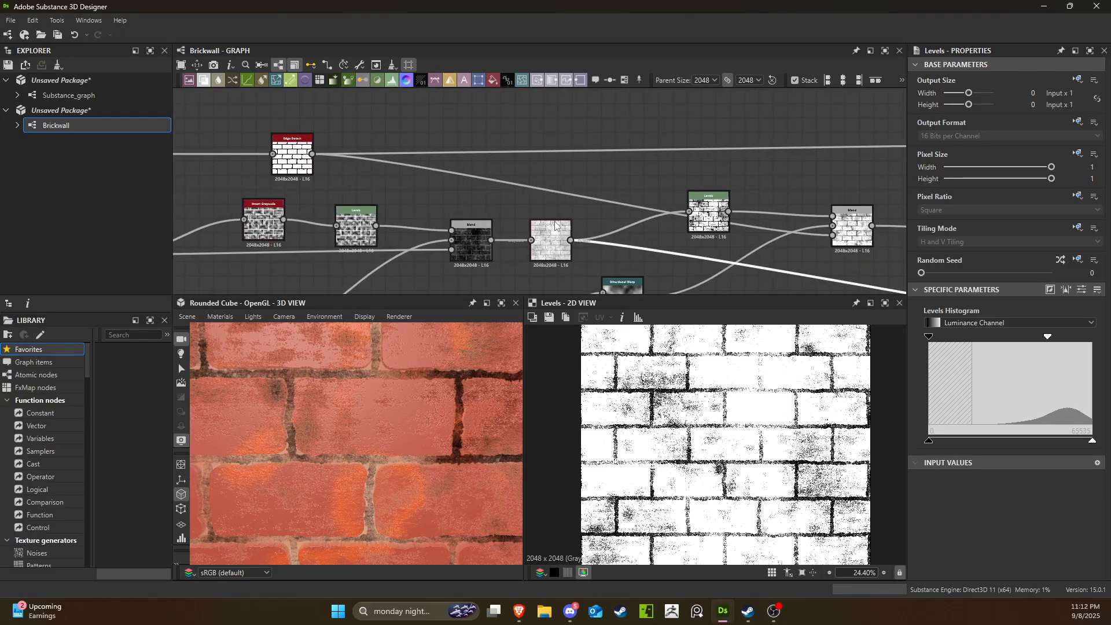
scroll(565, 259, up, 3)
scroll(564, 259, down, 4)
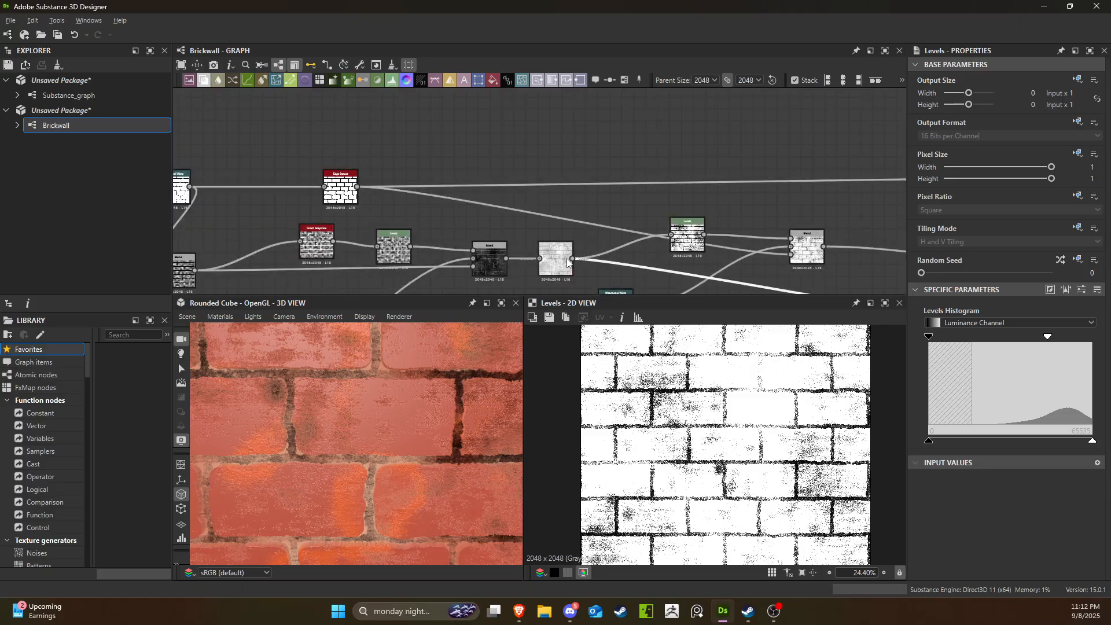
middle_drag(567, 262, 395, 166)
scroll(496, 184, down, 3)
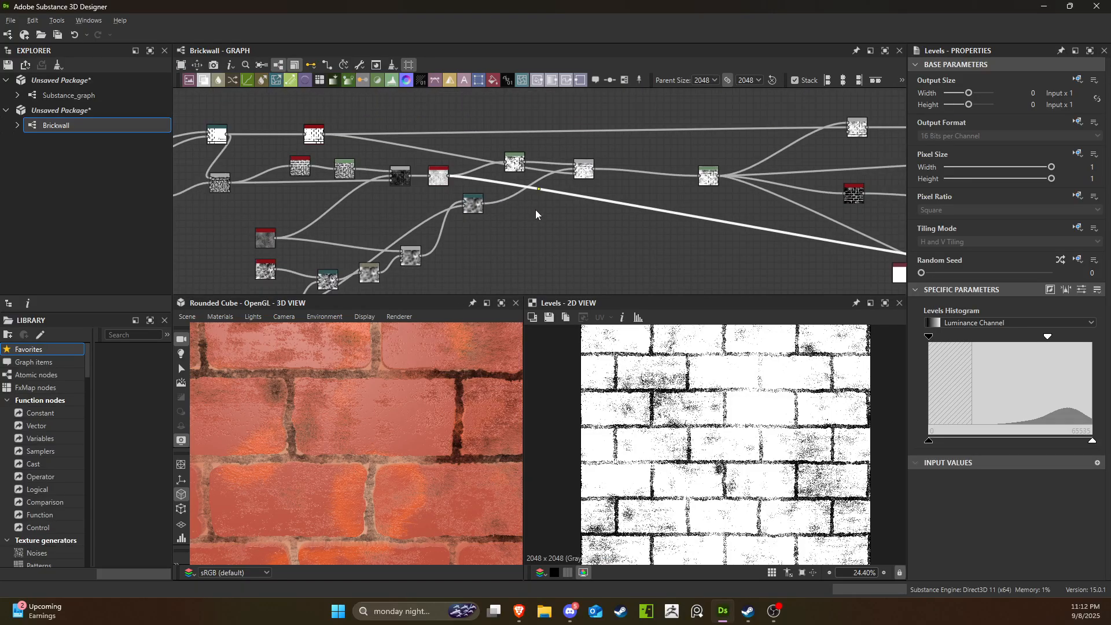
middle_drag(521, 208, 684, 235)
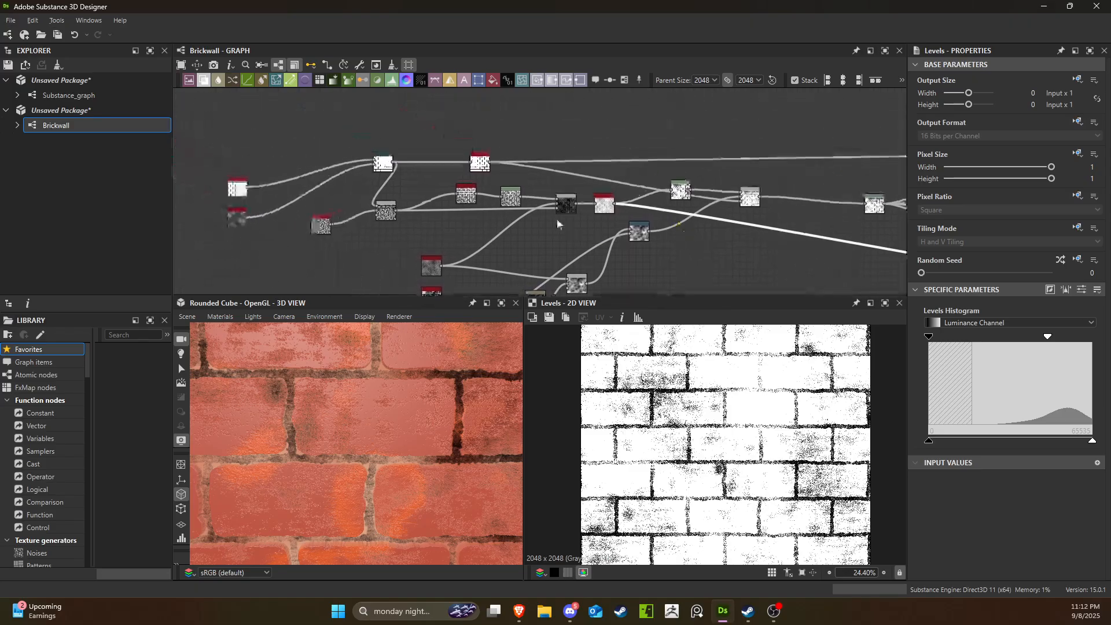
Move the Edge Detect node slightly right and down, above the neighbouring Levels node.
scroll(541, 208, up, 2)
scroll(475, 168, up, 3)
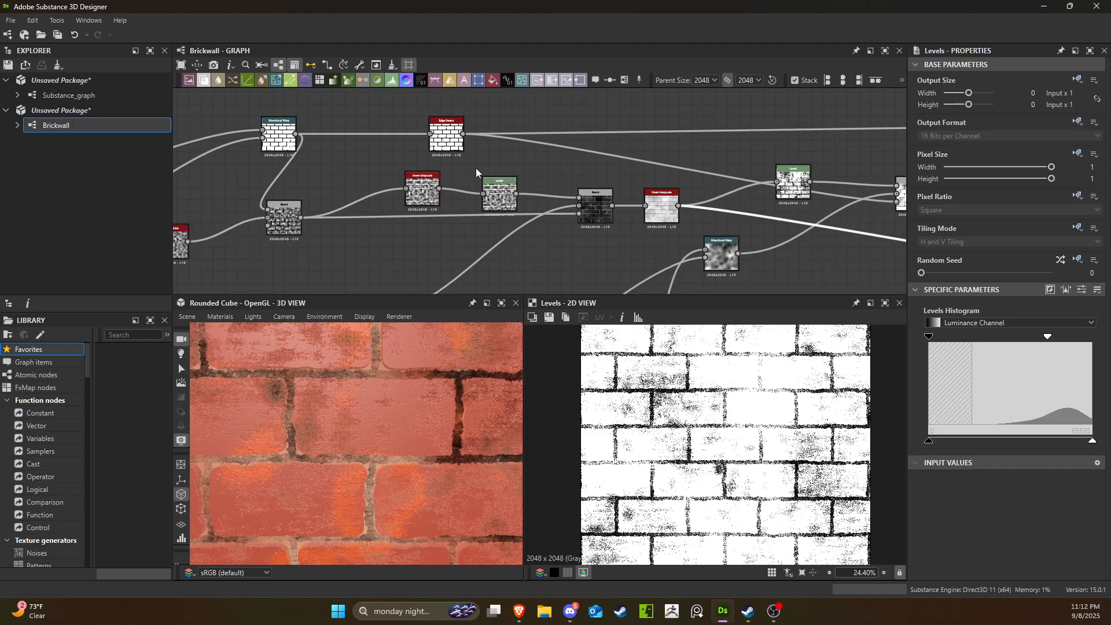
middle_drag(486, 170, 344, 185)
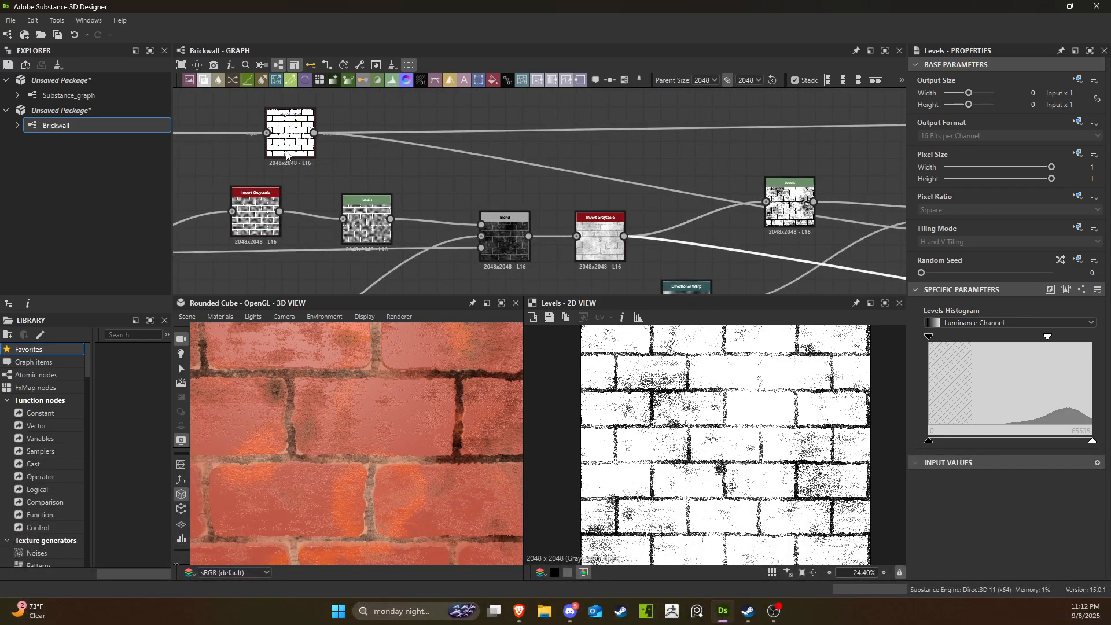
drag(287, 153, 356, 167)
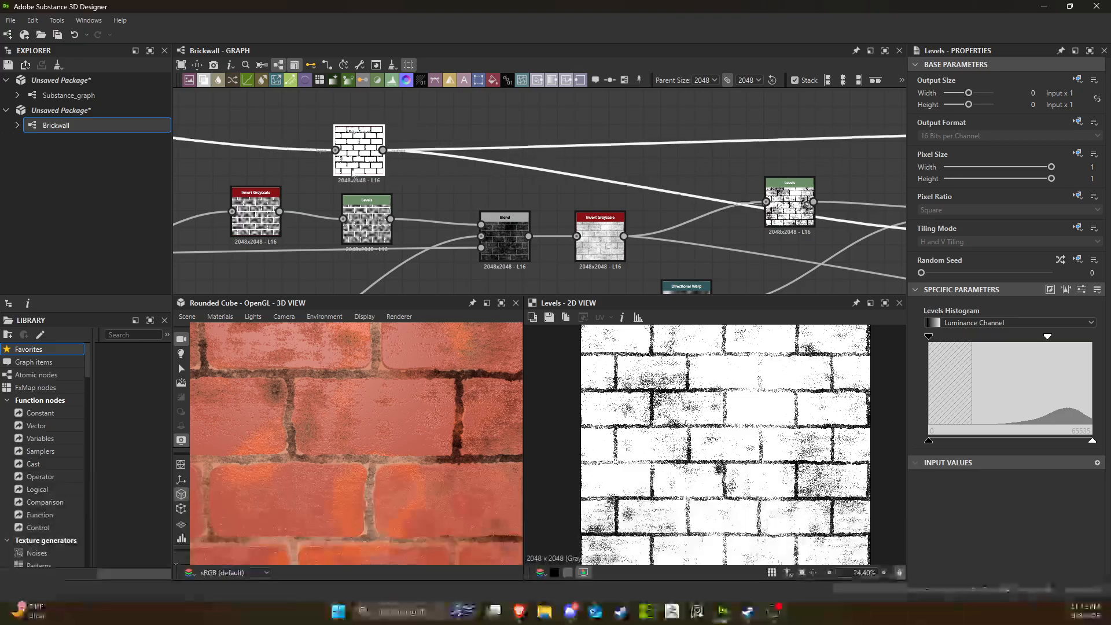
Examine how Edge Detect connects to the Blend node that combines the brick Levels and Directional Warp.
middle_drag(326, 177, 615, 165)
scroll(399, 223, down, 4)
middle_drag(439, 249, 270, 232)
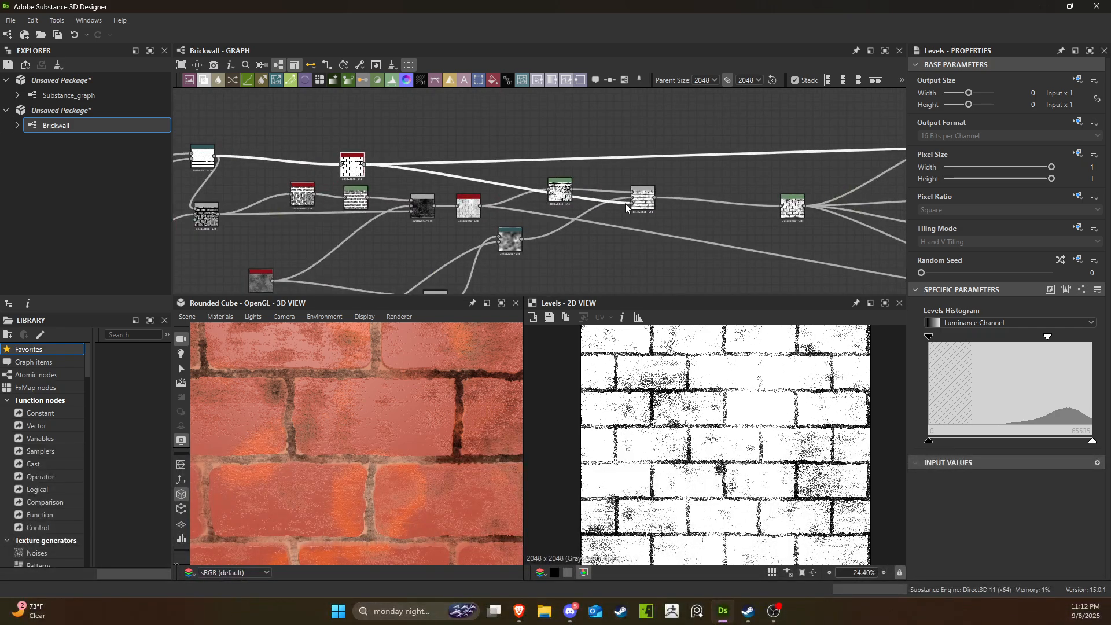
scroll(658, 204, up, 5)
scroll(566, 162, down, 2)
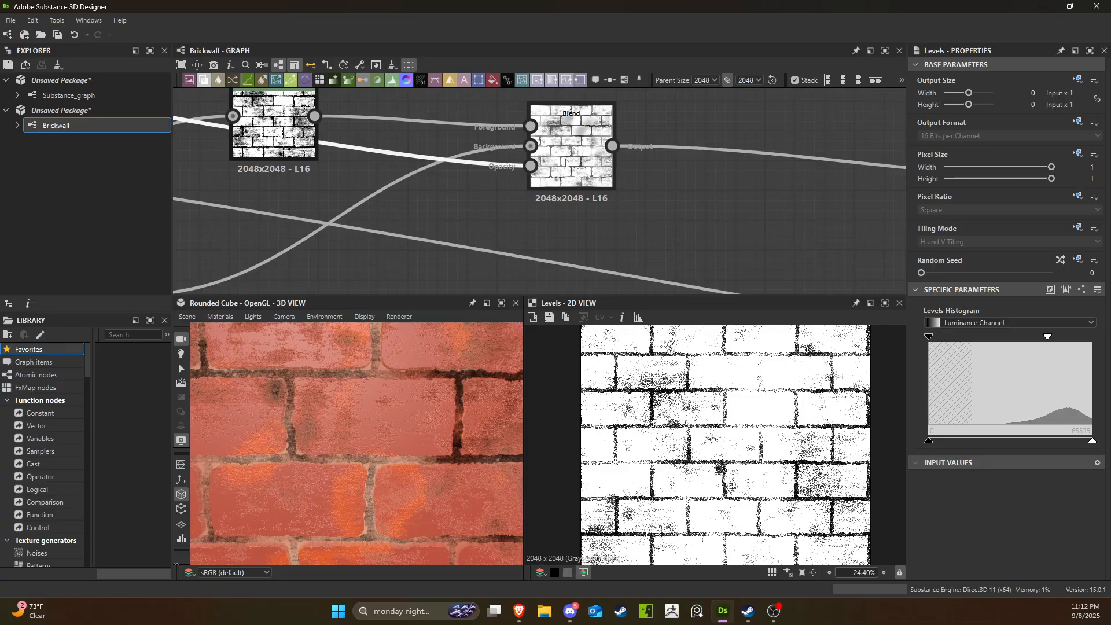
scroll(566, 163, down, 4)
middle_drag(517, 182, 633, 214)
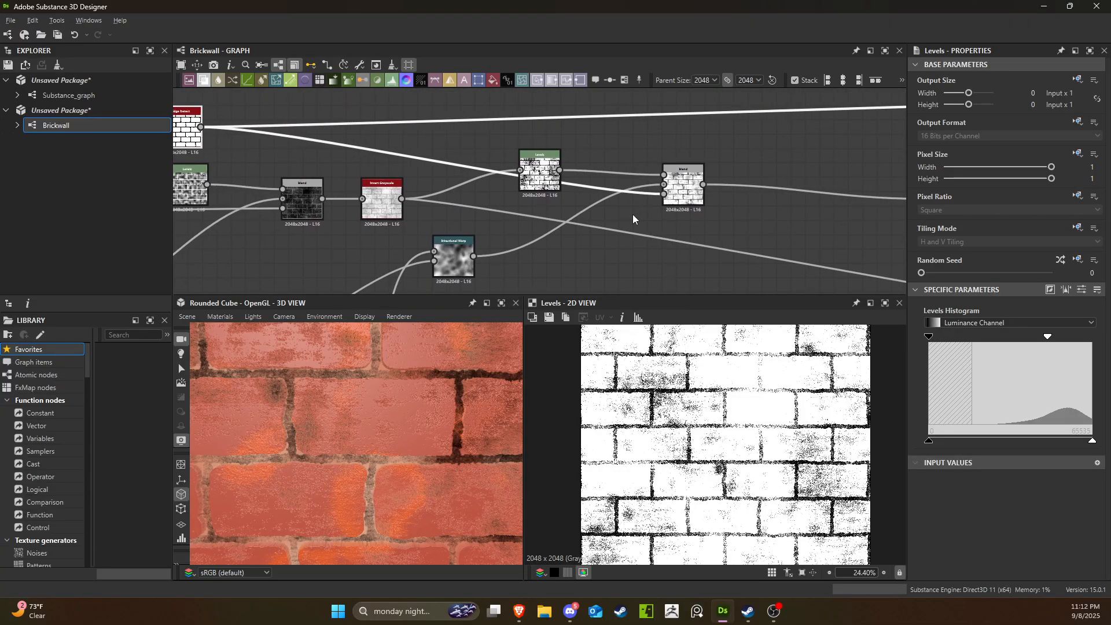
Move the Edge Detect node slightly right and up, above the gap between the brick Levels and Invert Grayscale nodes.
scroll(511, 216, down, 2)
middle_drag(395, 200, 346, 194)
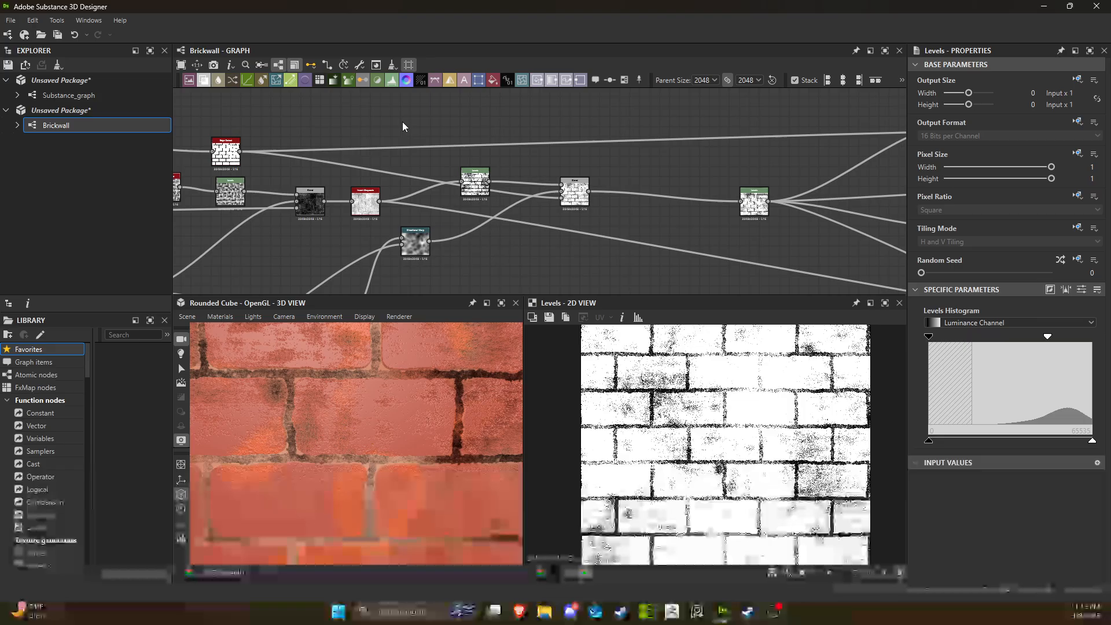
drag(234, 155, 283, 136)
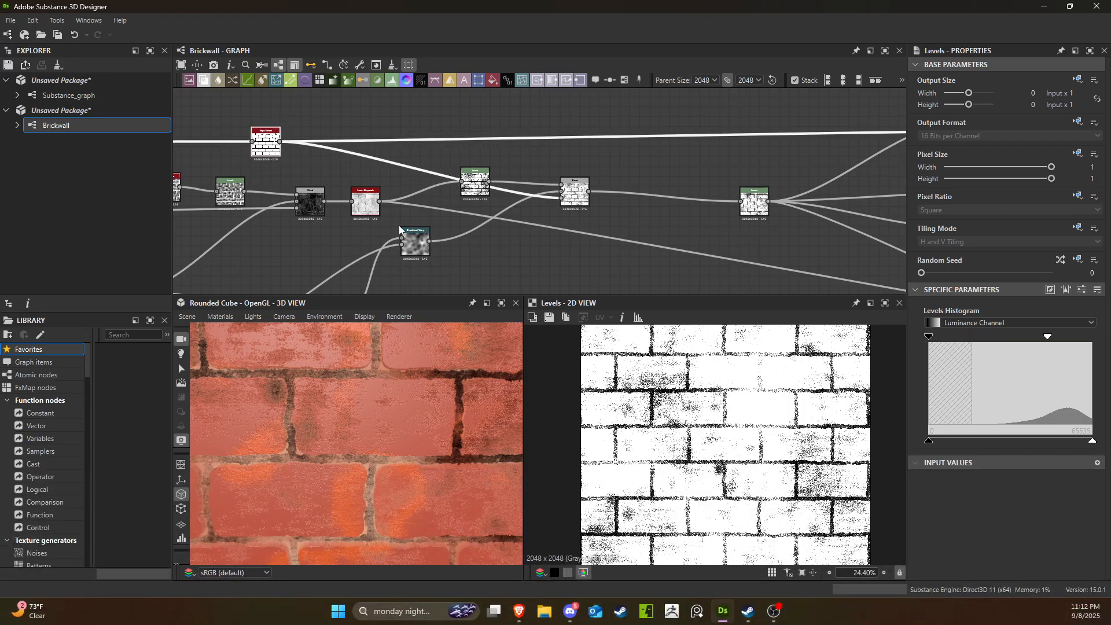
Add a Blend node below the existing one, with Edge Detect as its foreground and Invert Grayscale as its background.
scroll(398, 225, up, 3)
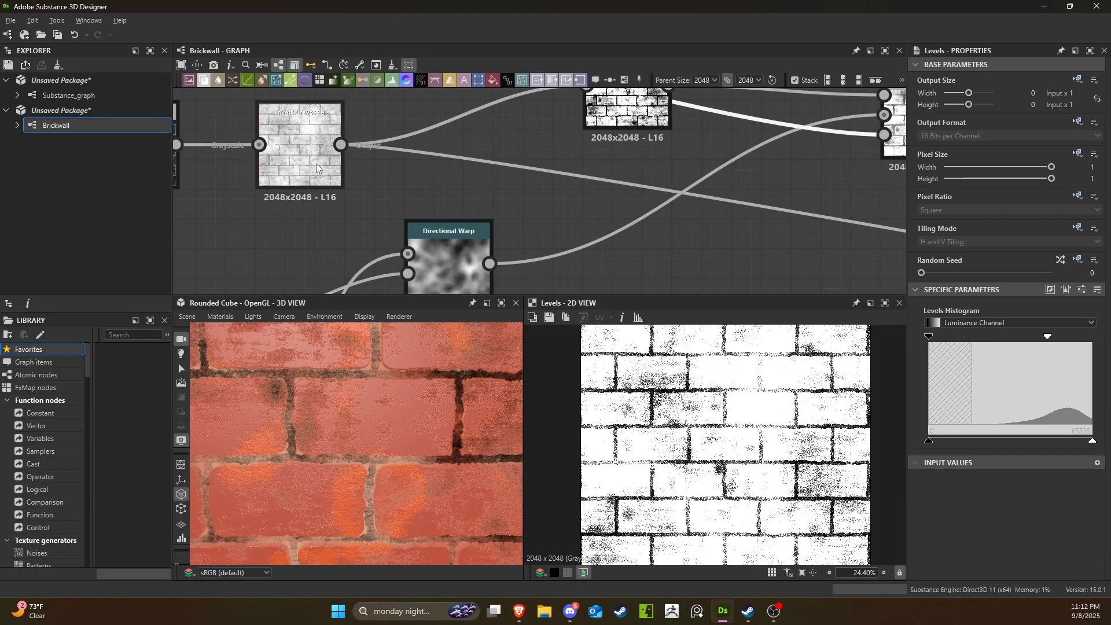
scroll(317, 162, down, 3)
key(space)
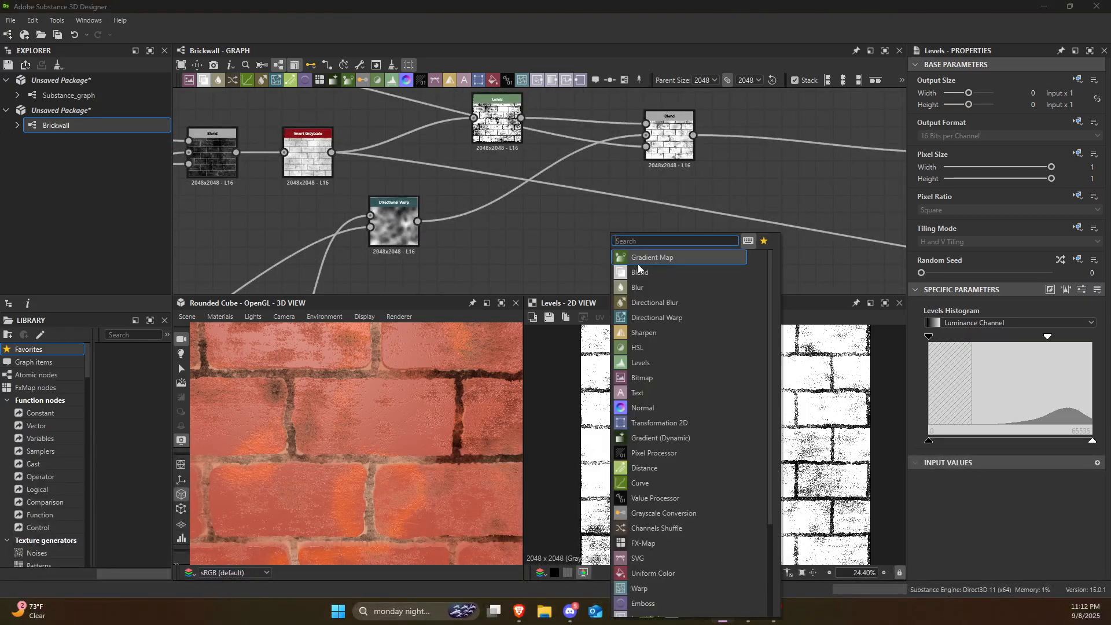
click(647, 271)
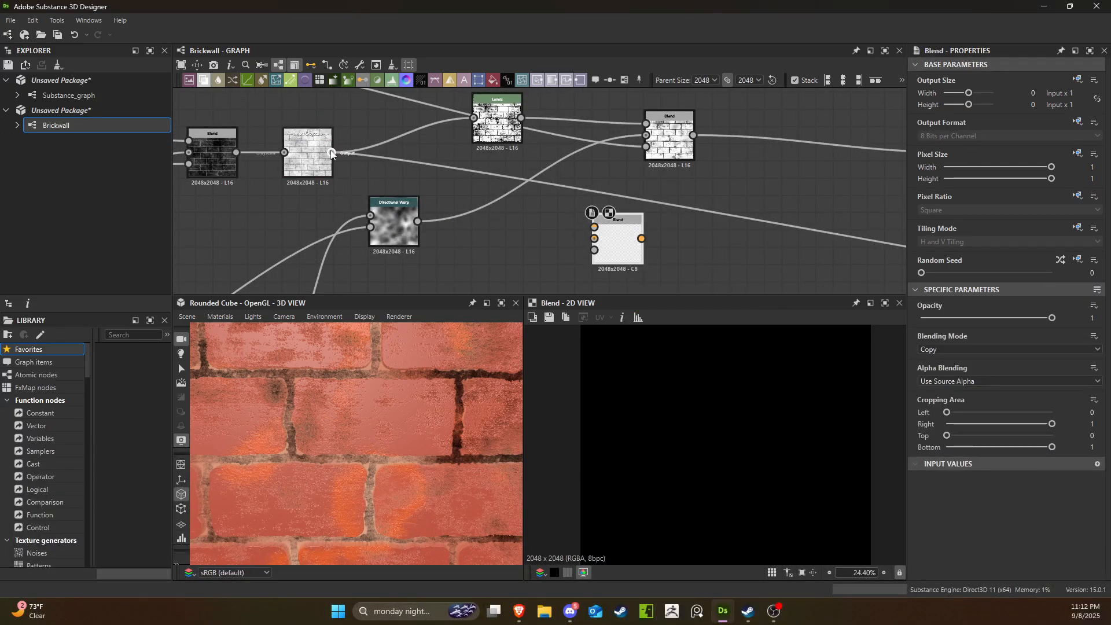
drag(597, 242, 597, 241)
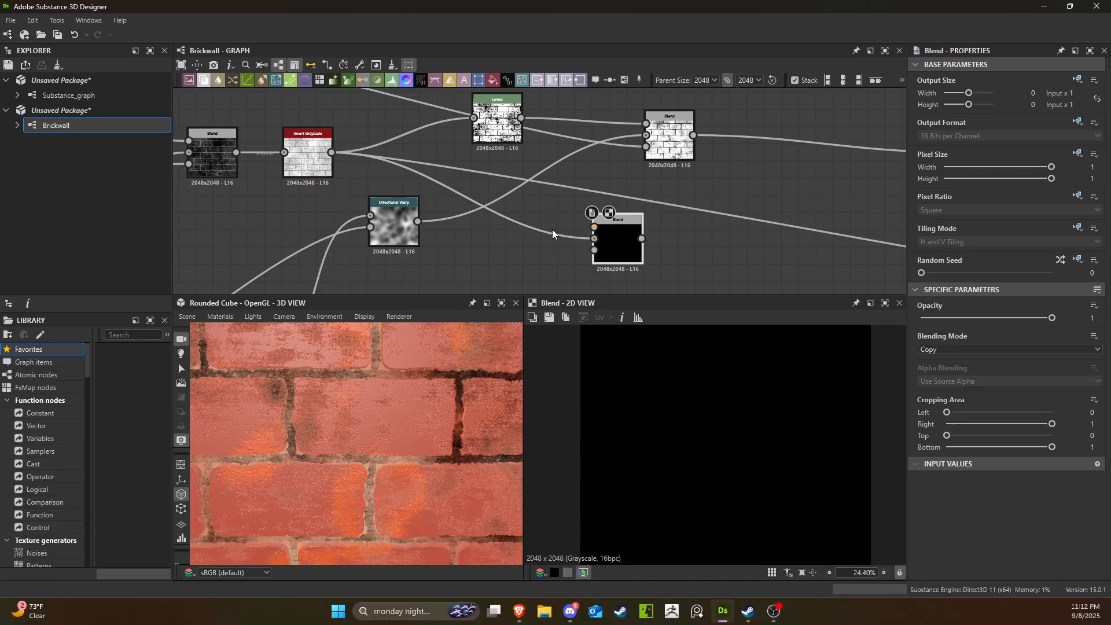
scroll(497, 212, down, 2)
middle_drag(426, 189, 513, 225)
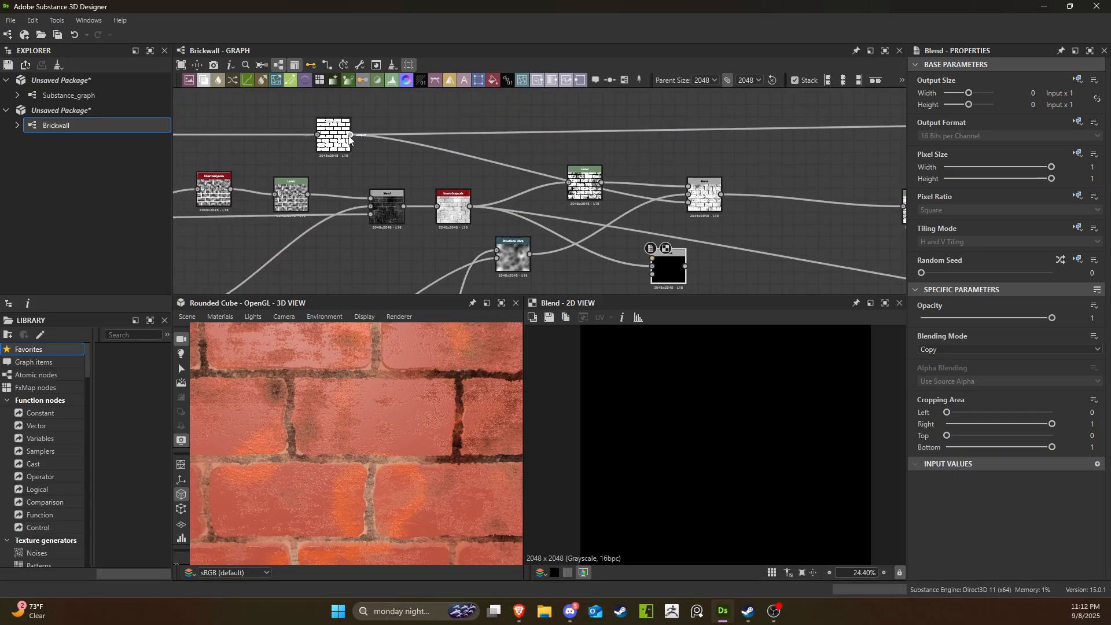
drag(349, 136, 665, 263)
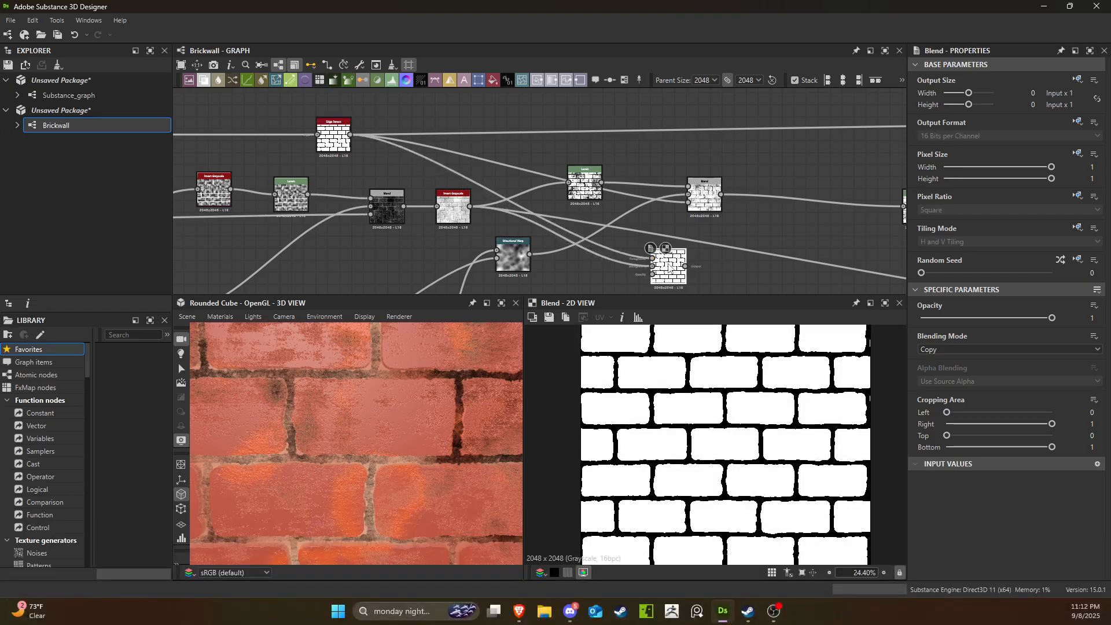
Try Multiply on the new Blend node and settle on Subtract with an opacity of 0.52, checking the mortar up close.
click(945, 349)
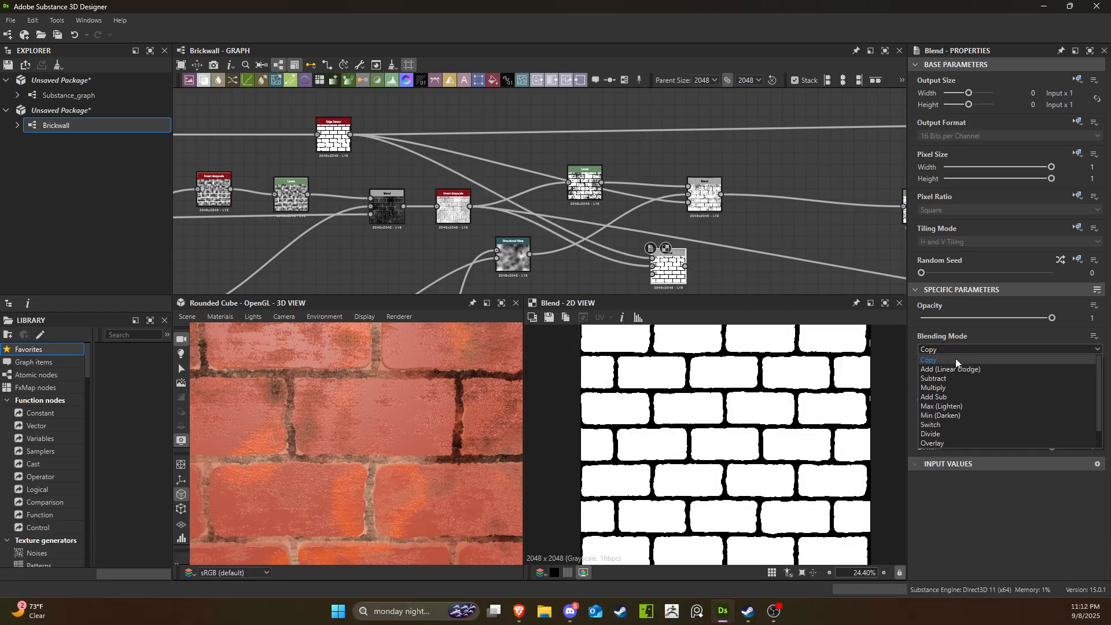
click(960, 387)
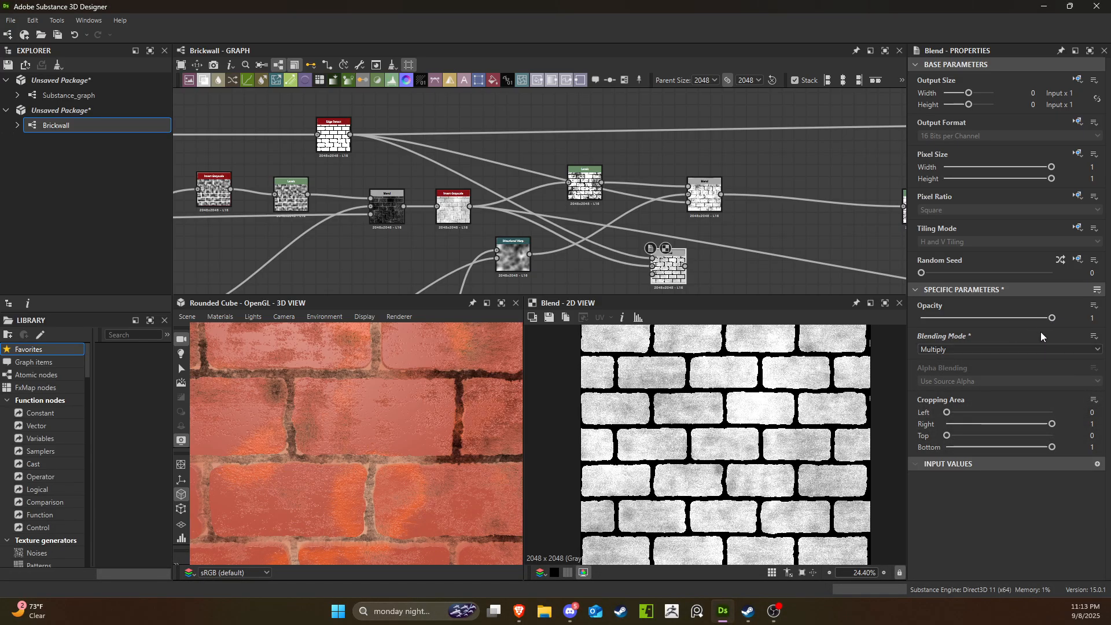
click(1018, 348)
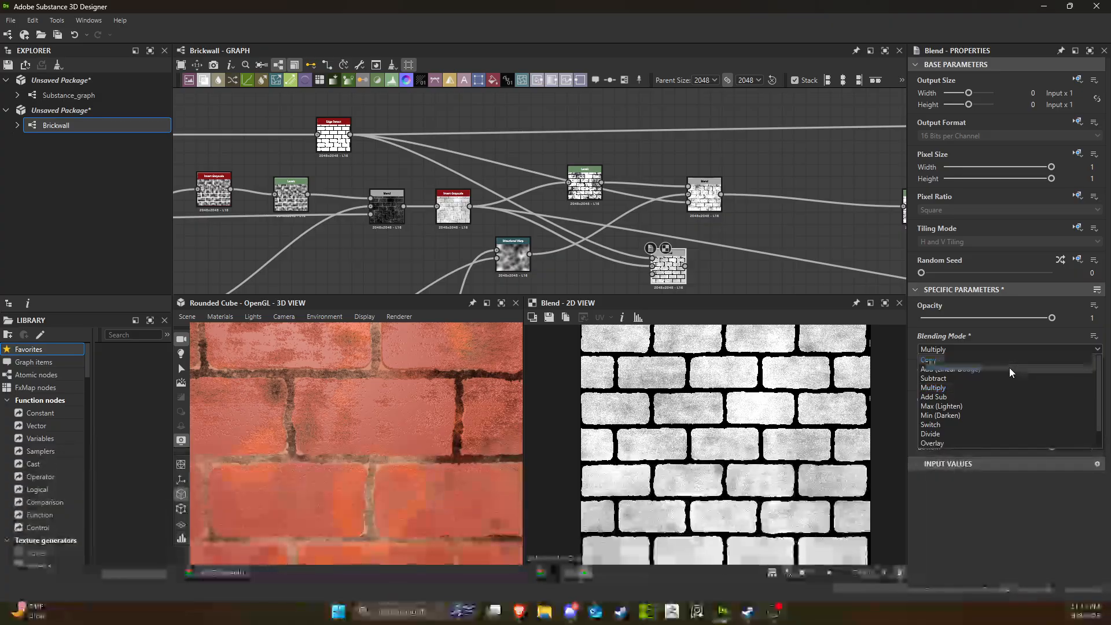
click(967, 379)
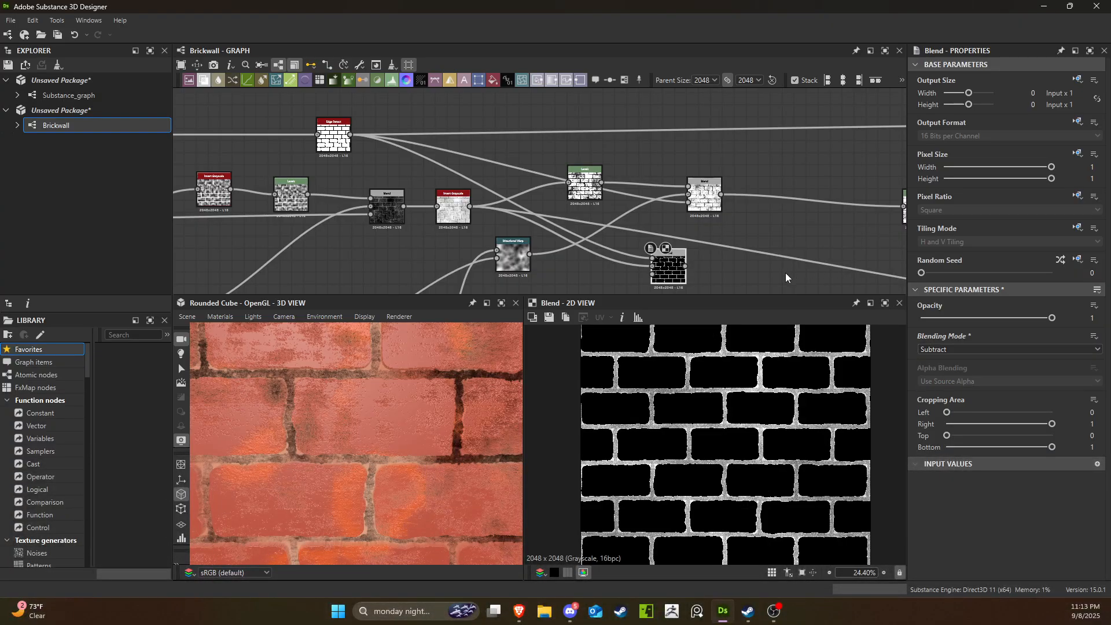
scroll(631, 411, up, 7)
scroll(668, 401, down, 2)
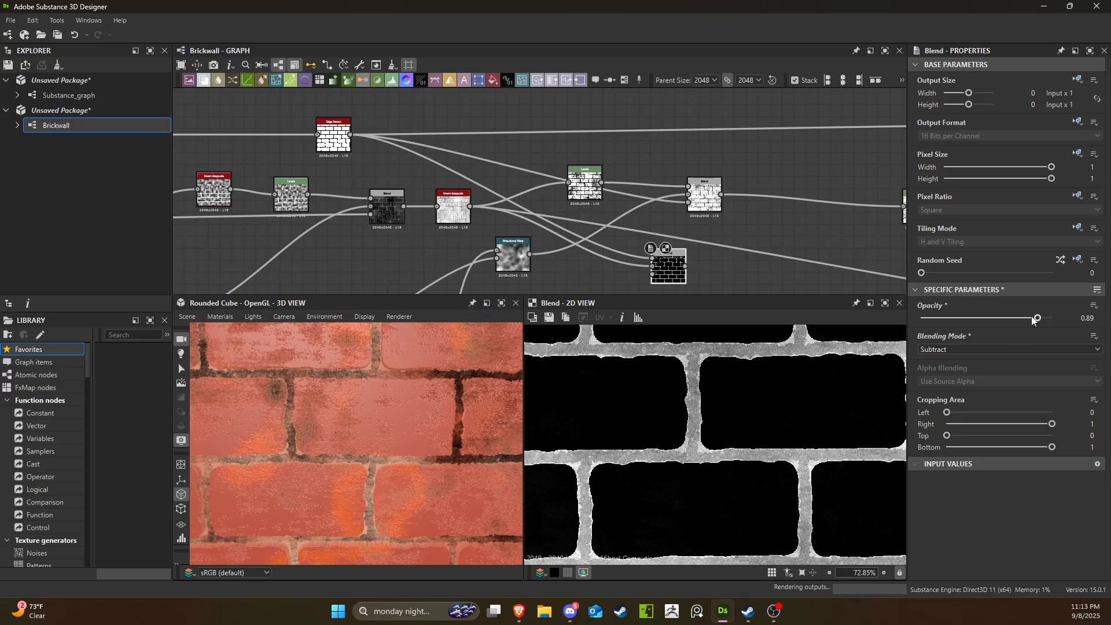
drag(1033, 317, 989, 338)
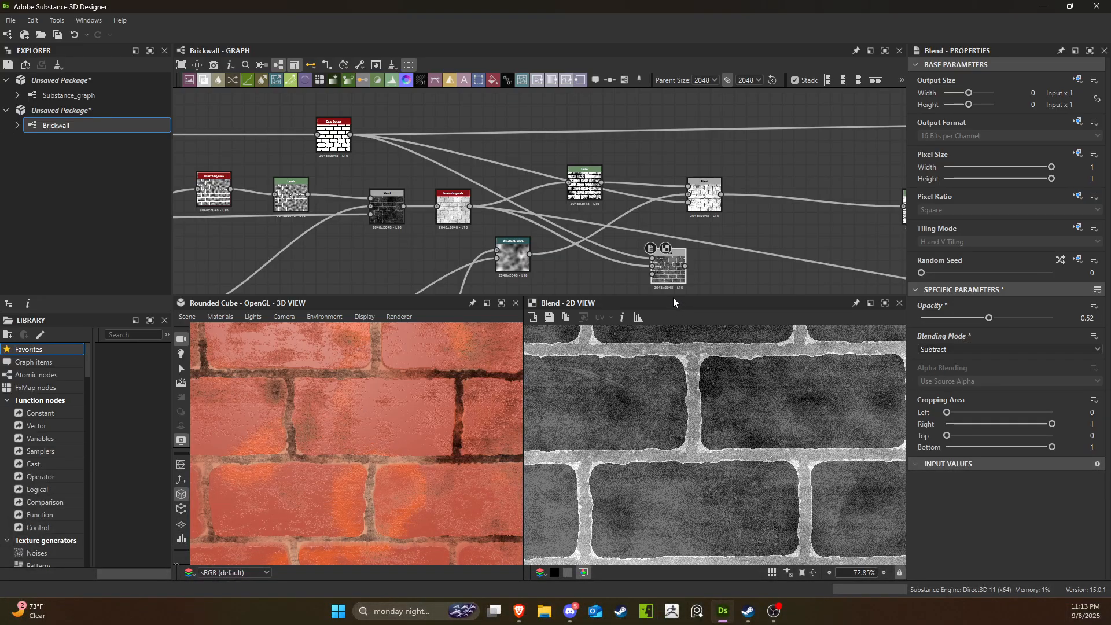
Move the new Blend node beside the ambient occlusion Levels node and connect its output to the Levels input.
scroll(718, 271, down, 3)
middle_drag(719, 270, 387, 175)
drag(364, 178, 724, 281)
scroll(733, 225, up, 10)
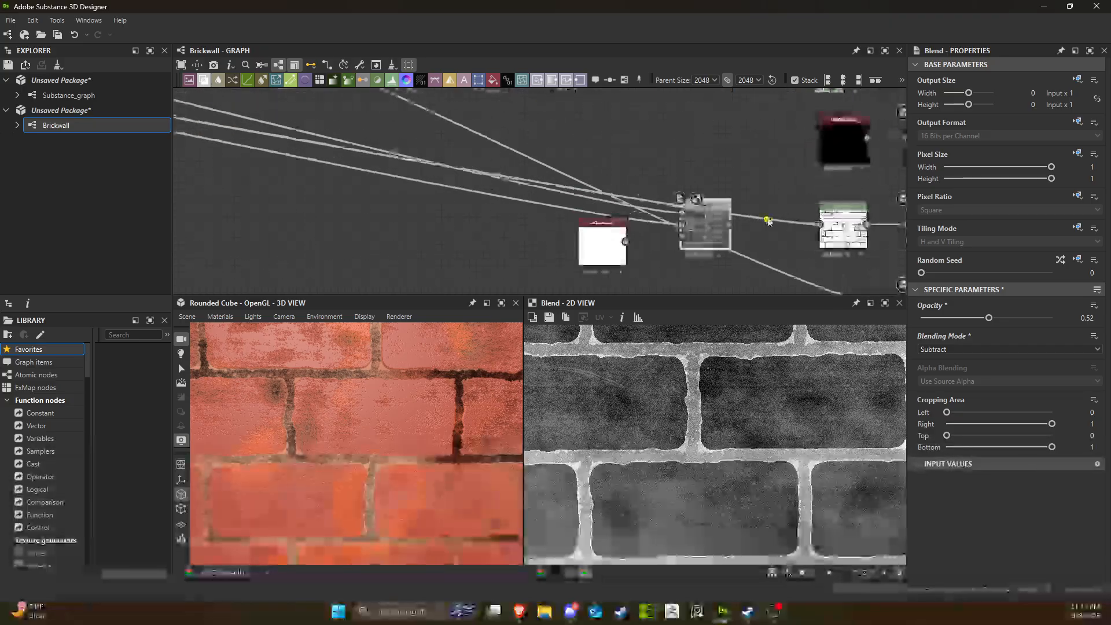
drag(388, 220, 630, 216)
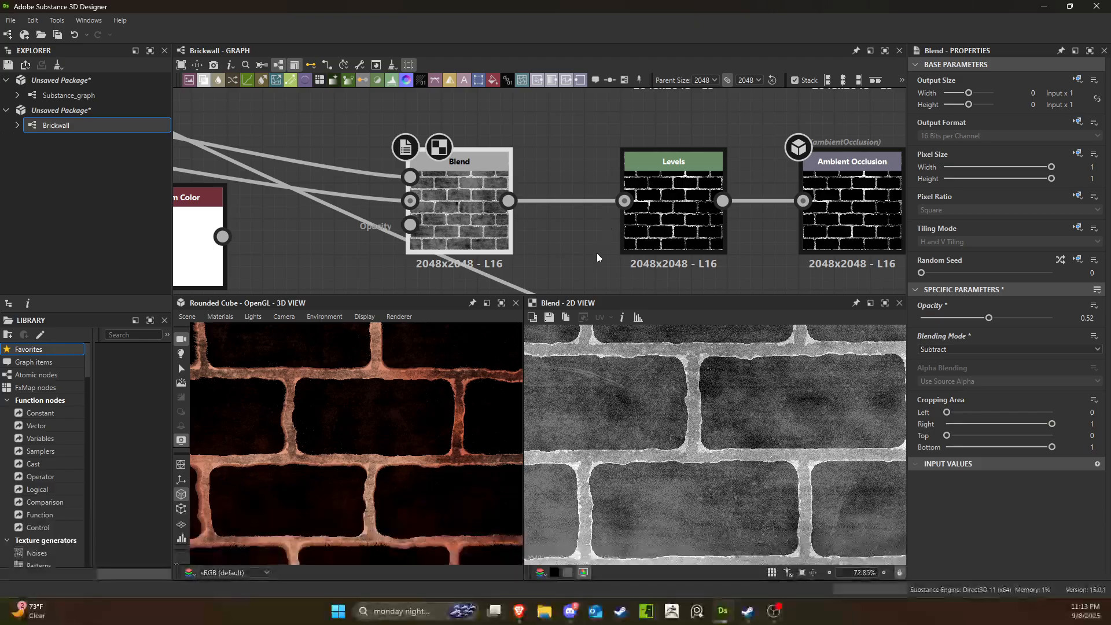
Invert the ambient occlusion Levels output by swapping its black and white output points.
click(679, 240)
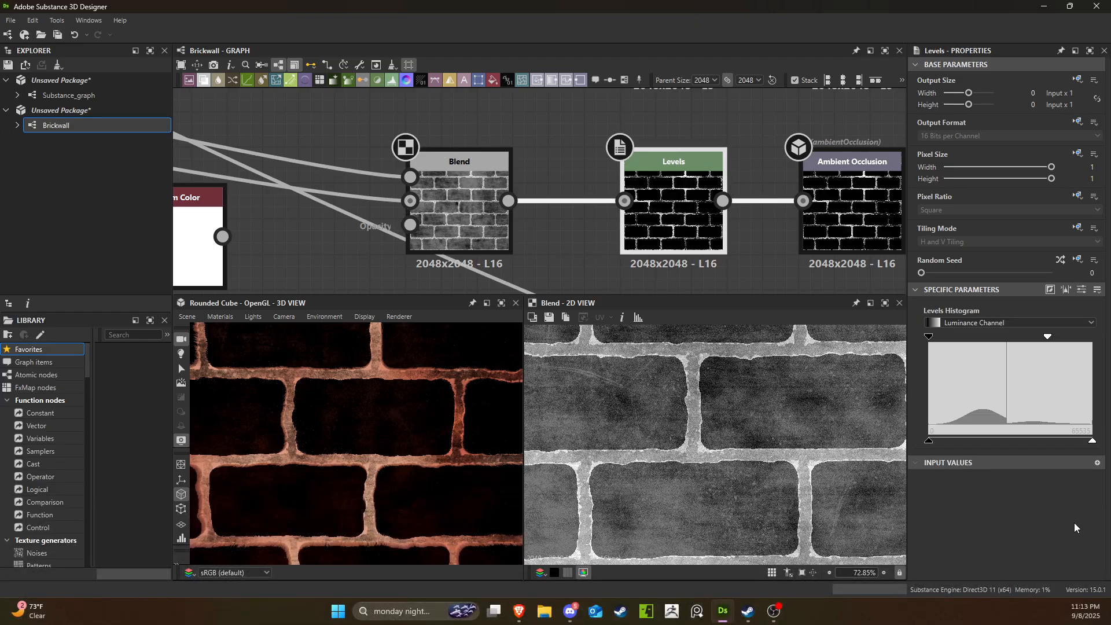
drag(929, 441, 1014, 438)
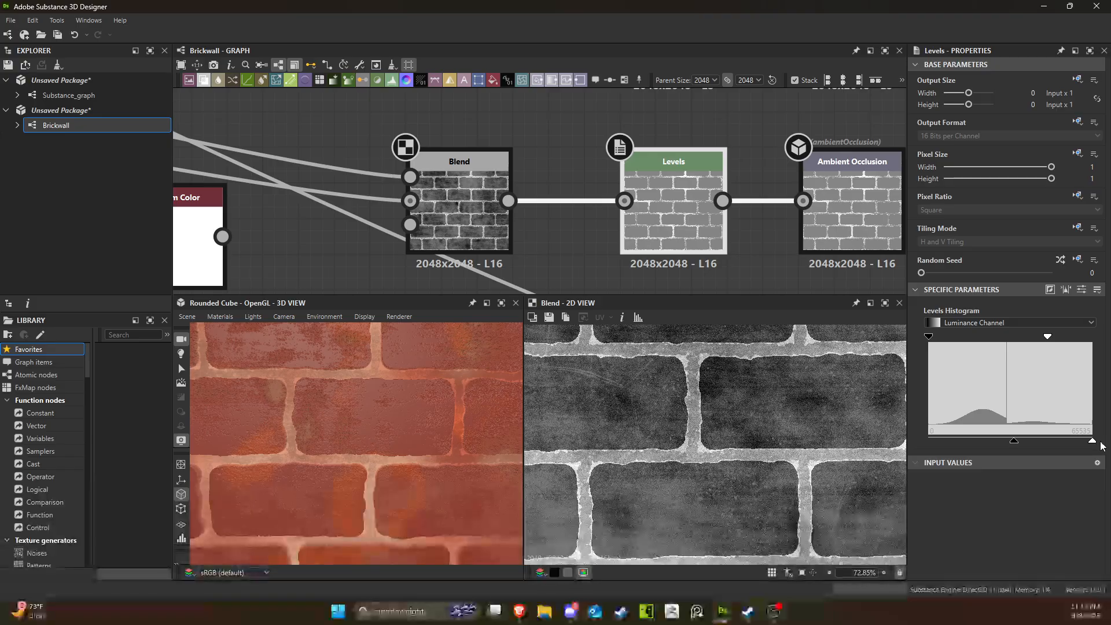
drag(1092, 442, 928, 444)
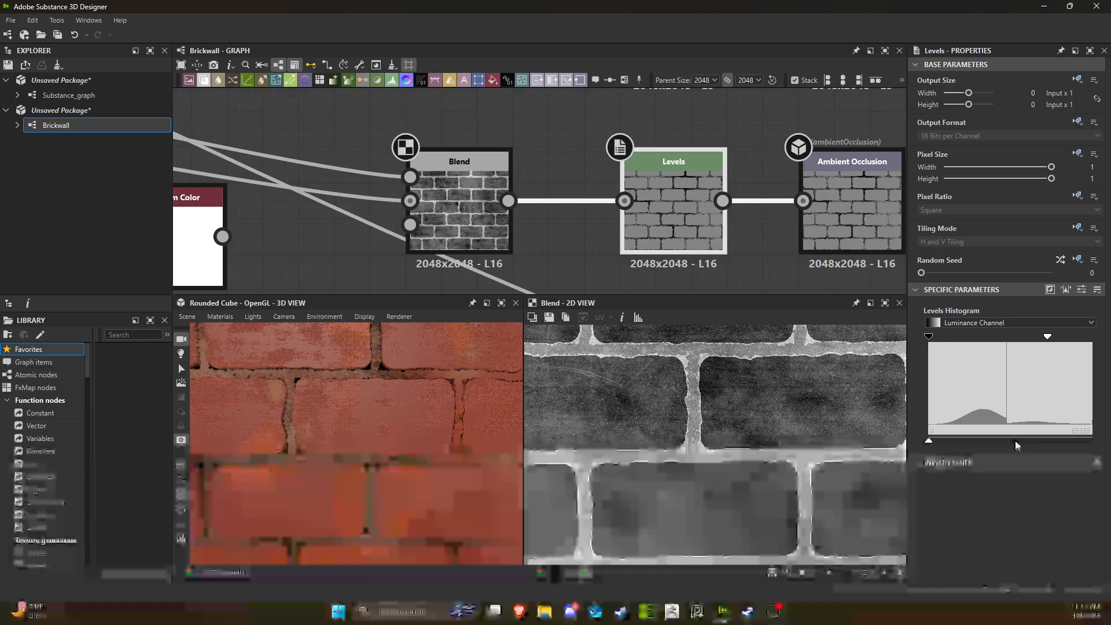
drag(1014, 442, 1099, 440)
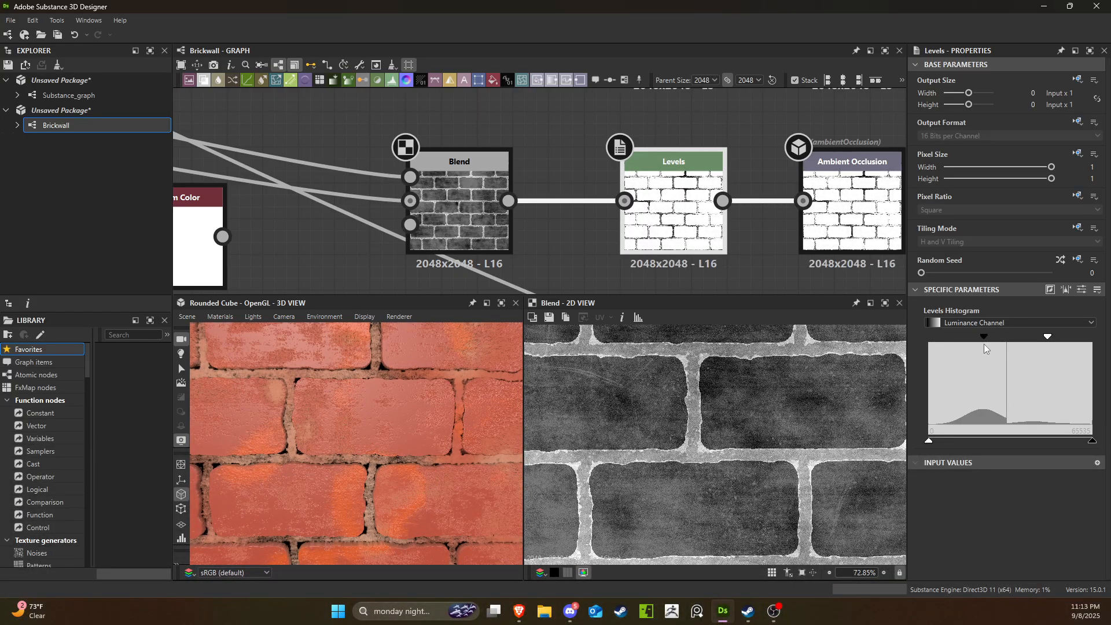
Lower the Levels input white point, raise its input black point, and bring the output white handle in about a third to soften the mortar.
mouse_move(1046, 337)
mouse_down()
mouse_move(1096, 339)
mouse_move(1006, 354)
mouse_move(1028, 356)
mouse_up()
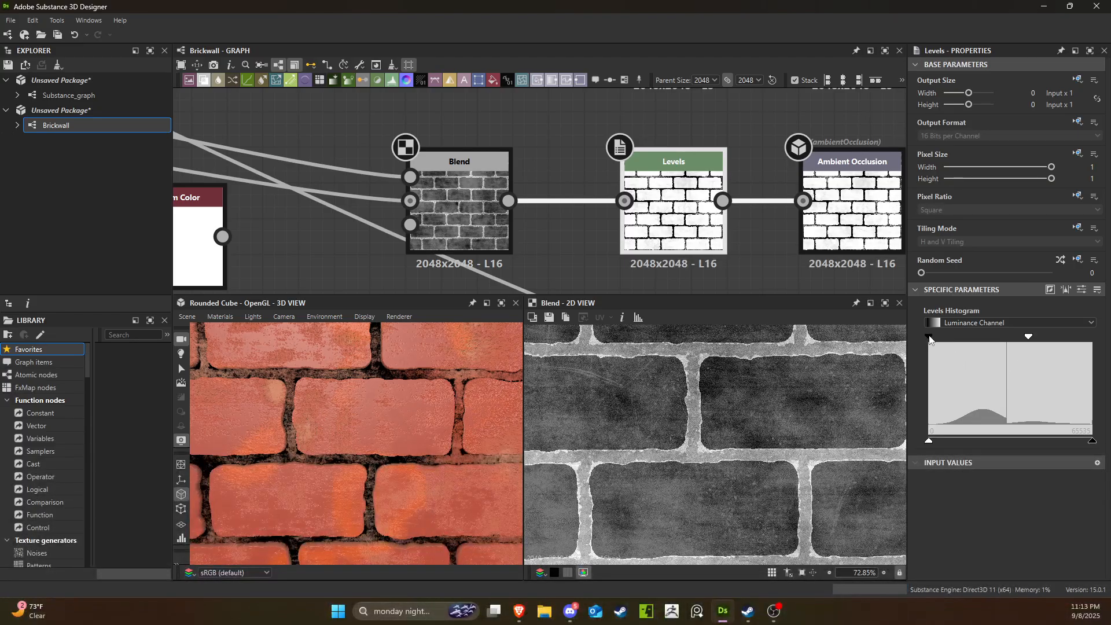
mouse_move(929, 338)
mouse_down()
mouse_move(1039, 350)
mouse_move(967, 360)
mouse_up()
mouse_move(1091, 441)
mouse_down()
mouse_move(1044, 453)
mouse_move(1109, 457)
mouse_up()
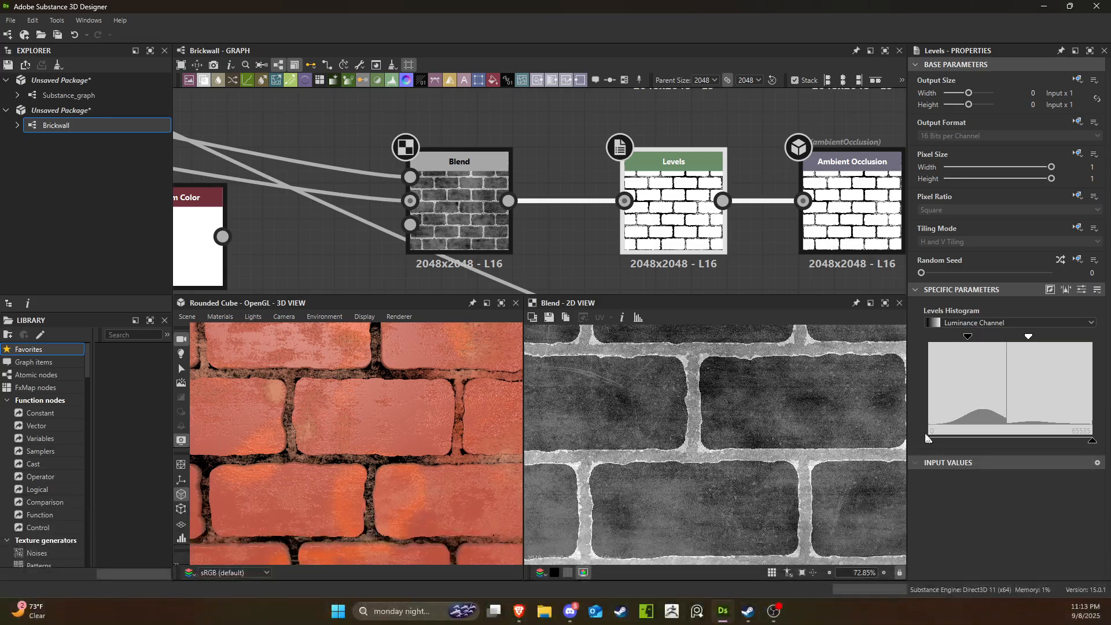
drag(928, 441, 984, 446)
scroll(359, 395, down, 6)
scroll(359, 394, down, 3)
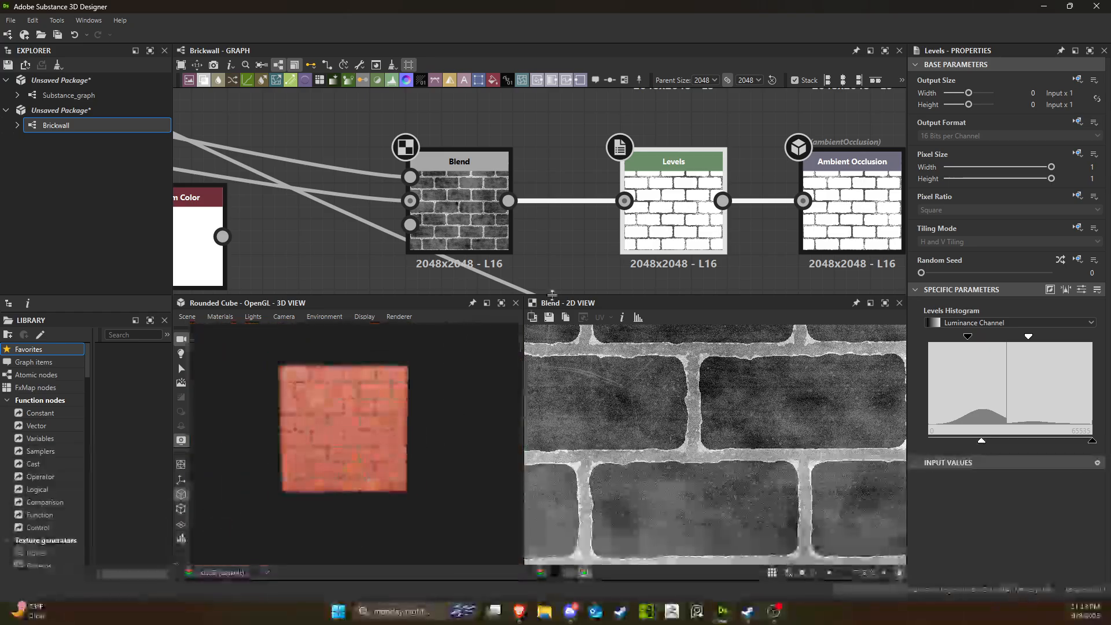
scroll(694, 233, up, 4)
Examine the height, base color and normal outputs and review the whole brick graph.
scroll(672, 236, down, 6)
middle_drag(491, 234, 531, 212)
scroll(608, 194, down, 5)
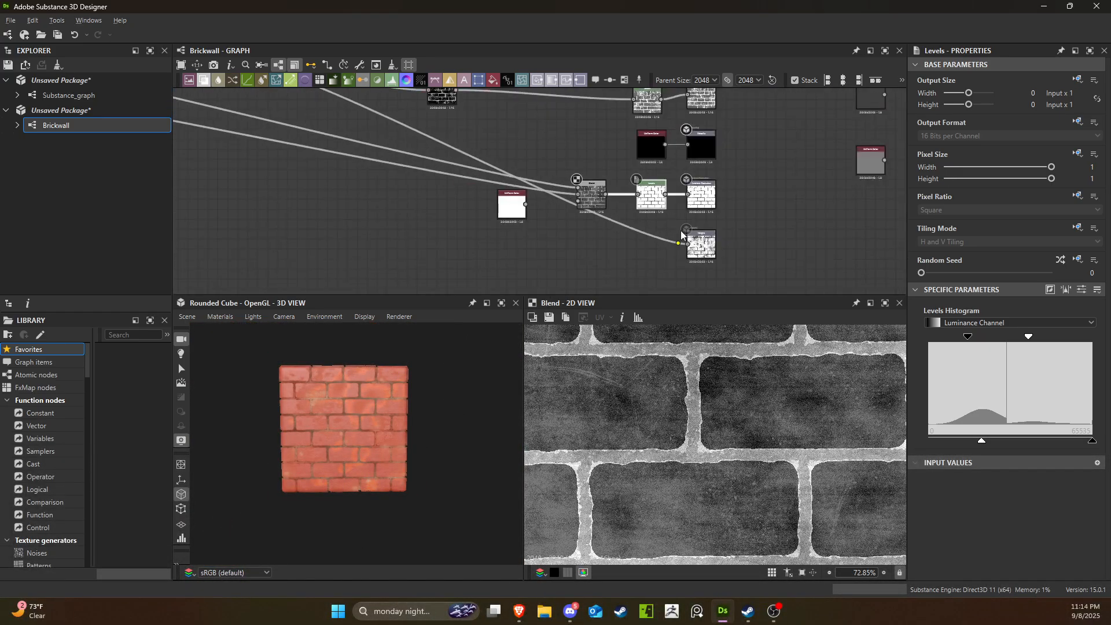
click(680, 230)
click(703, 243)
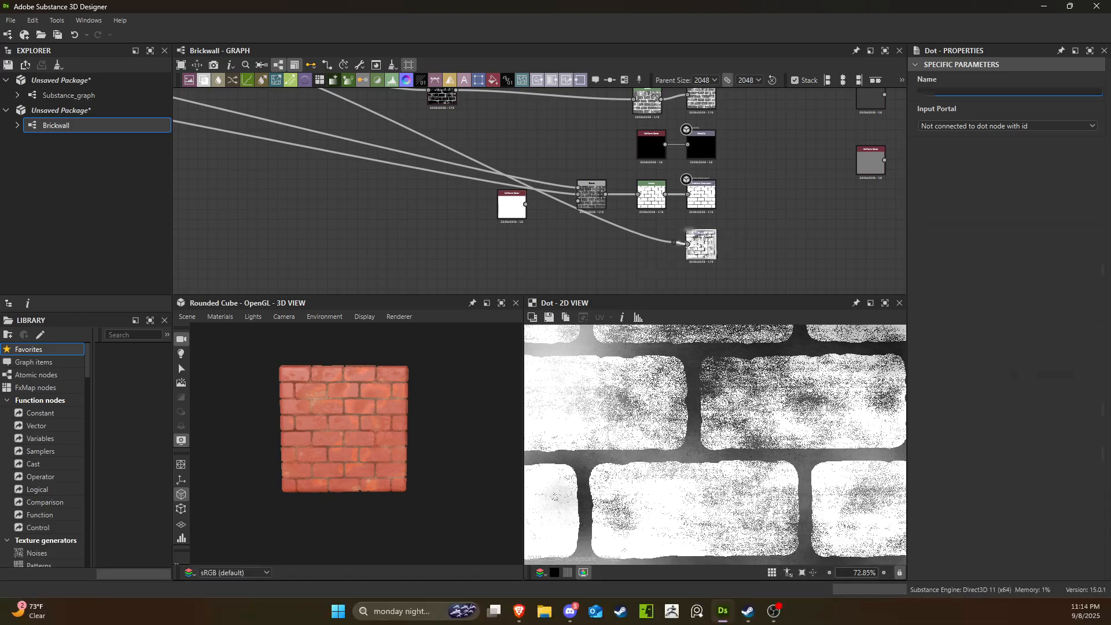
scroll(709, 242, down, 6)
scroll(740, 185, up, 10)
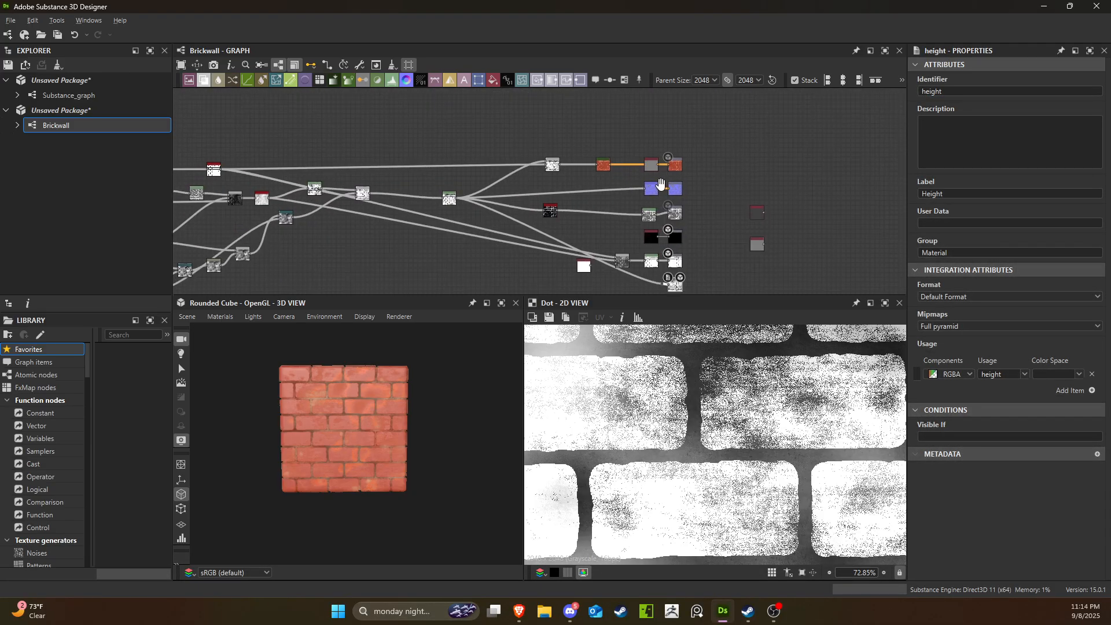
click(685, 146)
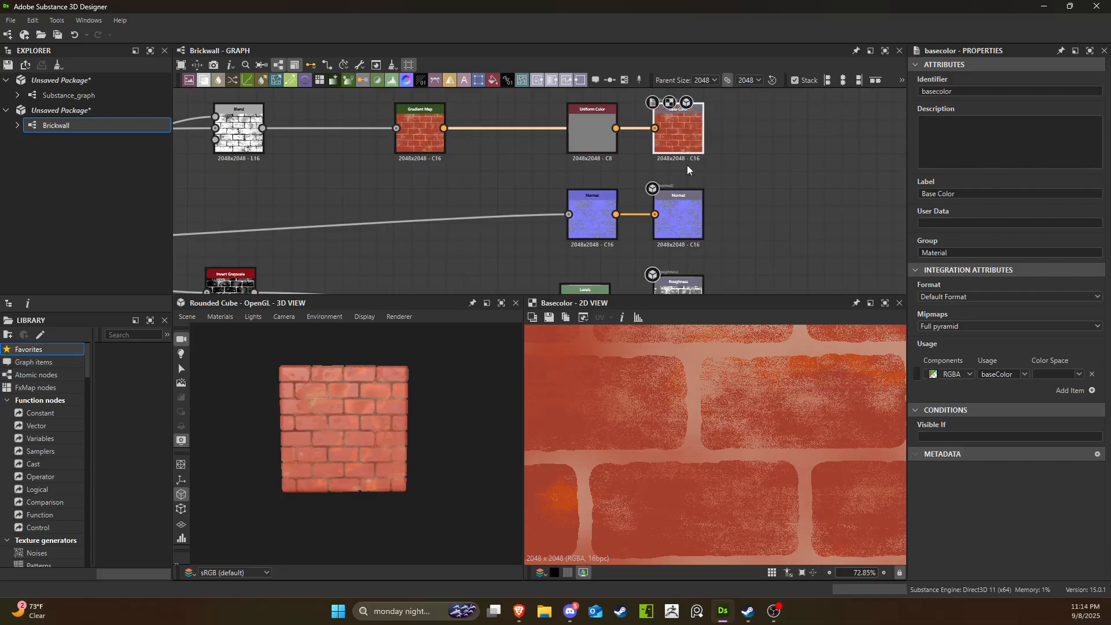
click(691, 214)
scroll(700, 260, down, 2)
scroll(705, 271, down, 5)
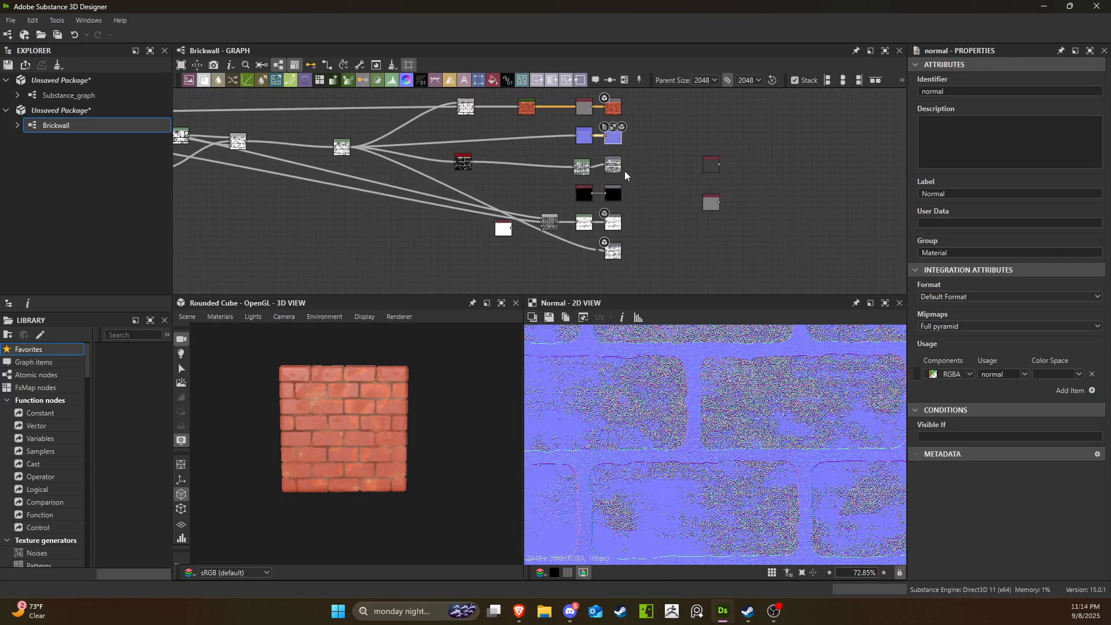
middle_drag(661, 199, 764, 190)
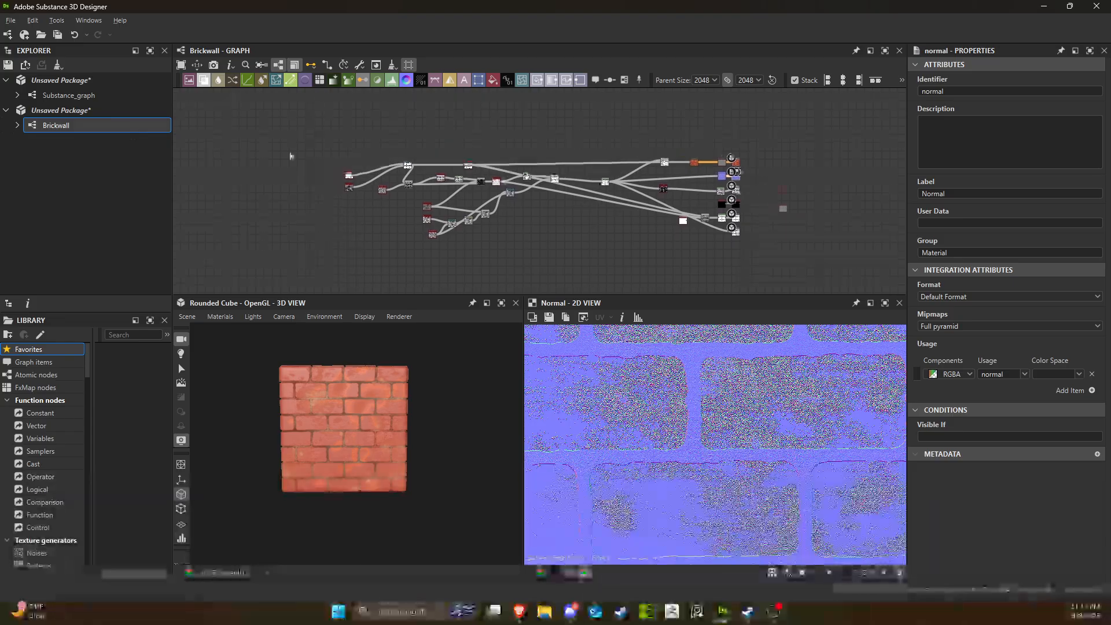
Open the Brickwall graph's output export settings and browse for a destination folder.
right_click(81, 124)
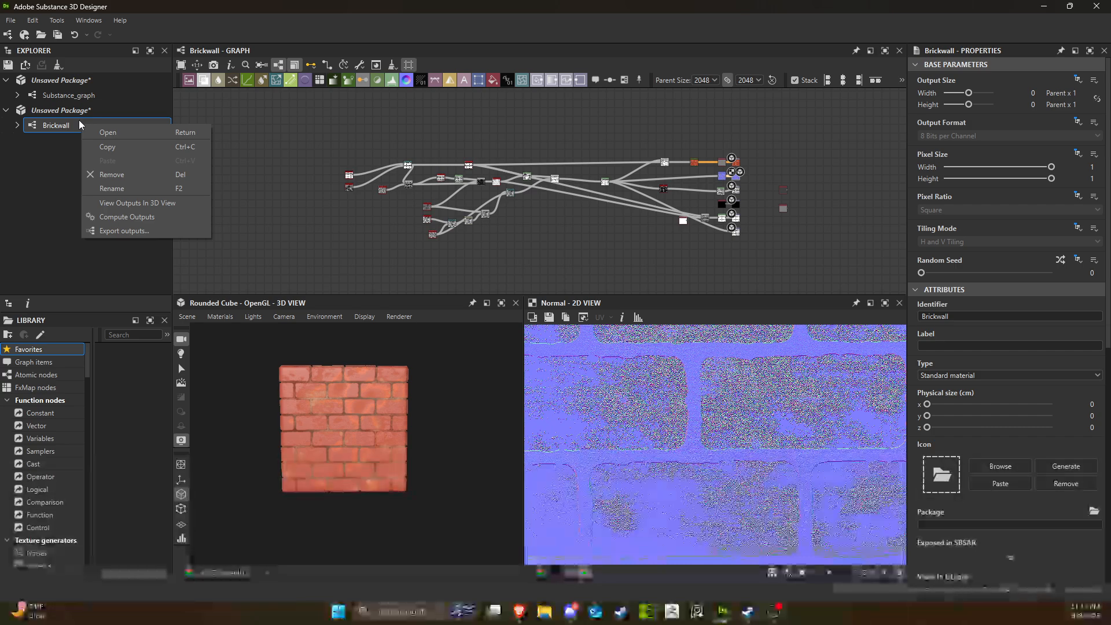
click(123, 229)
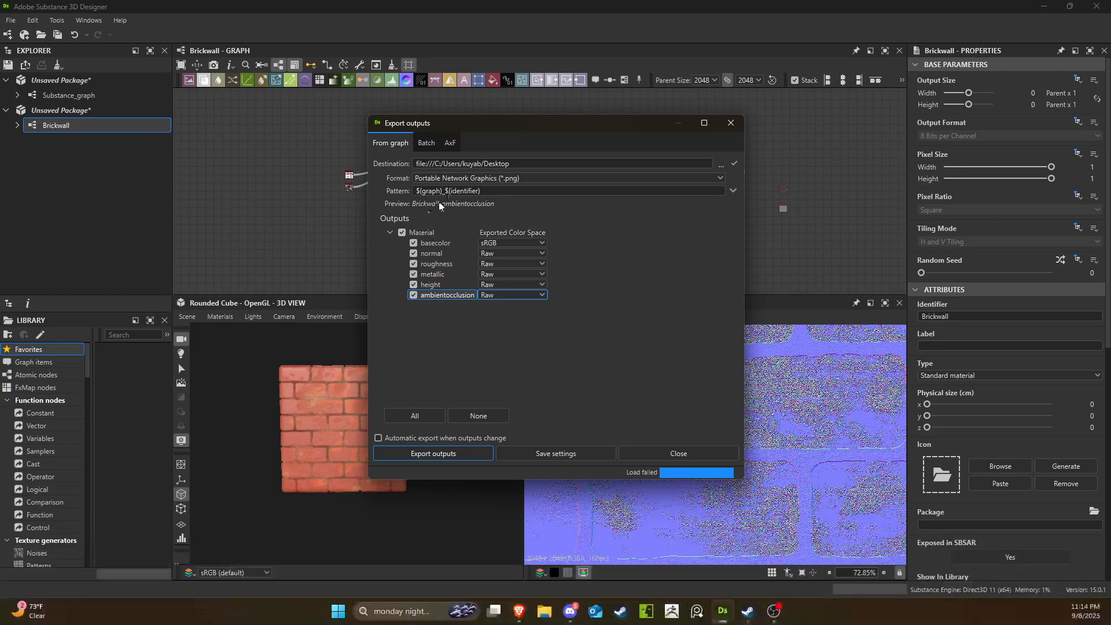
click(721, 165)
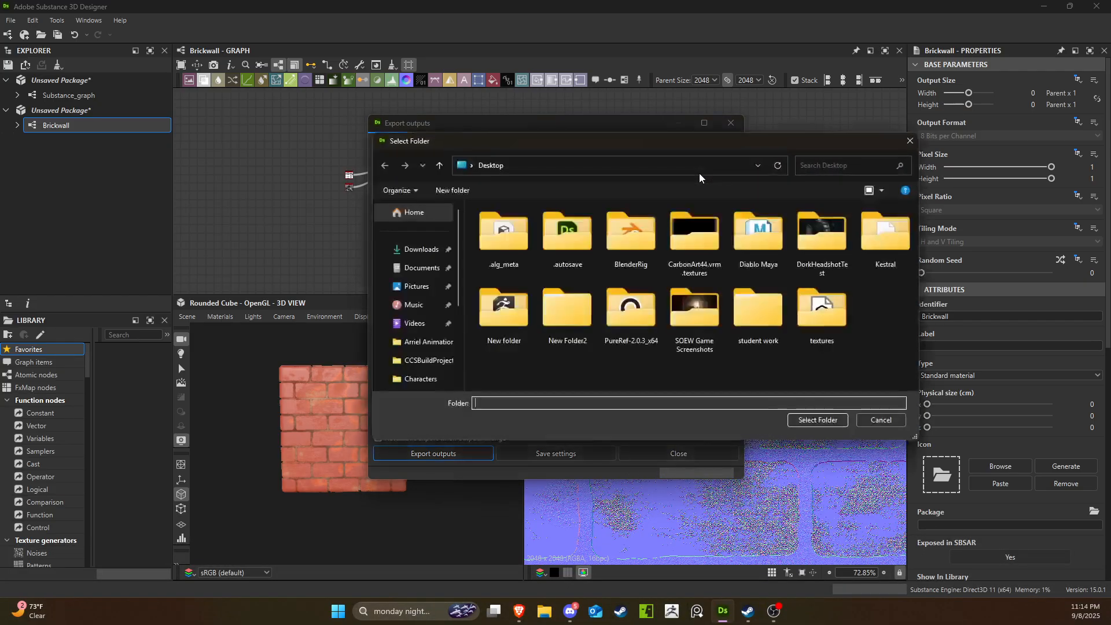
Create a folder named "substance Designer" on the Desktop and select it as the export destination.
right_click(784, 364)
click(827, 326)
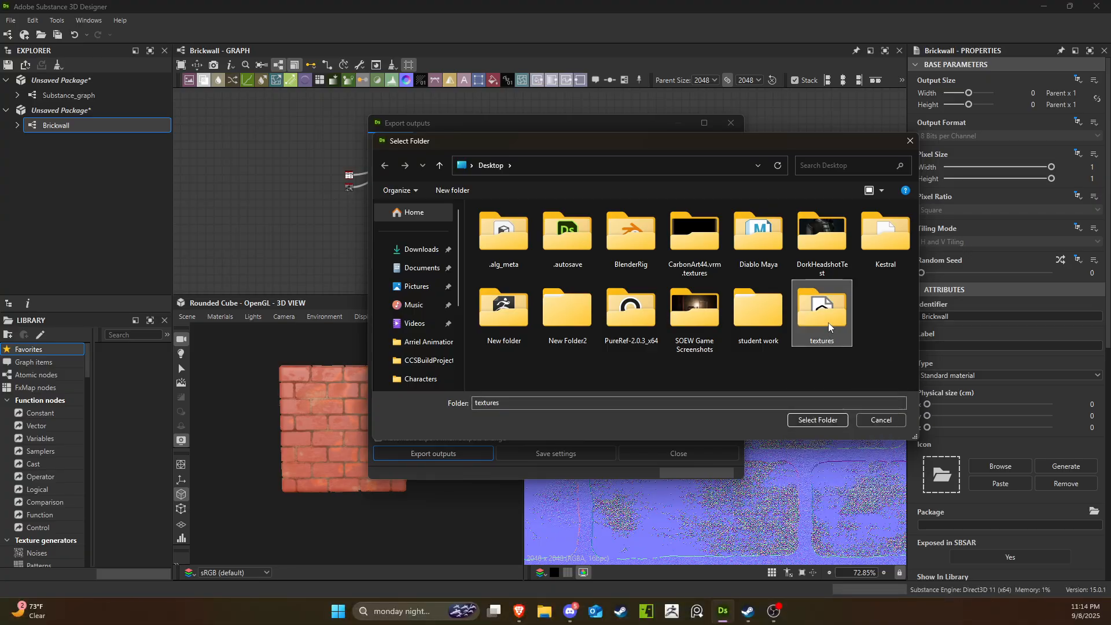
right_click(755, 371)
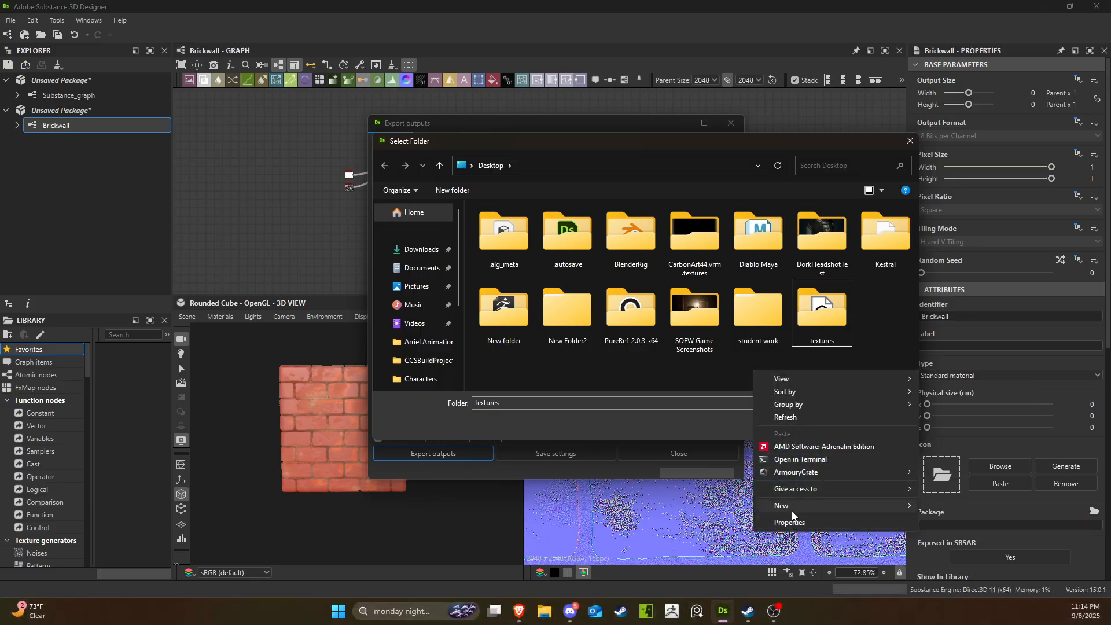
mouse_move(905, 509)
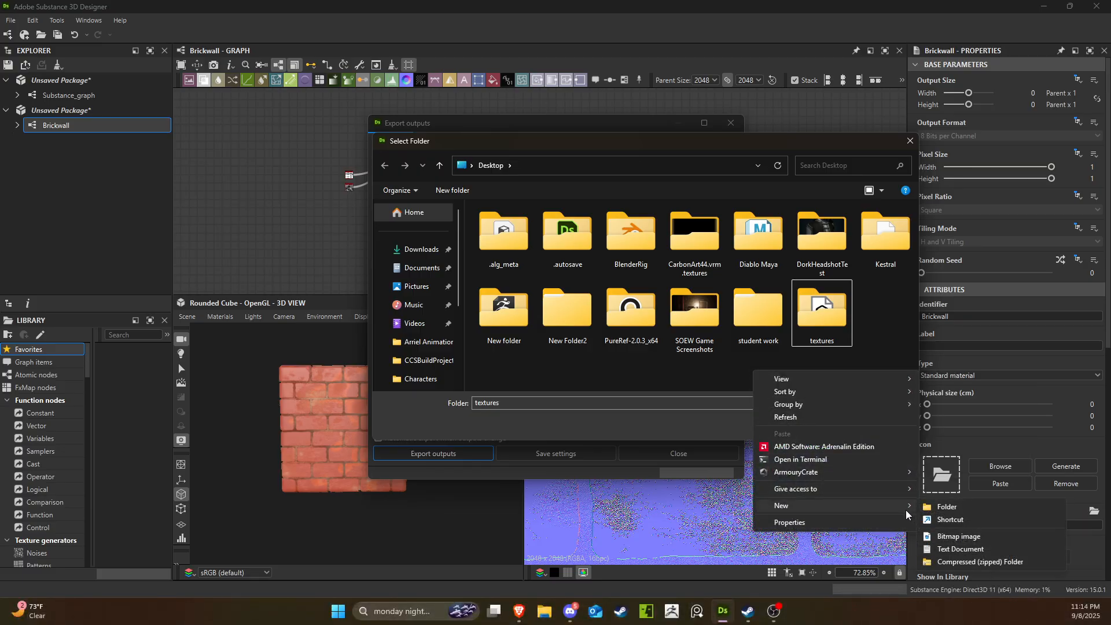
click(948, 514)
text(su)
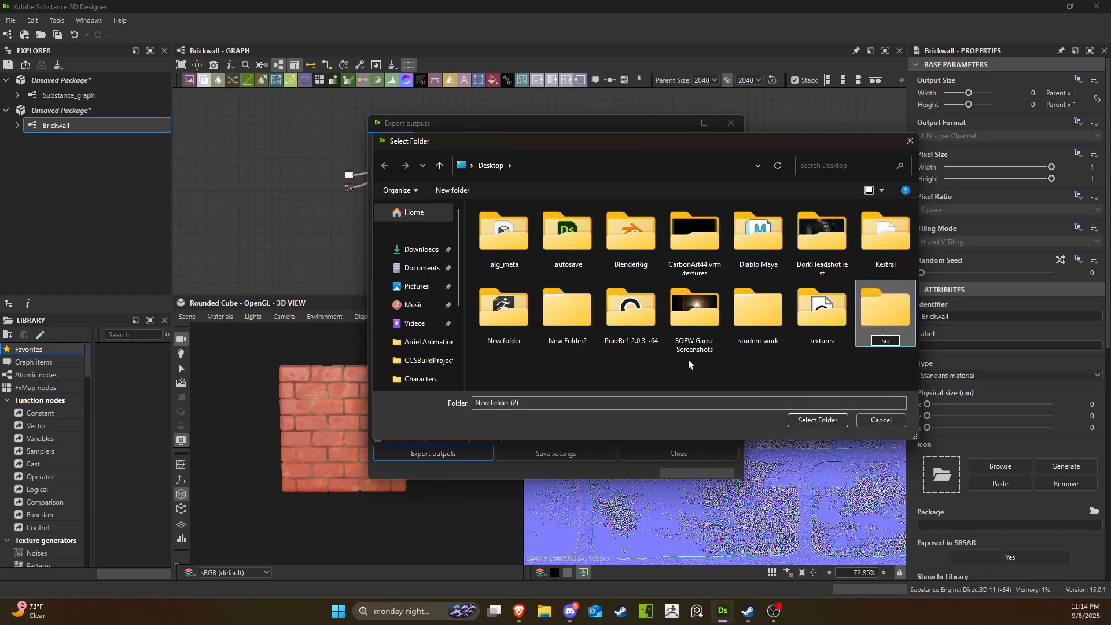
text(n)
key(BackSpace)
text(bstance Designer)
key(Return)
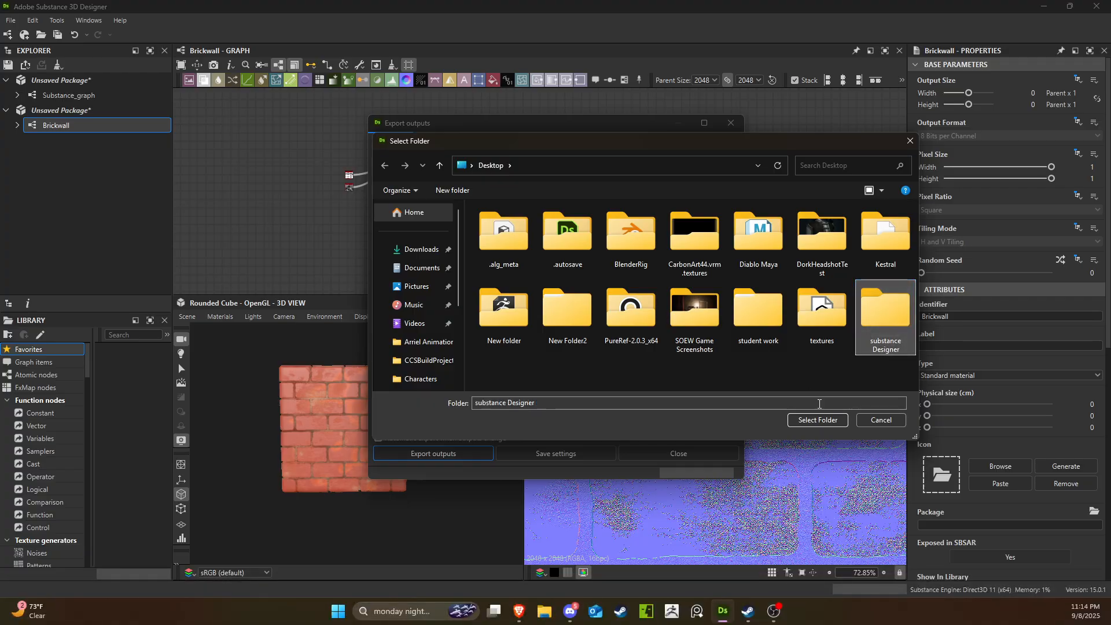
click(898, 313)
click(818, 419)
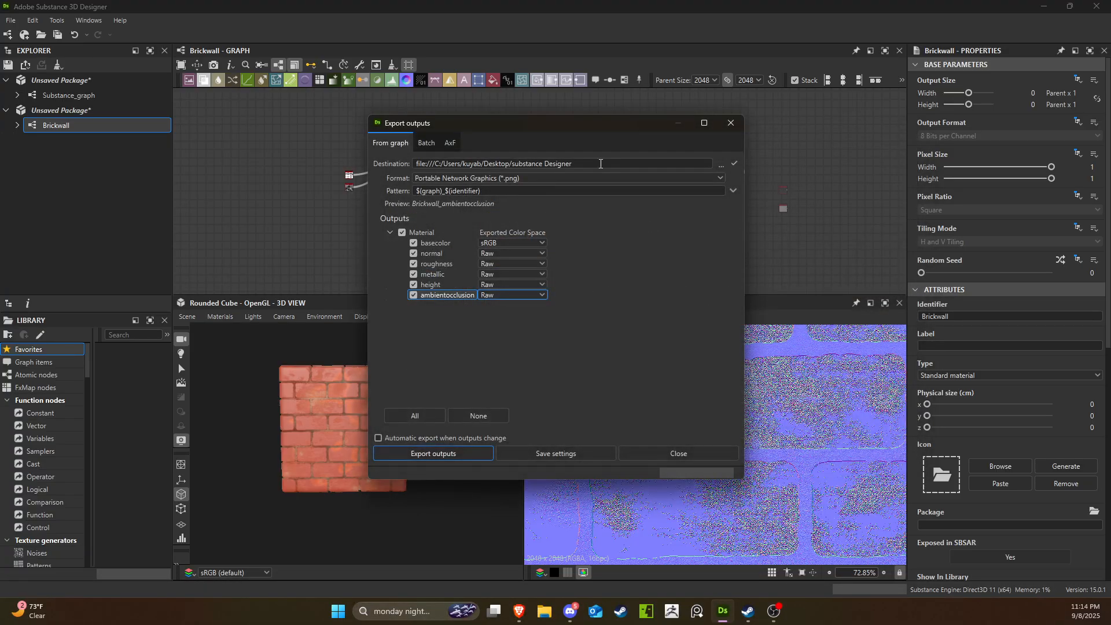
Export all the Brickwall material outputs as PNG files, with base color in sRGB and the other maps in Raw.
click(532, 176)
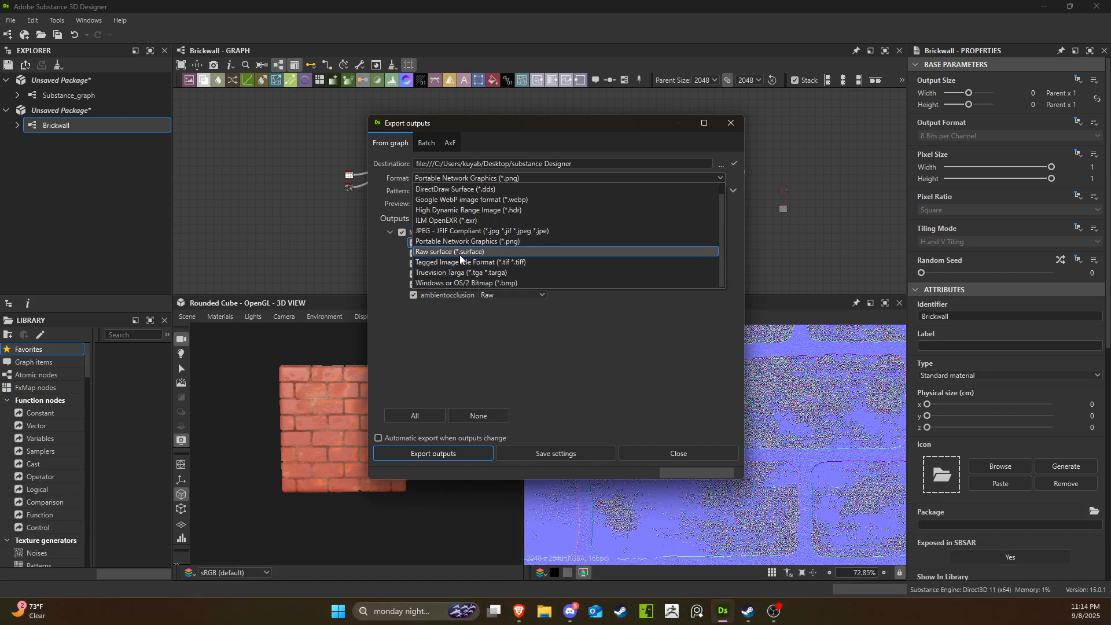
click(462, 251)
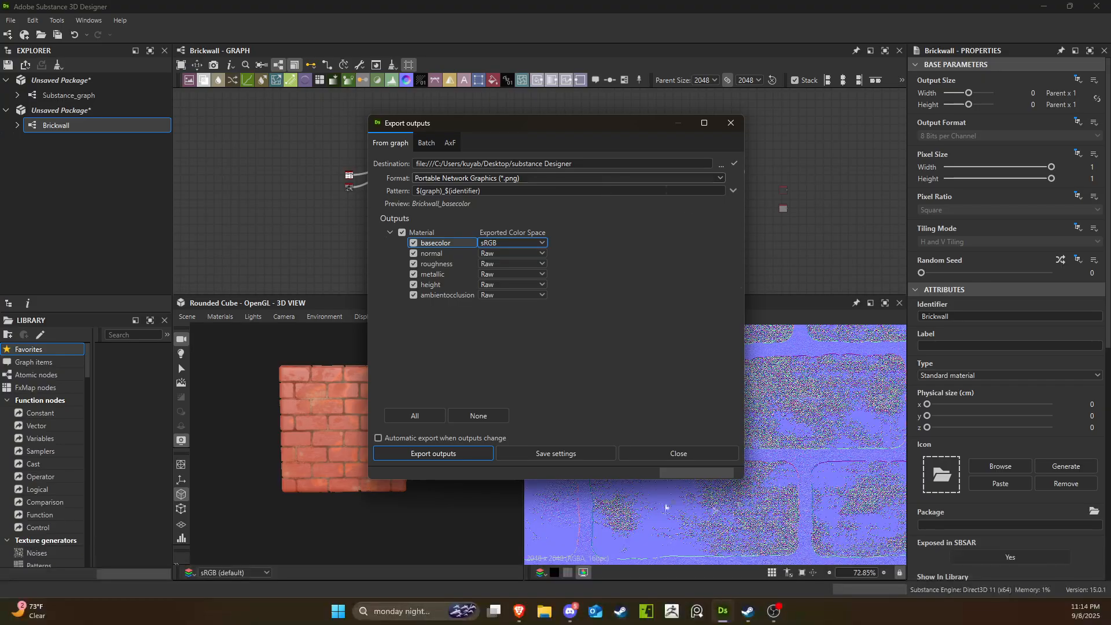
click(441, 457)
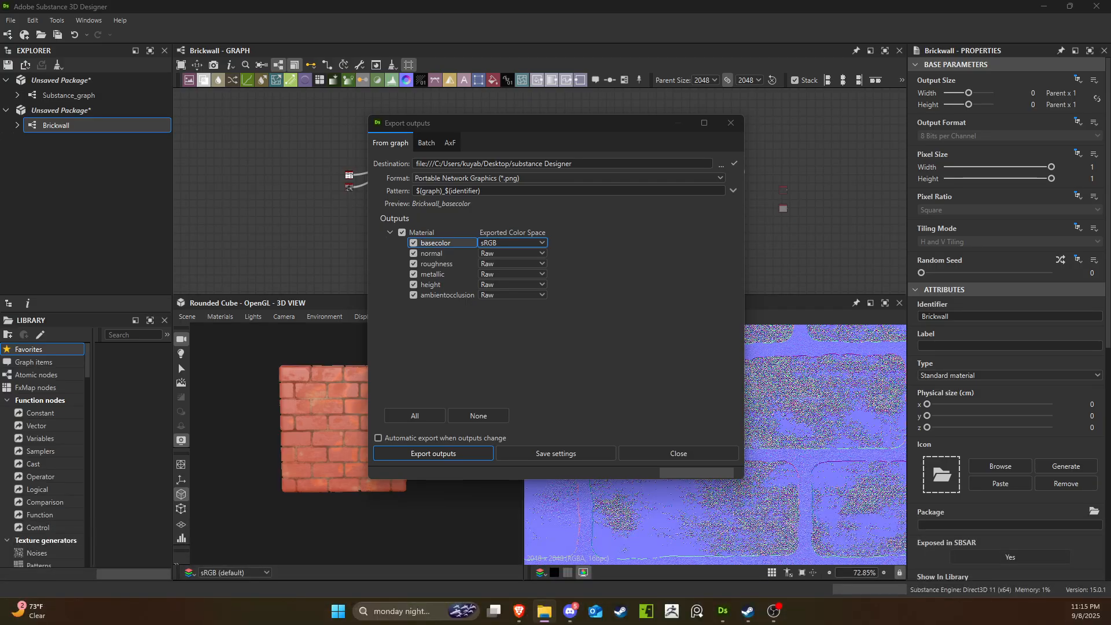
Maximize the File Explorer window of the substance Designer folder and check the exported texture maps.
drag(1110, 272, 553, 122)
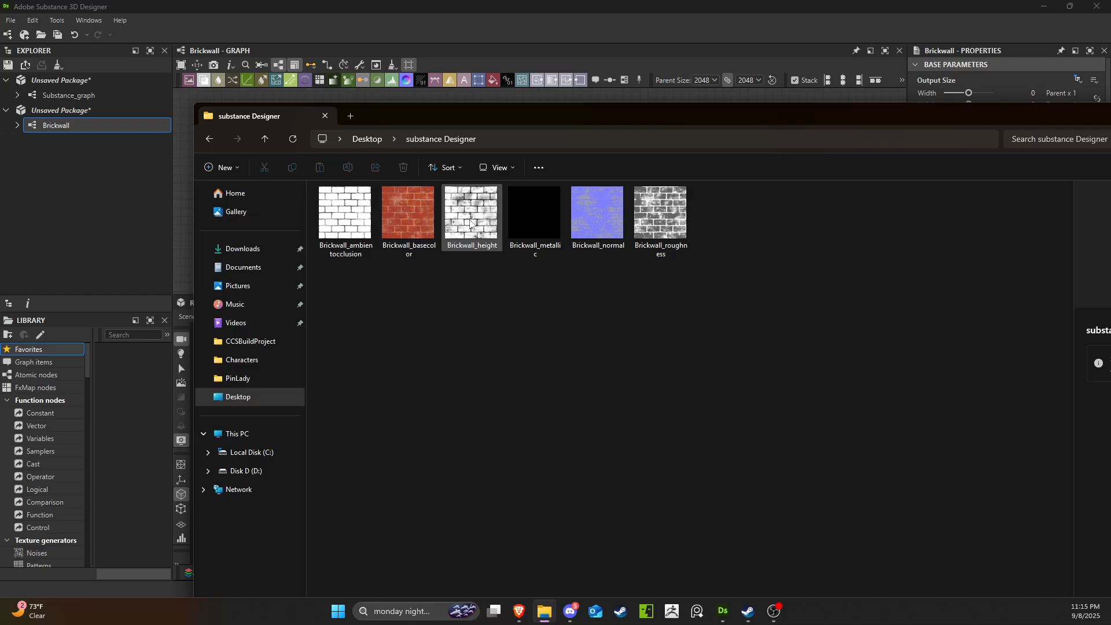
drag(672, 125, 431, 44)
click(1015, 31)
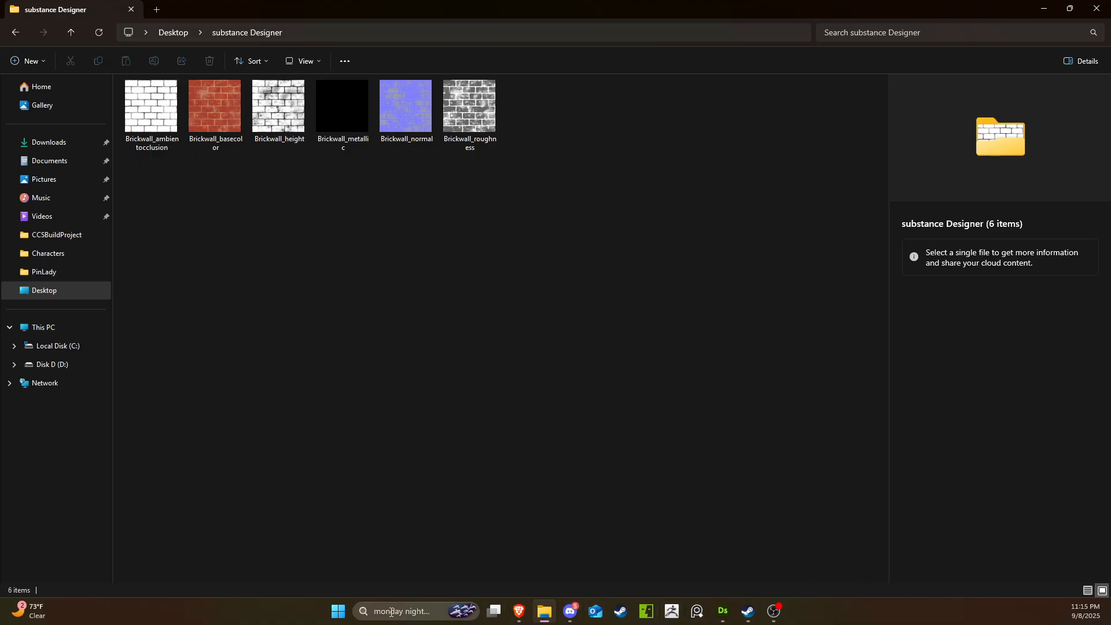
Launch Marmoset Toolbag 5 and maximize its window.
click(339, 614)
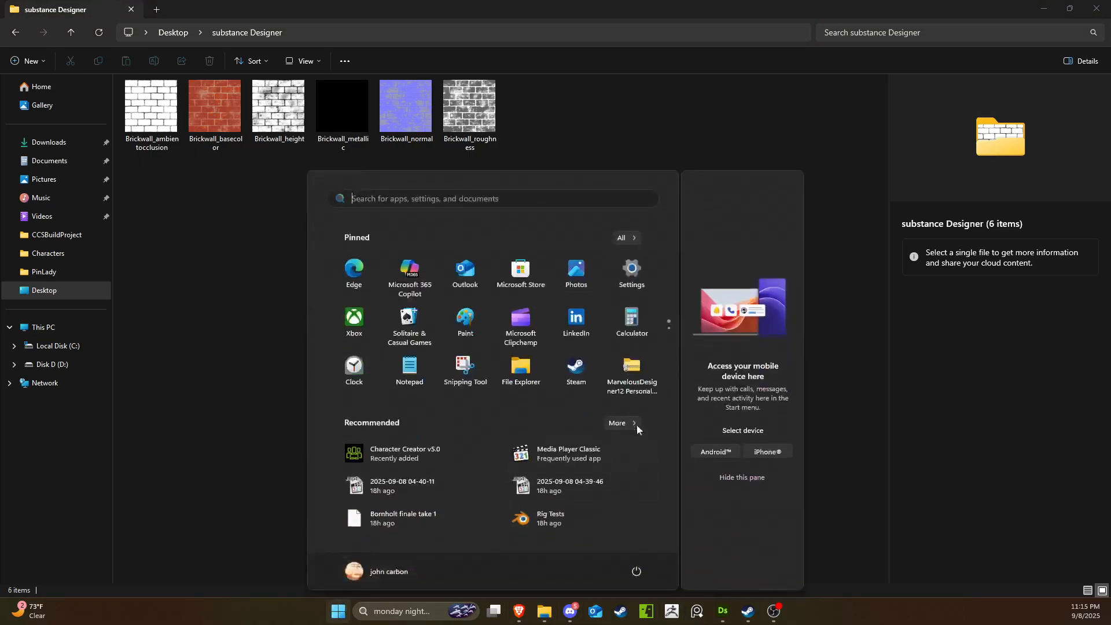
text(marmo)
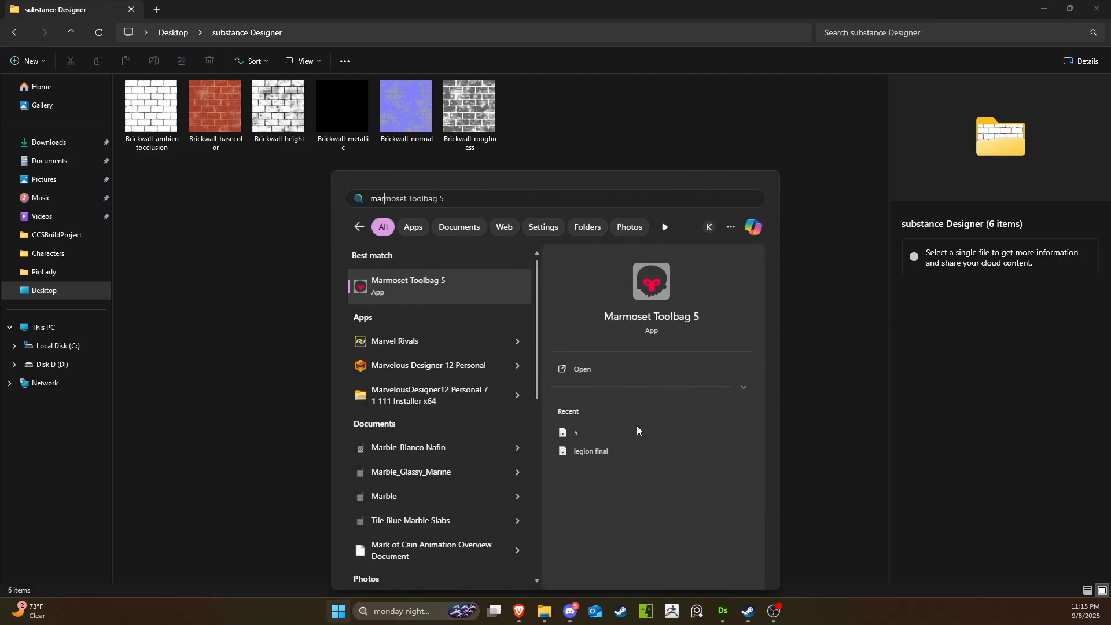
click(464, 289)
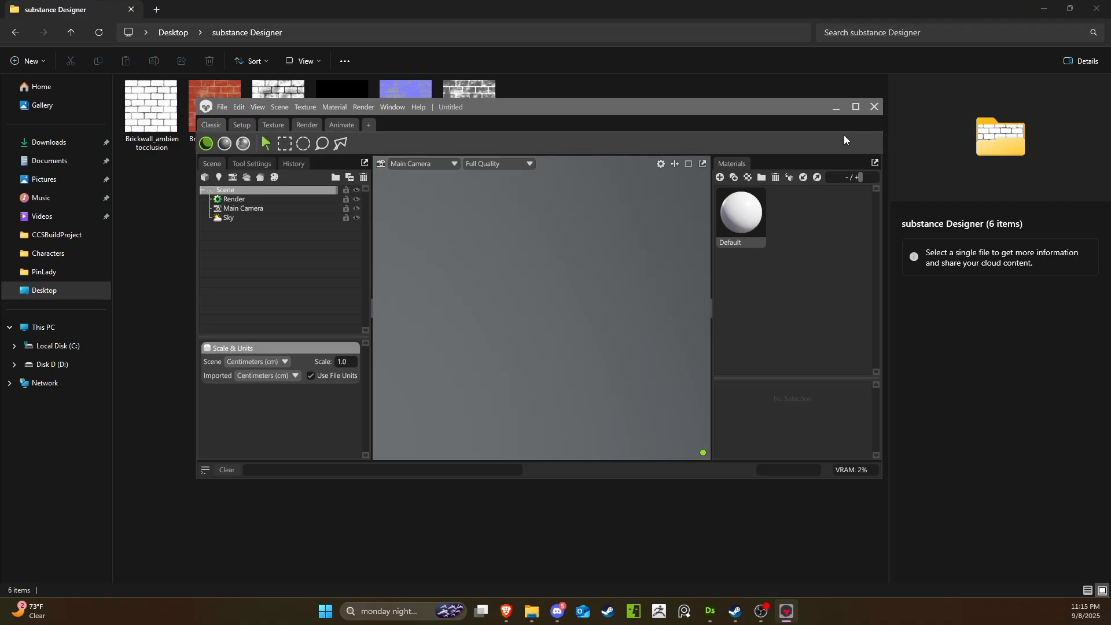
click(855, 107)
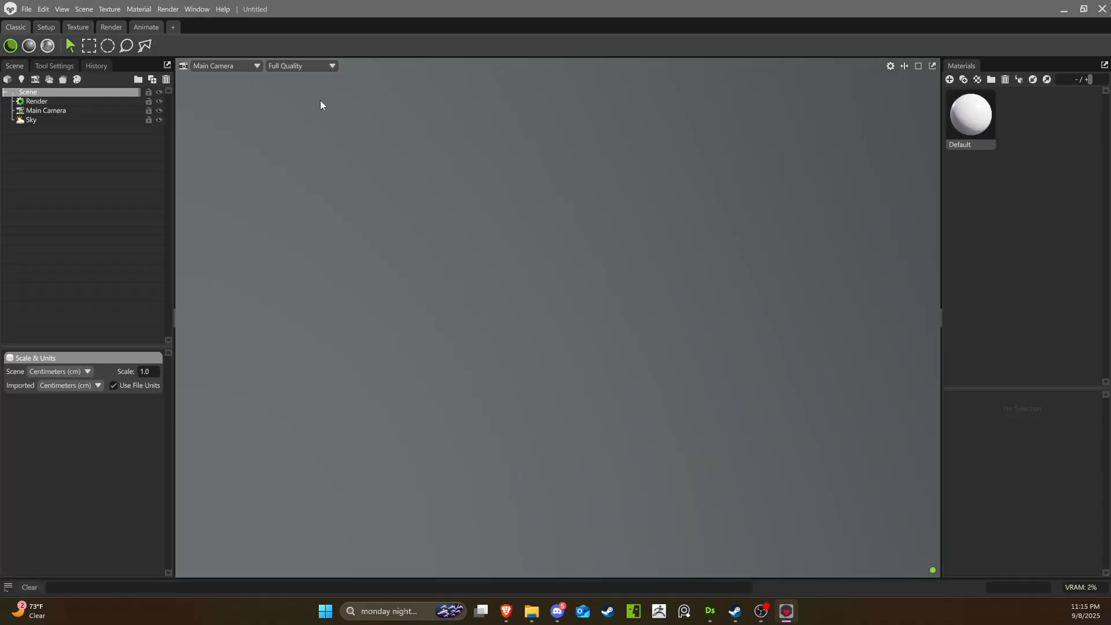
Browse the Desktop files for a model to import into the Marmoset scene, and cancel without opening one.
click(4, 82)
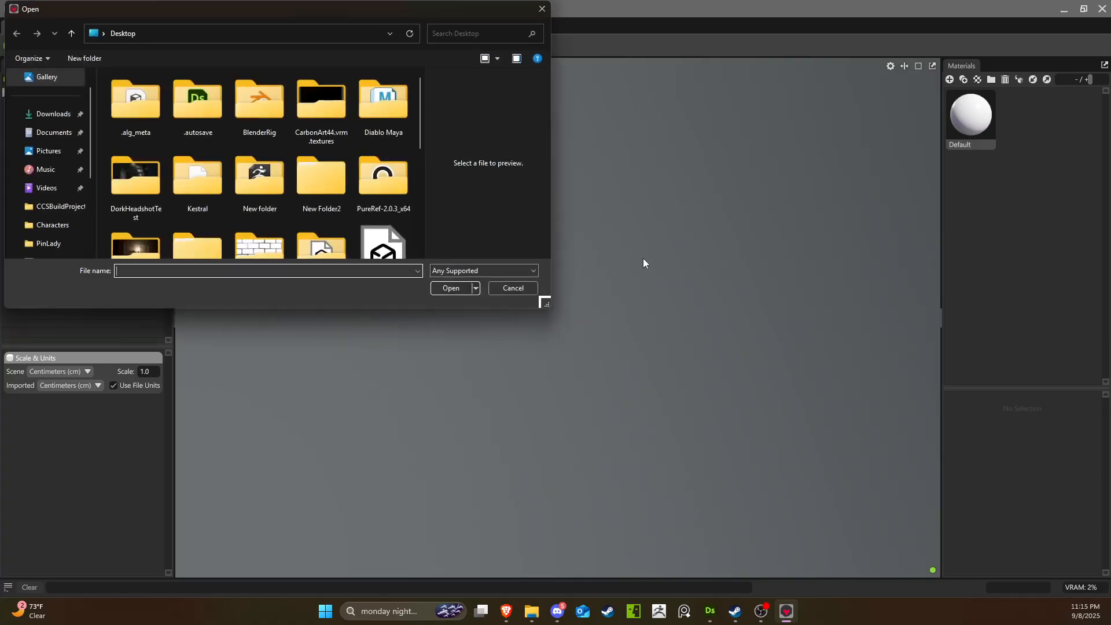
click(509, 290)
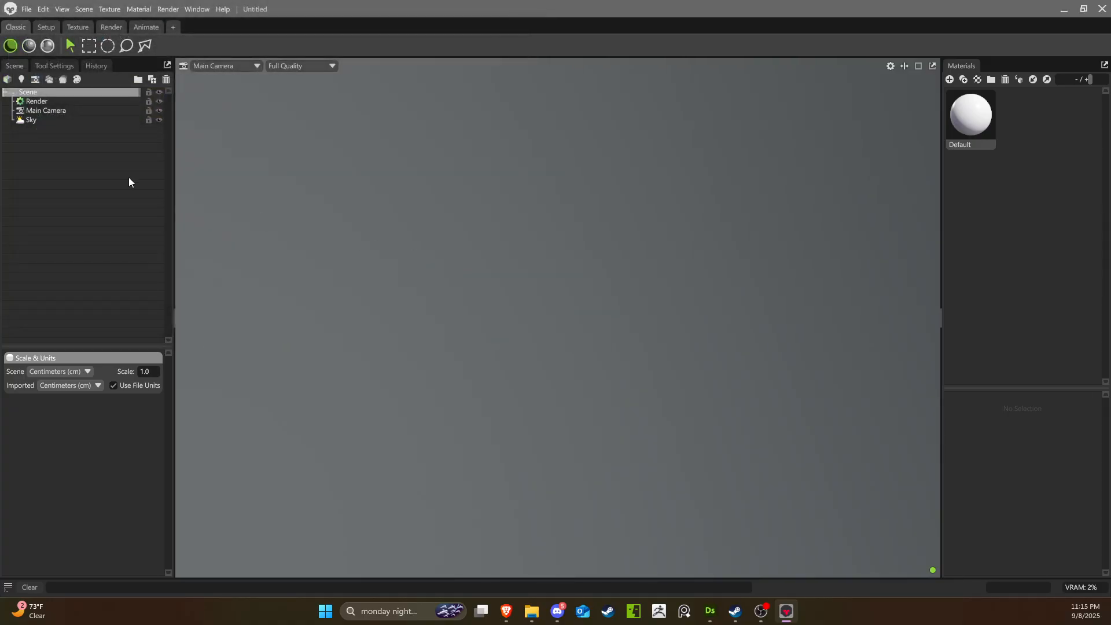
click(7, 79)
scroll(294, 184, down, 5)
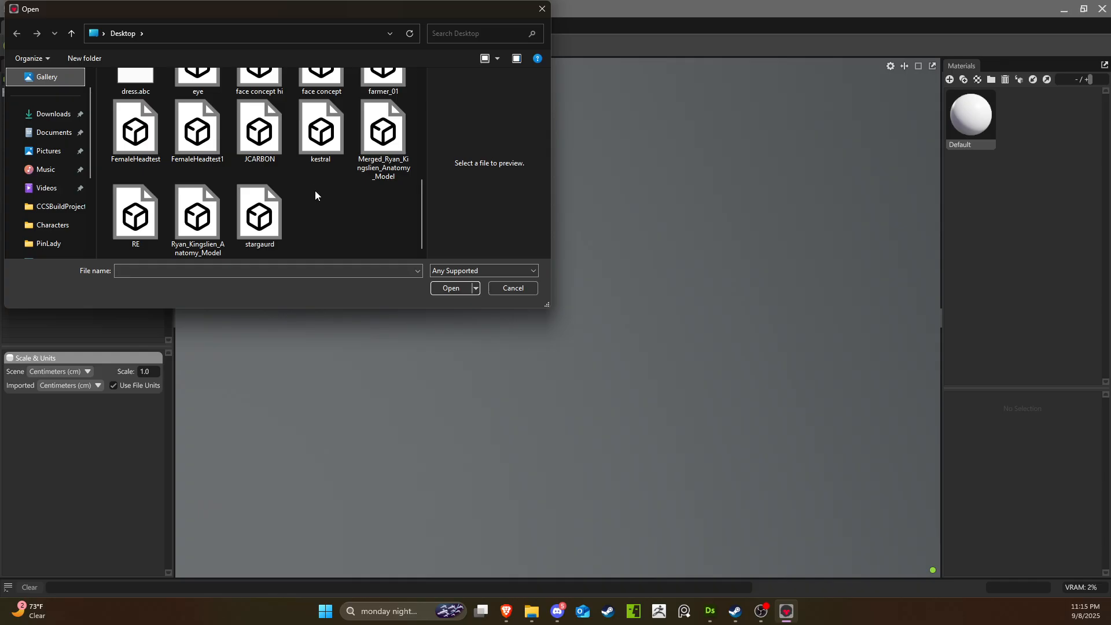
click(499, 288)
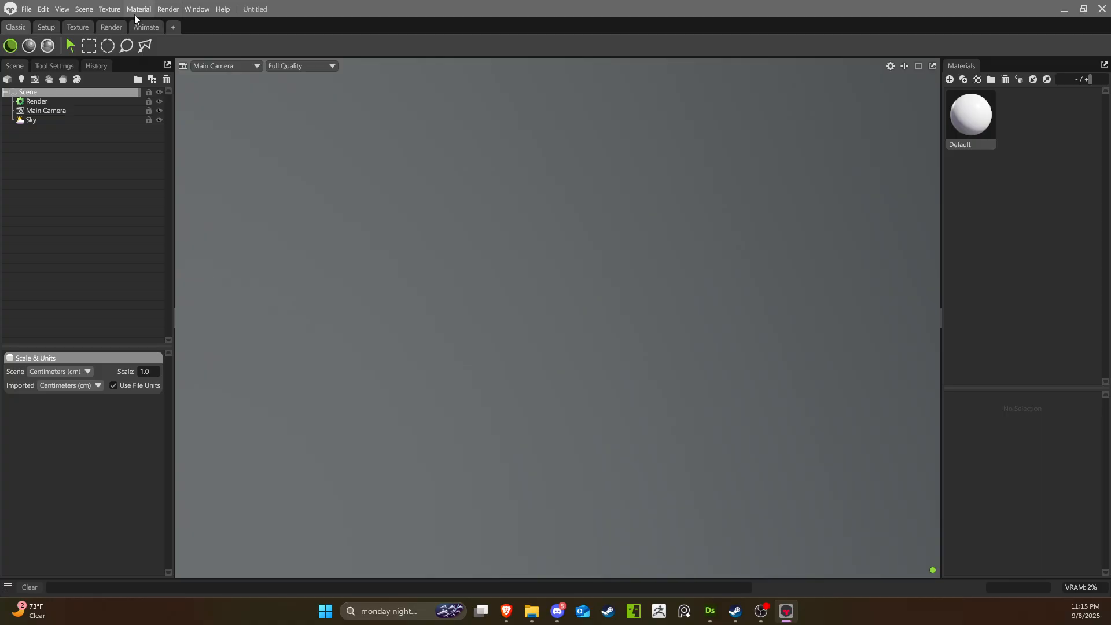
Look through the available commands for an object to add to the empty scene, and close Marmoset Toolbag.
click(85, 13)
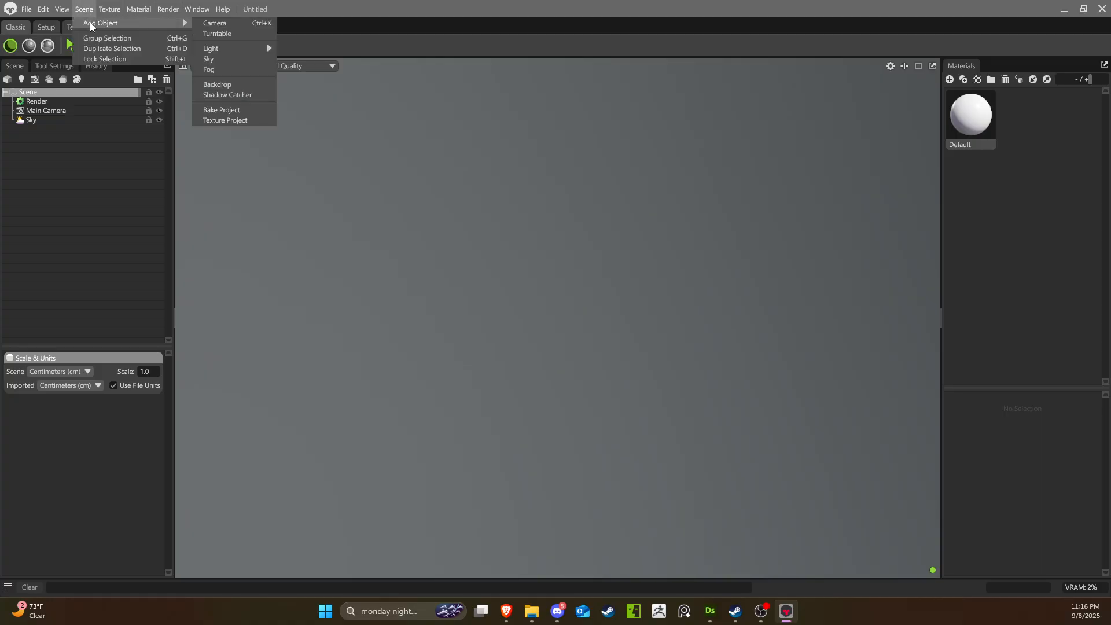
mouse_move(155, 24)
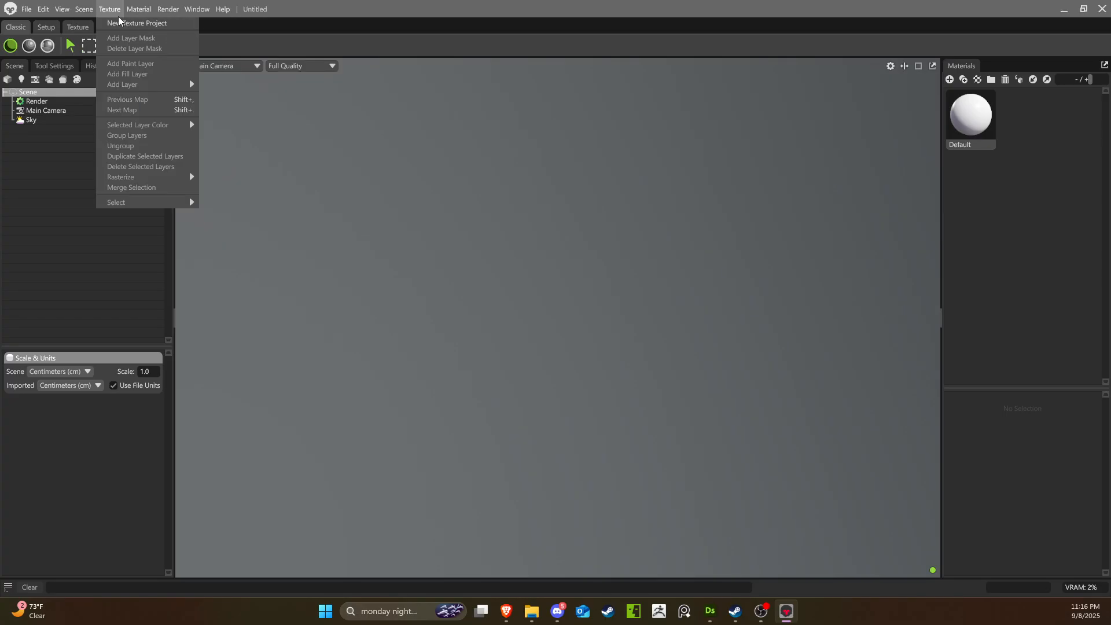
mouse_move(58, 8)
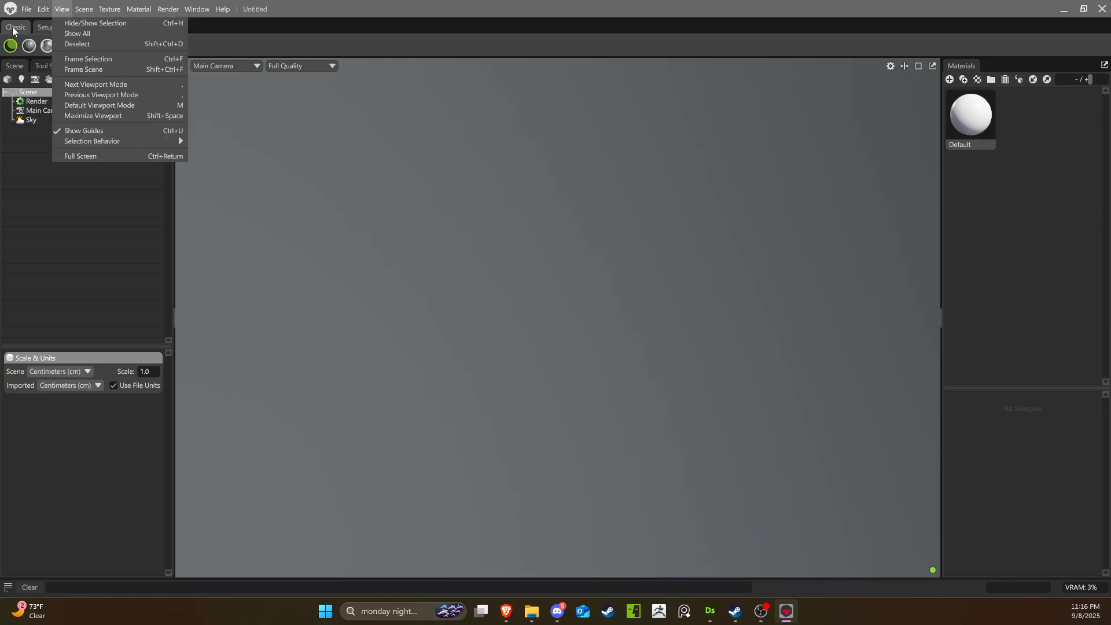
click(42, 28)
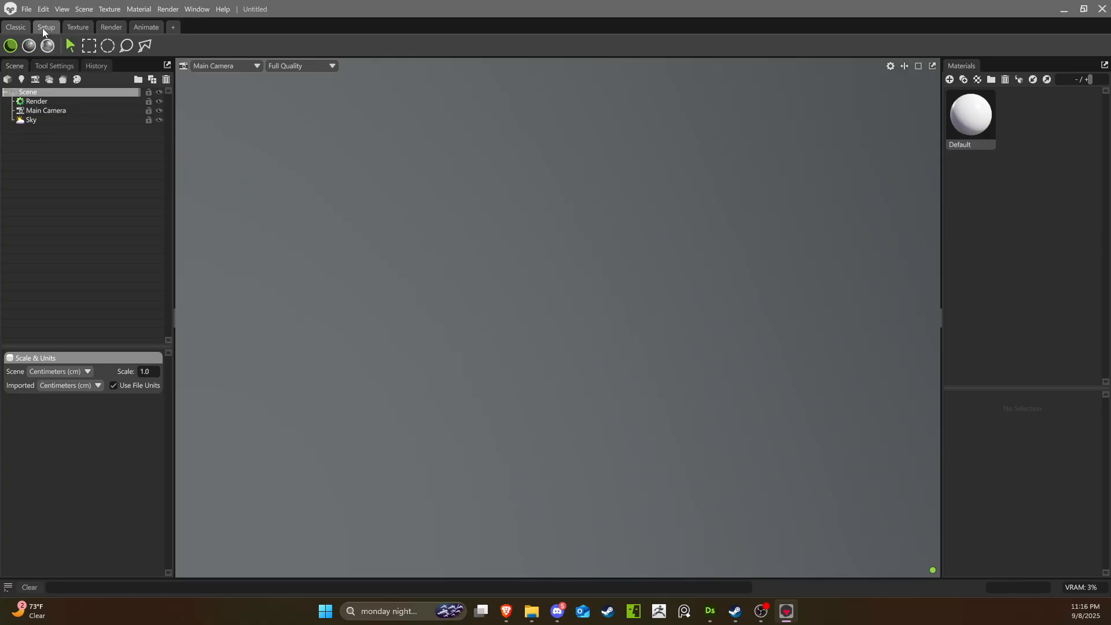
click(1100, 10)
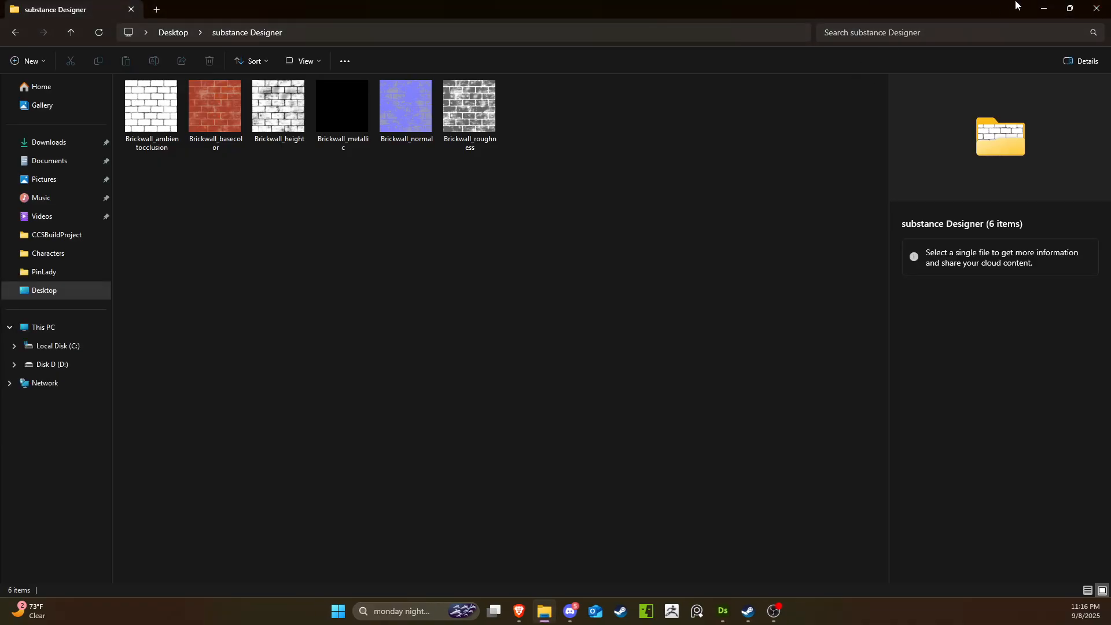
Close the exported textures folder and the export settings to return to the Brickwall graph.
click(1095, 7)
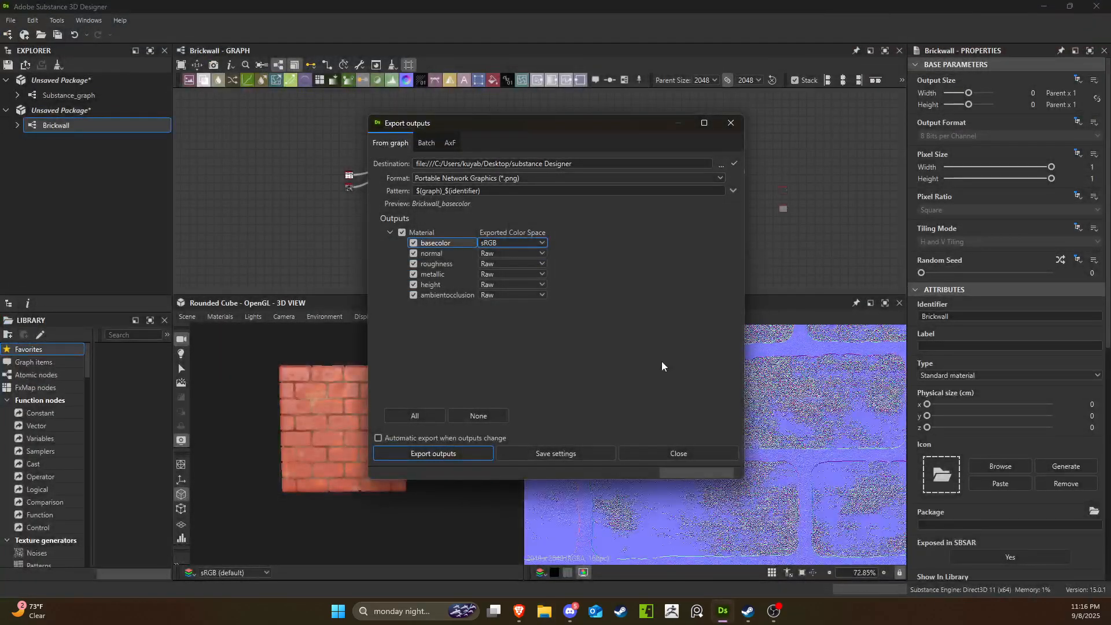
click(729, 124)
scroll(810, 227, up, 5)
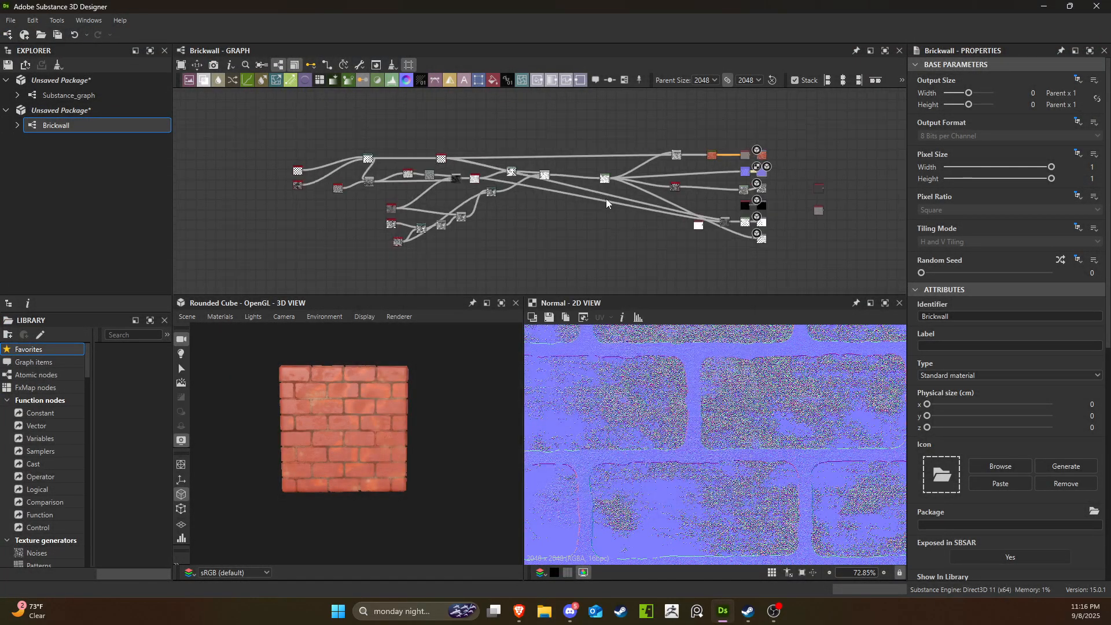
middle_drag(820, 229, 763, 226)
scroll(763, 225, down, 3)
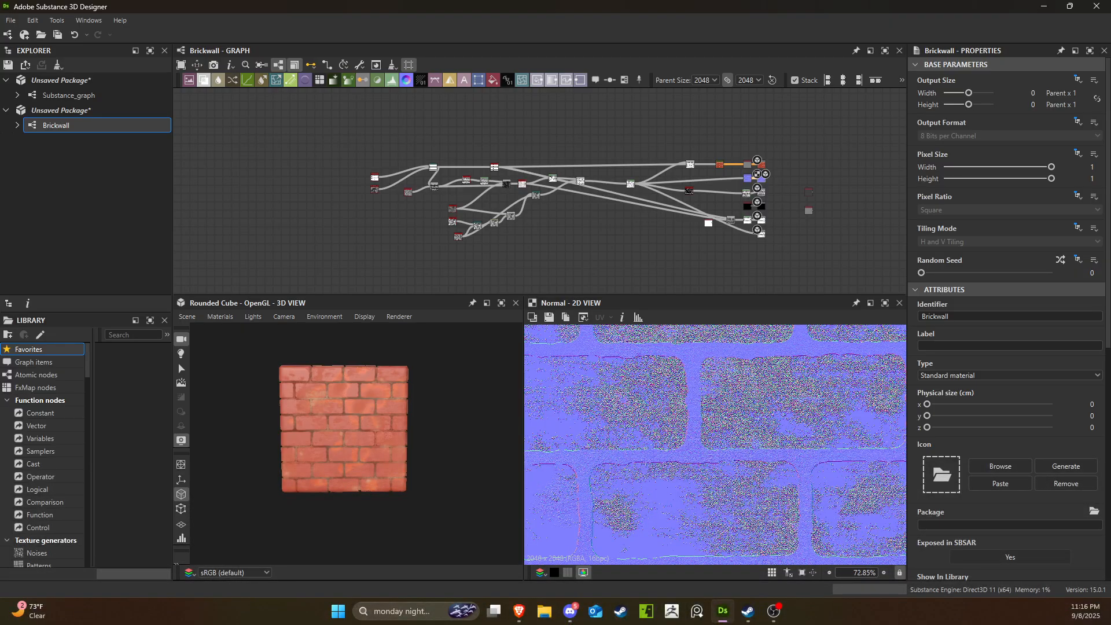
key(super)
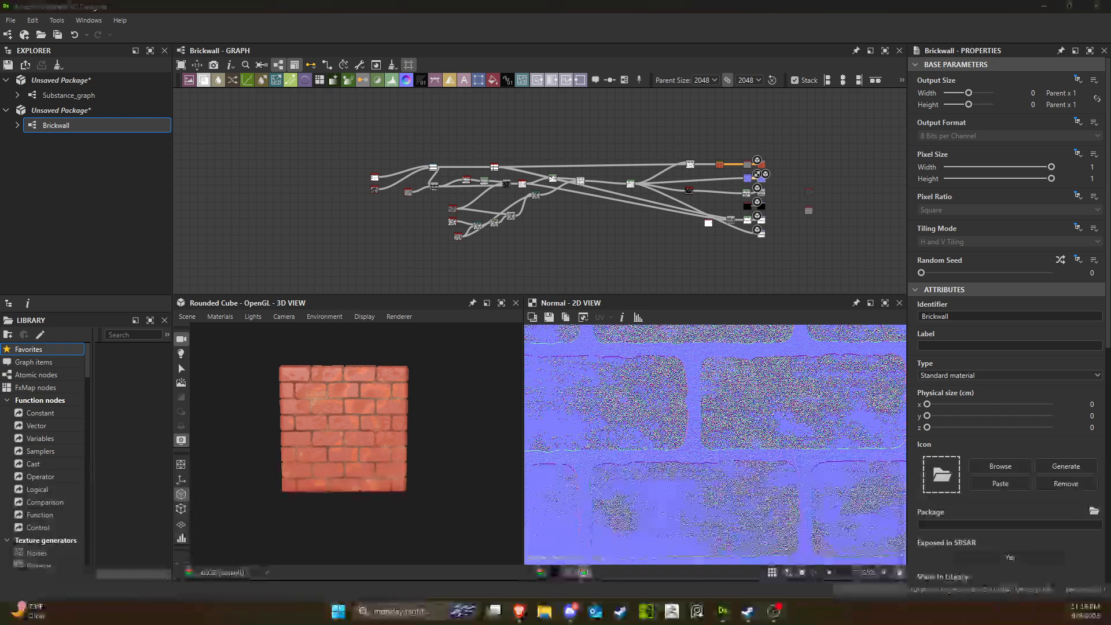
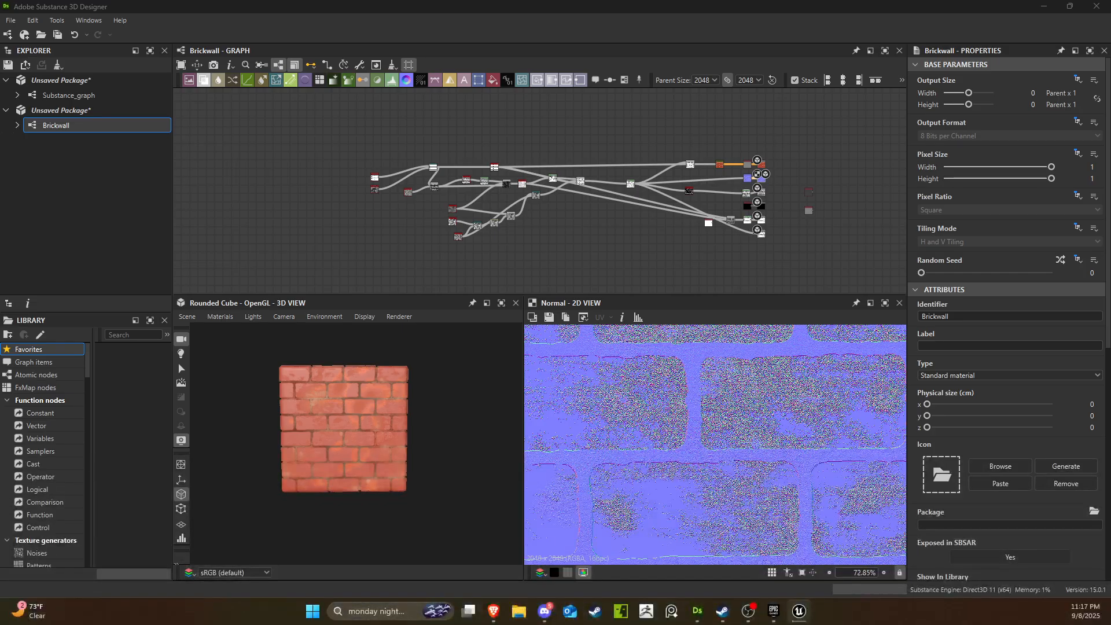
scroll(439, 199, down, 2)
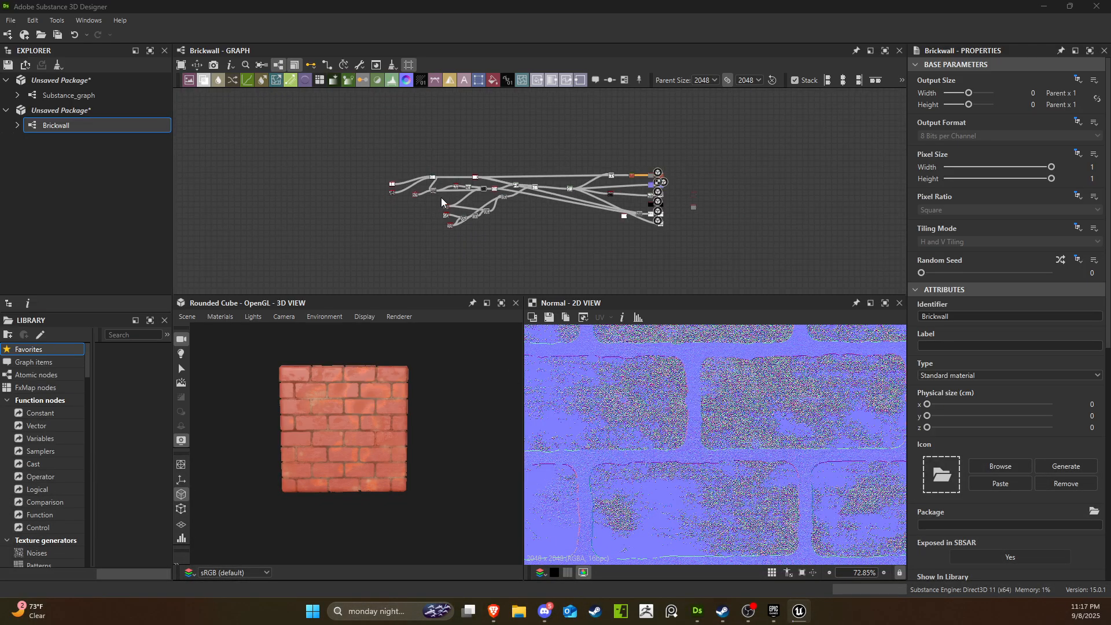
scroll(456, 187, up, 3)
scroll(470, 193, up, 2)
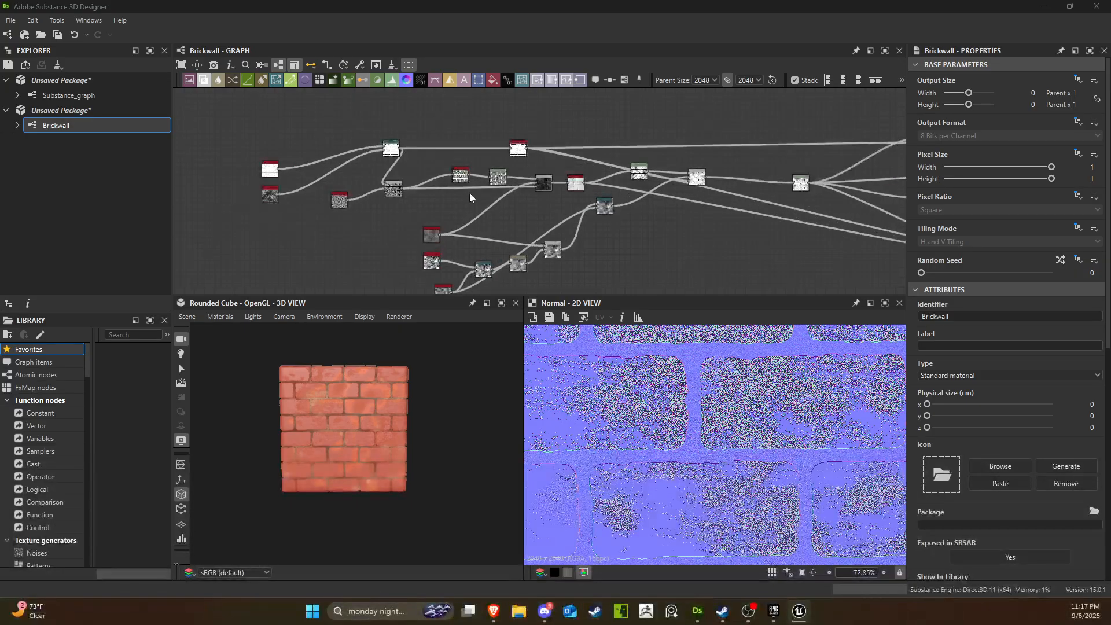
scroll(677, 199, down, 2)
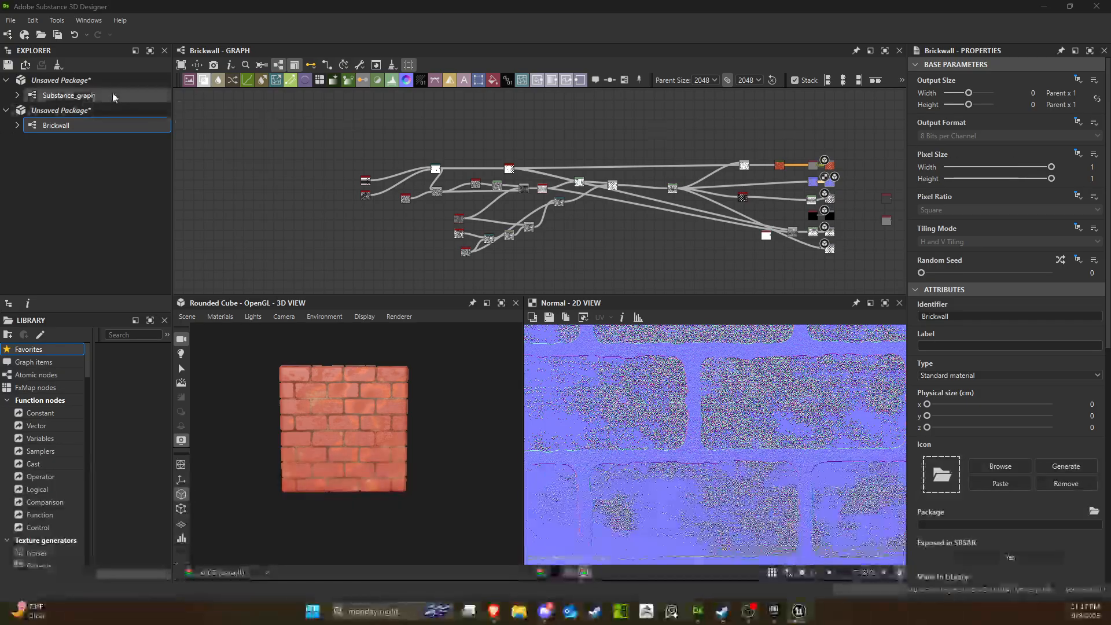
Save the package containing the Brickwall graph as Brickwall.sbs in the Desktop's substance Designer folder.
right_click(60, 110)
click(93, 170)
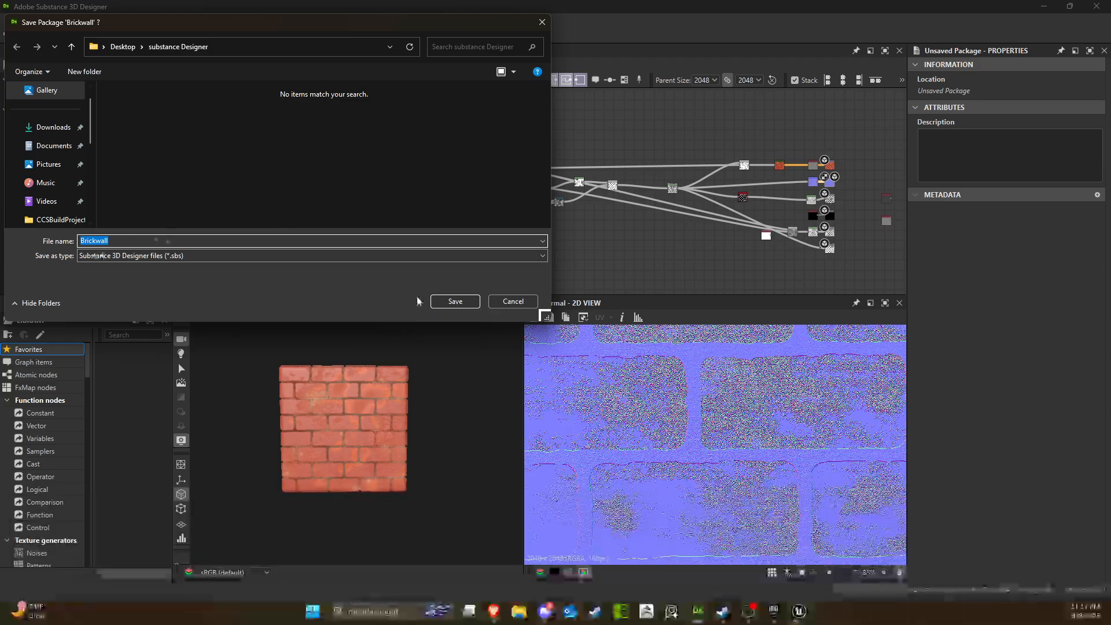
key(Return)
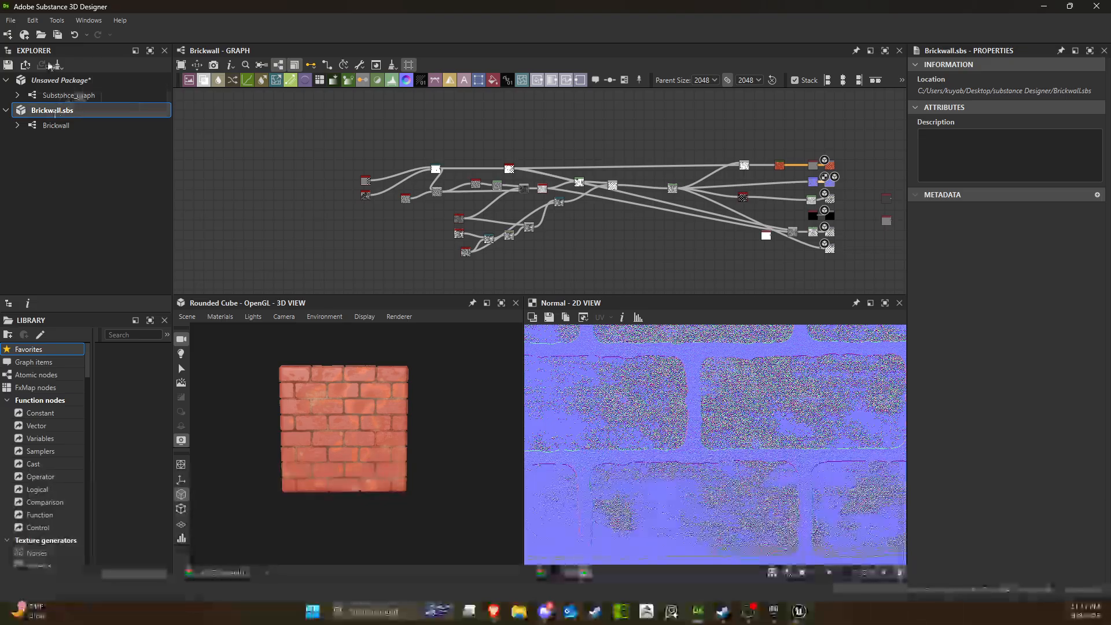
Open Substance_graph from the unsaved package and rename it Tile.
click(68, 95)
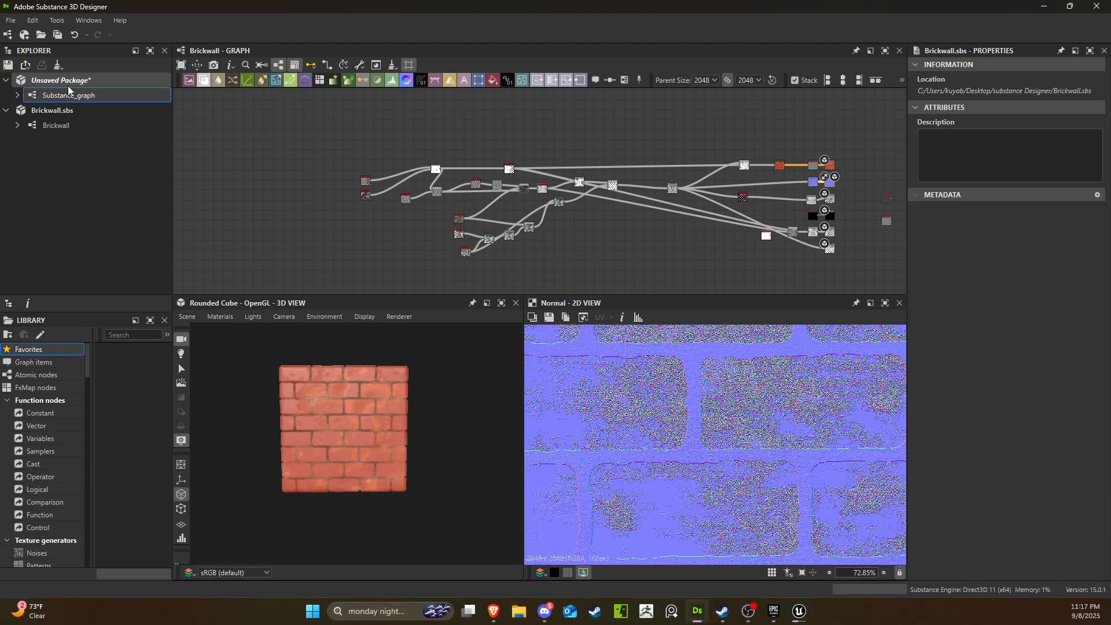
click(64, 81)
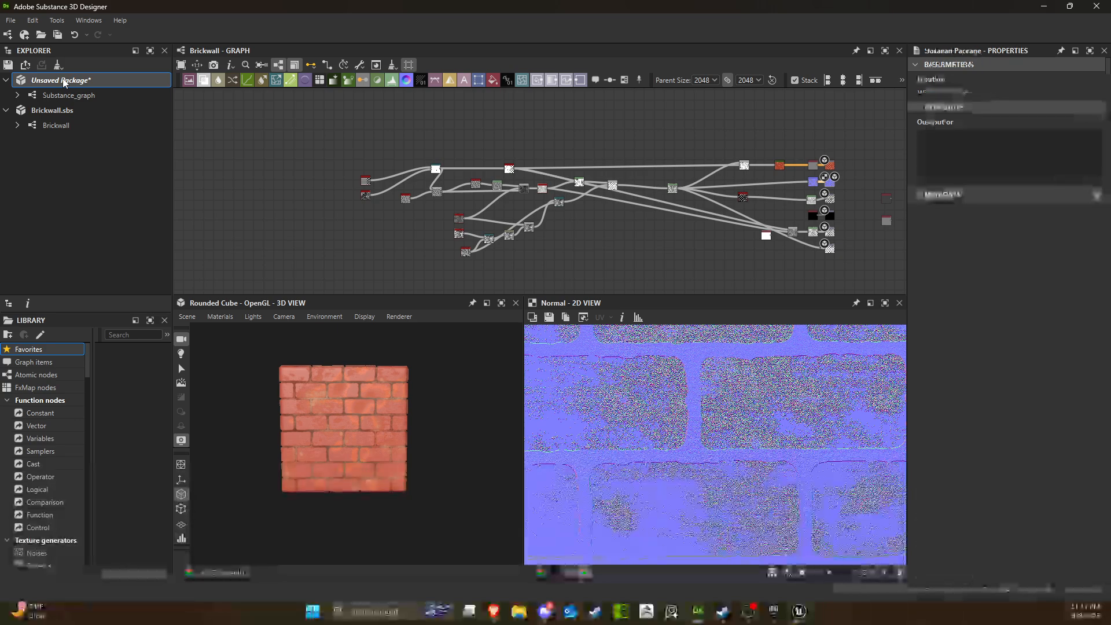
click(69, 95)
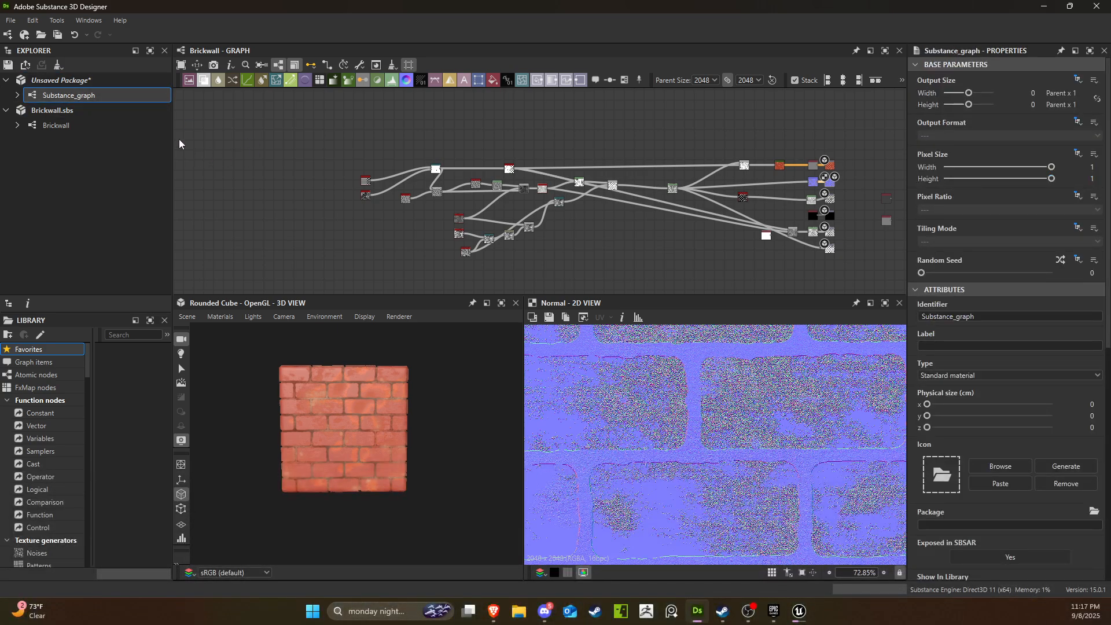
double_click(92, 95)
right_click(96, 99)
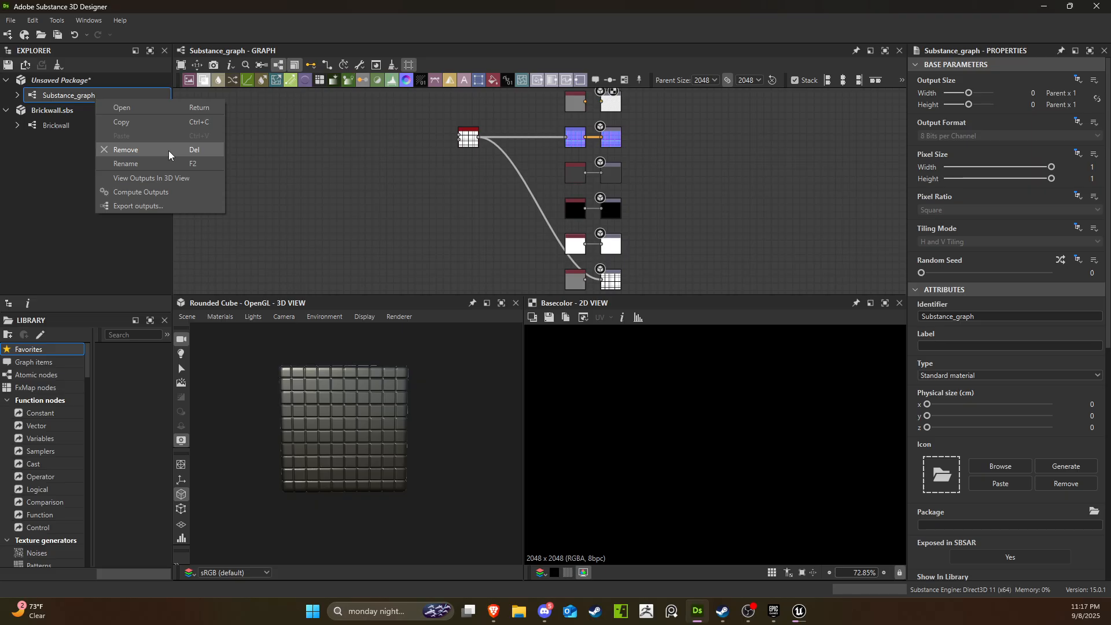
click(144, 164)
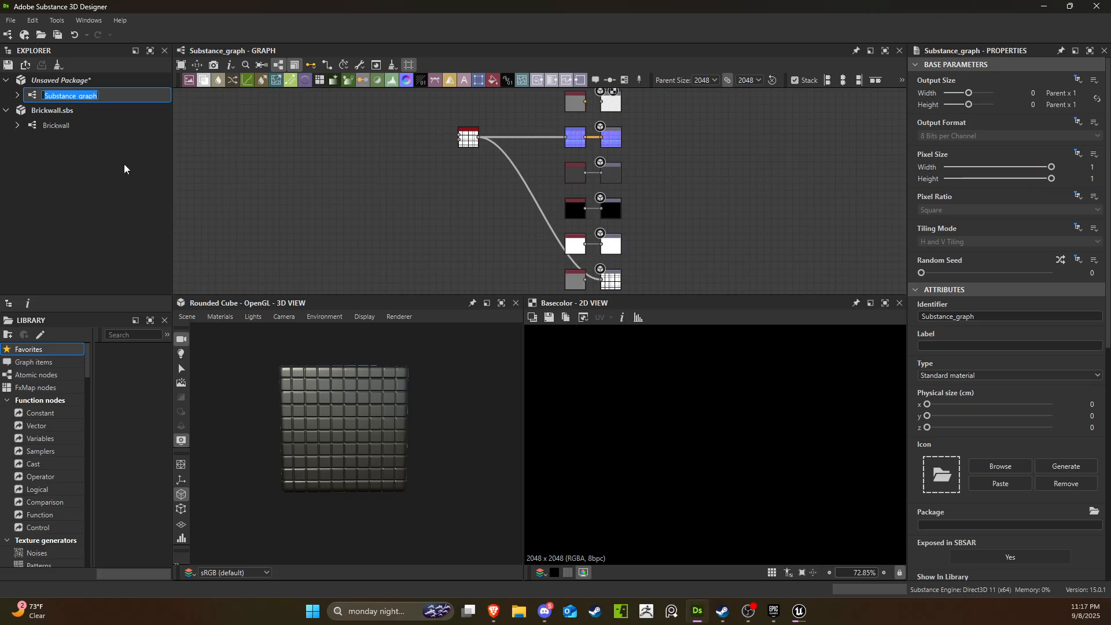
text(Tile)
key(Return)
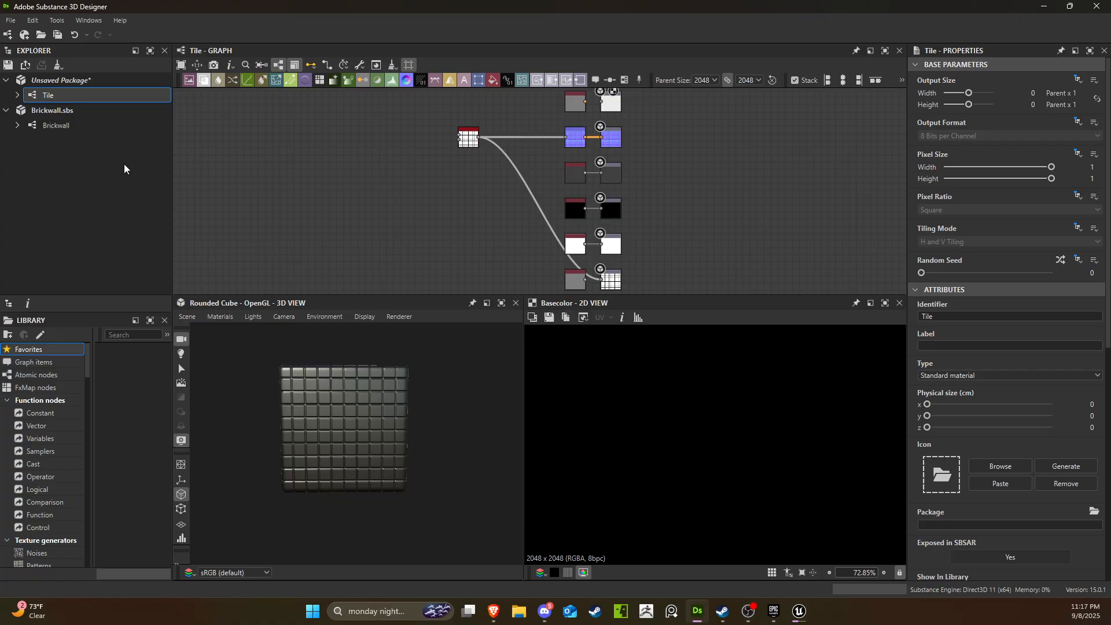
Move the Tile Generator Grayscale node farther away from the output nodes to make room for new nodes.
scroll(358, 459, up, 4)
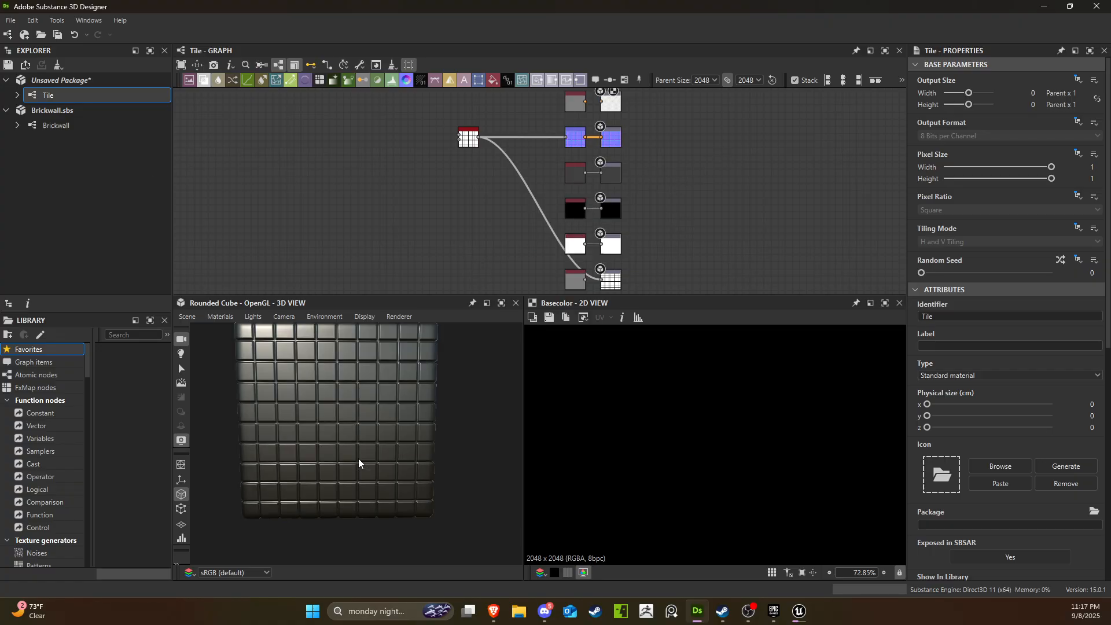
drag(361, 455, 408, 385)
middle_drag(479, 241, 489, 257)
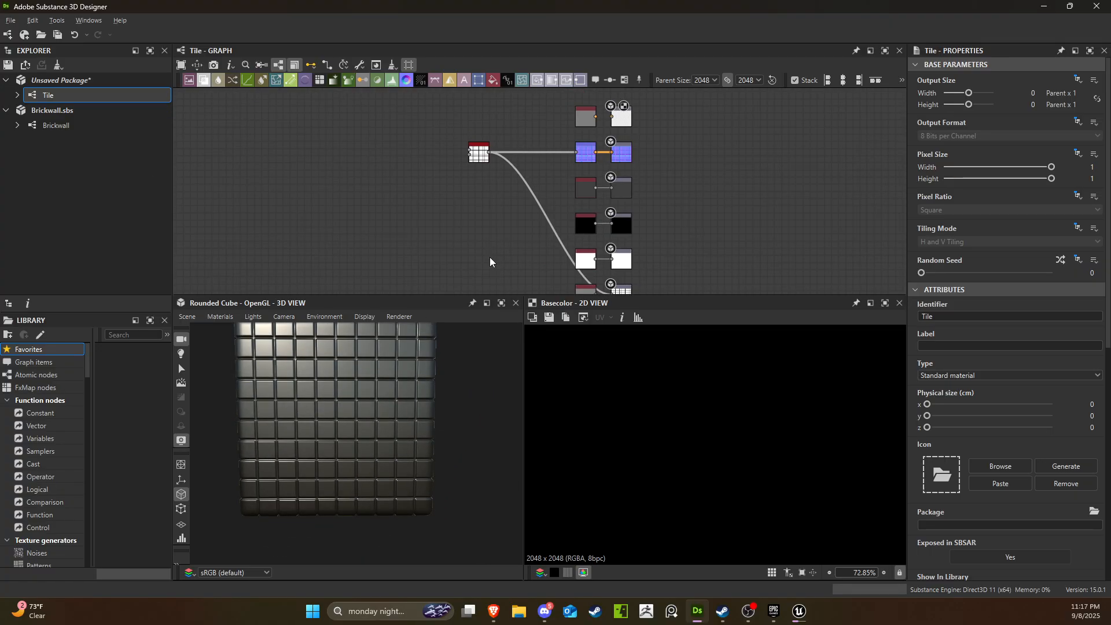
drag(478, 159, 231, 148)
middle_drag(291, 168, 482, 194)
Set the Tile Generator's X Amount and Y Amount to 2.
scroll(428, 180, up, 7)
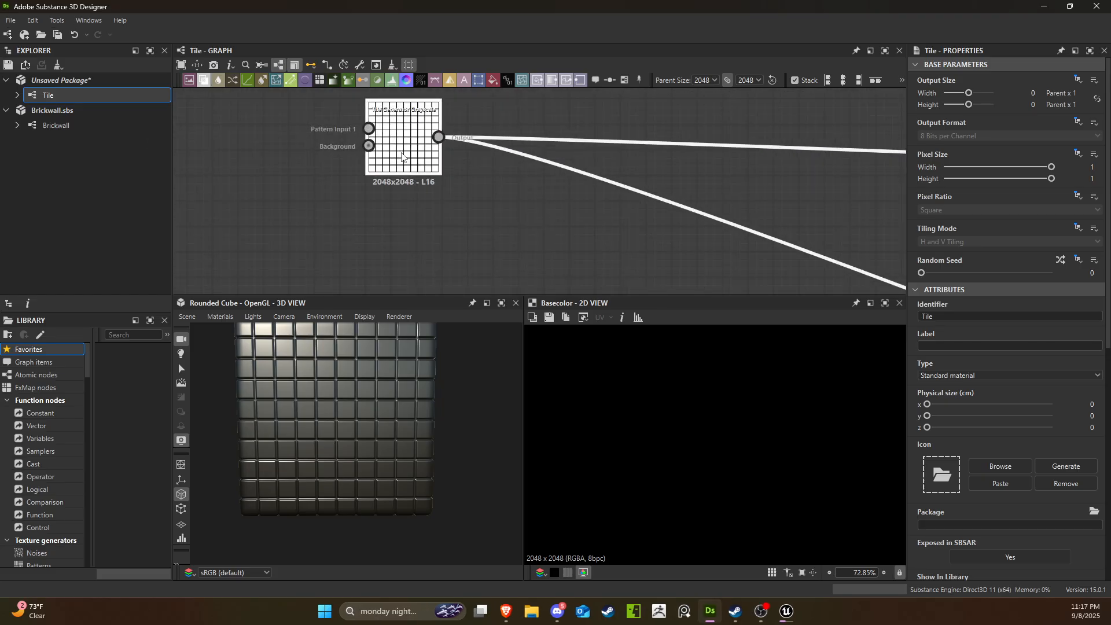
double_click(406, 158)
scroll(1046, 435, down, 5)
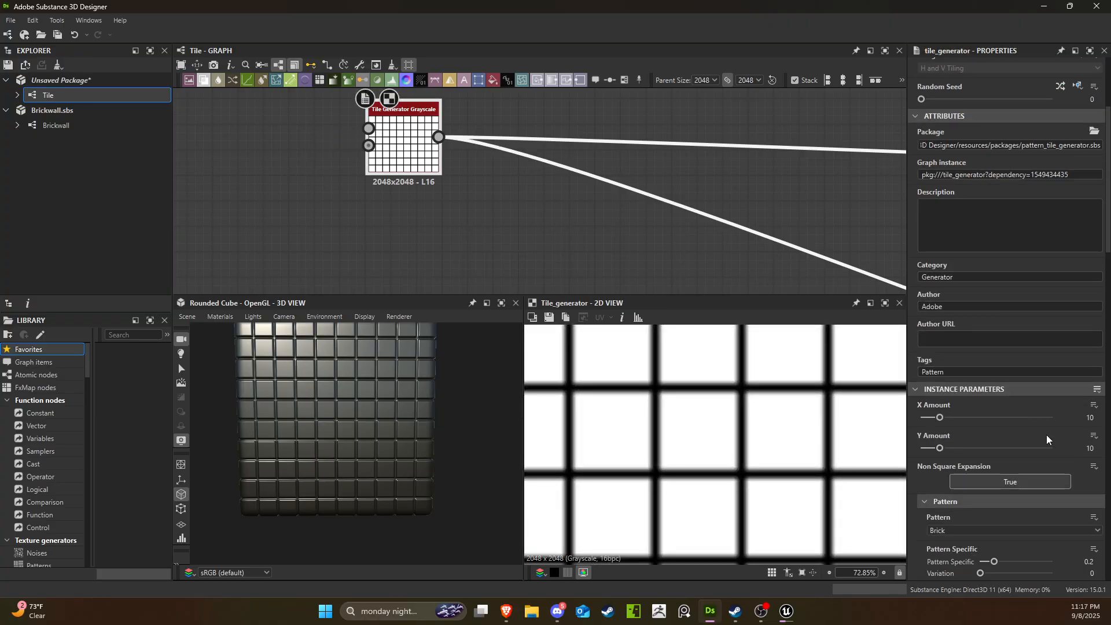
drag(940, 279, 911, 277)
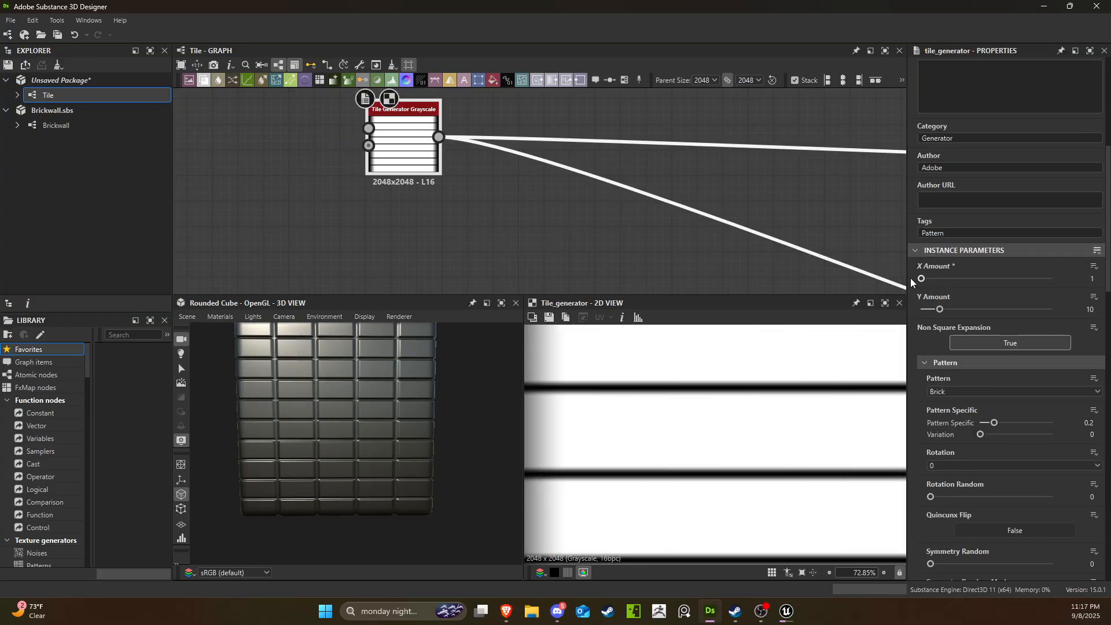
mouse_move(938, 315)
mouse_down()
mouse_move(907, 305)
mouse_move(922, 279)
mouse_move(924, 308)
mouse_up()
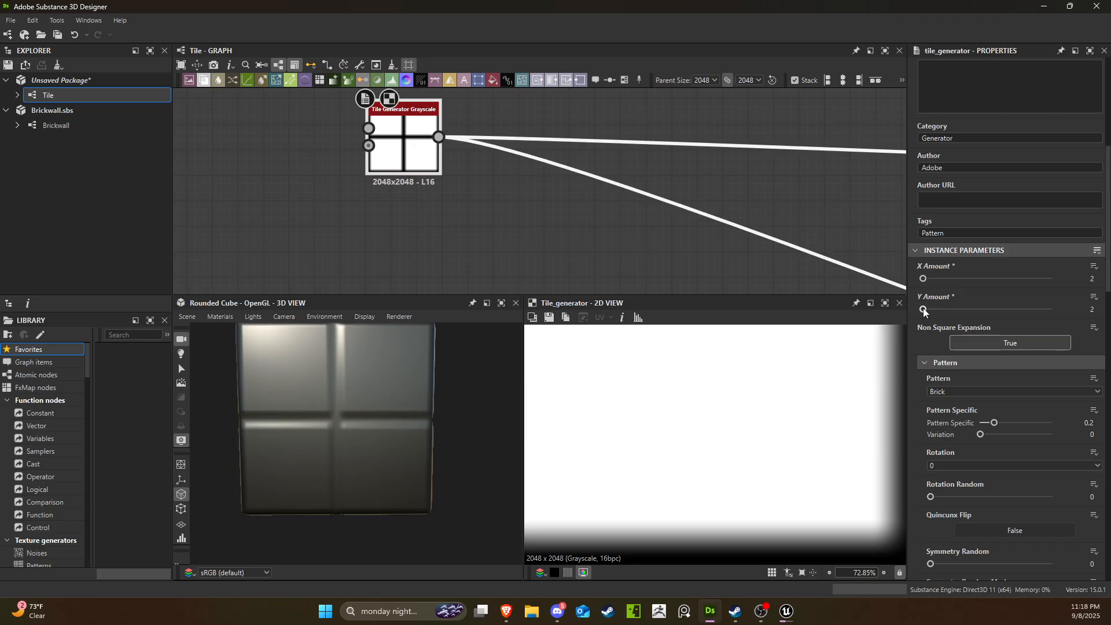
Add an Edge Detect node fed by the Tile Generator's output.
scroll(380, 179, down, 2)
scroll(380, 176, down, 1)
middle_drag(382, 169, 189, 156)
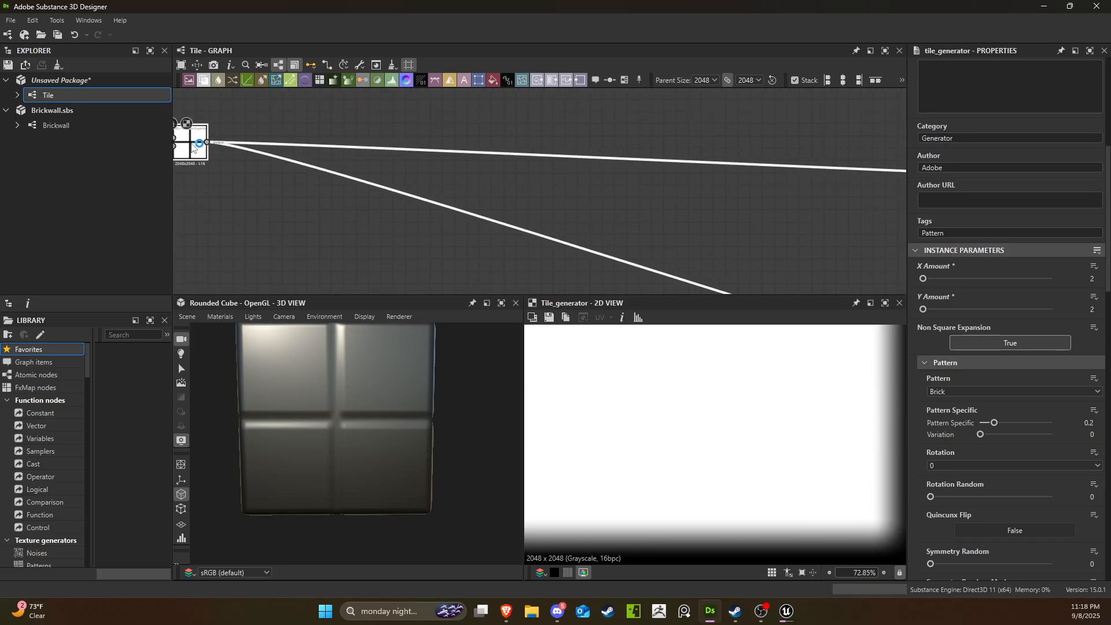
scroll(498, 197, down, 5)
middle_drag(686, 204, 621, 174)
scroll(734, 392, down, 8)
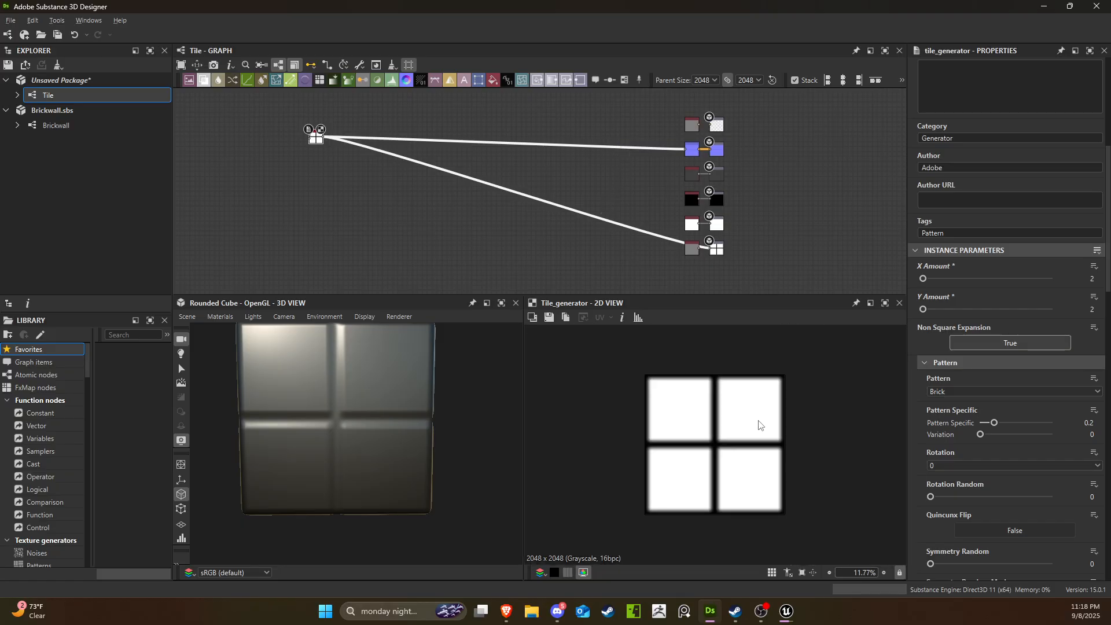
drag(315, 137, 389, 126)
scroll(284, 138, up, 3)
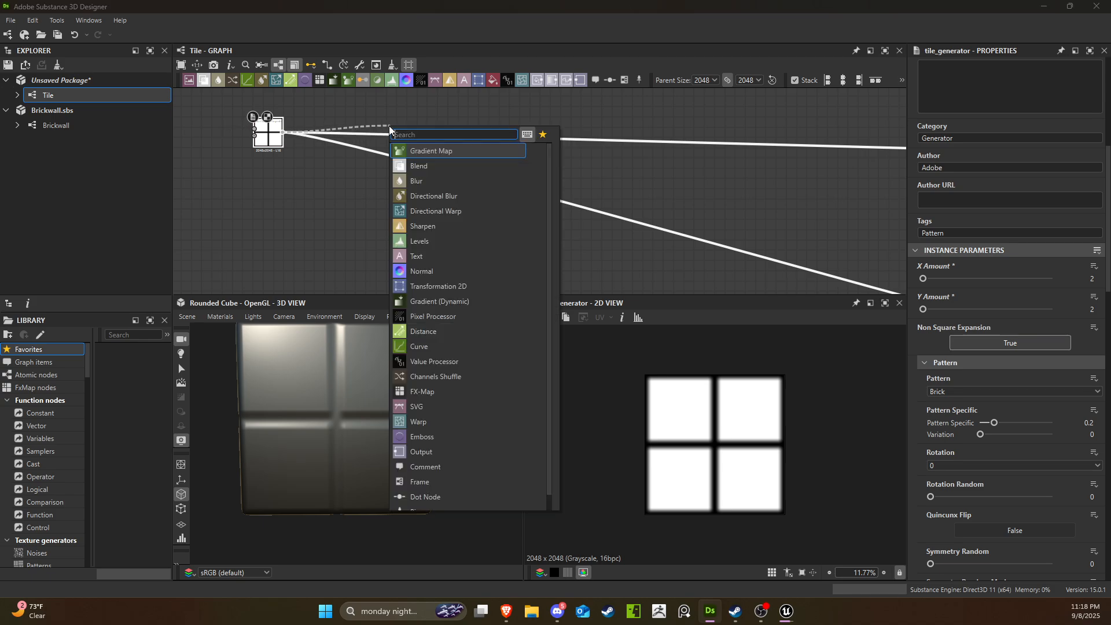
text(e)
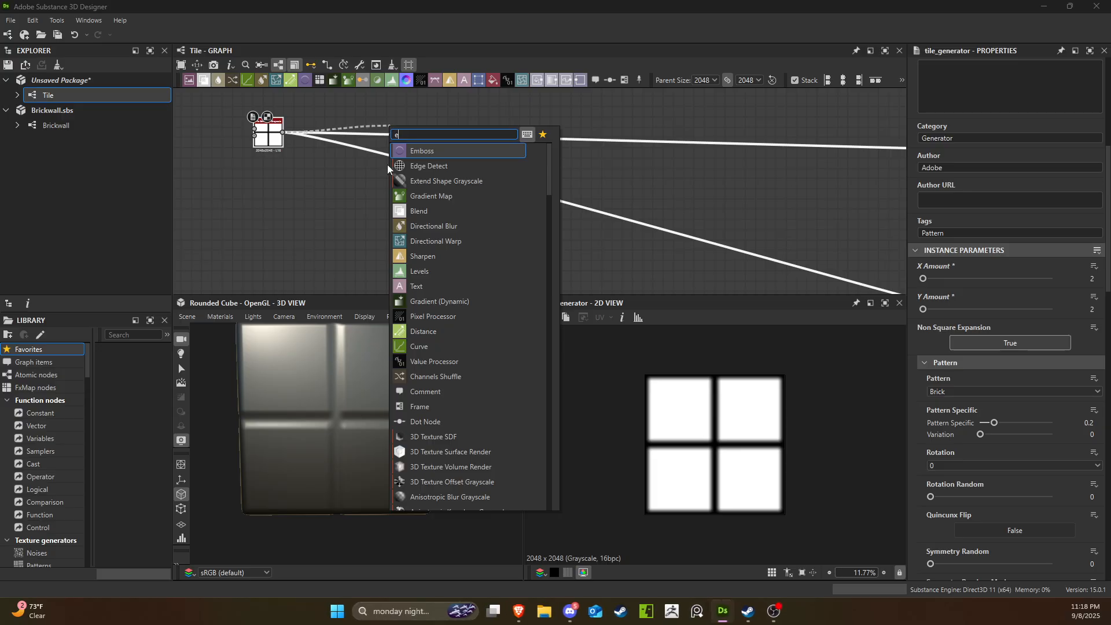
click(427, 166)
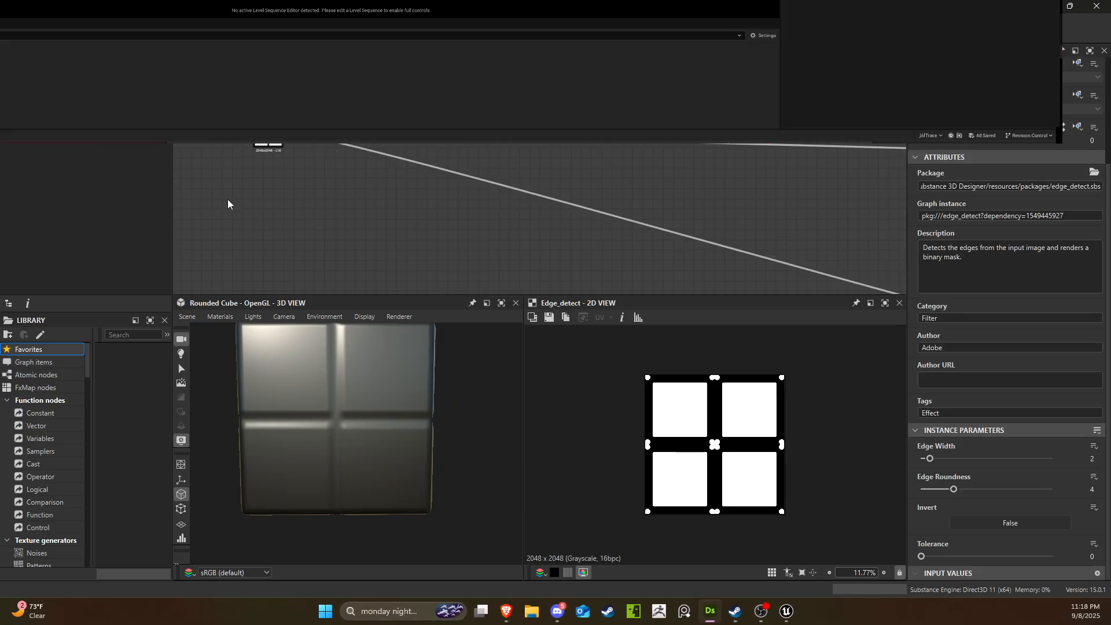
Reposition the Edge Detect node and set its Edge Width to 6.29 and Edge Roundness to 0.21.
scroll(349, 138, up, 2)
drag(351, 129, 417, 157)
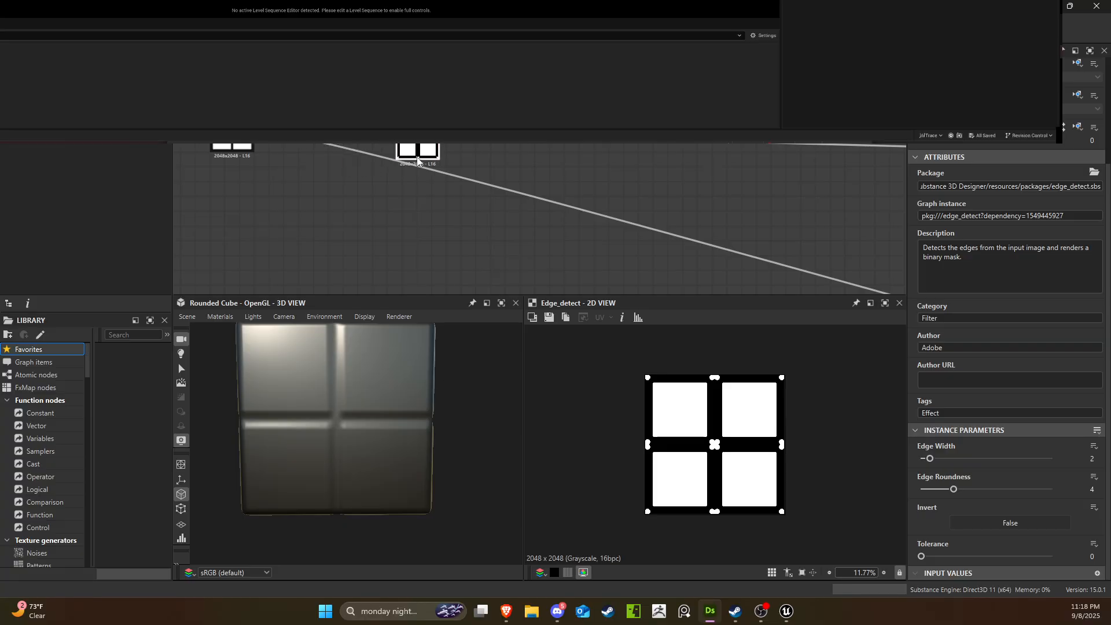
scroll(417, 161, up, 3)
drag(929, 458, 967, 458)
mouse_move(921, 556)
mouse_down()
mouse_move(998, 556)
mouse_move(908, 550)
mouse_up()
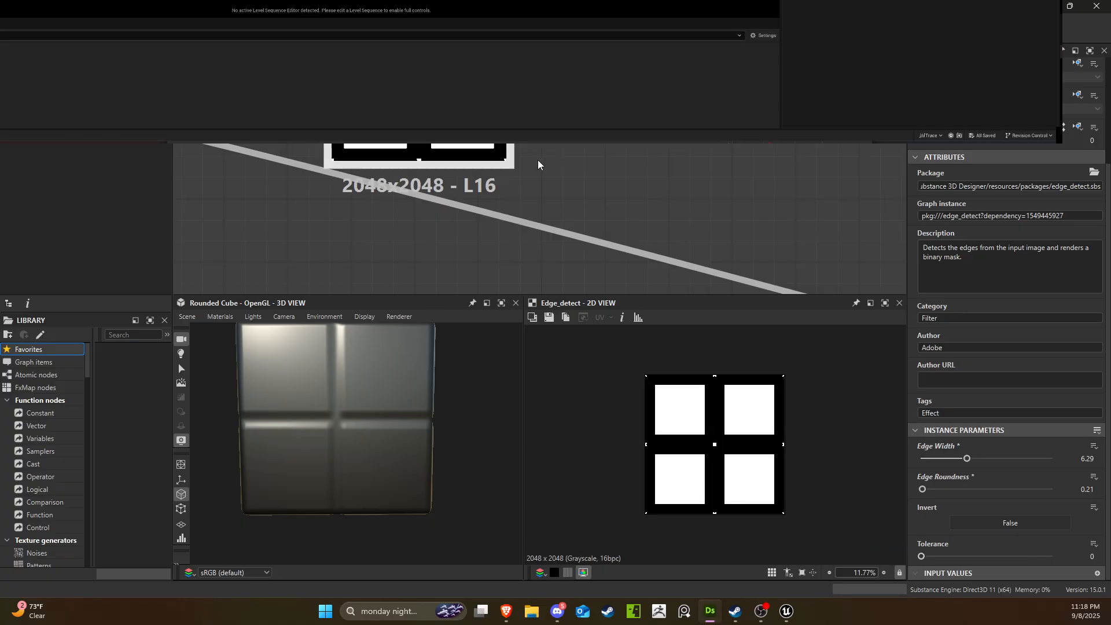
Delete the Edge Detect node and preview the Tile Generator pattern again.
scroll(512, 239, down, 2)
scroll(509, 214, down, 3)
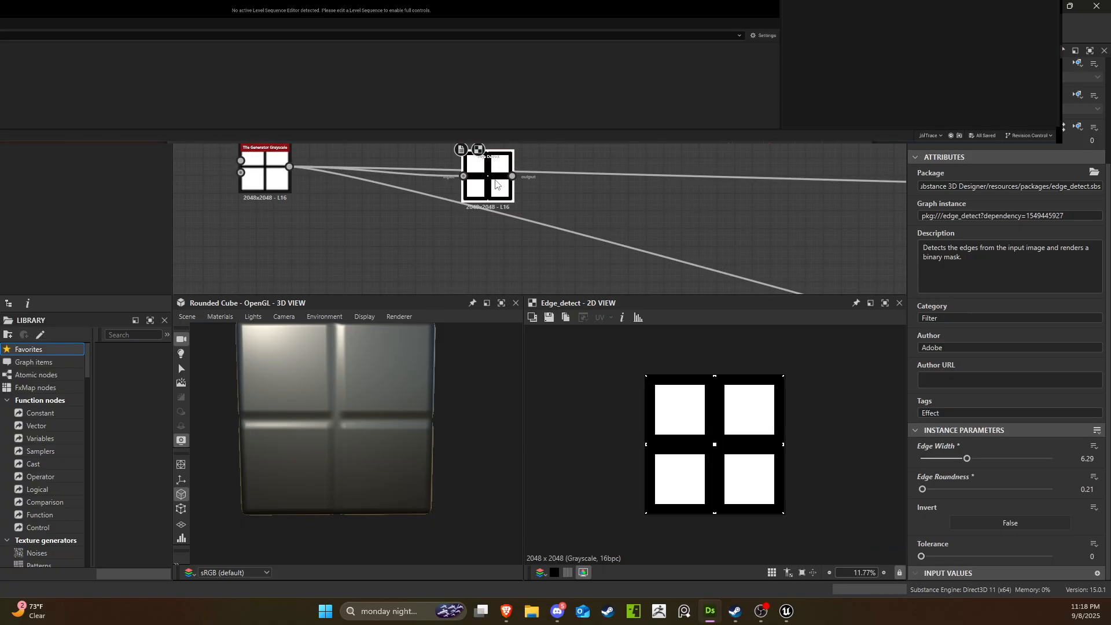
key(Delete)
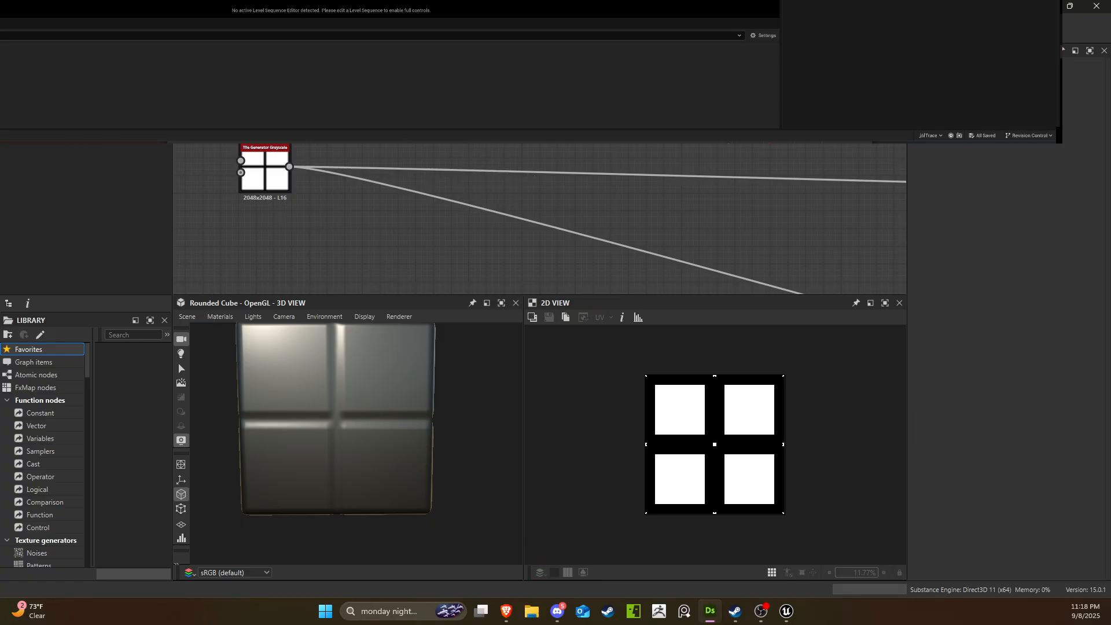
click(275, 175)
double_click(275, 175)
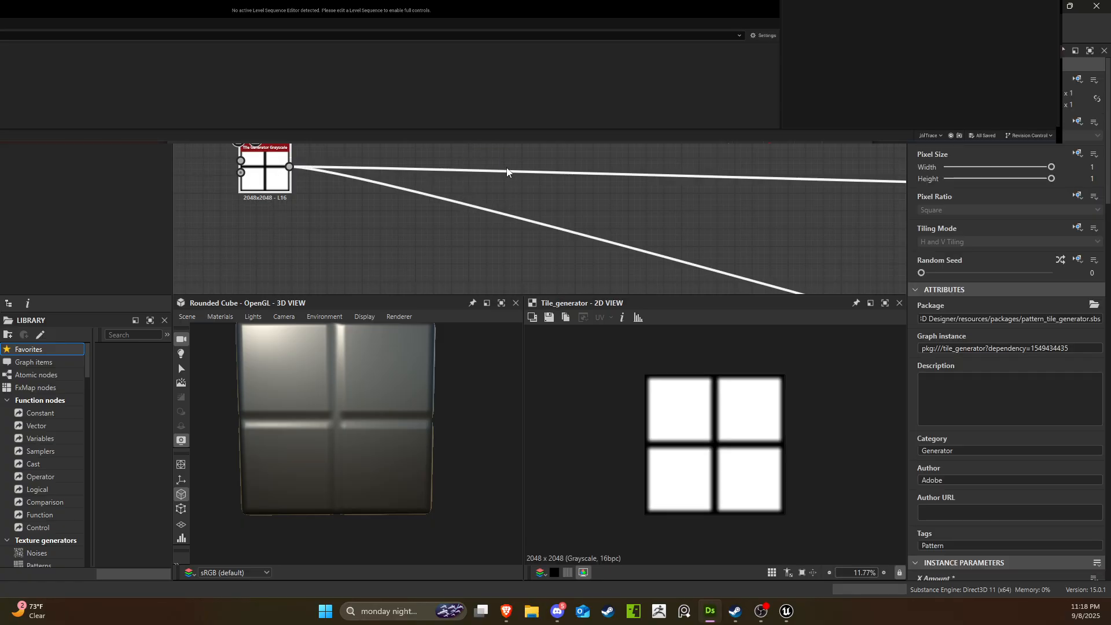
Add a Blend node connected to the Tile Generator's output.
scroll(741, 238, down, 4)
middle_drag(743, 243, 661, 260)
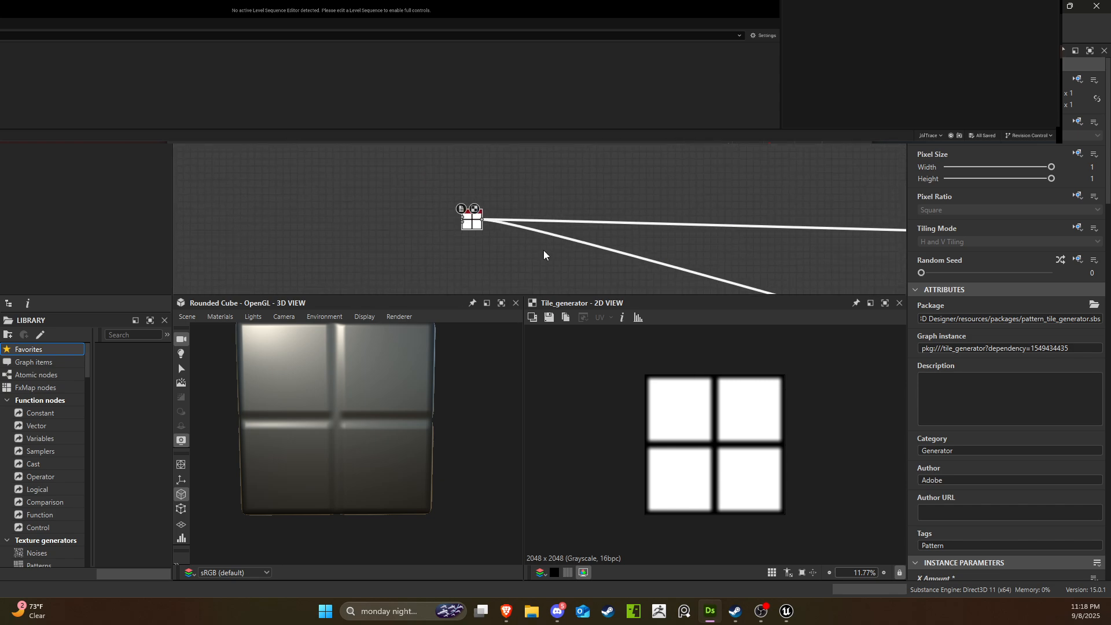
middle_drag(625, 190, 483, 142)
scroll(384, 167, up, 2)
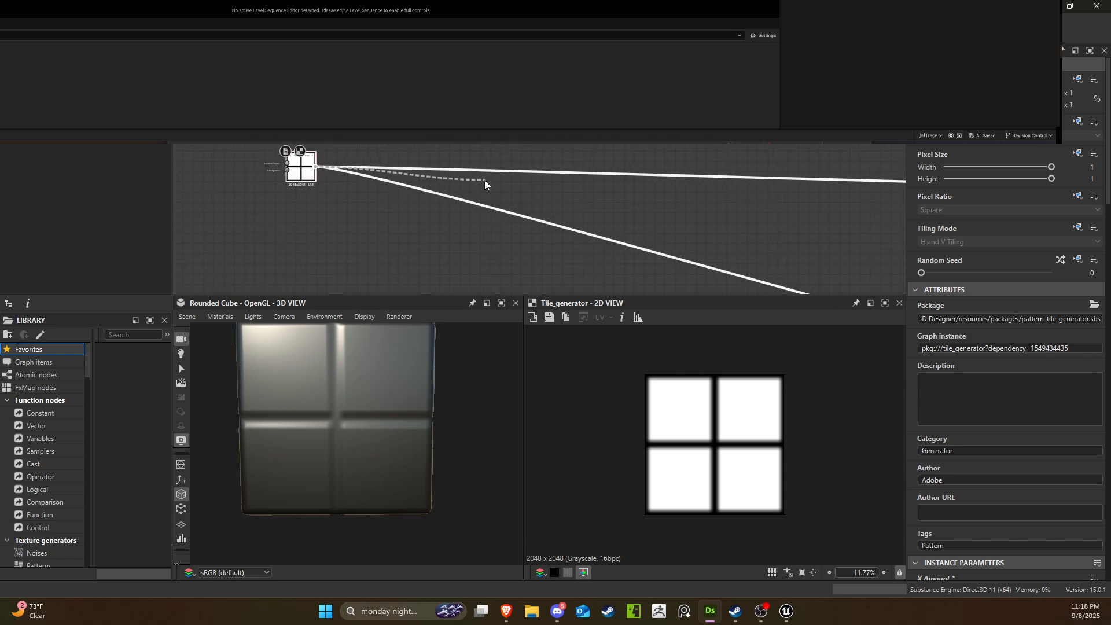
drag(485, 181, 625, 117)
click(529, 208)
scroll(562, 197, up, 3)
scroll(622, 205, up, 3)
scroll(611, 149, down, 1)
scroll(612, 152, down, 2)
Try a Grunge Concrete node near the Blend node and delete it.
key(space)
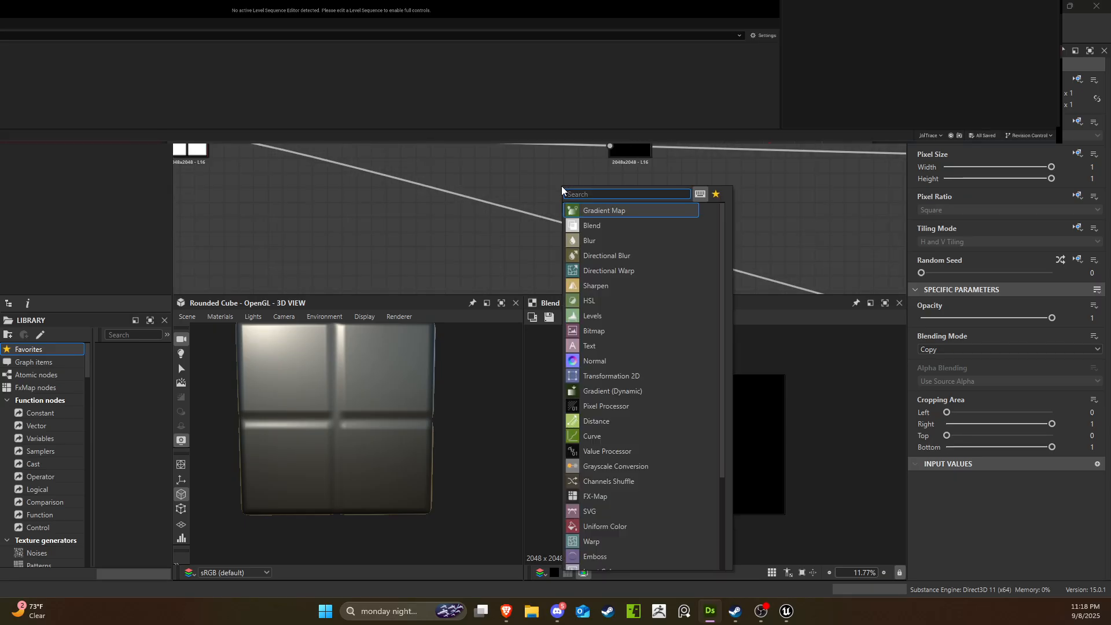
text(ge)
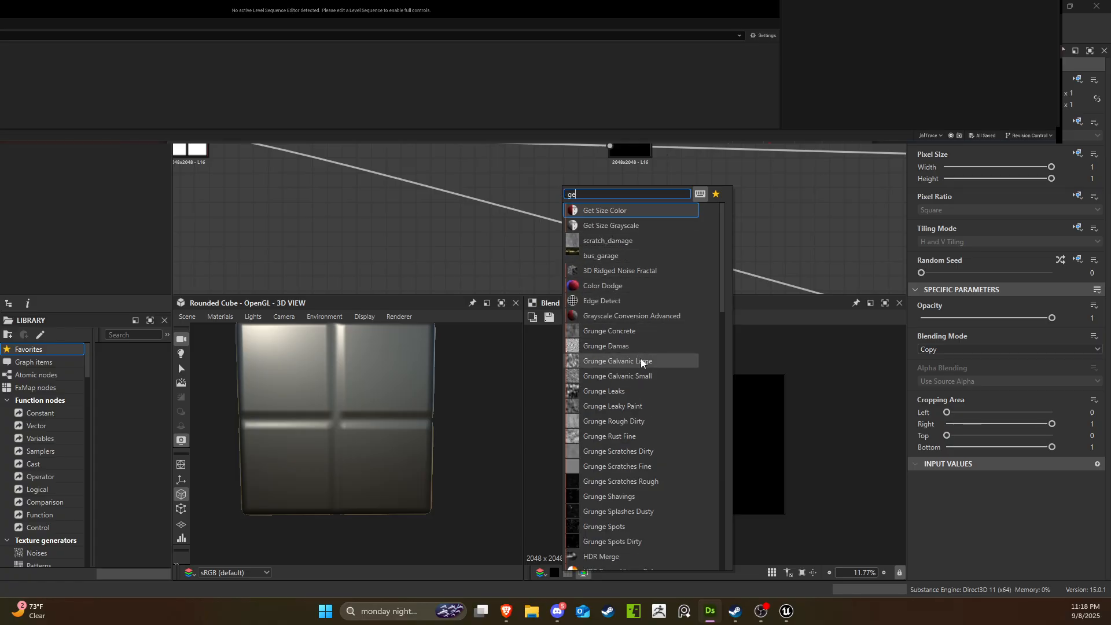
click(644, 331)
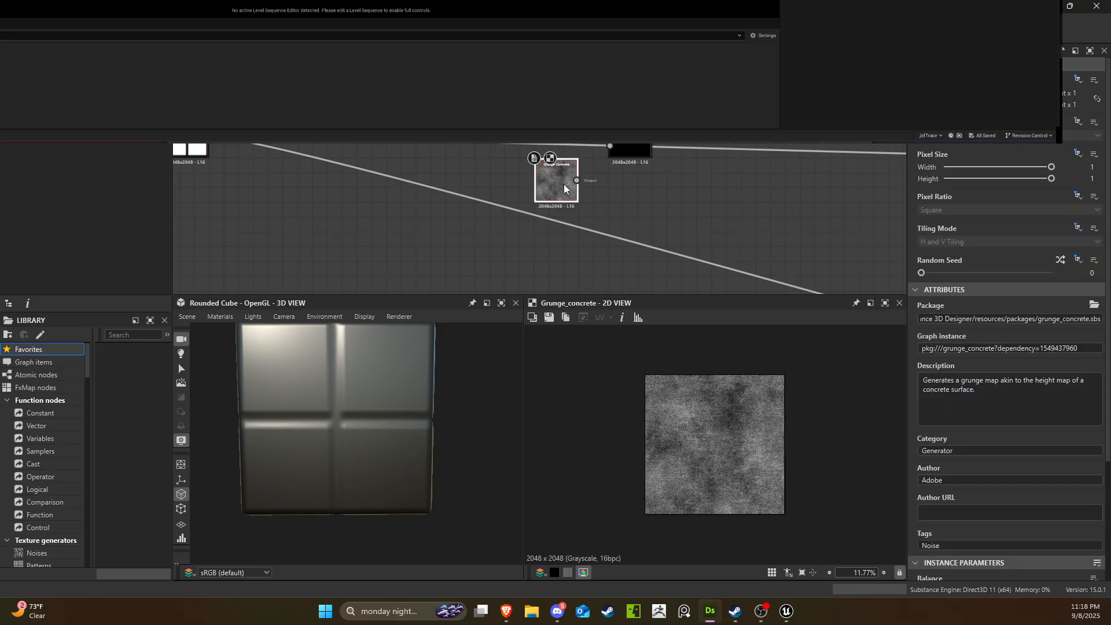
key(Delete)
Add a Perlin Noise node and place it below the link between the Tile Generator and the Blend node.
key(space)
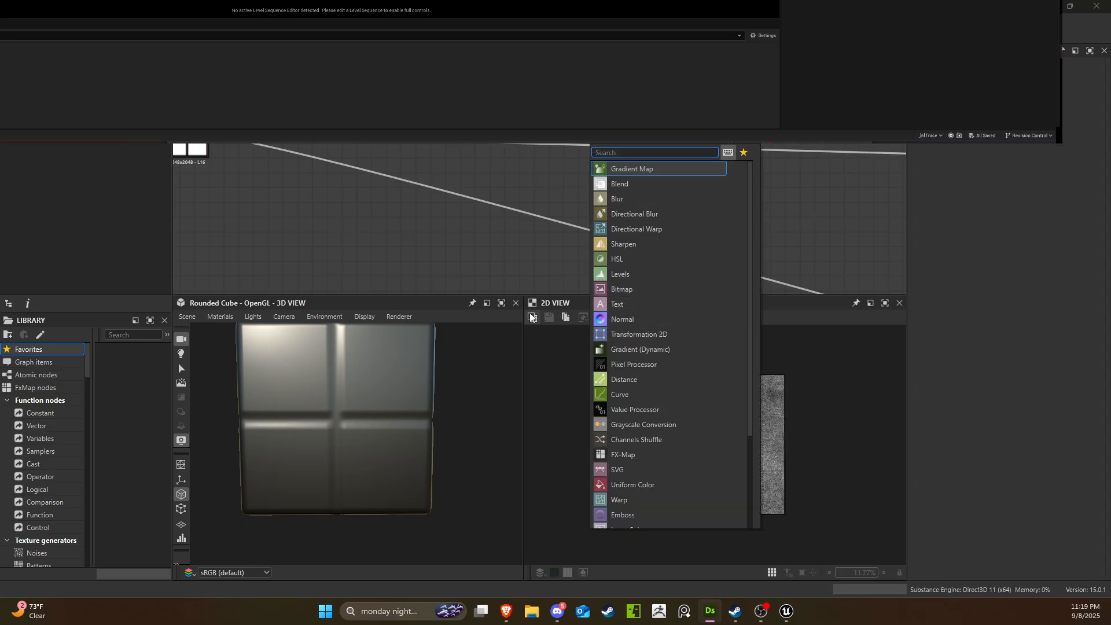
text(perlin)
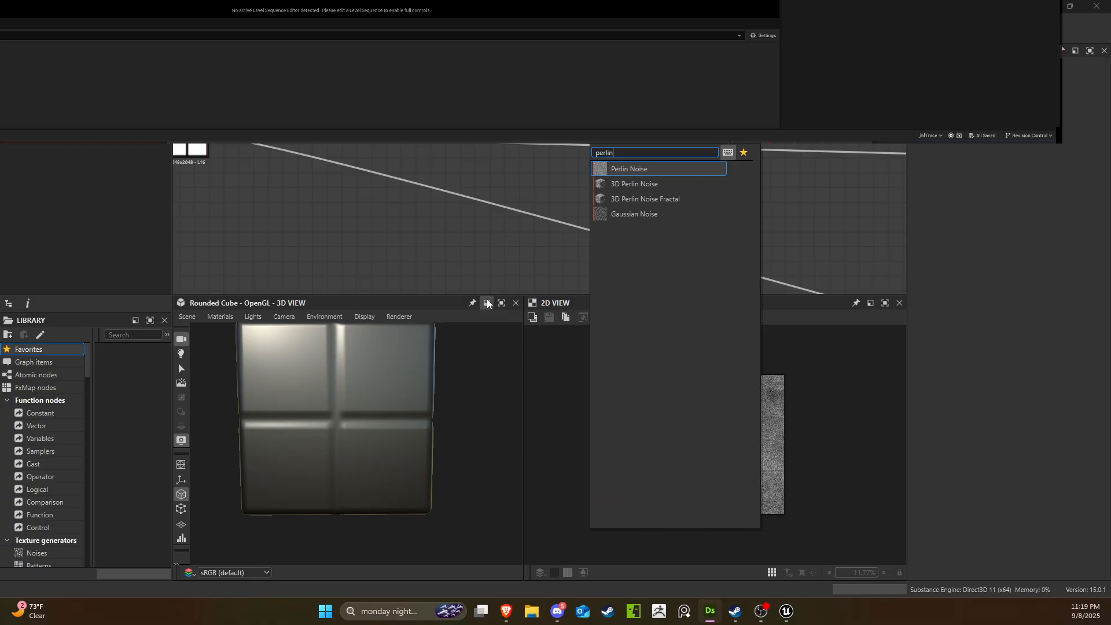
click(655, 167)
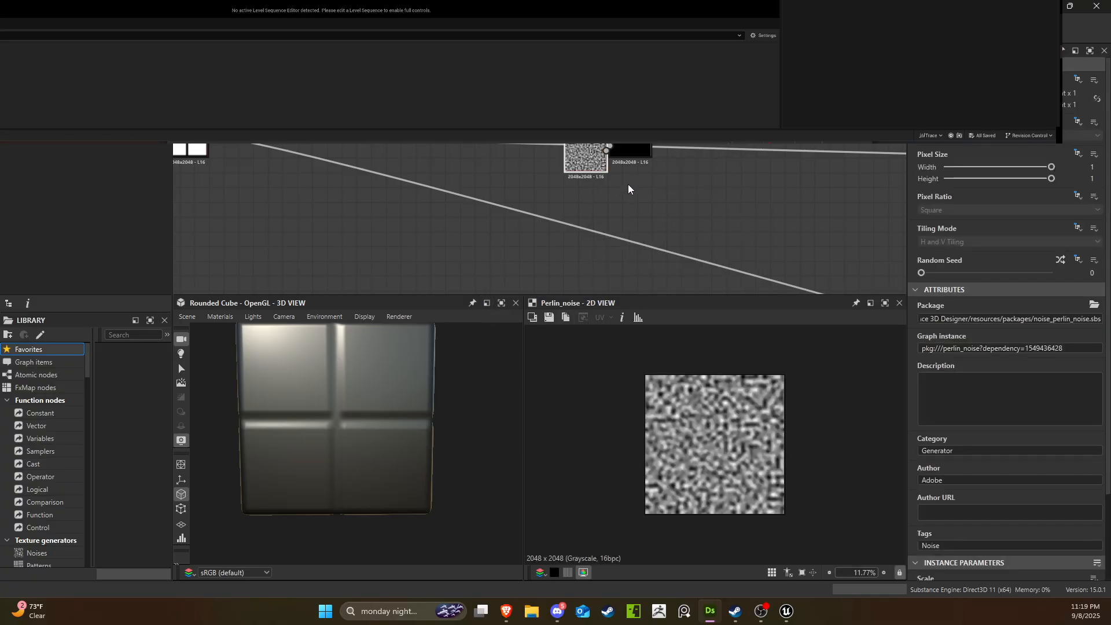
drag(585, 166, 343, 247)
key(space)
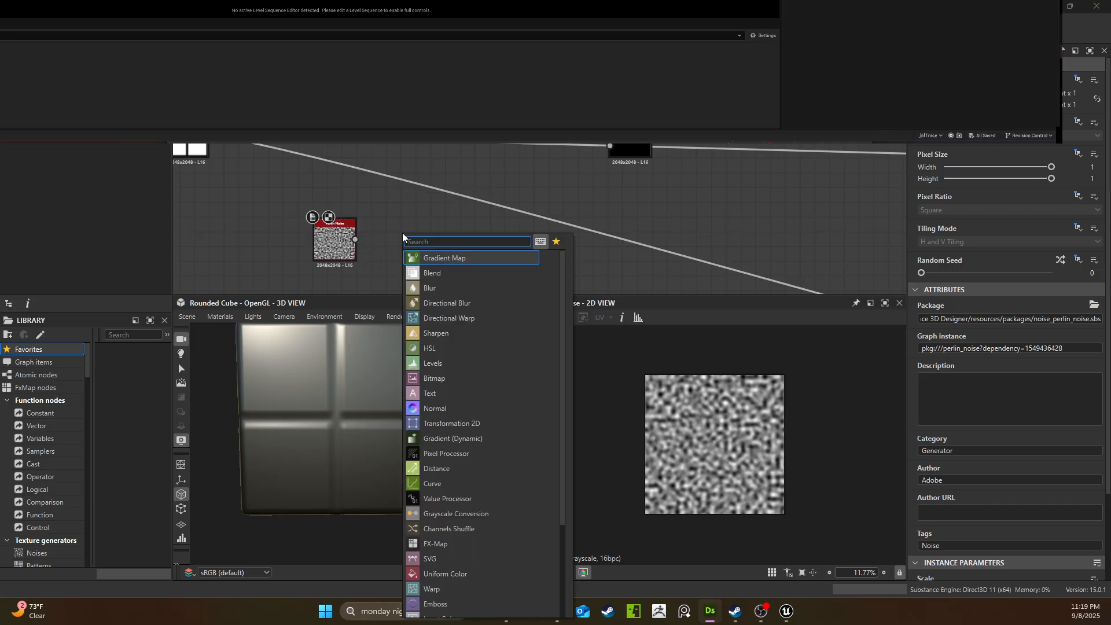
text(B)
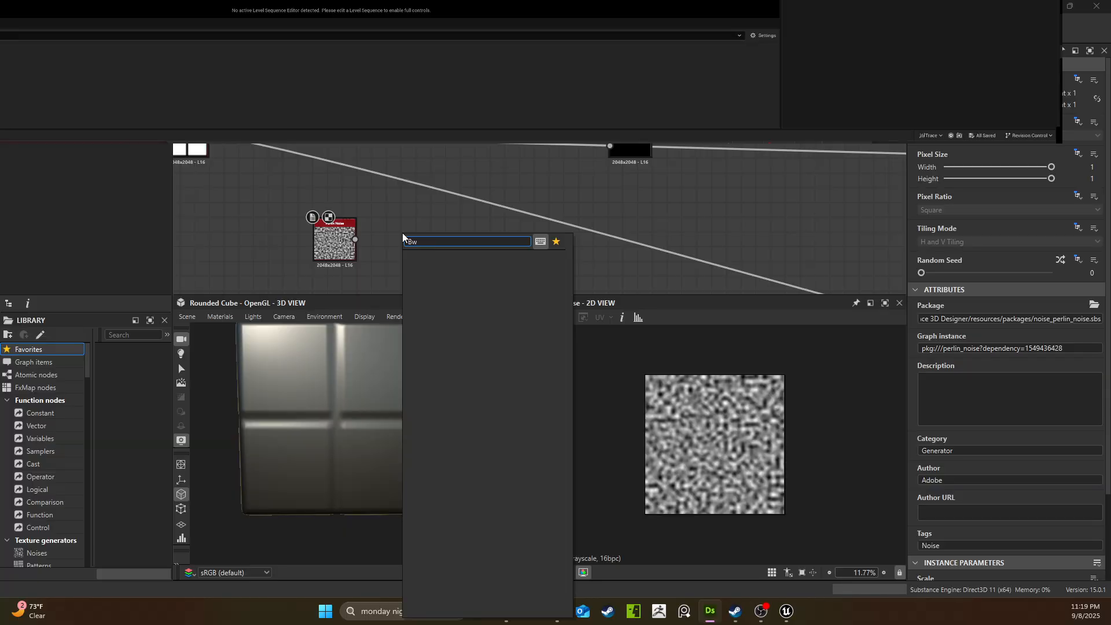
click(441, 558)
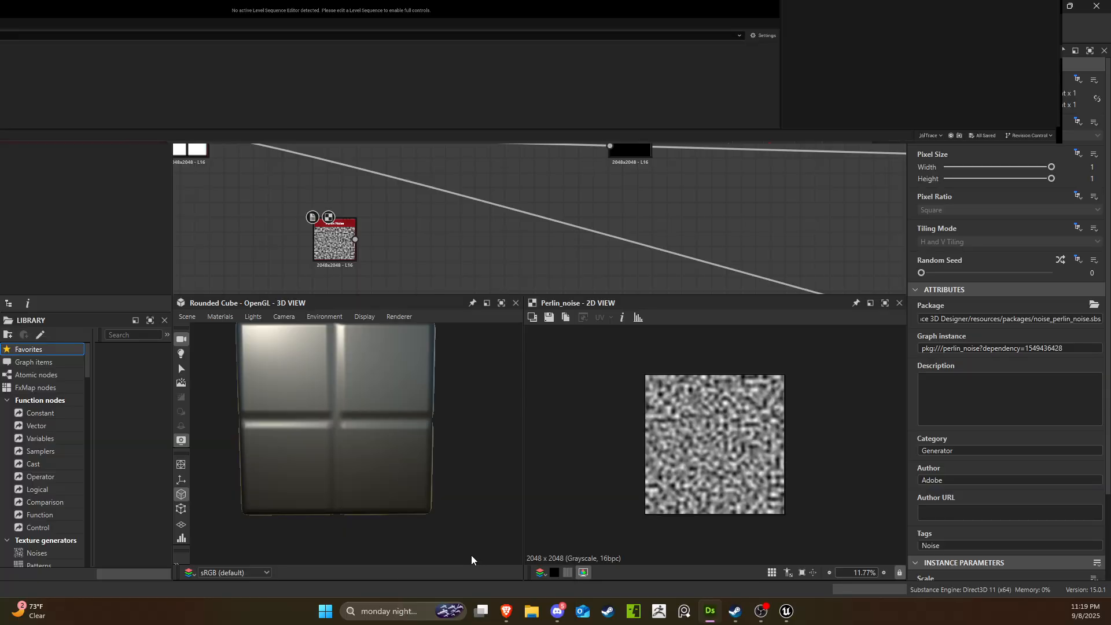
Place the BnW Spots 1 node above Perlin Noise and feed both into a new Directional Warp node.
drag(411, 234, 336, 191)
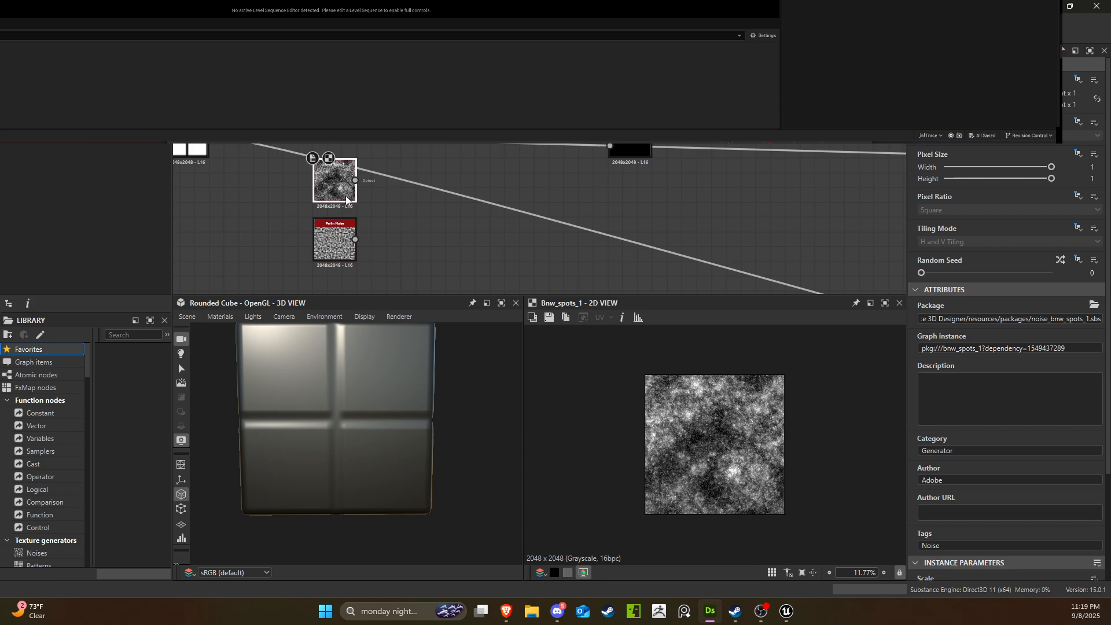
drag(424, 221, 425, 221)
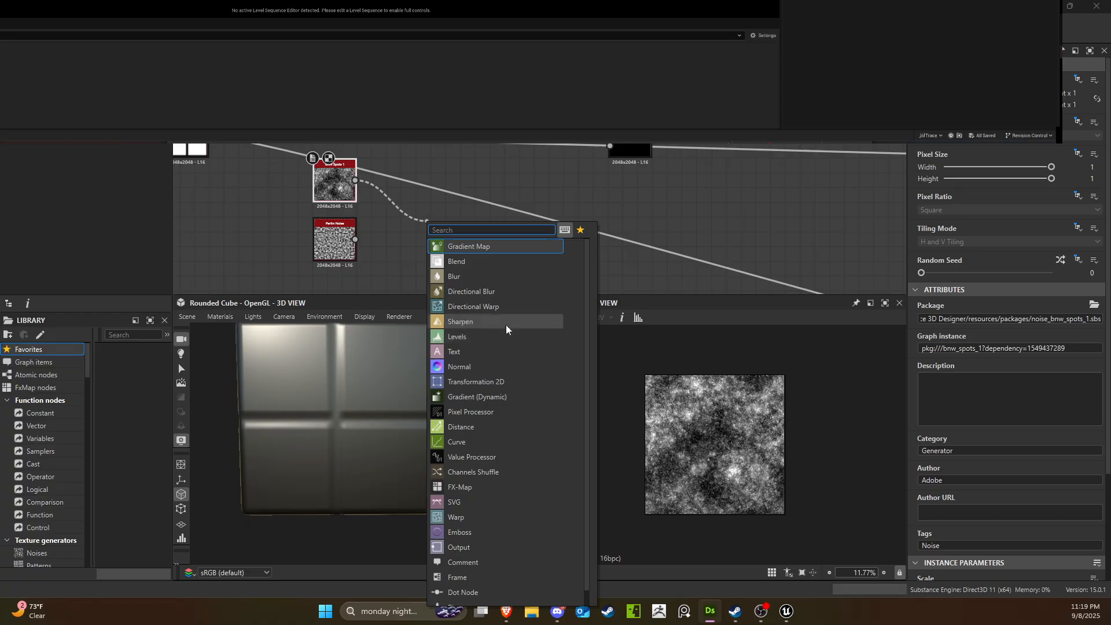
click(493, 307)
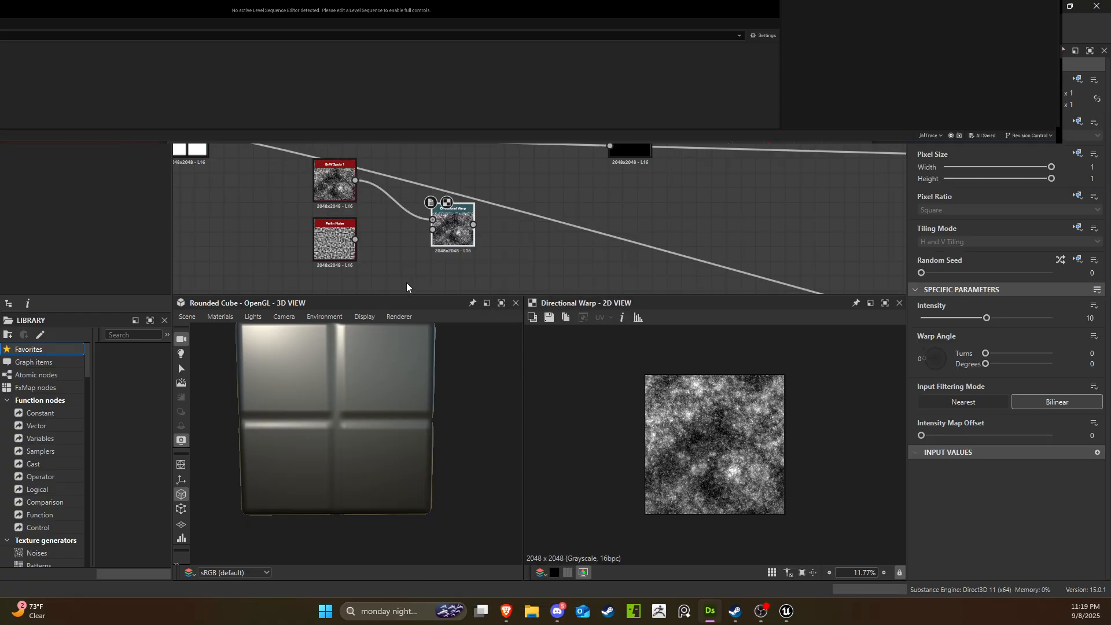
drag(354, 239, 444, 218)
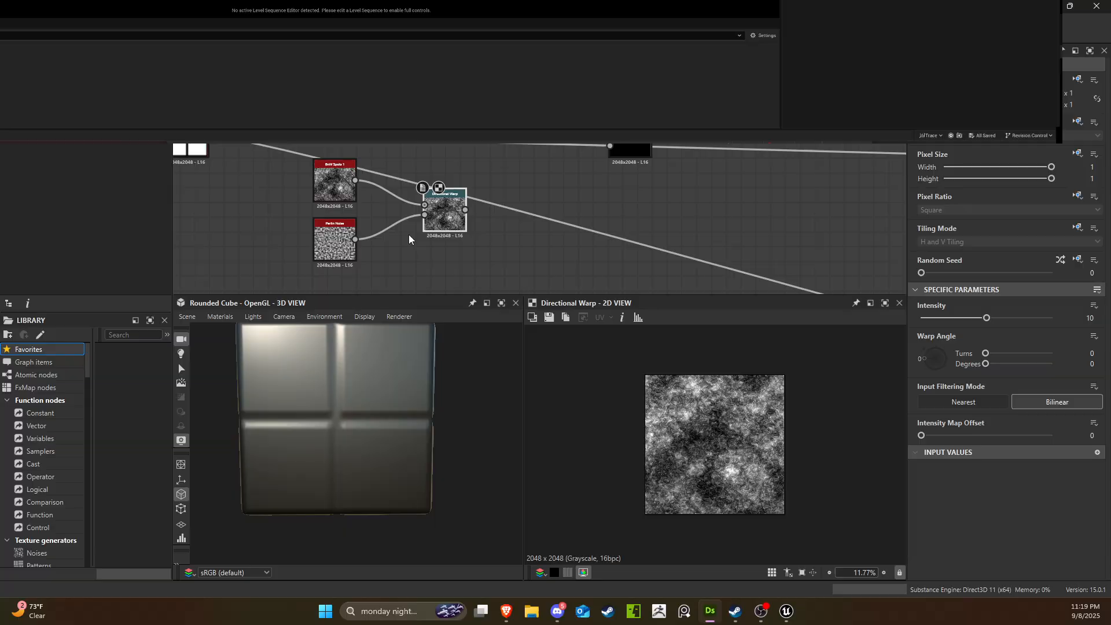
drag(333, 242, 298, 257)
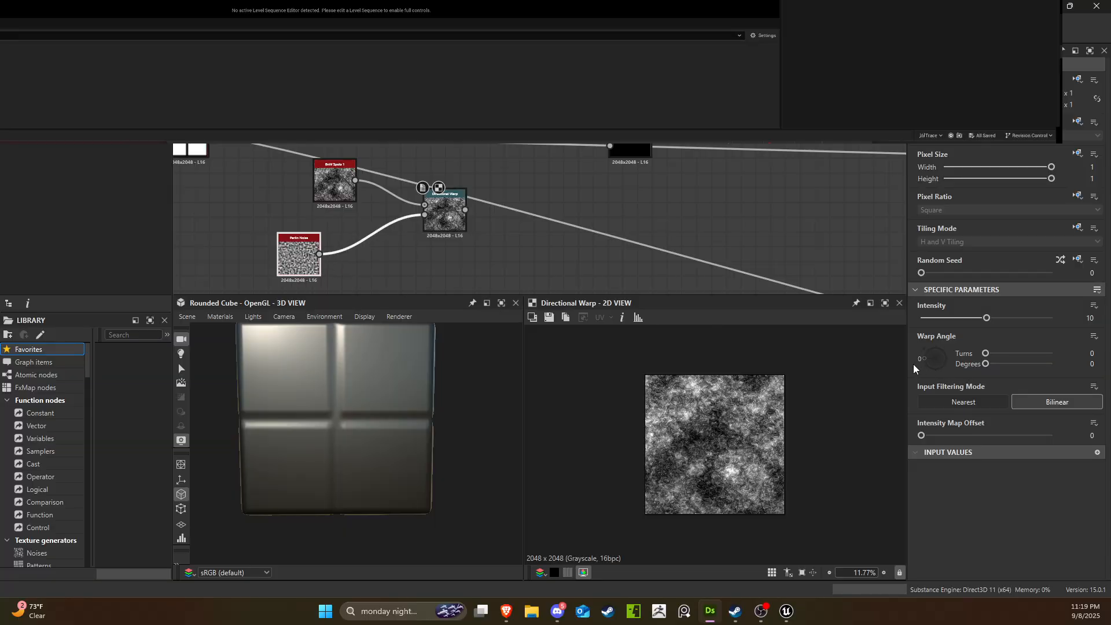
Set the Directional Warp angle to about -98.94 degrees and lower the Perlin Noise scale for coarser noise.
drag(922, 358, 938, 375)
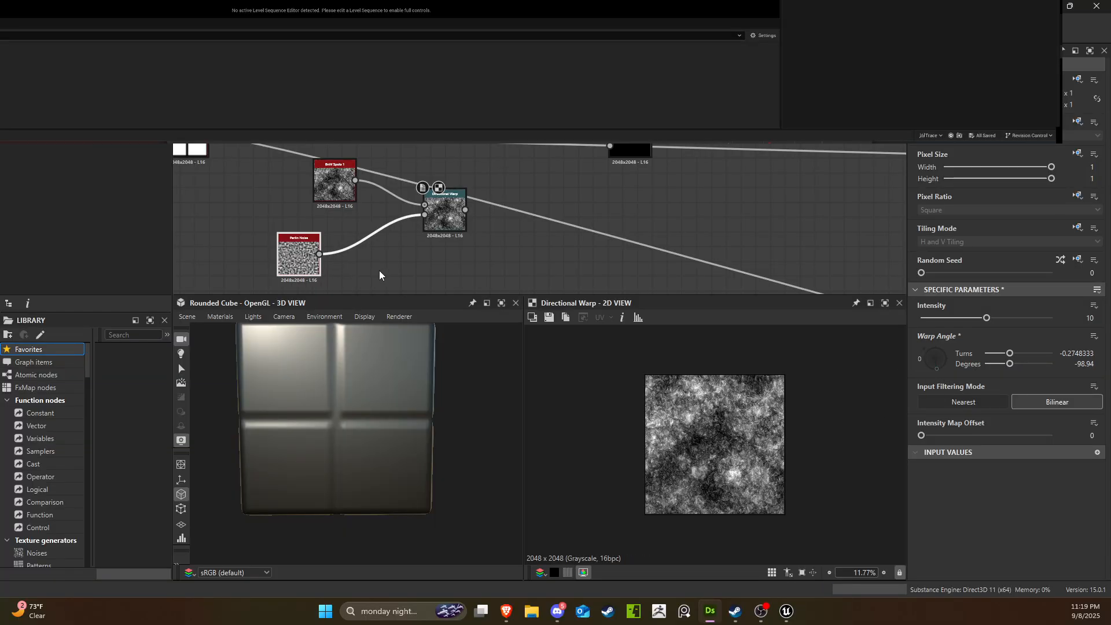
drag(299, 254, 305, 254)
scroll(960, 428, down, 3)
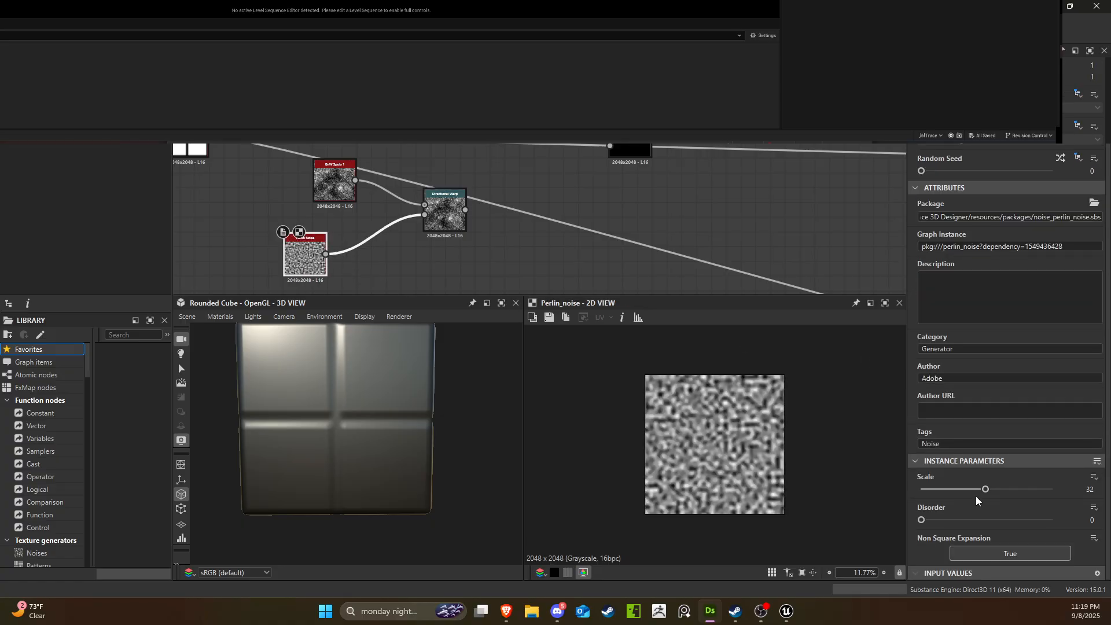
drag(985, 489, 955, 488)
click(467, 212)
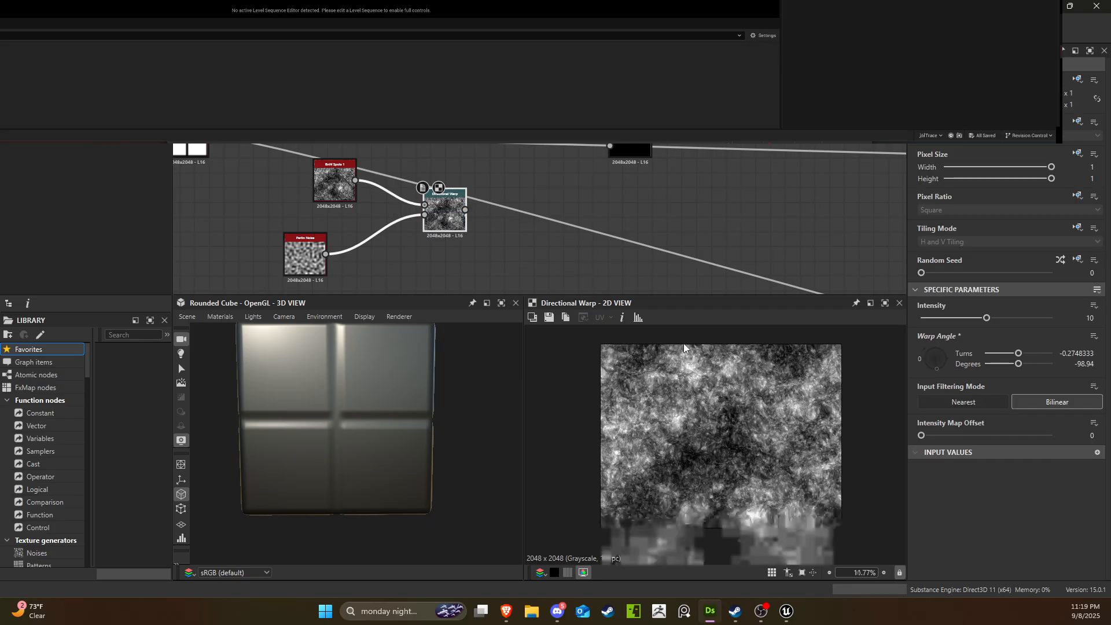
drag(467, 220, 460, 205)
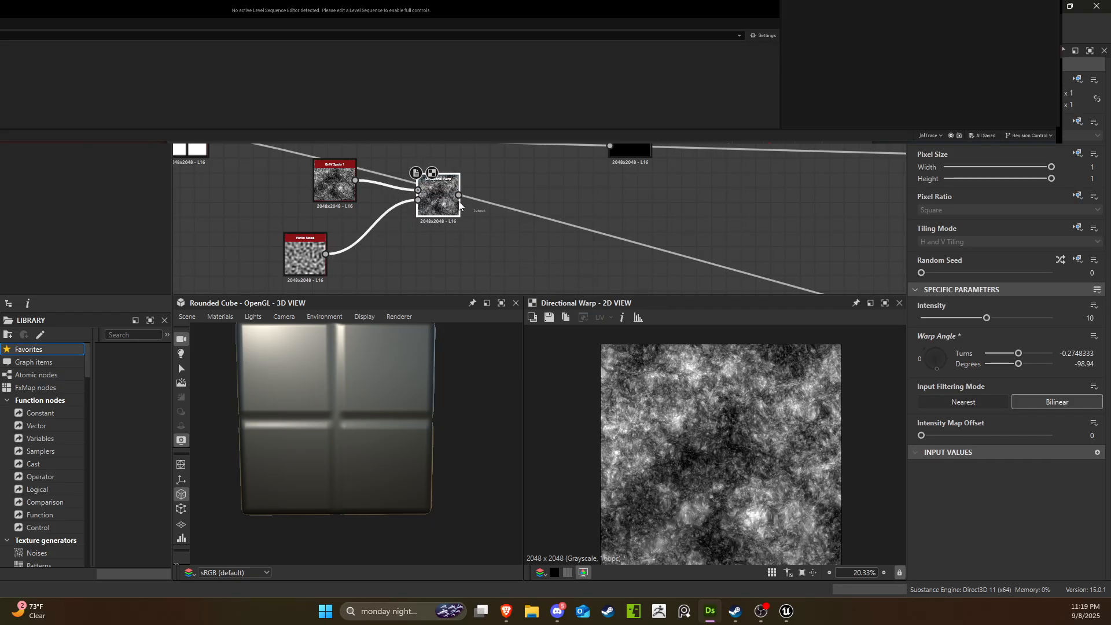
Add a Directional Blur after the Directional Warp, with intensity about 8.99 and angle about -35.83 degrees.
drag(515, 245, 533, 248)
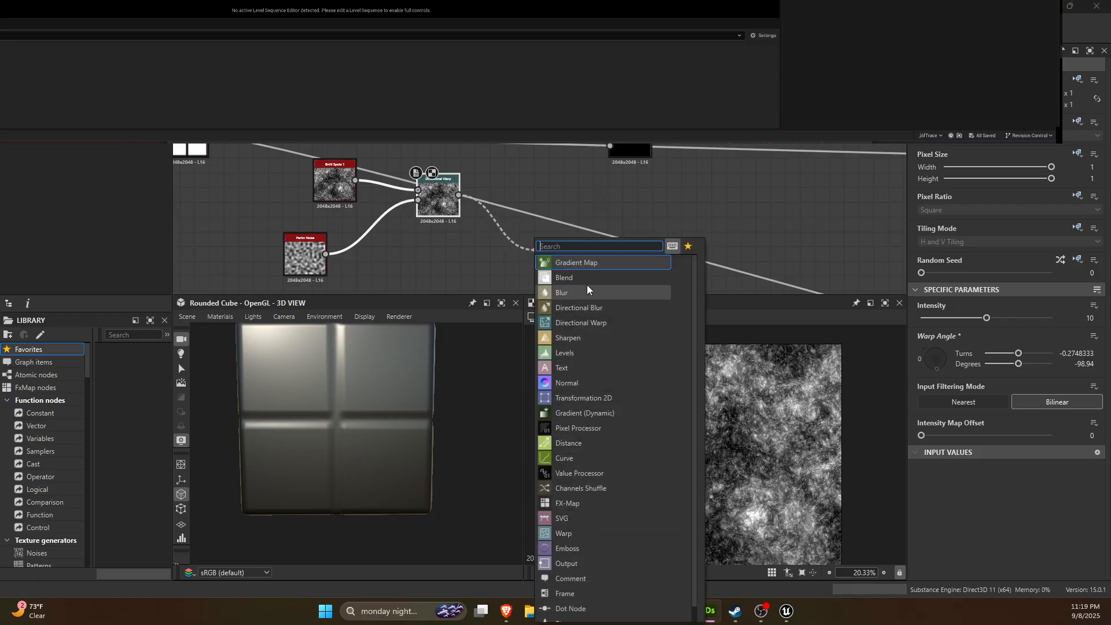
click(597, 305)
drag(558, 257, 533, 196)
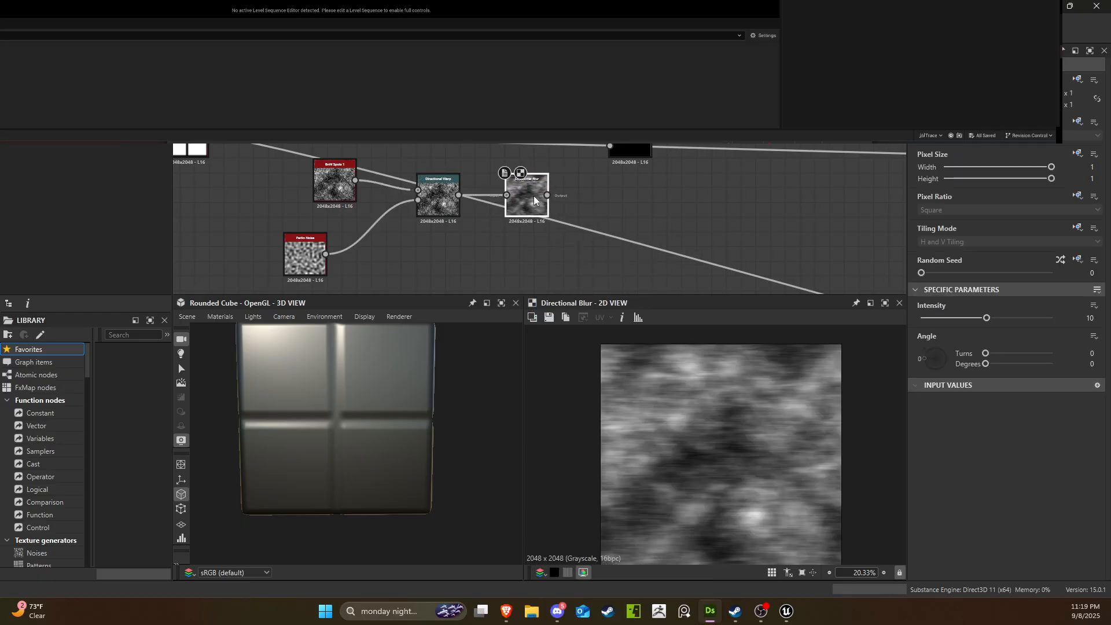
drag(987, 318, 949, 318)
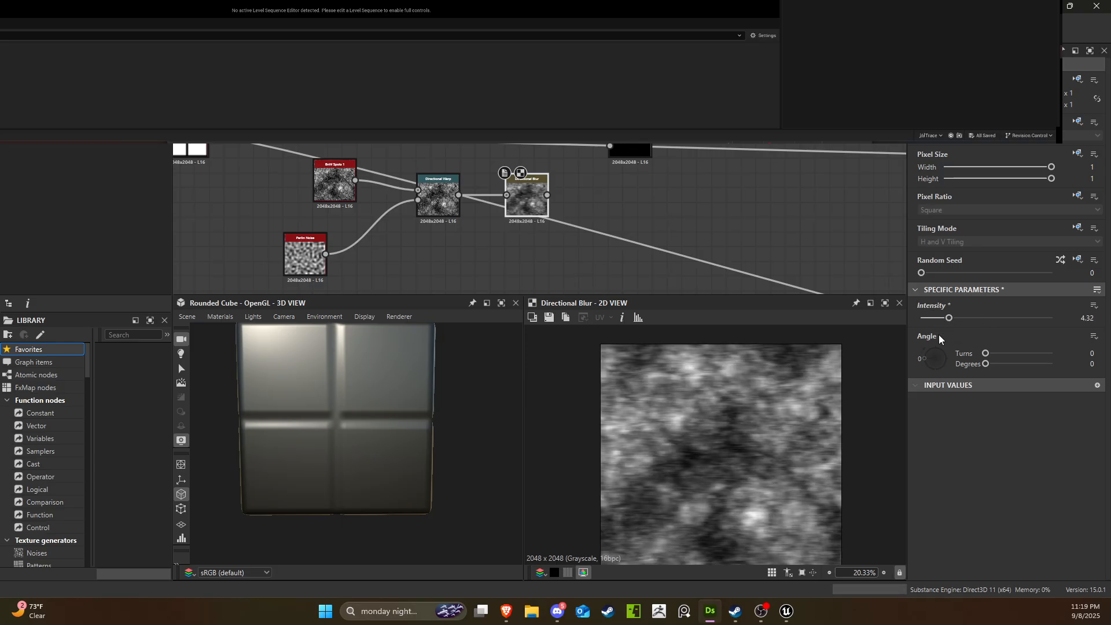
mouse_move(926, 363)
mouse_down()
mouse_move(938, 369)
mouse_move(925, 366)
mouse_up()
drag(951, 318, 980, 317)
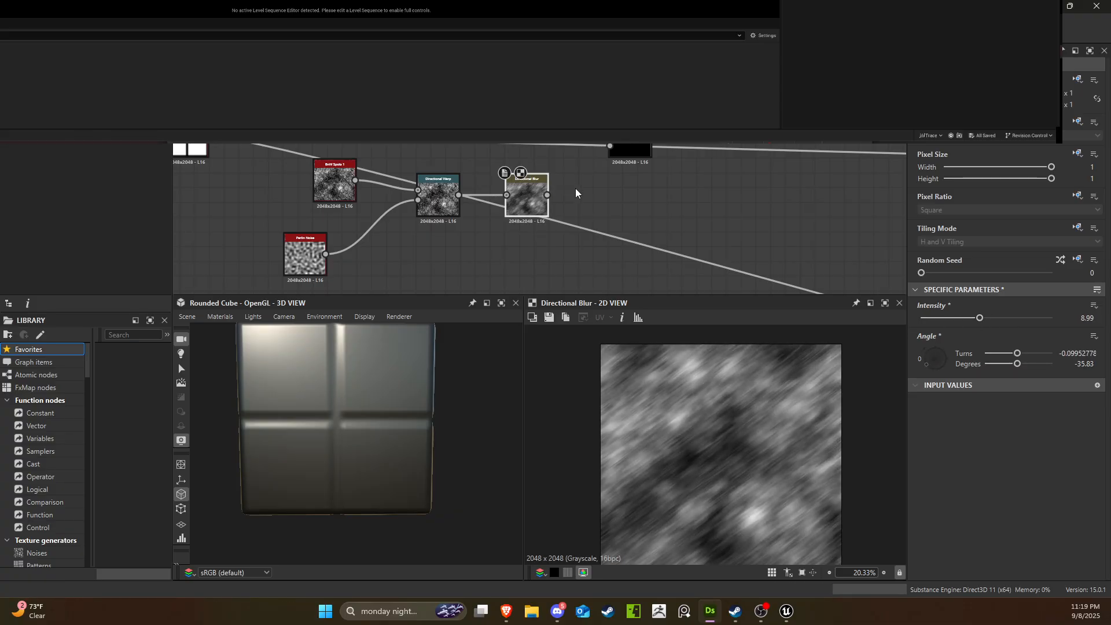
Connect the Directional Blur to the Blend node's background and the Tile Generator to its foreground.
middle_drag(590, 201, 722, 241)
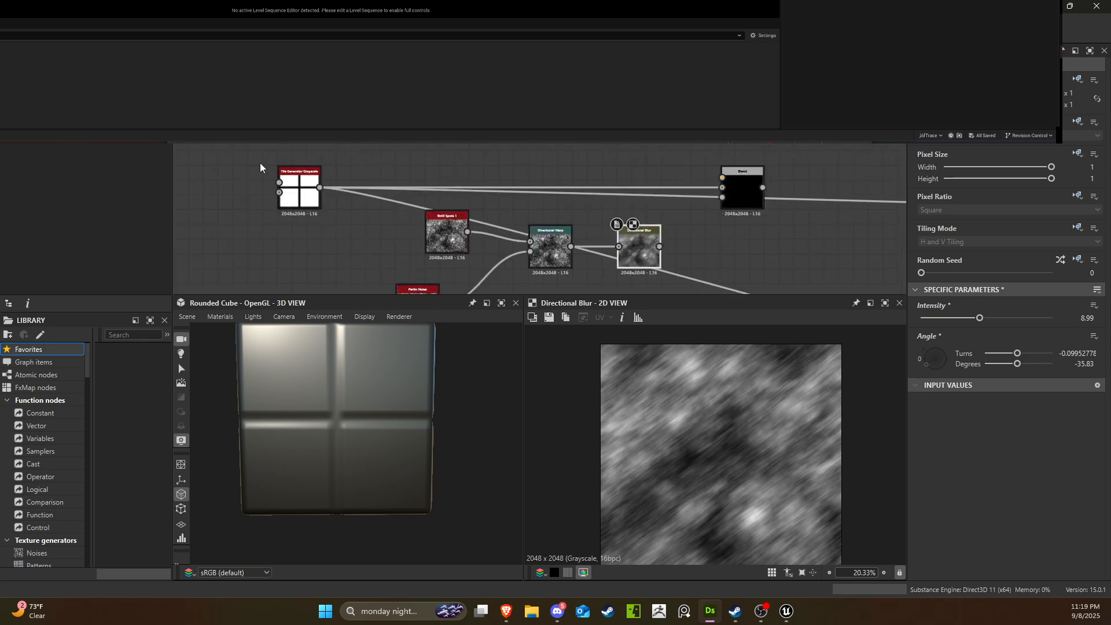
mouse_move(298, 171)
mouse_down()
mouse_move(344, 153)
mouse_move(313, 165)
mouse_up()
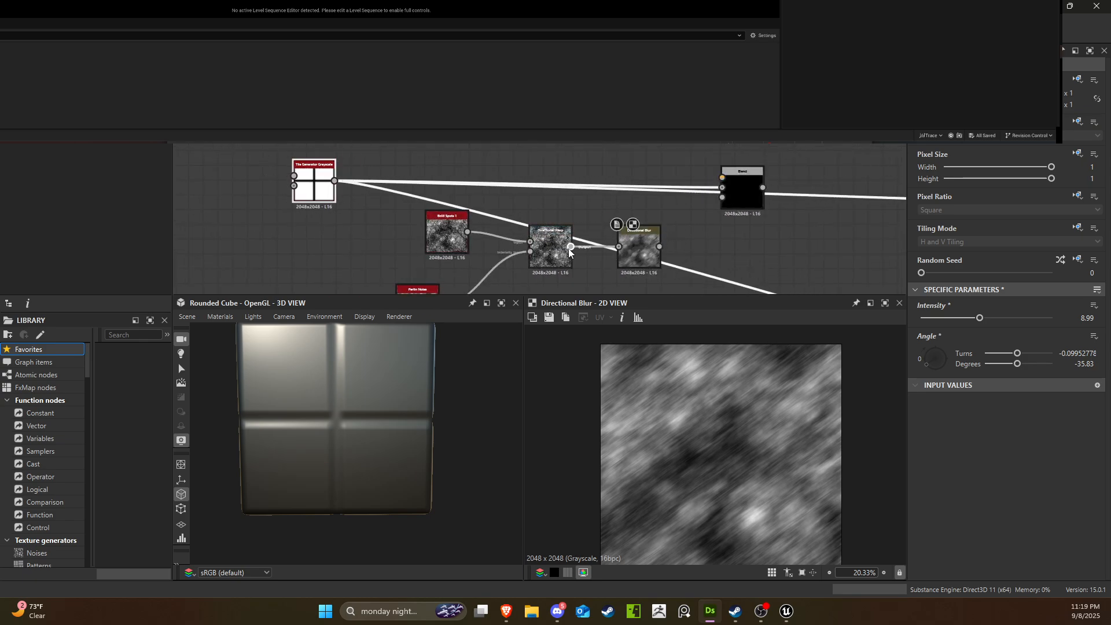
drag(659, 247, 722, 187)
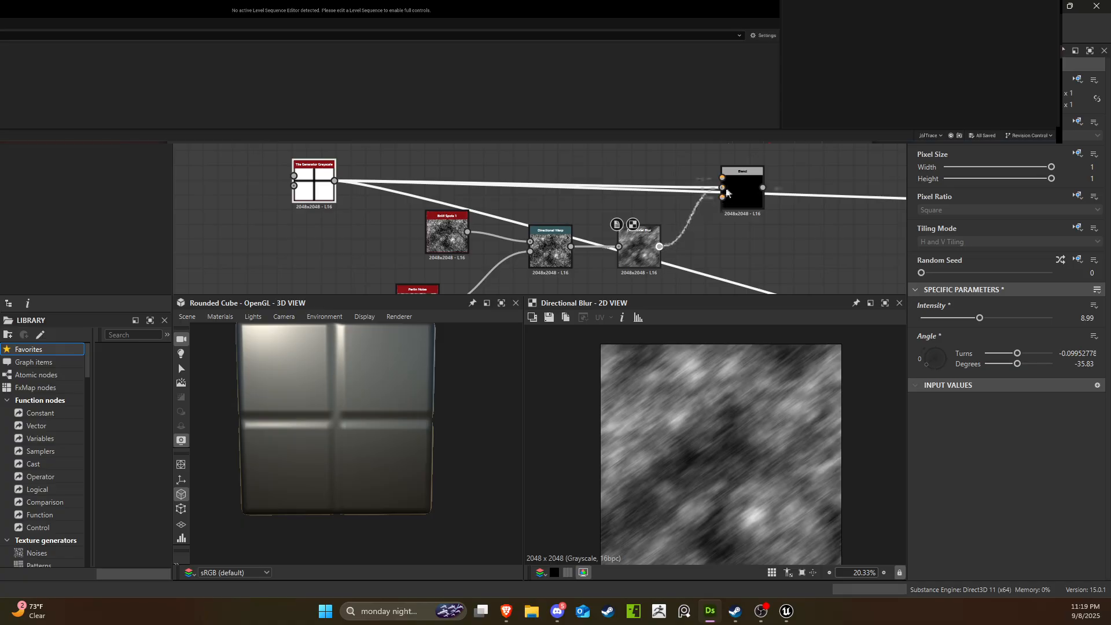
click(307, 173)
drag(335, 182, 723, 178)
click(738, 192)
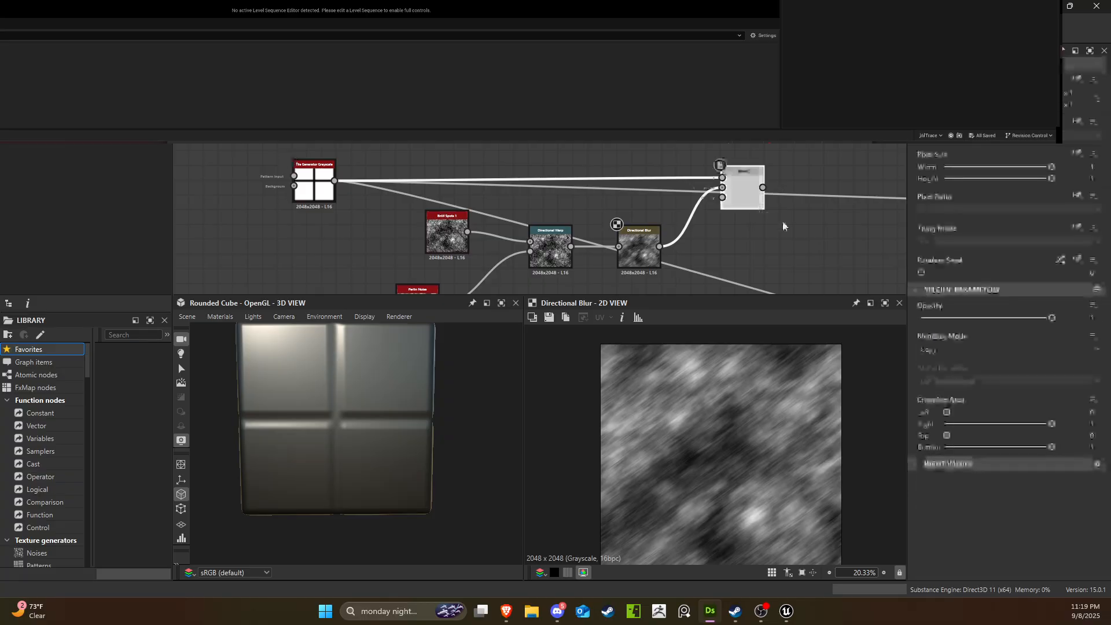
Set the Blend node's blending mode to Subtract and preview its result in 2D.
click(959, 350)
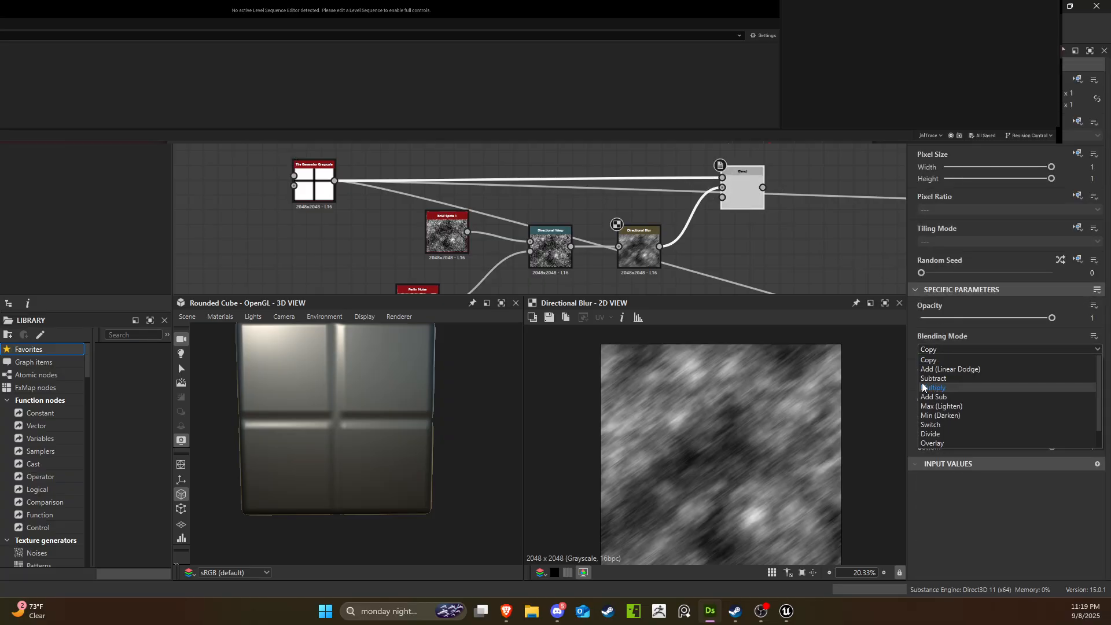
middle_drag(760, 247, 664, 223)
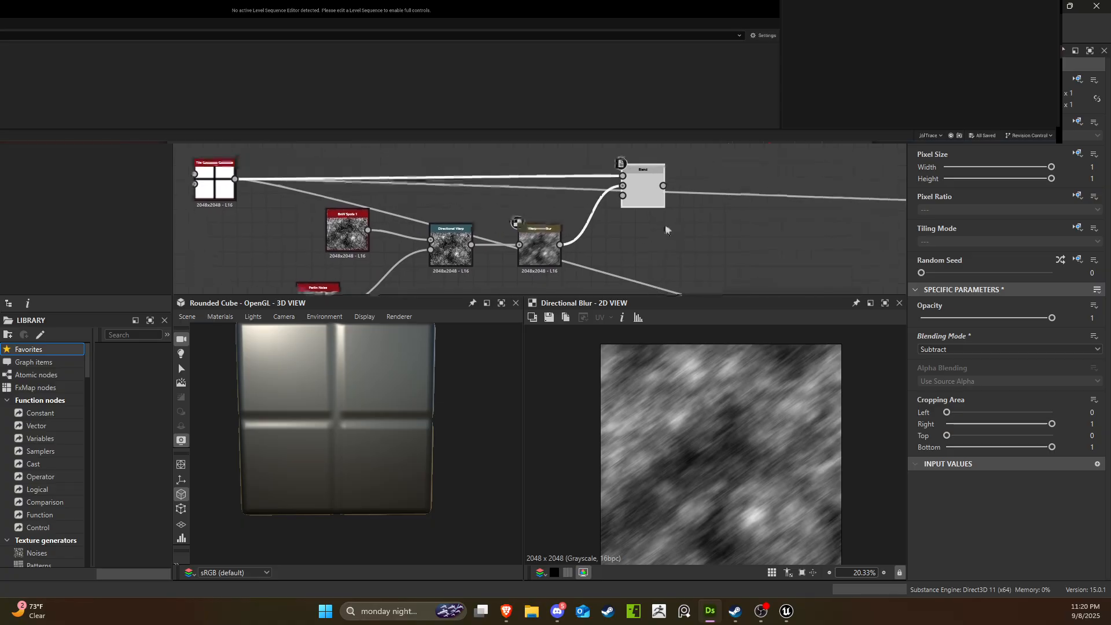
double_click(628, 173)
middle_drag(770, 259, 642, 220)
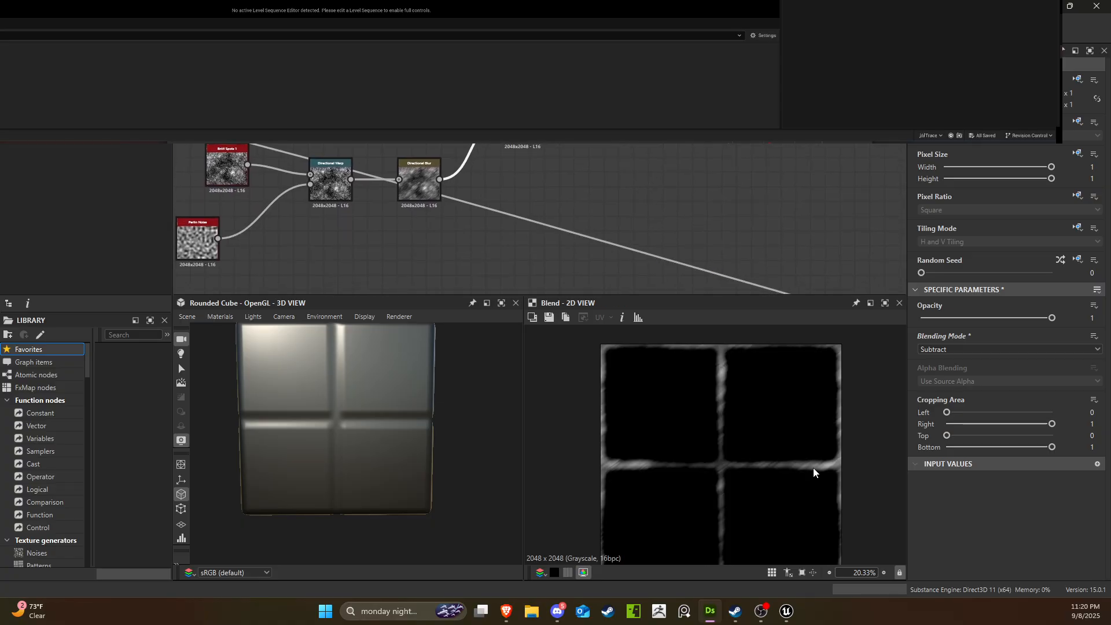
scroll(814, 471, up, 3)
scroll(751, 449, down, 4)
scroll(549, 207, down, 2)
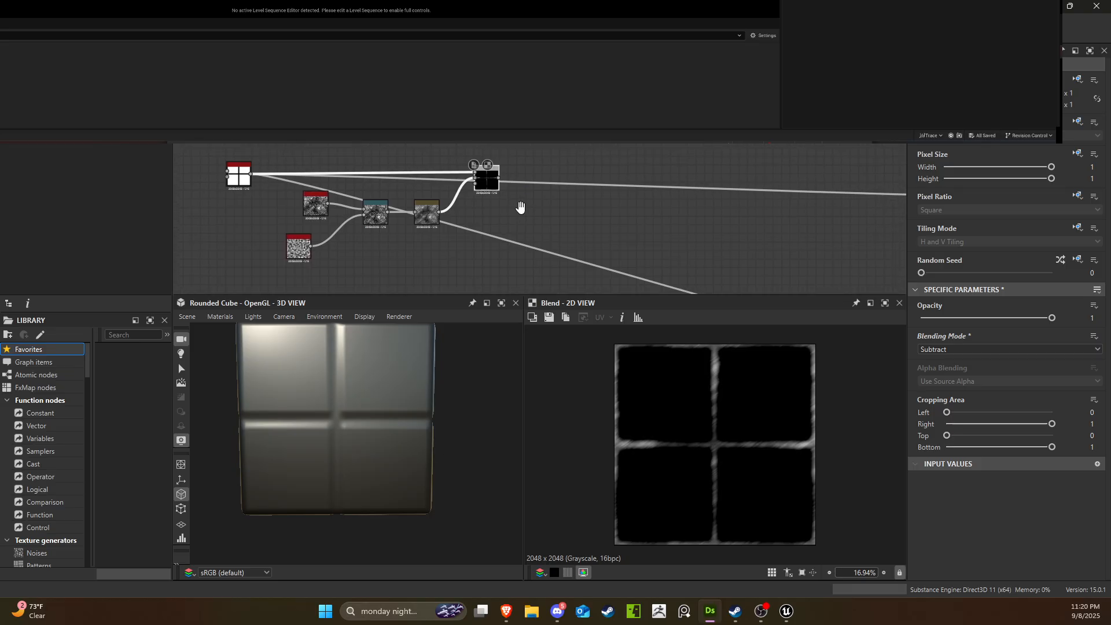
Connect the Blend output to the Normal node and the Height output, and inspect the grout relief on the cube.
scroll(505, 191, down, 1)
middle_drag(578, 194, 380, 221)
scroll(321, 196, down, 1)
drag(306, 198, 606, 210)
middle_drag(544, 241, 573, 219)
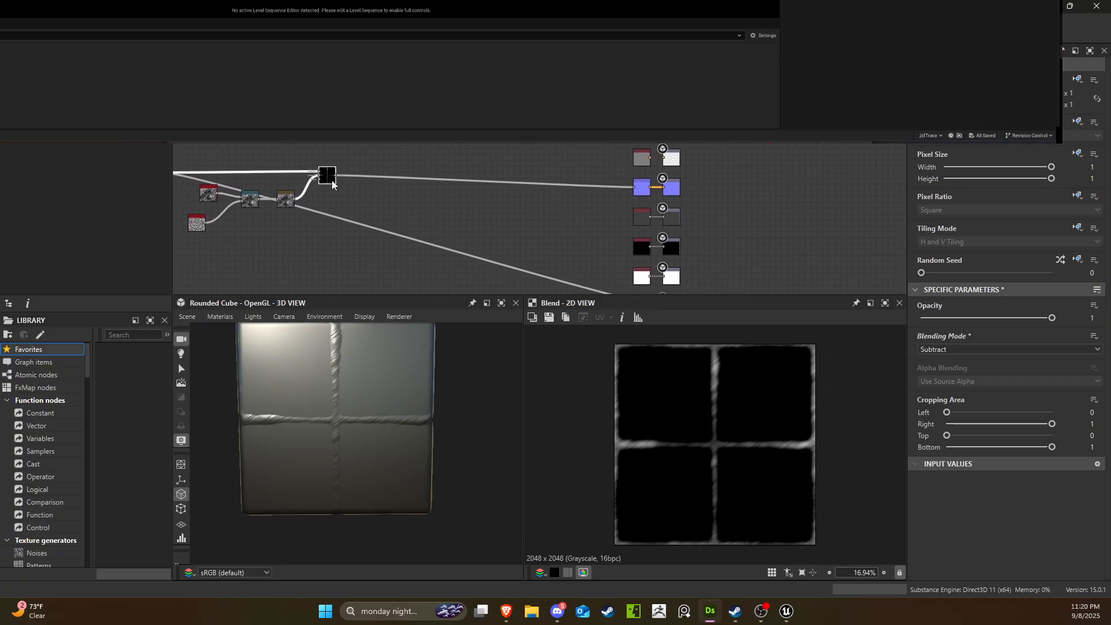
drag(337, 180, 662, 263)
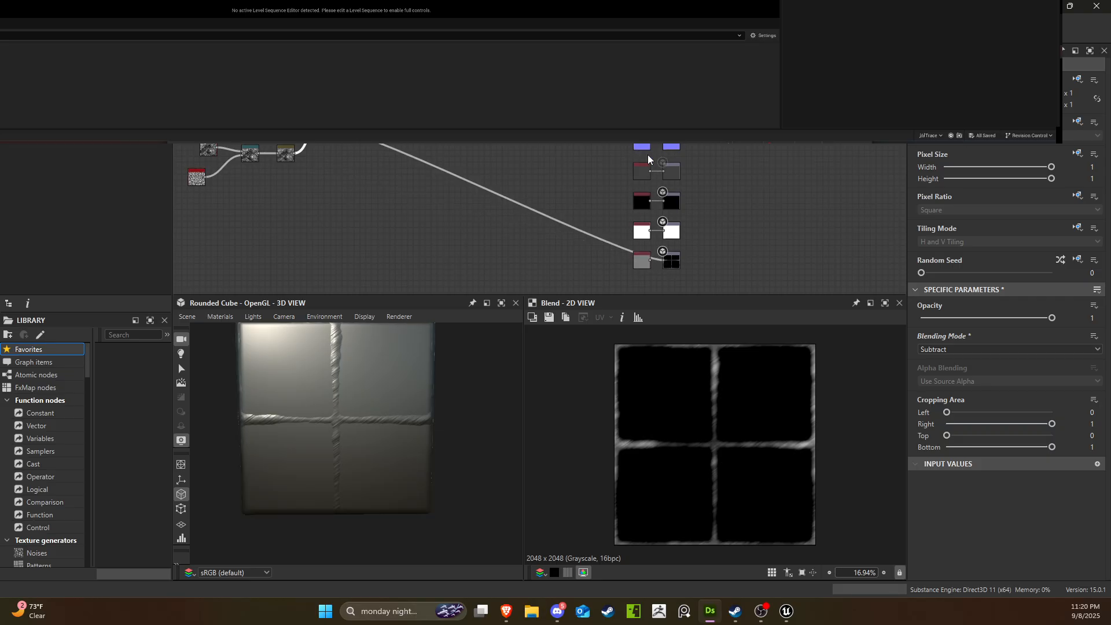
scroll(326, 380, up, 5)
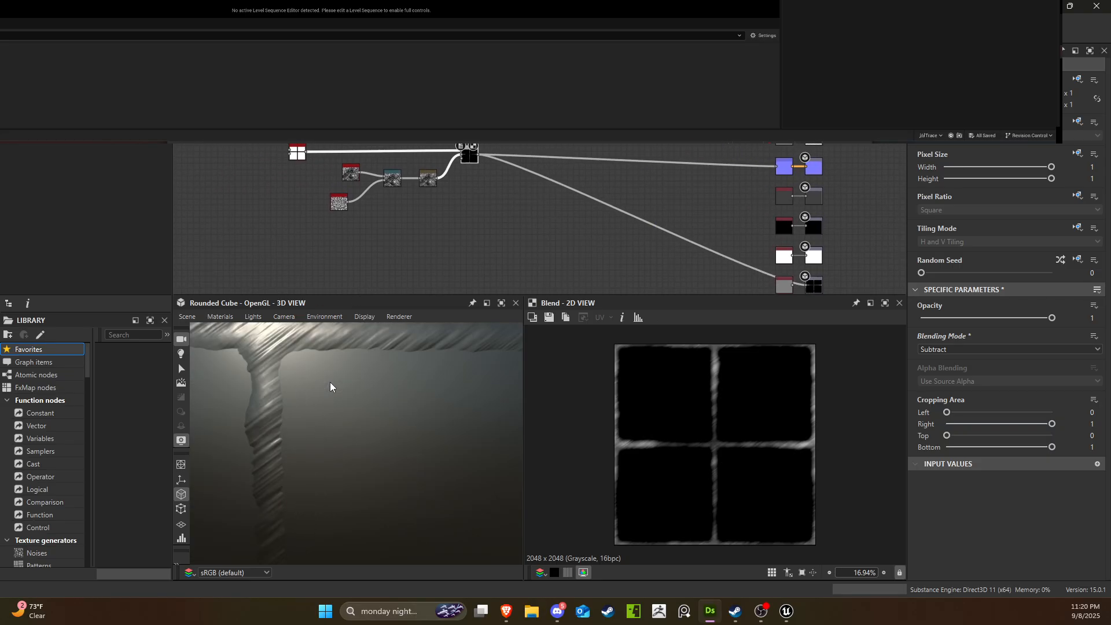
mouse_move(321, 394)
mouse_down()
mouse_move(328, 437)
mouse_move(314, 453)
mouse_move(314, 407)
mouse_move(327, 404)
mouse_up()
scroll(457, 173, up, 4)
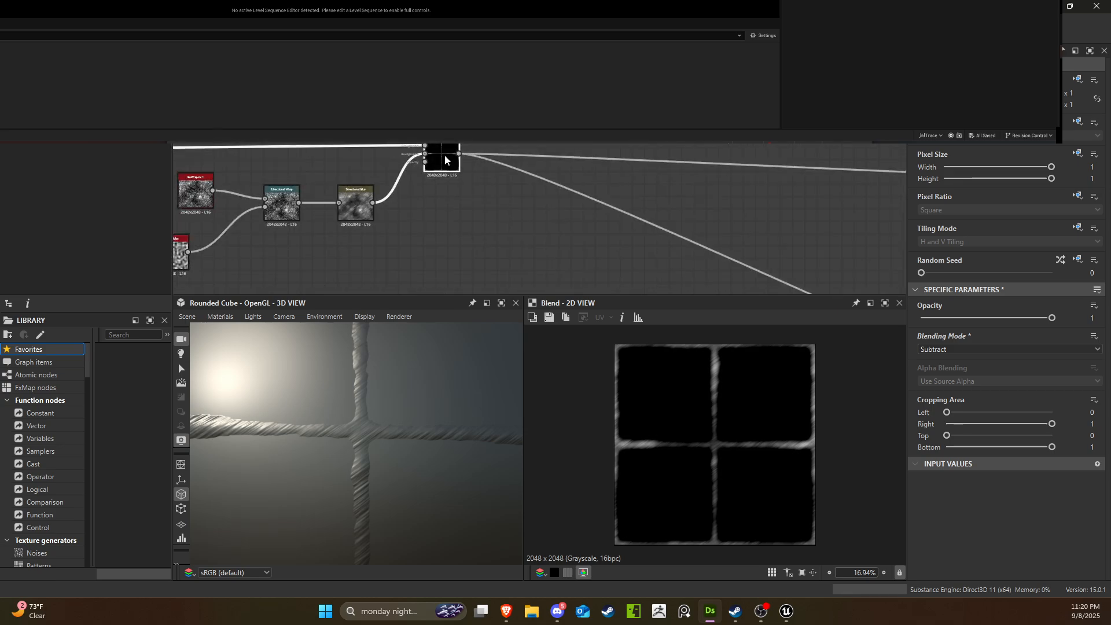
Move the noise, warp and blur nodes lower and connect the Tile Generator to the Blend node's opacity input.
middle_drag(444, 155, 599, 196)
scroll(362, 212, down, 4)
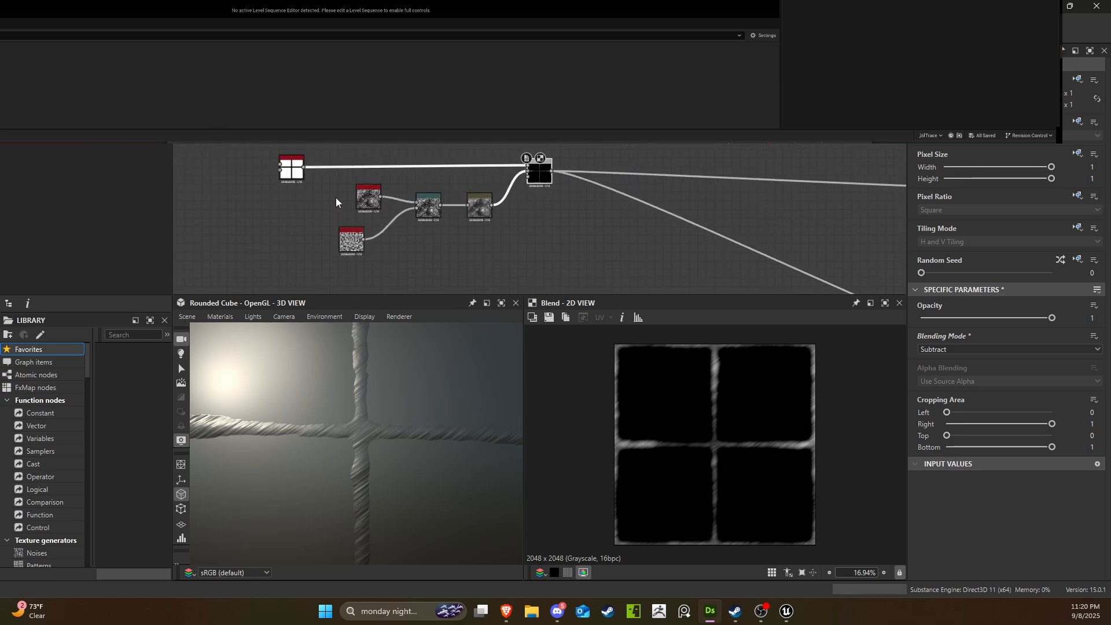
drag(483, 208, 415, 260)
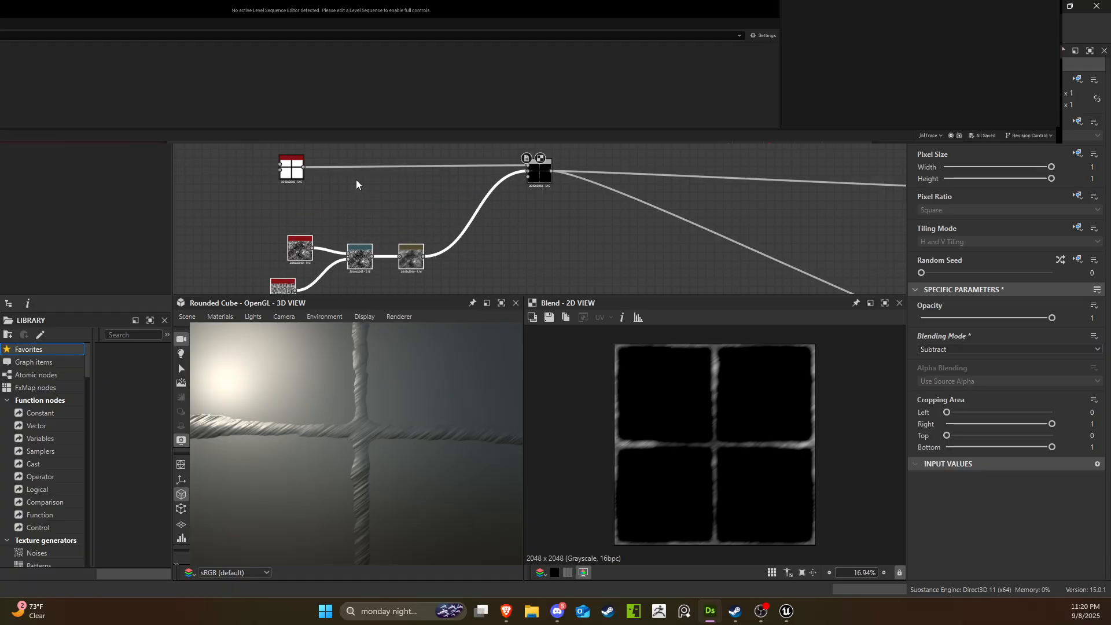
drag(412, 183, 528, 177)
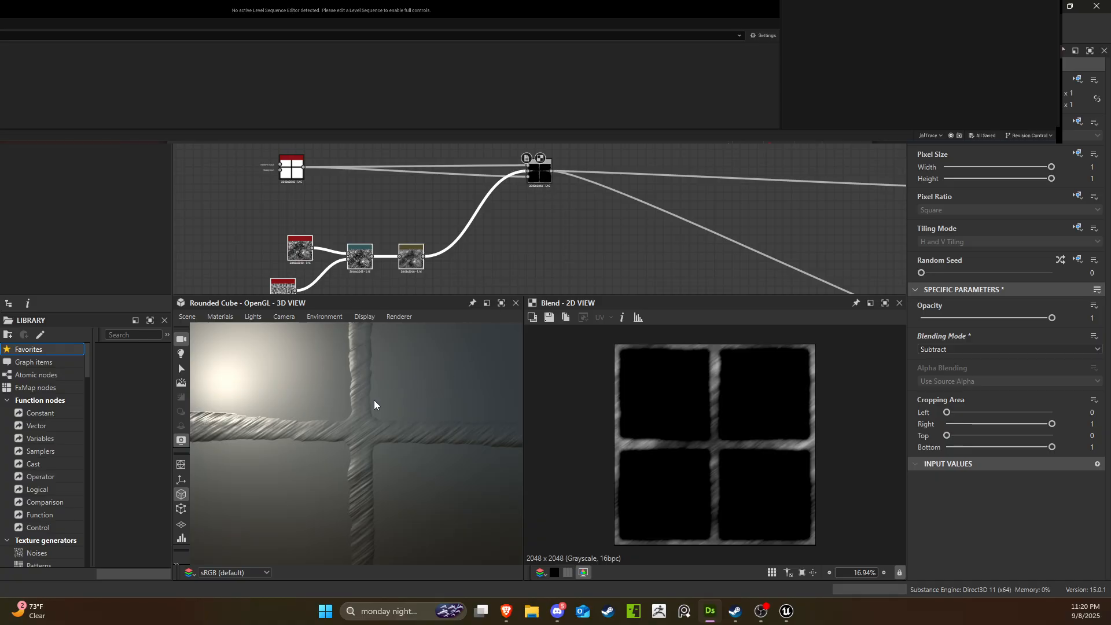
click(542, 171)
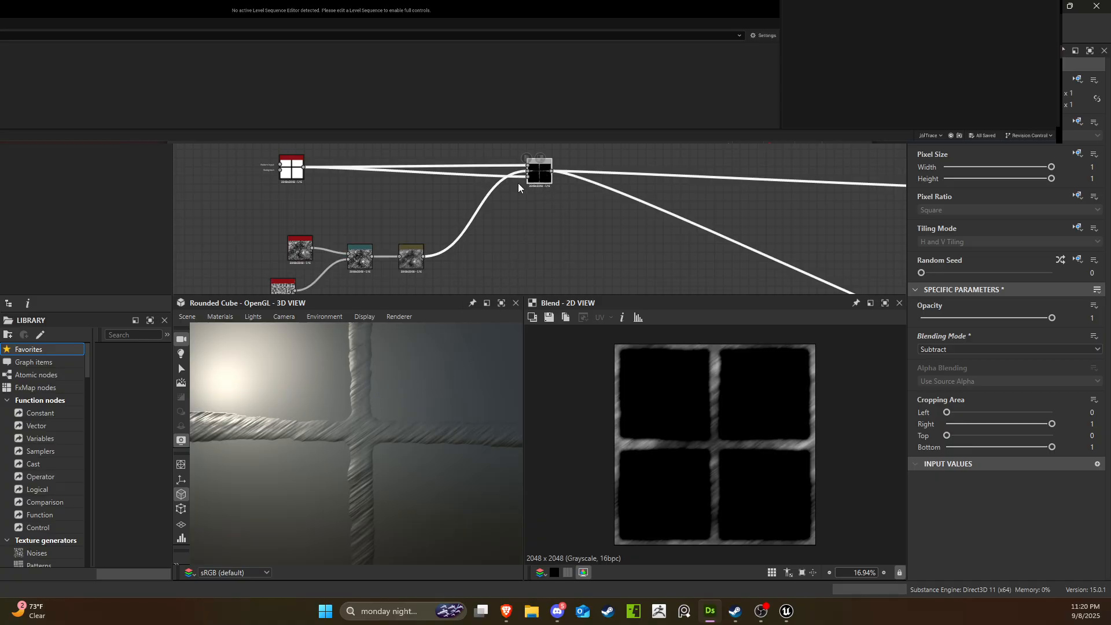
drag(552, 172, 780, 158)
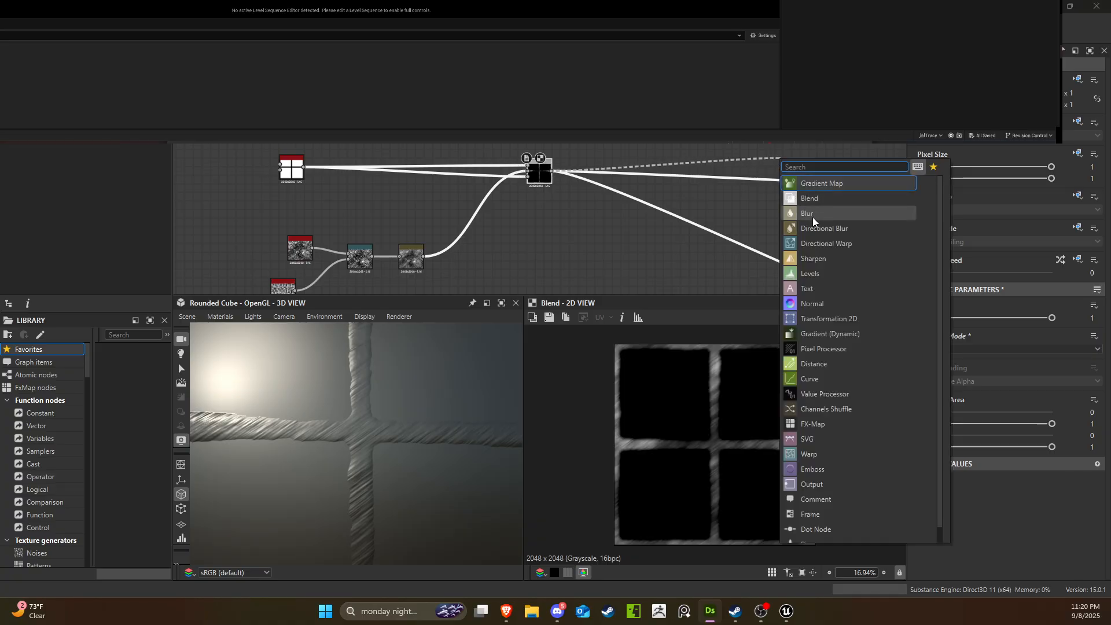
key(Escape)
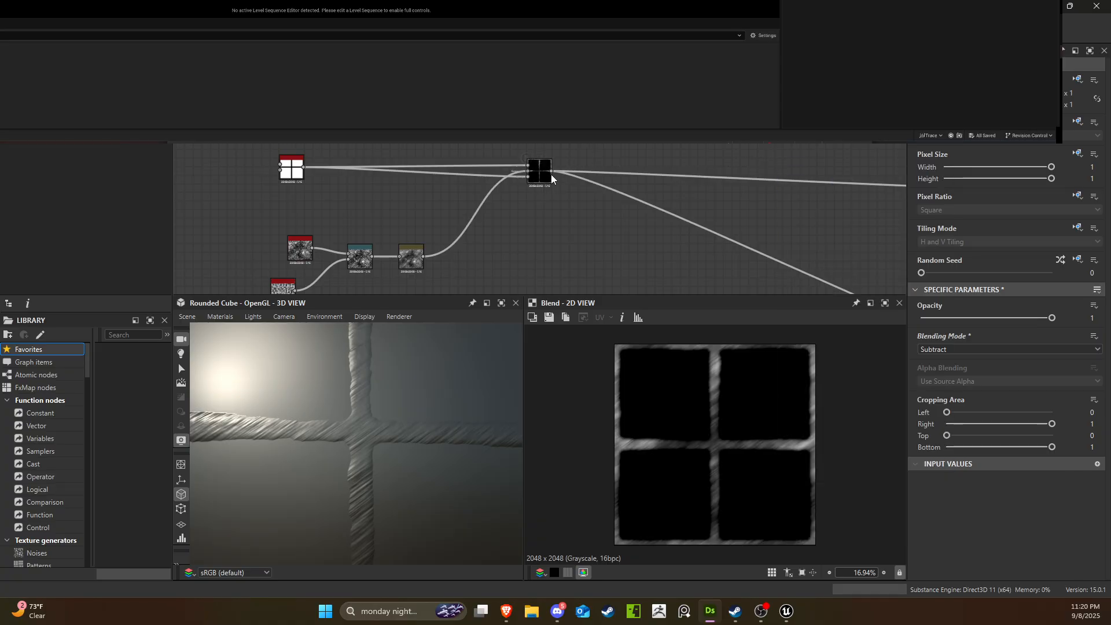
Add an Invert Grayscale node fed by the Blend output and place it just beyond the Blend node.
drag(551, 172, 648, 160)
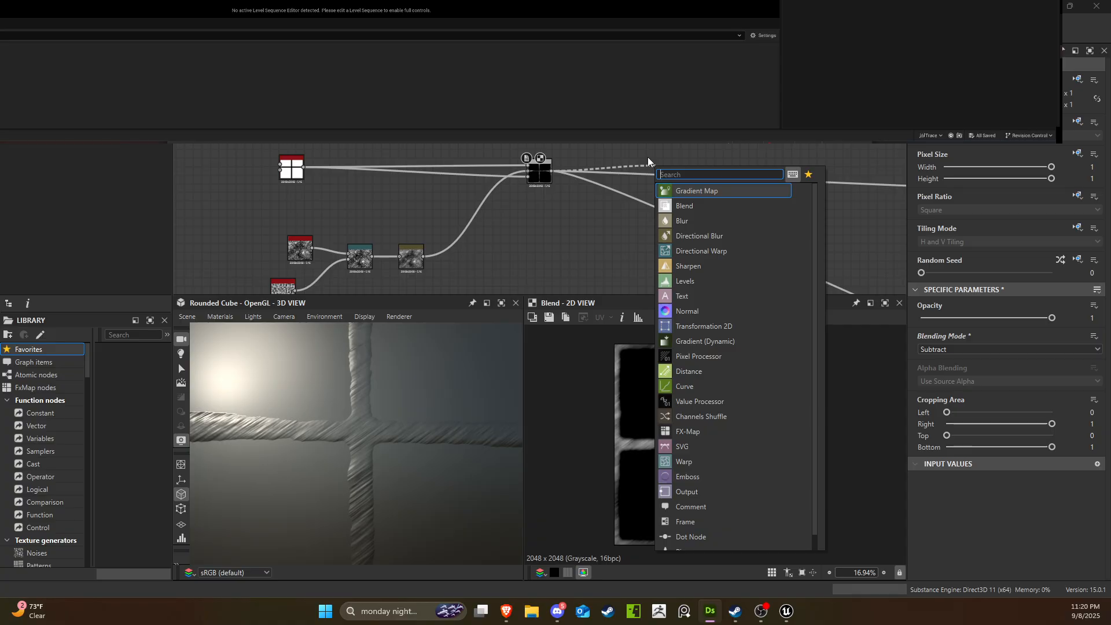
text(in)
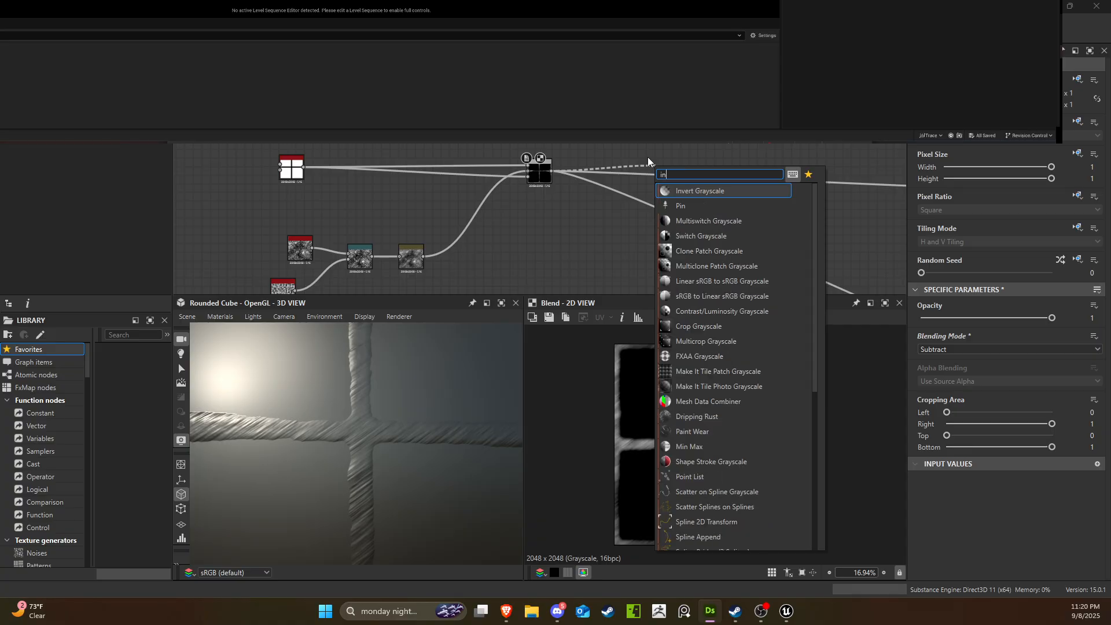
click(723, 205)
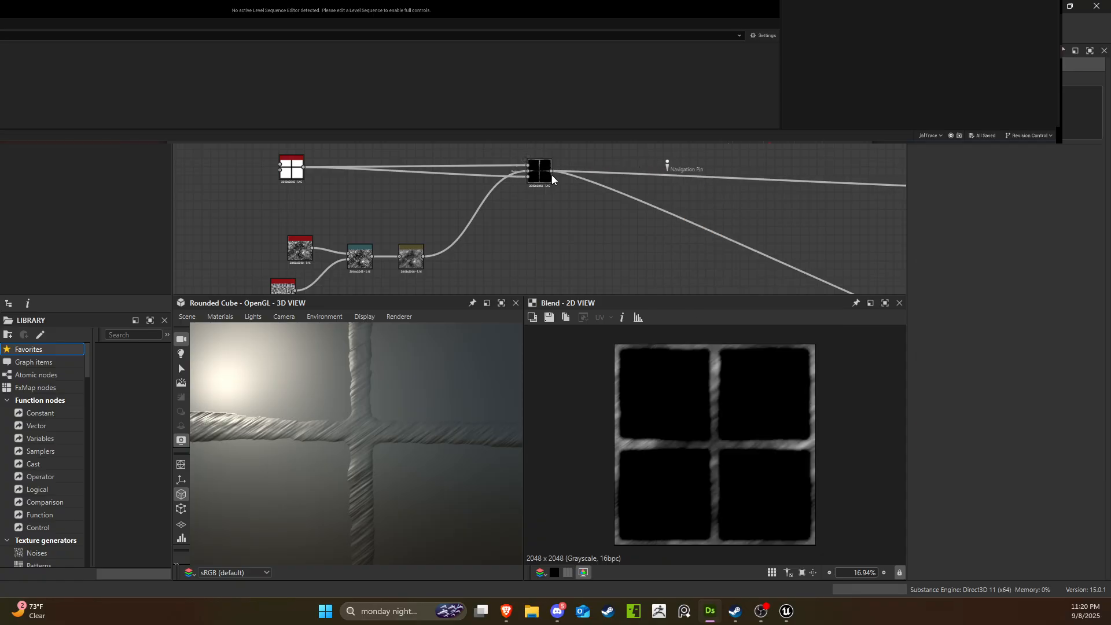
drag(553, 171, 629, 141)
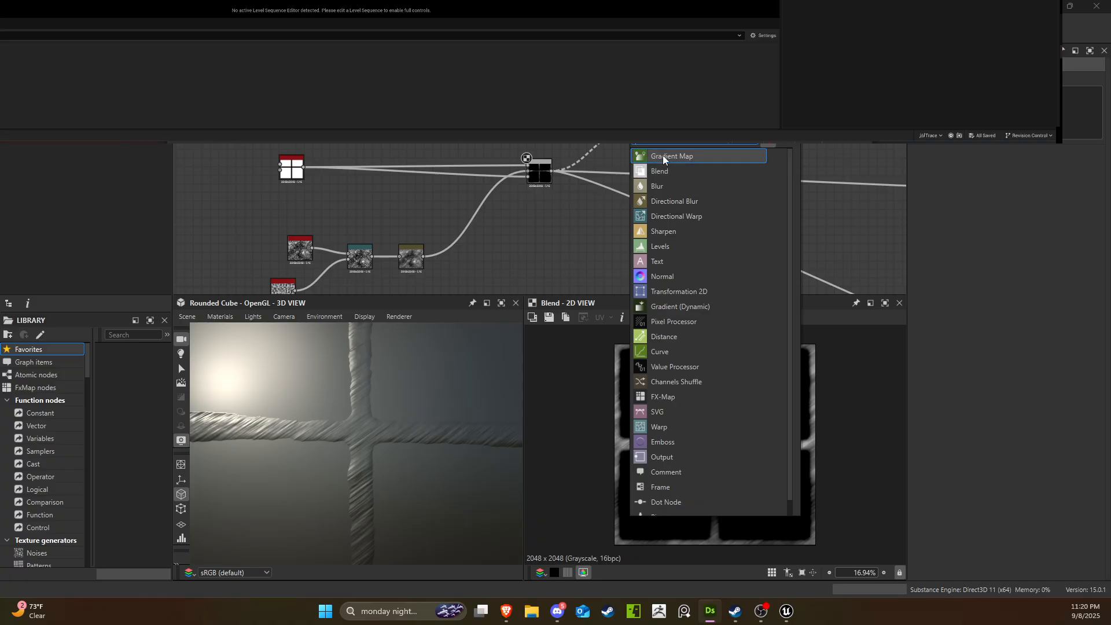
text(inve)
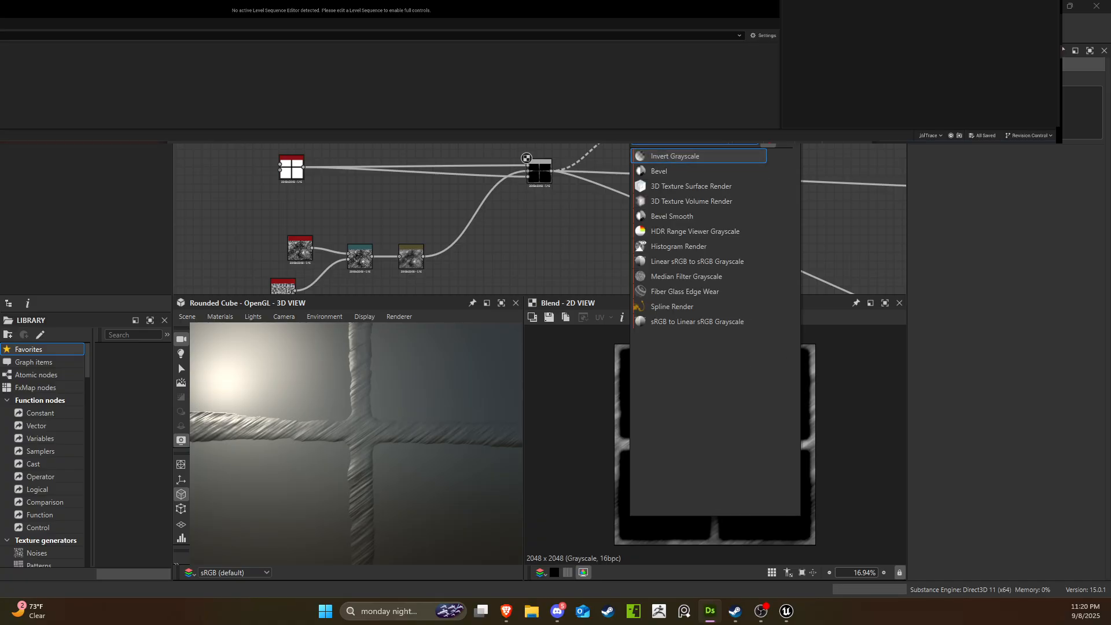
click(690, 156)
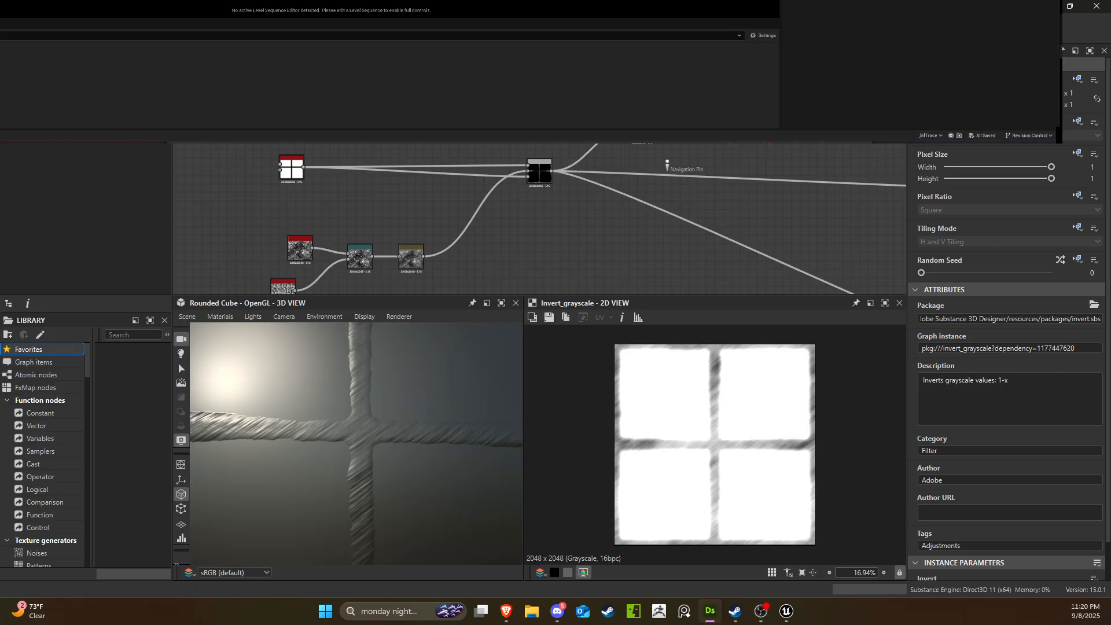
drag(648, 189, 693, 217)
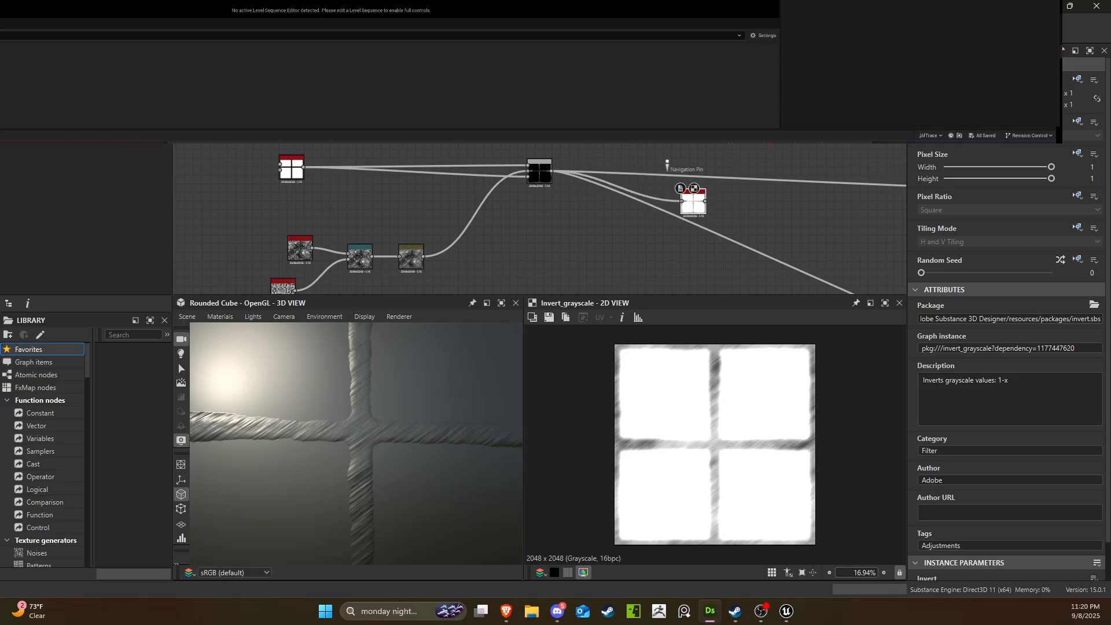
Examine the Brickwall graph's node chain as a reference for the Tile material.
click(601, 229)
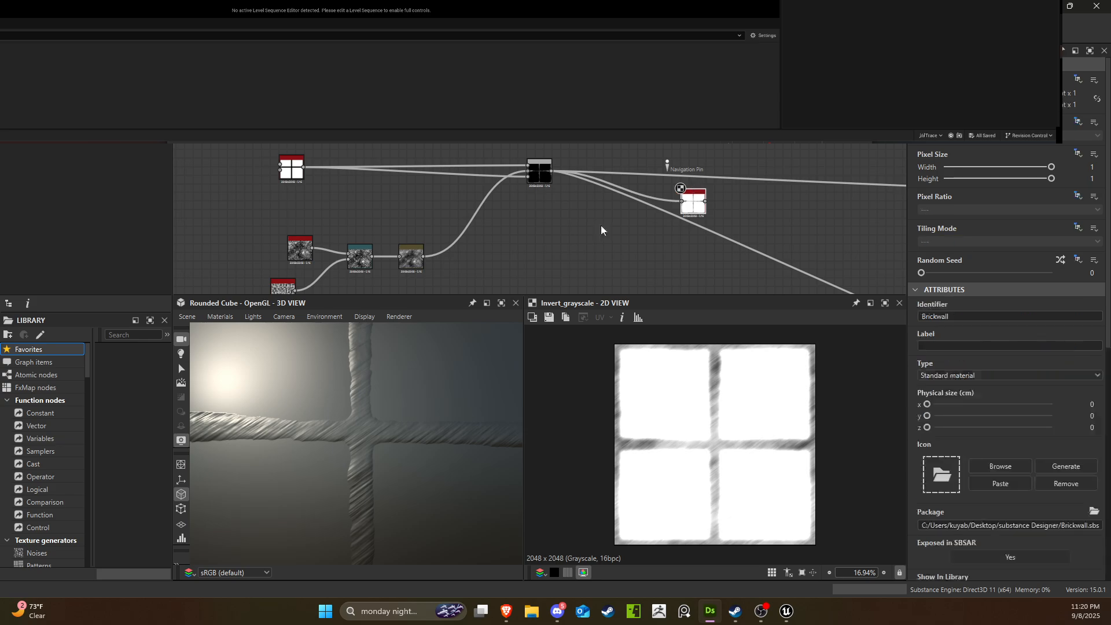
scroll(601, 194, down, 5)
scroll(509, 174, up, 12)
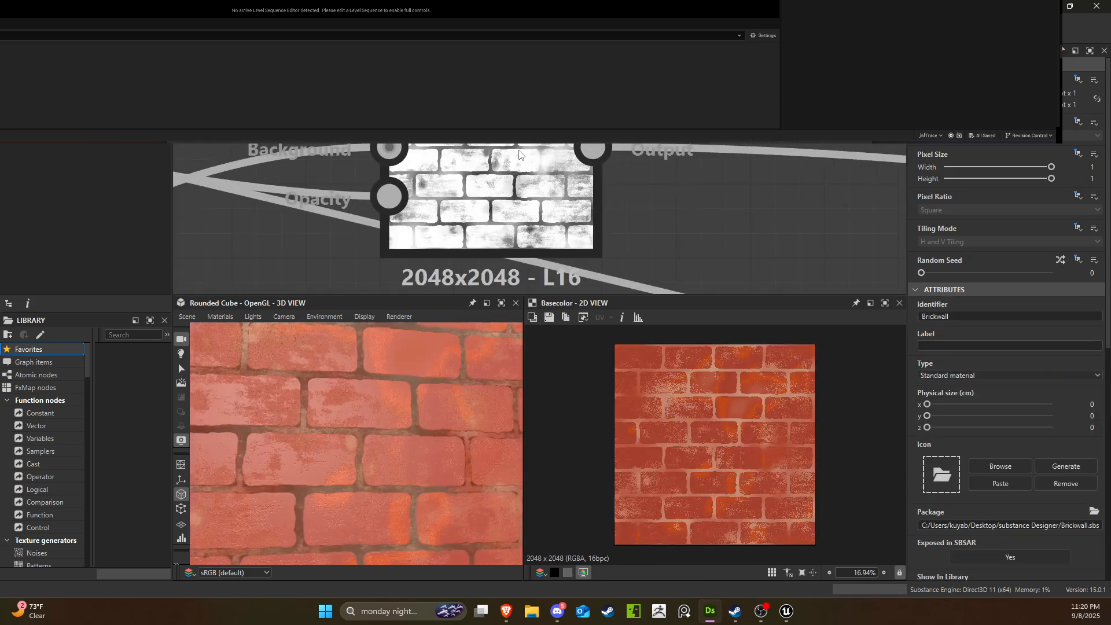
scroll(518, 155, down, 10)
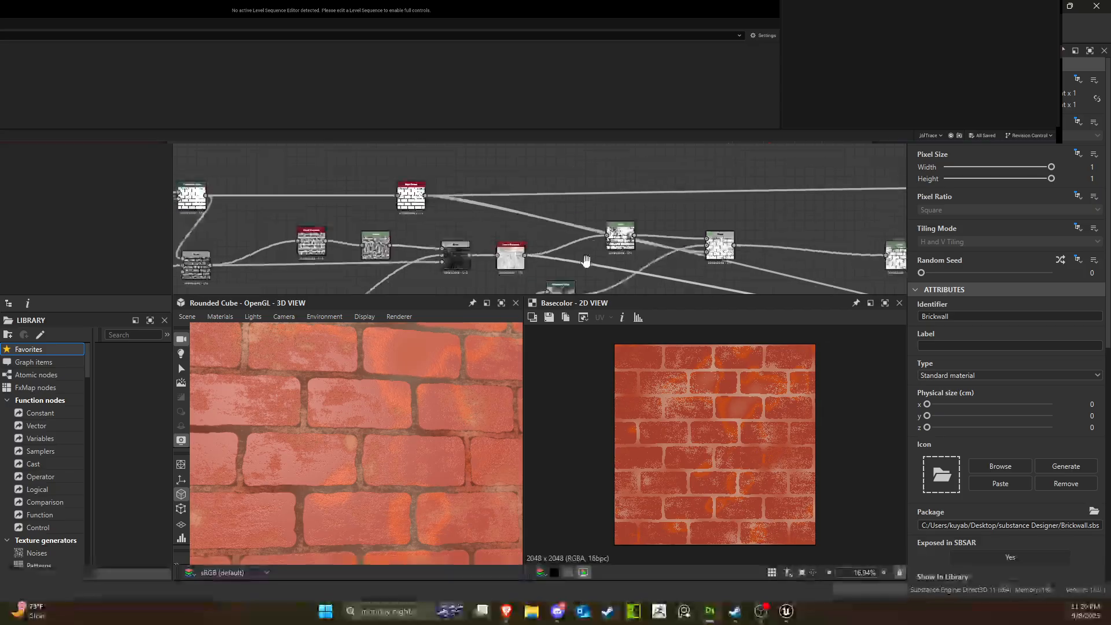
scroll(573, 210, down, 5)
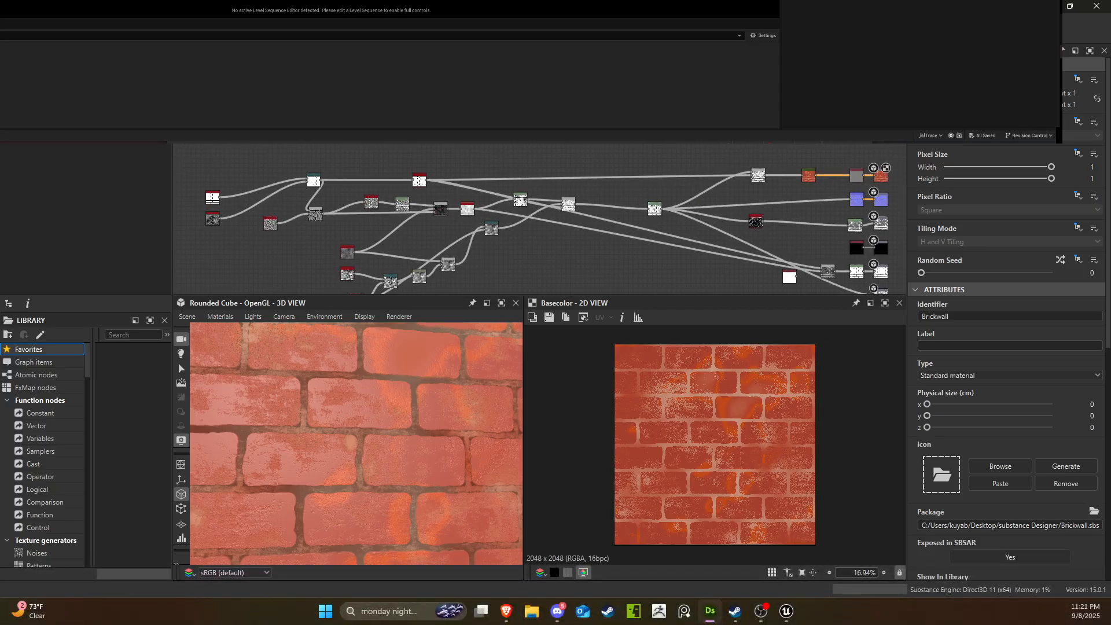
scroll(232, 212, up, 3)
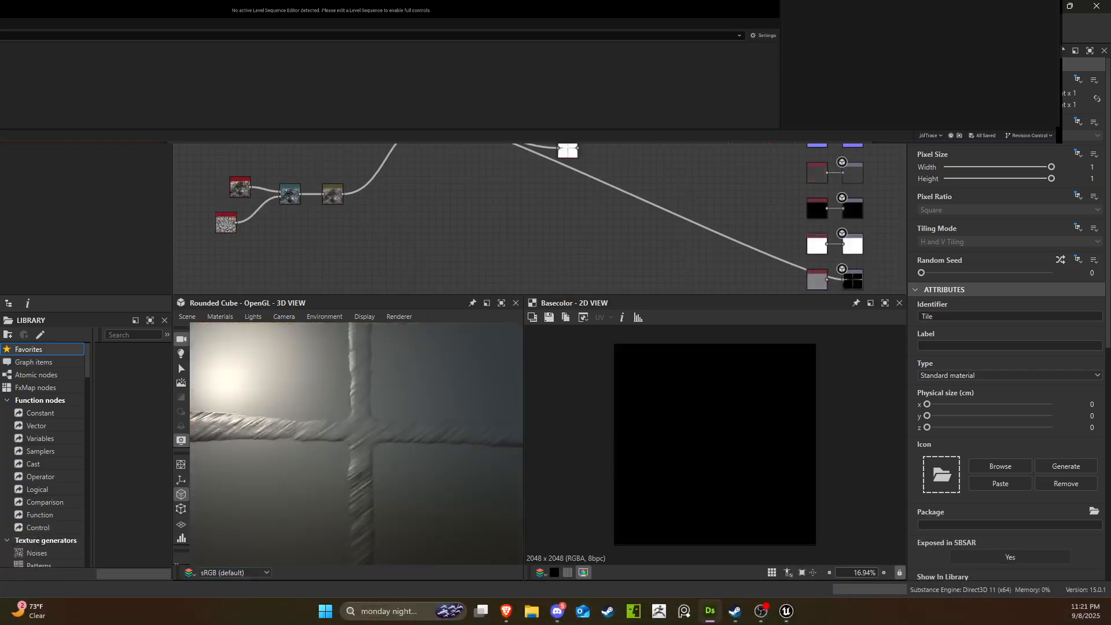
In the Tile graph, connect the Invert Grayscale output to the Normal node and the Height output.
scroll(555, 235, up, 2)
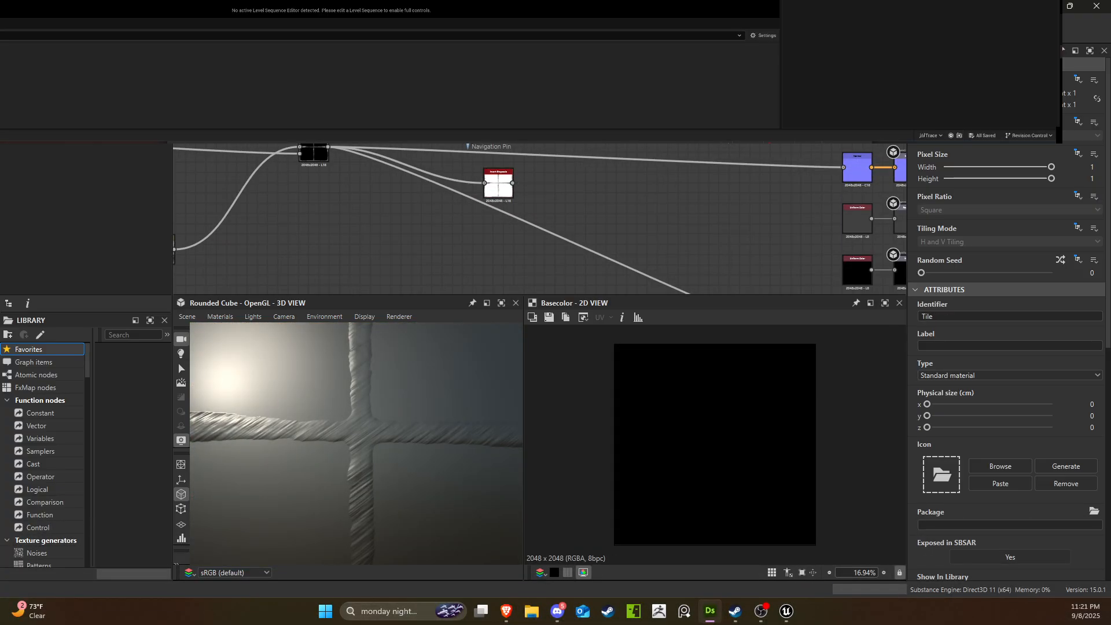
drag(502, 186, 482, 160)
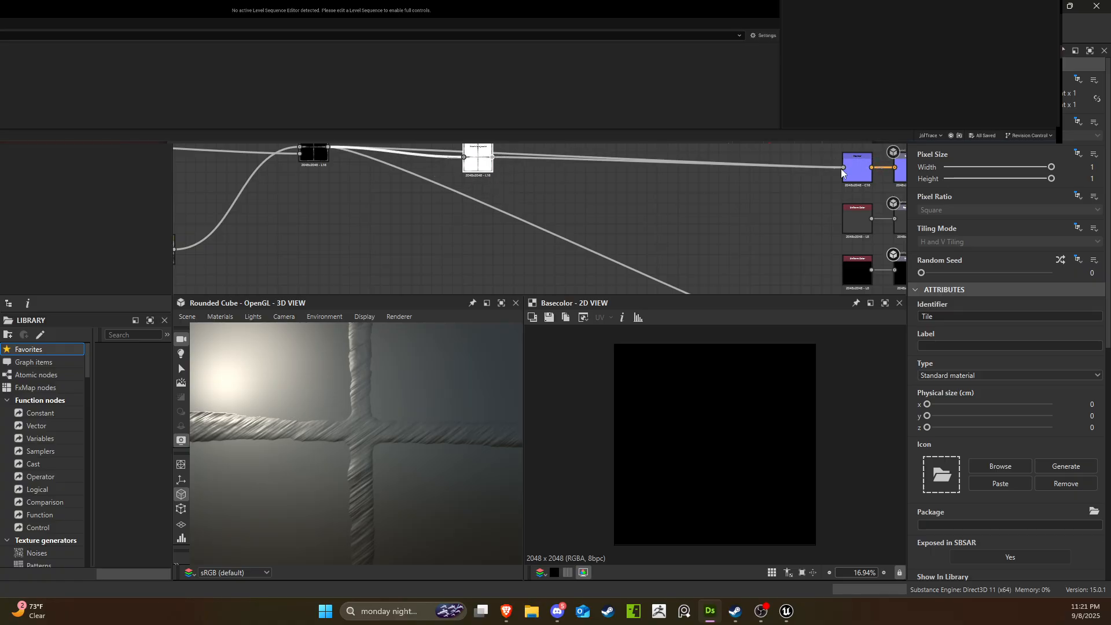
click(492, 160)
scroll(529, 186, down, 1)
middle_drag(532, 192, 443, 154)
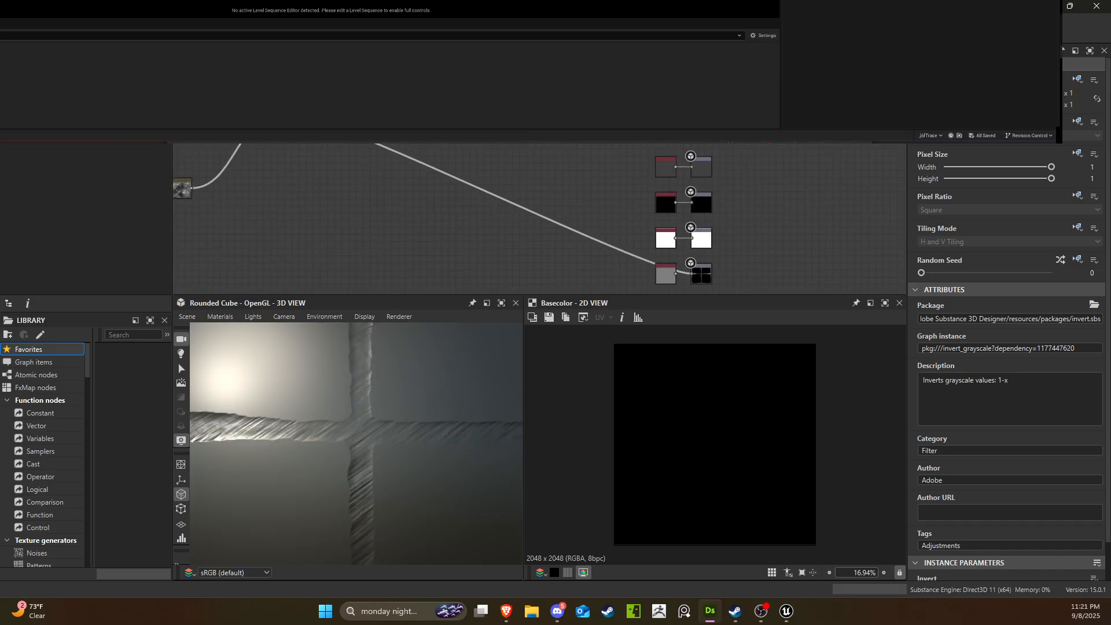
drag(411, 123, 691, 274)
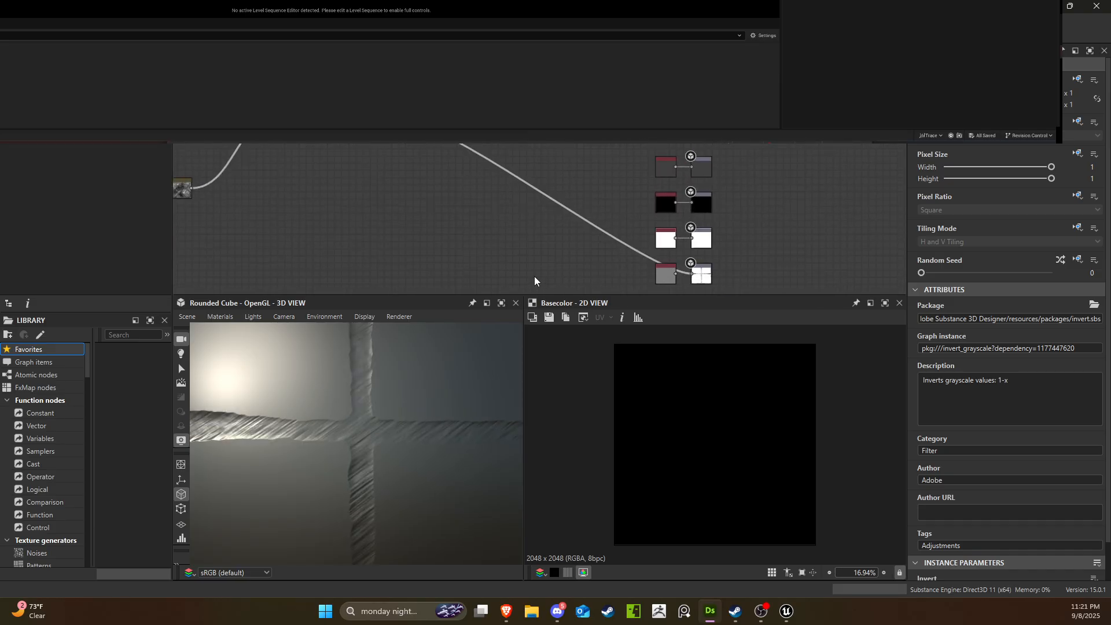
Reposition the Blend node and align the Invert Grayscale node close to its output.
scroll(423, 175, down, 3)
middle_drag(436, 197, 535, 202)
scroll(427, 162, up, 4)
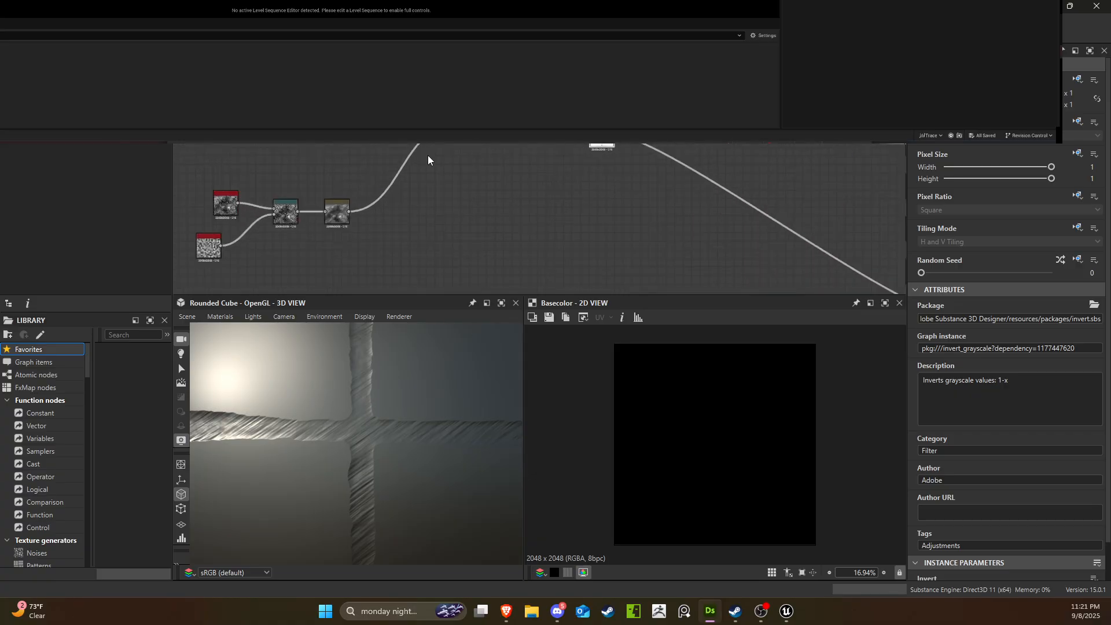
middle_drag(457, 158, 454, 197)
scroll(460, 180, up, 4)
drag(450, 151, 436, 174)
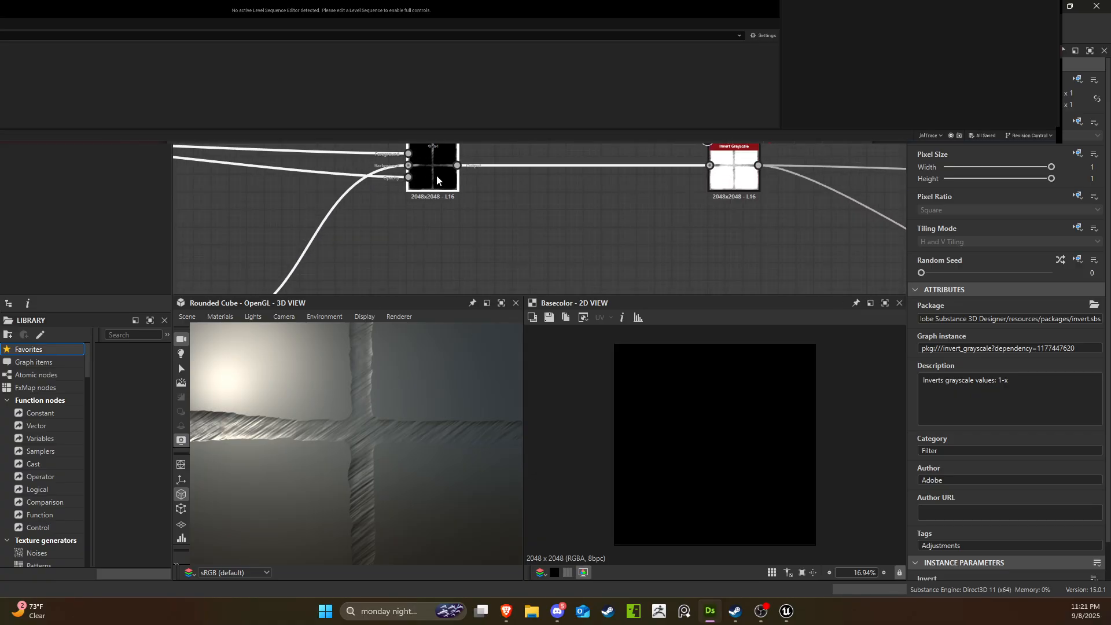
scroll(451, 176, up, 4)
middle_drag(713, 213, 364, 218)
click(719, 207)
middle_drag(719, 207, 388, 207)
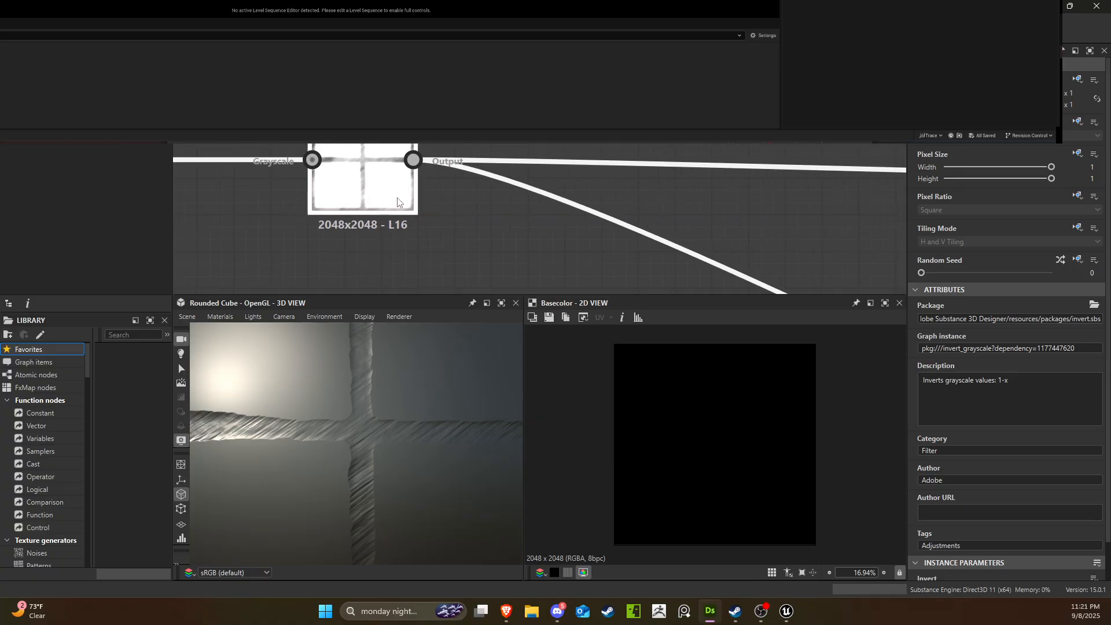
scroll(426, 185, down, 5)
middle_drag(464, 200, 706, 188)
scroll(606, 206, down, 5)
middle_drag(604, 219, 590, 203)
scroll(589, 203, up, 4)
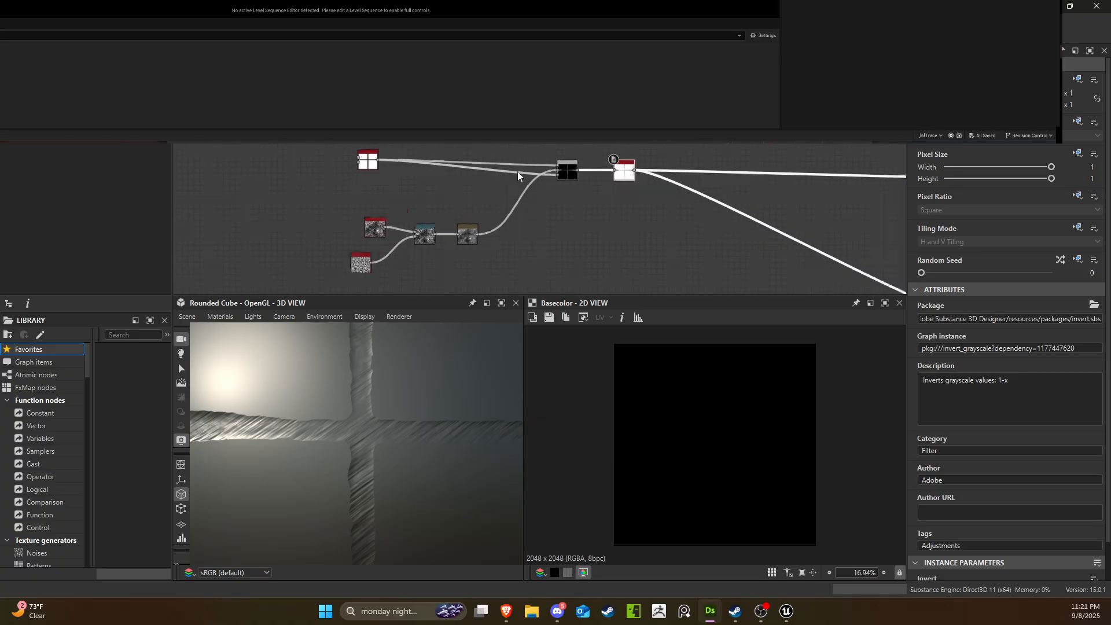
Spread out the Blend node, the noise, warp and blur group and the Tile Generator, and select the Tile Generator.
drag(607, 173, 545, 170)
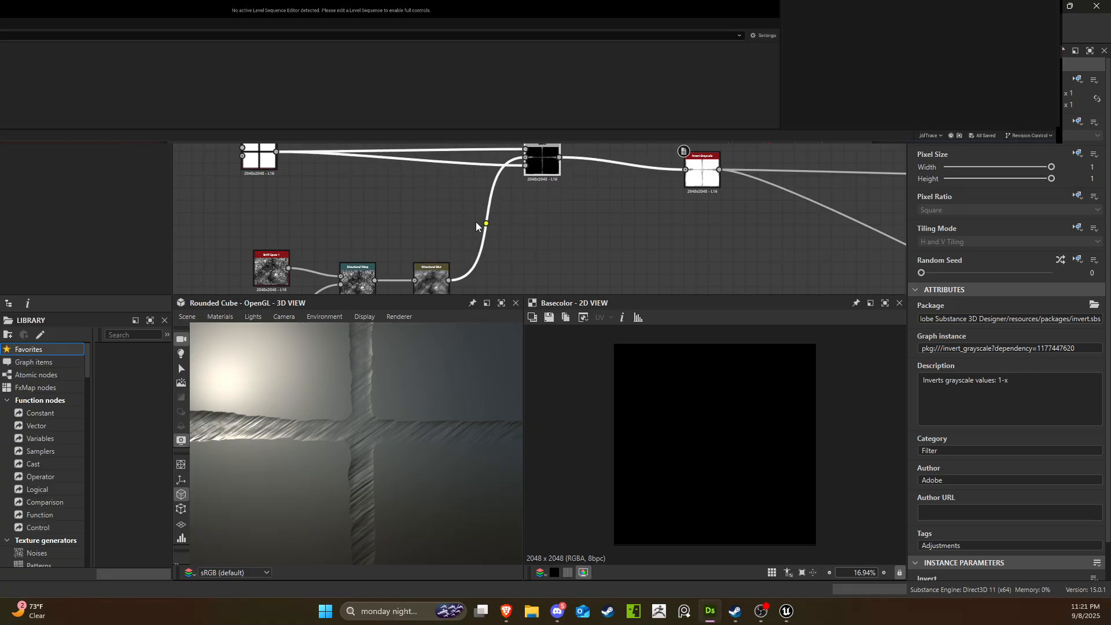
middle_drag(482, 216, 553, 149)
drag(262, 172, 562, 271)
drag(489, 204, 402, 237)
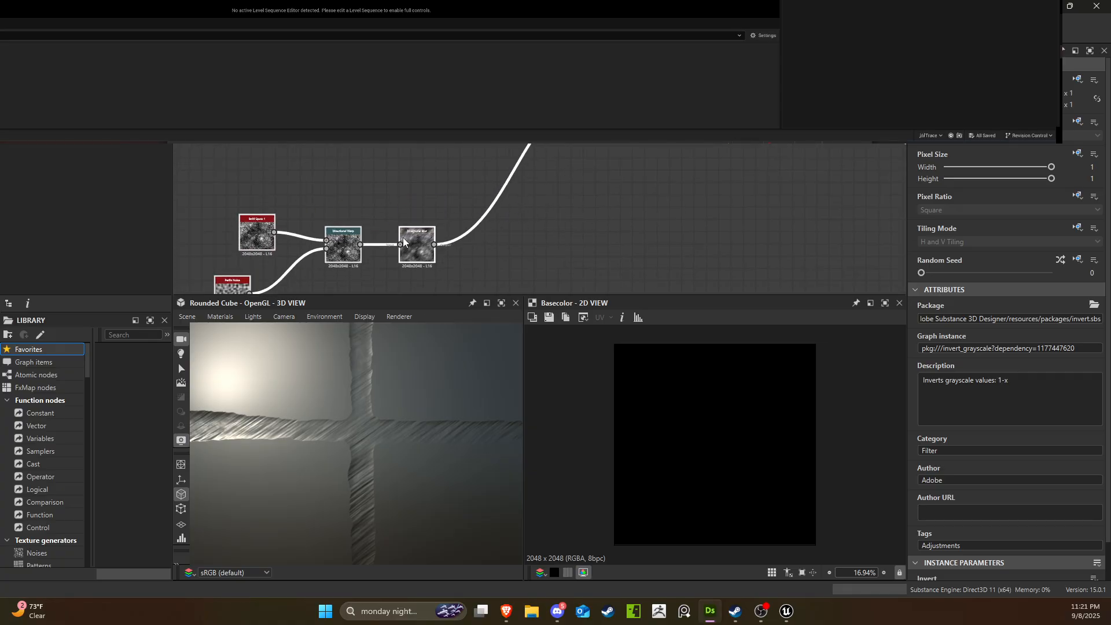
scroll(509, 199, down, 3)
mouse_move(509, 199)
middle_down()
mouse_move(501, 195)
mouse_move(507, 215)
middle_up()
drag(396, 147, 370, 160)
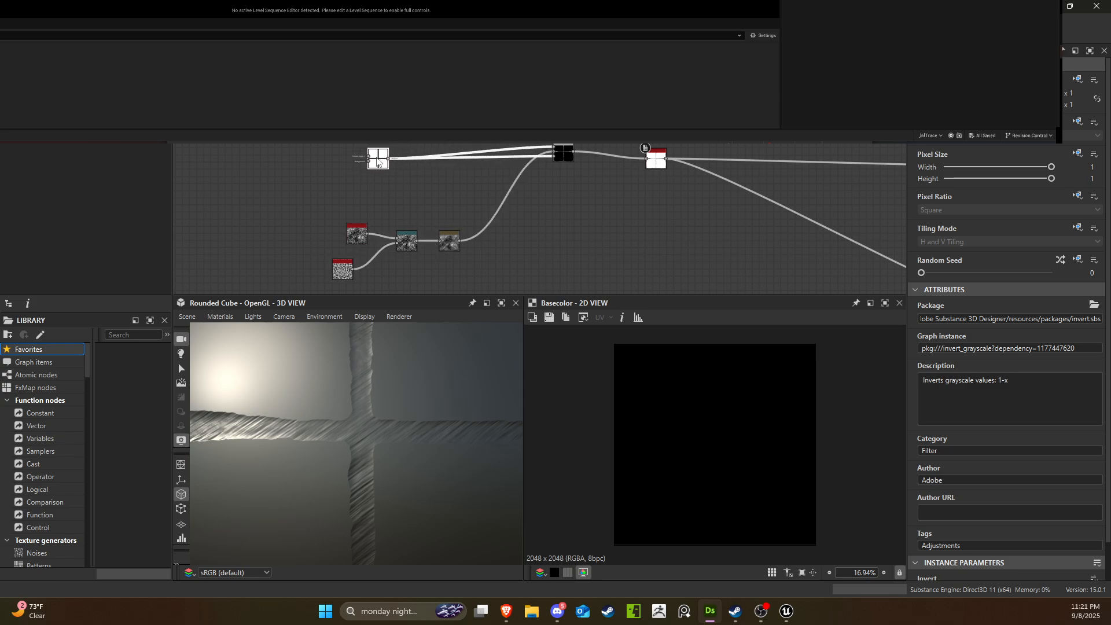
scroll(376, 162, up, 5)
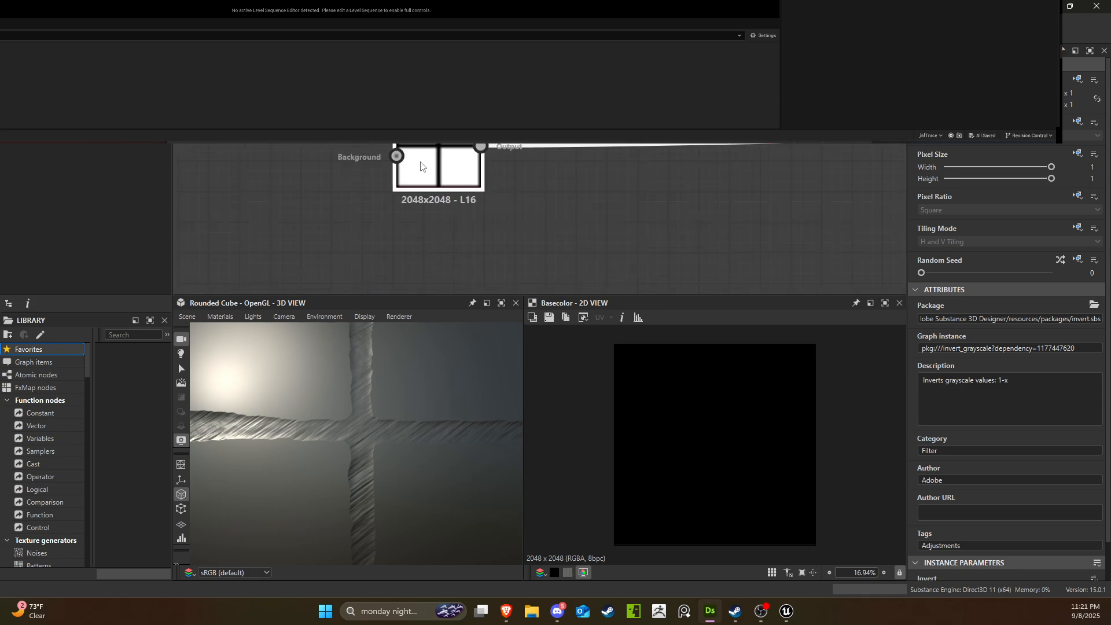
scroll(420, 167, down, 4)
click(402, 180)
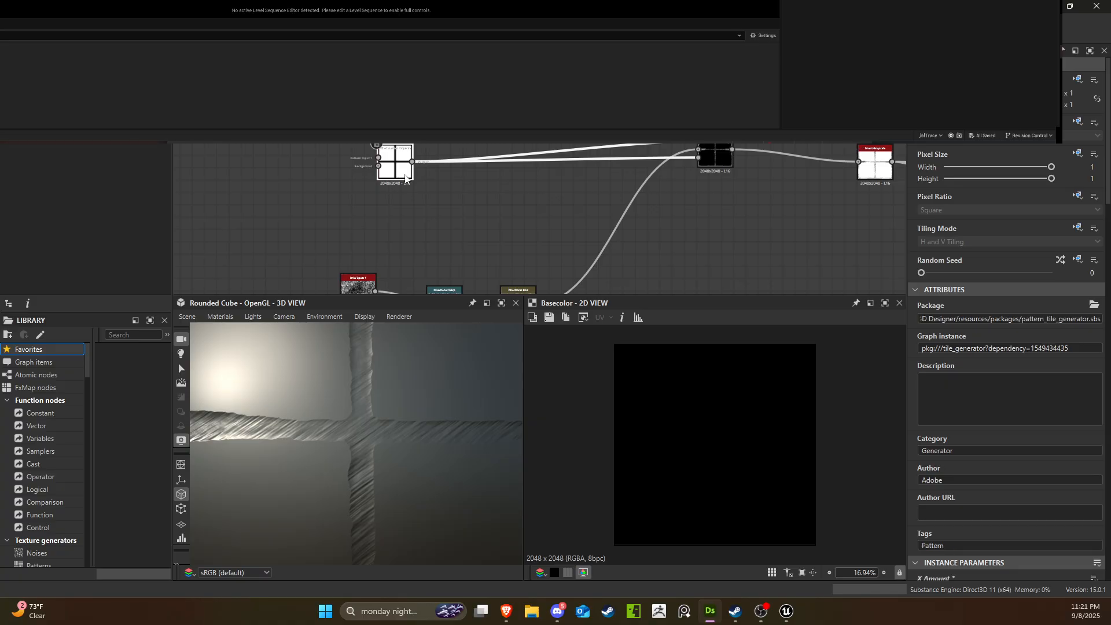
scroll(630, 232, down, 1)
Examine how the Brickwall graph feeds its noise into the Blend and Invert Grayscale nodes, including the Blend node's settings.
middle_drag(631, 233, 540, 246)
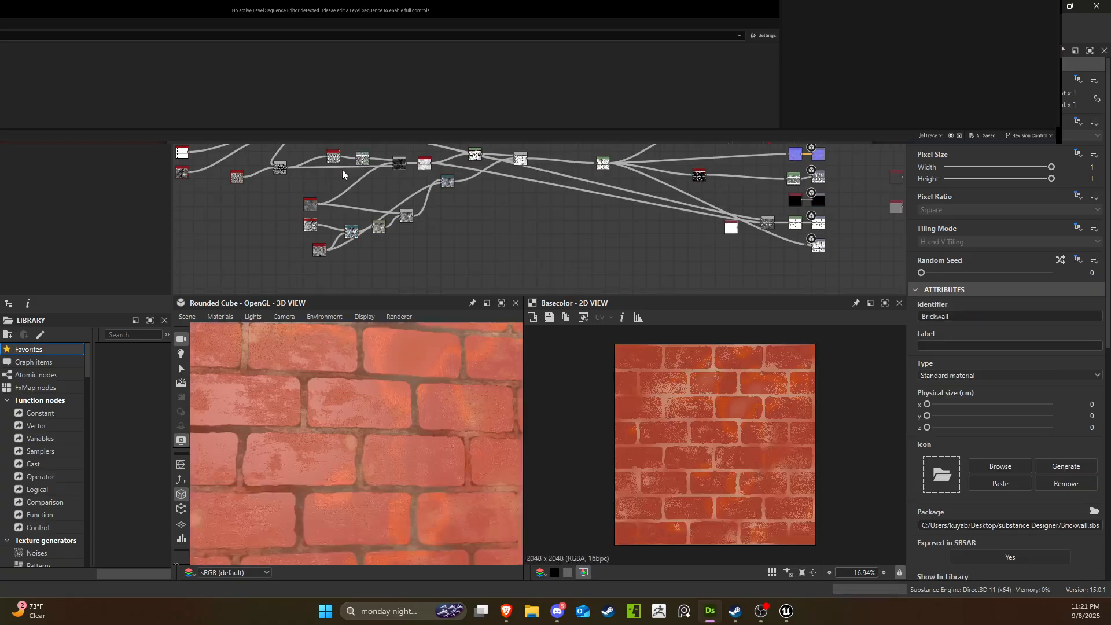
middle_drag(358, 181, 709, 201)
scroll(525, 233, up, 4)
scroll(546, 188, up, 3)
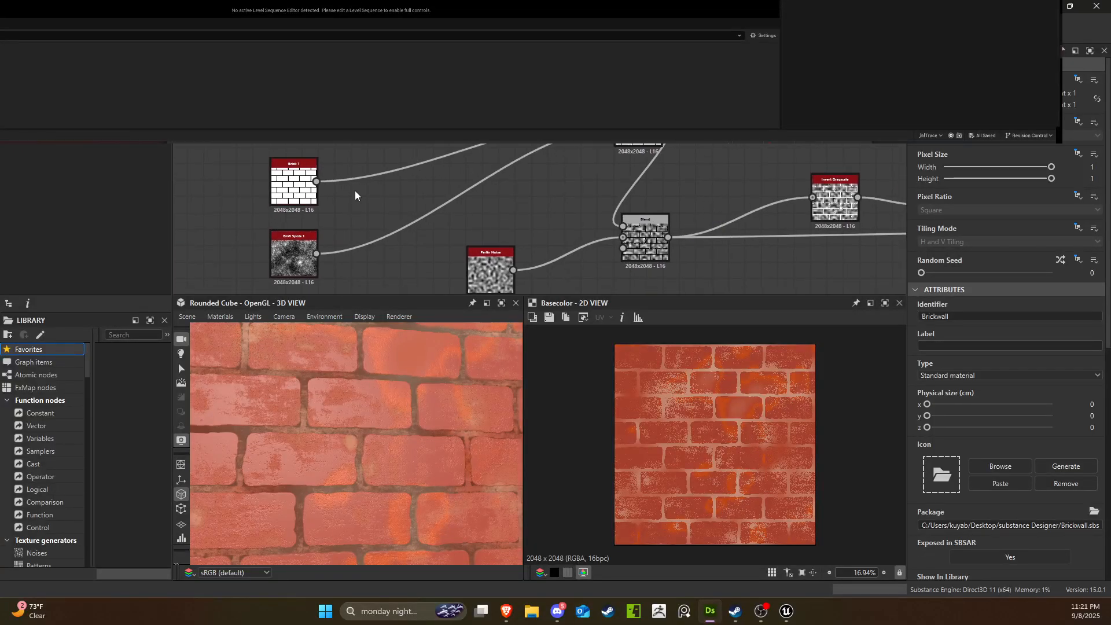
middle_drag(720, 158, 292, 170)
scroll(556, 148, up, 3)
scroll(559, 149, down, 3)
middle_drag(607, 157, 709, 107)
middle_drag(286, 224, 480, 240)
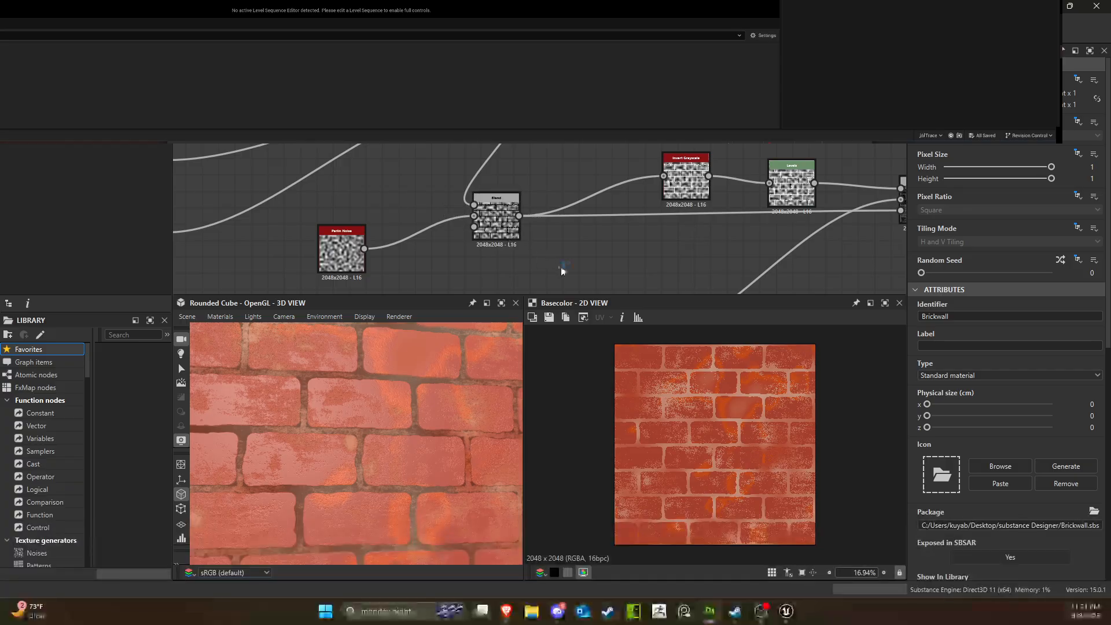
middle_drag(600, 229, 223, 209)
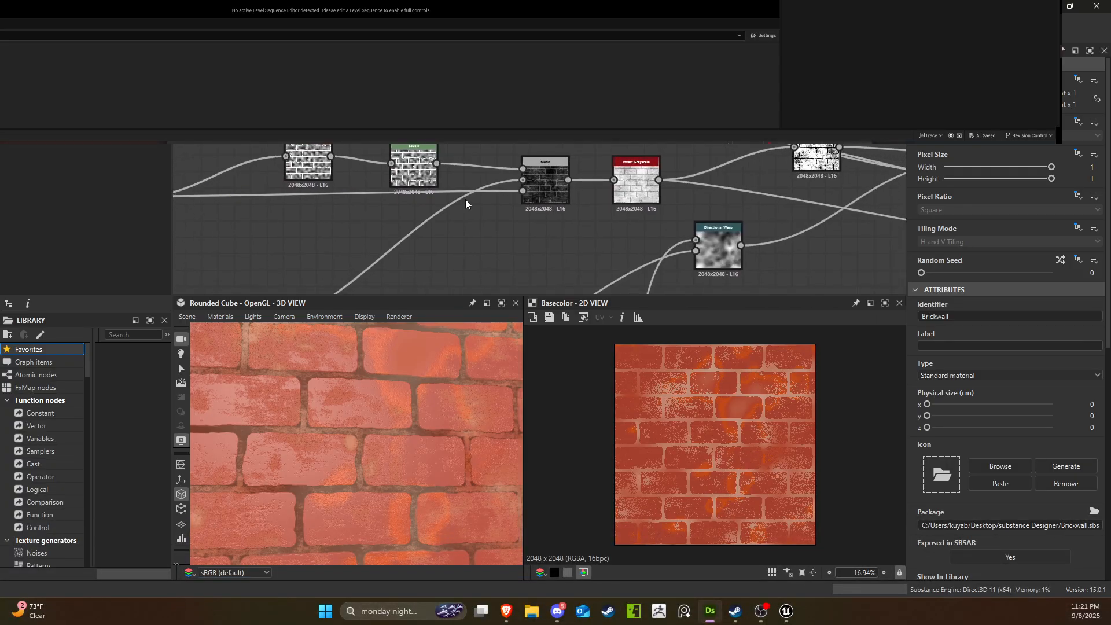
scroll(546, 186, up, 3)
click(546, 187)
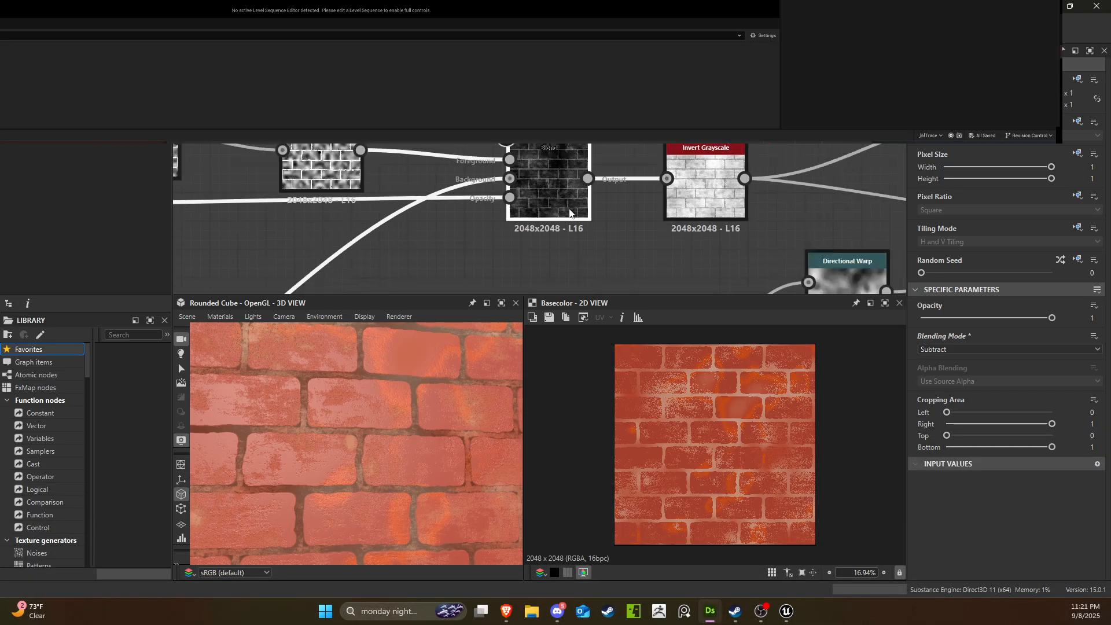
scroll(568, 207, down, 2)
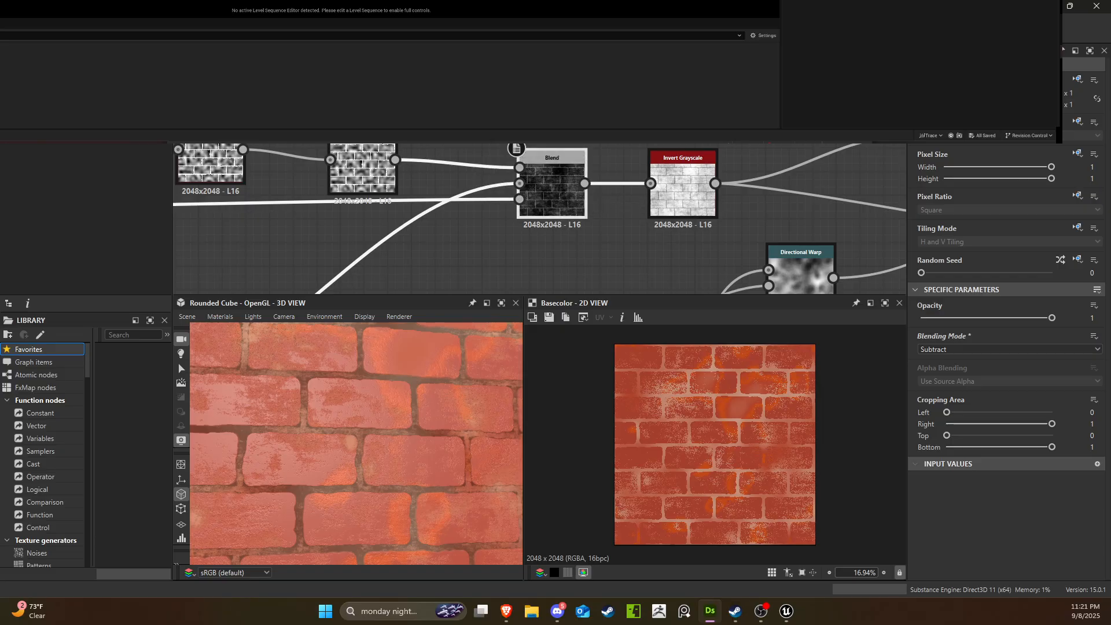
Return to the Tile graph and examine the Blend node and its incoming connections.
click(347, 51)
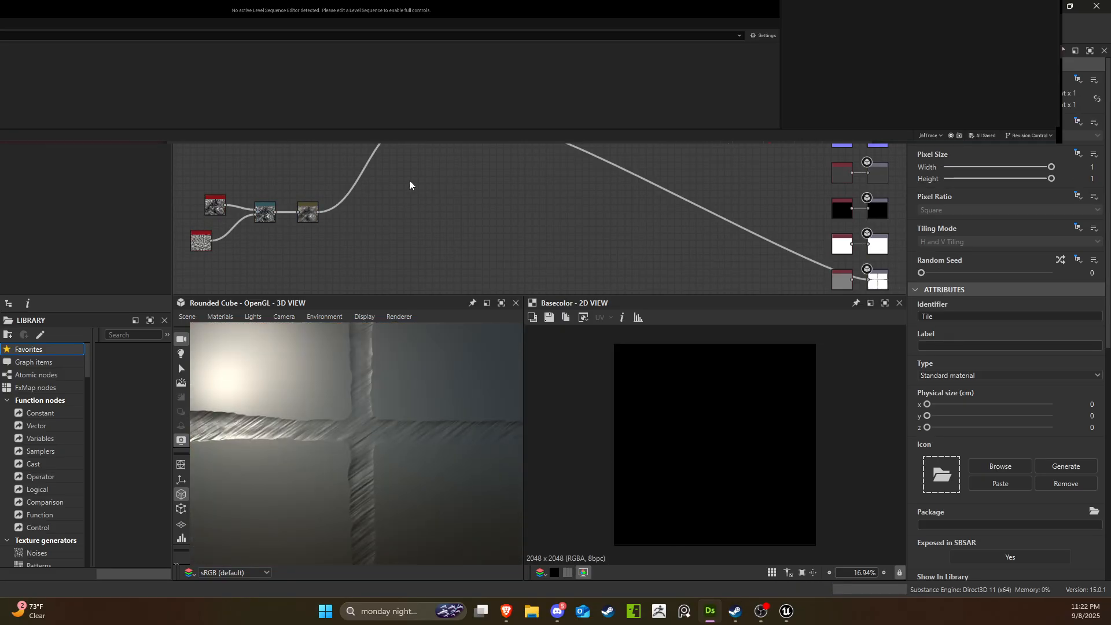
middle_drag(423, 175, 435, 189)
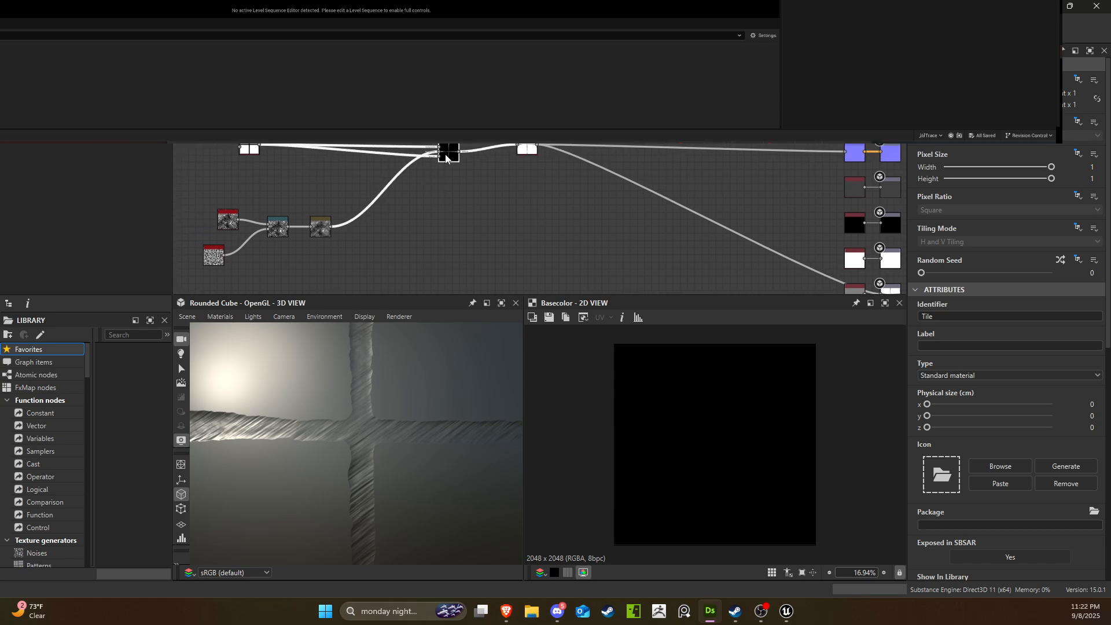
scroll(446, 147, up, 5)
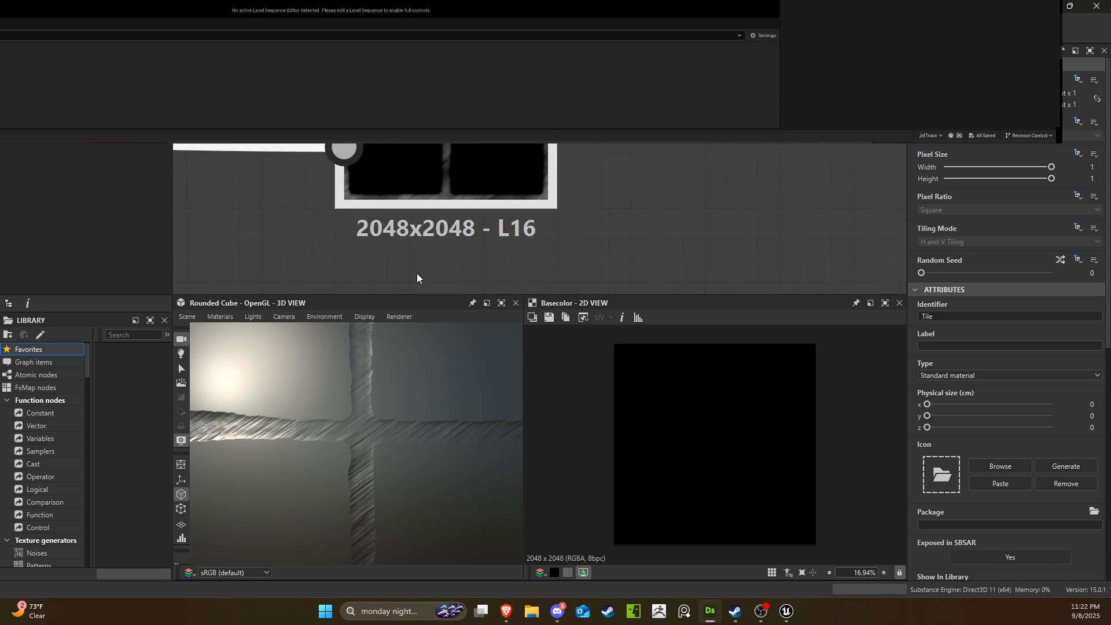
middle_drag(426, 160, 565, 240)
scroll(565, 240, down, 1)
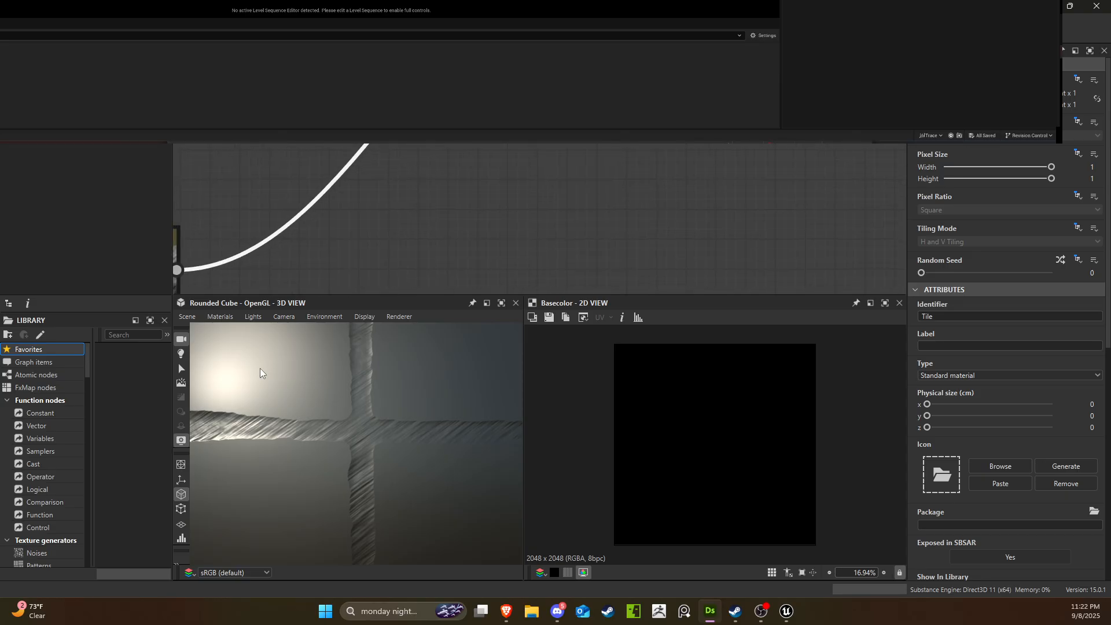
Connect the Directional Warp output straight to the Blend node and delete the Directional Blur node.
middle_drag(354, 280, 640, 220)
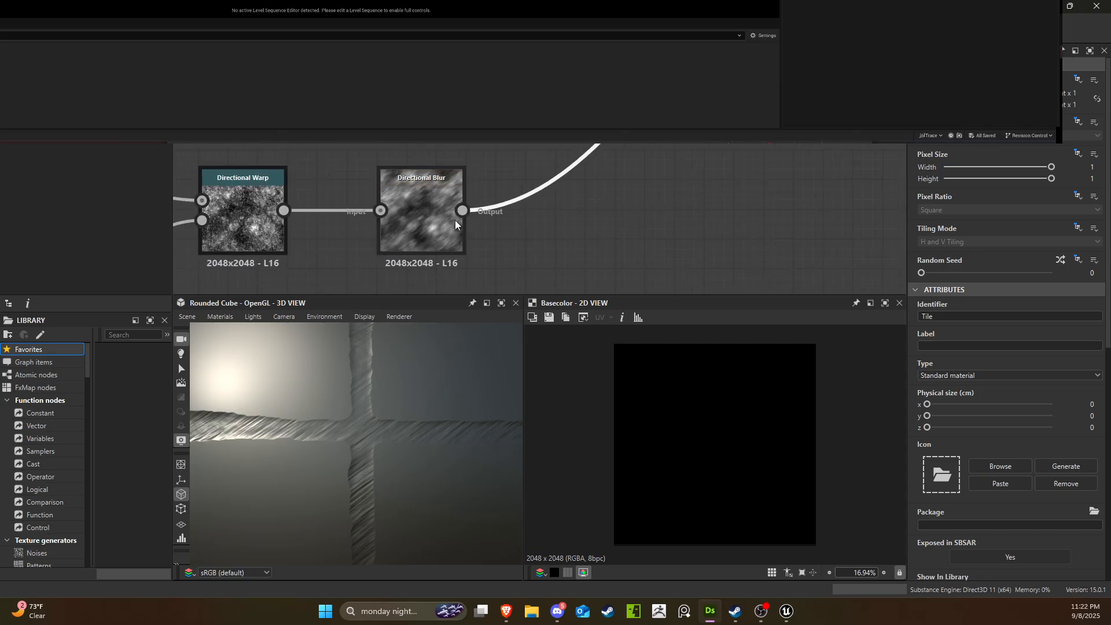
scroll(432, 216, down, 2)
click(431, 215)
middle_drag(378, 219, 346, 257)
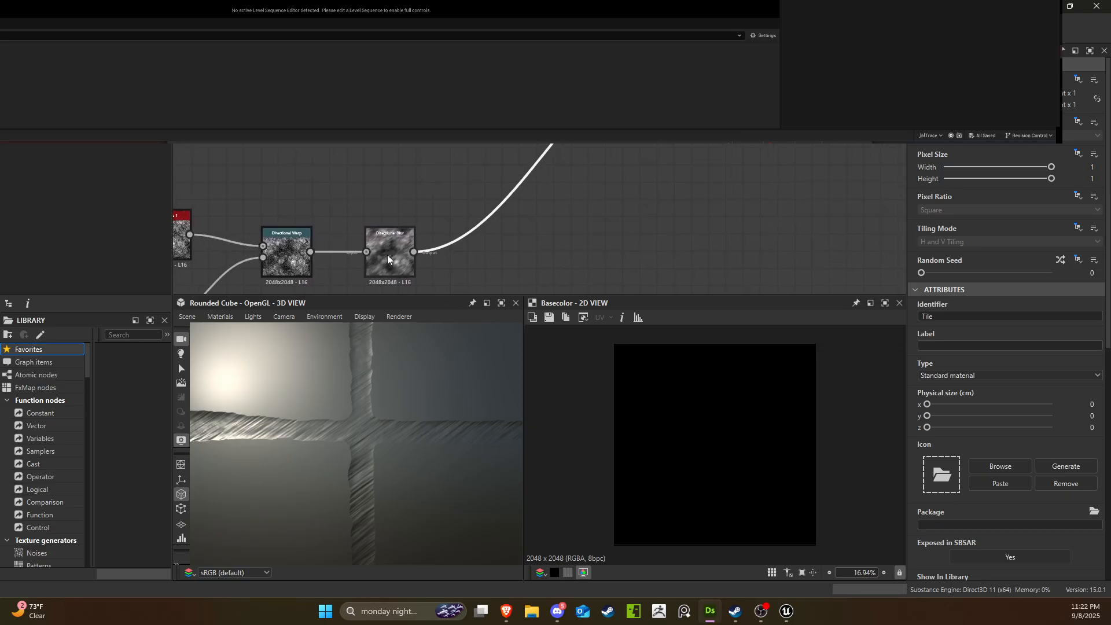
scroll(353, 241, down, 2)
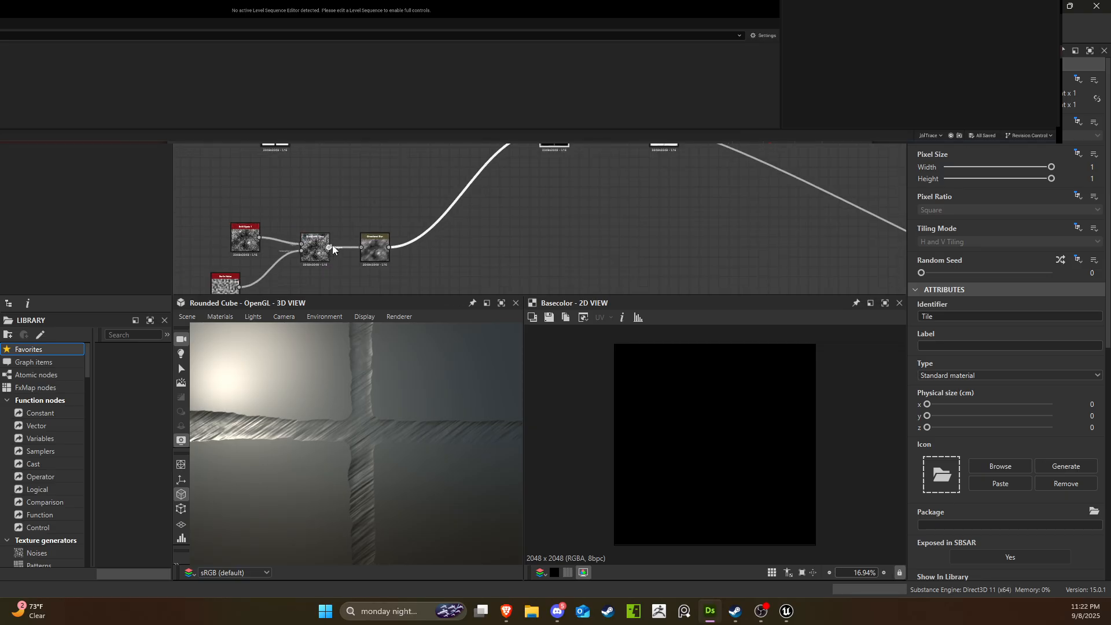
drag(329, 247, 540, 132)
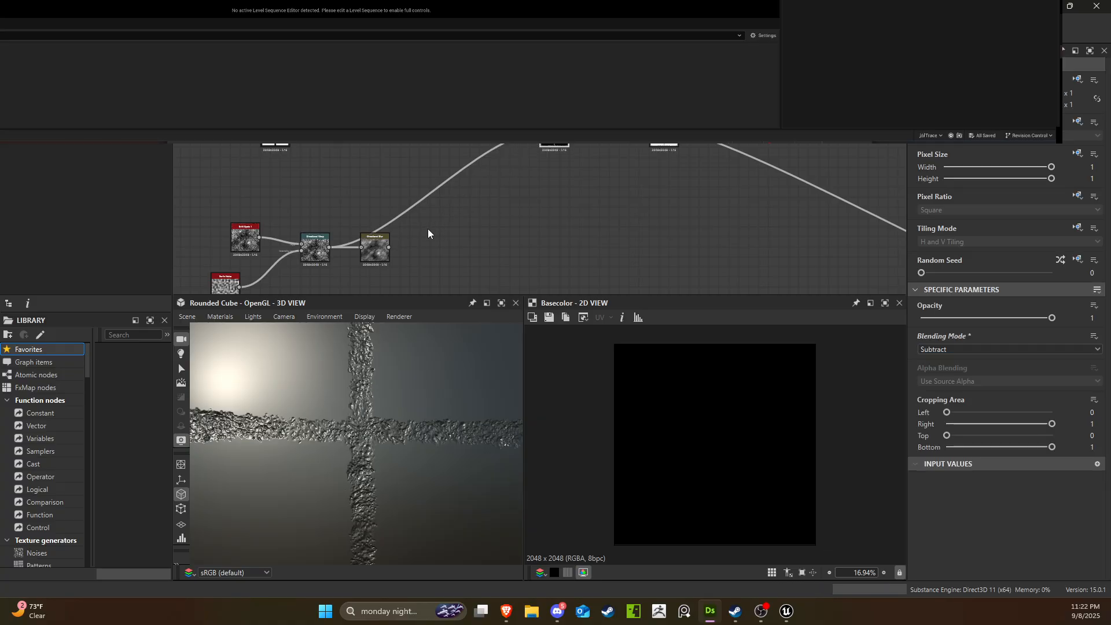
click(385, 251)
key(Delete)
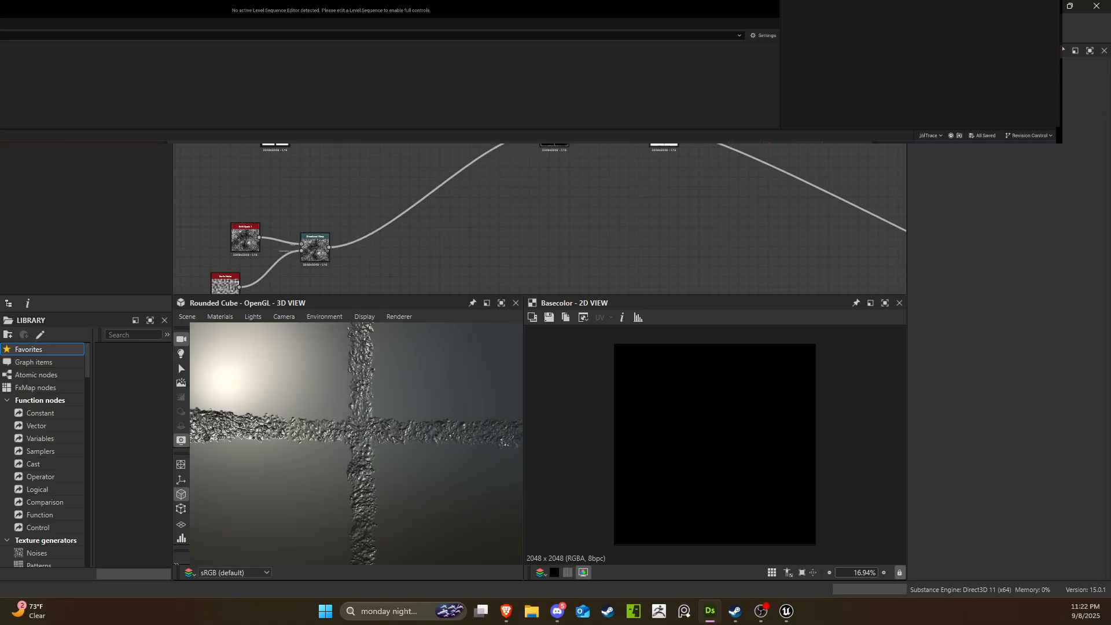
Preview the Tile Generator and try the Square pattern on it.
scroll(554, 164, up, 9)
middle_drag(565, 148, 606, 186)
scroll(651, 196, down, 5)
scroll(596, 182, down, 3)
middle_drag(487, 202, 736, 172)
click(376, 166)
double_click(376, 167)
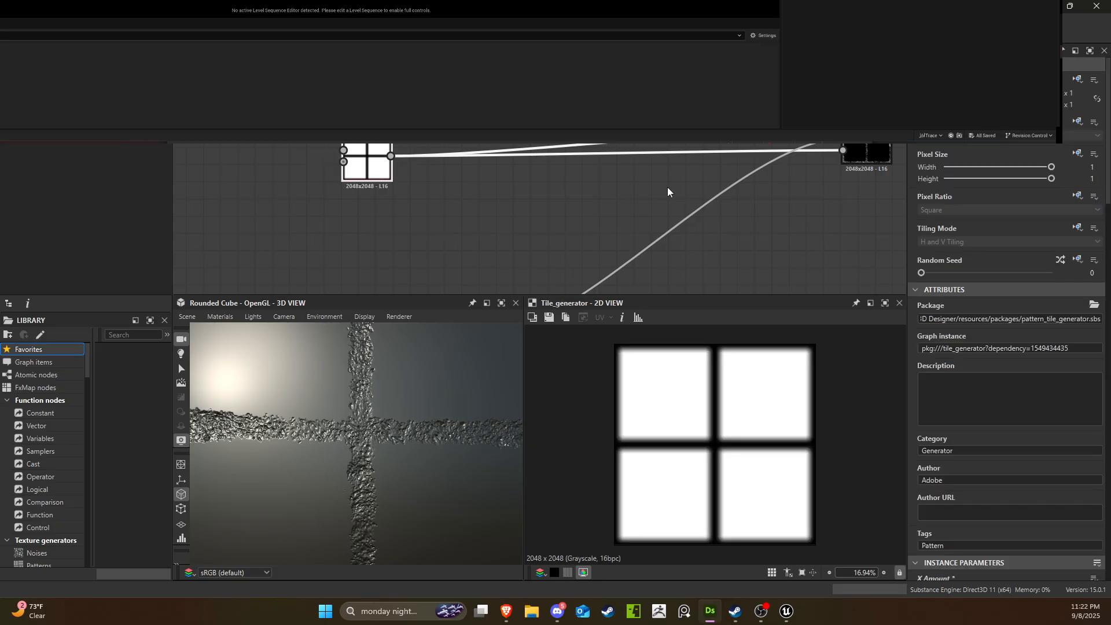
scroll(1036, 425, down, 5)
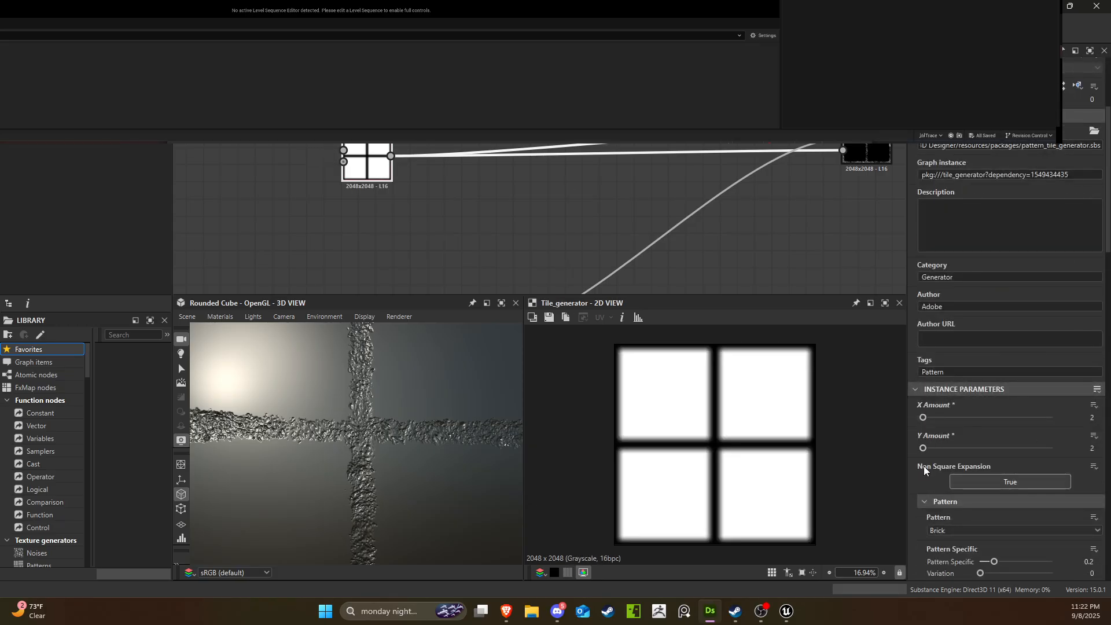
scroll(923, 466, down, 2)
click(950, 423)
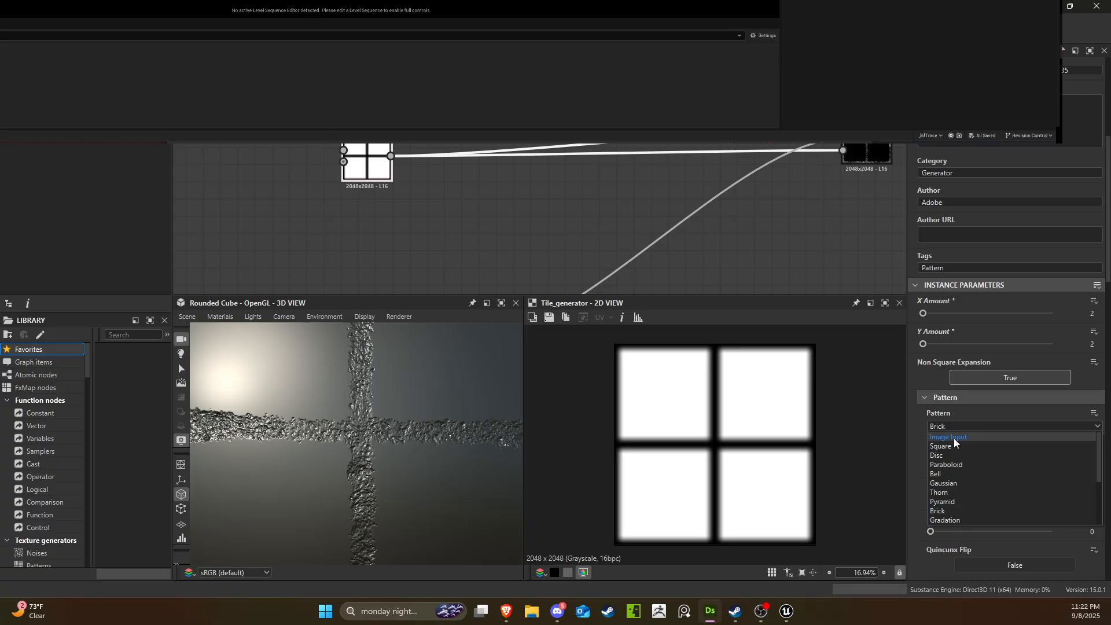
click(952, 446)
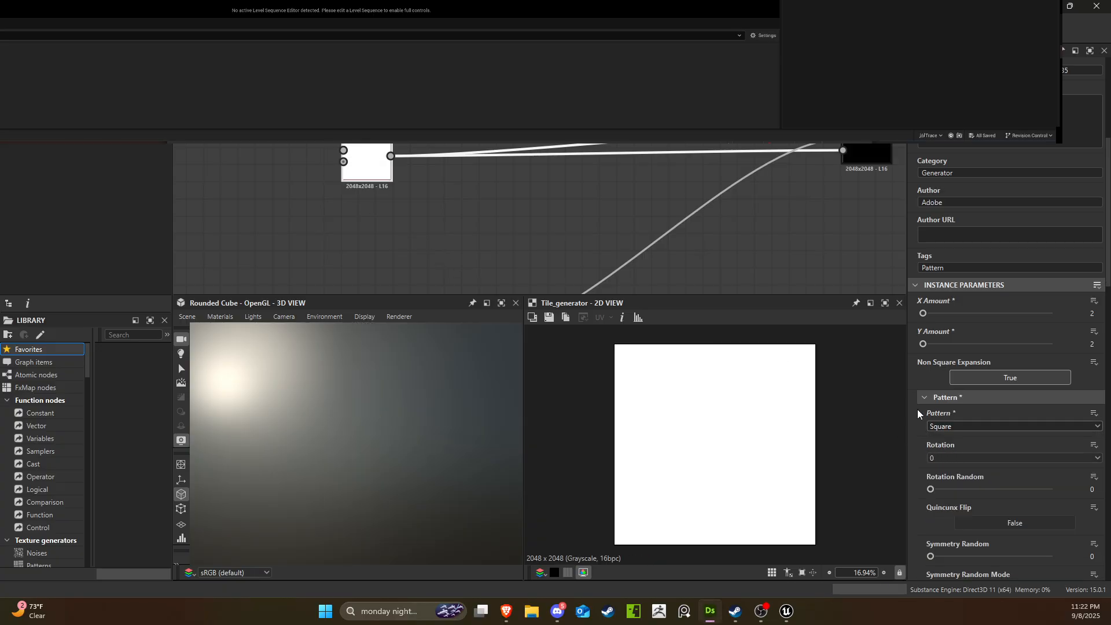
Look through the Tile Generator's available pattern shapes and return its pattern to Brick.
scroll(951, 476, down, 2)
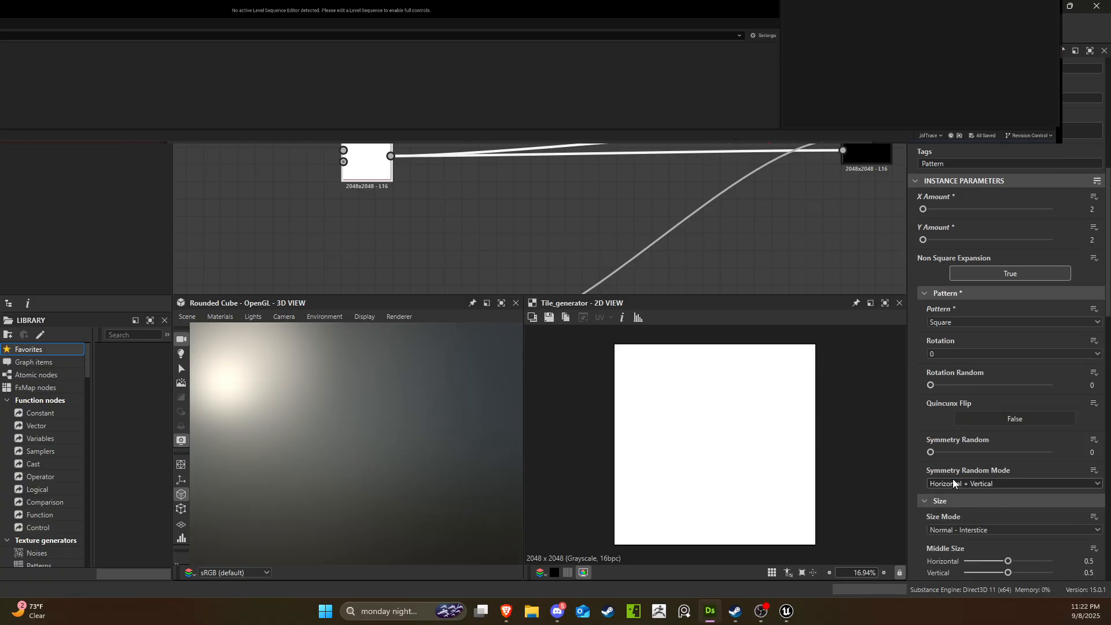
drag(934, 450, 901, 405)
click(940, 324)
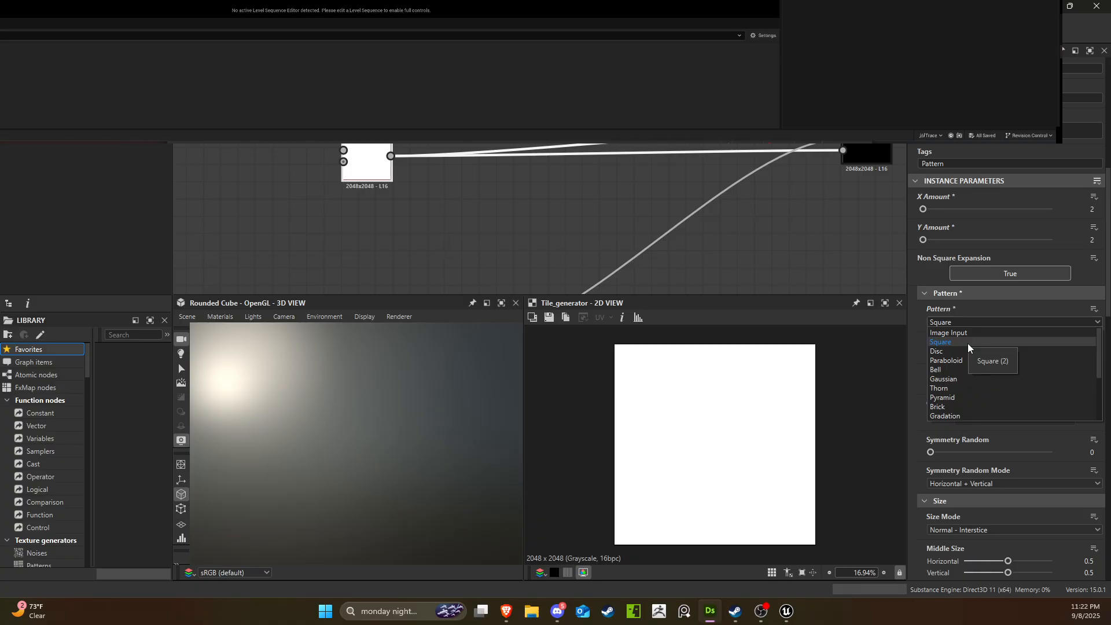
click(967, 342)
click(960, 319)
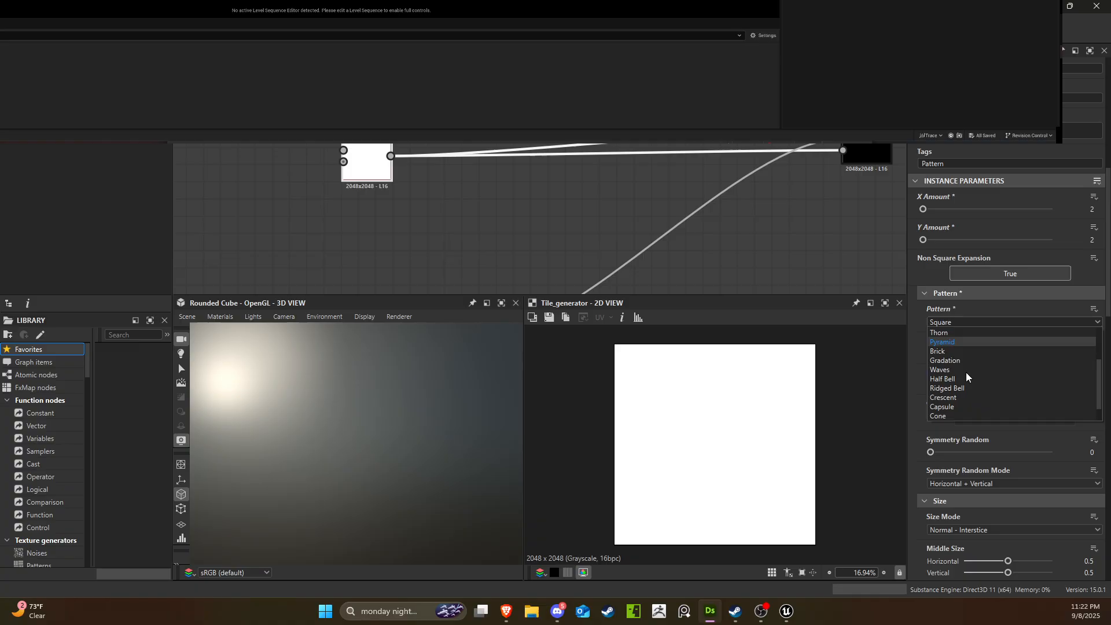
scroll(966, 373, down, 1)
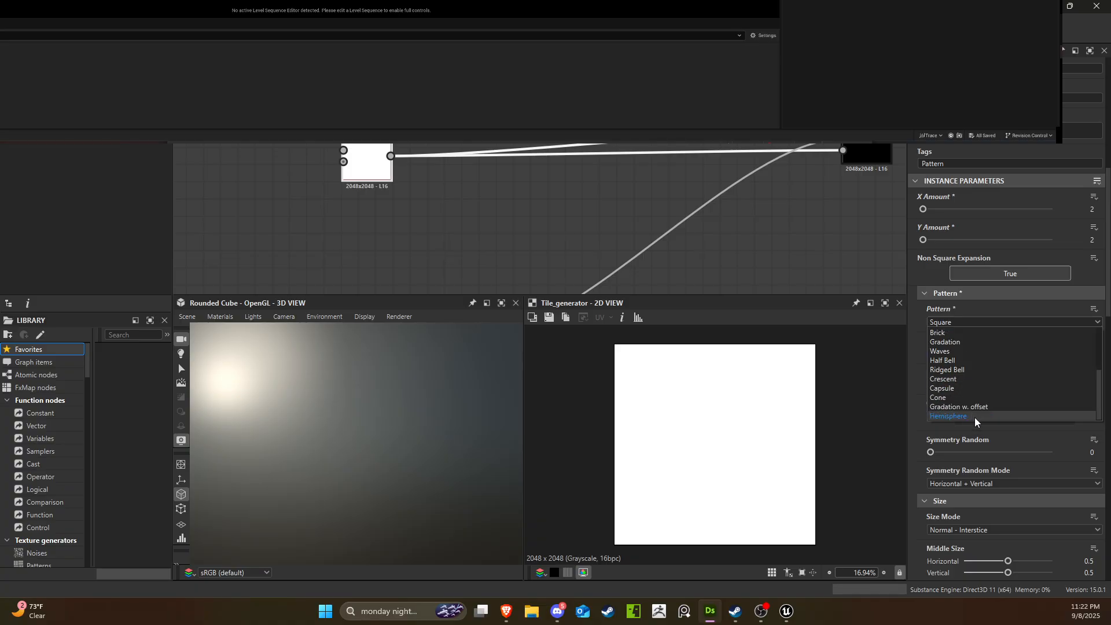
scroll(996, 382, up, 3)
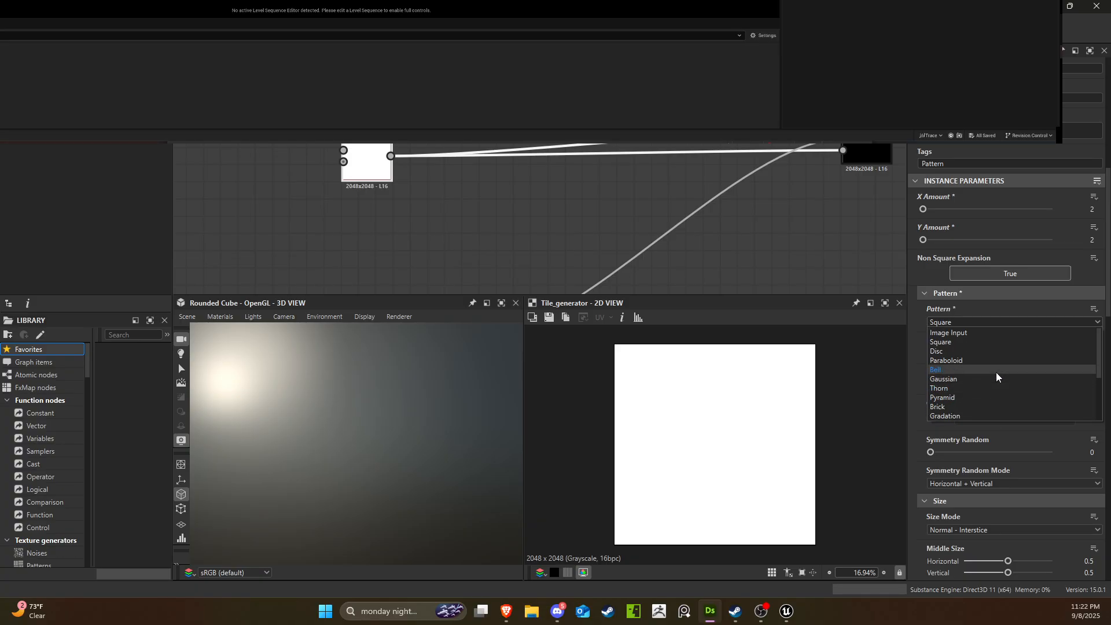
scroll(995, 373, up, 1)
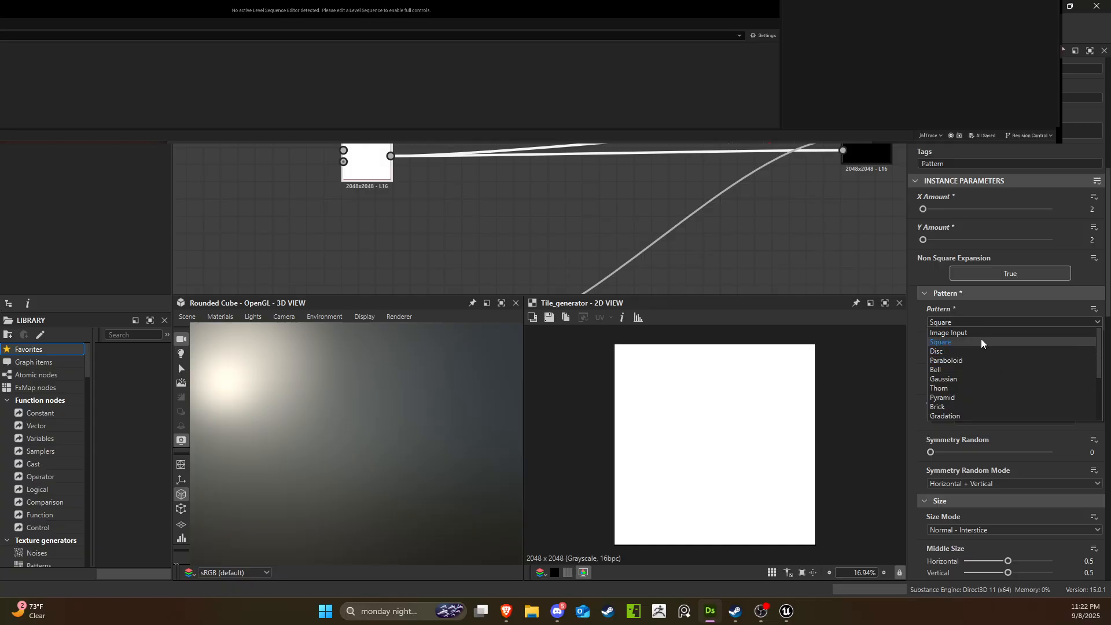
click(972, 406)
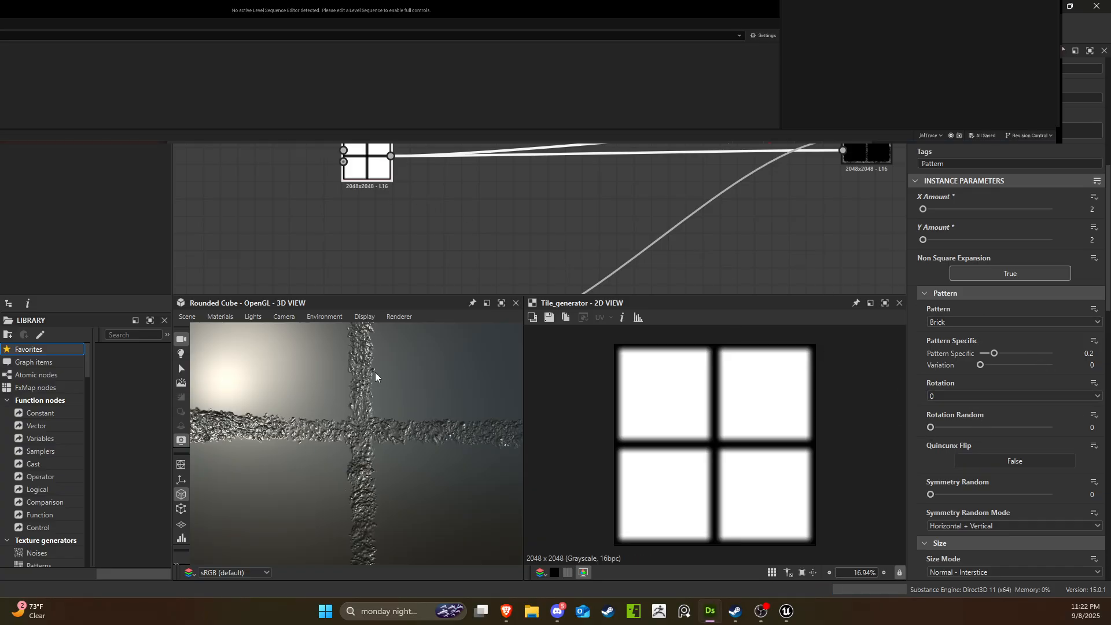
Examine the Blend node's output, input connections and Subtract blending settings.
scroll(354, 384, up, 5)
scroll(330, 399, down, 3)
middle_drag(609, 173, 263, 198)
scroll(569, 199, up, 8)
middle_drag(395, 139, 430, 191)
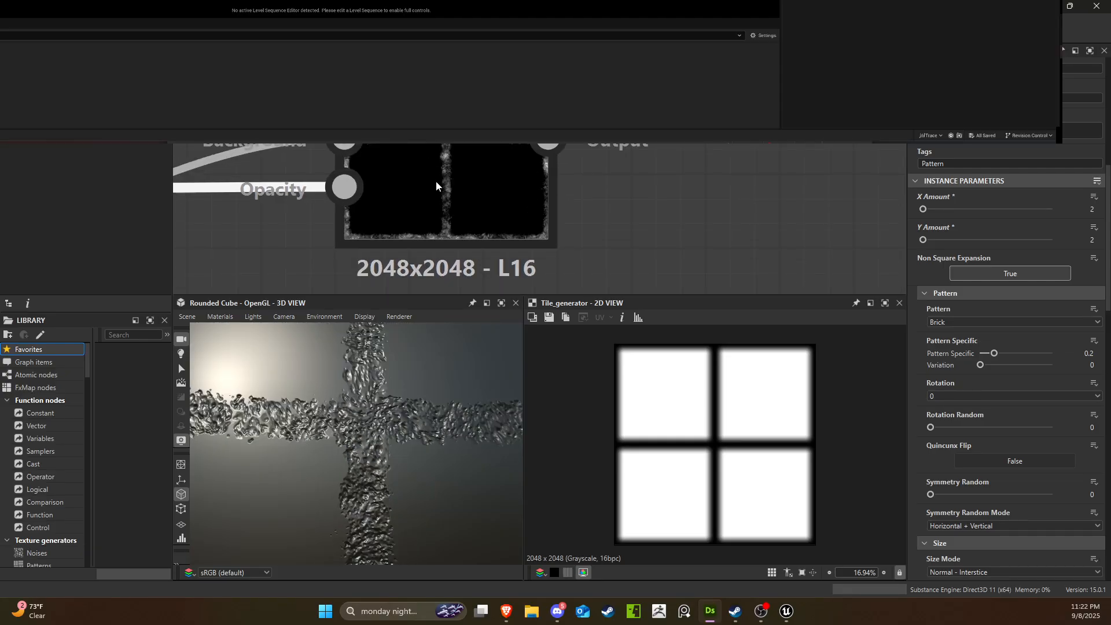
scroll(448, 185, down, 4)
click(450, 191)
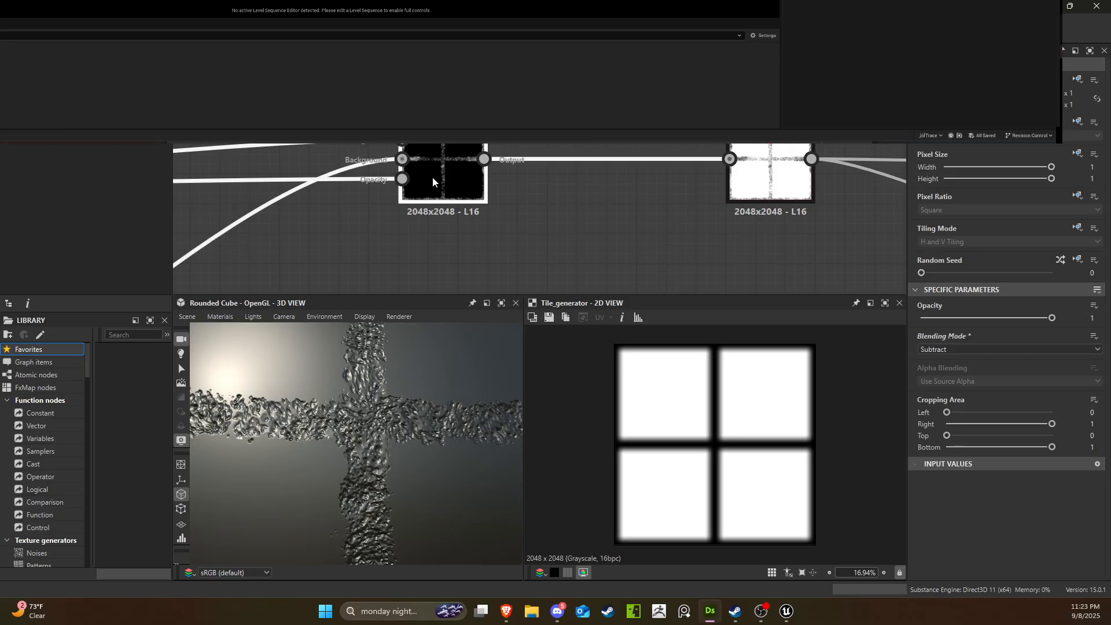
scroll(559, 203, down, 1)
scroll(559, 203, down, 2)
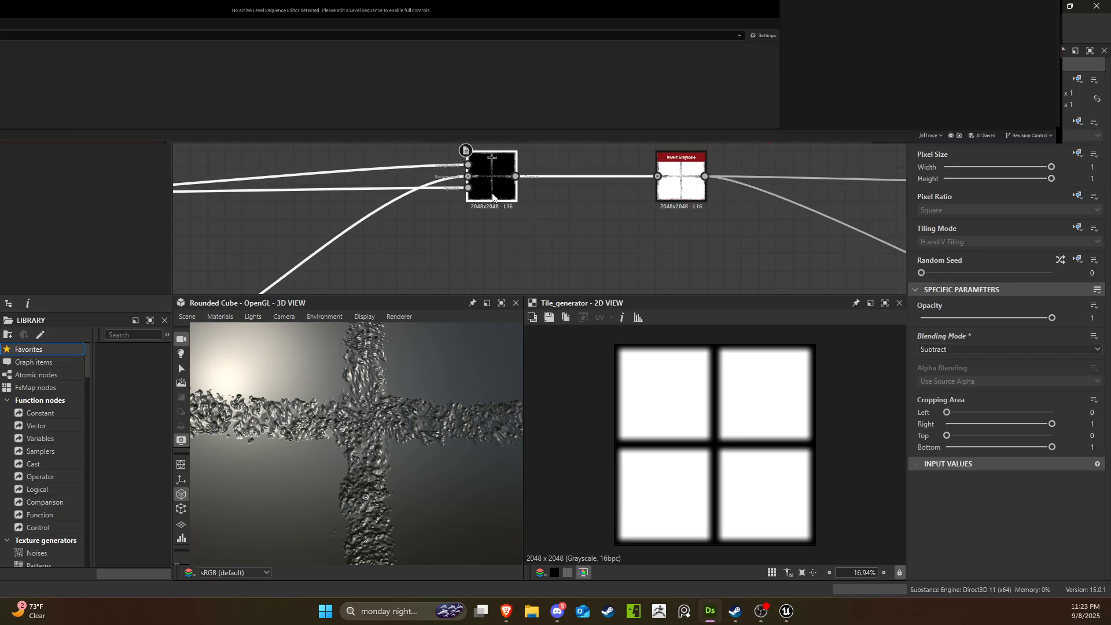
Preview the Blend node and try a slightly lower opacity, returning it to 1.
scroll(489, 208, down, 1)
middle_drag(480, 223, 656, 178)
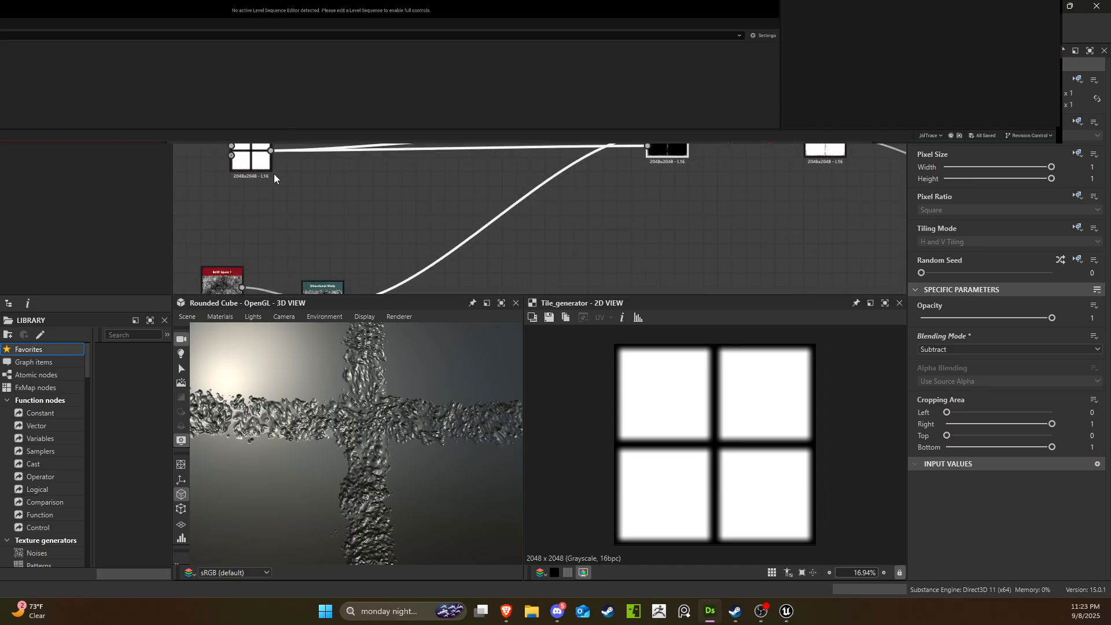
click(258, 164)
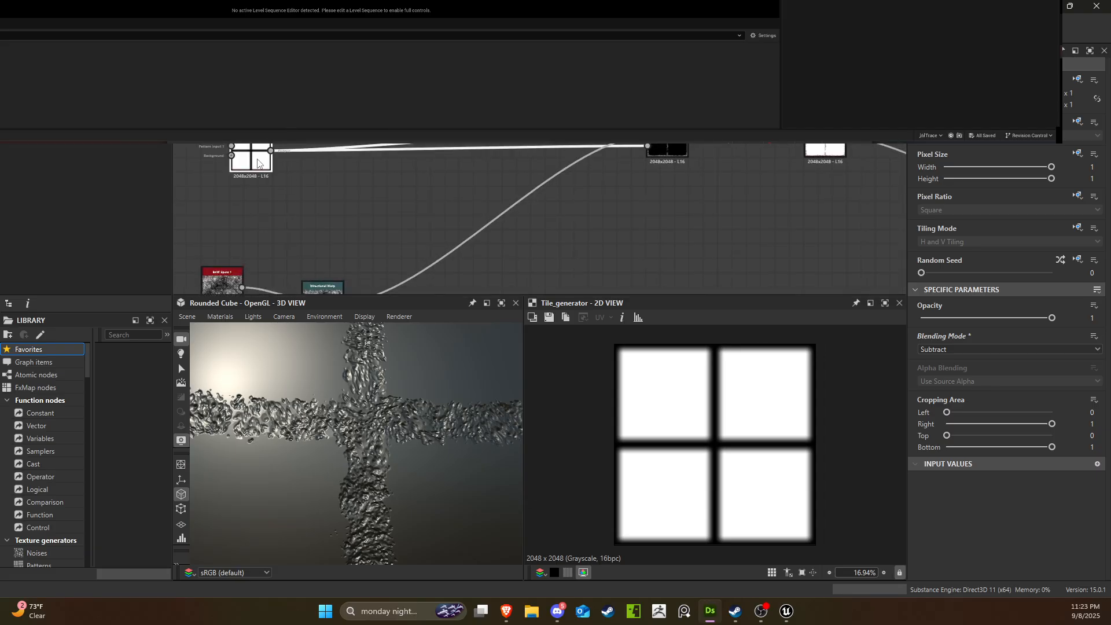
click(658, 159)
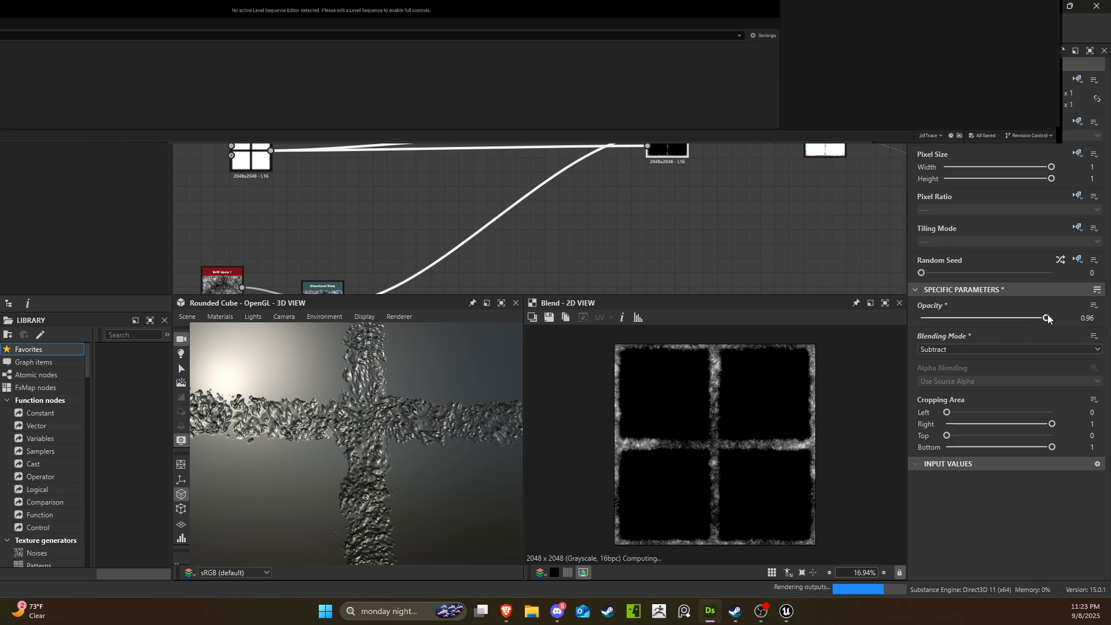
drag(1048, 318, 1071, 317)
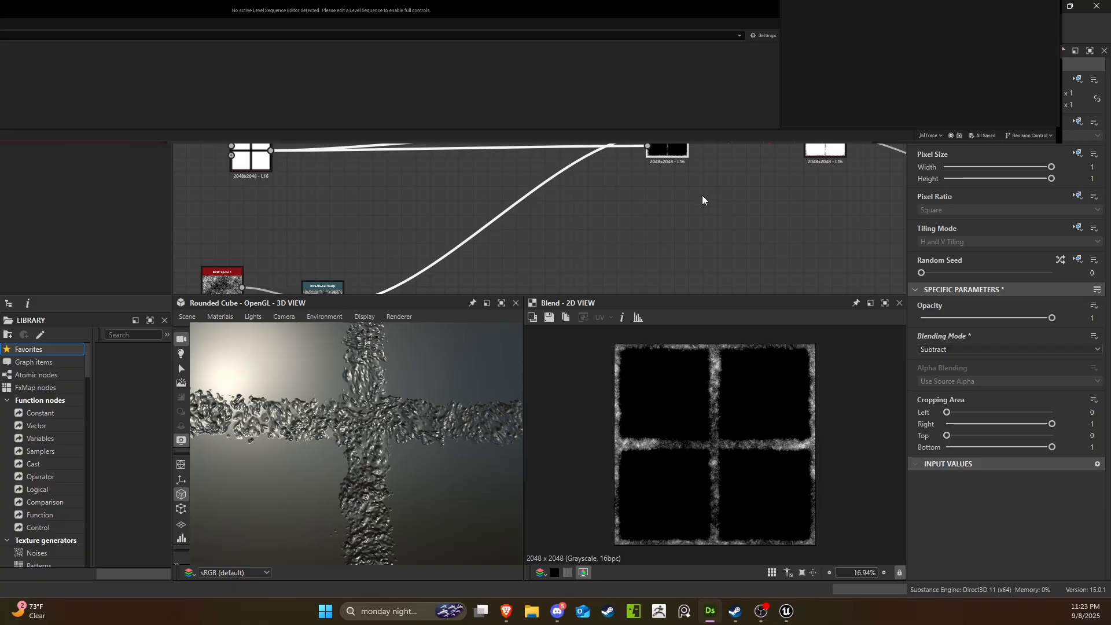
Add an Edge Detect node fed by the Blend node's output.
middle_drag(703, 195, 519, 223)
scroll(532, 199, up, 2)
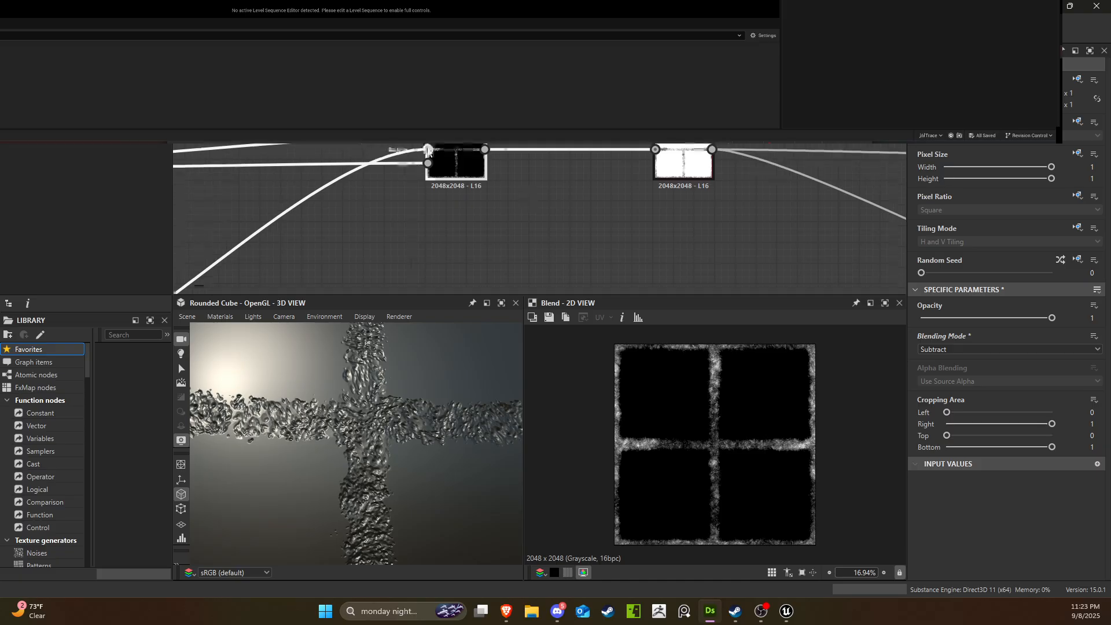
drag(486, 149, 577, 240)
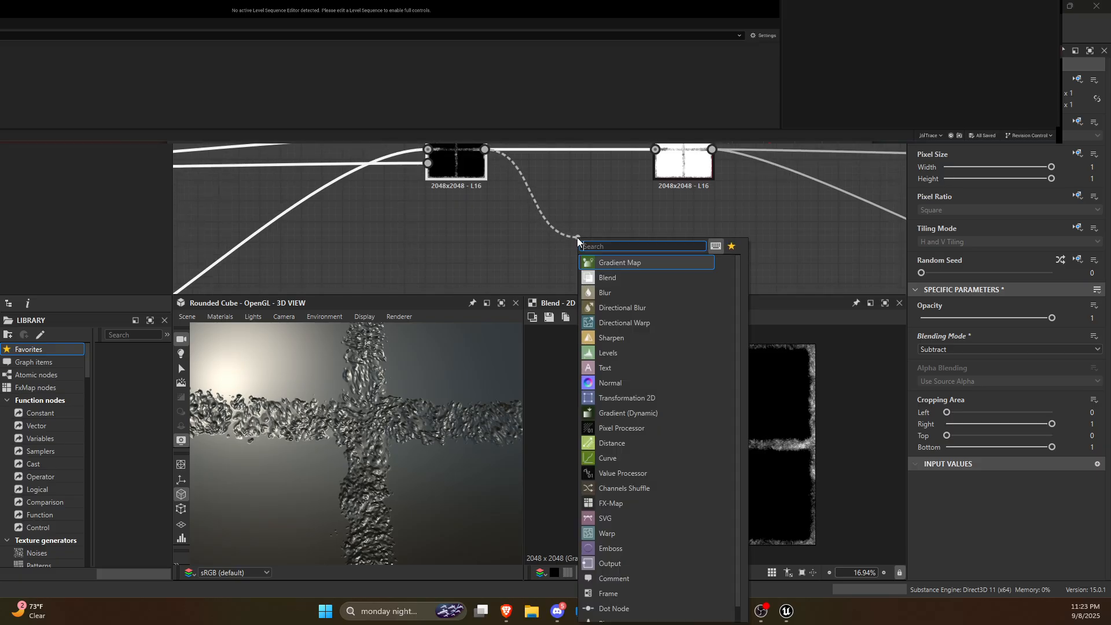
text(edge)
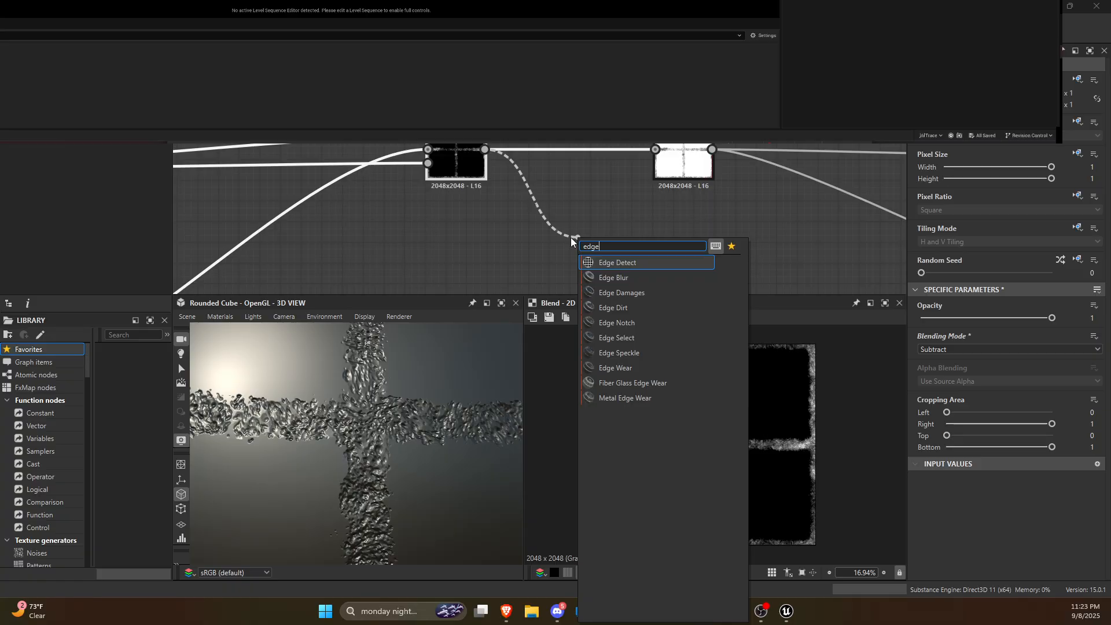
click(645, 265)
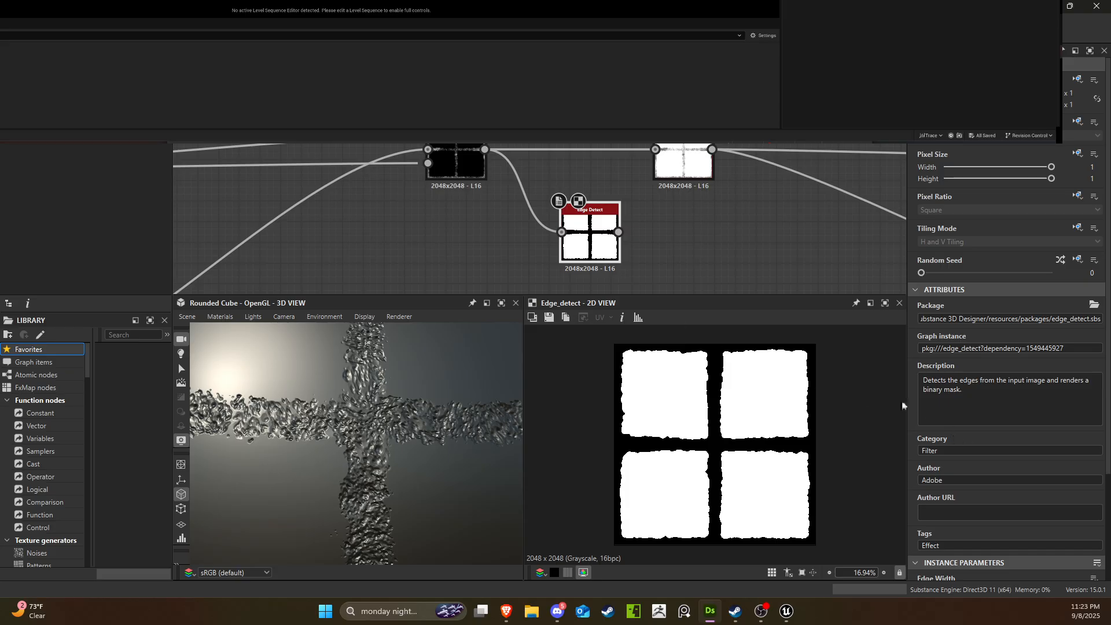
Set Edge Detect's edge width to 2.45 and edge roundness to 0, and move the node further from the Blend node.
scroll(1024, 452, down, 3)
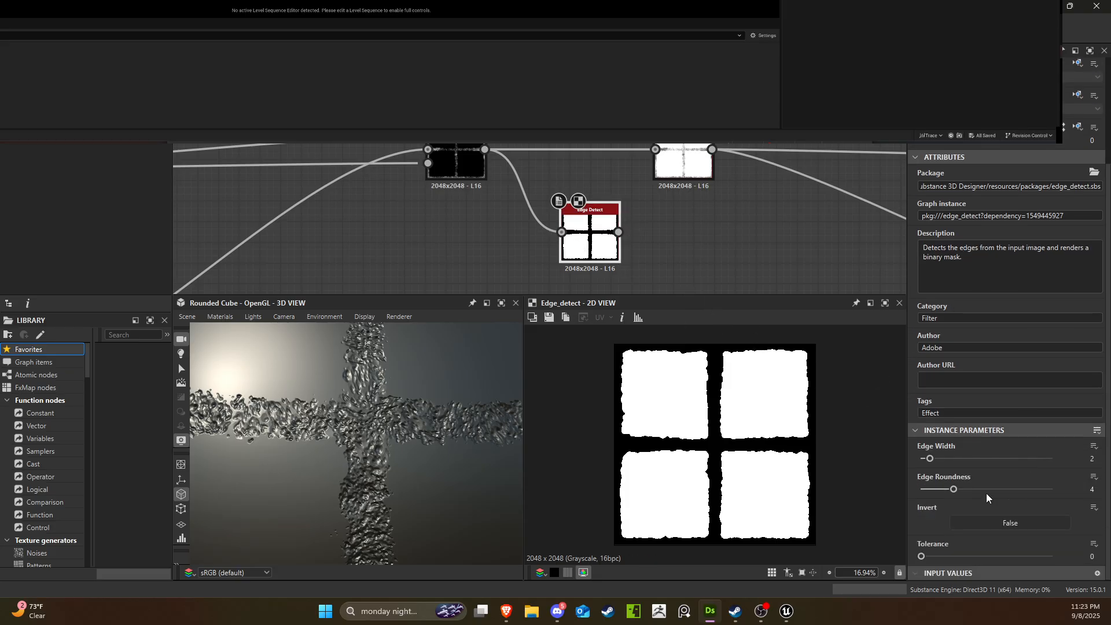
drag(955, 489, 935, 465)
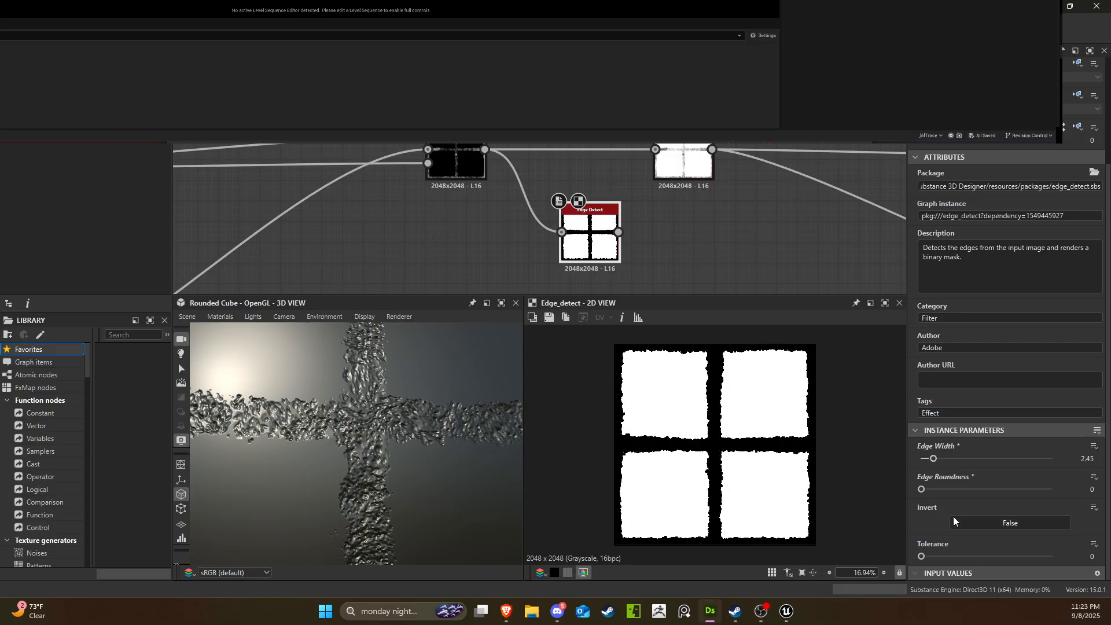
drag(586, 242, 689, 263)
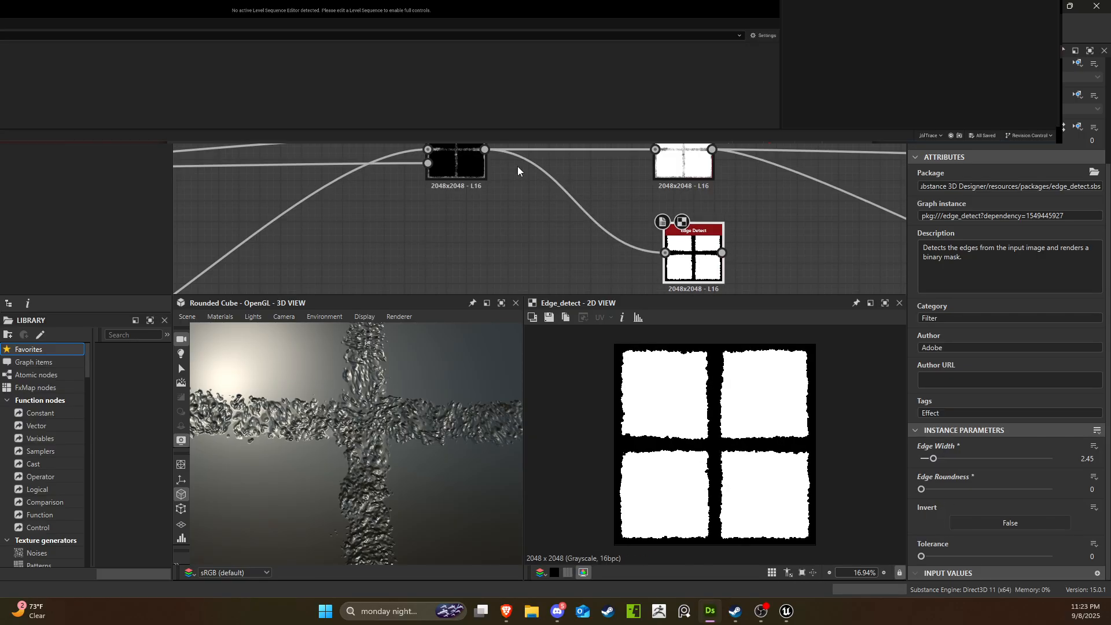
Add a Blur node from the Blend output and connect it to the Edge Detect input.
drag(486, 152, 527, 219)
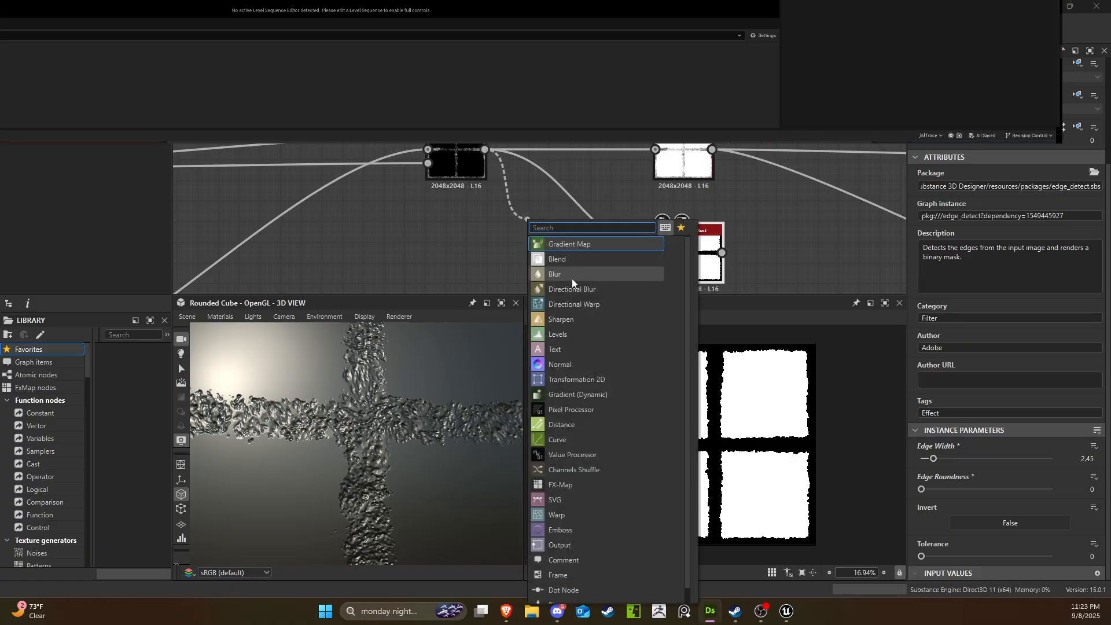
click(564, 273)
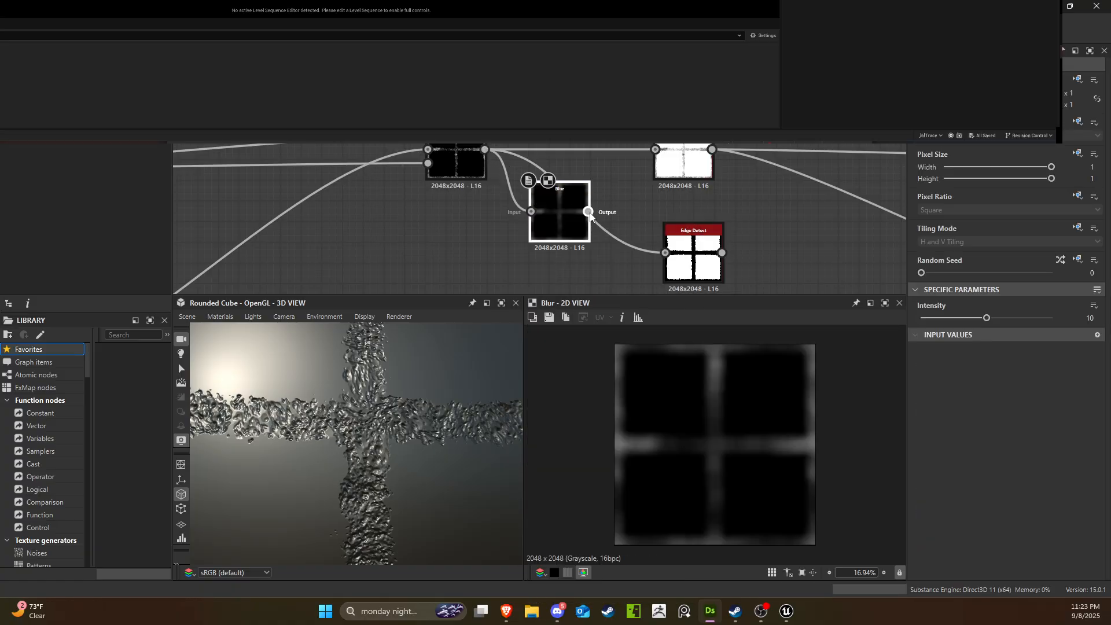
drag(653, 256, 666, 253)
Try a Blur intensity of 1.32 before the Edge Detect node and preview the Edge Detect result.
click(693, 256)
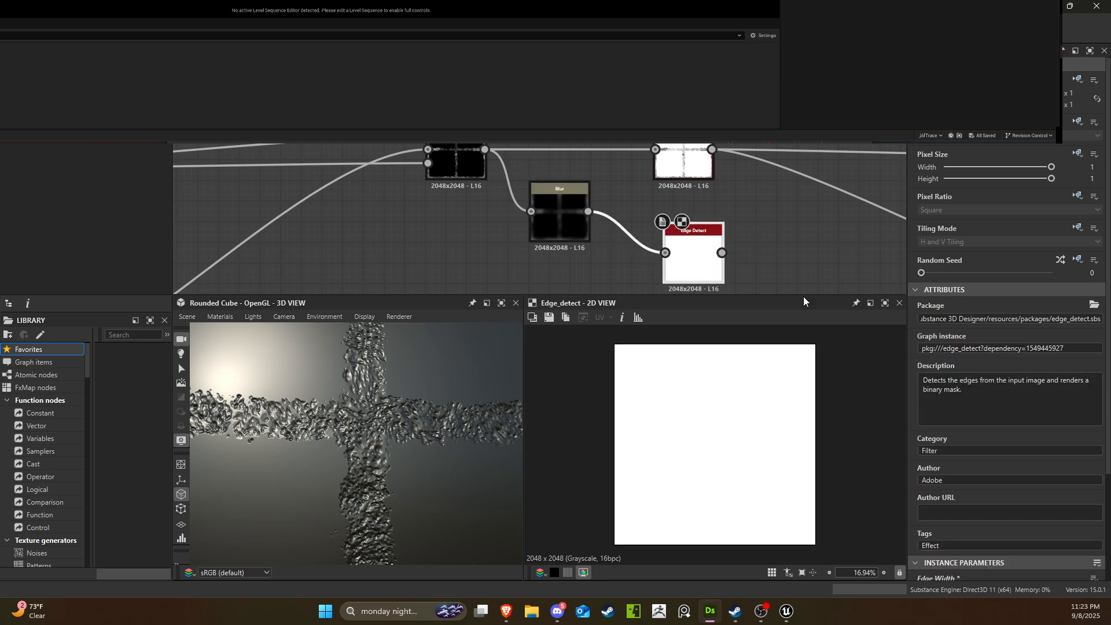
scroll(946, 438, down, 3)
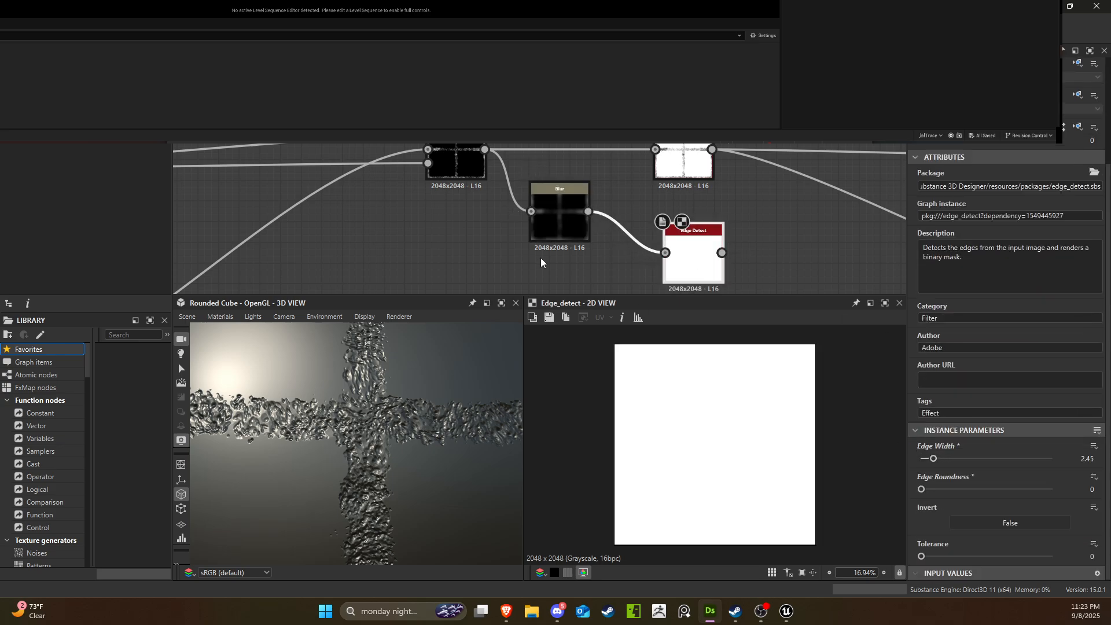
click(558, 223)
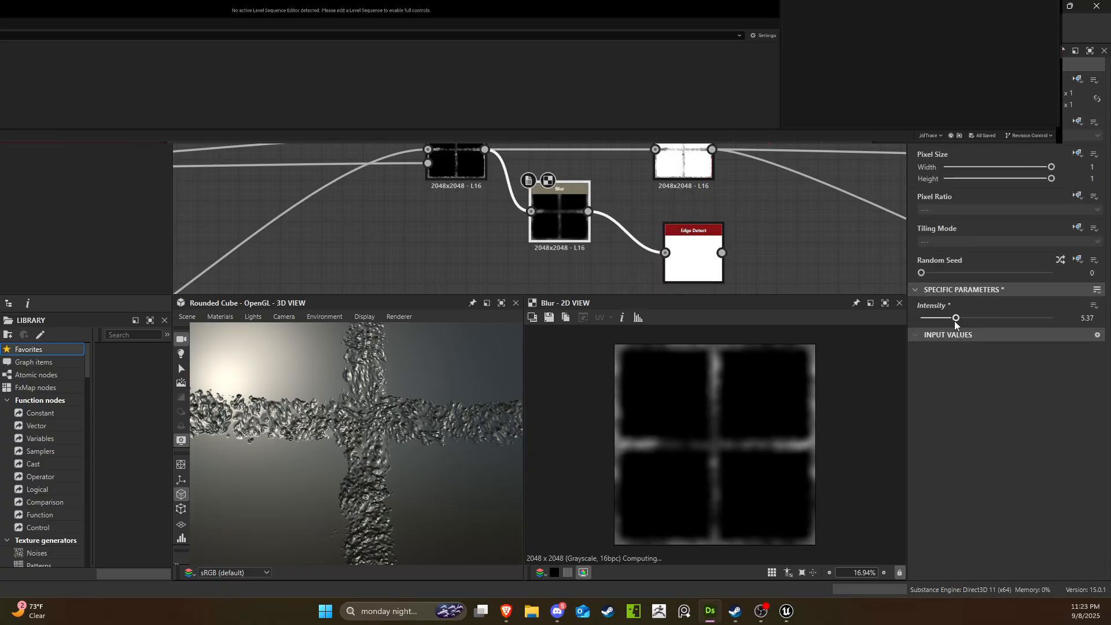
drag(920, 318, 929, 318)
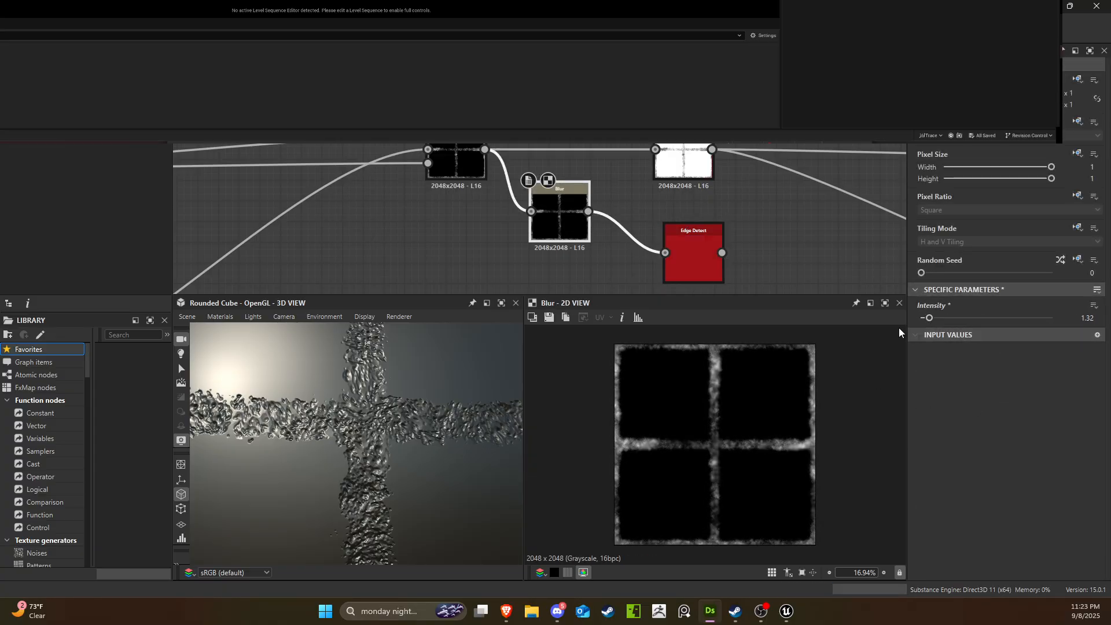
click(704, 274)
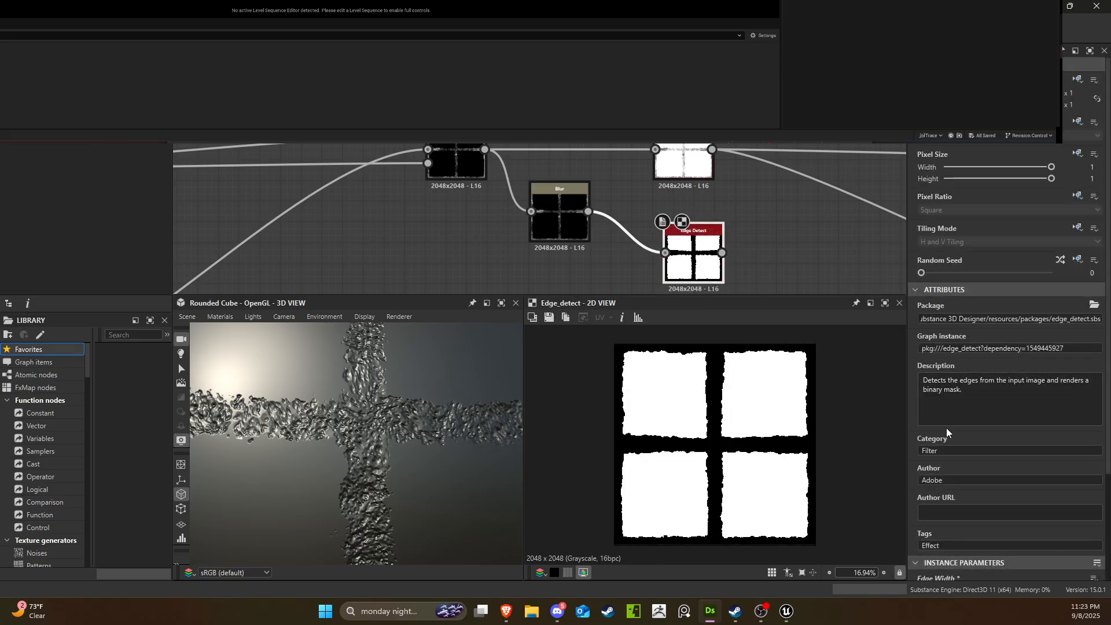
scroll(499, 234, down, 3)
Try feeding Tile Generator Grayscale directly into Edge Detect, with edge width 9.85 and edge roundness 0.
middle_drag(498, 240, 604, 228)
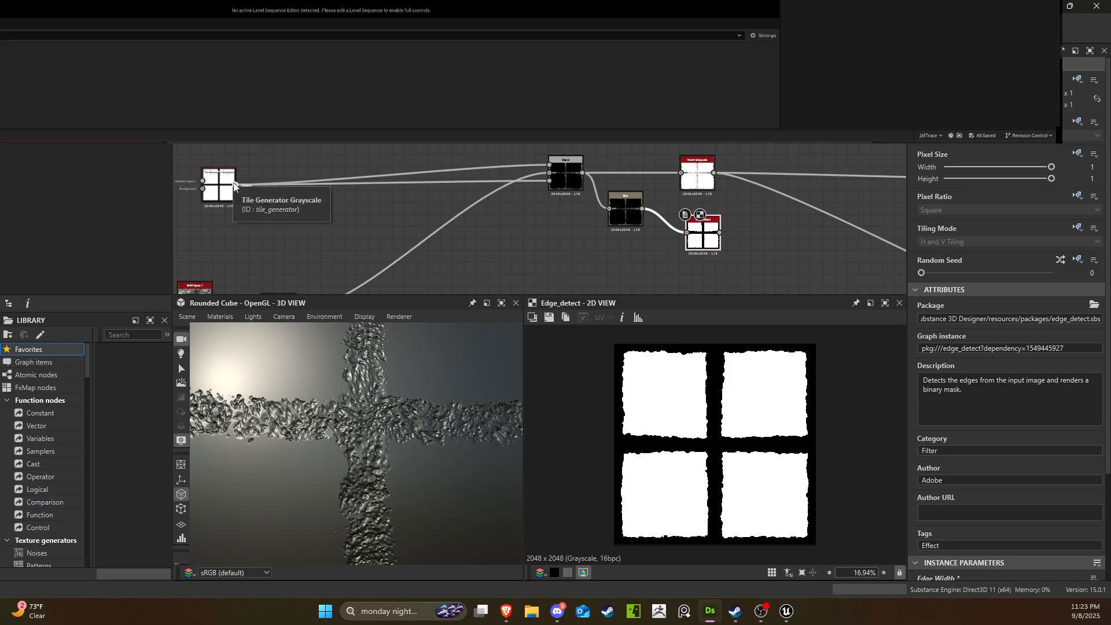
drag(234, 184, 686, 232)
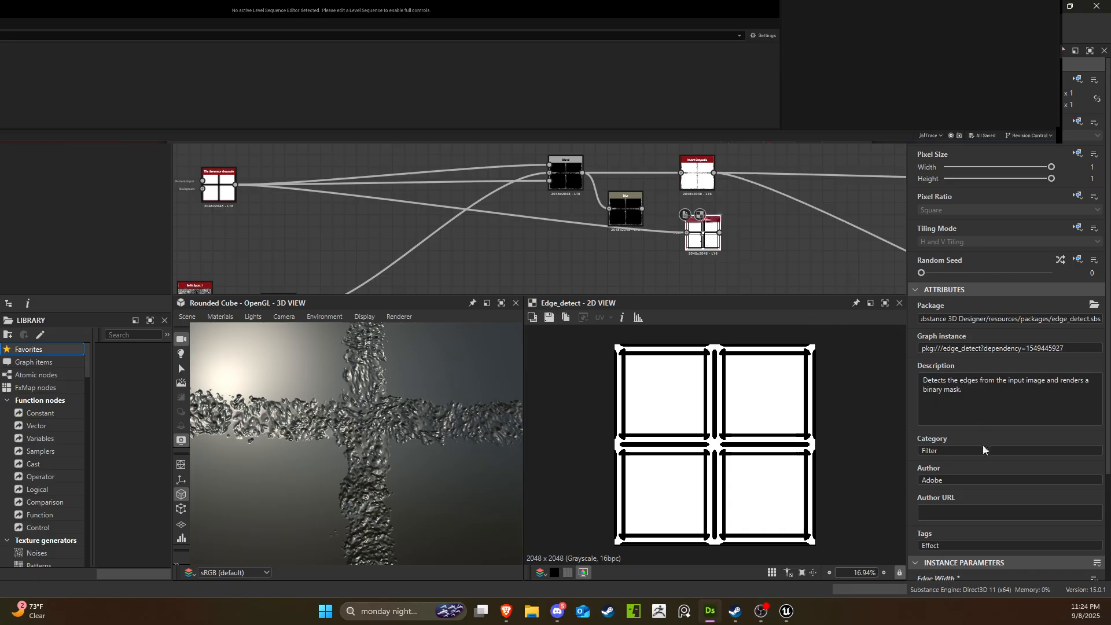
scroll(990, 450, down, 3)
drag(933, 459, 998, 461)
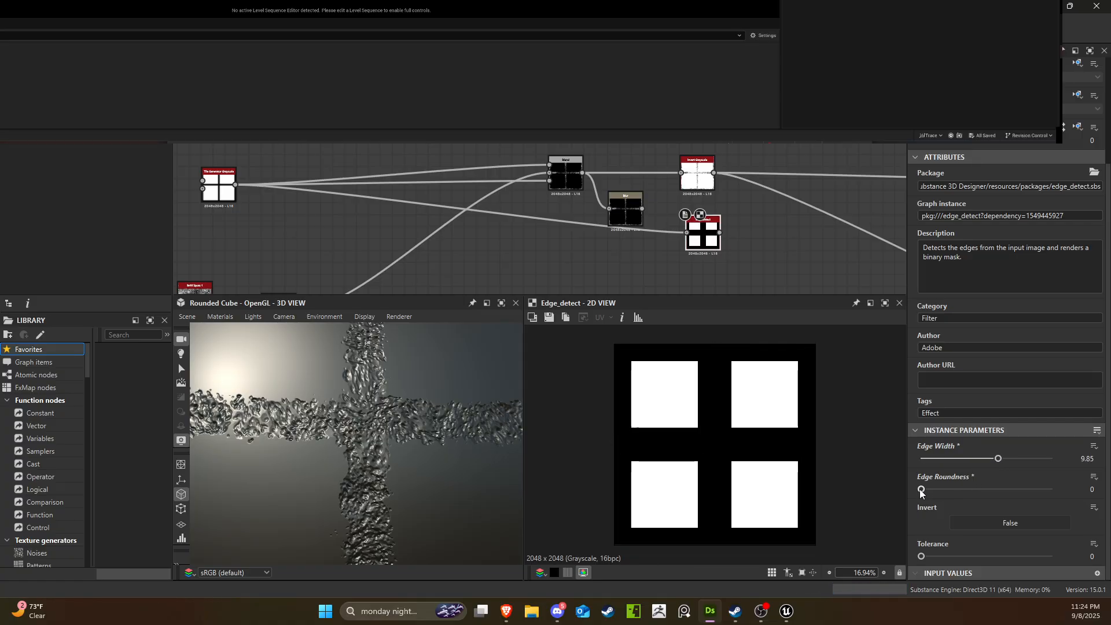
drag(920, 489, 798, 516)
scroll(680, 226, up, 5)
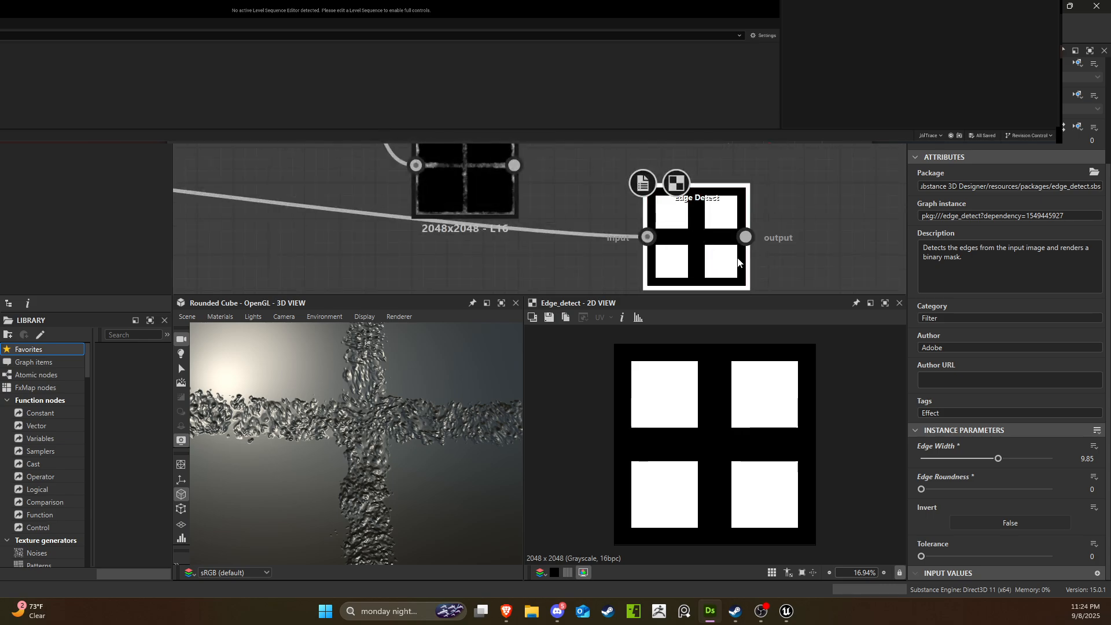
scroll(696, 243, down, 2)
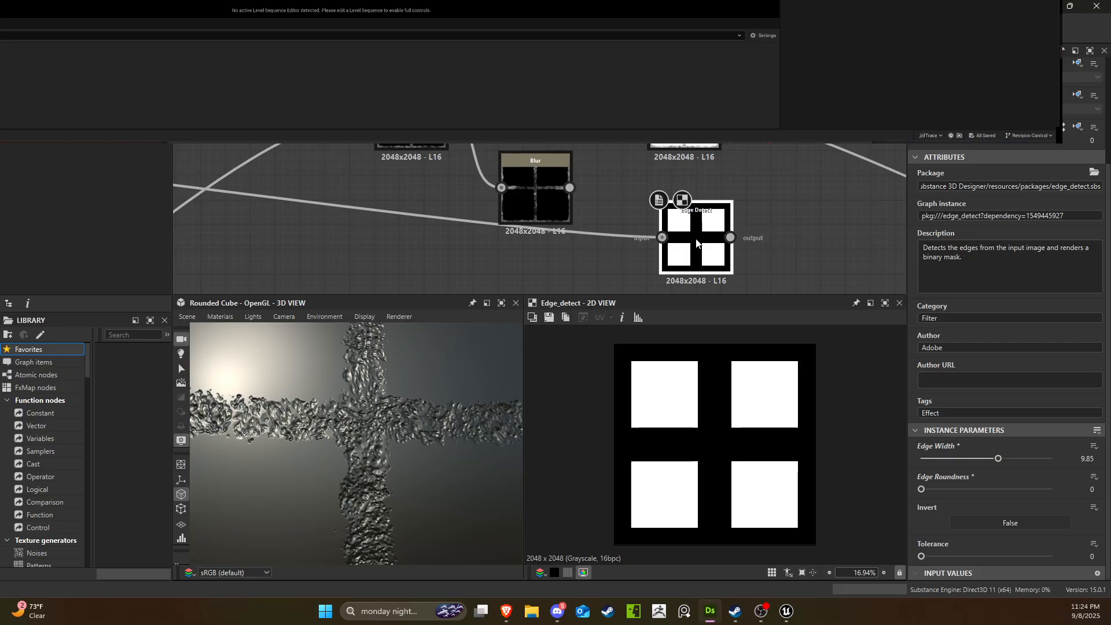
Delete the Edge Detect node and add a Levels node fed by Tile Generator Grayscale, placed below the Blur node.
key(Delete)
scroll(368, 229, down, 2)
middle_drag(368, 229, 610, 253)
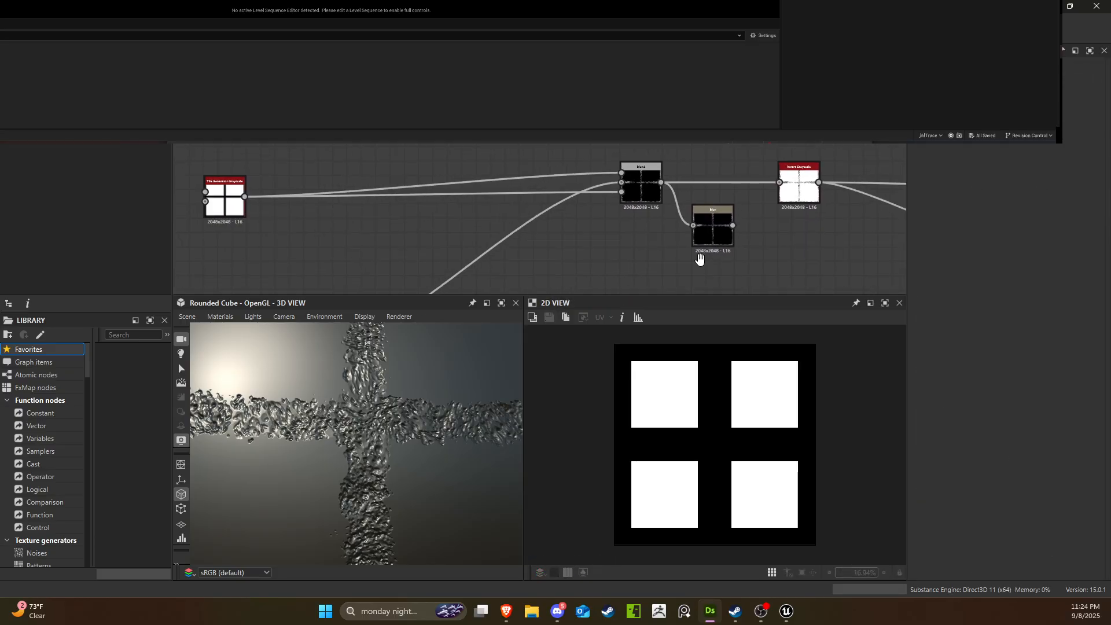
click(240, 197)
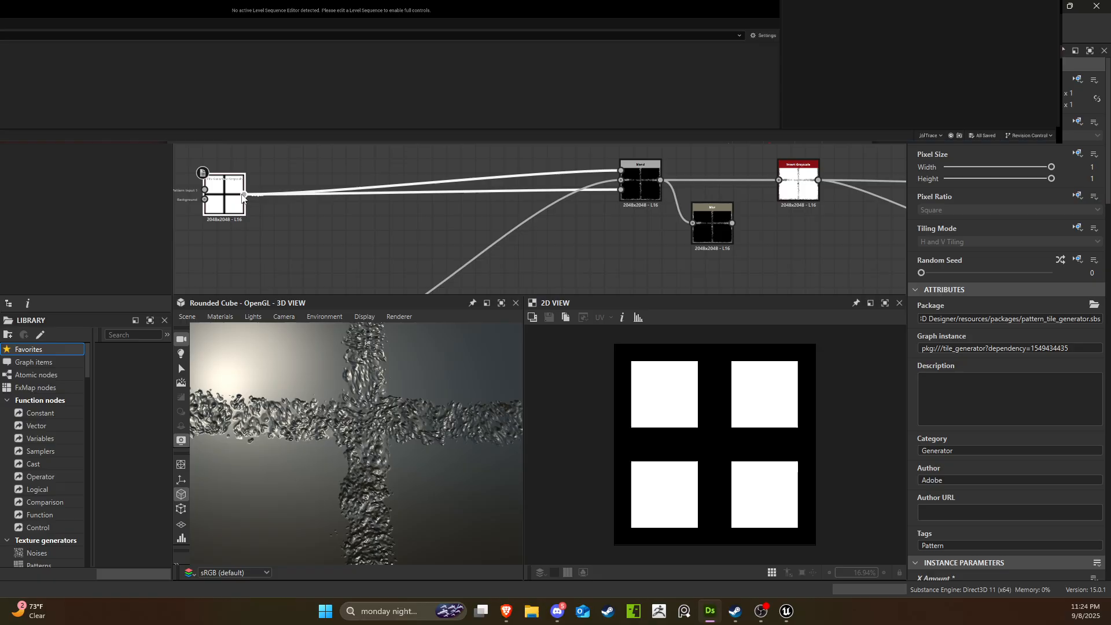
middle_drag(240, 198, 207, 174)
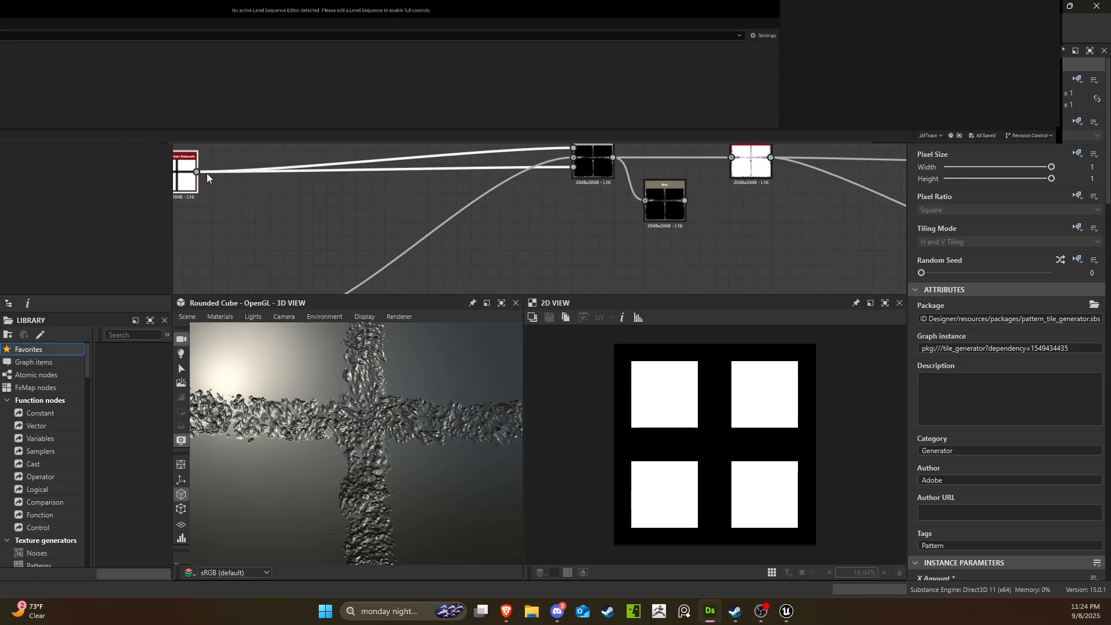
drag(197, 174, 664, 249)
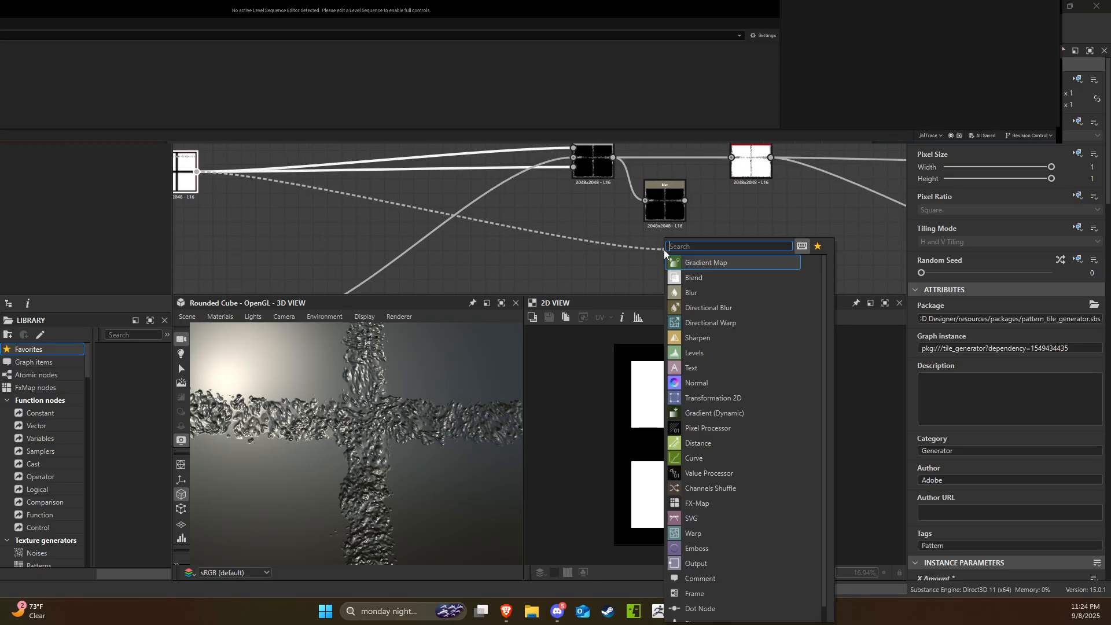
click(688, 353)
drag(678, 260, 664, 275)
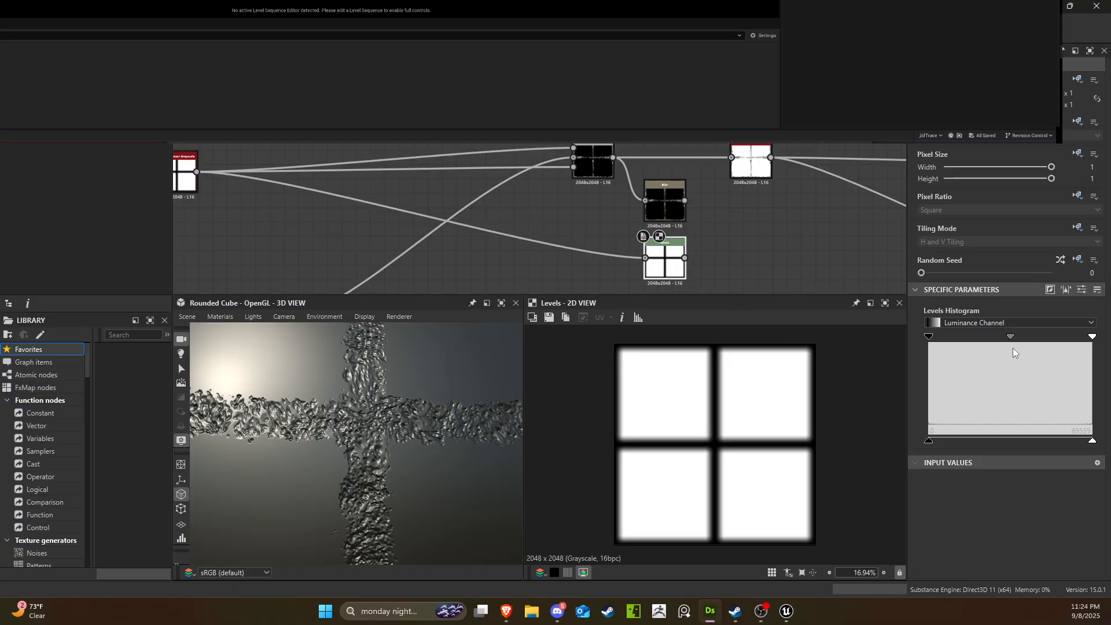
Raise the Levels node's input black point slightly and bring its input white point down close to it.
drag(1010, 337, 938, 337)
drag(927, 443, 875, 432)
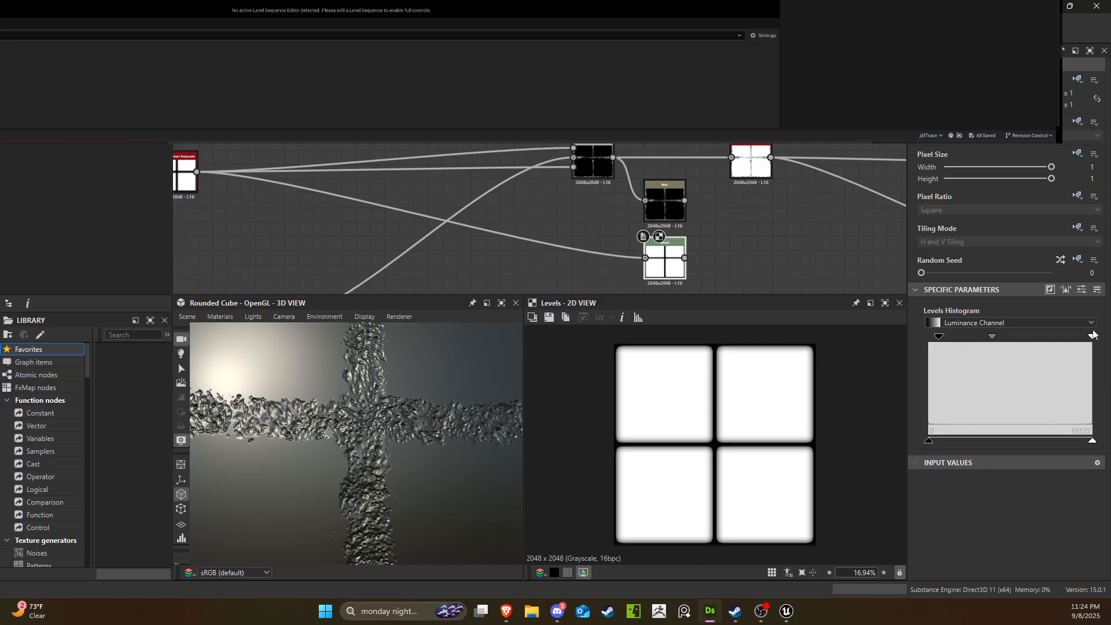
drag(1086, 343, 942, 343)
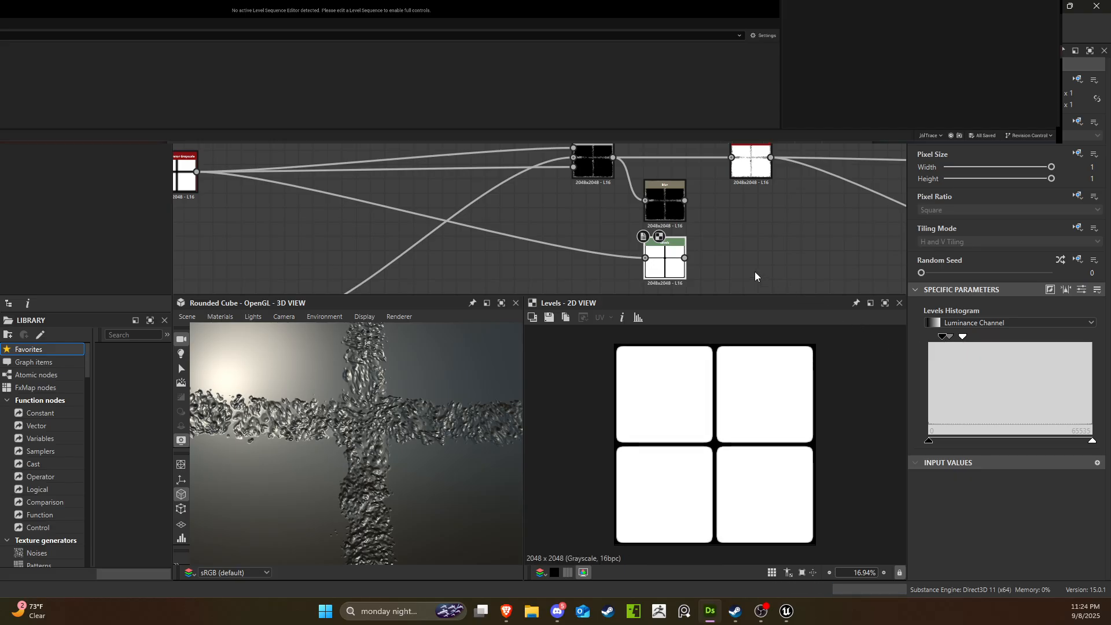
Delete the Blur node, move Levels between the Tile Generator and Blend nodes, and connect it to Blend's opacity input.
click(665, 199)
key(Delete)
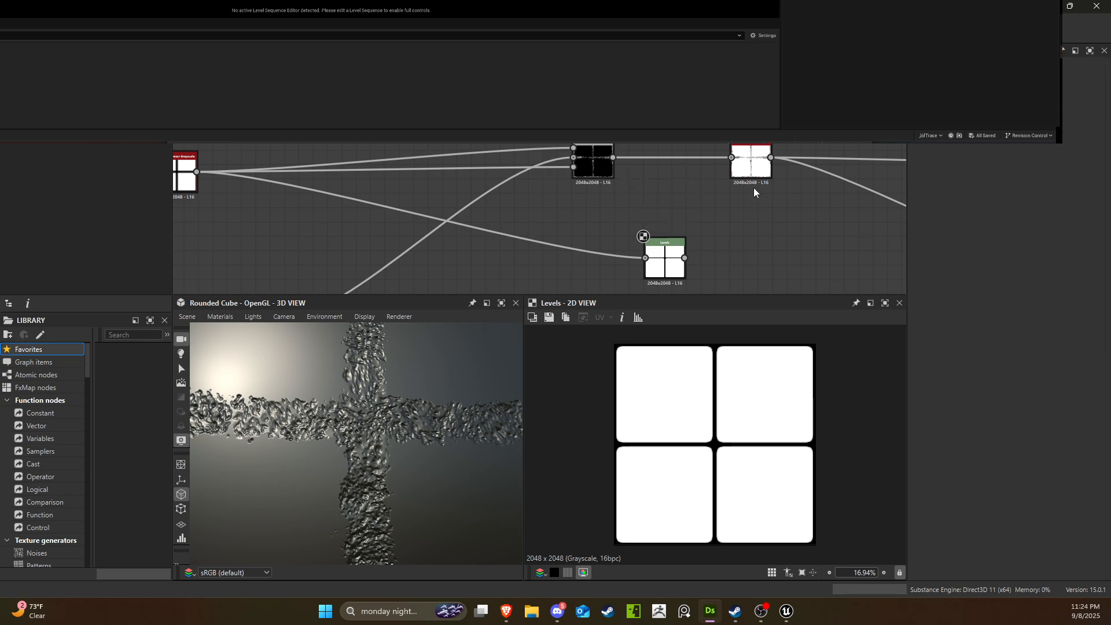
drag(664, 270, 662, 147)
scroll(324, 181, up, 2)
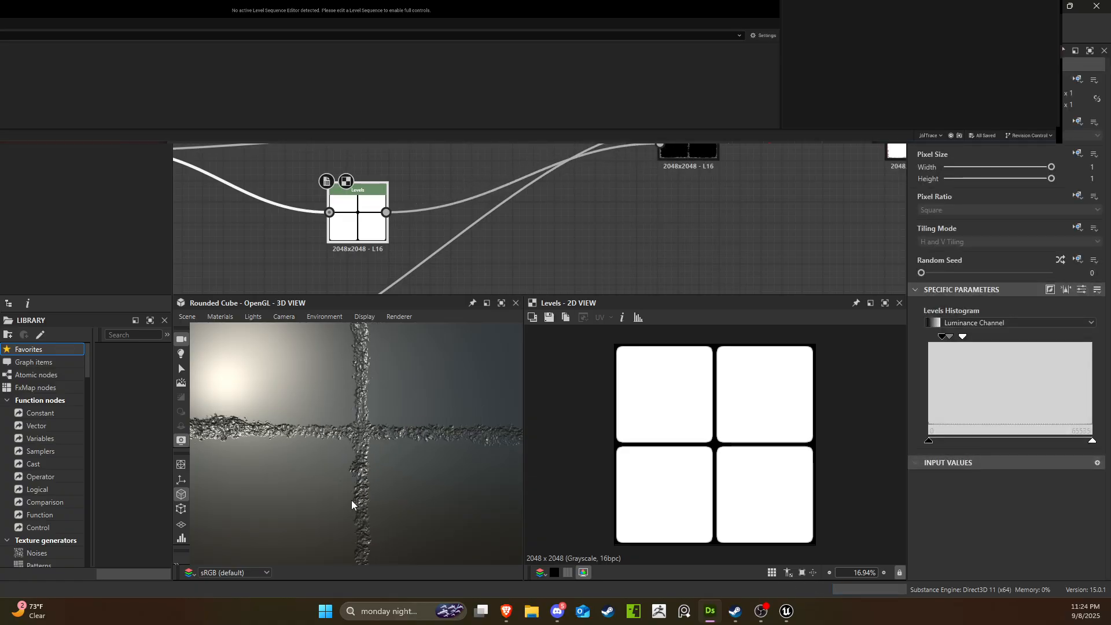
scroll(430, 420, down, 5)
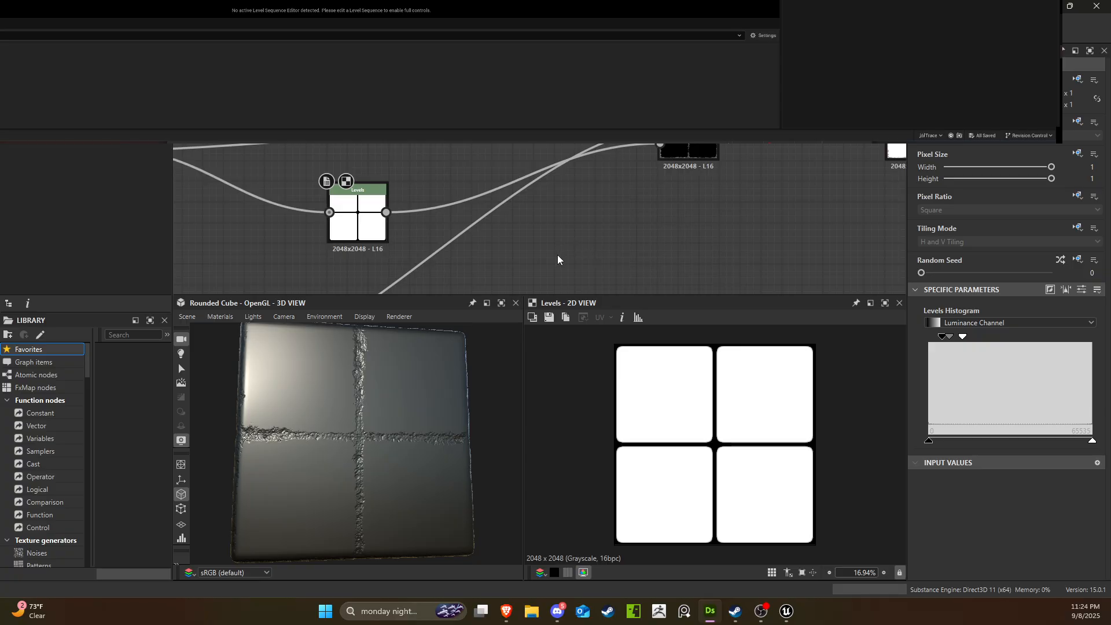
Add a second Blend node with the first Blend's output as background and the Levels output as opacity.
scroll(735, 194, down, 1)
middle_drag(738, 197, 282, 187)
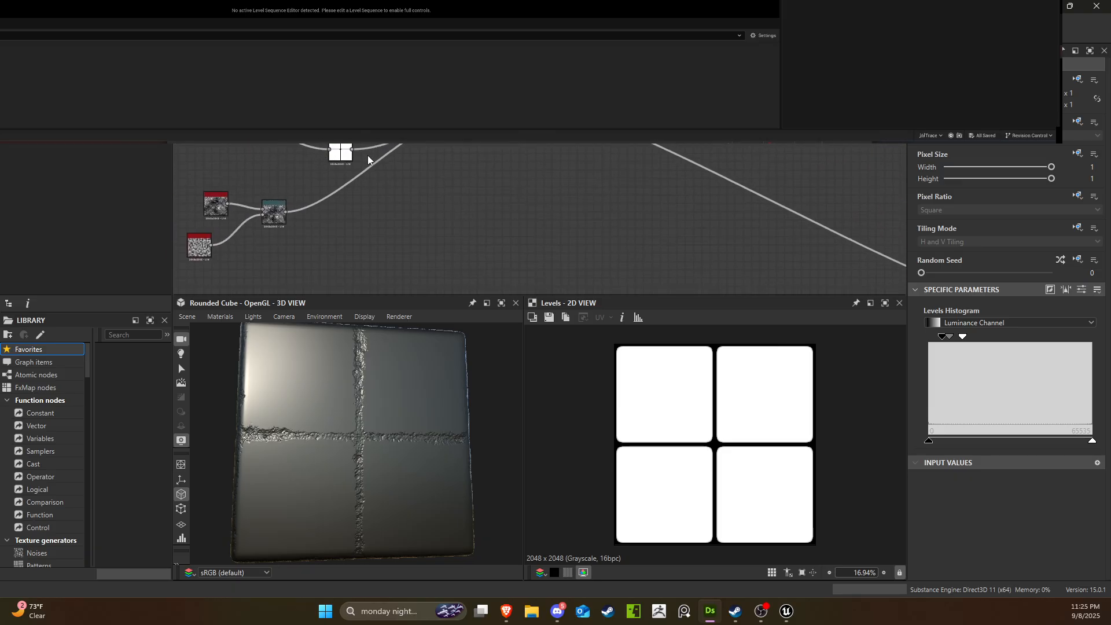
drag(485, 114, 554, 169)
click(605, 209)
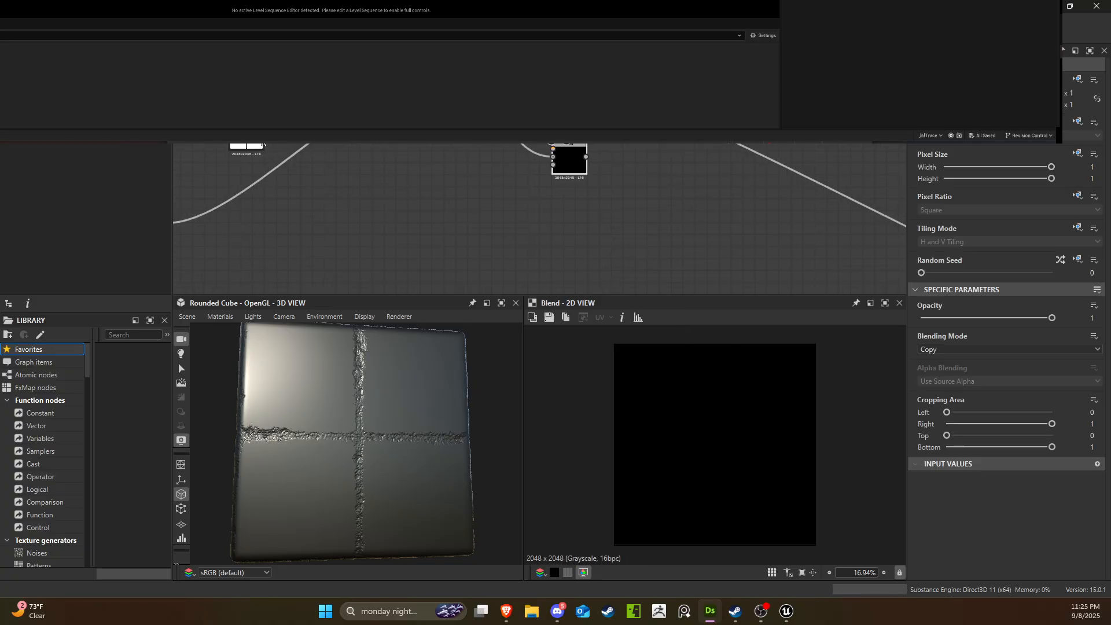
drag(434, 173, 553, 165)
middle_drag(552, 165, 557, 212)
drag(576, 230, 546, 205)
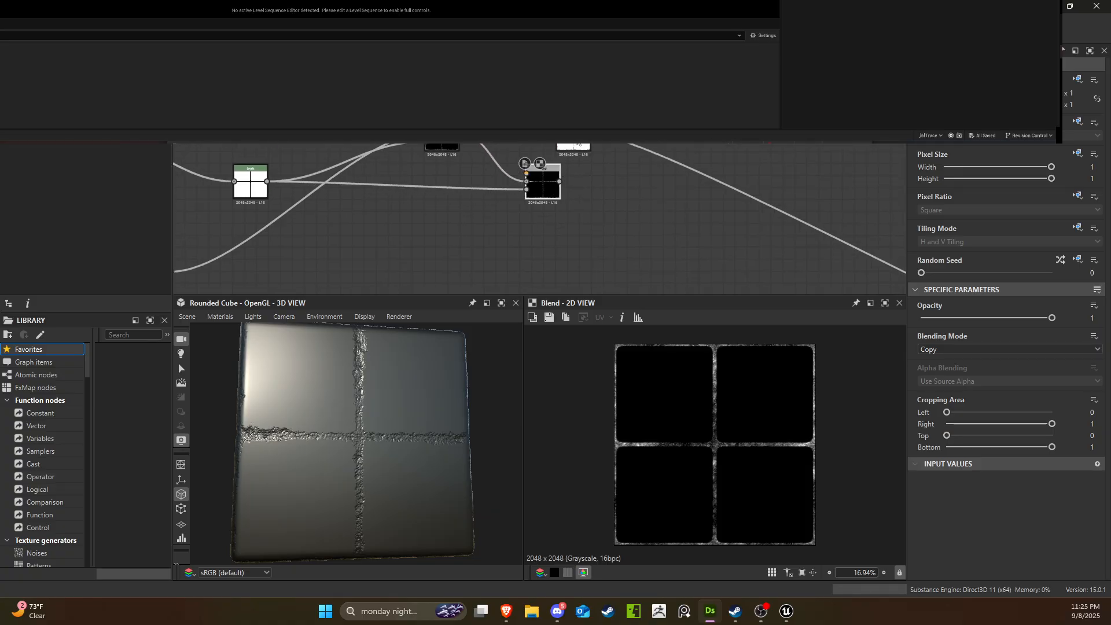
Connect the second Blend's output to Invert Grayscale and undo the last node repositioning.
click(605, 156)
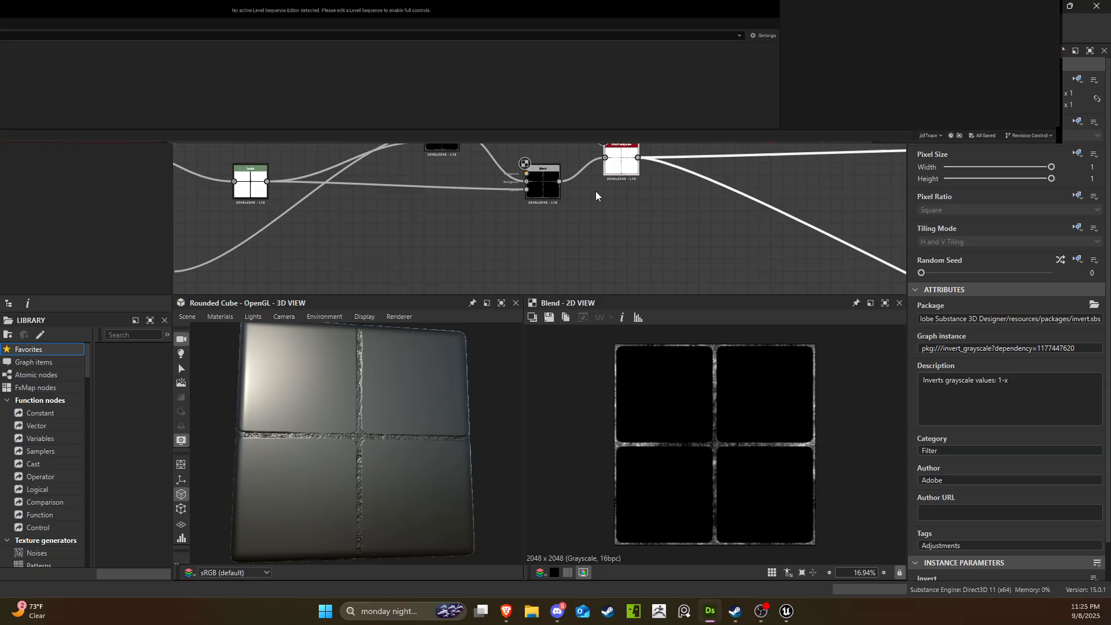
scroll(286, 448, up, 8)
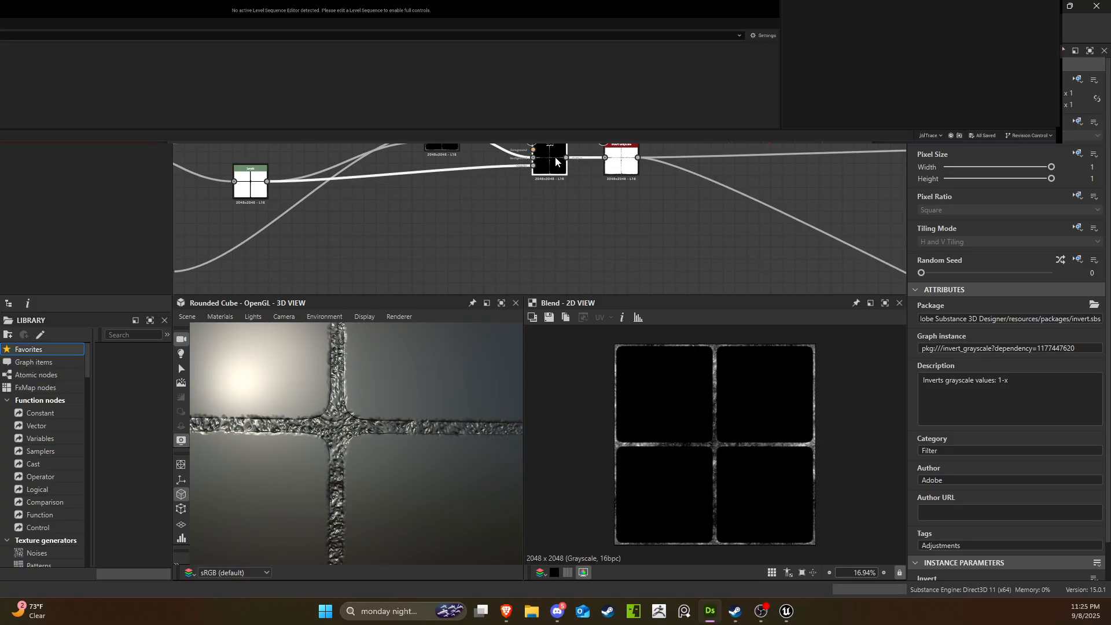
scroll(554, 157, up, 8)
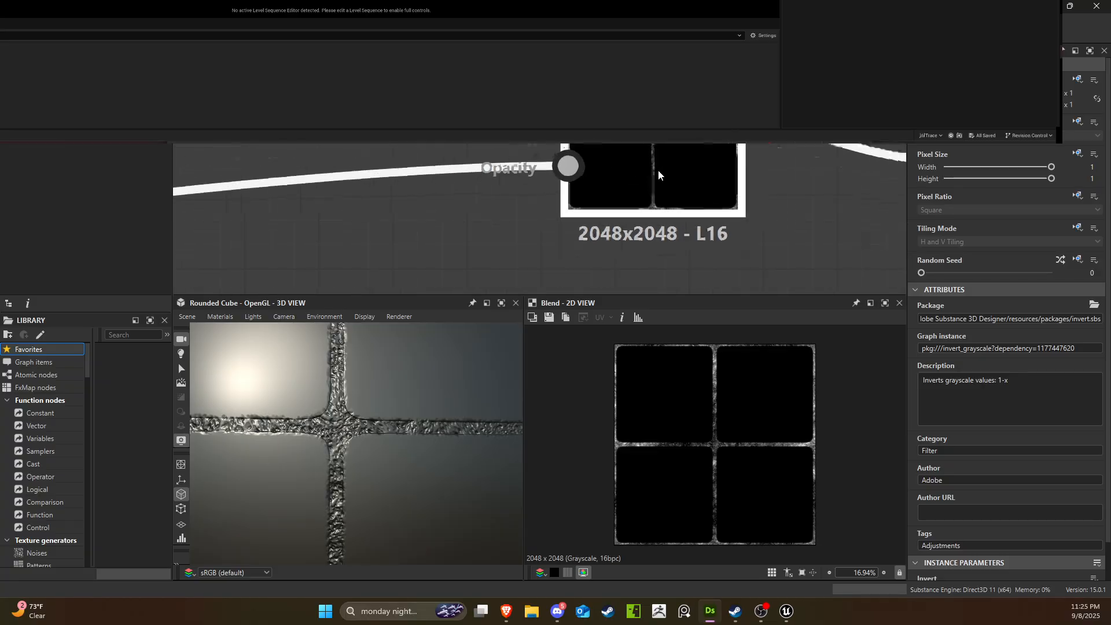
scroll(658, 169, down, 10)
drag(626, 192, 626, 184)
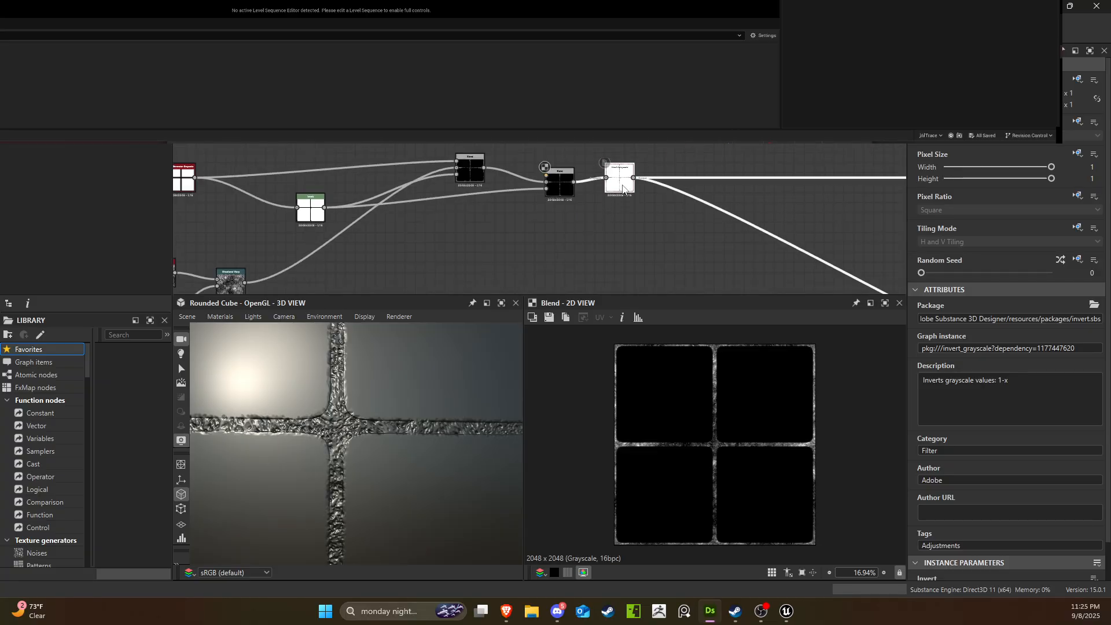
key(ctrl+z)
Look over the grout in the 3D view and the graph from the Blend nodes through Invert Grayscale to the outputs.
scroll(626, 184, down, 4)
scroll(752, 174, up, 2)
scroll(626, 130, up, 3)
middle_drag(665, 151, 703, 277)
scroll(672, 124, down, 3)
middle_drag(525, 122, 602, 189)
scroll(456, 178, up, 4)
scroll(455, 179, up, 5)
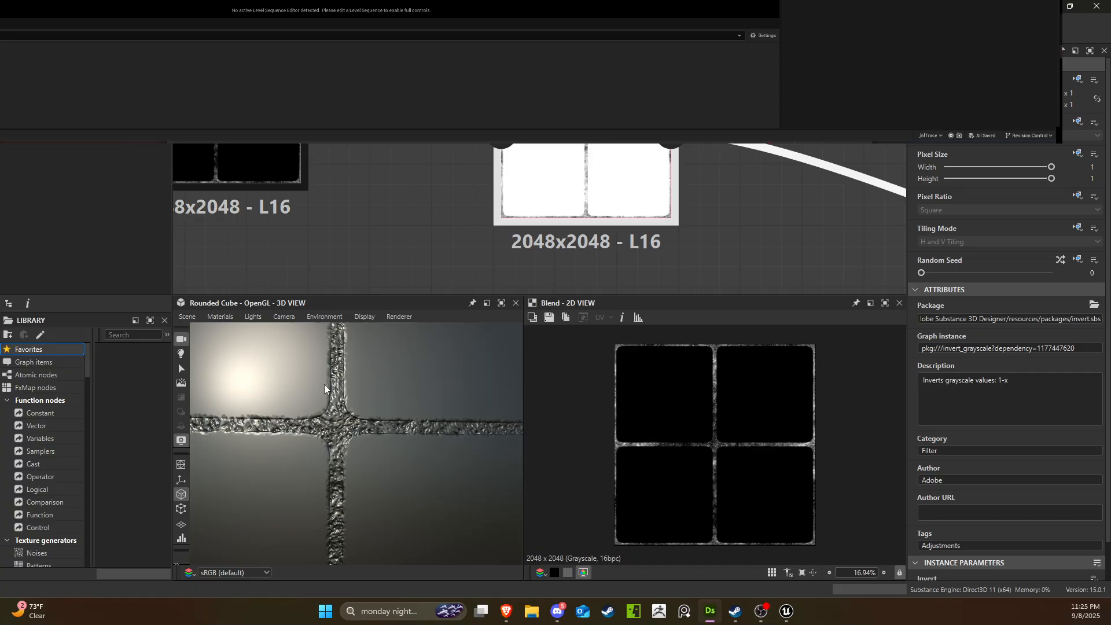
scroll(727, 191, down, 6)
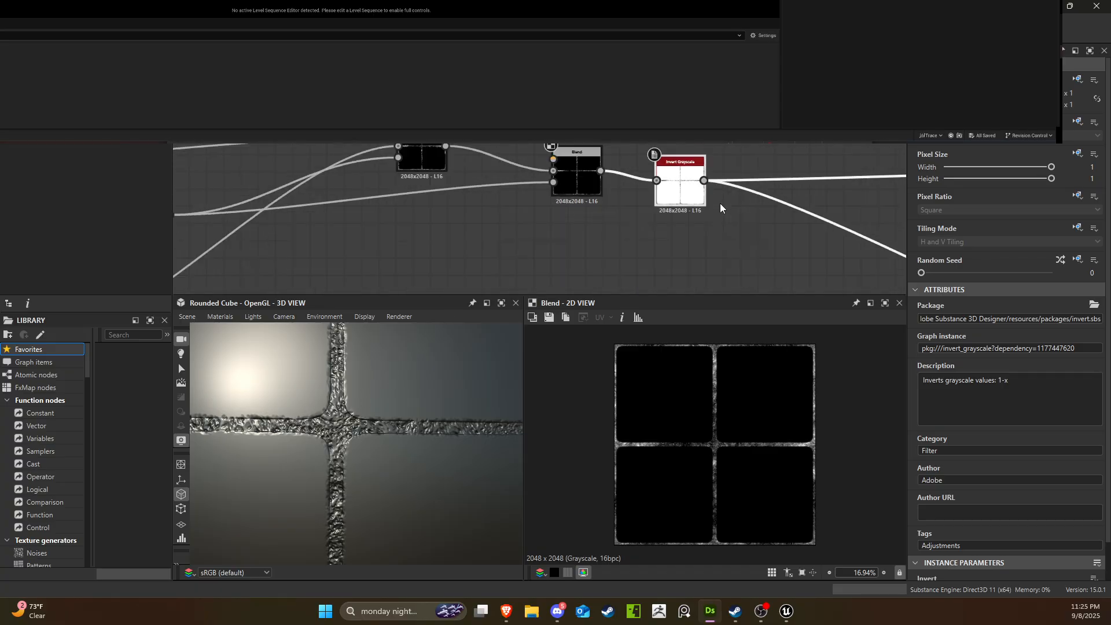
drag(673, 182, 686, 189)
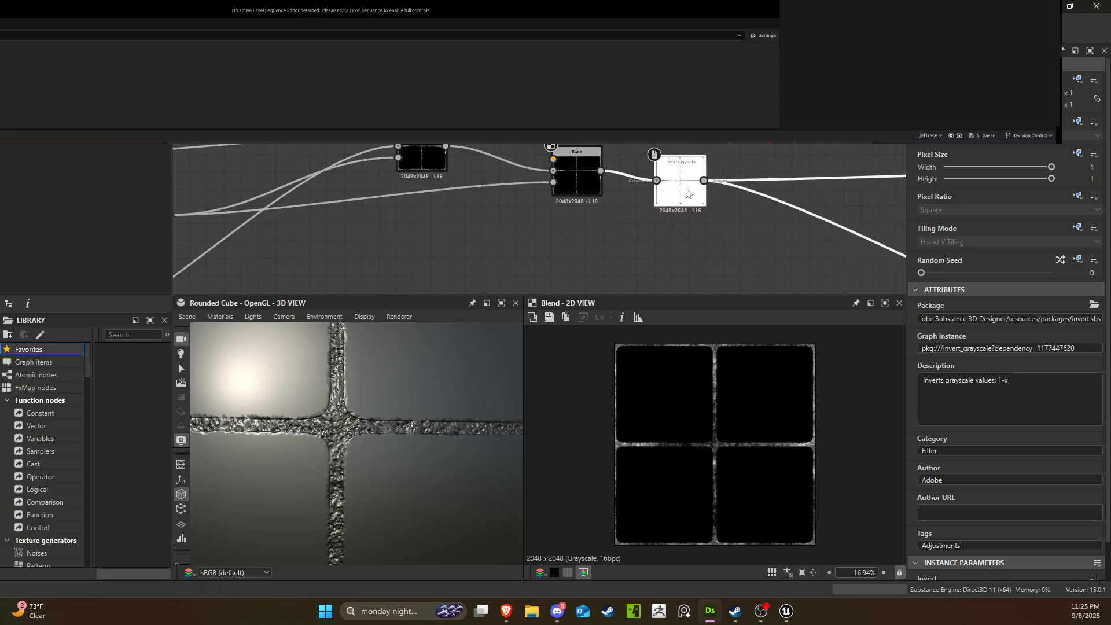
scroll(671, 193, down, 3)
middle_drag(821, 180, 590, 225)
middle_drag(784, 186, 667, 144)
scroll(675, 159, up, 4)
scroll(696, 166, down, 3)
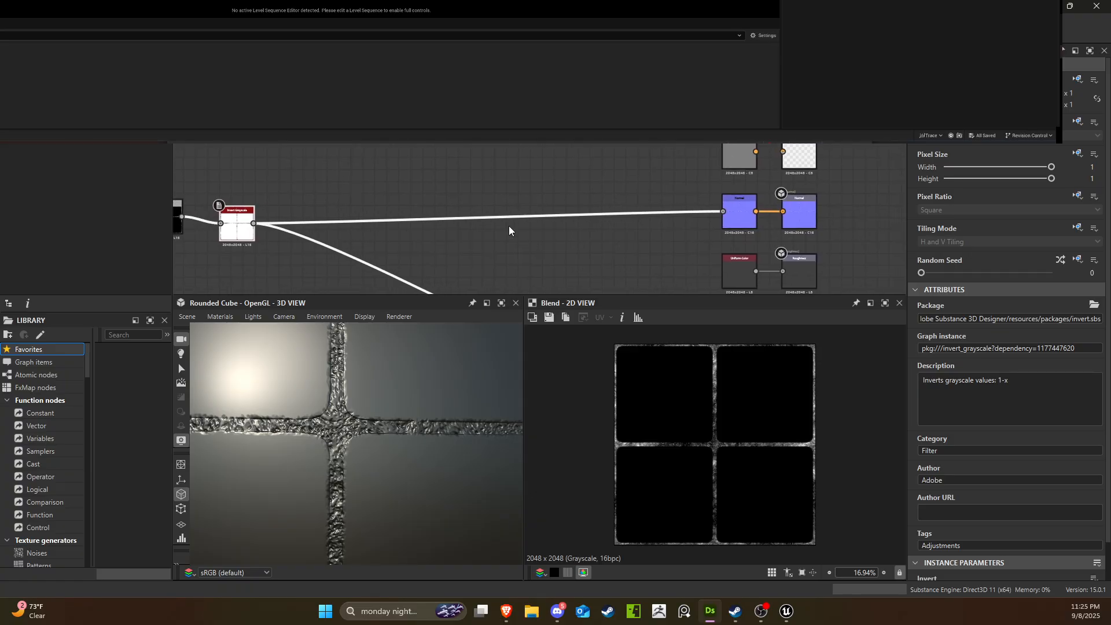
middle_drag(318, 167, 362, 187)
scroll(364, 186, up, 3)
click(482, 179)
scroll(491, 194, down, 5)
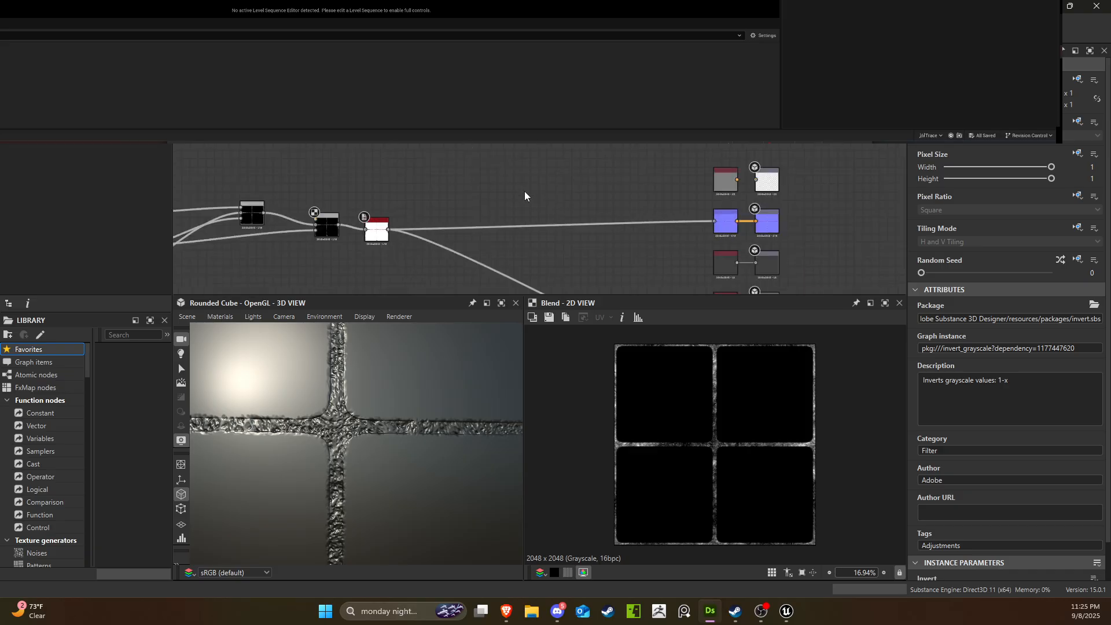
scroll(512, 182, down, 3)
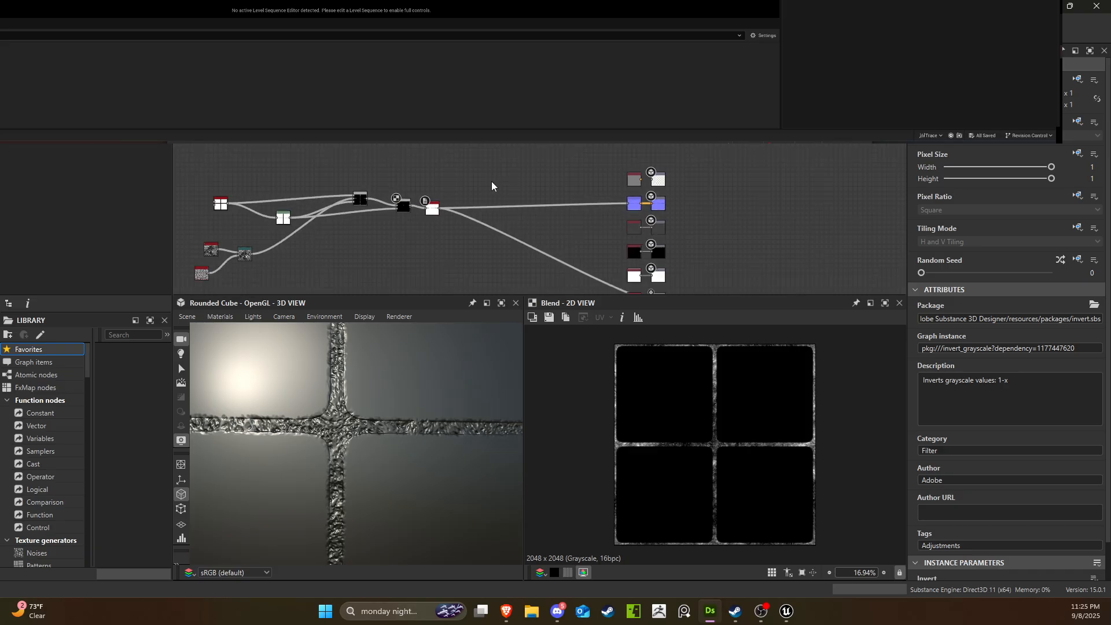
Duplicate the BnW Spots 1, Perlin Noise and Directional Warp nodes together.
scroll(324, 220, up, 5)
mouse_move(270, 245)
middle_down()
mouse_move(199, 291)
mouse_move(382, 208)
mouse_move(283, 238)
middle_up()
scroll(283, 237, up, 3)
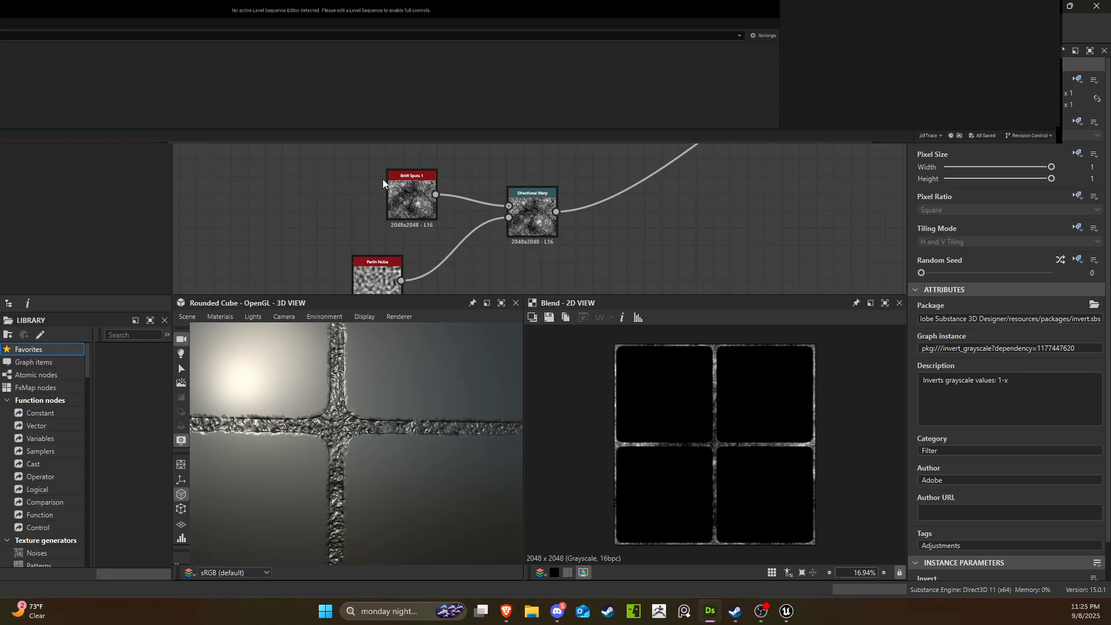
scroll(383, 179, down, 2)
drag(326, 165, 467, 256)
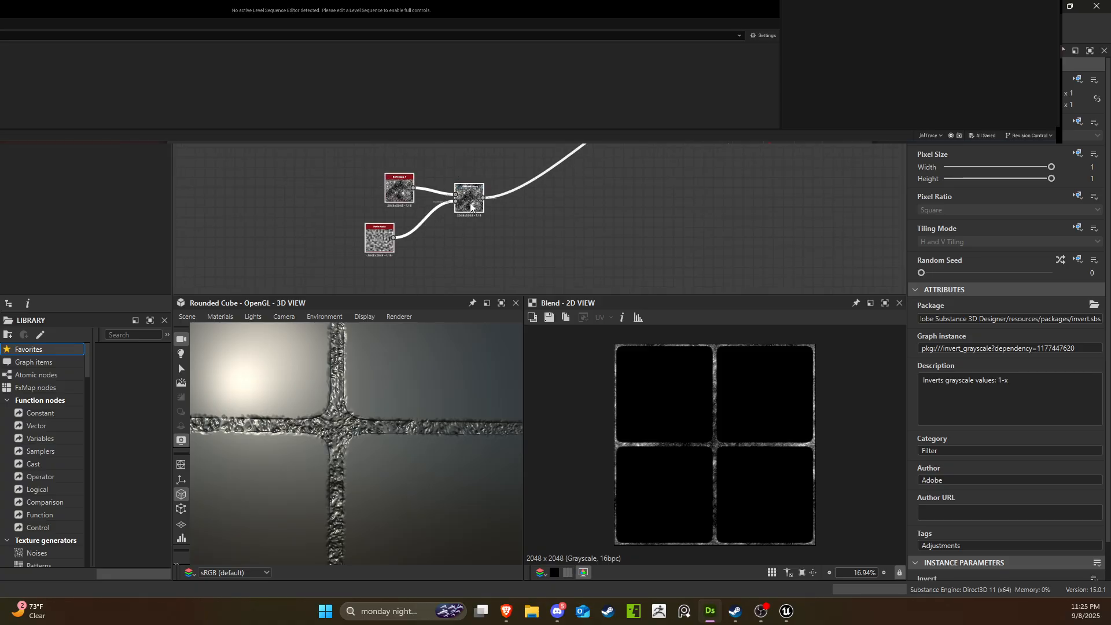
right_click(471, 206)
click(420, 165)
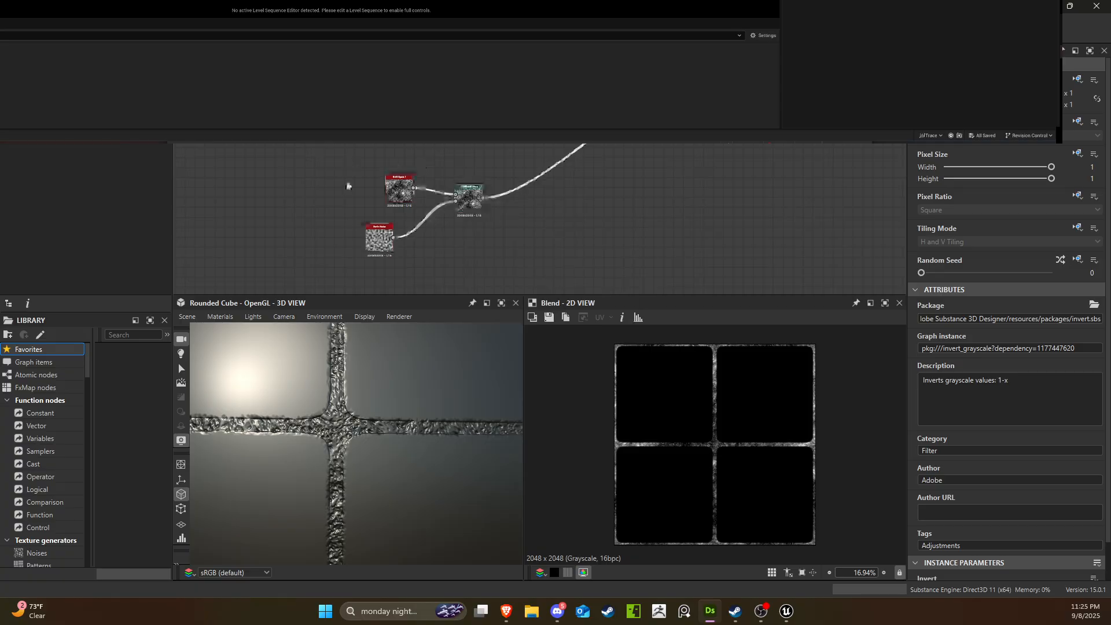
key(ctrl+v)
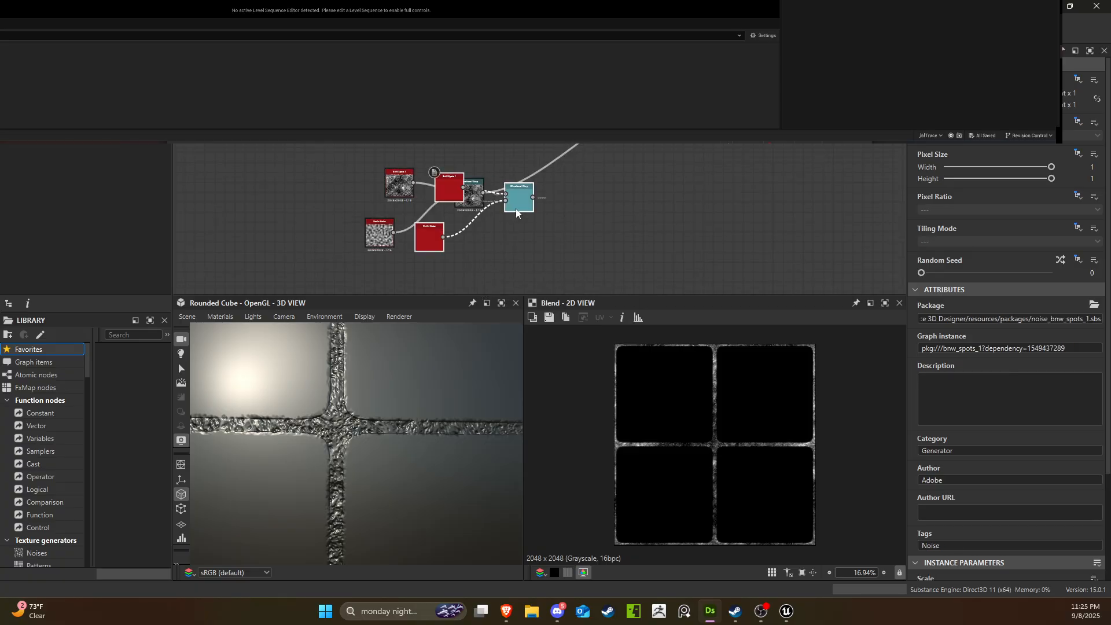
Move the duplicated noise and warp nodes into the empty area above the Blend and Invert Grayscale nodes.
drag(516, 208, 767, 219)
middle_drag(766, 197, 479, 304)
scroll(532, 255, down, 2)
middle_drag(532, 255, 527, 217)
drag(503, 266, 622, 120)
middle_drag(618, 143, 585, 208)
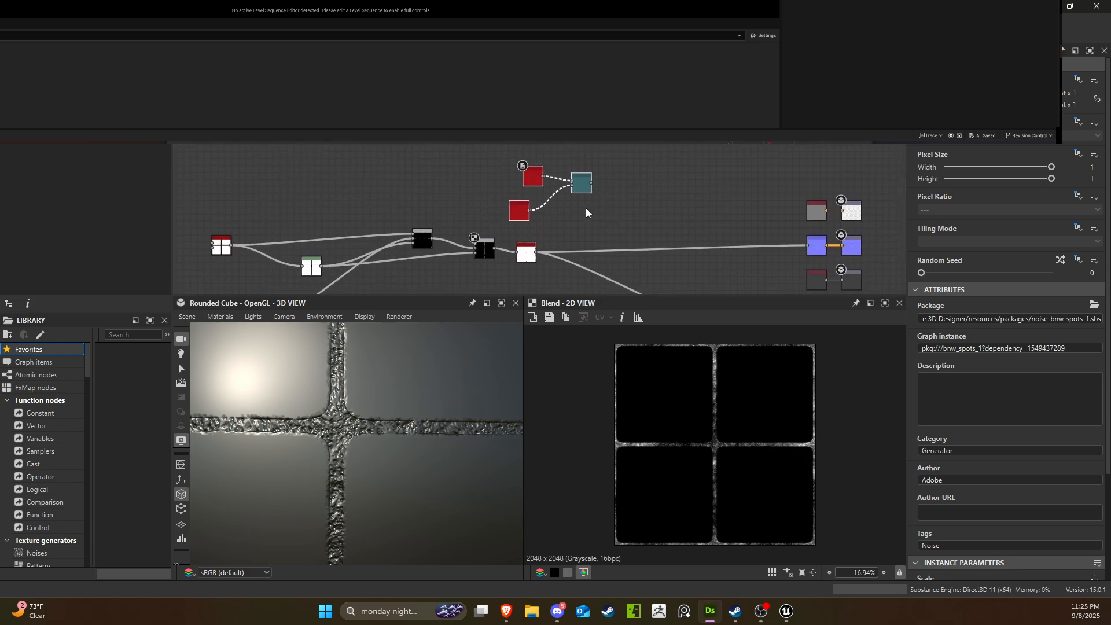
scroll(585, 207, up, 3)
drag(581, 173, 559, 142)
middle_drag(770, 167, 759, 205)
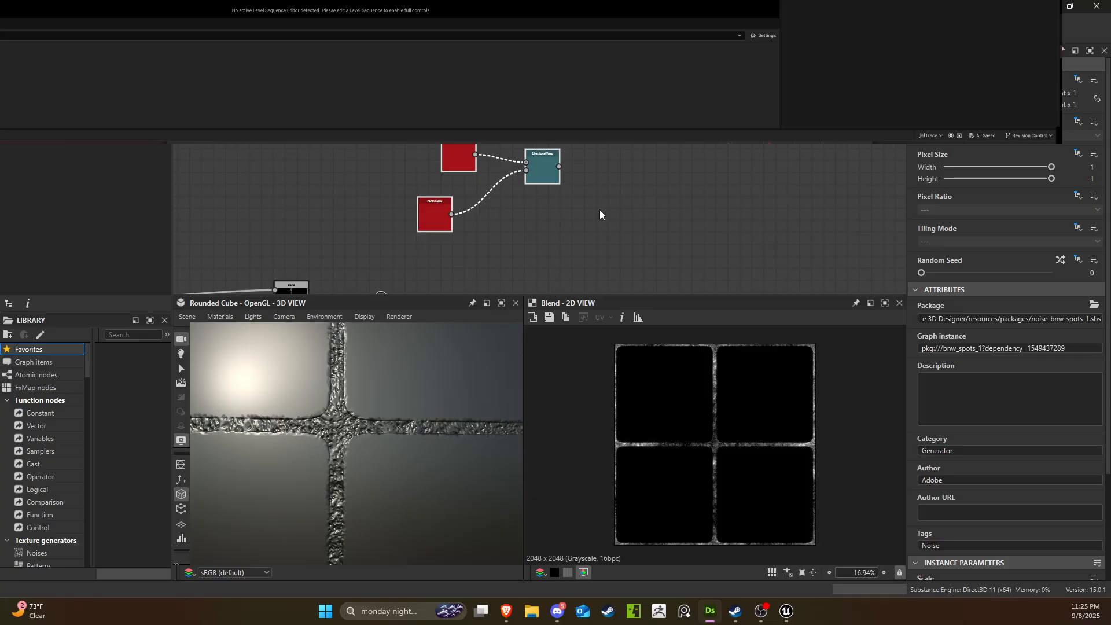
Select the duplicated BnW Spots 1 node on its own and preview it in the 2D view.
click(599, 210)
click(455, 157)
double_click(462, 156)
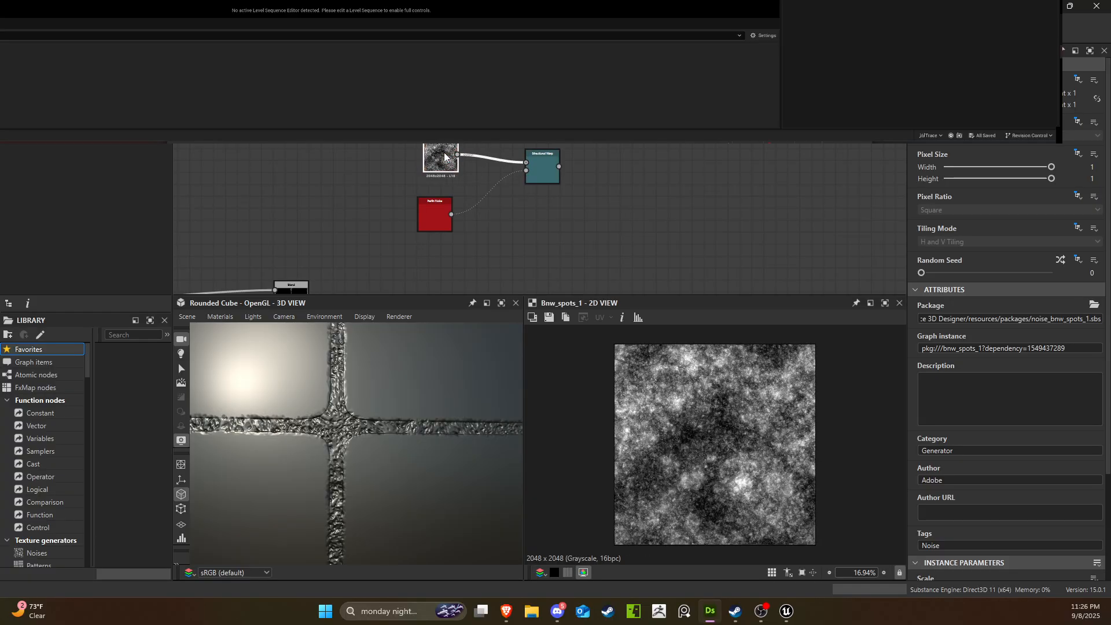
Set the intensity of the Directional Warp fed by the Perlin Noise to 20 and its warp angle to about 136 degrees.
double_click(436, 209)
scroll(436, 209, up, 2)
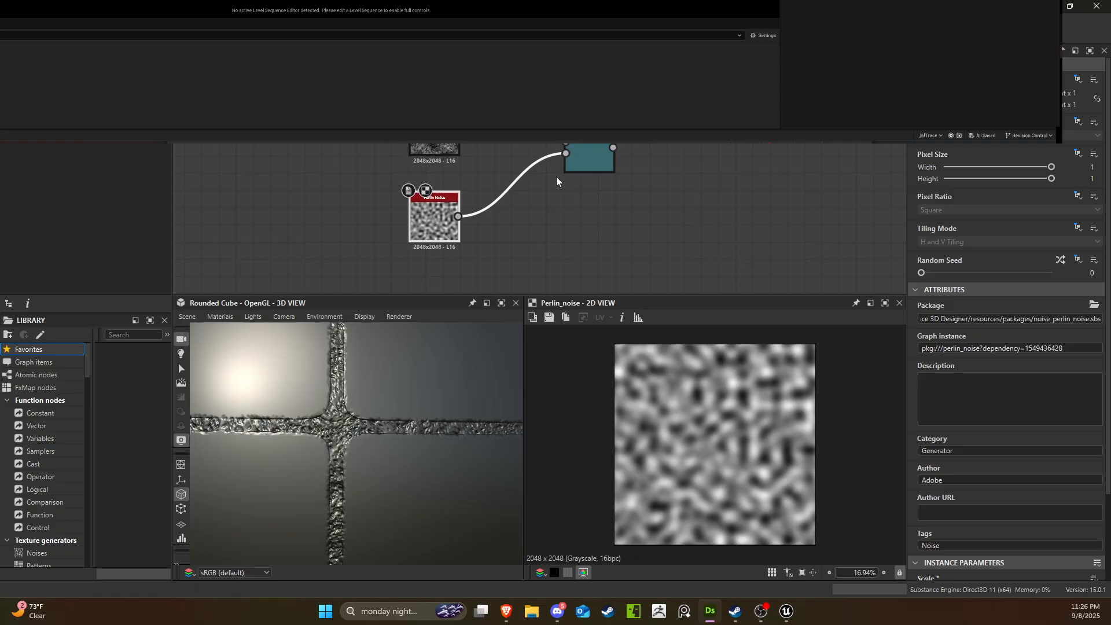
double_click(594, 166)
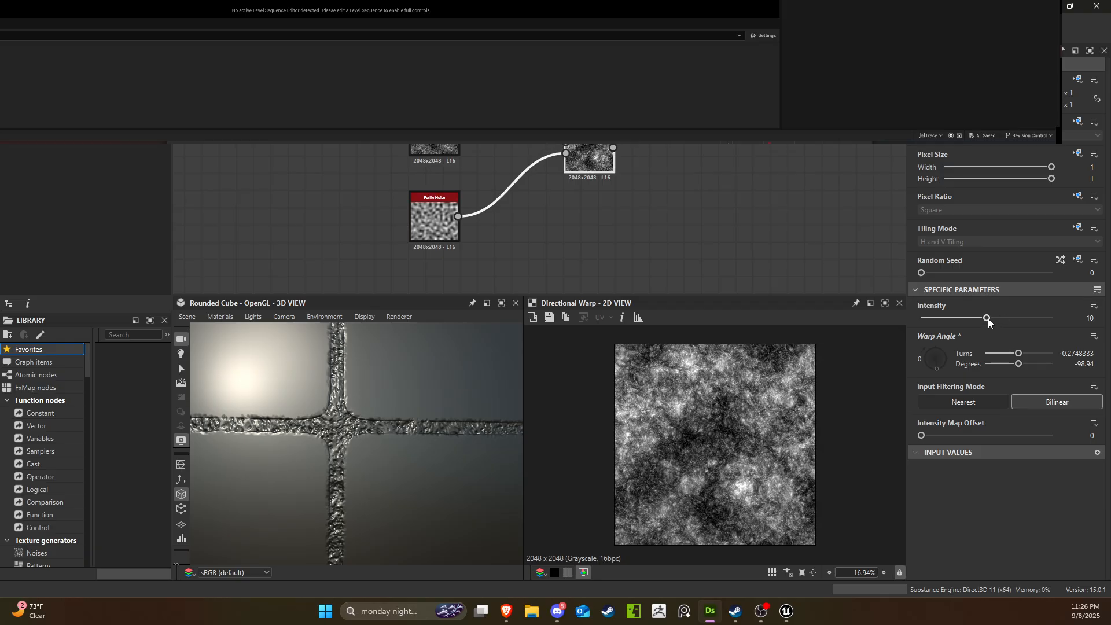
drag(987, 318, 1052, 312)
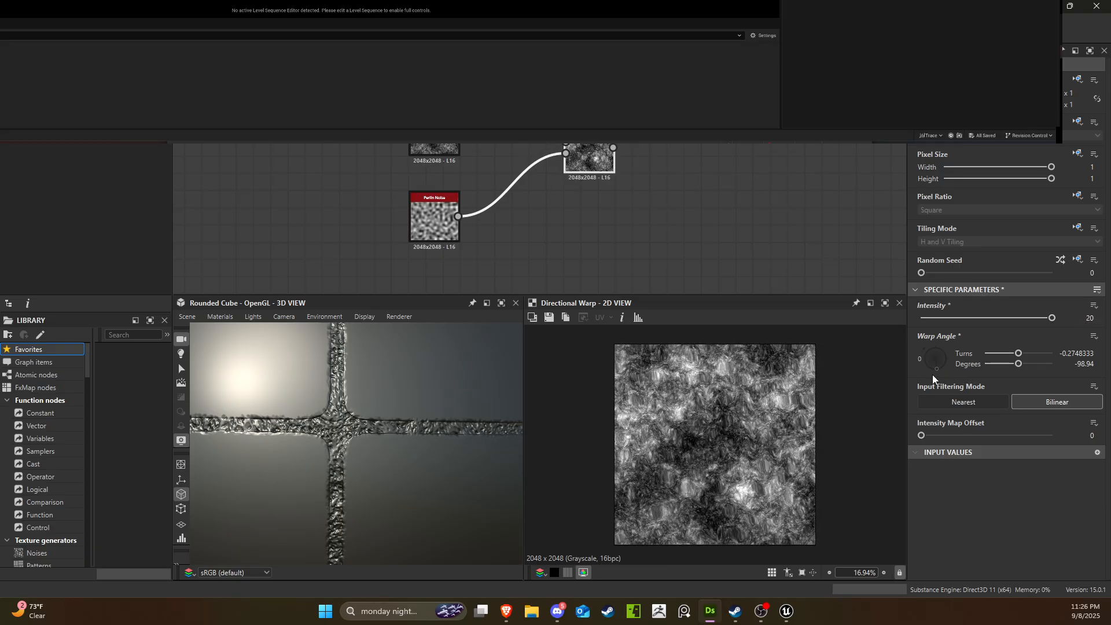
drag(932, 373, 952, 342)
Set the Perlin Noise node's scale to 5.
double_click(428, 224)
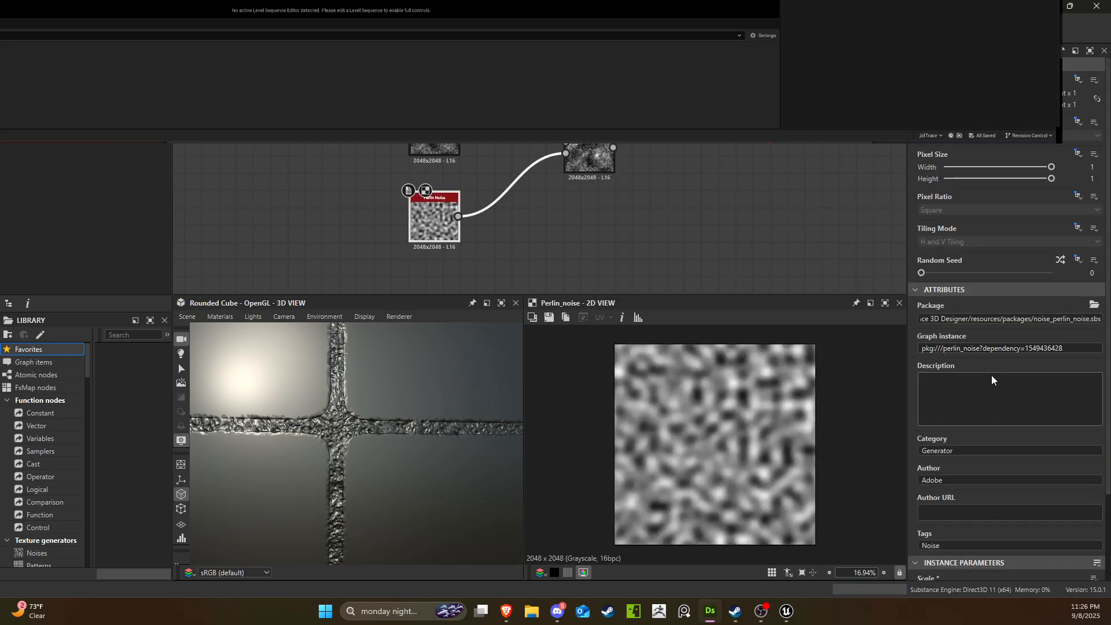
scroll(985, 429, down, 2)
drag(953, 494, 929, 490)
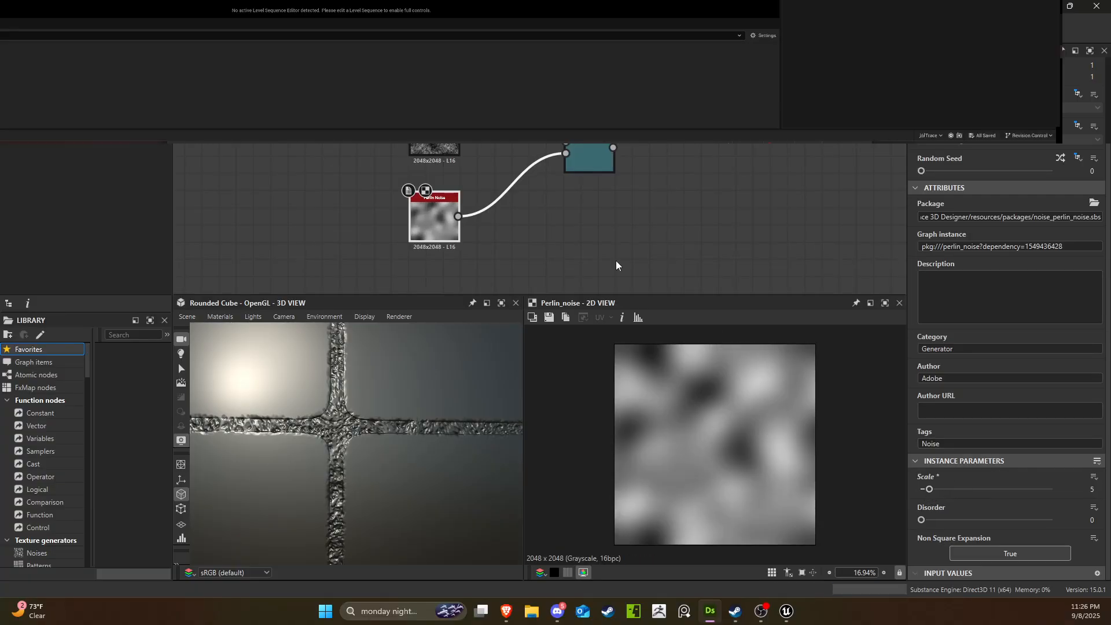
Set the Directional Warp's intensity to 40 and its warp angle to about 195 degrees.
double_click(589, 155)
drag(986, 318, 1066, 322)
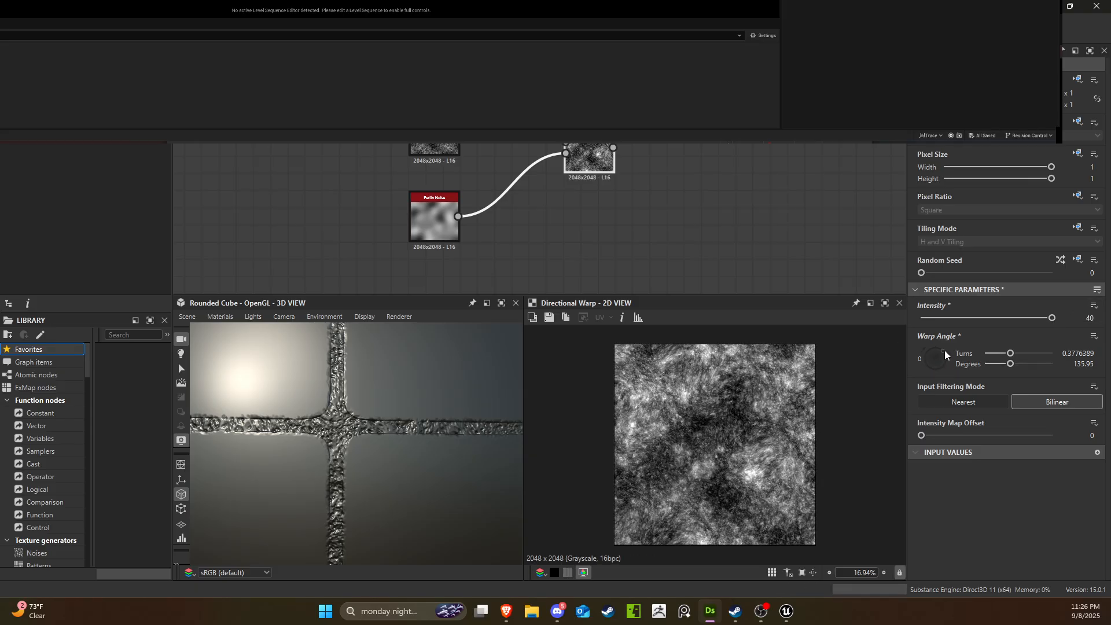
drag(944, 349, 953, 369)
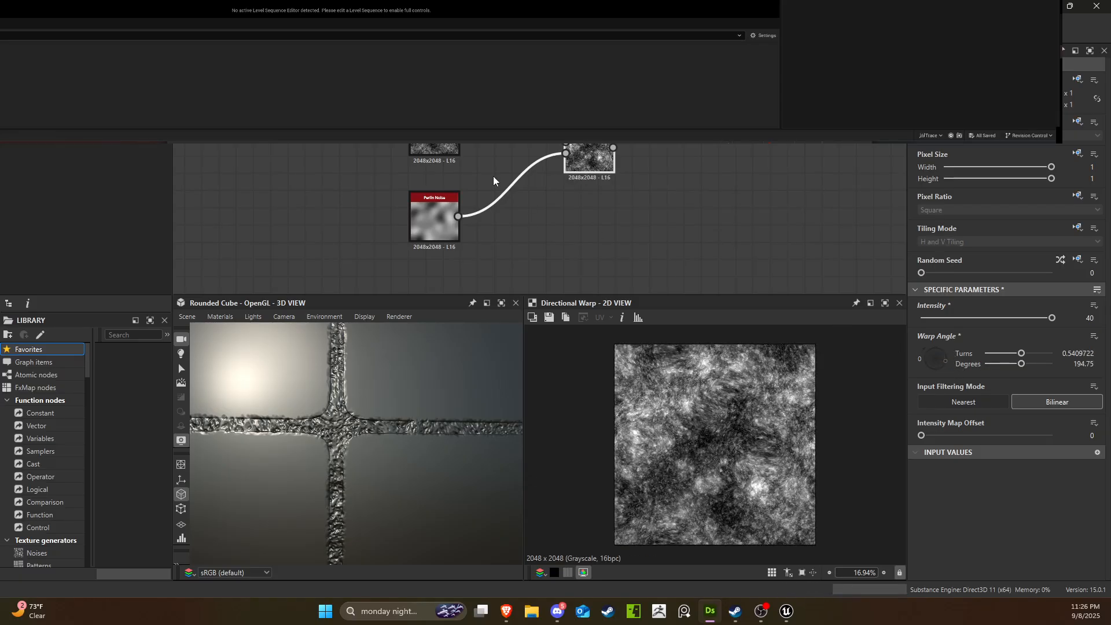
Add a Directional Blur after the Directional Warp, with an angle of about 35 degrees and an intensity of 2.64.
drag(645, 155, 683, 162)
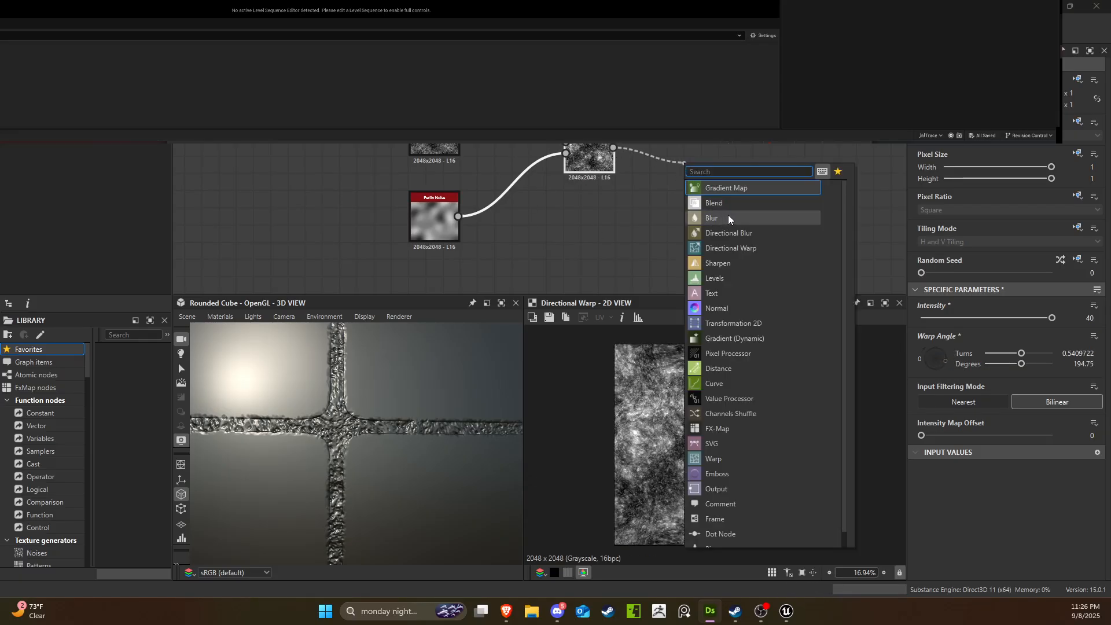
click(759, 231)
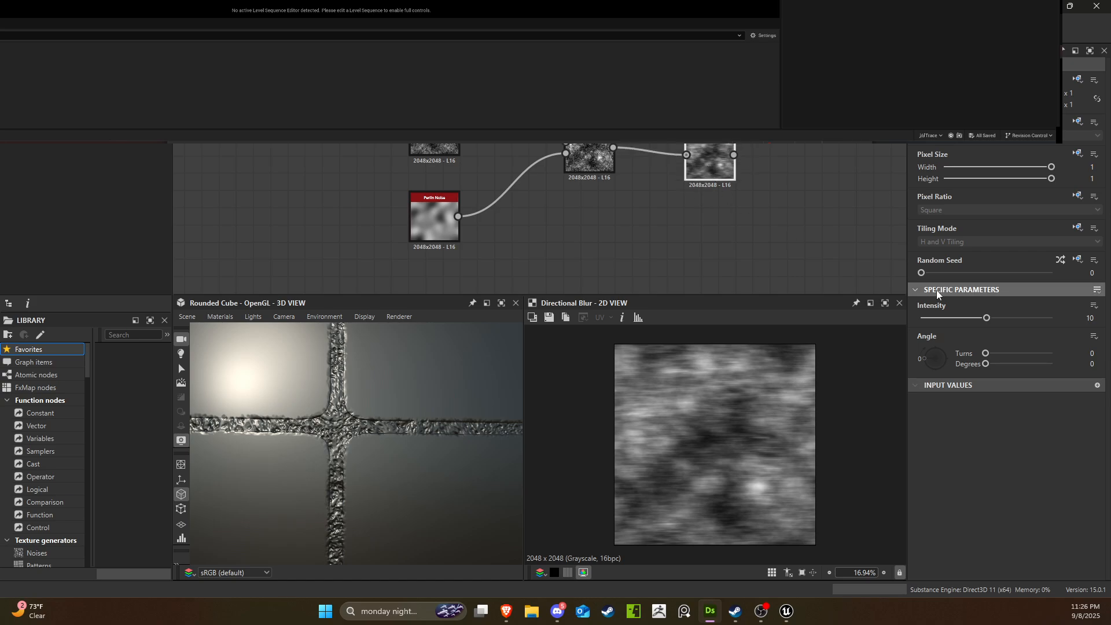
drag(923, 359, 925, 351)
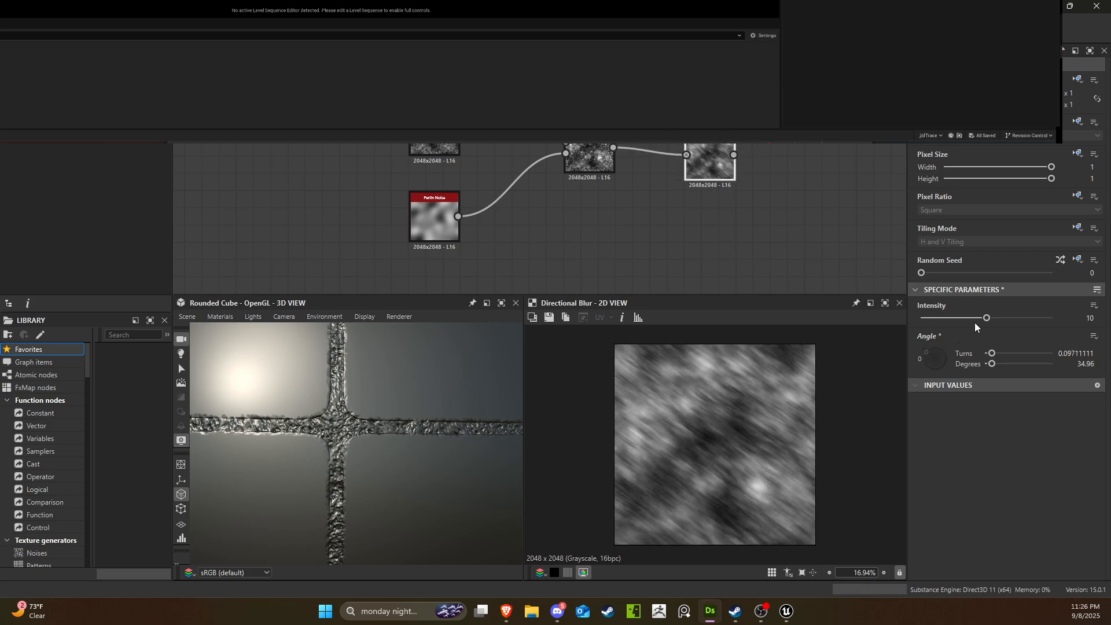
mouse_move(986, 318)
mouse_down()
mouse_move(1035, 316)
mouse_move(929, 313)
mouse_move(937, 316)
mouse_up()
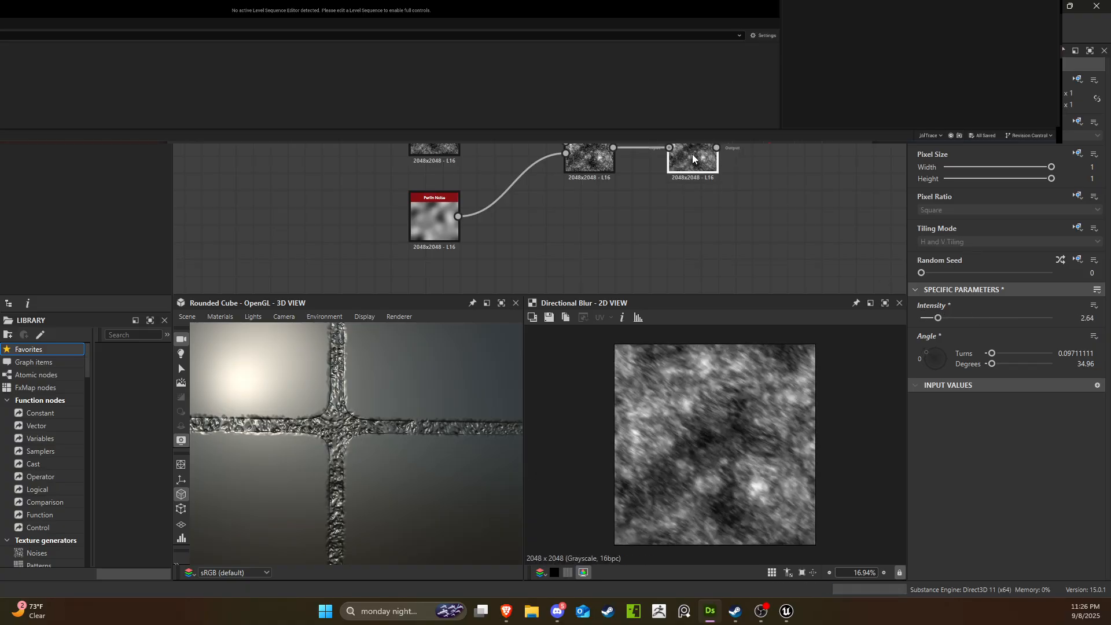
Add a second Directional Warp after the Directional Blur and set its intensity to 16.65.
drag(692, 157, 754, 158)
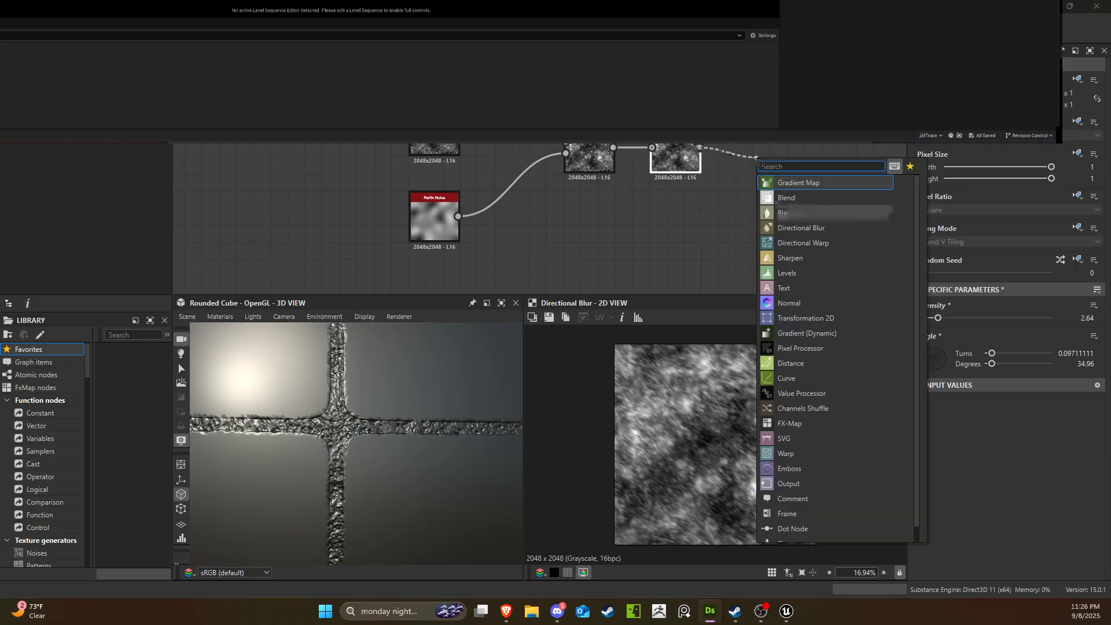
text(d)
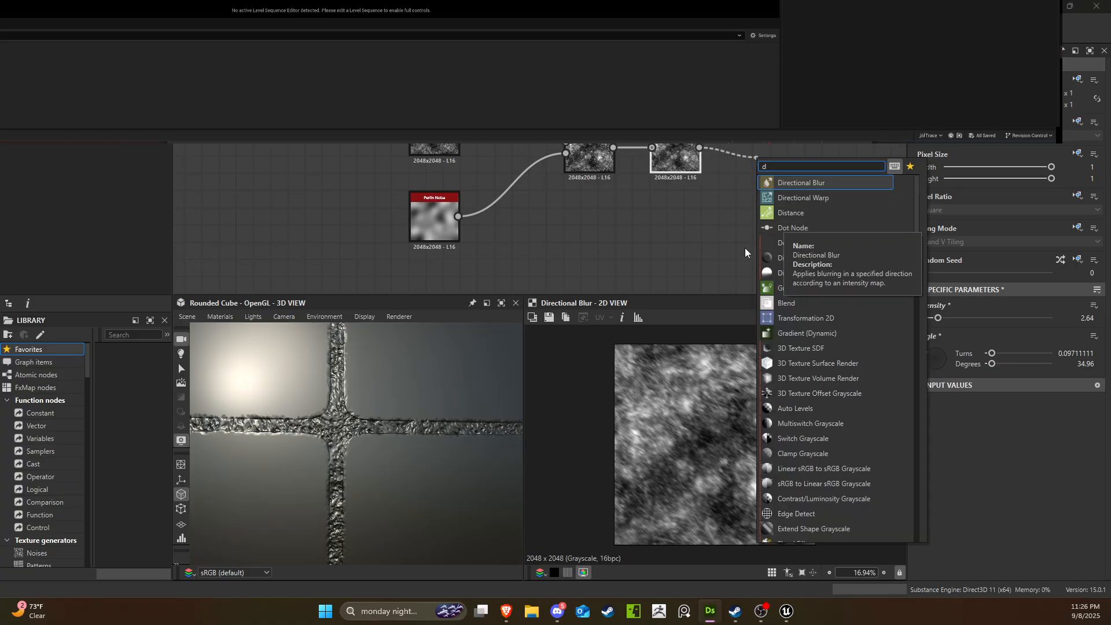
drag(777, 176, 759, 177)
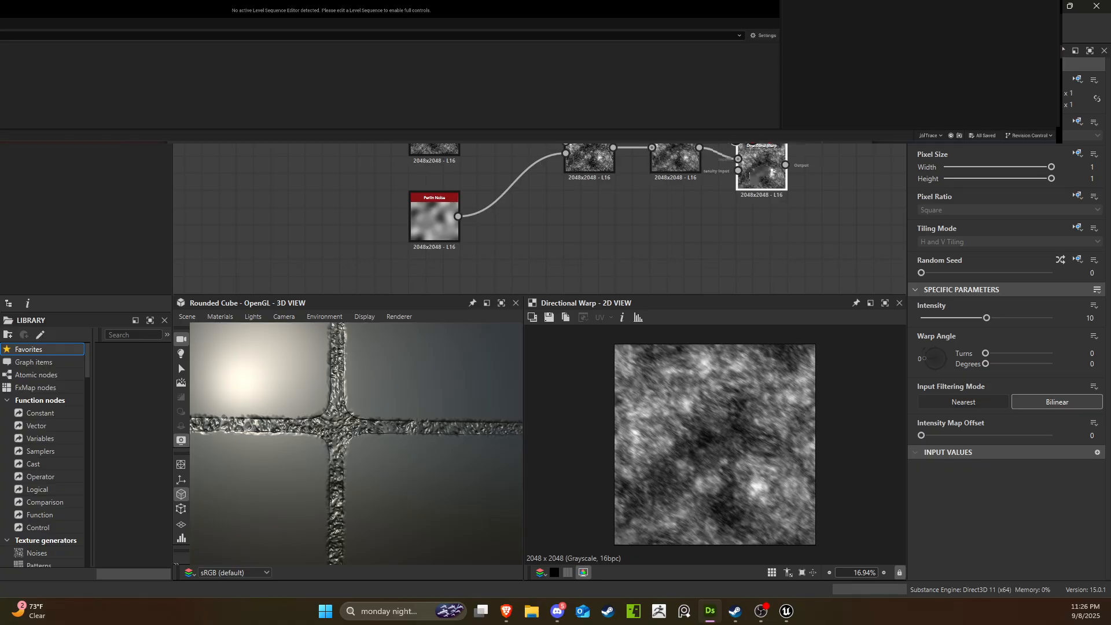
drag(986, 318, 1029, 318)
drag(770, 177, 782, 168)
Add a Grunge Map 009 node and connect it to the second Directional Warp's intensity input.
key(space)
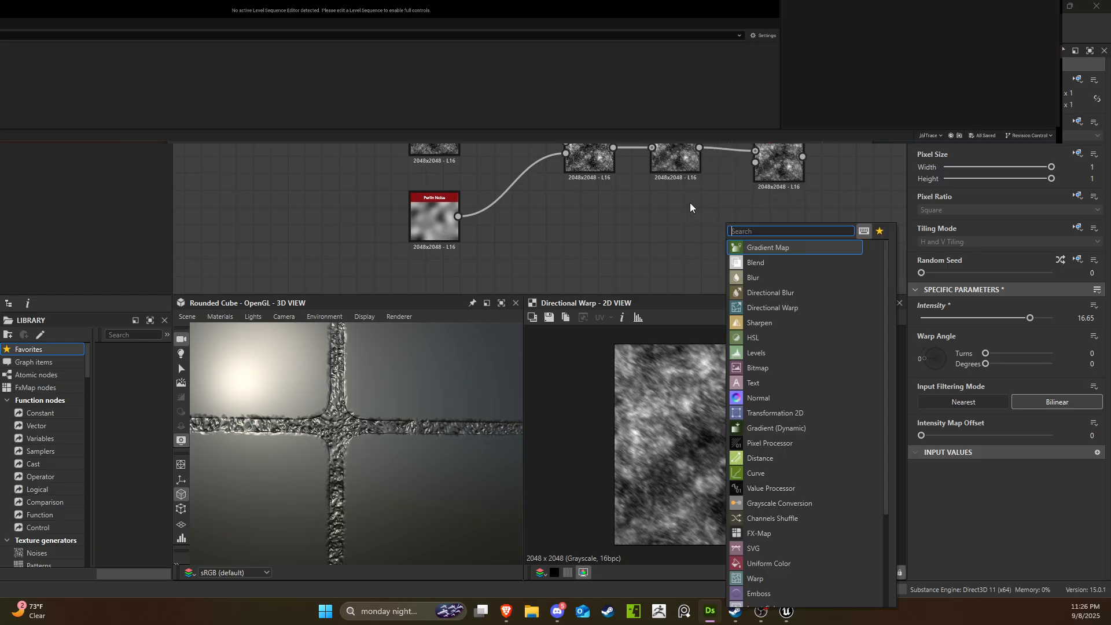
text(gru)
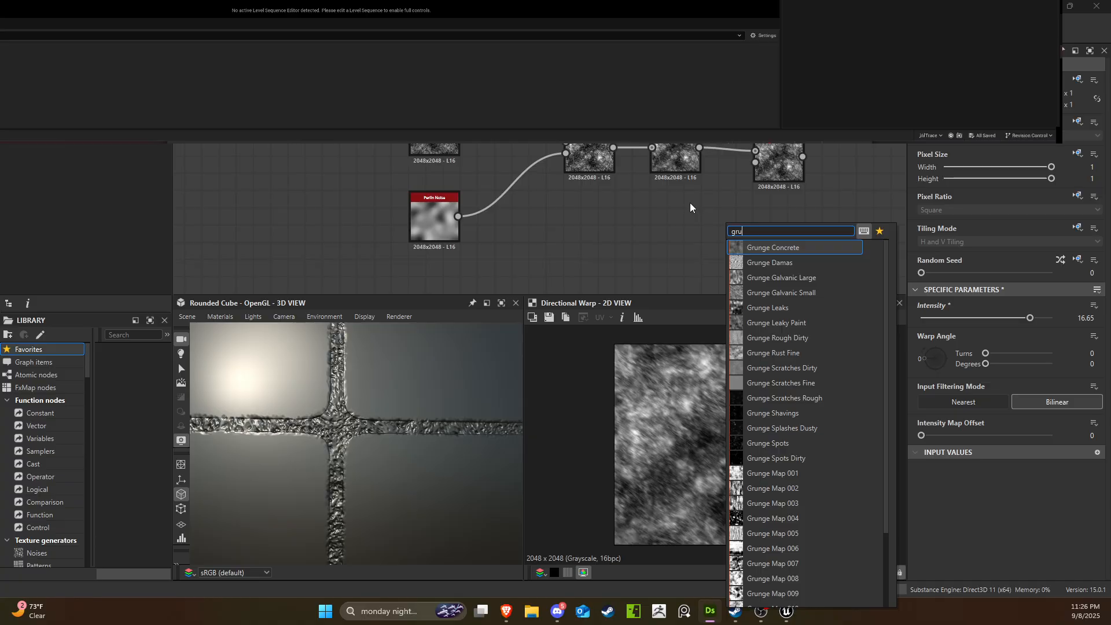
scroll(752, 543, down, 2)
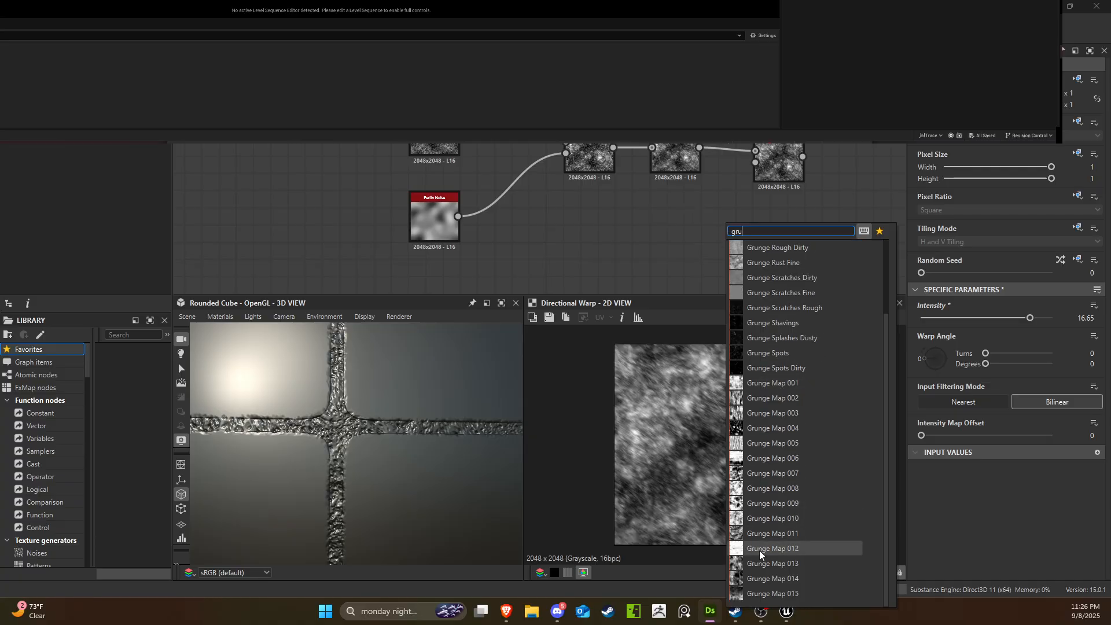
click(765, 504)
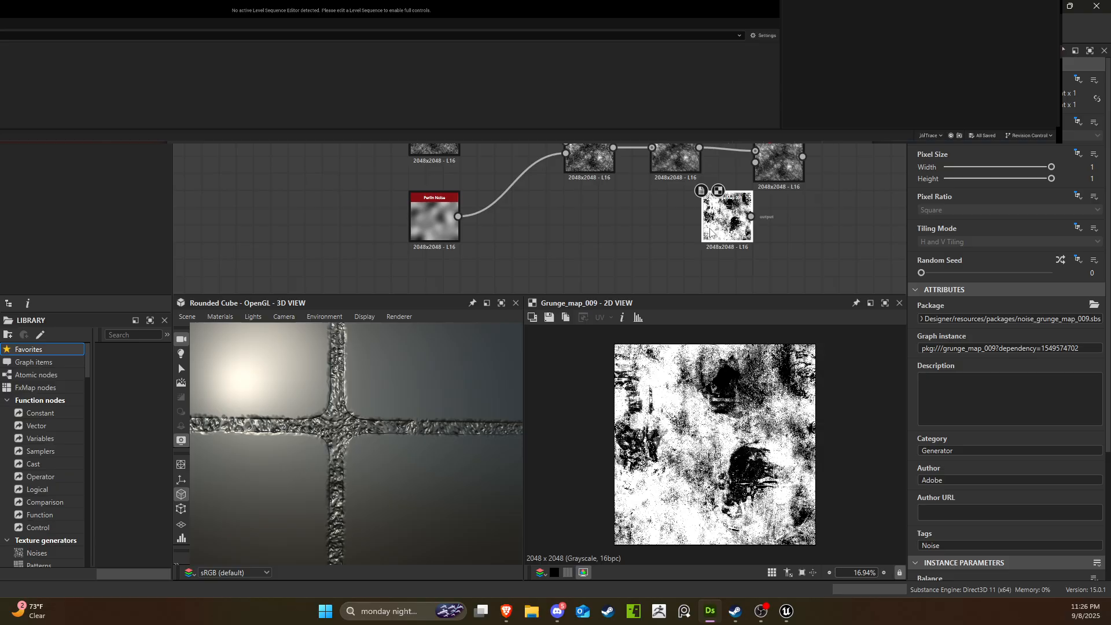
drag(716, 233, 756, 162)
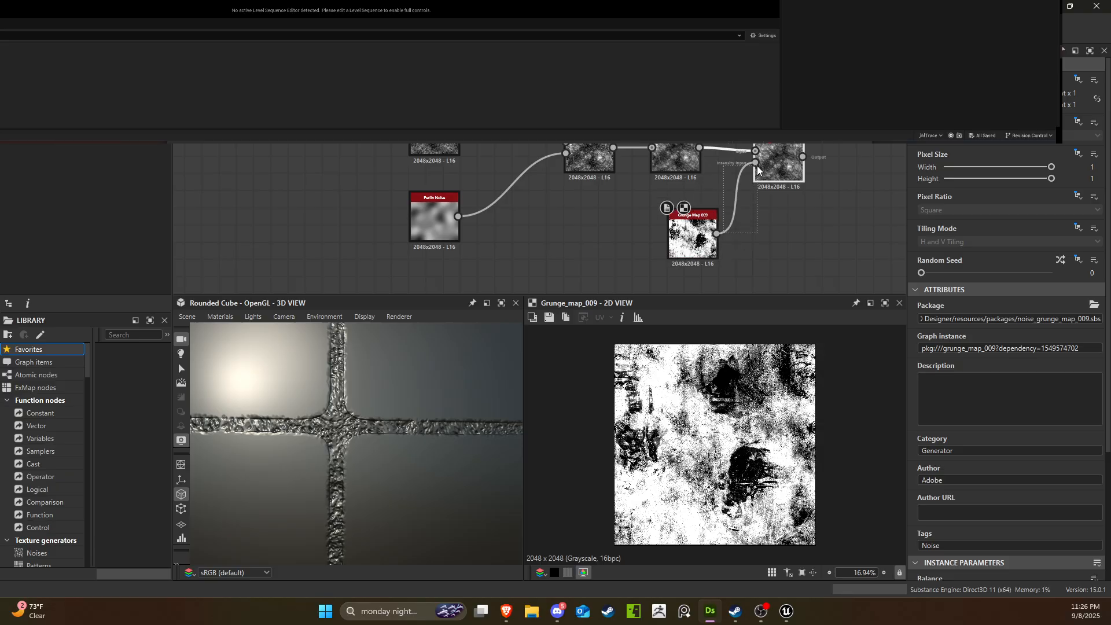
Set the second Directional Warp's intensity to 18.48 and warp angle to about 219 degrees, with the grunge map moved farther from it.
double_click(775, 162)
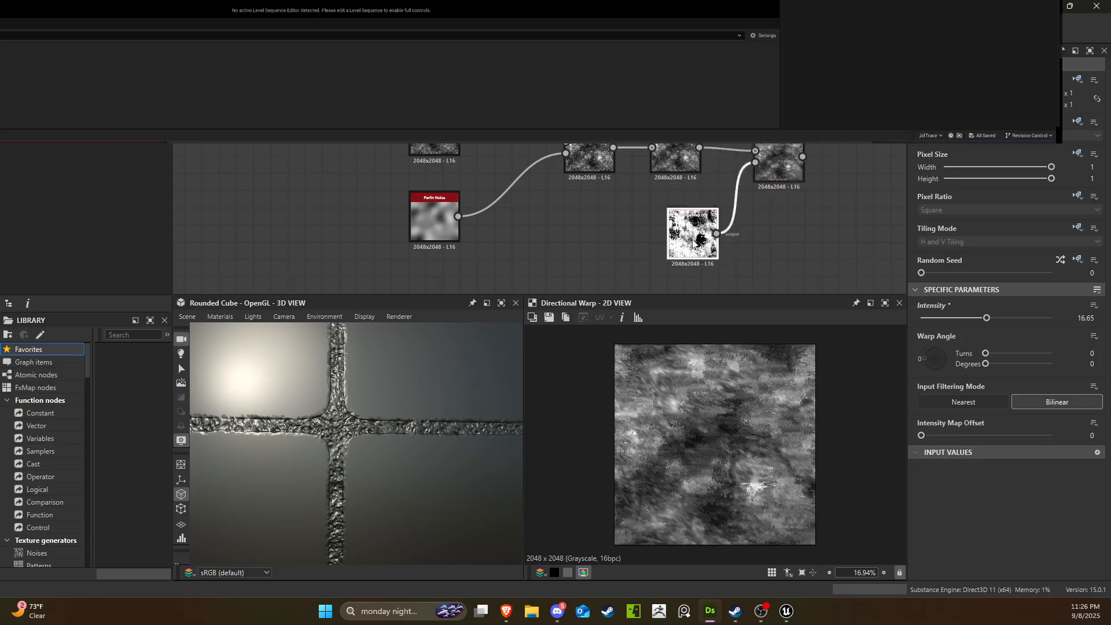
drag(694, 237, 590, 254)
drag(991, 314, 1054, 334)
mouse_move(928, 359)
mouse_down()
mouse_move(932, 342)
mouse_move(922, 346)
mouse_up()
mouse_move(994, 355)
mouse_down()
mouse_move(1025, 356)
mouse_move(1020, 373)
mouse_move(994, 366)
mouse_up()
drag(1051, 318, 993, 318)
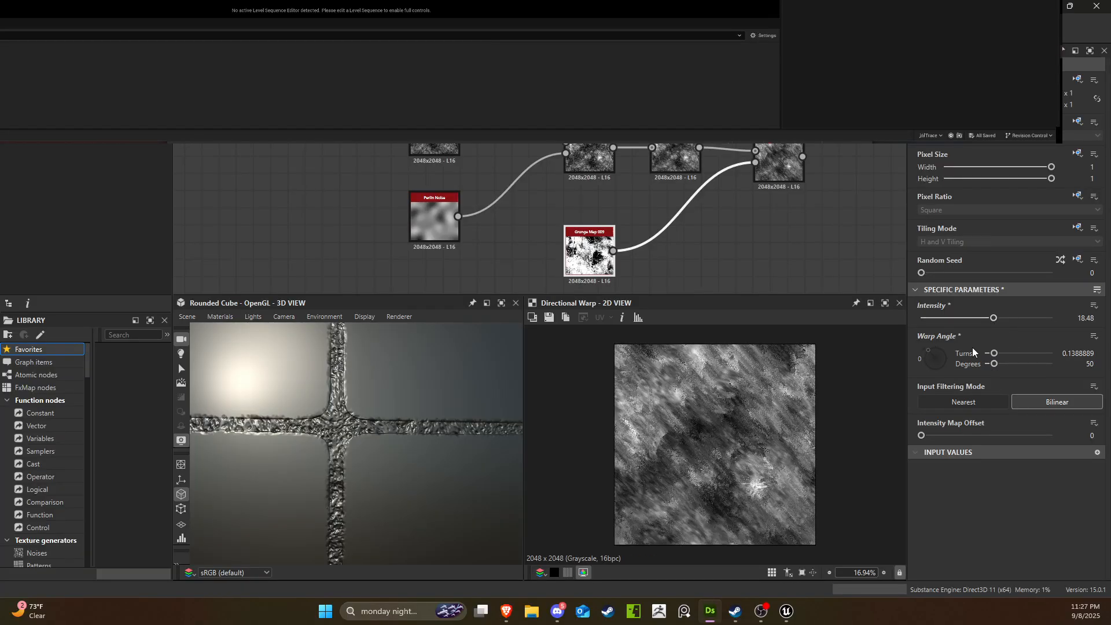
drag(934, 354, 952, 371)
Add a Blend node after the second Directional Warp and connect the Perlin Noise to its foreground input.
scroll(660, 189, down, 3)
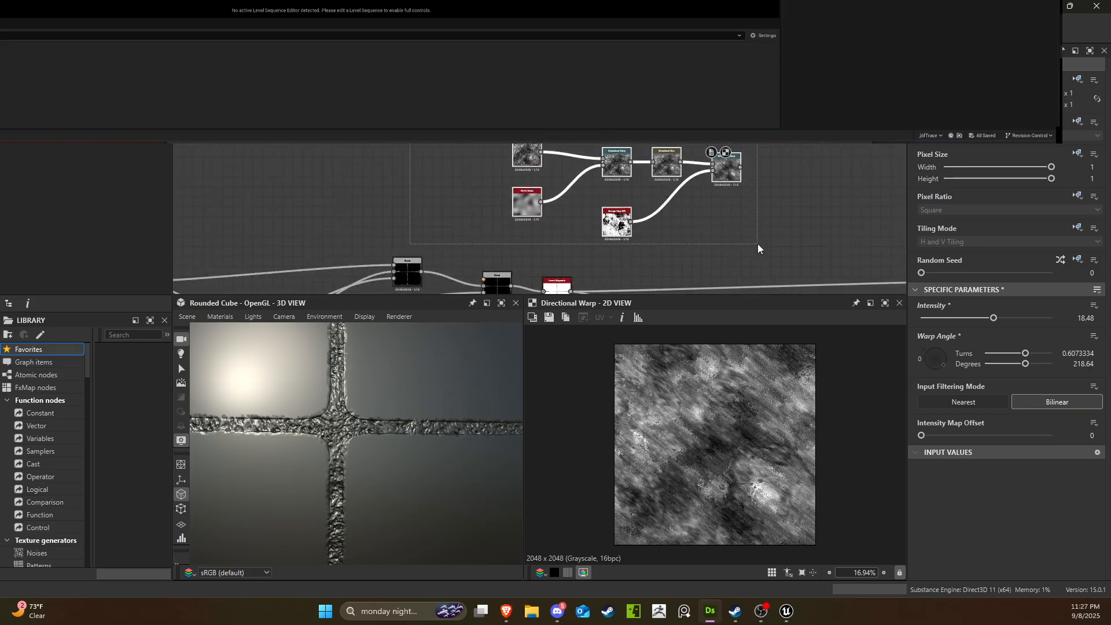
mouse_move(730, 178)
mouse_down()
mouse_move(579, 149)
mouse_move(739, 164)
mouse_up()
click(761, 199)
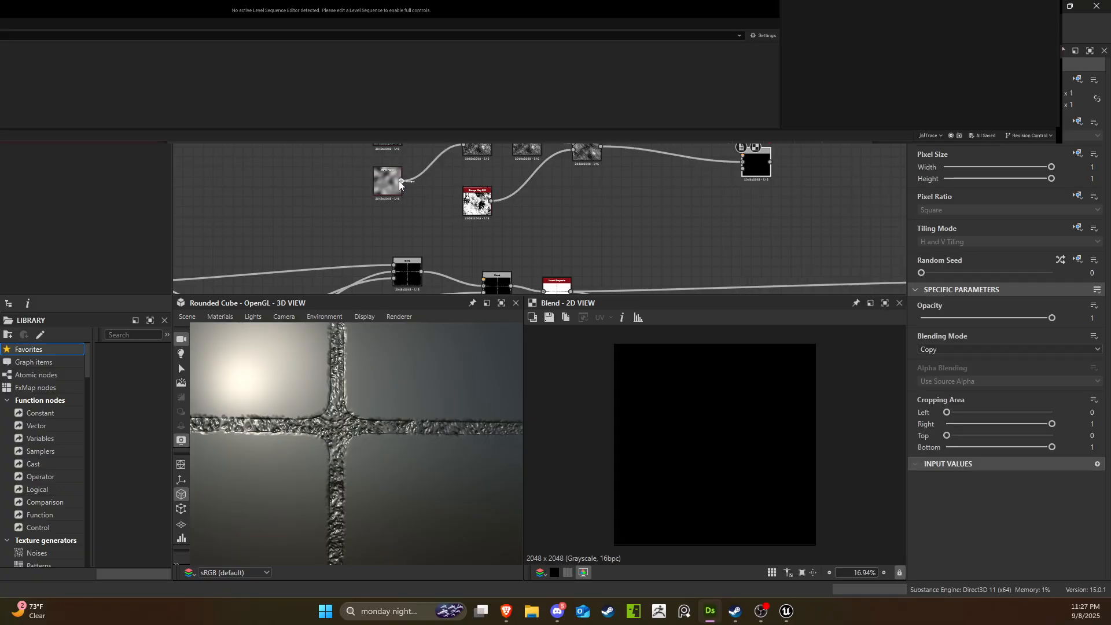
drag(401, 181, 751, 167)
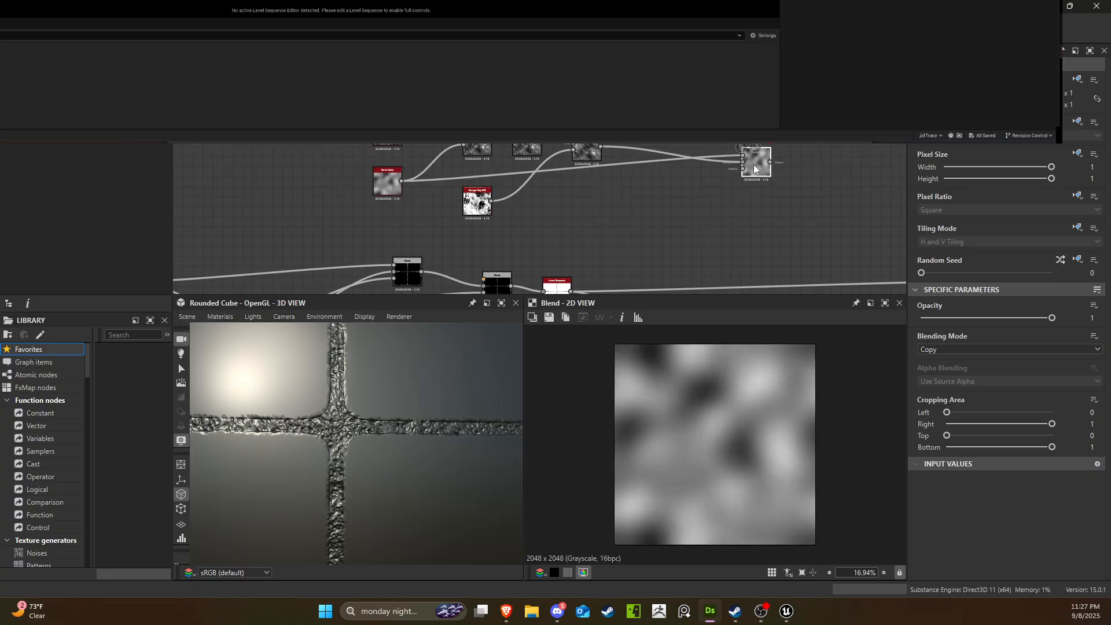
Try the Subtract, Add (Linear Dodge), Min (Darken), Max (Lighten) and Add Sub blending modes on the Blend node.
click(994, 351)
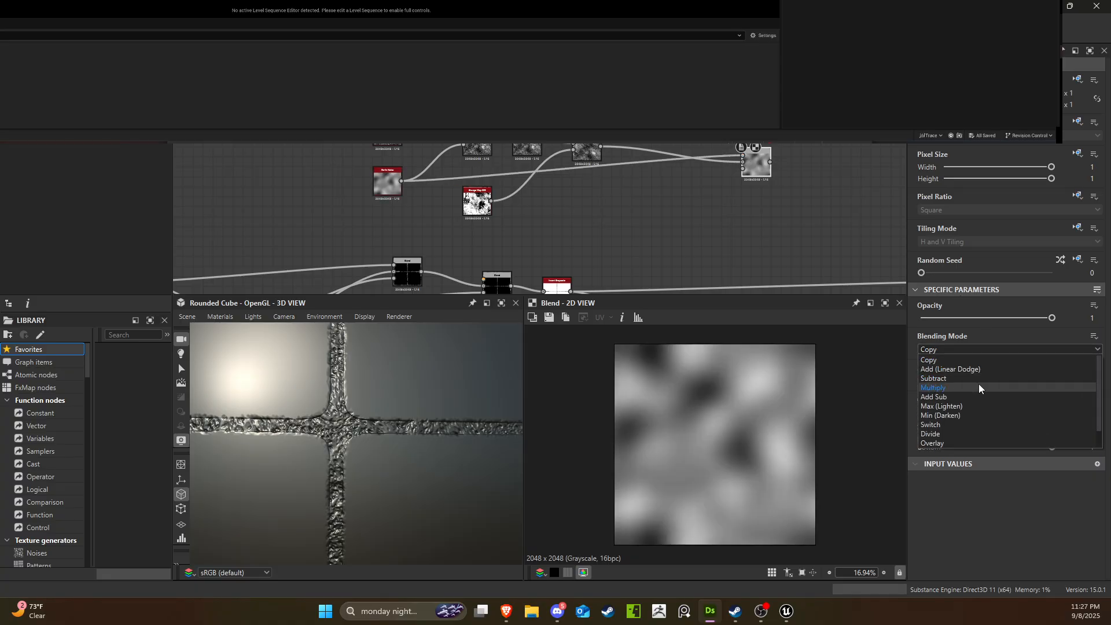
click(974, 381)
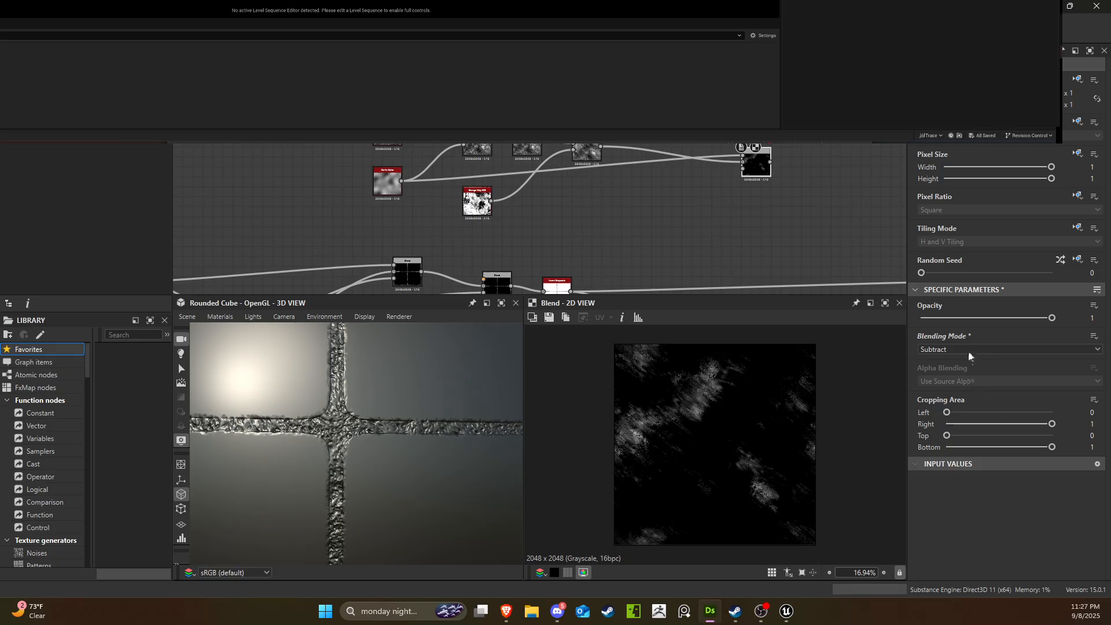
click(967, 351)
click(972, 369)
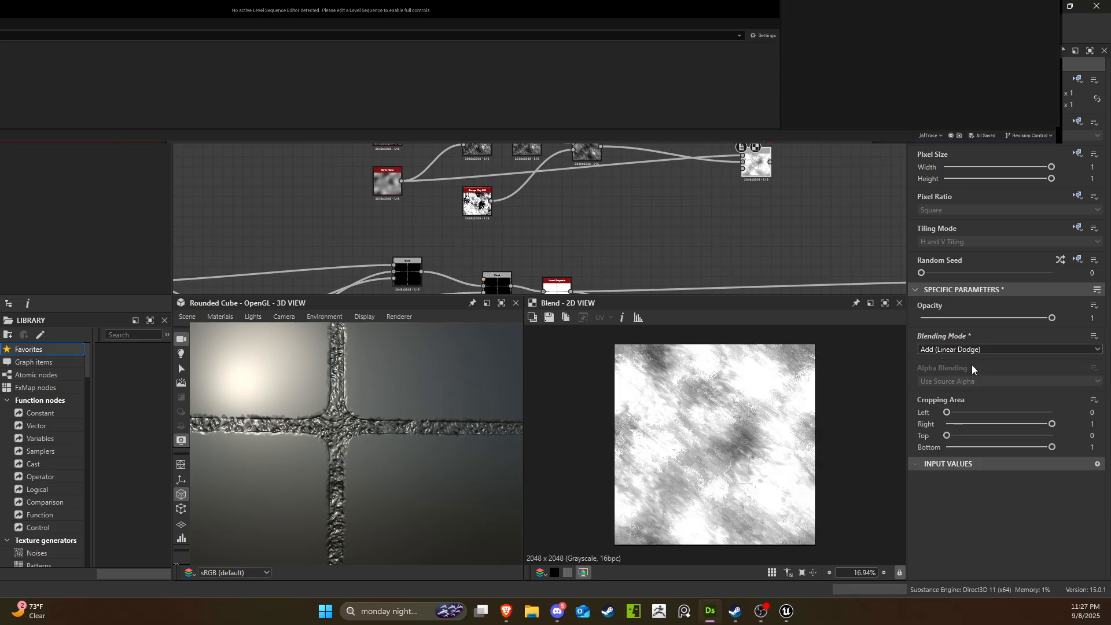
click(976, 351)
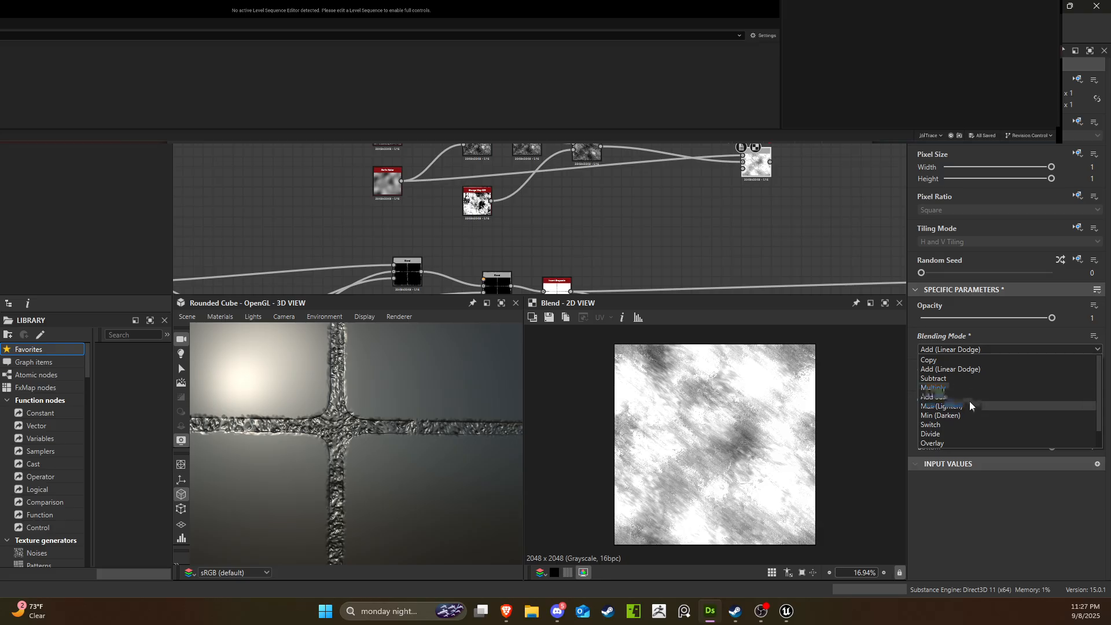
click(970, 414)
click(970, 348)
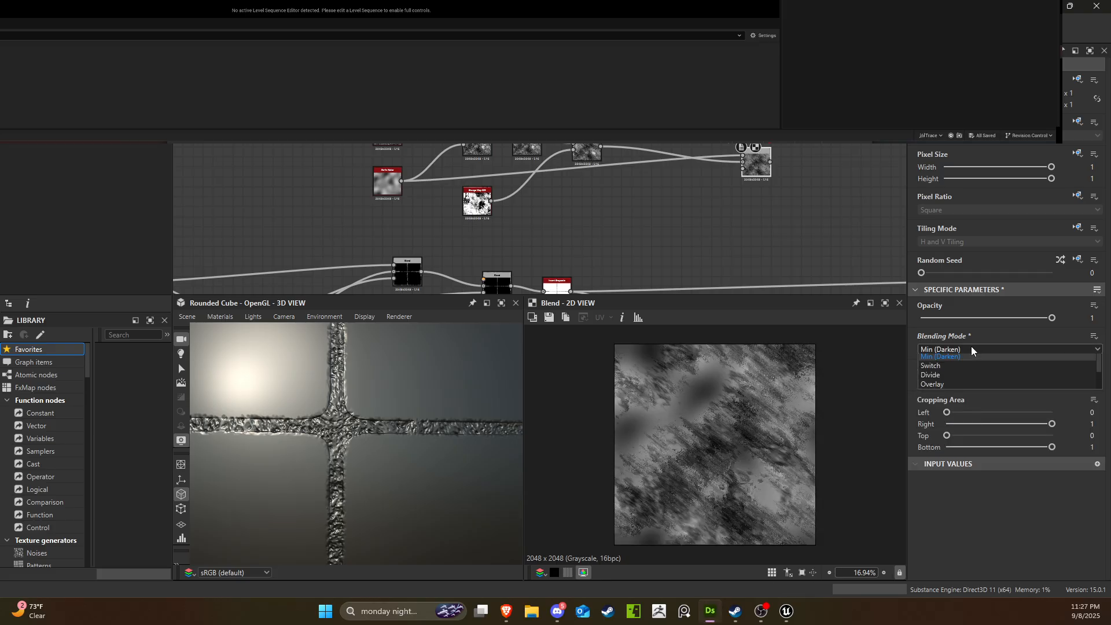
click(967, 403)
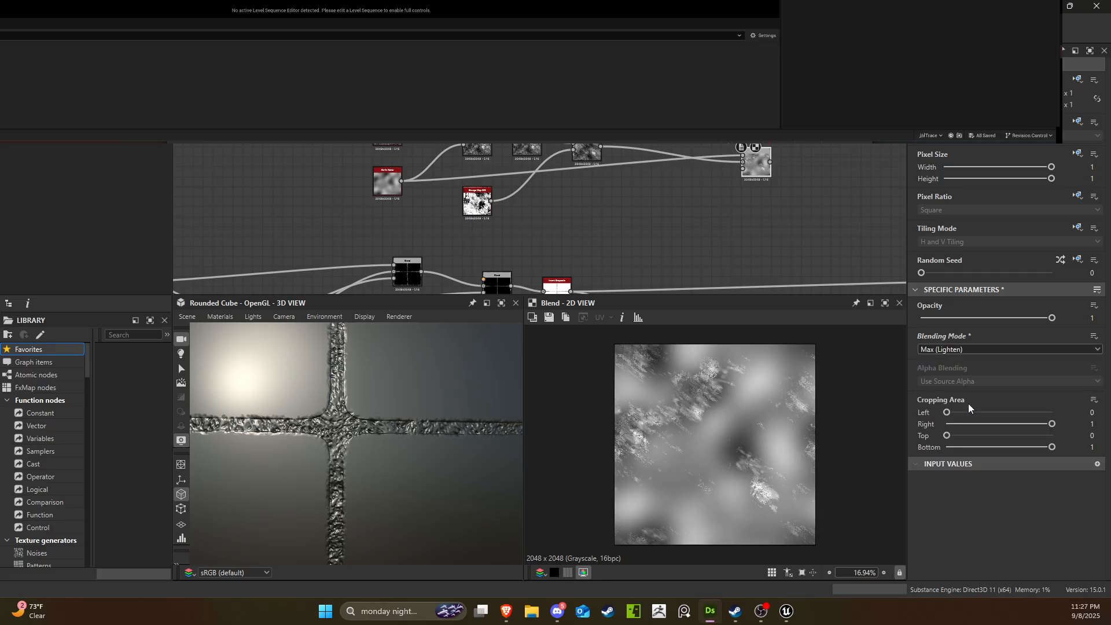
click(975, 349)
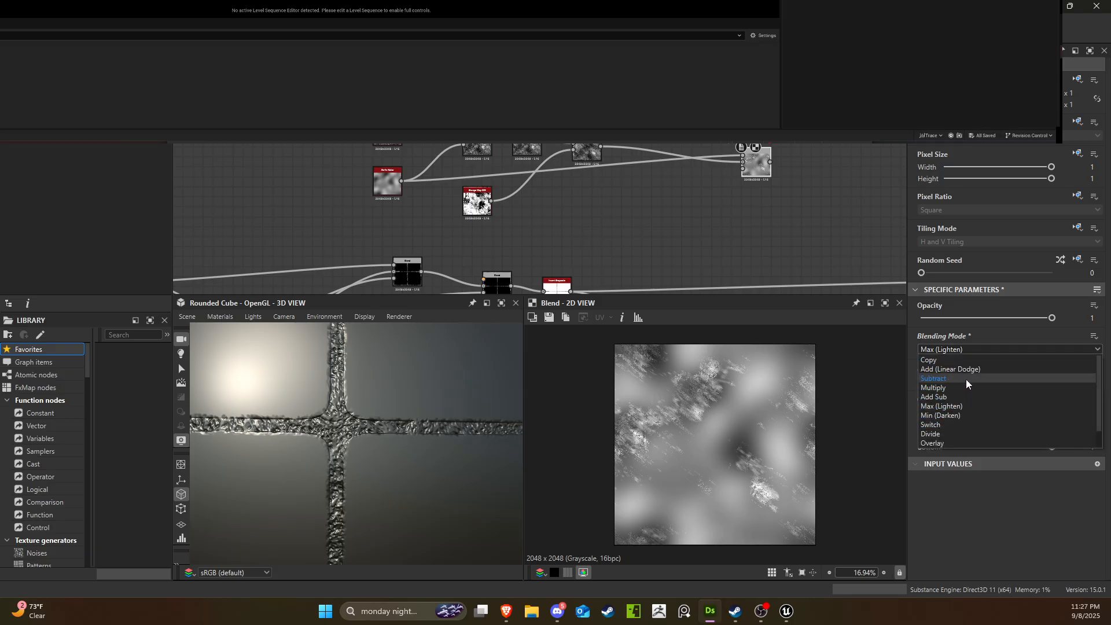
click(965, 396)
Set the Blend node's blending mode to Multiply and its opacity to 0.14.
click(966, 347)
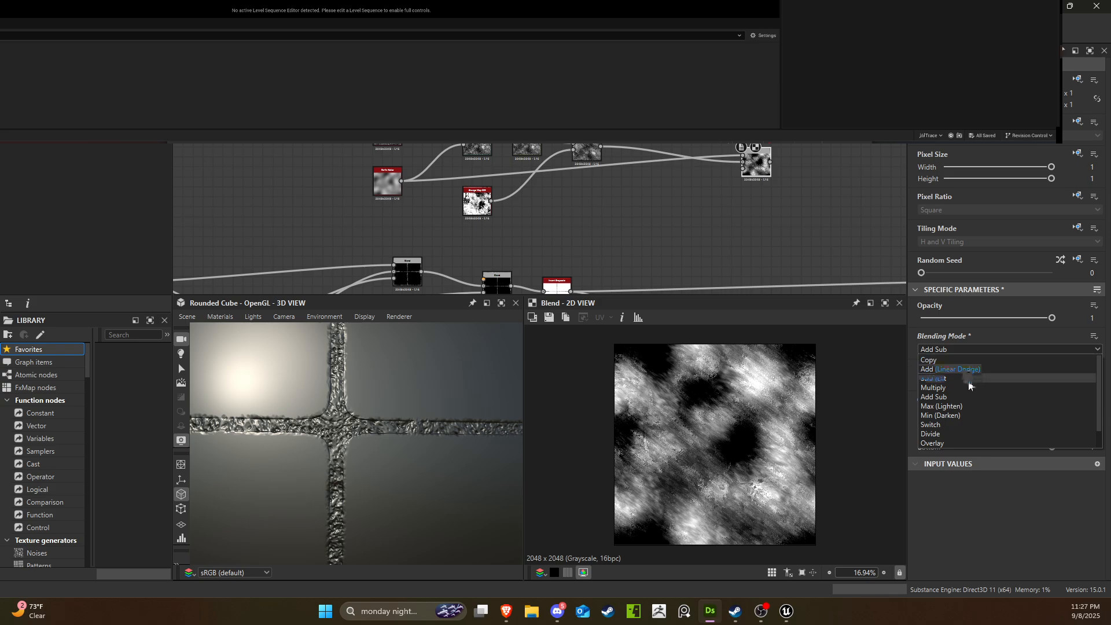
click(968, 387)
drag(1041, 320, 938, 326)
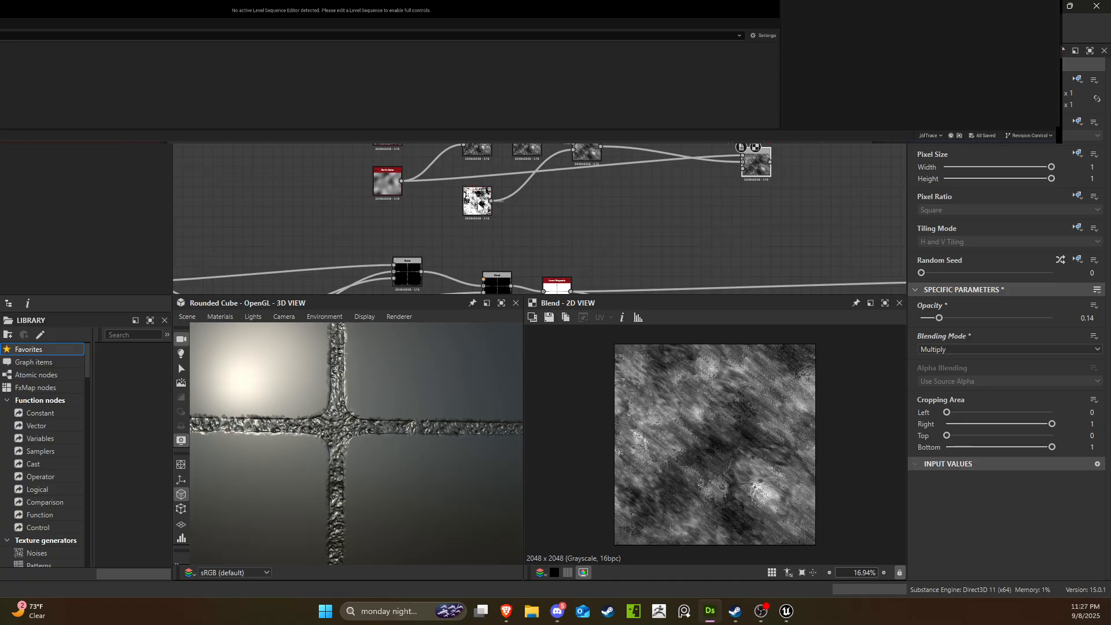
Connect Grunge Map 009 to the Blend's foreground input in place of the Perlin Noise, and the Perlin Noise to its opacity input.
drag(482, 203, 743, 157)
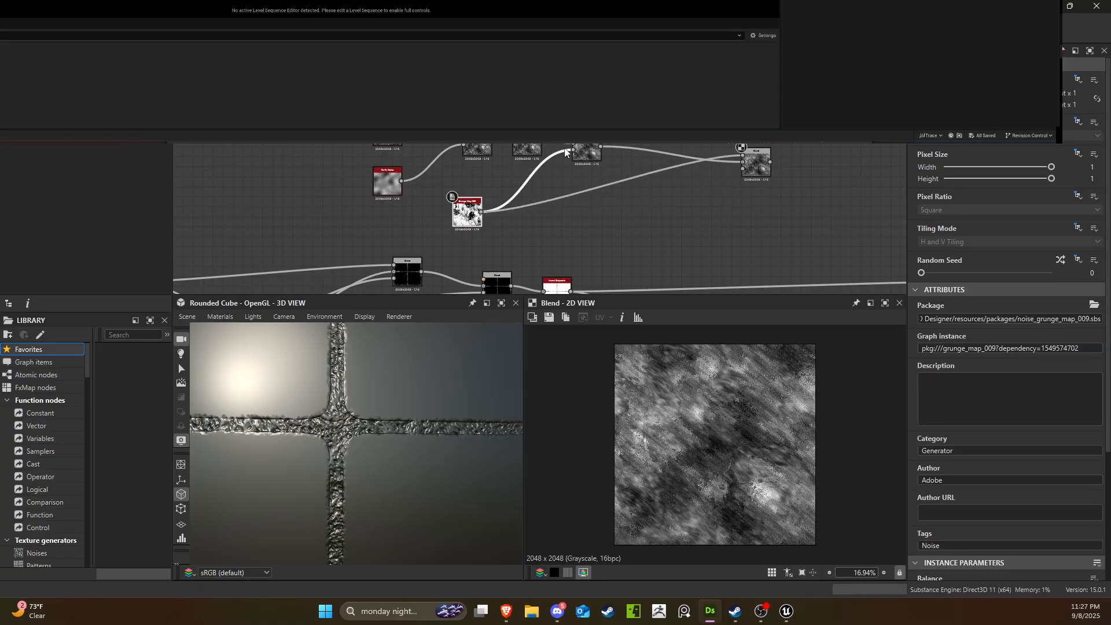
drag(401, 181, 756, 176)
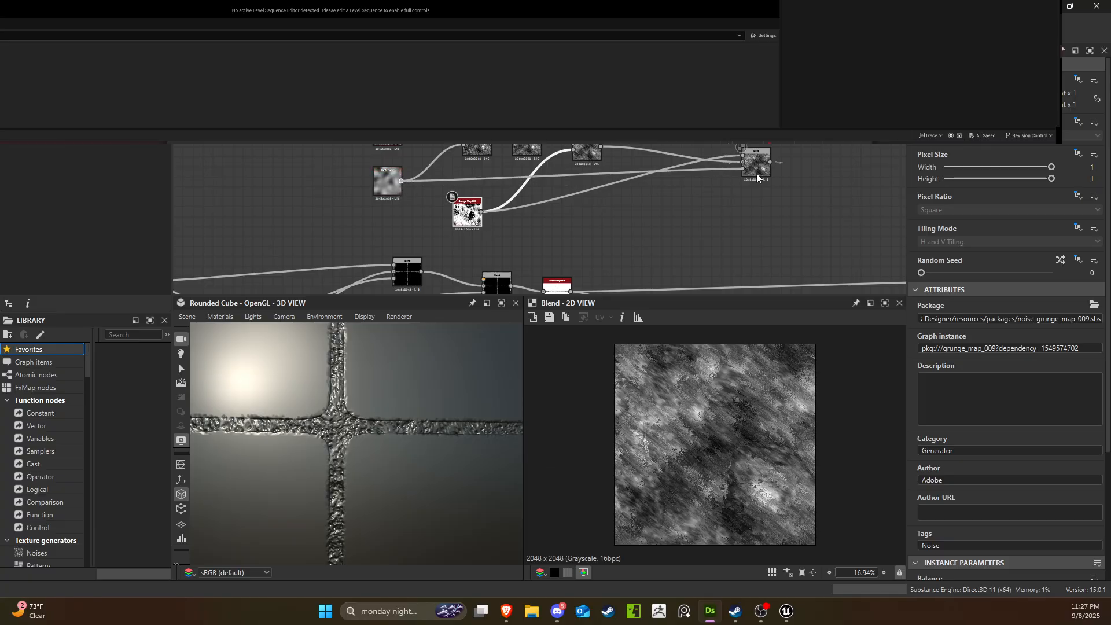
Set the Blend node's blending mode to Add (Linear Dodge) and its opacity to 0.79.
click(755, 165)
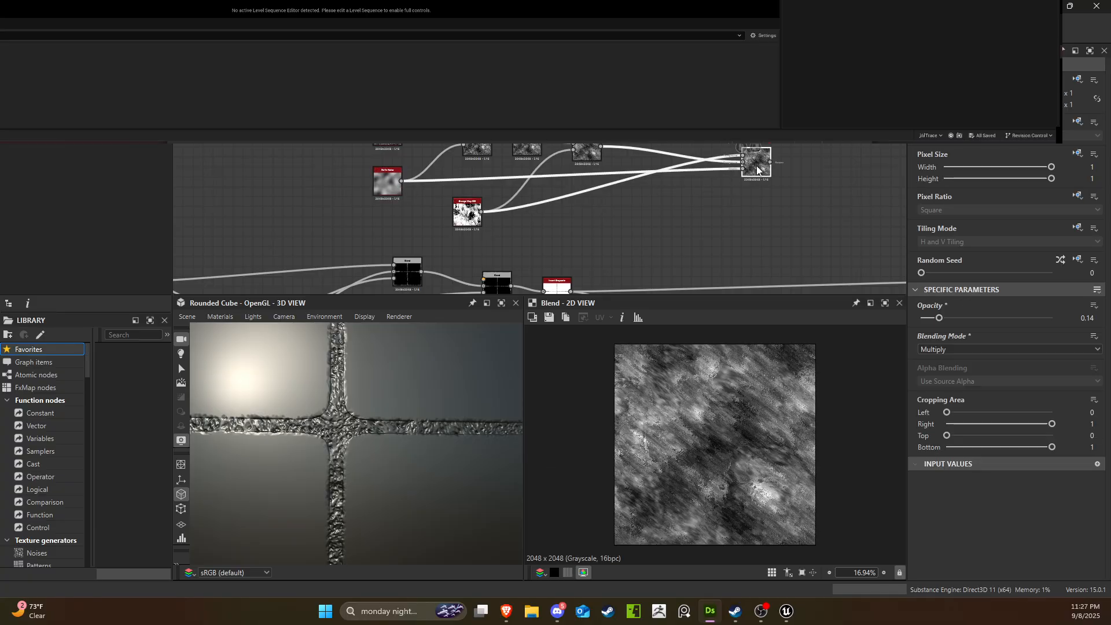
drag(939, 317, 1013, 332)
click(977, 355)
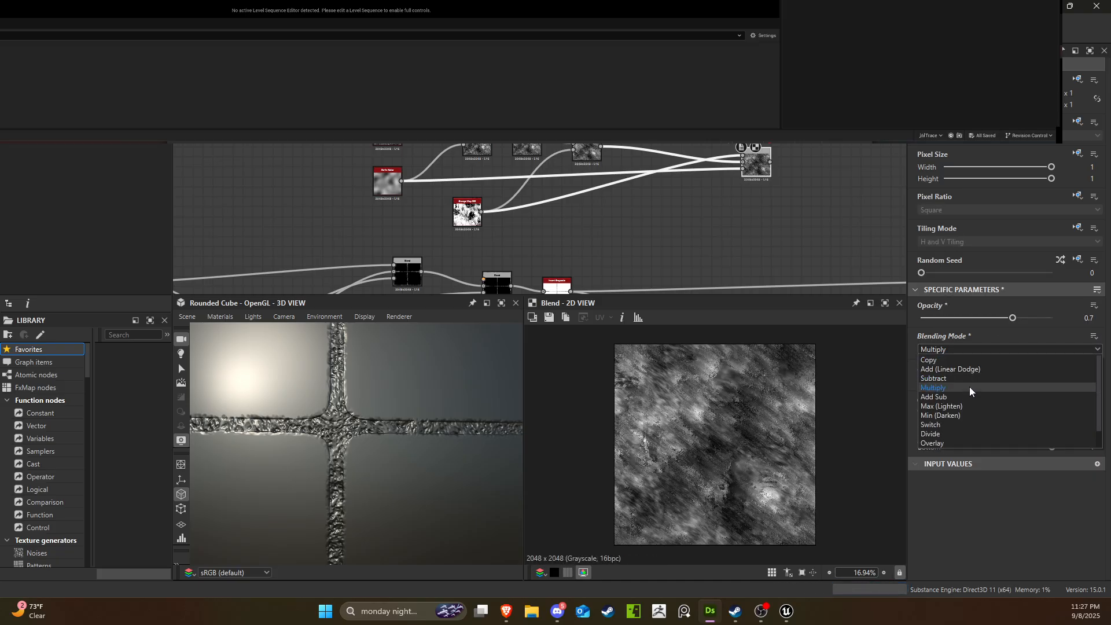
click(969, 387)
click(963, 352)
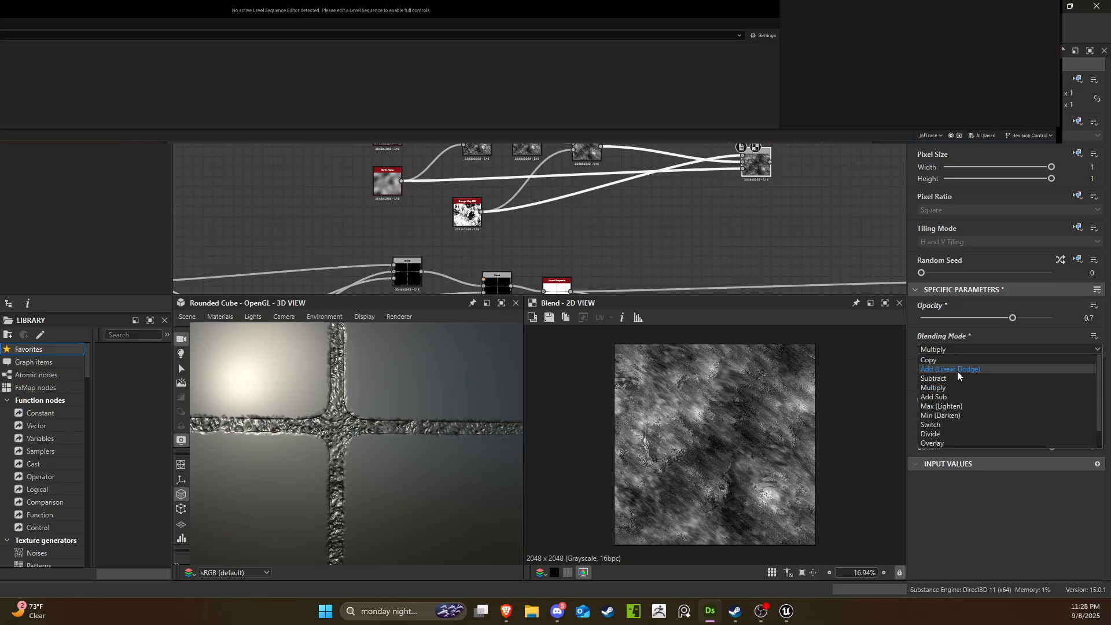
click(958, 369)
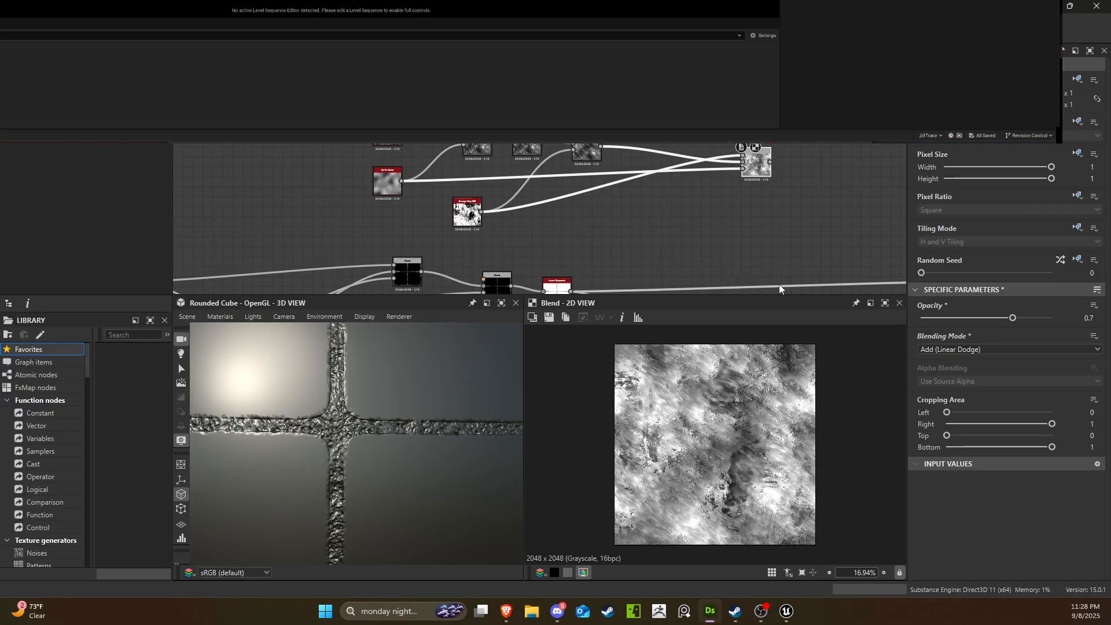
scroll(689, 233, down, 3)
drag(565, 216, 637, 178)
scroll(645, 196, up, 4)
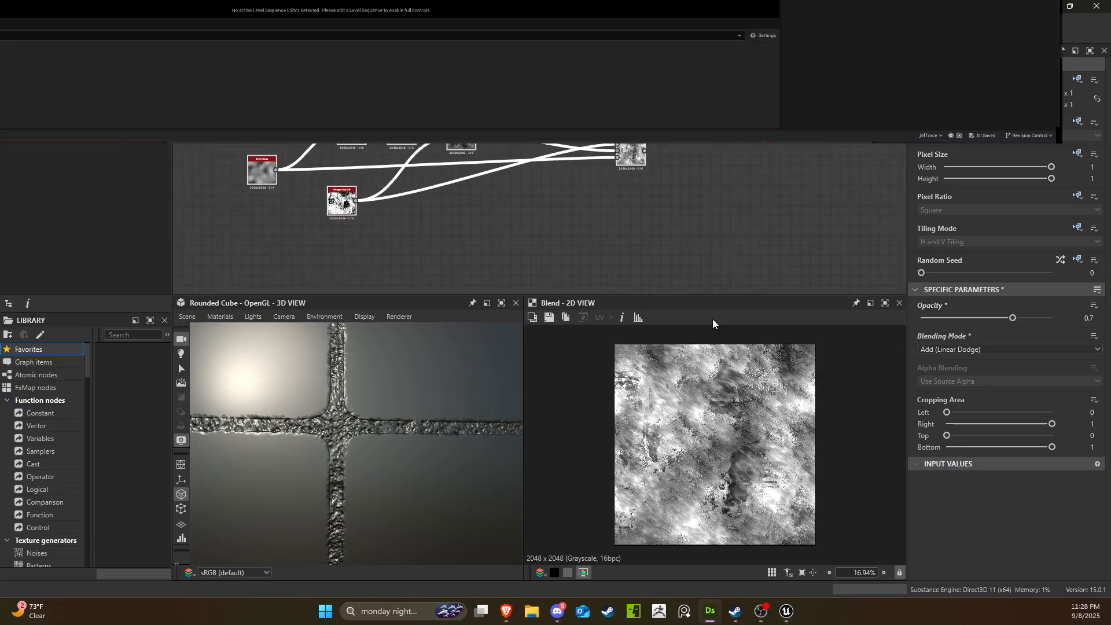
drag(1000, 319, 1023, 328)
Add a Blur node after the Blend node and set its intensity to 2.38.
drag(645, 151, 716, 213)
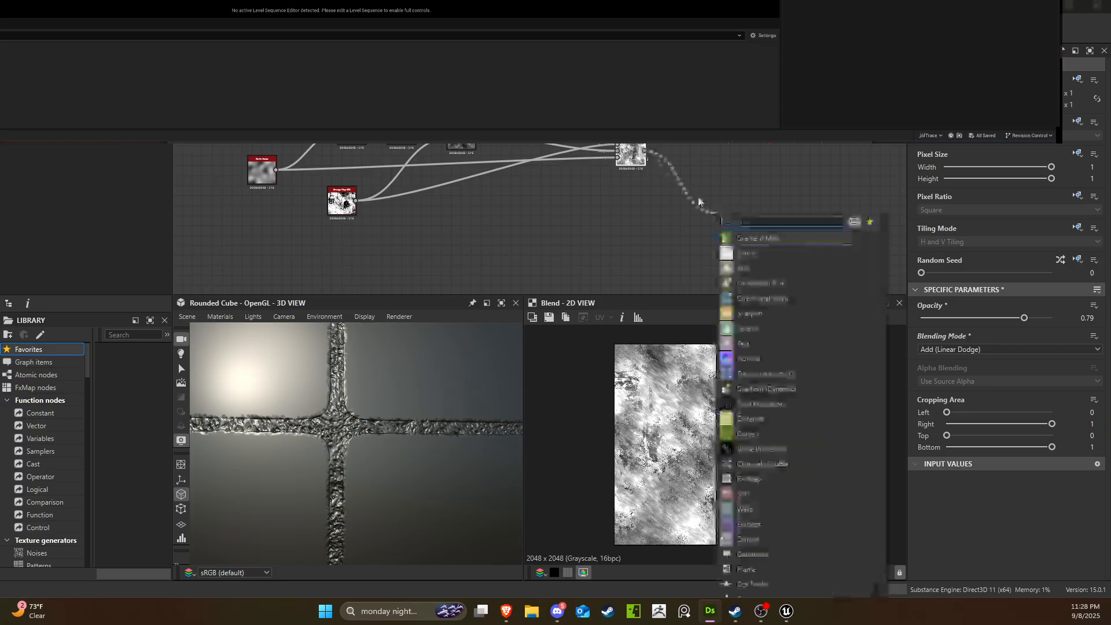
click(763, 266)
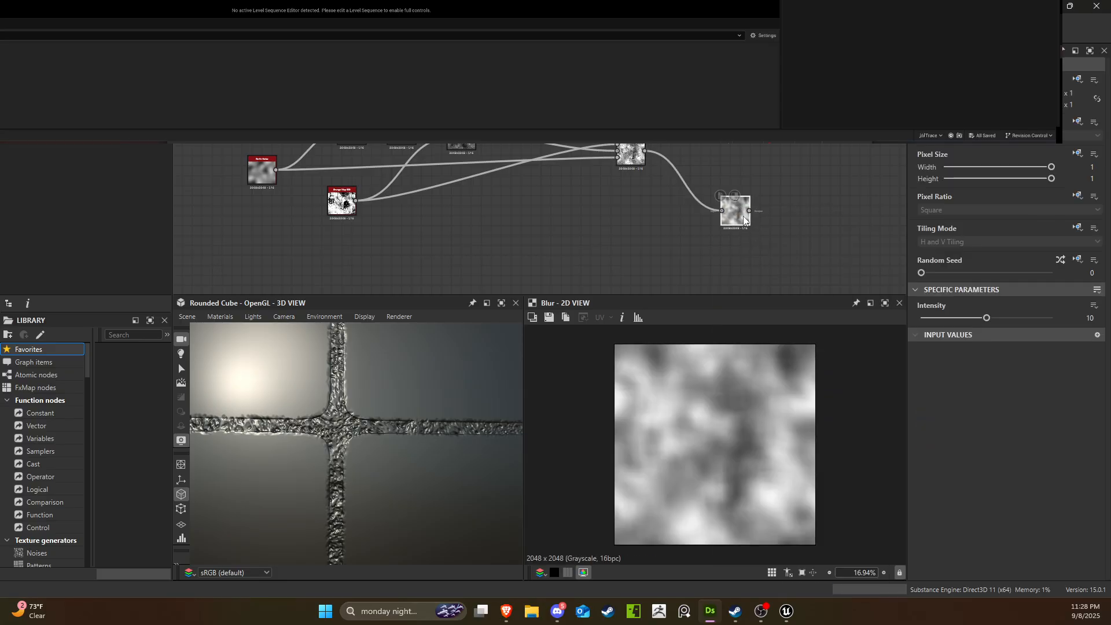
drag(973, 315, 934, 327)
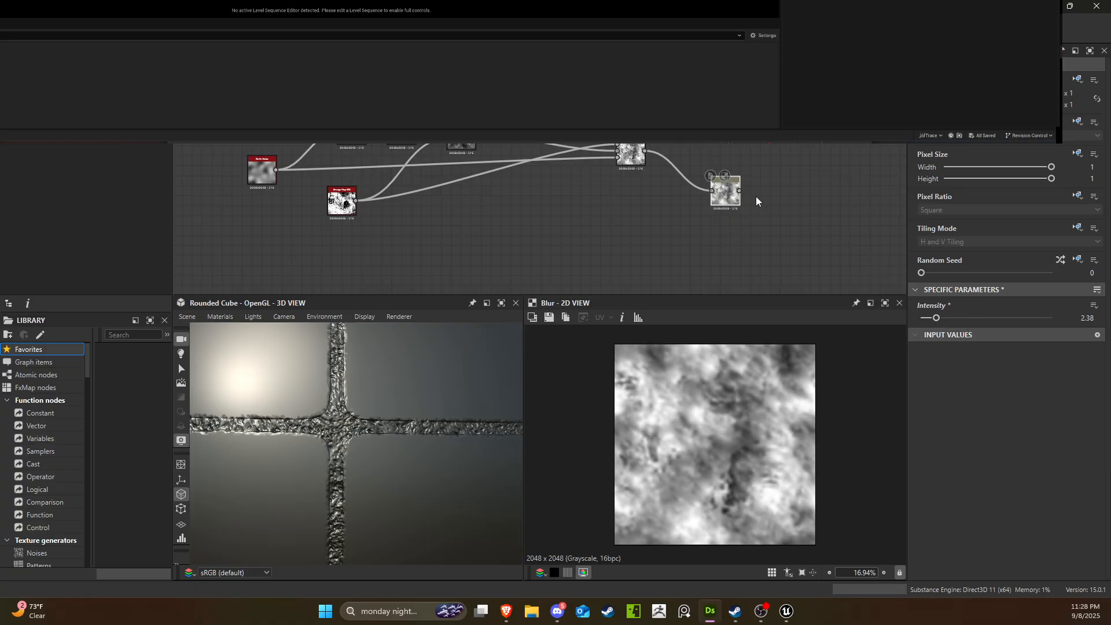
Add a Directional Warp node after the Blur, with intensity 11.98 and a warp angle of -190.99 degrees.
drag(739, 191, 814, 217)
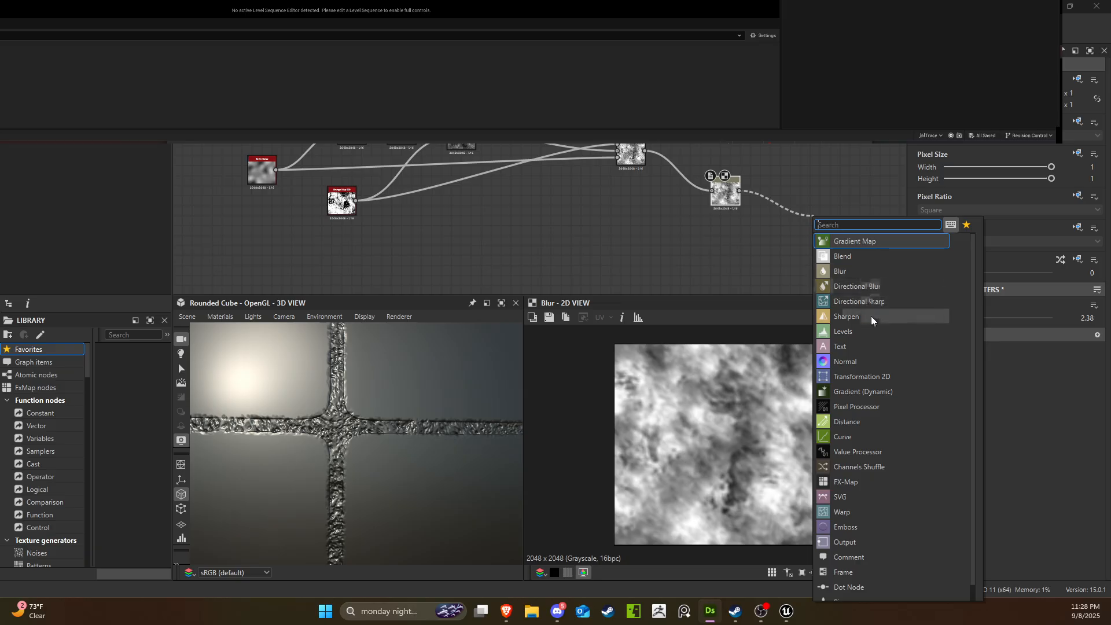
click(868, 301)
drag(834, 230, 790, 218)
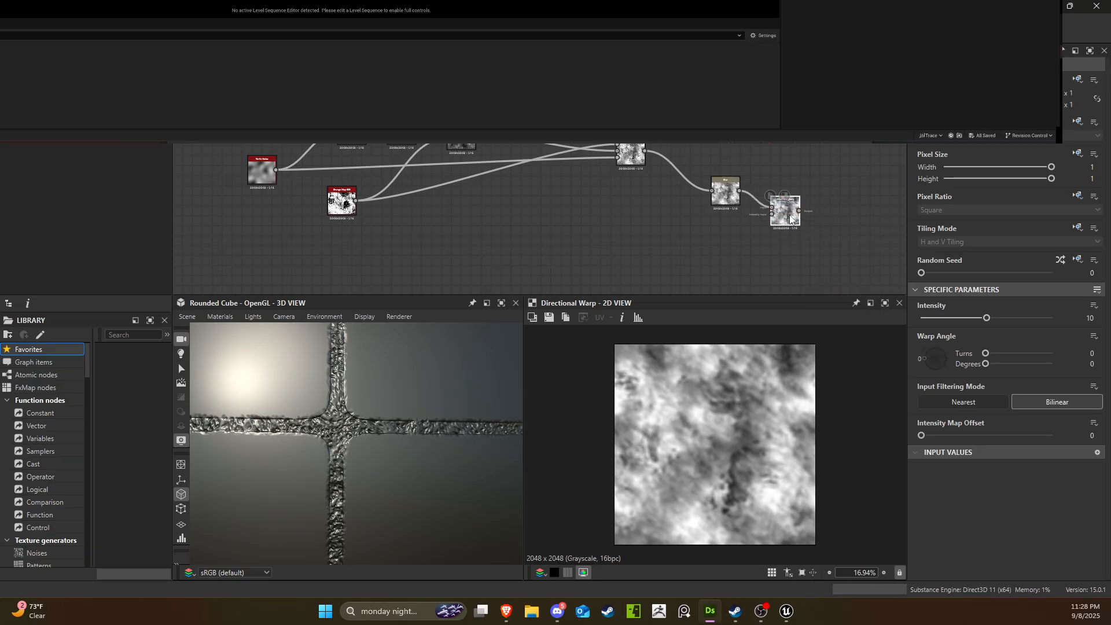
drag(963, 317, 937, 373)
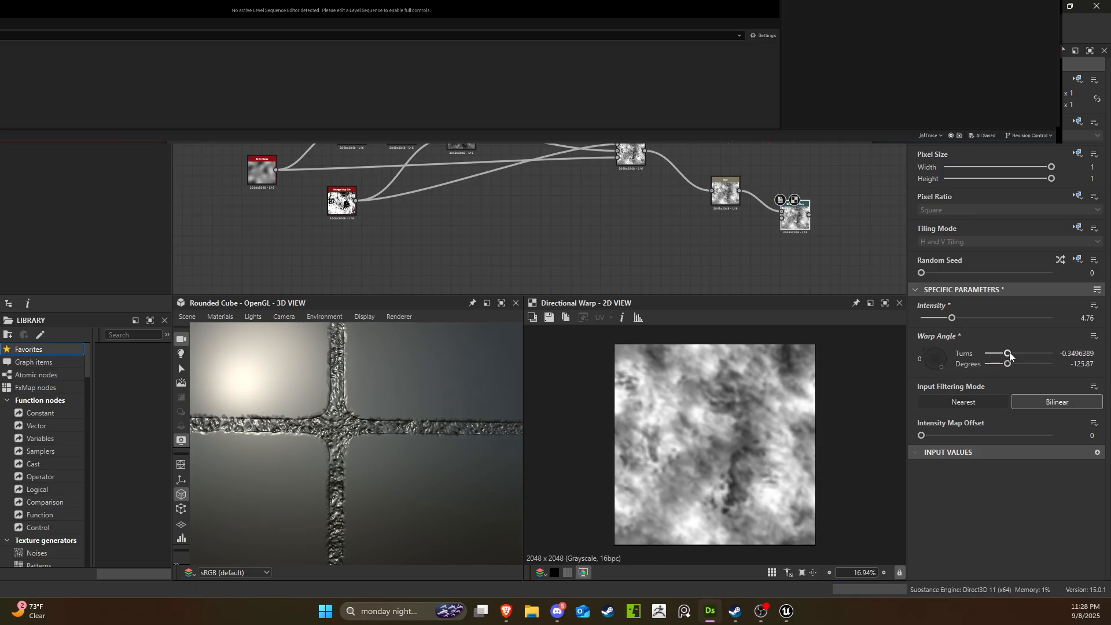
mouse_move(1010, 352)
mouse_down()
mouse_move(1060, 355)
mouse_move(1001, 365)
mouse_up()
drag(951, 317, 999, 318)
Feed BnW Spots instead of Perlin Noise into the new Directional Warp's intensity input, and set intensity 8.19 and warp angle 21.59 degrees.
drag(276, 170, 781, 218)
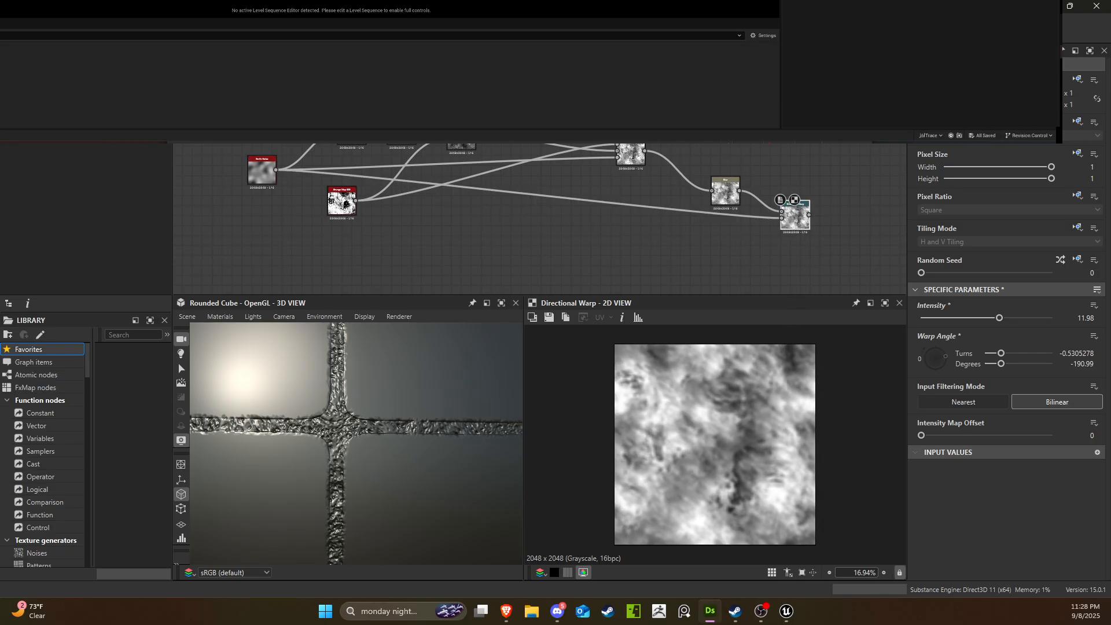
drag(276, 118, 782, 218)
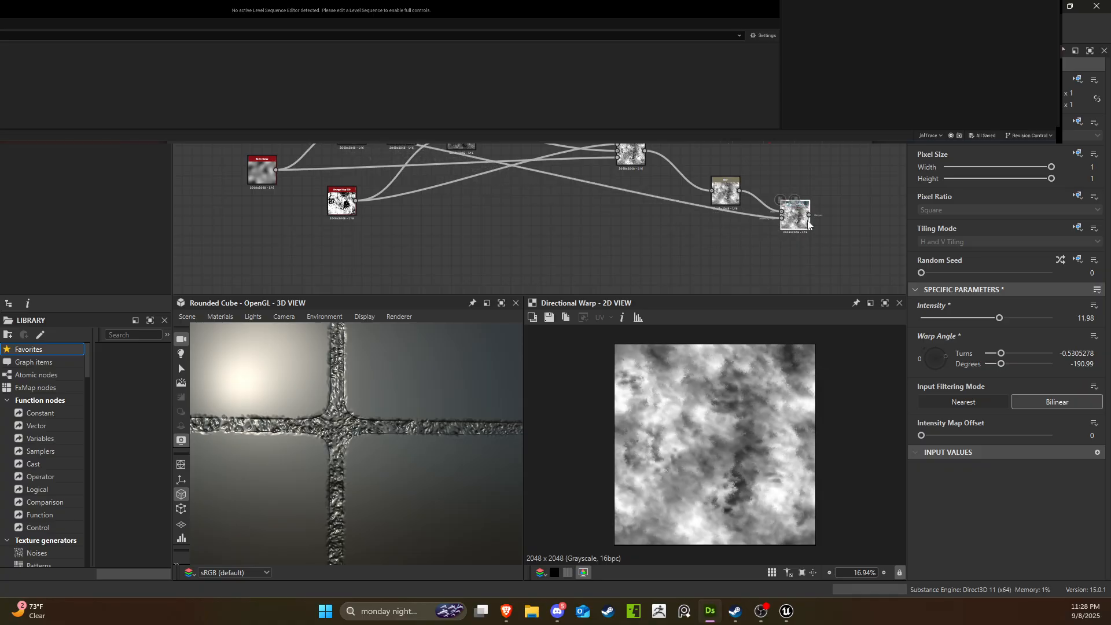
scroll(757, 391, up, 1)
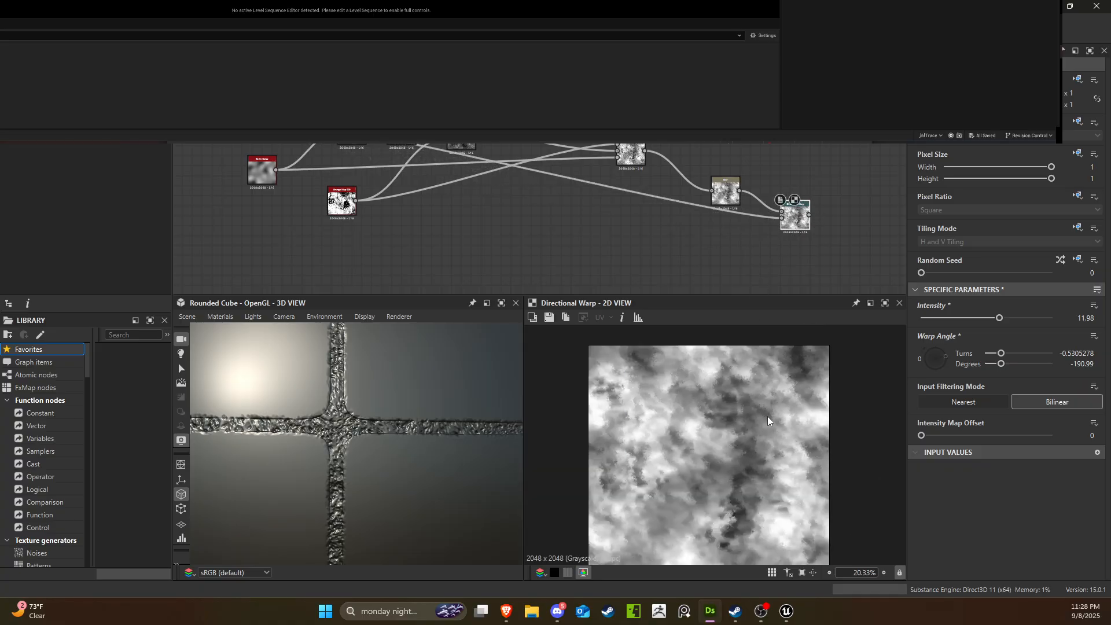
scroll(767, 416, down, 1)
drag(1000, 363, 1021, 363)
drag(997, 318, 974, 318)
Select the whole grunge noise chain and reposition it above the grid mask nodes.
scroll(818, 269, down, 3)
middle_drag(818, 269, 691, 228)
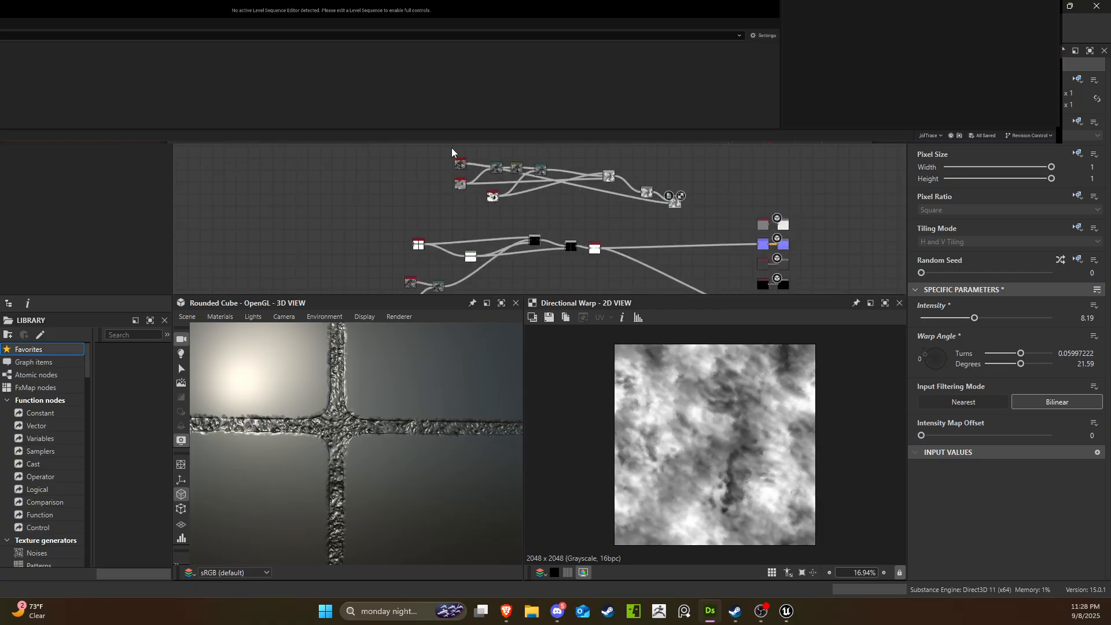
drag(676, 205, 539, 171)
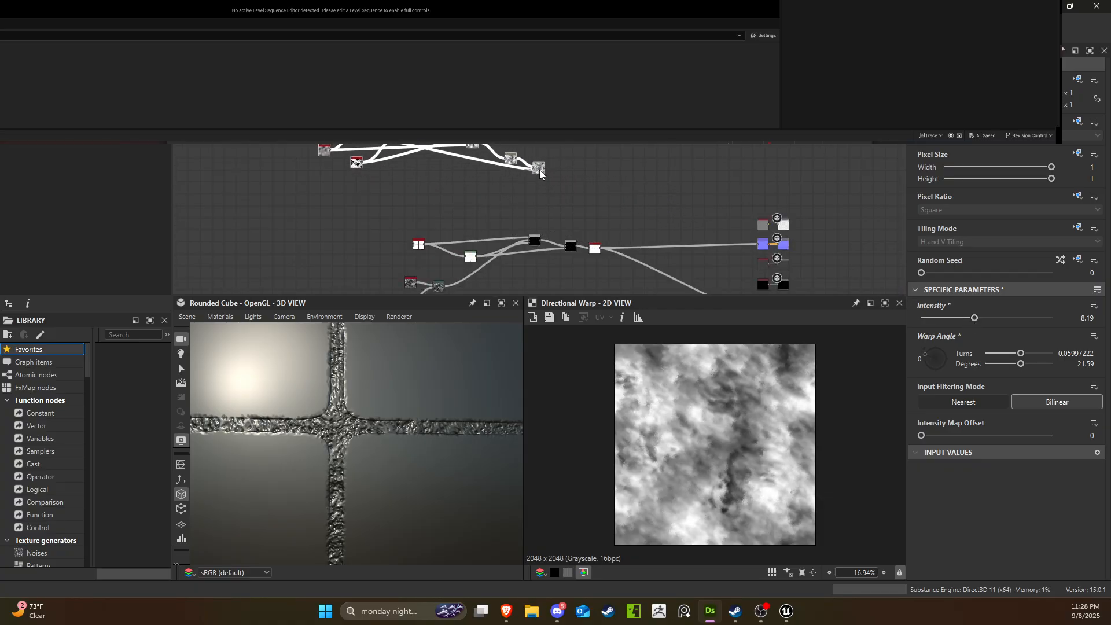
scroll(371, 173, up, 5)
middle_drag(789, 210, 647, 221)
scroll(647, 221, up, 5)
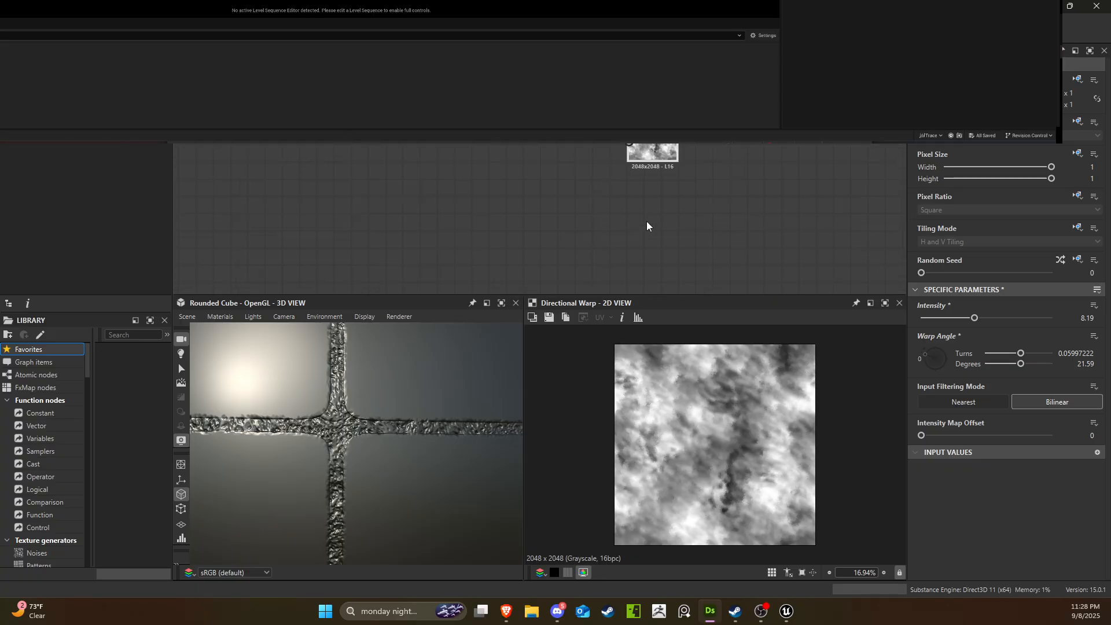
scroll(672, 220, down, 3)
middle_drag(773, 151, 647, 190)
scroll(654, 182, down, 3)
drag(571, 165, 619, 191)
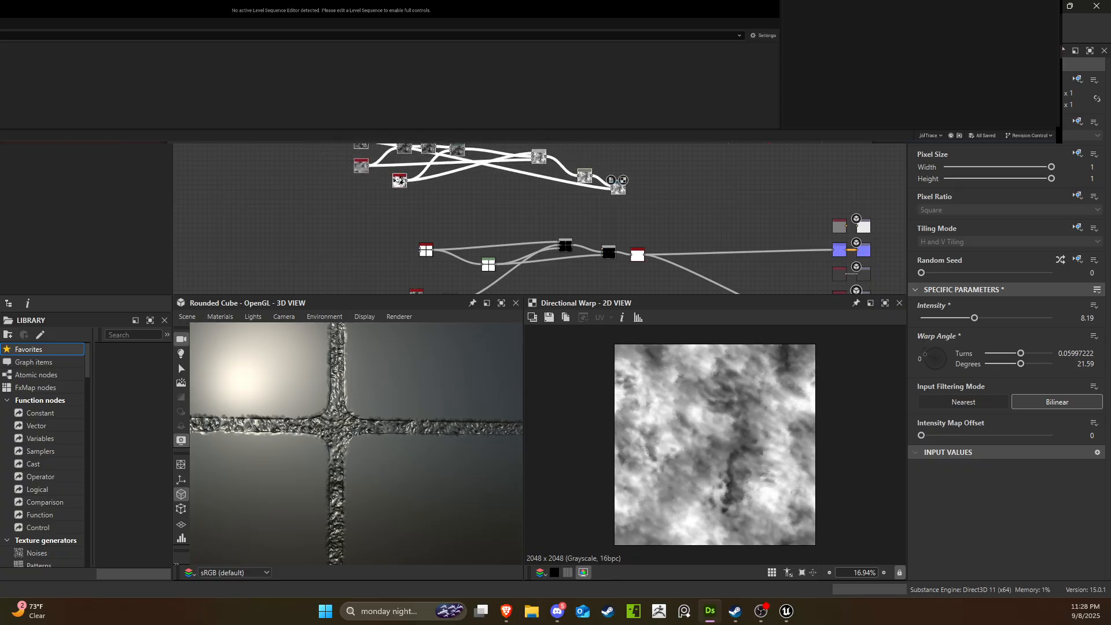
Add a Gradient Map node beside the noise chain and connect the last Directional Warp to its input.
click(753, 164)
key(space)
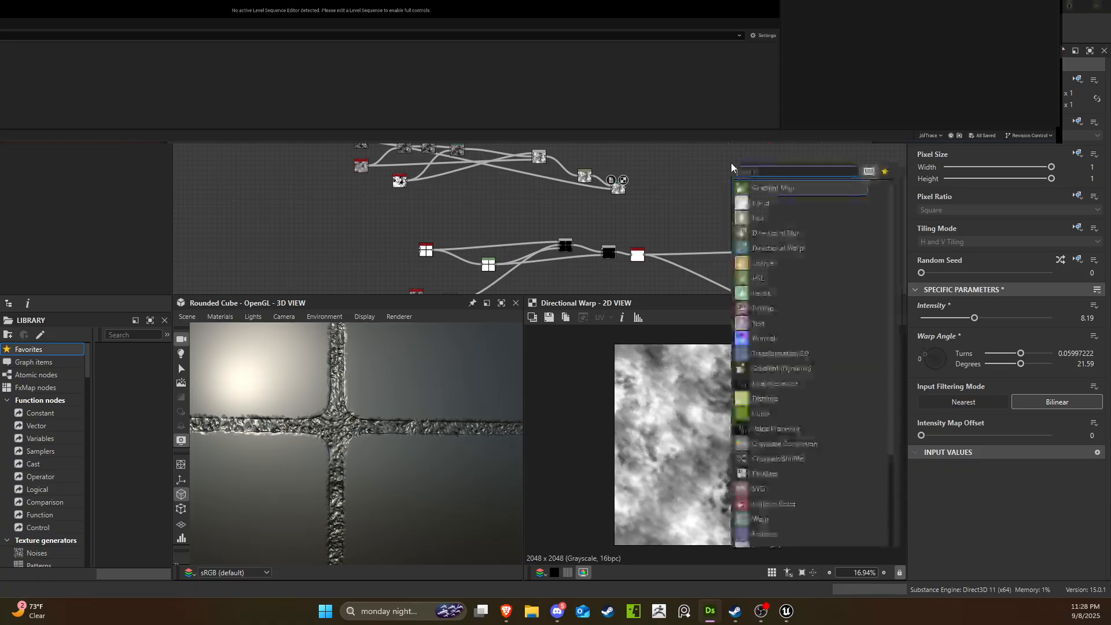
click(755, 189)
scroll(727, 169, up, 3)
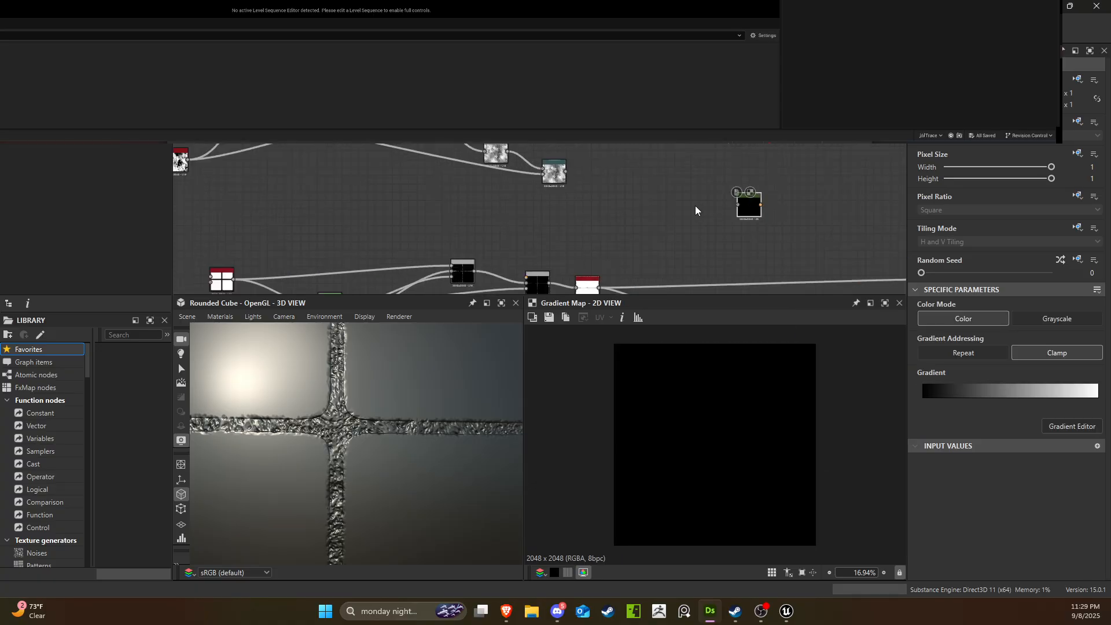
drag(564, 172, 741, 205)
scroll(751, 206, down, 2)
middle_drag(765, 227, 737, 183)
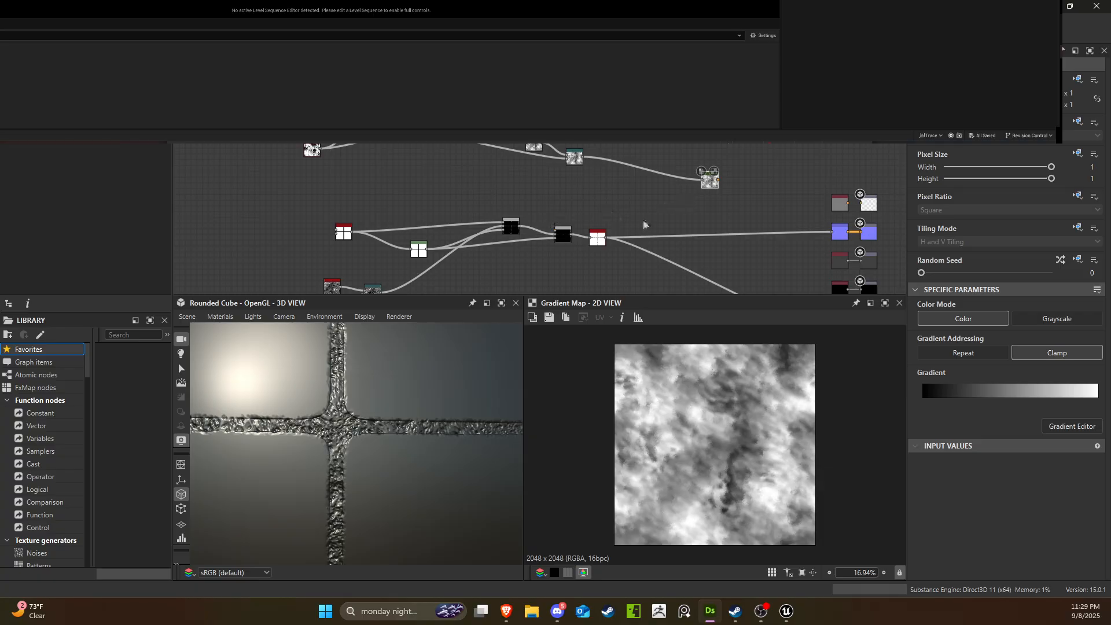
Add a Blend node with the last Directional Warp as its foreground and the Invert Grayscale as its background.
key(space)
click(676, 259)
drag(646, 225, 734, 202)
scroll(653, 200, up, 3)
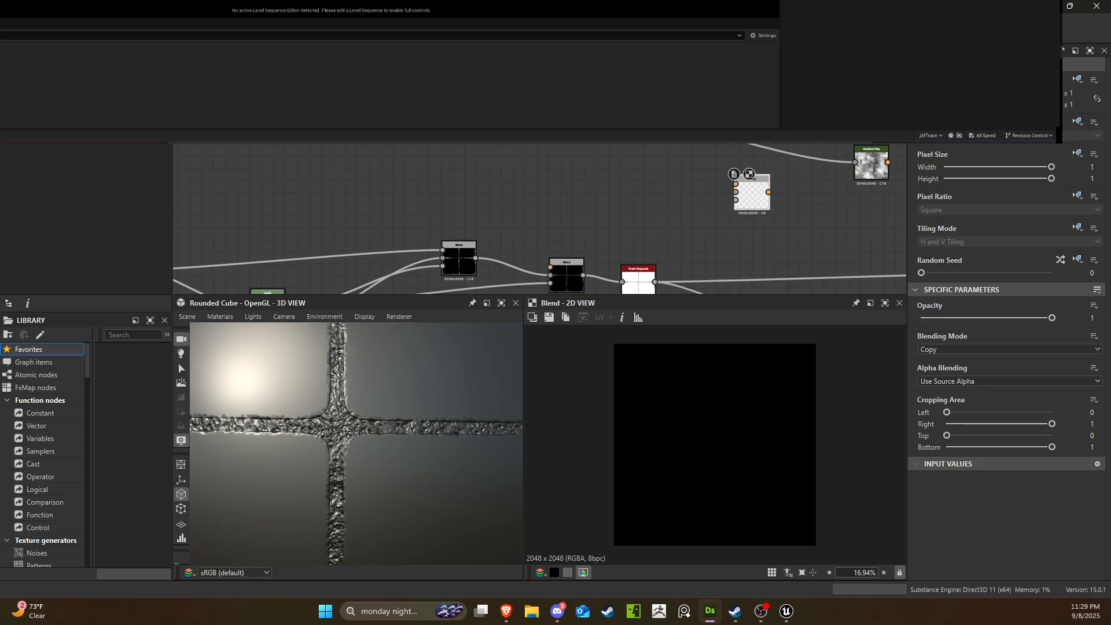
drag(602, 111, 735, 184)
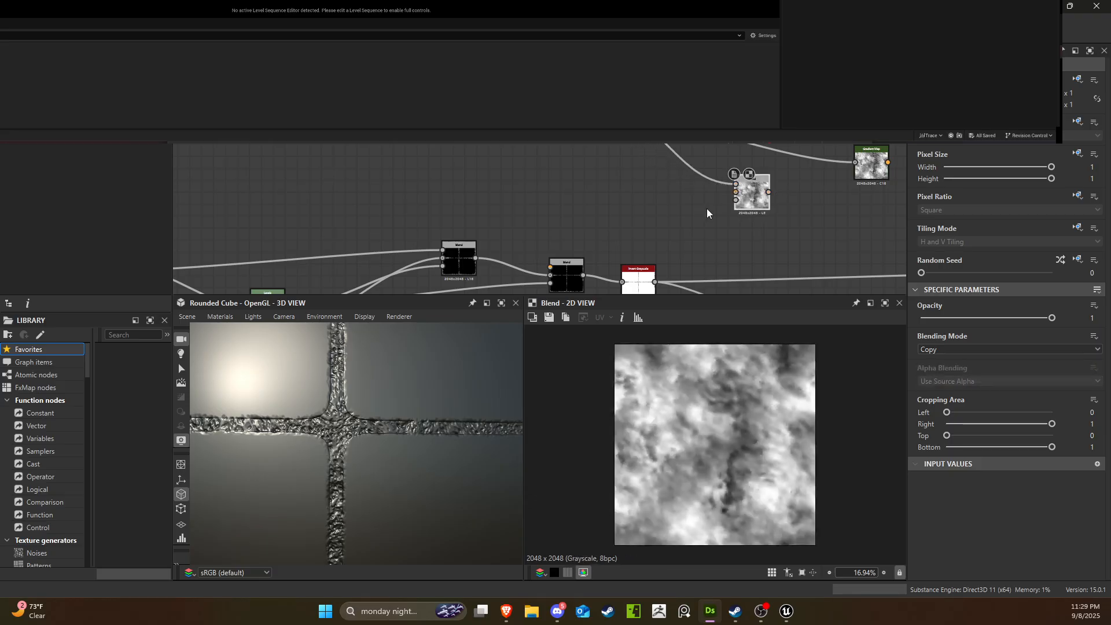
middle_drag(684, 228, 631, 141)
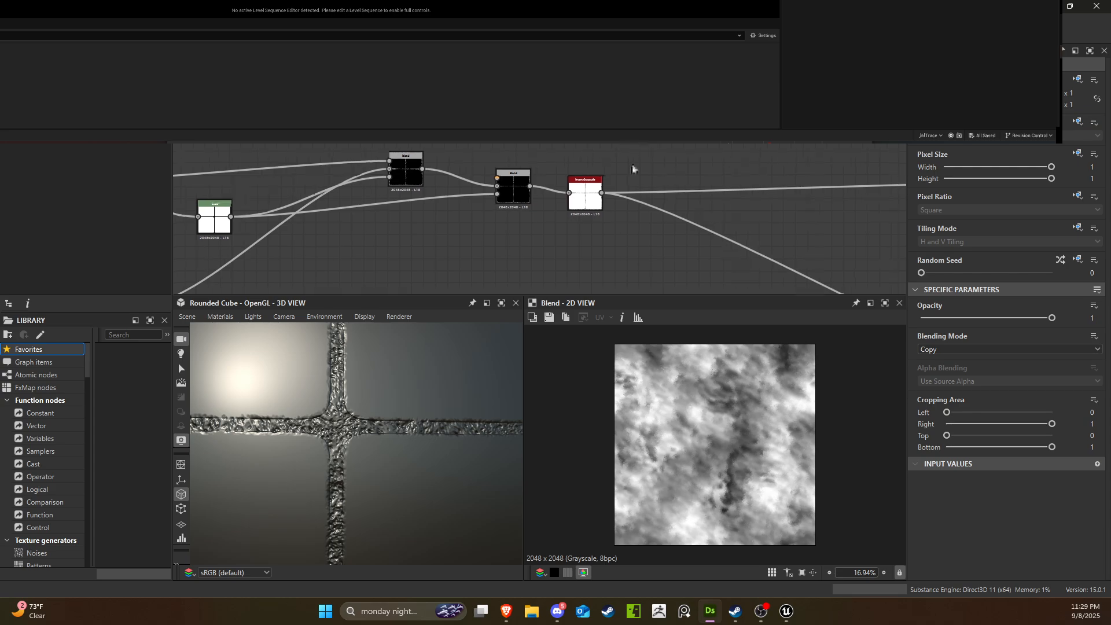
drag(603, 192, 682, 121)
Connect the new Blend node to the Gradient Map's input and show the Gradient Map in the 2D view.
middle_drag(736, 146, 546, 225)
scroll(546, 200, down, 2)
drag(543, 188, 654, 192)
double_click(653, 194)
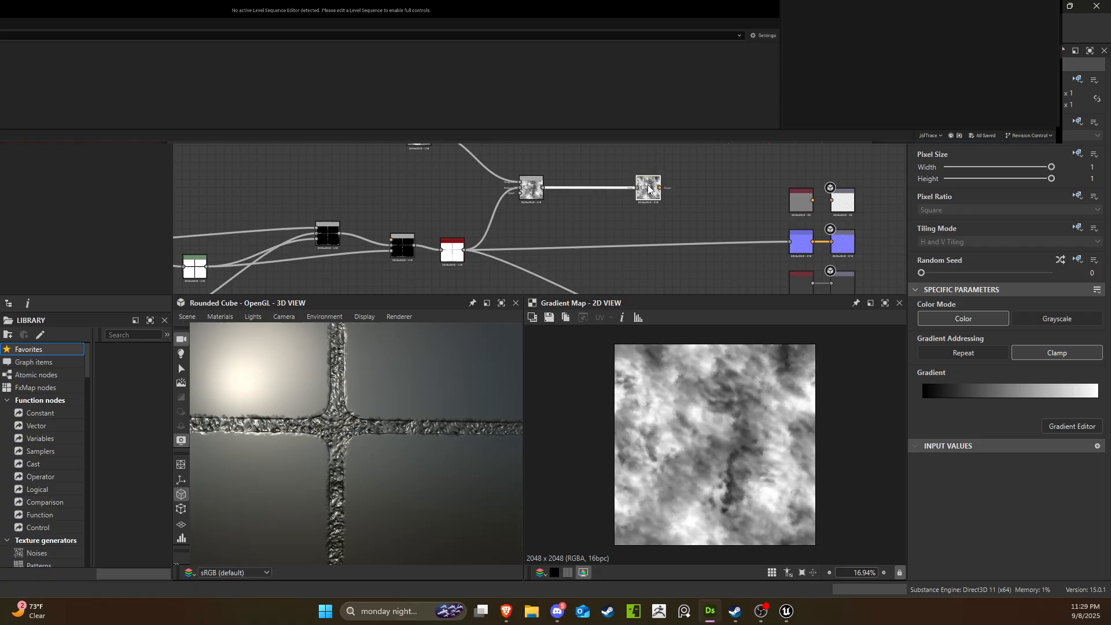
Connect the Gradient Map to the Base Color output and move the Gradient Map closer to the output nodes.
scroll(668, 195, up, 2)
middle_drag(712, 189, 534, 185)
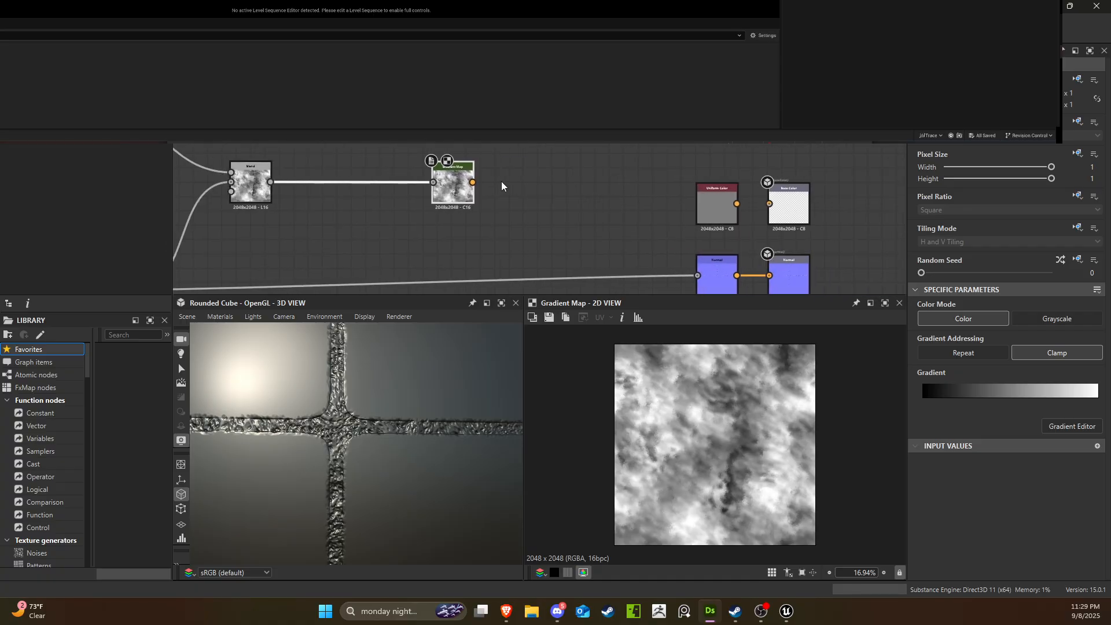
drag(472, 182, 773, 210)
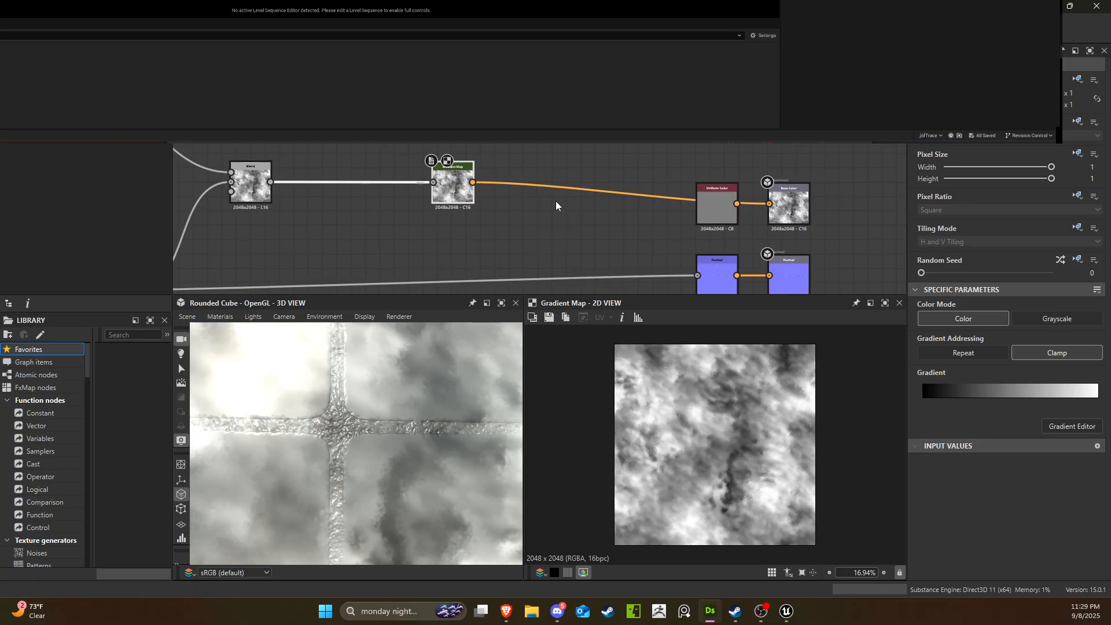
drag(452, 191, 557, 207)
scroll(563, 231, down, 2)
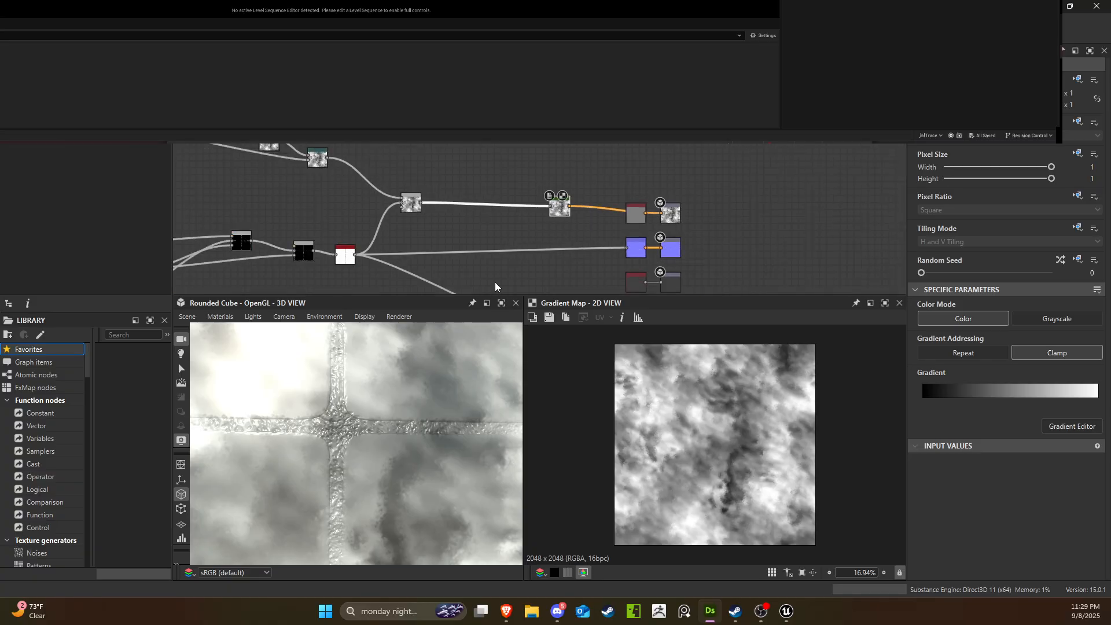
scroll(446, 353, down, 4)
middle_drag(552, 219, 638, 181)
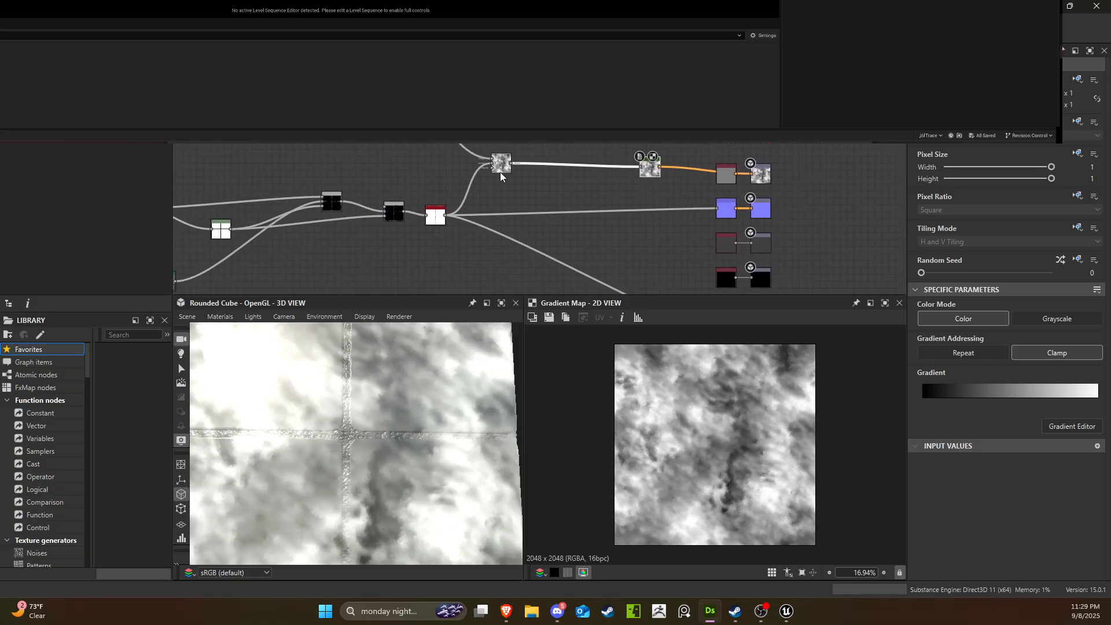
Move the Blend node closer to the Gradient Map and connect the Levels grid mask to its opacity input.
drag(500, 172, 571, 176)
scroll(572, 182, up, 5)
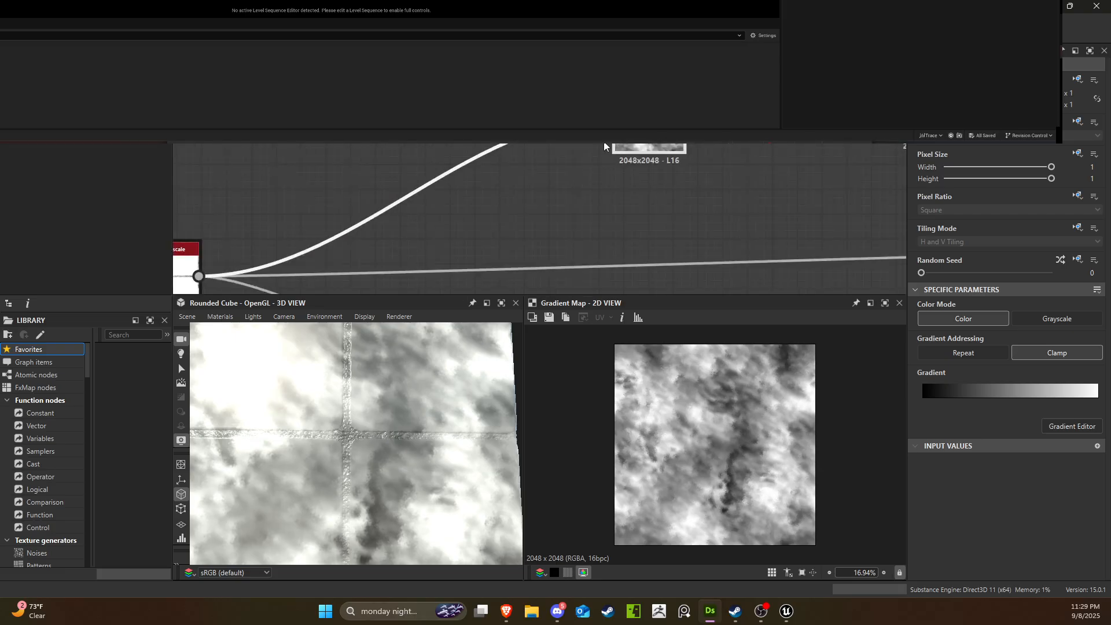
scroll(573, 190, down, 5)
scroll(484, 210, up, 5)
scroll(443, 212, down, 6)
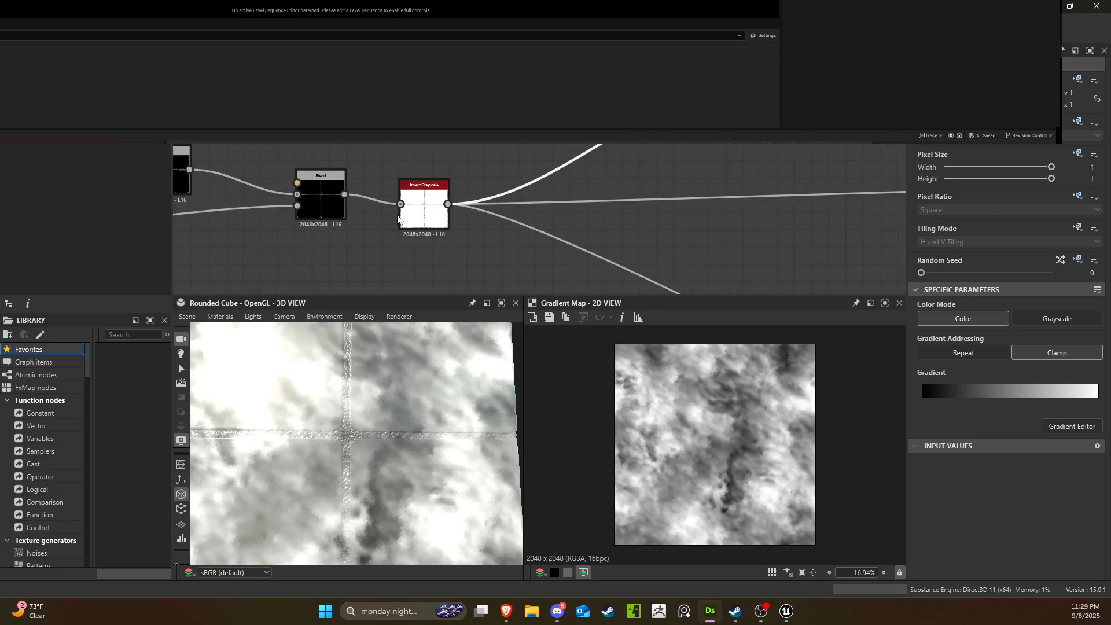
middle_drag(364, 249, 651, 235)
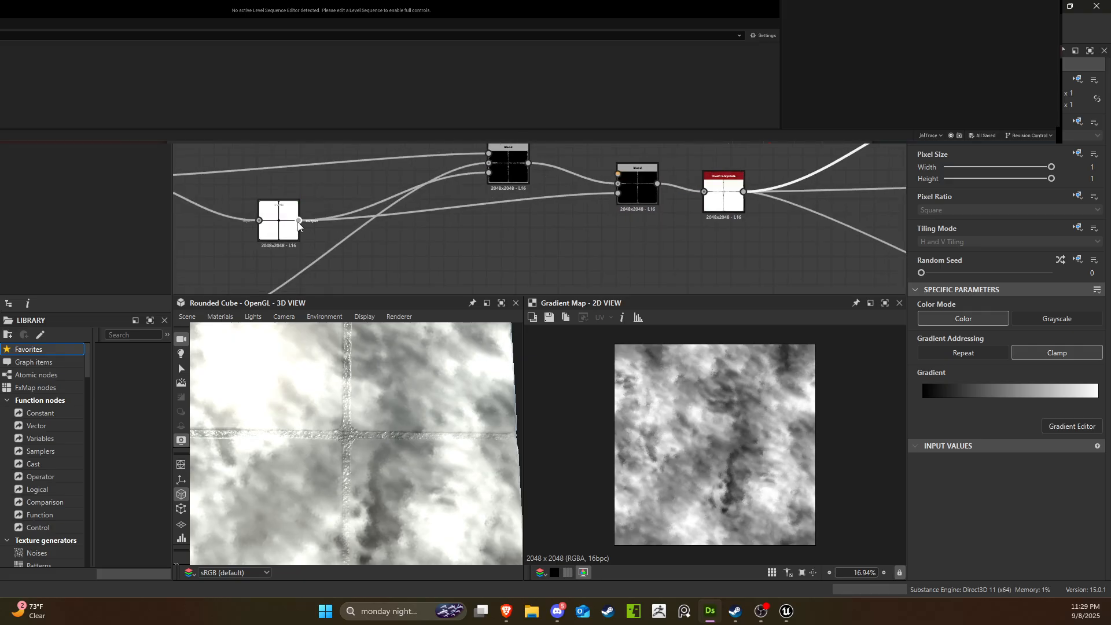
drag(298, 221, 651, 92)
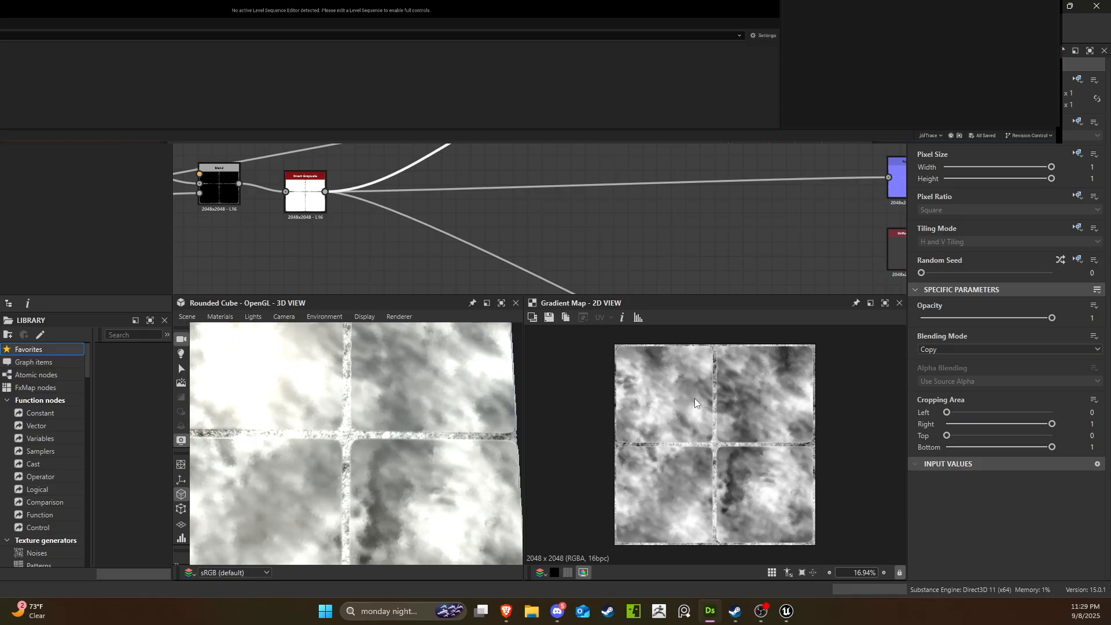
Use Pick Gradient on the Gradient Map node to sample reference gradients, ending with a pale-to-deep-blue one.
scroll(713, 442, up, 5)
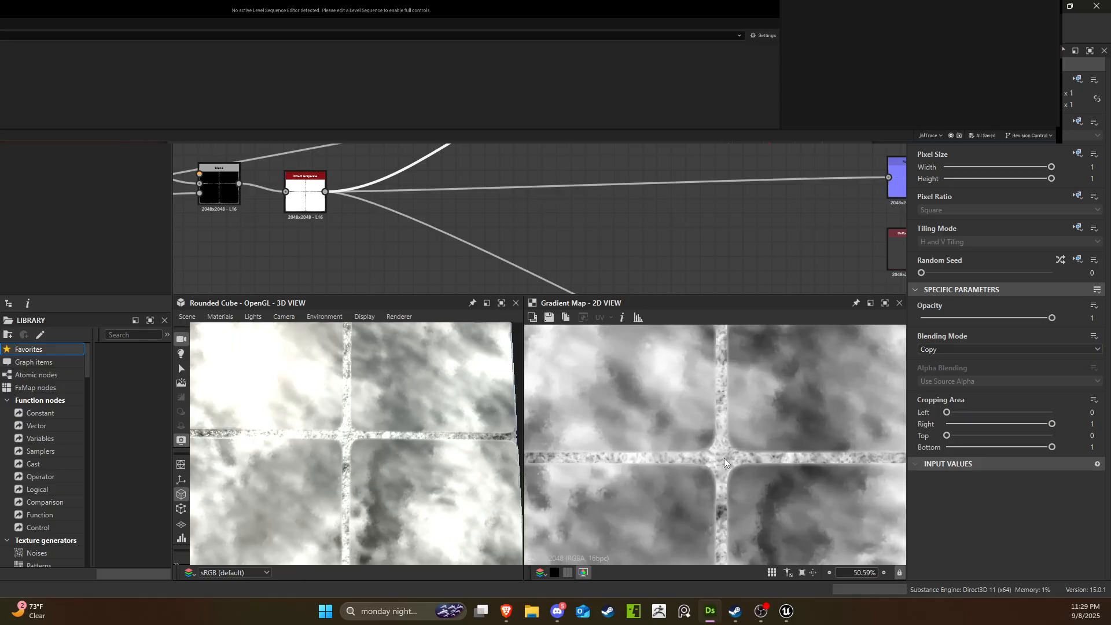
scroll(719, 195, down, 4)
click(640, 188)
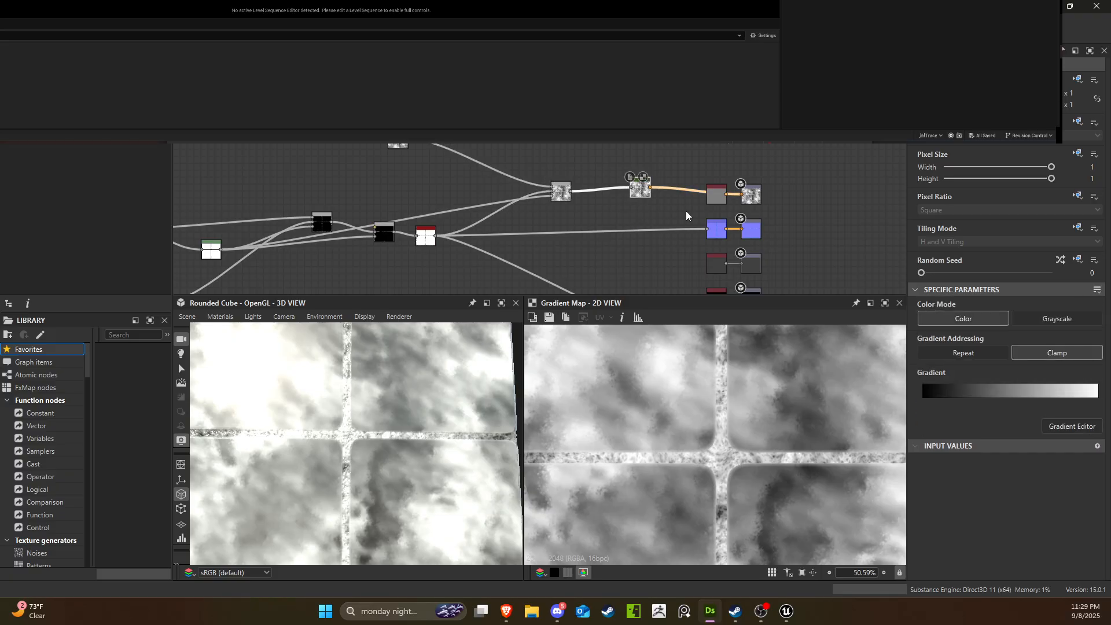
click(1062, 428)
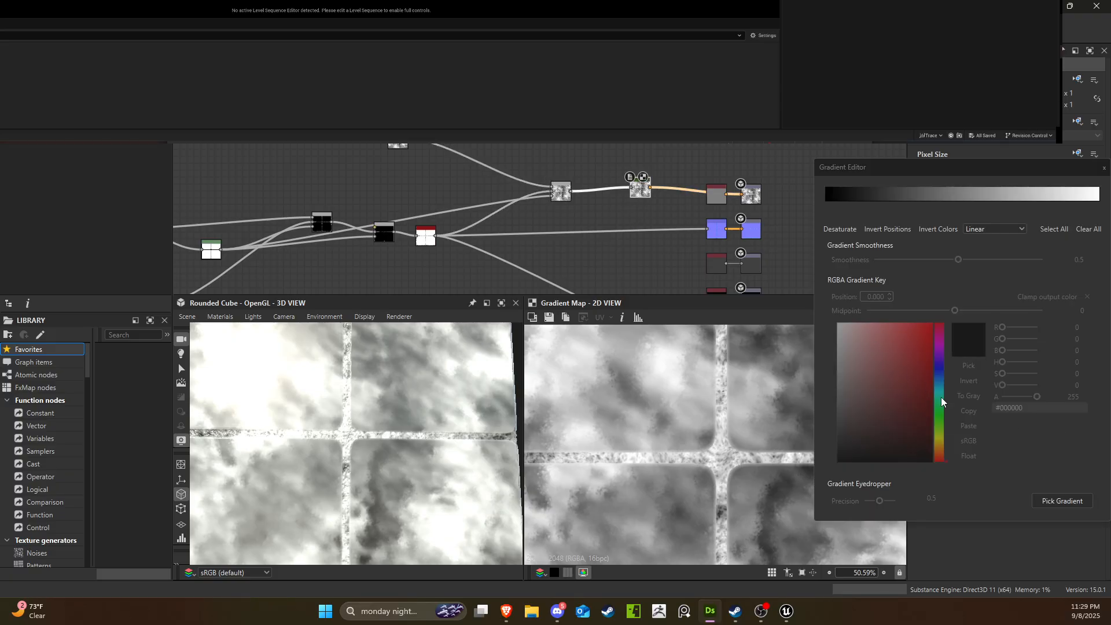
click(1057, 498)
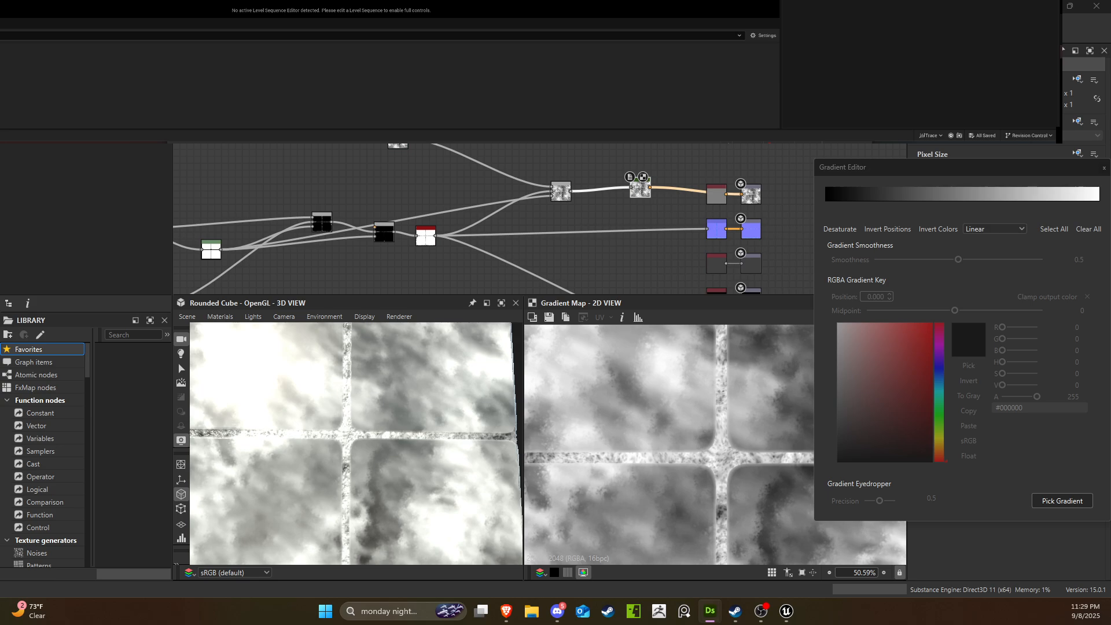
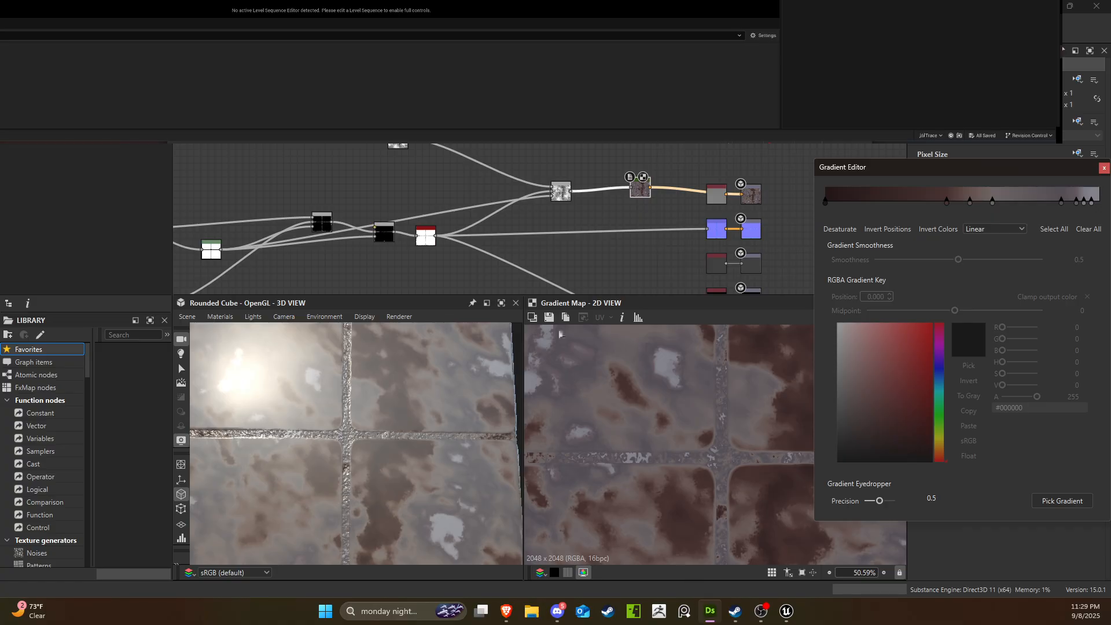
click(1064, 499)
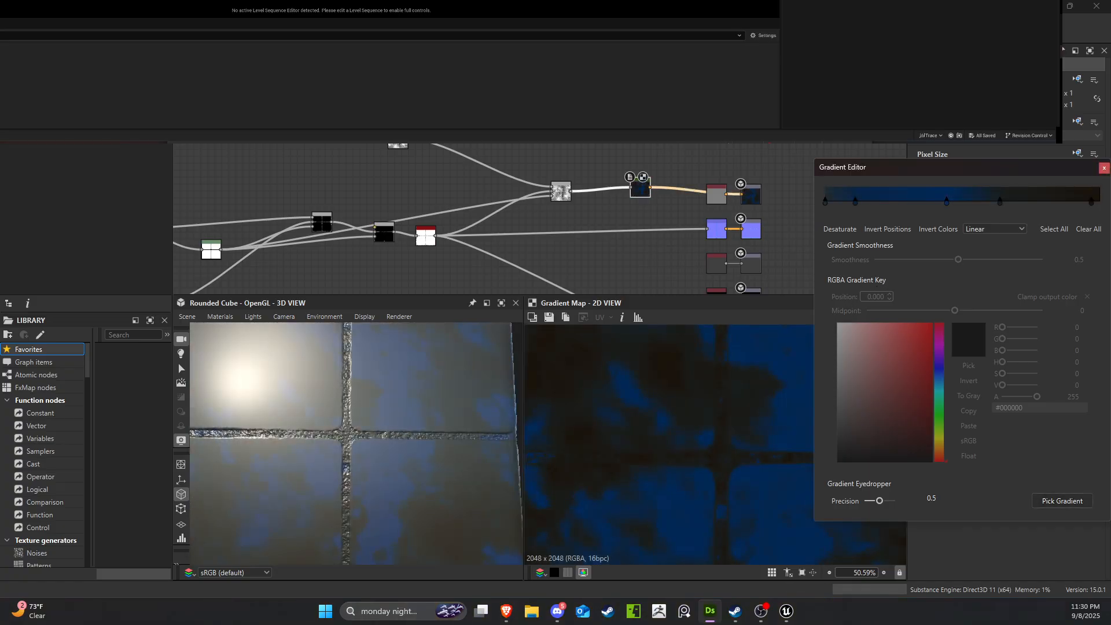
click(1054, 502)
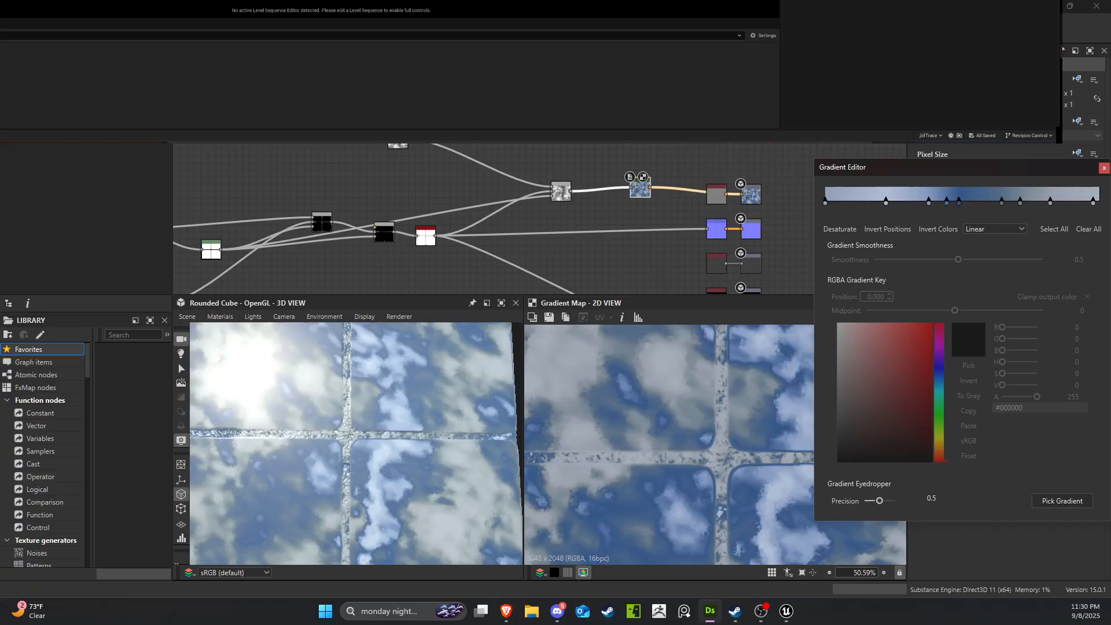
Examine the blue gradient on the rounded cube and in the 2D view, along with the Blend node feeding the Gradient Map.
scroll(543, 480, down, 4)
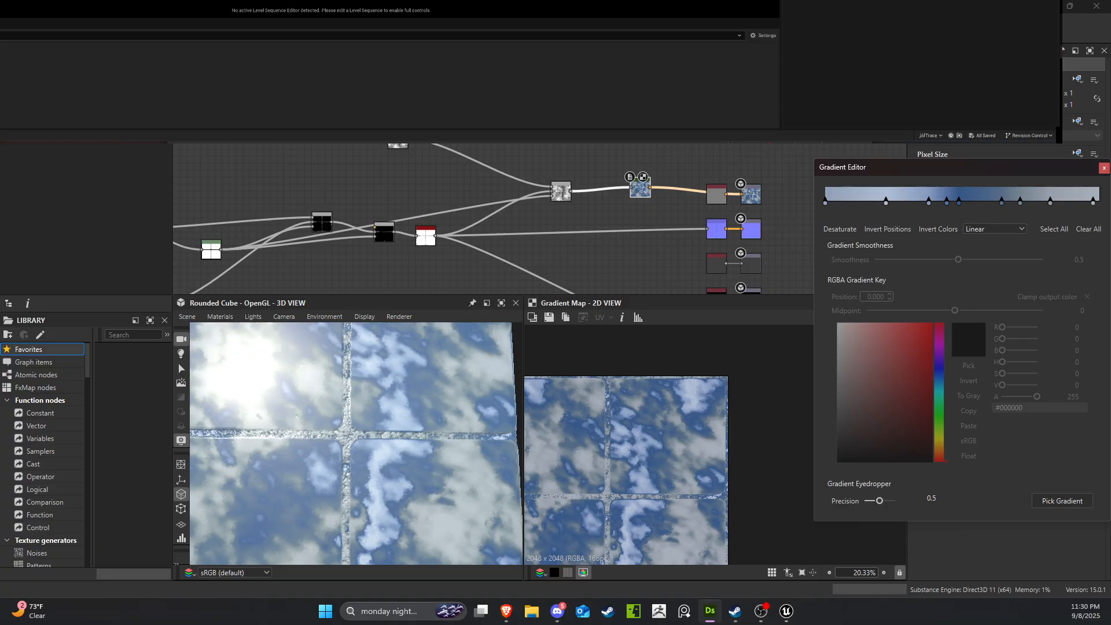
scroll(295, 445, down, 10)
drag(313, 449, 315, 474)
scroll(315, 474, up, 8)
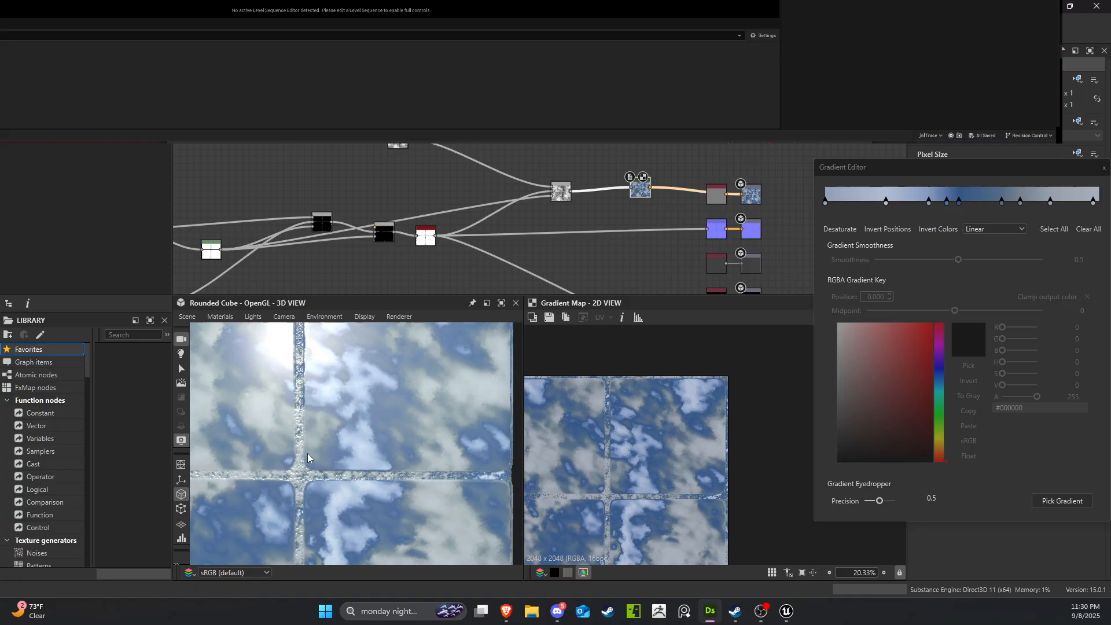
scroll(648, 206, up, 6)
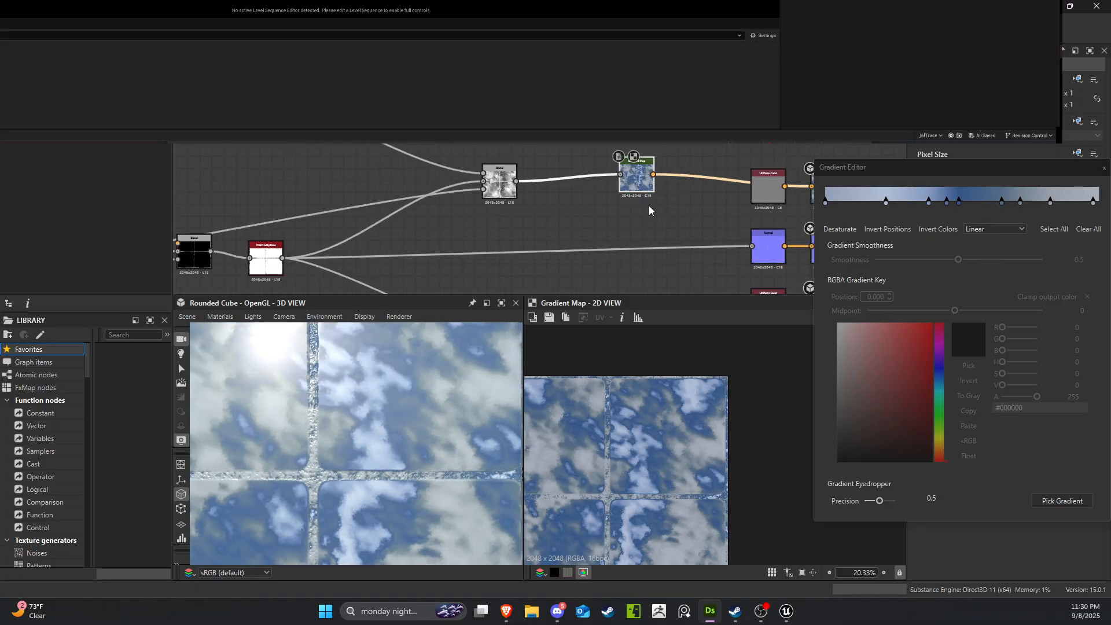
scroll(419, 180, up, 1)
scroll(215, 173, up, 3)
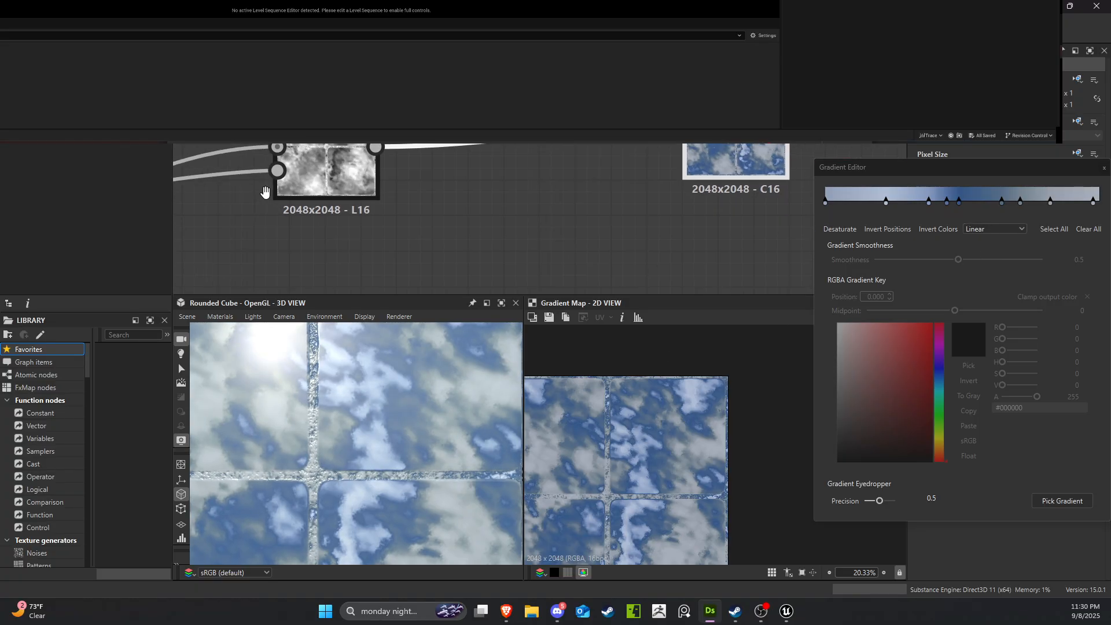
scroll(640, 219, up, 1)
scroll(520, 234, down, 3)
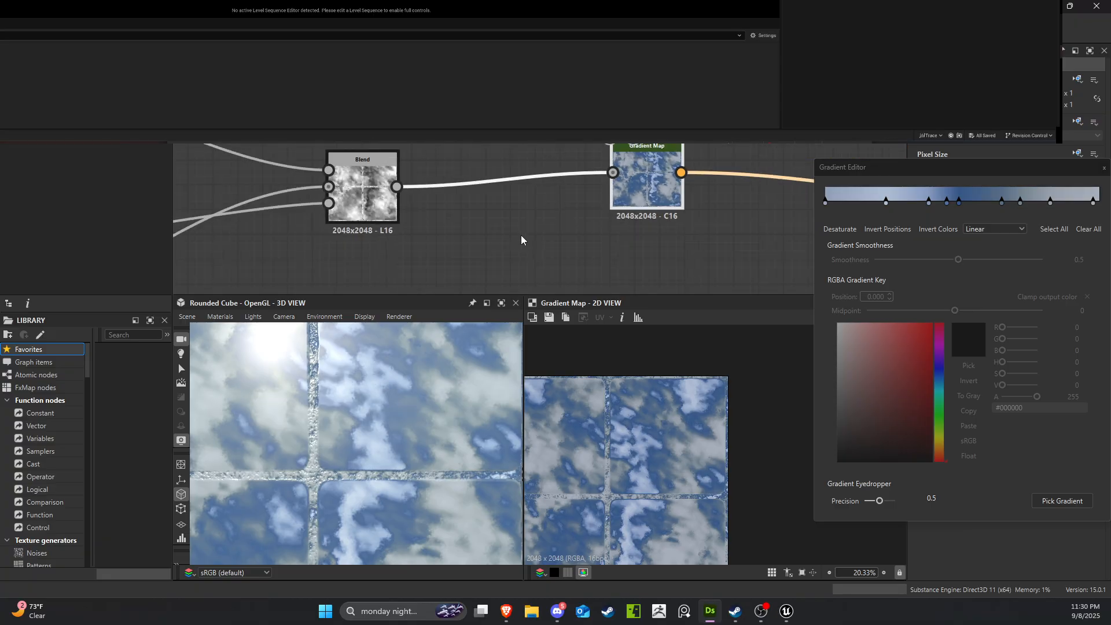
middle_drag(532, 231, 681, 171)
scroll(478, 180, down, 1)
middle_drag(600, 208, 524, 224)
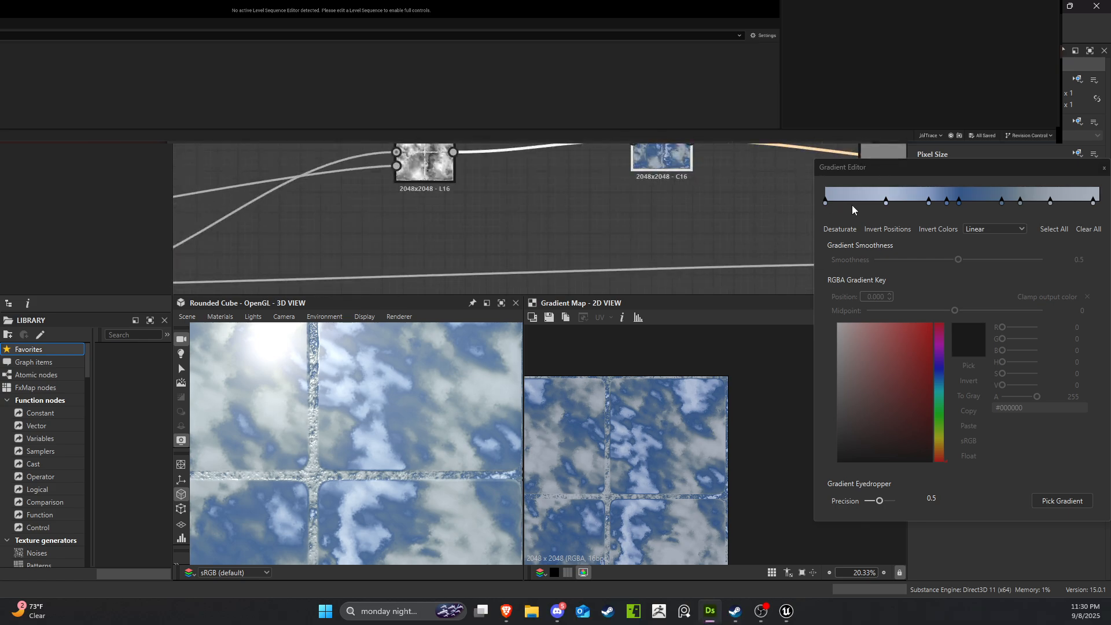
Lighten the gradient key at position 0 to the pale blue #e0e7f3.
click(825, 202)
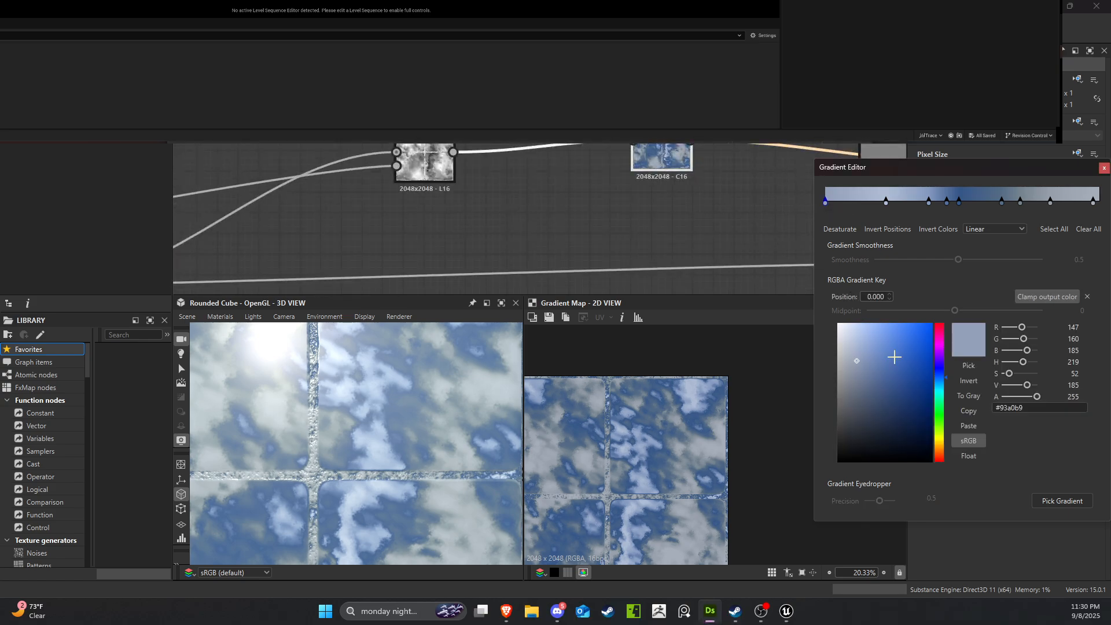
mouse_move(856, 350)
mouse_down()
mouse_move(835, 326)
mouse_move(844, 328)
mouse_up()
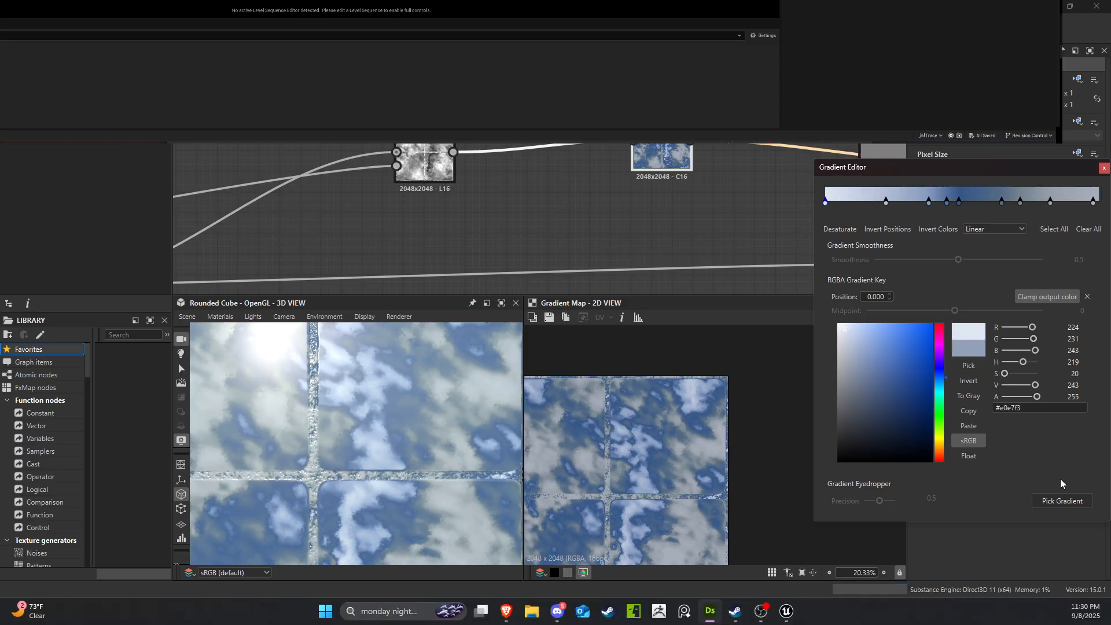
ctrl+click(886, 203)
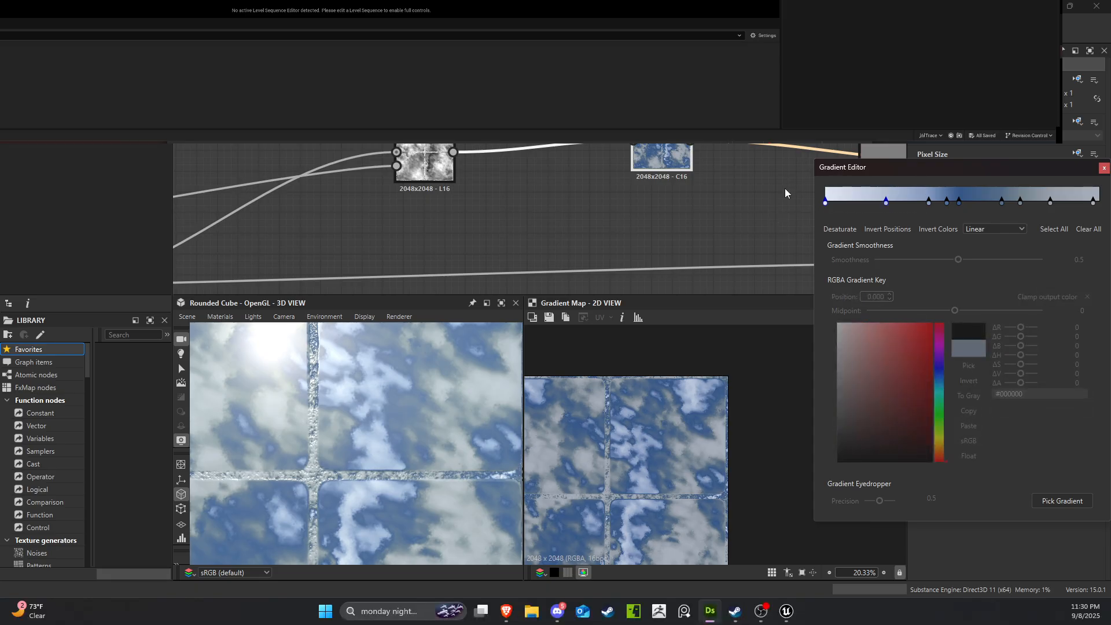
Delete the three dark blue keys in the middle of the gradient and bring the two lightest keys together near its start.
drag(923, 214, 972, 196)
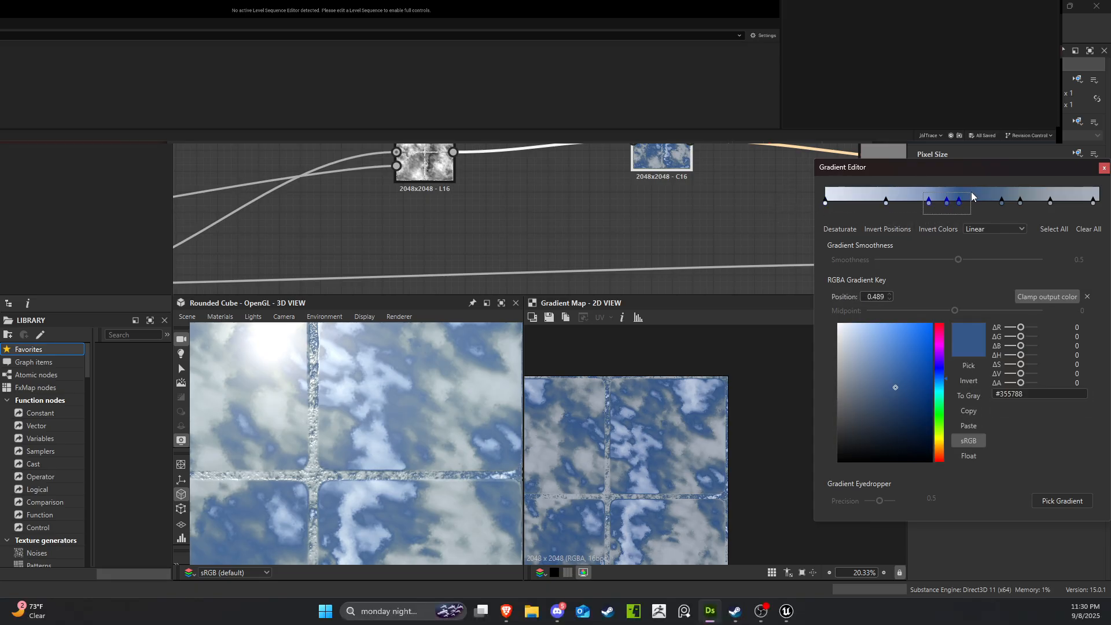
key(Delete)
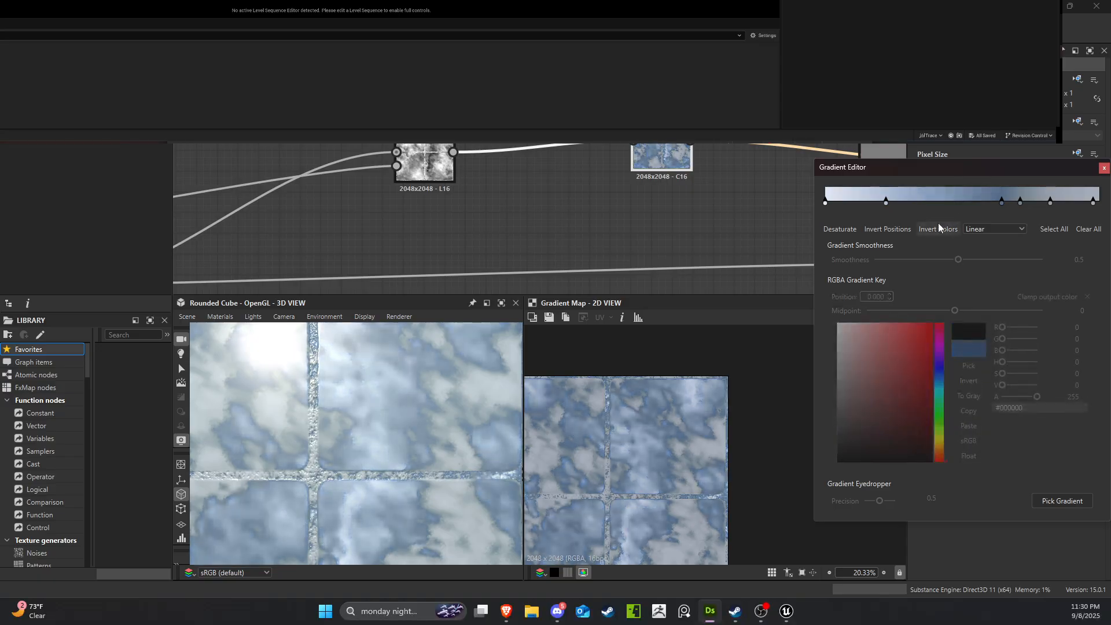
drag(885, 203, 845, 210)
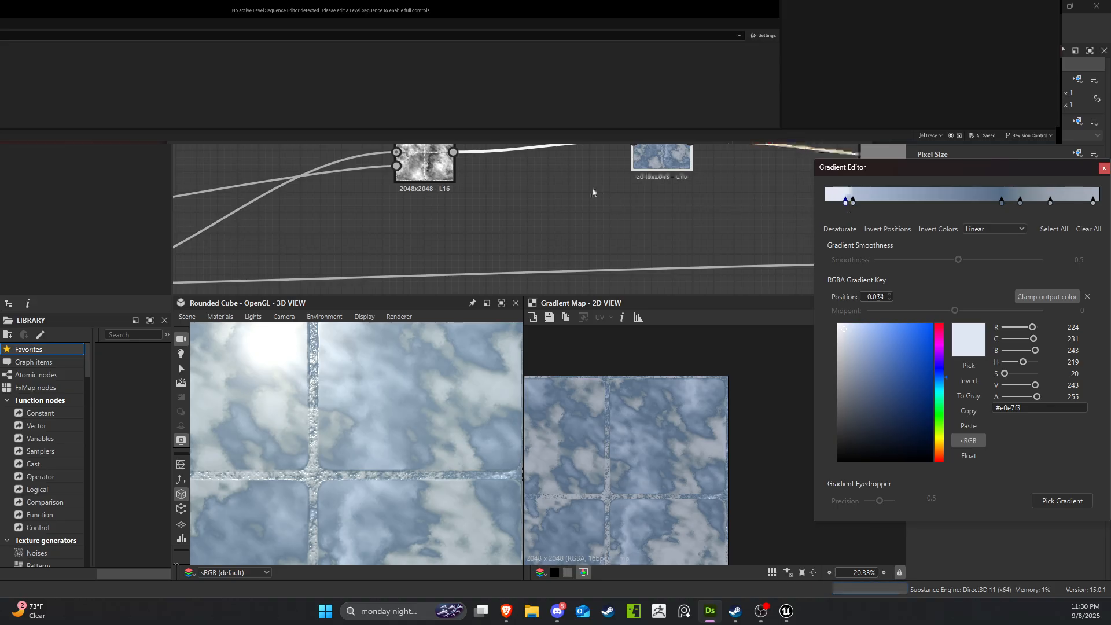
Try removing the grid mask link from the Blend node's opacity input, and undo the removal.
click(378, 166)
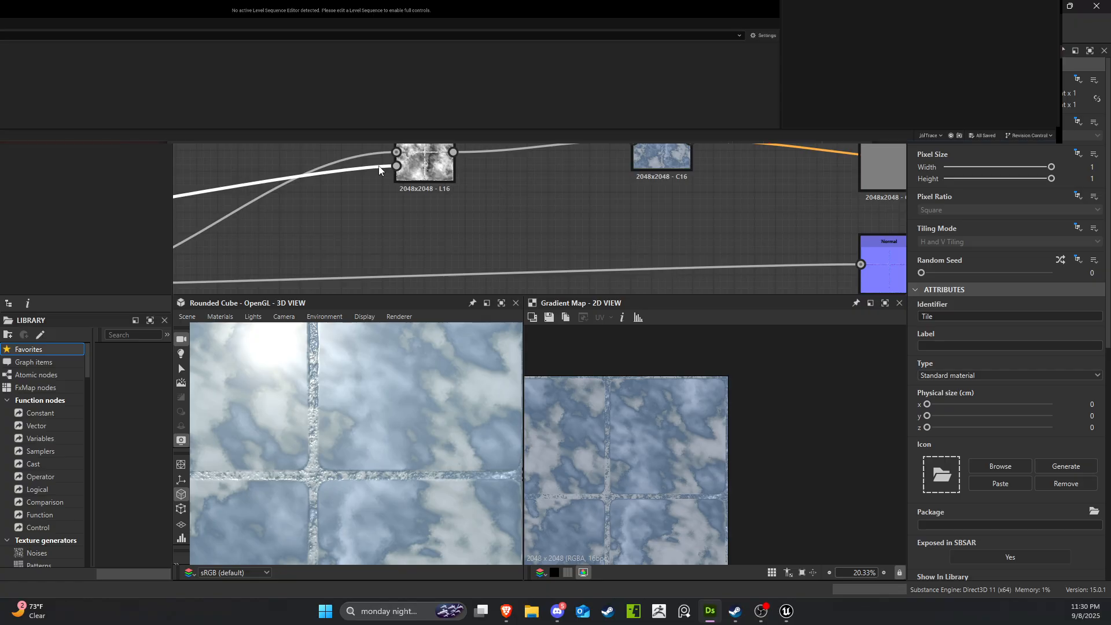
key(Delete)
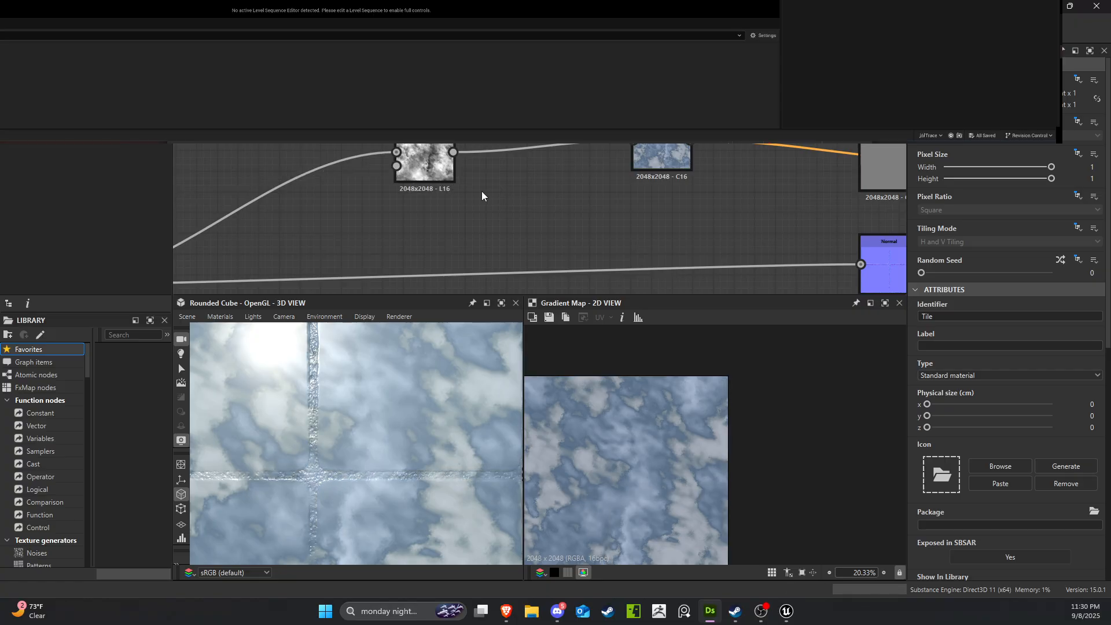
key(ctrl+z)
Try the Subtract and Max (Lighten) blending modes on the Blend node that feeds the Gradient Map.
scroll(481, 190, down, 1)
scroll(476, 195, down, 3)
middle_drag(477, 219, 570, 209)
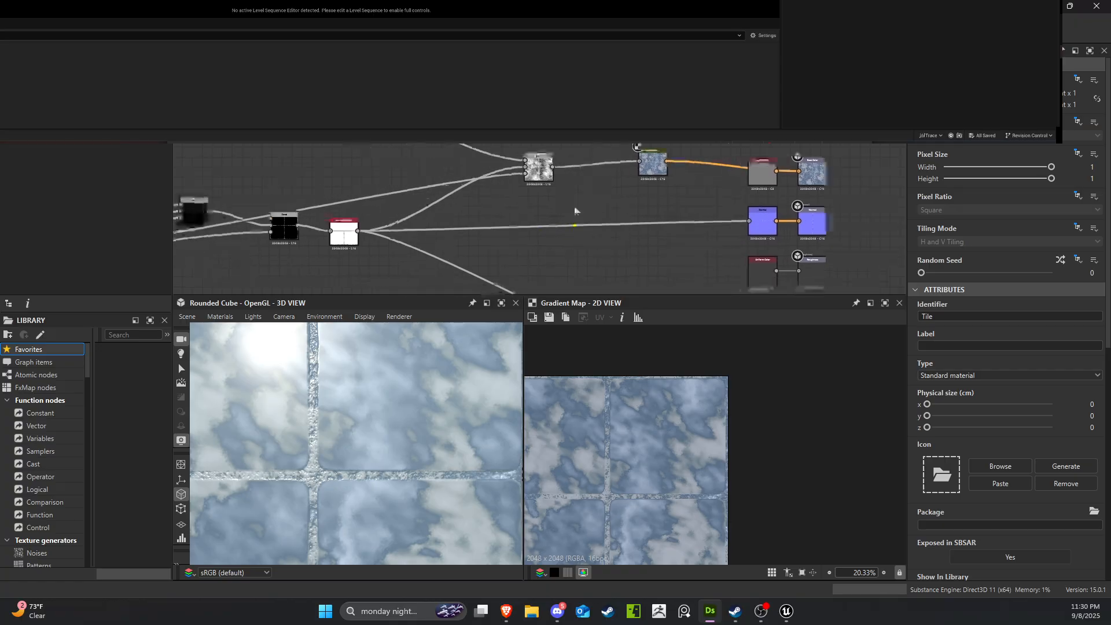
click(538, 173)
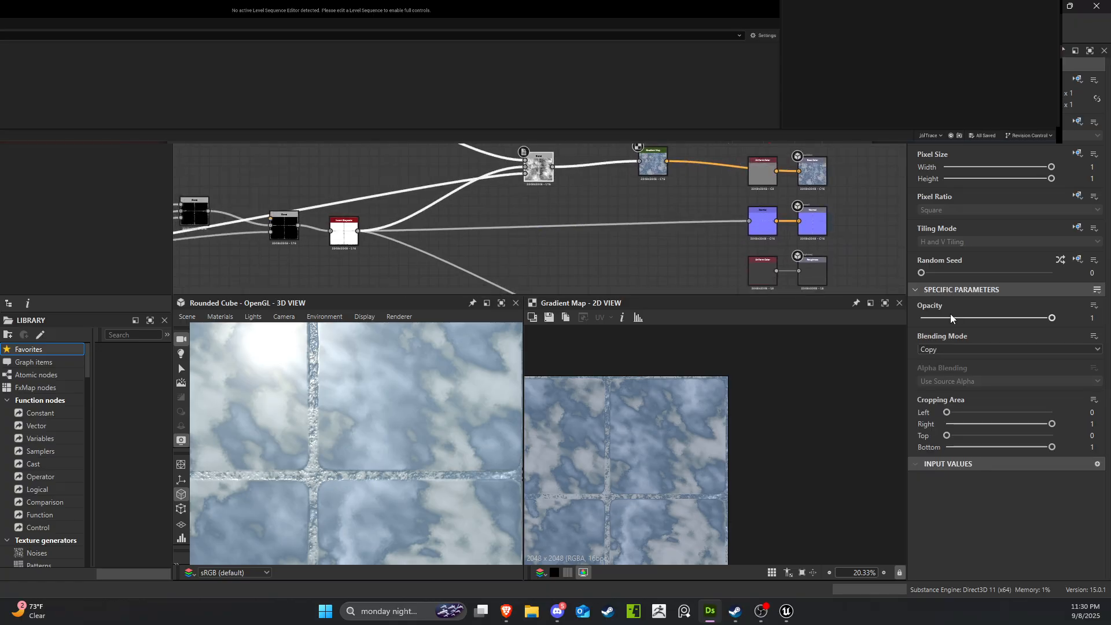
click(1001, 350)
click(994, 374)
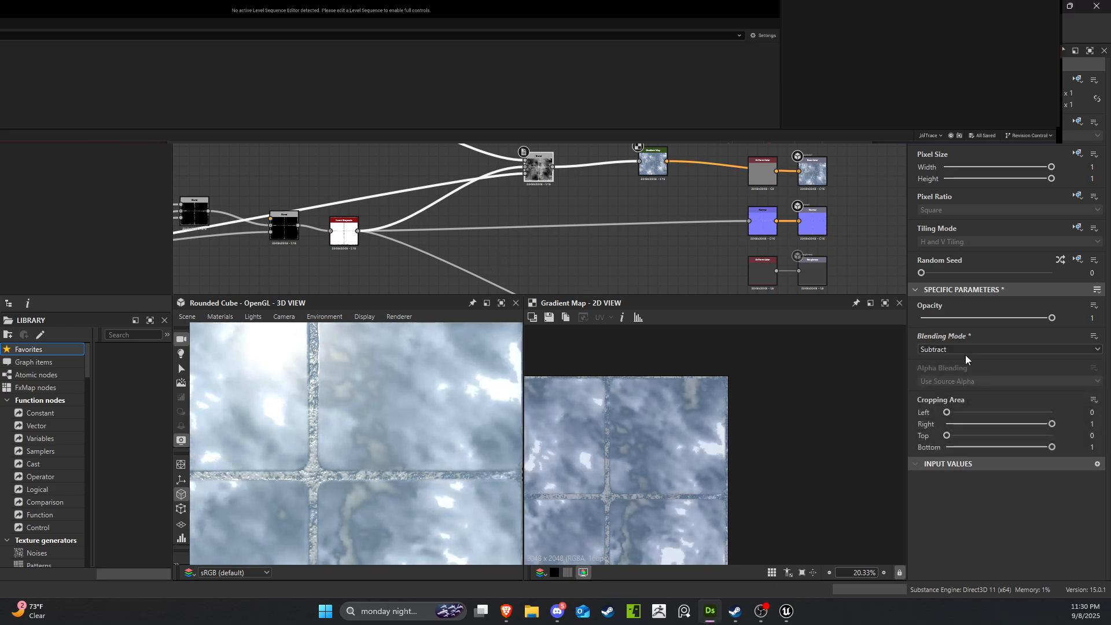
click(960, 349)
click(963, 405)
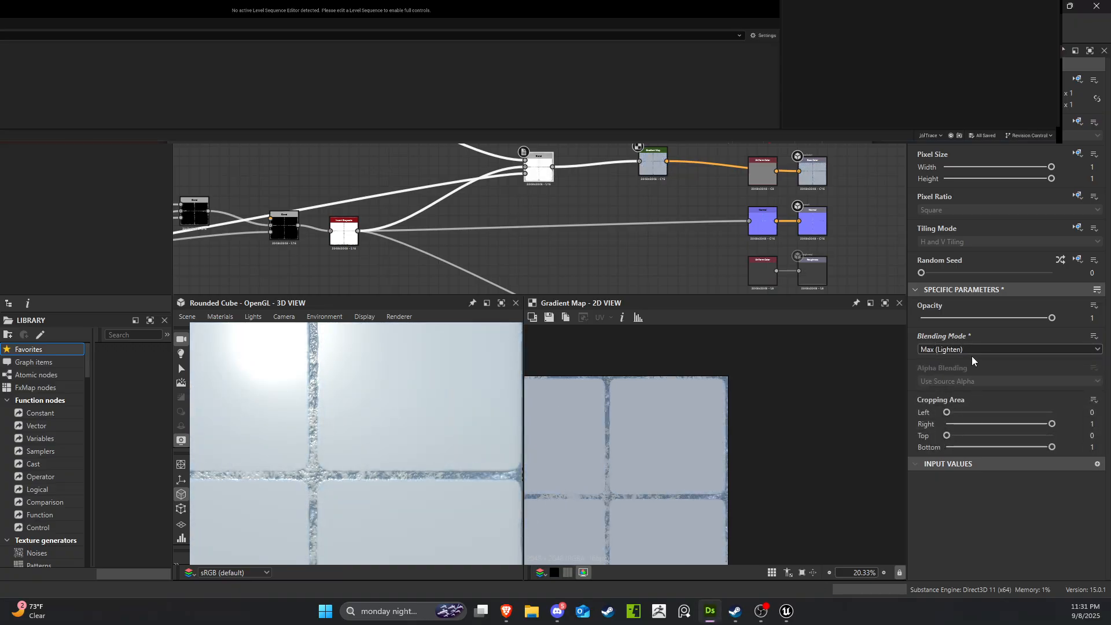
Set the Blend node's blending mode to Min (Darken) and its opacity to 0.71.
drag(1016, 321, 985, 326)
click(970, 350)
click(963, 414)
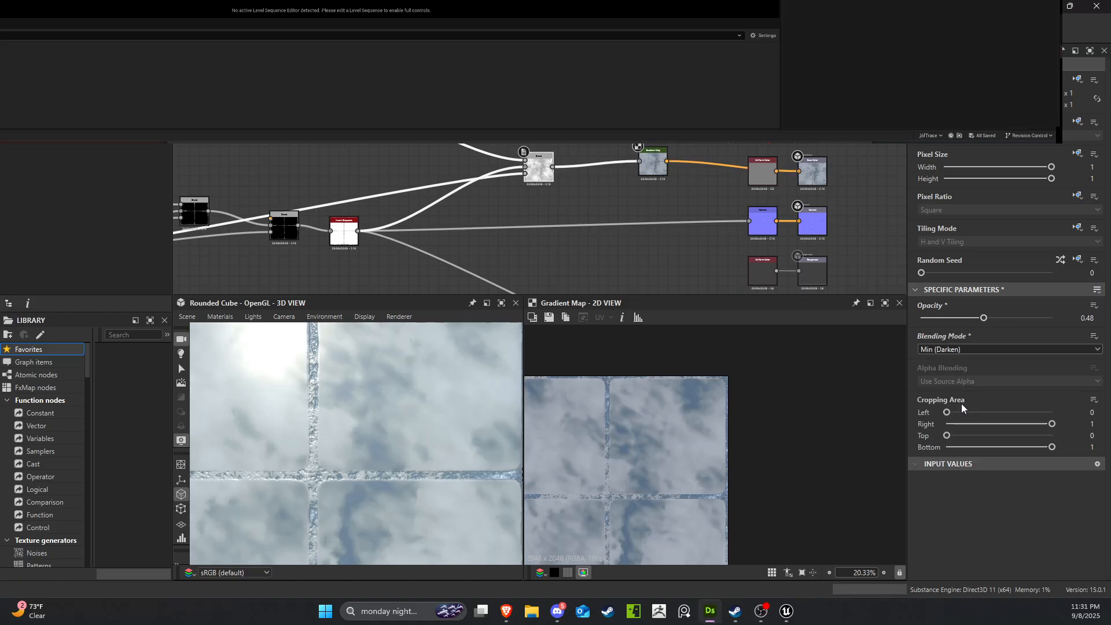
drag(983, 318, 1022, 318)
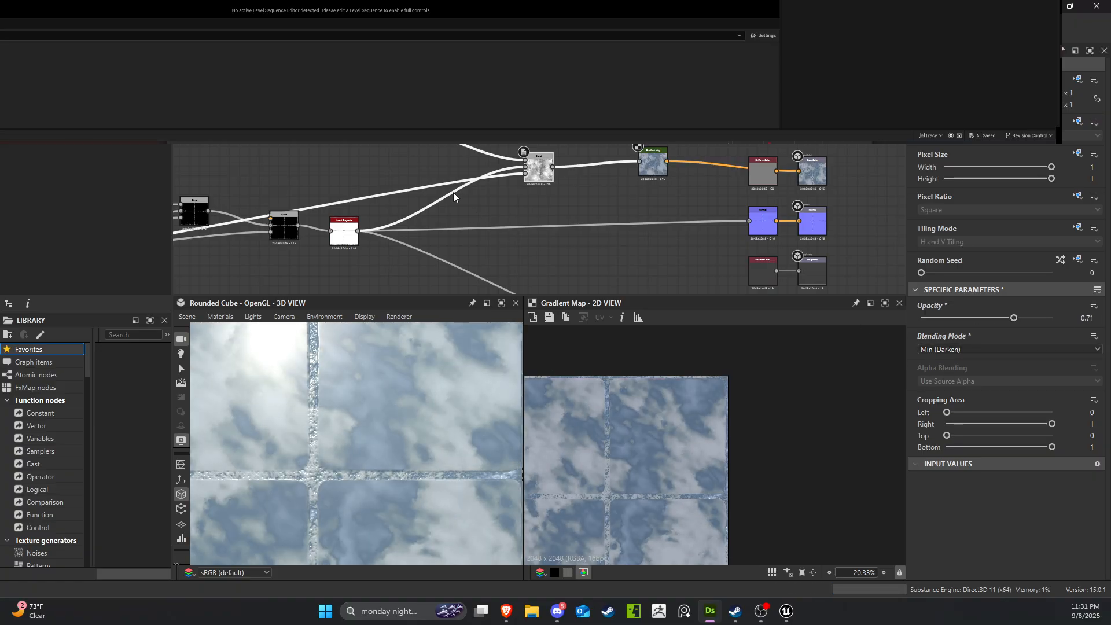
Shift the Gradient Map's light blue and mid blue keys towards the gradient's middle and the last key in beside its neighbour.
scroll(539, 184, up, 5)
scroll(541, 177, down, 6)
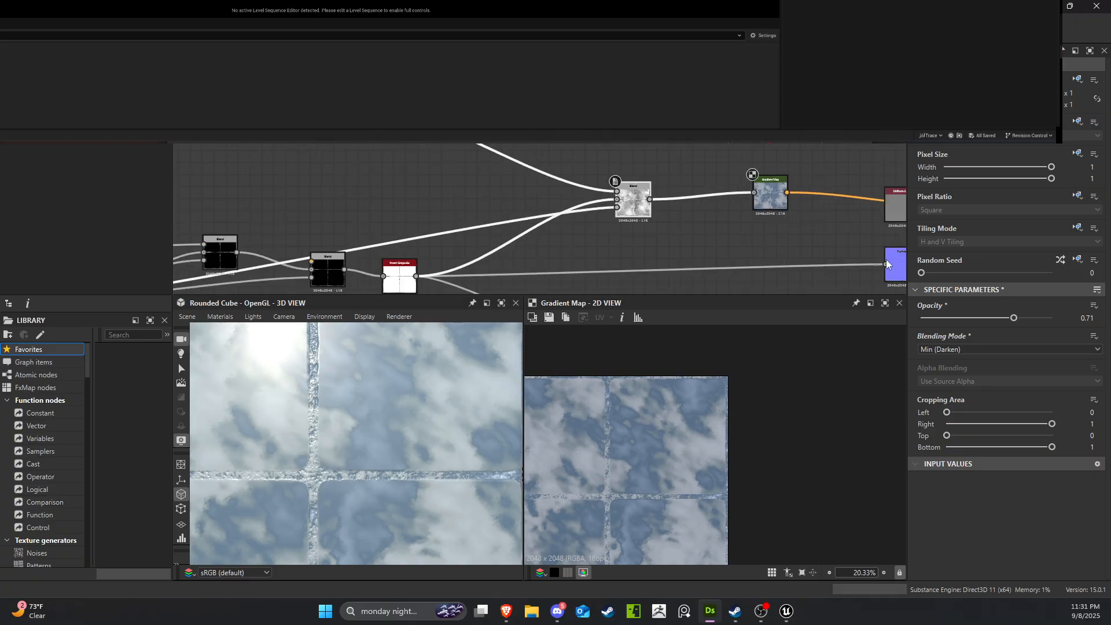
click(773, 202)
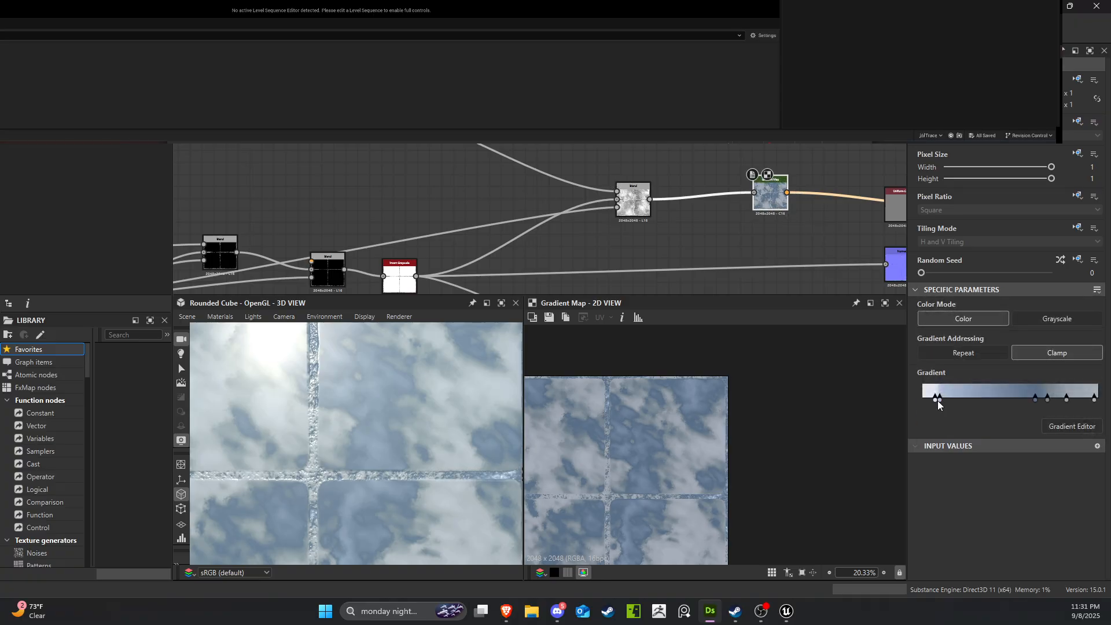
drag(940, 399, 1006, 399)
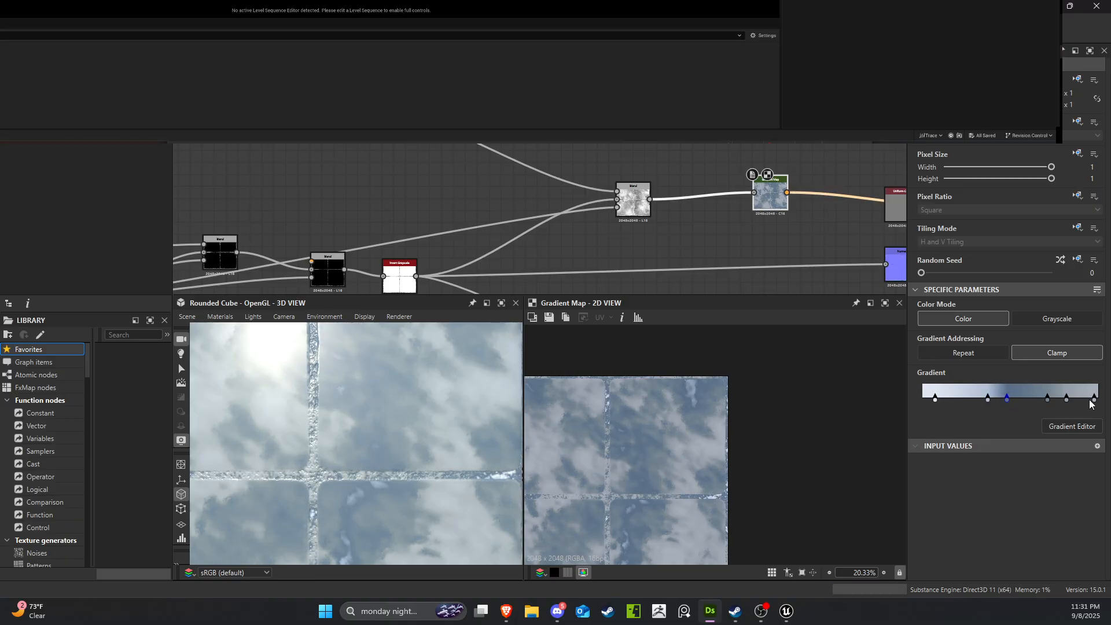
drag(1093, 399, 1064, 405)
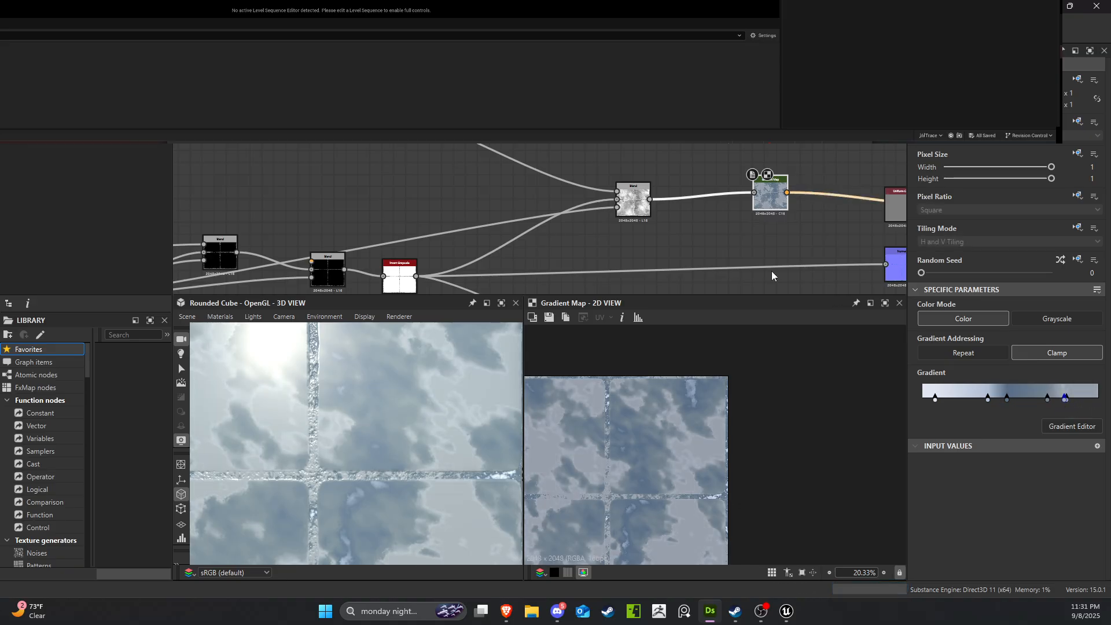
Move the Invert Grayscale node up and connect the Levels grid mask to the Blend node's background input in its place.
scroll(762, 203, up, 3)
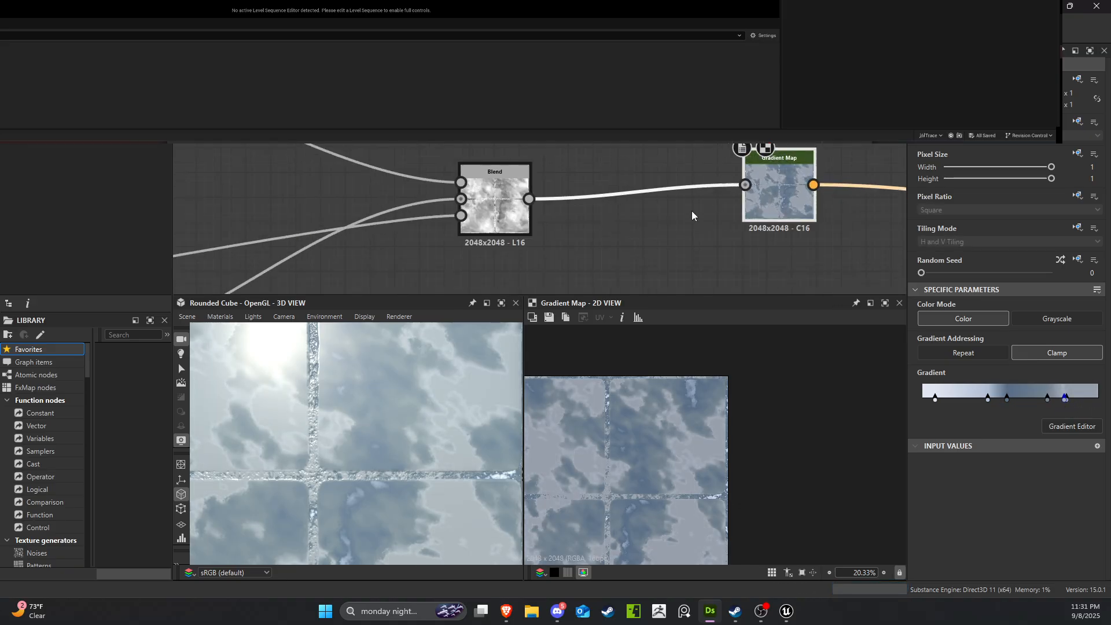
middle_drag(636, 216, 740, 139)
scroll(740, 140, down, 3)
click(677, 141)
mouse_move(677, 144)
mouse_down()
mouse_move(730, 118)
mouse_move(686, 150)
mouse_up()
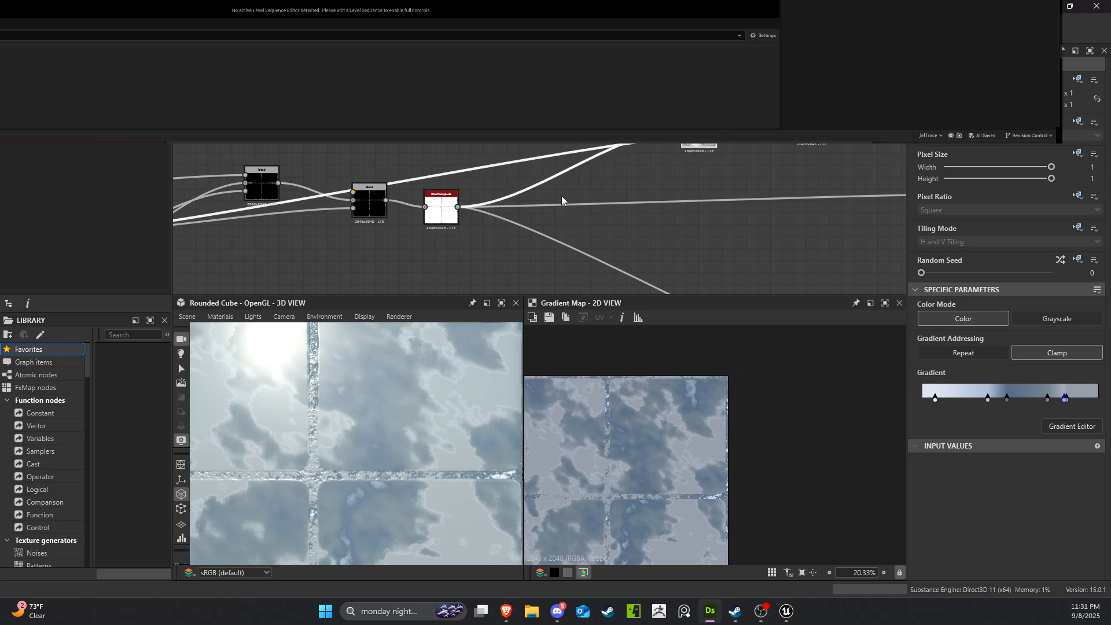
drag(439, 221, 445, 161)
middle_drag(395, 166, 539, 204)
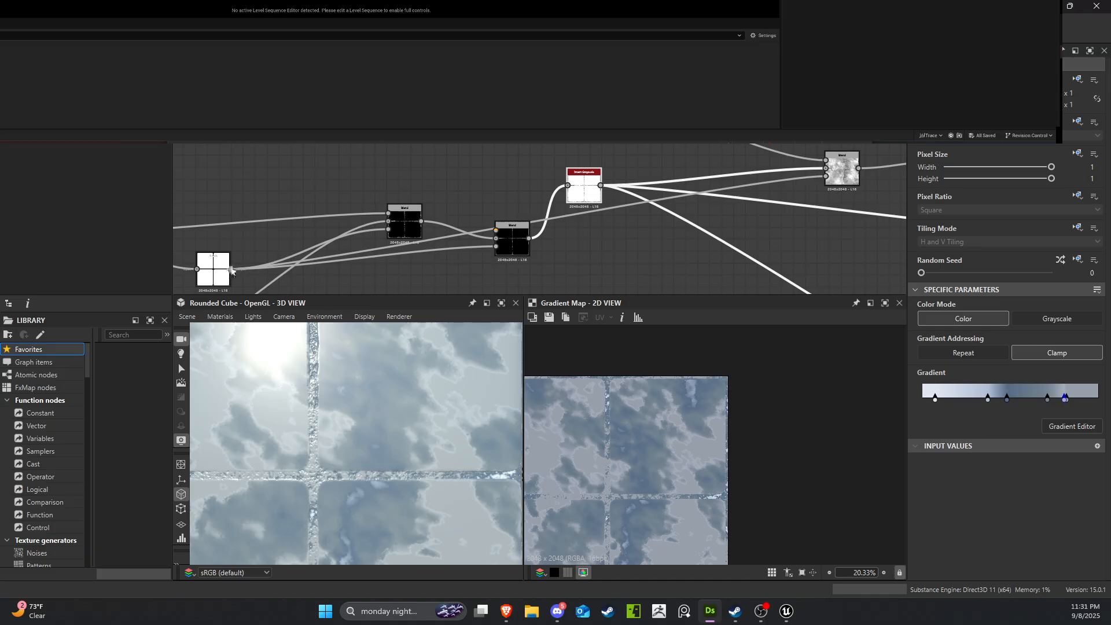
drag(357, 250, 834, 171)
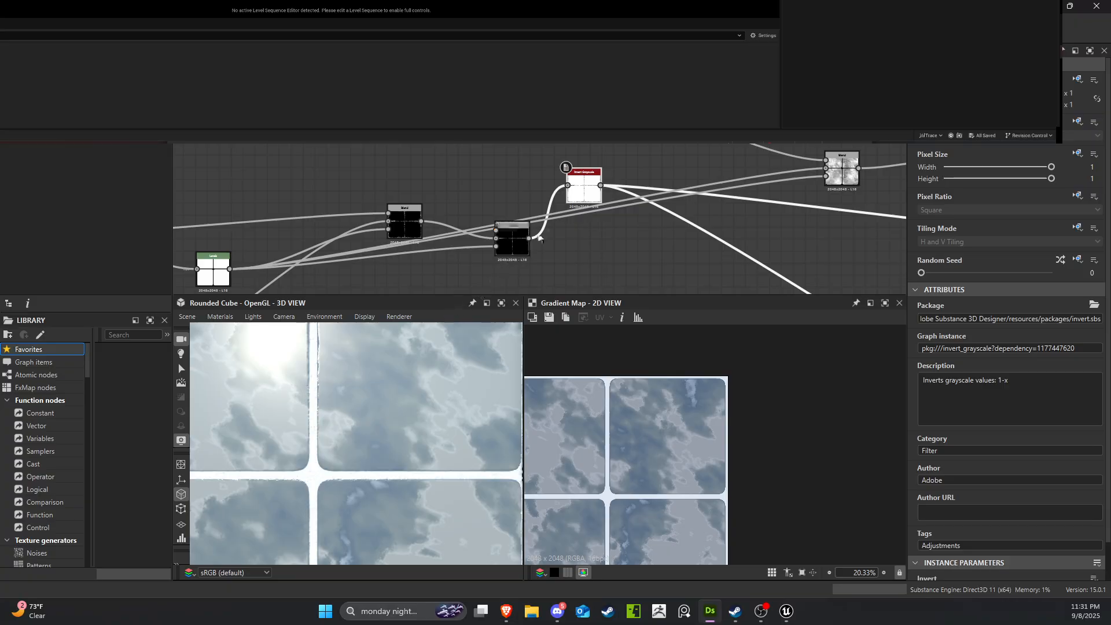
Connect the Invert Grayscale output to the opacity input of the Blend node that feeds the Gradient Map.
drag(598, 193, 840, 181)
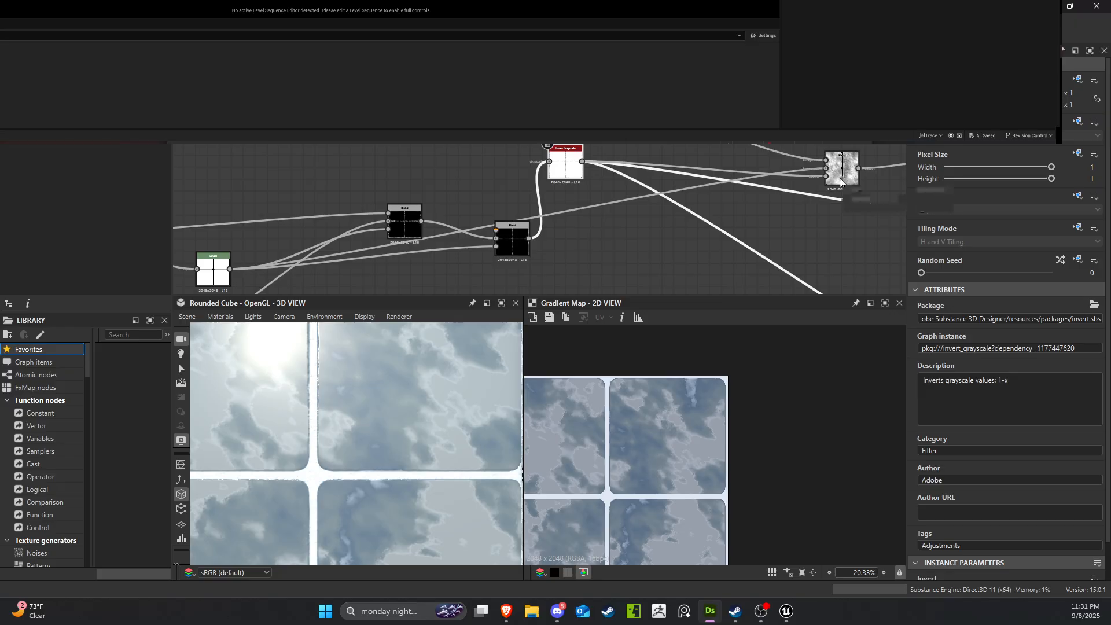
scroll(815, 222, down, 3)
middle_drag(780, 233, 691, 239)
Recolour the Gradient Map's first key to a warm beige, #d4ccbf, for the grout lines.
scroll(738, 207, up, 5)
middle_drag(888, 186, 730, 188)
scroll(730, 189, up, 4)
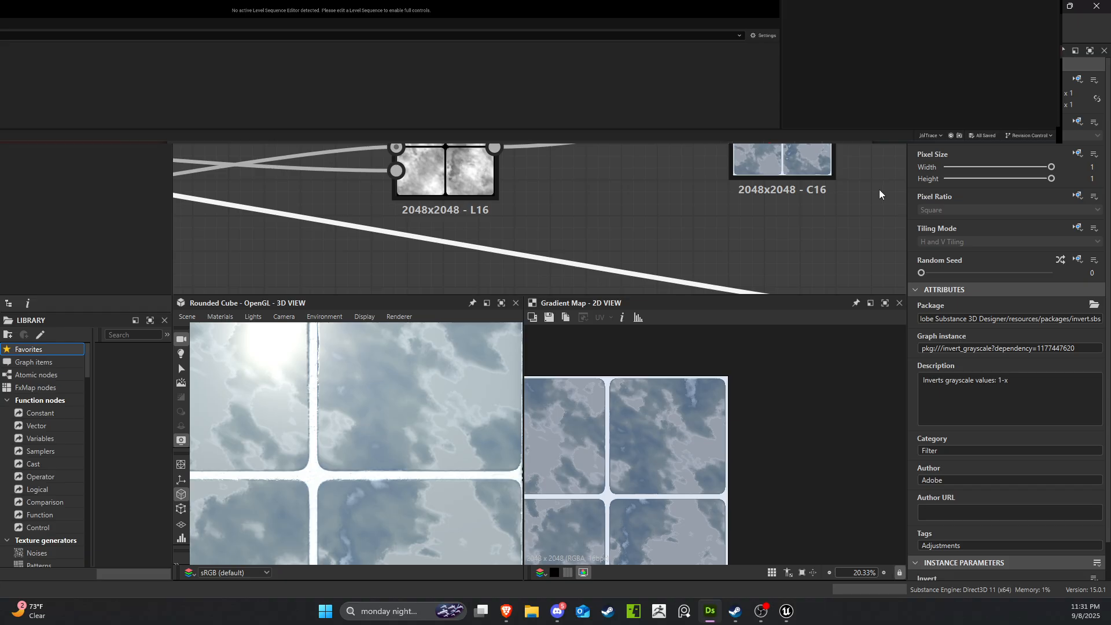
click(823, 162)
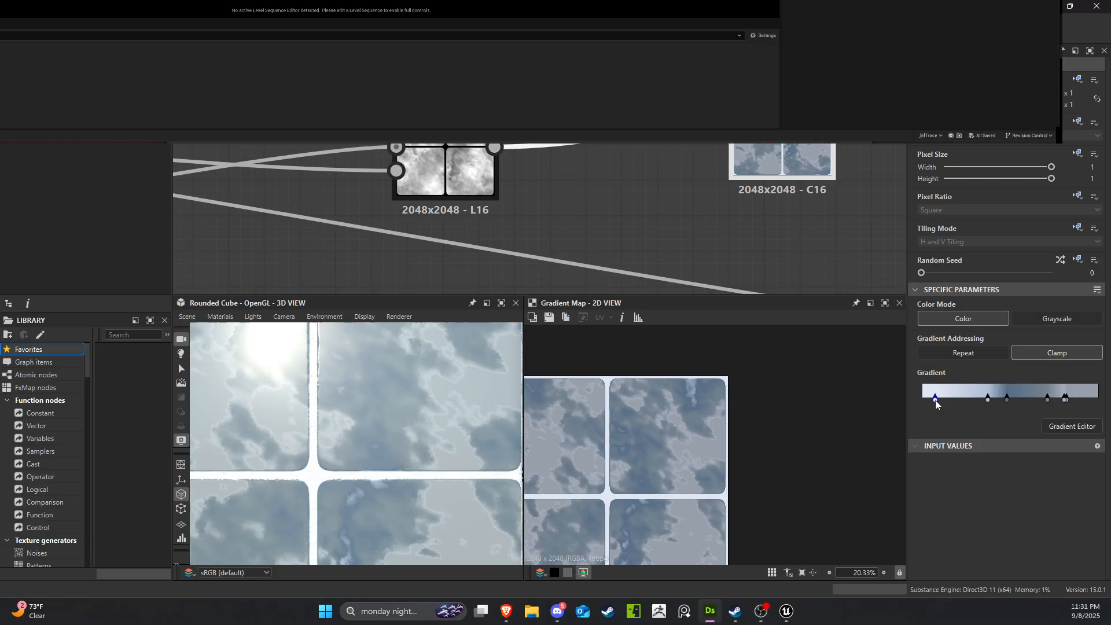
double_click(935, 399)
drag(936, 417, 943, 434)
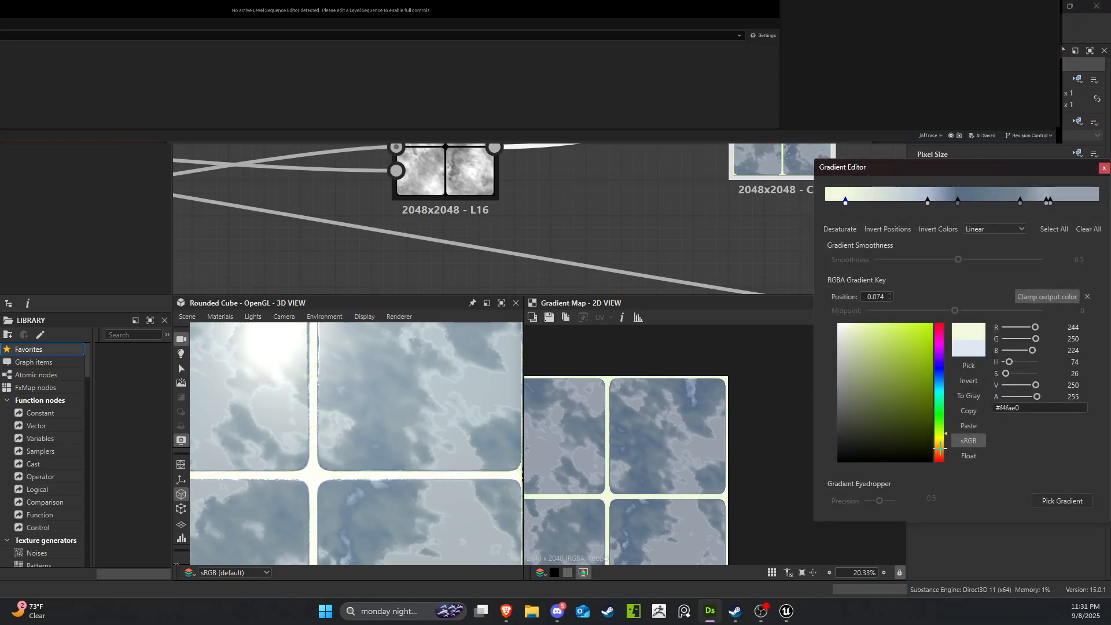
click(939, 449)
mouse_move(863, 357)
mouse_down()
mouse_move(853, 325)
mouse_move(849, 345)
mouse_up()
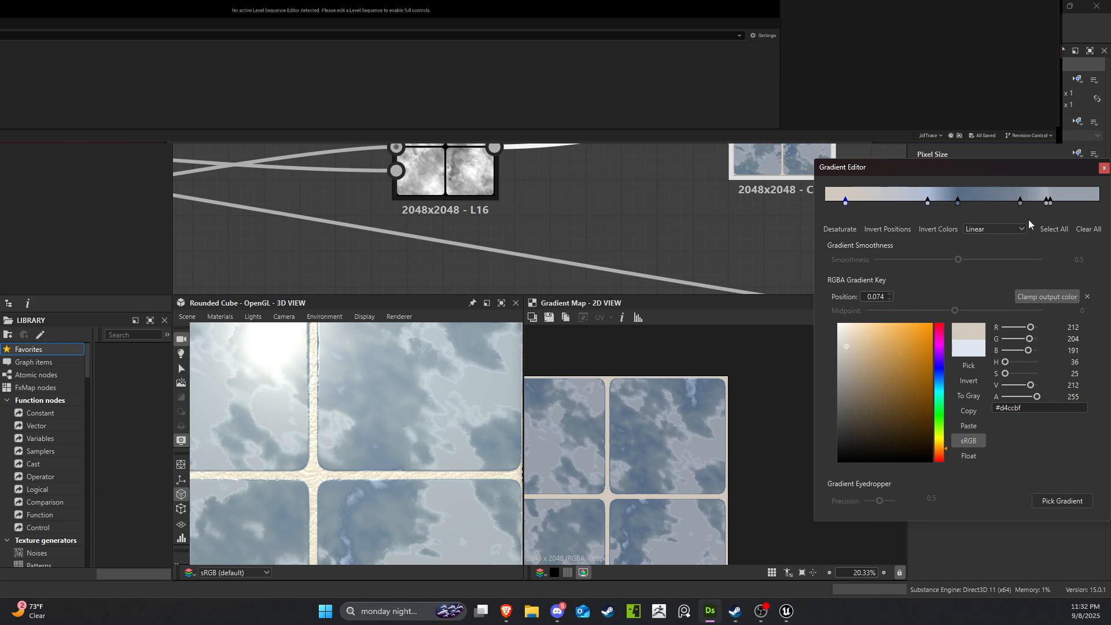
Move the gradient's last key to position 0.919 and the dark blue key to 0.597.
drag(1049, 201, 1075, 202)
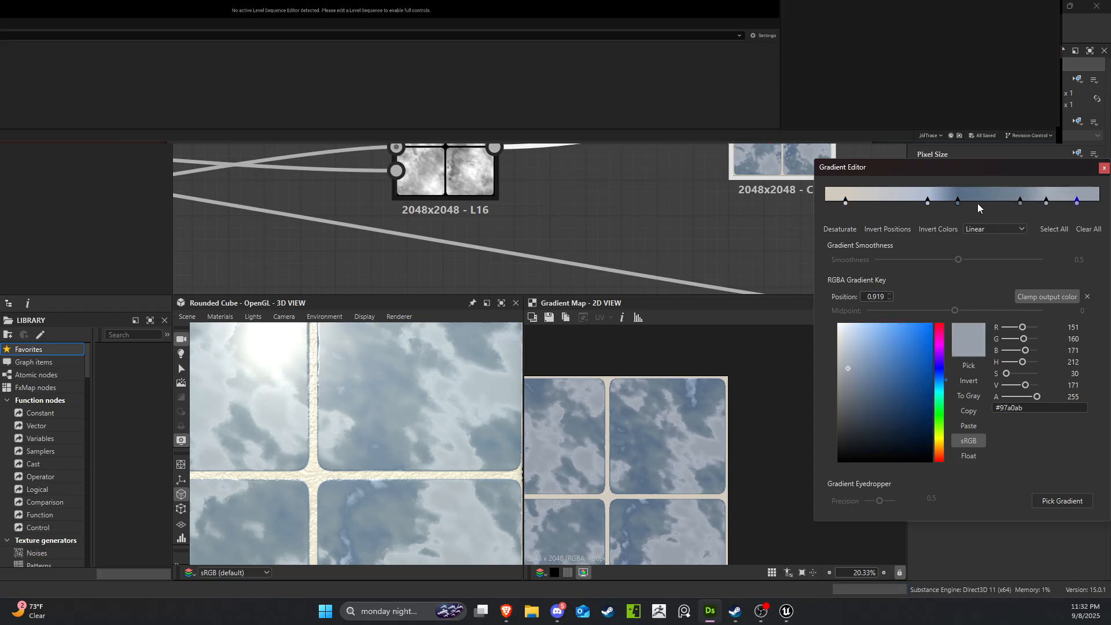
drag(958, 203, 989, 228)
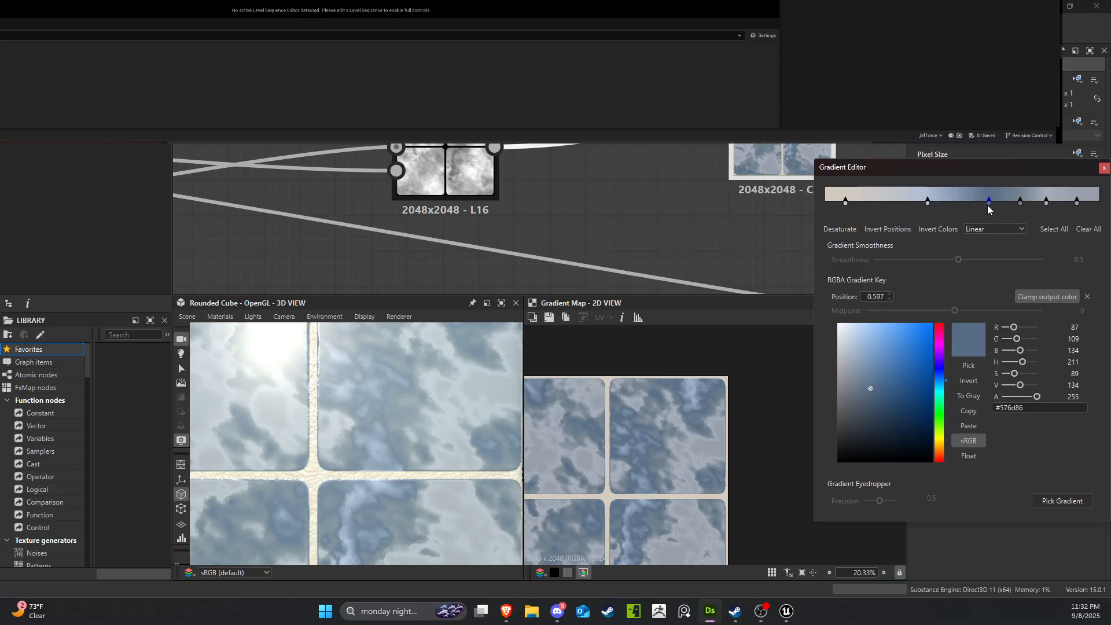
Recolour the gradient key at 0.597 to a light blue, #97afca, and close the gradient editor.
click(871, 343)
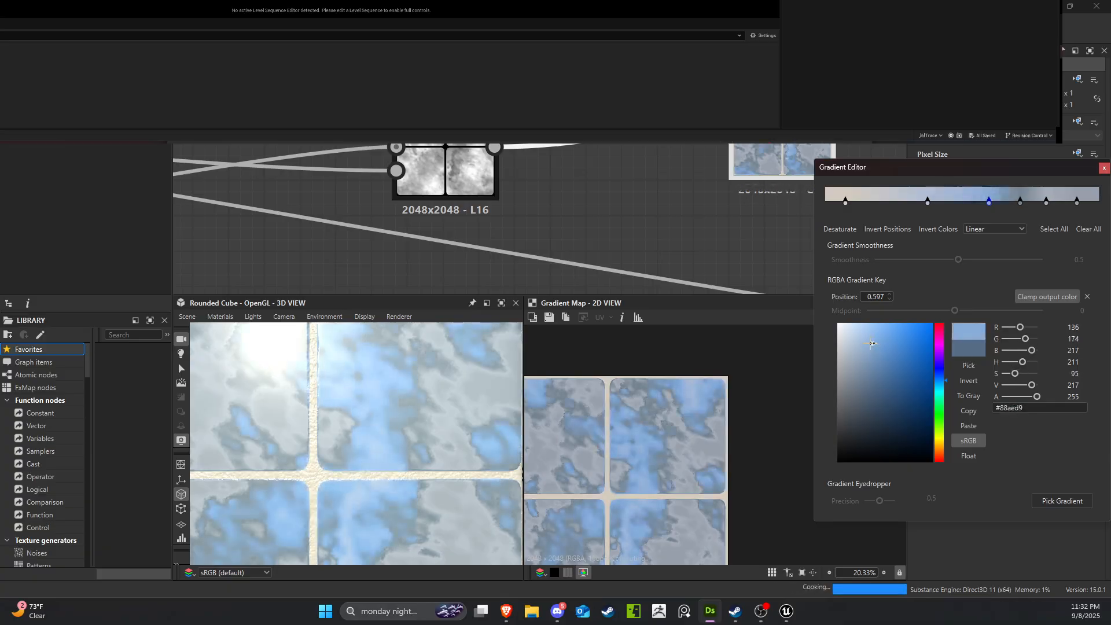
drag(871, 343, 860, 351)
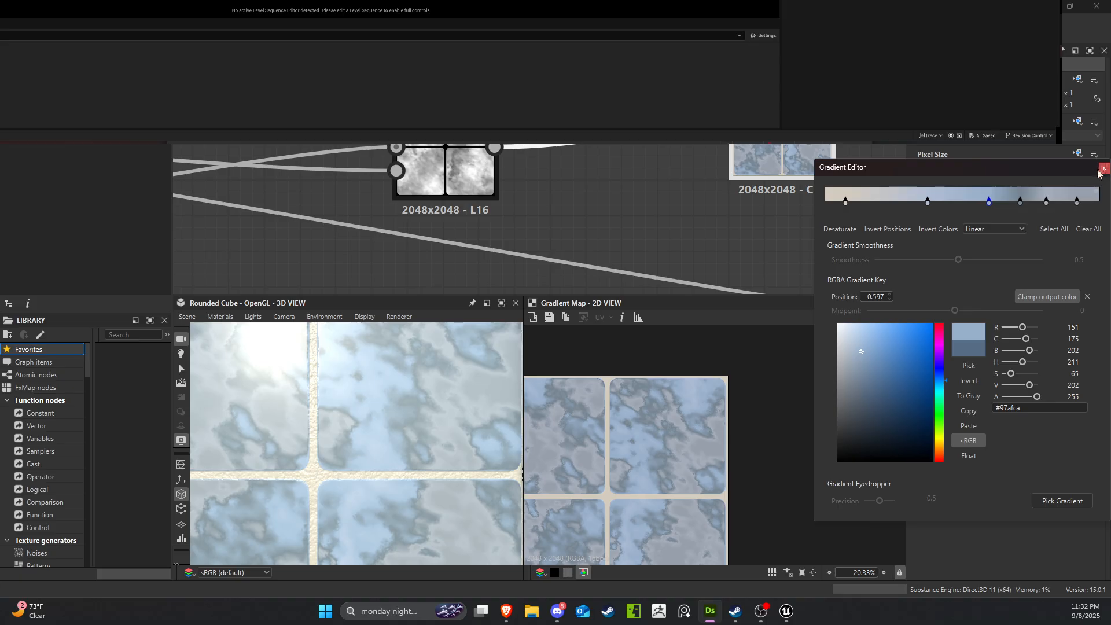
click(1104, 169)
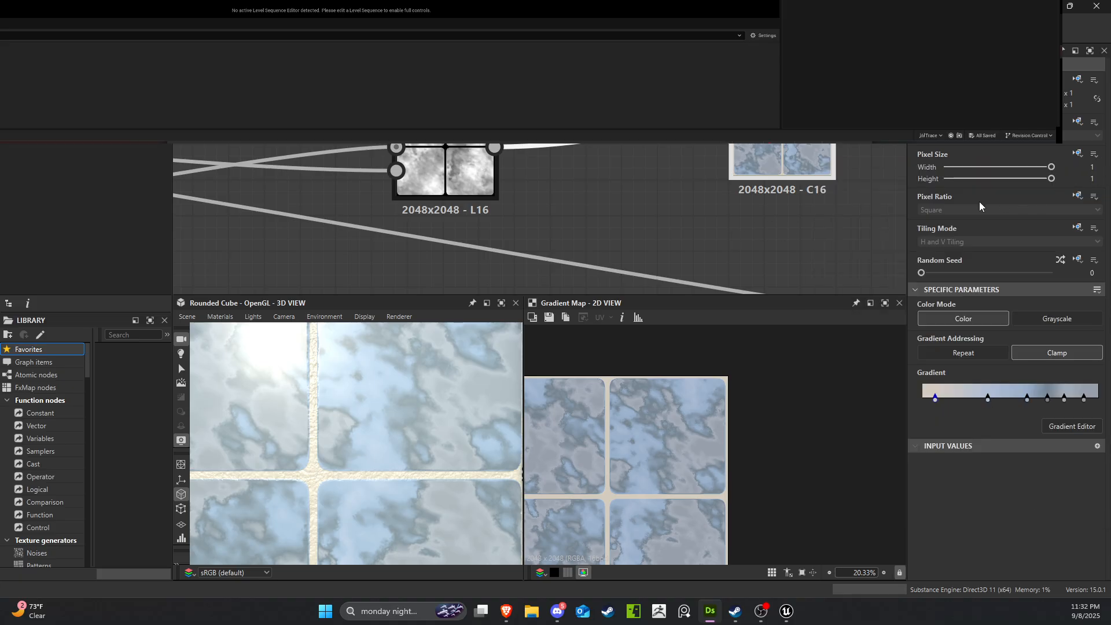
Recolour the gradient key at 0.597 to a muted grey, #9ca1a6, and close the gradient editor.
scroll(784, 187, down, 3)
scroll(558, 418, down, 4)
scroll(484, 436, up, 3)
scroll(485, 436, down, 3)
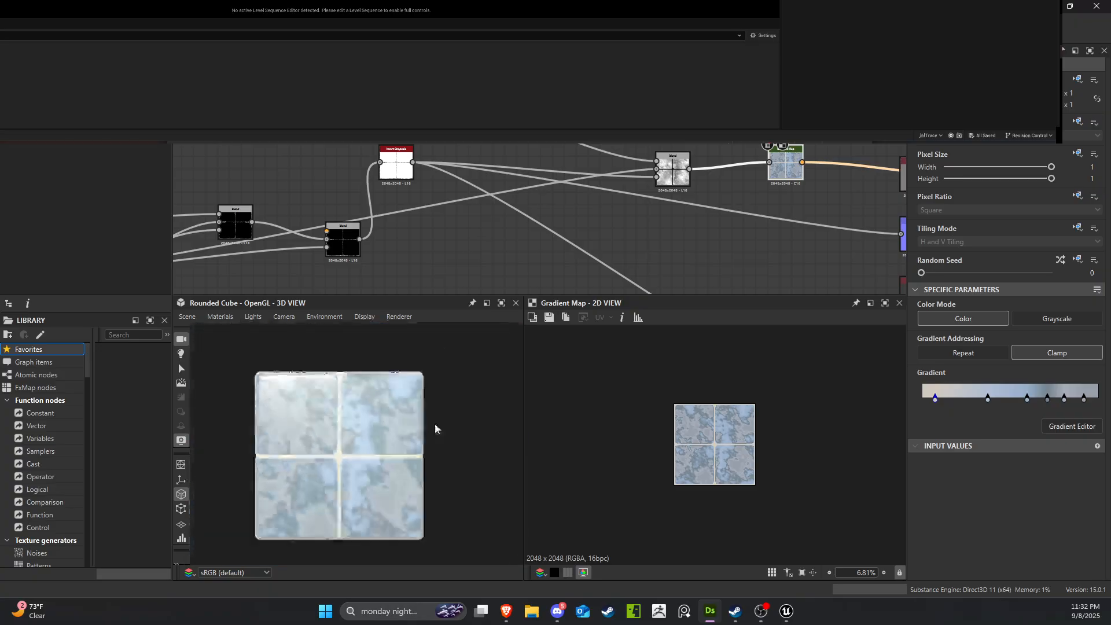
drag(433, 425, 408, 445)
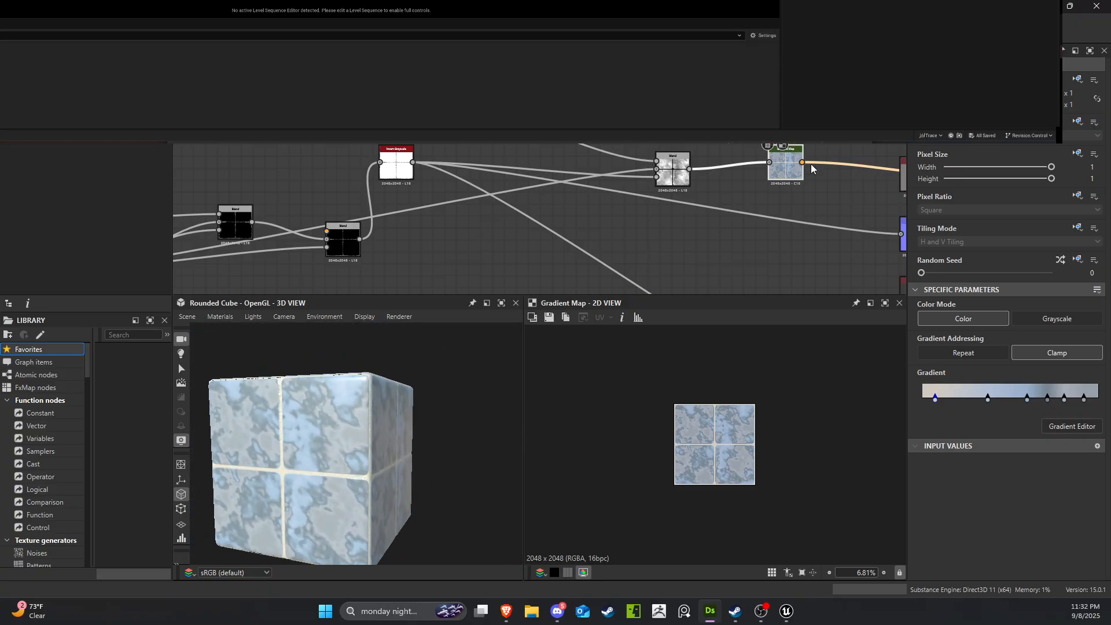
double_click(1026, 398)
drag(911, 361, 842, 371)
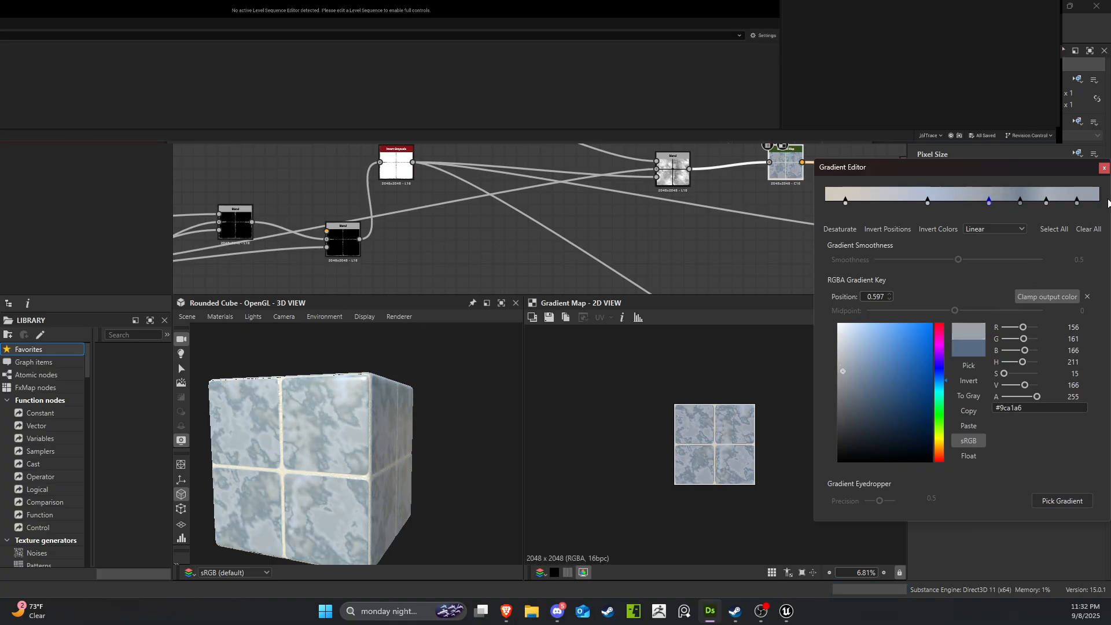
click(1103, 168)
Move the Gradient Map node slightly away from the Blend node and examine the recoloured tiles up close.
scroll(675, 190, up, 4)
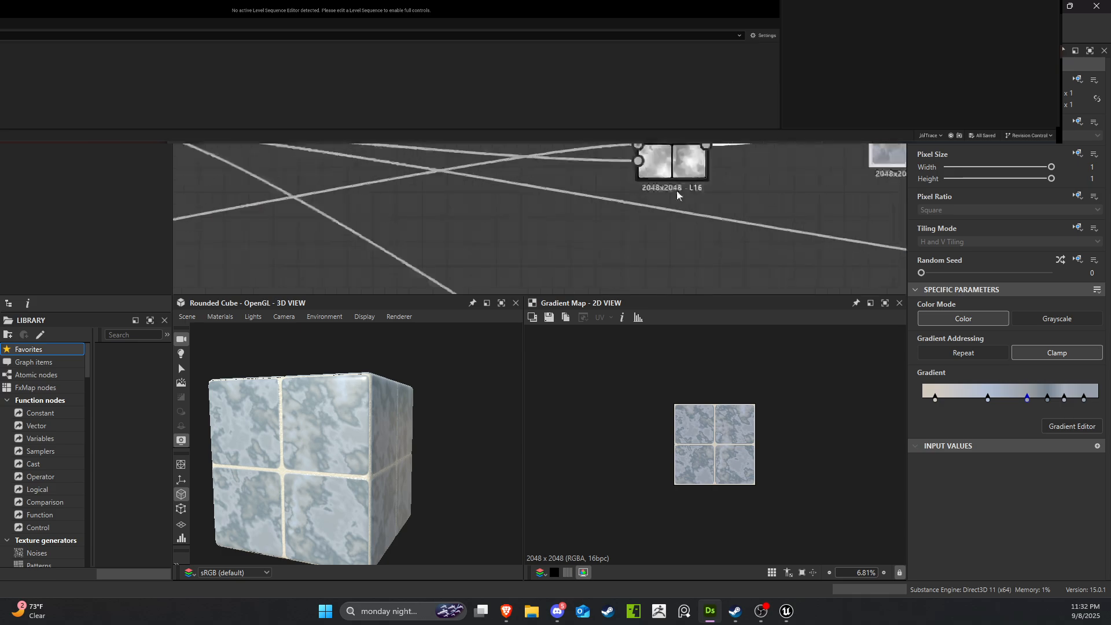
scroll(703, 179, down, 3)
scroll(739, 203, up, 2)
scroll(714, 183, up, 3)
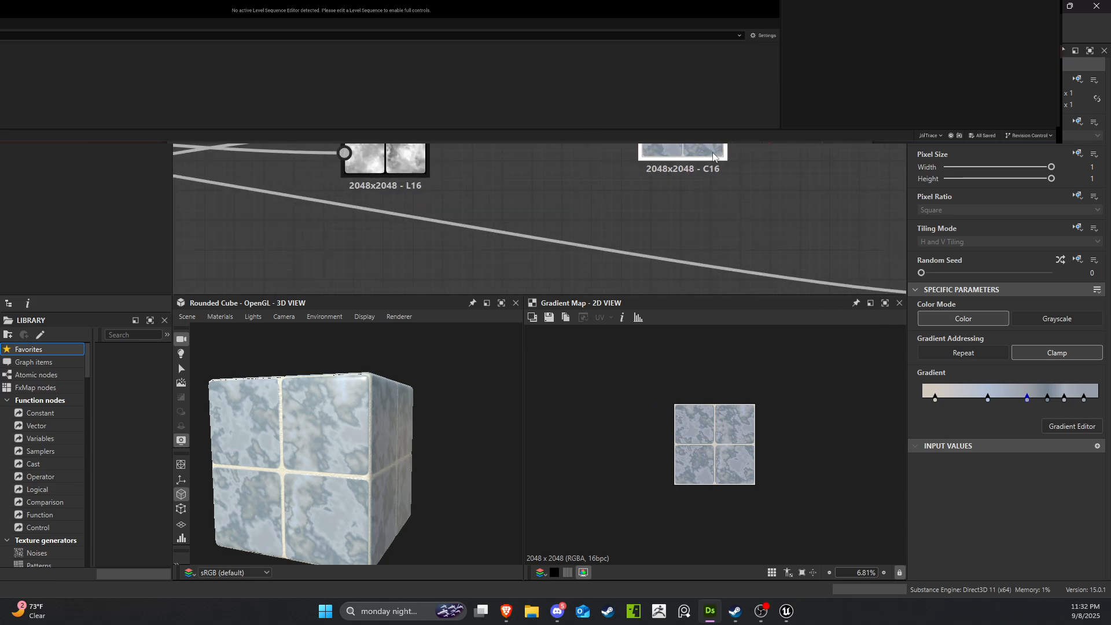
scroll(338, 417, up, 5)
scroll(338, 415, down, 2)
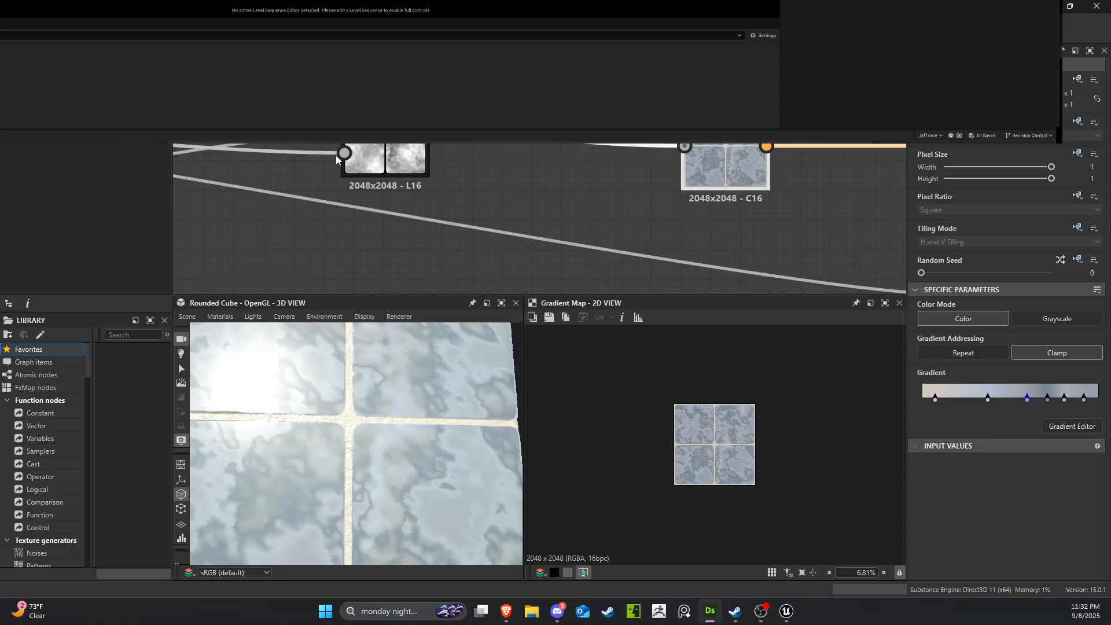
Add a Levels node after the grunge Blend, connect it to the Normal node's input and check the tile surface.
scroll(504, 185, down, 2)
scroll(553, 241, down, 3)
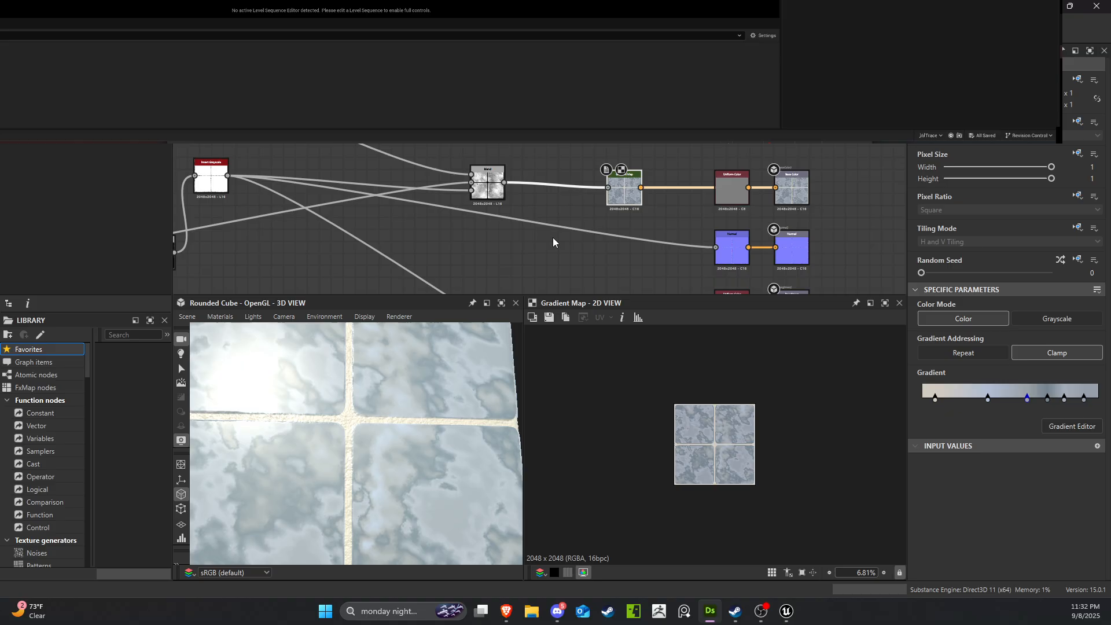
drag(558, 177, 618, 240)
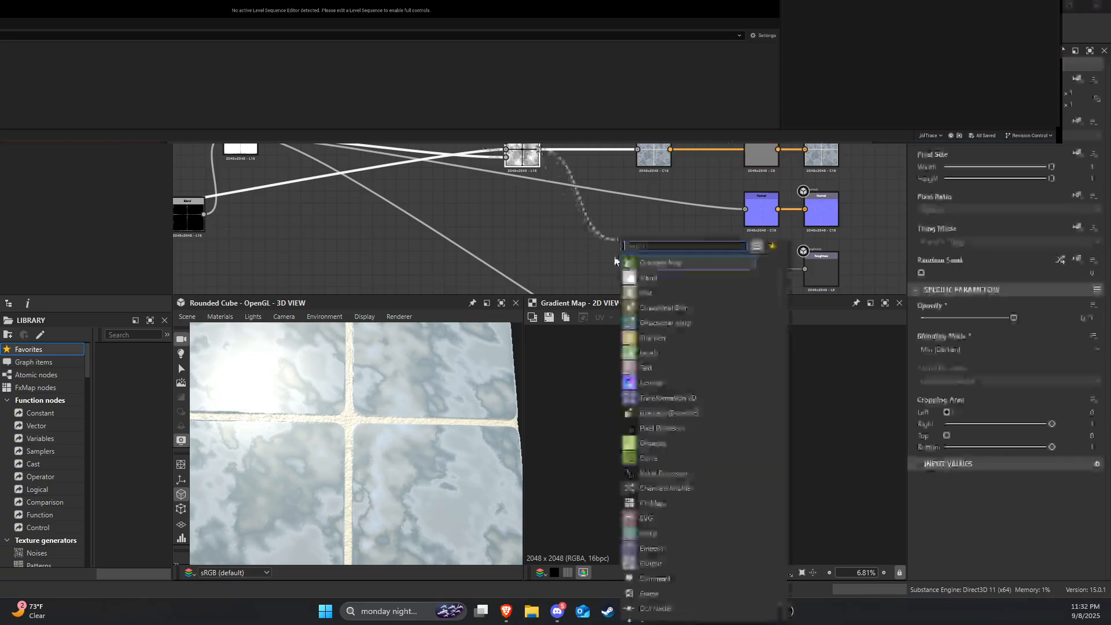
click(664, 352)
scroll(671, 231, up, 4)
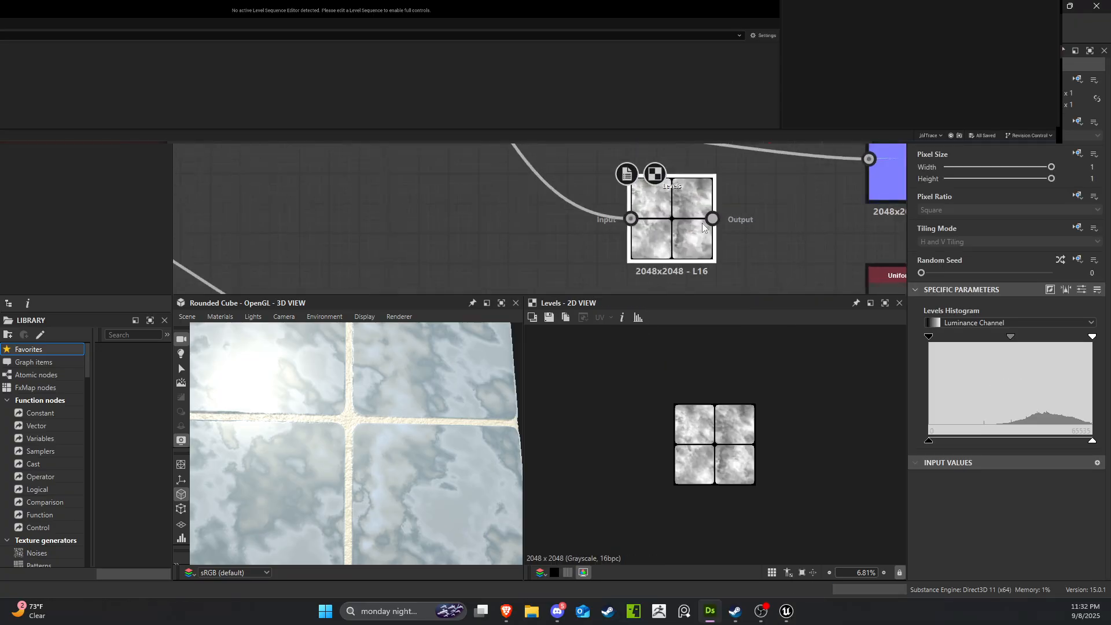
drag(711, 219, 869, 160)
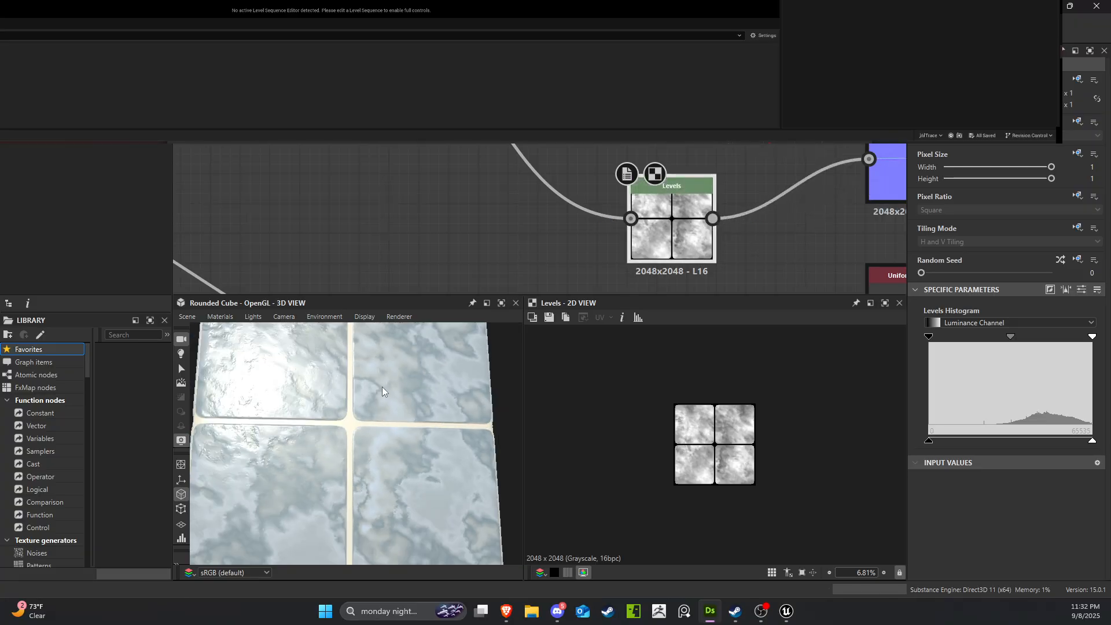
drag(382, 386, 342, 409)
scroll(350, 414, up, 5)
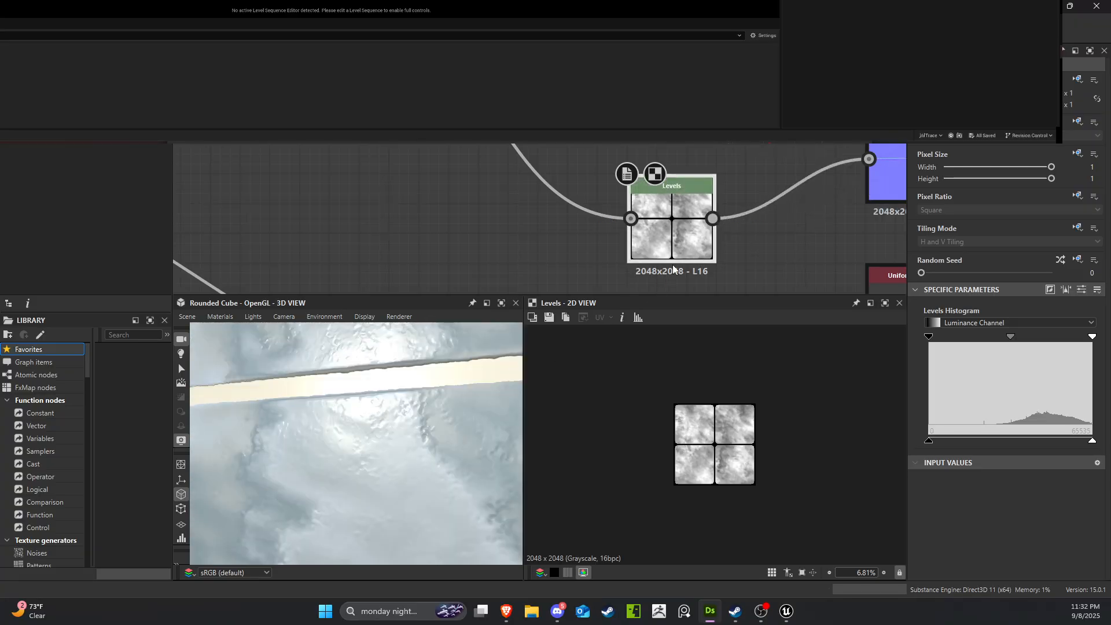
Shift the new Levels node slightly and add a Blend node beside it.
scroll(673, 268, down, 3)
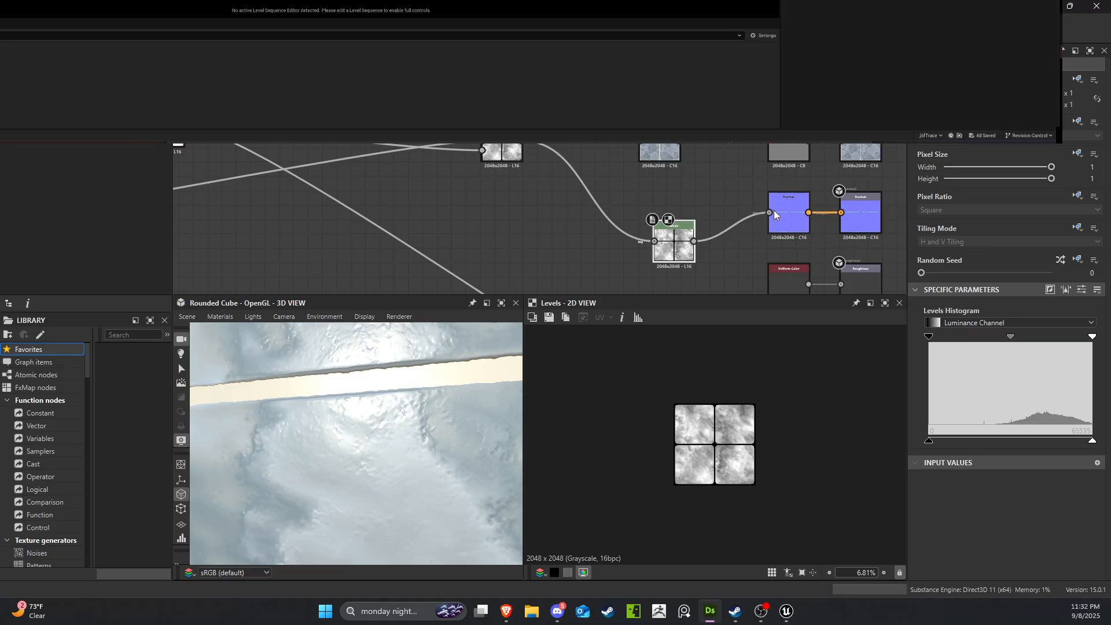
scroll(598, 244, up, 3)
scroll(581, 244, down, 4)
middle_drag(576, 244, 696, 250)
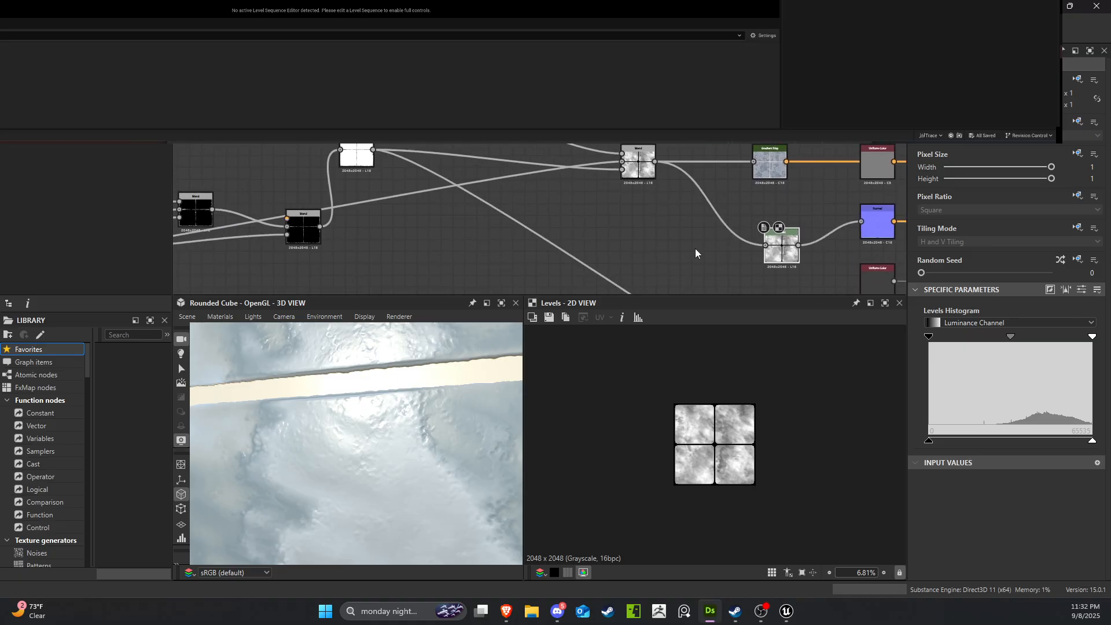
scroll(697, 251, down, 2)
drag(756, 245, 739, 245)
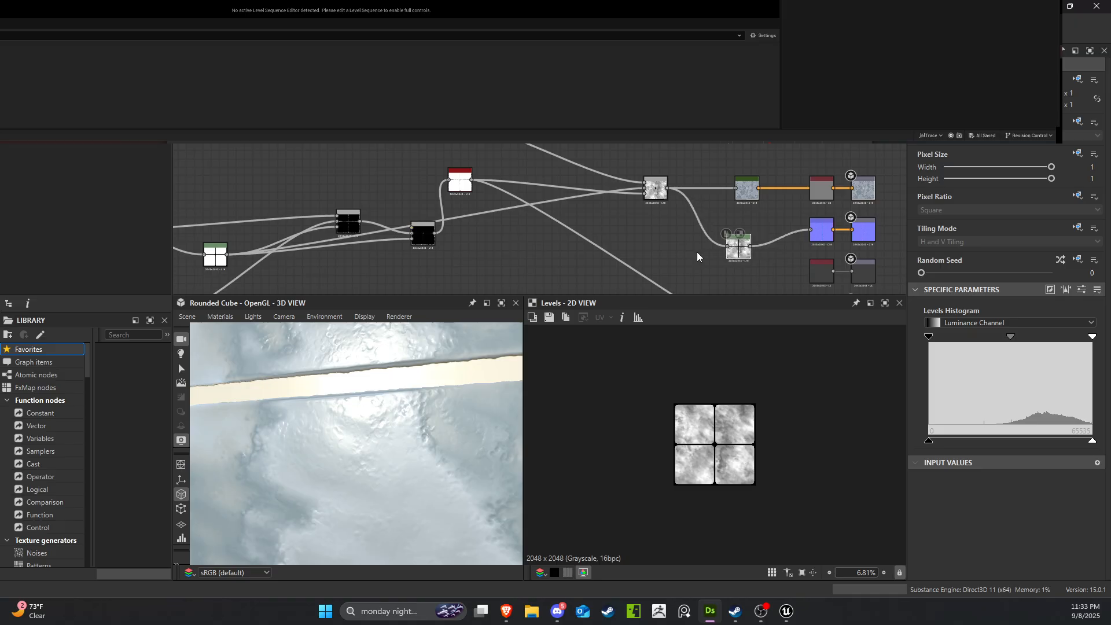
right_click(692, 255)
click(734, 288)
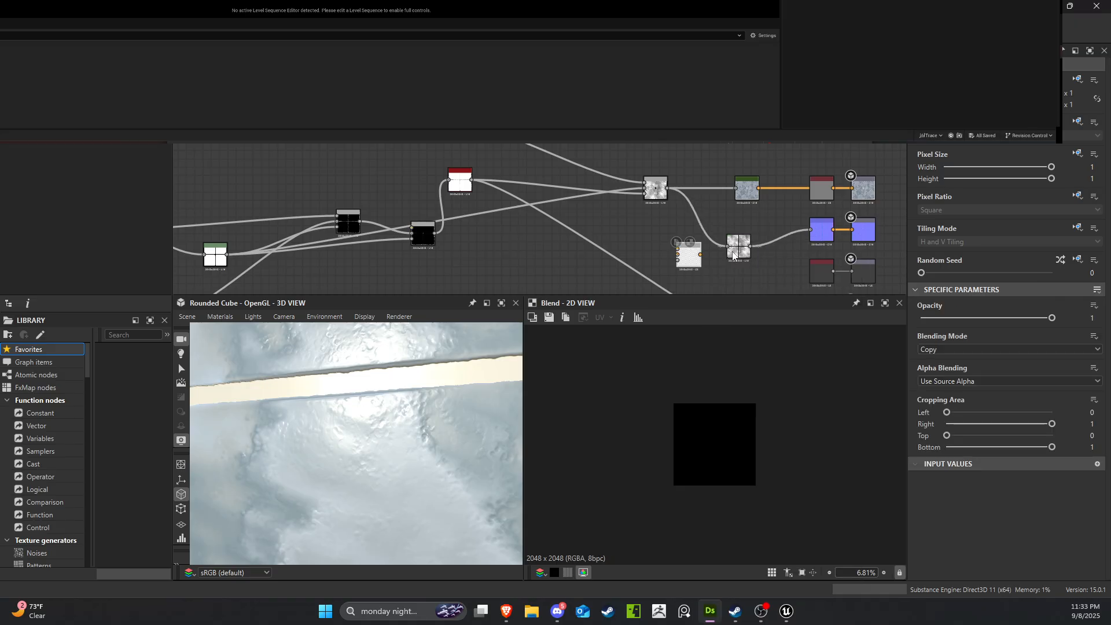
scroll(738, 249, up, 5)
scroll(762, 194, down, 5)
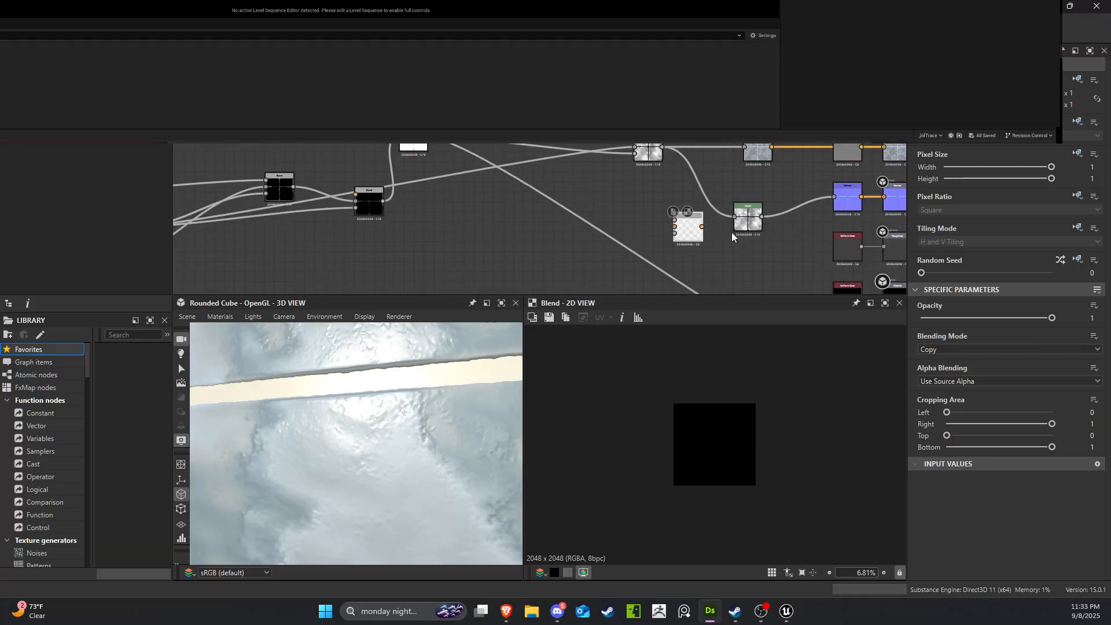
Connect the grunge Blend output to the new Blend node's foreground input and the Invert Grayscale output to its background.
drag(647, 151, 632, 156)
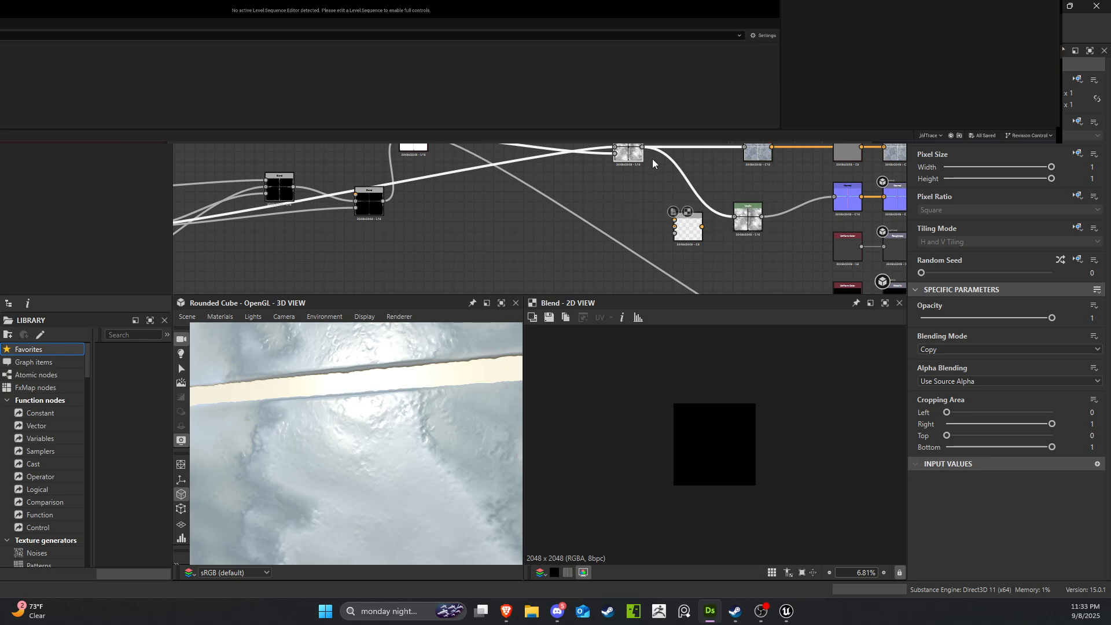
drag(644, 151, 674, 221)
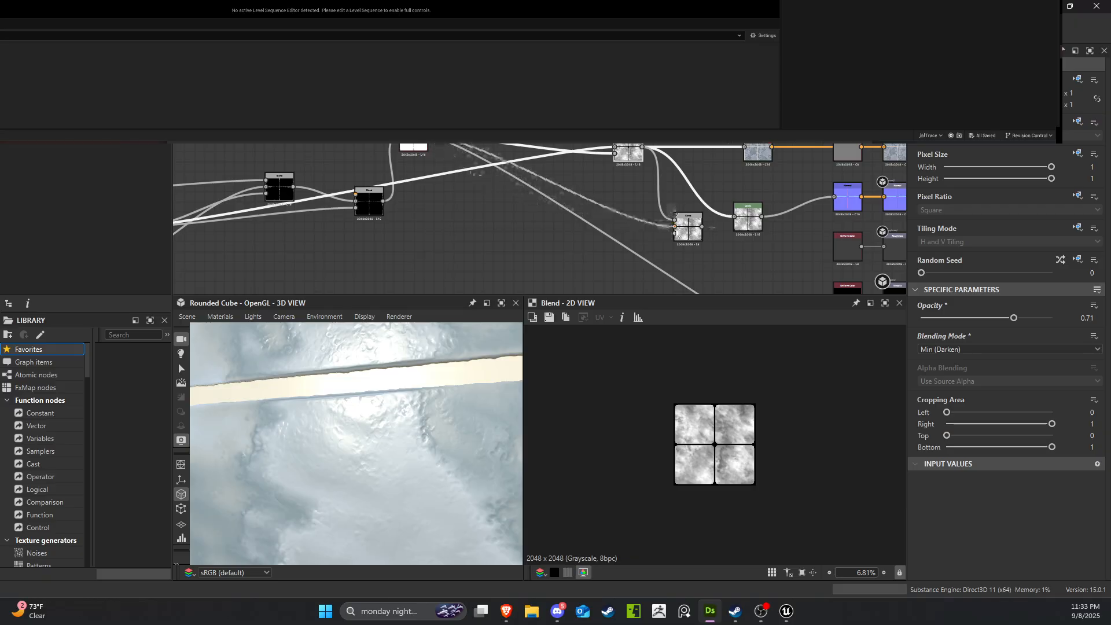
scroll(694, 246, up, 4)
Set the new Blend node's blending mode to Subtract and its opacity to 0.28.
click(684, 220)
click(995, 355)
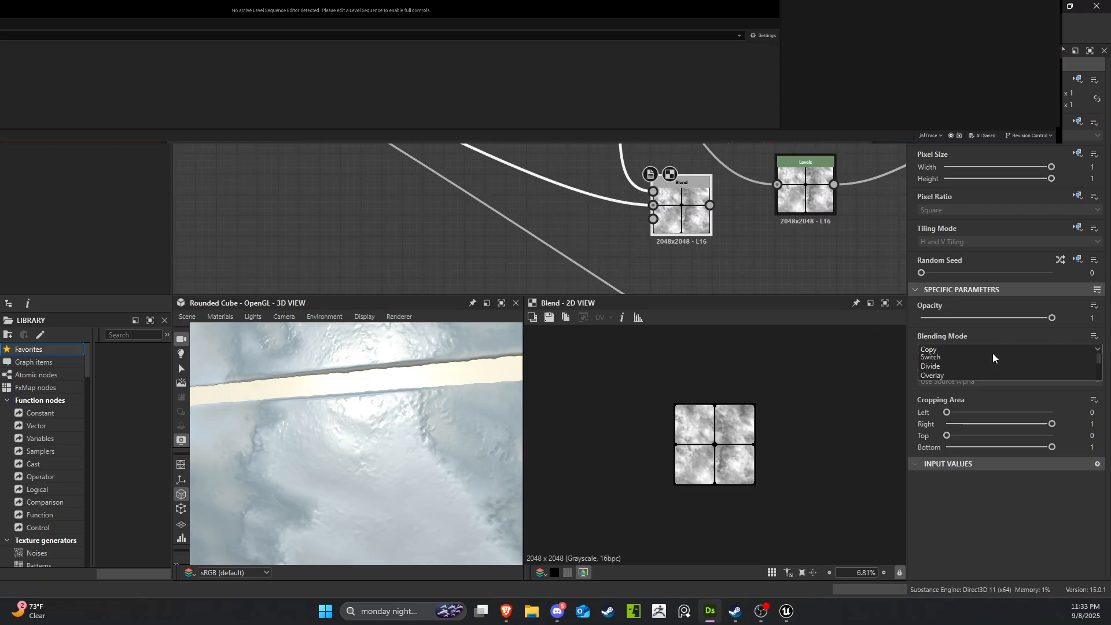
click(982, 380)
scroll(627, 231, up, 6)
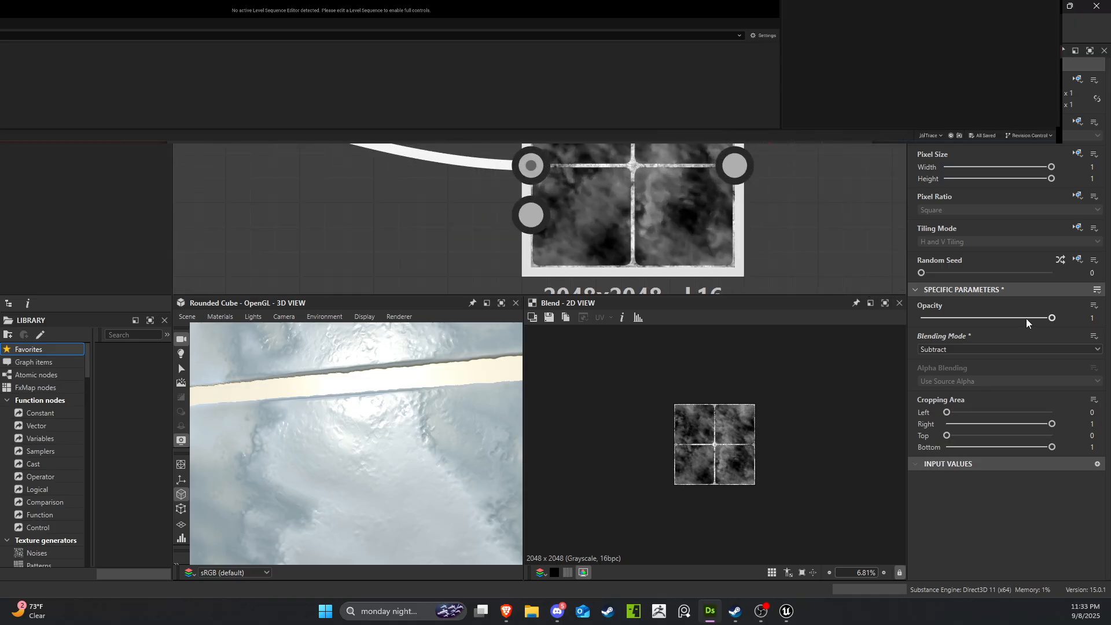
mouse_move(967, 317)
mouse_down()
mouse_move(920, 318)
mouse_move(957, 318)
mouse_up()
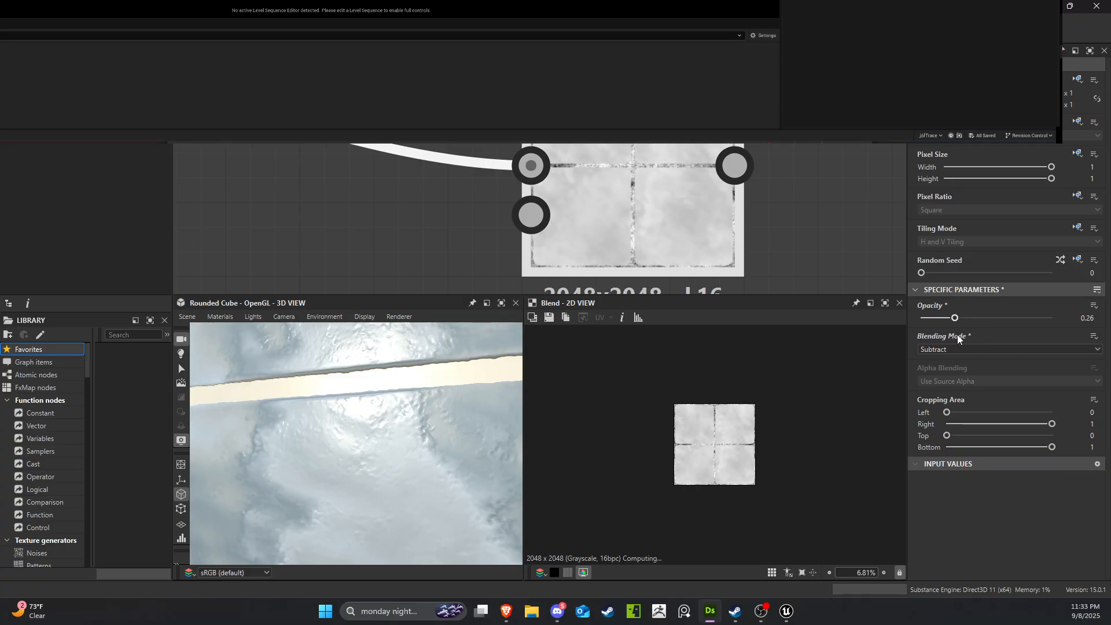
Connect the new Blend node's output to the Levels node feeding the Normal and line the Blend up with it.
scroll(627, 228, down, 3)
drag(601, 214, 698, 184)
scroll(634, 264, down, 2)
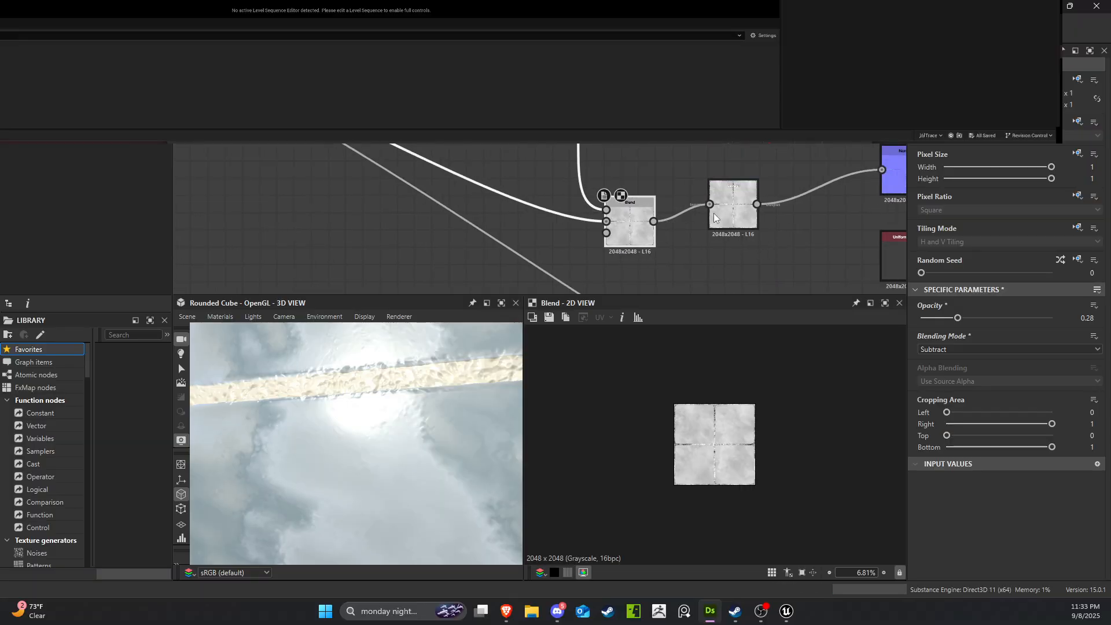
drag(623, 233, 640, 216)
Examine the tile surface and grout relief in the 3D view, and review the node connections.
scroll(402, 426, down, 5)
drag(399, 421, 429, 429)
scroll(429, 429, up, 3)
middle_drag(231, 384, 297, 458)
scroll(298, 459, up, 4)
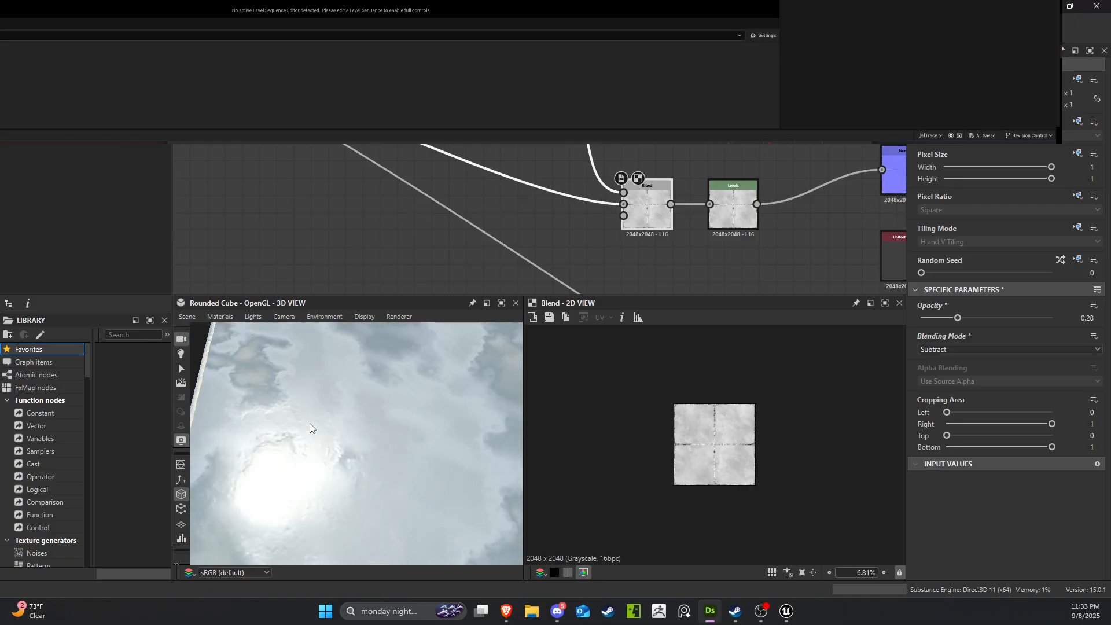
drag(310, 451, 455, 377)
scroll(333, 445, down, 5)
scroll(341, 396, down, 5)
scroll(677, 230, down, 5)
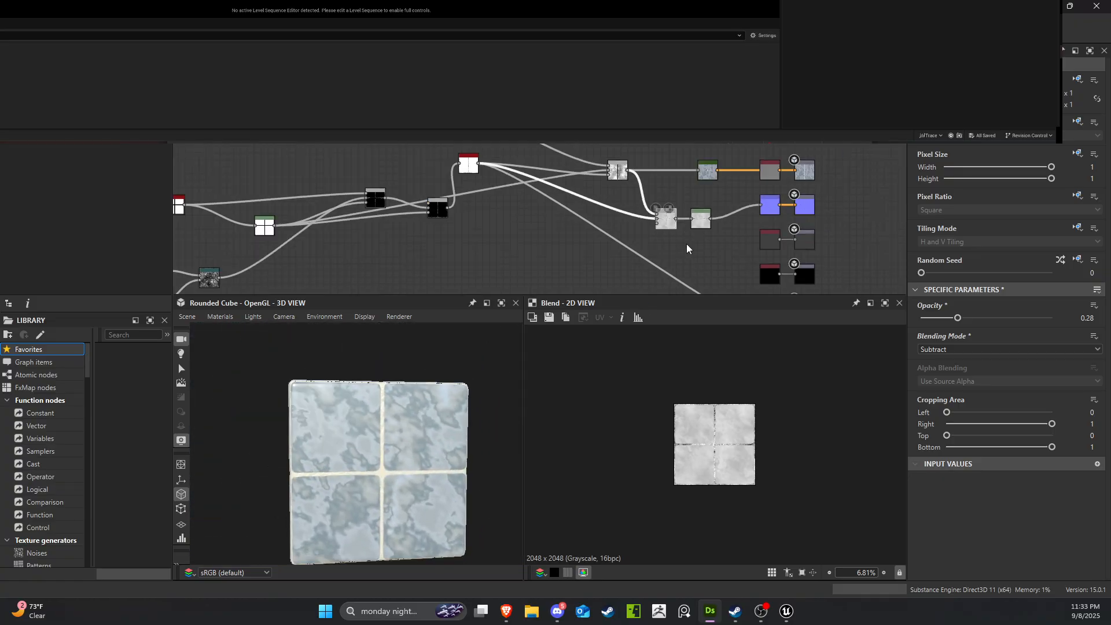
middle_drag(687, 245, 720, 229)
scroll(648, 208, up, 3)
middle_drag(537, 224, 542, 256)
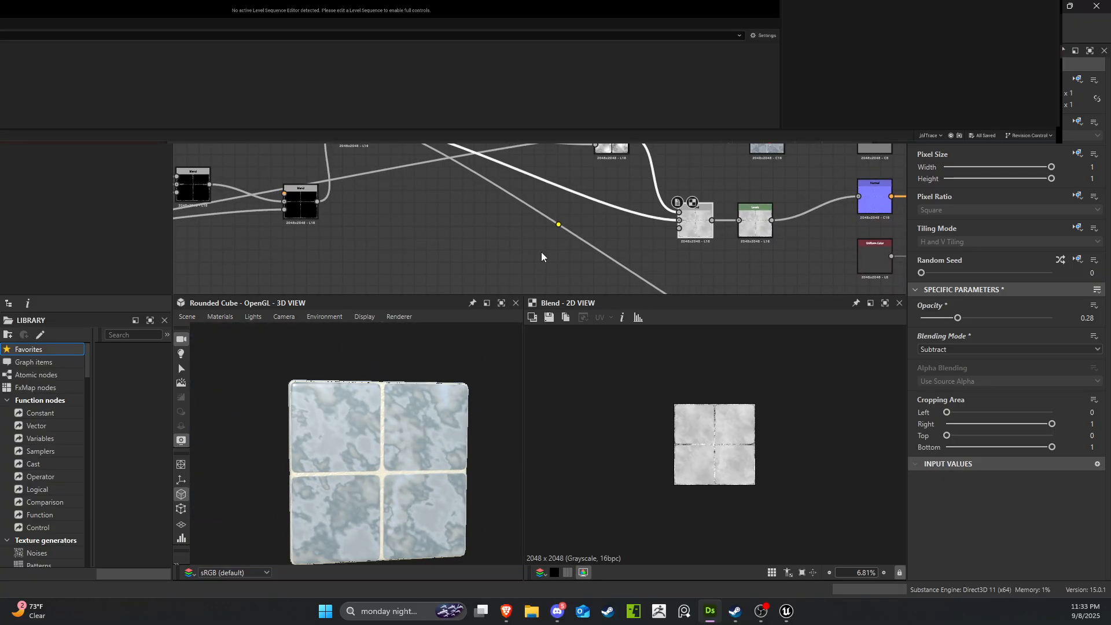
Connect the Invert Grayscale output to the Height and Ambient Occlusion outputs, and move the Invert Grayscale node lower in the graph.
drag(358, 138, 447, 245)
middle_drag(558, 271, 432, 203)
scroll(477, 237, down, 2)
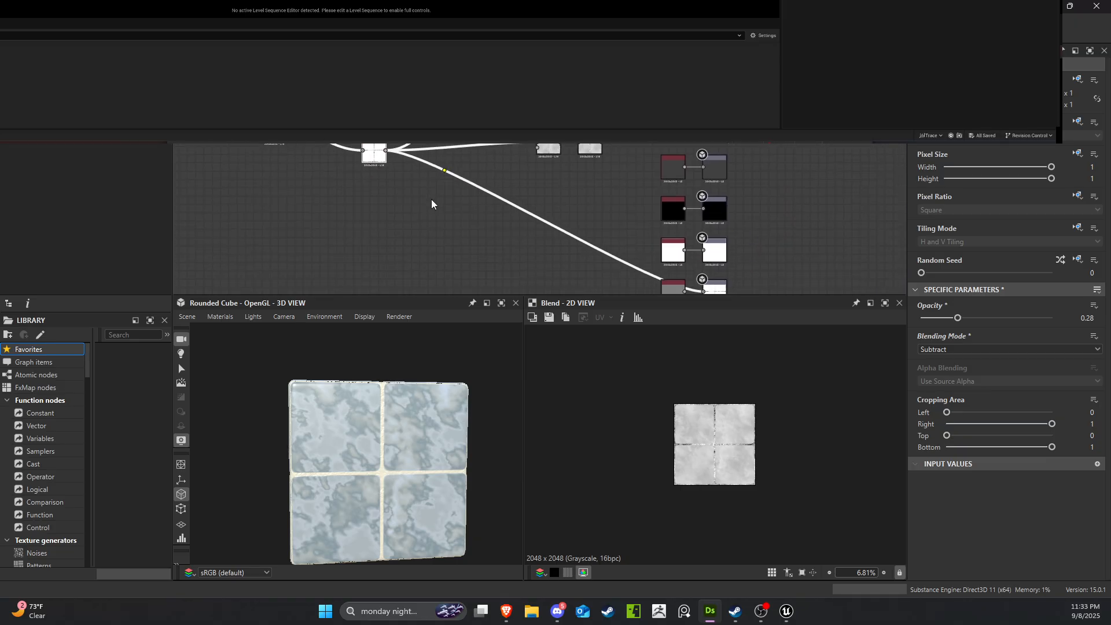
drag(418, 177, 661, 243)
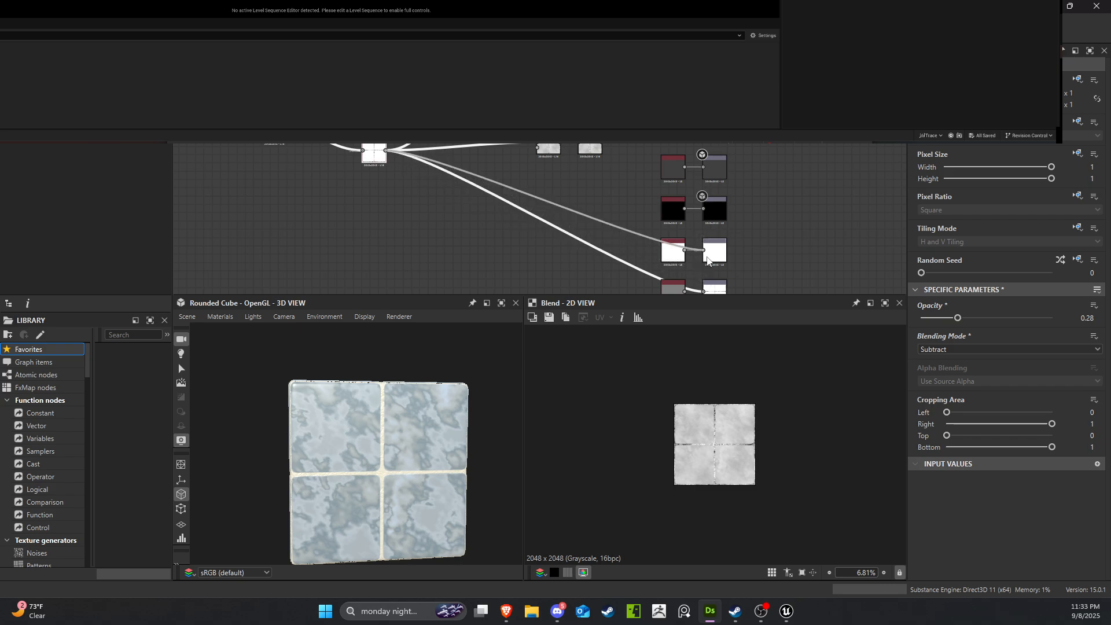
scroll(685, 467, up, 3)
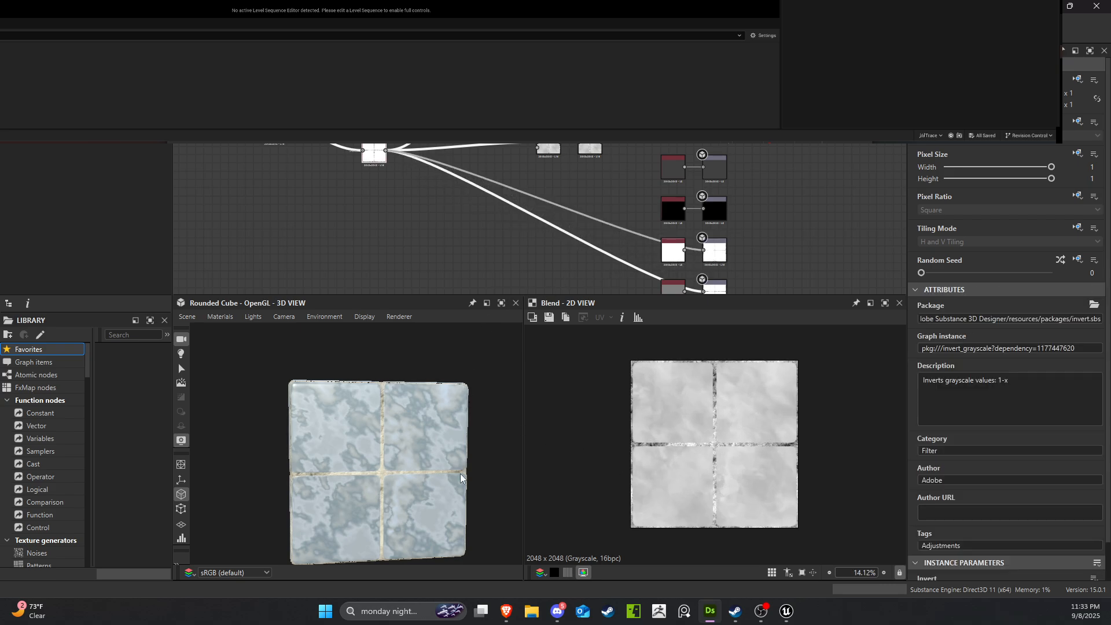
scroll(416, 418, up, 3)
scroll(416, 417, down, 1)
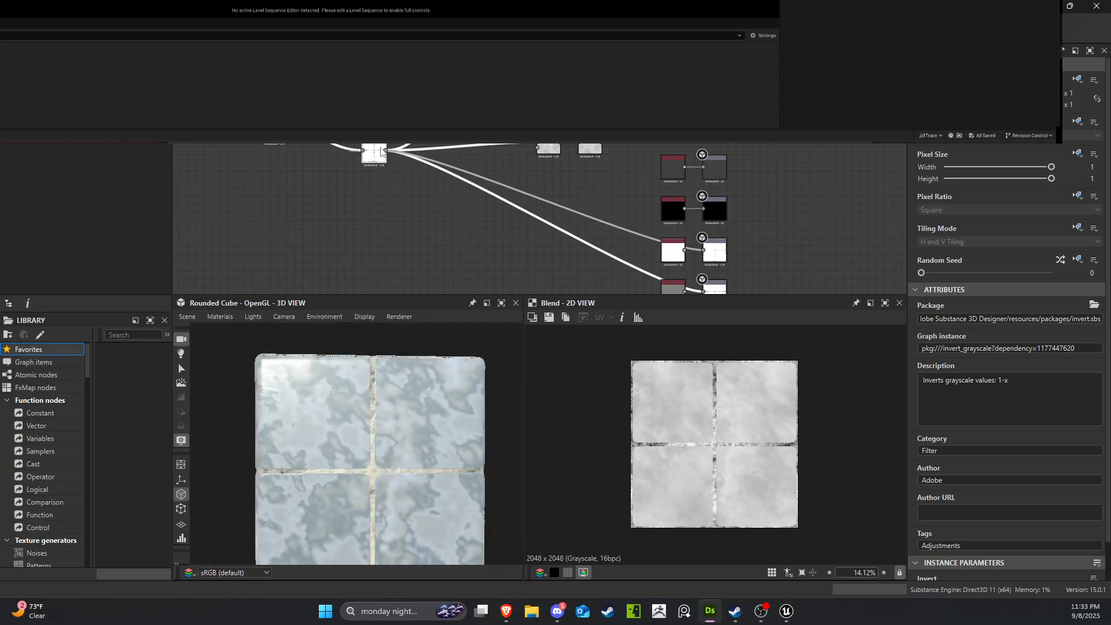
drag(373, 153, 385, 191)
scroll(574, 237, down, 2)
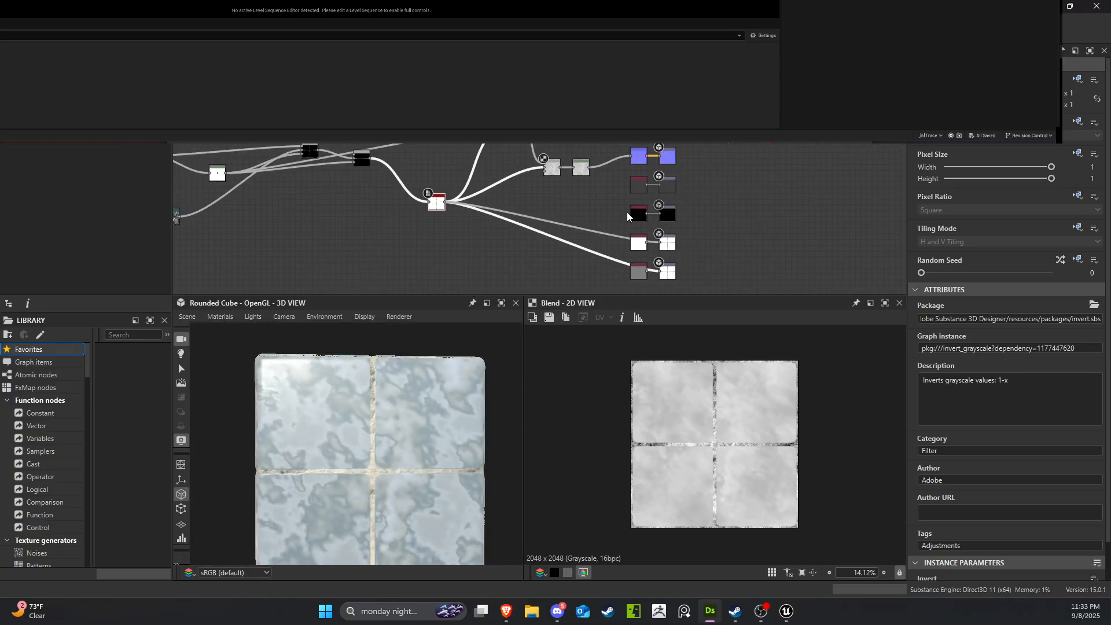
Examine the tile surface and grout relief on the rounded cube and review the node connections around the outputs.
middle_drag(350, 379, 318, 387)
click(398, 234)
drag(364, 422, 380, 388)
middle_drag(380, 388, 401, 415)
scroll(697, 199, up, 3)
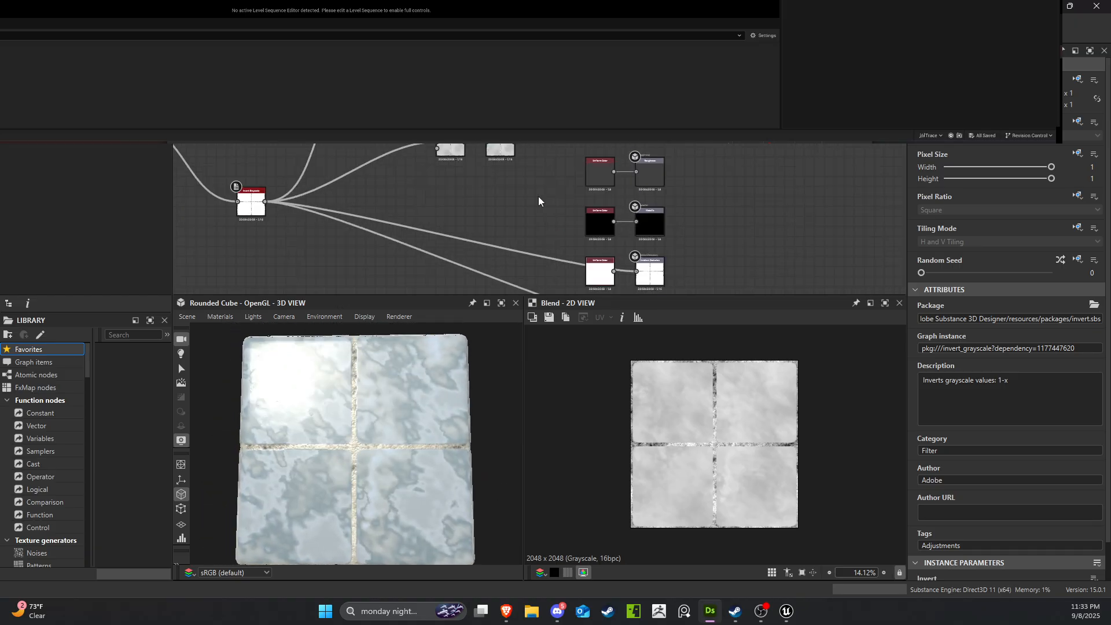
scroll(540, 201, down, 2)
middle_drag(563, 200, 700, 240)
scroll(594, 187, up, 1)
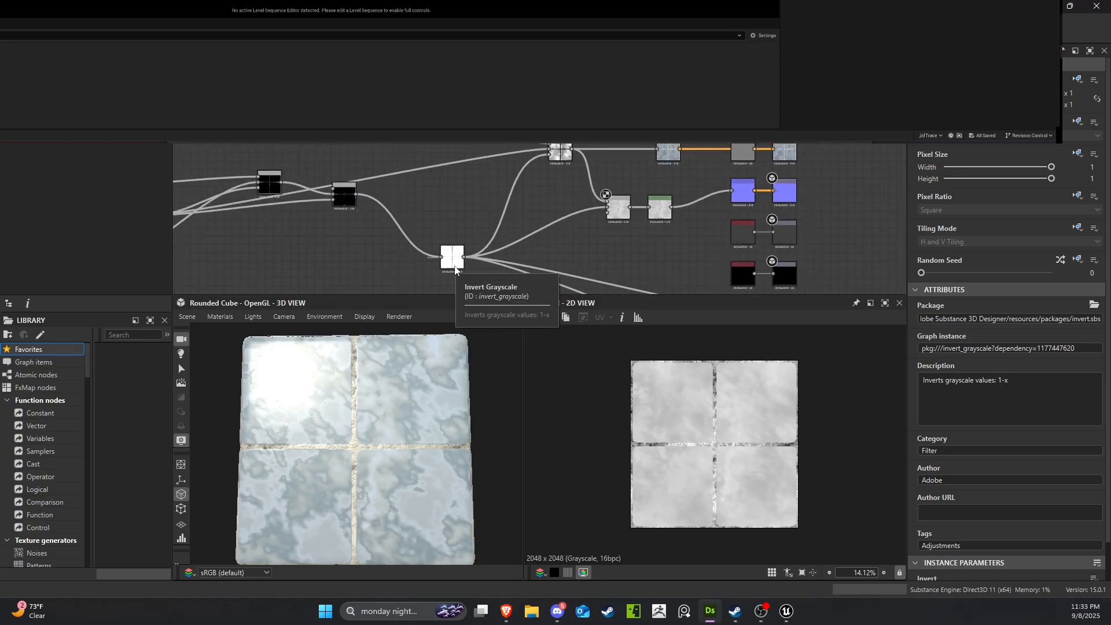
Add a Levels node fed by Invert Grayscale and connect it to the Roughness output in place of the Uniform Color node.
click(454, 266)
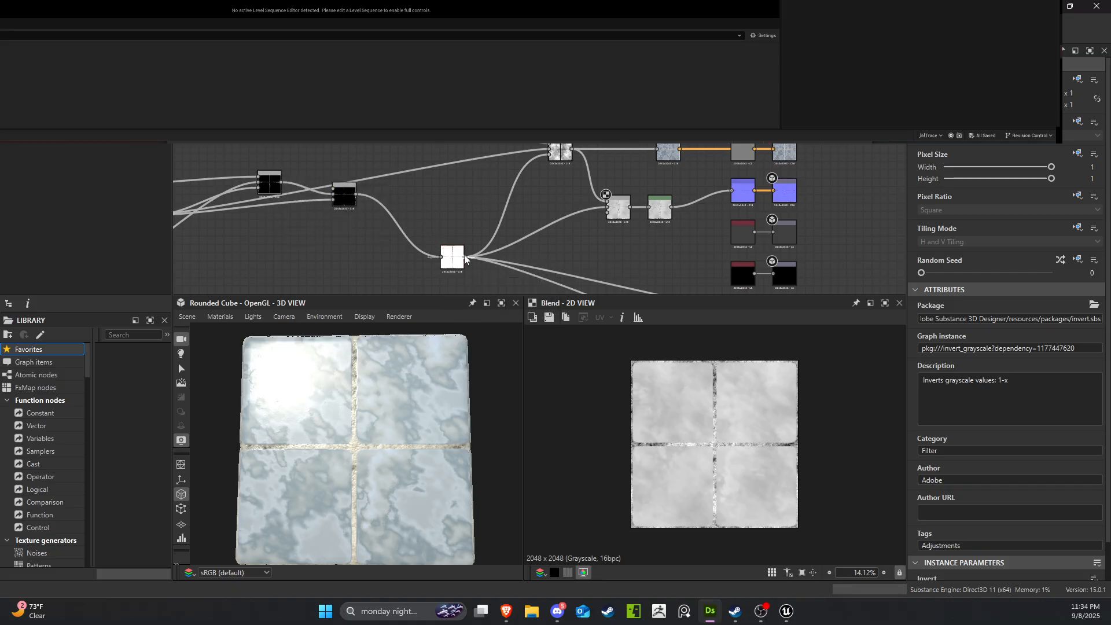
drag(465, 258, 661, 256)
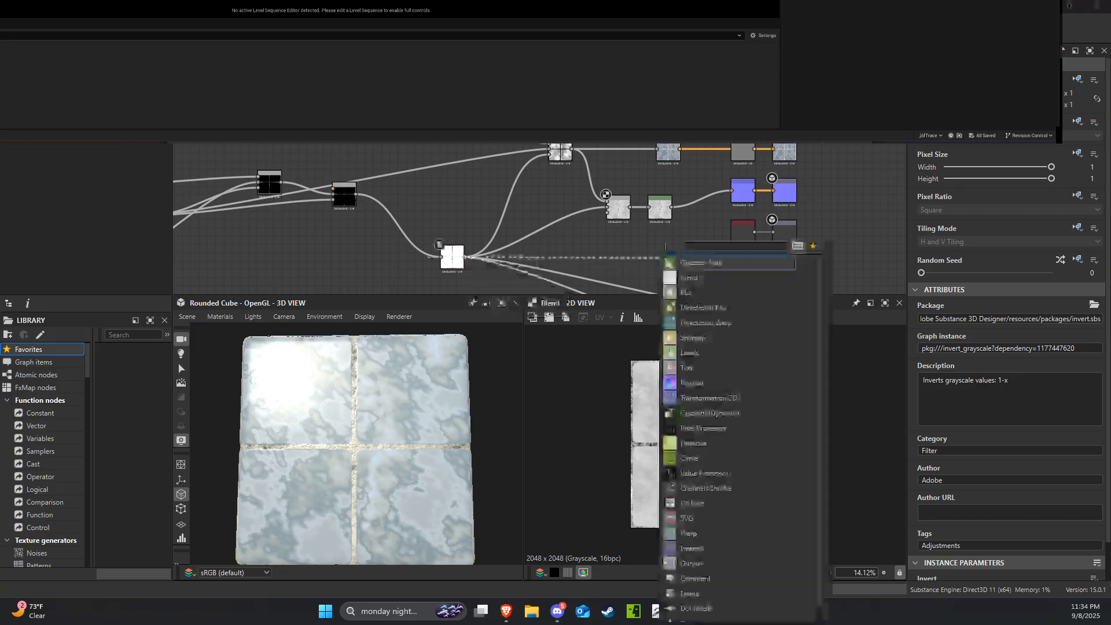
click(690, 352)
drag(681, 256, 876, 207)
drag(670, 259, 744, 237)
scroll(764, 247, up, 5)
scroll(785, 243, up, 3)
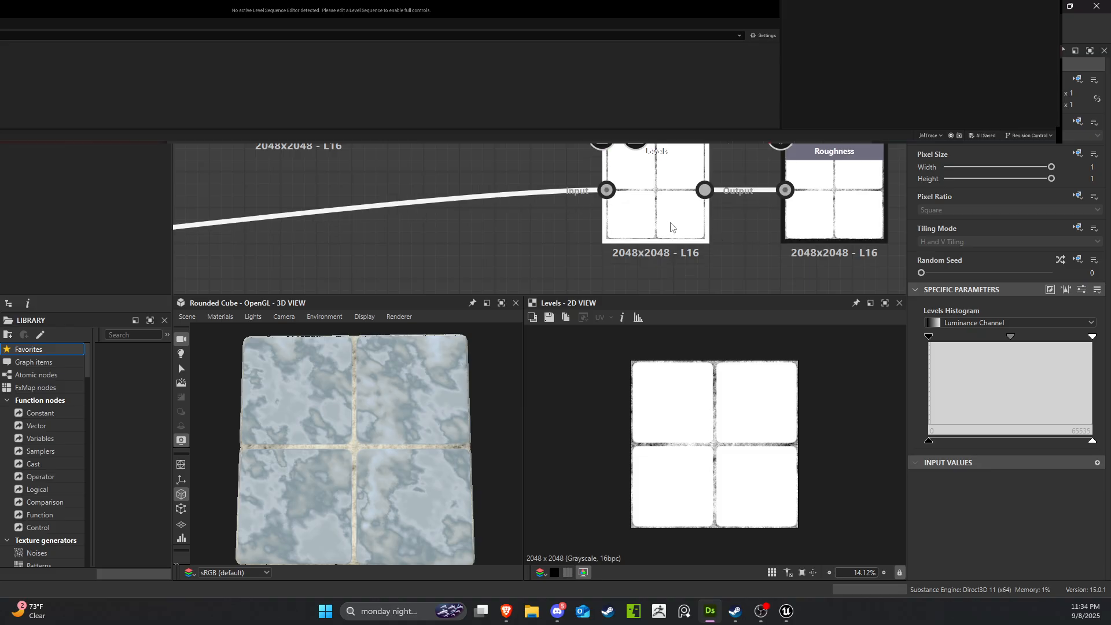
Invert the roughness Levels output range, raise its dark end slightly above black, and check the tile gloss in 3D.
drag(928, 443, 894, 443)
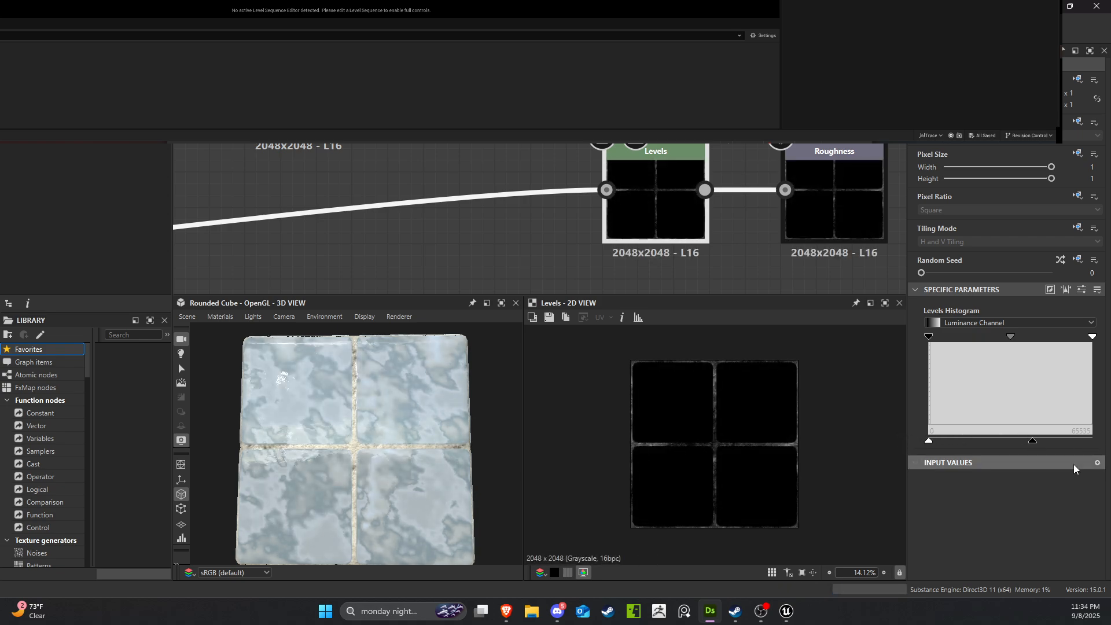
drag(1032, 441, 1091, 441)
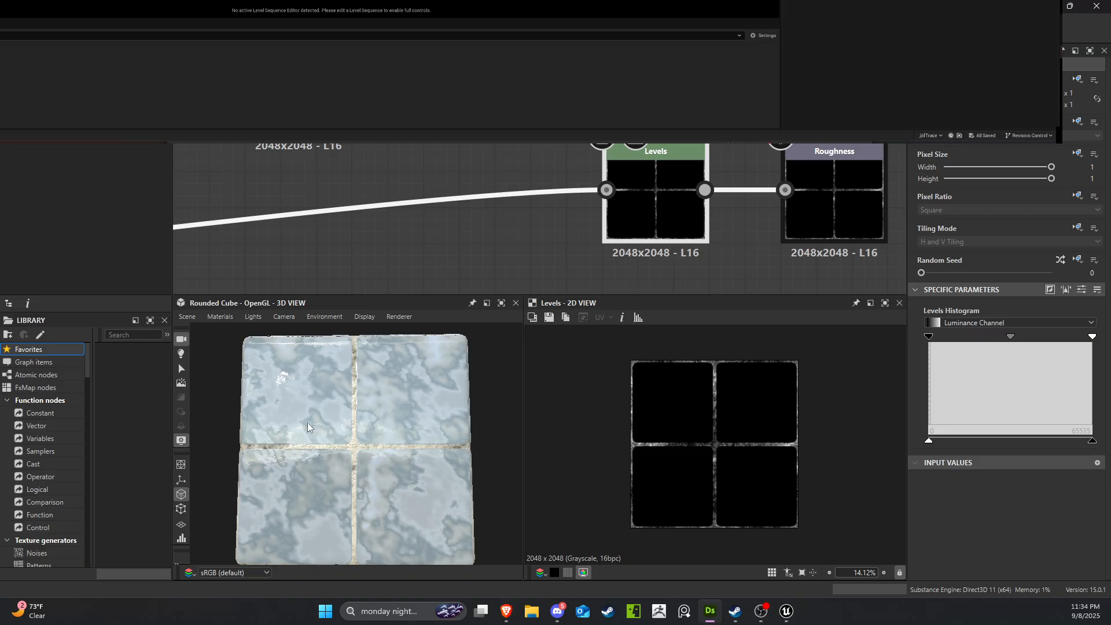
drag(308, 426, 318, 419)
scroll(326, 411, up, 5)
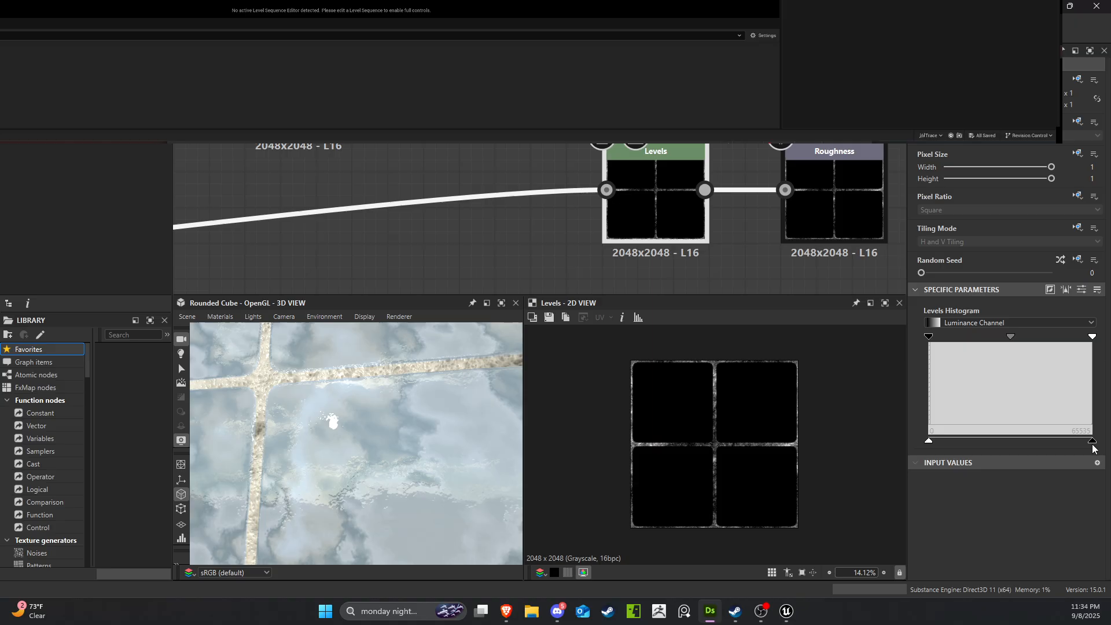
mouse_move(1096, 443)
mouse_down()
mouse_move(1019, 447)
mouse_move(1105, 451)
mouse_up()
mouse_move(929, 443)
mouse_down()
mouse_move(996, 445)
mouse_move(948, 443)
mouse_up()
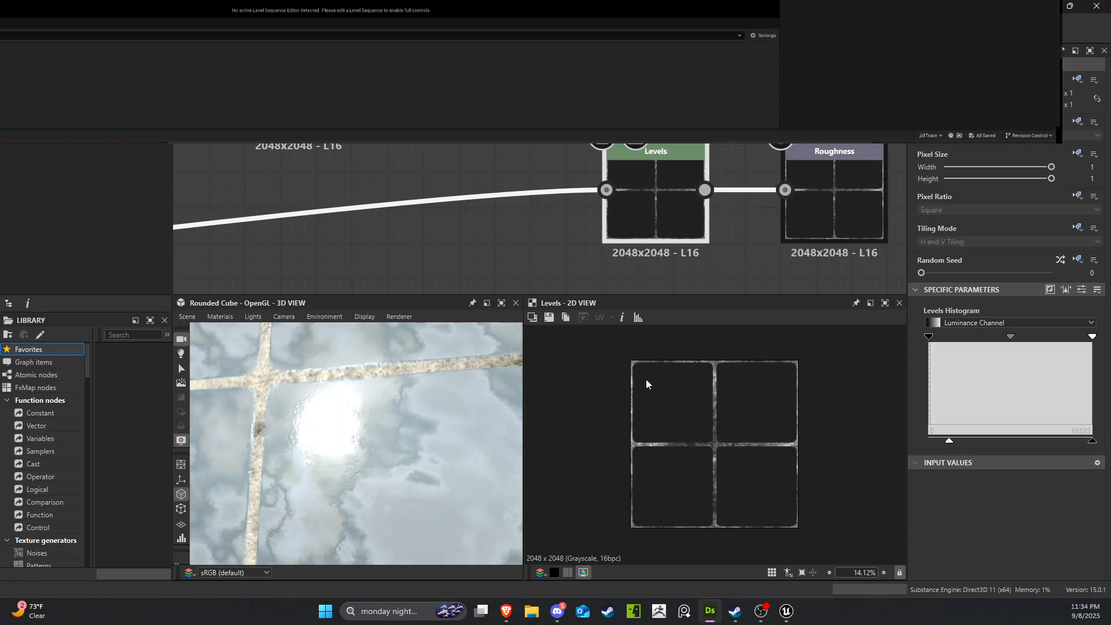
scroll(548, 268, down, 2)
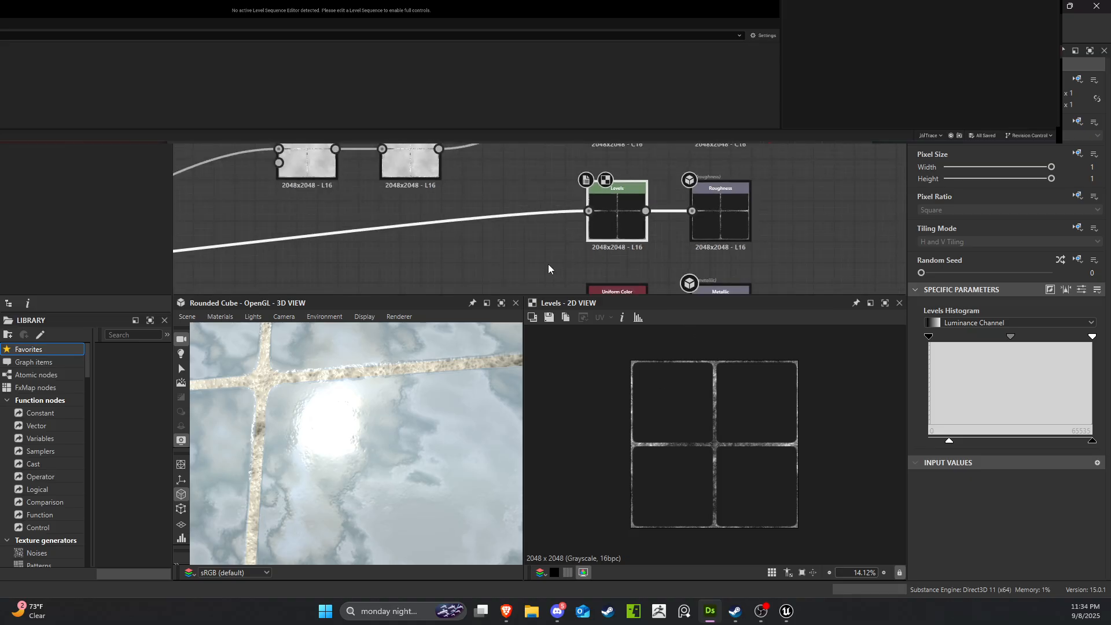
drag(388, 408, 397, 417)
scroll(395, 418, down, 5)
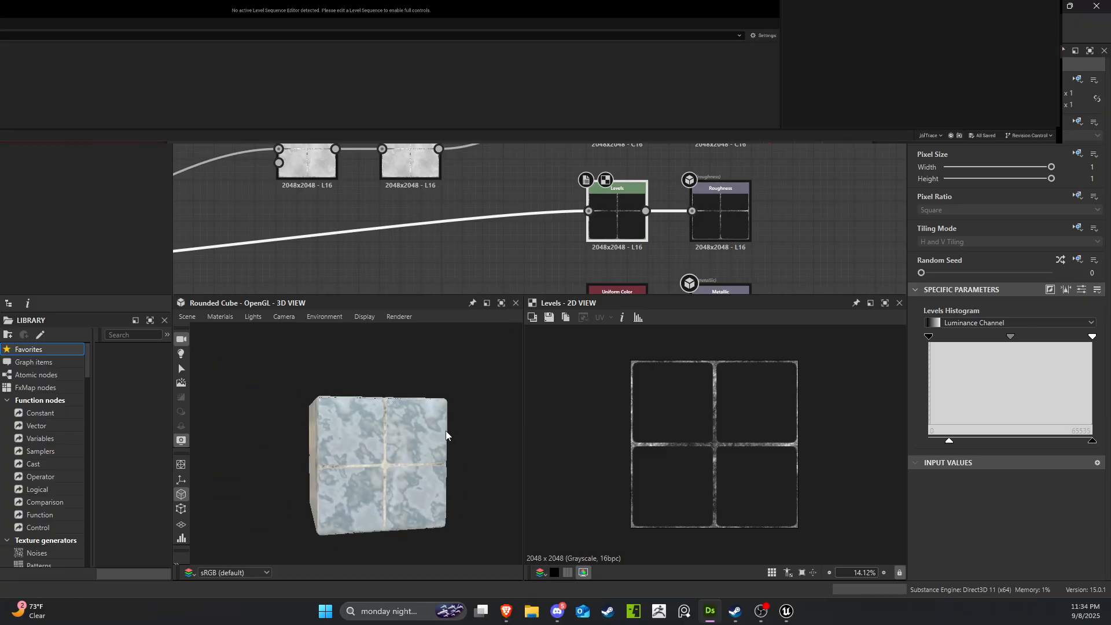
drag(445, 435, 377, 386)
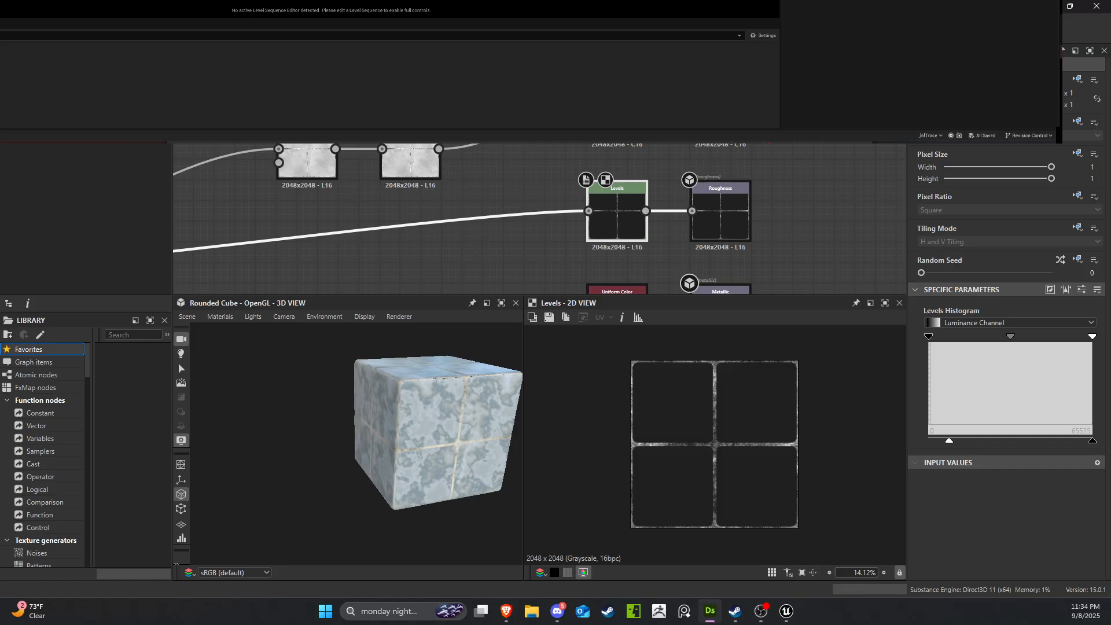
right_click(92, 90)
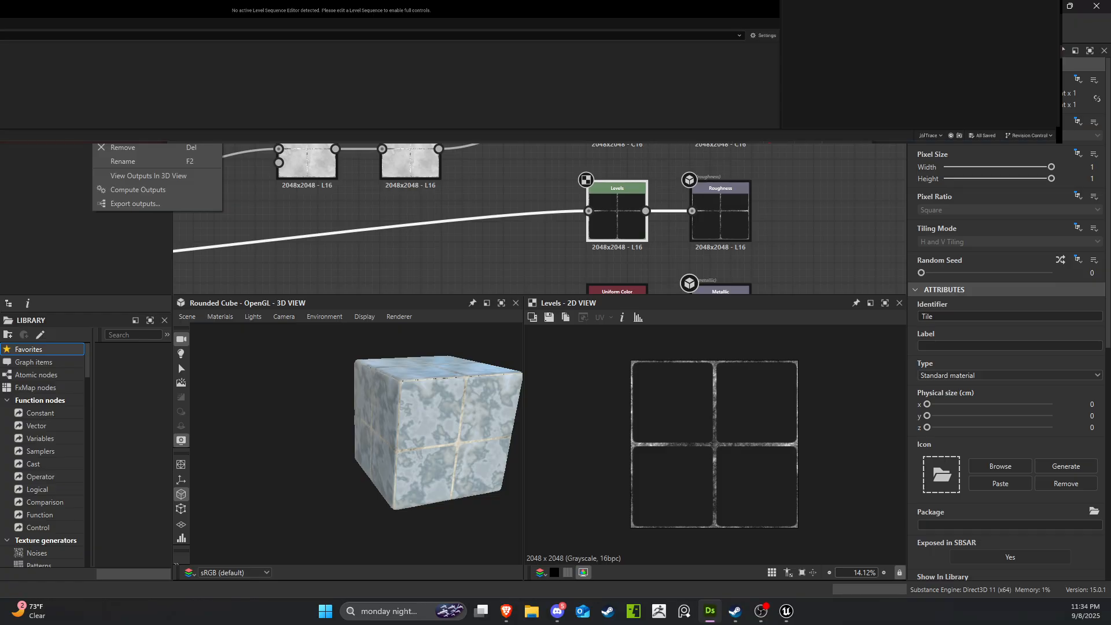
click(93, 90)
click(56, 78)
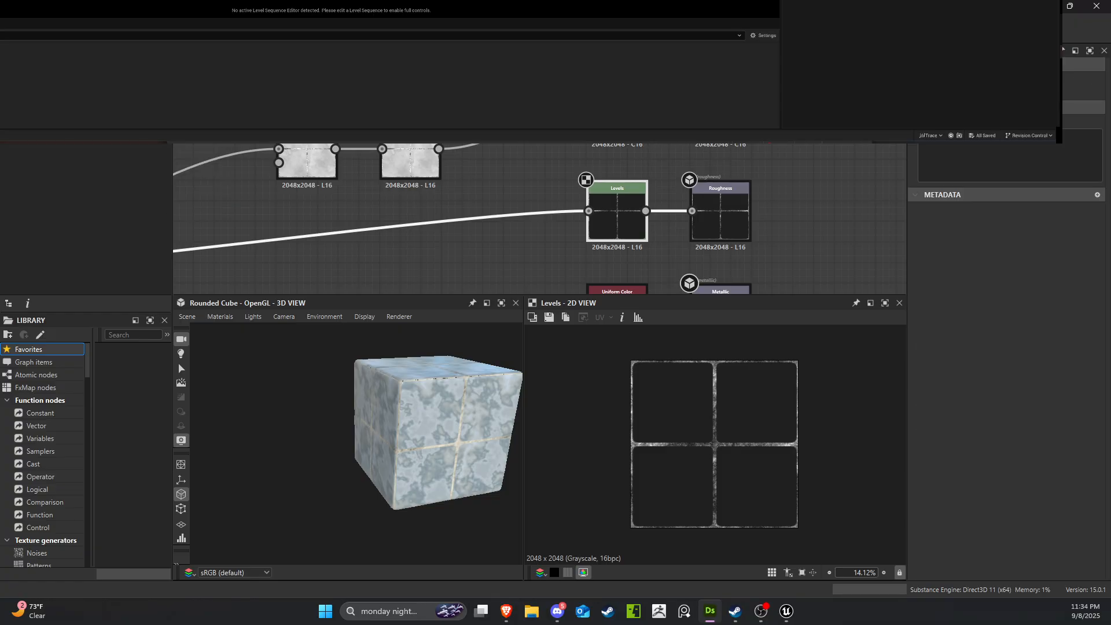
right_click(56, 78)
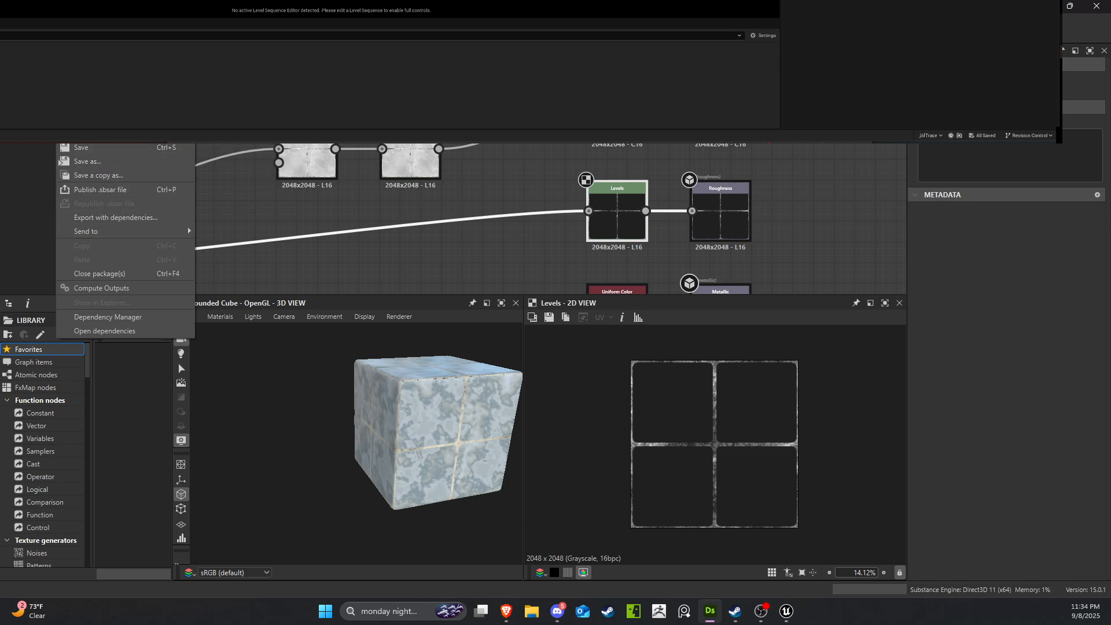
click(19, 181)
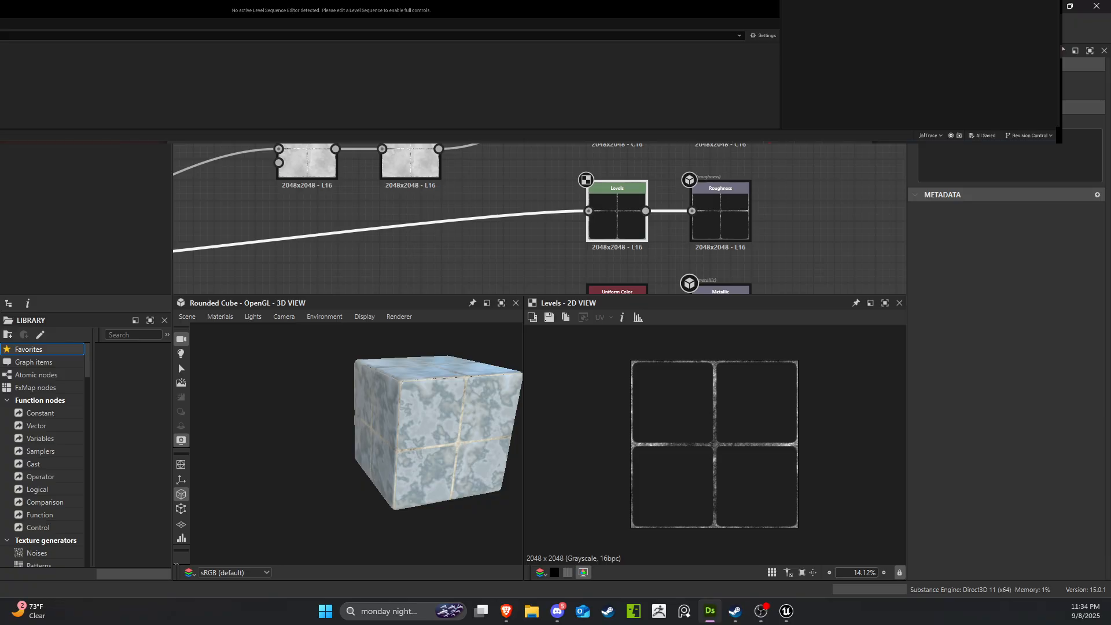
right_click(77, 86)
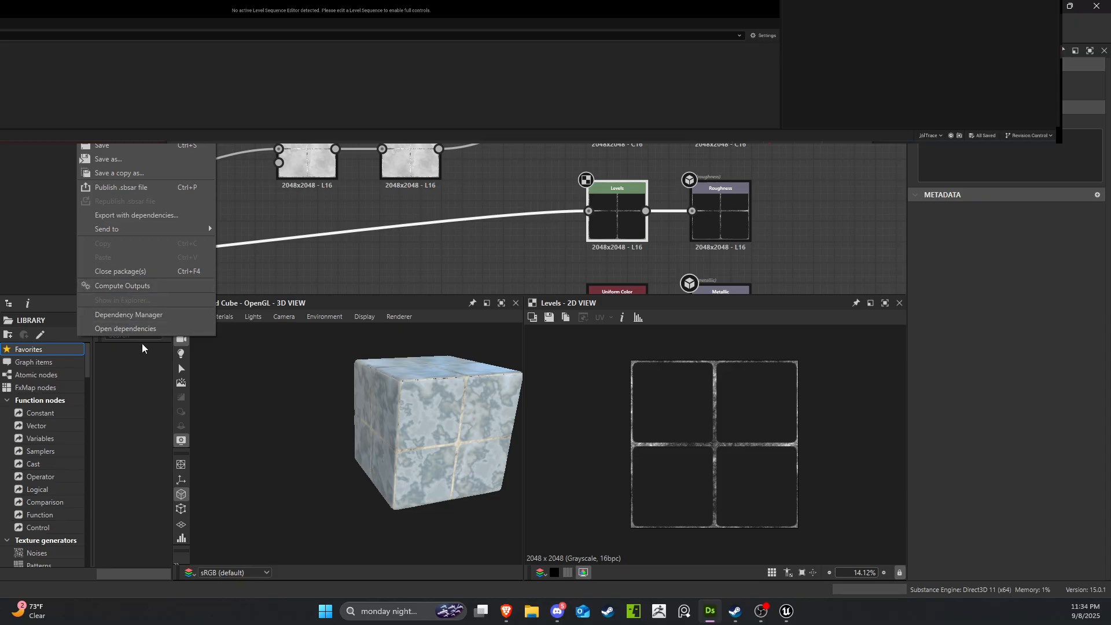
click(37, 270)
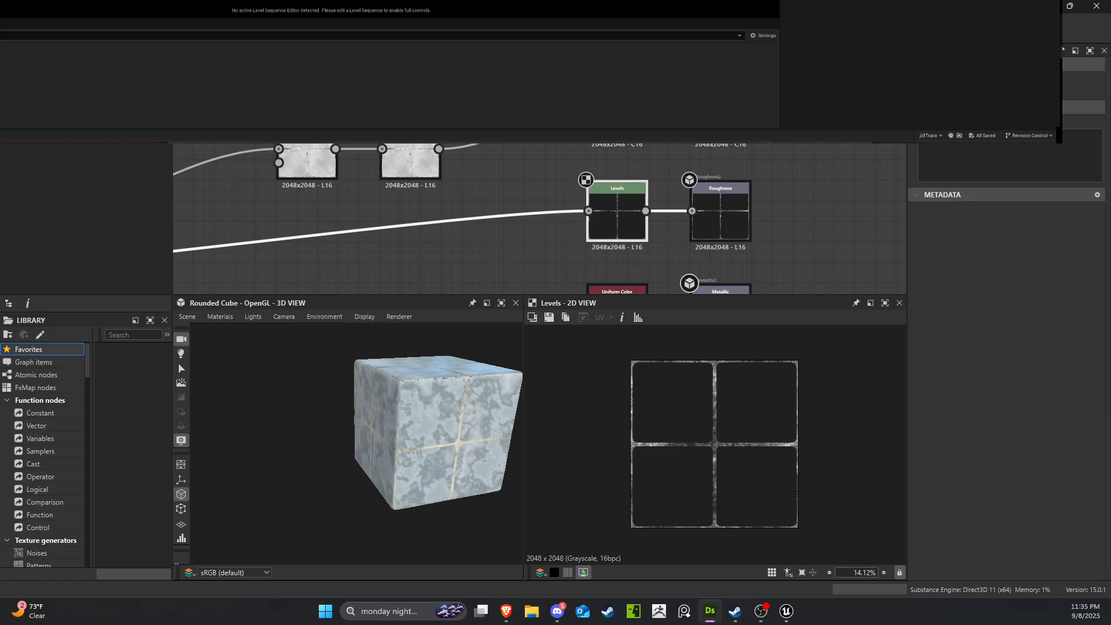
Export all outputs of the Tile graph as PNG files to the substance Designer folder on the desktop.
right_click(54, 92)
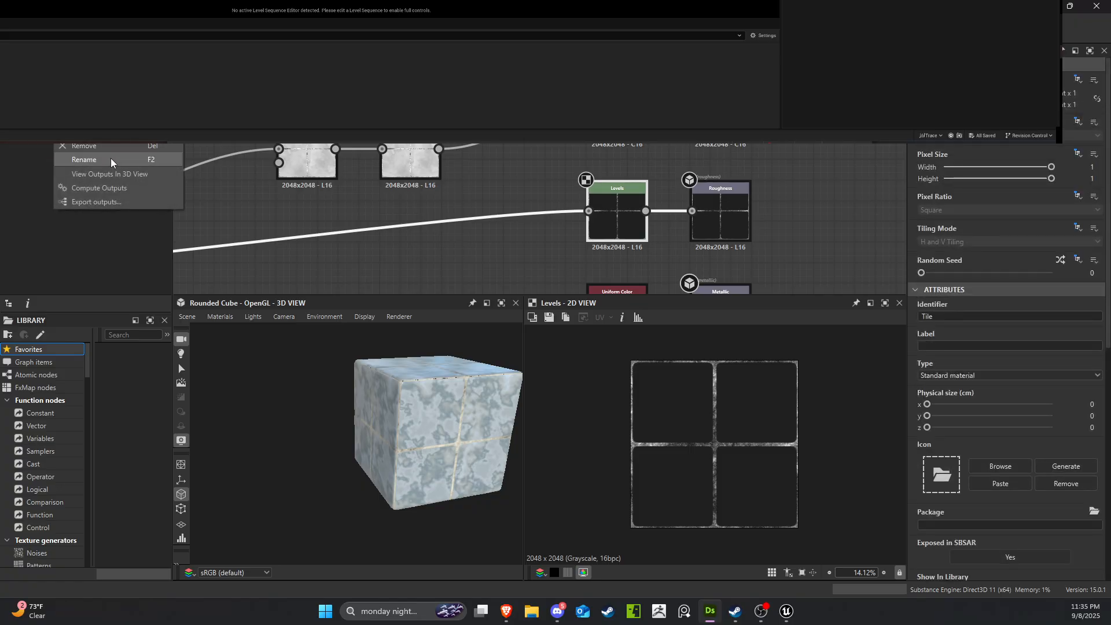
click(83, 201)
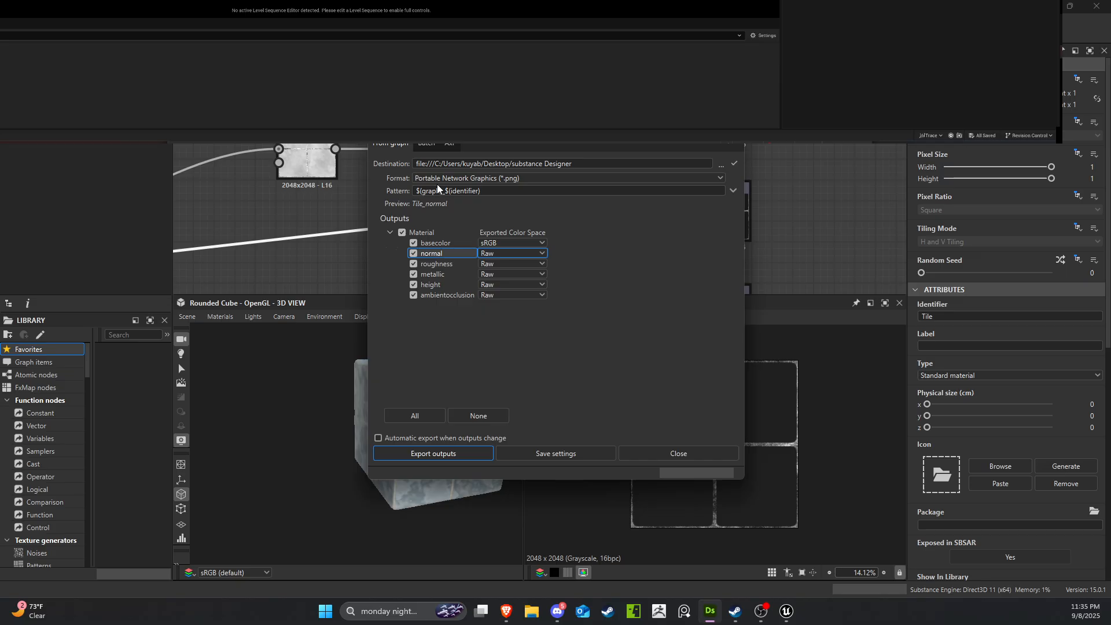
click(722, 166)
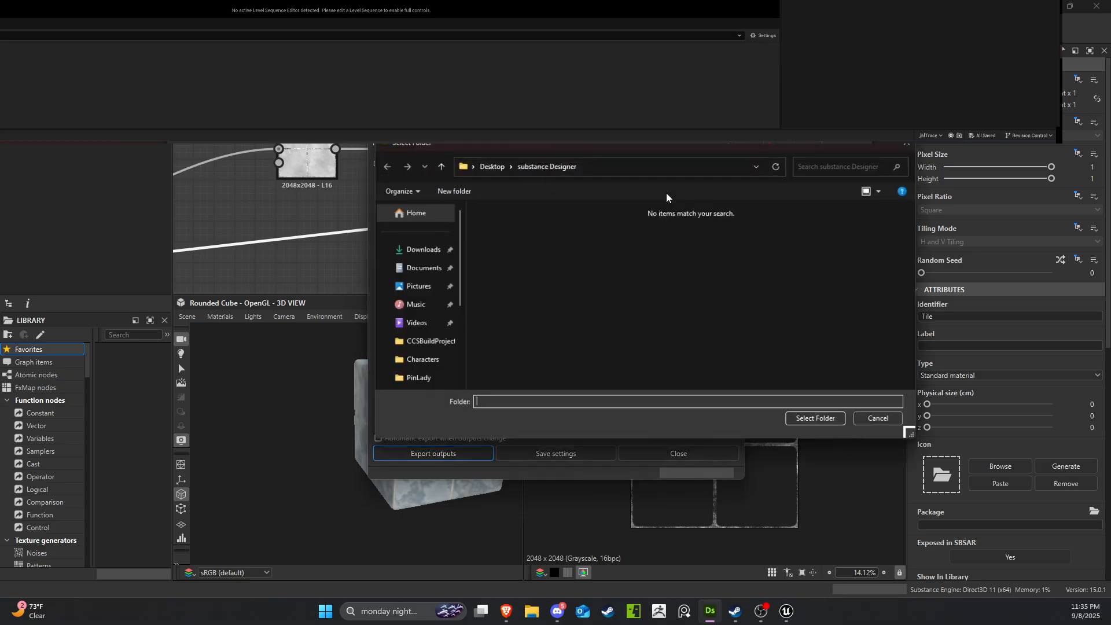
click(813, 420)
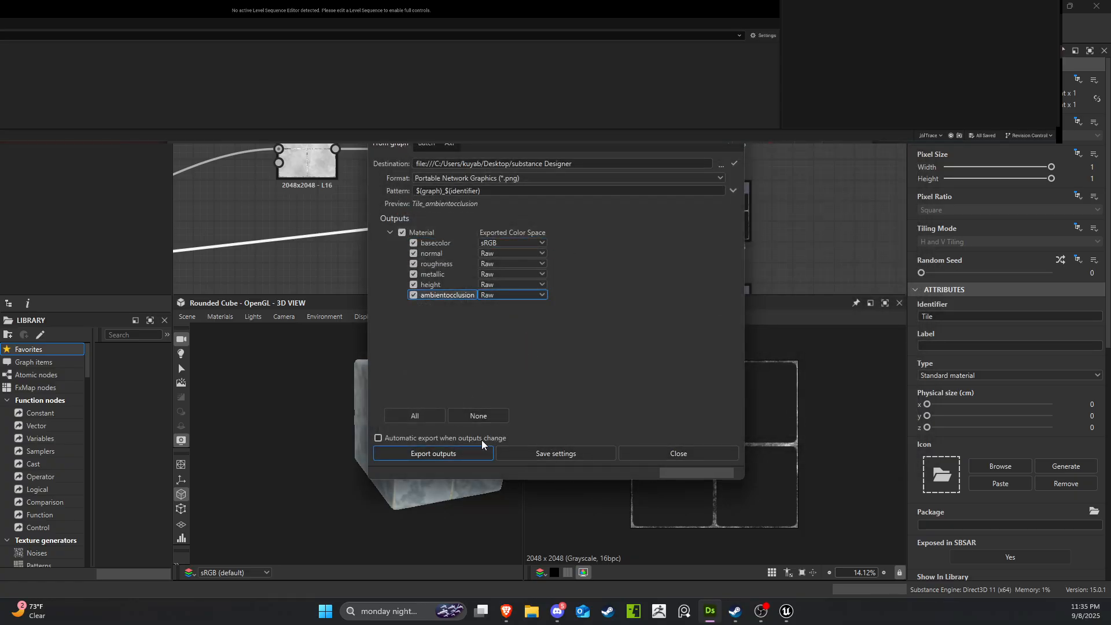
click(466, 455)
Switch to File Explorer, check the exported textures in the desktop's substance Designer folder, then return and close the export dialog.
click(531, 611)
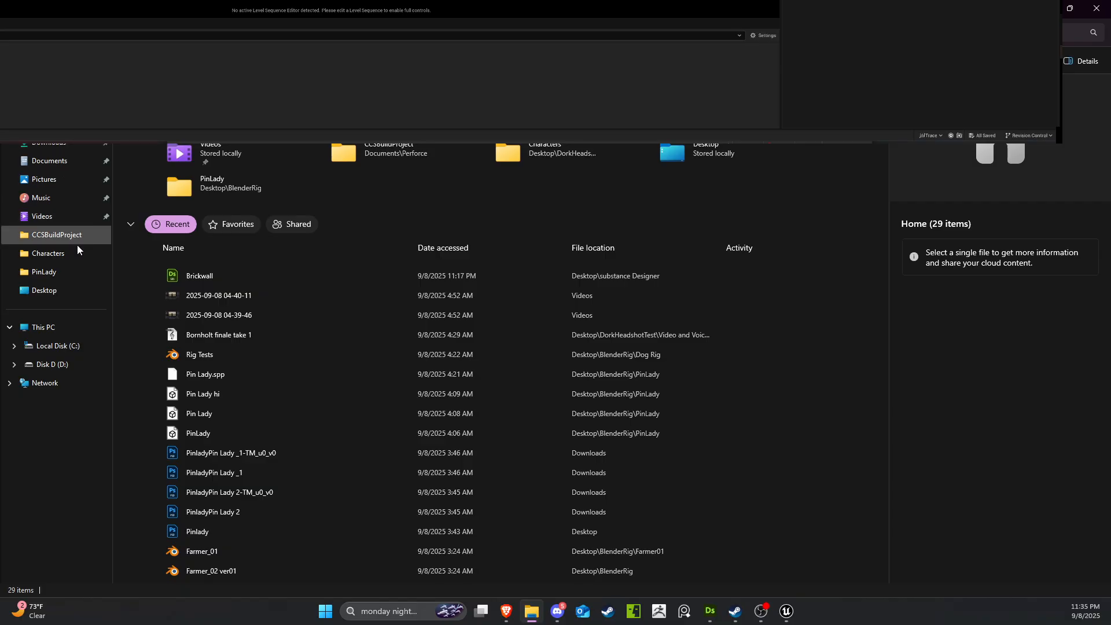
click(59, 286)
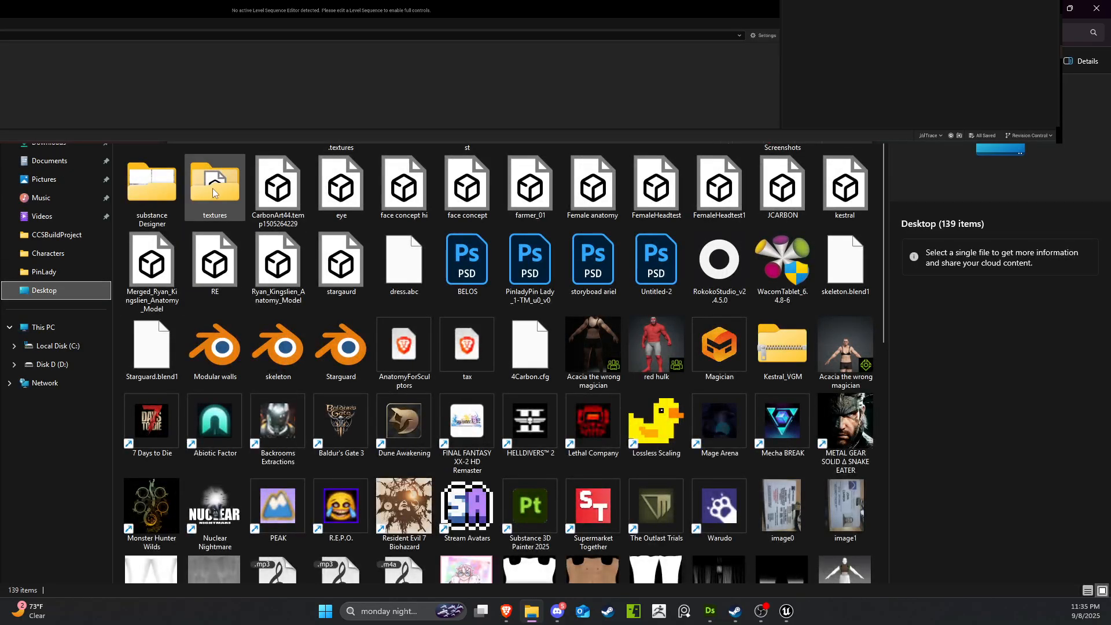
double_click(172, 200)
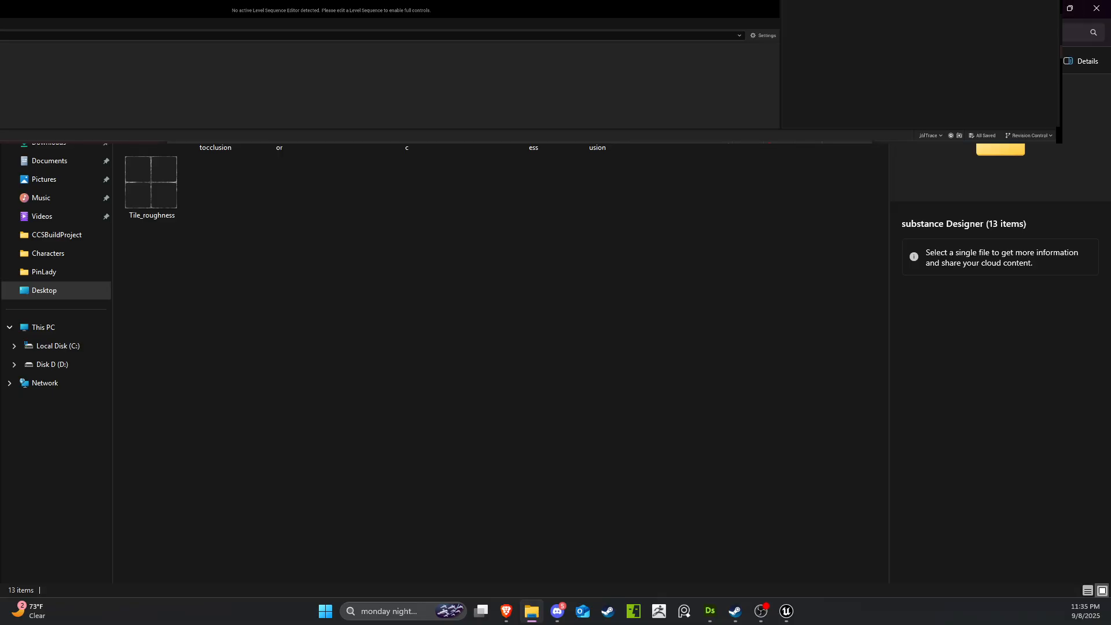
click(1043, 8)
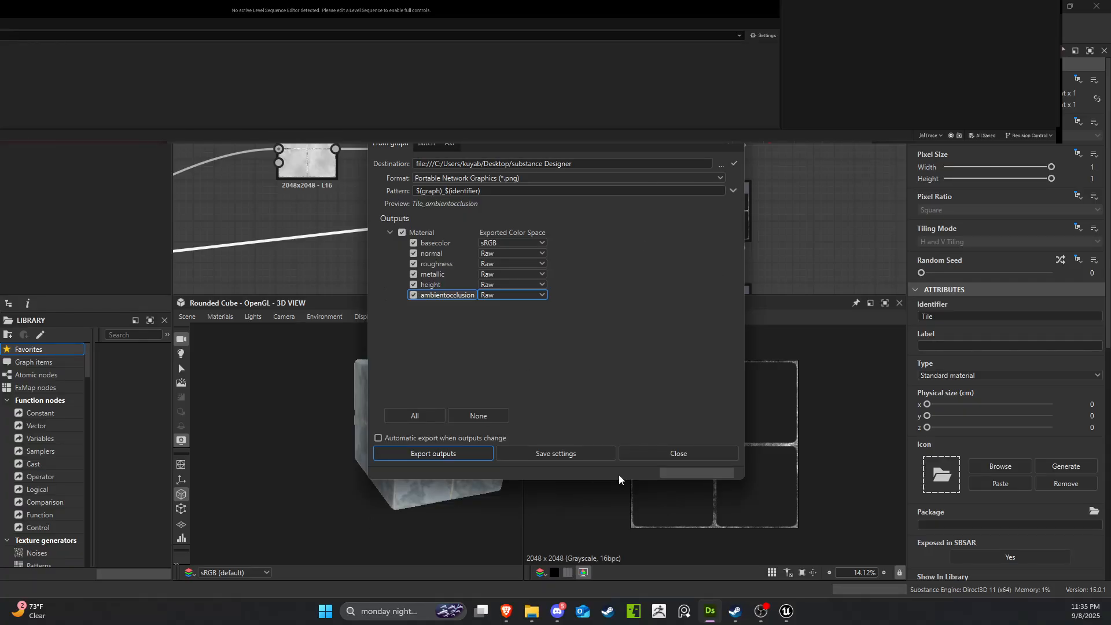
click(666, 458)
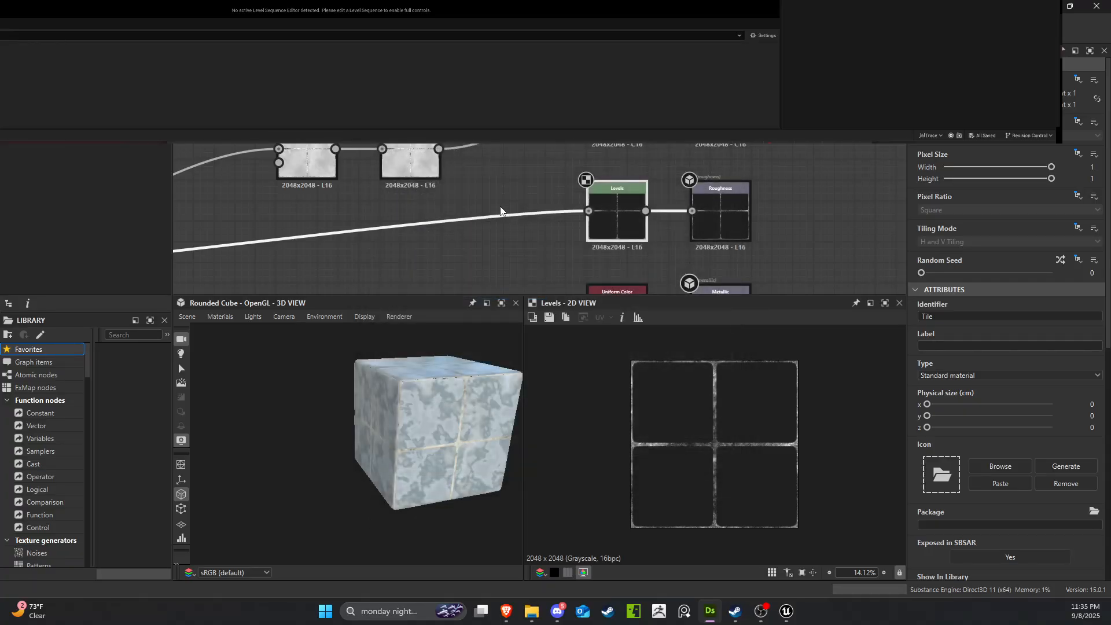
Enlarge the graph area and review the tile's node network from the outputs back to the source noise nodes.
scroll(843, 210, down, 4)
scroll(843, 209, down, 4)
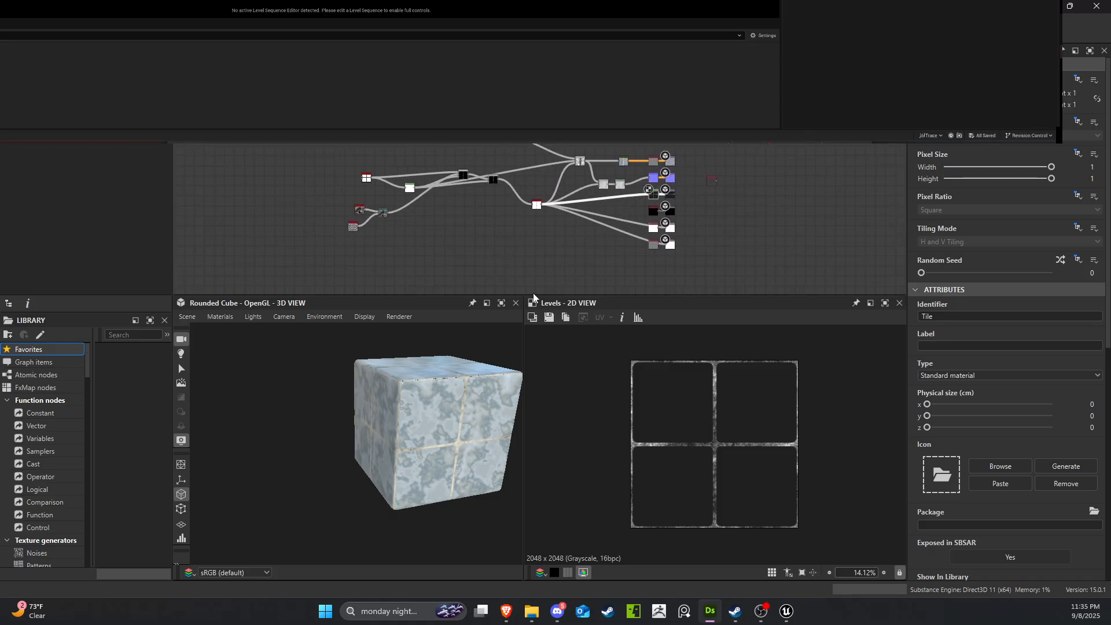
drag(533, 300, 543, 361)
drag(463, 420, 463, 509)
scroll(284, 244, up, 5)
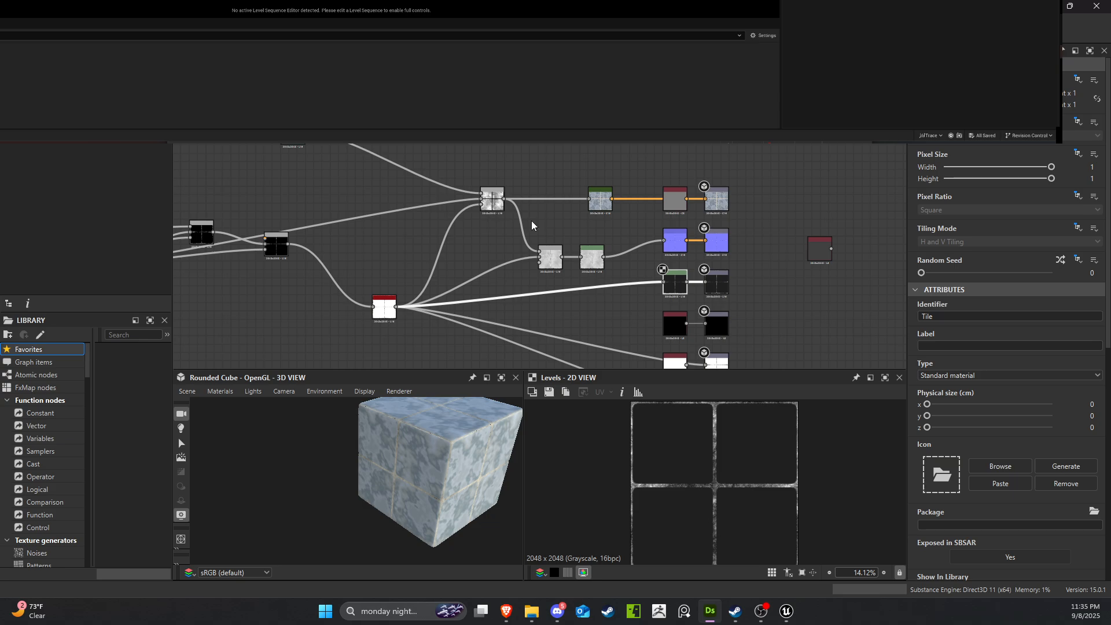
middle_drag(400, 216, 674, 265)
middle_drag(443, 236, 631, 255)
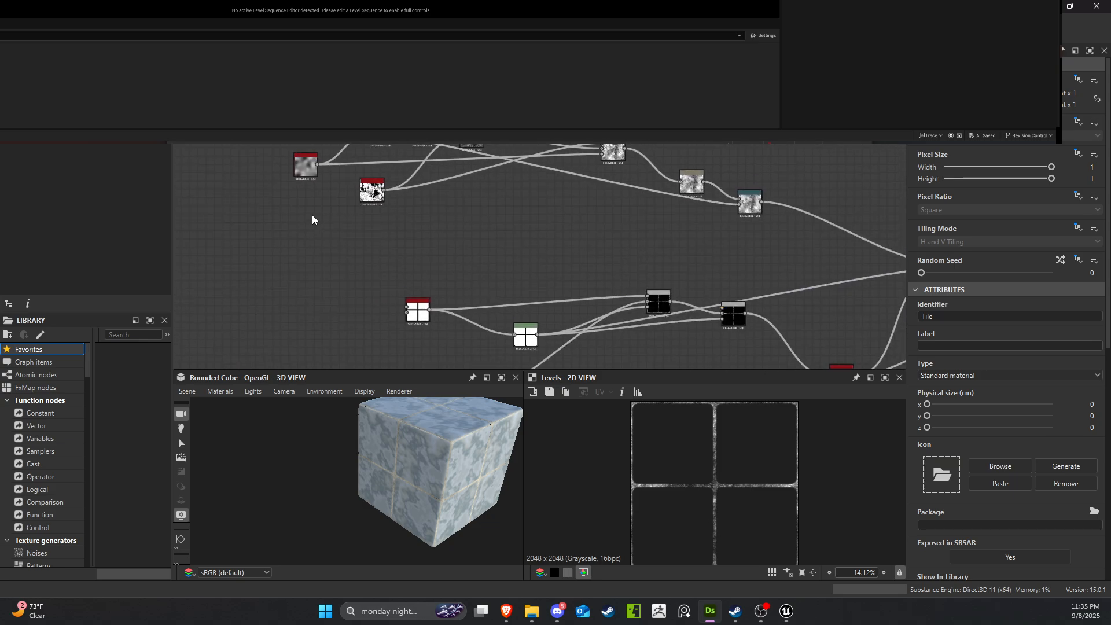
Examine the node network around the Perlin Noise, Grunge Map 009 and grid mask branches and the blends they feed.
scroll(313, 216, up, 2)
middle_drag(312, 208, 322, 248)
middle_drag(679, 270, 341, 230)
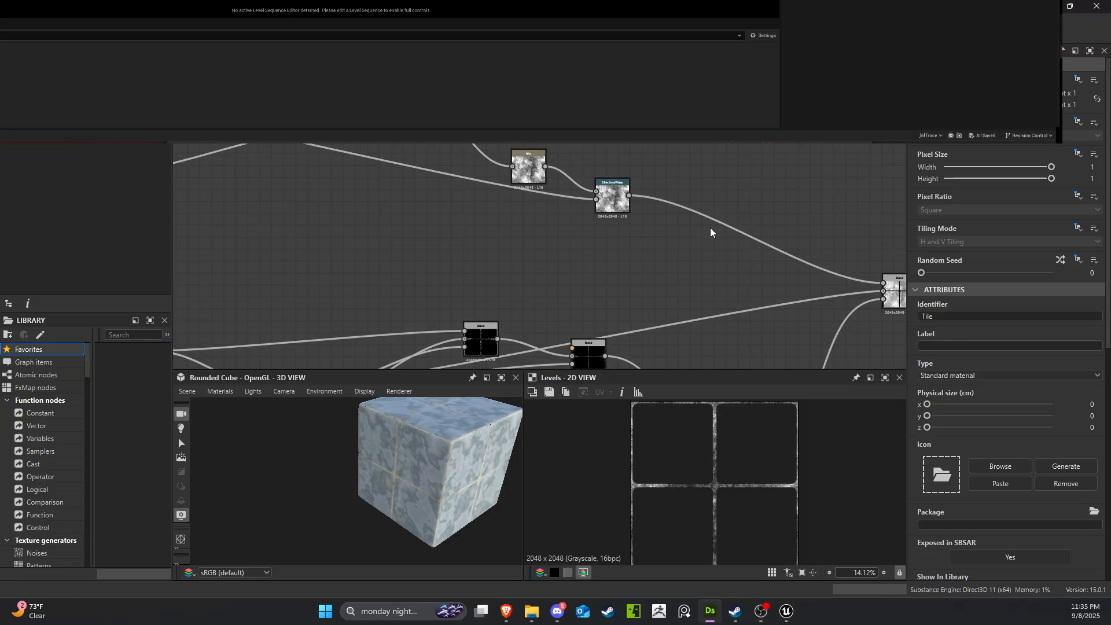
scroll(663, 225, up, 3)
scroll(641, 221, down, 2)
middle_drag(428, 216, 868, 335)
scroll(390, 240, up, 1)
scroll(390, 243, up, 1)
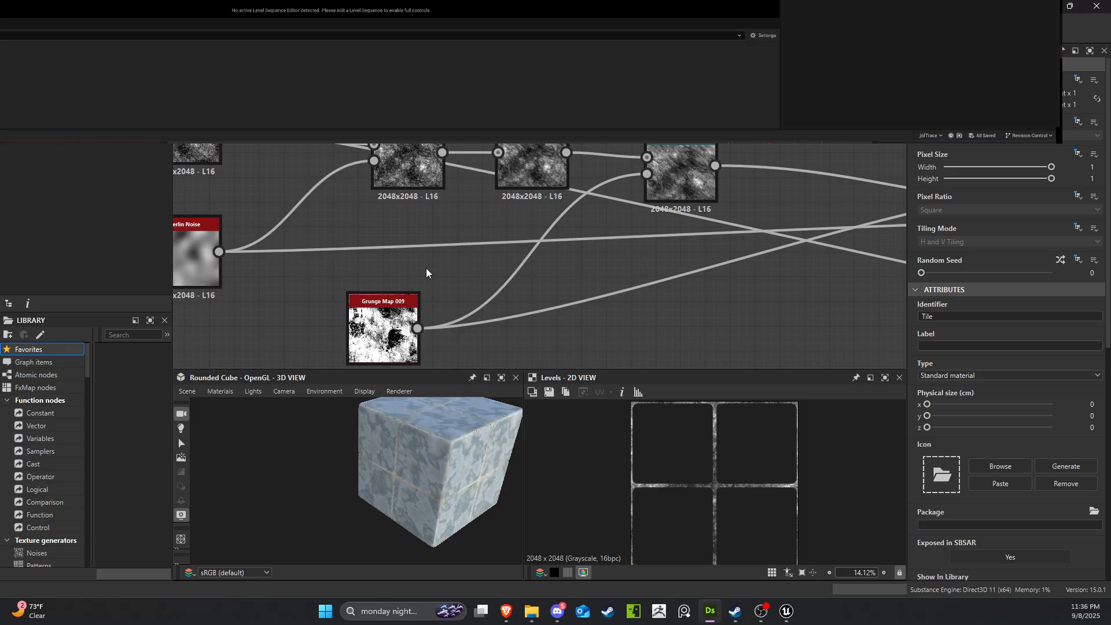
scroll(428, 275, down, 2)
middle_drag(428, 275, 605, 210)
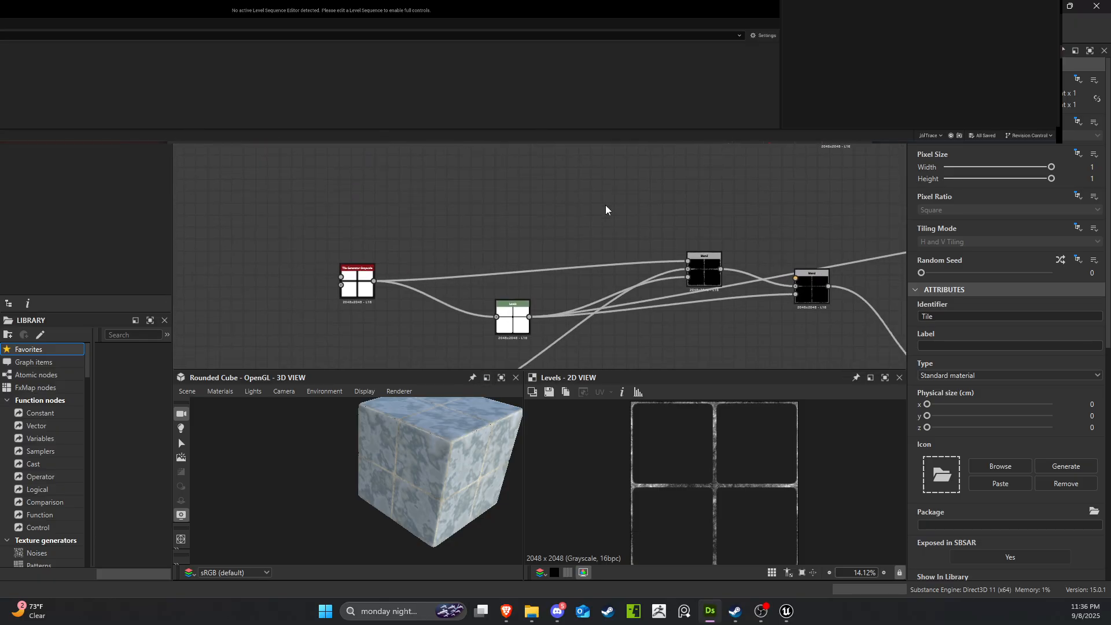
Connect the Directional Warp output straight to the Gradient Map input, bypassing the grid Blend.
middle_drag(768, 216, 319, 313)
middle_drag(607, 280, 648, 203)
middle_drag(519, 155, 332, 152)
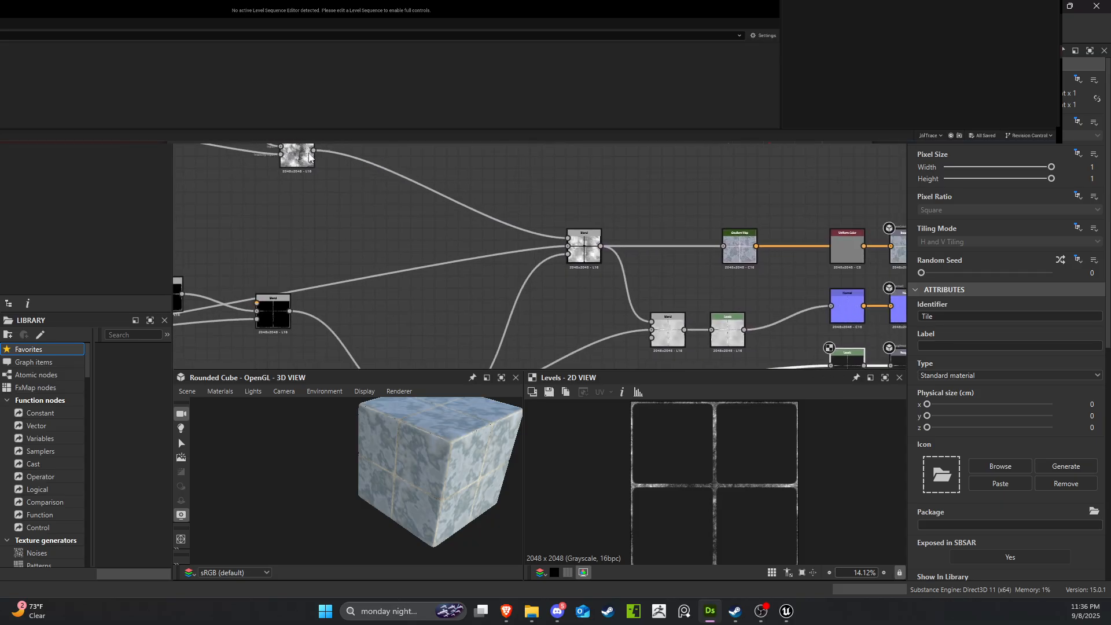
drag(313, 151, 733, 254)
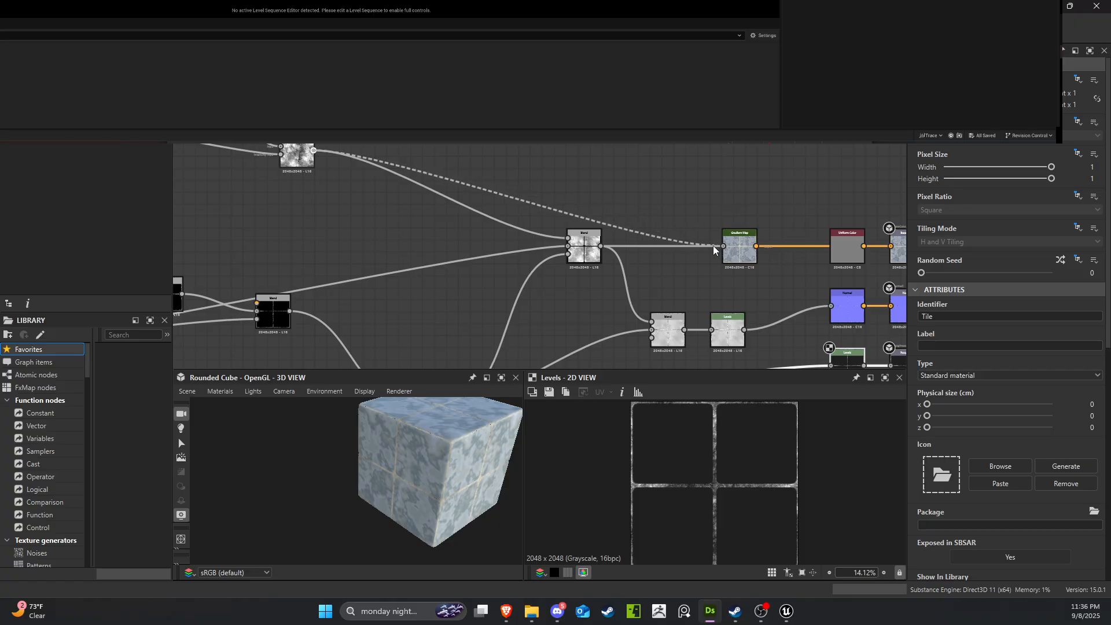
drag(724, 247, 723, 247)
scroll(683, 265, down, 2)
middle_drag(560, 230, 556, 221)
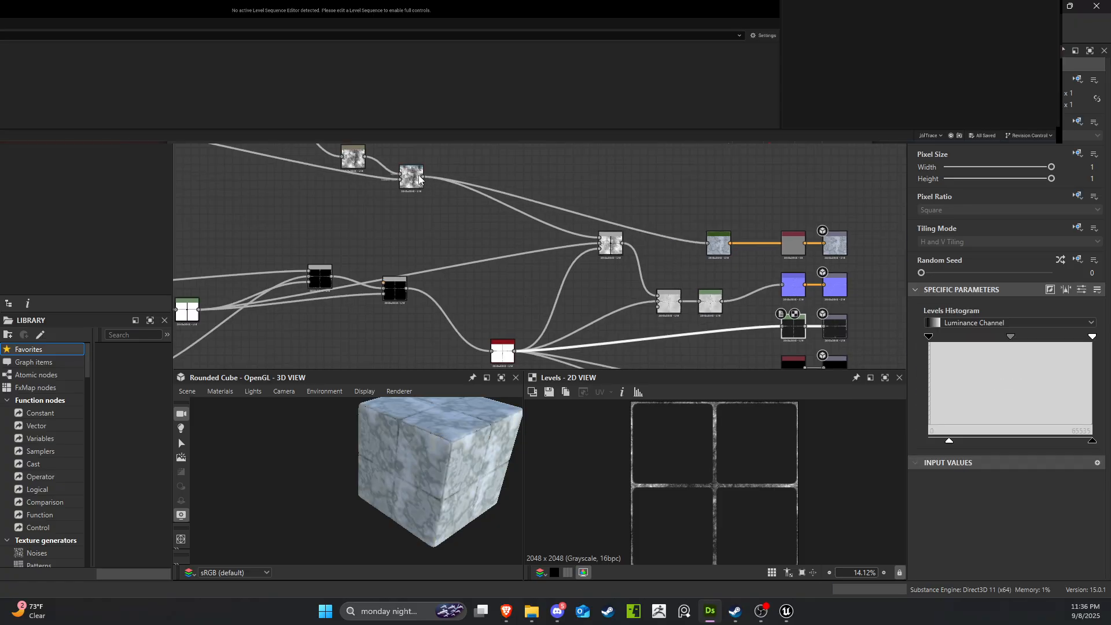
Feed the Directional Warp output into the Levels node ahead of Normal and into the Height output.
drag(422, 180, 717, 306)
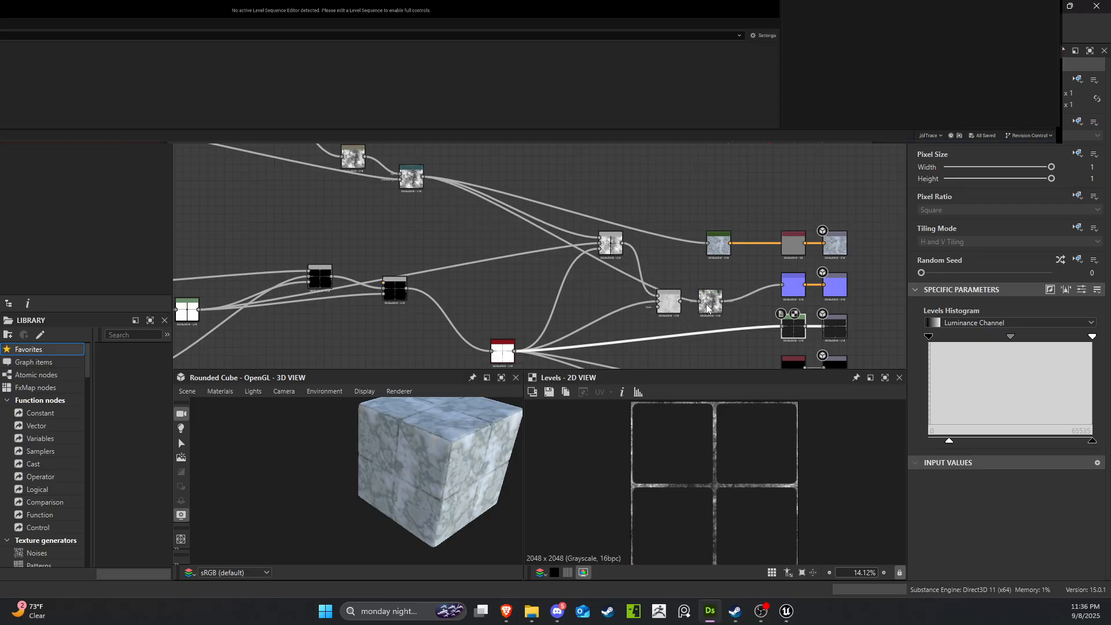
middle_drag(616, 321, 524, 260)
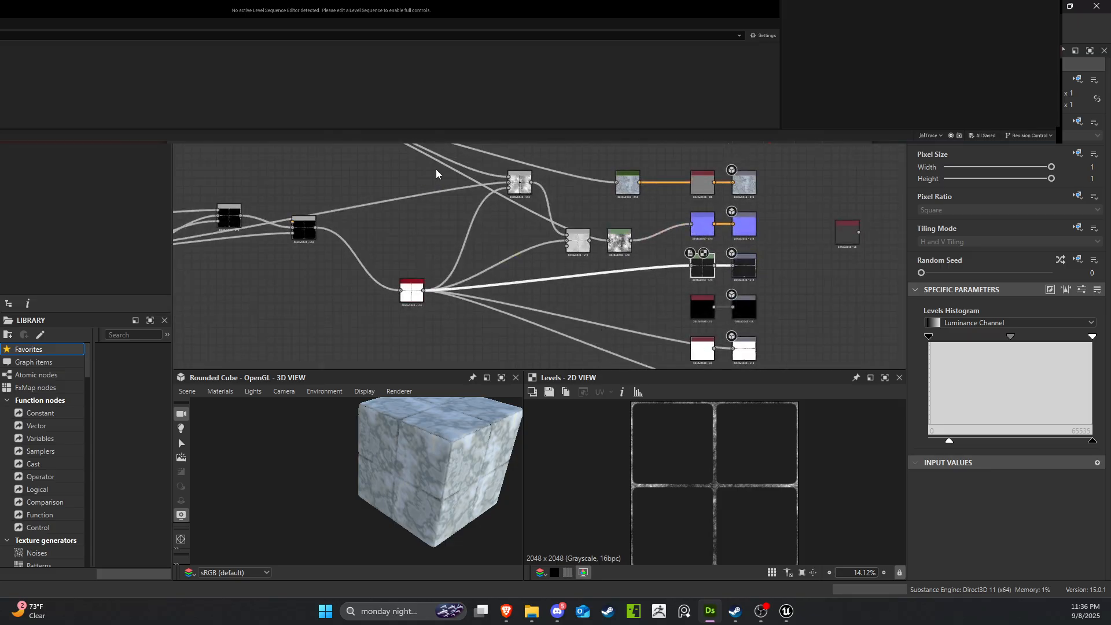
drag(315, 97, 734, 318)
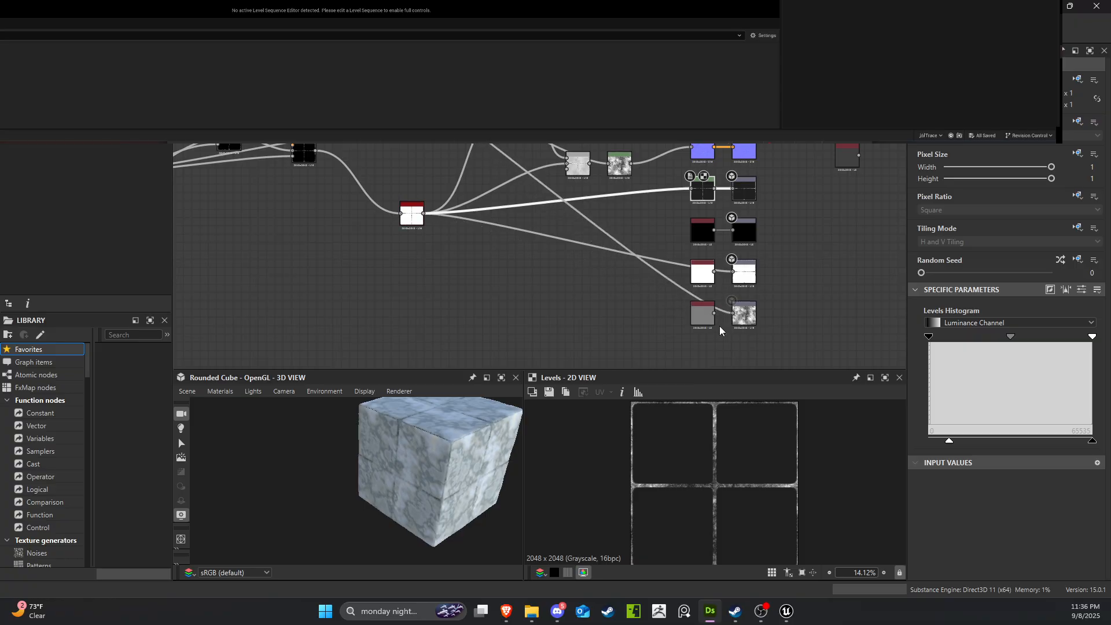
Inspect the cube's surface up close in 3D and delete the Levels node feeding the Roughness output.
drag(463, 517, 417, 474)
scroll(416, 472, up, 4)
middle_drag(469, 428, 387, 462)
drag(386, 461, 425, 448)
middle_drag(416, 422, 405, 484)
drag(403, 491, 399, 469)
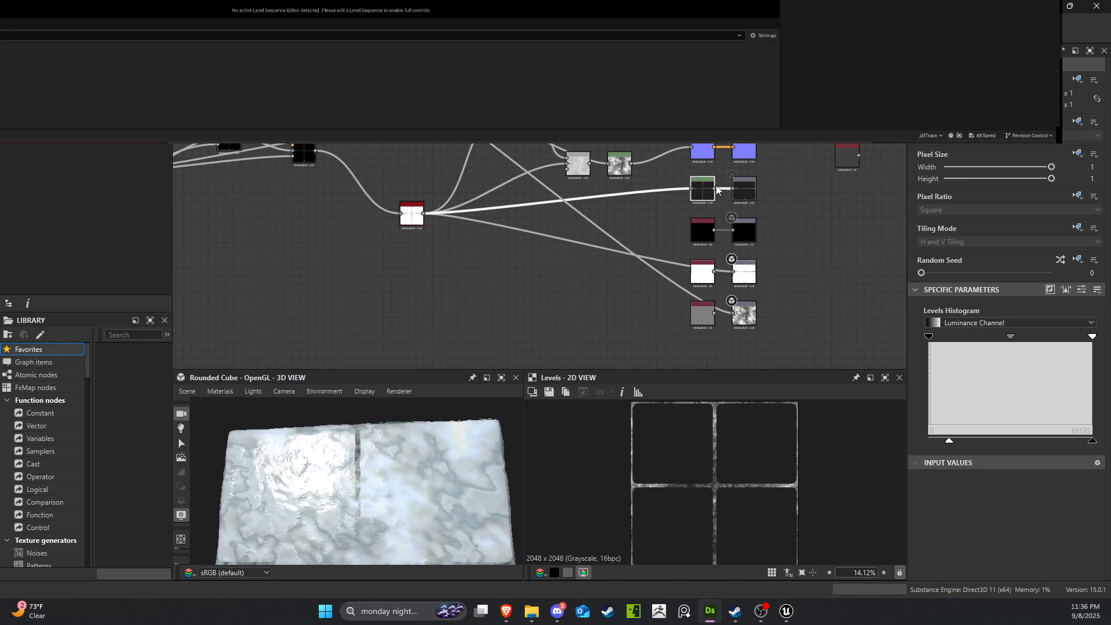
key(Delete)
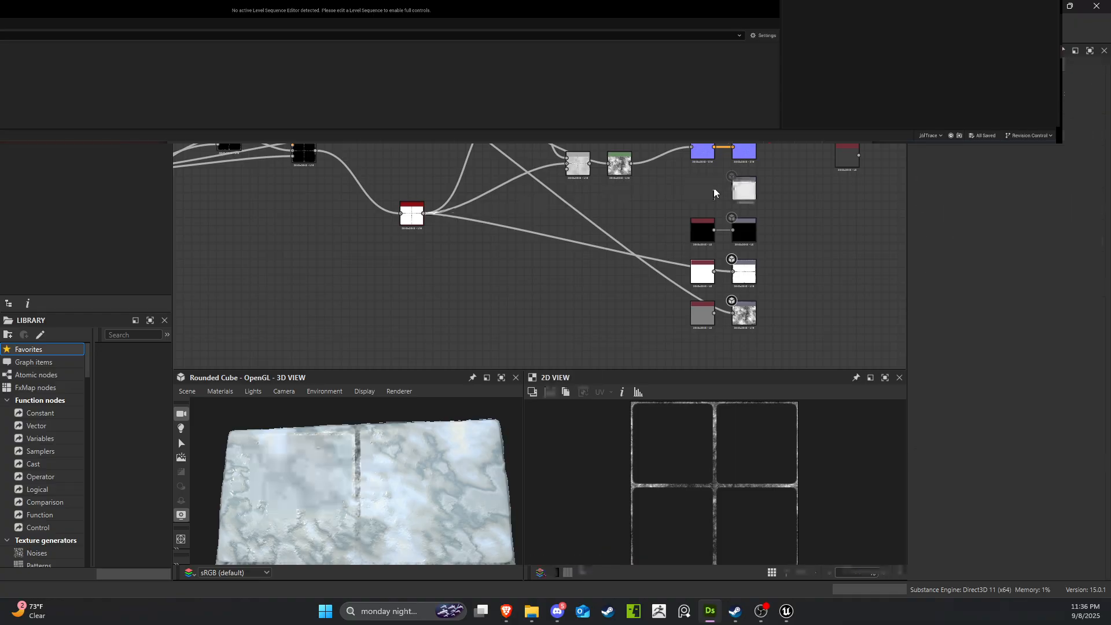
middle_drag(689, 227, 687, 319)
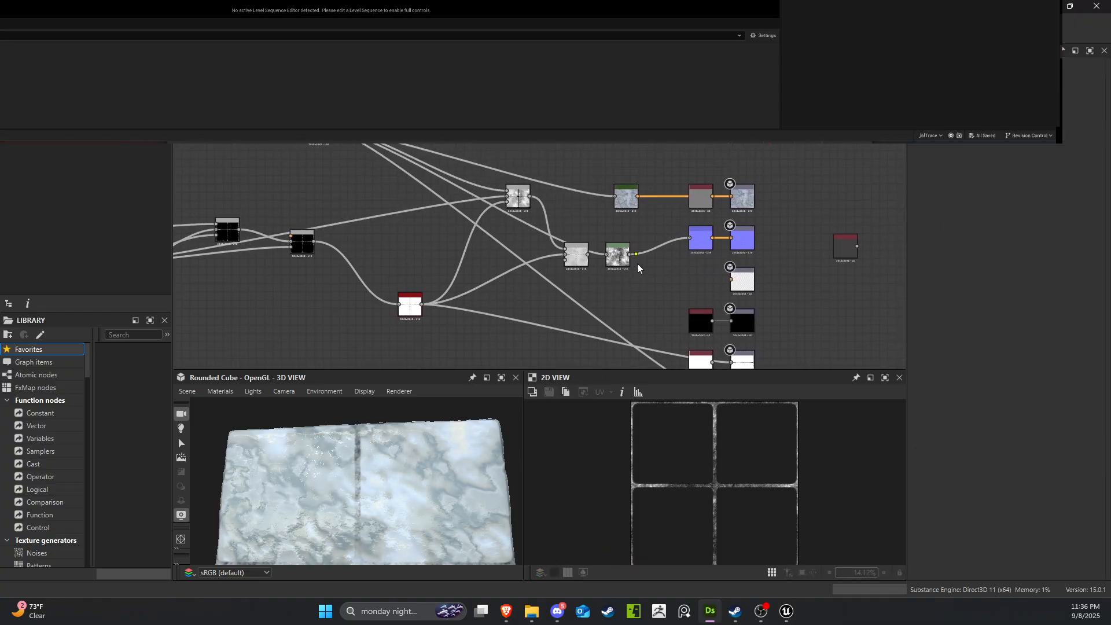
Sample a new orange-brown gradient for the Gradient Map with the gradient eyedropper and check it on the cube.
double_click(633, 199)
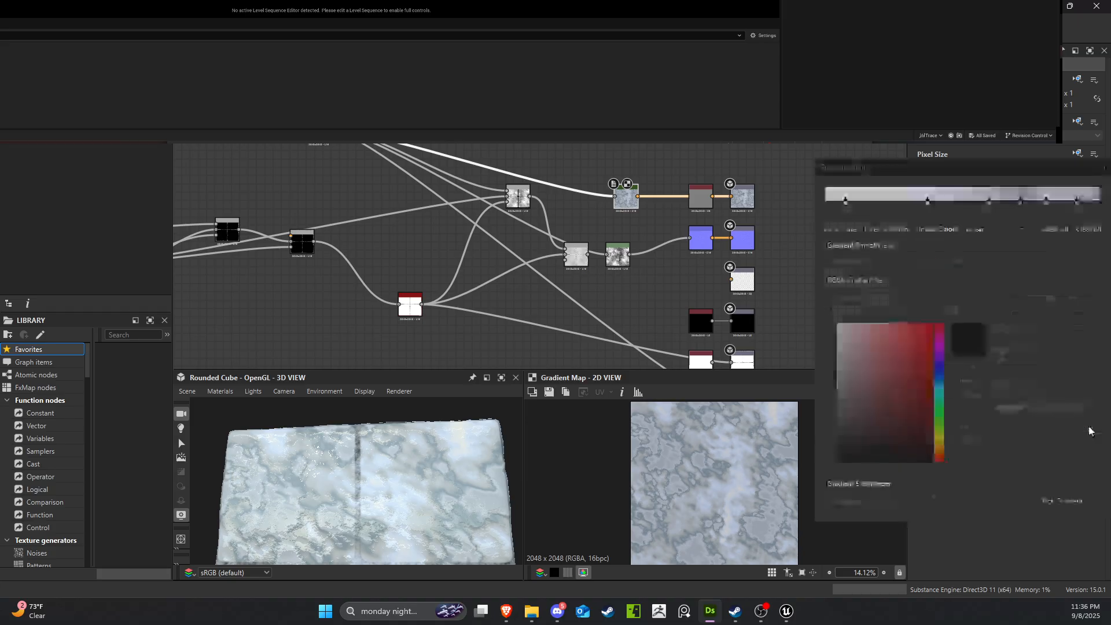
click(1072, 426)
click(1065, 503)
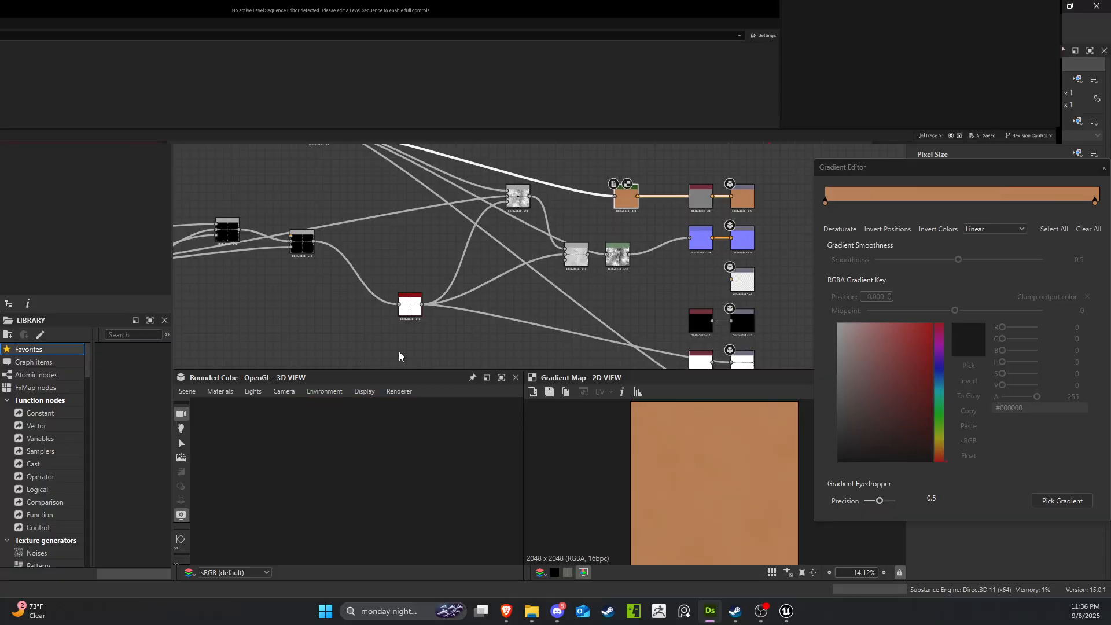
drag(421, 430, 450, 470)
scroll(705, 321, down, 2)
Connect the Directional Warp output to the Ambient Occlusion output in place of the grid mask and check the cube's shading.
middle_drag(709, 319, 680, 247)
scroll(679, 247, up, 2)
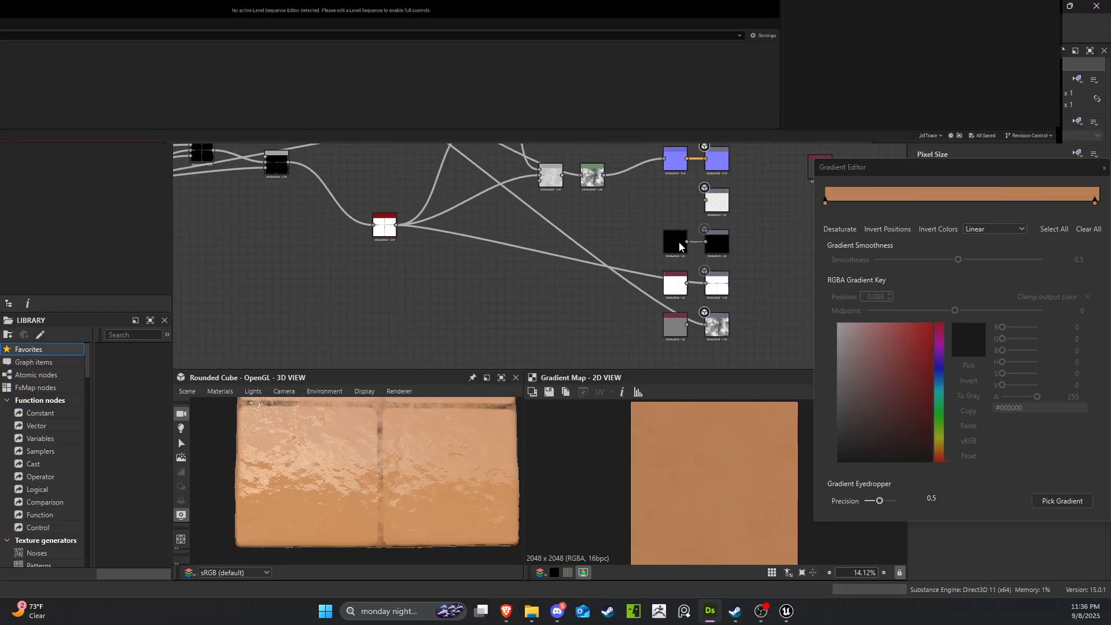
scroll(679, 247, up, 1)
middle_drag(437, 250, 480, 340)
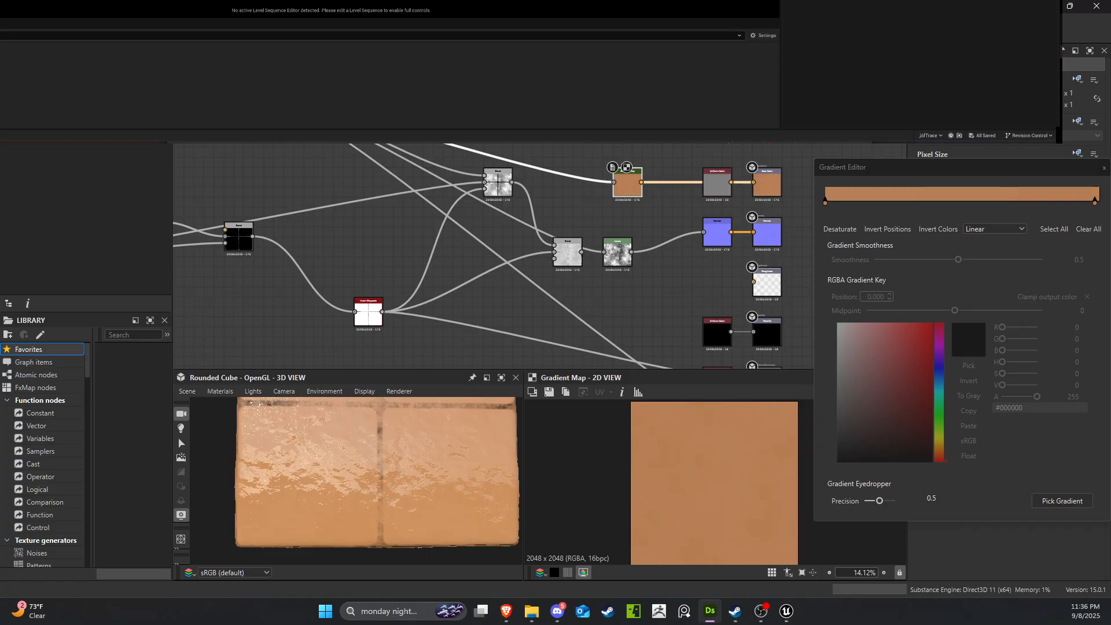
drag(251, 86, 753, 274)
scroll(421, 473, down, 2)
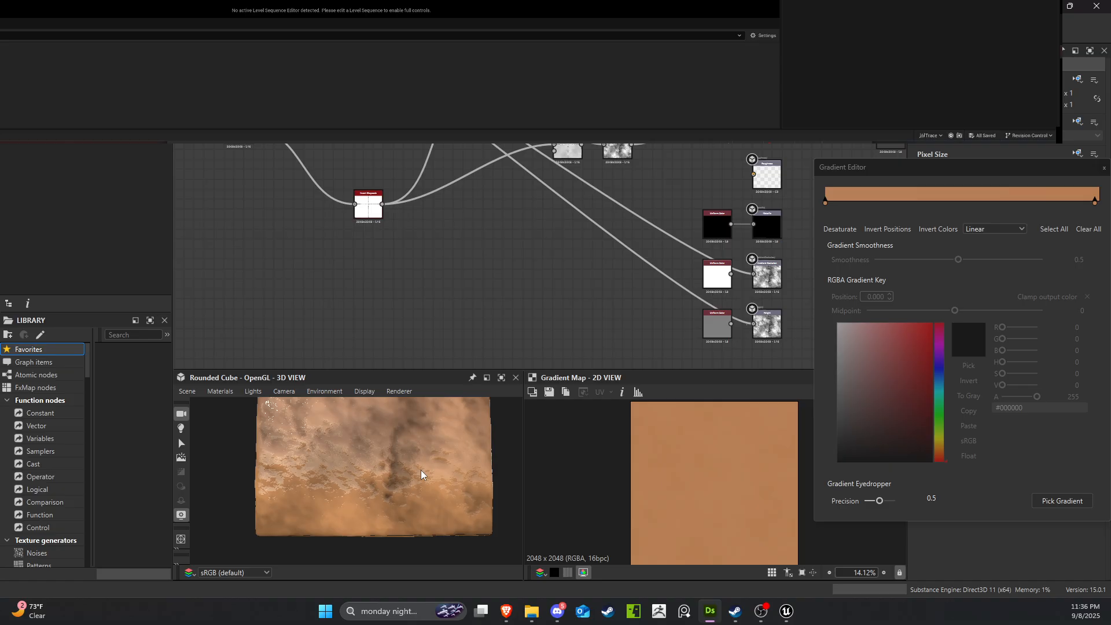
mouse_move(422, 472)
mouse_down()
mouse_move(385, 474)
mouse_move(415, 470)
mouse_up()
Connect the normal branch's Levels node to the Roughness output and inspect the surface in an enlarged 3D view.
middle_drag(545, 285, 545, 335)
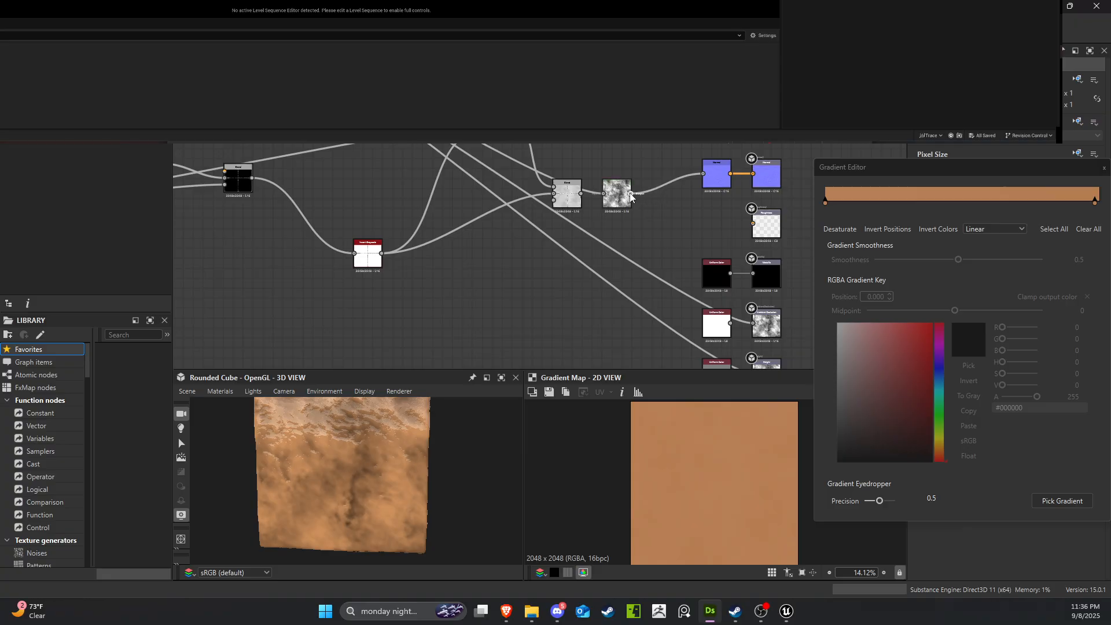
drag(676, 235, 753, 222)
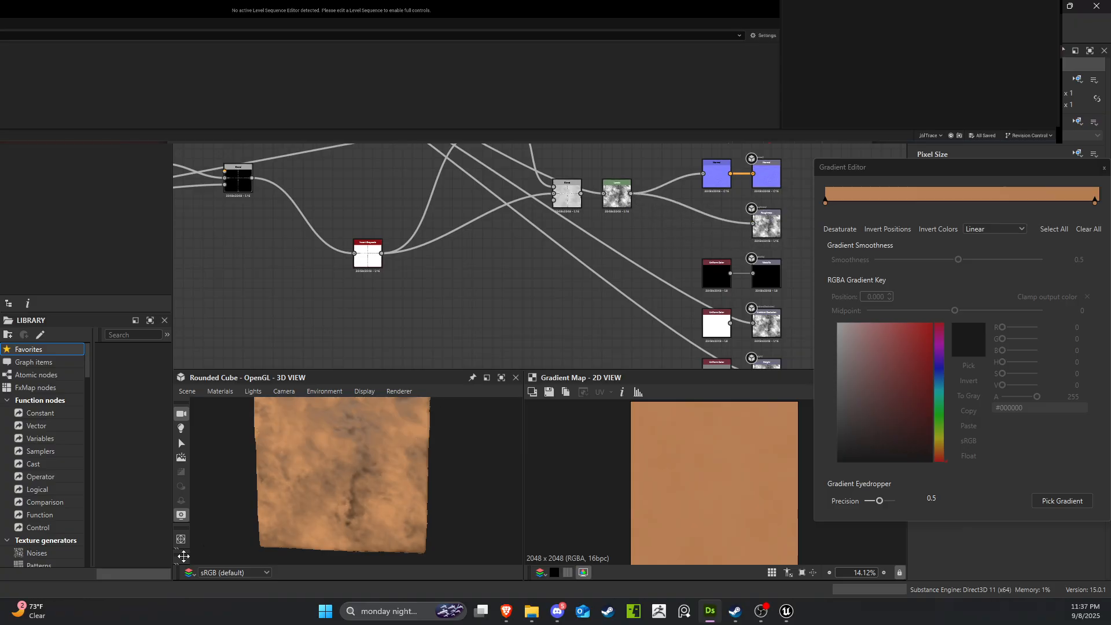
drag(224, 498, 305, 454)
scroll(314, 460, up, 5)
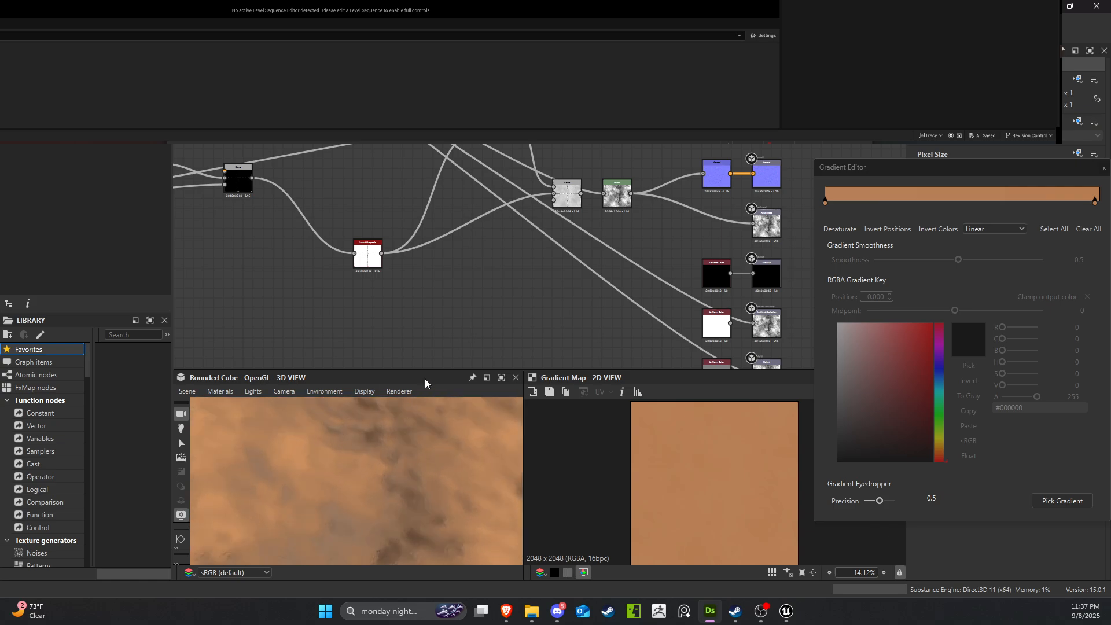
drag(449, 370, 457, 176)
scroll(450, 399, down, 3)
drag(450, 400, 536, 241)
scroll(614, 129, down, 2)
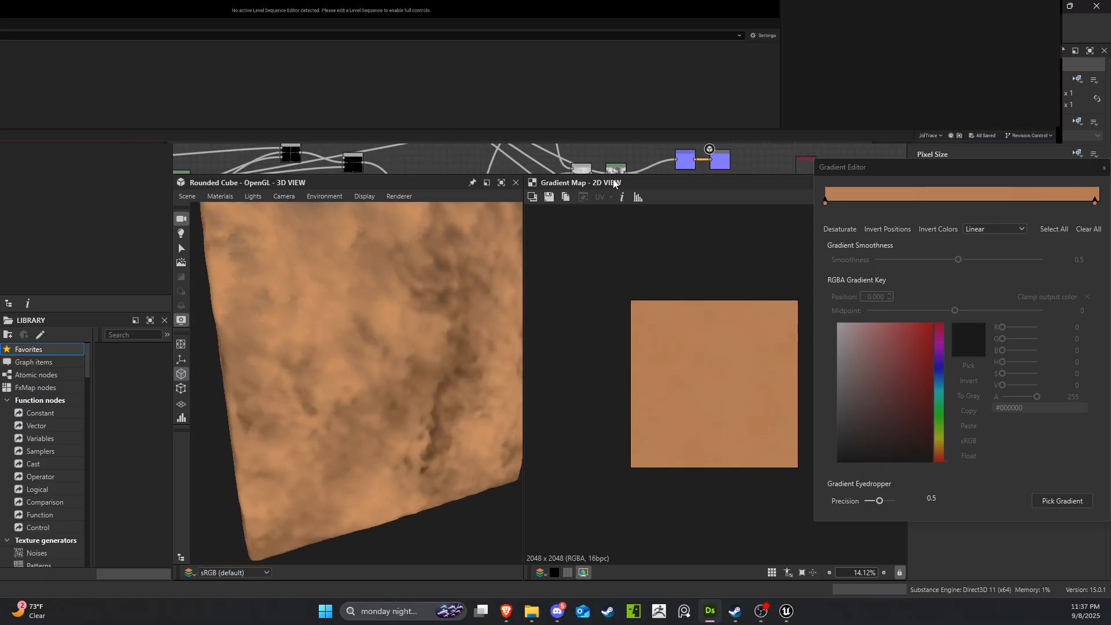
Insert a Levels node before the Roughness output and darken its midtones slightly.
drag(634, 174, 644, 290)
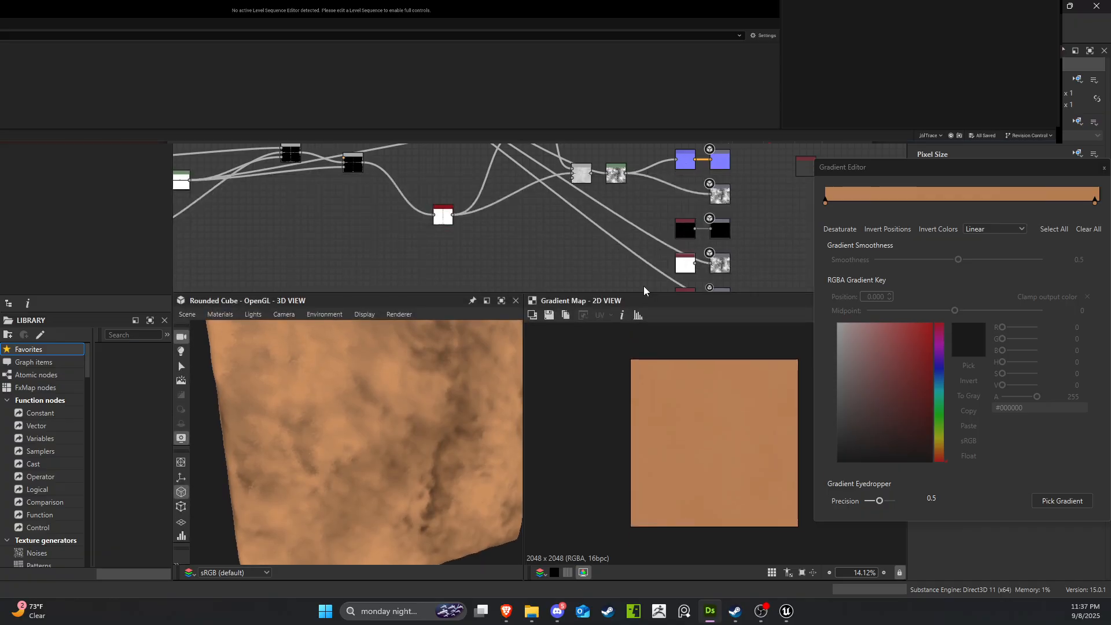
drag(622, 180, 688, 203)
scroll(636, 199, up, 2)
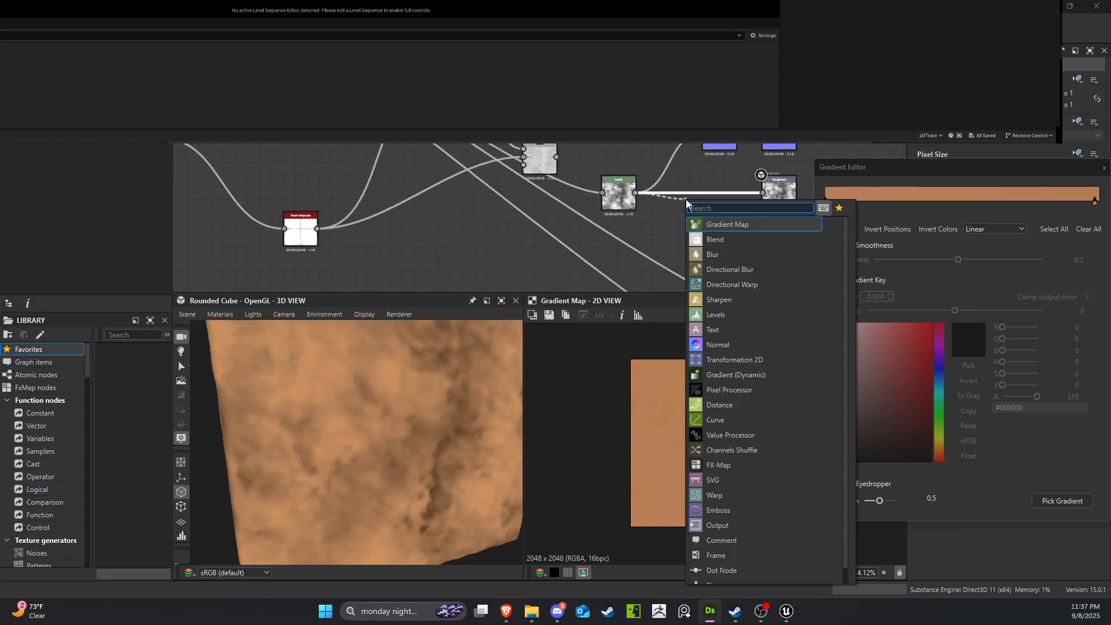
click(718, 314)
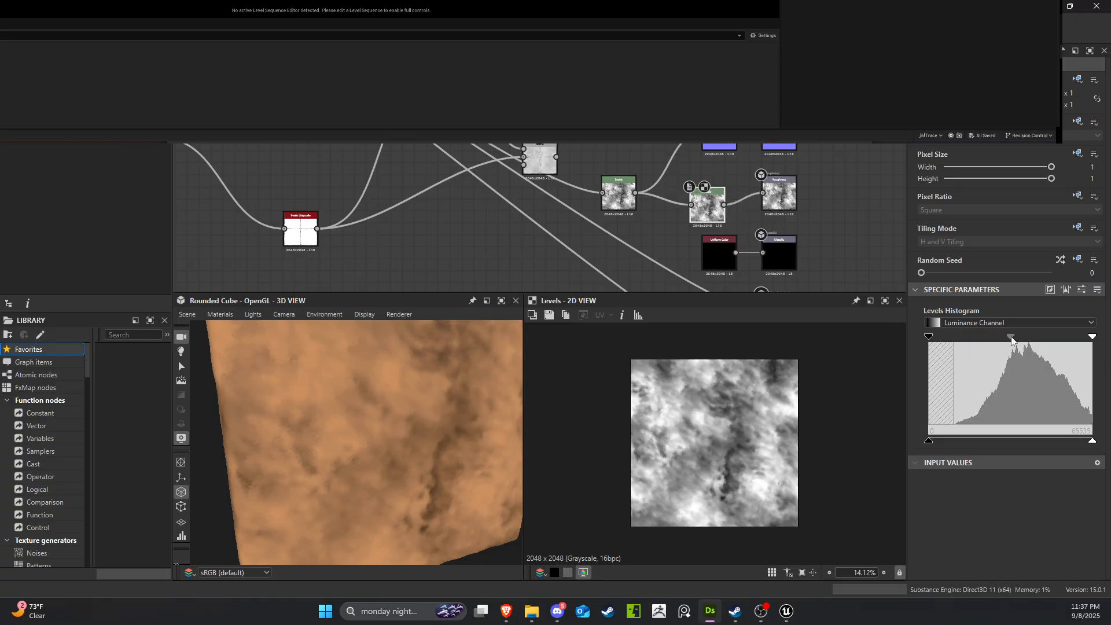
mouse_move(1011, 338)
mouse_down()
mouse_move(1048, 341)
mouse_move(1004, 344)
mouse_move(1022, 347)
mouse_up()
Add a Levels node from the shared Levels to the Ambient Occlusion output, moving the white Uniform Color node aside.
scroll(626, 214, down, 2)
middle_drag(629, 215, 618, 149)
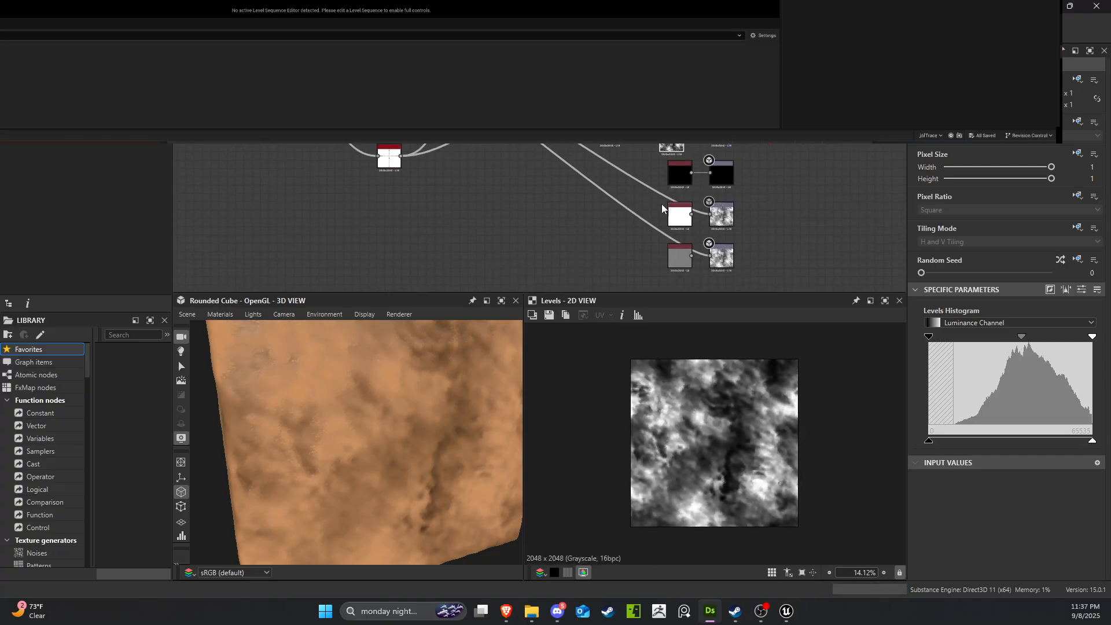
scroll(663, 215, up, 3)
drag(692, 224, 662, 224)
scroll(660, 224, down, 2)
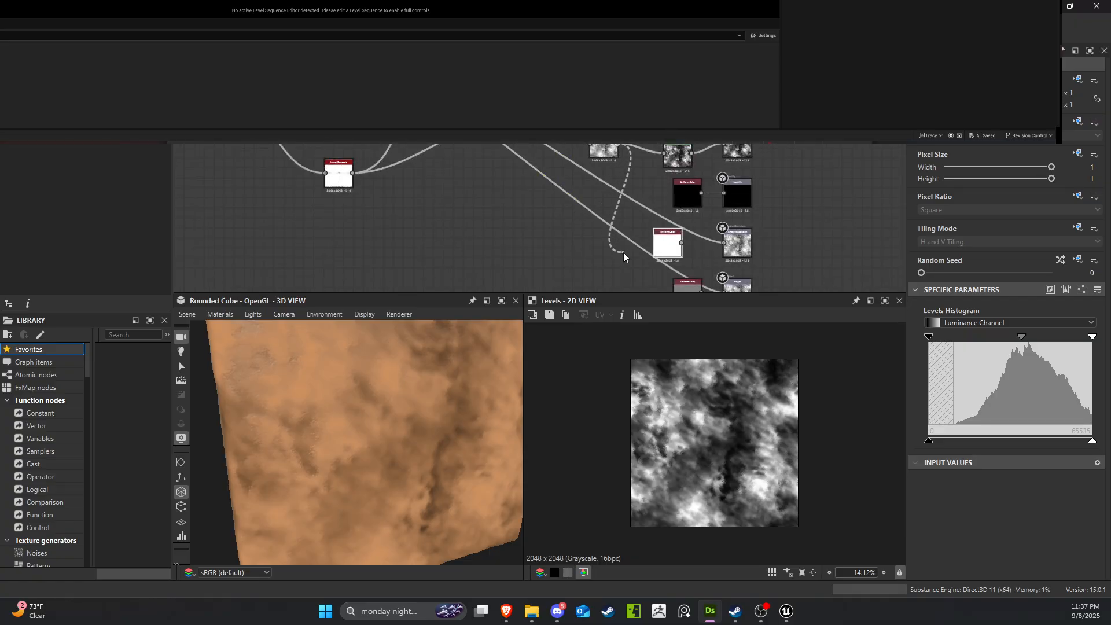
drag(623, 256, 618, 243)
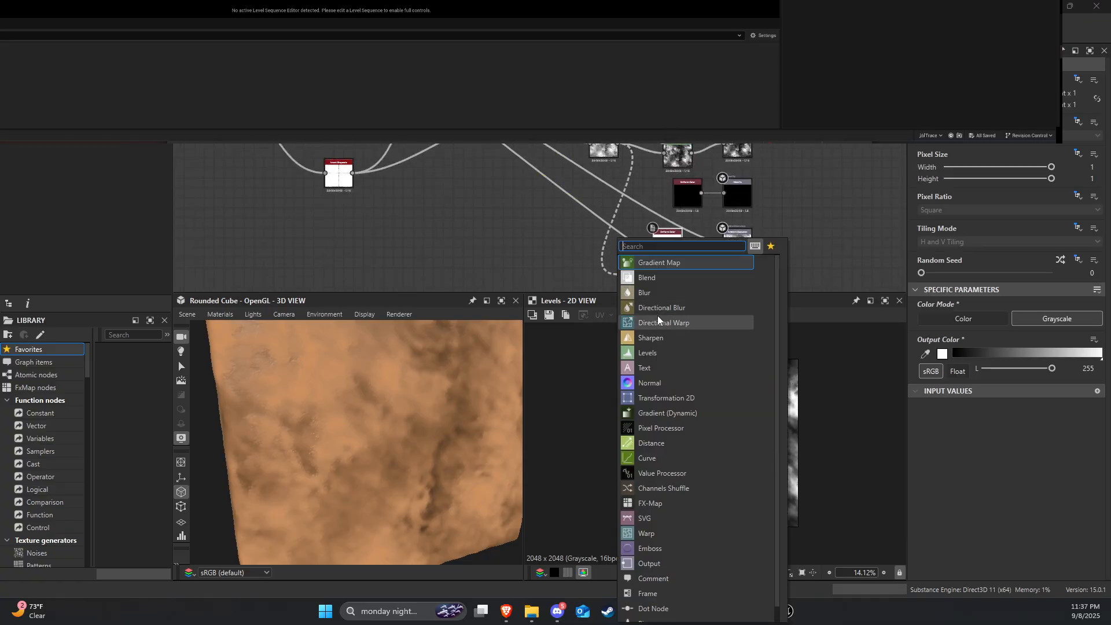
click(658, 356)
drag(677, 269, 722, 245)
click(623, 279)
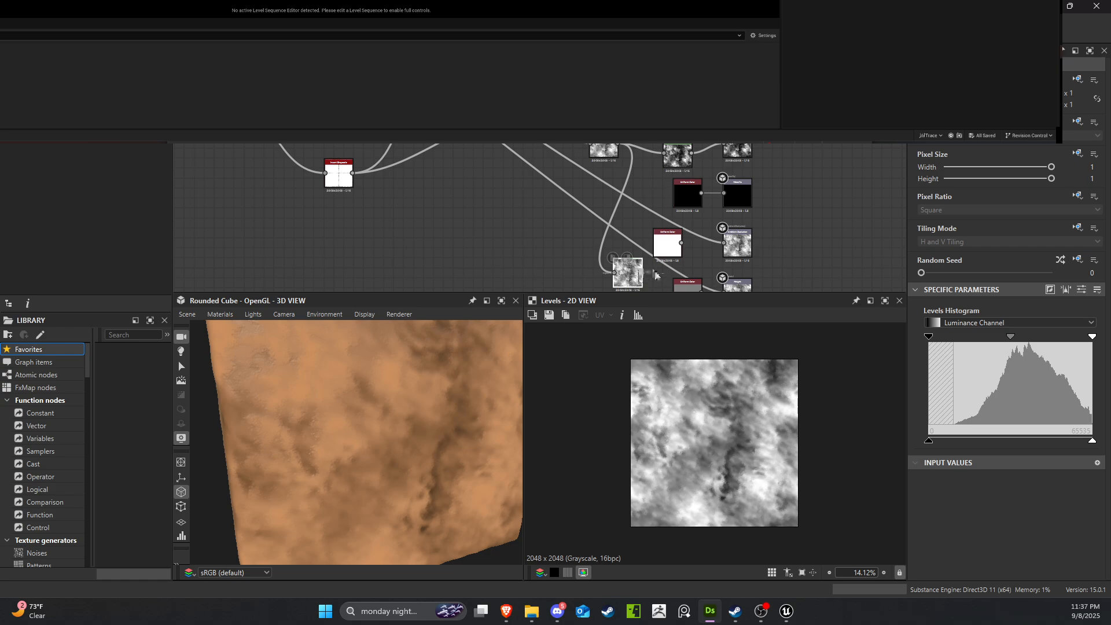
drag(641, 272, 608, 222)
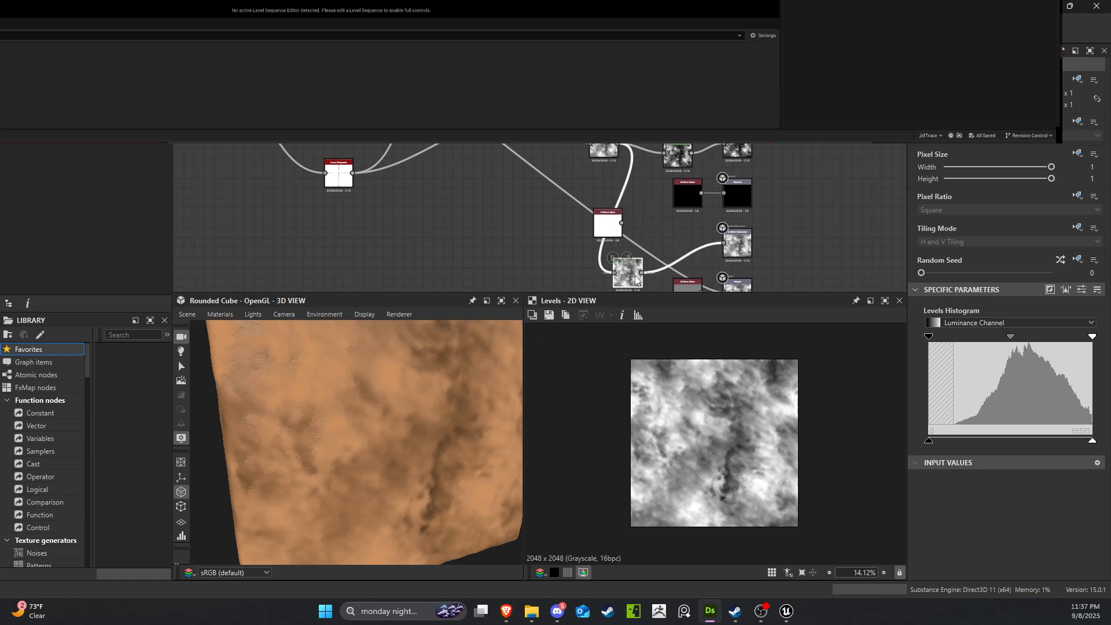
drag(635, 280, 695, 252)
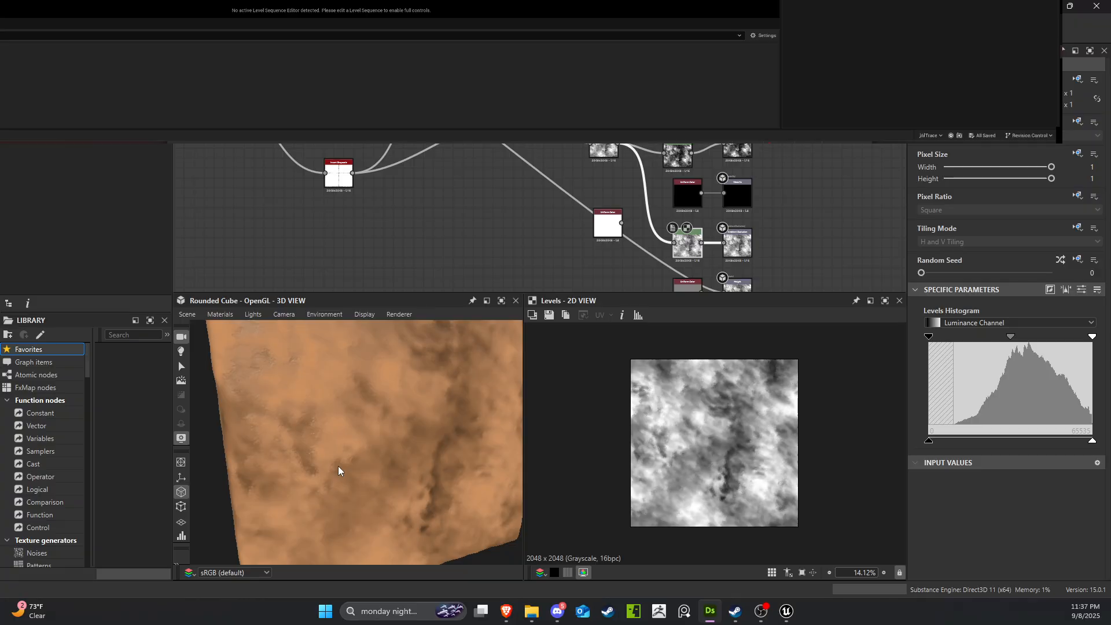
Lighten the ambient occlusion Levels midtones strongly and check the cube's shading in 3D.
drag(338, 470, 330, 471)
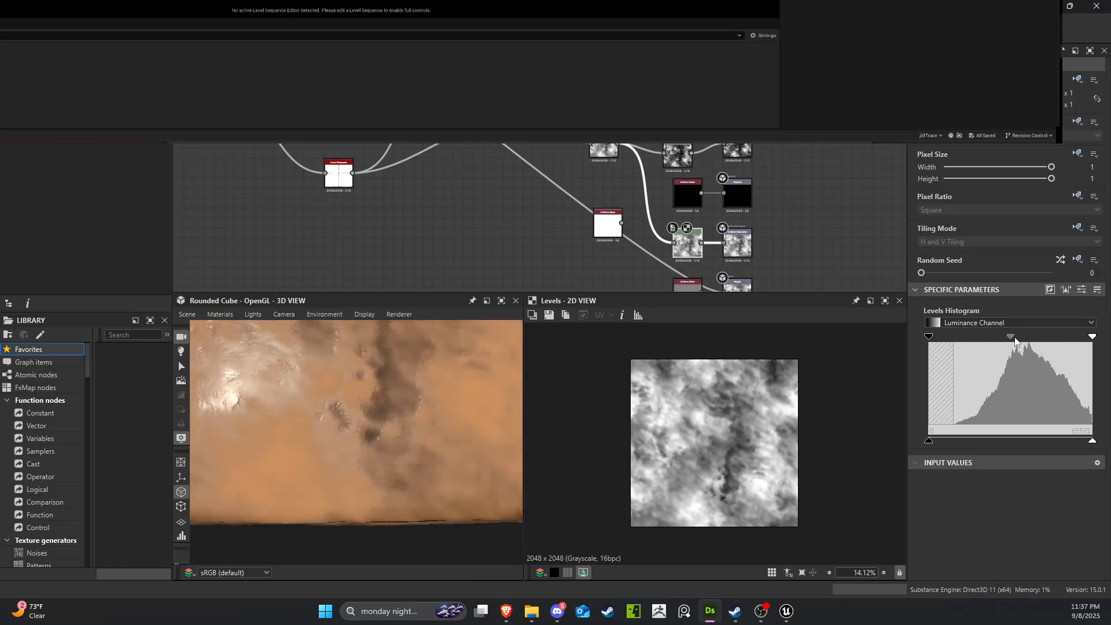
drag(1010, 336, 957, 337)
drag(263, 462, 327, 395)
scroll(697, 166, up, 1)
Move the shared Levels node up beside the Blend node and lighten its midtones slightly.
double_click(677, 159)
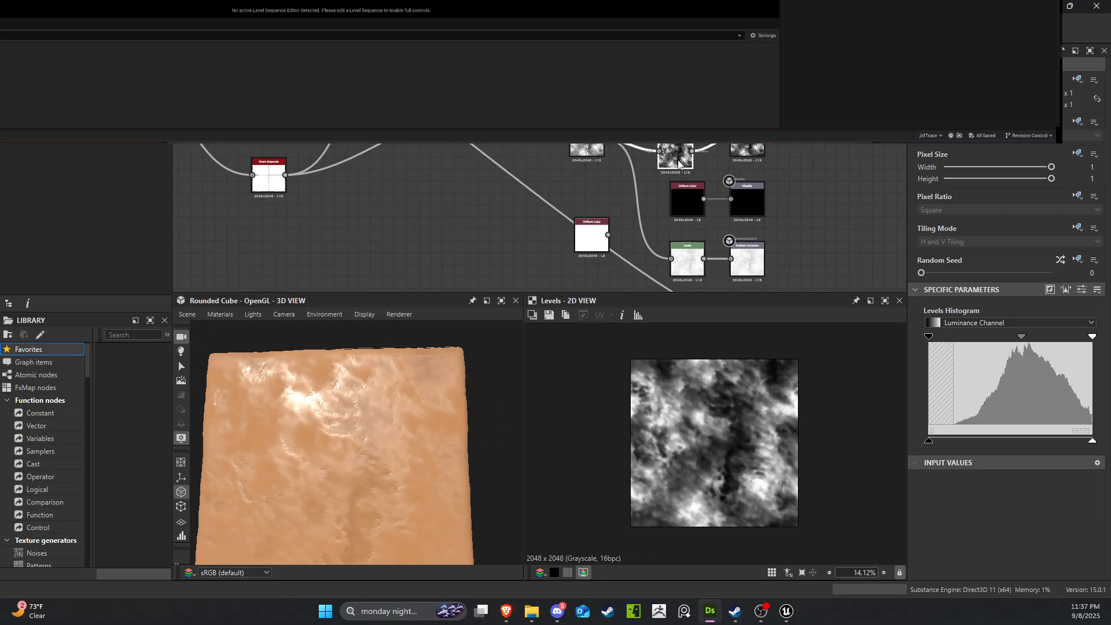
middle_drag(675, 155, 662, 213)
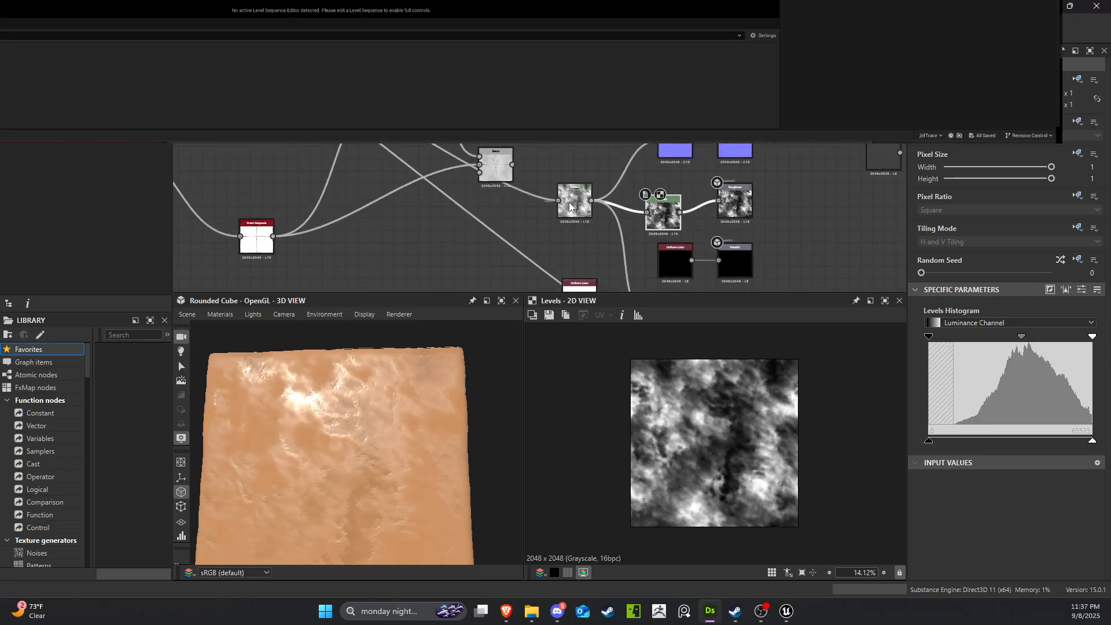
drag(570, 206, 568, 161)
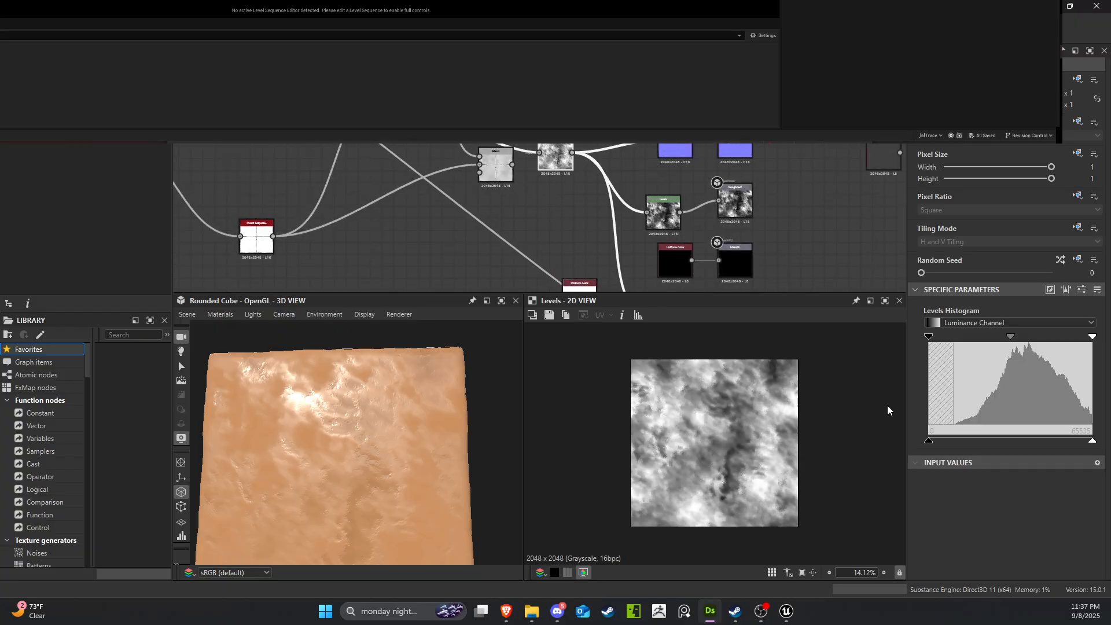
mouse_move(1010, 337)
mouse_down()
mouse_move(1058, 342)
mouse_move(974, 350)
mouse_move(1008, 357)
mouse_up()
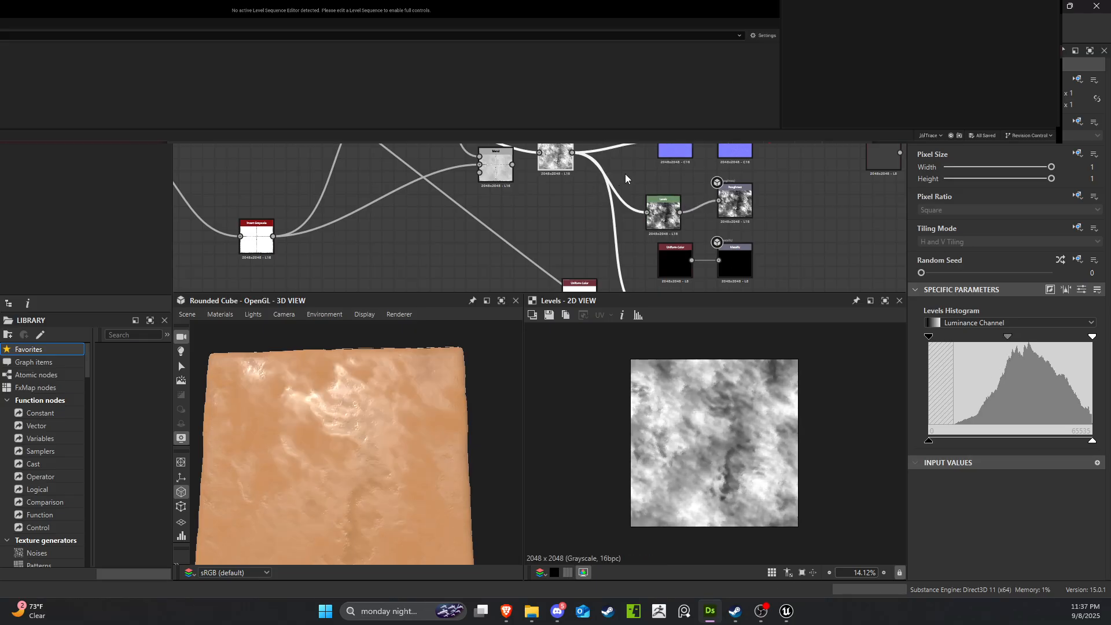
Add a Levels node after the shared Levels, raise its black point and lower its white point, and inspect the cube.
drag(556, 166, 582, 143)
click(632, 260)
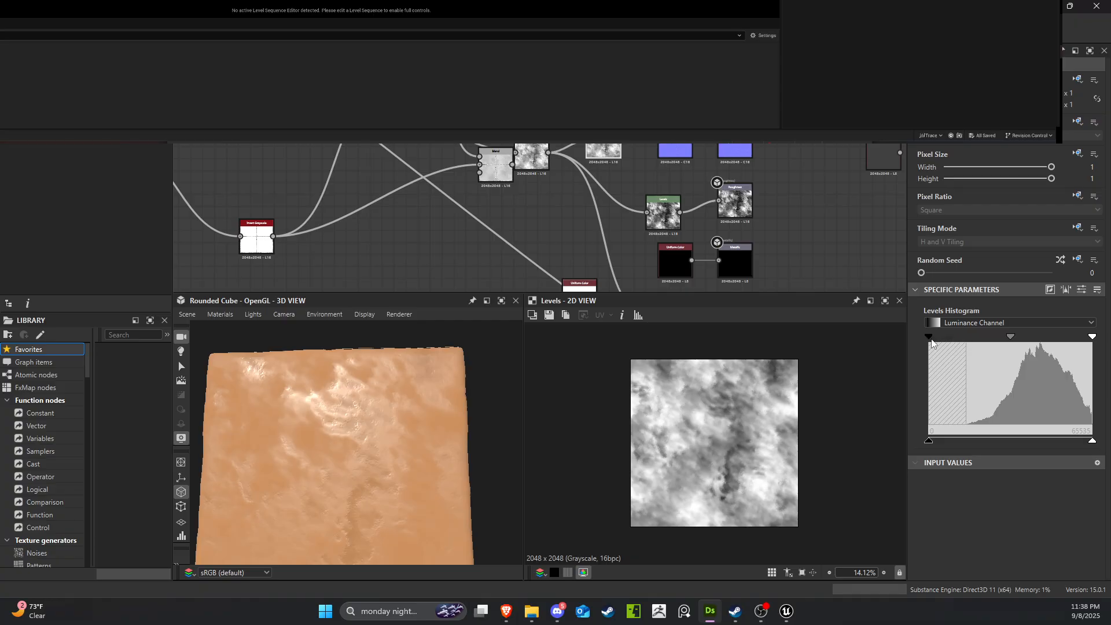
drag(931, 340, 978, 340)
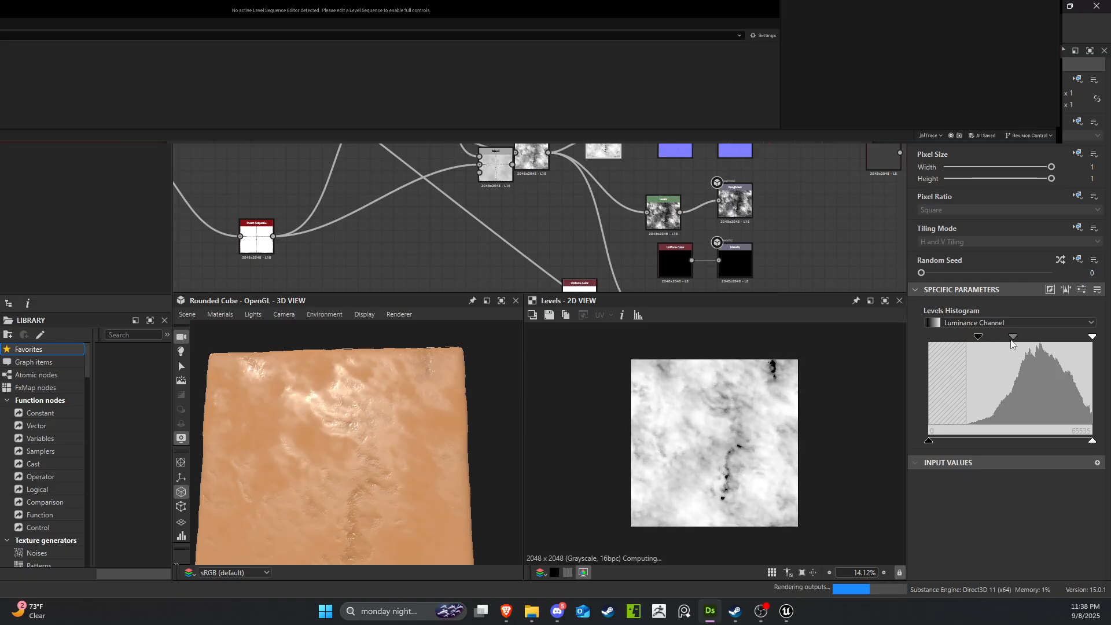
drag(1092, 336, 1041, 337)
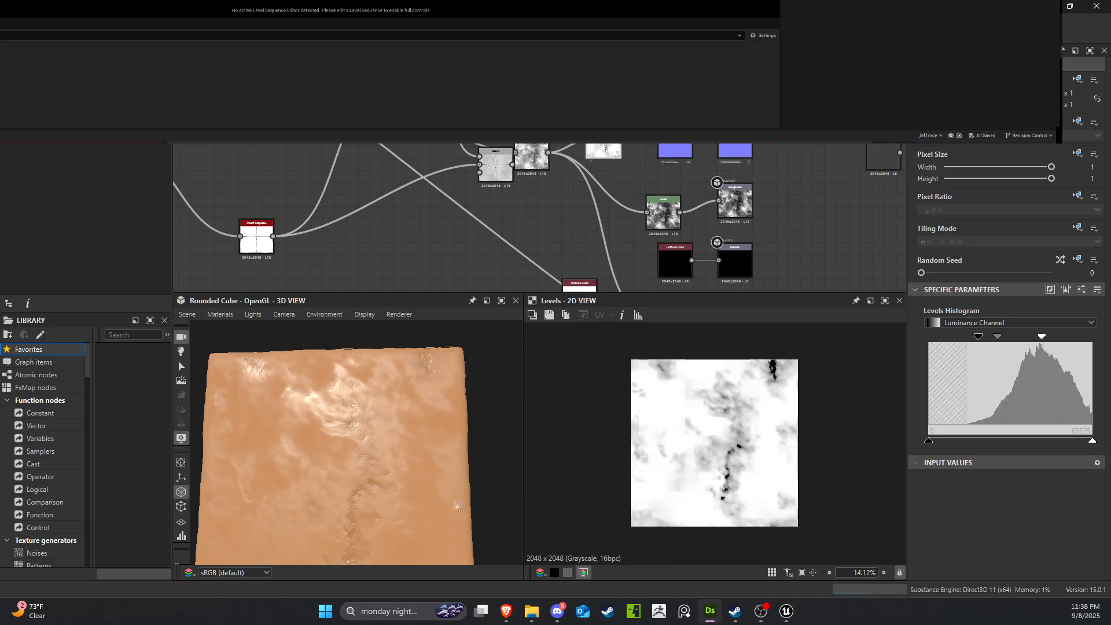
scroll(446, 498, down, 5)
drag(434, 491, 446, 456)
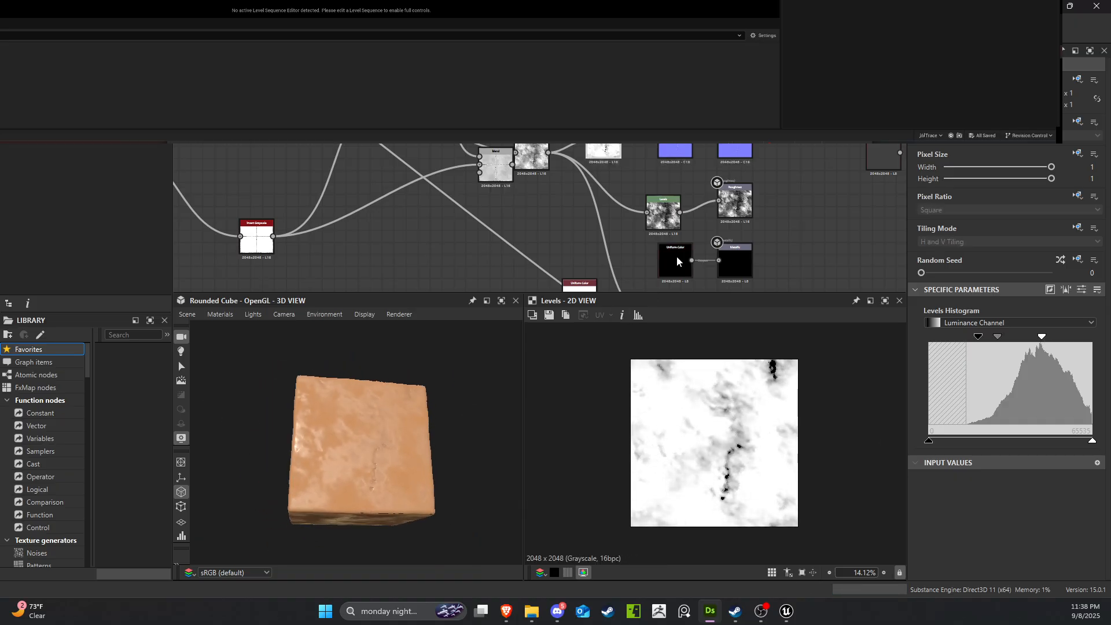
Connect the new high-contrast Levels node to the Height output and check the cube's displacement in 3D.
middle_drag(677, 261, 806, 181)
scroll(722, 175, up, 2)
scroll(691, 184, down, 4)
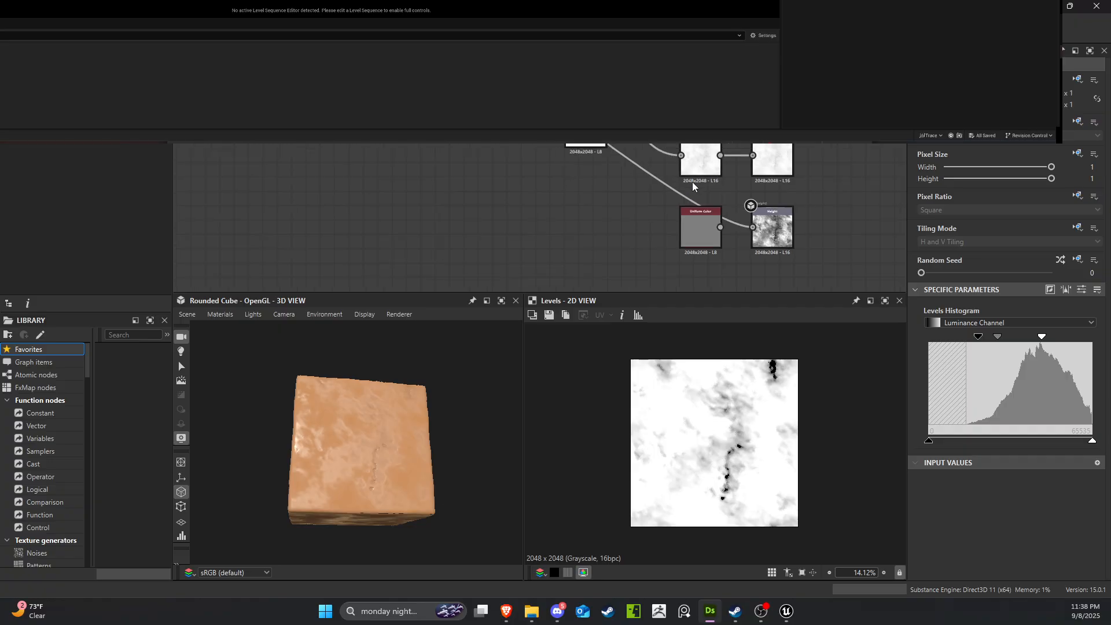
middle_drag(689, 189, 653, 291)
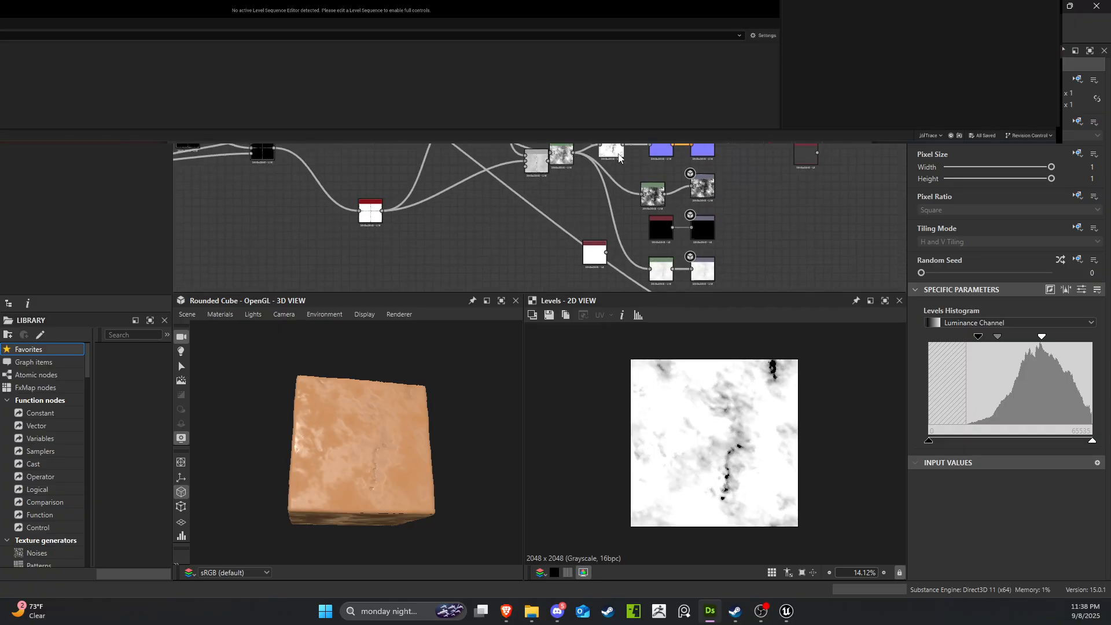
drag(624, 146, 695, 160)
scroll(347, 485, up, 5)
drag(328, 491, 422, 421)
scroll(329, 486, down, 5)
Review the upstream Perlin Noise and Grunge Map nodes and inspect the cube from another angle.
scroll(310, 248, down, 6)
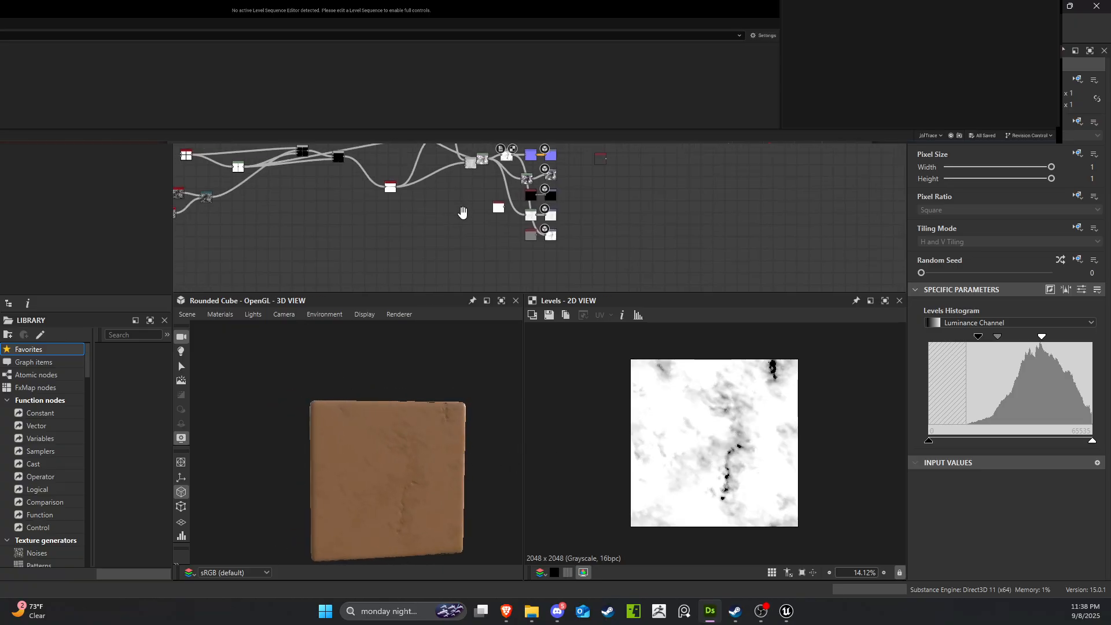
scroll(551, 187, up, 4)
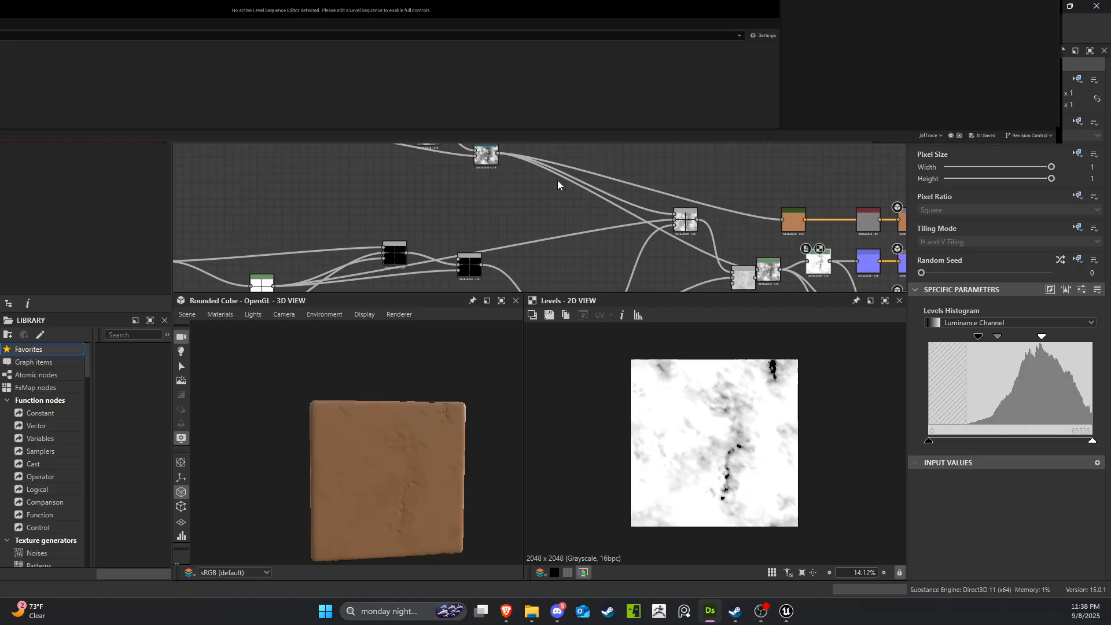
scroll(441, 174, up, 4)
middle_drag(470, 173, 668, 285)
middle_drag(316, 217, 650, 168)
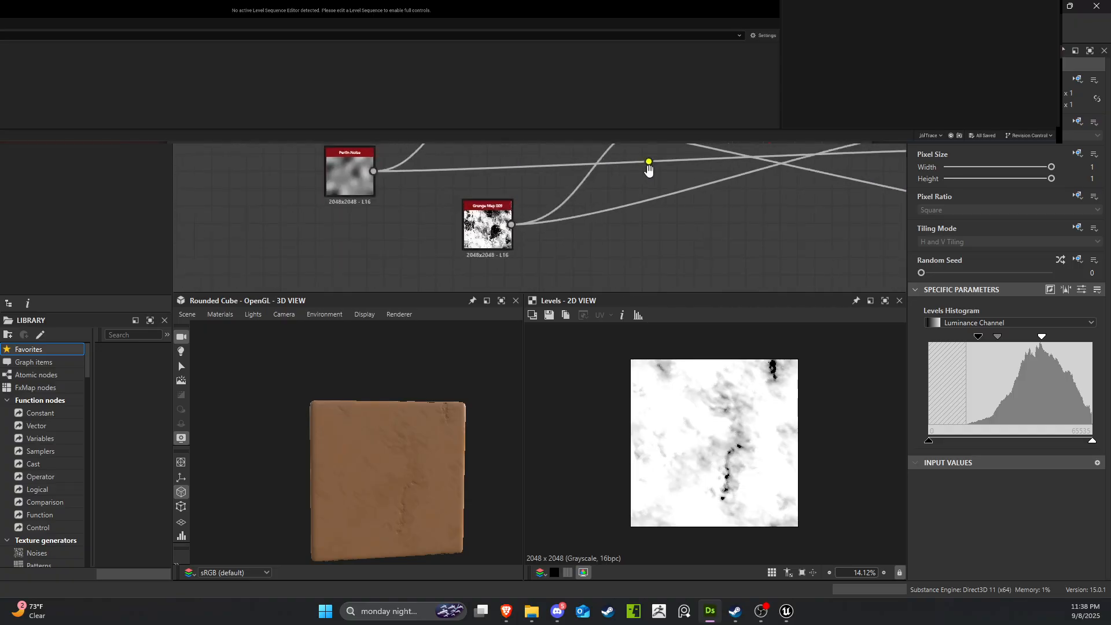
scroll(348, 175, down, 1)
drag(379, 529, 373, 446)
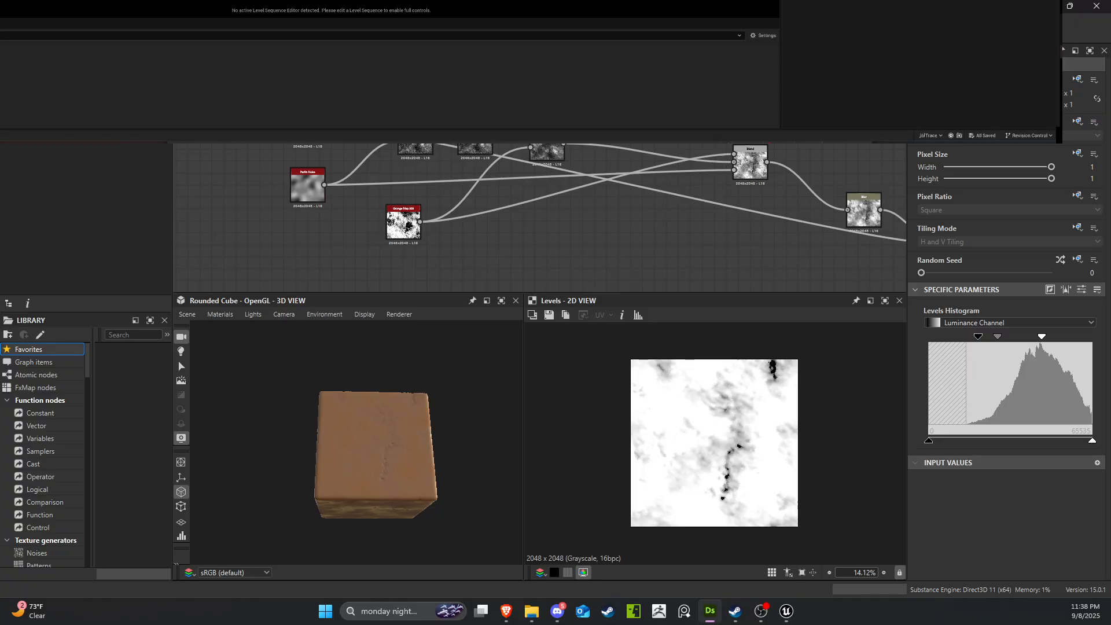
Switch to Unreal Engine and place a sphere in the open-world level.
drag(1110, 144, 474, 1)
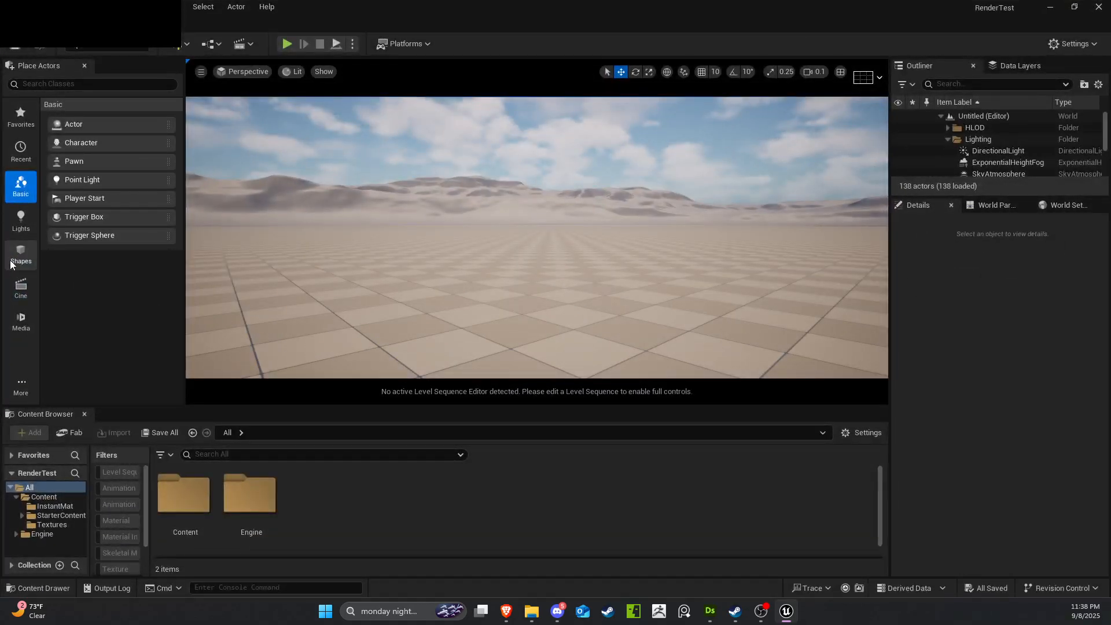
click(26, 253)
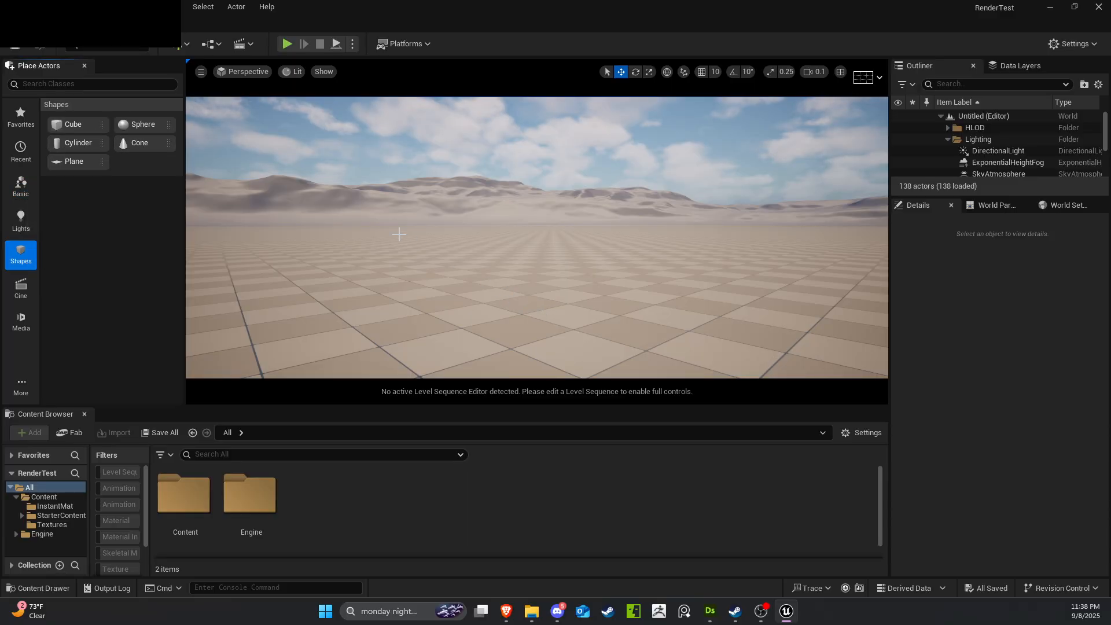
drag(133, 126, 470, 209)
scroll(490, 247, up, 3)
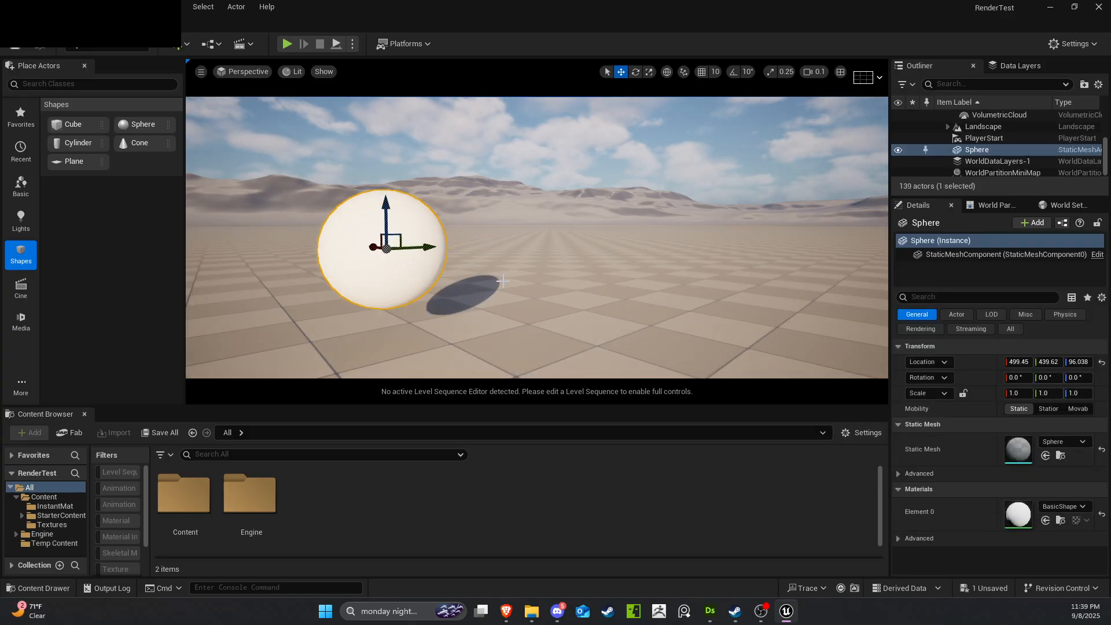
key(e)
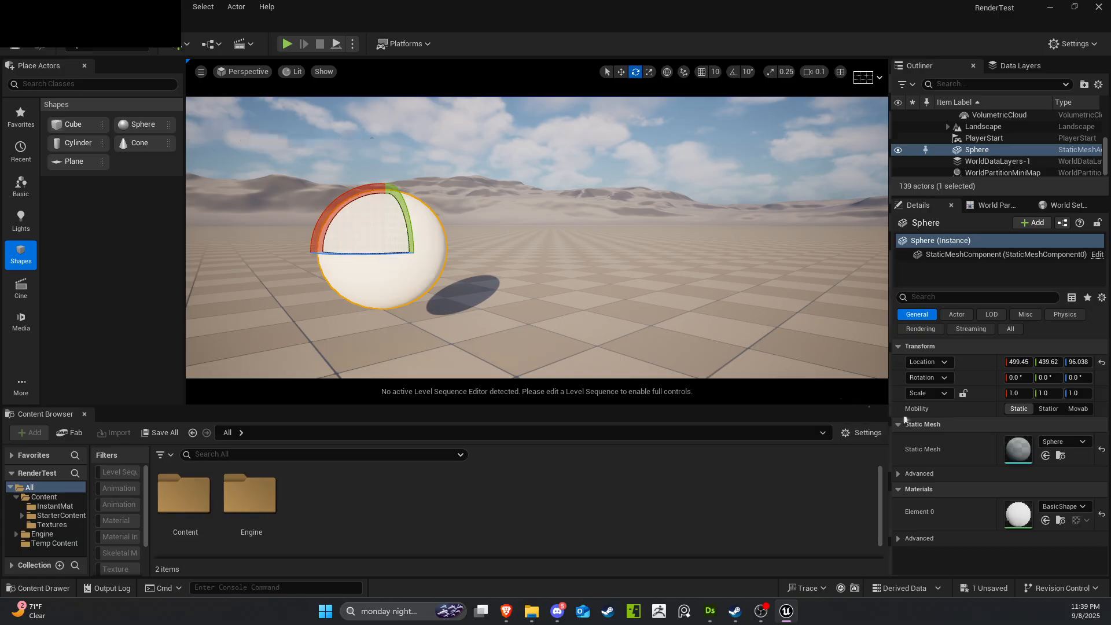
click(1018, 458)
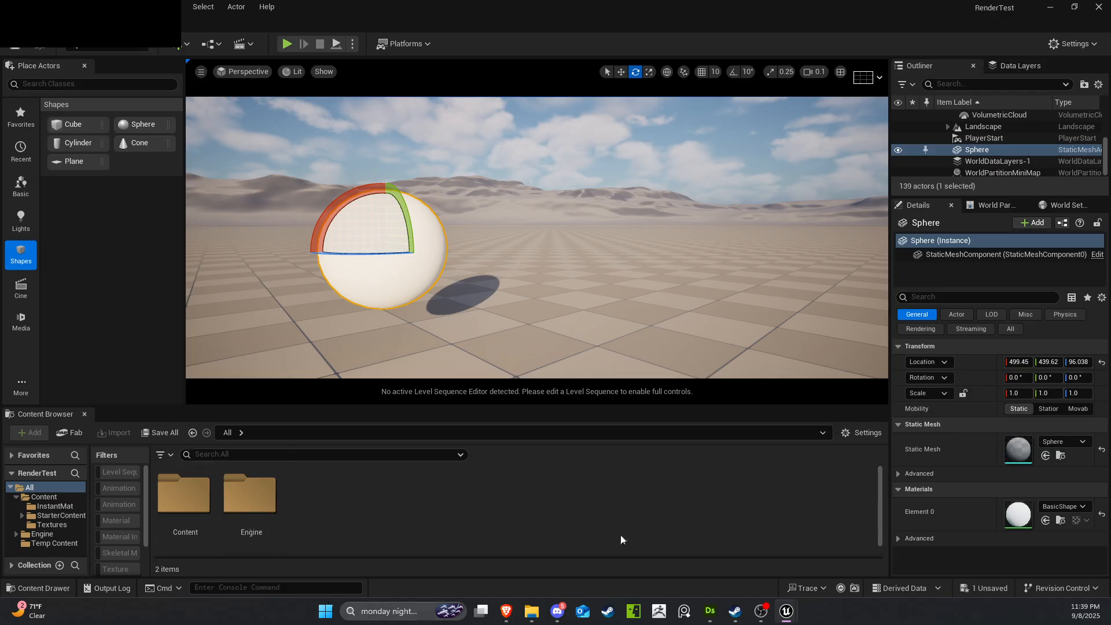
Switch to File Explorer, select the Brickwall texture maps and try to import them into the content browser's root in Unreal Engine.
click(532, 612)
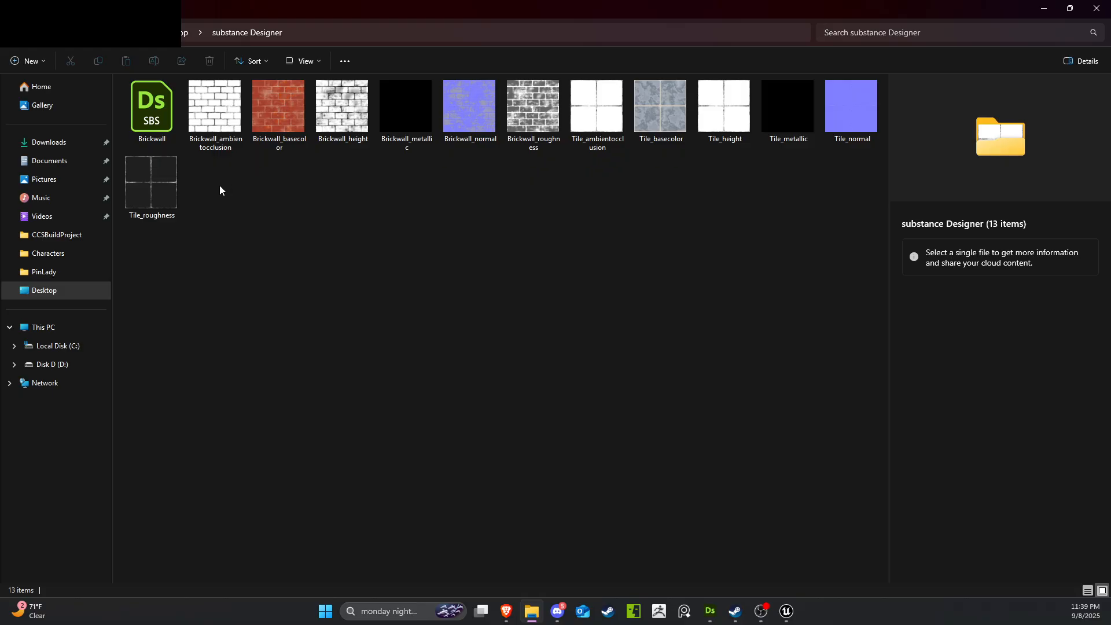
drag(220, 185, 481, 121)
drag(514, 12, 1110, 58)
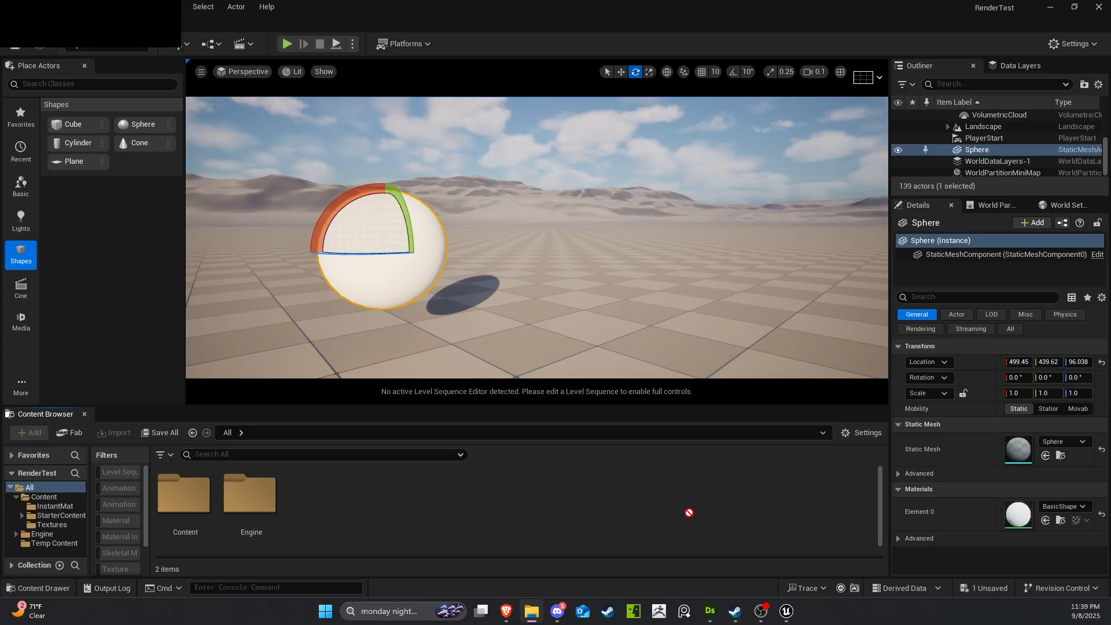
Create a new level from the Basic template without saving the current one.
click(111, 49)
scroll(481, 332, down, 3)
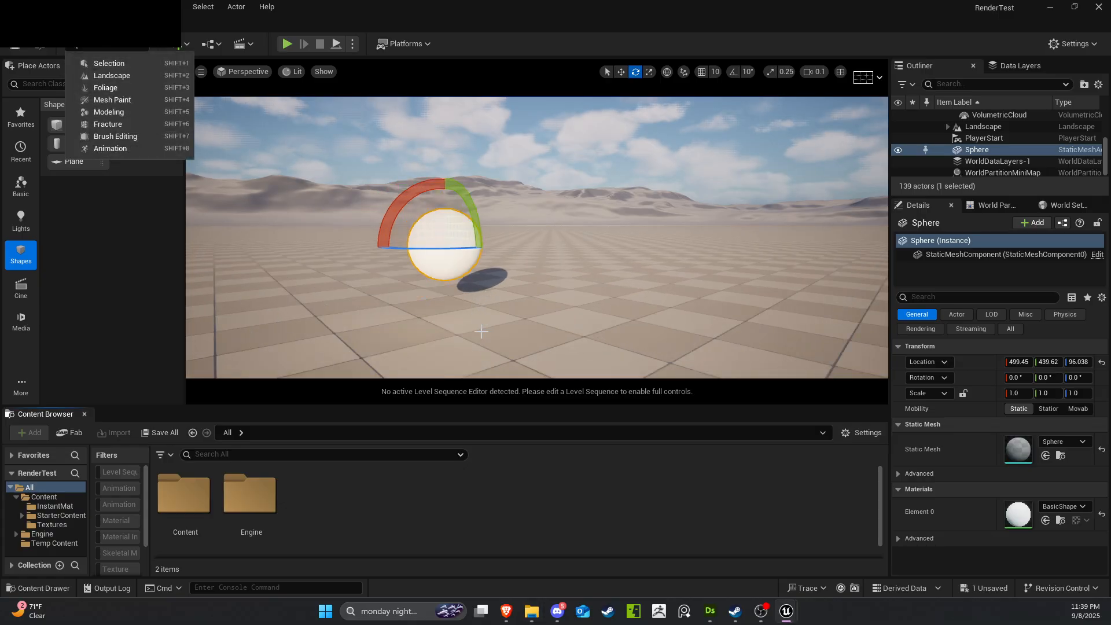
click(40, 7)
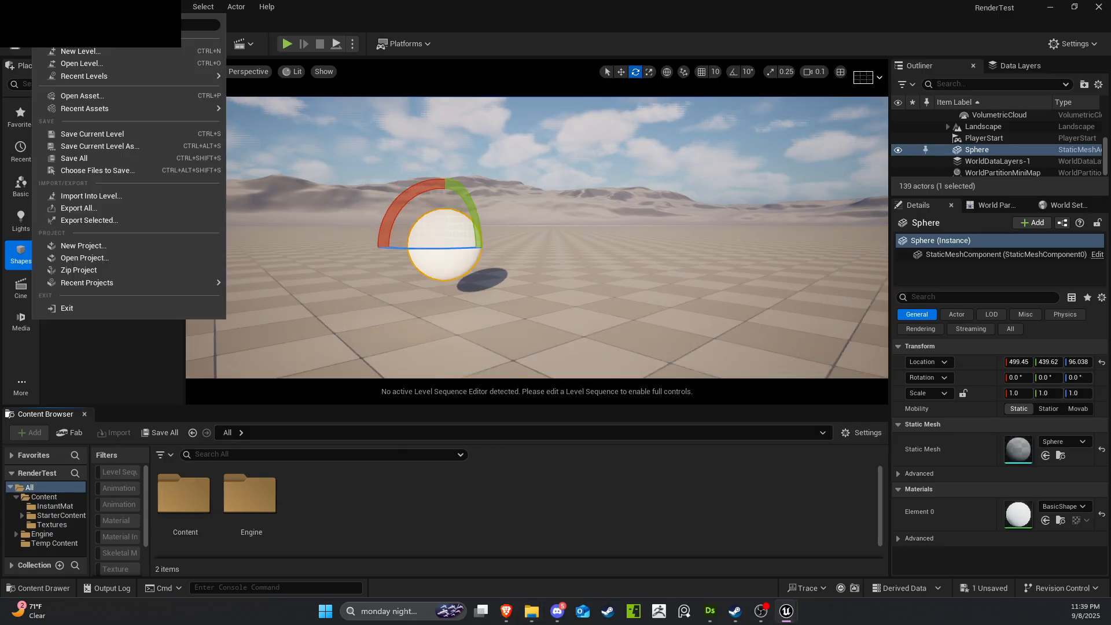
click(75, 51)
click(572, 249)
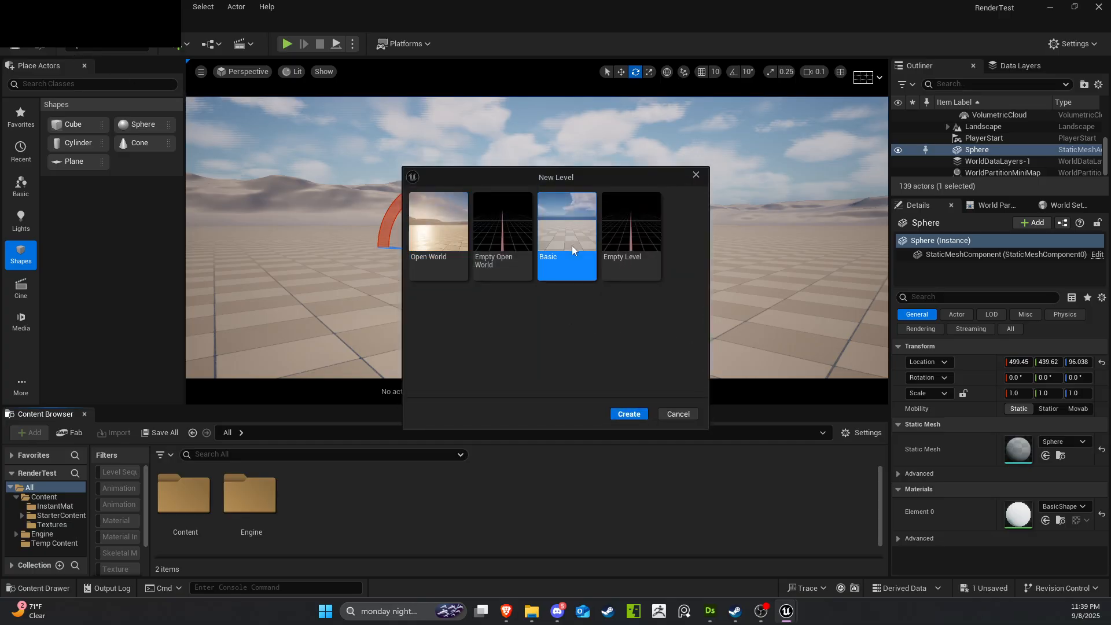
click(628, 412)
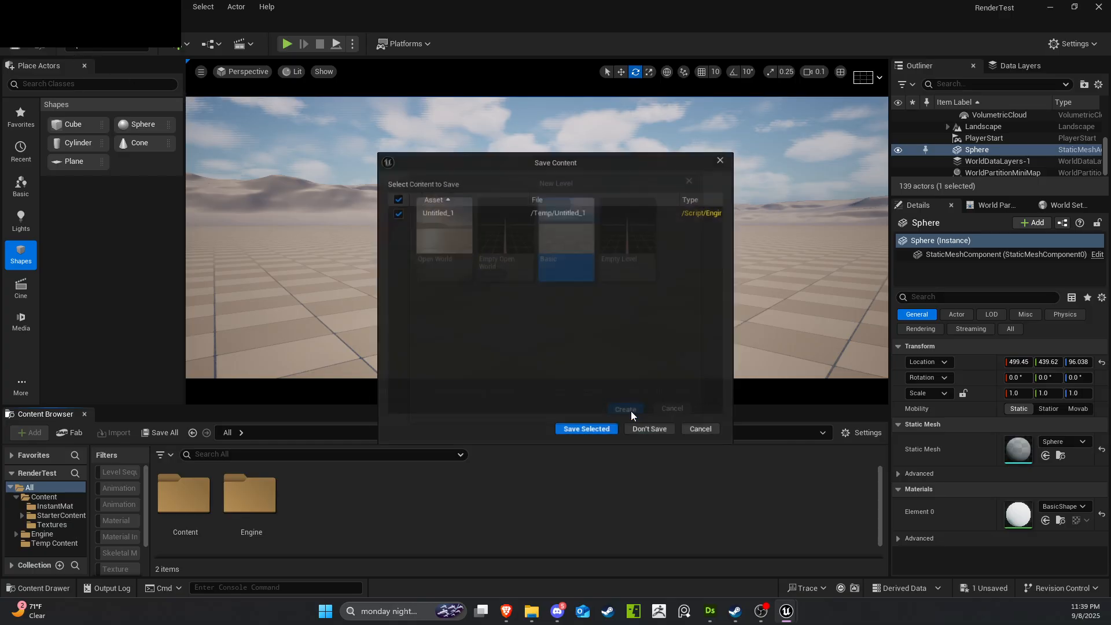
click(654, 436)
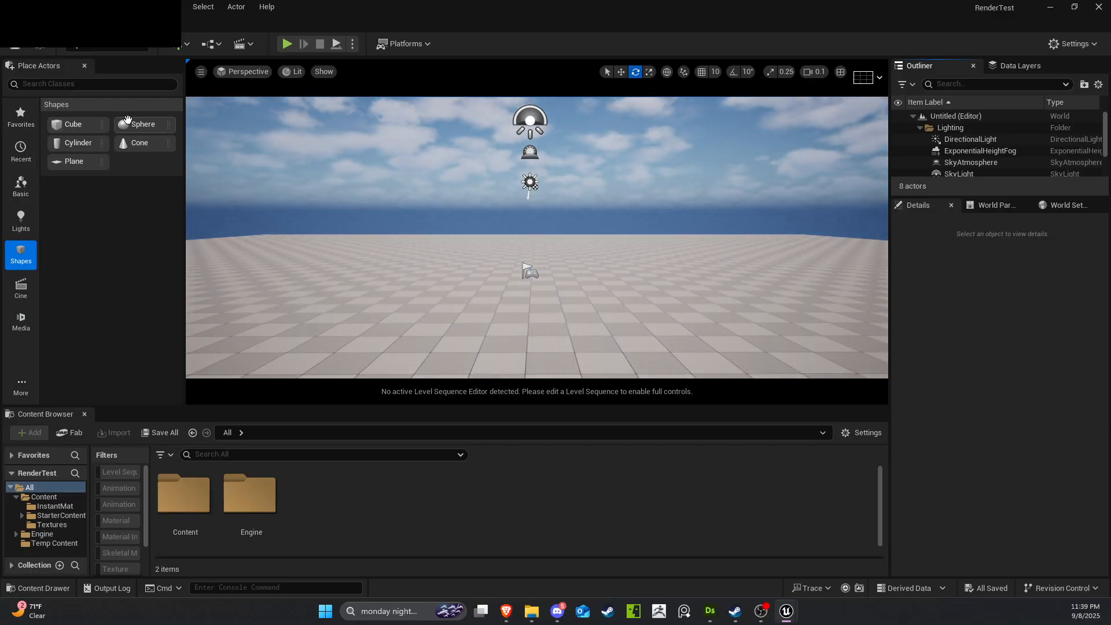
Place a sphere above the floor, view it up close, and browse the project's Content folder.
drag(127, 118, 560, 202)
key(w)
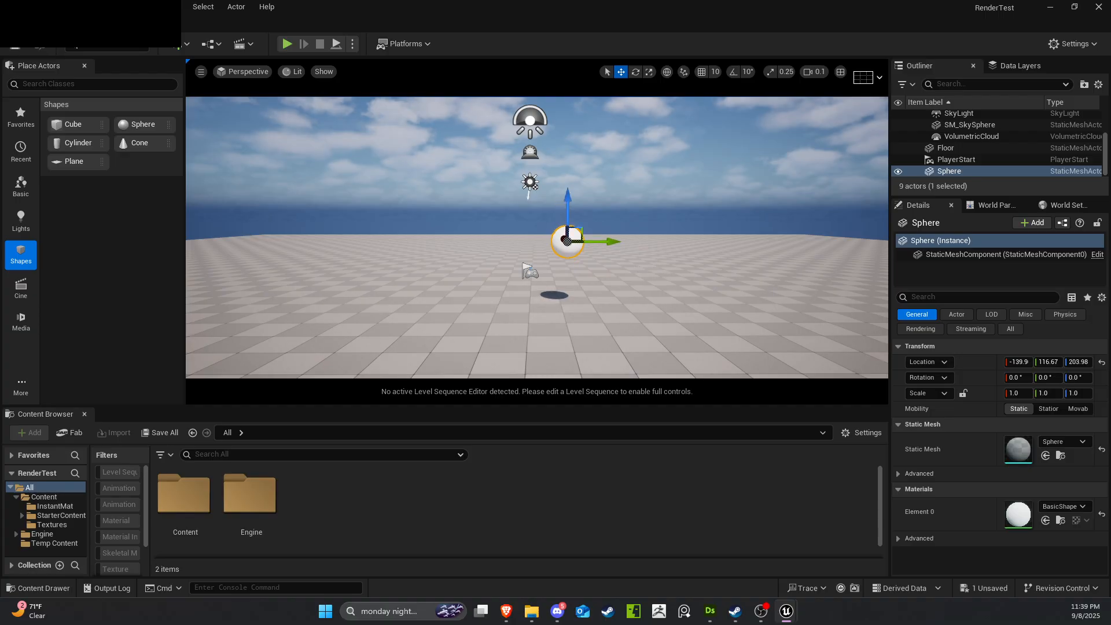
right_drag(668, 277, 648, 283)
key(w)
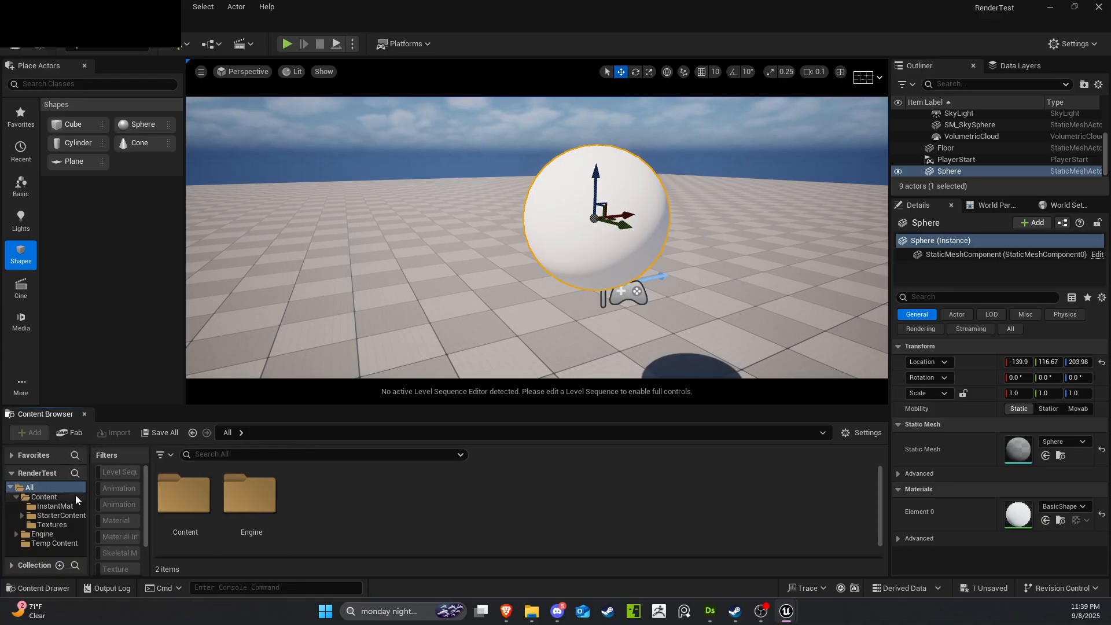
click(44, 496)
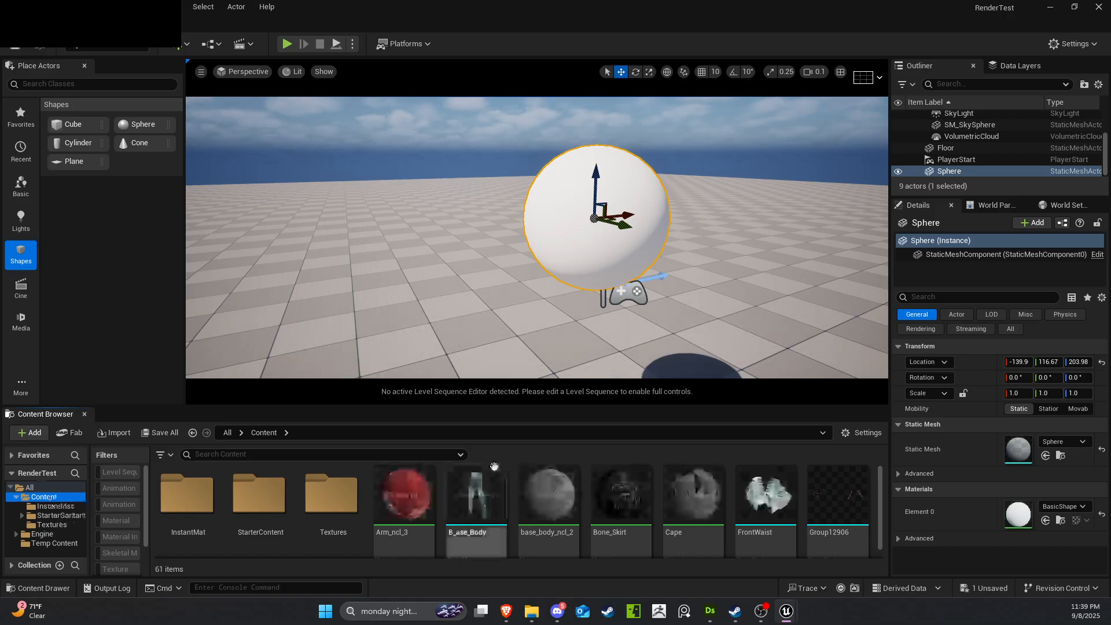
scroll(493, 478, down, 10)
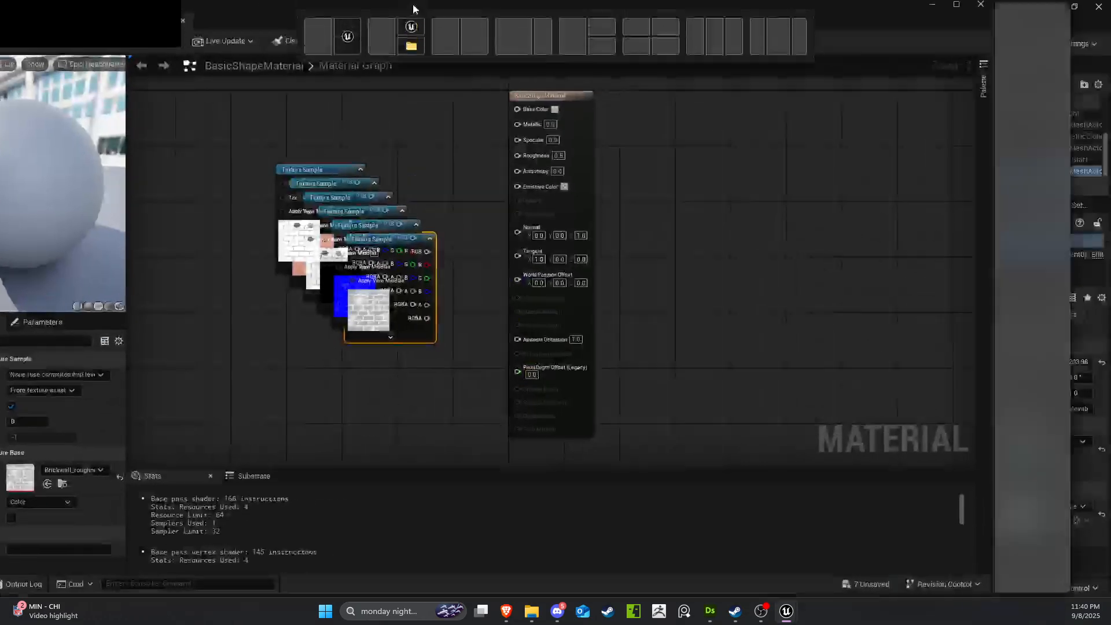
Maximize the BasicShapeMaterial editor window and move the result node away from the texture samples.
drag(413, 9, 545, 89)
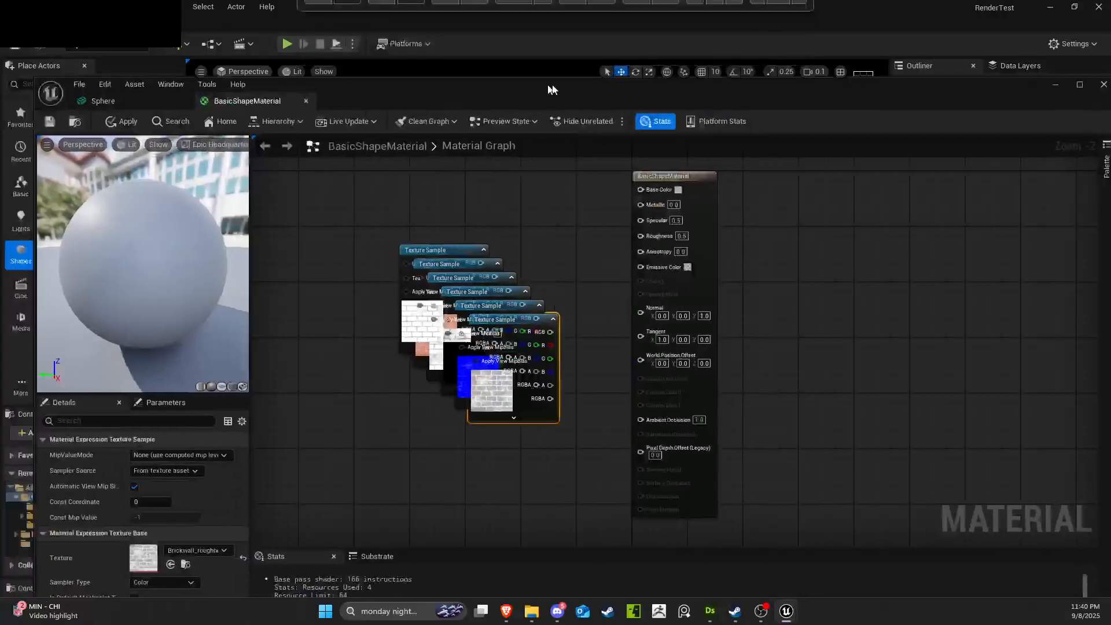
click(1079, 85)
click(705, 238)
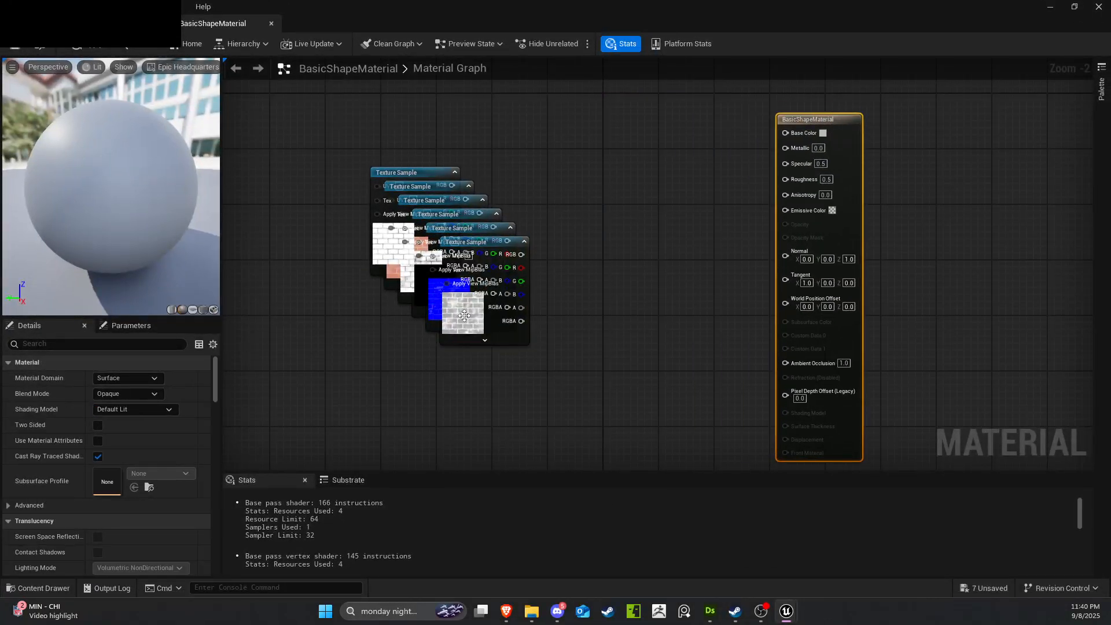
Separate the Brickwall roughness and normal texture samples and connect their RGB outputs to the material's Roughness and Normal inputs.
drag(464, 315, 614, 350)
scroll(619, 356, up, 3)
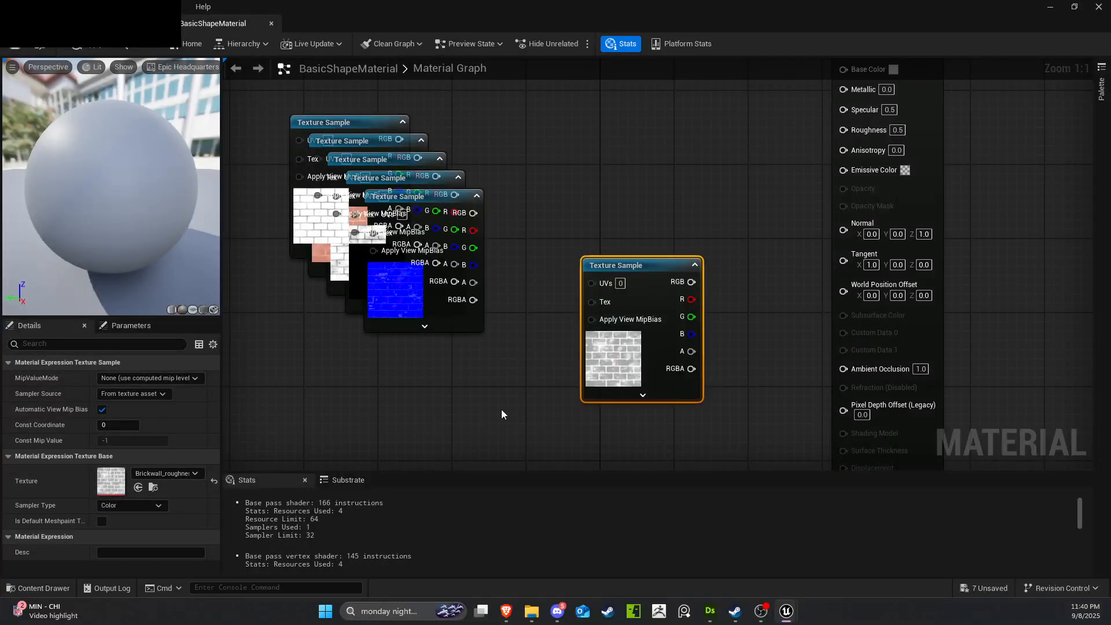
drag(691, 282, 843, 128)
drag(405, 196, 577, 126)
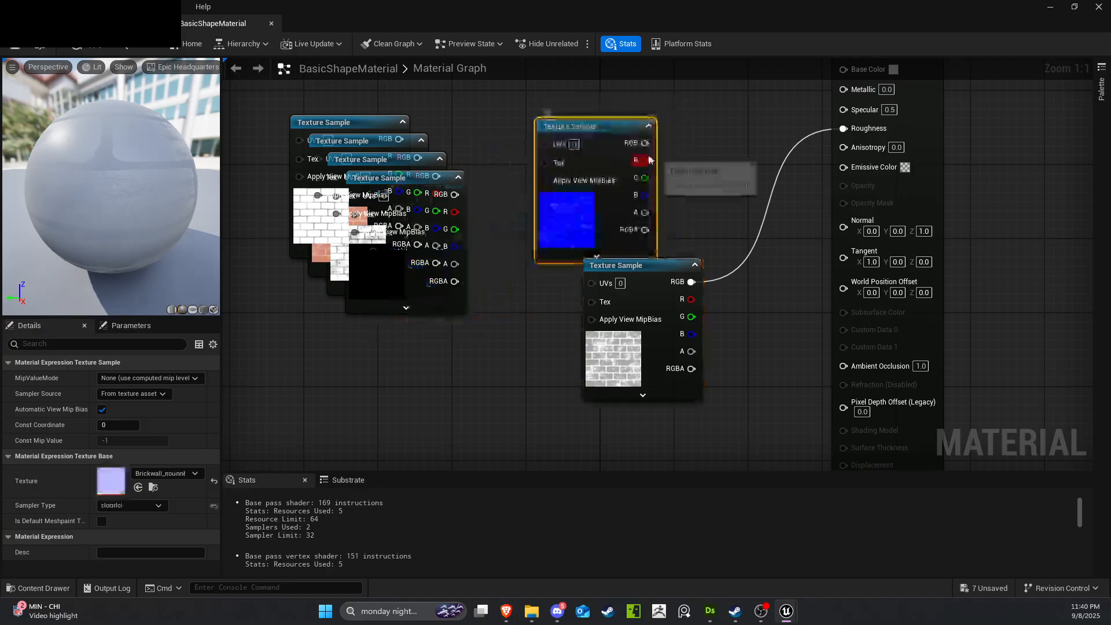
drag(644, 143, 867, 220)
drag(570, 126, 542, 385)
Set the Brickwall metallic and height texture samples aside, unconnected, and examine the result node's available inputs.
drag(356, 274, 537, 212)
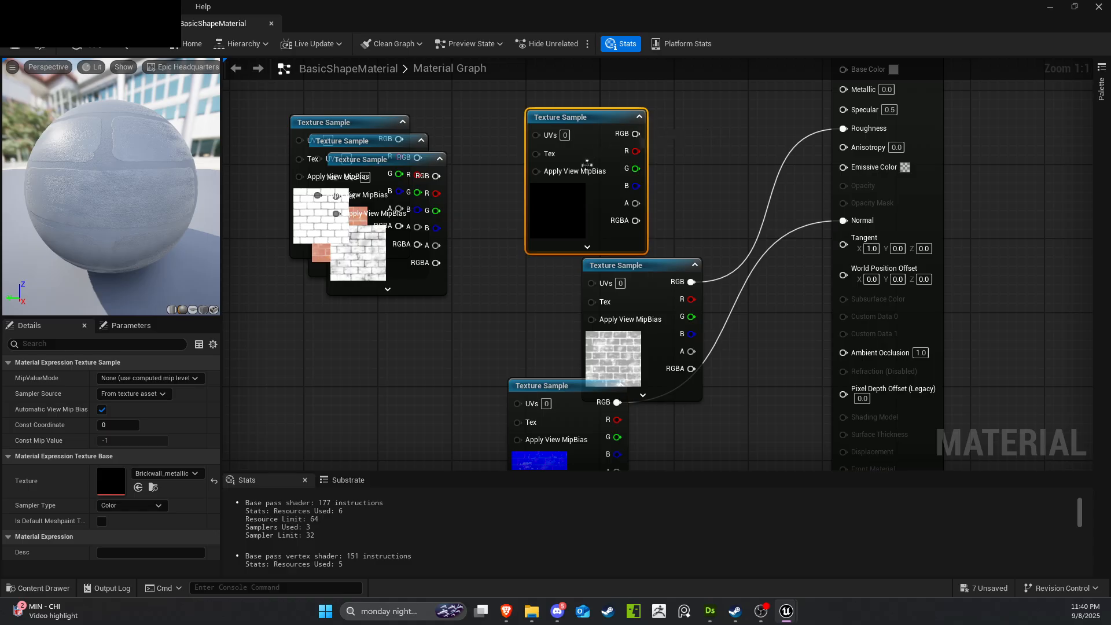
drag(570, 221, 227, 433)
drag(767, 268, 614, 383)
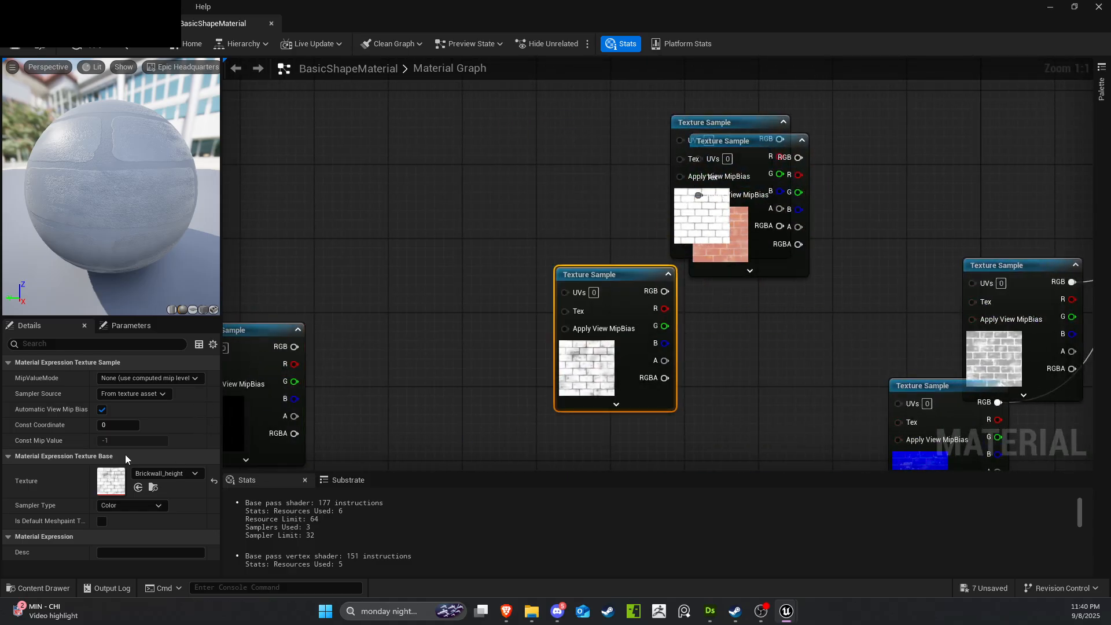
scroll(850, 217, down, 3)
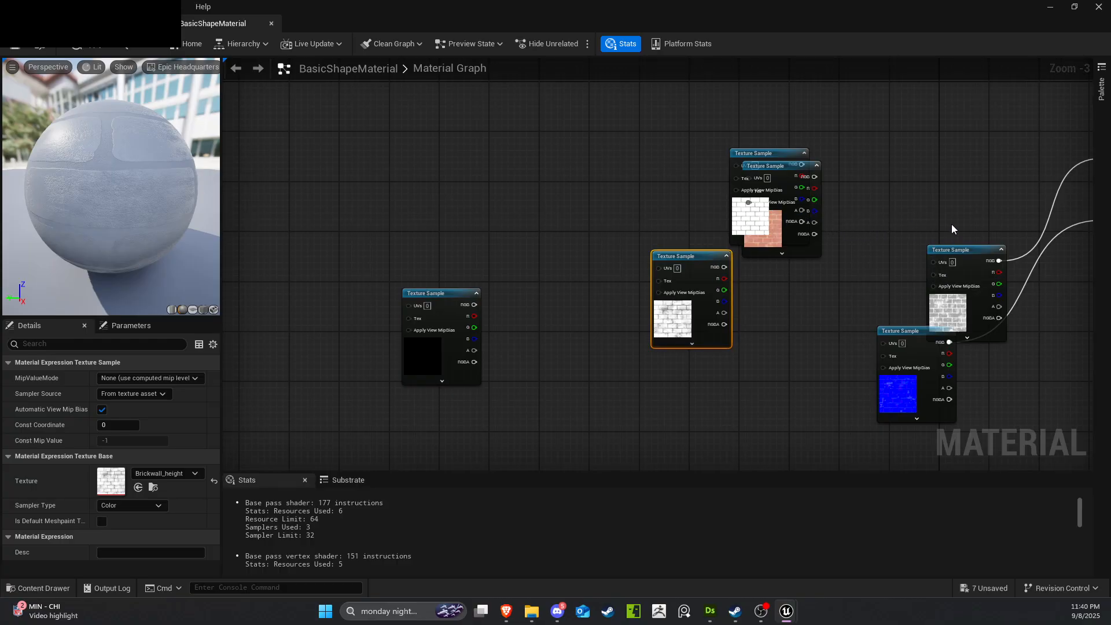
right_drag(959, 209, 624, 209)
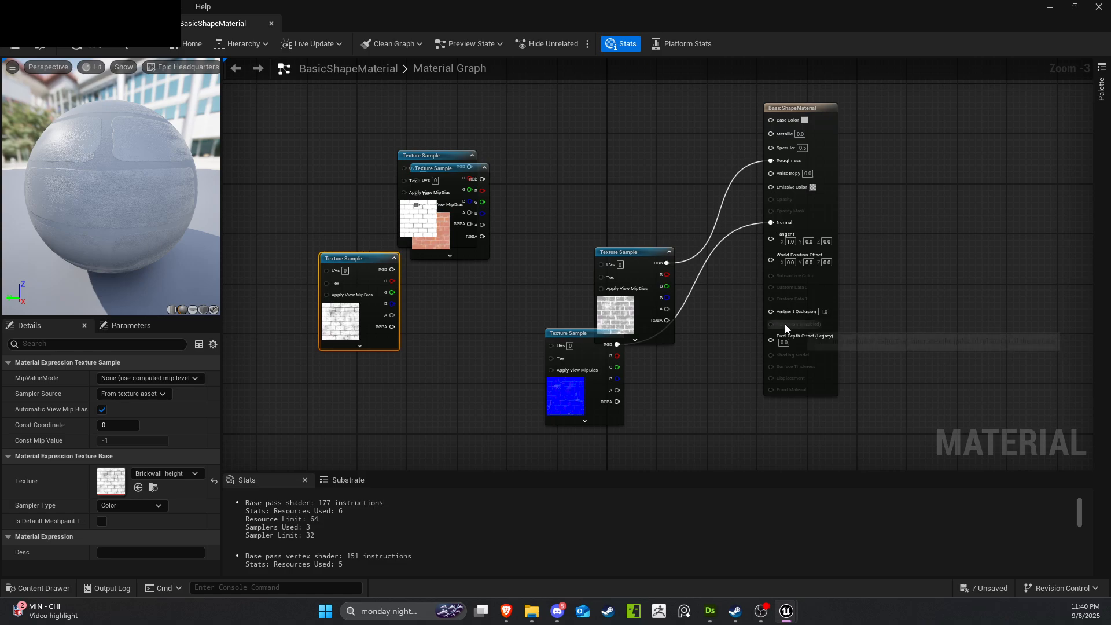
scroll(786, 325, up, 3)
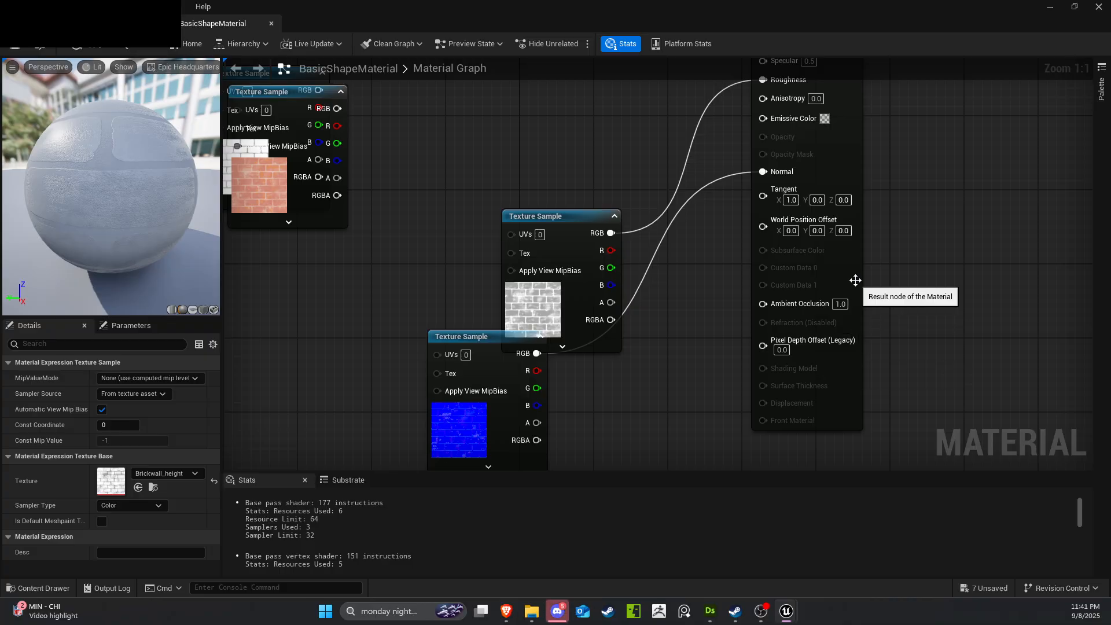
Find the tessellation setting in the material's details and enable Nanite tessellation.
scroll(861, 279, down, 3)
click(845, 97)
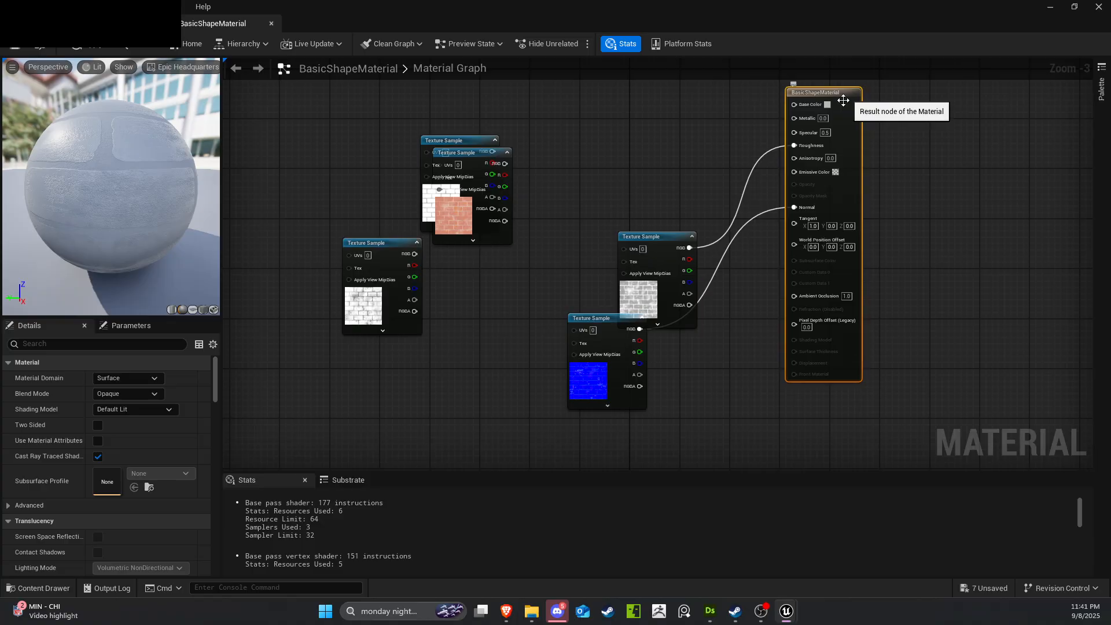
scroll(86, 462, down, 10)
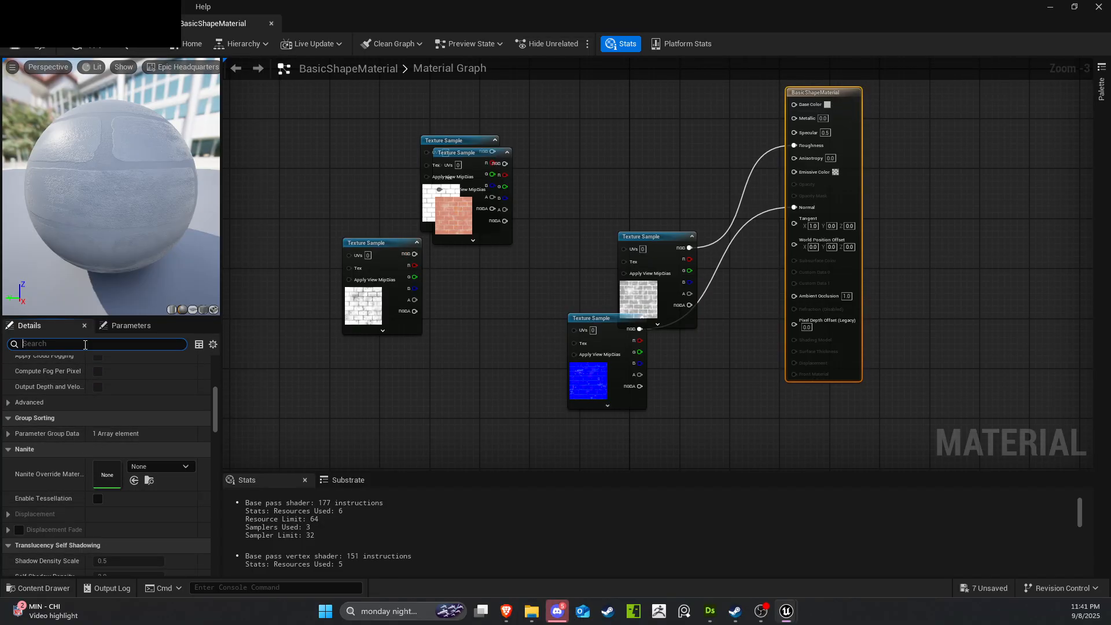
click(119, 345)
text(te)
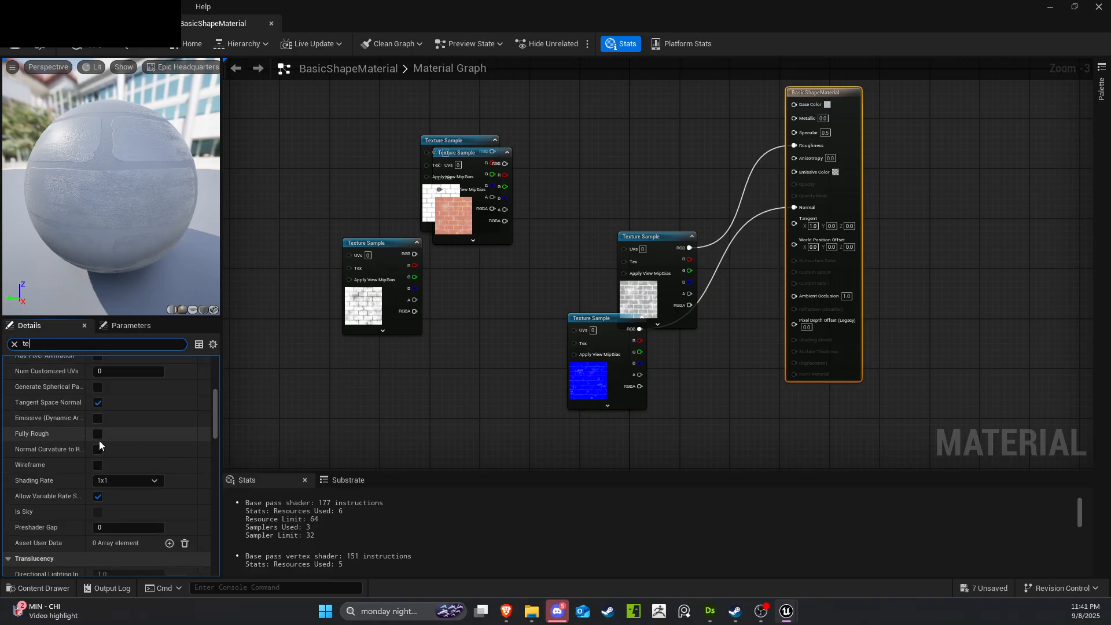
scroll(83, 524, down, 2)
scroll(83, 535, down, 2)
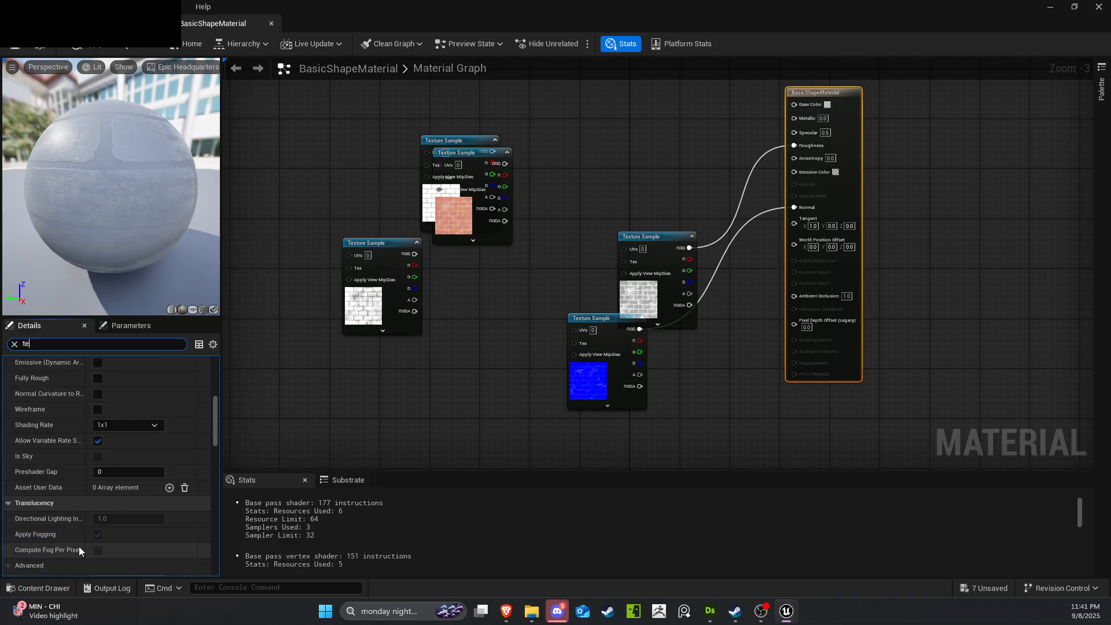
text(s)
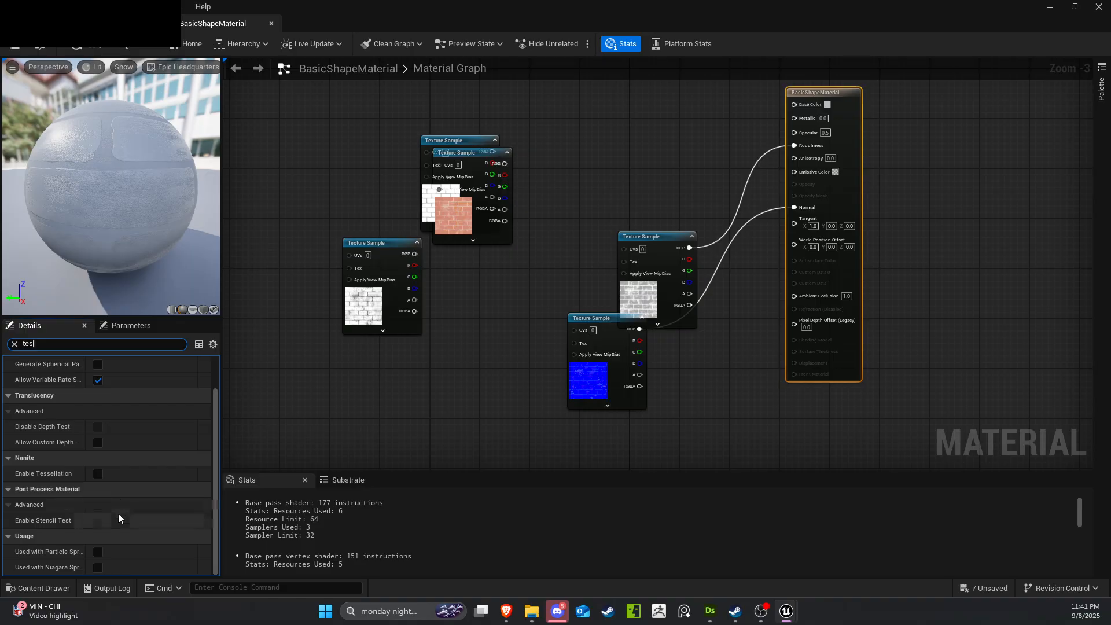
click(98, 473)
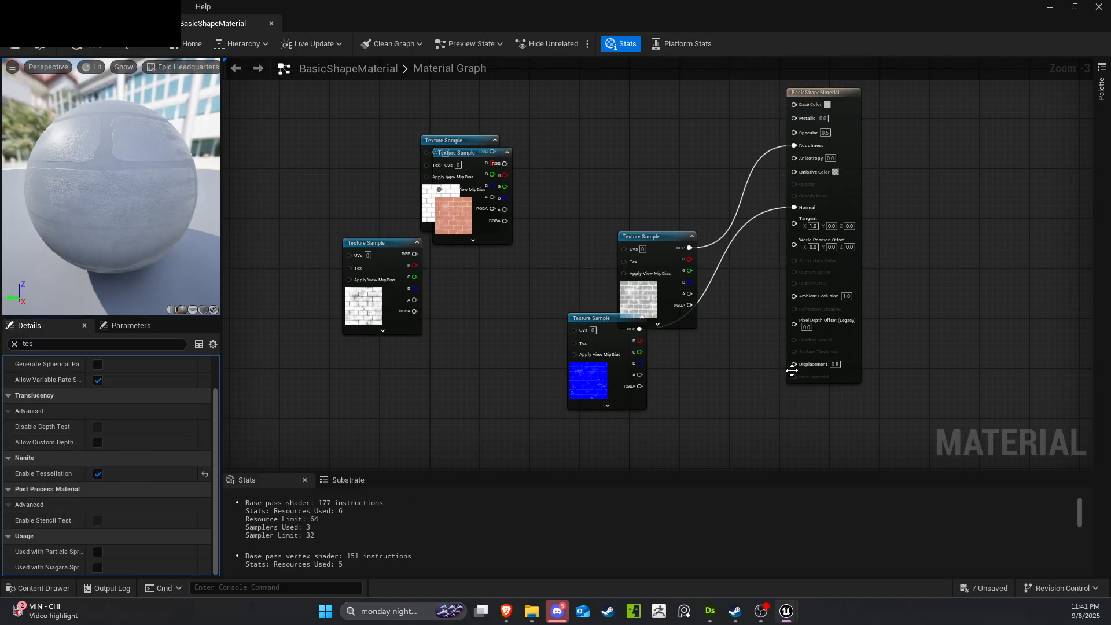
Clear the details filter and connect the Brickwall height texture sample's RGB output to the material's Displacement input.
scroll(778, 377, up, 2)
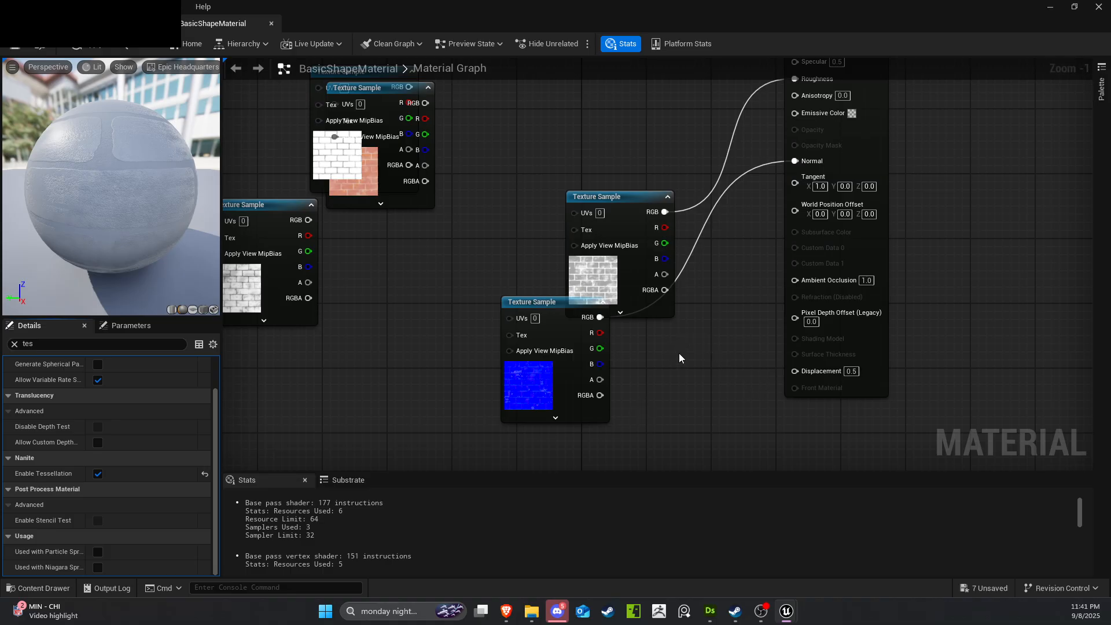
drag(246, 289, 368, 337)
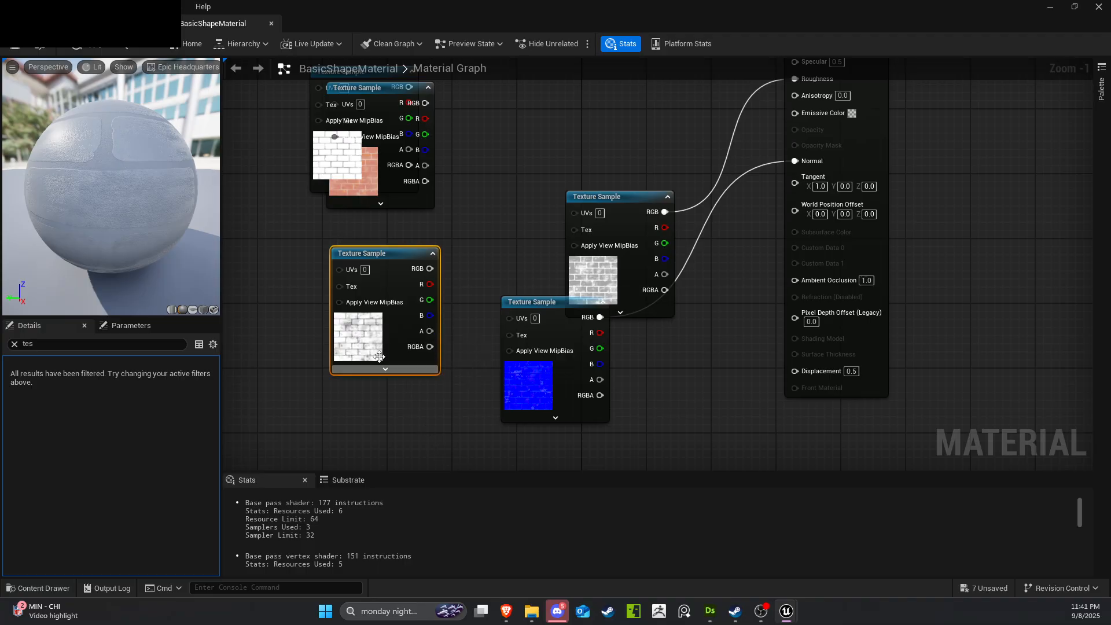
click(14, 345)
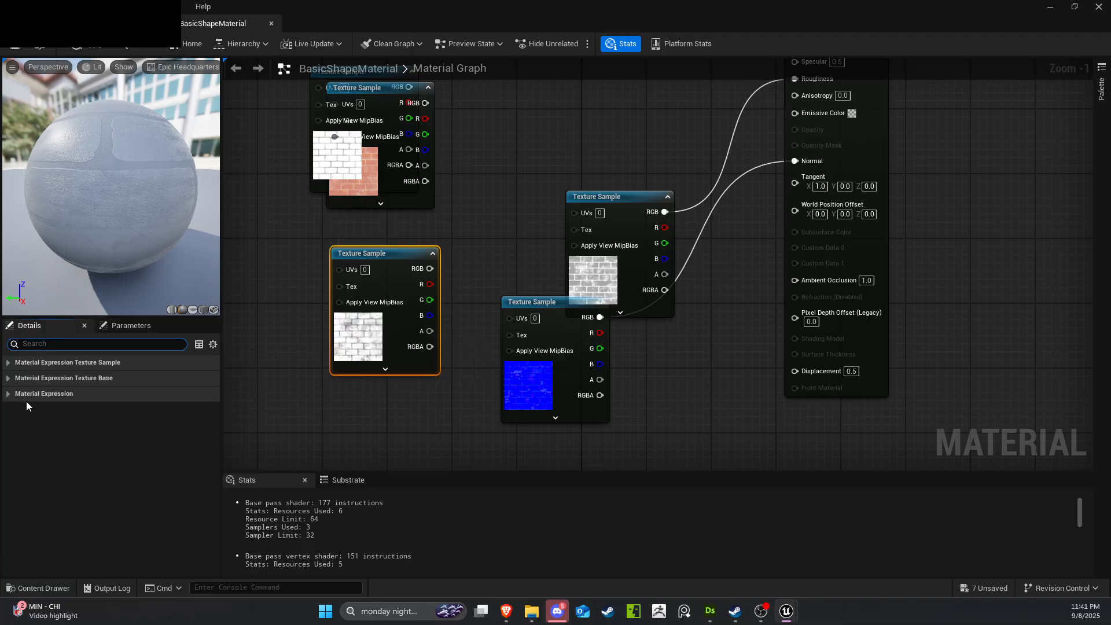
click(112, 326)
click(71, 324)
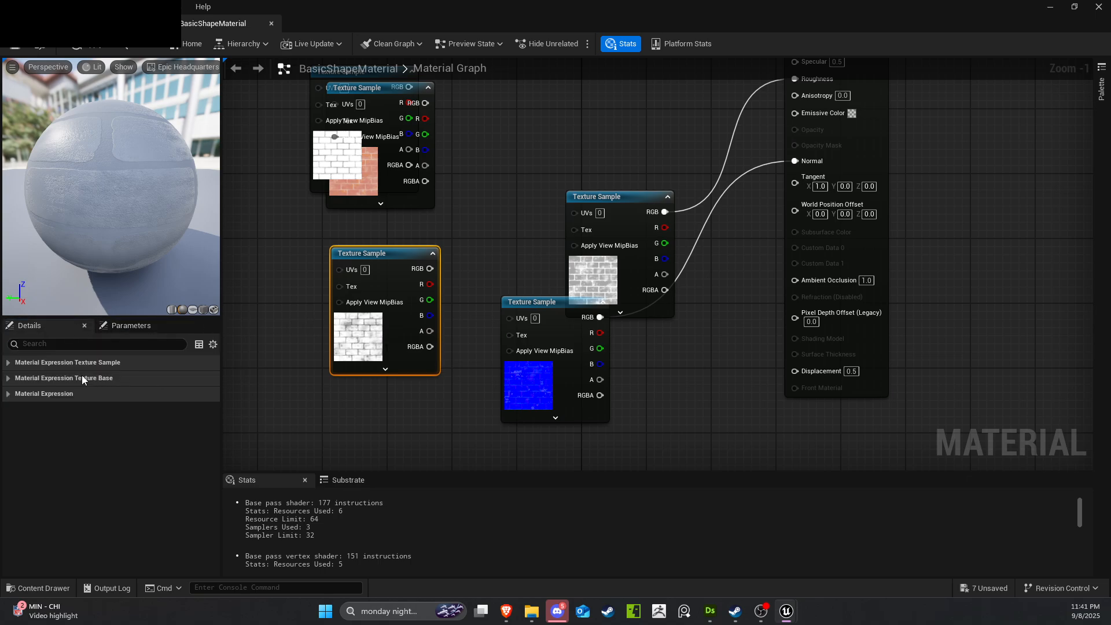
click(40, 359)
click(63, 456)
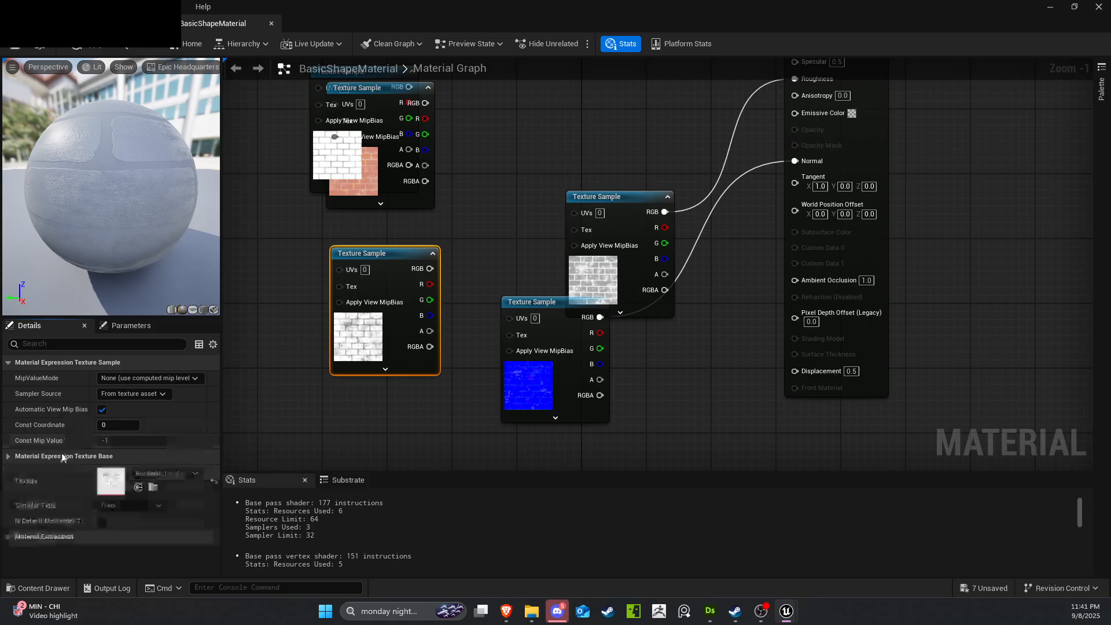
drag(430, 268, 786, 370)
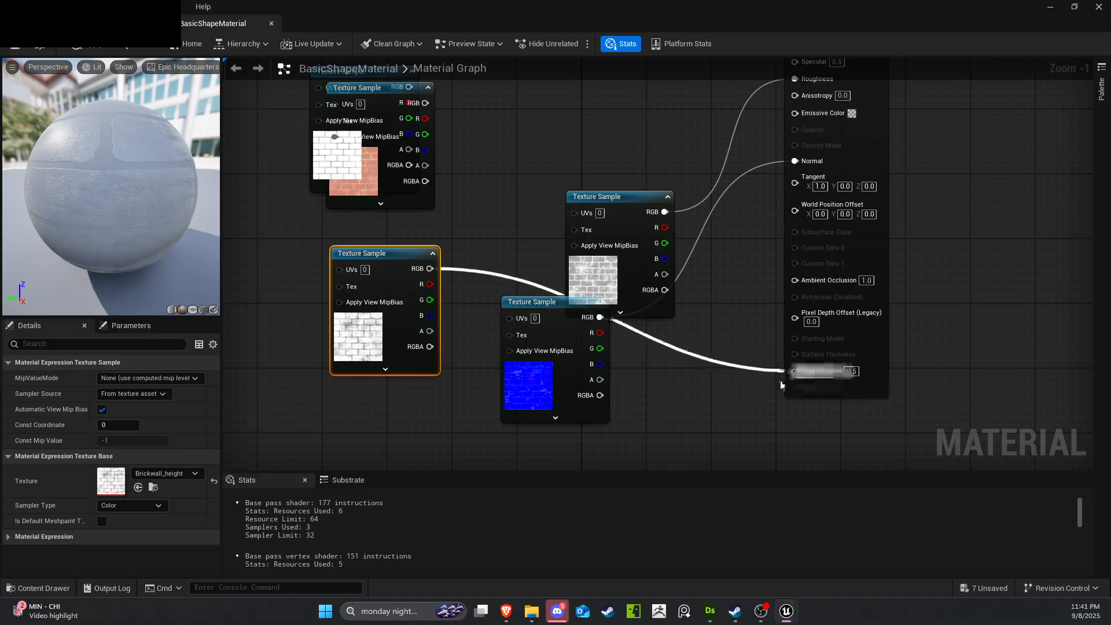
drag(360, 333, 400, 430)
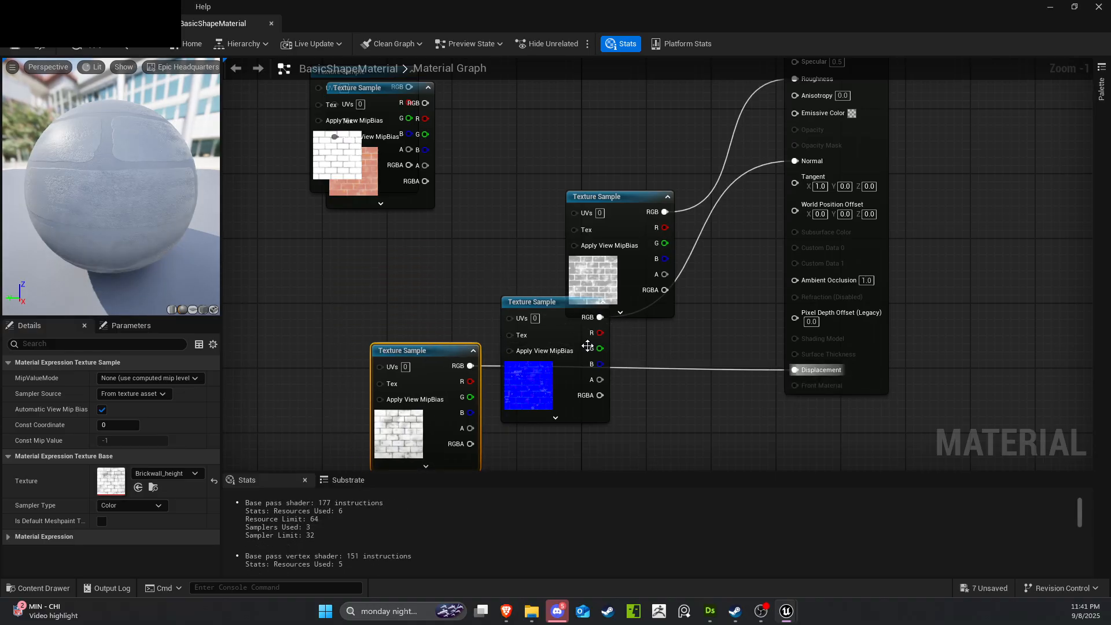
Spread the normal and base color texture samples apart and connect the Brickwall base color RGB output to Base Color.
drag(543, 380, 231, 327)
drag(477, 181, 682, 155)
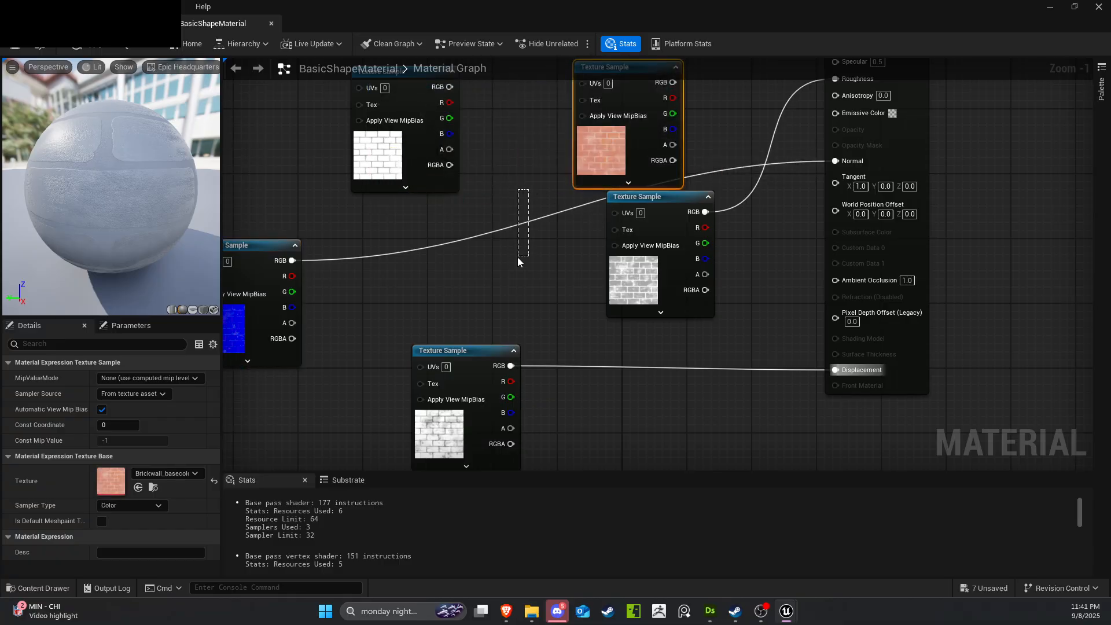
drag(518, 257, 508, 251)
scroll(507, 251, down, 1)
scroll(715, 148, down, 1)
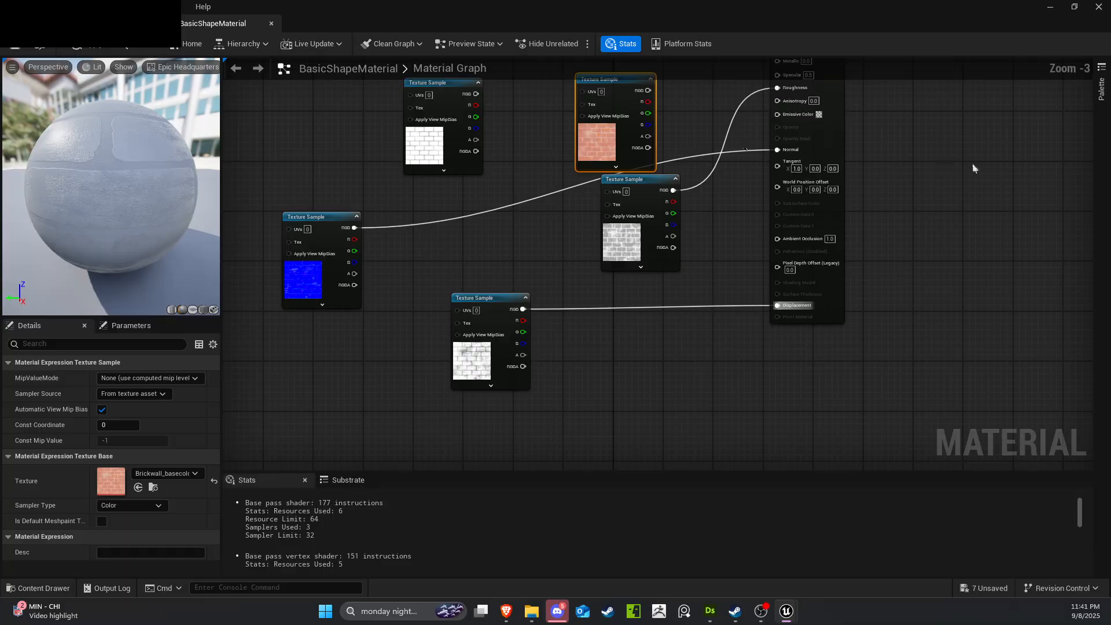
drag(962, 168, 925, 266)
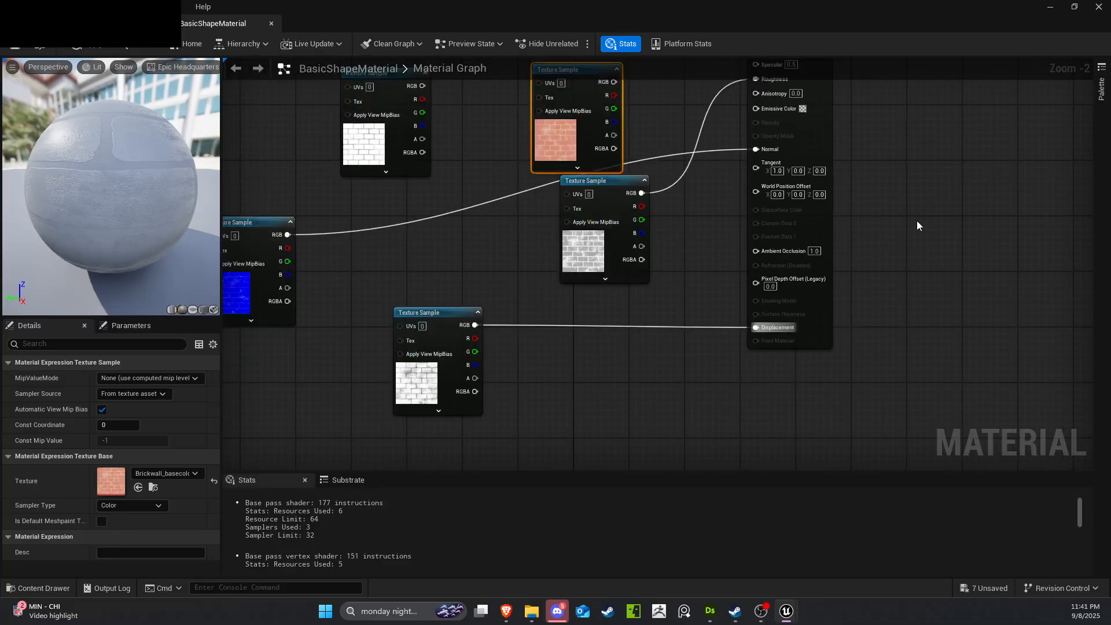
scroll(917, 220, up, 1)
right_drag(916, 220, 904, 438)
drag(566, 389, 501, 302)
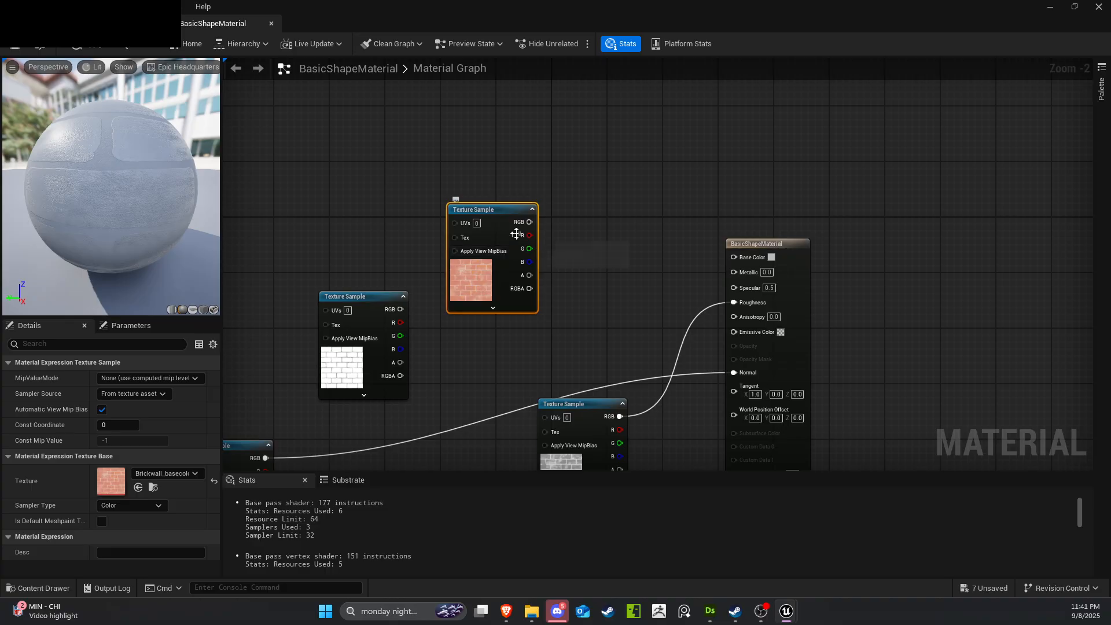
drag(529, 221, 733, 256)
Connect the Brickwall ambient occlusion sample's RGB output to the Ambient Occlusion input and check the preview sphere from farther away.
click(330, 297)
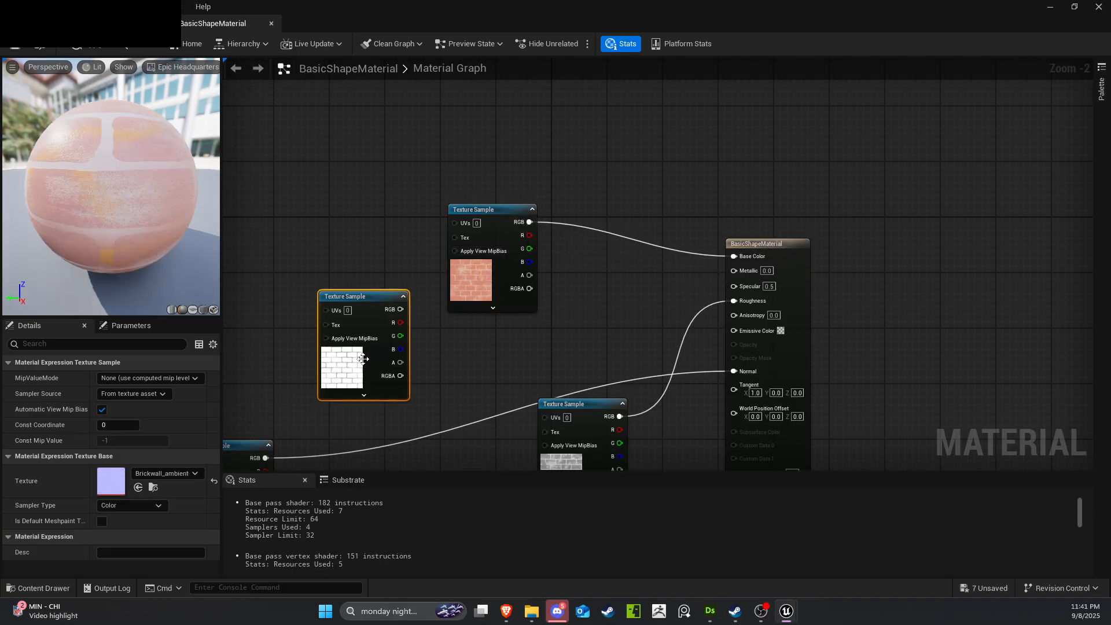
drag(347, 366, 435, 425)
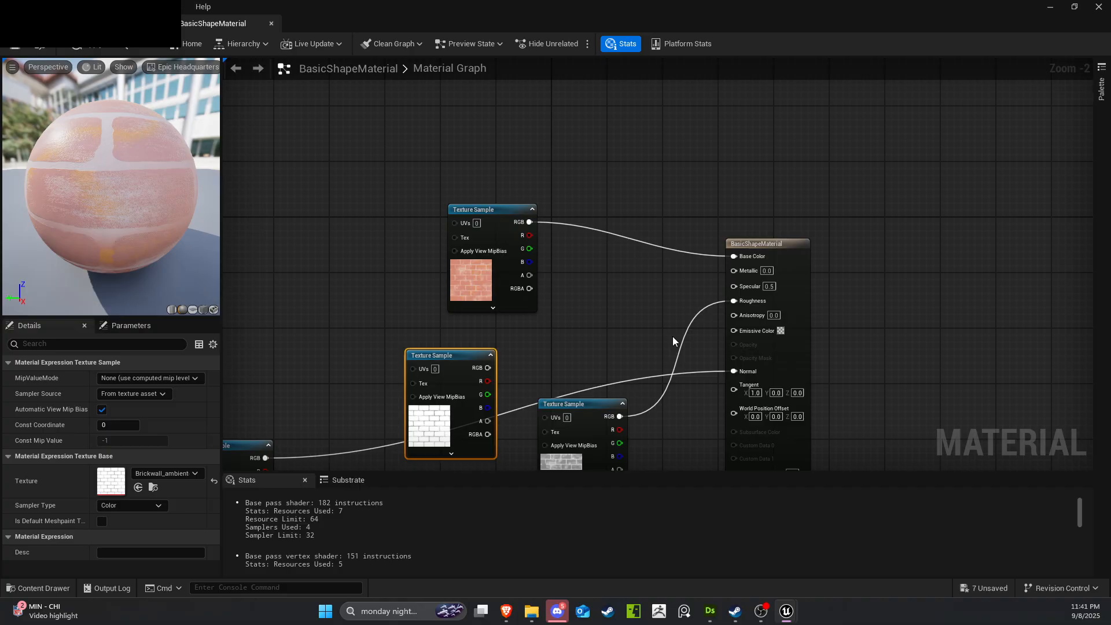
right_drag(630, 347, 544, 176)
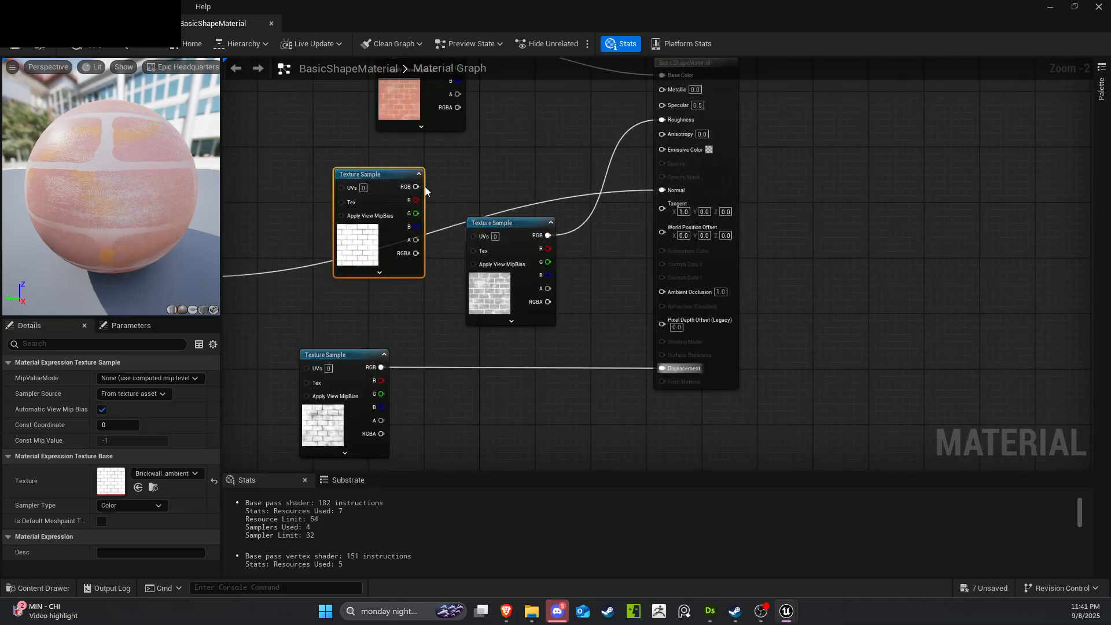
drag(424, 187, 661, 292)
right_drag(618, 334, 945, 360)
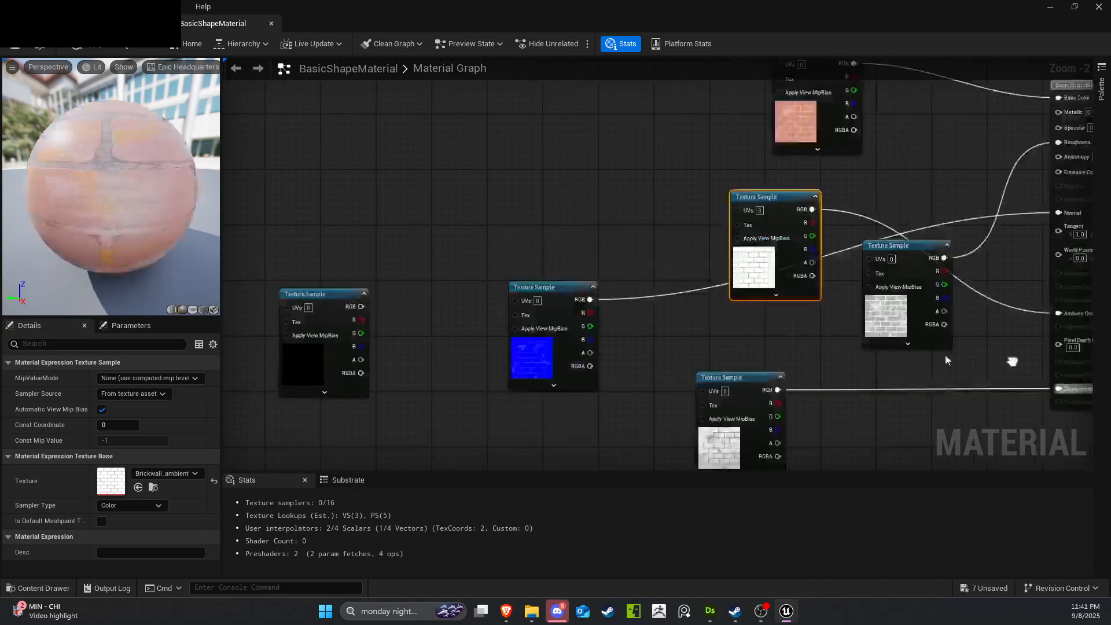
scroll(75, 198, up, 10)
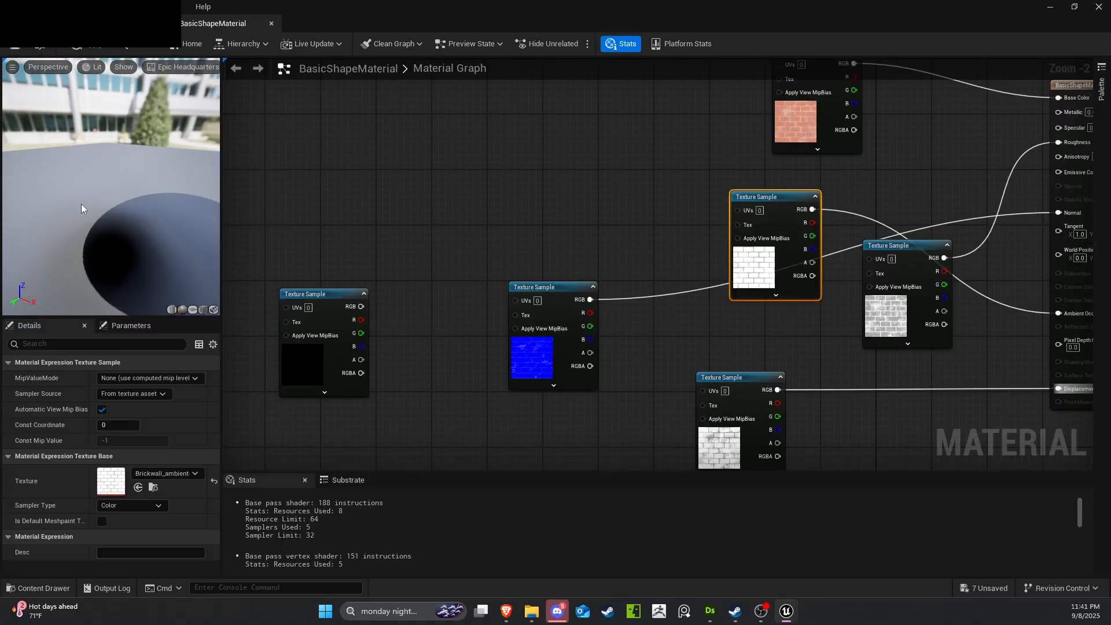
scroll(81, 204, down, 10)
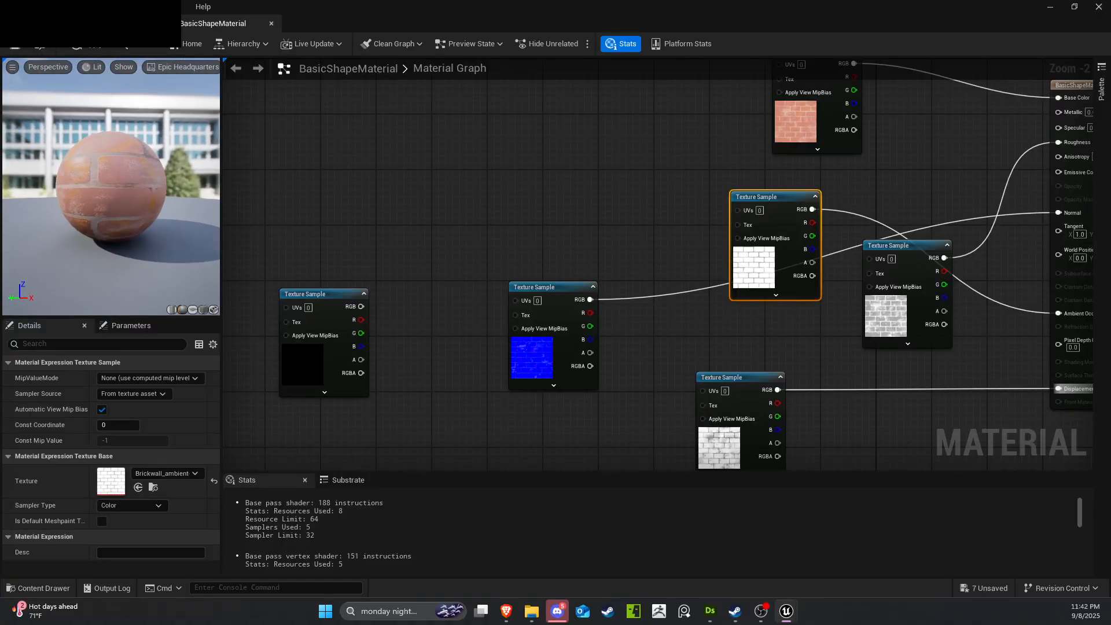
Move the Brickwall height sample aside, add a Multiply node, and connect the height RGB output to its A input.
drag(718, 452, 628, 459)
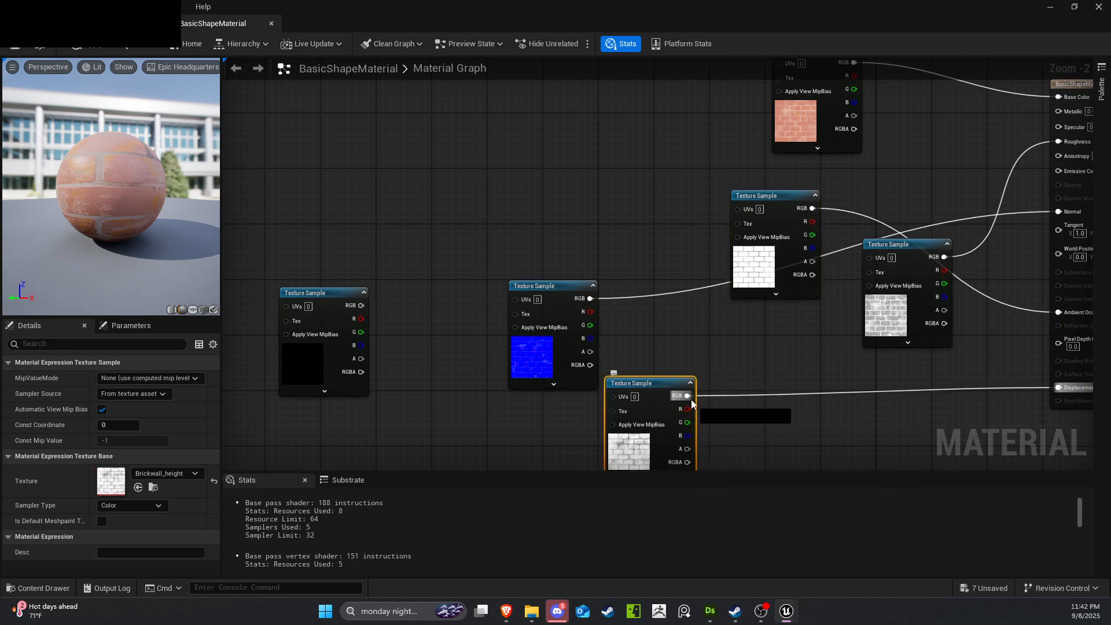
drag(687, 396, 873, 414)
click(848, 434)
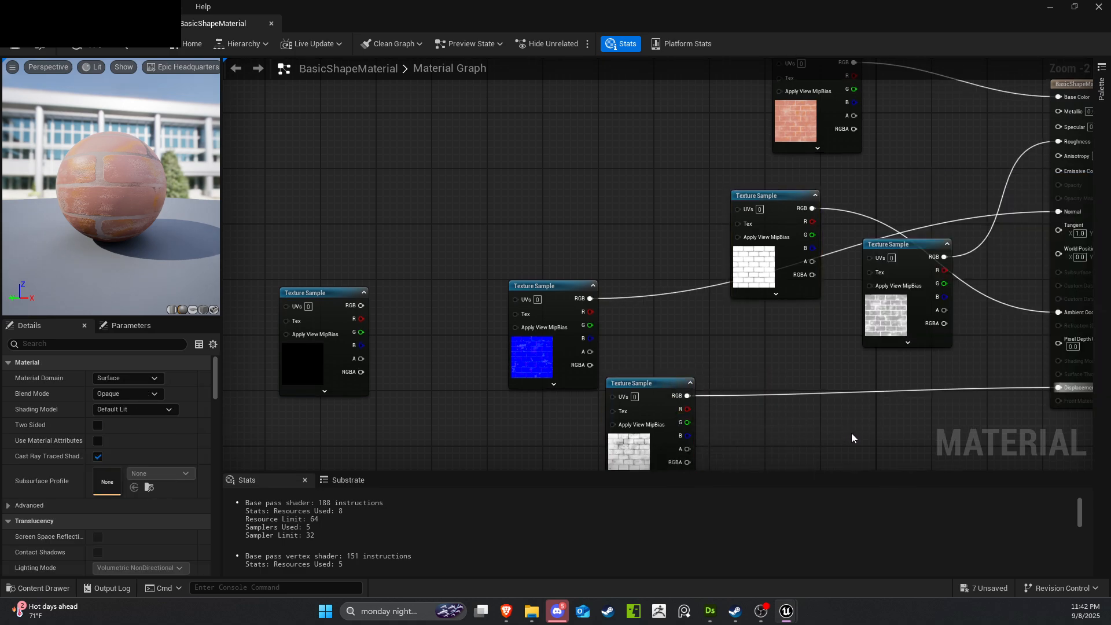
click(855, 428)
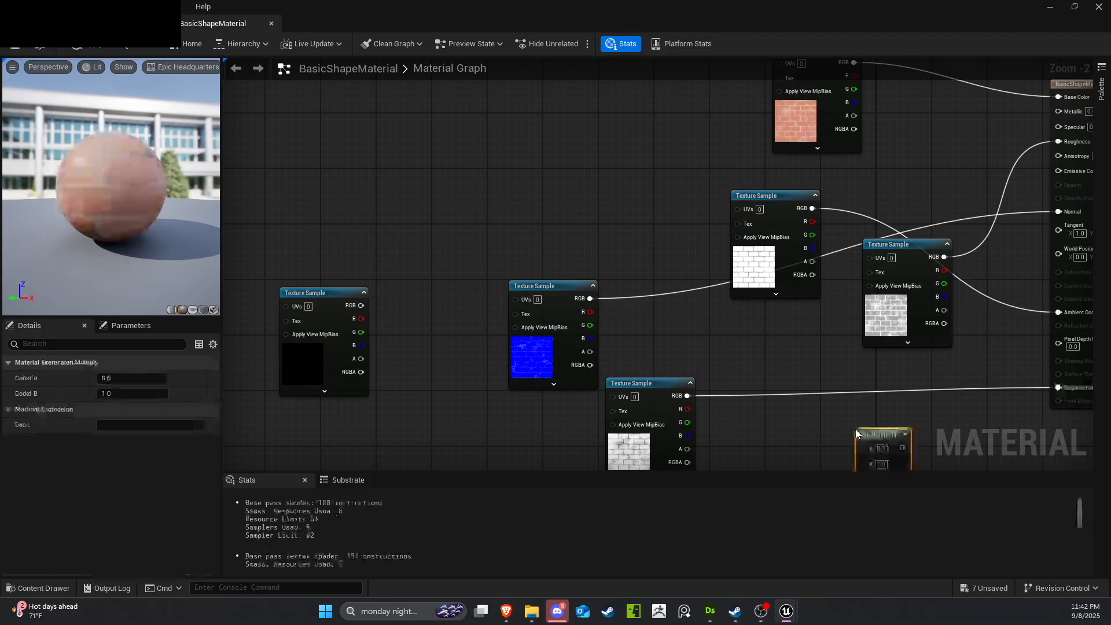
click(794, 433)
right_drag(767, 431, 575, 250)
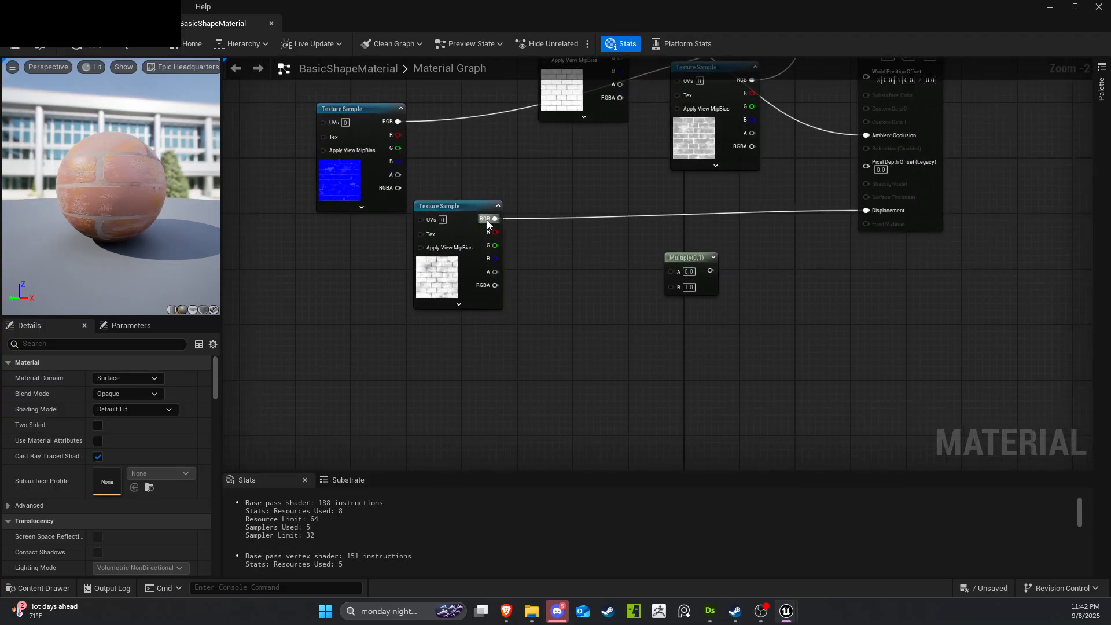
drag(495, 219, 671, 270)
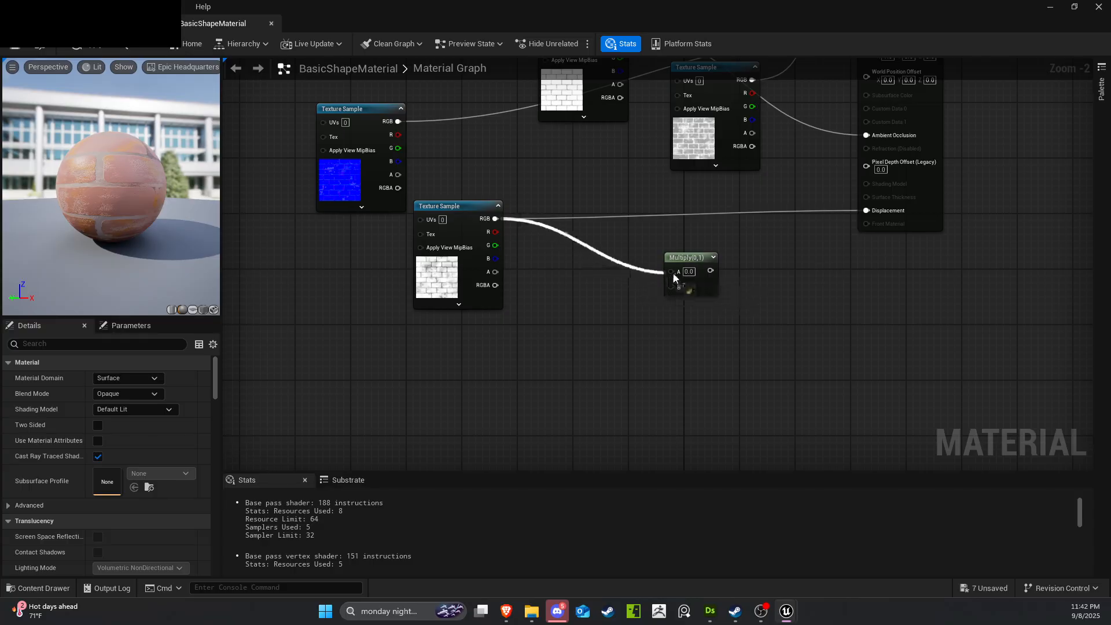
Feed a new scalar parameter named displce into the Multiply node's B input and route the Multiply output to Displacement.
click(625, 314)
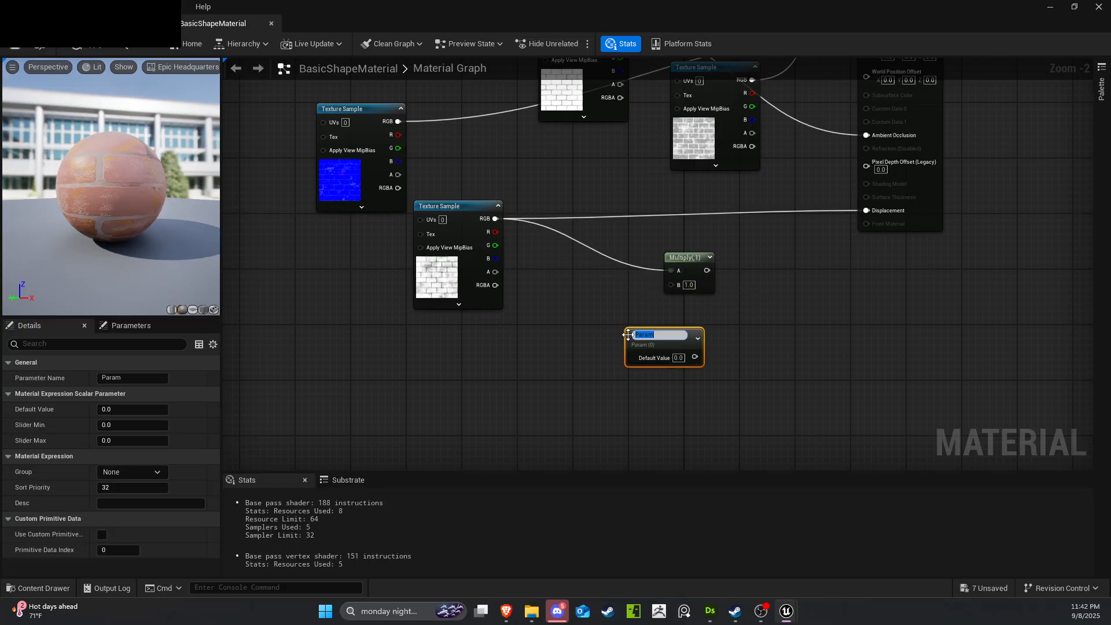
text(splce)
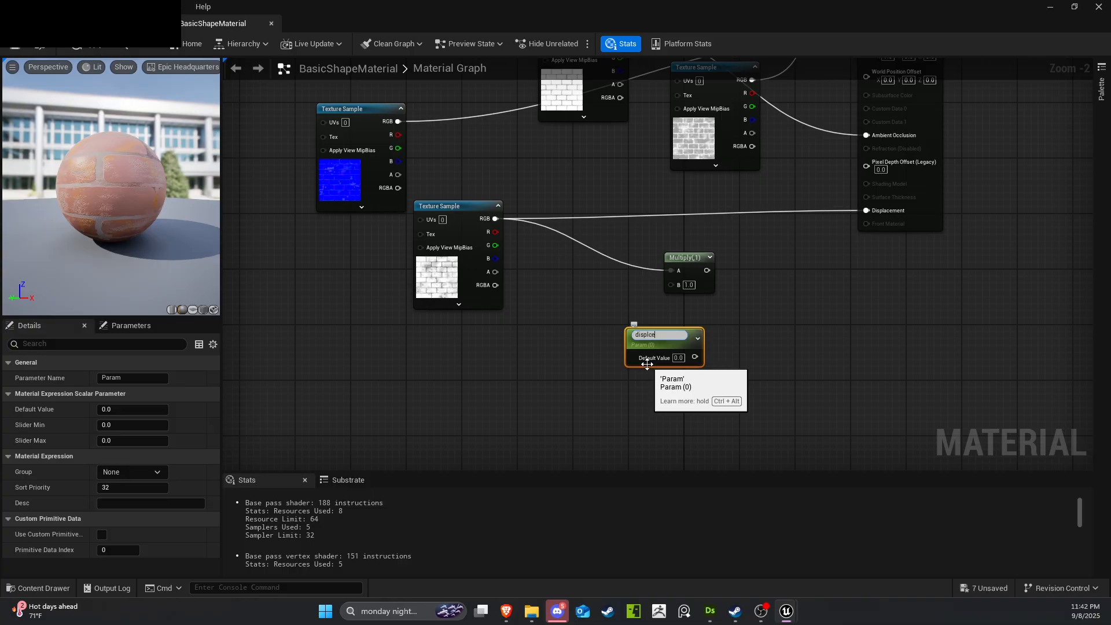
key(Return)
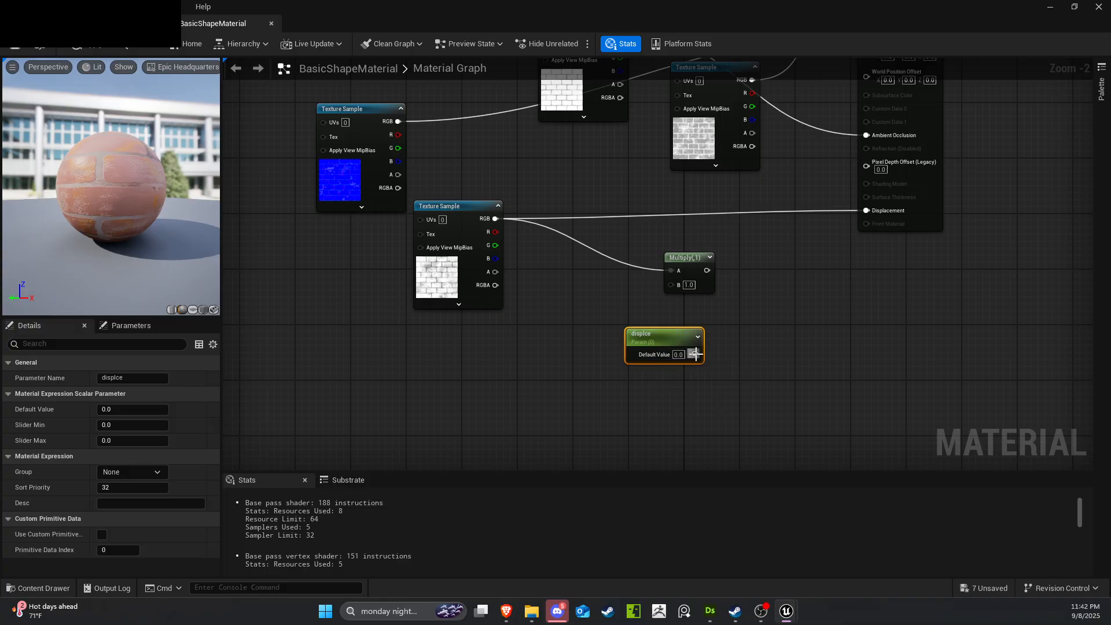
drag(695, 353, 866, 211)
drag(636, 349, 446, 376)
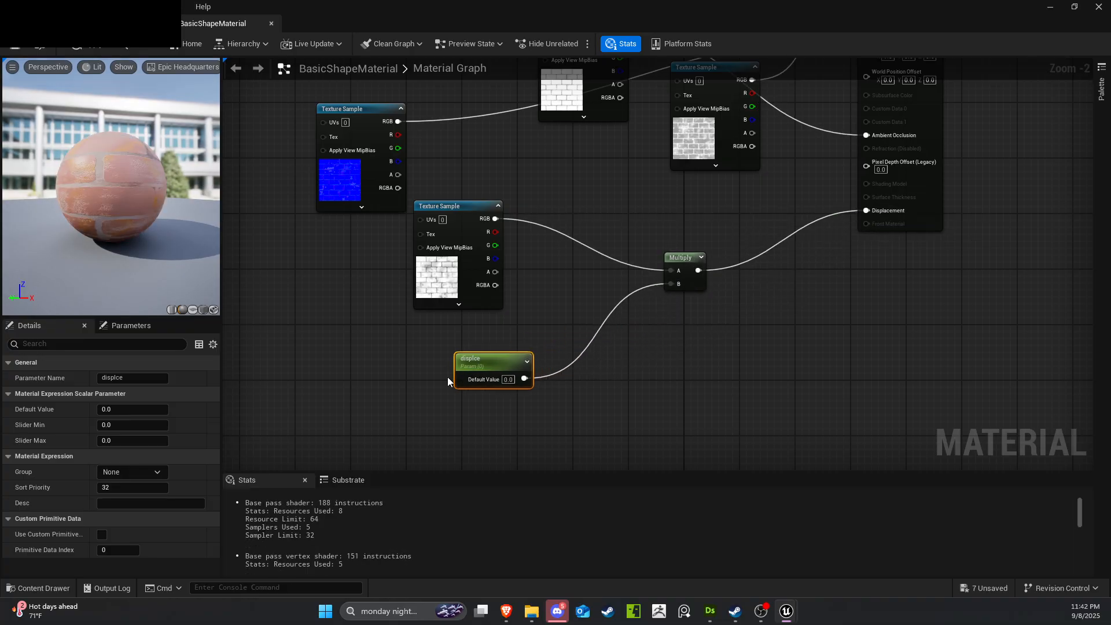
Try a default value of 1 for the displce parameter, and set it to 5.
text(1)
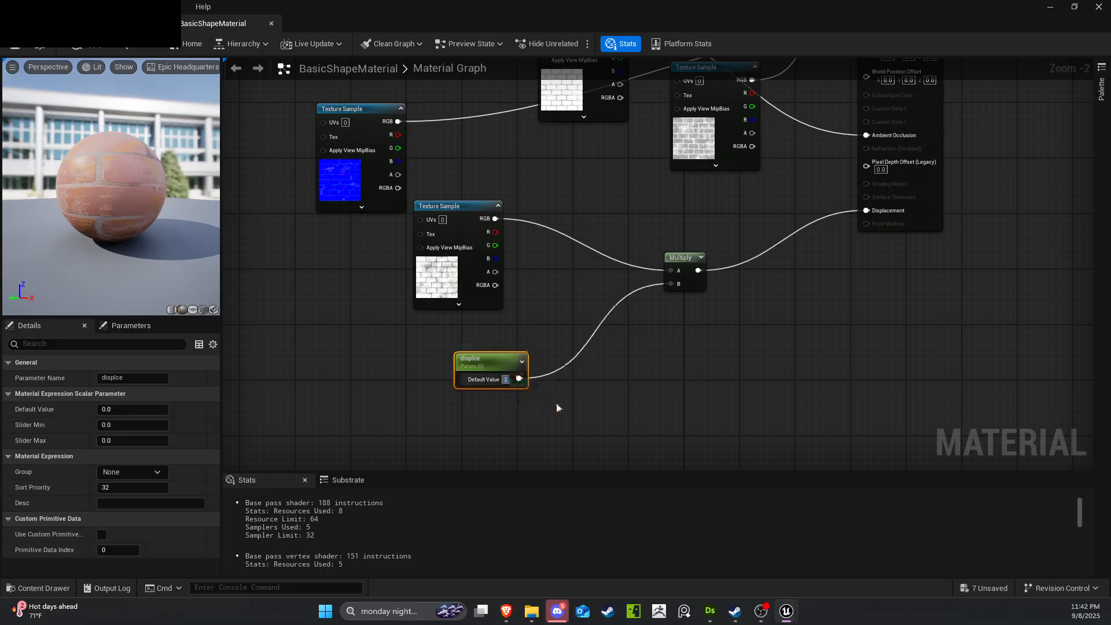
key(Return)
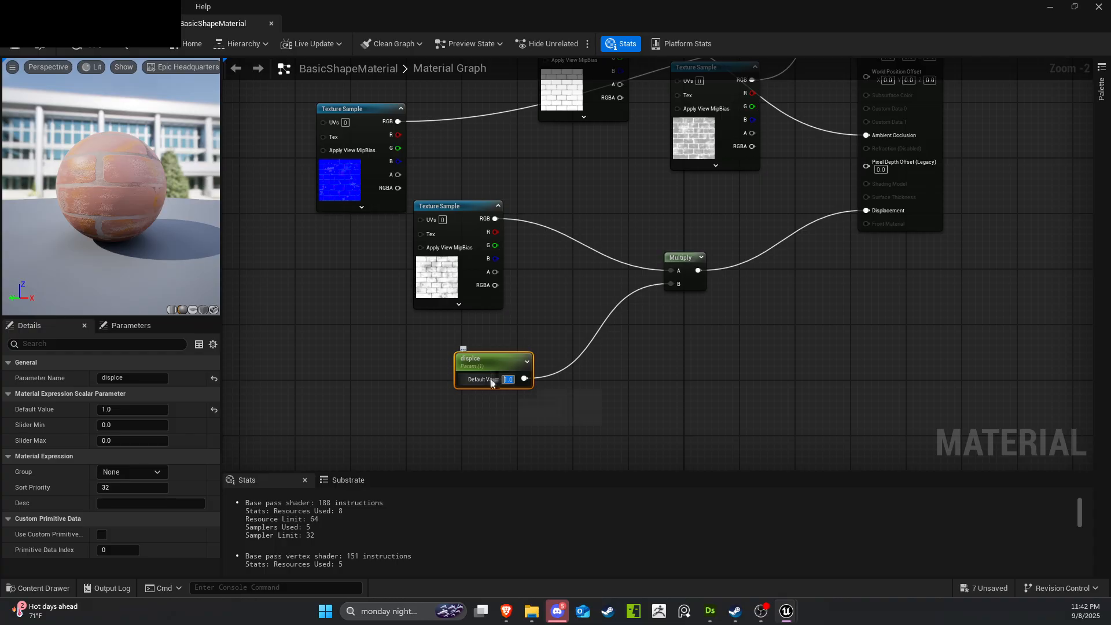
text(5)
key(Return)
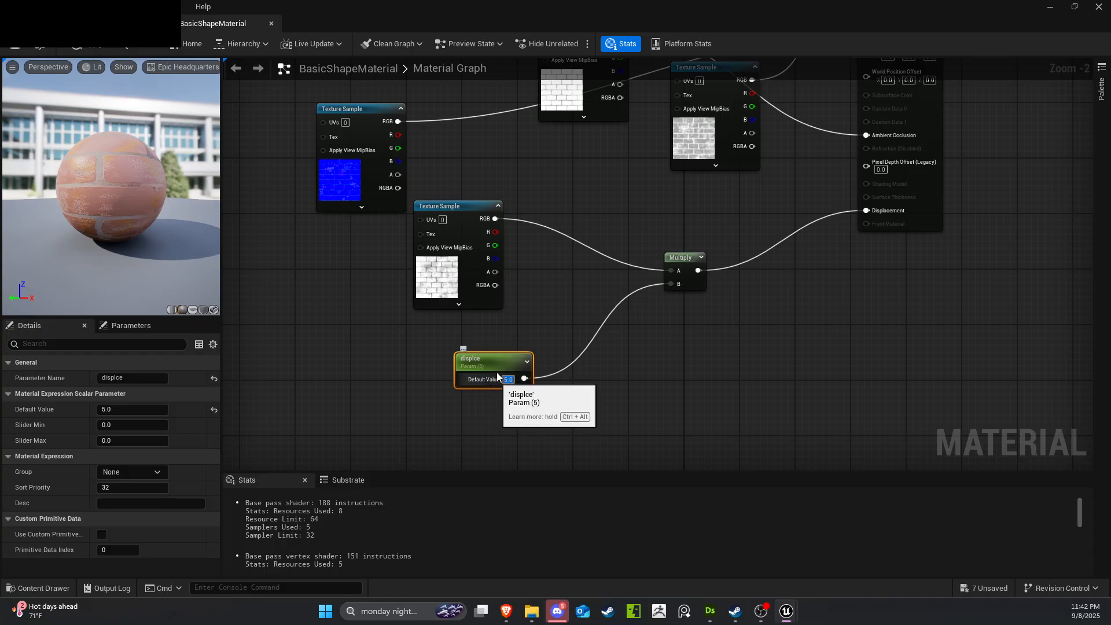
Raise the displce parameter's default value to about 230.7 and make the BasicShapeMaterial two-sided.
scroll(52, 188, up, 5)
scroll(63, 198, down, 4)
drag(68, 206, 92, 208)
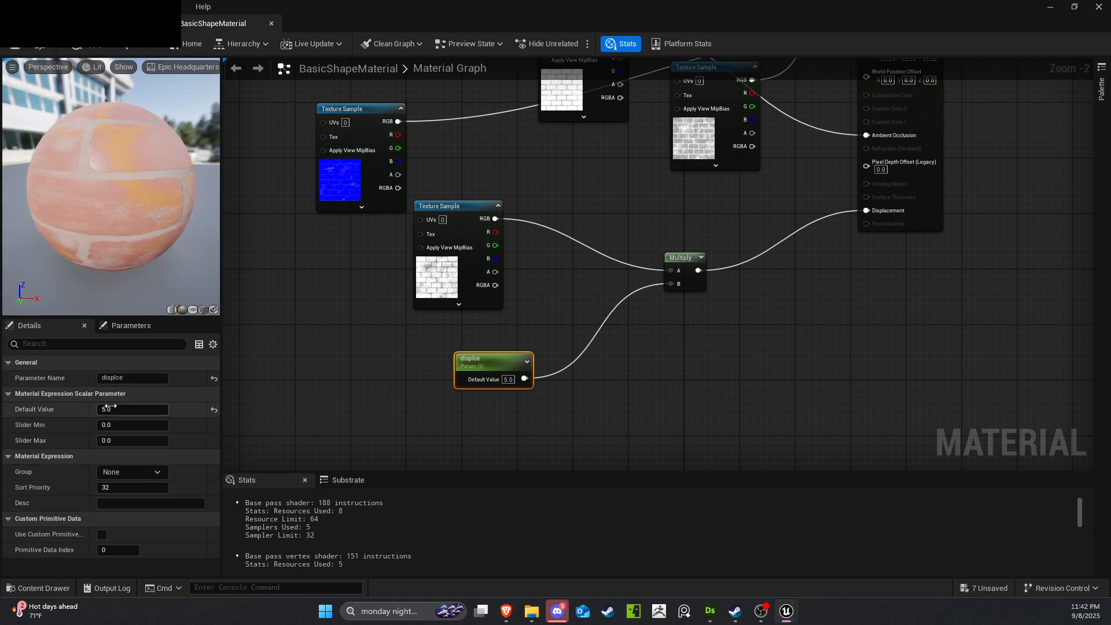
mouse_move(107, 407)
mouse_down()
mouse_move(142, 407)
mouse_move(107, 401)
mouse_move(115, 409)
mouse_up()
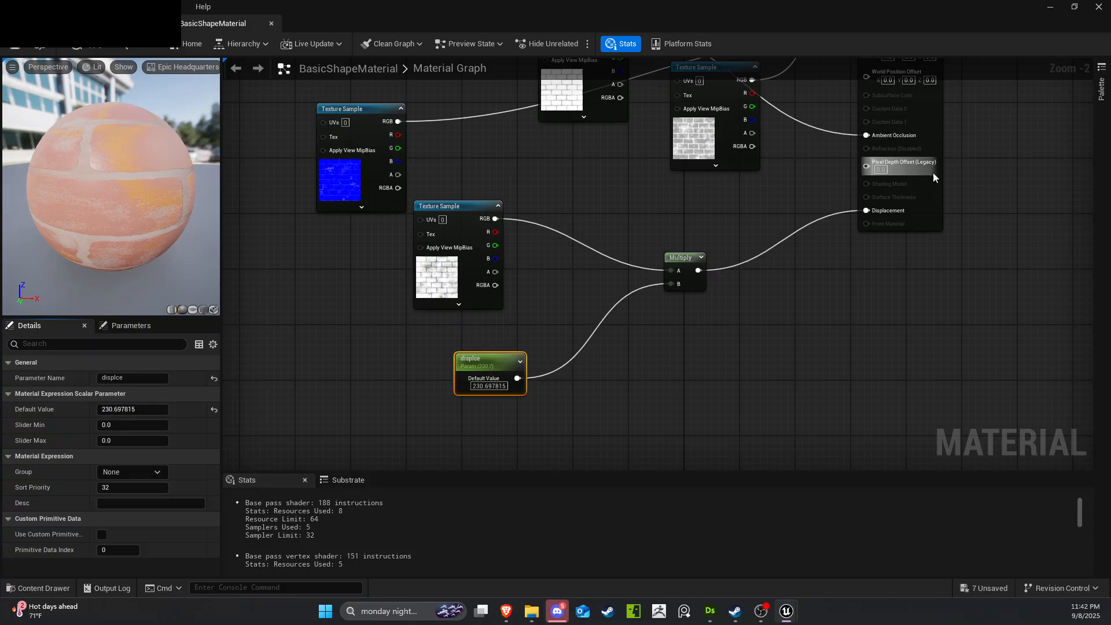
click(927, 215)
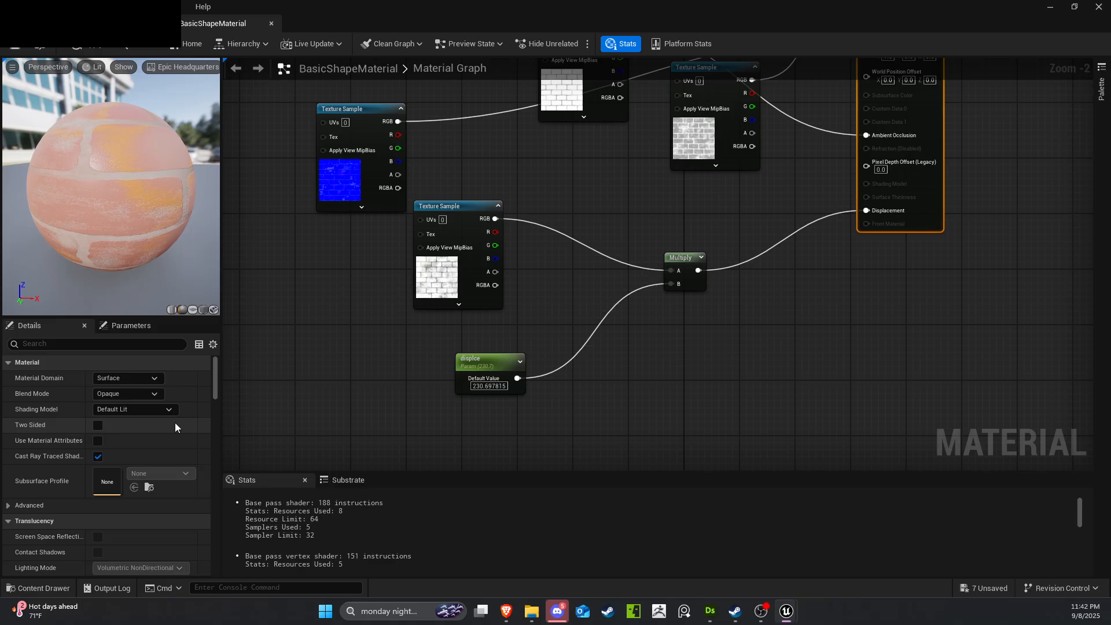
click(102, 422)
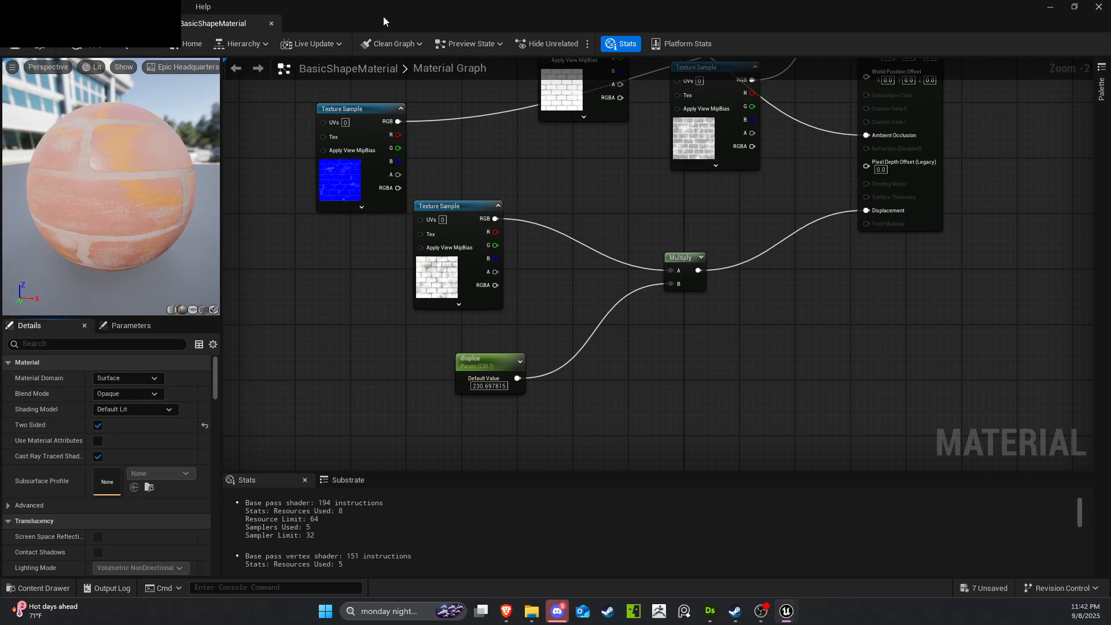
Uncover the level viewport and inspect the brick sphere's surface from closer up.
drag(383, 16, 1110, 75)
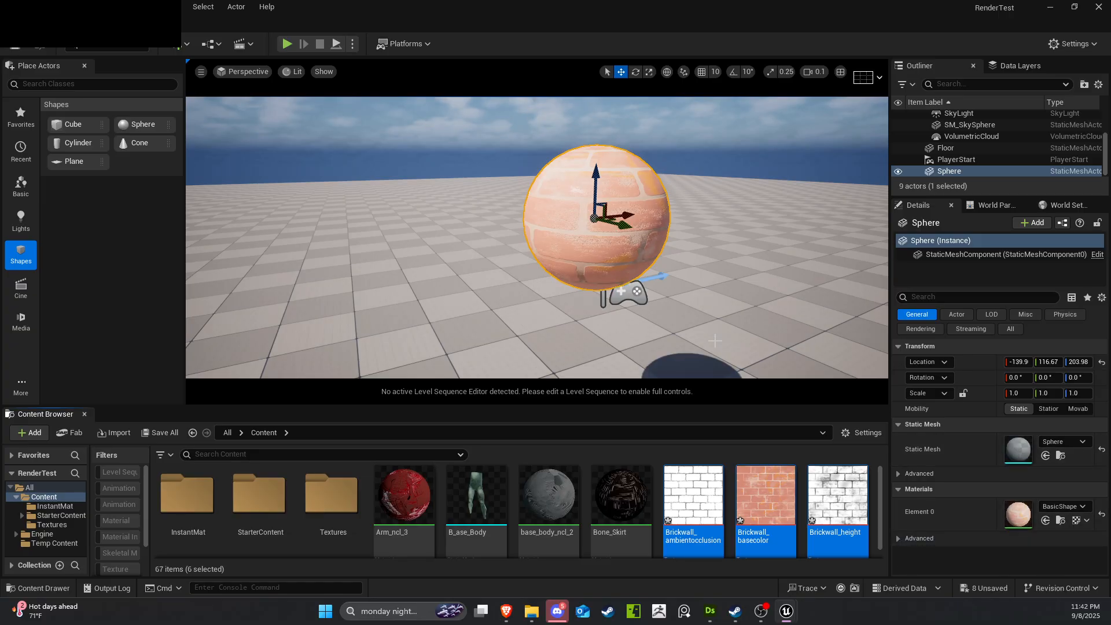
click(658, 265)
right_drag(675, 244, 637, 240)
right_drag(723, 269, 827, 236)
key(w)
key(w)
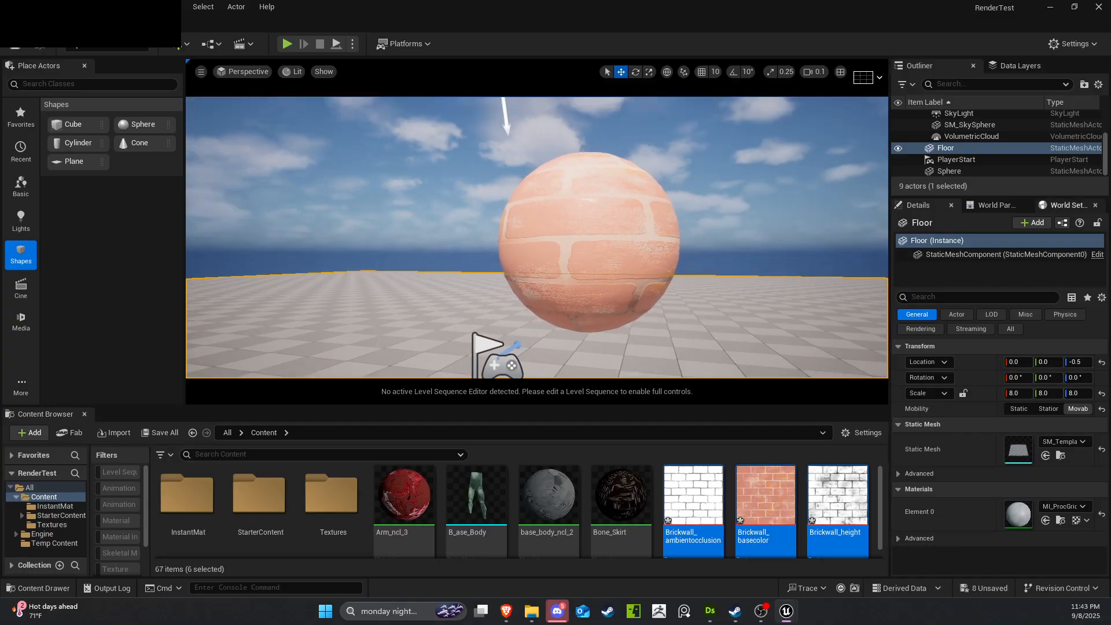
Return to the BasicShapeMaterial graph and add a TextureCoordinate node near the texture samples.
drag(1110, 82, 449, 33)
click(984, 23)
scroll(639, 180, down, 5)
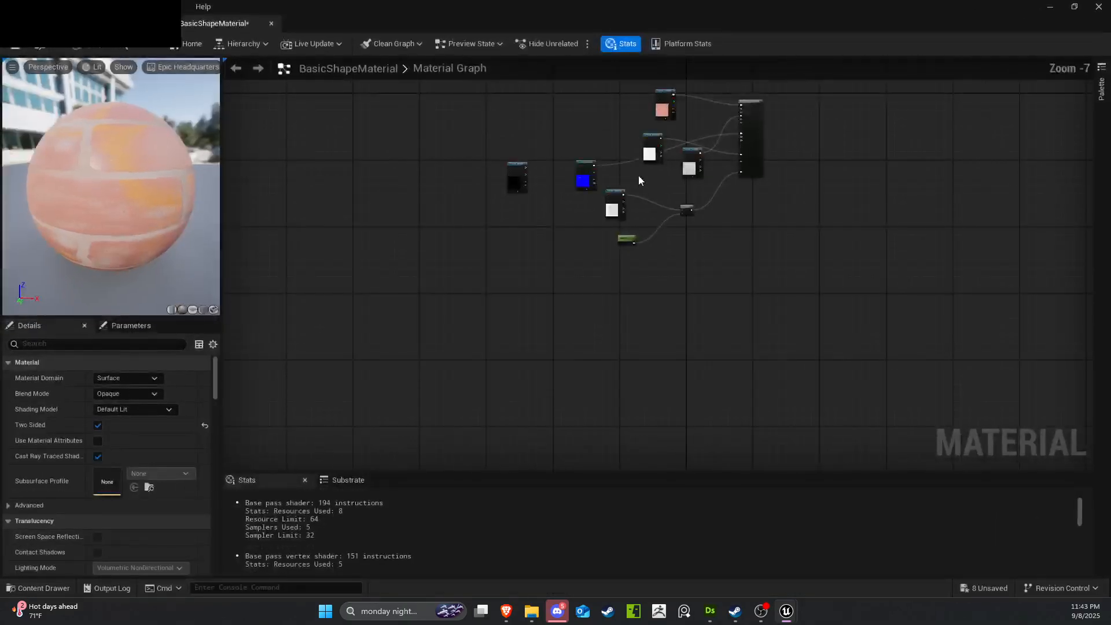
right_click(580, 119)
text(tex)
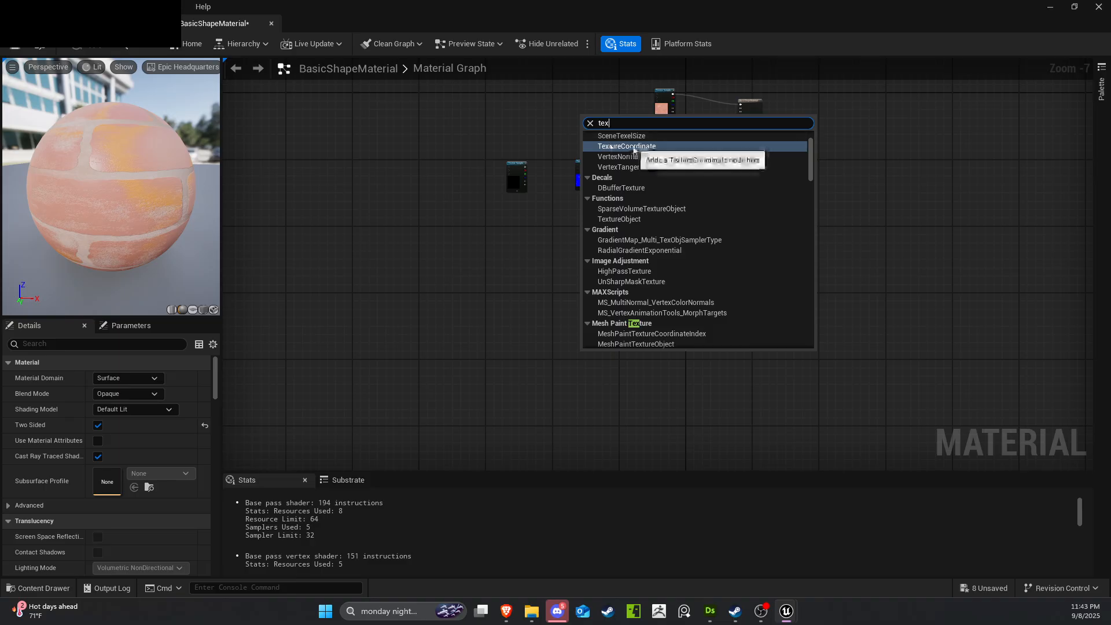
click(633, 147)
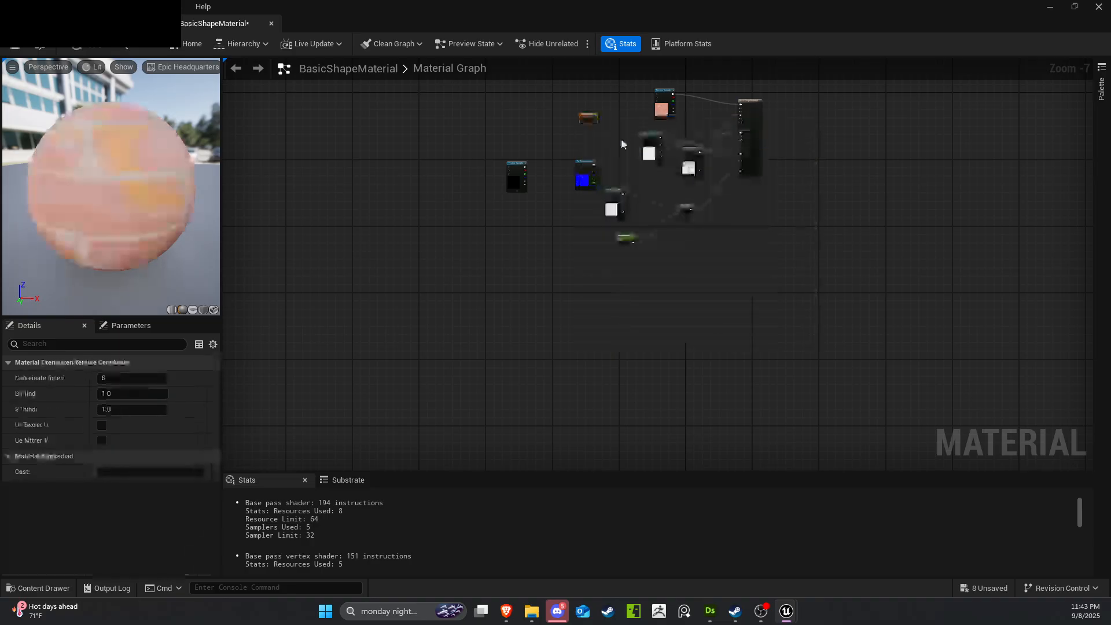
Place the TexCoord node beside the Brickwall base color sample and connect it to that sample's UVs input.
drag(593, 121, 620, 109)
scroll(621, 112, up, 6)
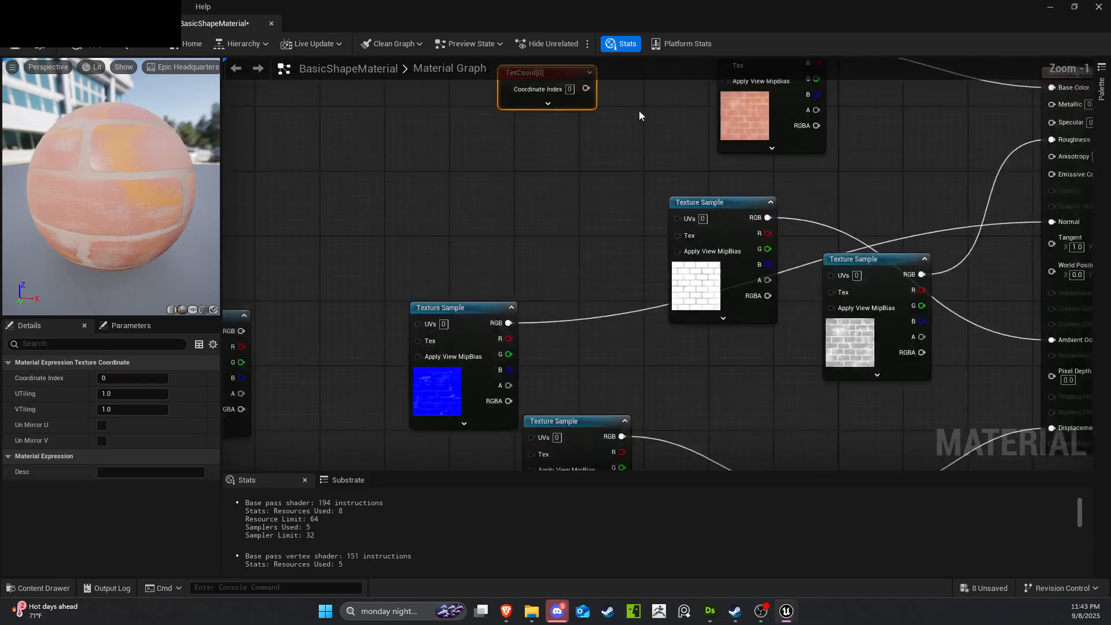
scroll(640, 171, up, 1)
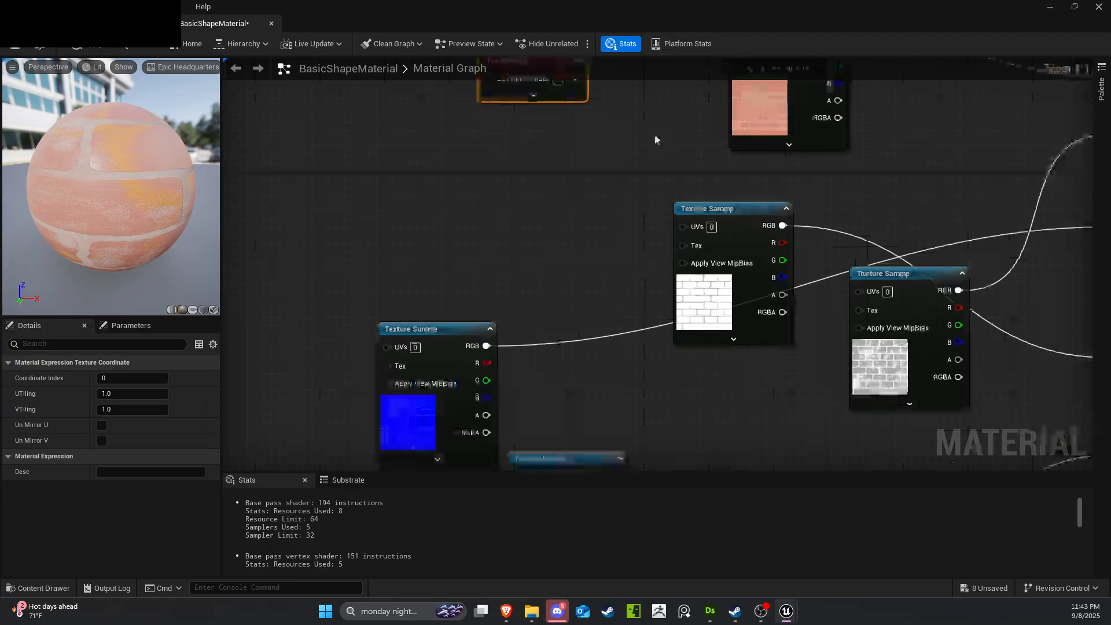
right_drag(774, 138, 666, 304)
drag(466, 249, 548, 215)
drag(610, 202, 629, 198)
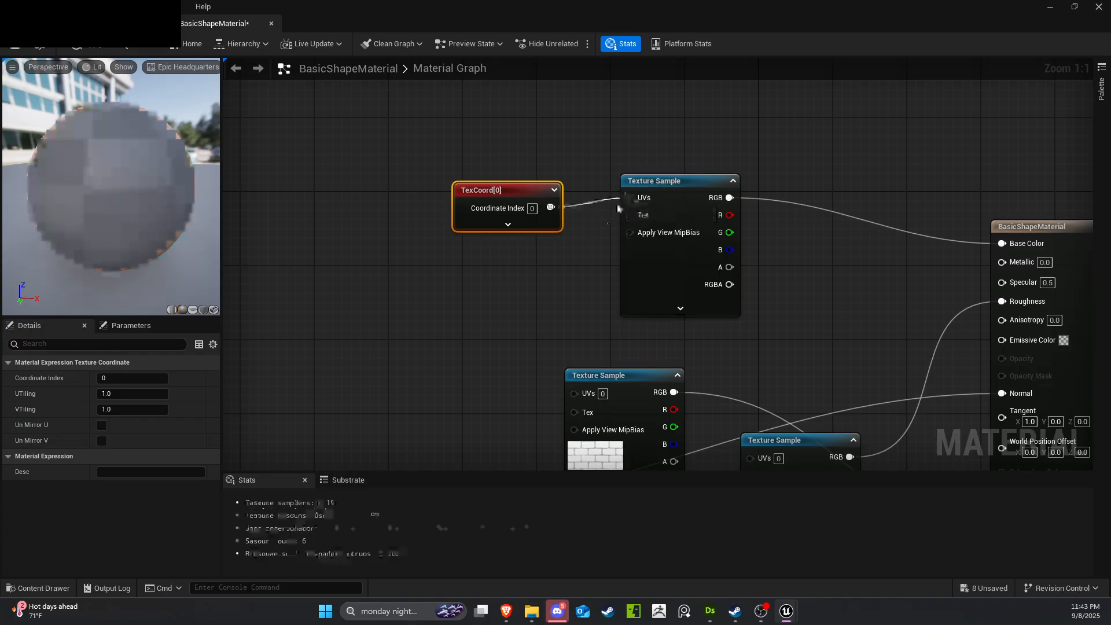
Set both UTiling and VTiling of the TexCoord node to 2.
click(255, 414)
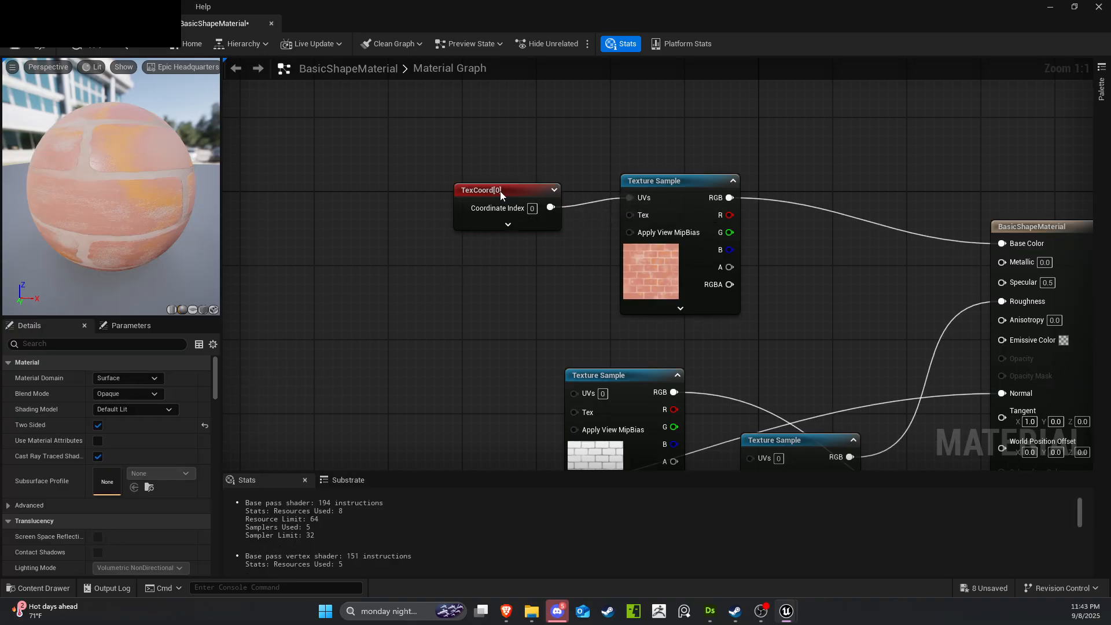
click(497, 216)
text(2)
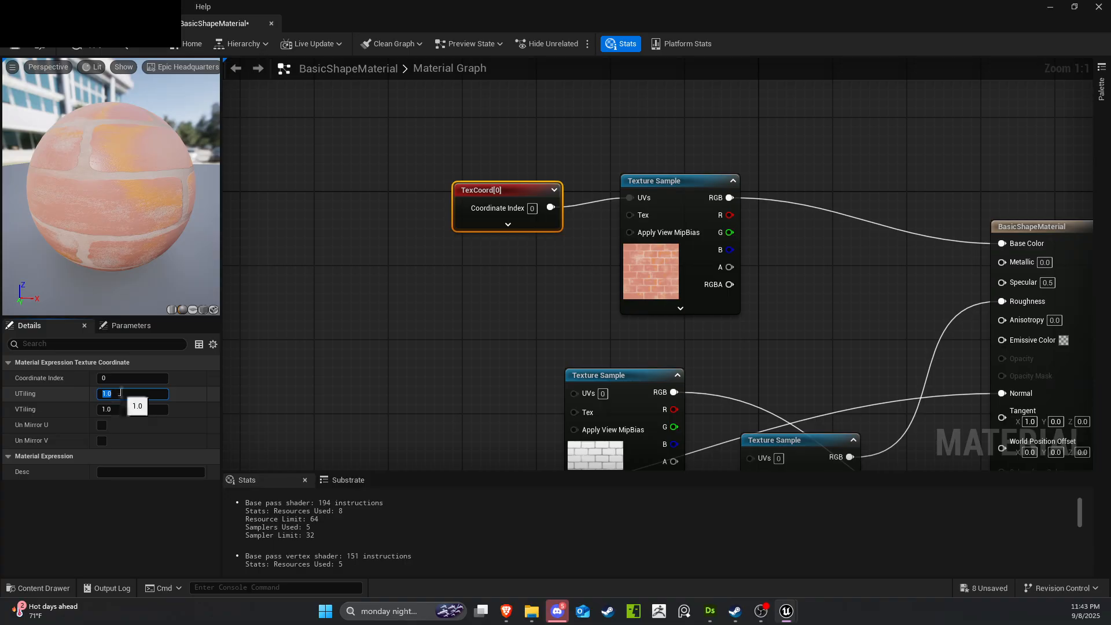
key(Tab)
text(2)
key(Return)
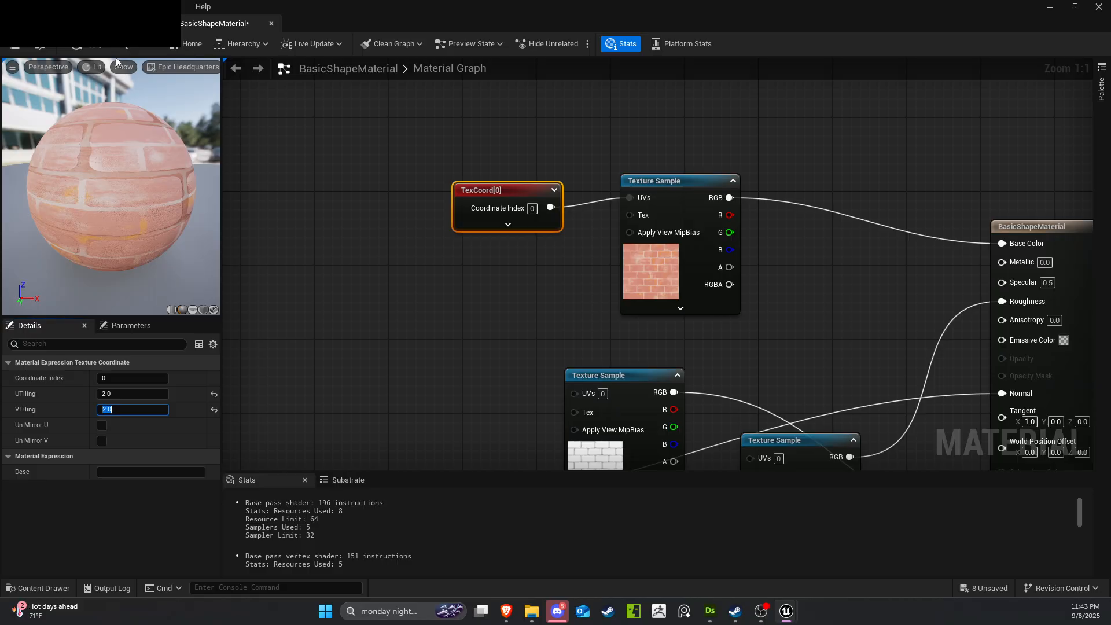
Line up the ambient occlusion, roughness and height samples below the base color sample, with the TexCoord node moved clear of them.
drag(505, 189, 411, 232)
scroll(446, 277, down, 3)
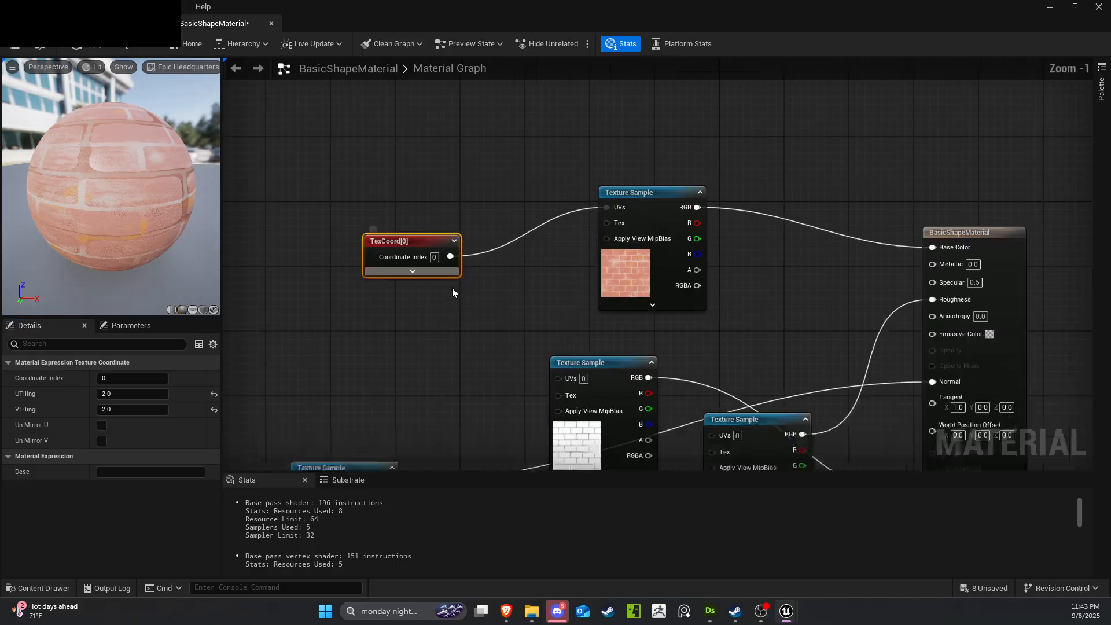
drag(573, 346, 603, 334)
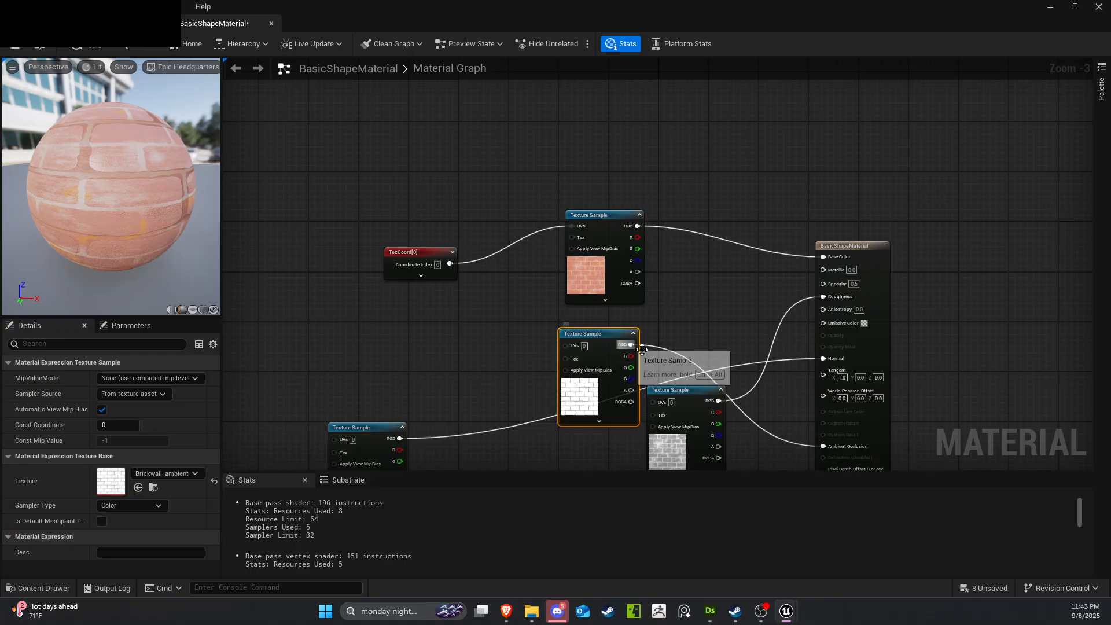
drag(687, 395, 599, 449)
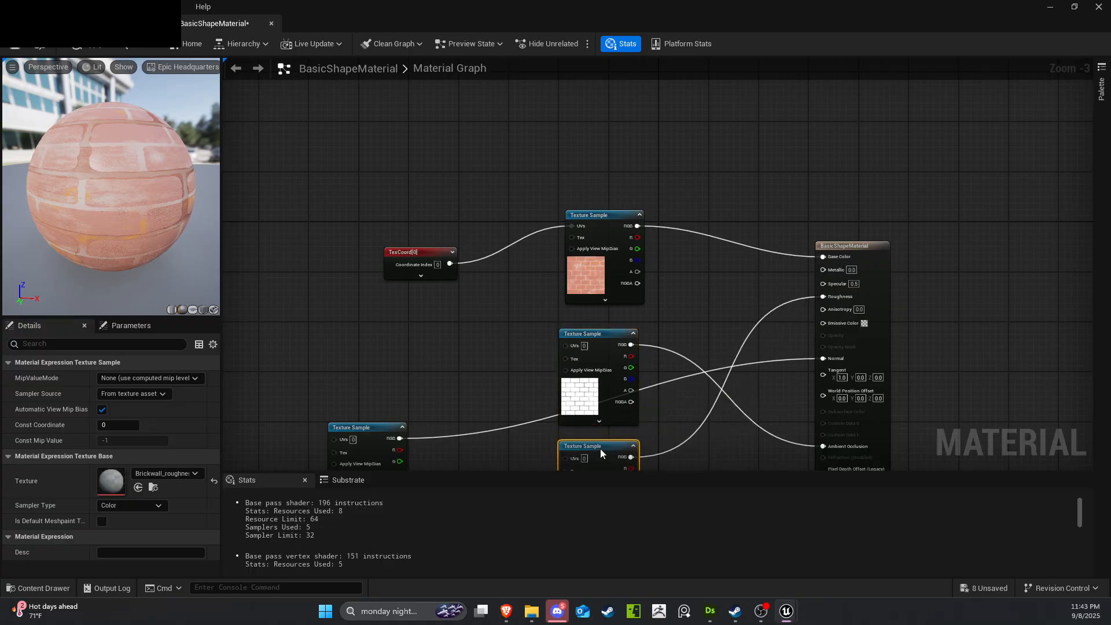
right_drag(661, 260, 663, 87)
drag(455, 346, 562, 401)
drag(418, 99, 336, 266)
Connect the TexCoord node to the UVs inputs of the ambient occlusion, roughness, normal and height samples.
drag(298, 143, 567, 172)
drag(295, 141, 567, 284)
drag(296, 141, 535, 413)
scroll(509, 366, down, 3)
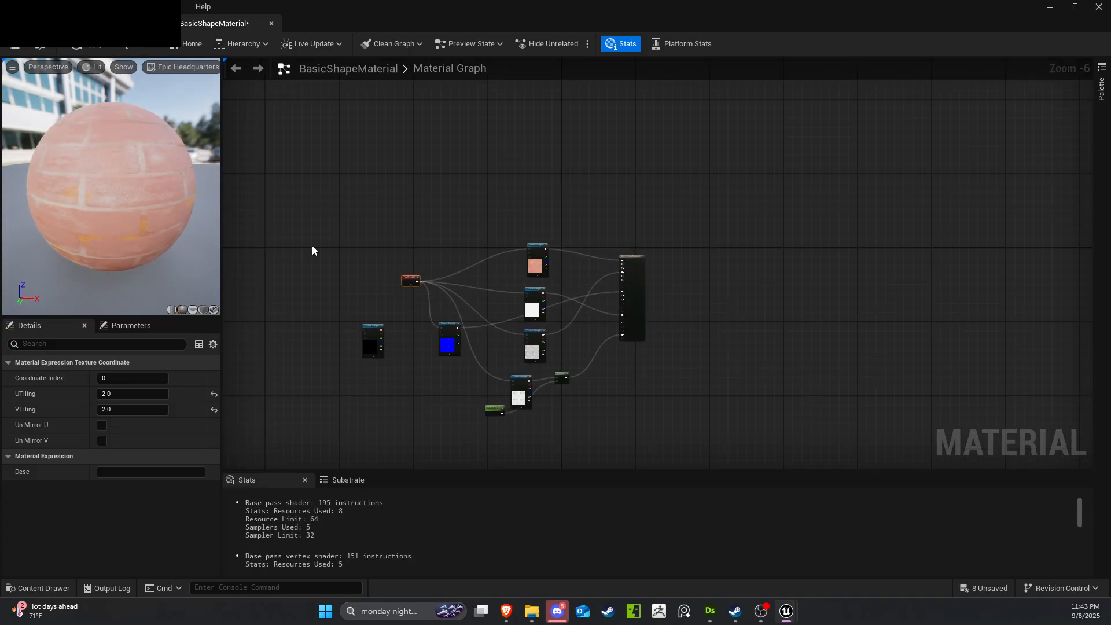
scroll(505, 317, up, 2)
mouse_move(322, 236)
mouse_down()
mouse_move(291, 156)
mouse_move(321, 177)
mouse_move(308, 222)
mouse_up()
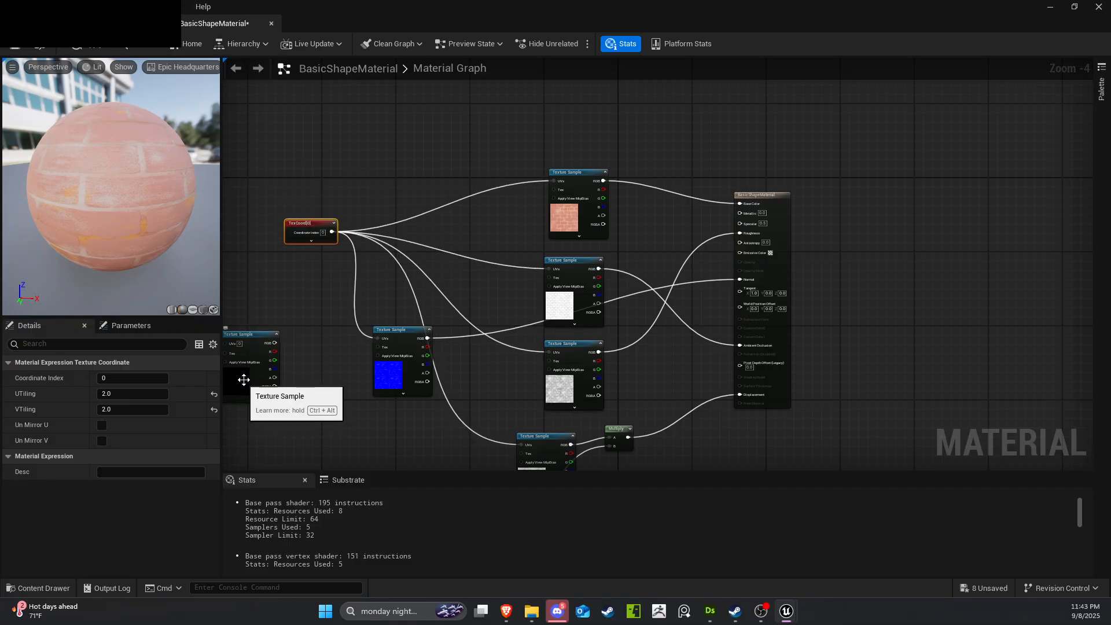
Apply the material changes, leave the material editor, and check the tiled bricks on the level's sphere from near and far.
click(92, 48)
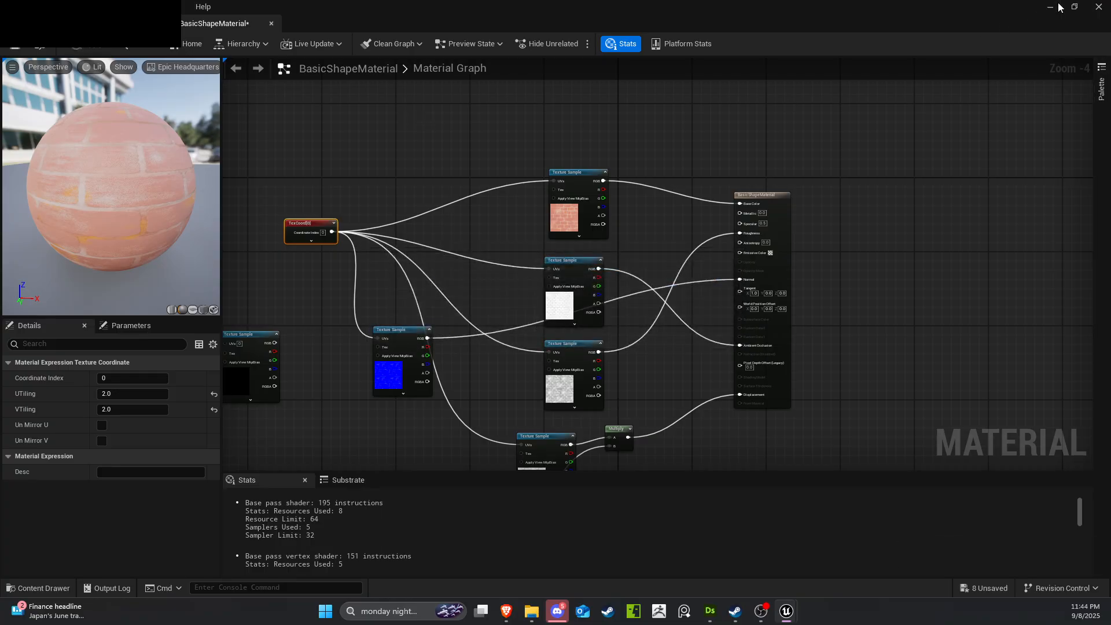
click(1099, 7)
alt+drag(554, 251, 490, 307)
scroll(555, 215, up, 3)
scroll(553, 217, down, 4)
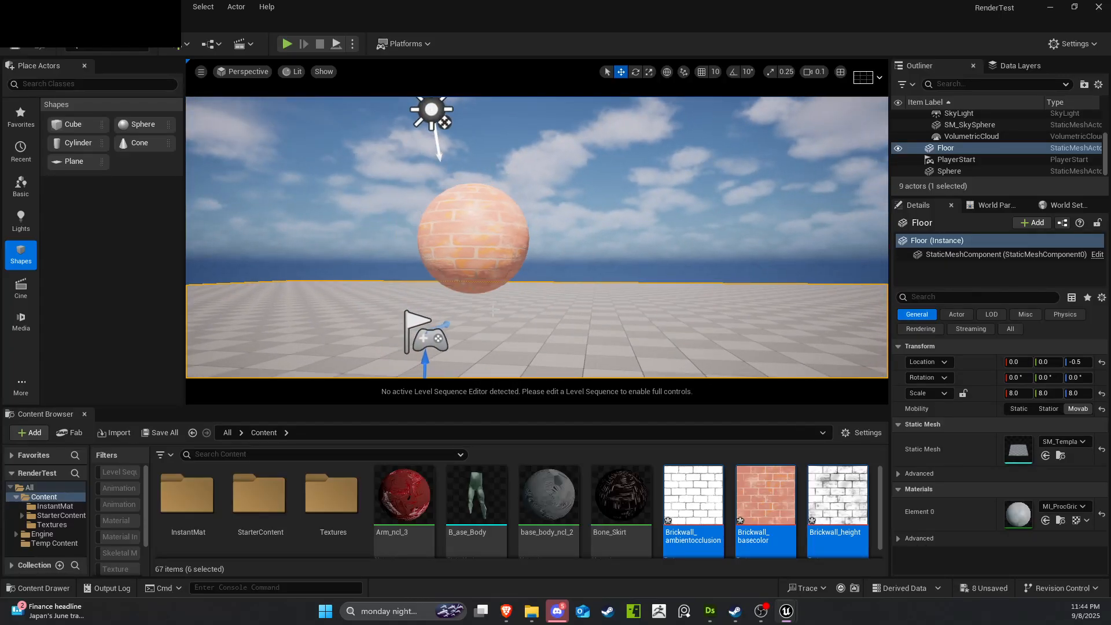
scroll(490, 307, up, 4)
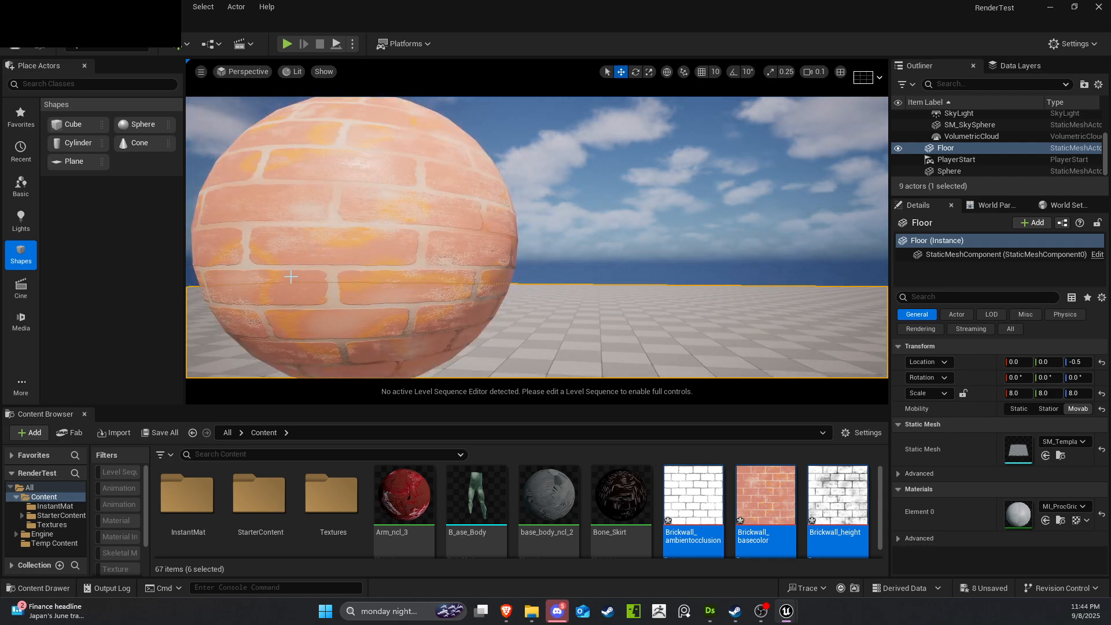
scroll(290, 276, down, 4)
click(366, 253)
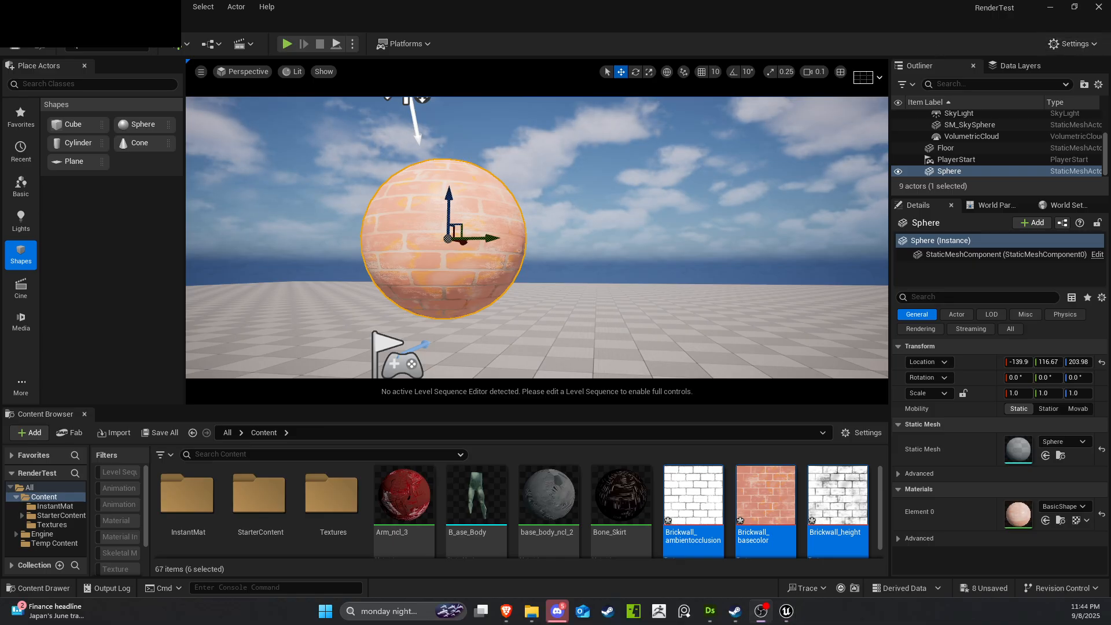
View the Brickwall_normal image from the substance Designer folder in File Explorer, and switch to Substance Designer.
click(531, 611)
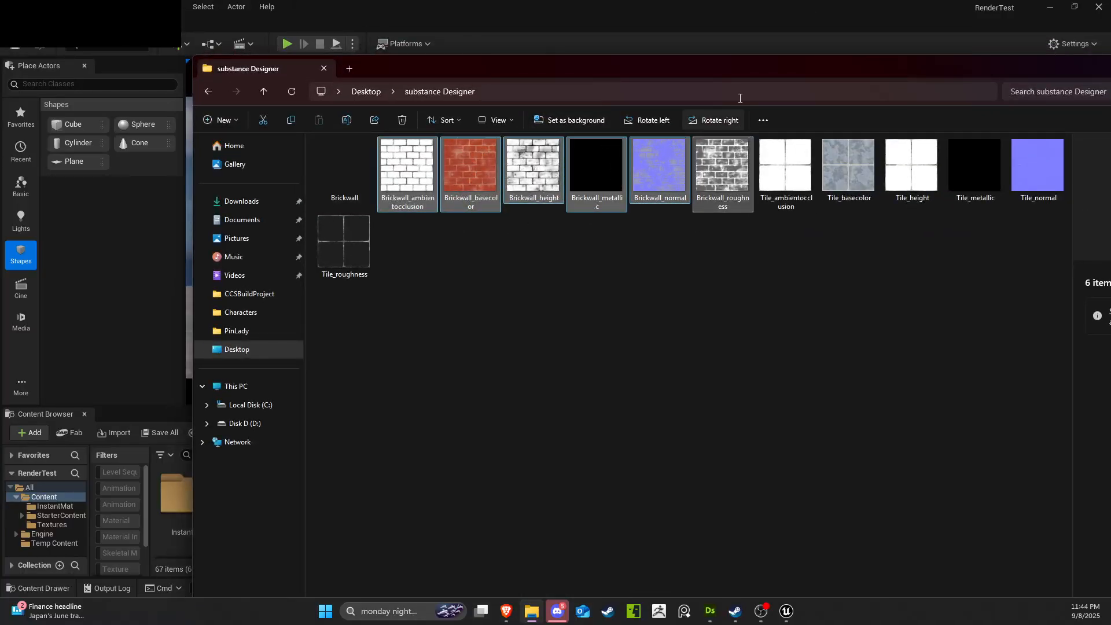
drag(720, 71, 519, 16)
click(1061, 12)
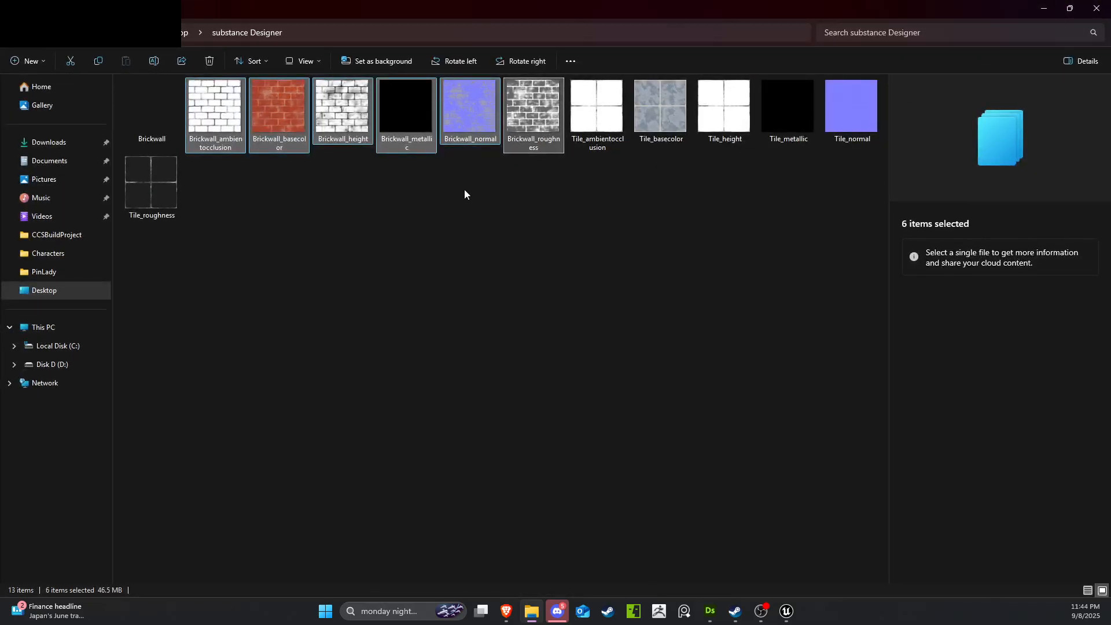
double_click(461, 130)
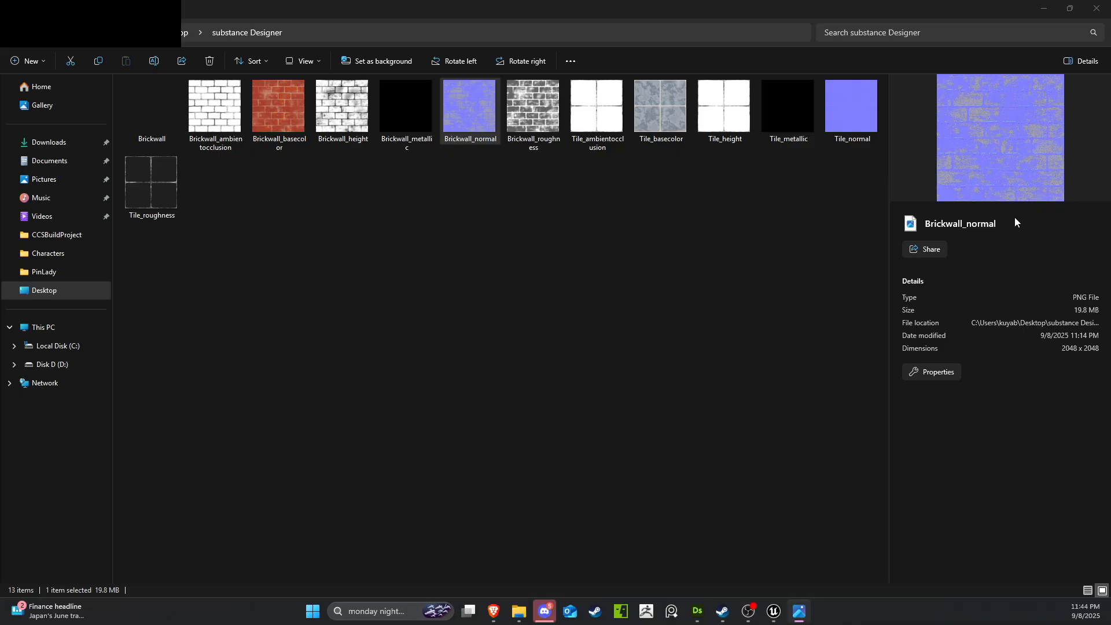
click(1088, 6)
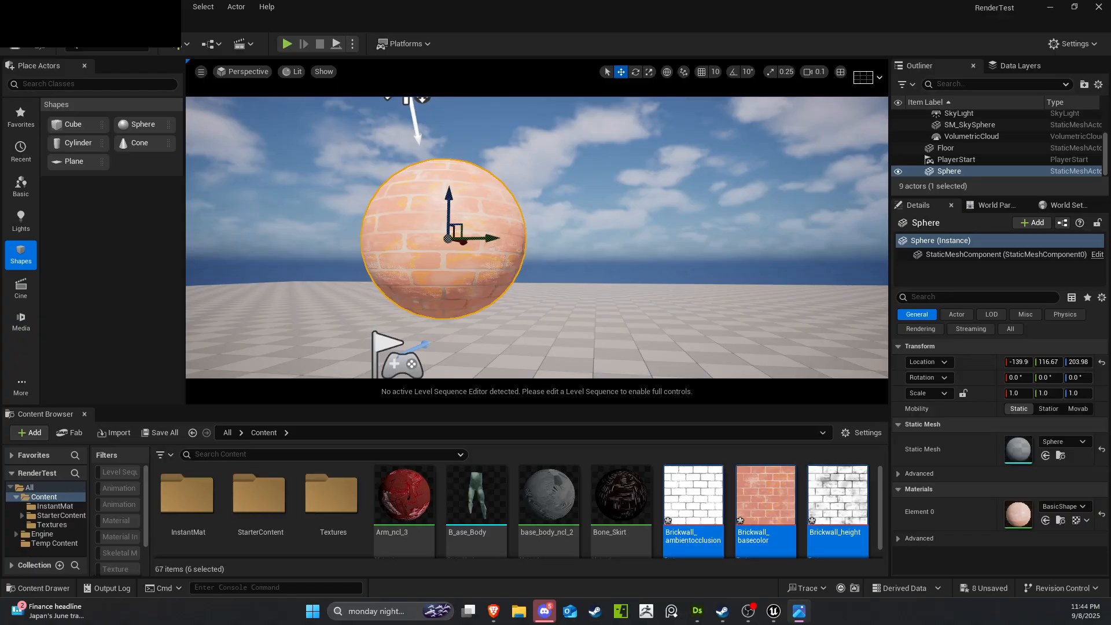
key(alt+Tab)
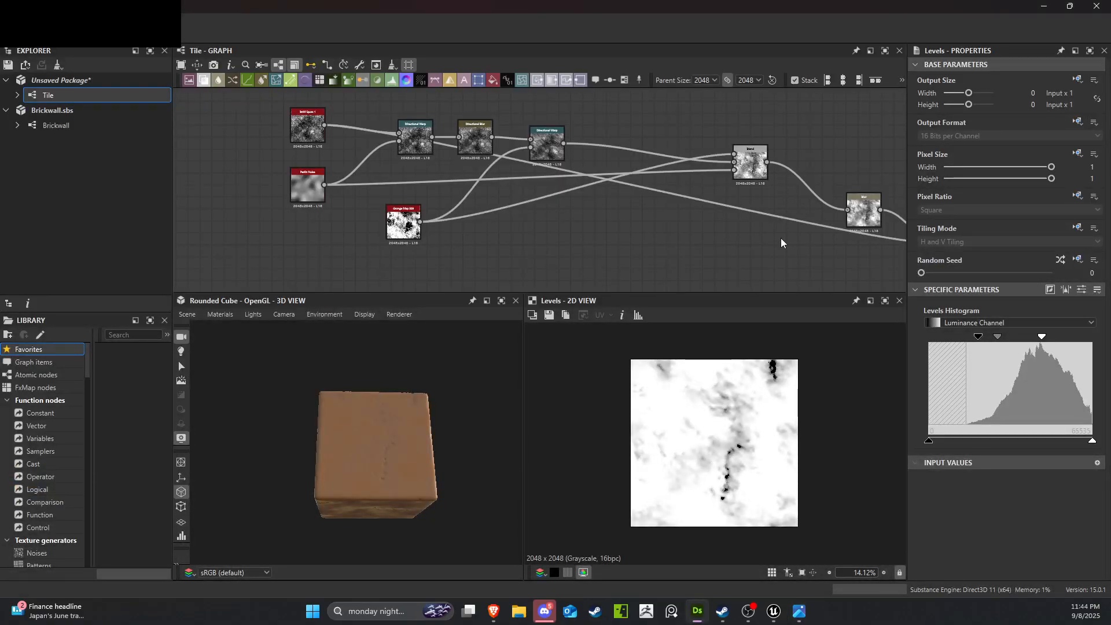